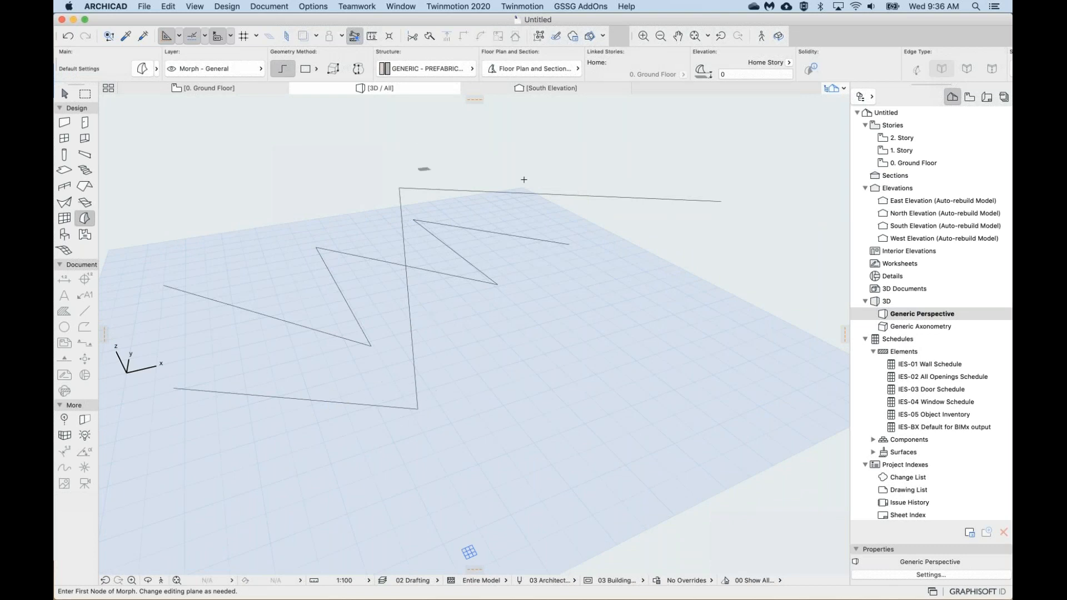
Draw an open three-segment morph line in front of the existing ones, running along the ground, straight up, and across in the air.
{"action": "middle_click_drag", "start_coordinate": [596, 207], "coordinate": [684, 230], "text": "shift"}
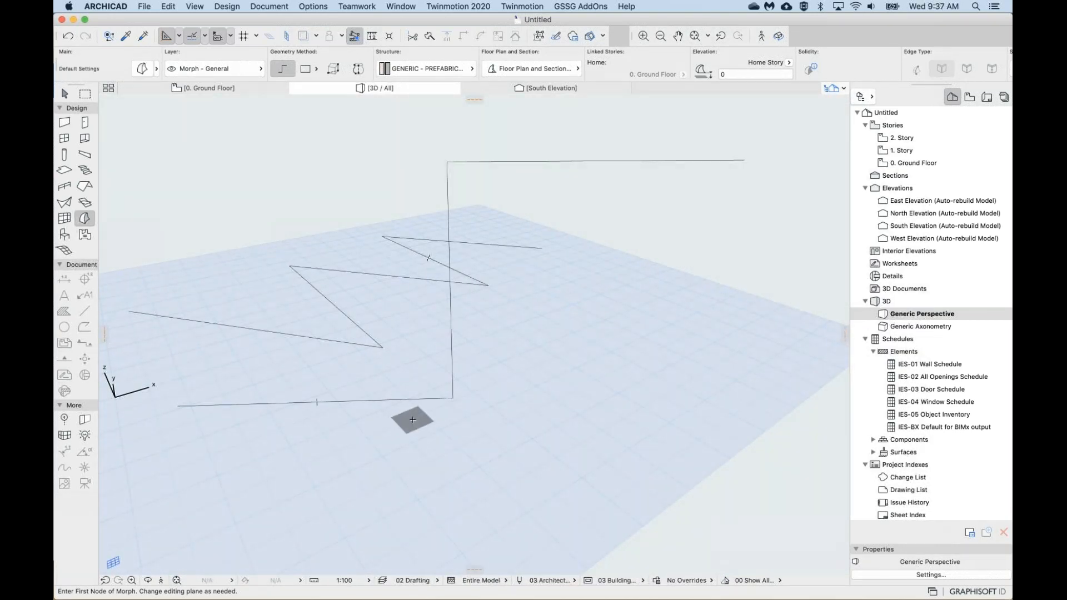
{"action": "scroll", "coordinate": [412, 420], "scroll_direction": "down", "scroll_amount": 2}
{"action": "left_click", "coordinate": [236, 460]}
{"action": "left_click", "coordinate": [443, 462]}
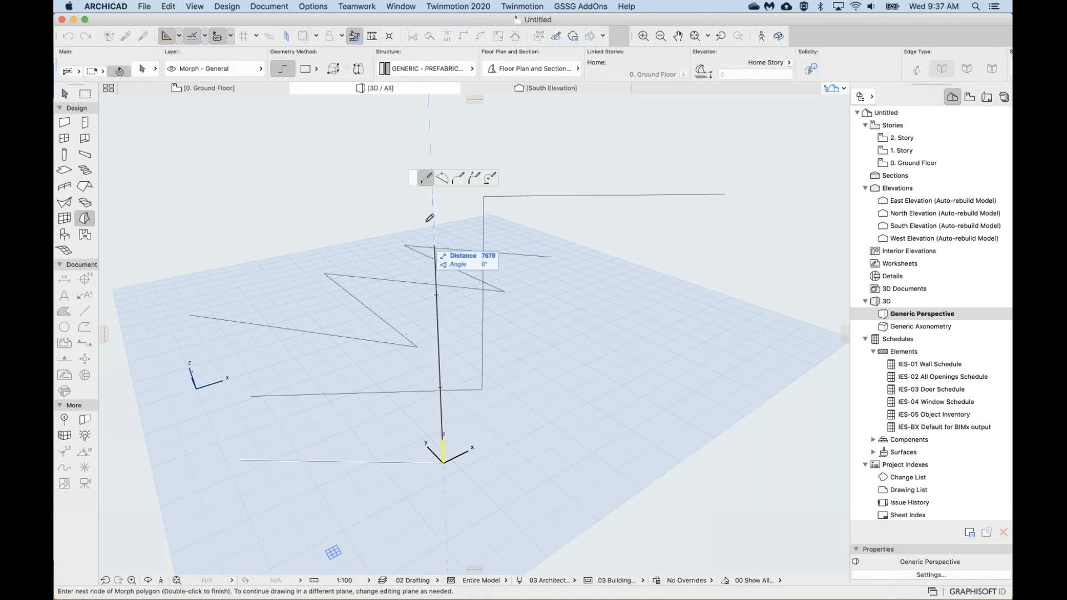
{"action": "left_click", "coordinate": [432, 158]}
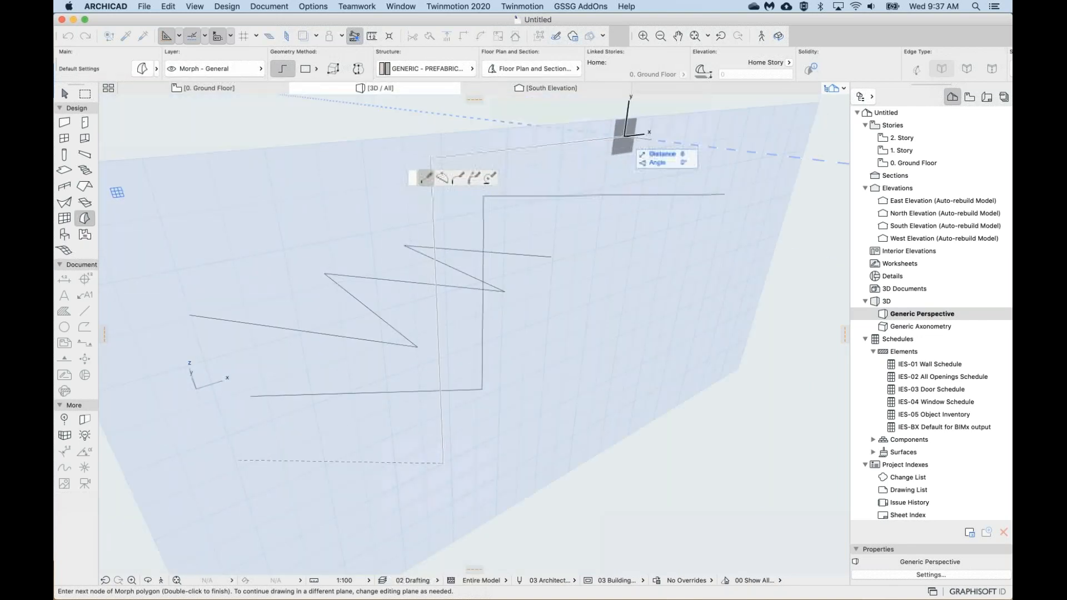
{"action": "double_click", "coordinate": [625, 137]}
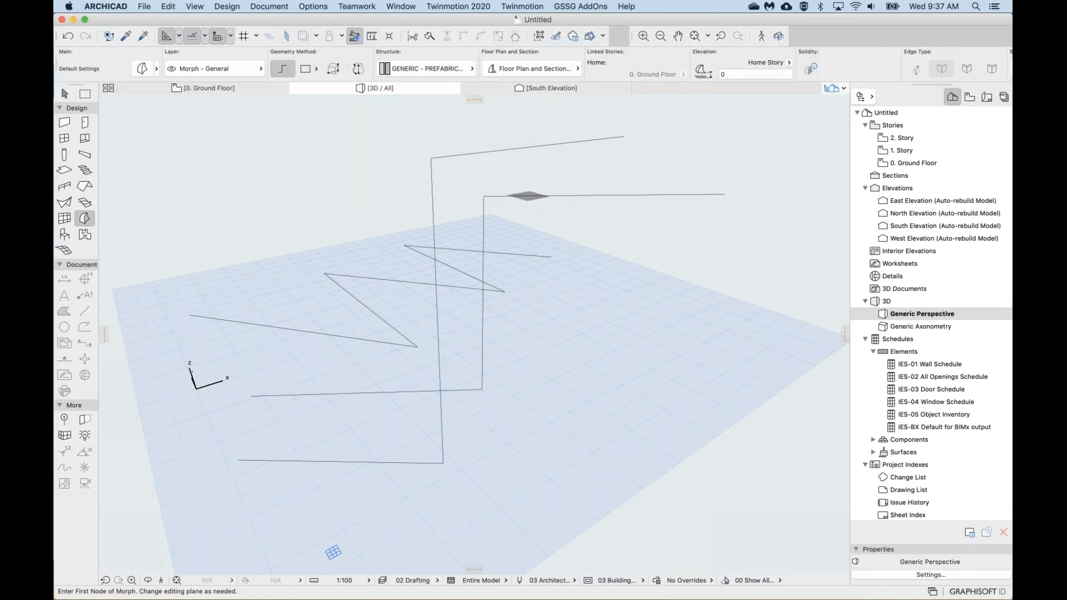
Draw a closed four-sided morph face on the ground plane beside the open lines, with its closing edge about 8260 long.
{"action": "middle_click_drag", "start_coordinate": [558, 152], "coordinate": [527, 177], "text": "shift"}
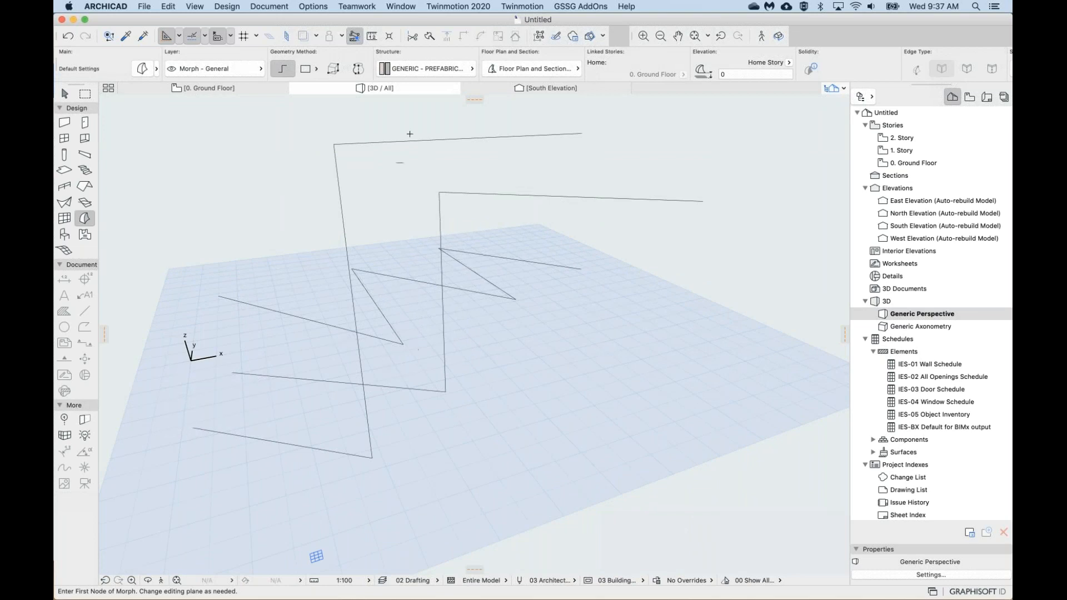
{"action": "mouse_move", "coordinate": [481, 276]}
{"action": "middle_mouse_down", "text": "shift"}
{"action": "mouse_move", "coordinate": [489, 233]}
{"action": "mouse_move", "coordinate": [530, 222]}
{"action": "mouse_move", "coordinate": [556, 231]}
{"action": "mouse_move", "coordinate": [562, 283]}
{"action": "mouse_move", "coordinate": [500, 289]}
{"action": "mouse_move", "coordinate": [473, 331]}
{"action": "mouse_move", "coordinate": [484, 277]}
{"action": "middle_mouse_up", "text": "shift"}
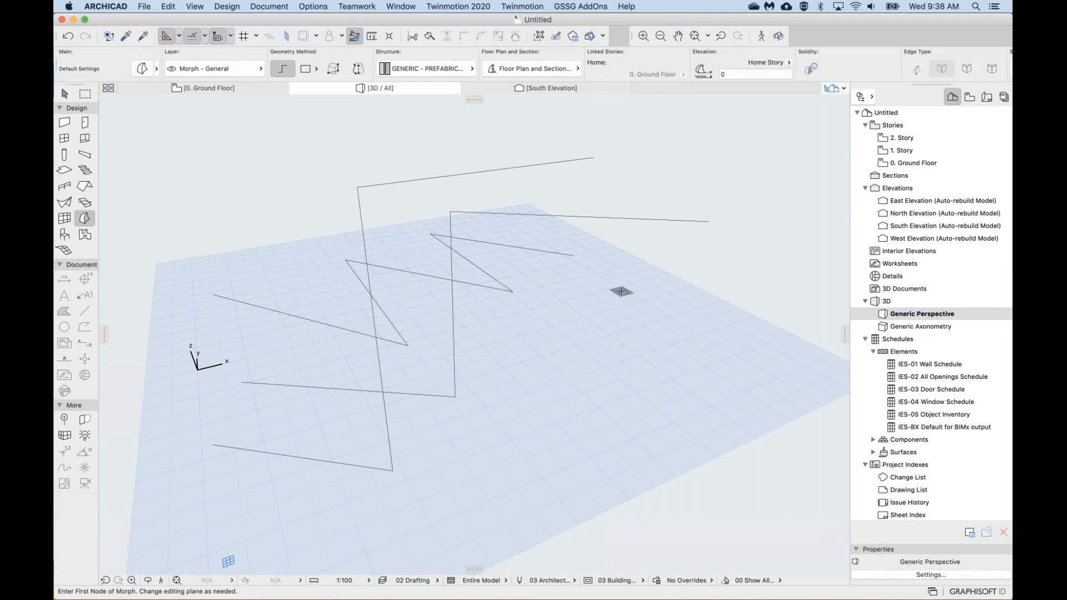
{"action": "scroll", "coordinate": [622, 291], "scroll_direction": "down", "scroll_amount": 3}
{"action": "middle_click_drag", "start_coordinate": [622, 292], "coordinate": [434, 378]}
{"action": "middle_click_drag", "start_coordinate": [276, 396], "coordinate": [456, 348], "text": "shift"}
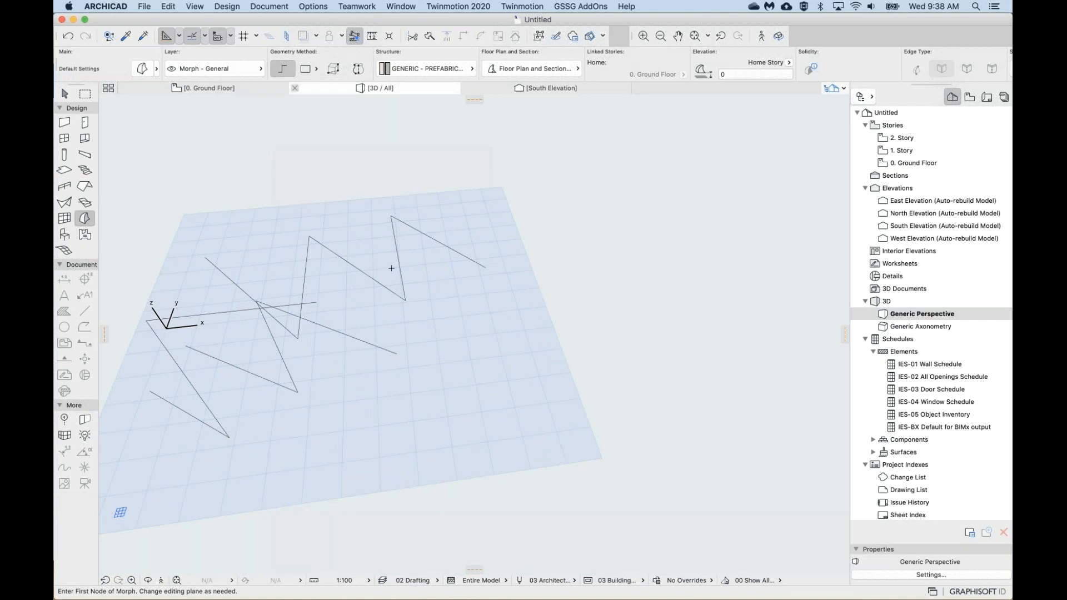
{"action": "left_click", "coordinate": [435, 449]}
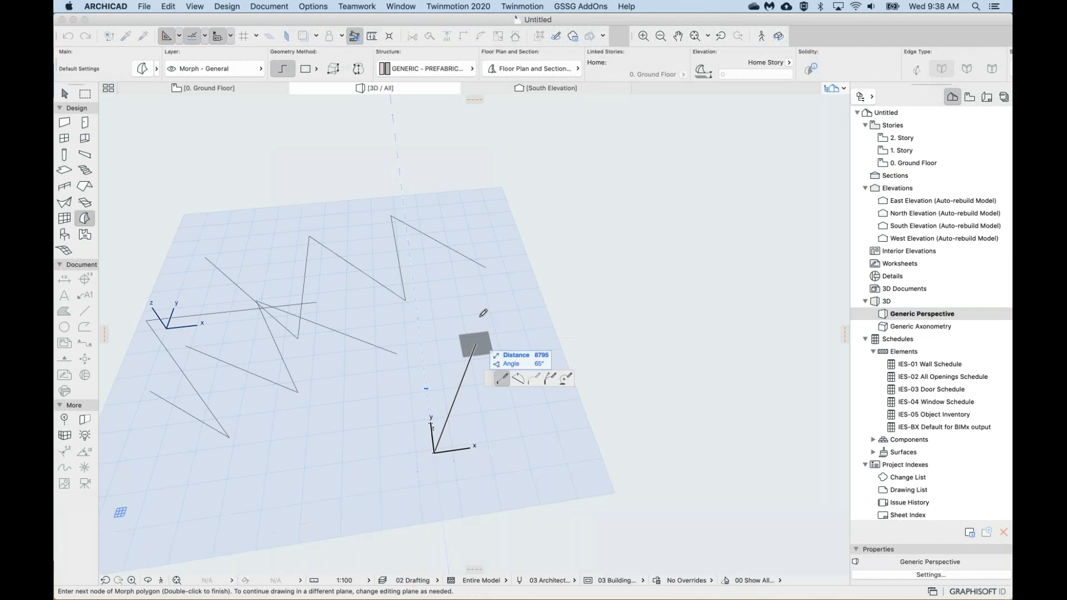
{"action": "left_click", "coordinate": [459, 328]}
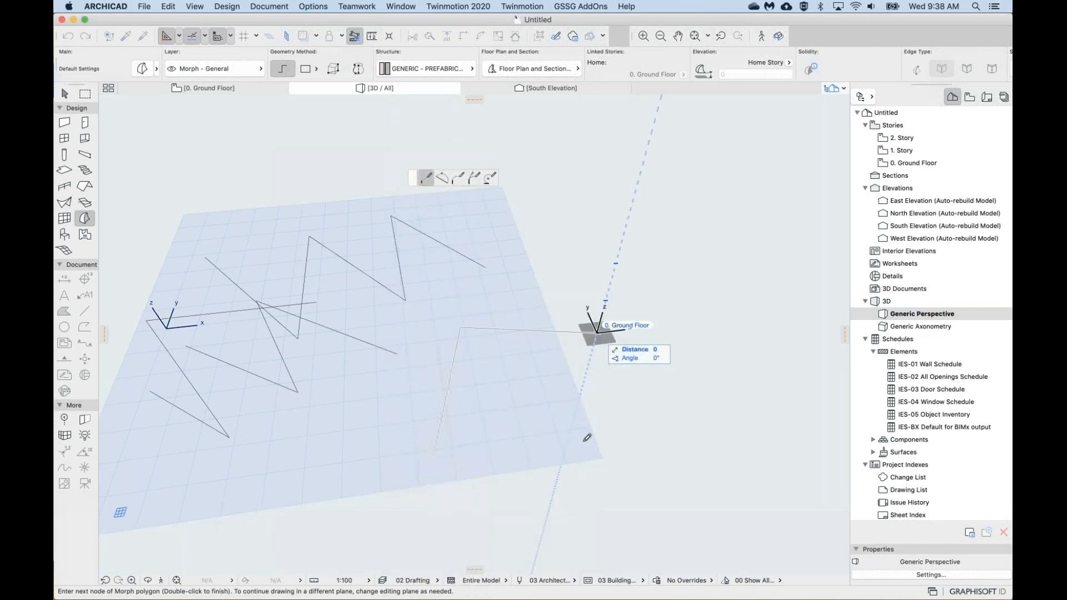
{"action": "left_click", "coordinate": [596, 333]}
{"action": "left_click", "coordinate": [583, 452]}
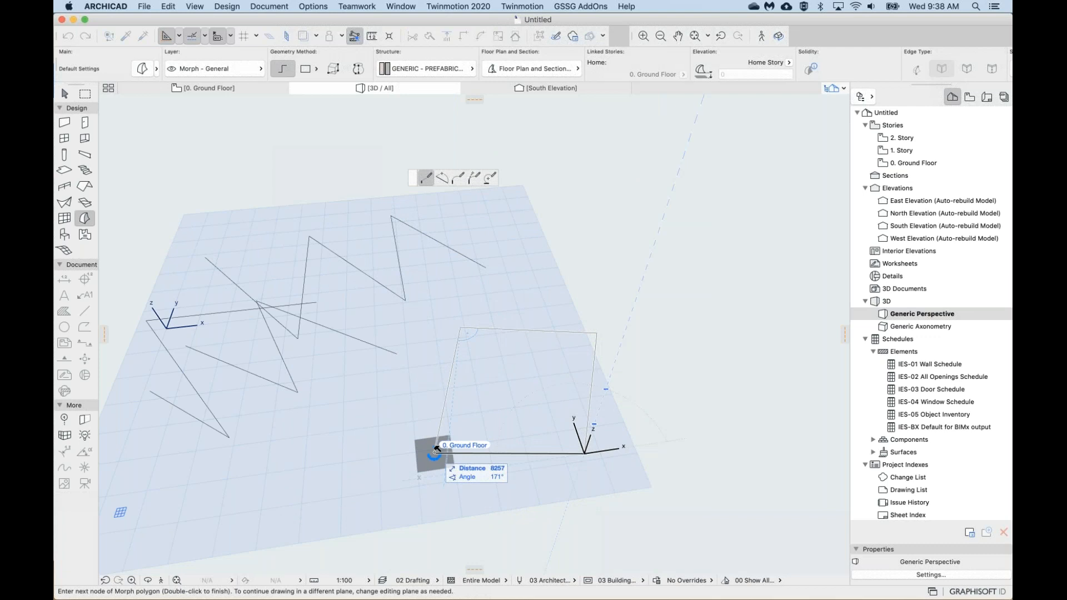
{"action": "mouse_move", "coordinate": [435, 451]}
{"action": "left_click", "coordinate": [436, 450]}
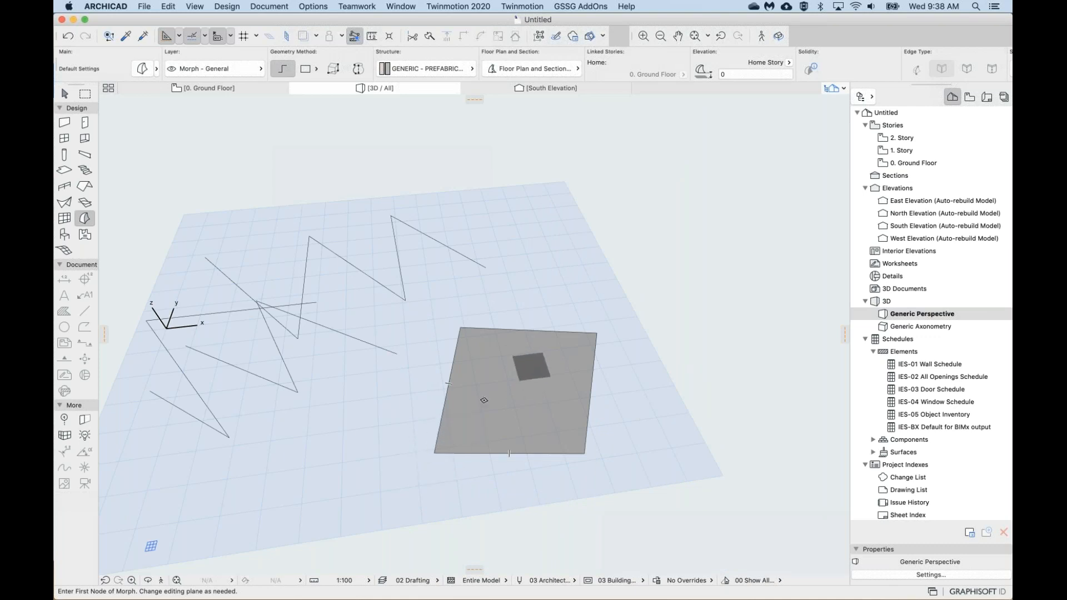
Select the four-sided morph face, examine its solidity, edge type, surface and classification settings, and deselect it.
{"action": "scroll", "coordinate": [514, 406], "scroll_direction": "up", "scroll_amount": 5}
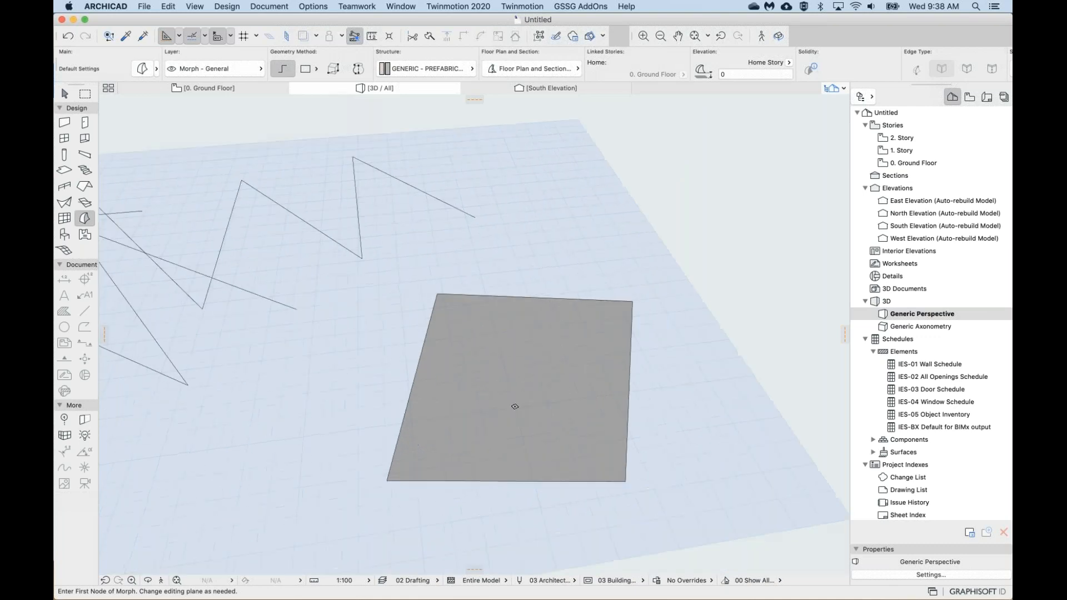
{"action": "middle_click_drag", "start_coordinate": [515, 406], "coordinate": [552, 421], "text": "shift"}
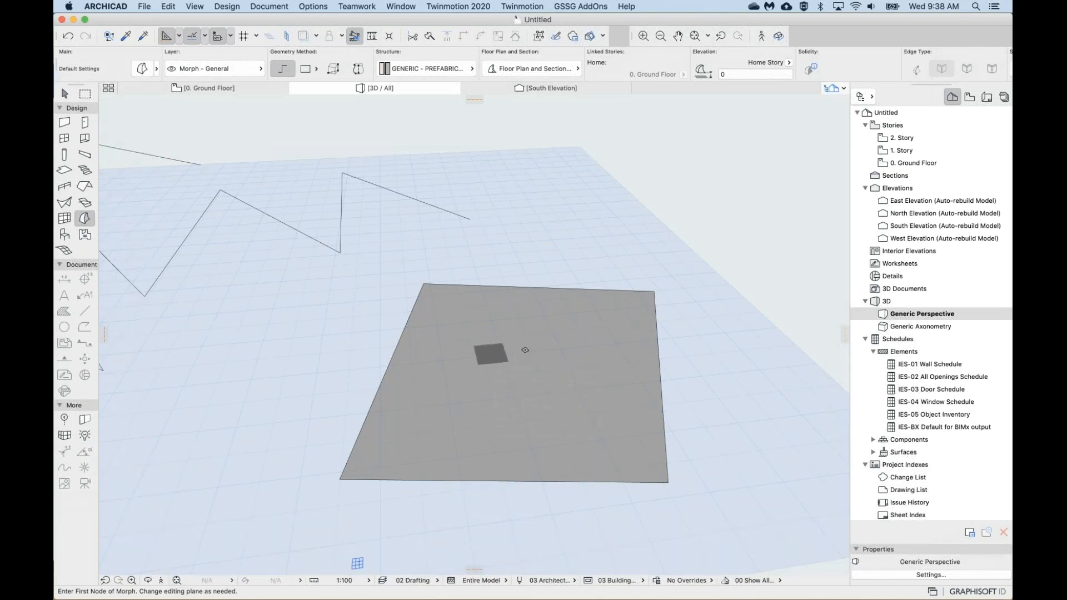
{"action": "middle_click_drag", "start_coordinate": [526, 350], "coordinate": [490, 339], "text": "shift"}
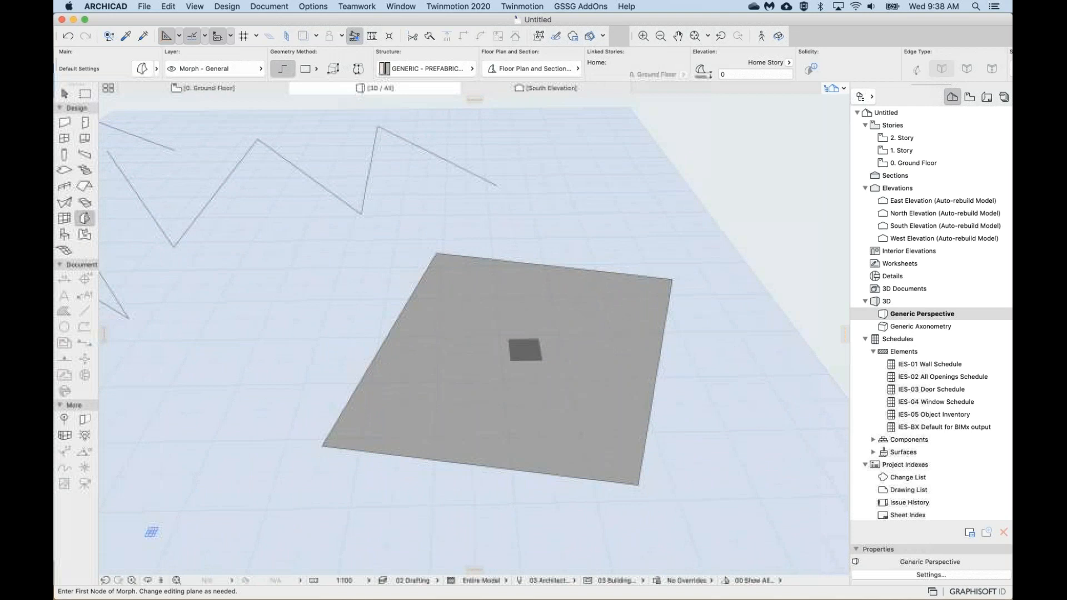
{"action": "scroll", "coordinate": [525, 350], "scroll_direction": "right", "scroll_amount": 2}
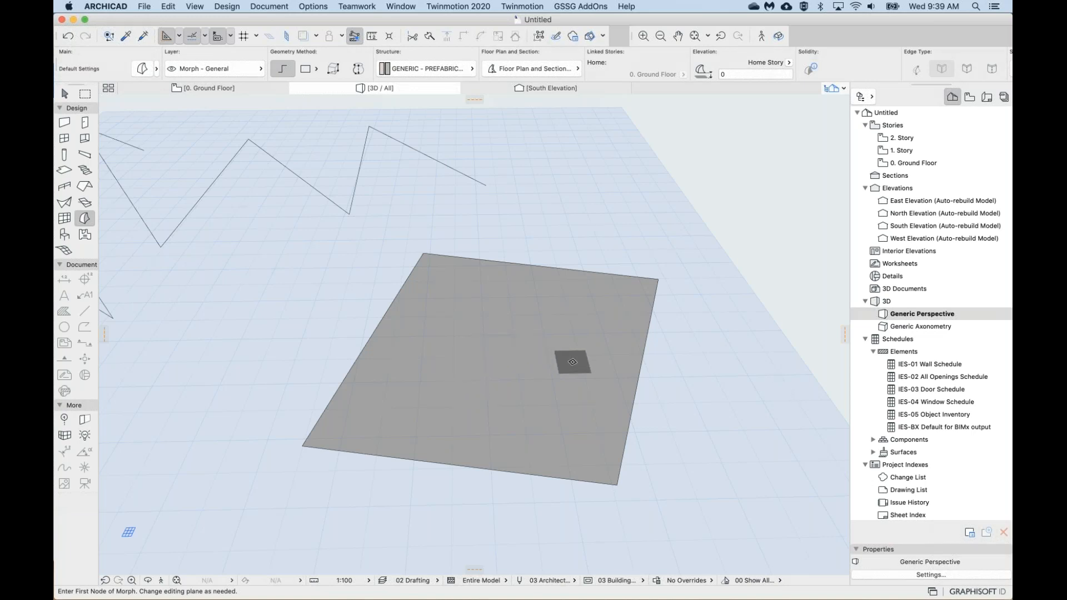
{"action": "scroll", "coordinate": [572, 362], "scroll_direction": "up", "scroll_amount": 3}
{"action": "mouse_move", "coordinate": [573, 362]}
{"action": "middle_mouse_down", "text": "shift"}
{"action": "mouse_move", "coordinate": [569, 261]}
{"action": "mouse_move", "coordinate": [578, 400]}
{"action": "mouse_move", "coordinate": [572, 364]}
{"action": "middle_mouse_up", "text": "shift"}
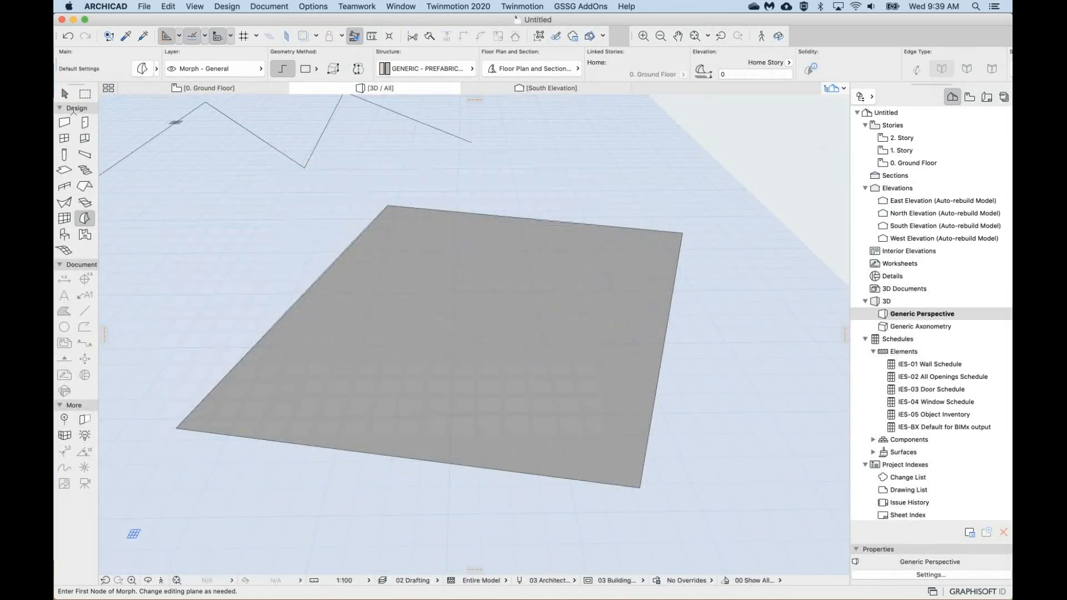
{"action": "left_click", "coordinate": [64, 94]}
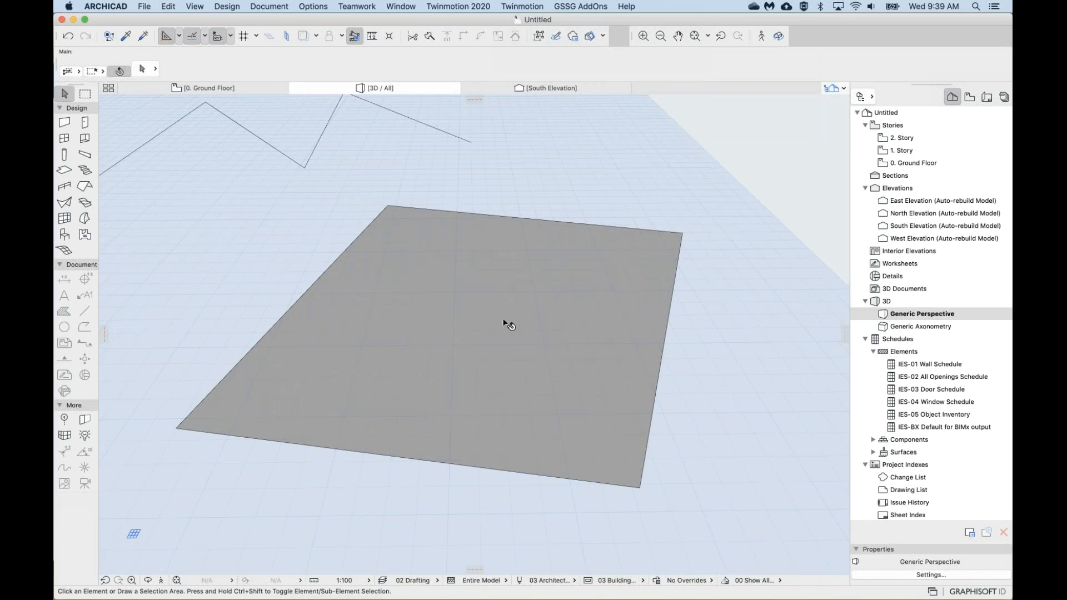
{"action": "left_click", "coordinate": [505, 321]}
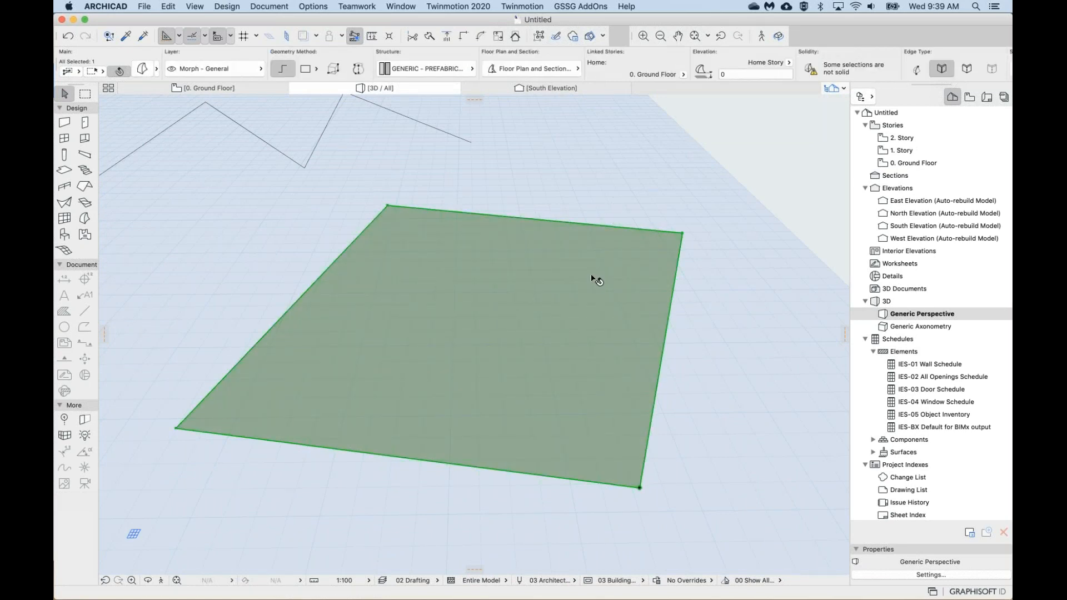
{"action": "left_click", "coordinate": [604, 194]}
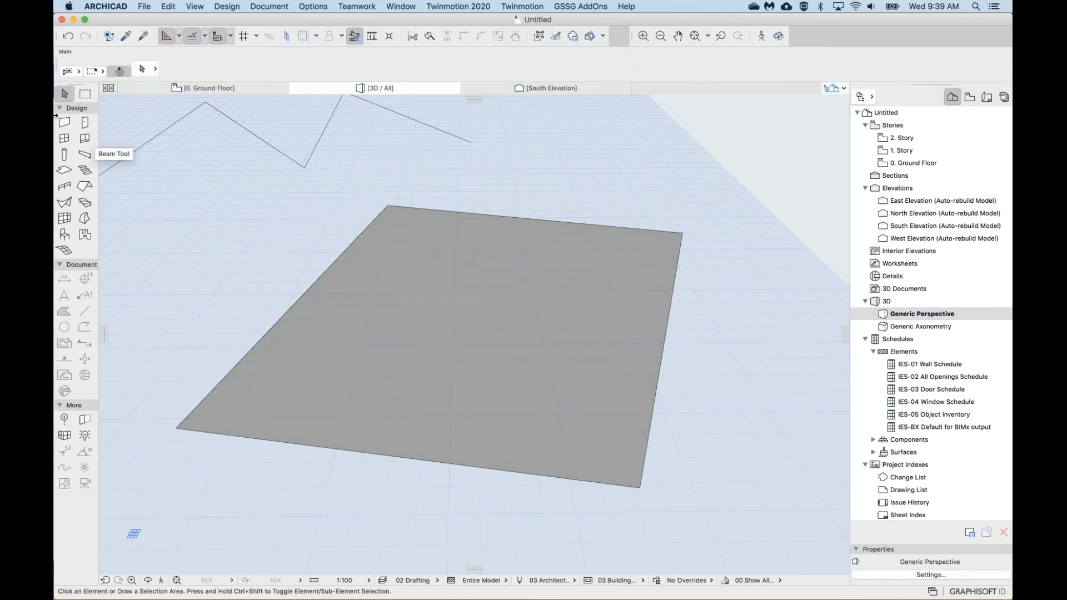
{"action": "left_click", "coordinate": [491, 332]}
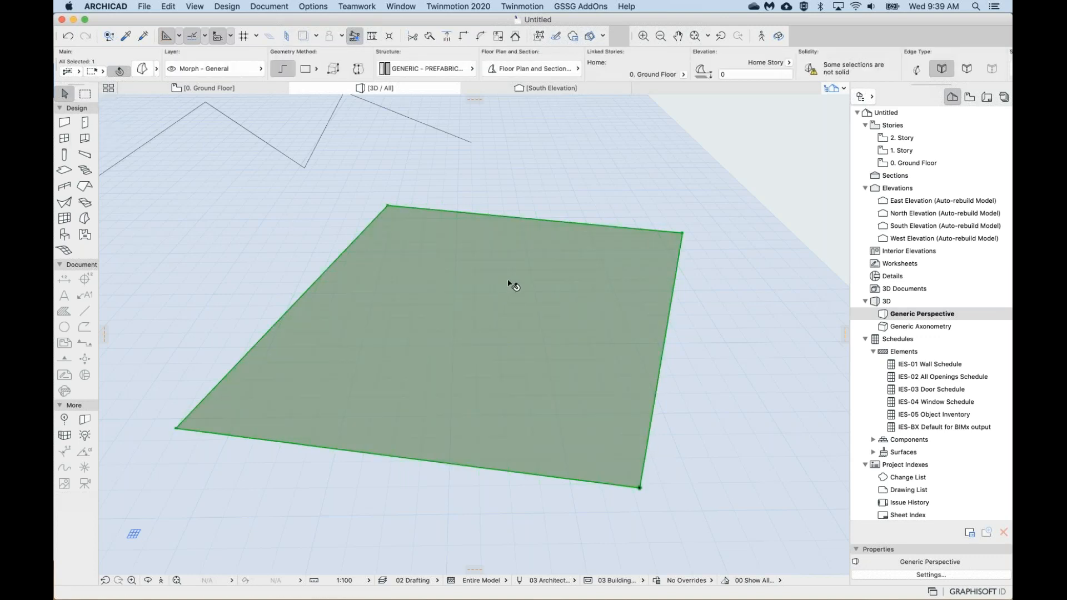
{"action": "scroll", "coordinate": [638, 49], "scroll_direction": "right", "scroll_amount": 5}
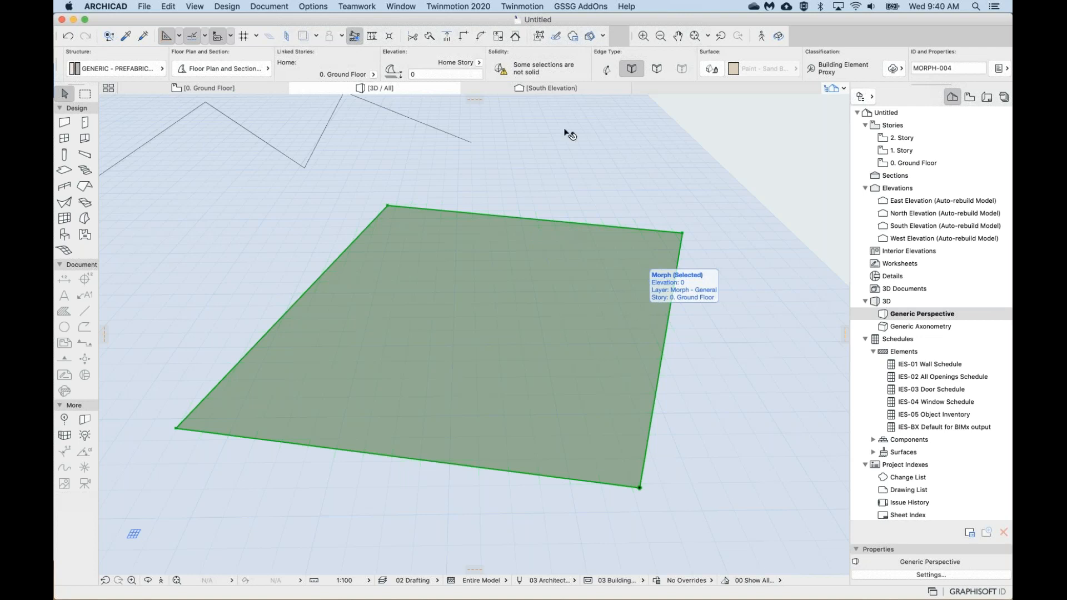
{"action": "left_click", "coordinate": [518, 171]}
{"action": "middle_click_drag", "start_coordinate": [510, 276], "coordinate": [534, 340]}
{"action": "scroll", "coordinate": [500, 276], "scroll_direction": "down", "scroll_amount": 2}
{"action": "scroll", "coordinate": [522, 272], "scroll_direction": "down", "scroll_amount": 1}
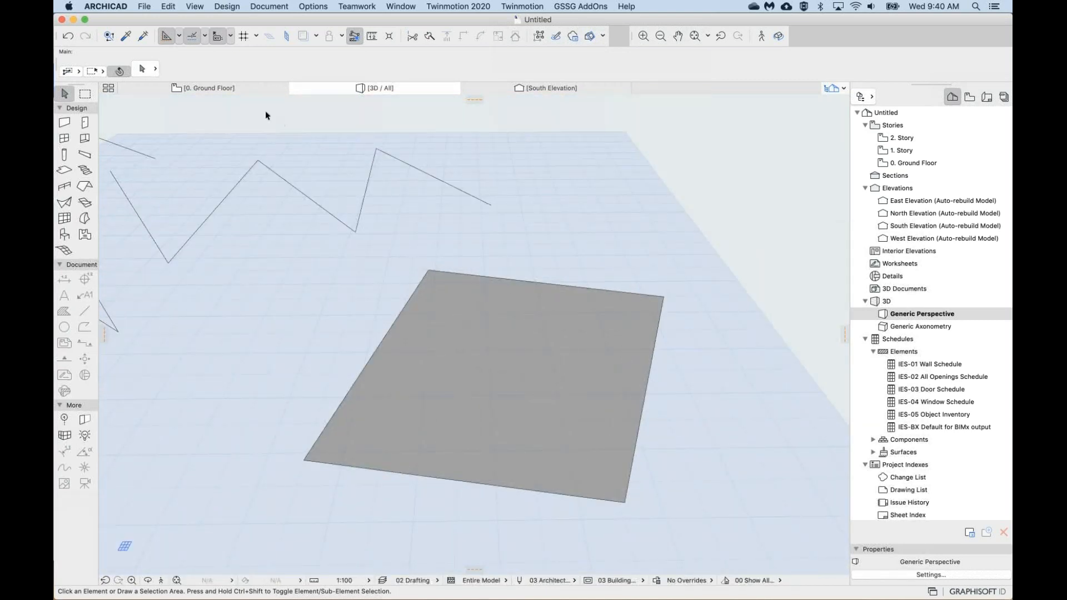
Draw a second closed four-sided morph face with the polygonal method beside the first, with its closing edge about 8590 long.
{"action": "left_click", "coordinate": [83, 217]}
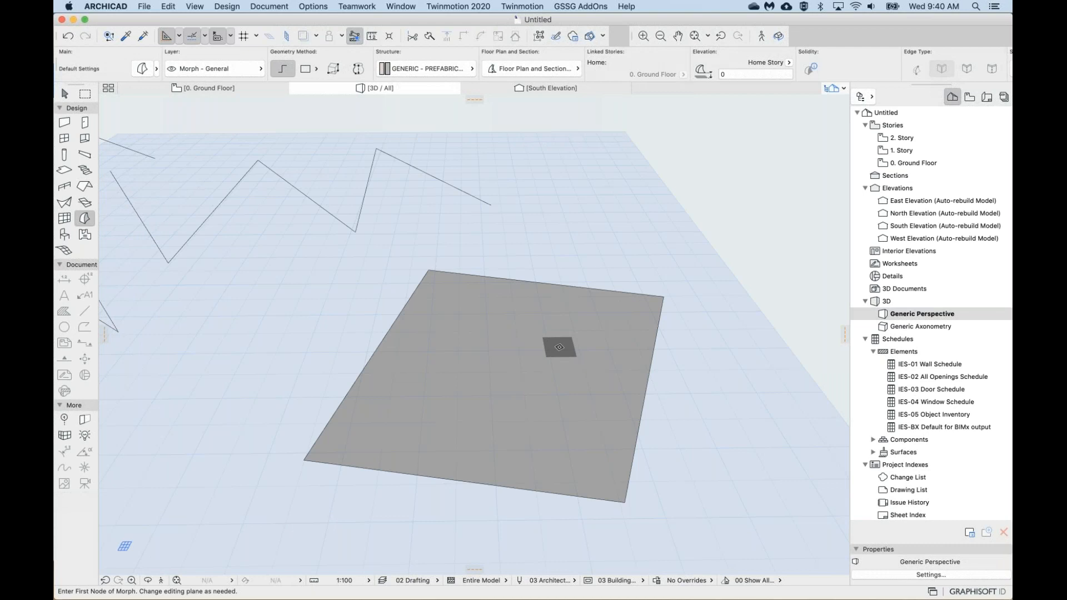
{"action": "middle_click_drag", "start_coordinate": [614, 349], "coordinate": [531, 329]}
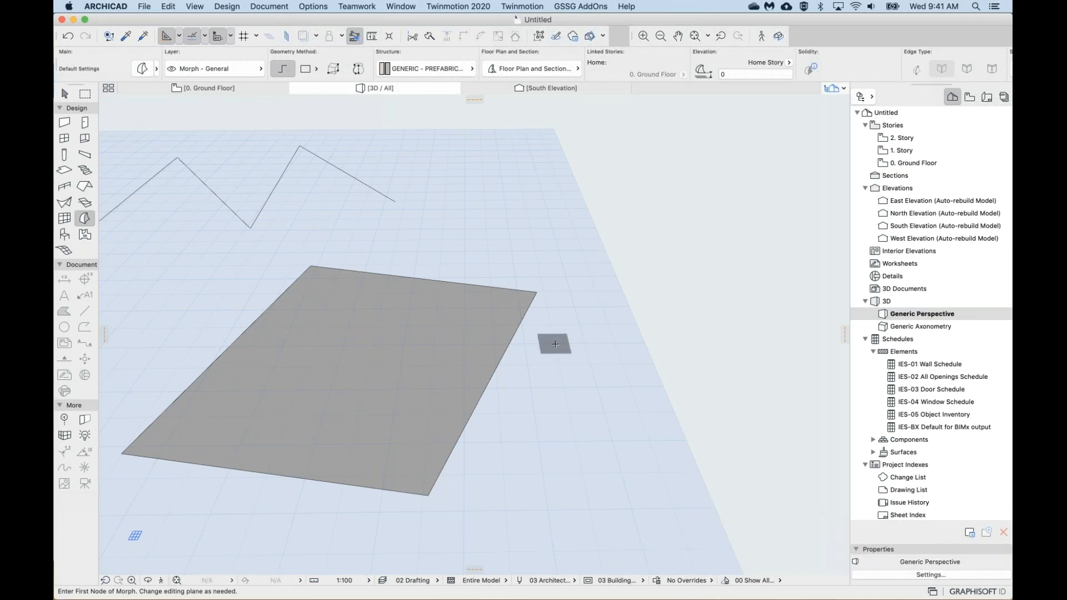
{"action": "scroll", "coordinate": [556, 344], "scroll_direction": "down", "scroll_amount": 1}
{"action": "scroll", "coordinate": [555, 344], "scroll_direction": "down", "scroll_amount": 1}
{"action": "scroll", "coordinate": [555, 344], "scroll_direction": "right", "scroll_amount": 2}
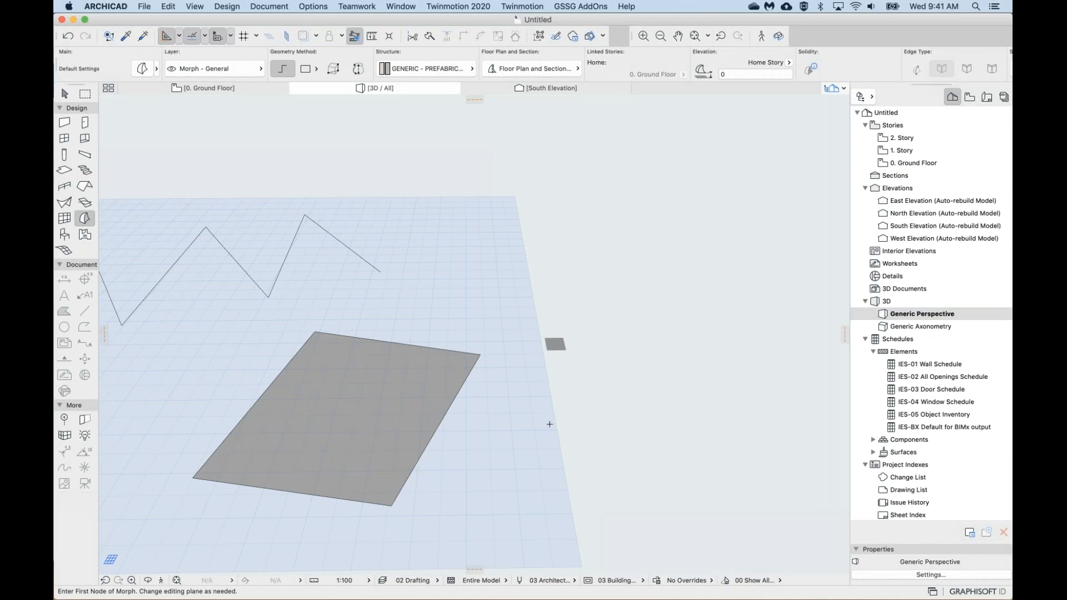
{"action": "mouse_move", "coordinate": [524, 368]}
{"action": "middle_mouse_down"}
{"action": "mouse_move", "coordinate": [508, 372]}
{"action": "mouse_move", "coordinate": [520, 365]}
{"action": "middle_mouse_up"}
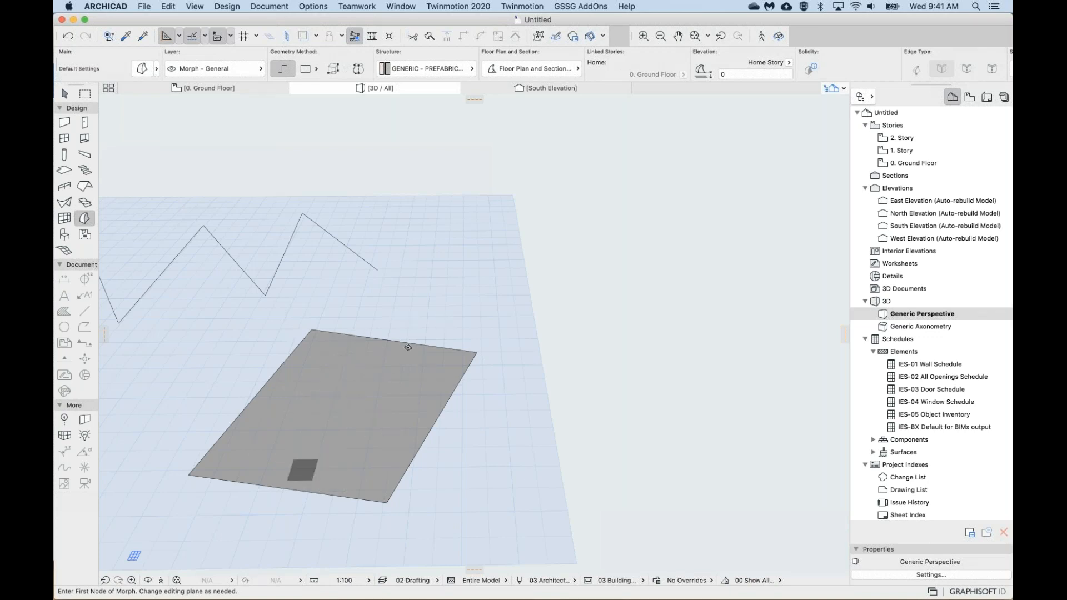
{"action": "left_click", "coordinate": [336, 67]}
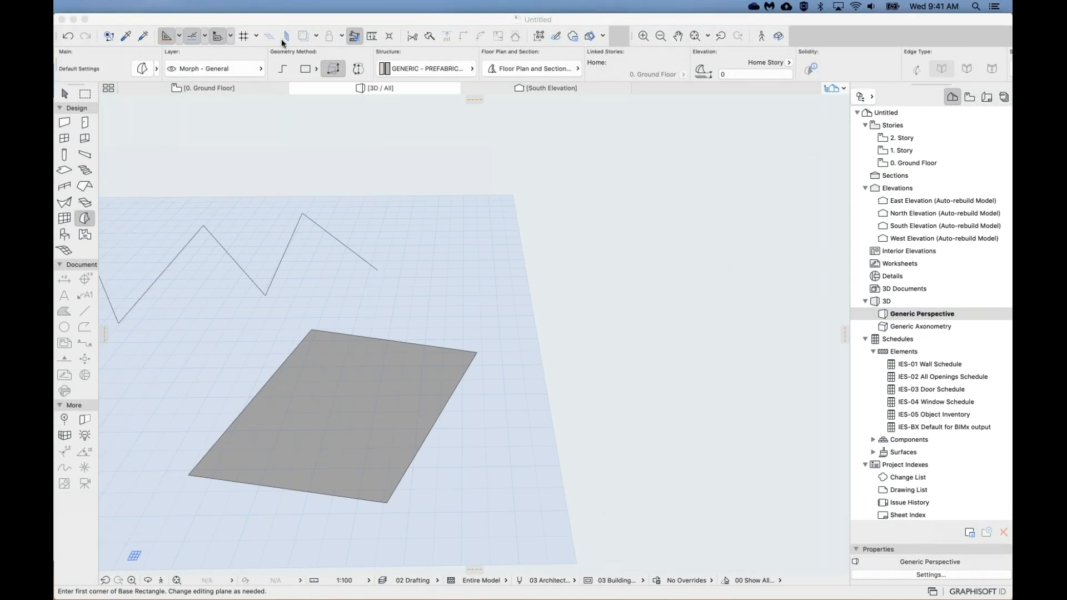
{"action": "left_click", "coordinate": [283, 67]}
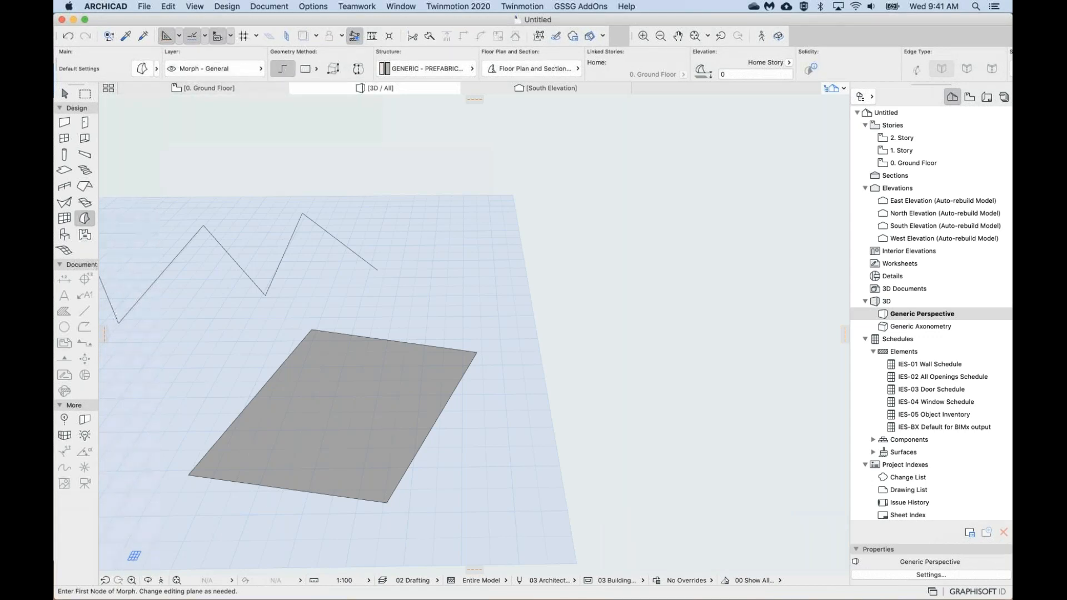
{"action": "left_click", "coordinate": [548, 295]}
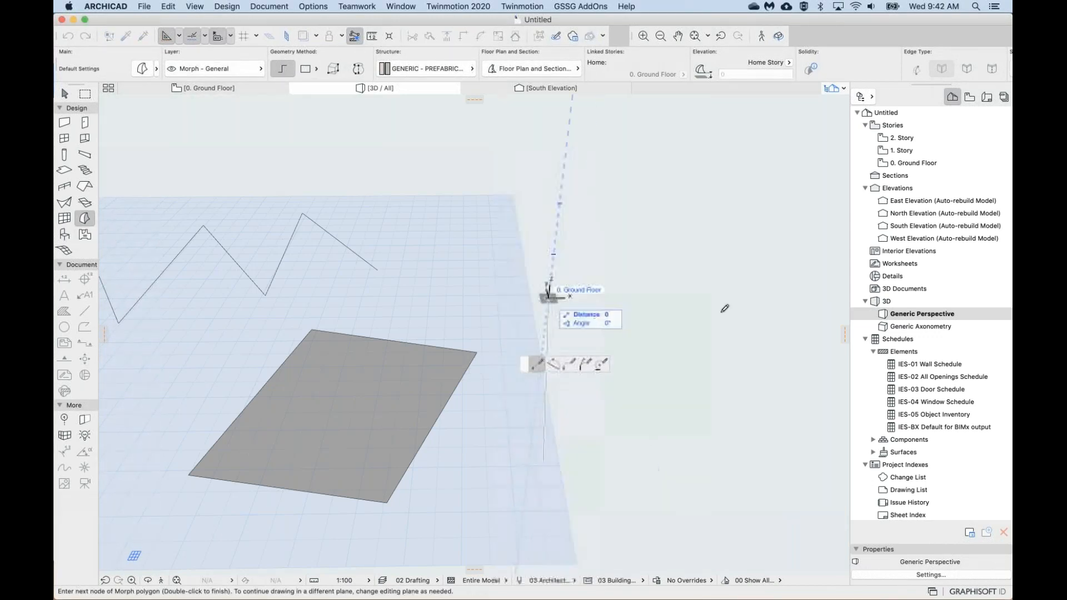
{"action": "left_click", "coordinate": [732, 313]}
{"action": "left_click", "coordinate": [755, 468]}
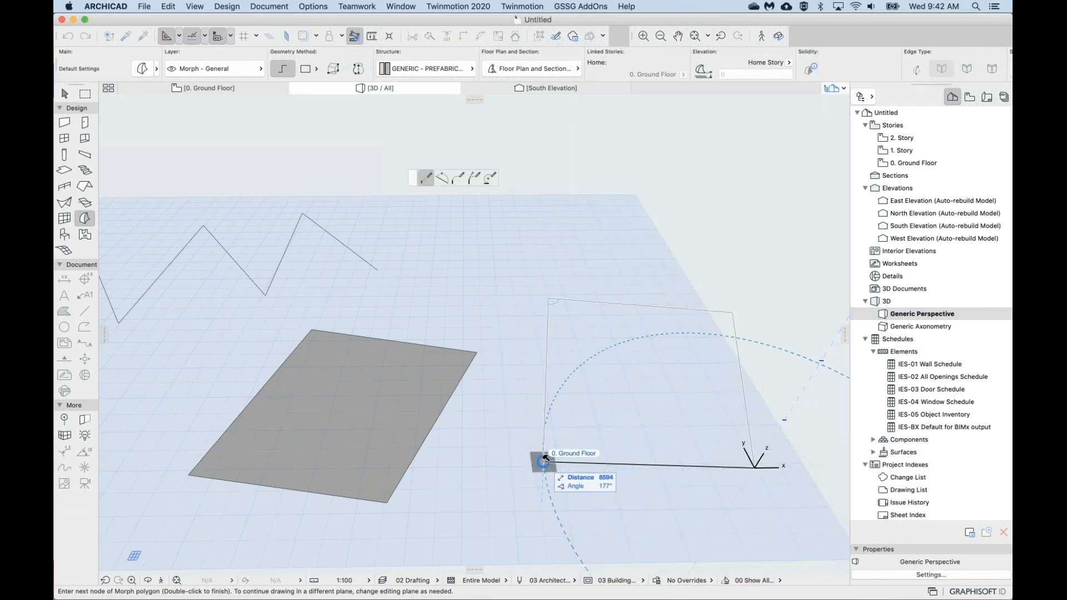
{"action": "left_click", "coordinate": [543, 461]}
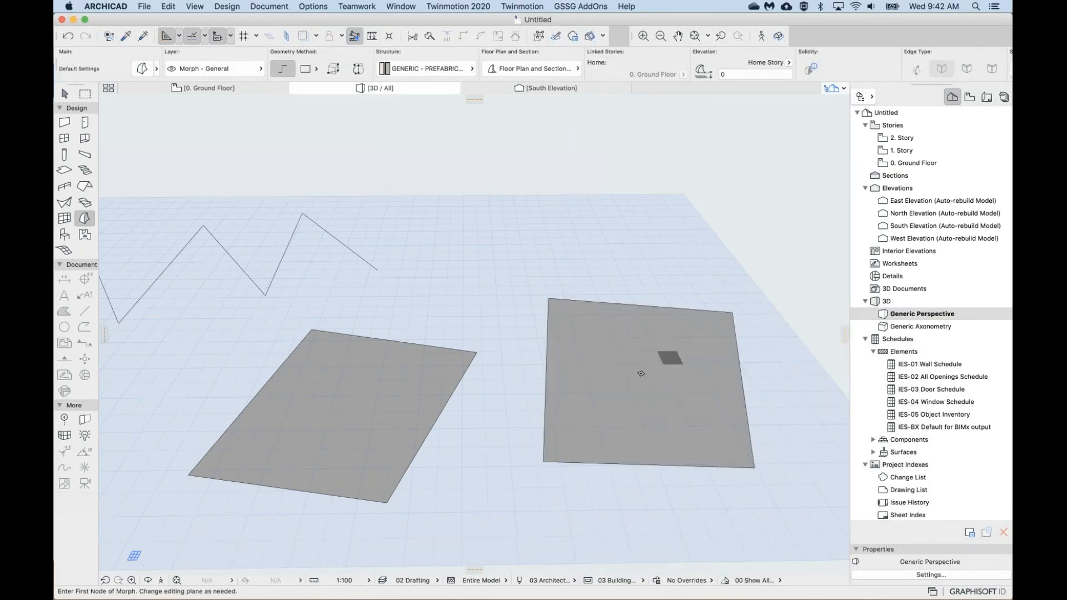
Select the second four-sided morph face and delete it, keeping the first one.
{"action": "mouse_move", "coordinate": [641, 374]}
{"action": "middle_mouse_down"}
{"action": "mouse_move", "coordinate": [539, 376]}
{"action": "mouse_move", "coordinate": [584, 385]}
{"action": "middle_mouse_up"}
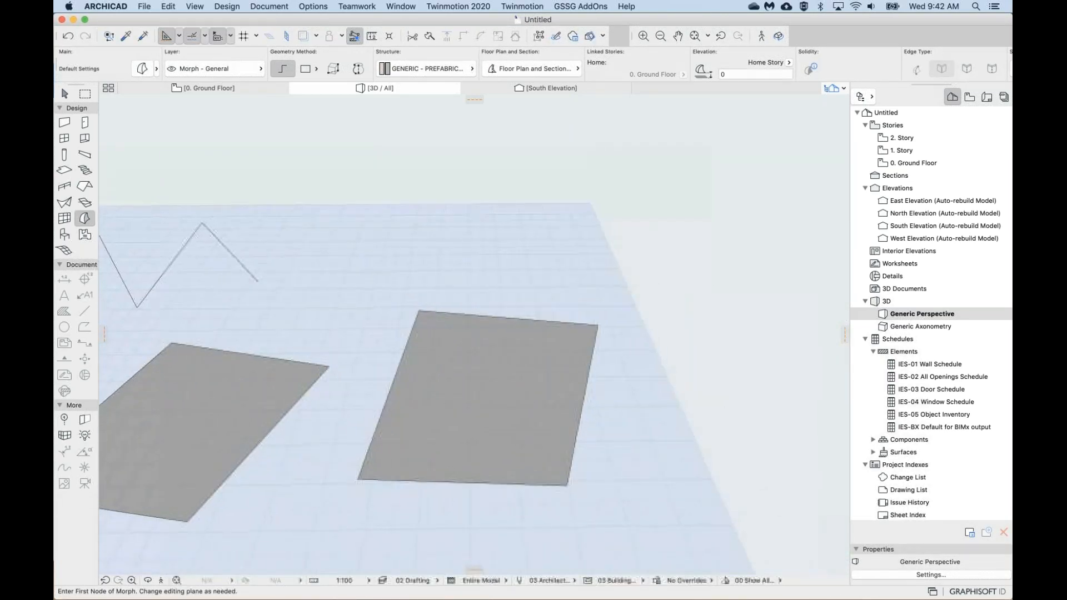
{"action": "key", "text": "super+Tab"}
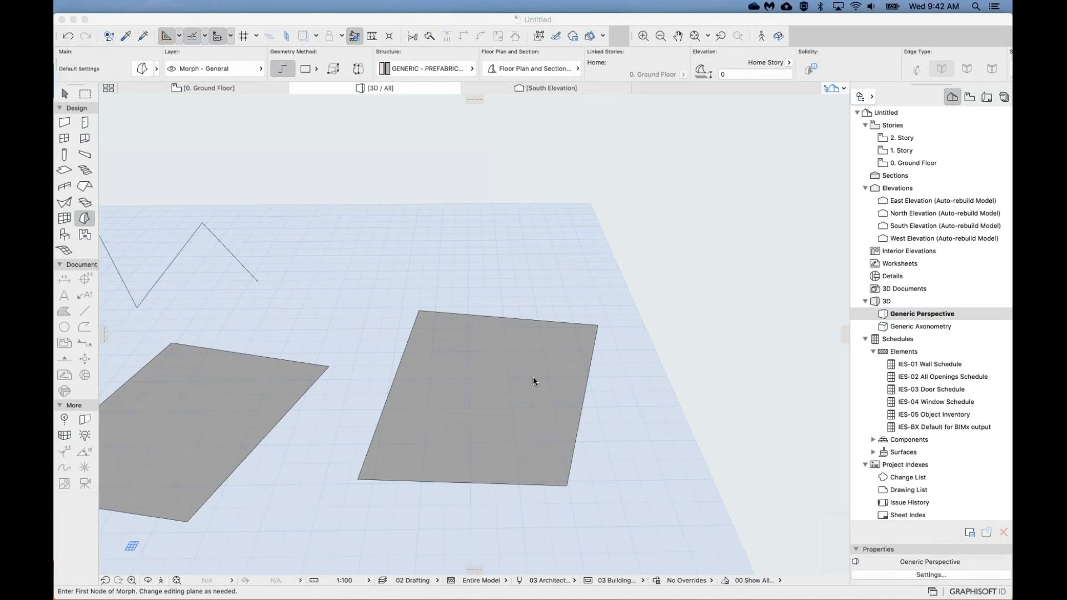
{"action": "left_click", "coordinate": [619, 399]}
{"action": "mouse_move", "coordinate": [618, 399]}
{"action": "middle_mouse_down"}
{"action": "mouse_move", "coordinate": [579, 390]}
{"action": "mouse_move", "coordinate": [630, 395]}
{"action": "middle_mouse_up"}
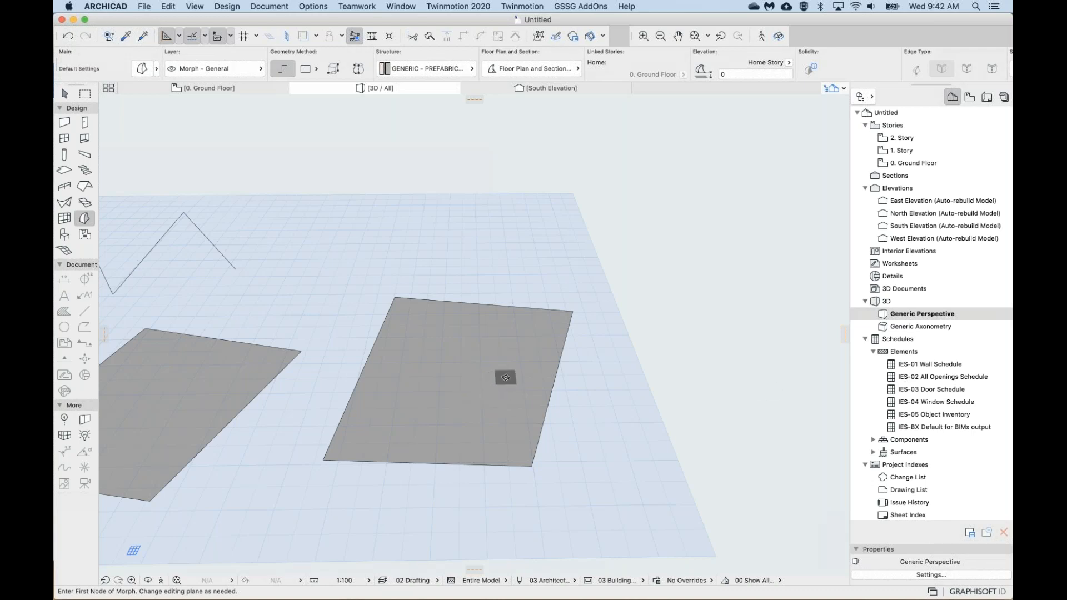
{"action": "left_click", "coordinate": [508, 377], "text": "shift"}
{"action": "key", "text": "Delete"}
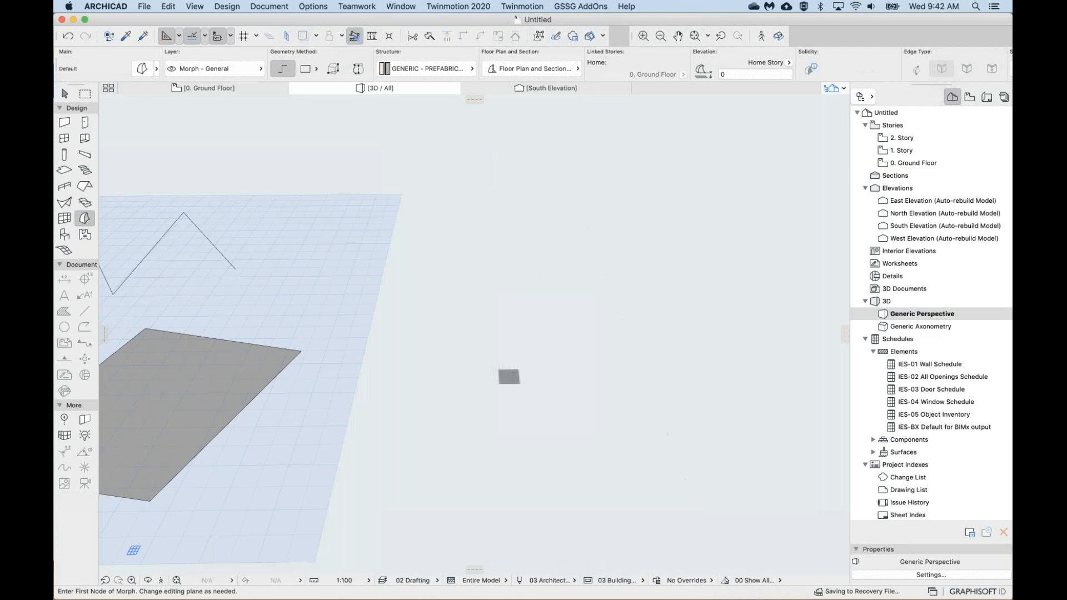
Draw a box morph on the ground plane beside the four-sided face, with a base of about 10440 by 8060.
{"action": "middle_click_drag", "start_coordinate": [157, 396], "coordinate": [324, 368]}
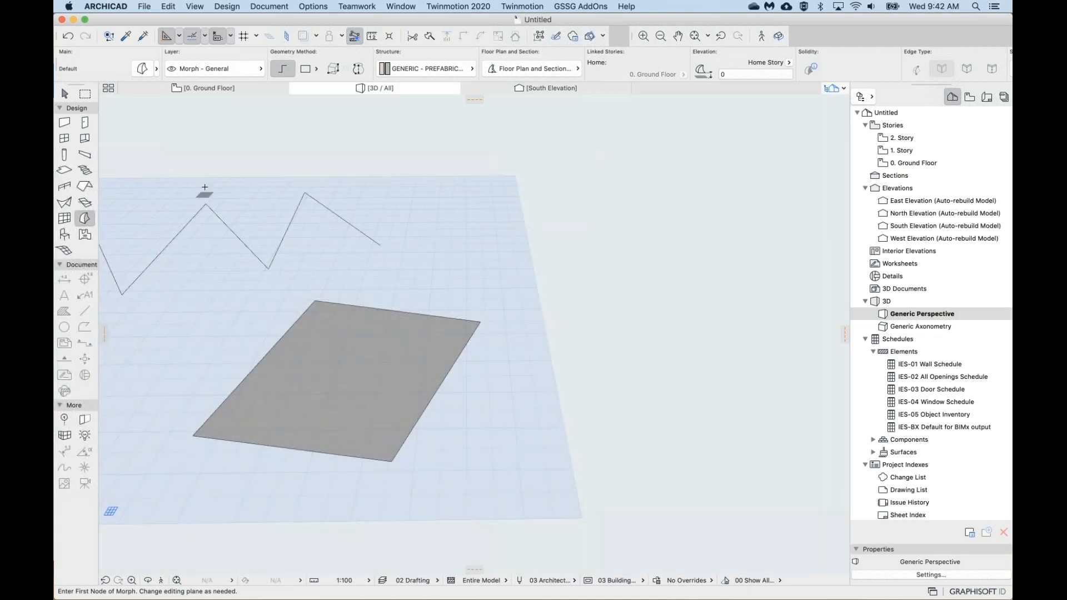
{"action": "left_click", "coordinate": [334, 69]}
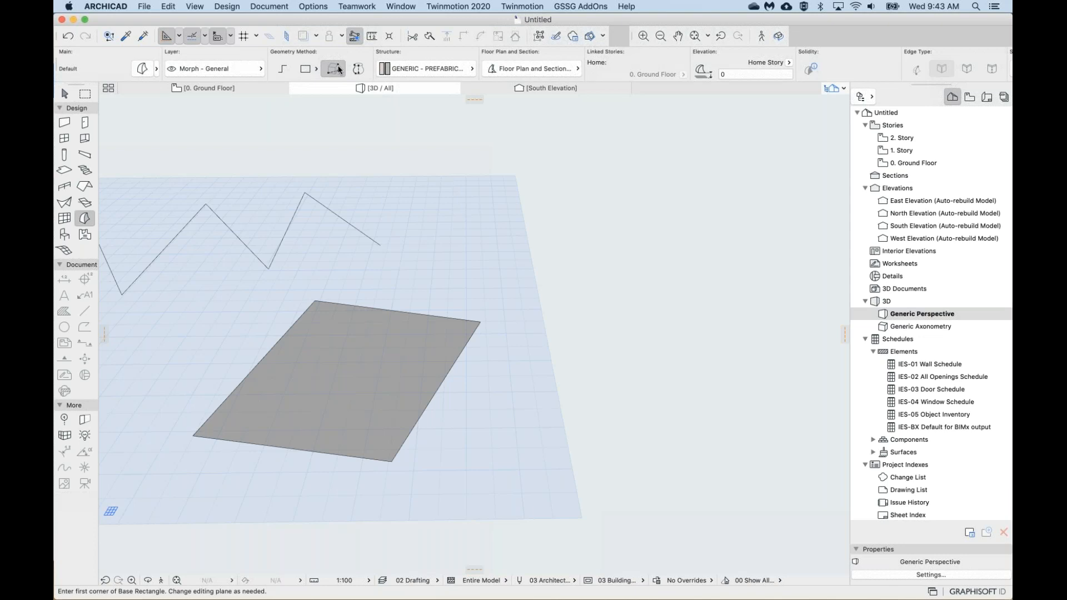
{"action": "mouse_move", "coordinate": [540, 303]}
{"action": "middle_mouse_down"}
{"action": "mouse_move", "coordinate": [446, 303]}
{"action": "mouse_move", "coordinate": [536, 300]}
{"action": "middle_mouse_up"}
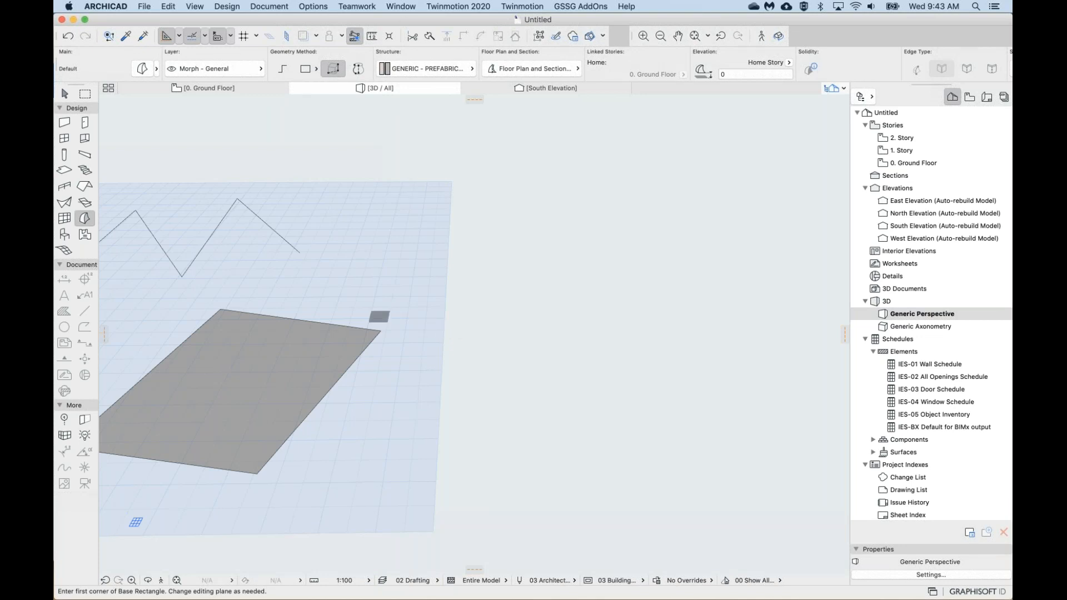
{"action": "left_click", "coordinate": [420, 321]}
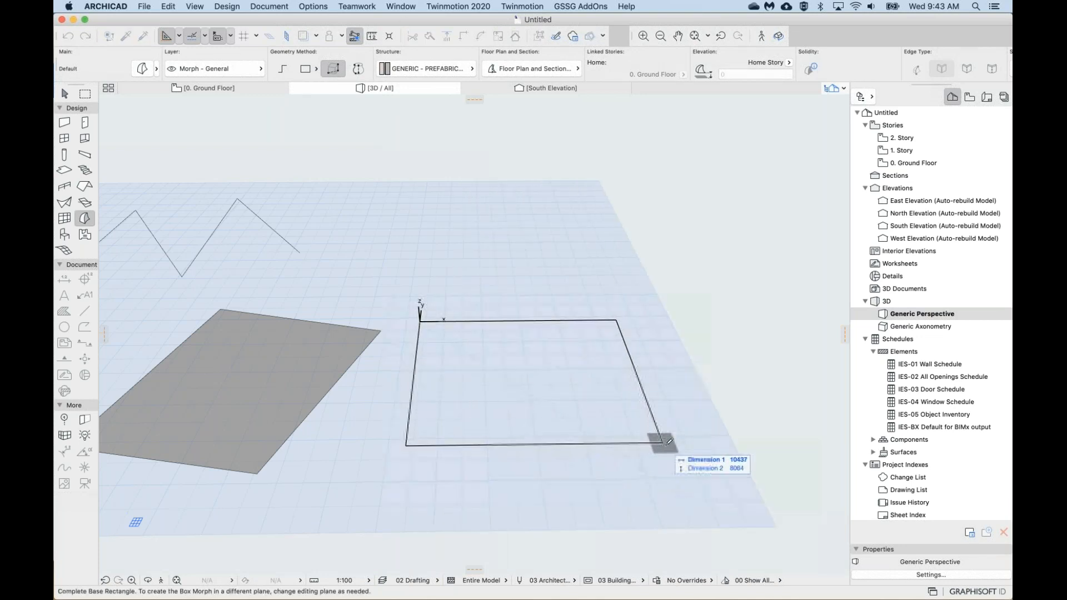
{"action": "left_click", "coordinate": [666, 446]}
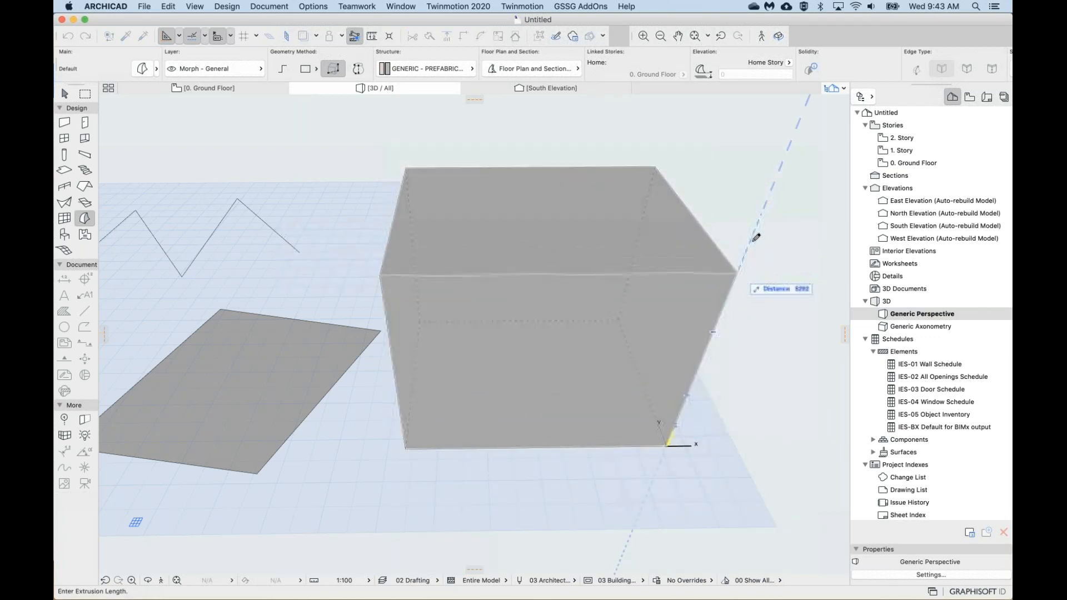
{"action": "left_click", "coordinate": [745, 284]}
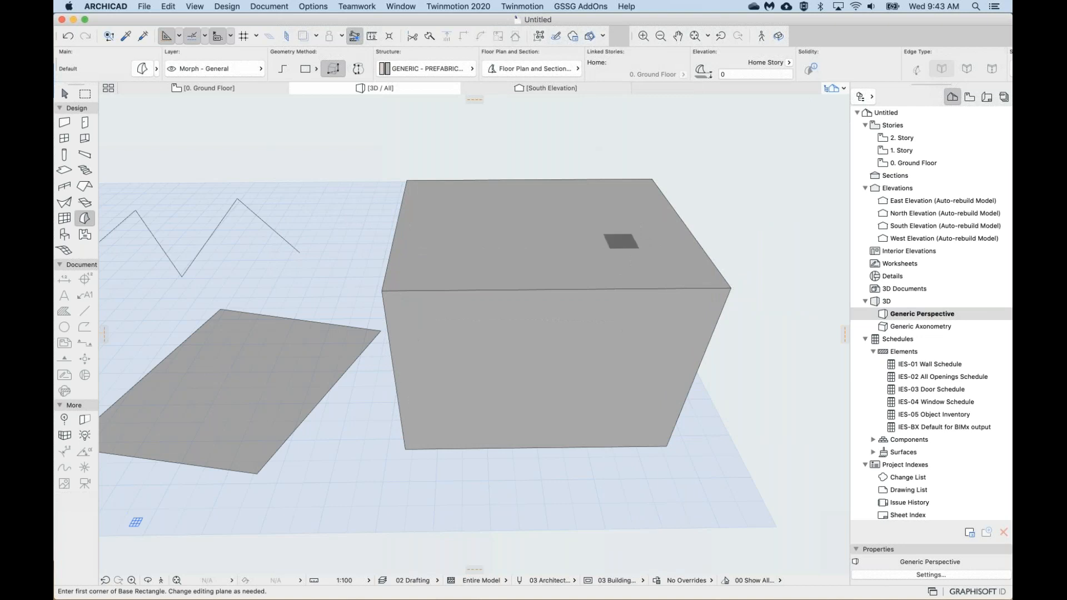
Draw a second, taller box morph beside the first one, extruded to a height of about 10000.
{"action": "scroll", "coordinate": [622, 241], "scroll_direction": "right", "scroll_amount": 8}
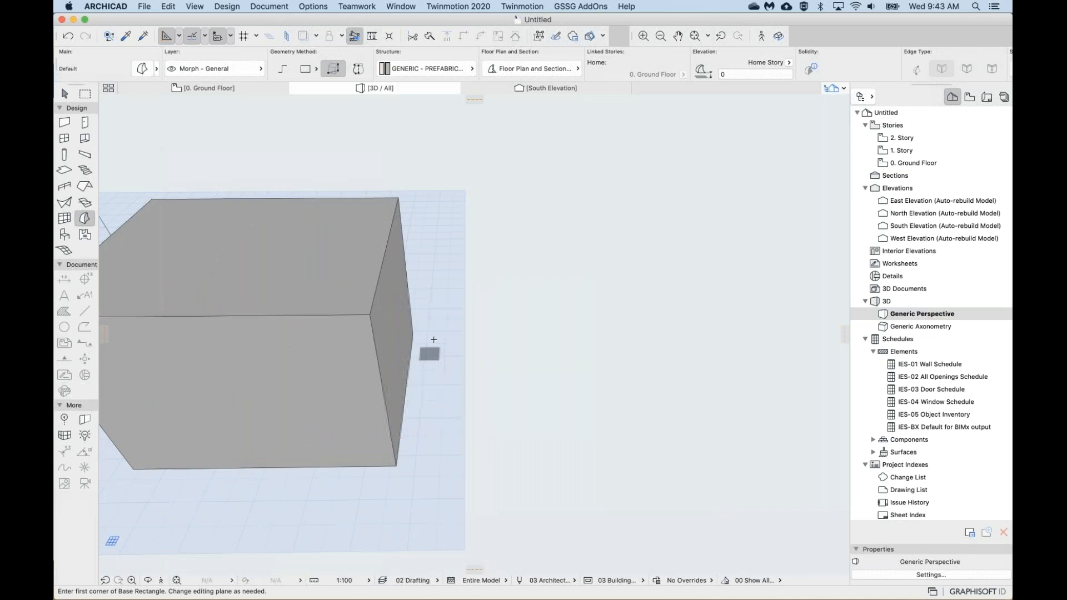
{"action": "left_click", "coordinate": [434, 338]}
{"action": "left_click", "coordinate": [639, 463]}
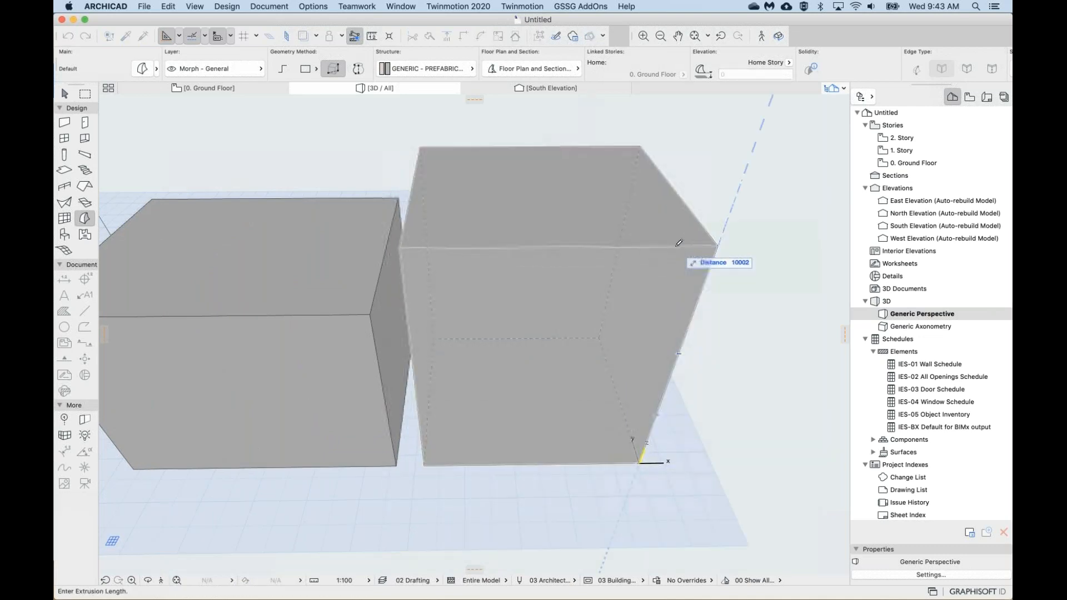
{"action": "left_click", "coordinate": [687, 244]}
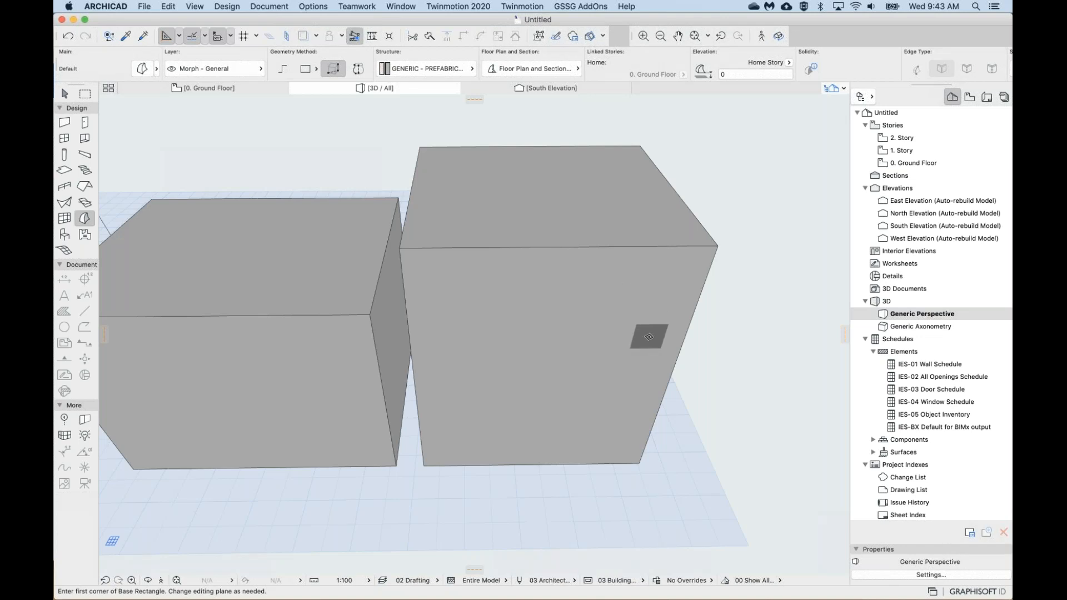
{"action": "scroll", "coordinate": [648, 335], "scroll_direction": "down", "scroll_amount": 5}
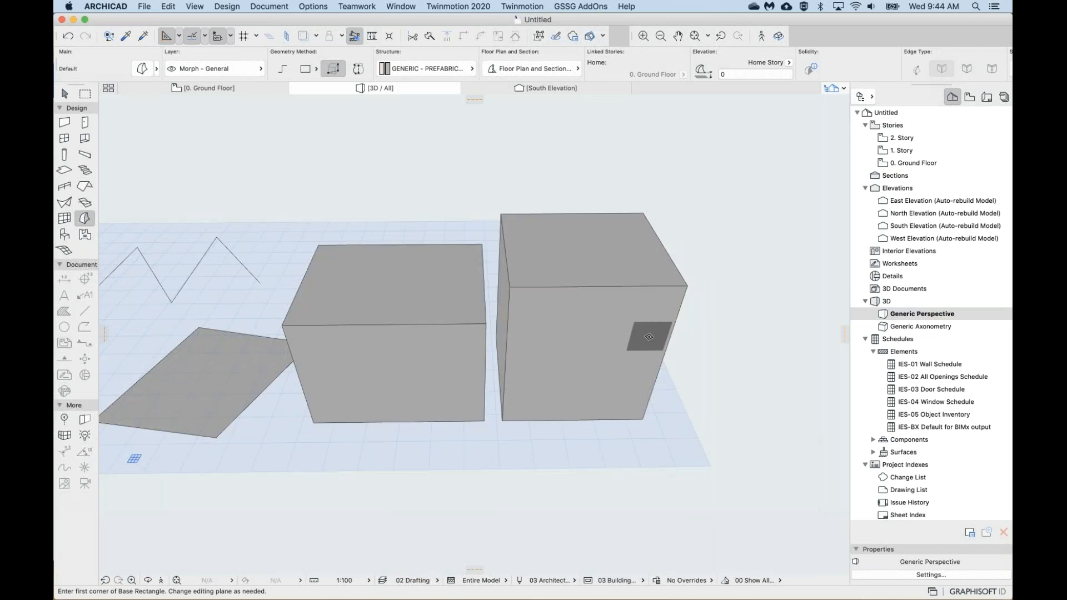
{"action": "scroll", "coordinate": [649, 337], "scroll_direction": "right", "scroll_amount": 2}
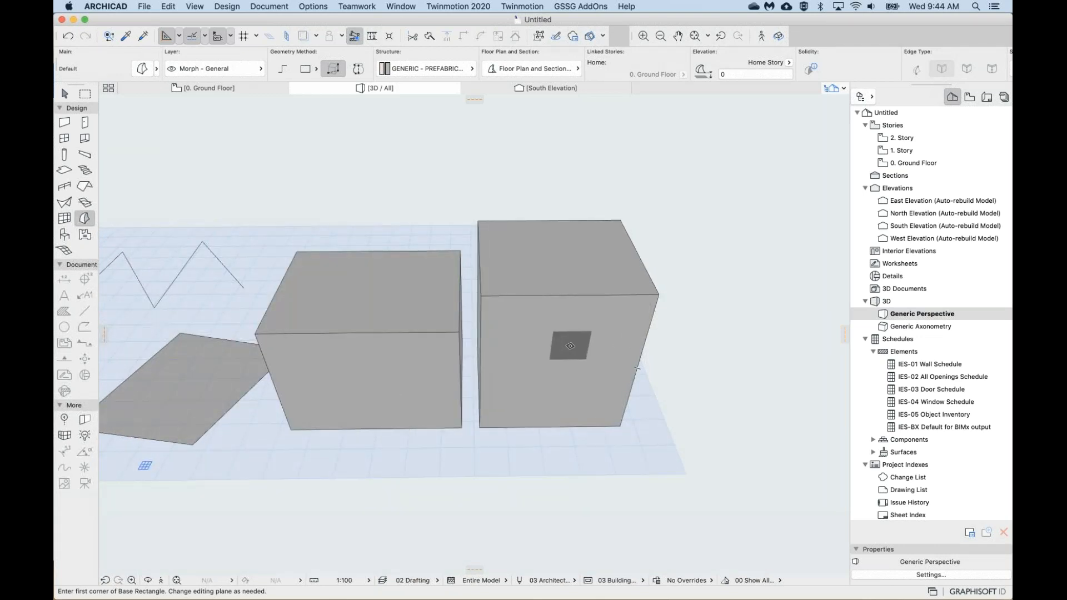
{"action": "scroll", "coordinate": [570, 345], "scroll_direction": "left", "scroll_amount": 2}
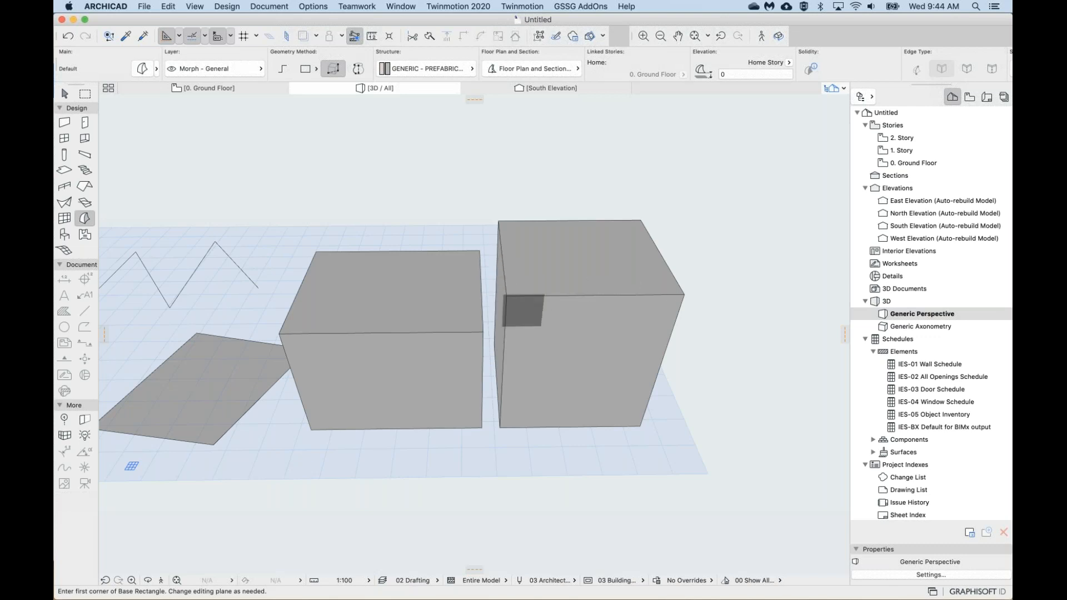
{"action": "middle_click_drag", "start_coordinate": [391, 338], "coordinate": [484, 344]}
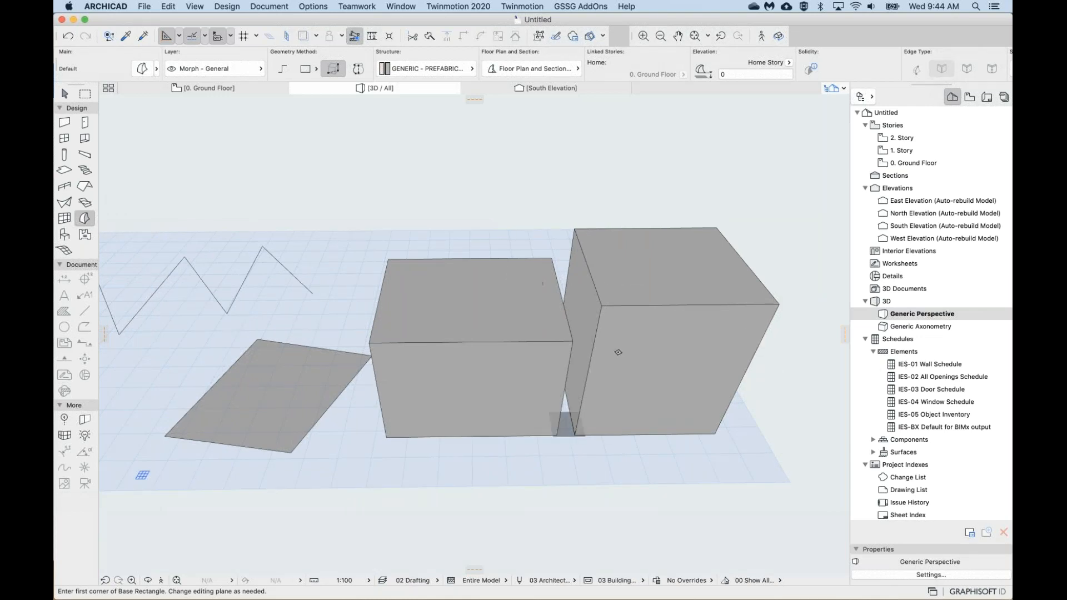
{"action": "middle_click_drag", "start_coordinate": [619, 352], "coordinate": [556, 358]}
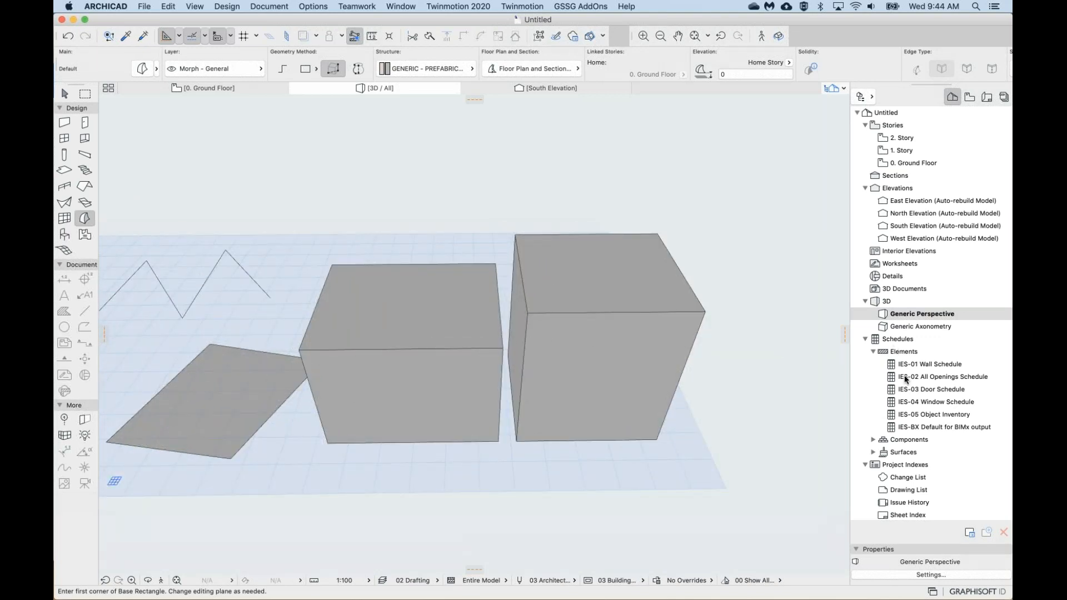
Draw a third, narrower box morph on the ground plane, a short distance beyond the taller box.
{"action": "middle_click_drag", "start_coordinate": [516, 344], "coordinate": [392, 339]}
{"action": "left_click", "coordinate": [600, 389]}
{"action": "left_click", "coordinate": [721, 440]}
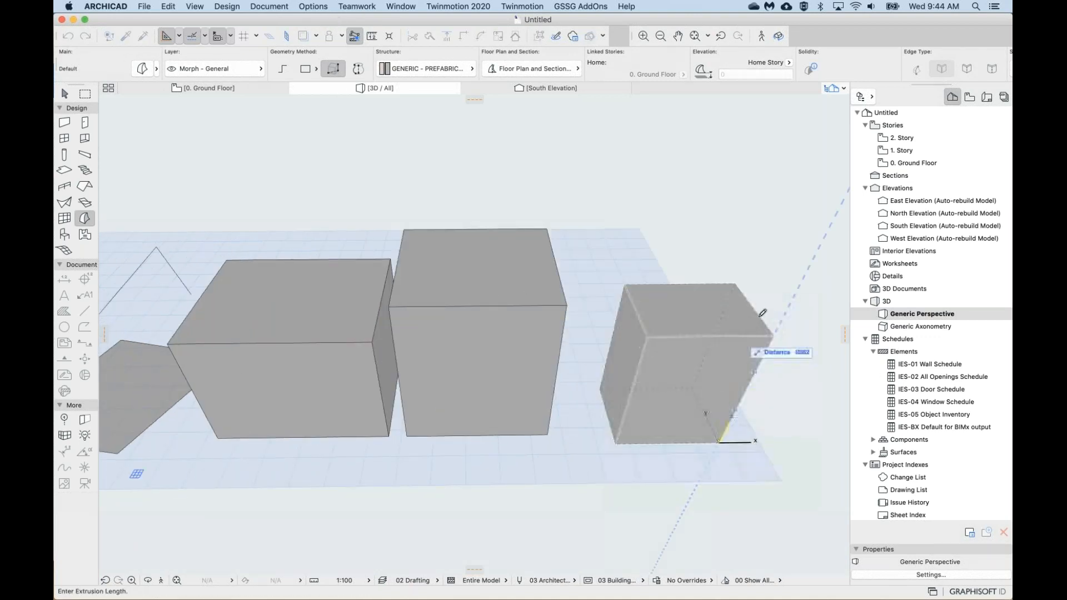
{"action": "left_click", "coordinate": [774, 334]}
Draw a fourth box morph in front of the first two boxes, with a base of about 8760 by 5680.
{"action": "scroll", "coordinate": [669, 301], "scroll_direction": "down", "scroll_amount": 3}
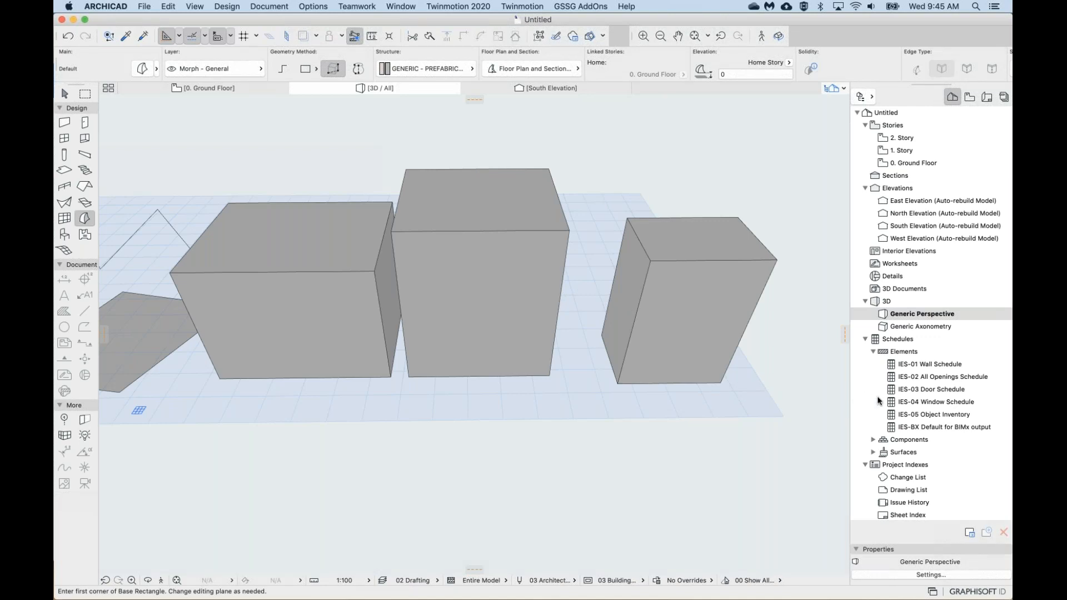
{"action": "left_click", "coordinate": [352, 399]}
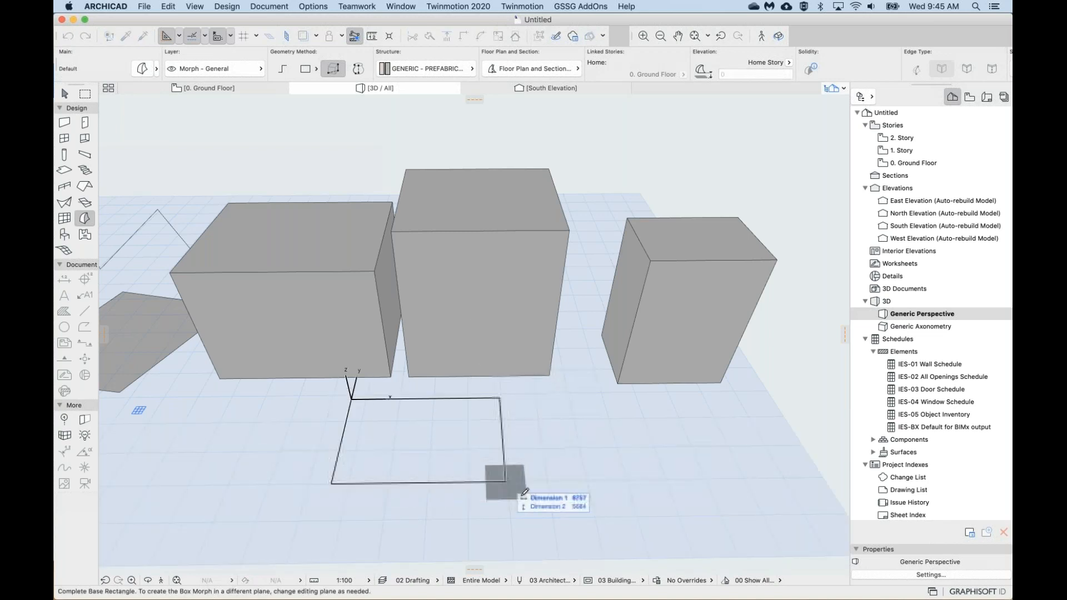
{"action": "left_click", "coordinate": [525, 492]}
{"action": "left_click", "coordinate": [553, 364]}
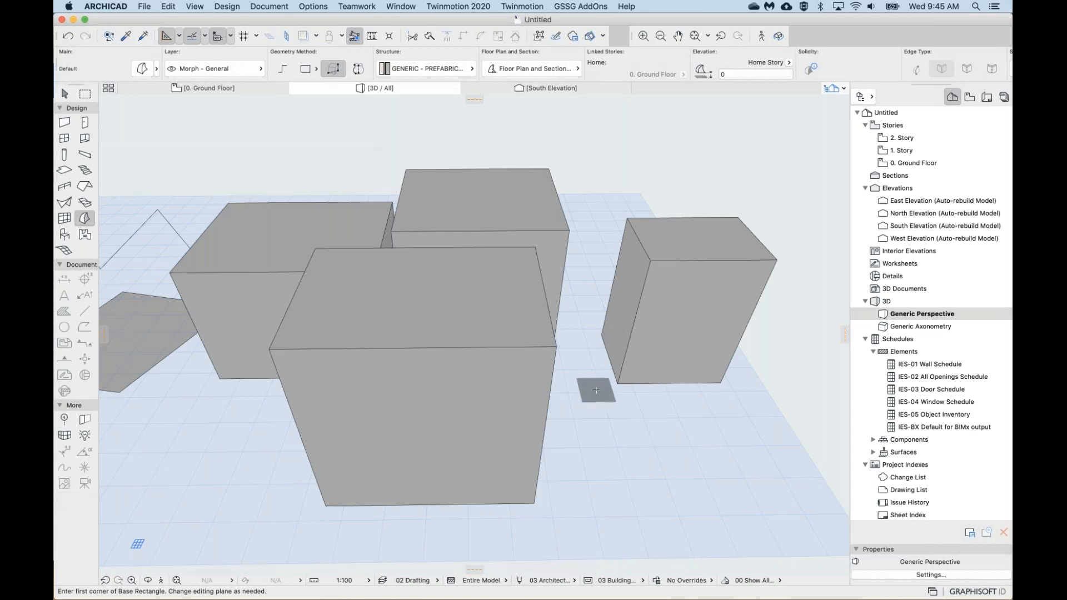
Select the second, third and fourth box morphs together and delete them, keeping only the first box.
{"action": "scroll", "coordinate": [596, 390], "scroll_direction": "down", "scroll_amount": 3}
{"action": "key", "text": "shift"}
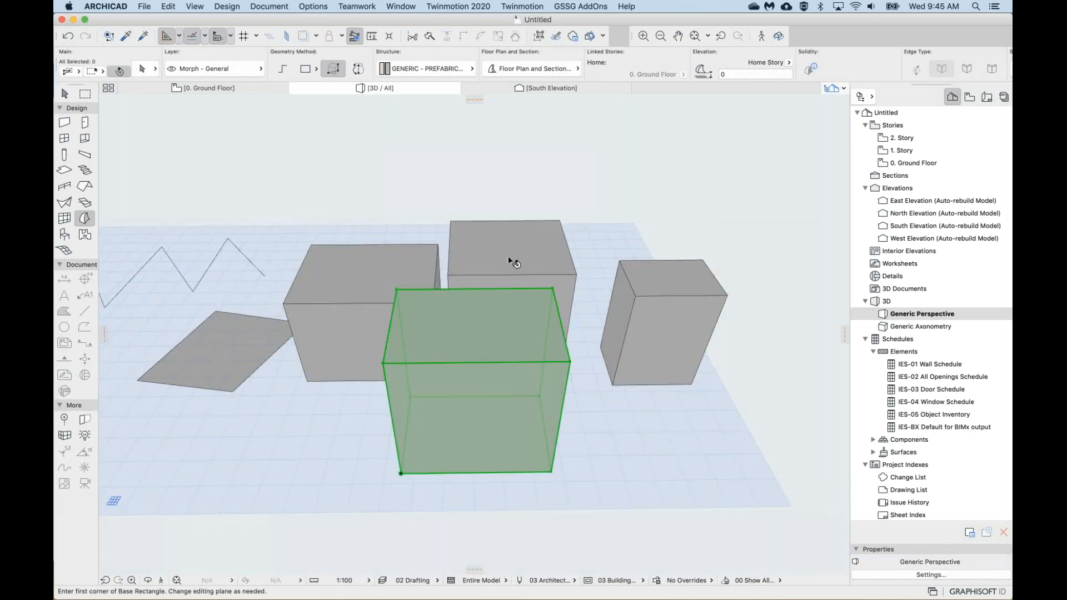
{"action": "left_click", "coordinate": [512, 261], "text": "shift"}
{"action": "left_click", "coordinate": [653, 294], "text": "shift"}
{"action": "key", "text": "Delete"}
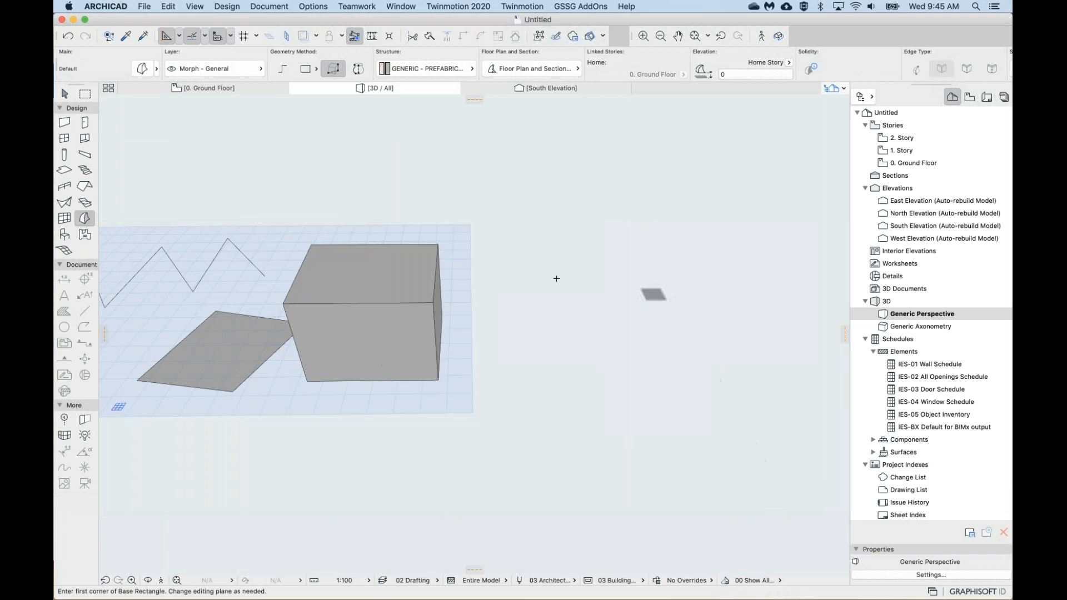
{"action": "scroll", "coordinate": [460, 349], "scroll_direction": "up", "scroll_amount": 3}
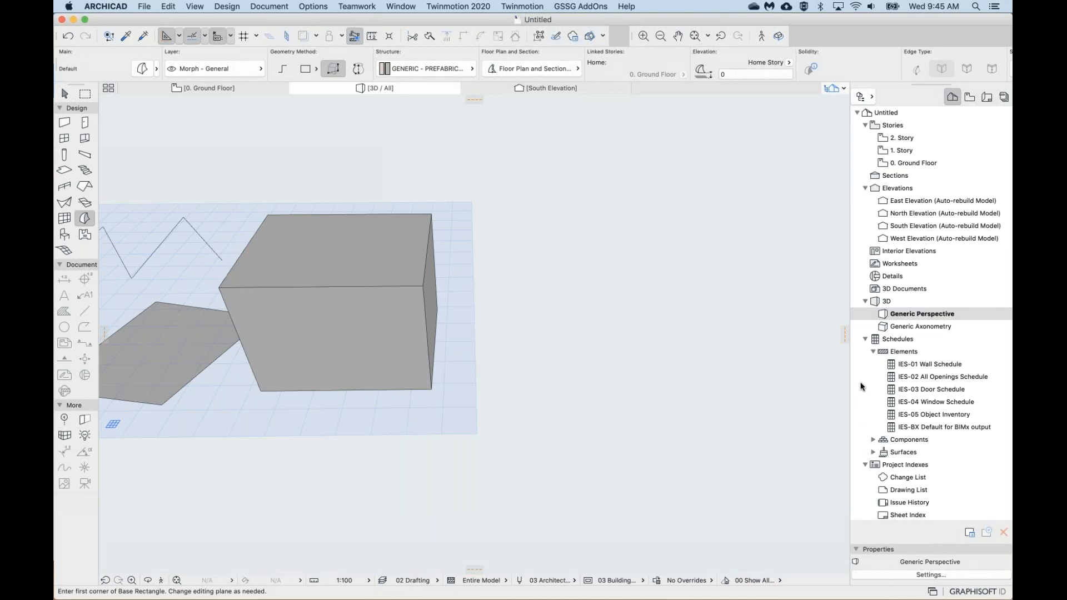
{"action": "key", "text": "super+Tab"}
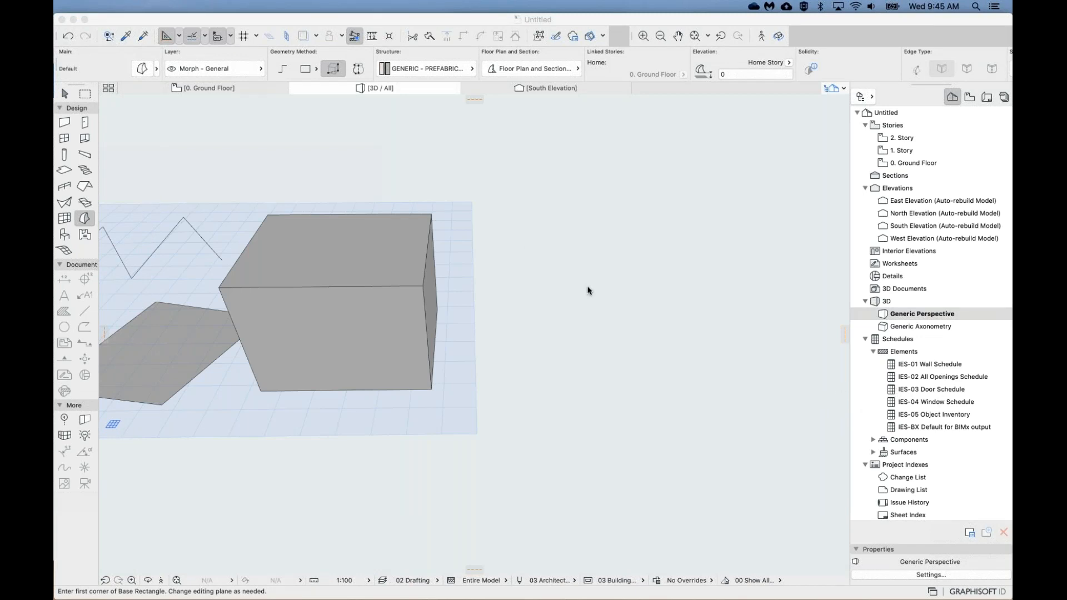
{"action": "left_click", "coordinate": [335, 70]}
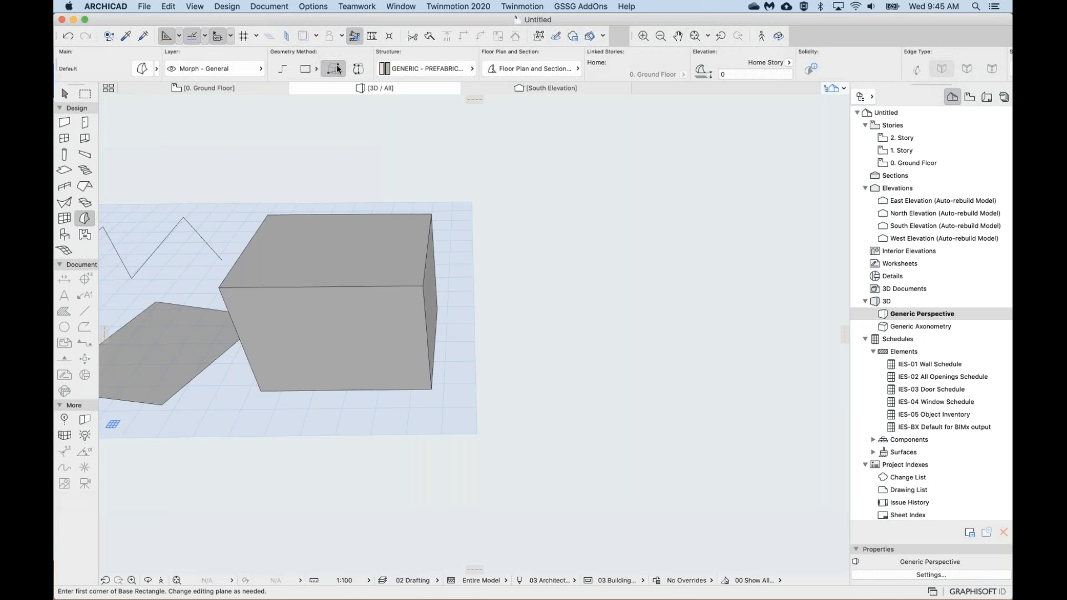
{"action": "left_click", "coordinate": [332, 67]}
Draw an open zigzag profile of four segments on the ground plane beside the box, using the revolved morph method.
{"action": "left_click", "coordinate": [357, 69]}
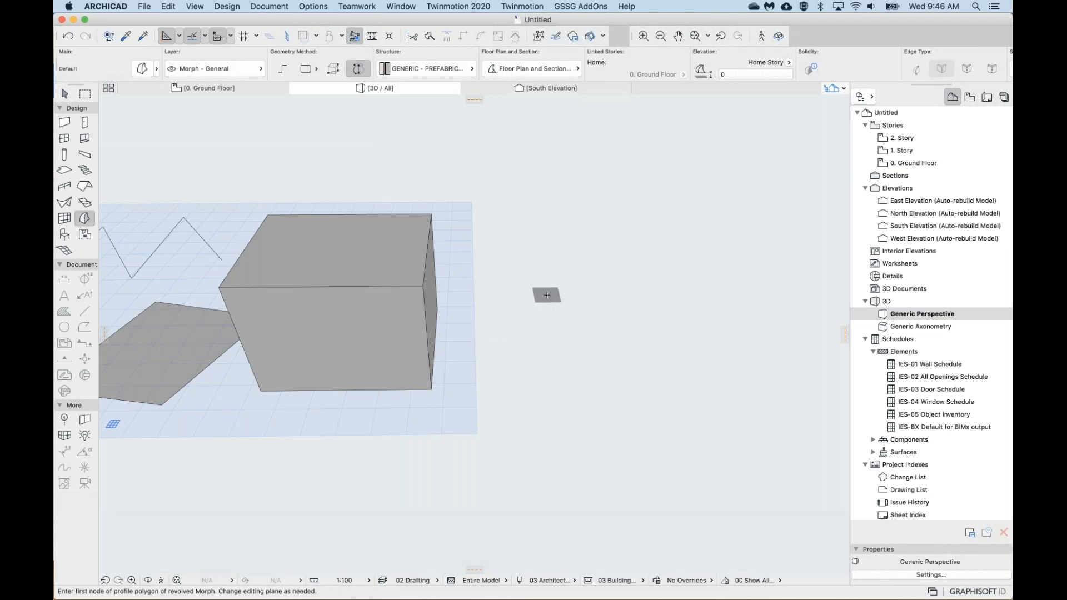
{"action": "middle_click_drag", "start_coordinate": [545, 294], "coordinate": [466, 244], "text": "shift"}
{"action": "middle_click_drag", "start_coordinate": [524, 263], "coordinate": [534, 291]}
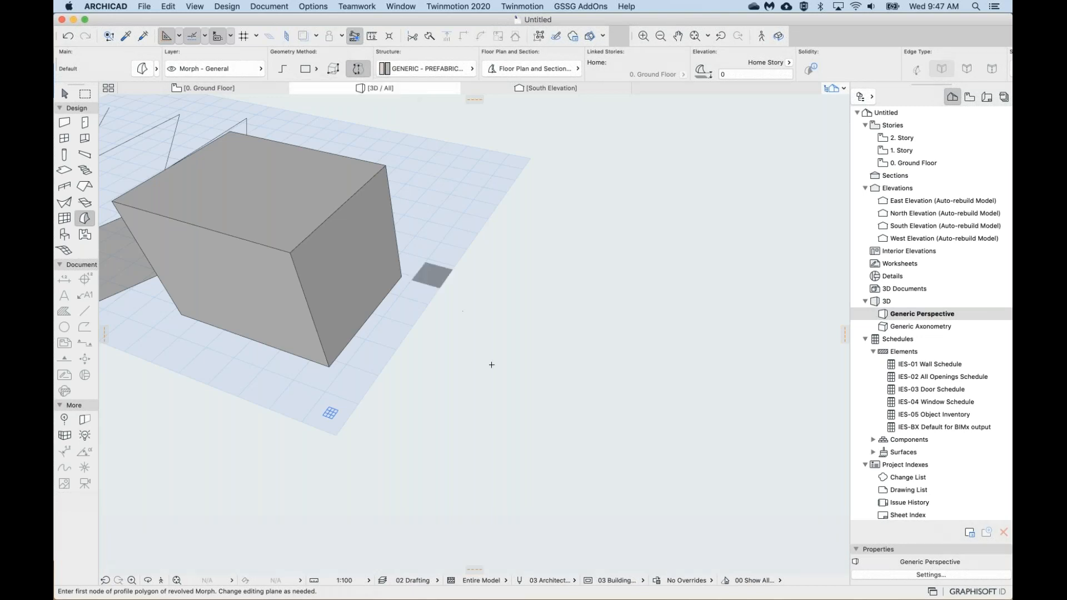
{"action": "middle_click_drag", "start_coordinate": [474, 476], "coordinate": [469, 442]}
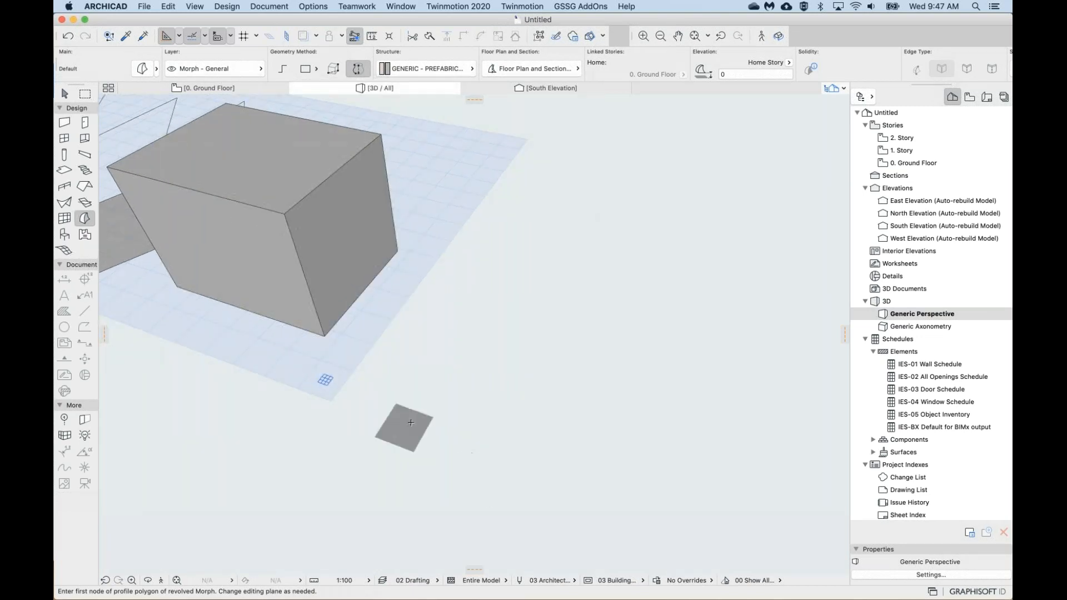
{"action": "left_click", "coordinate": [454, 498]}
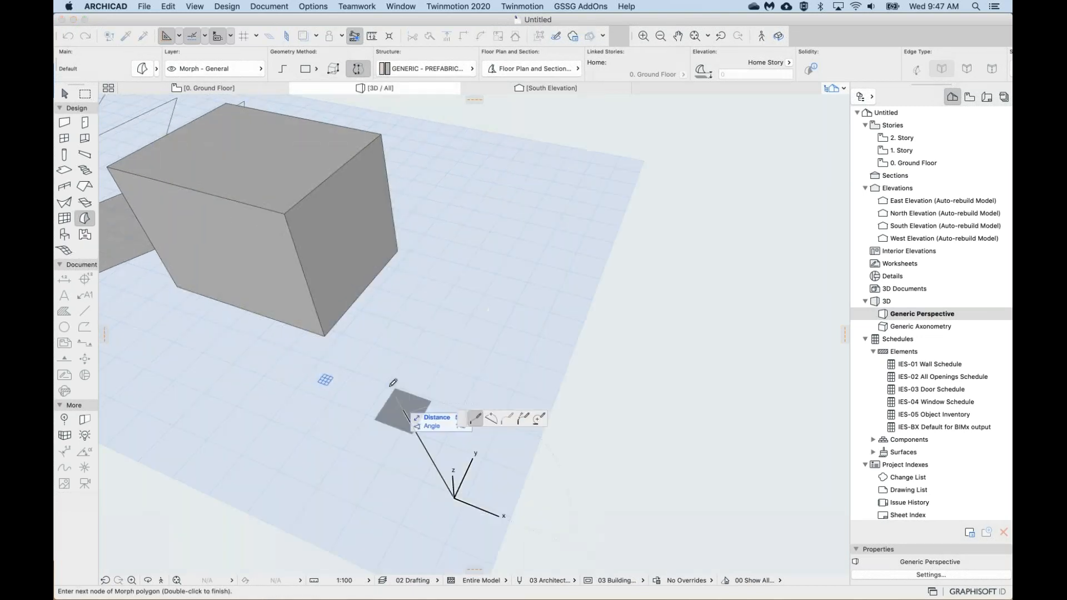
{"action": "left_click", "coordinate": [381, 375]}
{"action": "left_click", "coordinate": [532, 368]}
{"action": "left_click", "coordinate": [448, 272]}
{"action": "left_click", "coordinate": [581, 272]}
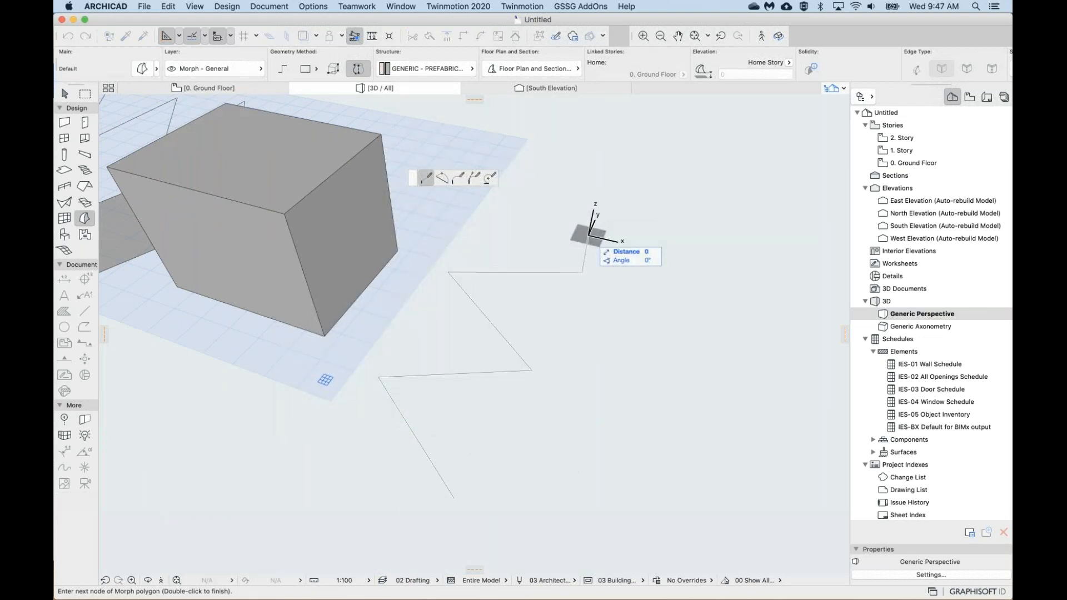
{"action": "left_click", "coordinate": [589, 234]}
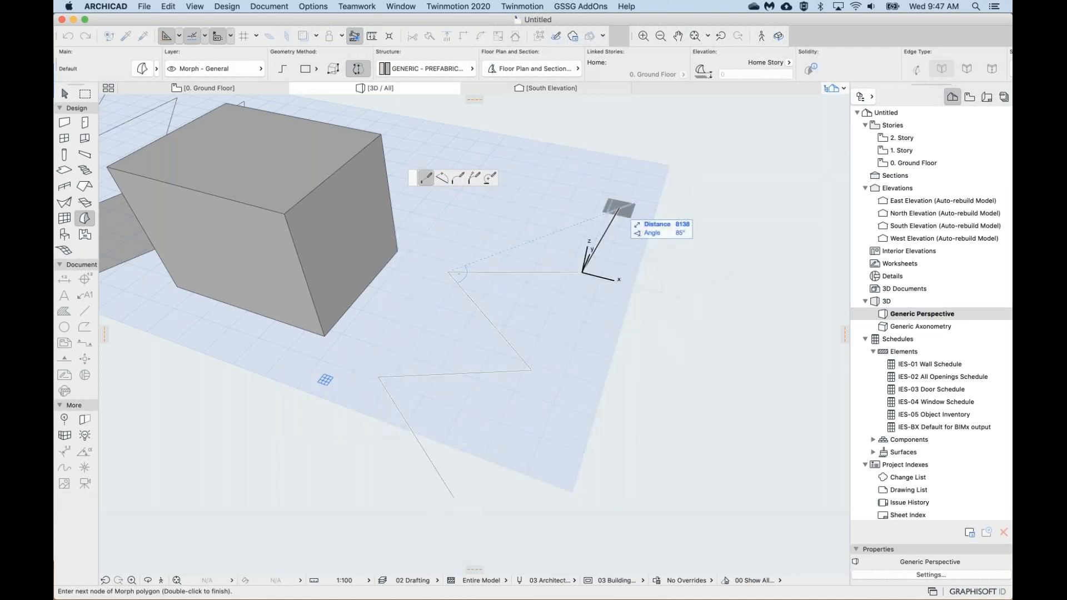
{"action": "right_click", "coordinate": [617, 202]}
{"action": "left_click", "coordinate": [649, 386]}
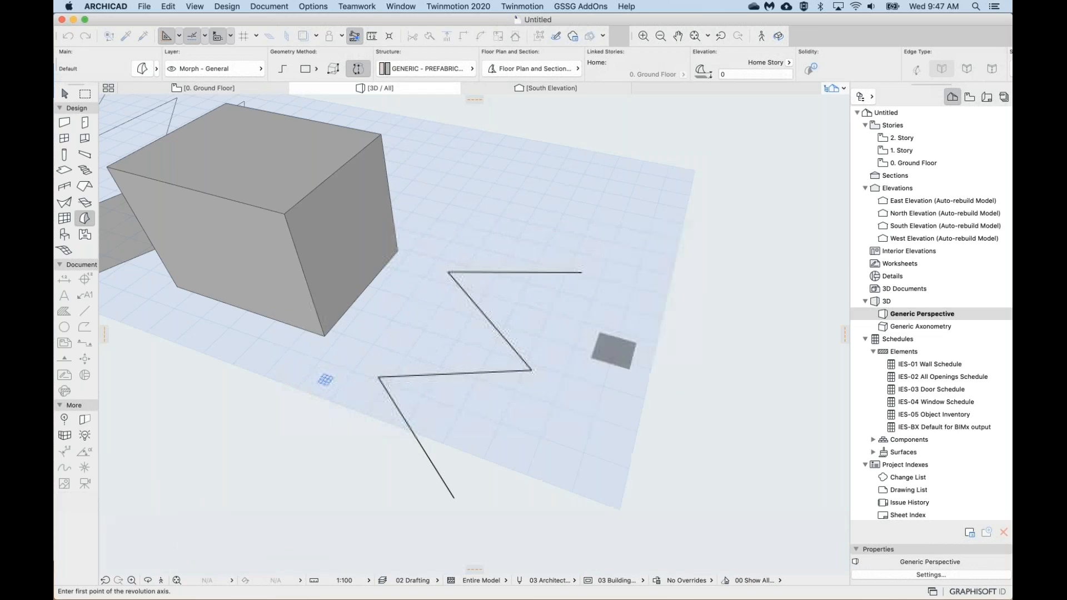
Place a revolution axis on the open side of the zigzag profile and revolve the profile a full turn around it.
{"action": "middle_click_drag", "start_coordinate": [615, 351], "coordinate": [582, 326]}
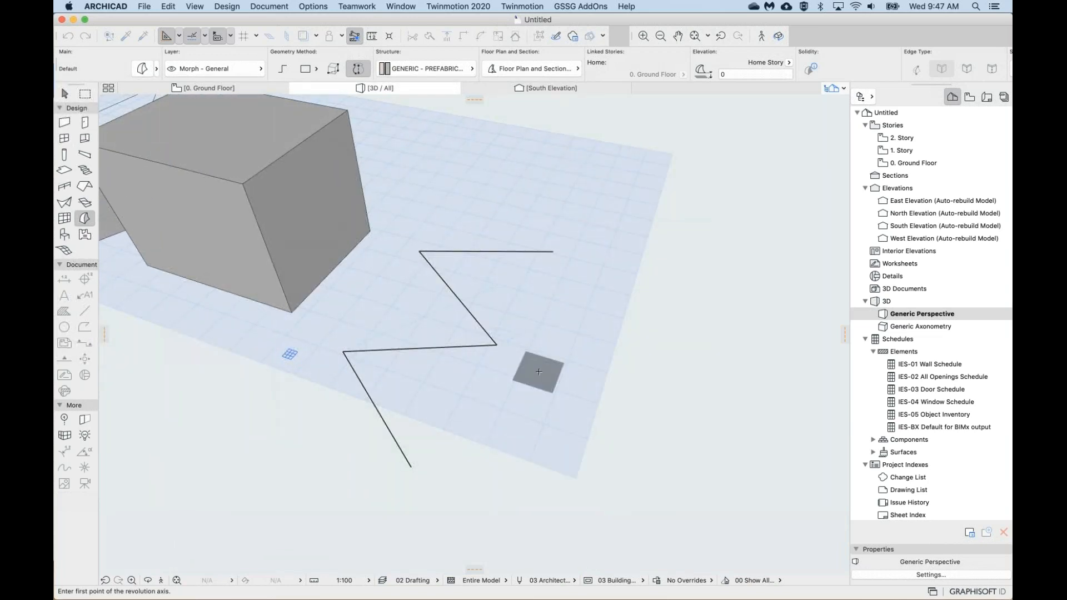
{"action": "left_click", "coordinate": [590, 279]}
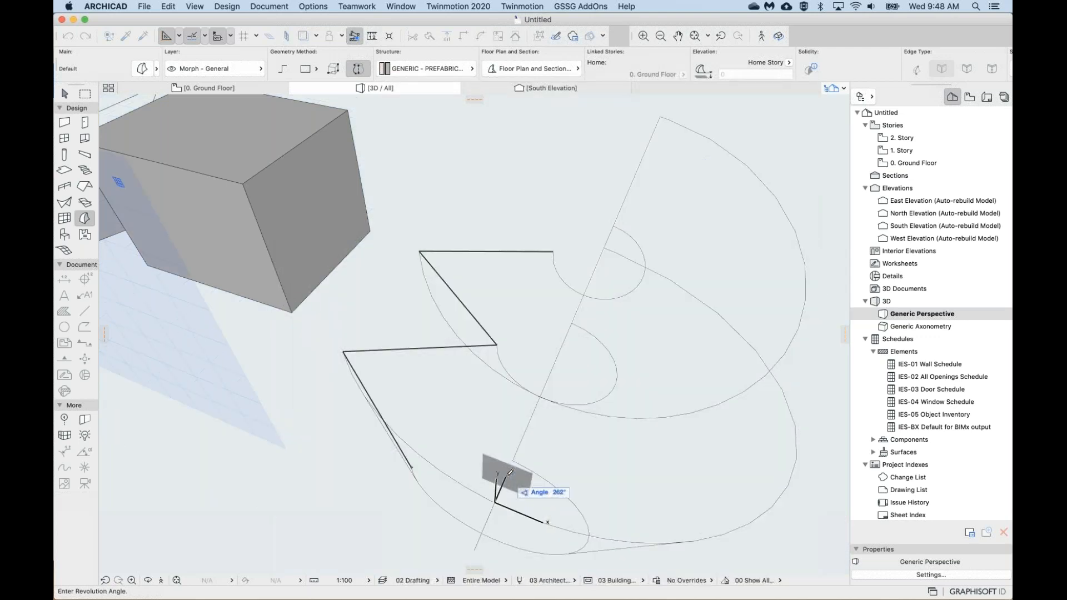
{"action": "left_click", "coordinate": [508, 474]}
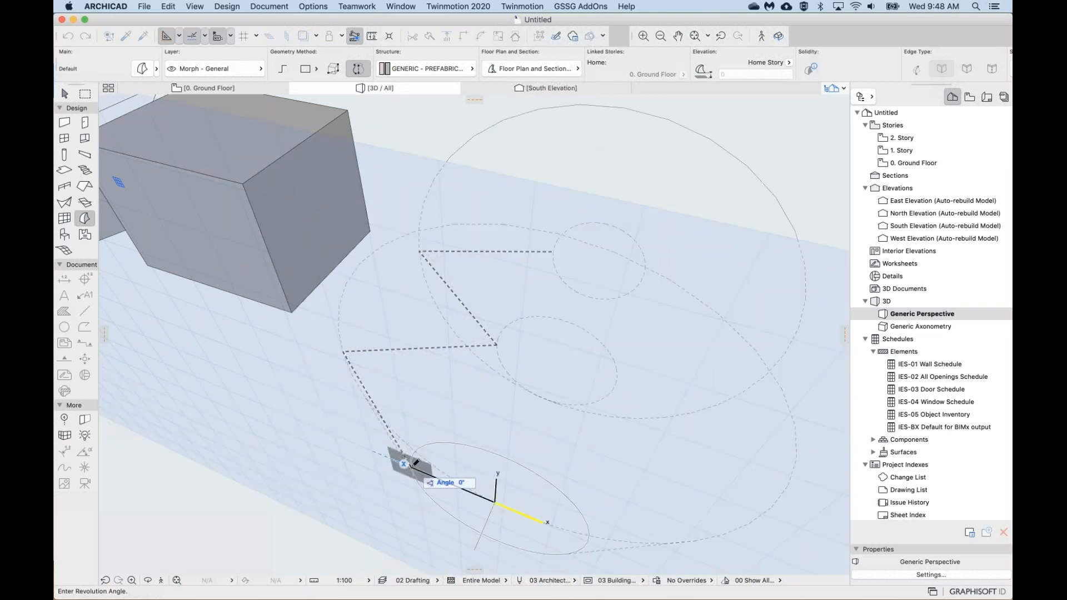
{"action": "left_click", "coordinate": [414, 462]}
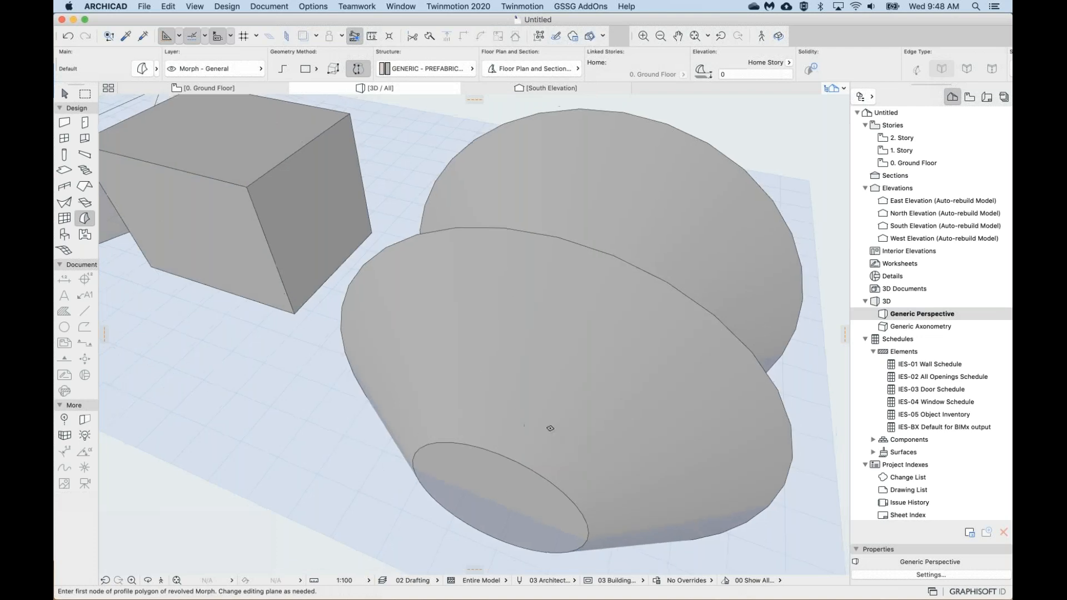
Select the revolved morph and delete it, keeping the box, the four-sided face and the open lines.
{"action": "scroll", "coordinate": [550, 427], "scroll_direction": "down", "scroll_amount": 5}
{"action": "mouse_move", "coordinate": [550, 428]}
{"action": "middle_mouse_down", "text": "shift"}
{"action": "mouse_move", "coordinate": [550, 356]}
{"action": "mouse_move", "coordinate": [550, 369]}
{"action": "mouse_move", "coordinate": [517, 335]}
{"action": "mouse_move", "coordinate": [356, 335]}
{"action": "mouse_move", "coordinate": [350, 353]}
{"action": "mouse_move", "coordinate": [461, 383]}
{"action": "mouse_move", "coordinate": [728, 403]}
{"action": "mouse_move", "coordinate": [542, 421]}
{"action": "middle_mouse_up", "text": "shift"}
{"action": "left_click", "coordinate": [589, 371], "text": "shift"}
{"action": "key", "text": "Delete"}
{"action": "middle_click_drag", "start_coordinate": [588, 372], "coordinate": [595, 444], "text": "shift"}
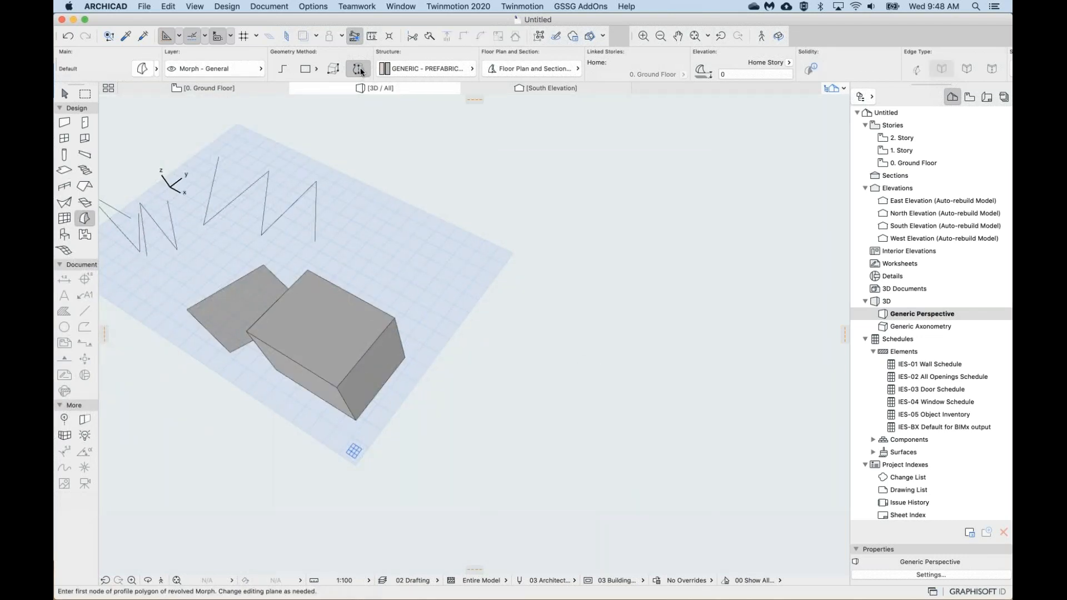
Draw a new open zigzag profile of four segments on the ground plane beside the box with the revolved morph method.
{"action": "left_click", "coordinate": [402, 451]}
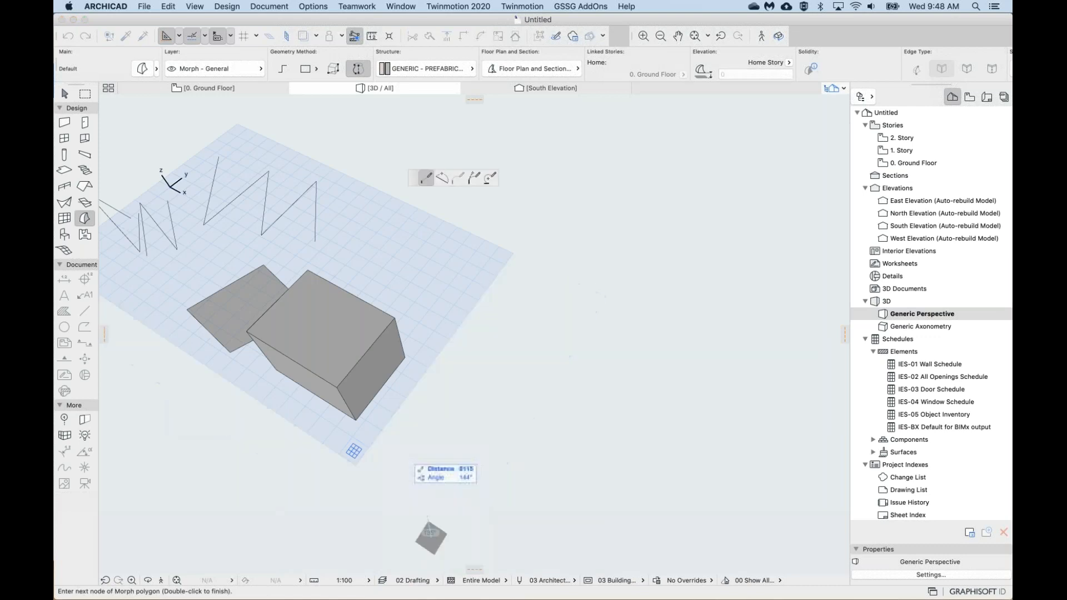
{"action": "left_click", "coordinate": [483, 457]}
{"action": "left_click", "coordinate": [442, 380]}
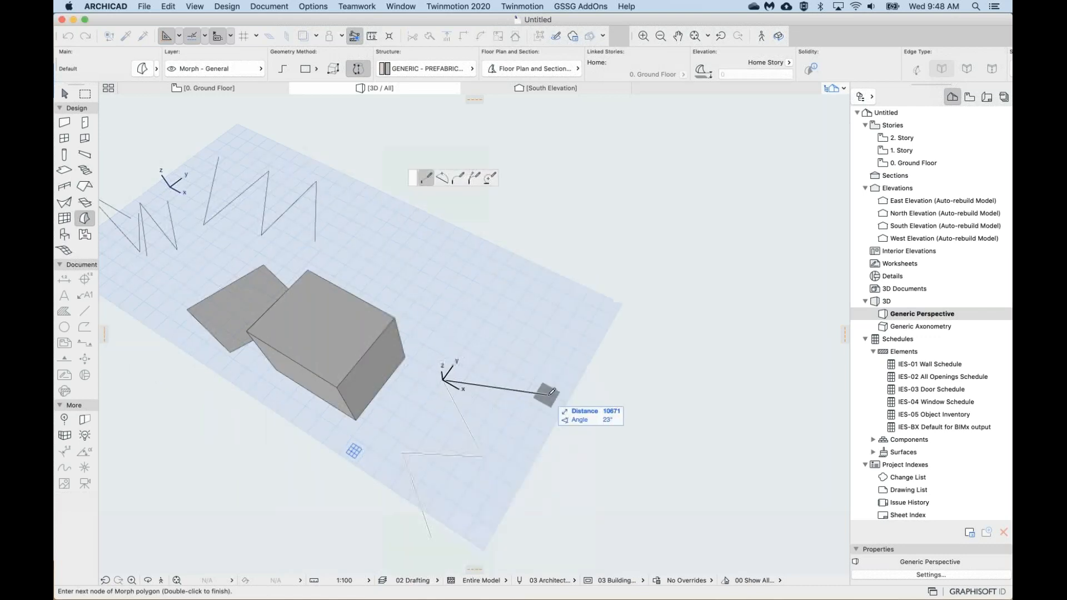
{"action": "double_click", "coordinate": [548, 396]}
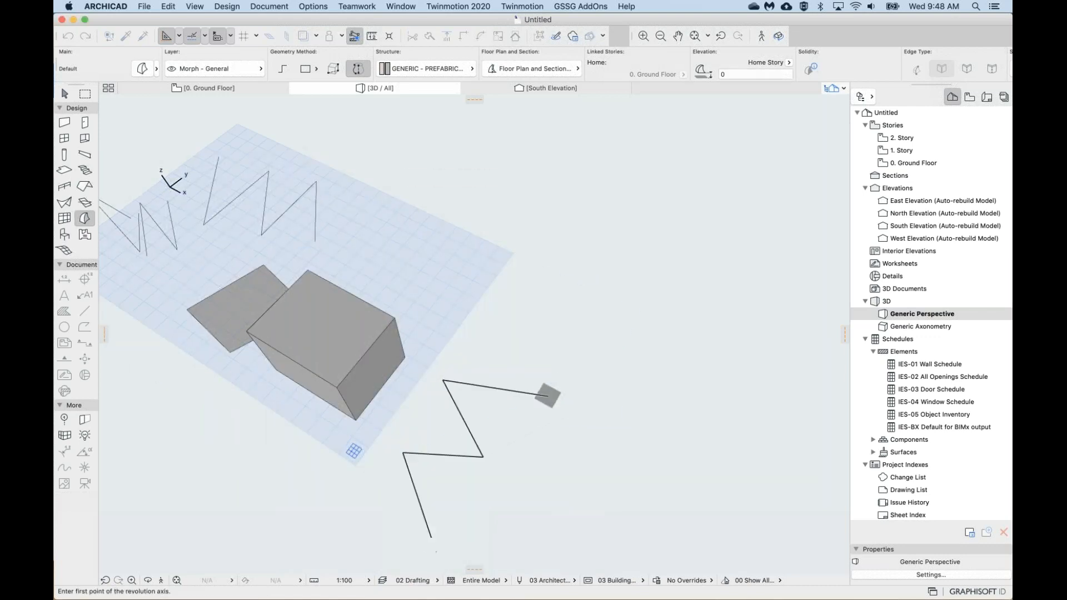
Place a revolution axis about 16,600 long on the open side of the zigzag and revolve the profile a full turn.
{"action": "middle_click_drag", "start_coordinate": [552, 382], "coordinate": [547, 324]}
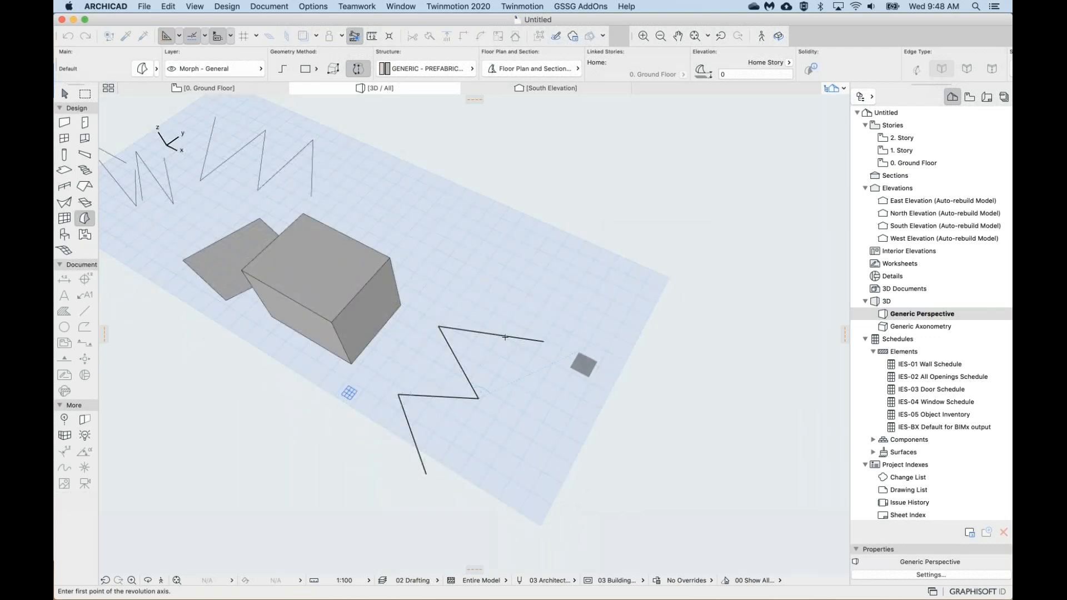
{"action": "left_click", "coordinate": [584, 361]}
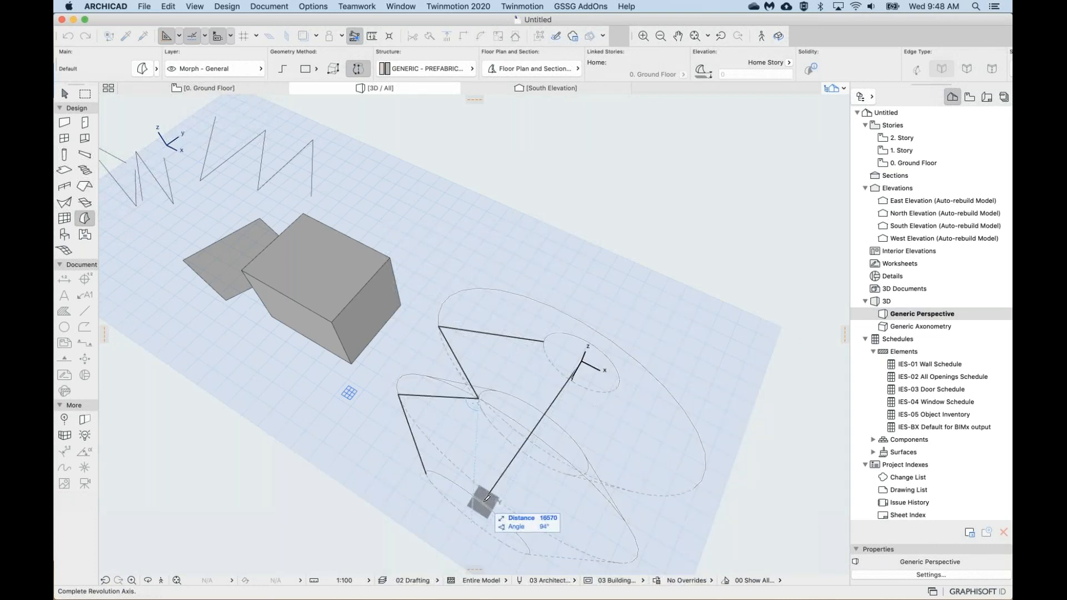
{"action": "left_click", "coordinate": [488, 498]}
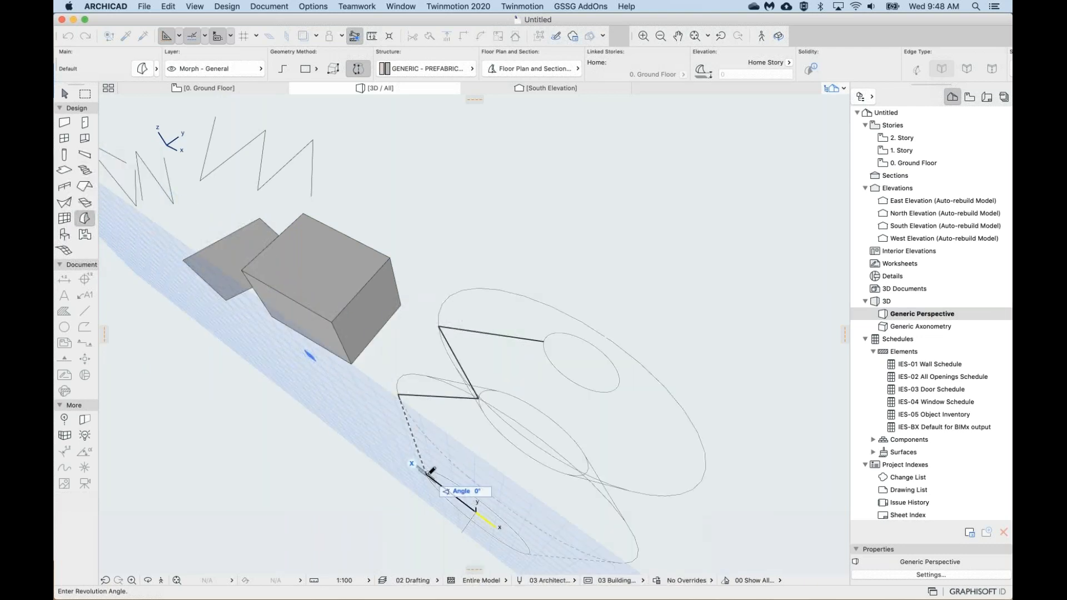
{"action": "left_click", "coordinate": [431, 471]}
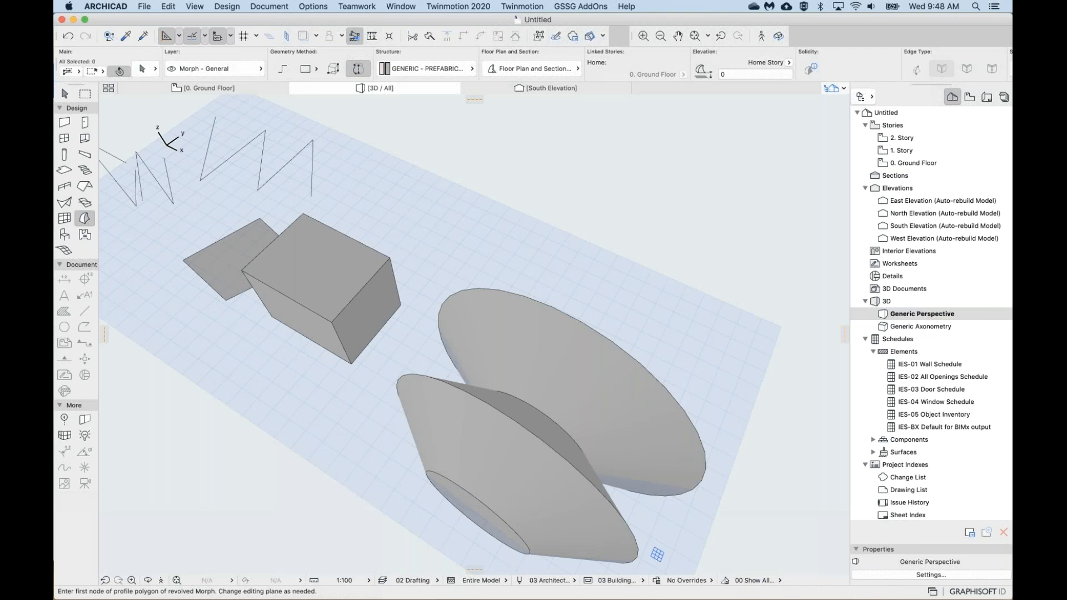
Examine the shape of the revolved morph from several viewing angles.
{"action": "middle_click_drag", "start_coordinate": [432, 471], "coordinate": [472, 445], "text": "shift"}
{"action": "middle_click_drag", "start_coordinate": [489, 570], "coordinate": [449, 425]}
{"action": "middle_click_drag", "start_coordinate": [449, 510], "coordinate": [300, 459], "text": "shift"}
{"action": "middle_click_drag", "start_coordinate": [507, 377], "coordinate": [436, 362]}
{"action": "middle_click_drag", "start_coordinate": [390, 316], "coordinate": [412, 350], "text": "shift"}
{"action": "middle_click_drag", "start_coordinate": [305, 324], "coordinate": [330, 329]}
{"action": "scroll", "coordinate": [345, 388], "scroll_direction": "up", "scroll_amount": 2}
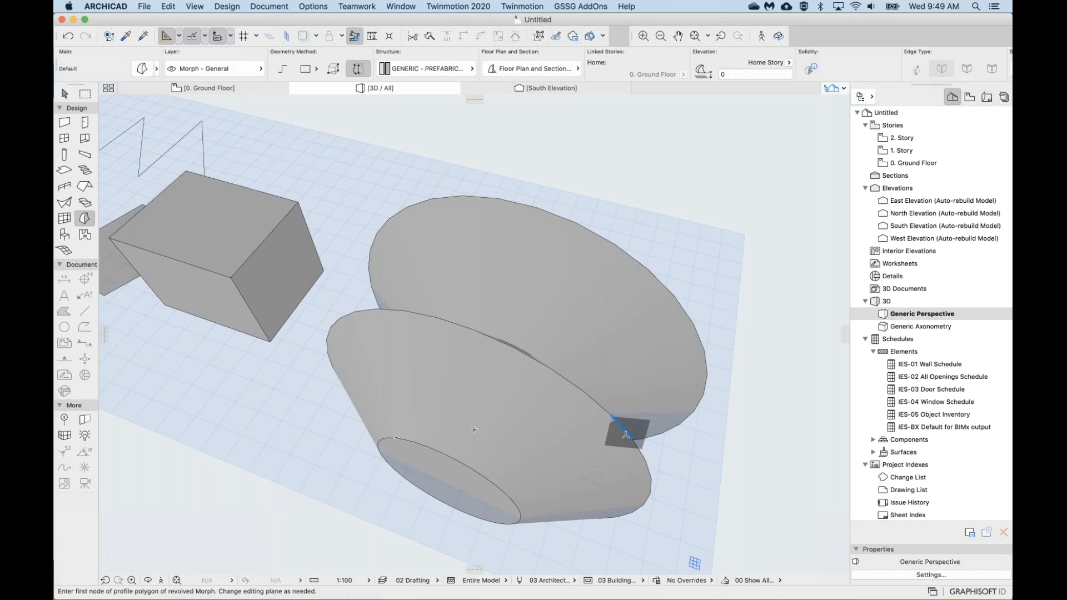
{"action": "middle_click_drag", "start_coordinate": [722, 450], "coordinate": [727, 445]}
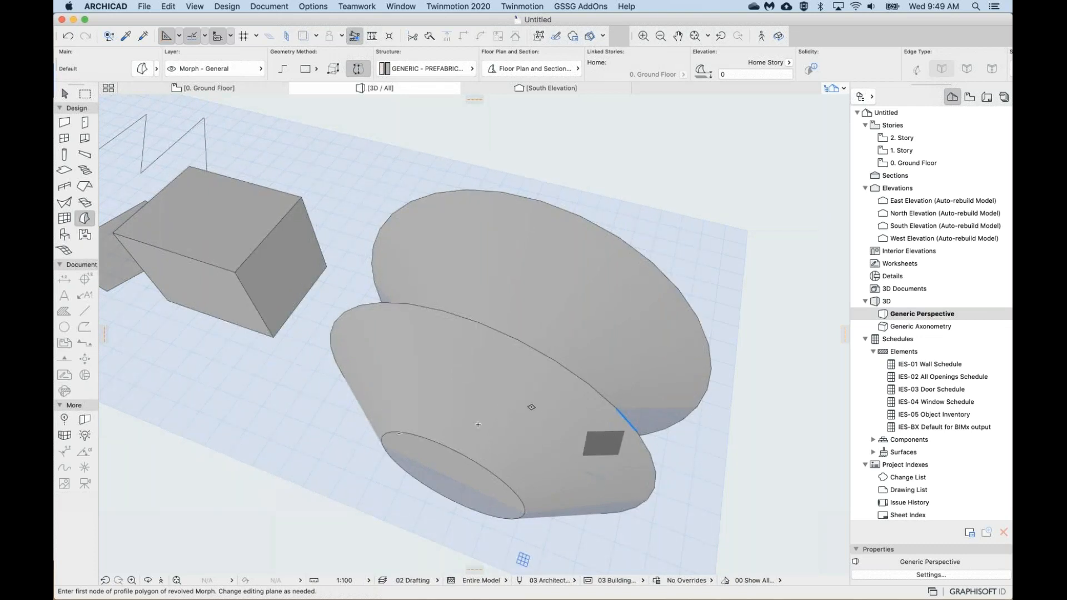
Delete the revolved morph and draw a larger four-segment open zigzag profile beside the box.
{"action": "key", "text": "super+a"}
{"action": "key", "text": "Delete"}
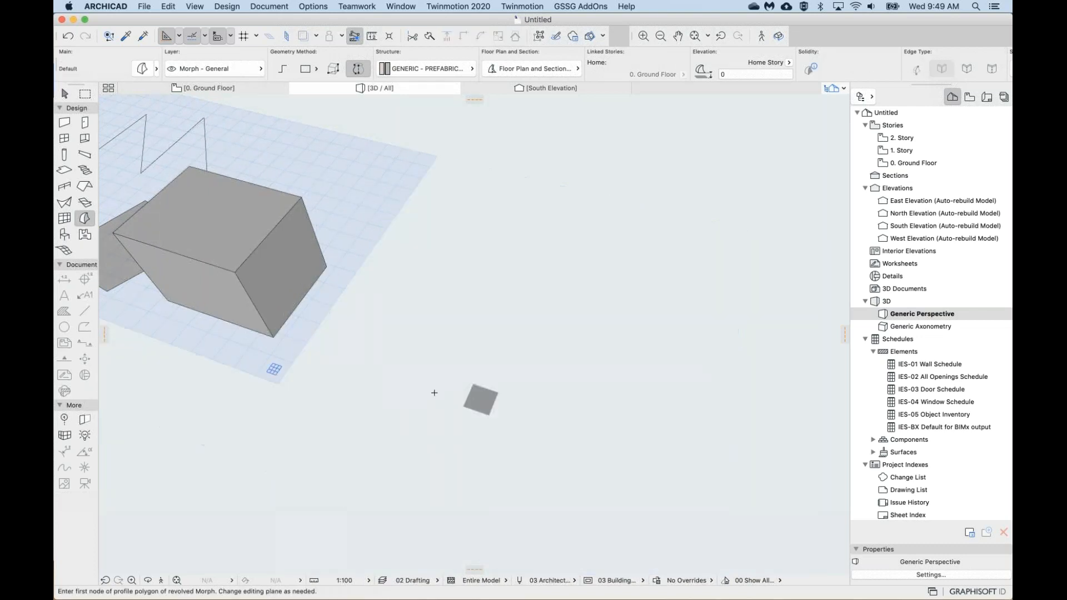
{"action": "left_click", "coordinate": [406, 455]}
{"action": "left_click", "coordinate": [350, 376]}
{"action": "left_click", "coordinate": [455, 361]}
{"action": "left_click", "coordinate": [417, 272]}
{"action": "left_click", "coordinate": [523, 274]}
{"action": "double_click", "coordinate": [523, 274]}
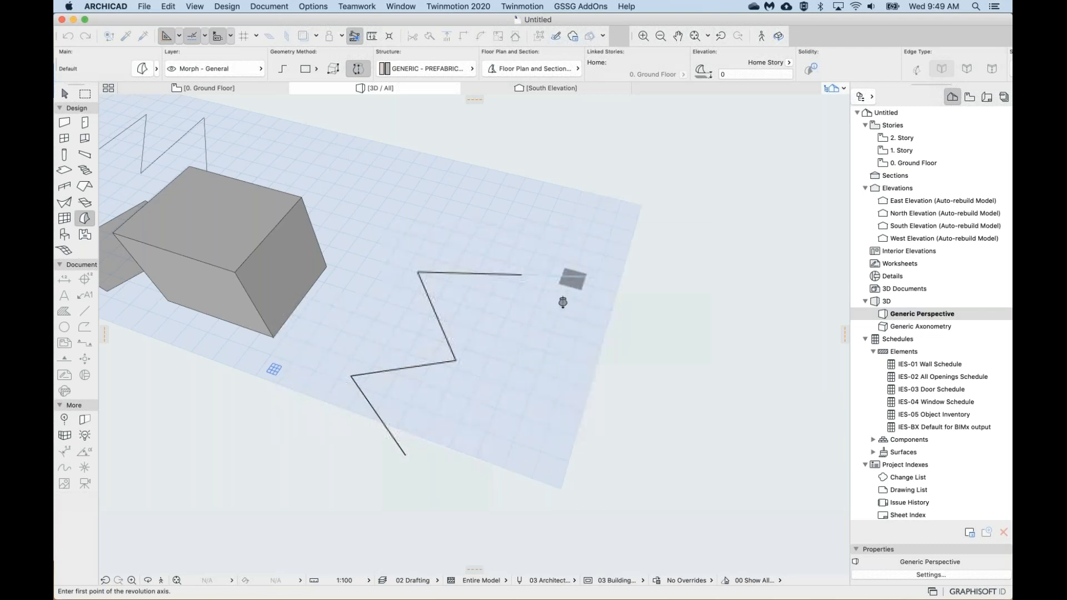
Define a revolution axis about 18,900 long beside the zigzag profile and sweep the profile a full turn around it.
{"action": "left_click", "coordinate": [567, 284]}
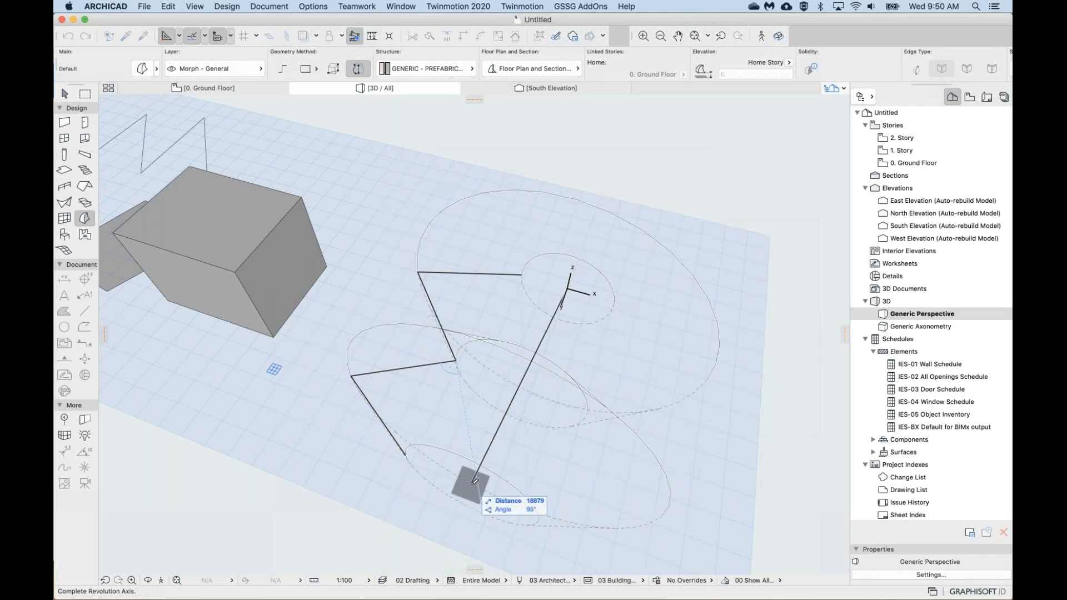
{"action": "left_click", "coordinate": [470, 481]}
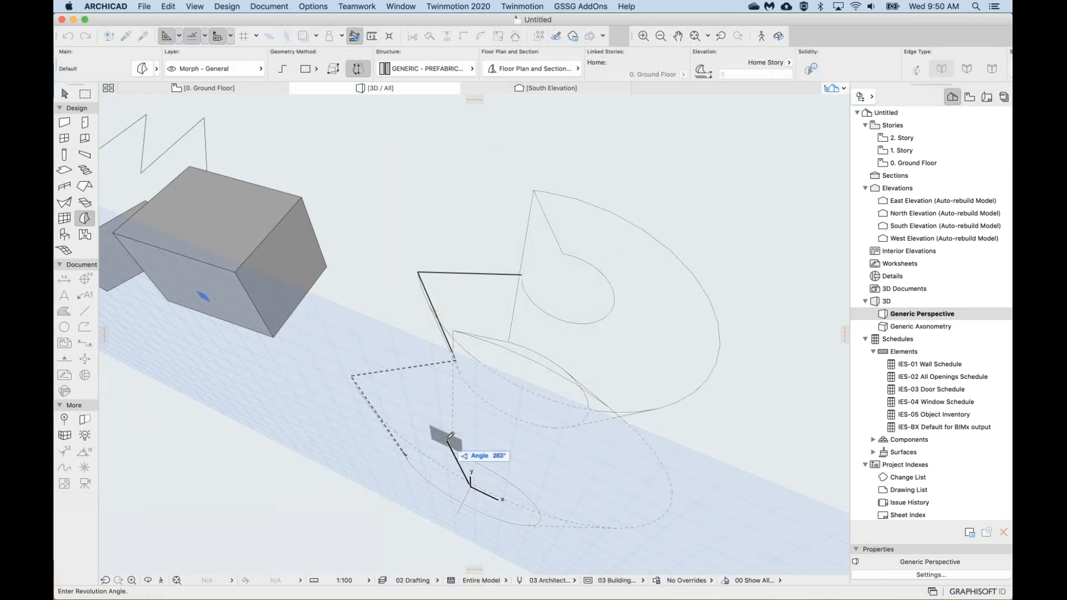
{"action": "left_click", "coordinate": [410, 451]}
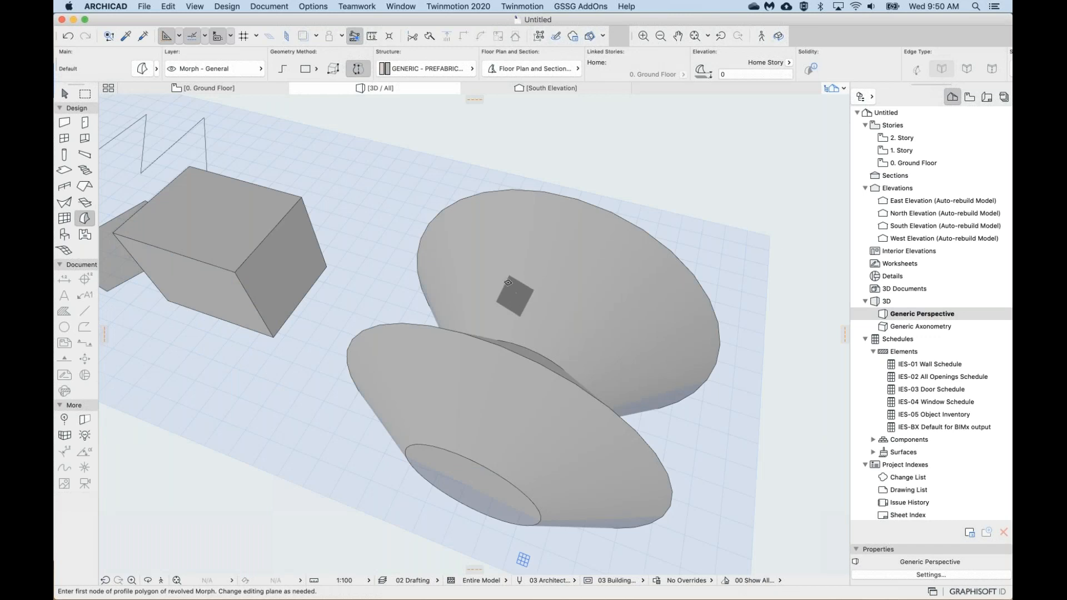
{"action": "middle_click_drag", "start_coordinate": [391, 462], "coordinate": [385, 418]}
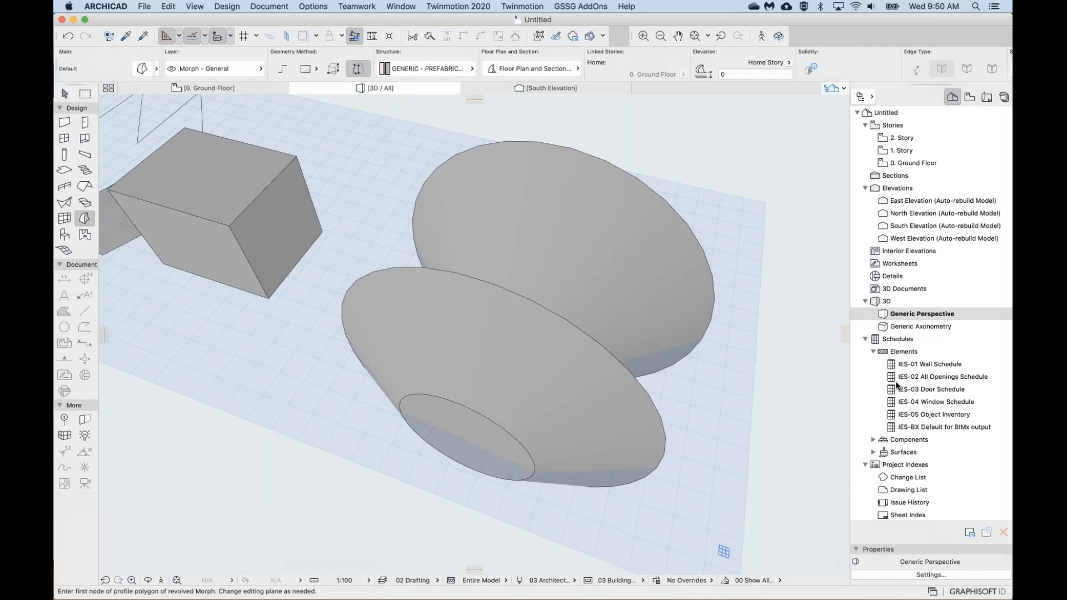
Delete the second revolved morph and draw a smaller open zigzag profile of four segments in its place.
{"action": "left_click", "coordinate": [502, 372]}
{"action": "key", "text": "Delete"}
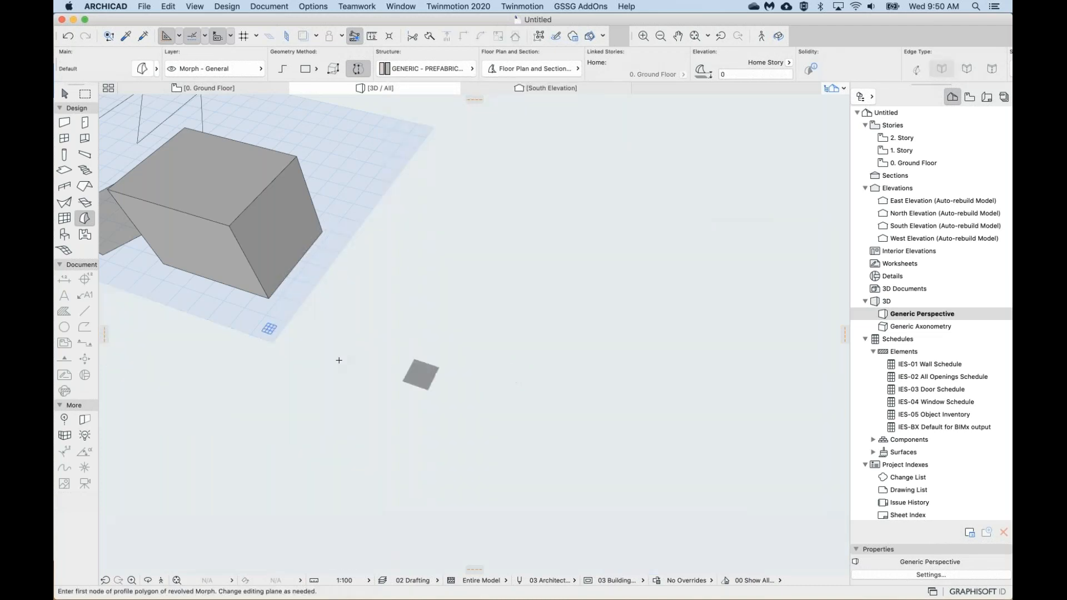
{"action": "left_click", "coordinate": [411, 429]}
{"action": "left_click", "coordinate": [359, 348]}
{"action": "left_click", "coordinate": [445, 334]}
{"action": "left_click", "coordinate": [426, 276]}
{"action": "double_click", "coordinate": [486, 273]}
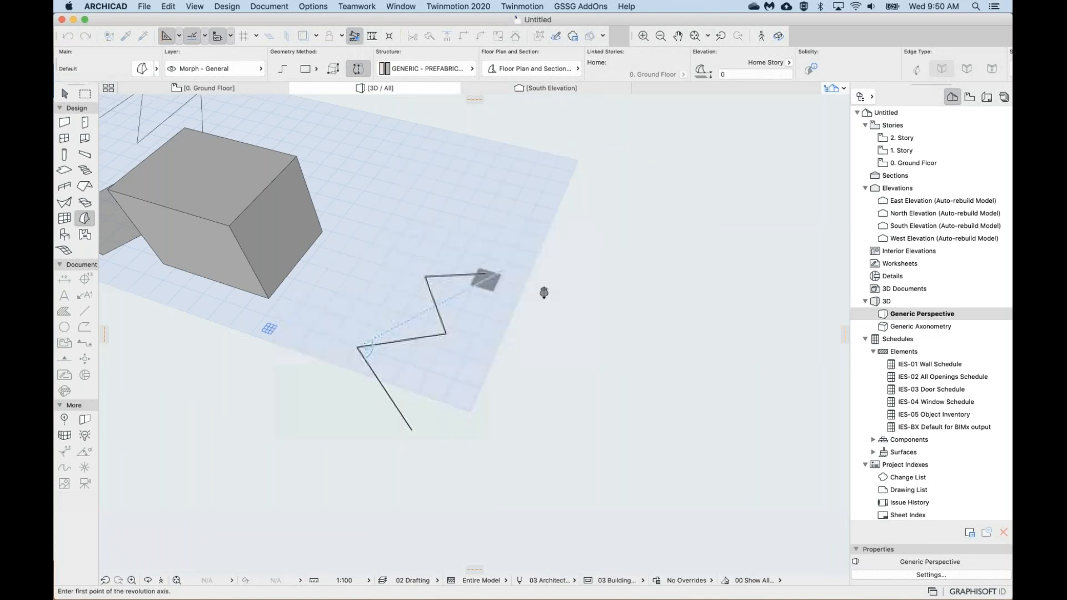
Place a revolution axis on the open side of the smaller zigzag and set the revolution angle to 360°.
{"action": "left_click", "coordinate": [536, 290]}
{"action": "left_click", "coordinate": [481, 437]}
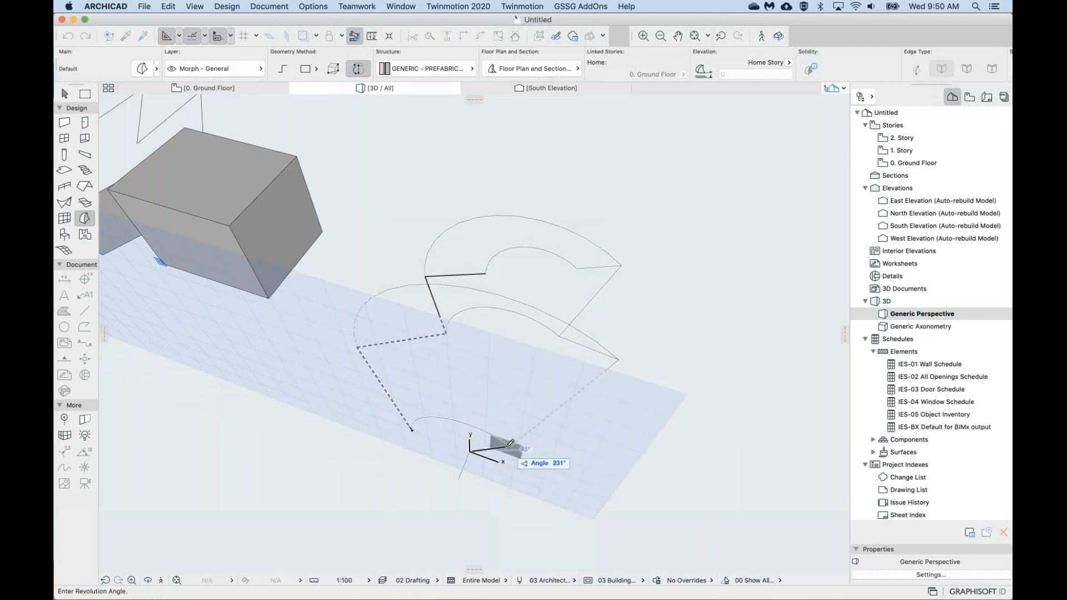
{"action": "type", "text": "36"}
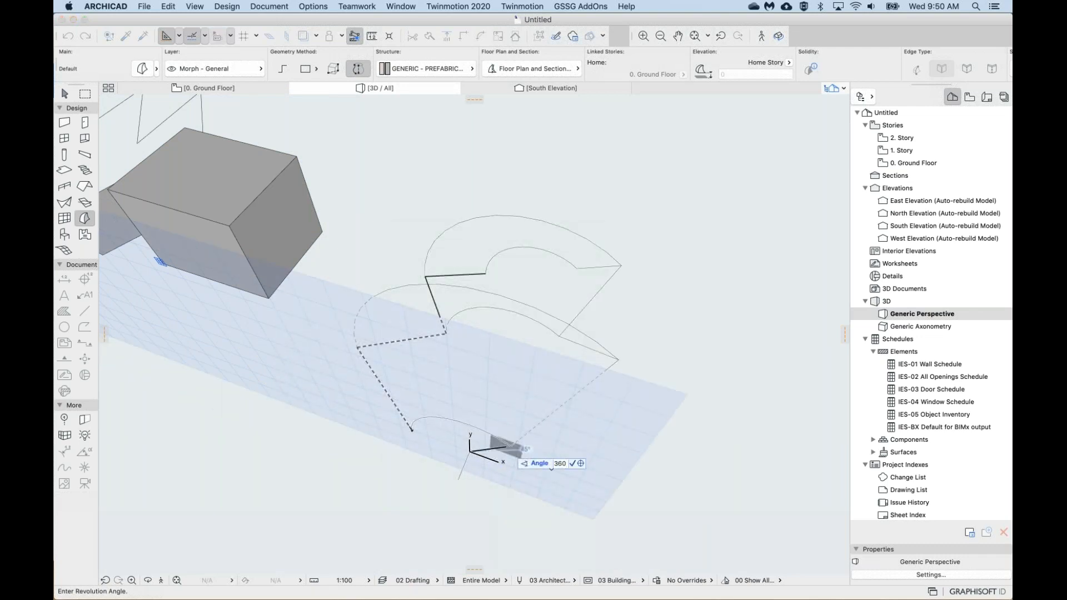
{"action": "type", "text": "0"}
{"action": "key", "text": "Return"}
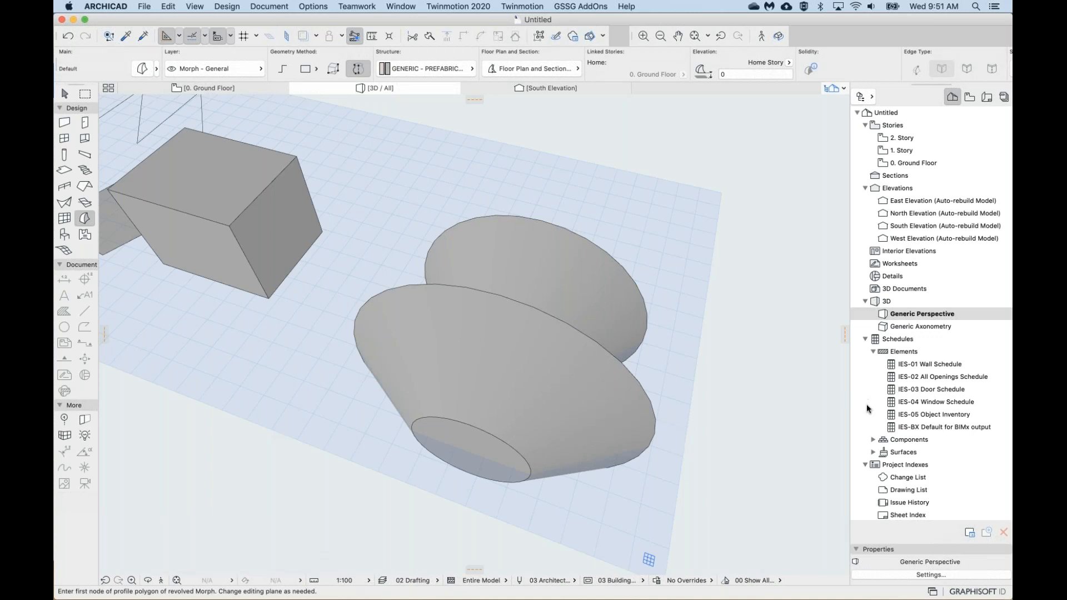
Delete the revolved morph, redraw a four-segment open zigzag profile beside the box and finish the polyline.
{"action": "left_click", "coordinate": [514, 389], "text": "shift"}
{"action": "key", "text": "Delete"}
{"action": "left_click", "coordinate": [406, 417]}
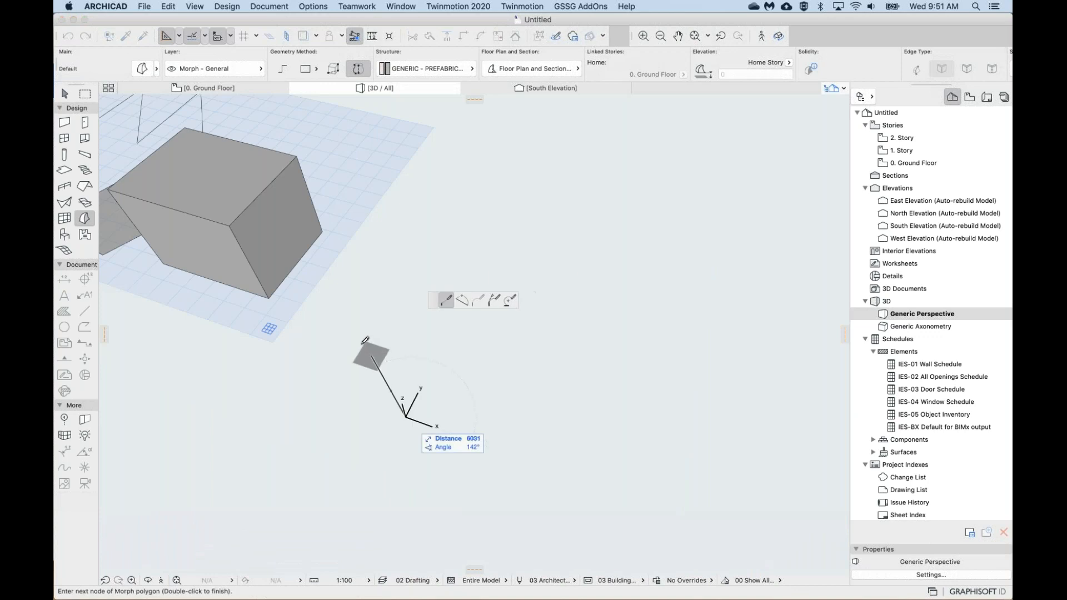
{"action": "left_click", "coordinate": [406, 261]}
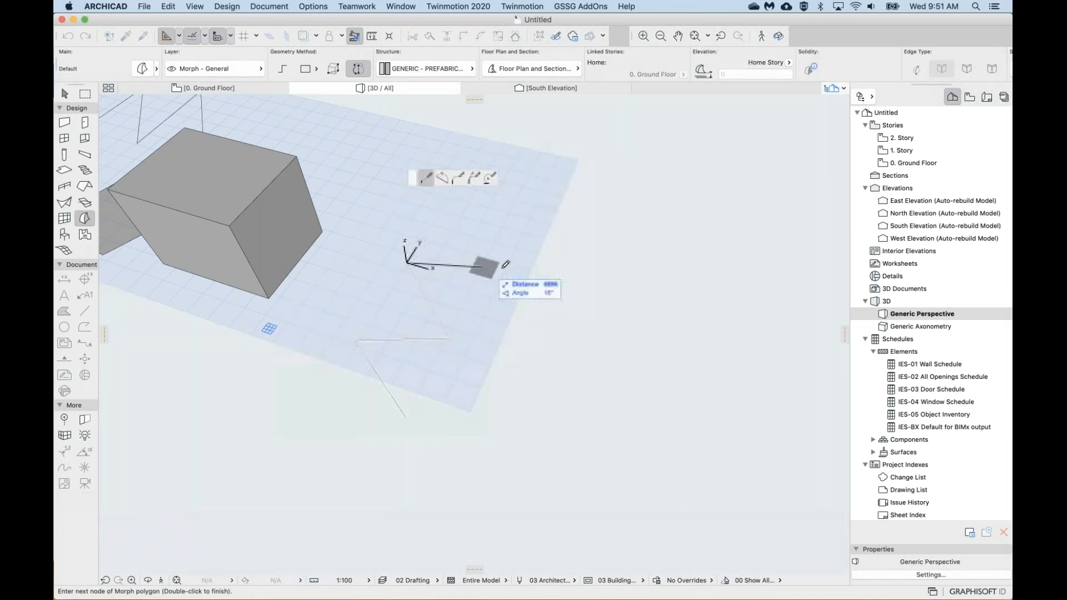
{"action": "left_click", "coordinate": [503, 268]}
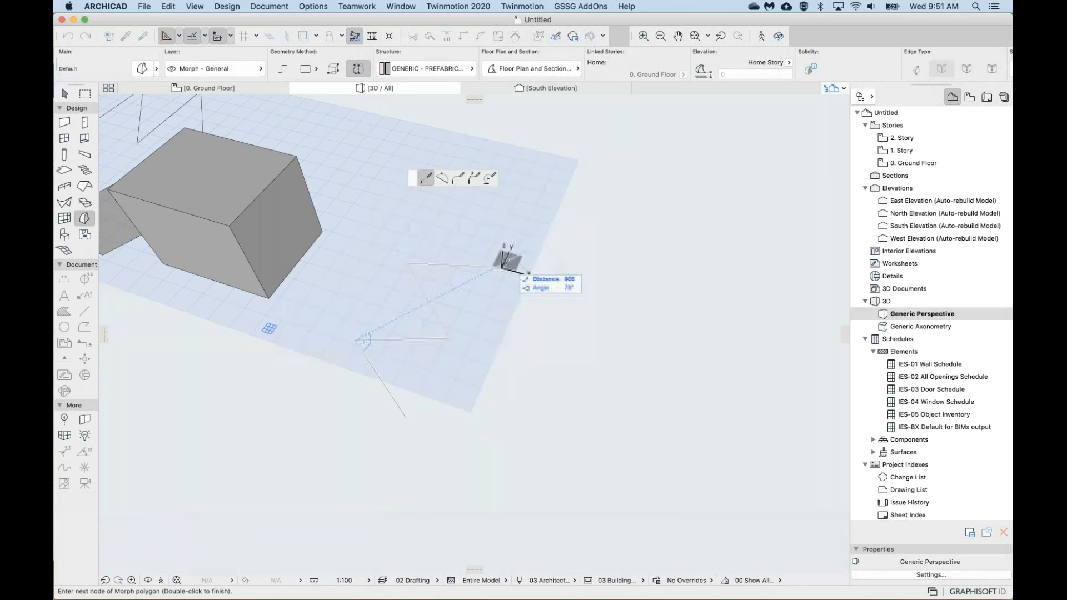
{"action": "left_click", "coordinate": [515, 241]}
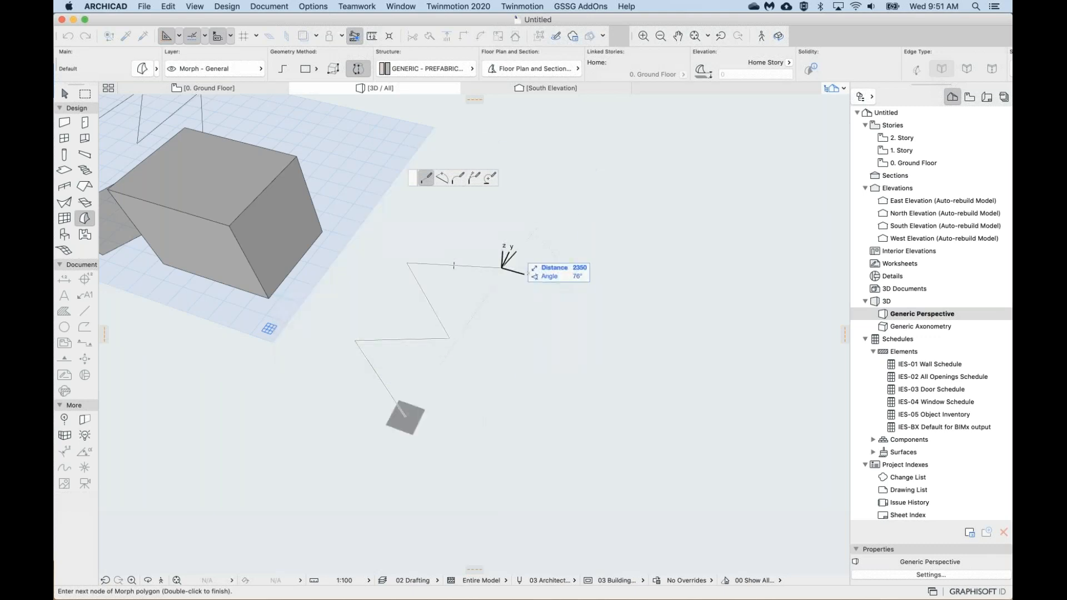
{"action": "right_click", "coordinate": [517, 249]}
{"action": "left_click", "coordinate": [564, 405]}
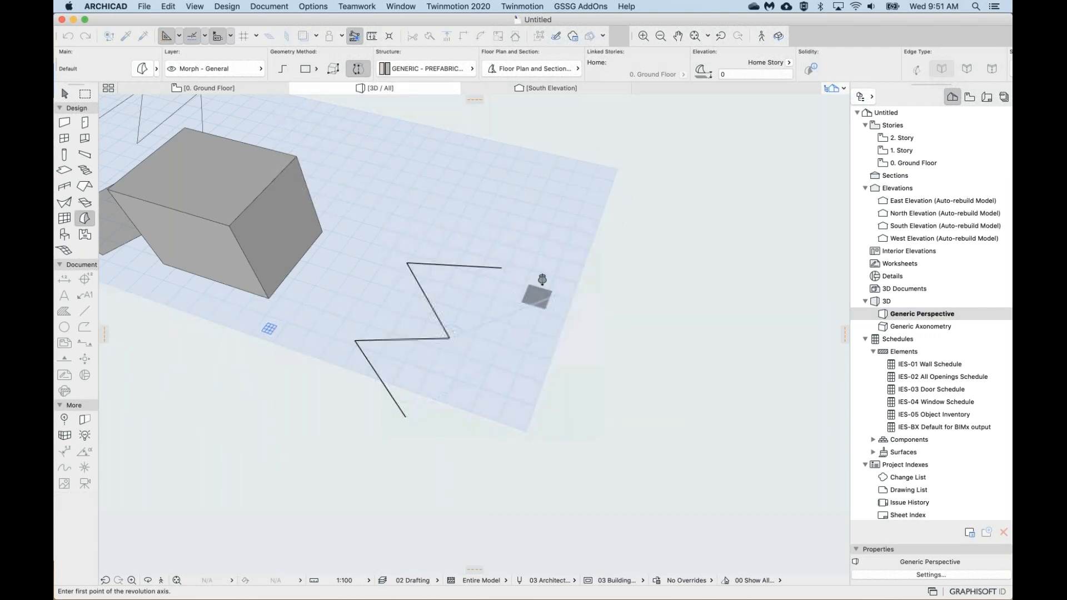
Place a revolution axis about 15,200 long beside the redrawn zigzag and revolve the profile by 360°.
{"action": "left_click", "coordinate": [541, 282]}
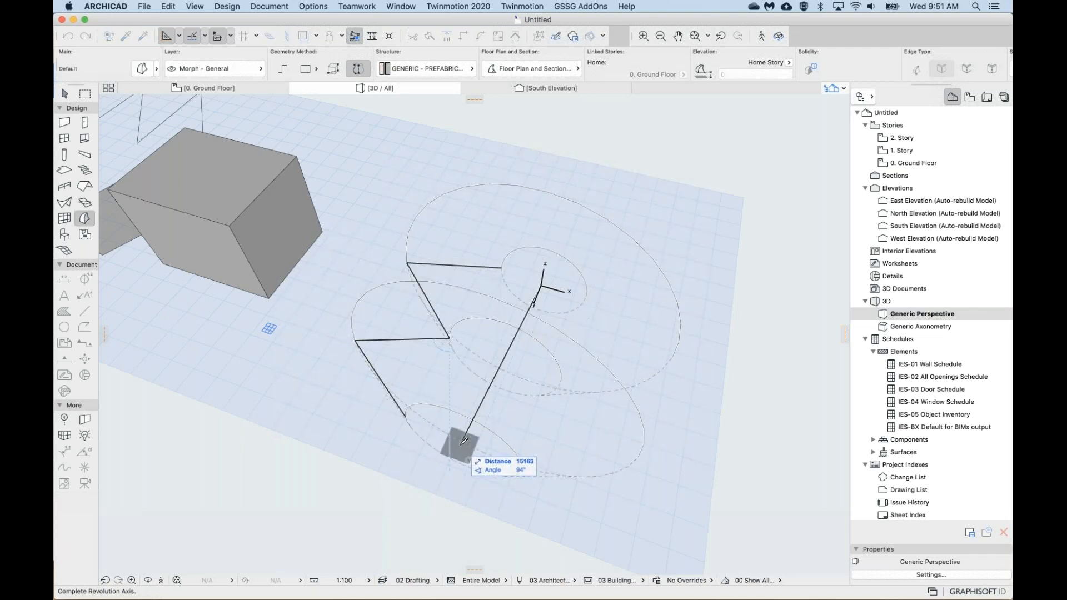
{"action": "left_click", "coordinate": [463, 442]}
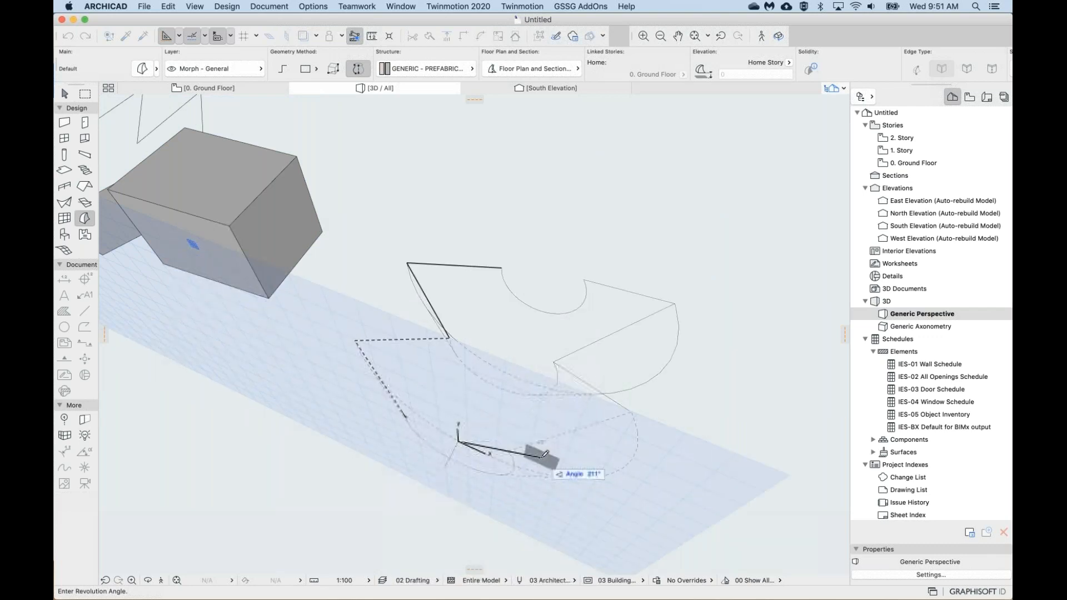
{"action": "type", "text": "360"}
{"action": "key", "text": "Return"}
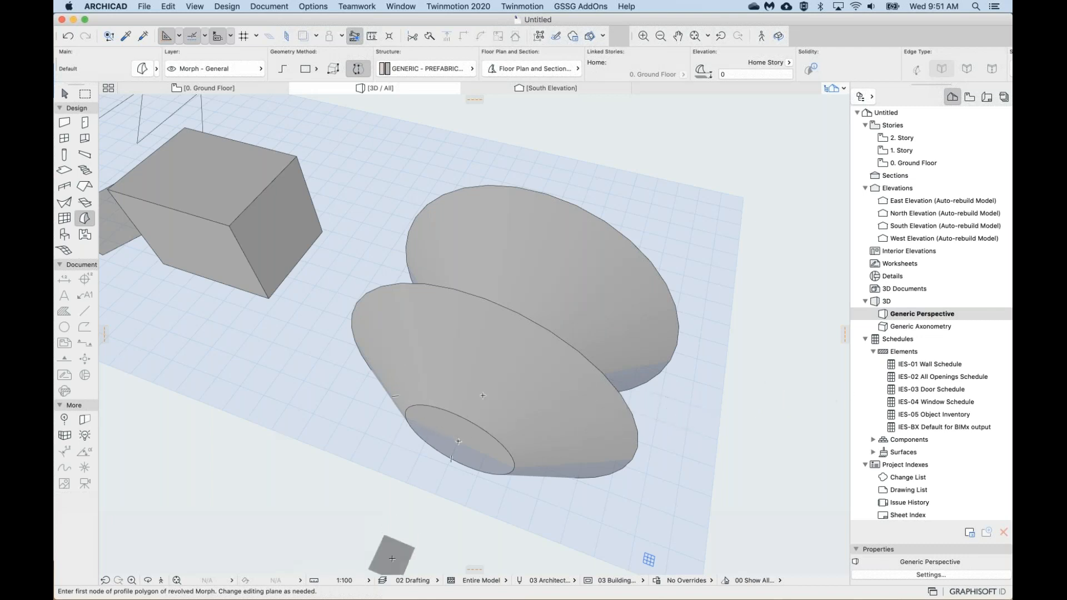
{"action": "middle_click_drag", "start_coordinate": [392, 554], "coordinate": [392, 528]}
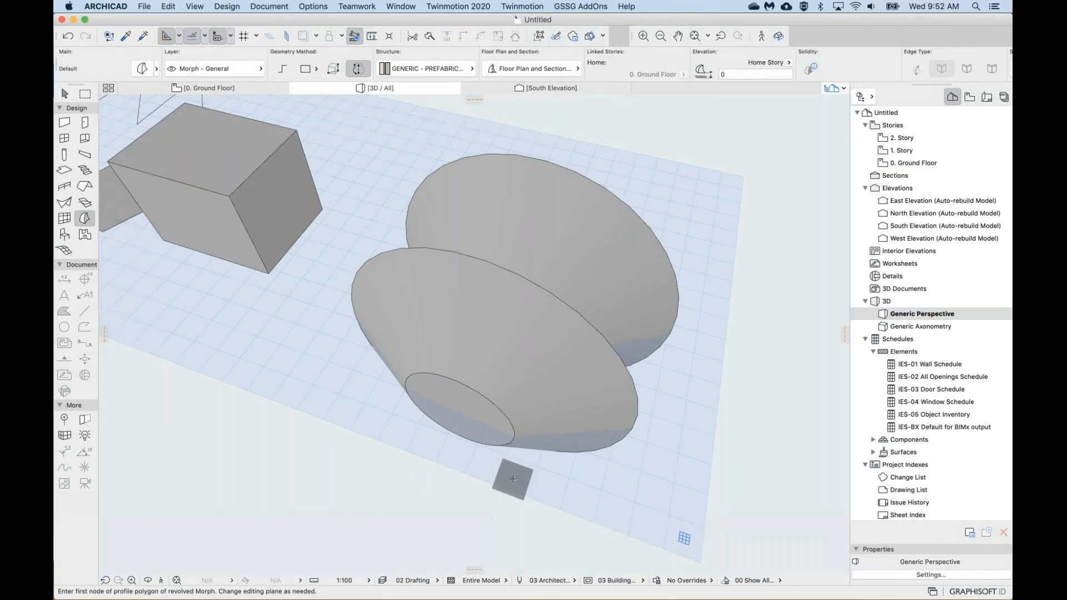
{"action": "scroll", "coordinate": [512, 478], "scroll_direction": "up", "scroll_amount": 2}
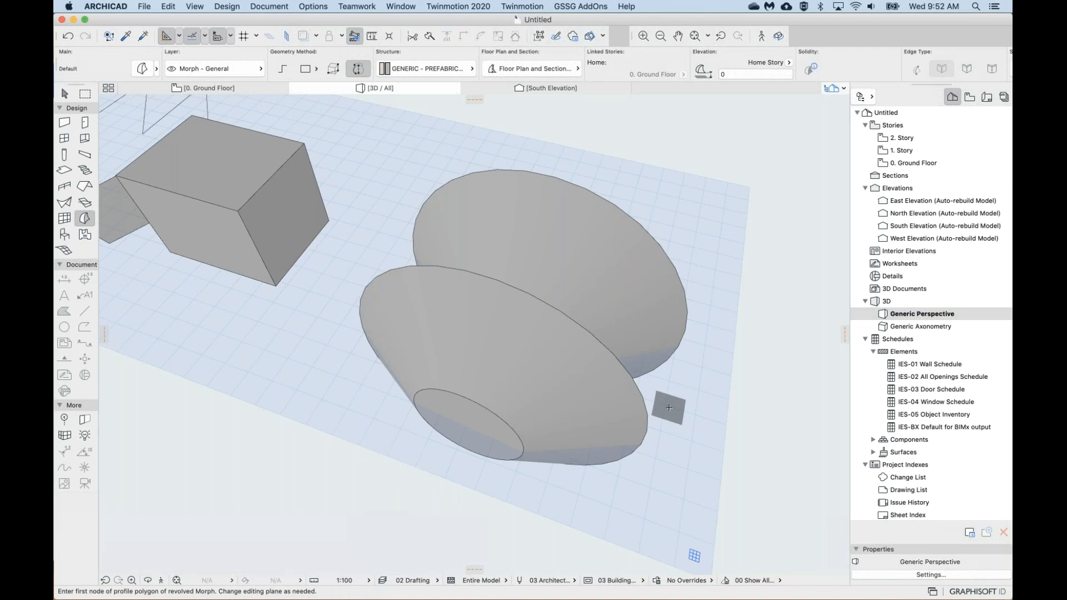
{"action": "scroll", "coordinate": [669, 407], "scroll_direction": "up", "scroll_amount": 1}
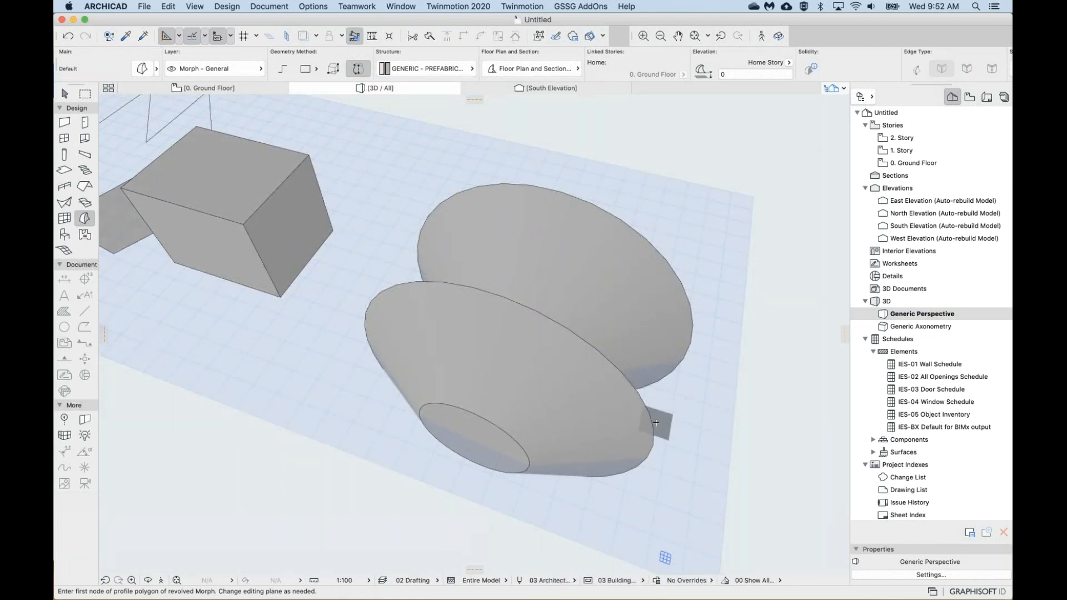
{"action": "scroll", "coordinate": [656, 422], "scroll_direction": "up", "scroll_amount": 1}
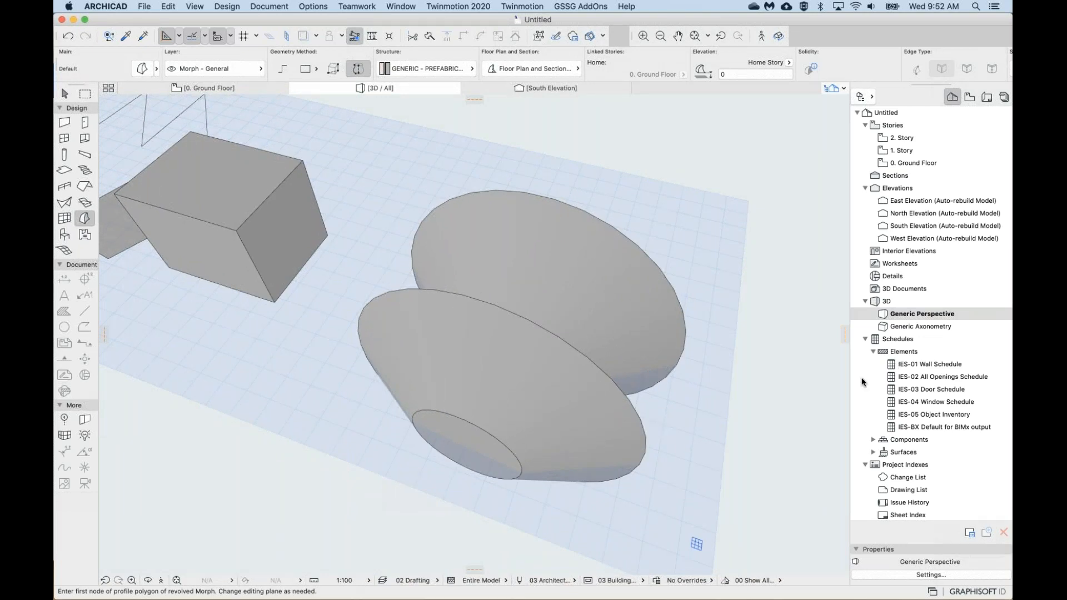
{"action": "scroll", "coordinate": [571, 390], "scroll_direction": "left", "scroll_amount": 2}
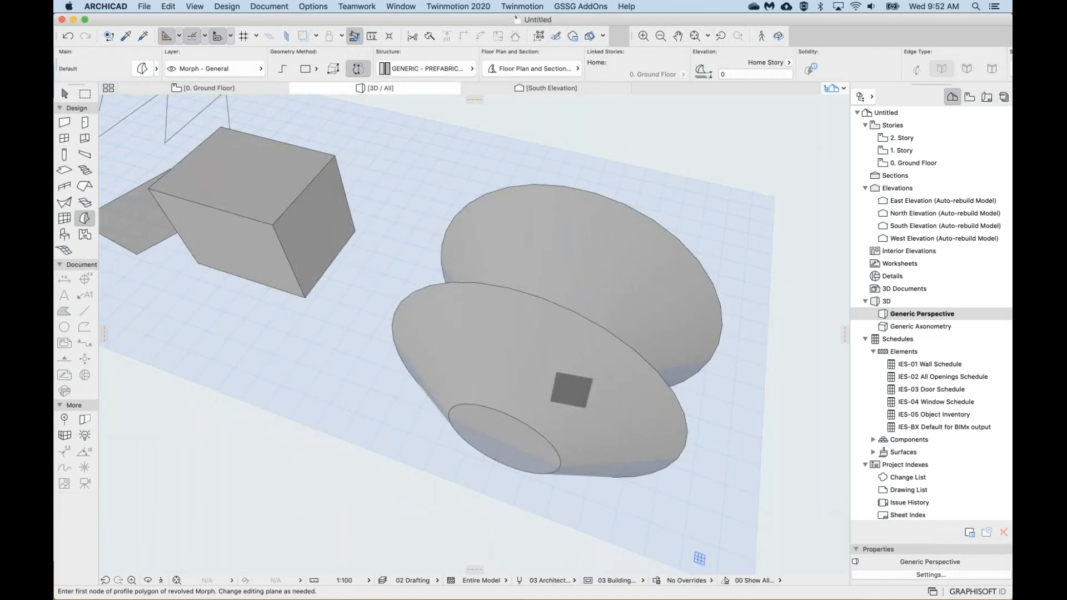
Switch the morph geometry method from revolved to box, with all the sample morphs in view.
{"action": "scroll", "coordinate": [350, 391], "scroll_direction": "down", "scroll_amount": 5}
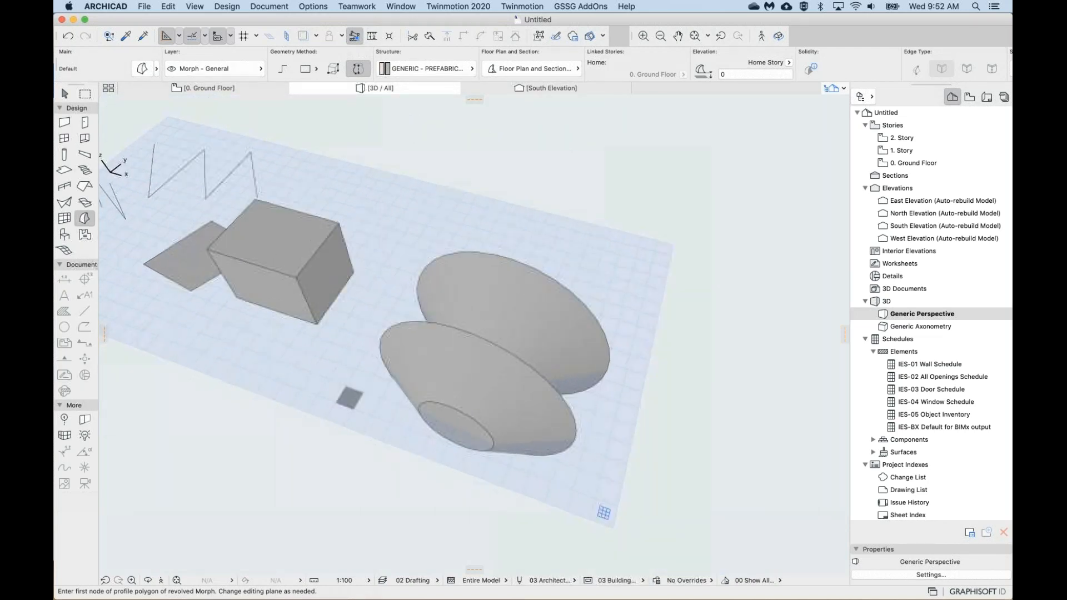
{"action": "scroll", "coordinate": [350, 391], "scroll_direction": "down", "scroll_amount": 2}
{"action": "left_click", "coordinate": [330, 68]}
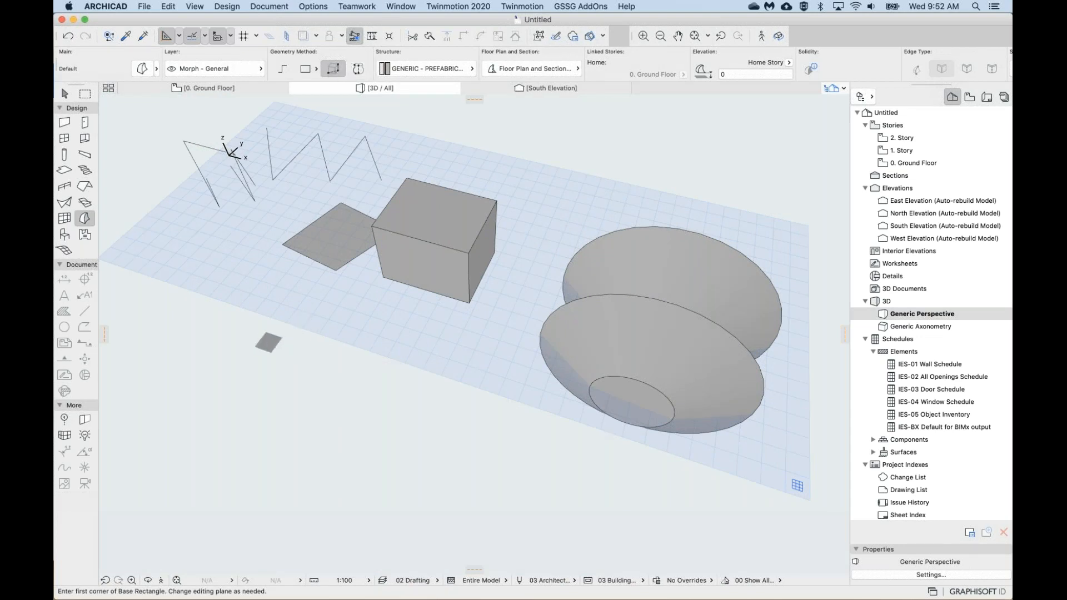
Draw a box morph about 11,965 high in the empty area in front of the flat square face.
{"action": "left_click", "coordinate": [269, 342]}
{"action": "left_click", "coordinate": [308, 467]}
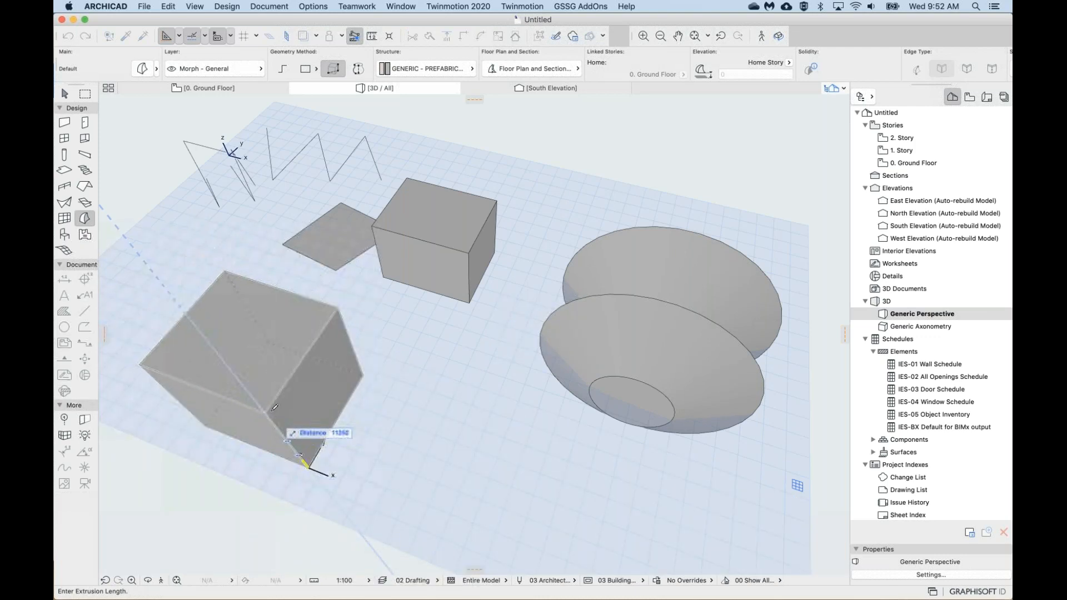
{"action": "left_click", "coordinate": [271, 409]}
{"action": "middle_click_drag", "start_coordinate": [292, 348], "coordinate": [440, 328]}
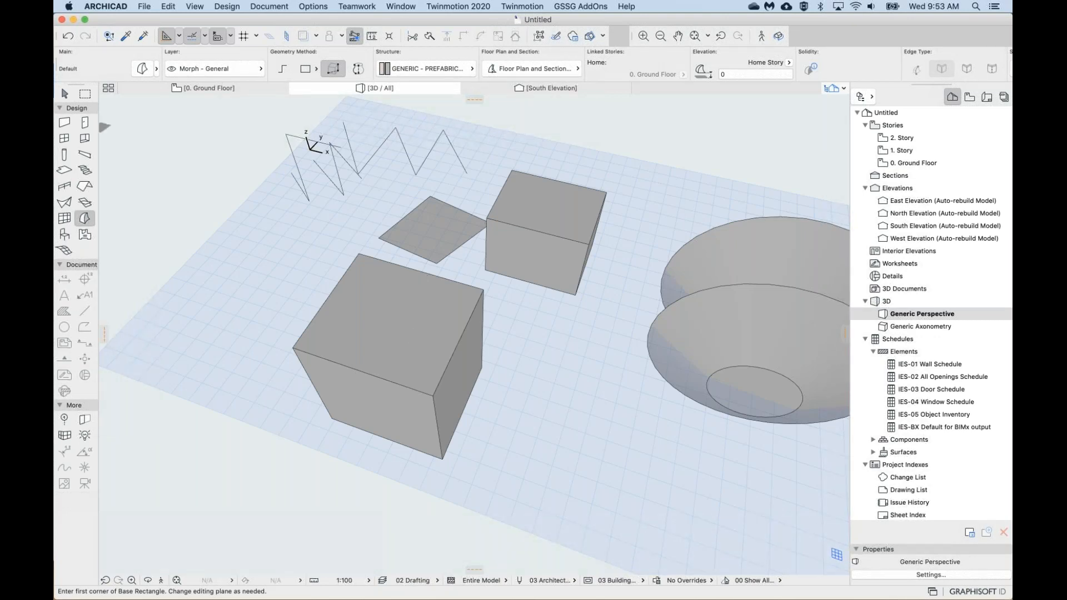
{"action": "left_click", "coordinate": [64, 94]}
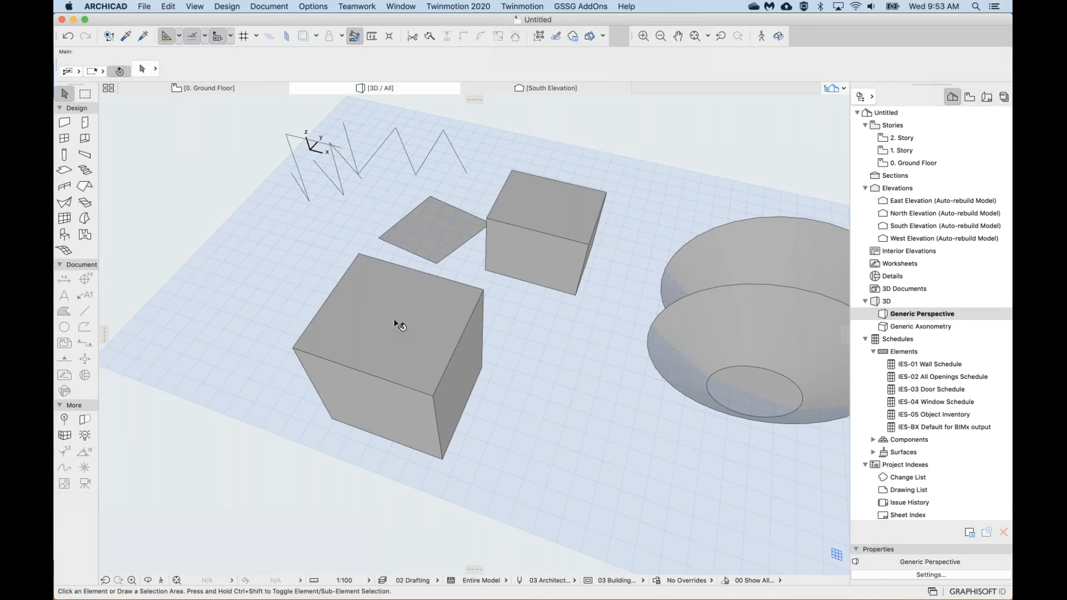
{"action": "left_click", "coordinate": [84, 218]}
{"action": "left_click", "coordinate": [381, 356], "text": "shift"}
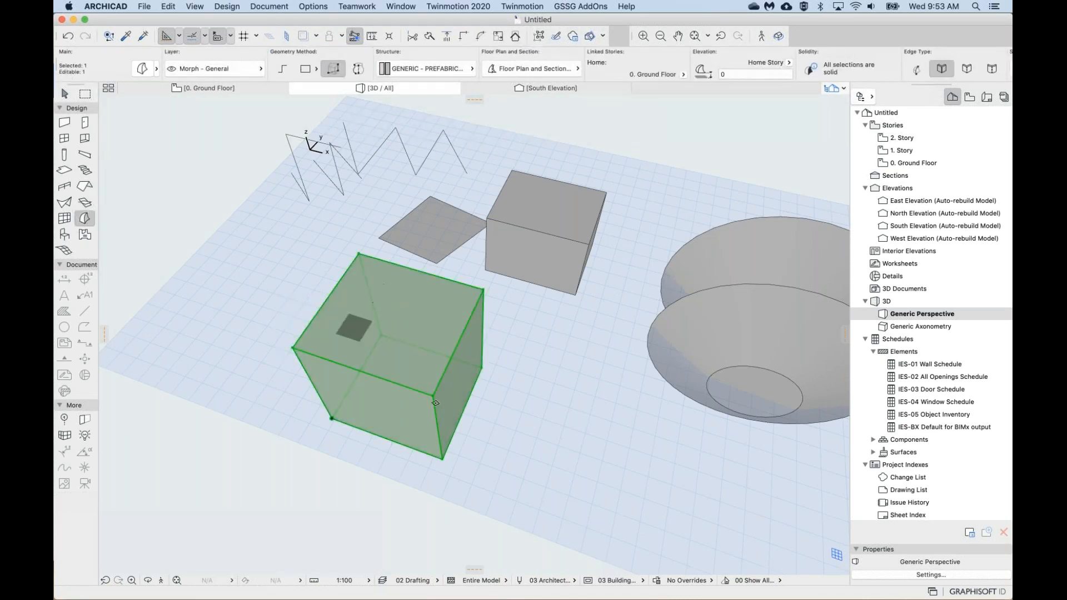
{"action": "scroll", "coordinate": [358, 441], "scroll_direction": "up", "scroll_amount": 5}
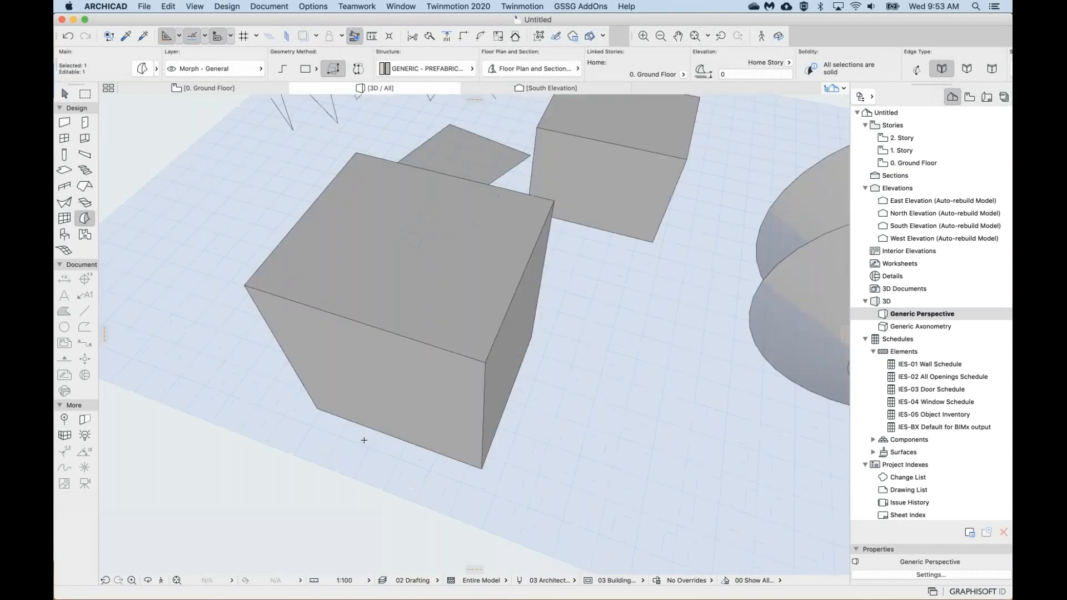
{"action": "scroll", "coordinate": [364, 440], "scroll_direction": "down", "scroll_amount": 3}
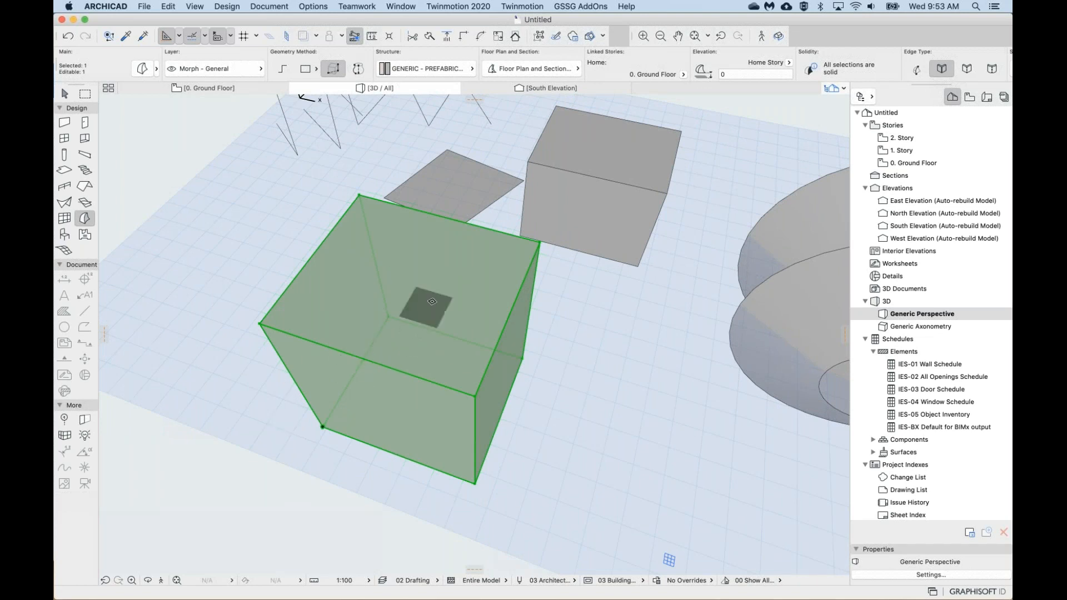
{"action": "left_click", "coordinate": [426, 290]}
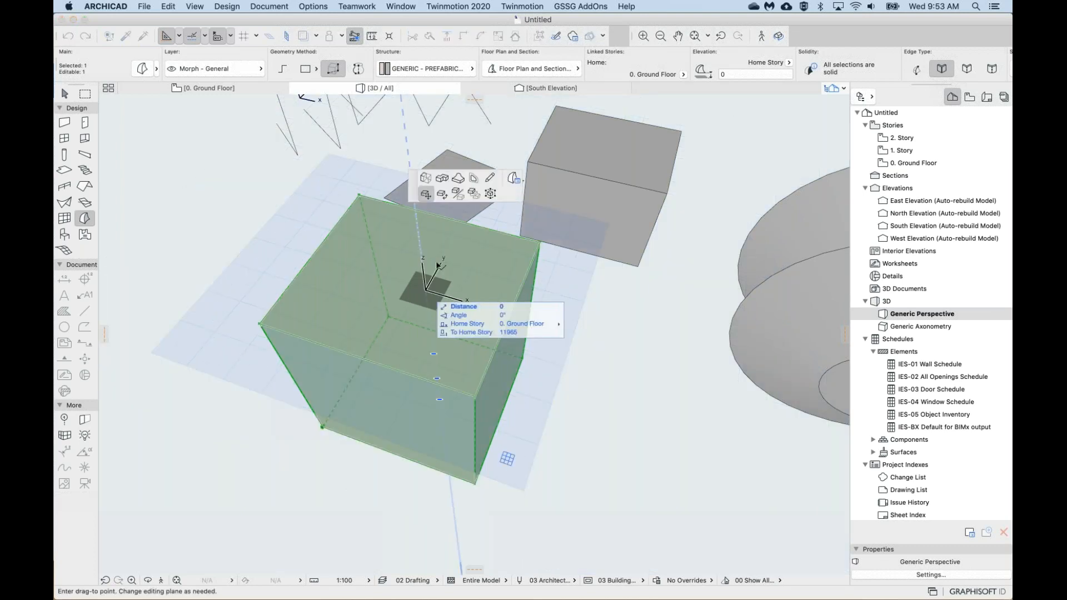
{"action": "left_click", "coordinate": [459, 224]}
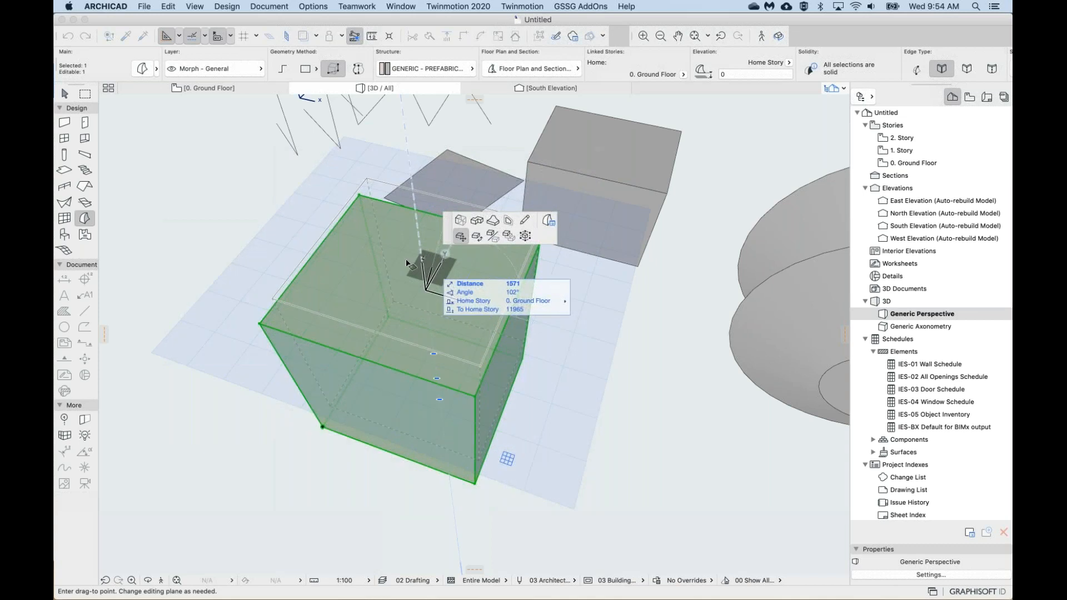
{"action": "key", "text": "Escape"}
{"action": "key", "text": "Escape"}
Select the new box morph and push/pull its top face up by about 8,030.
{"action": "left_click", "coordinate": [60, 100]}
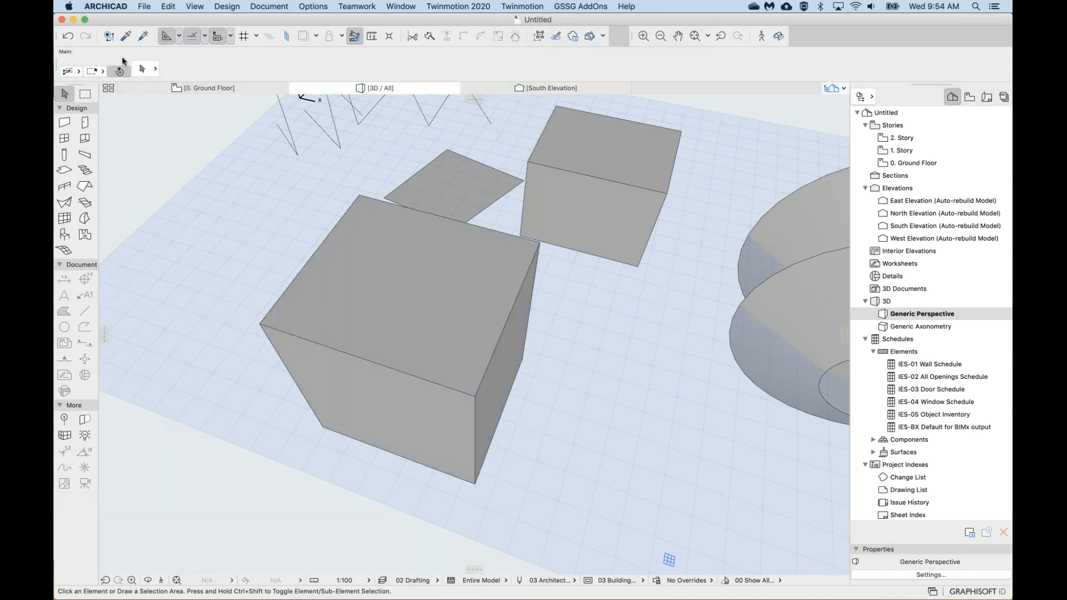
{"action": "left_click", "coordinate": [85, 218]}
{"action": "left_click", "coordinate": [428, 309], "text": "shift"}
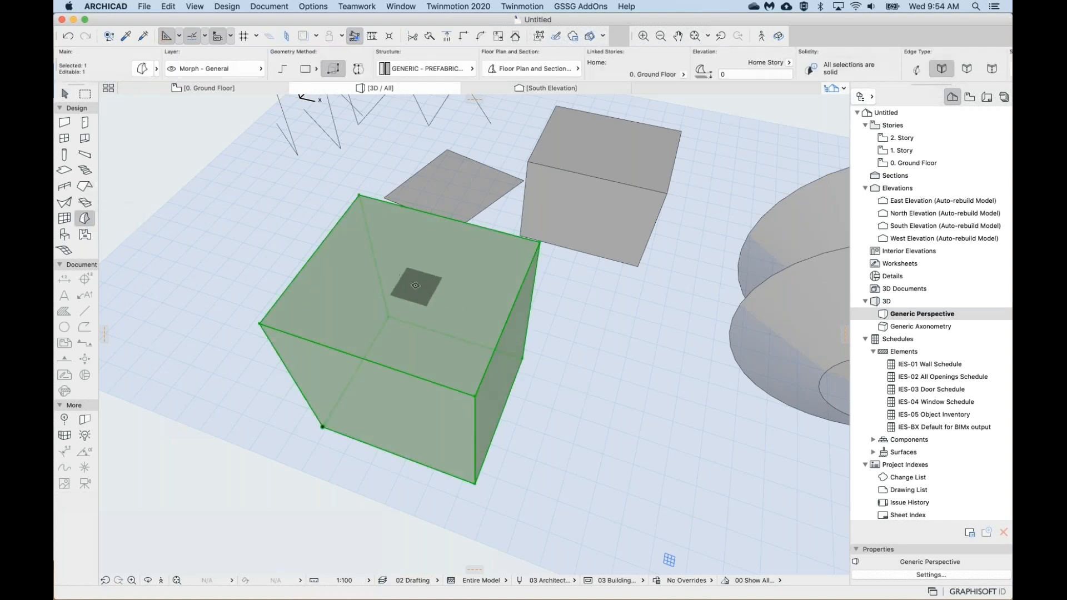
{"action": "left_click", "coordinate": [420, 290]}
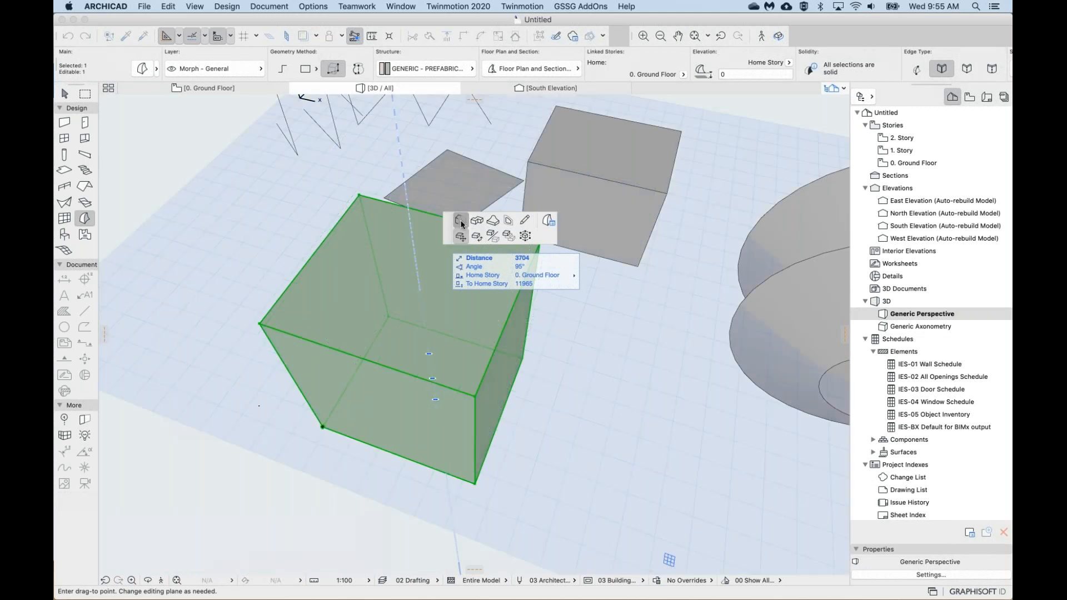
{"action": "left_click", "coordinate": [458, 219]}
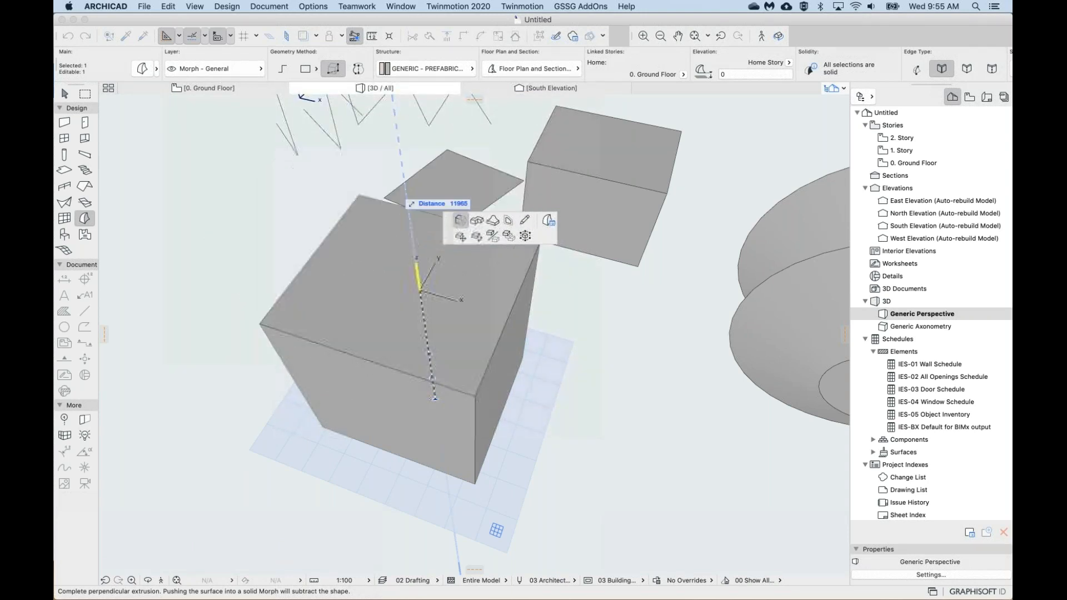
{"action": "left_click", "coordinate": [403, 147]}
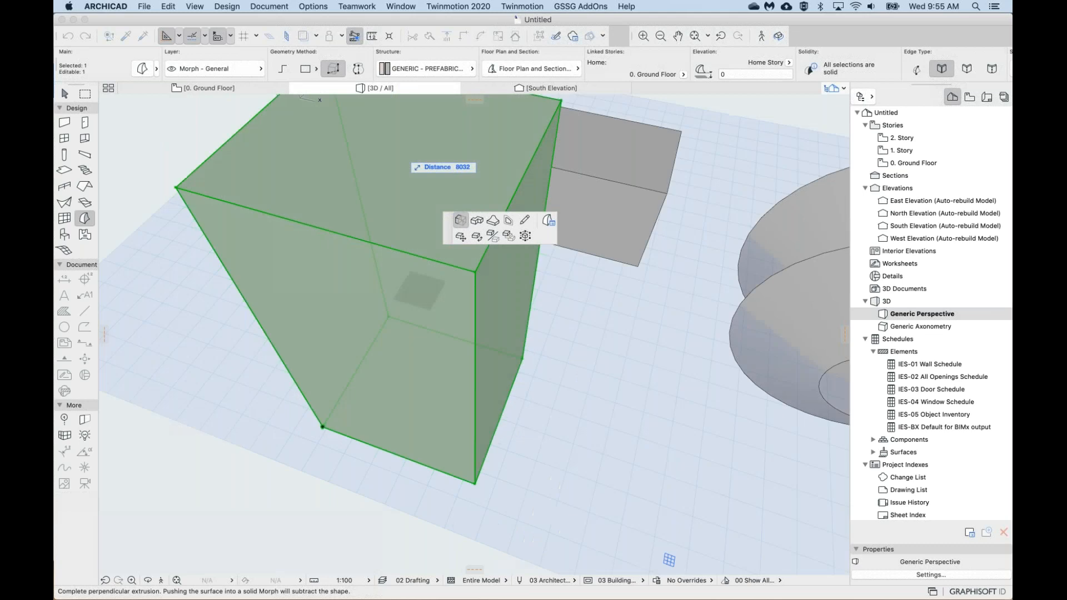
{"action": "scroll", "coordinate": [377, 225], "scroll_direction": "down", "scroll_amount": 3}
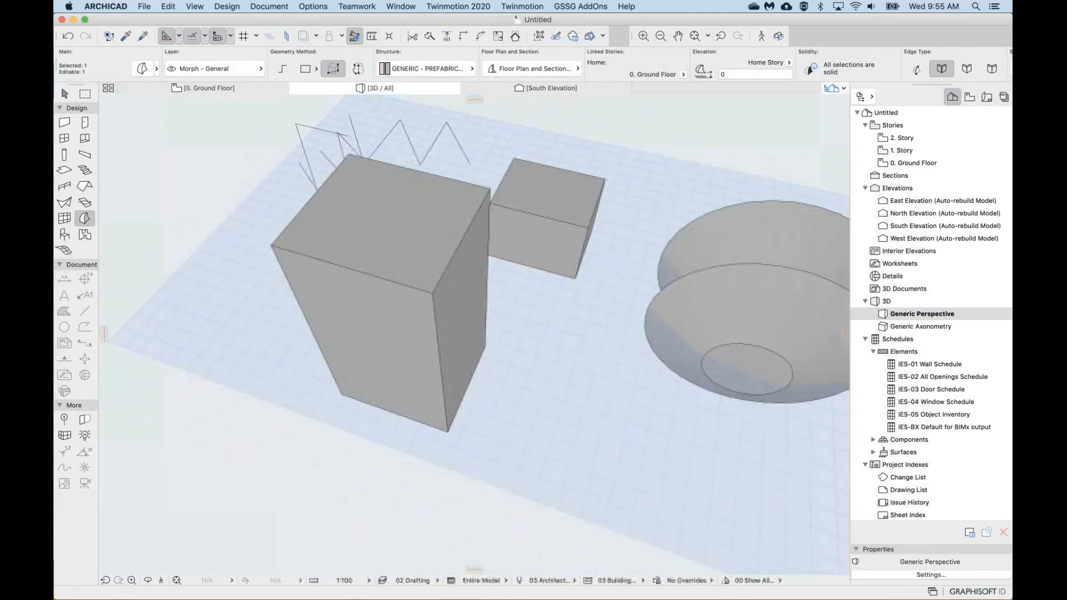
Push the selected box's top face down by about 13,000 to make it a low block.
{"action": "middle_click_drag", "start_coordinate": [371, 233], "coordinate": [431, 285]}
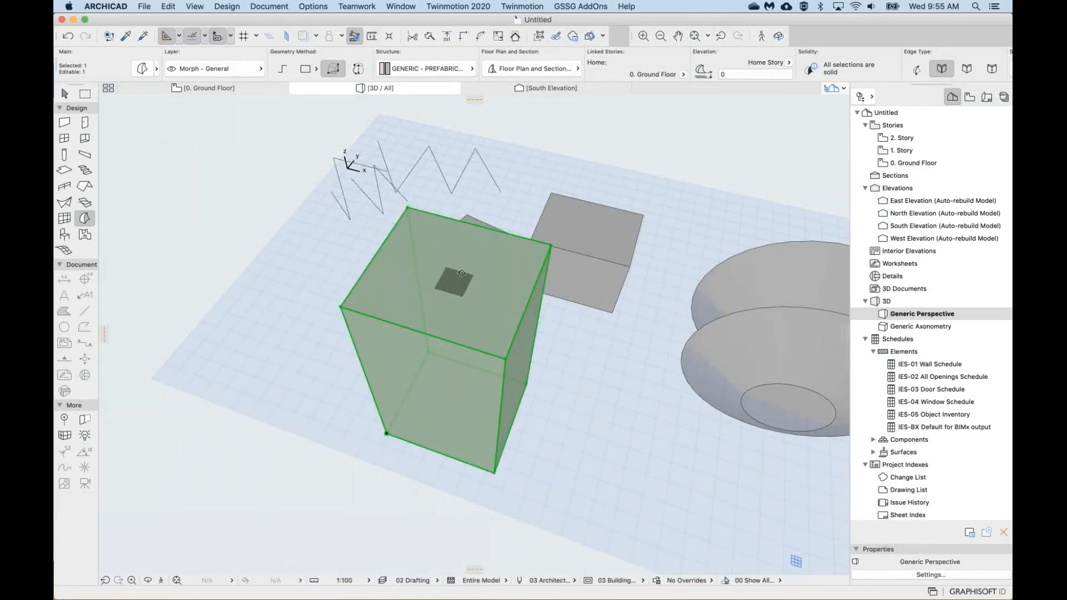
{"action": "left_click", "coordinate": [462, 276]}
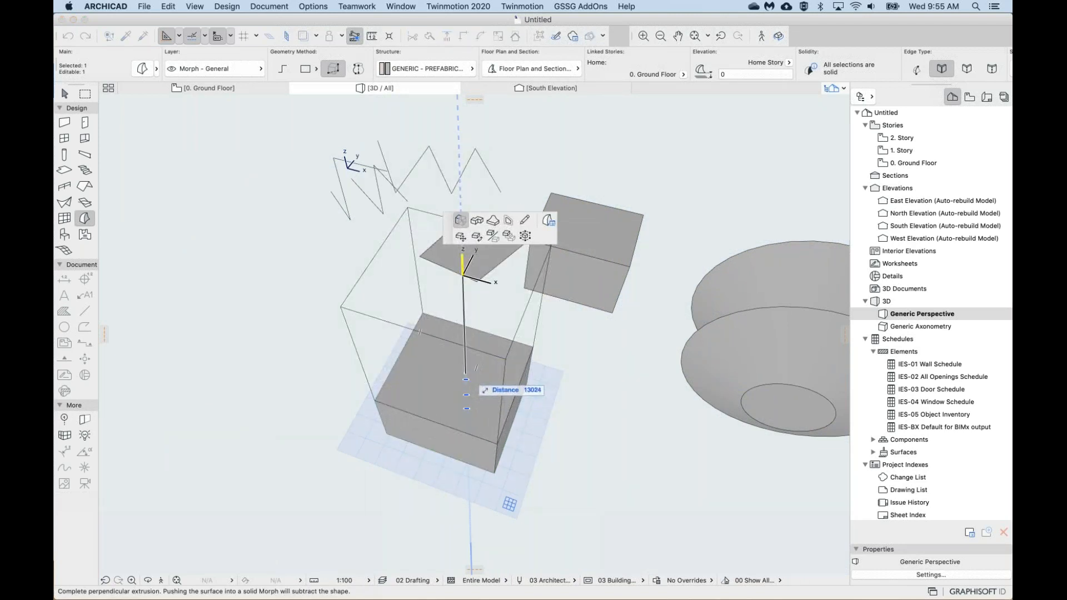
{"action": "left_click", "coordinate": [471, 370]}
{"action": "scroll", "coordinate": [458, 427], "scroll_direction": "up", "scroll_amount": 5}
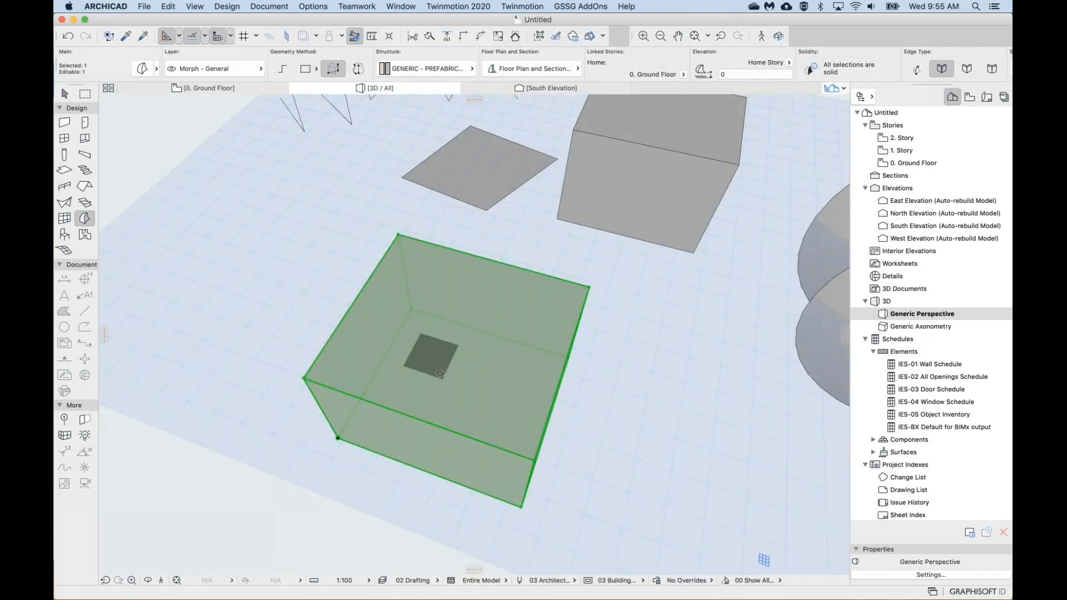
{"action": "middle_click_drag", "start_coordinate": [439, 373], "coordinate": [431, 353]}
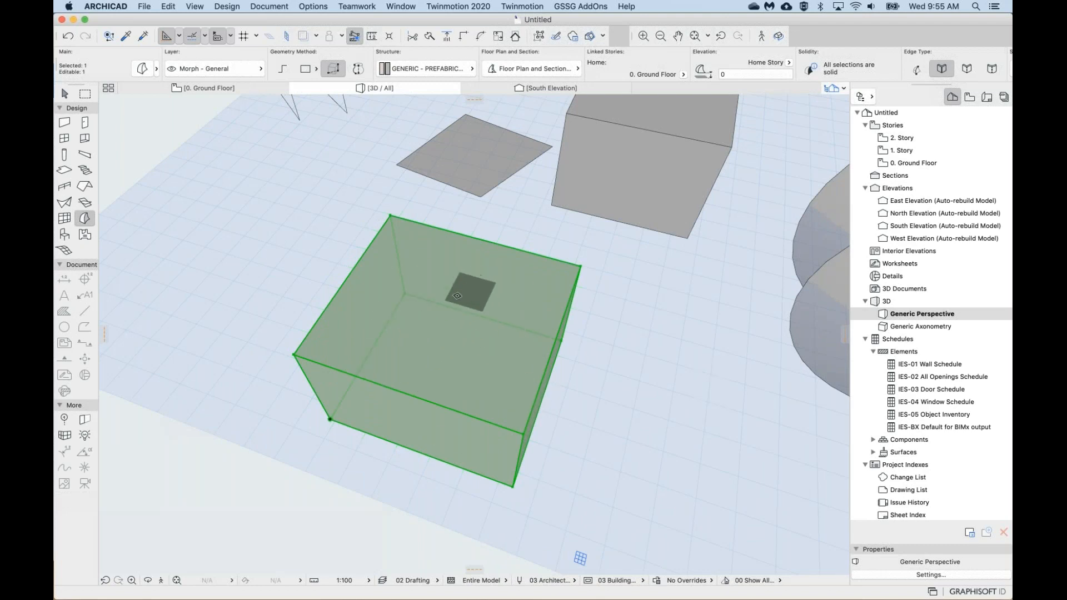
Pull the low block's top face up by about 10,200.
{"action": "left_click", "coordinate": [447, 327]}
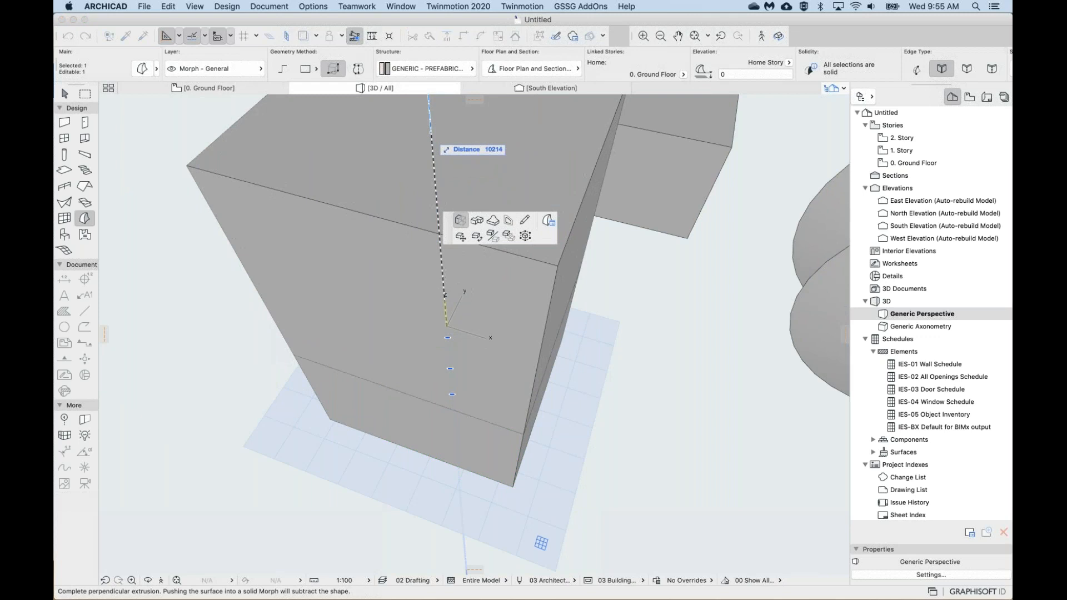
{"action": "left_click", "coordinate": [425, 161]}
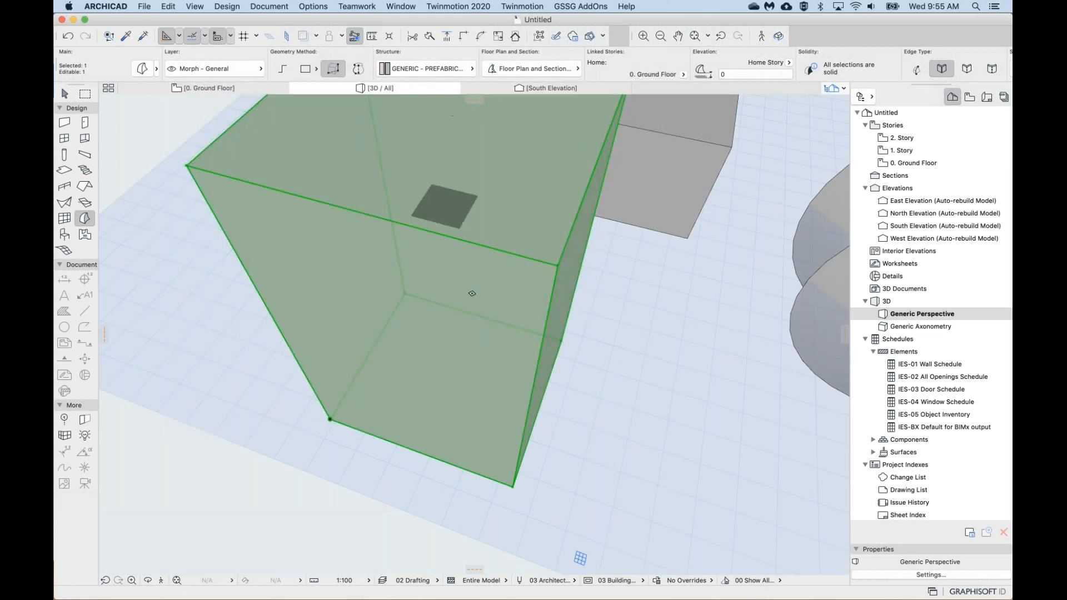
{"action": "scroll", "coordinate": [446, 193], "scroll_direction": "down", "scroll_amount": 3}
{"action": "middle_click_drag", "start_coordinate": [445, 193], "coordinate": [433, 284]}
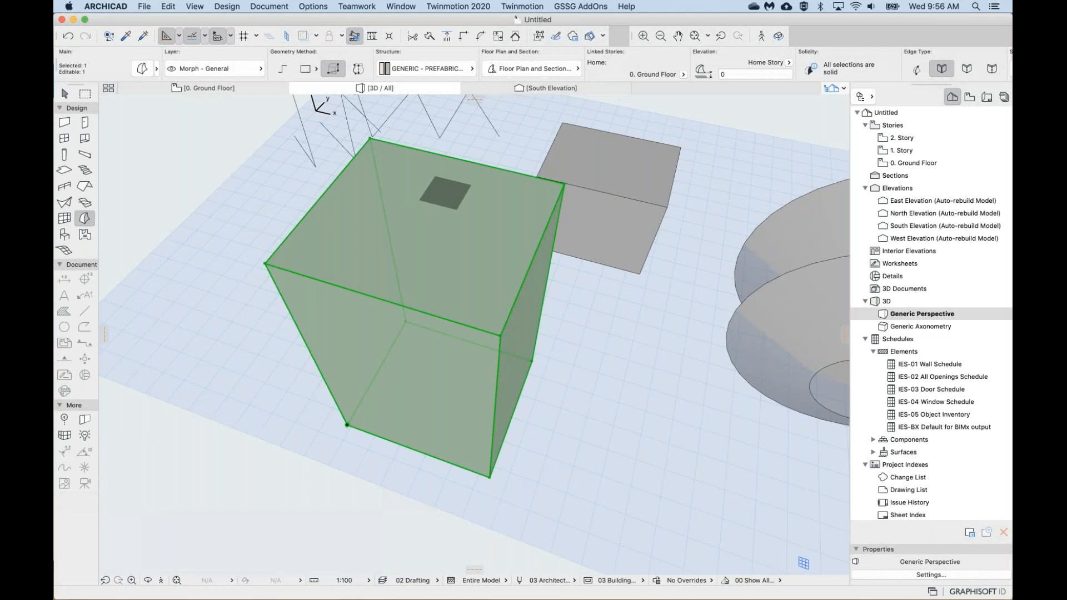
Pull the box's top face up into a tall tower, then push it back down by about 20,500.
{"action": "scroll", "coordinate": [412, 297], "scroll_direction": "down", "scroll_amount": 5}
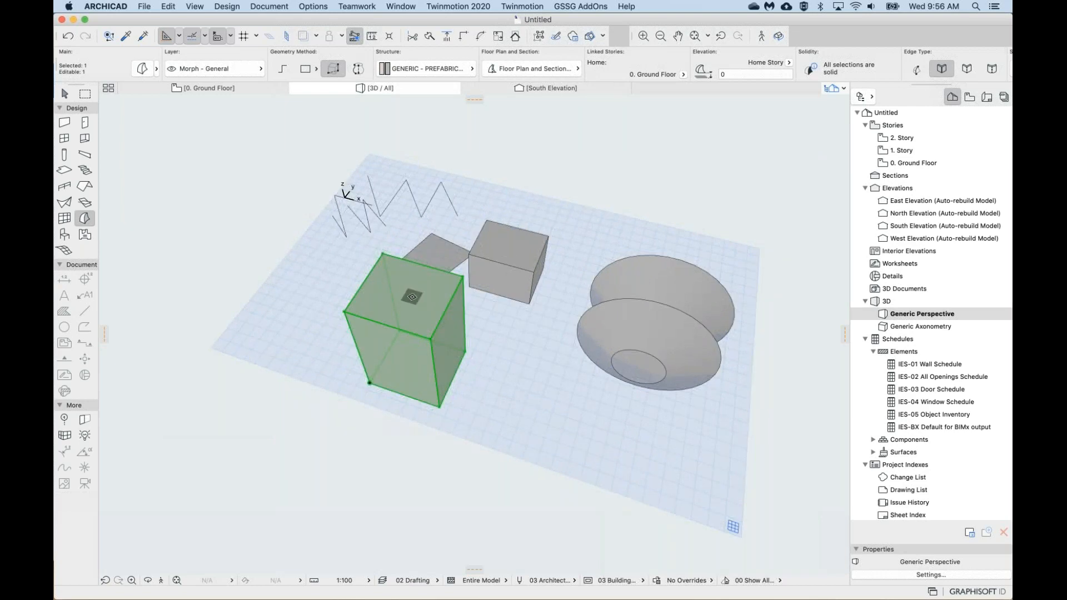
{"action": "left_click", "coordinate": [406, 298]}
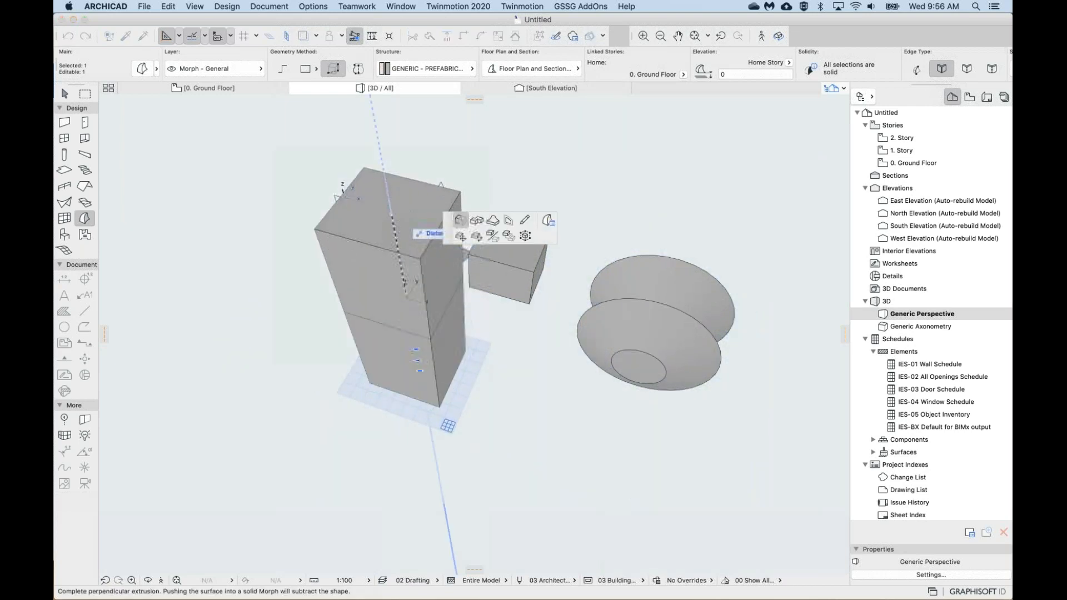
{"action": "left_click", "coordinate": [398, 214]}
{"action": "left_click", "coordinate": [392, 214]}
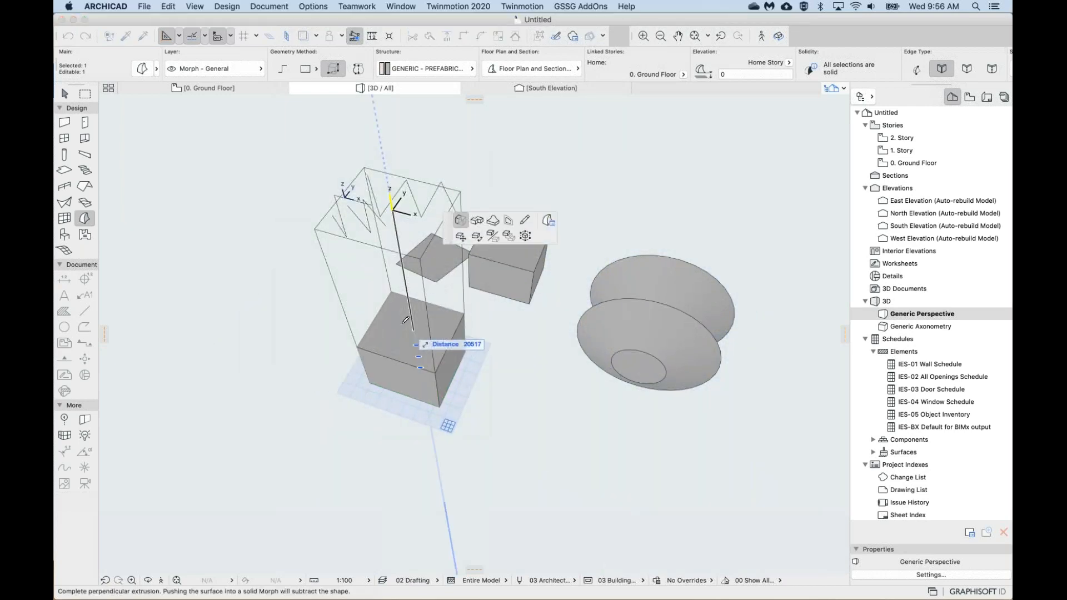
{"action": "left_click", "coordinate": [414, 344]}
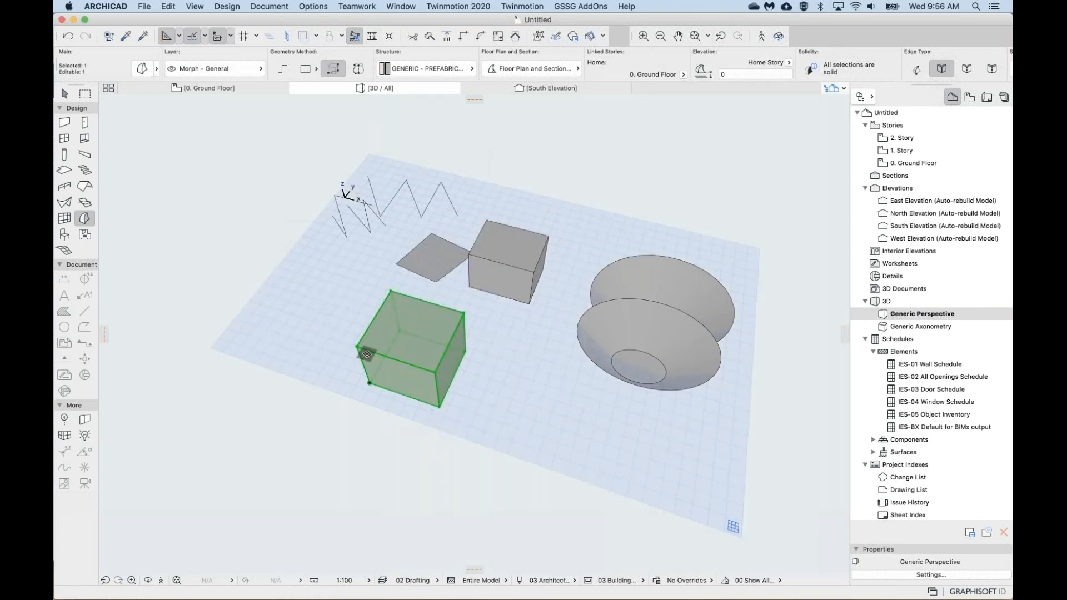
Raise the selected box's top face slightly with Push/Pull.
{"action": "scroll", "coordinate": [367, 354], "scroll_direction": "up", "scroll_amount": 3}
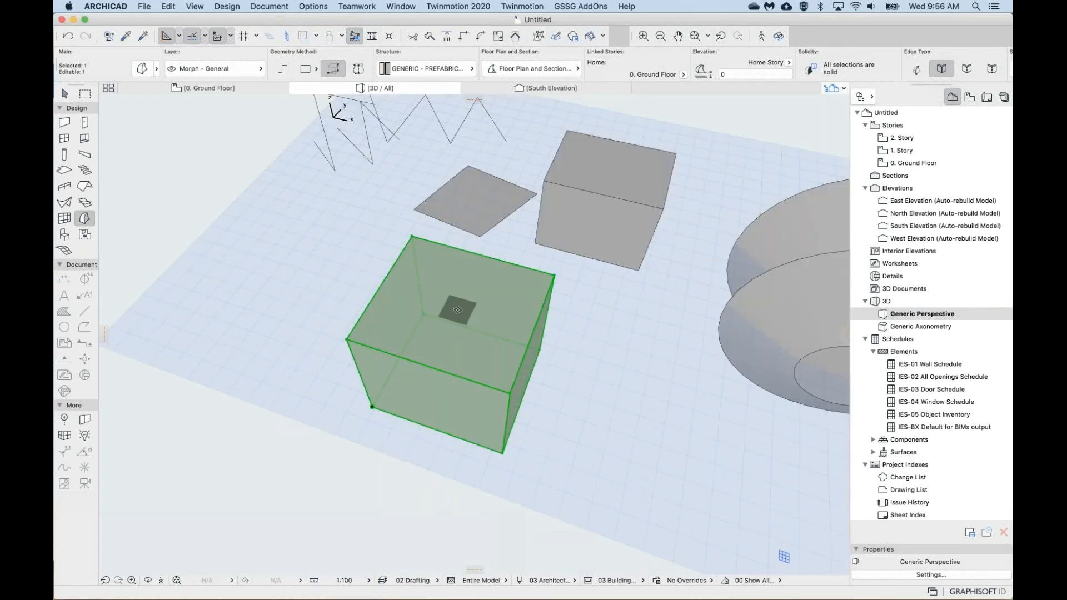
{"action": "left_click", "coordinate": [486, 305]}
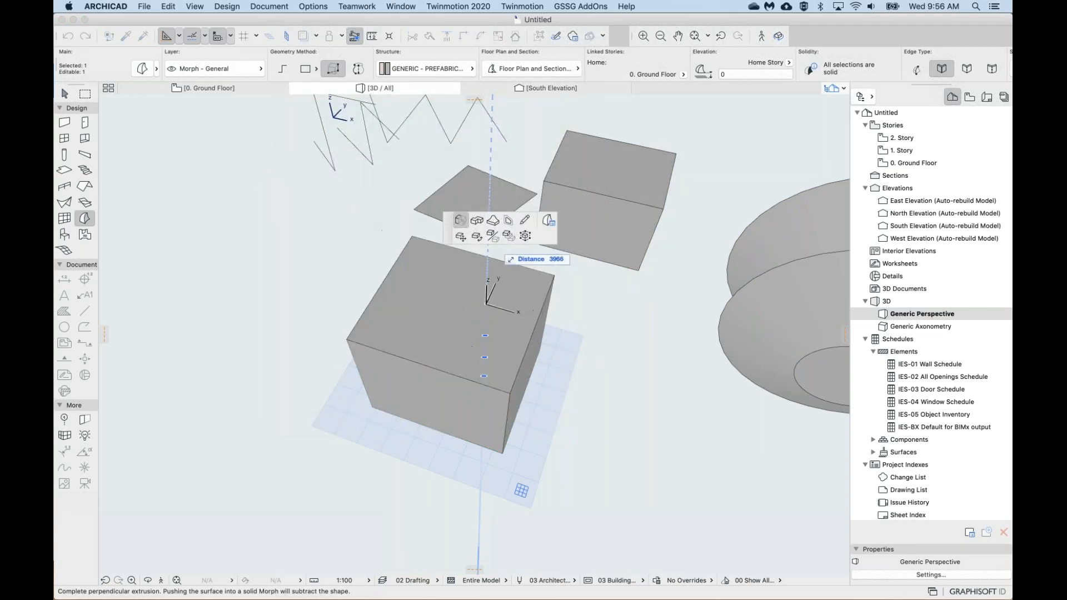
{"action": "left_click", "coordinate": [482, 311]}
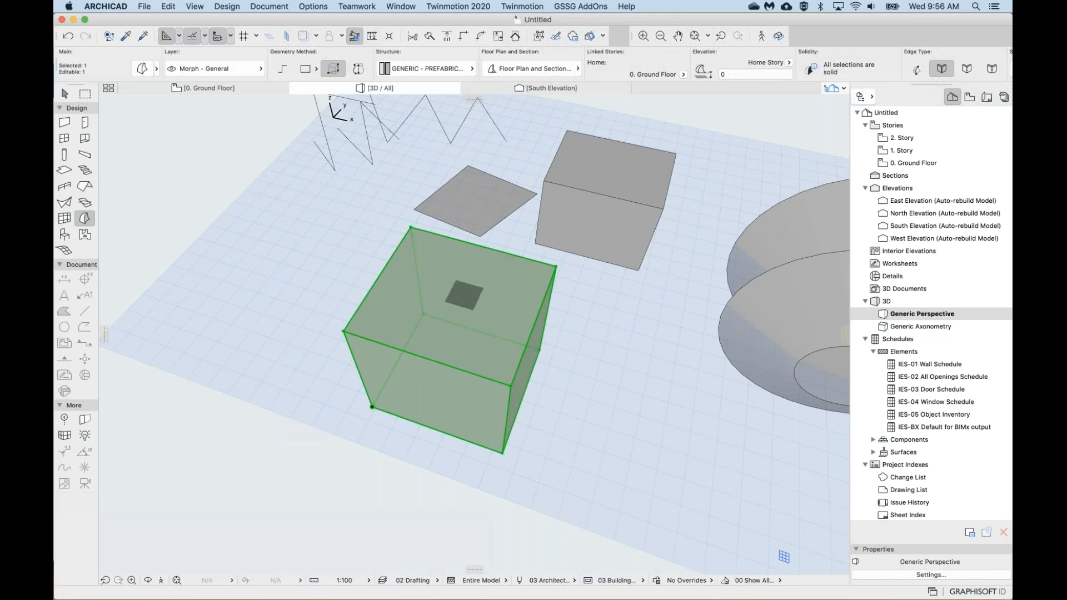
Switch the operation on the box's top face from Push/Pull to tube extrusion.
{"action": "left_click", "coordinate": [469, 293]}
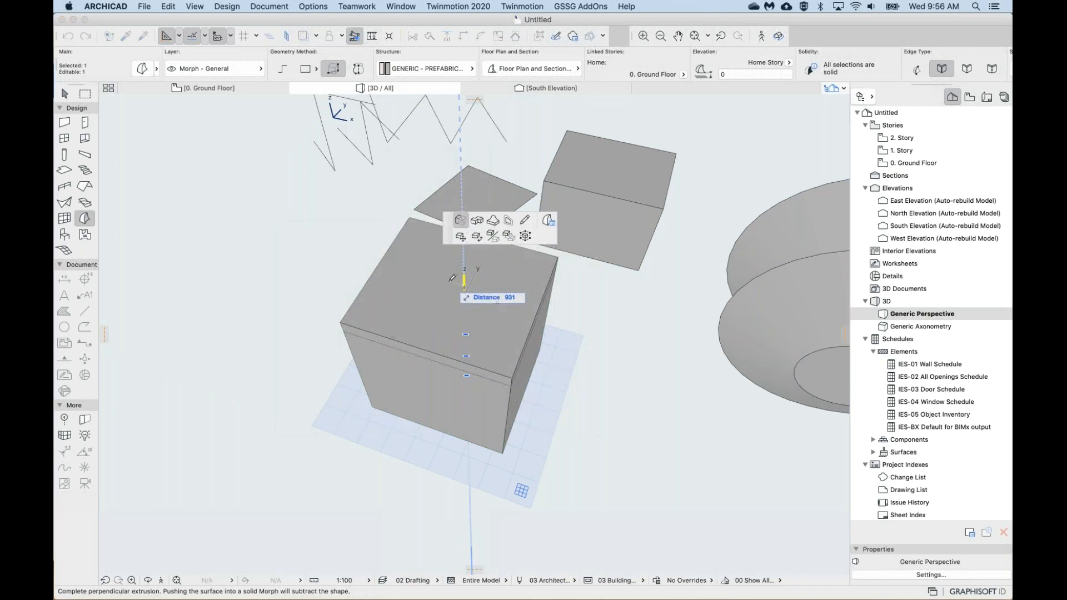
{"action": "left_click", "coordinate": [476, 221]}
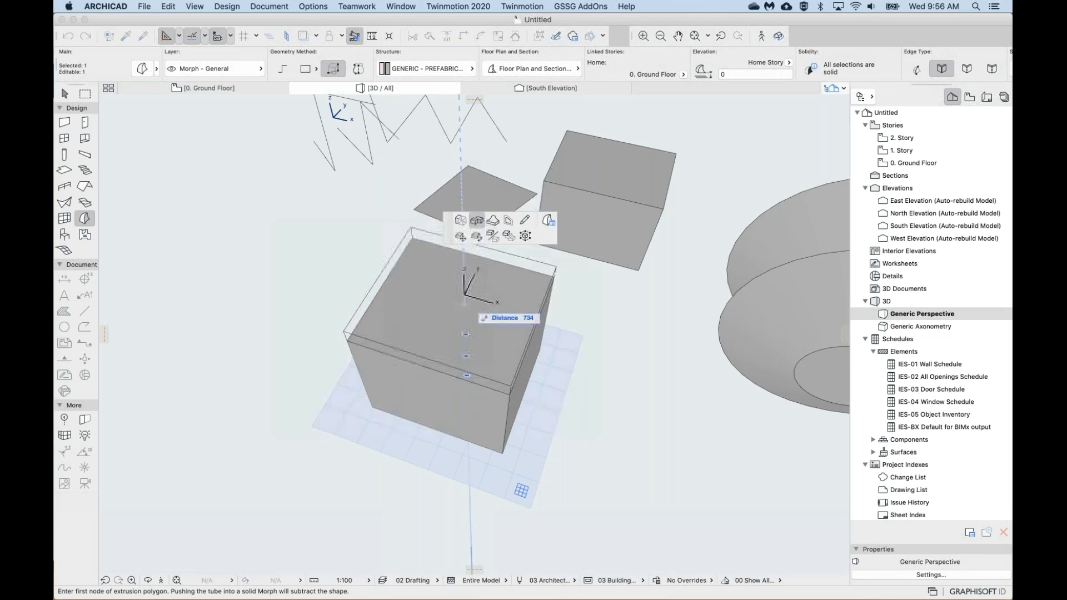
{"action": "left_click", "coordinate": [467, 290]}
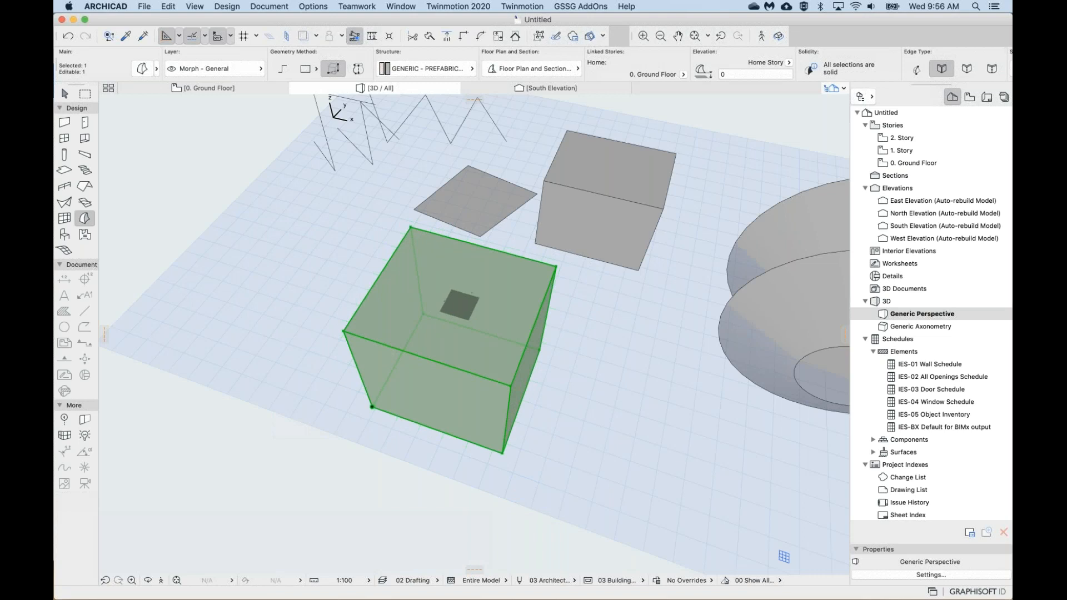
Extrude the box's top face as a tube that rises into a tall leg and turns horizontally for about 38,900.
{"action": "left_click", "coordinate": [463, 293]}
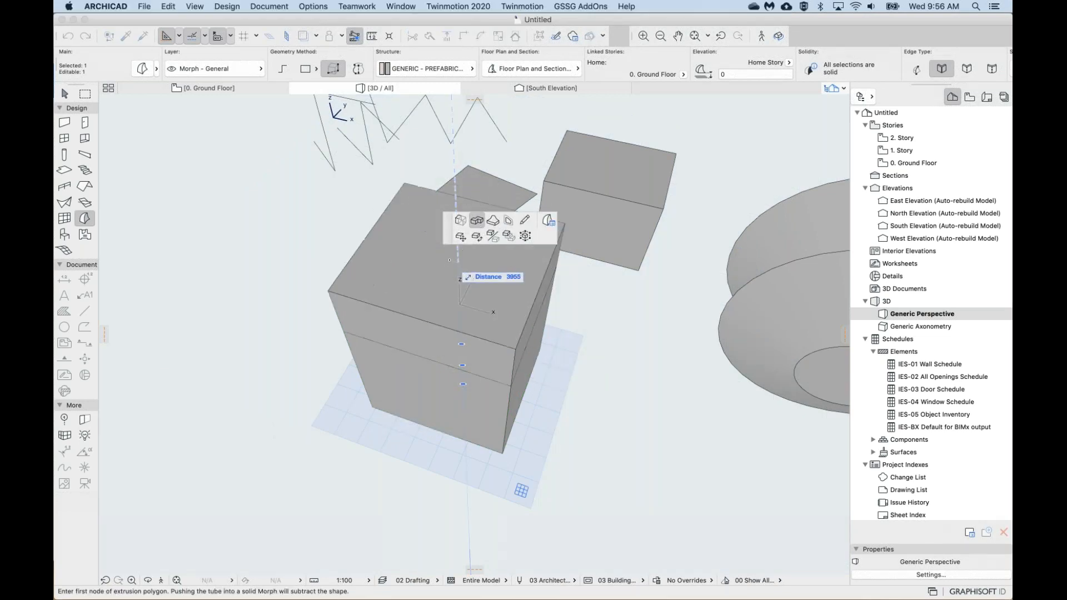
{"action": "scroll", "coordinate": [451, 176], "scroll_direction": "down", "scroll_amount": 3}
{"action": "scroll", "coordinate": [439, 222], "scroll_direction": "down", "scroll_amount": 1}
{"action": "middle_click_drag", "start_coordinate": [439, 188], "coordinate": [433, 364]}
{"action": "left_click", "coordinate": [431, 204]}
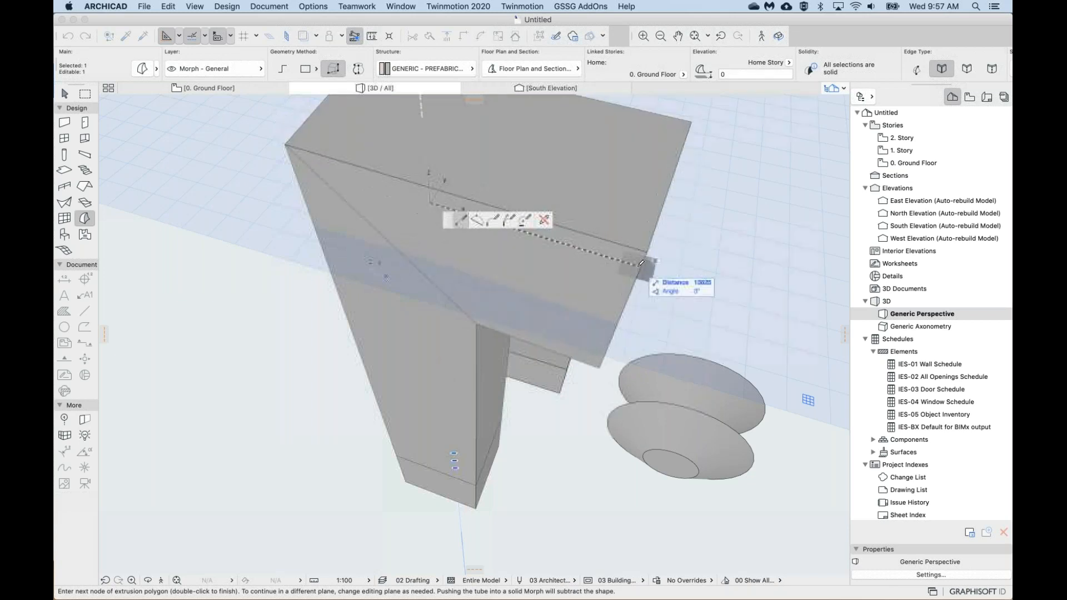
{"action": "scroll", "coordinate": [636, 262], "scroll_direction": "down", "scroll_amount": 3}
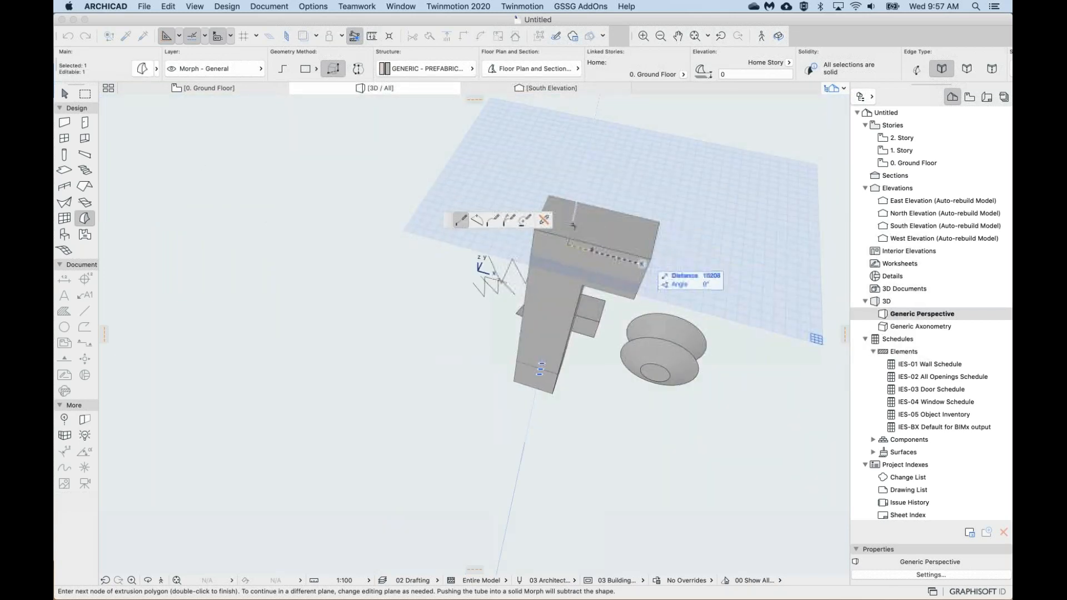
{"action": "scroll", "coordinate": [646, 261], "scroll_direction": "down", "scroll_amount": 3}
{"action": "scroll", "coordinate": [556, 269], "scroll_direction": "up", "scroll_amount": 5}
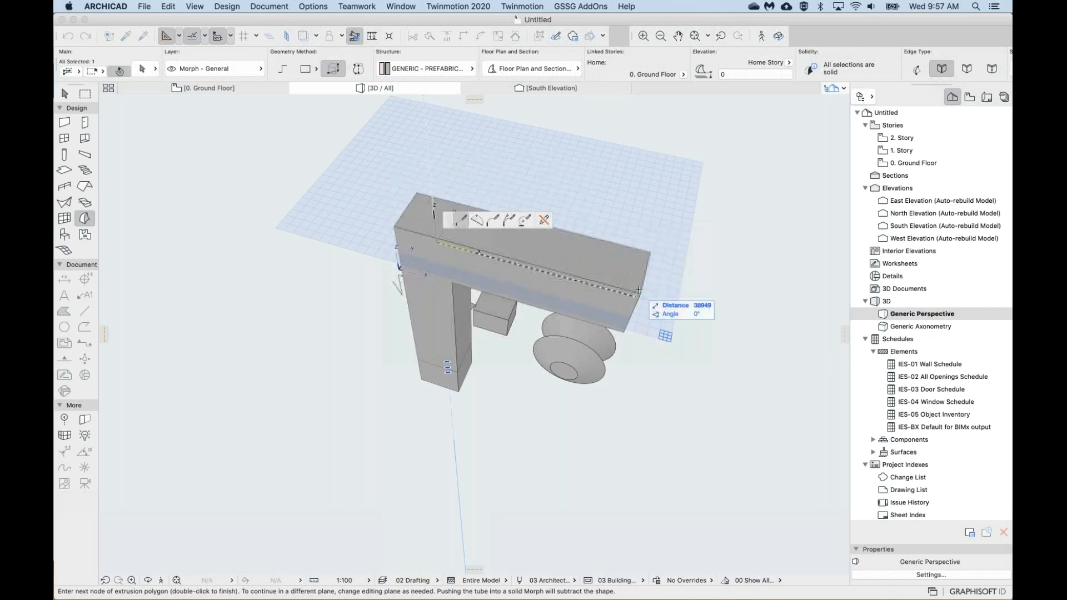
{"action": "left_click", "coordinate": [639, 288]}
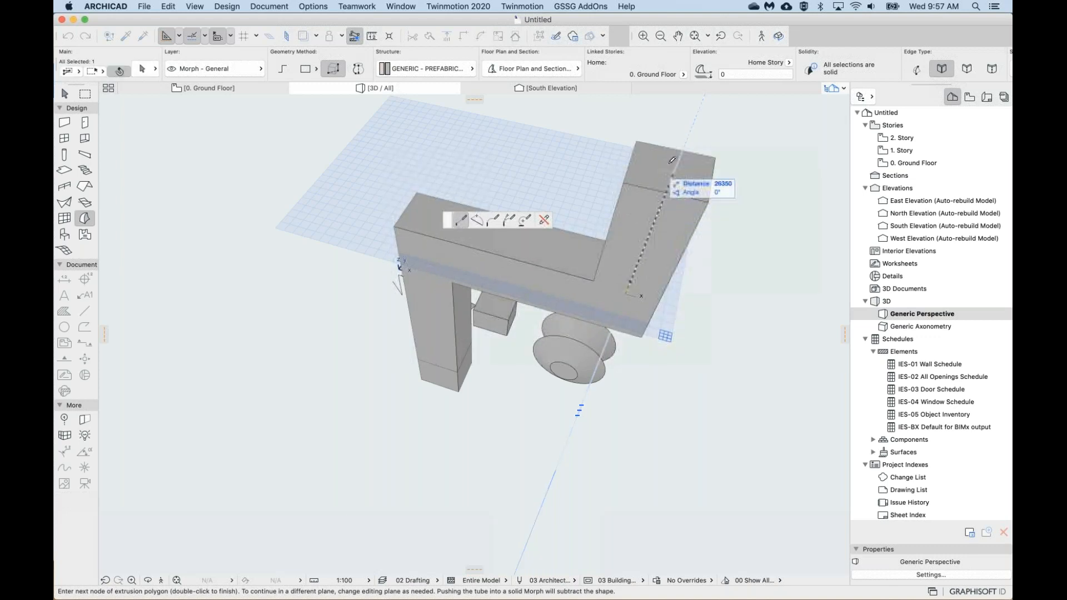
Continue the tube through more right-angle turns and finish it with a leg dropping back toward the ground.
{"action": "left_click", "coordinate": [680, 162]}
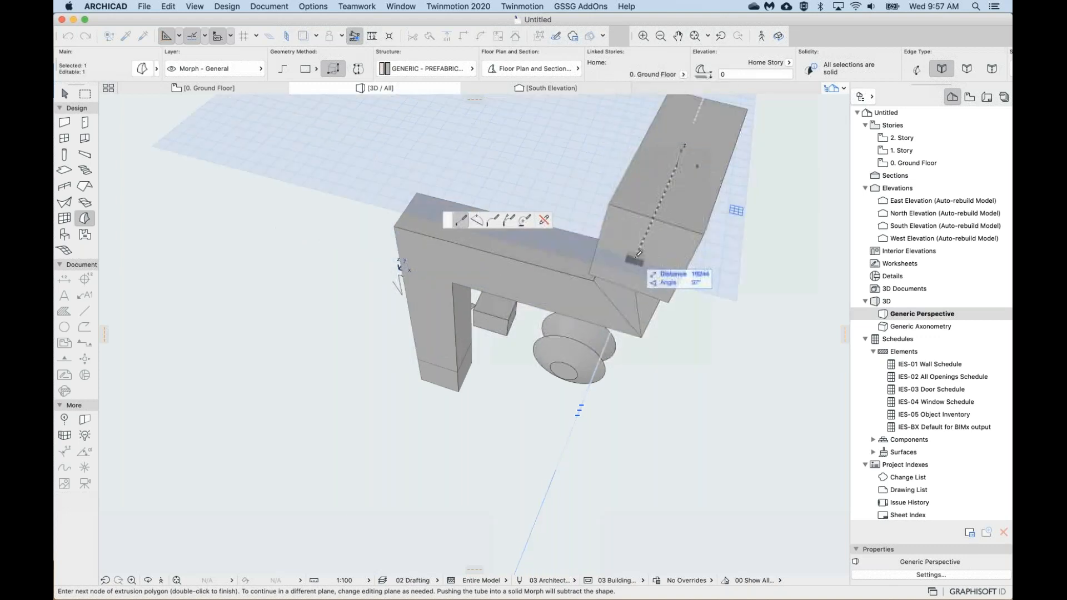
{"action": "middle_click_drag", "start_coordinate": [651, 271], "coordinate": [660, 295], "text": "shift"}
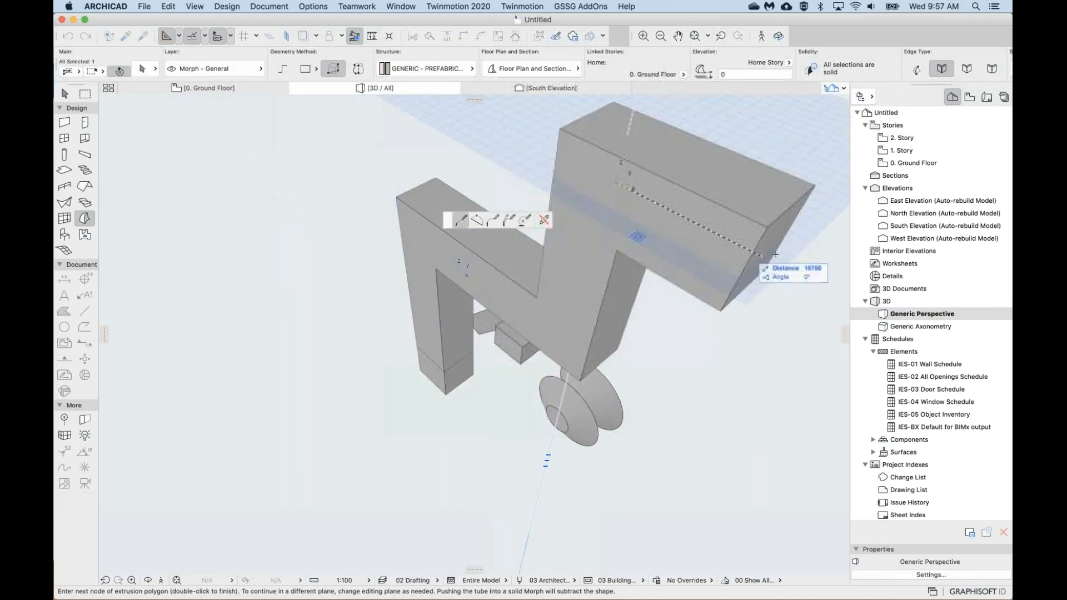
{"action": "left_click", "coordinate": [751, 261]}
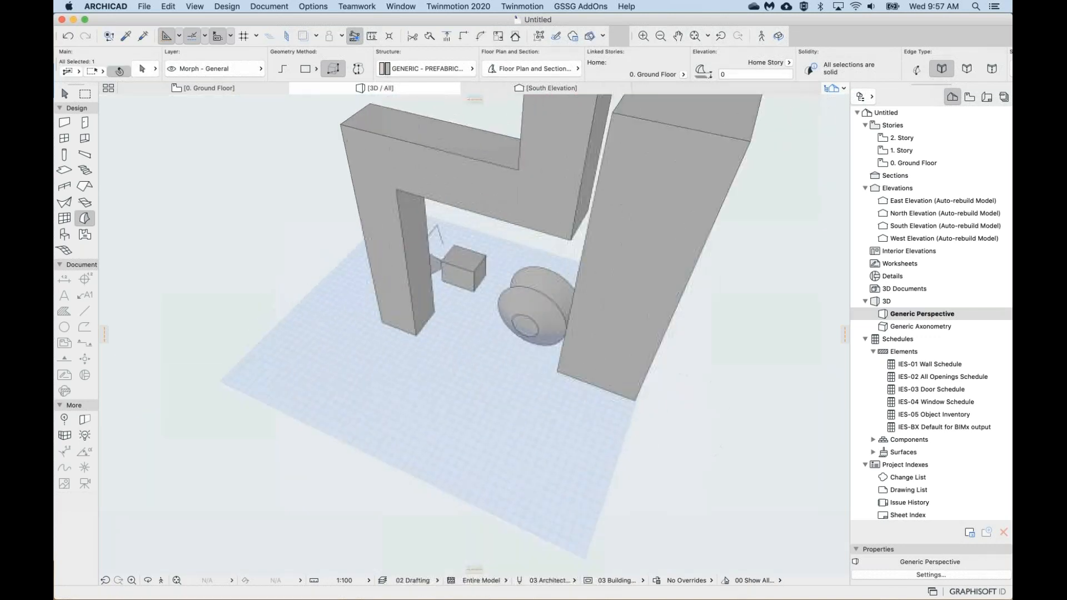
{"action": "middle_click_drag", "start_coordinate": [333, 356], "coordinate": [412, 382], "text": "shift"}
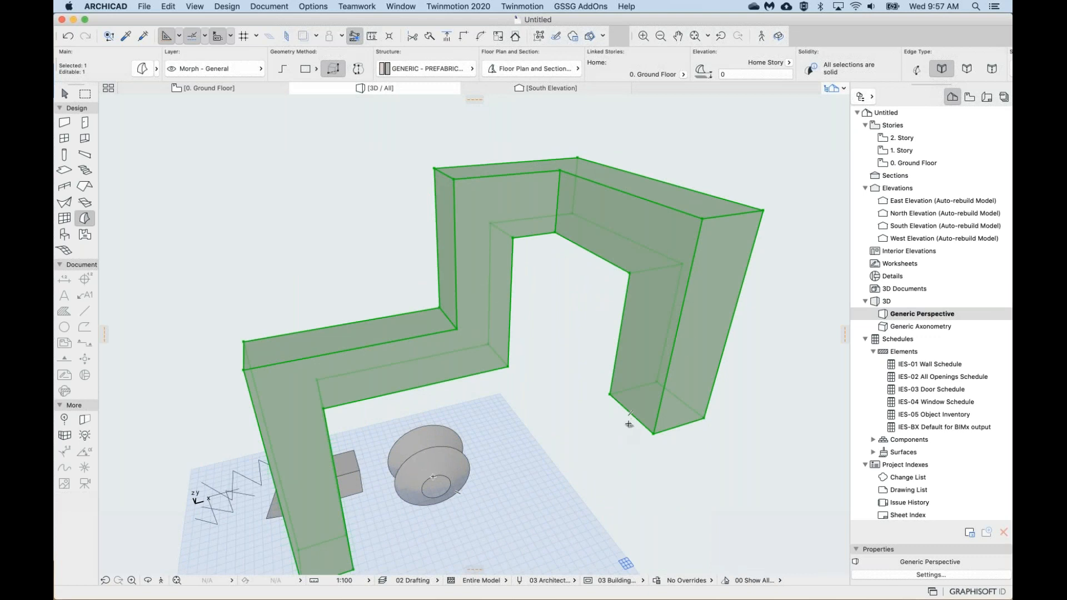
{"action": "mouse_move", "coordinate": [620, 333]}
{"action": "middle_mouse_down", "text": "shift"}
{"action": "mouse_move", "coordinate": [624, 295]}
{"action": "mouse_move", "coordinate": [619, 332]}
{"action": "middle_mouse_up", "text": "shift"}
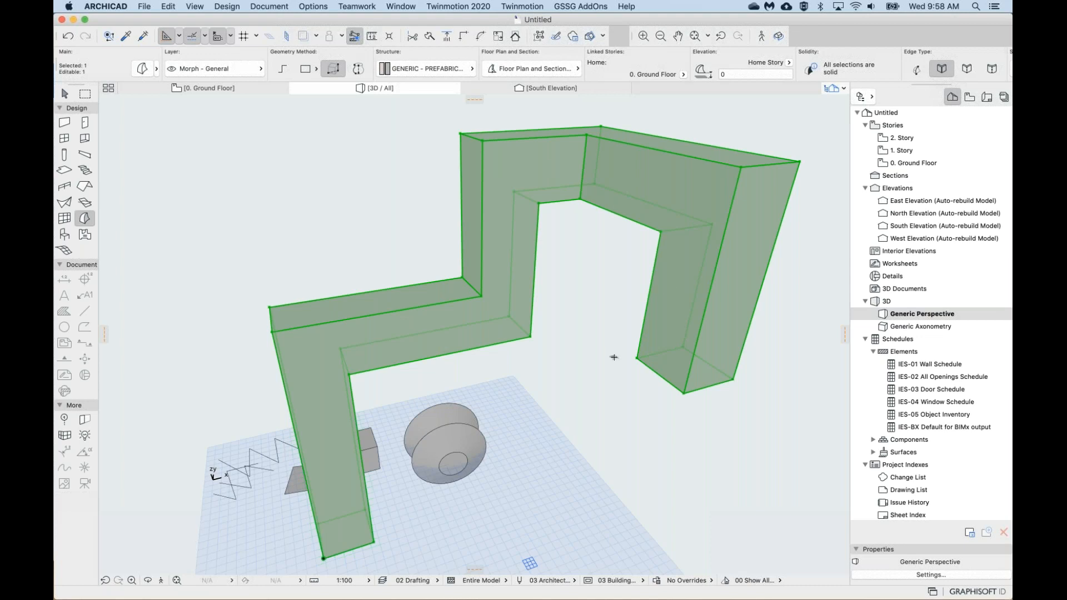
{"action": "scroll", "coordinate": [577, 330], "scroll_direction": "down", "scroll_amount": 3}
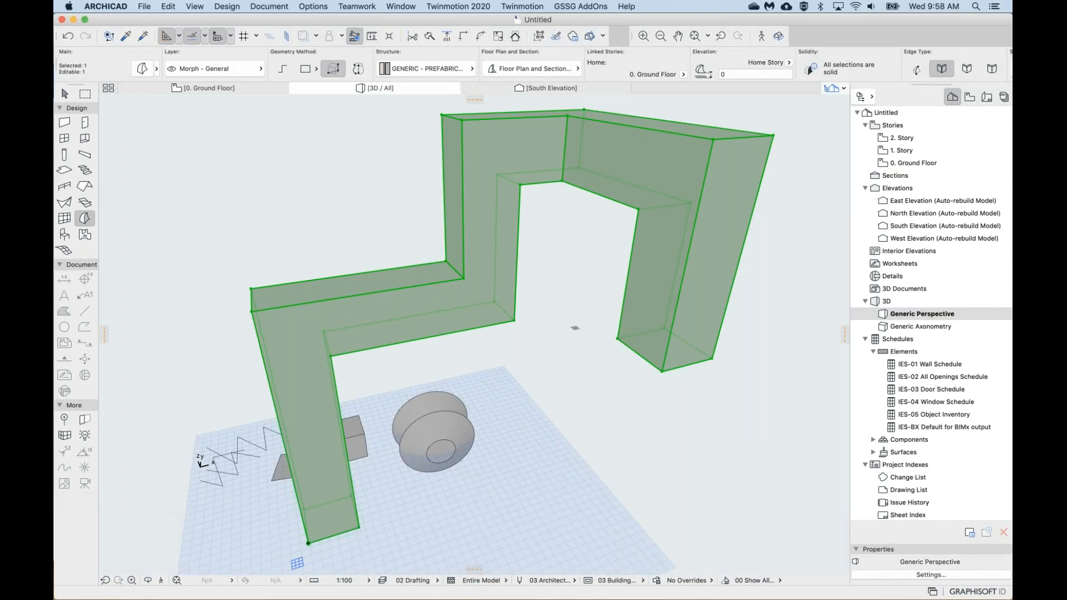
{"action": "scroll", "coordinate": [575, 328], "scroll_direction": "right", "scroll_amount": 1}
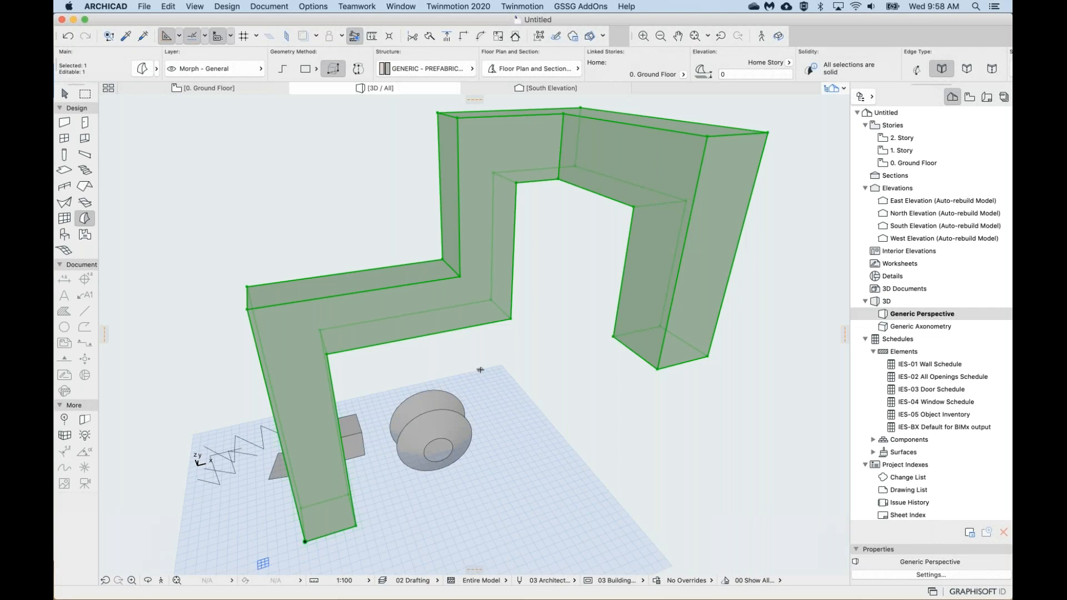
{"action": "middle_click_drag", "start_coordinate": [481, 370], "coordinate": [477, 368]}
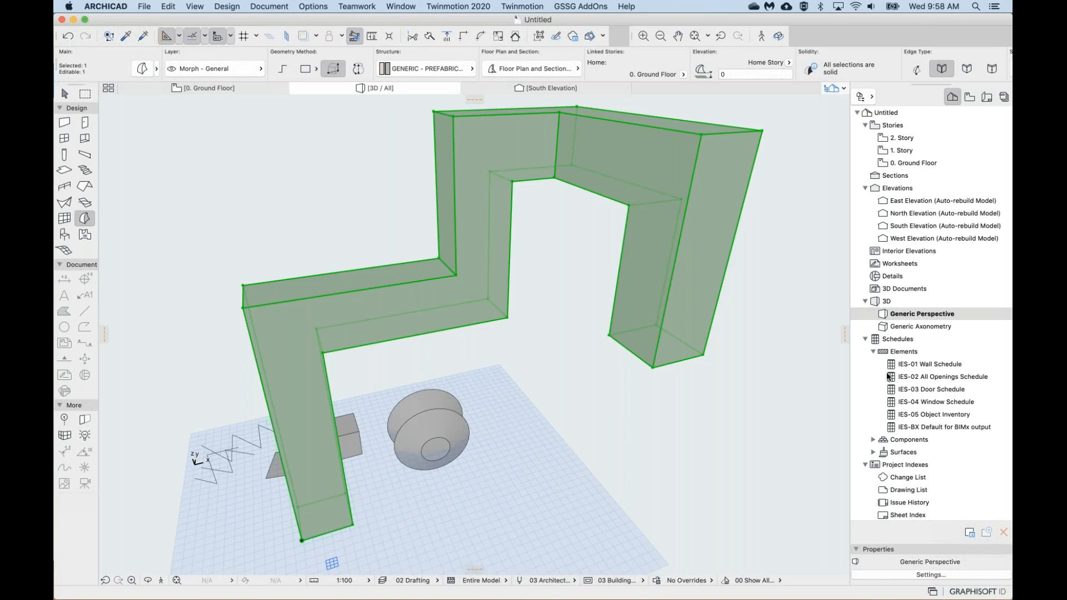
Deselect the tube and create a new box morph on the open ground in front of its base leg.
{"action": "key", "text": "Escape"}
{"action": "scroll", "coordinate": [547, 424], "scroll_direction": "up", "scroll_amount": 6}
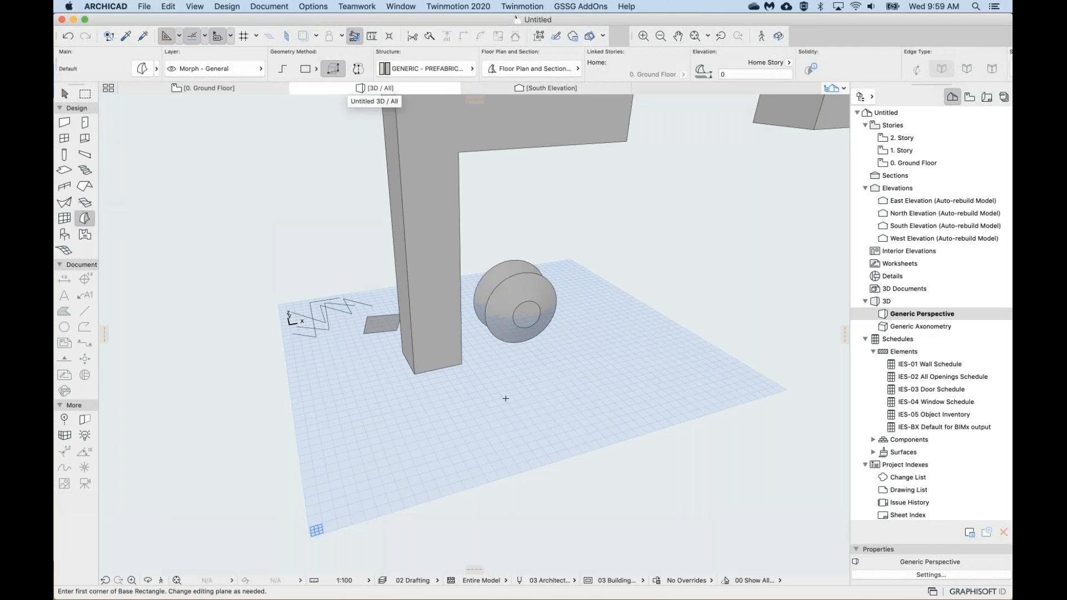
{"action": "left_click", "coordinate": [449, 428]}
{"action": "left_click", "coordinate": [524, 449]}
{"action": "left_click", "coordinate": [529, 401]}
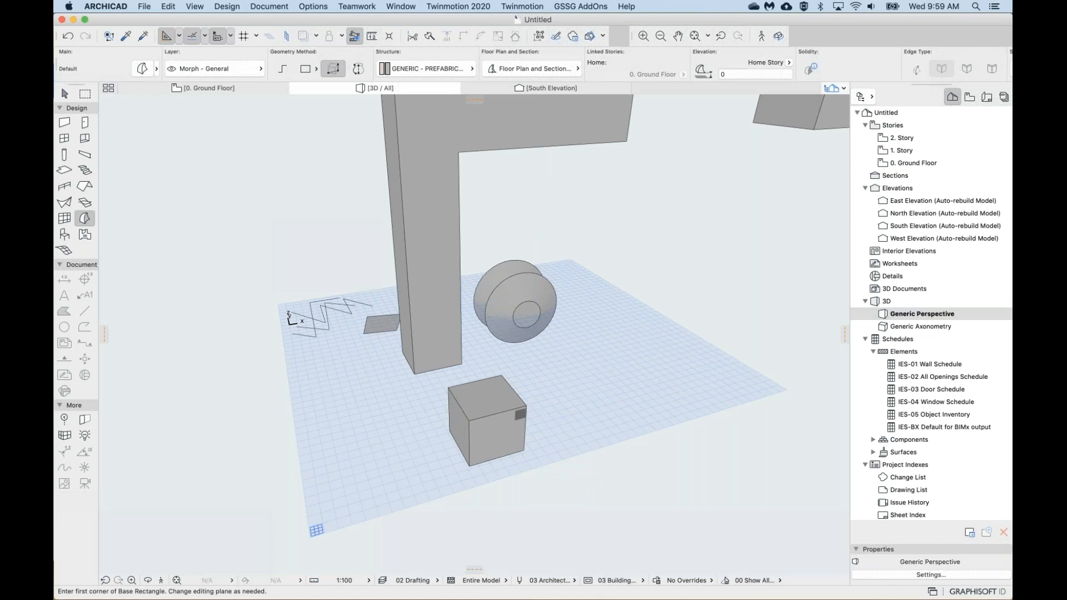
Bulge the new box's top face upward by about 5,100 with a radius of about 6,200.
{"action": "scroll", "coordinate": [509, 456], "scroll_direction": "up", "scroll_amount": 5}
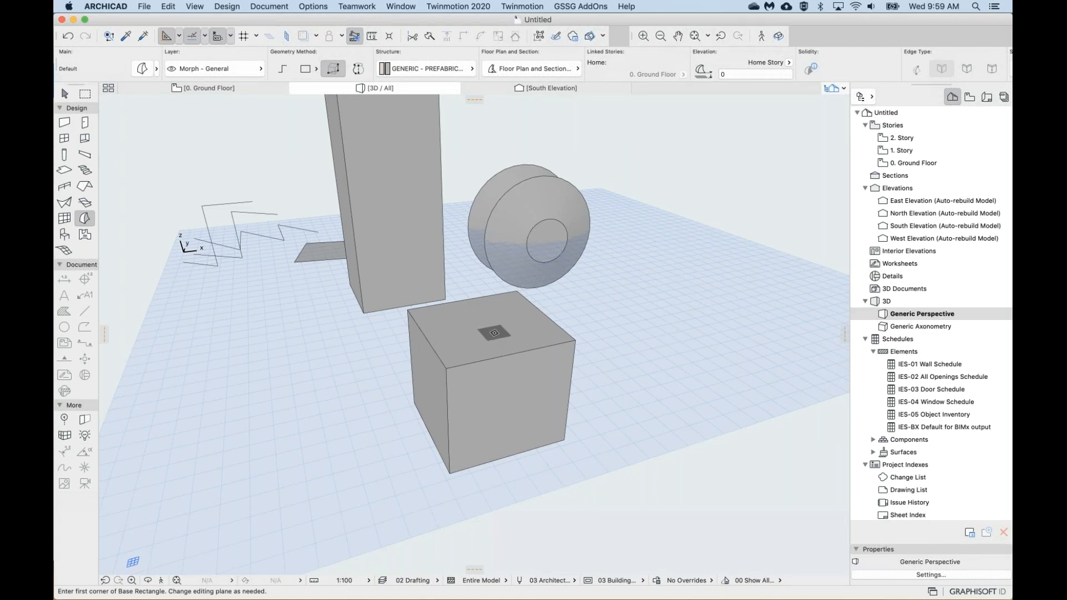
{"action": "scroll", "coordinate": [495, 333], "scroll_direction": "up", "scroll_amount": 5}
{"action": "mouse_move", "coordinate": [494, 333]}
{"action": "middle_mouse_down", "text": "shift"}
{"action": "mouse_move", "coordinate": [556, 300]}
{"action": "mouse_move", "coordinate": [484, 361]}
{"action": "mouse_move", "coordinate": [479, 378]}
{"action": "mouse_move", "coordinate": [492, 335]}
{"action": "mouse_move", "coordinate": [485, 344]}
{"action": "middle_mouse_up", "text": "shift"}
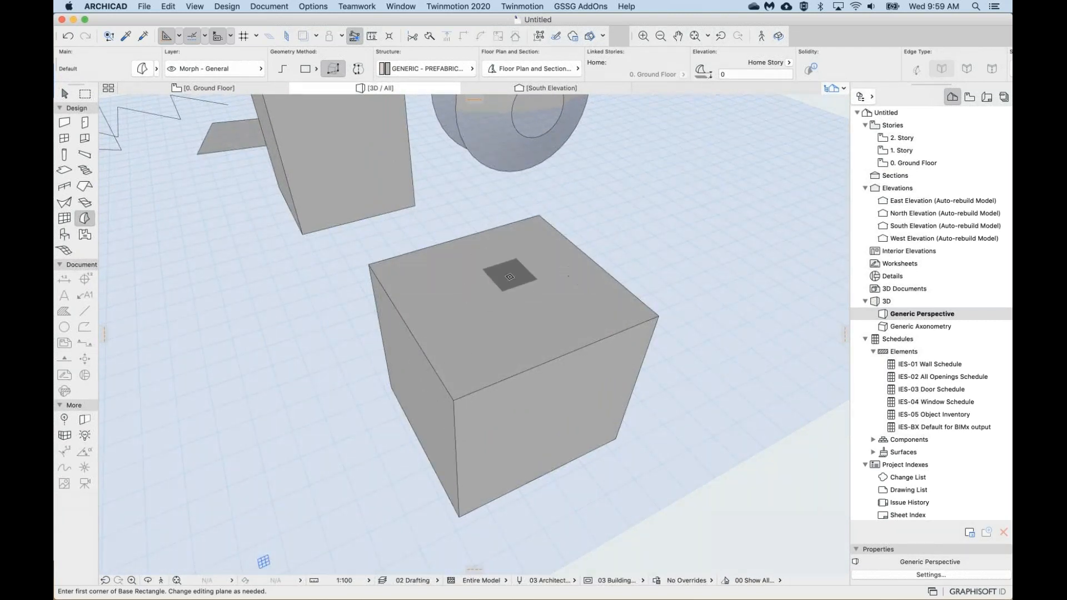
{"action": "left_click", "coordinate": [532, 298], "text": "shift"}
{"action": "left_click", "coordinate": [481, 304], "text": "shift"}
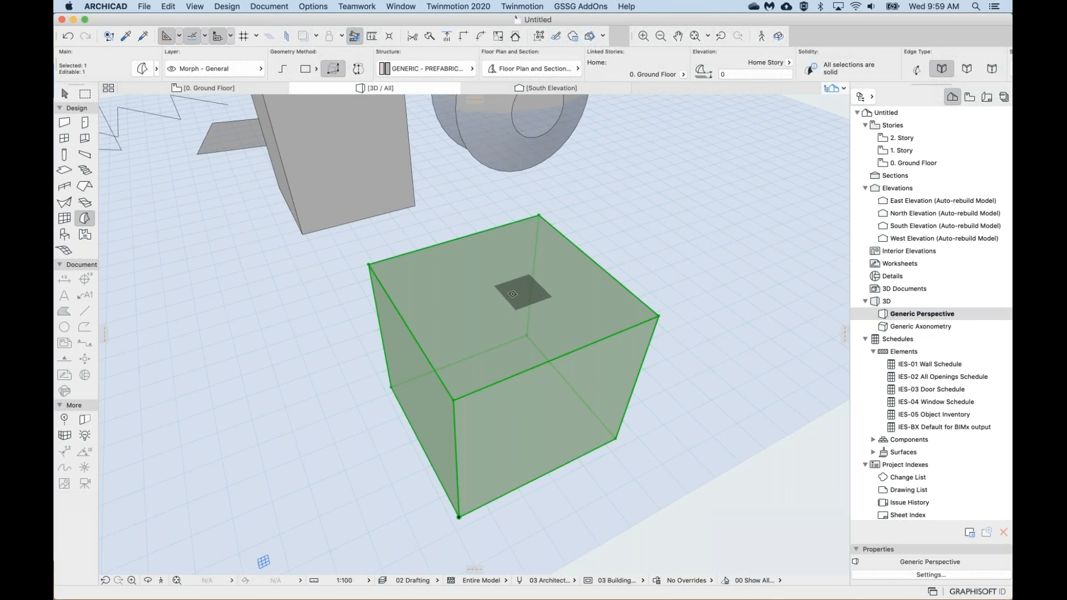
{"action": "left_click", "coordinate": [512, 294]}
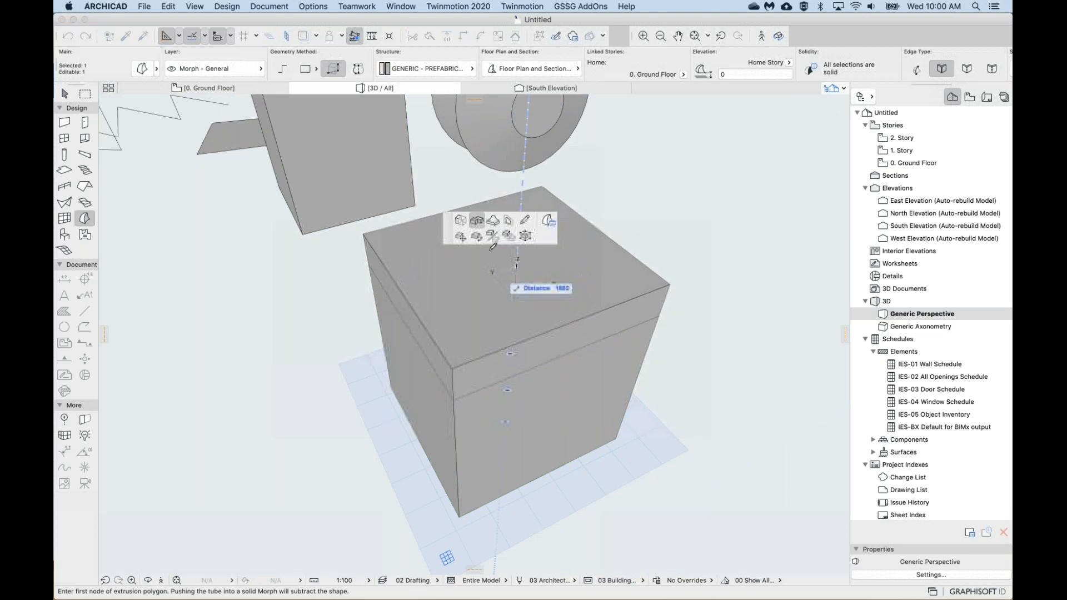
{"action": "left_click", "coordinate": [493, 221]}
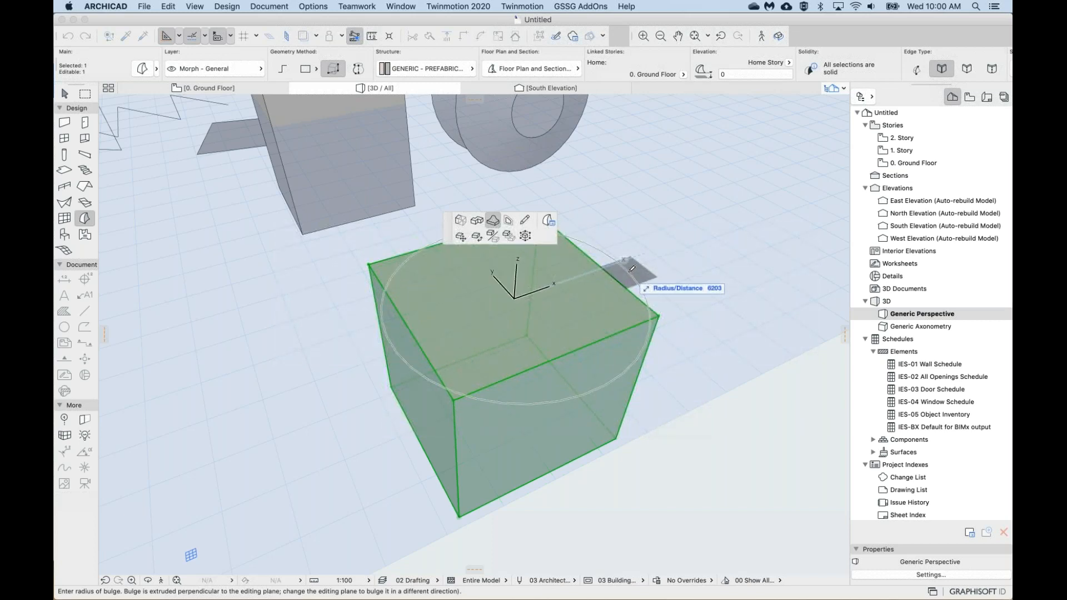
{"action": "left_click", "coordinate": [632, 269]}
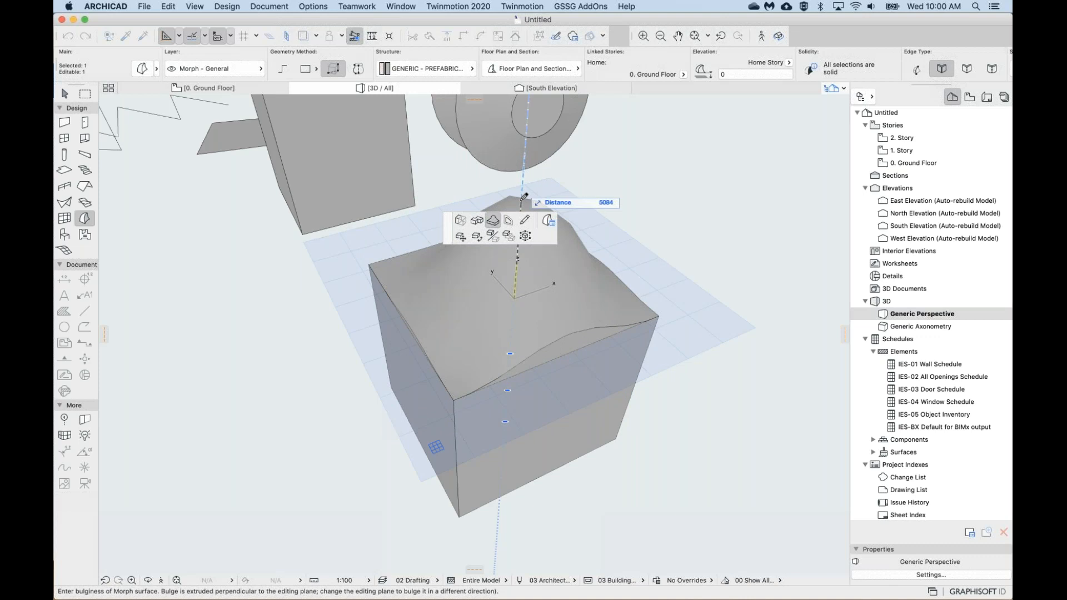
{"action": "left_click", "coordinate": [521, 198]}
{"action": "middle_click_drag", "start_coordinate": [522, 333], "coordinate": [545, 333], "text": "shift"}
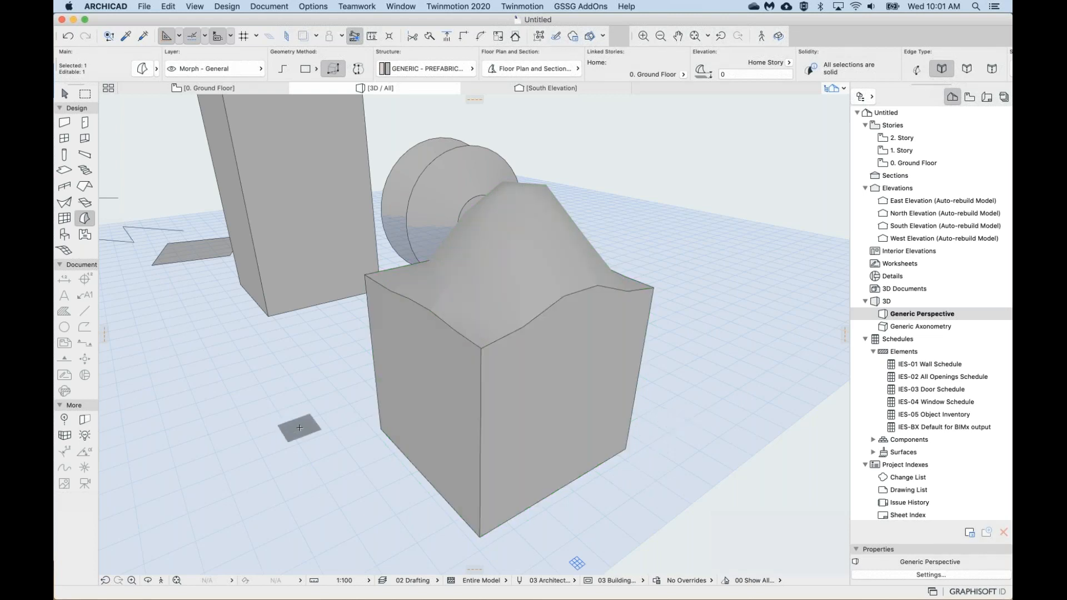
Create another box morph on the ground beside the box with the bulged top.
{"action": "key", "text": "Escape"}
{"action": "scroll", "coordinate": [295, 426], "scroll_direction": "down", "scroll_amount": 5}
{"action": "middle_click_drag", "start_coordinate": [298, 430], "coordinate": [340, 439], "text": "shift"}
{"action": "left_click", "coordinate": [341, 442]}
{"action": "left_click", "coordinate": [453, 460]}
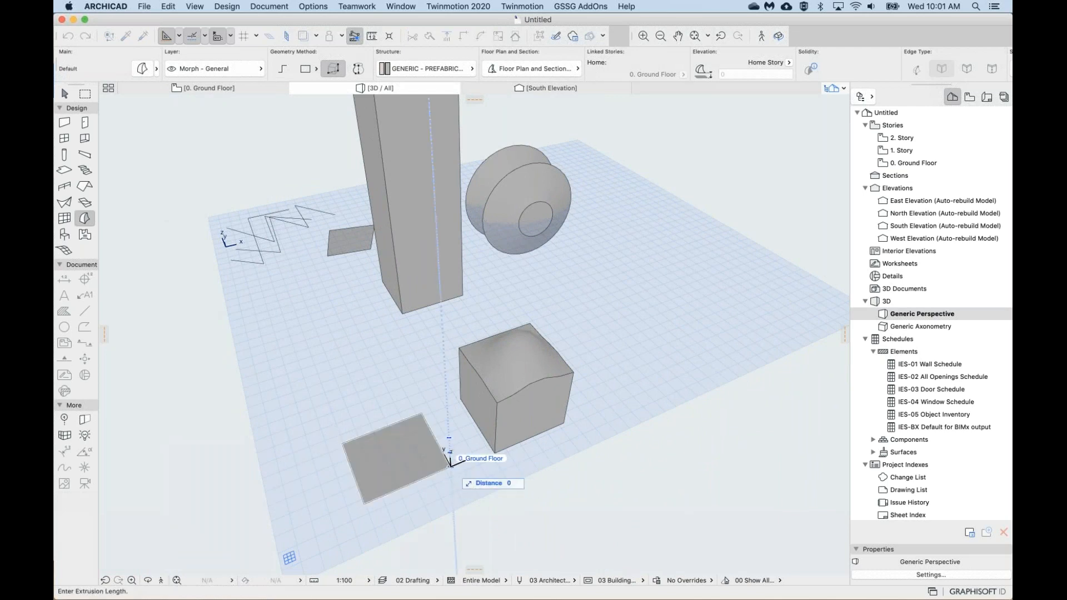
{"action": "left_click", "coordinate": [448, 418]}
Bulge the second box's top face downward by about 3,100 with a radius of about 6,000.
{"action": "left_click", "coordinate": [388, 394], "text": "shift"}
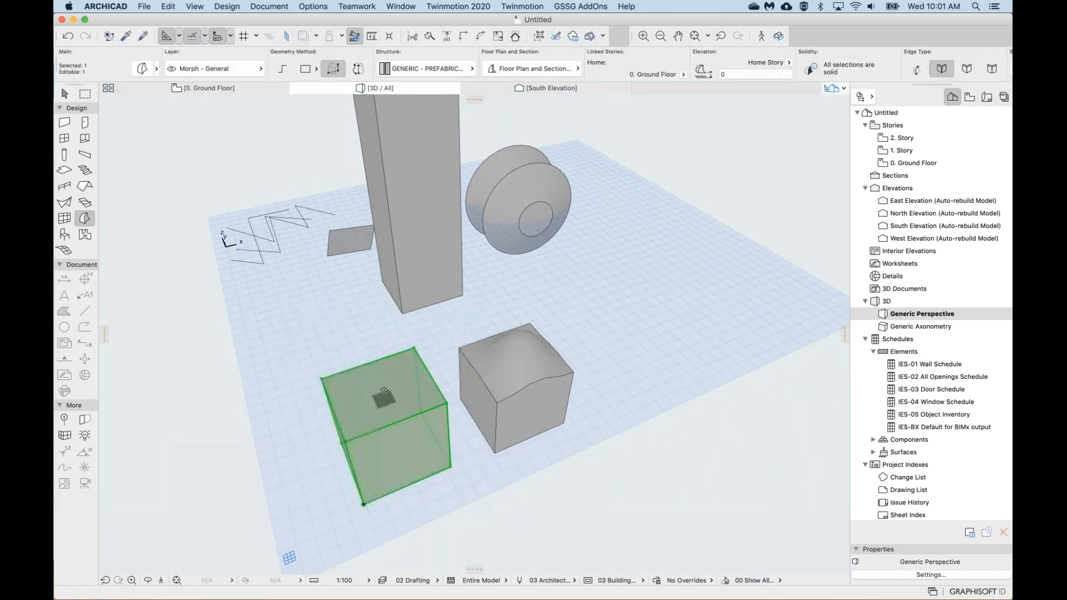
{"action": "left_click", "coordinate": [385, 392]}
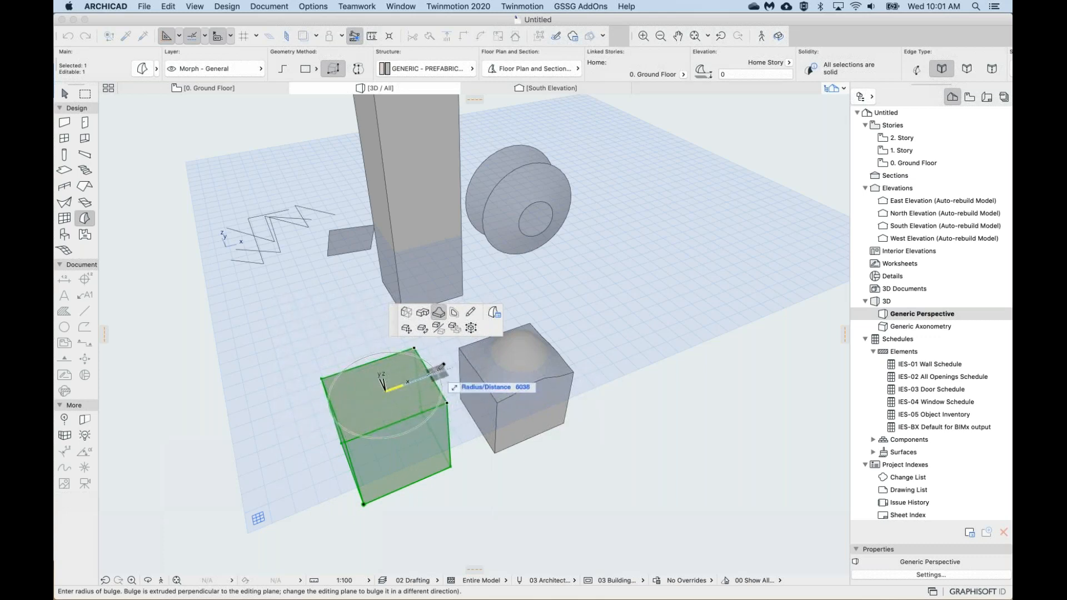
{"action": "left_click", "coordinate": [441, 367]}
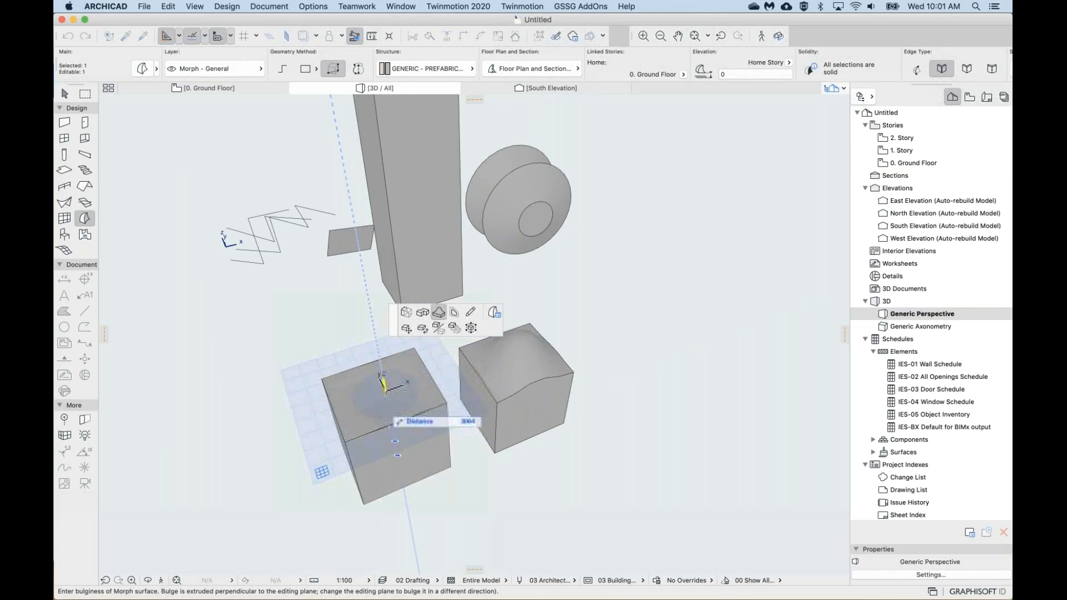
{"action": "left_click", "coordinate": [391, 403]}
{"action": "middle_click_drag", "start_coordinate": [392, 403], "coordinate": [328, 414], "text": "shift"}
{"action": "scroll", "coordinate": [373, 408], "scroll_direction": "up", "scroll_amount": 3}
{"action": "scroll", "coordinate": [384, 410], "scroll_direction": "up", "scroll_amount": 2}
{"action": "middle_click_drag", "start_coordinate": [428, 477], "coordinate": [410, 448]}
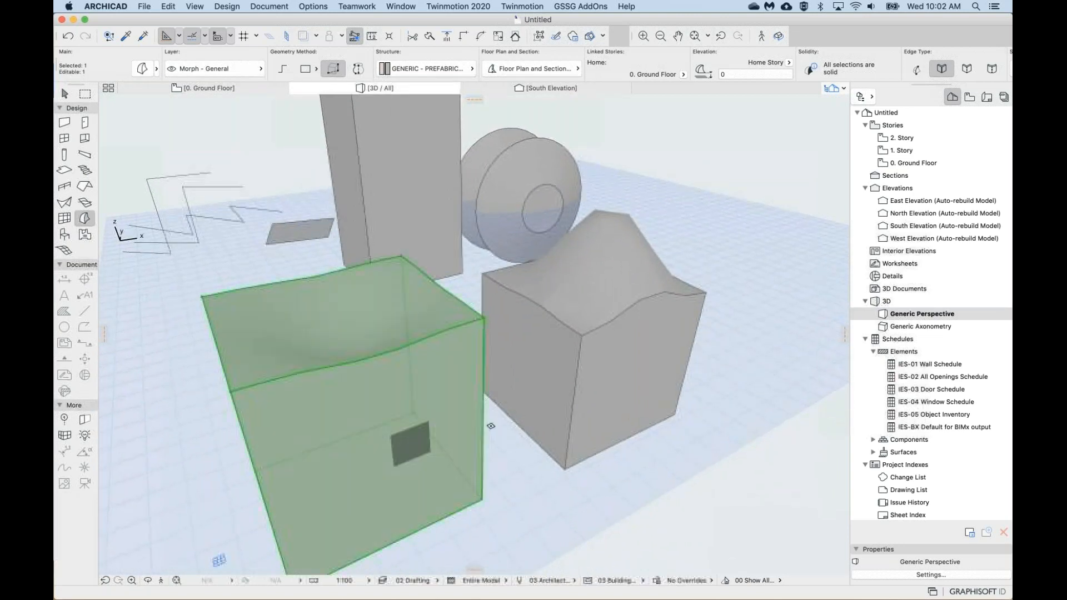
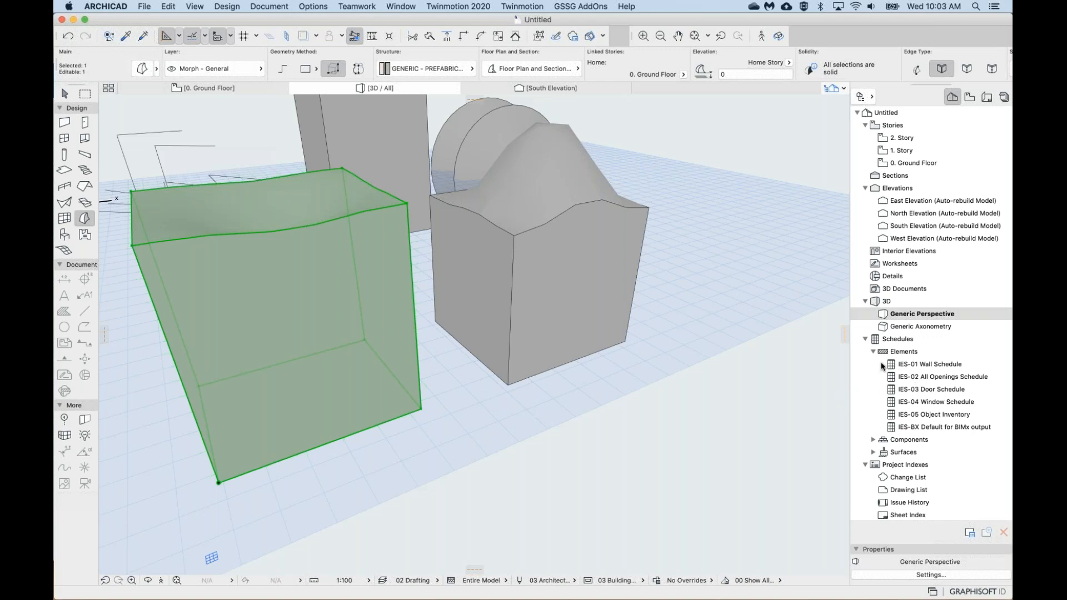
Deselect the dented box and create a third box morph on the ground beside the upward-bulged one.
{"action": "key", "text": "Escape"}
{"action": "scroll", "coordinate": [499, 422], "scroll_direction": "down", "scroll_amount": 5}
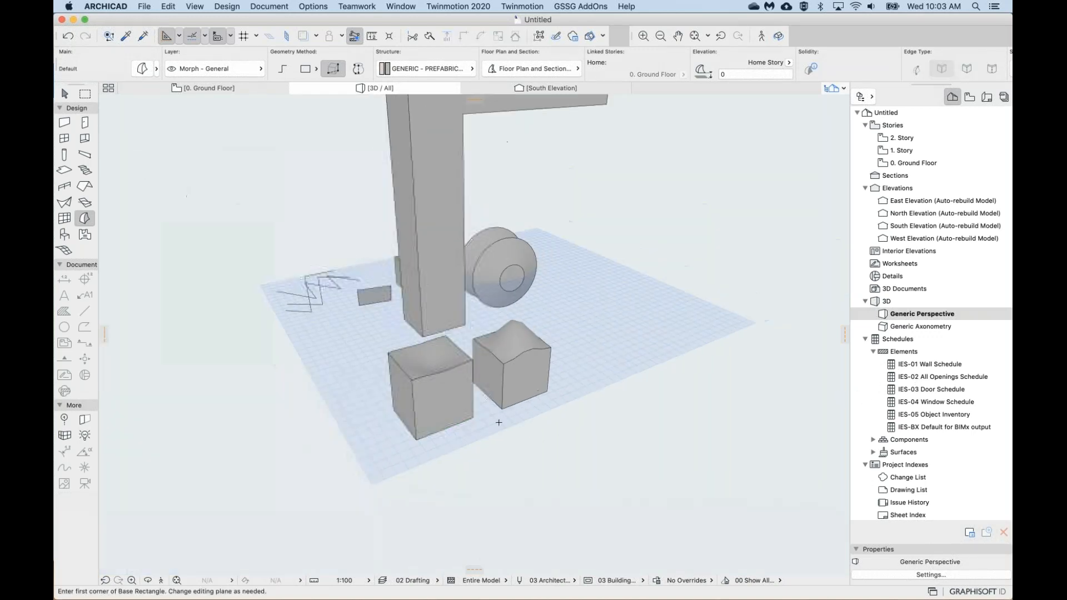
{"action": "middle_click_drag", "start_coordinate": [490, 431], "coordinate": [402, 427], "text": "shift"}
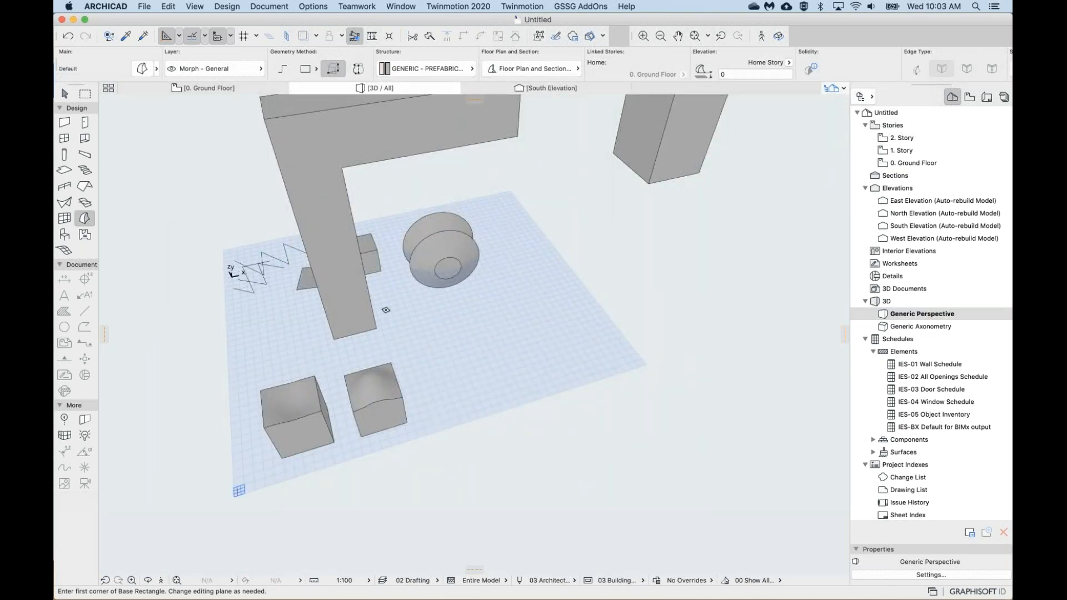
{"action": "left_click", "coordinate": [420, 380]}
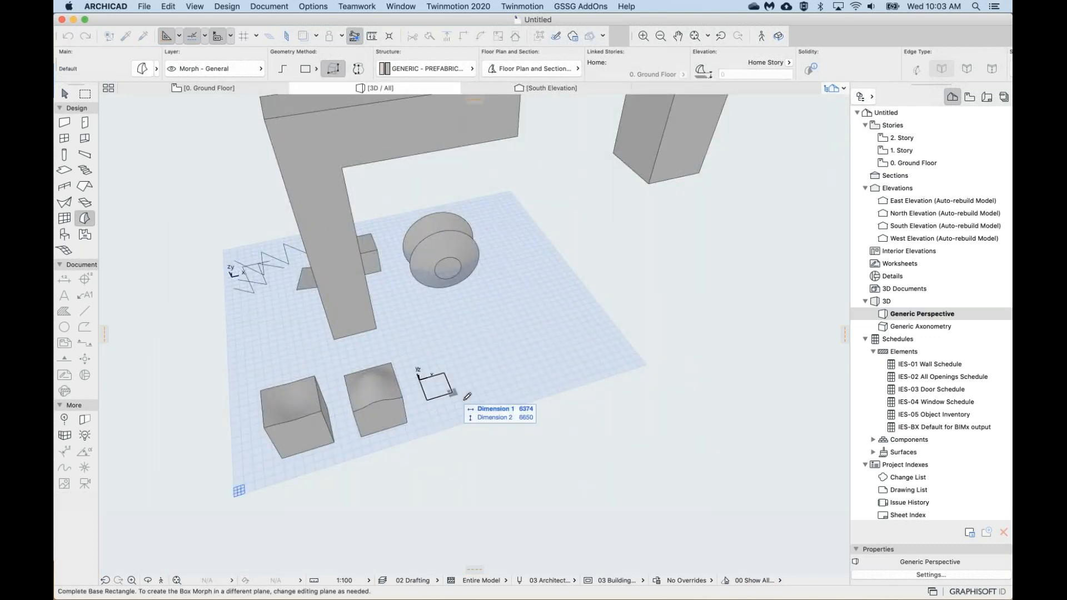
{"action": "left_click", "coordinate": [478, 398]}
{"action": "left_click", "coordinate": [477, 396]}
{"action": "scroll", "coordinate": [451, 393], "scroll_direction": "up", "scroll_amount": 5}
{"action": "scroll", "coordinate": [451, 393], "scroll_direction": "up", "scroll_amount": 2}
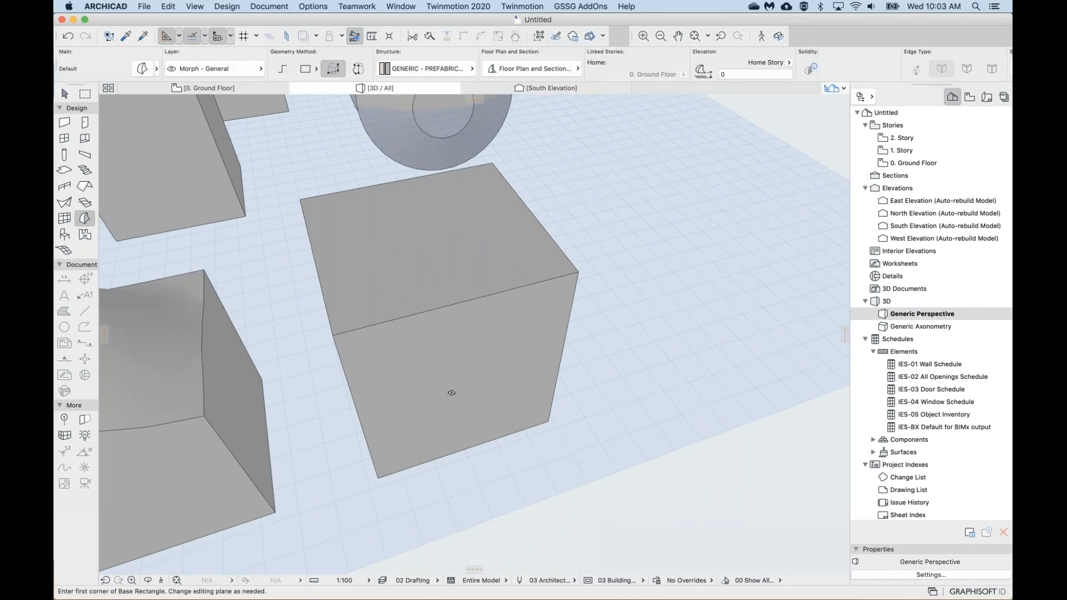
Select the third box morph as a whole element, examine its solidity status, and clear the selection.
{"action": "middle_click_drag", "start_coordinate": [452, 393], "coordinate": [521, 405], "text": "shift"}
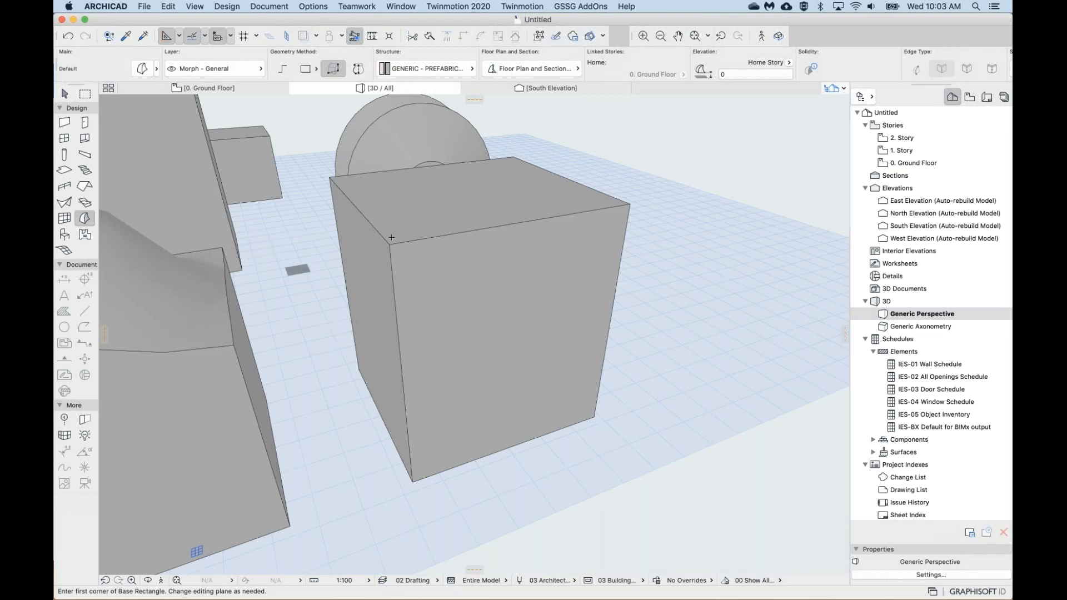
{"action": "scroll", "coordinate": [631, 69], "scroll_direction": "right", "scroll_amount": 5}
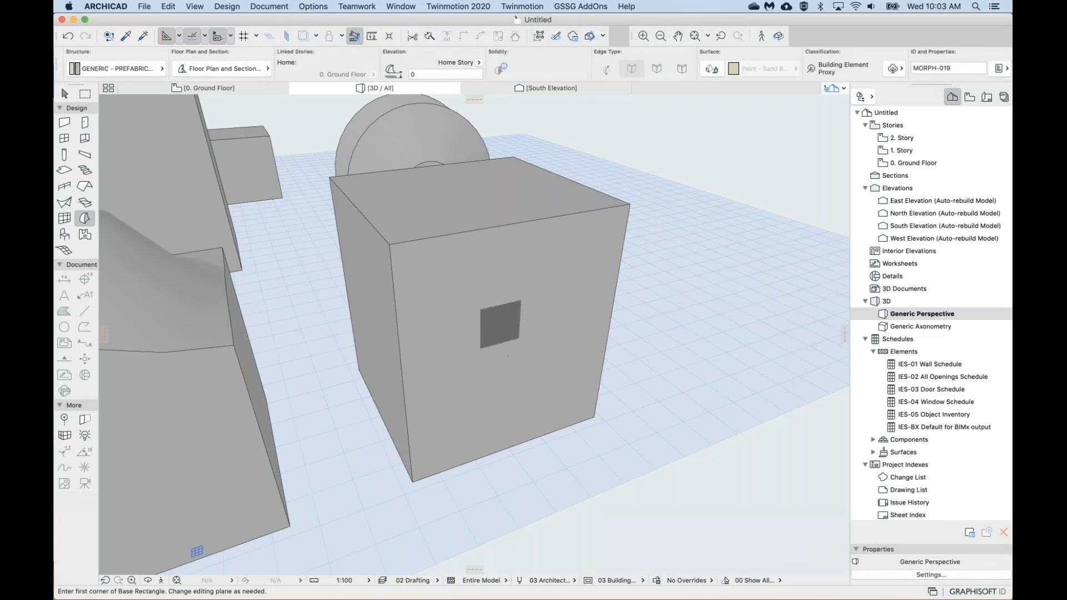
{"action": "left_click", "coordinate": [65, 94]}
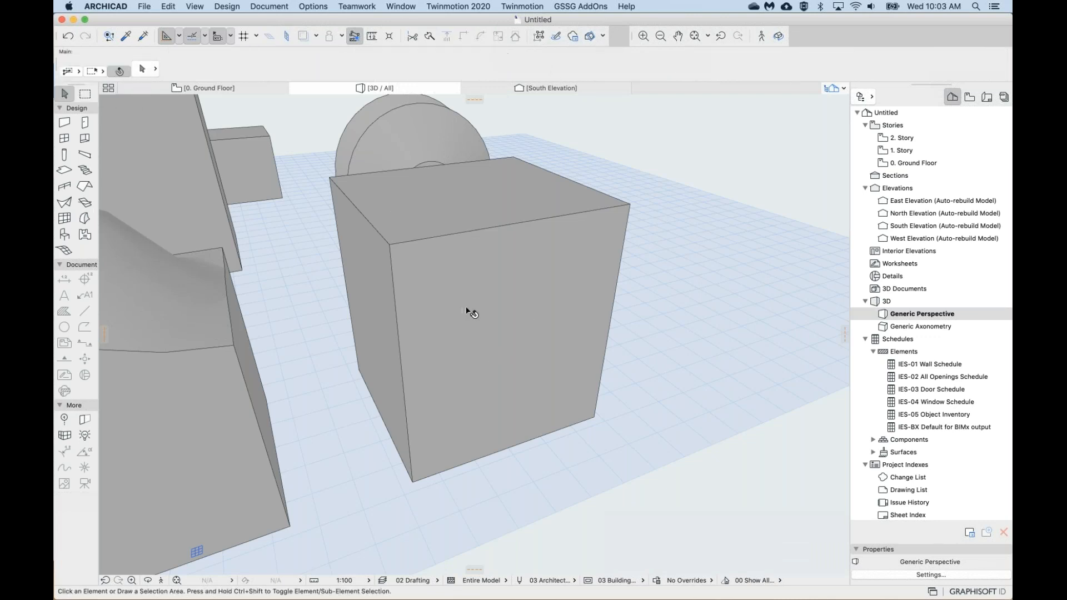
{"action": "left_click", "coordinate": [394, 254]}
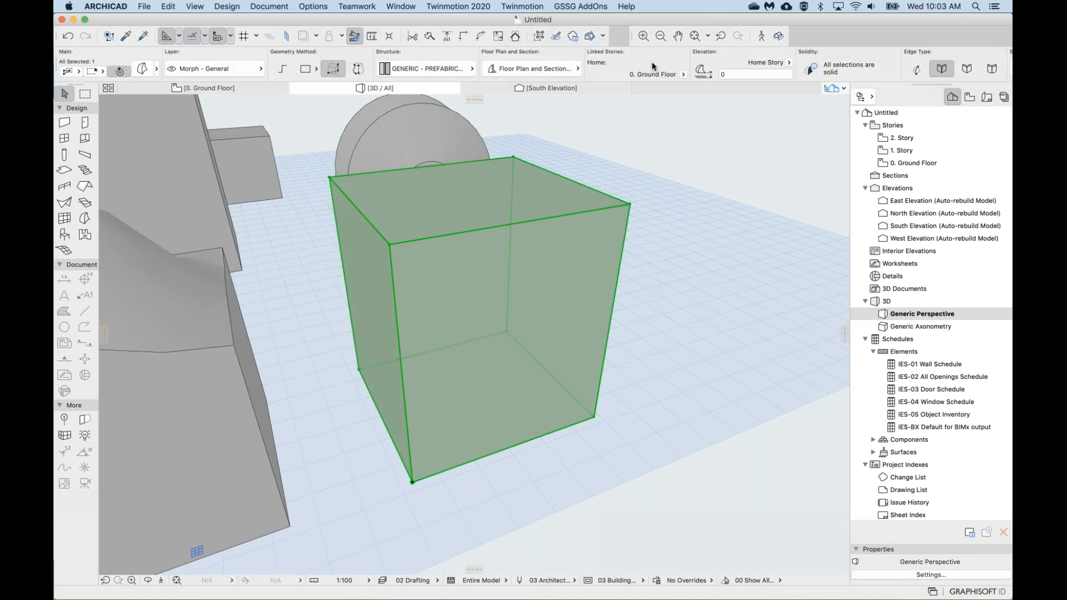
{"action": "scroll", "coordinate": [535, 65], "scroll_direction": "right", "scroll_amount": 5}
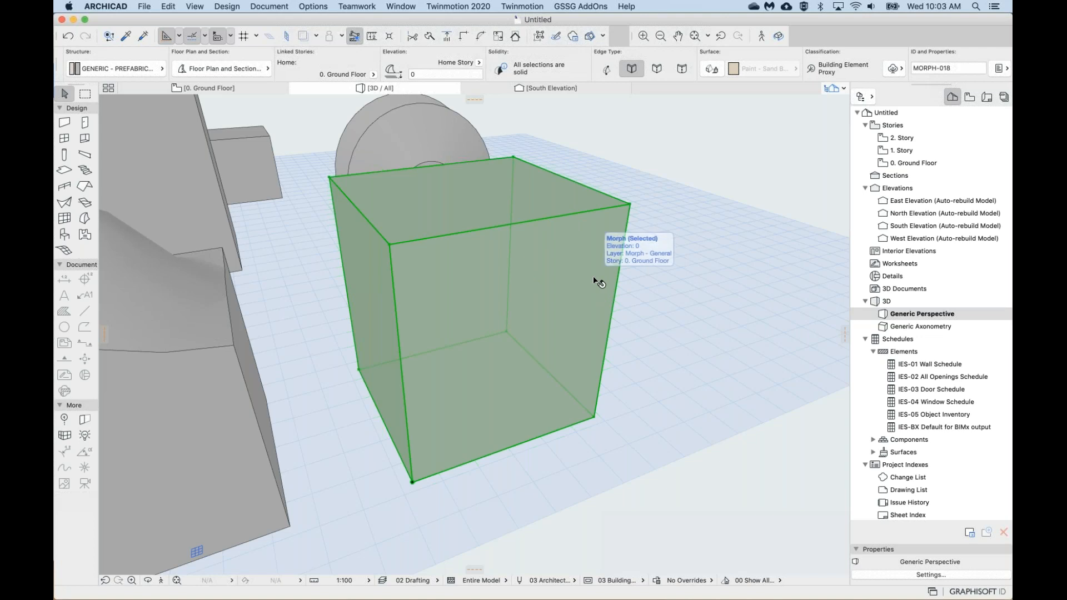
{"action": "left_click", "coordinate": [689, 272]}
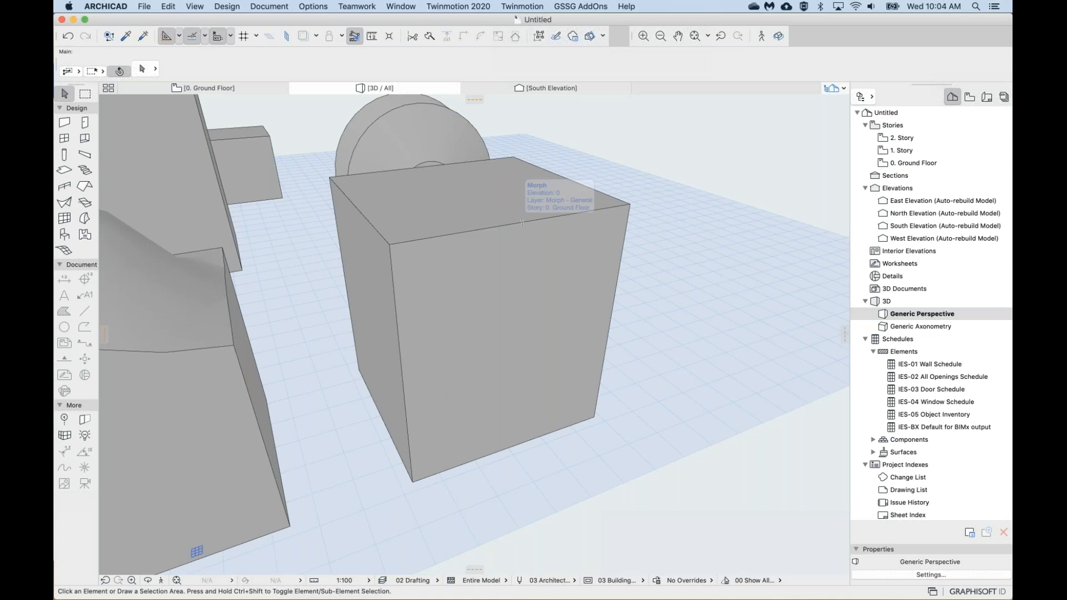
{"action": "left_click", "coordinate": [445, 179]}
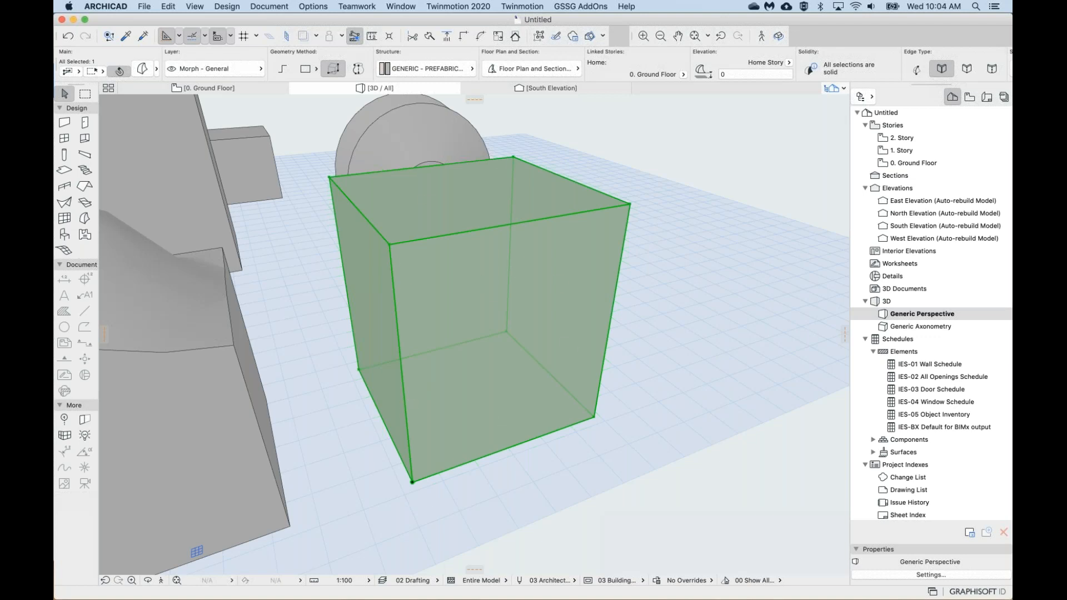
{"action": "left_click", "coordinate": [291, 213]}
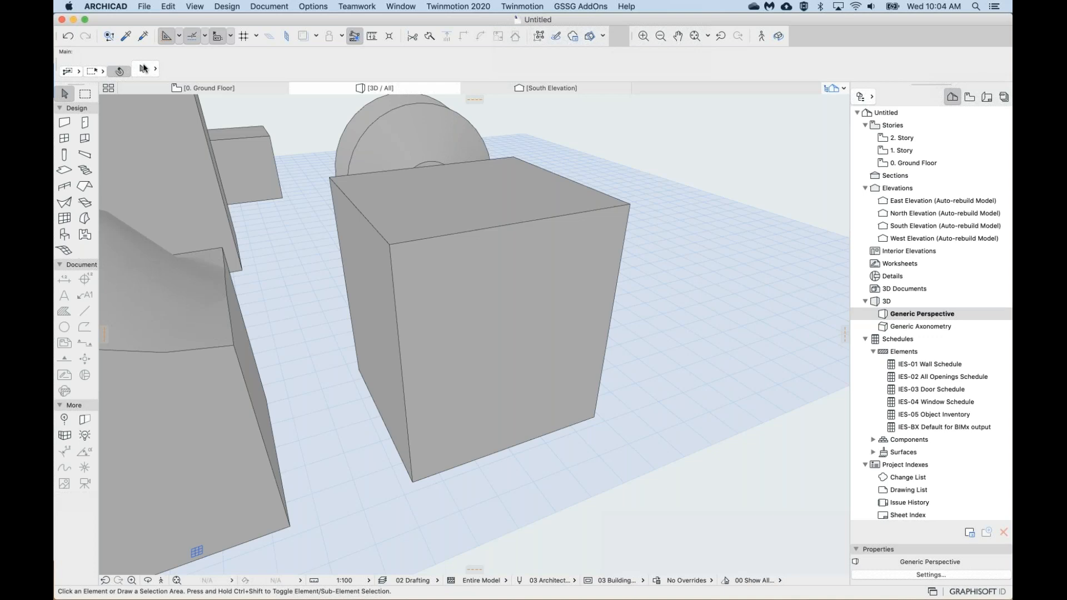
Switch to sub-element selection, delete only the third box's front face, and clear any remaining selection.
{"action": "left_click", "coordinate": [142, 69]}
{"action": "left_click", "coordinate": [169, 76]}
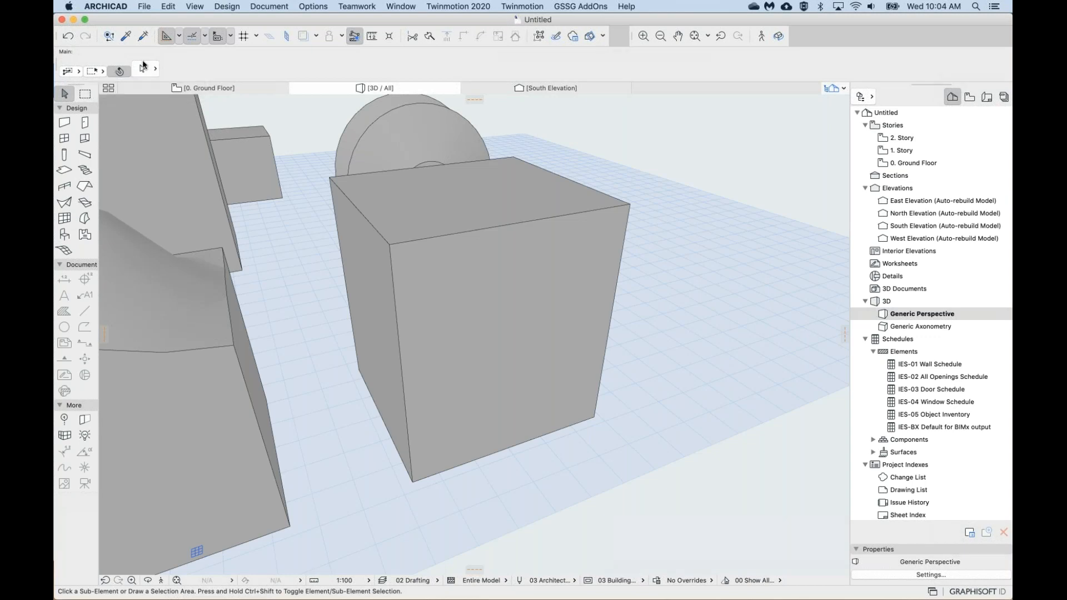
{"action": "left_click", "coordinate": [144, 68]}
{"action": "left_click", "coordinate": [170, 72]}
{"action": "left_click", "coordinate": [155, 68]}
{"action": "left_click", "coordinate": [165, 73]}
{"action": "left_click", "coordinate": [511, 315]}
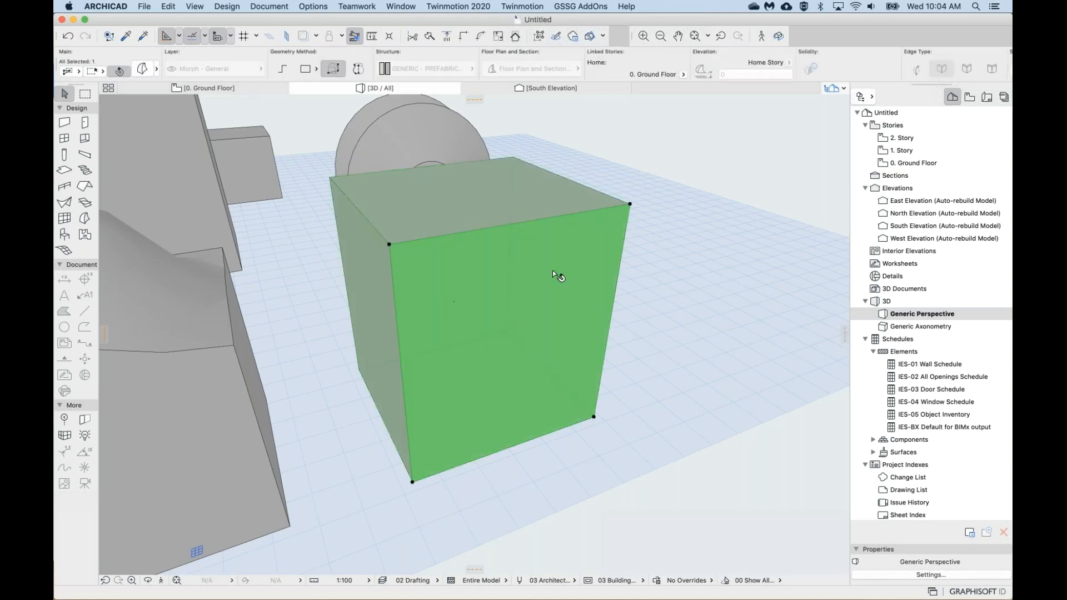
{"action": "left_click", "coordinate": [703, 314]}
{"action": "left_click", "coordinate": [519, 324]}
{"action": "key", "text": "Delete"}
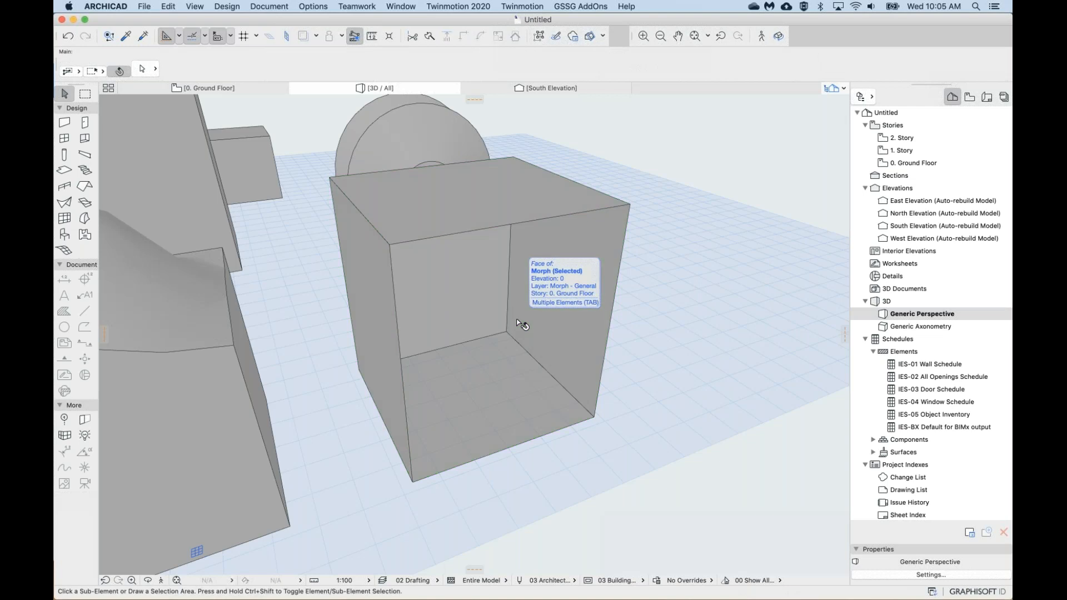
{"action": "left_click", "coordinate": [519, 324]}
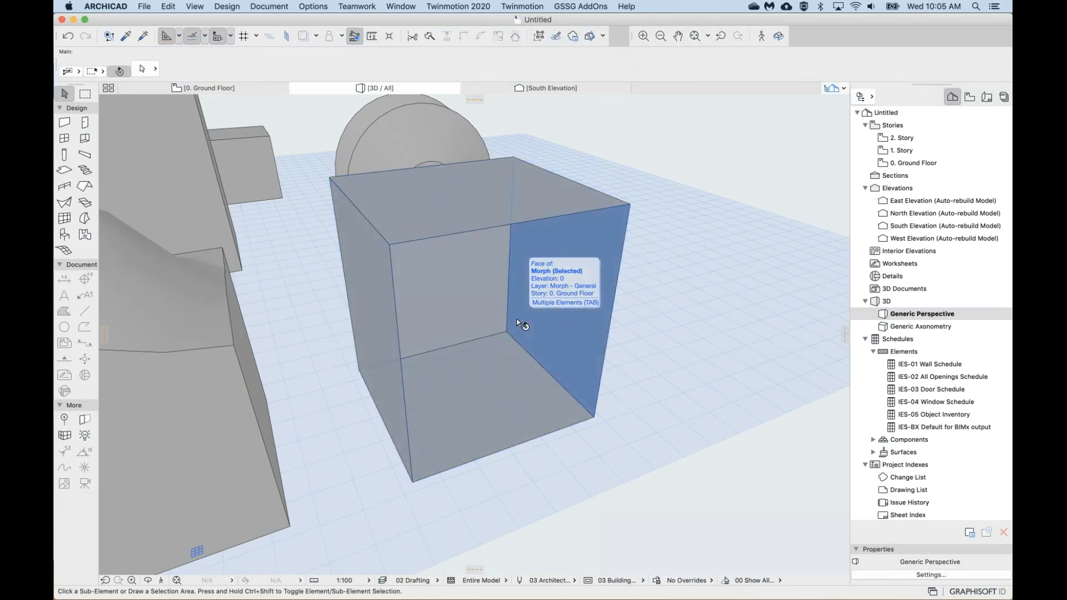
{"action": "key", "text": "Escape"}
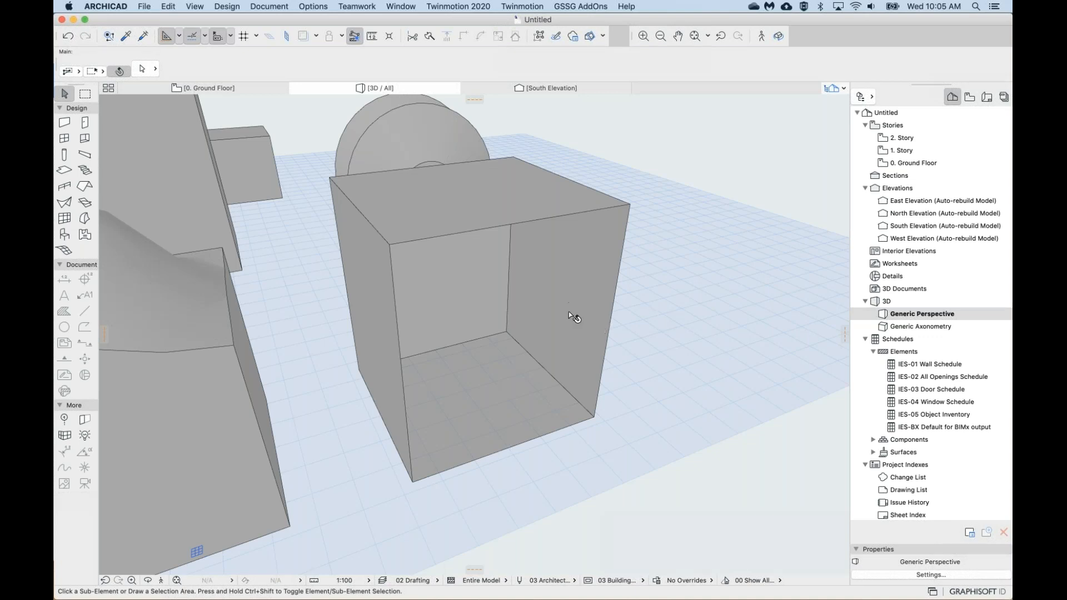
Probe the open box's inner faces in sub-element mode, and set the Arrow tool back to whole-element selection.
{"action": "left_click", "coordinate": [148, 70]}
{"action": "left_click", "coordinate": [174, 76]}
{"action": "left_click", "coordinate": [515, 338]}
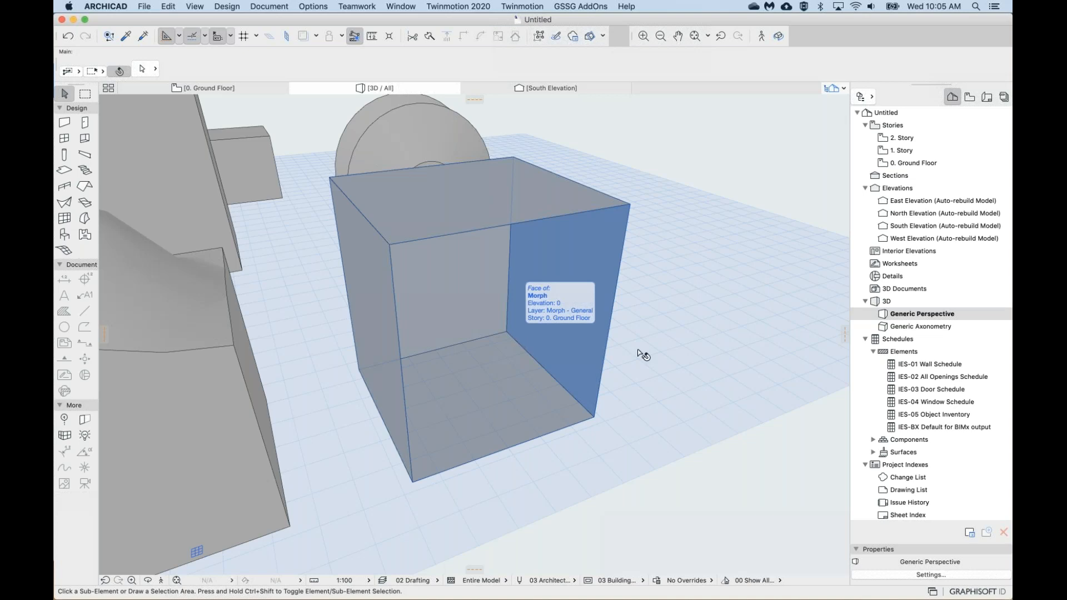
{"action": "left_click", "coordinate": [691, 341]}
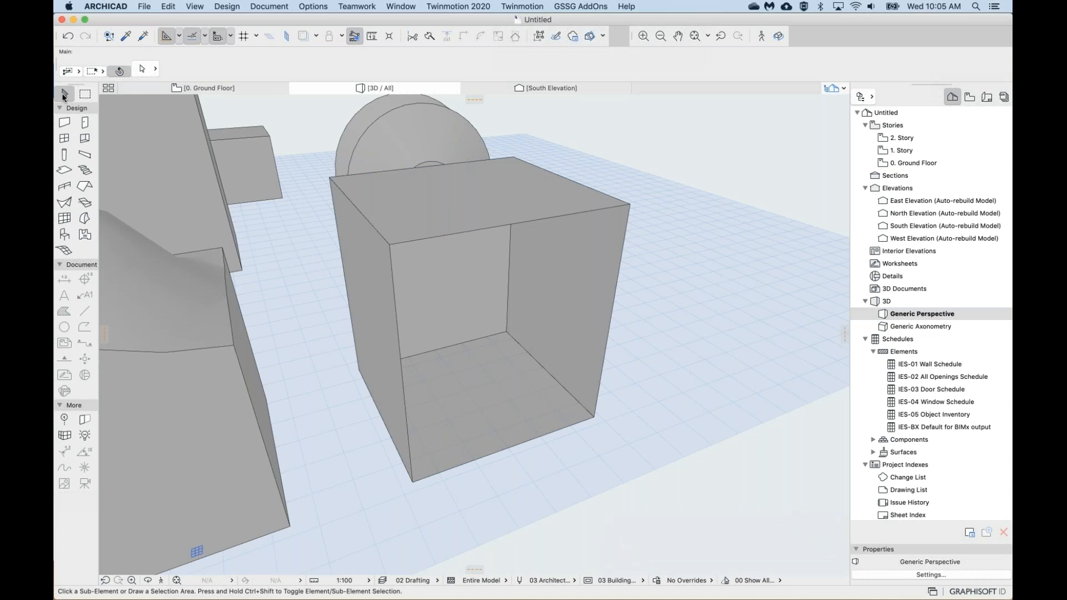
{"action": "left_click", "coordinate": [150, 70]}
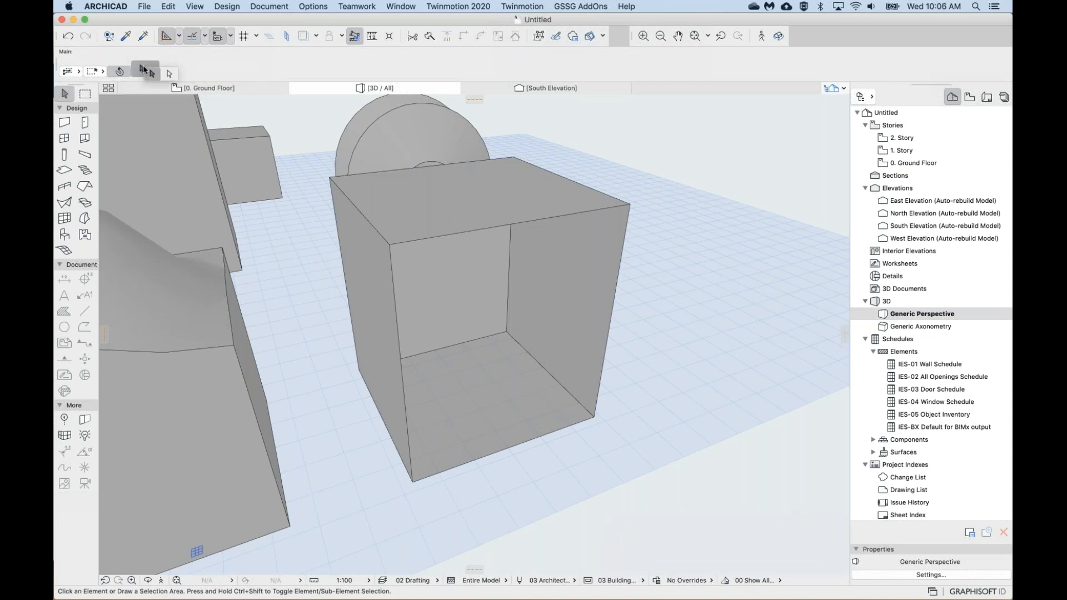
{"action": "left_click", "coordinate": [143, 68]}
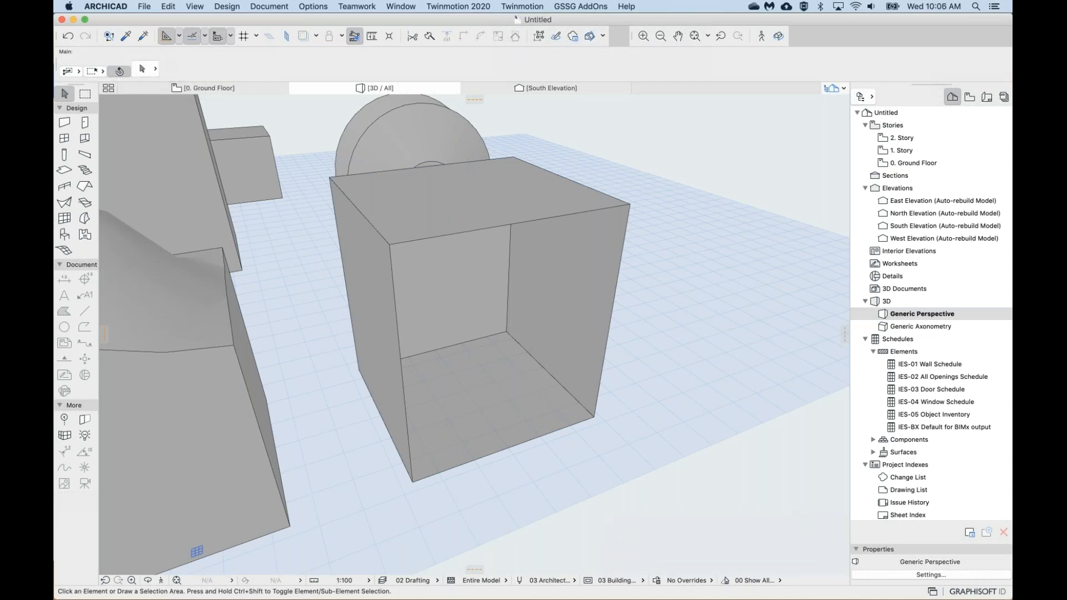
Select the whole open box, examine its solidity status, and deselect it.
{"action": "left_click", "coordinate": [477, 288]}
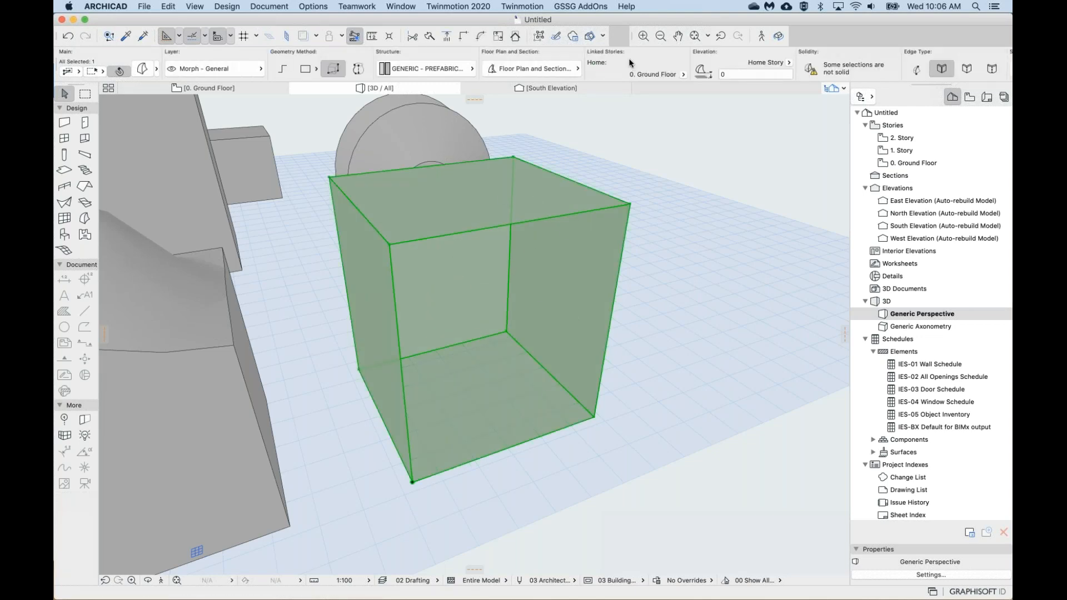
{"action": "scroll", "coordinate": [631, 63], "scroll_direction": "right", "scroll_amount": 5}
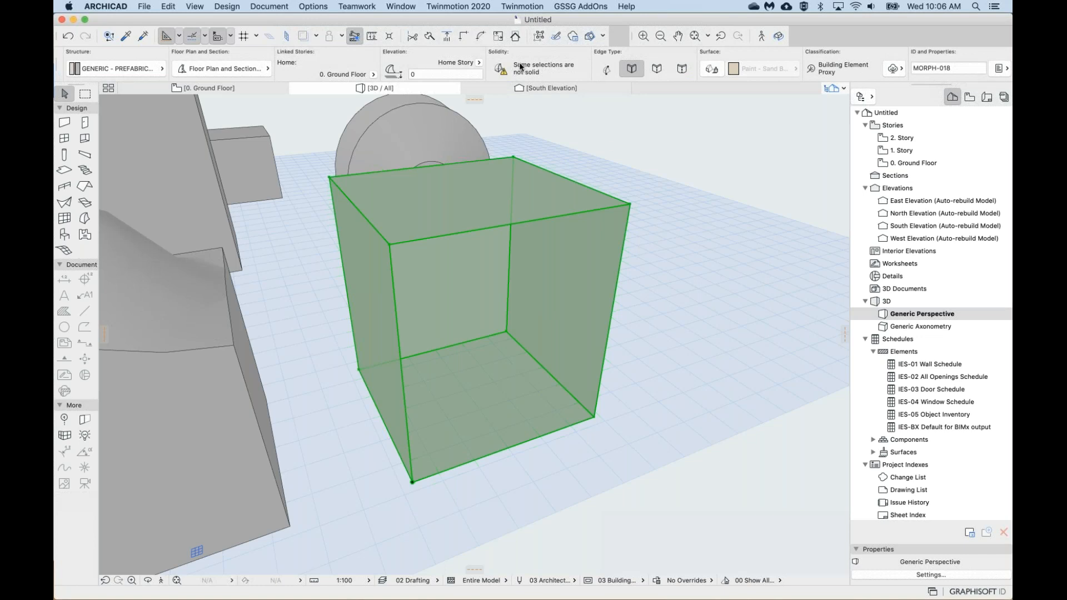
{"action": "left_click", "coordinate": [612, 146]}
{"action": "left_click", "coordinate": [537, 229]}
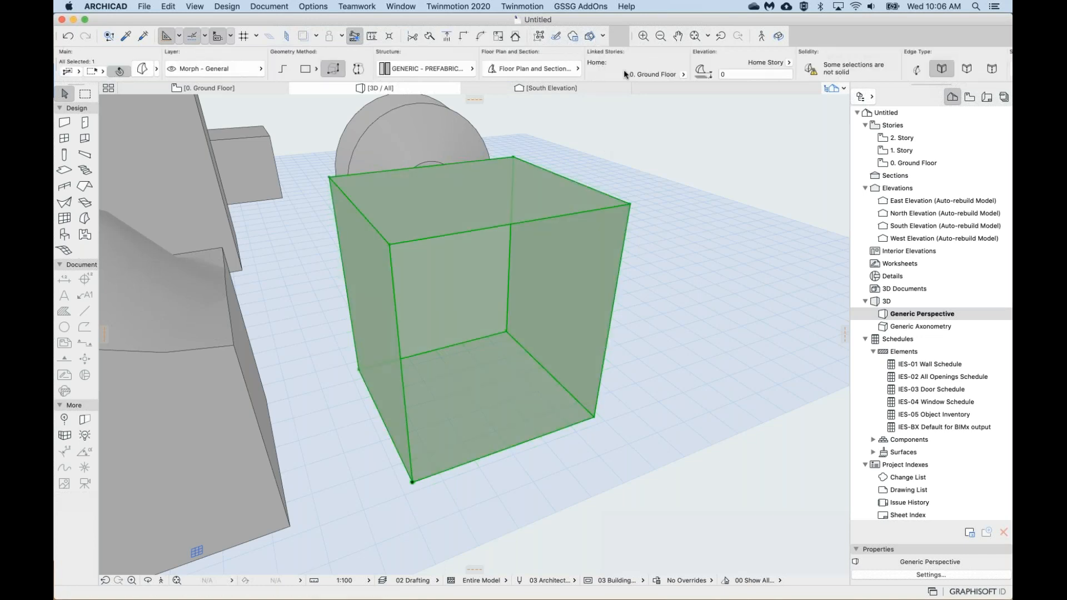
{"action": "scroll", "coordinate": [623, 69], "scroll_direction": "right", "scroll_amount": 5}
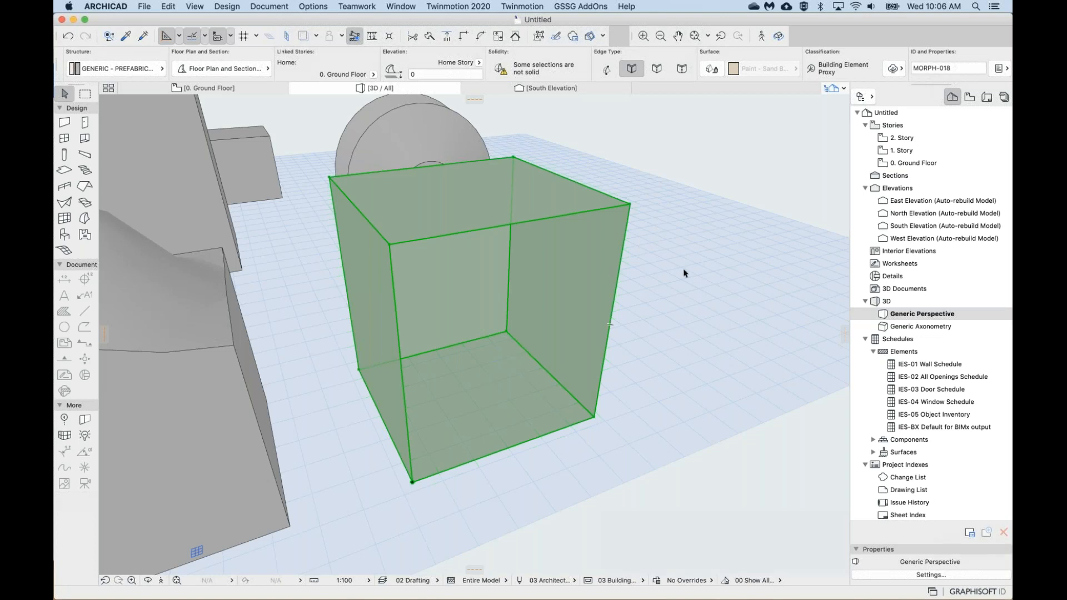
{"action": "left_click", "coordinate": [271, 244]}
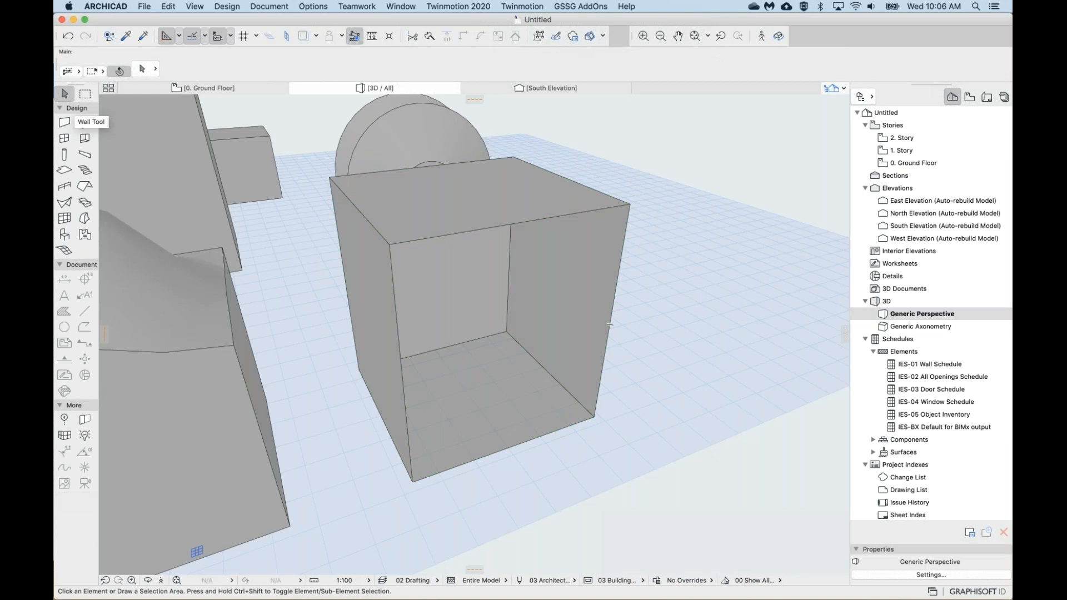
Compare the element and sub-element selection modes on the open box, finishing in whole-element mode with nothing selected.
{"action": "left_click", "coordinate": [149, 68]}
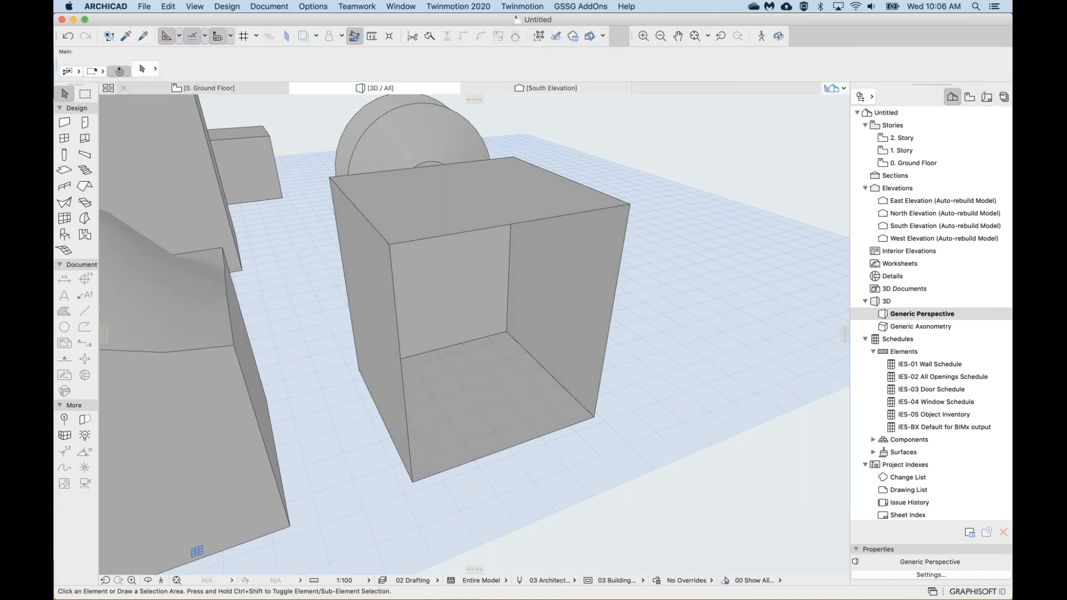
{"action": "left_click", "coordinate": [143, 69]}
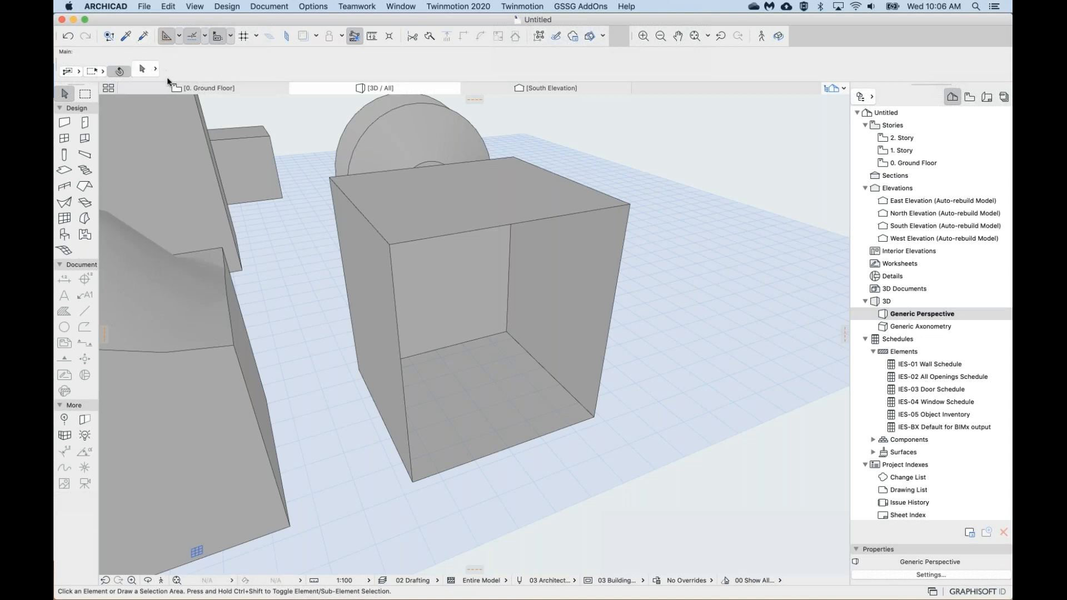
{"action": "left_click", "coordinate": [147, 70]}
{"action": "left_click", "coordinate": [164, 74]}
{"action": "left_click", "coordinate": [144, 69]}
{"action": "left_click", "coordinate": [504, 383]}
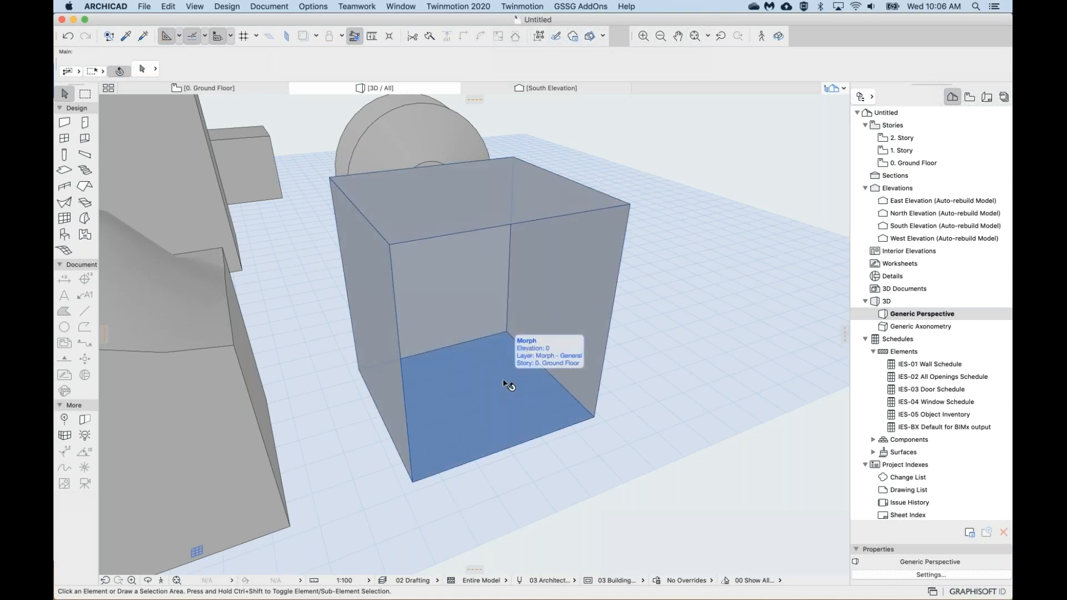
{"action": "left_click", "coordinate": [141, 69]}
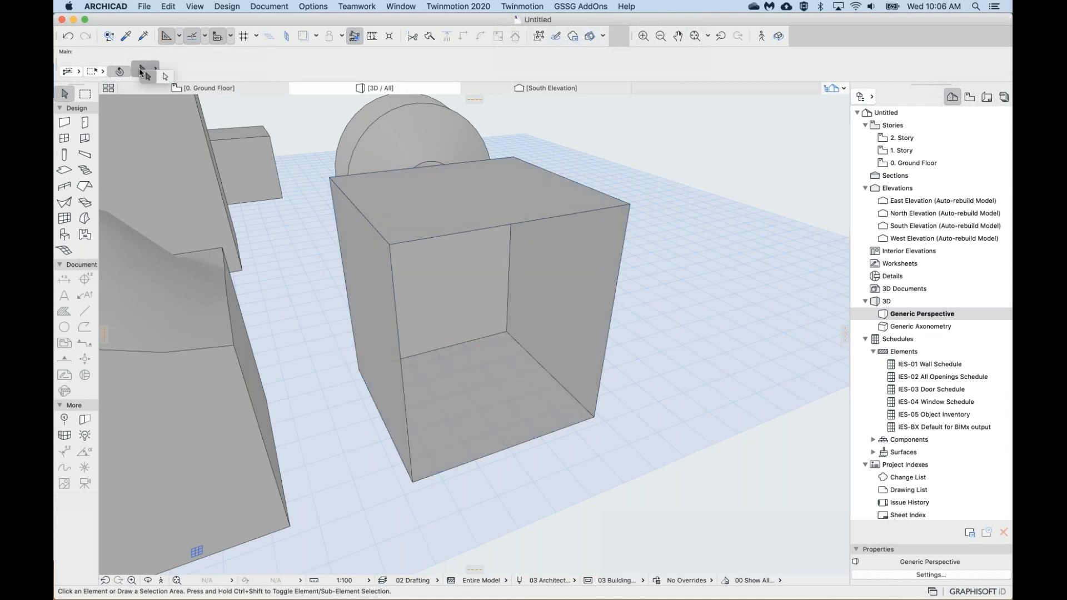
{"action": "left_click", "coordinate": [555, 402]}
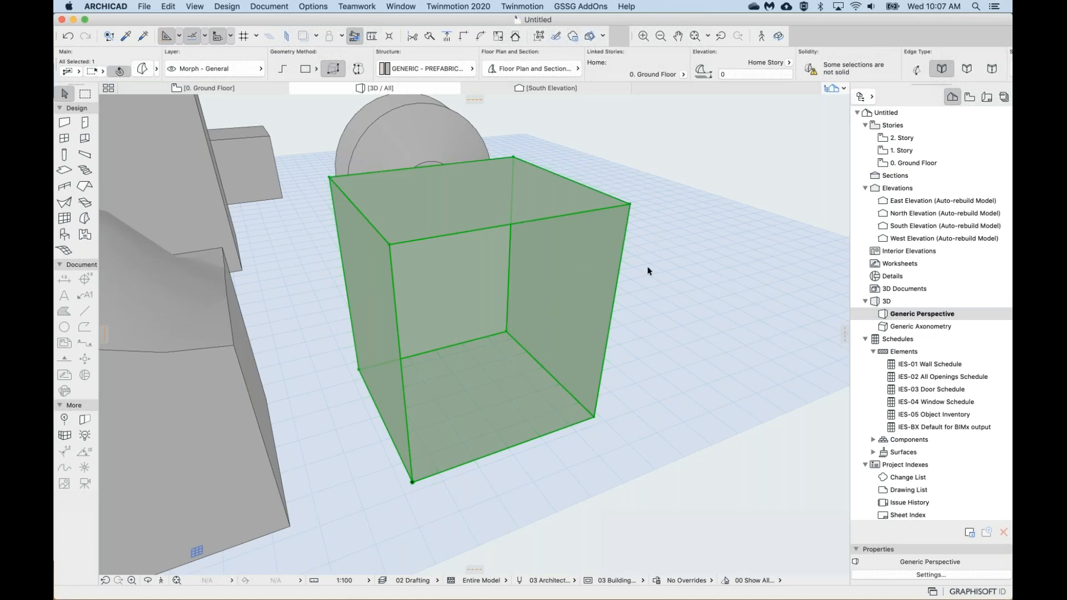
{"action": "left_click", "coordinate": [642, 283]}
{"action": "left_click", "coordinate": [543, 302]}
{"action": "left_click", "coordinate": [274, 285]}
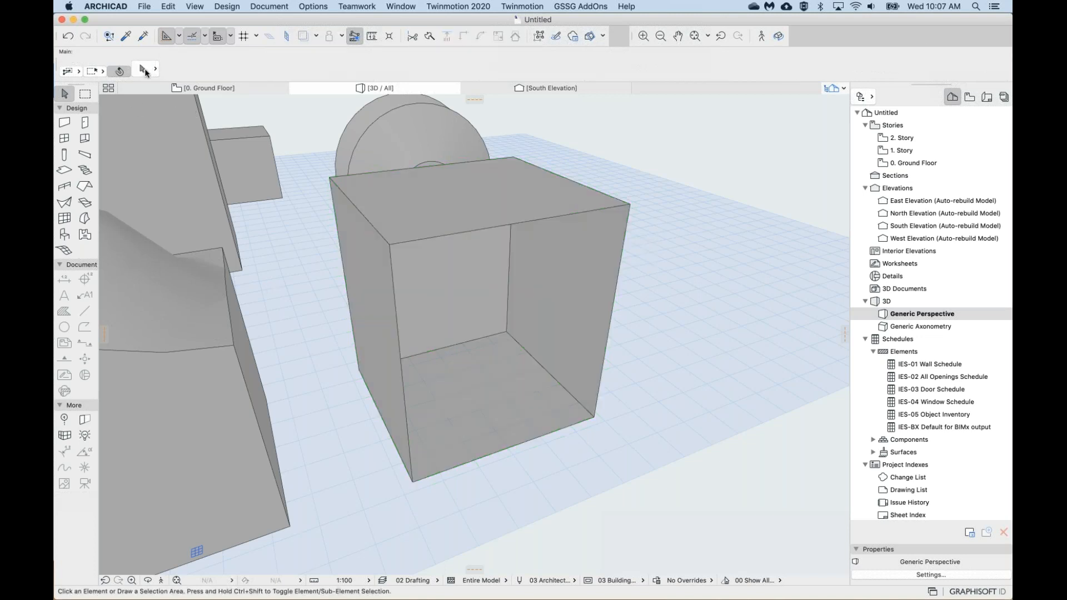
Select the open box, run Check Solidity on it, and solidify the morph to close the missing face.
{"action": "left_click", "coordinate": [488, 296]}
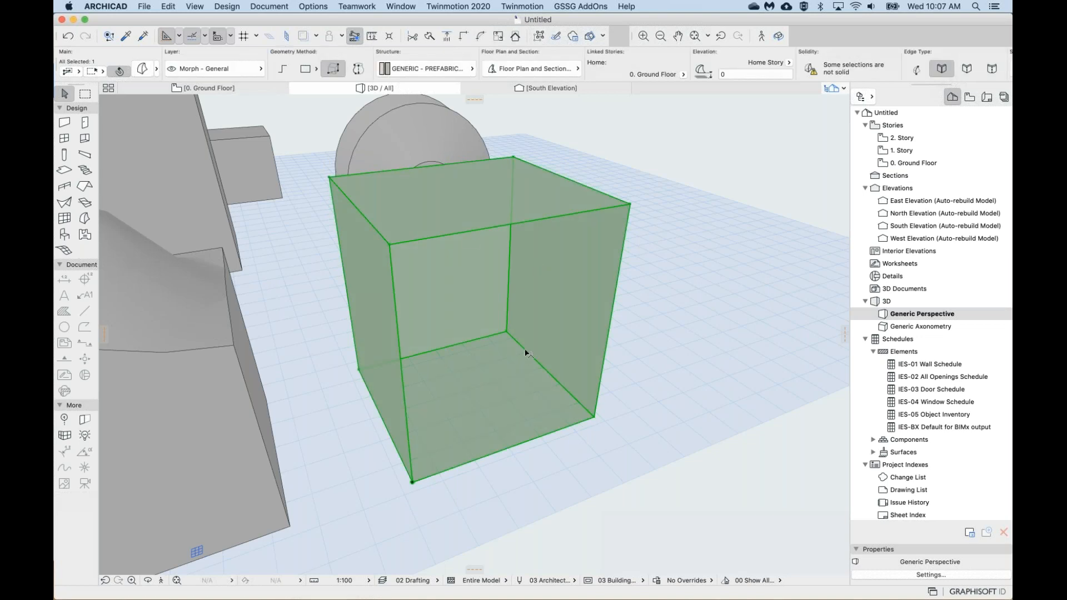
{"action": "left_click", "coordinate": [227, 6]}
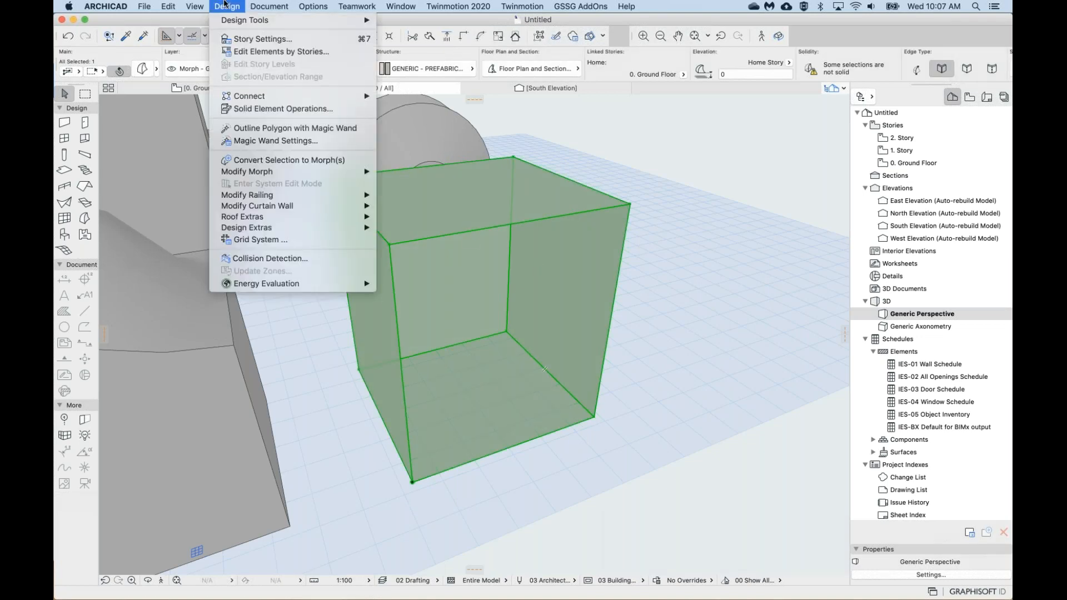
{"action": "mouse_move", "coordinate": [267, 176]}
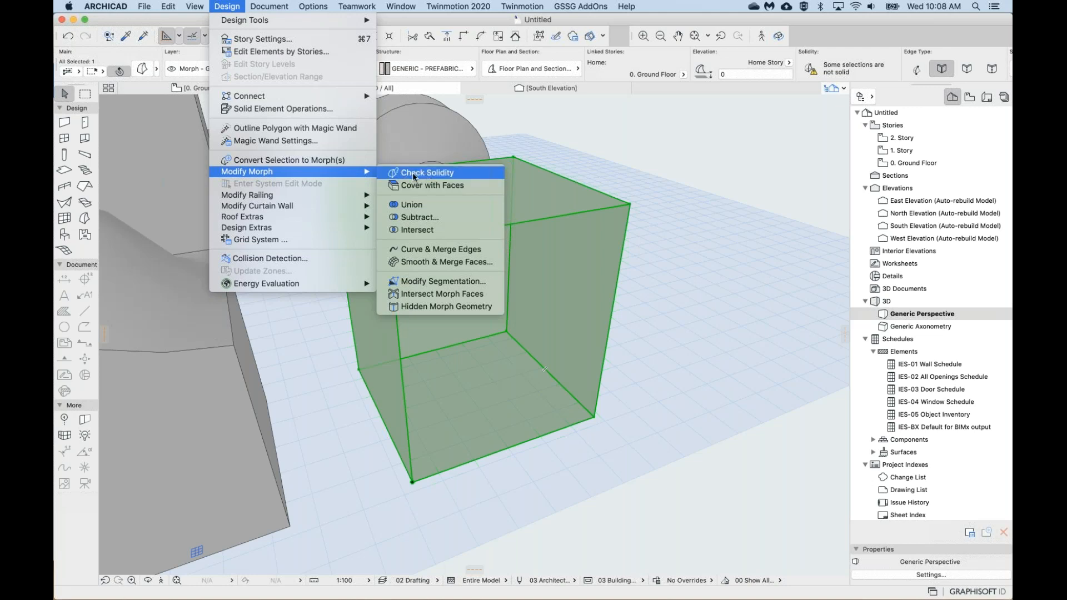
{"action": "left_click", "coordinate": [445, 175]}
{"action": "left_click_drag", "start_coordinate": [645, 224], "coordinate": [615, 219]}
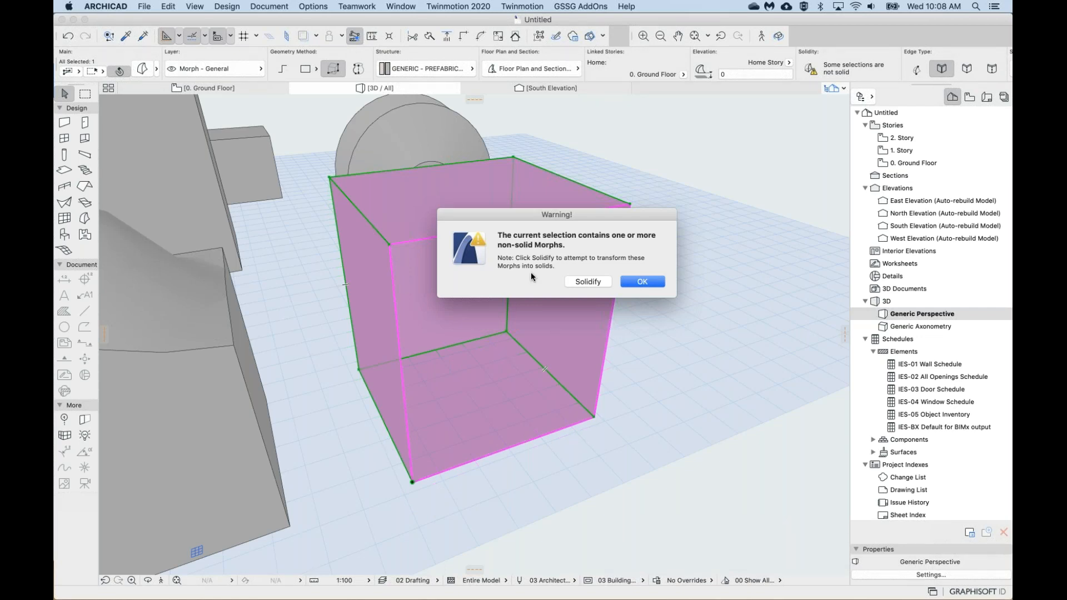
{"action": "left_click", "coordinate": [589, 282]}
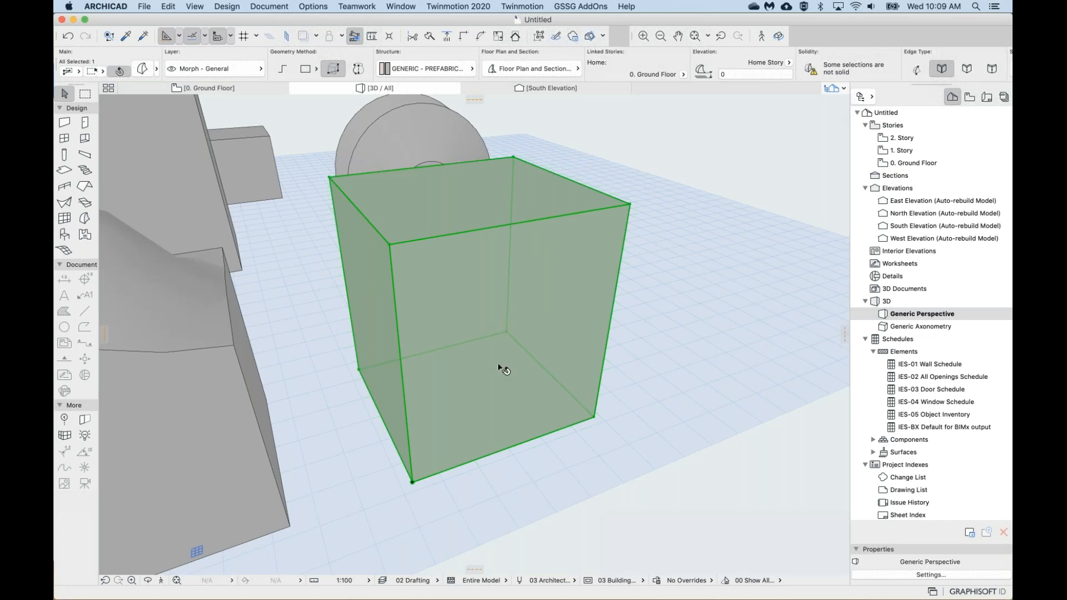
Reselect the closed third box to examine its solidity status, and deselect it.
{"action": "left_click", "coordinate": [633, 180]}
{"action": "left_click", "coordinate": [549, 248]}
{"action": "scroll", "coordinate": [634, 60], "scroll_direction": "right", "scroll_amount": 5}
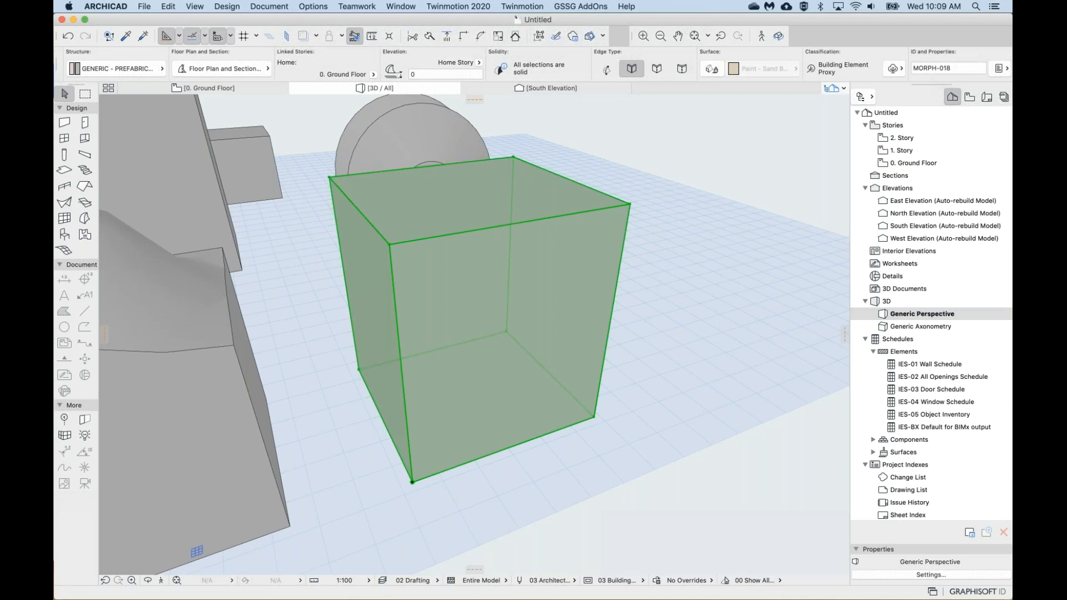
{"action": "key", "text": "Escape"}
{"action": "scroll", "coordinate": [657, 250], "scroll_direction": "down", "scroll_amount": 4}
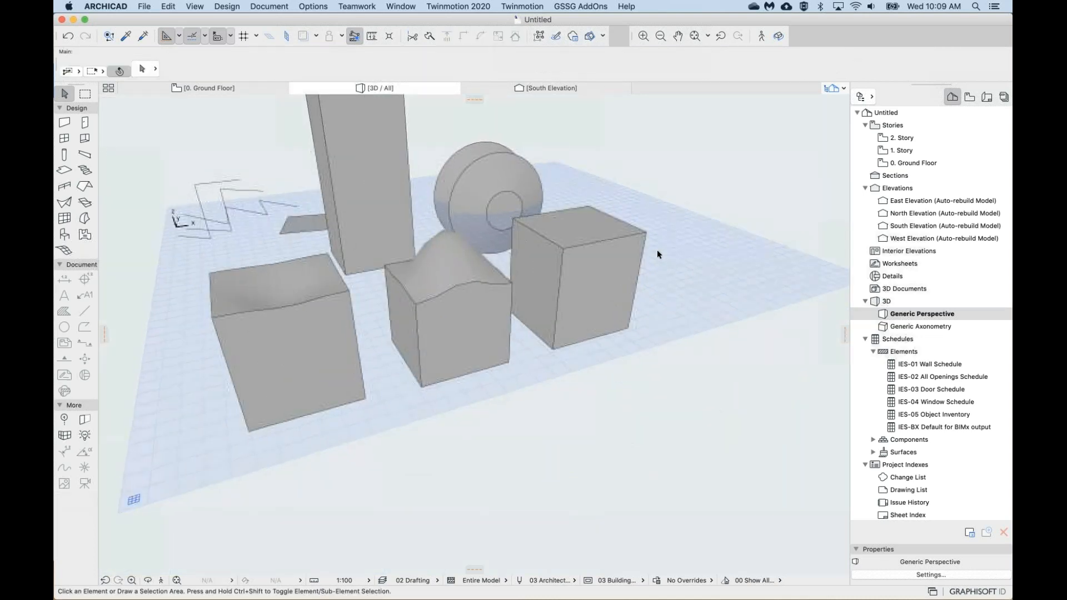
Create a box morph on the ground plane in the empty area beside the third box.
{"action": "middle_click_drag", "start_coordinate": [656, 250], "coordinate": [562, 328], "text": "shift"}
{"action": "middle_click_drag", "start_coordinate": [428, 346], "coordinate": [354, 362]}
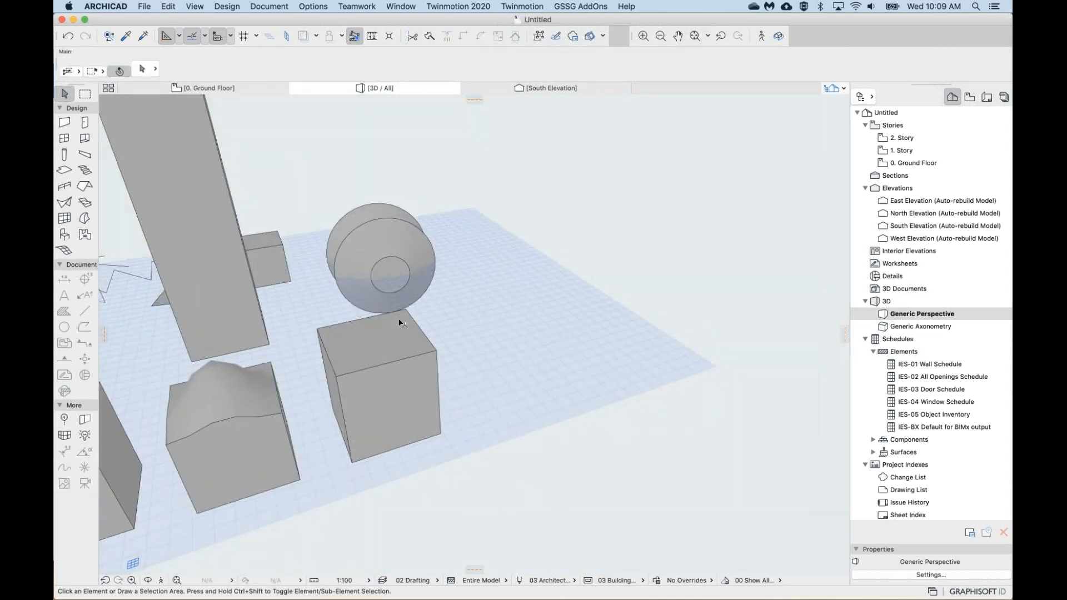
{"action": "left_click", "coordinate": [81, 217]}
{"action": "left_click", "coordinate": [473, 373]}
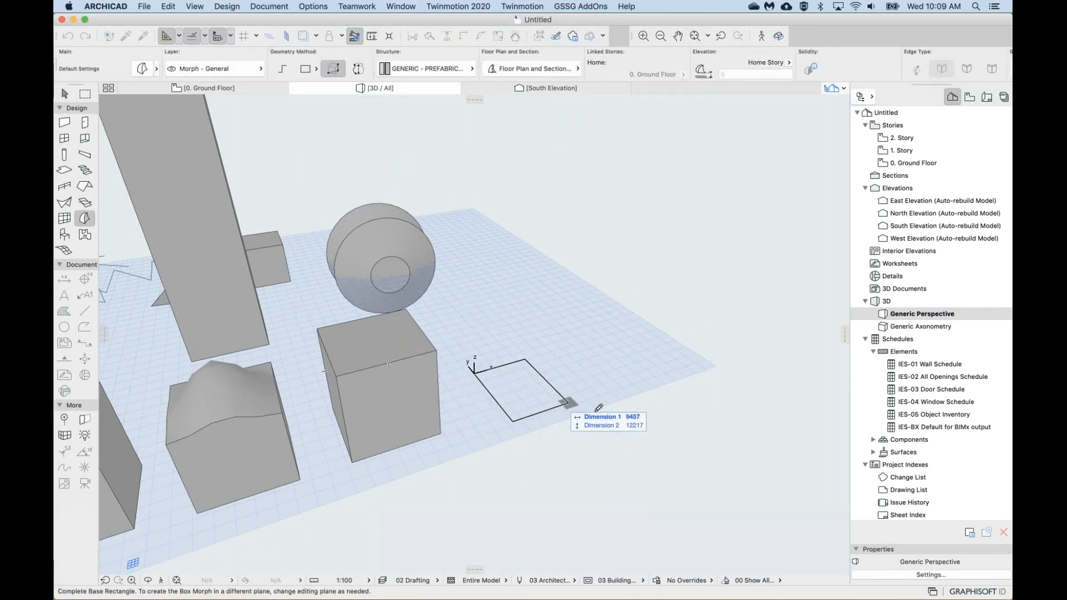
{"action": "left_click", "coordinate": [665, 413]}
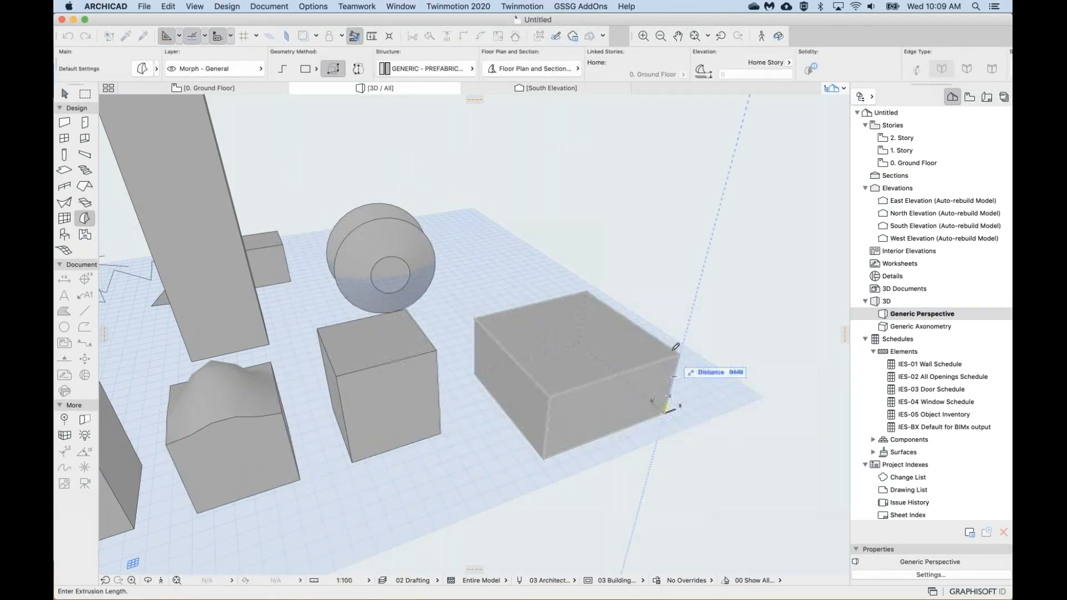
{"action": "left_click", "coordinate": [673, 336]}
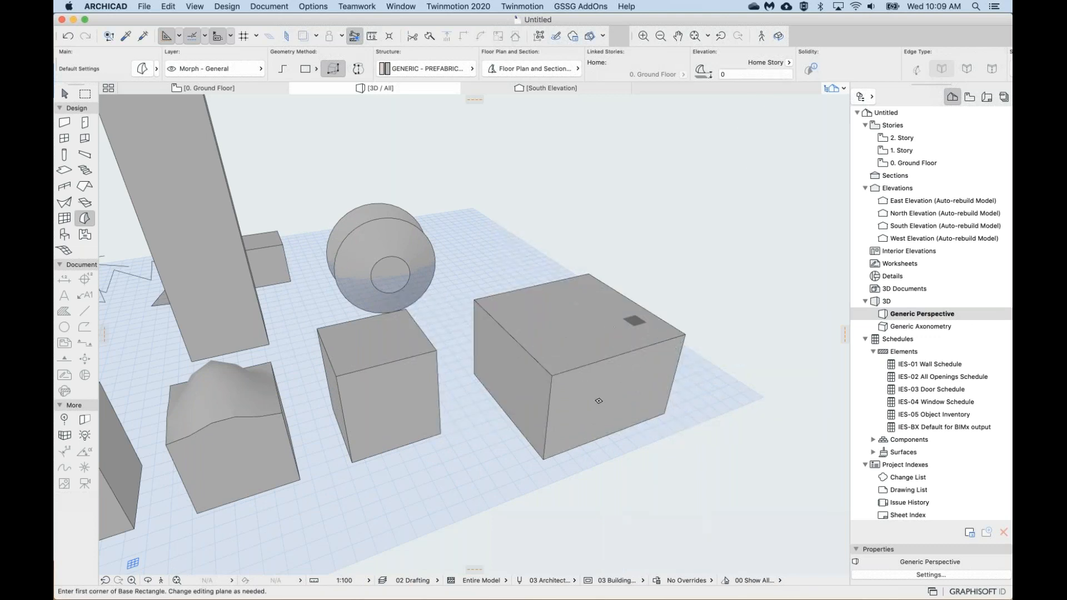
Try offsetting a copy of all top-face edges inward on the new box, and undo the offset.
{"action": "scroll", "coordinate": [616, 407], "scroll_direction": "up", "scroll_amount": 3}
{"action": "middle_click_drag", "start_coordinate": [614, 407], "coordinate": [559, 461], "text": "shift"}
{"action": "middle_click_drag", "start_coordinate": [610, 413], "coordinate": [595, 434]}
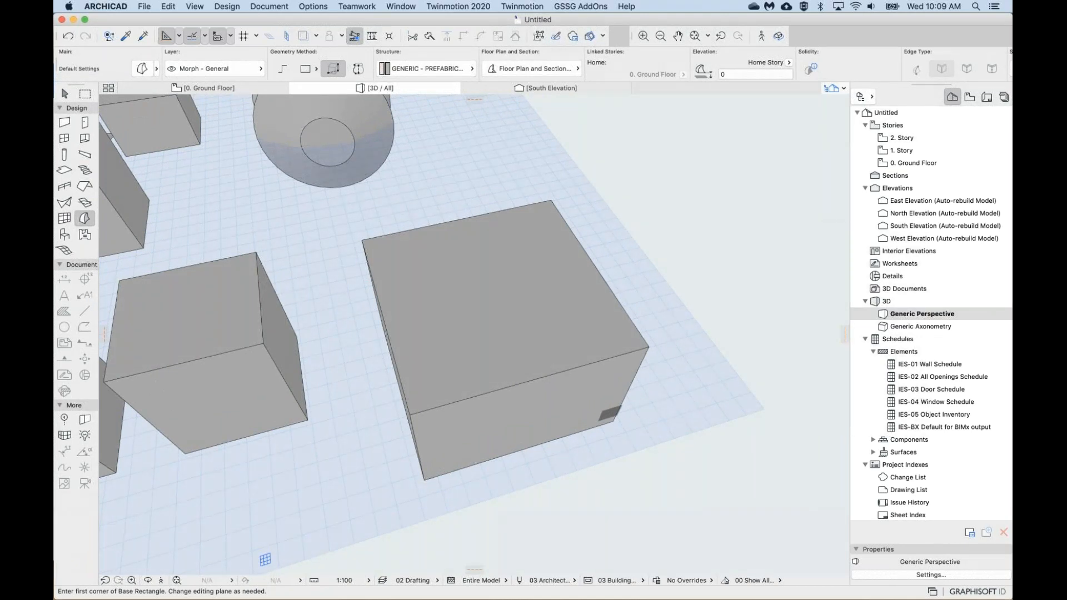
{"action": "middle_click_drag", "start_coordinate": [609, 413], "coordinate": [524, 438], "text": "shift"}
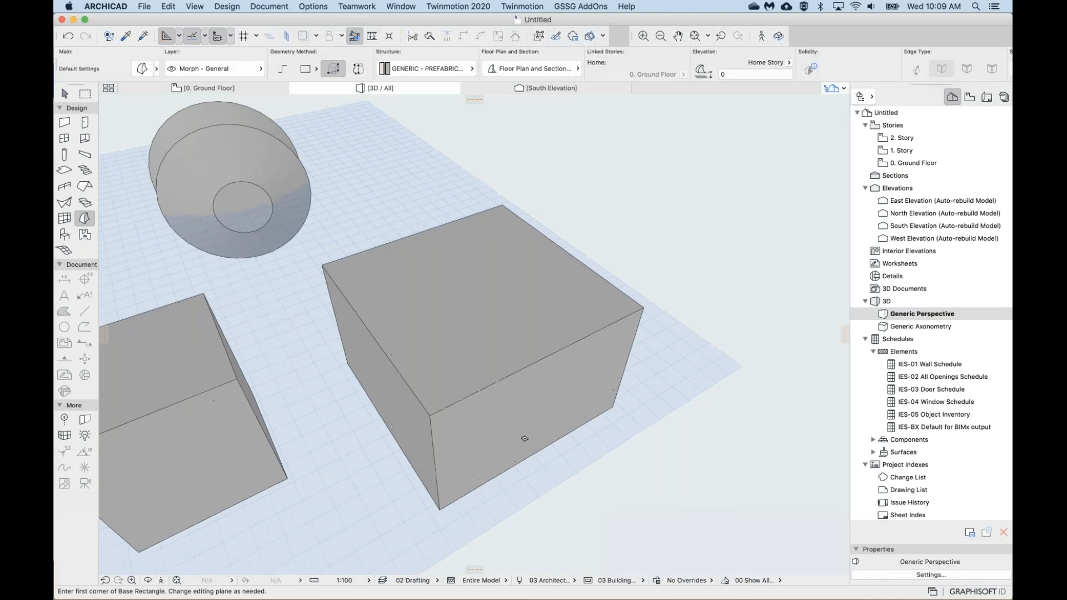
{"action": "scroll", "coordinate": [524, 438], "scroll_direction": "up", "scroll_amount": 2}
{"action": "scroll", "coordinate": [524, 439], "scroll_direction": "down", "scroll_amount": 1}
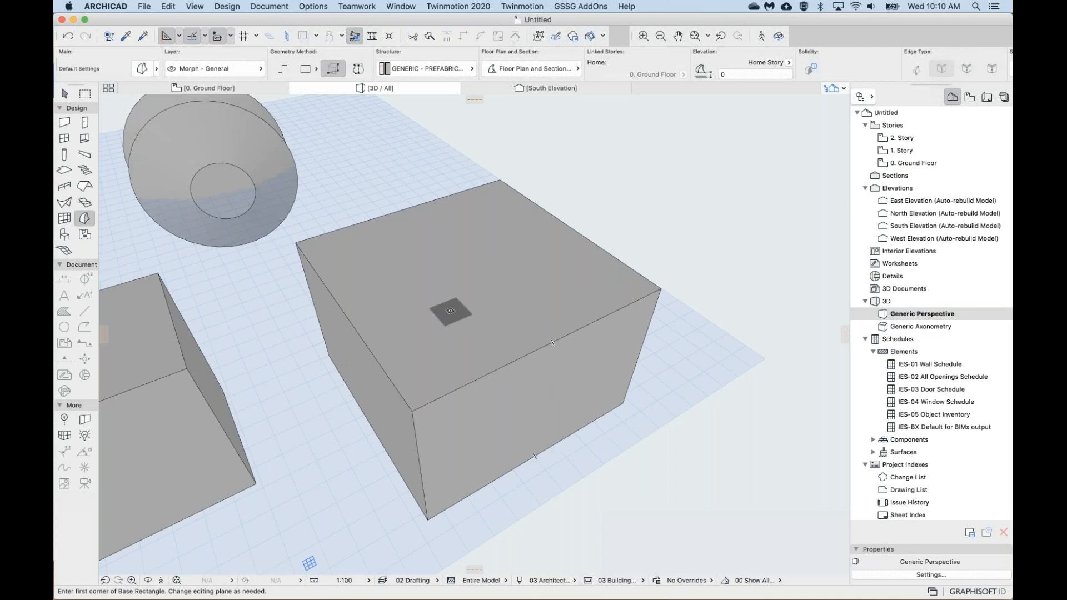
{"action": "middle_click_drag", "start_coordinate": [445, 303], "coordinate": [454, 304]}
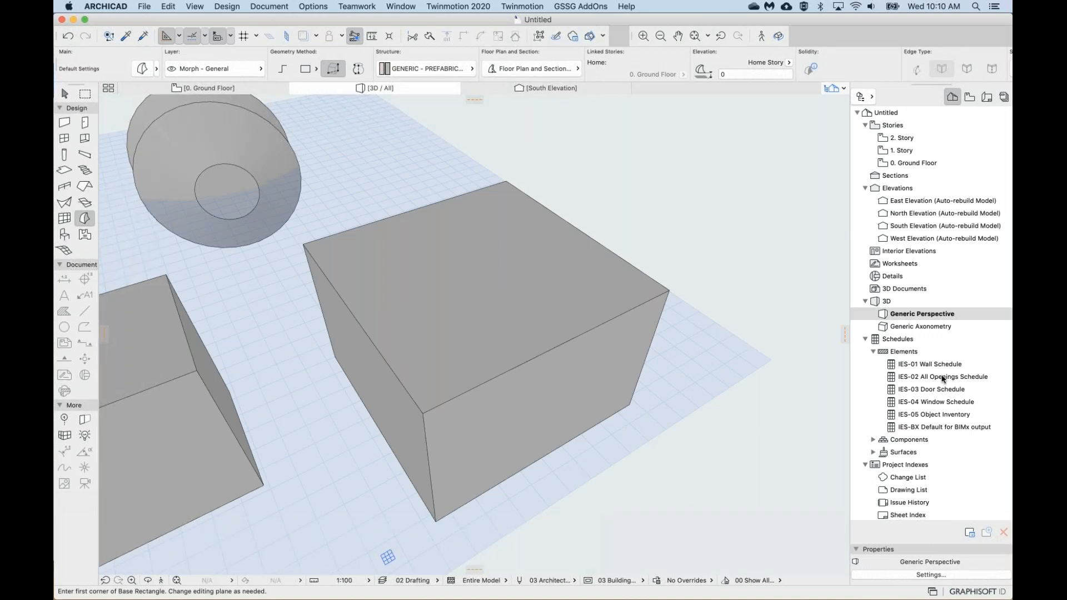
{"action": "left_click", "coordinate": [479, 298], "text": "shift"}
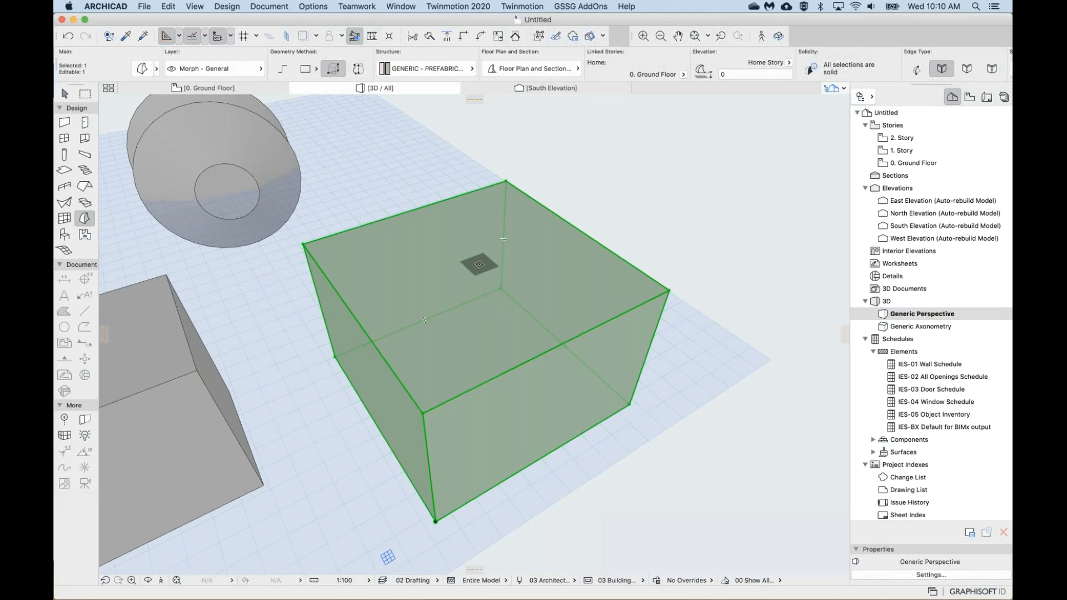
{"action": "left_click", "coordinate": [479, 264]}
{"action": "left_click", "coordinate": [479, 264]}
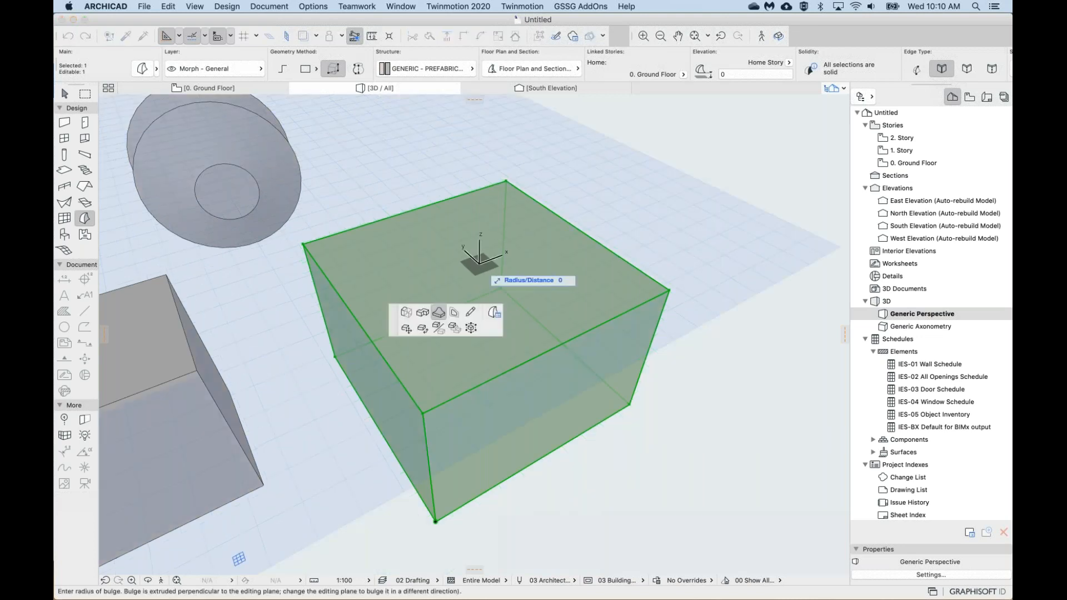
{"action": "left_click", "coordinate": [453, 315]}
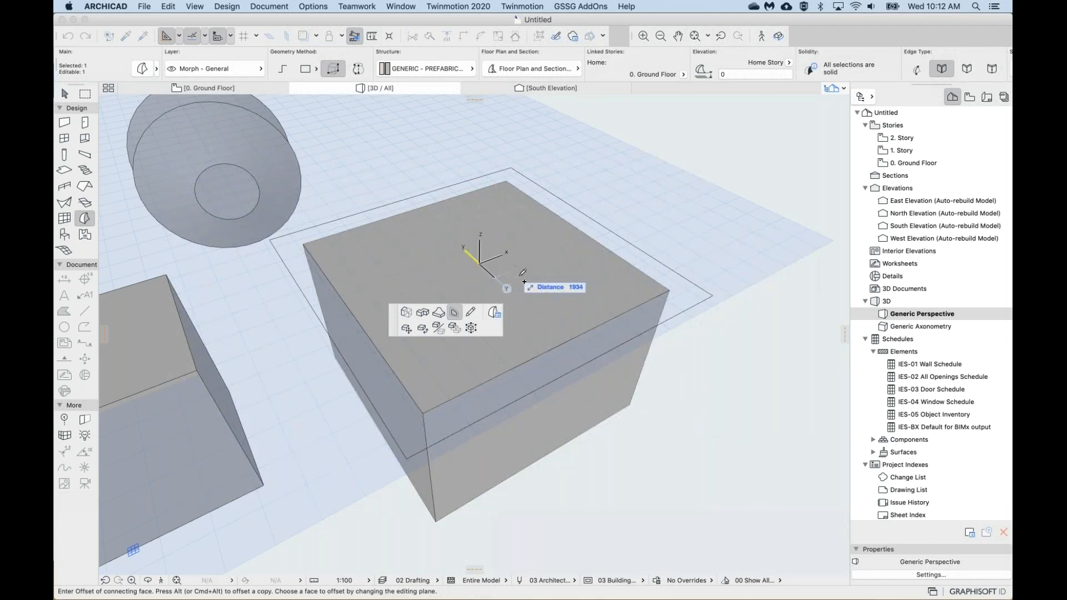
{"action": "left_click", "coordinate": [483, 236]}
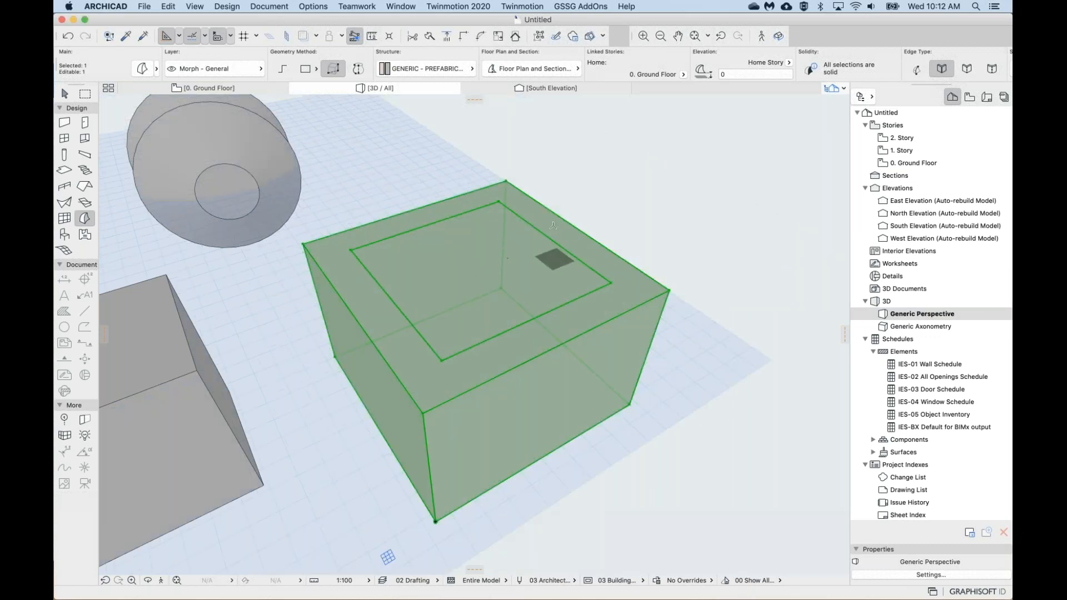
{"action": "key", "text": "Escape"}
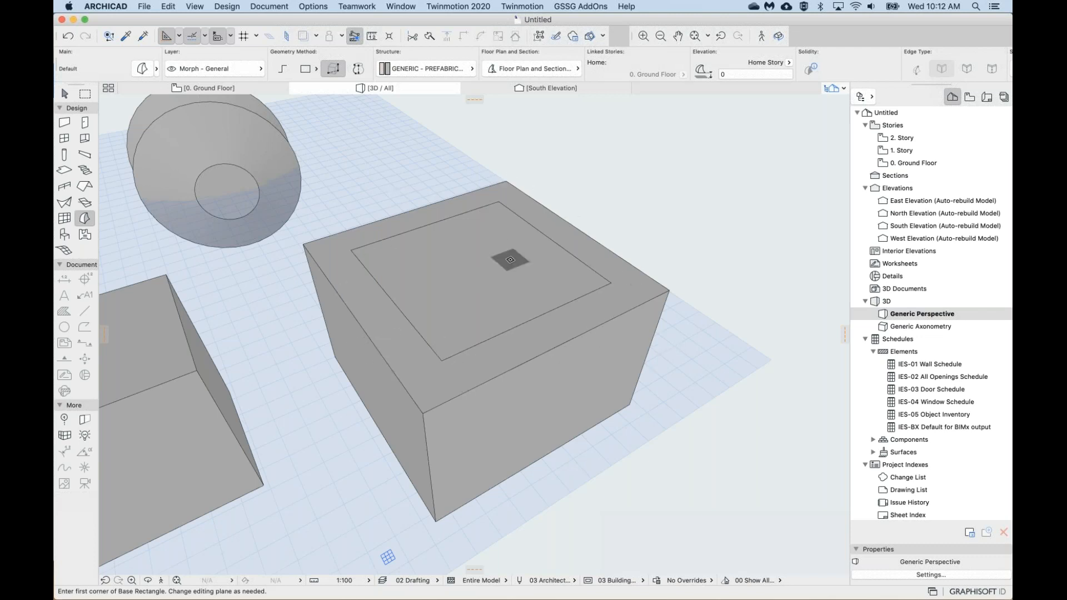
{"action": "key", "text": "super+z"}
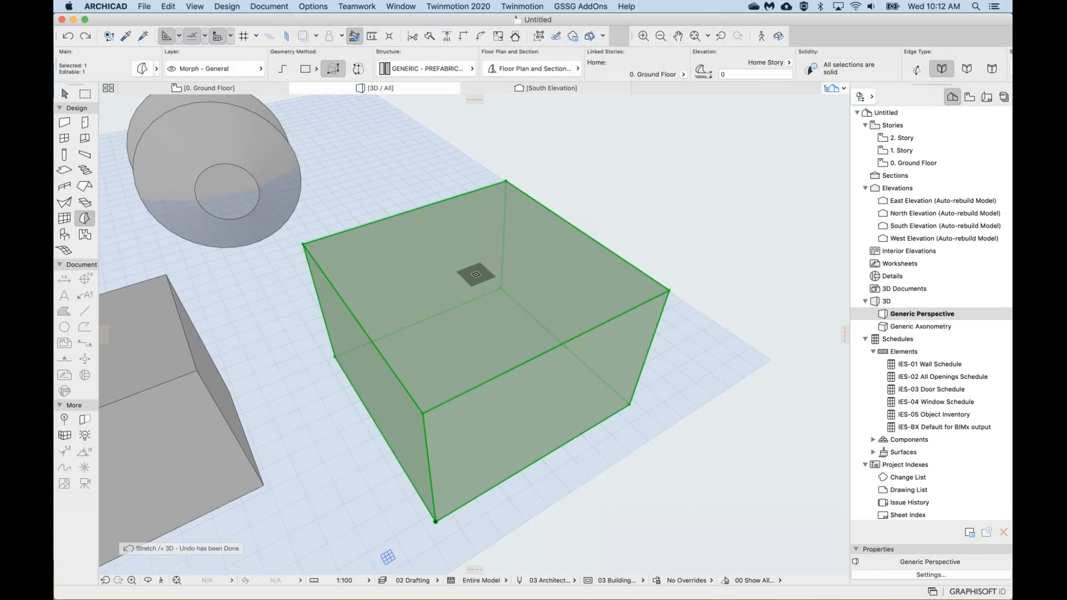
Offset a copy of all top-face edges inward on the new box to outline an inner face, and deselect the box.
{"action": "left_click", "coordinate": [475, 274]}
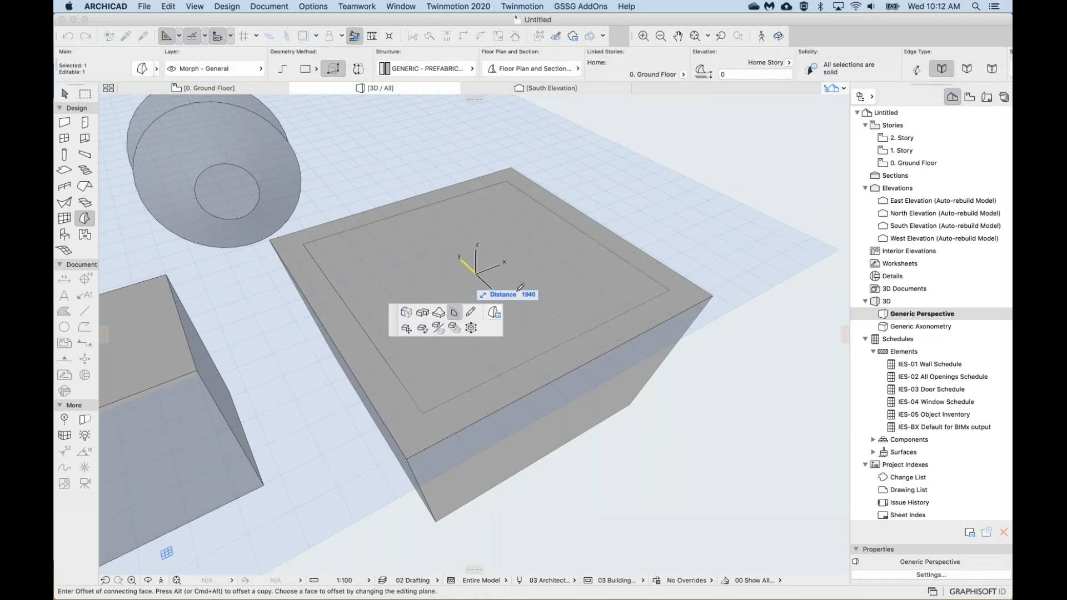
{"action": "left_click", "coordinate": [453, 309]}
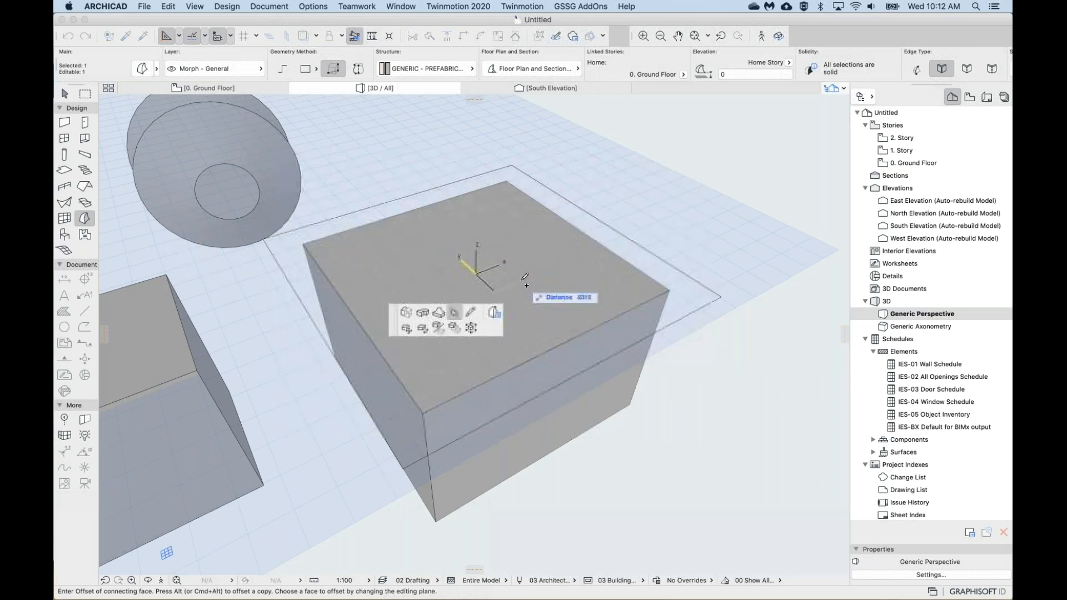
{"action": "left_click", "coordinate": [472, 256]}
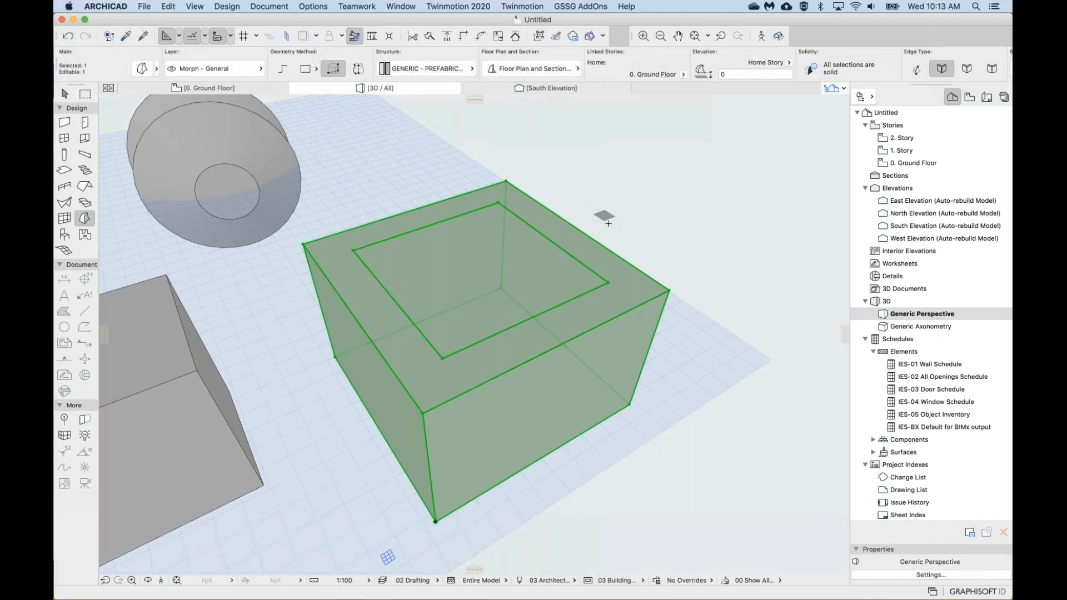
{"action": "middle_click_drag", "start_coordinate": [607, 222], "coordinate": [617, 221]}
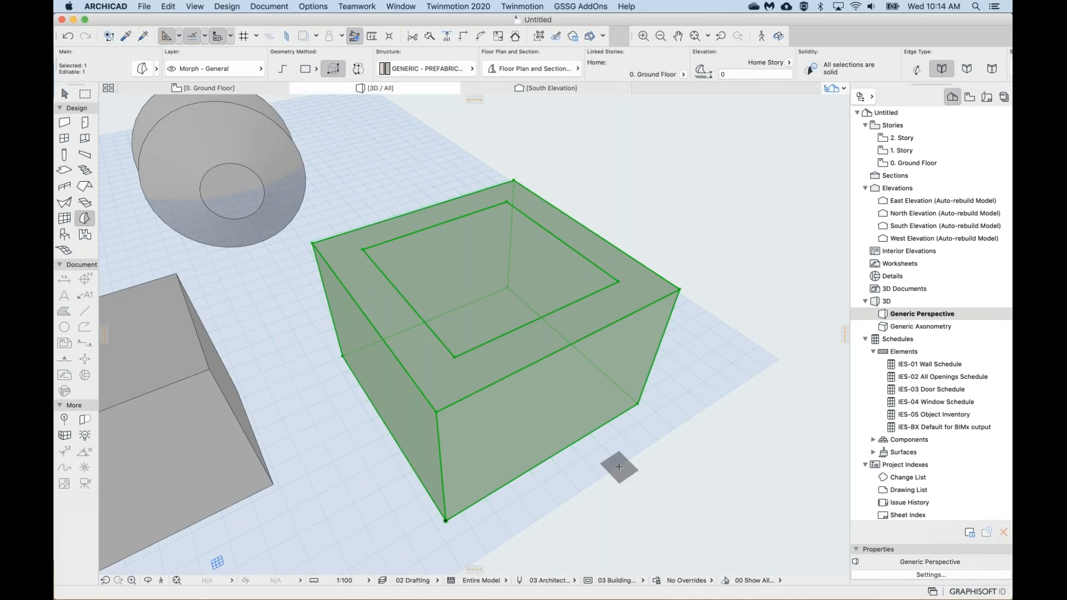
{"action": "key", "text": "Escape"}
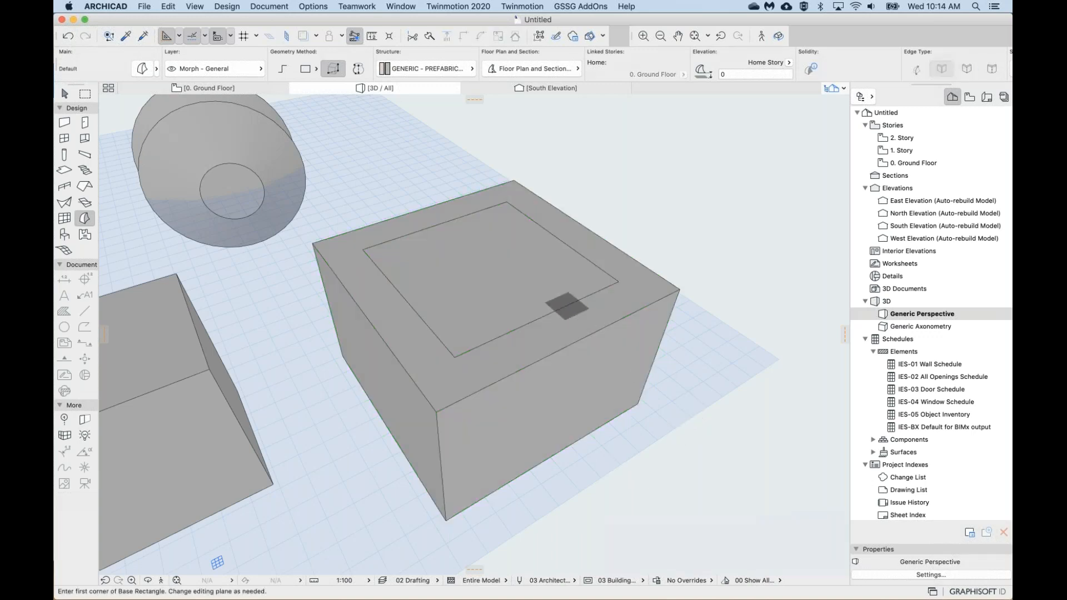
Select the whole box and push its inner top face down about 2490 to cut a recess, leaving the box deselected.
{"action": "mouse_move", "coordinate": [567, 306]}
{"action": "middle_mouse_down", "text": "shift"}
{"action": "mouse_move", "coordinate": [581, 321]}
{"action": "mouse_move", "coordinate": [598, 314]}
{"action": "mouse_move", "coordinate": [552, 319]}
{"action": "middle_mouse_up", "text": "shift"}
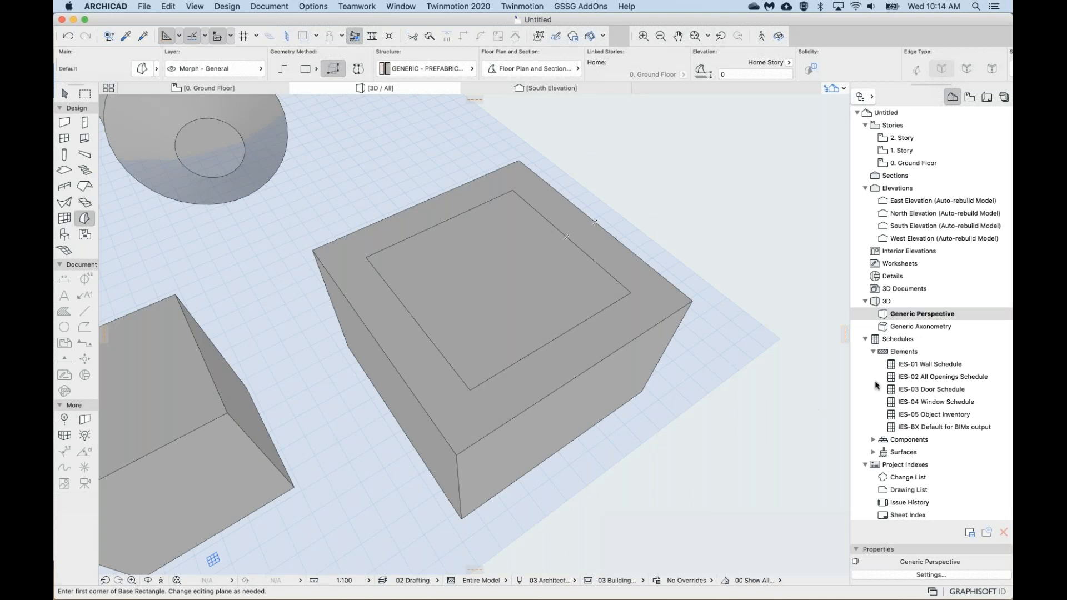
{"action": "middle_click_drag", "start_coordinate": [579, 287], "coordinate": [591, 294]}
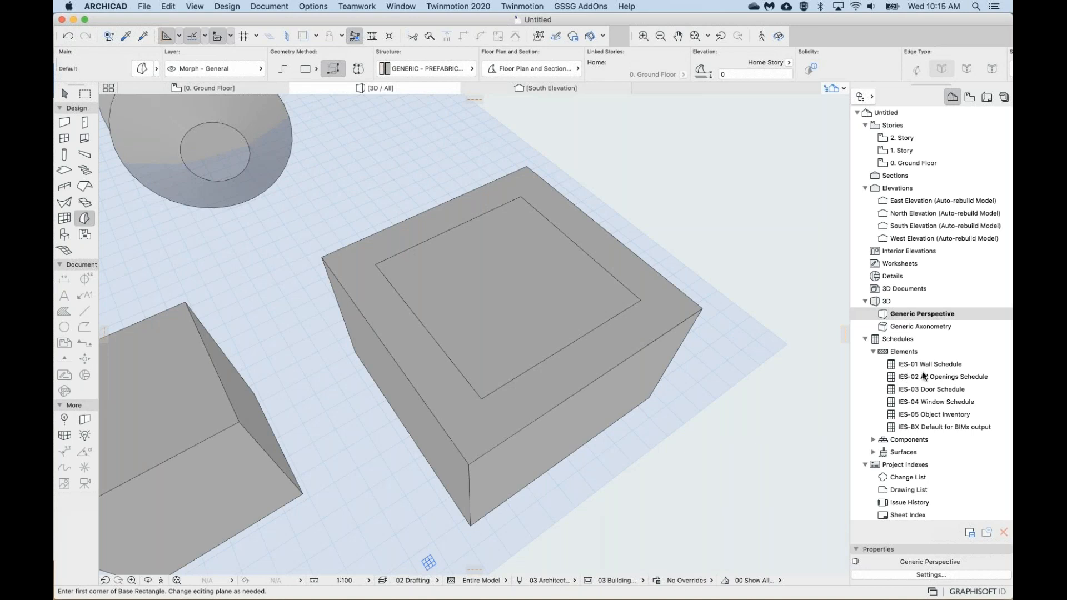
{"action": "left_click", "coordinate": [506, 281]}
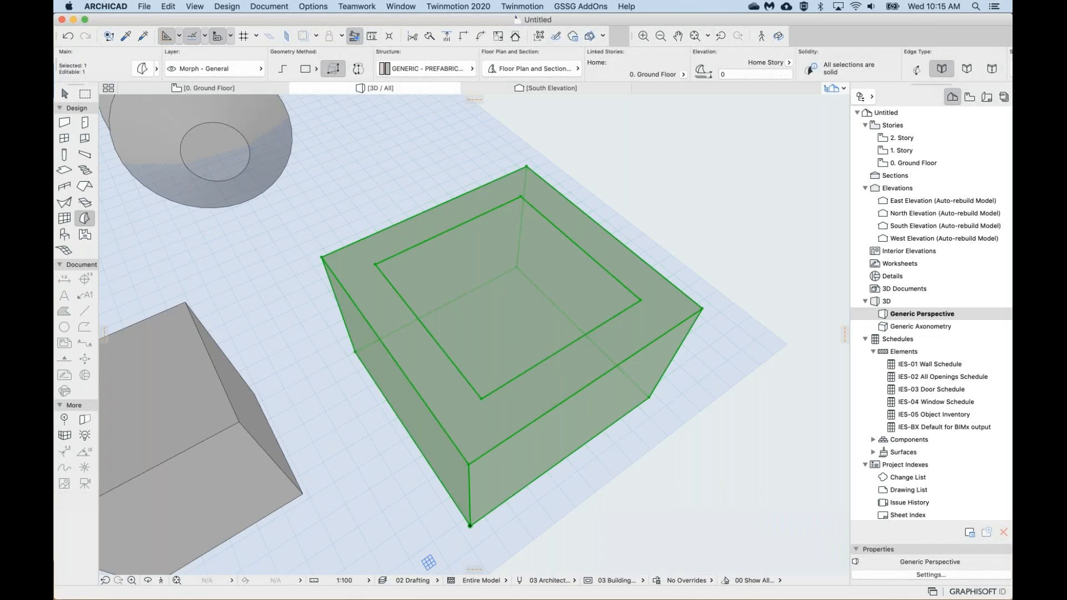
{"action": "key", "text": "shift+super"}
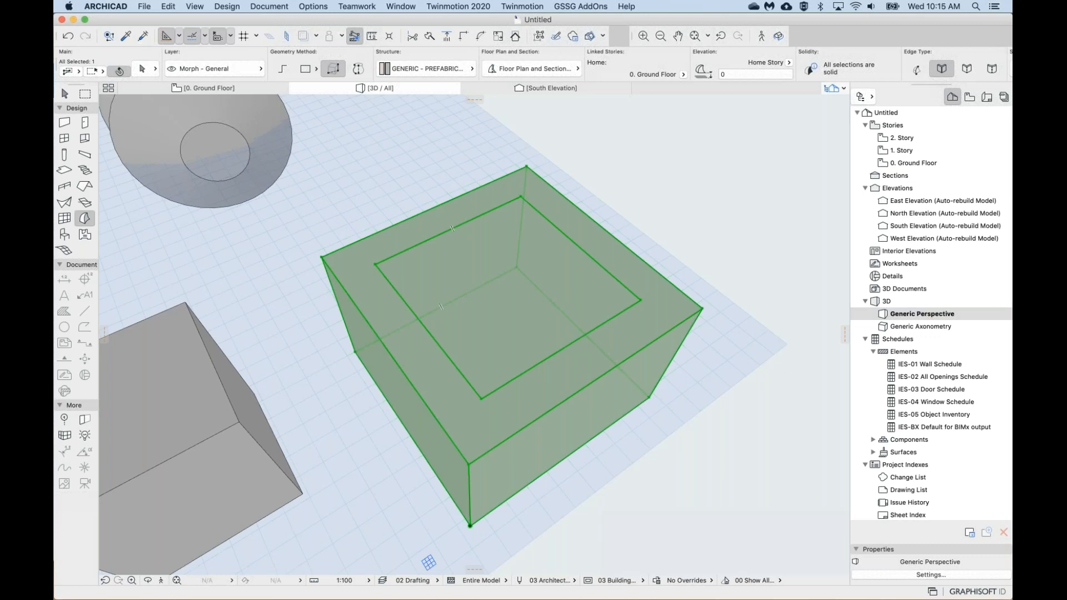
{"action": "key", "text": "Escape"}
{"action": "left_click", "coordinate": [495, 338], "text": "shift"}
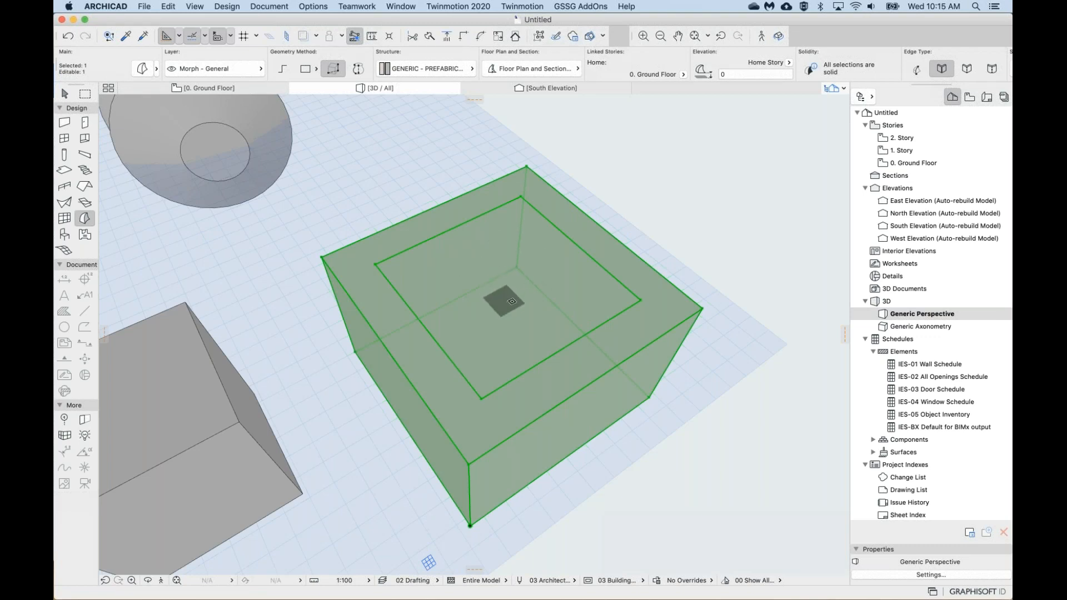
{"action": "left_click", "coordinate": [507, 298]}
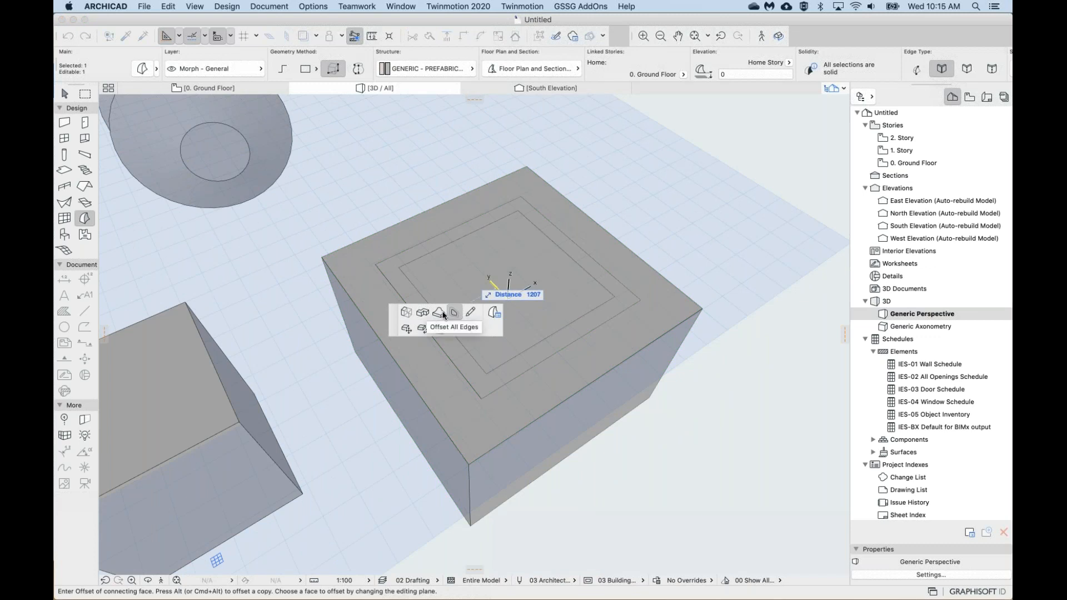
{"action": "left_click", "coordinate": [408, 311]}
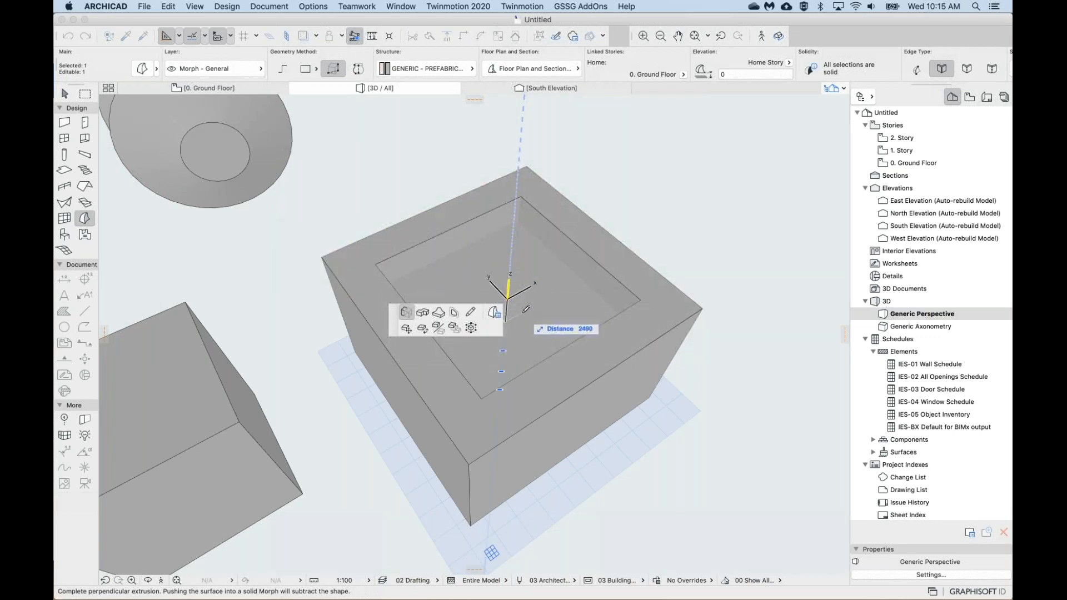
{"action": "left_click", "coordinate": [526, 309]}
{"action": "key", "text": "Escape"}
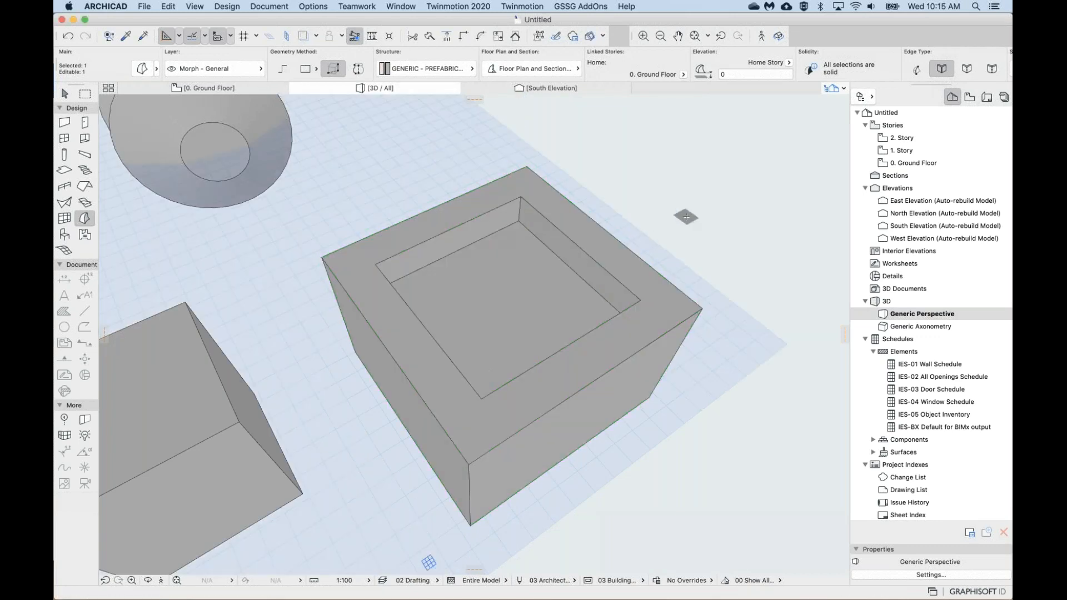
Create another box morph beside the recessed box, with a base of about 20,800 by 14,700.
{"action": "scroll", "coordinate": [484, 367], "scroll_direction": "up", "scroll_amount": 3}
{"action": "middle_click_drag", "start_coordinate": [484, 367], "coordinate": [450, 316], "text": "shift"}
{"action": "middle_click_drag", "start_coordinate": [500, 272], "coordinate": [477, 312], "text": "shift"}
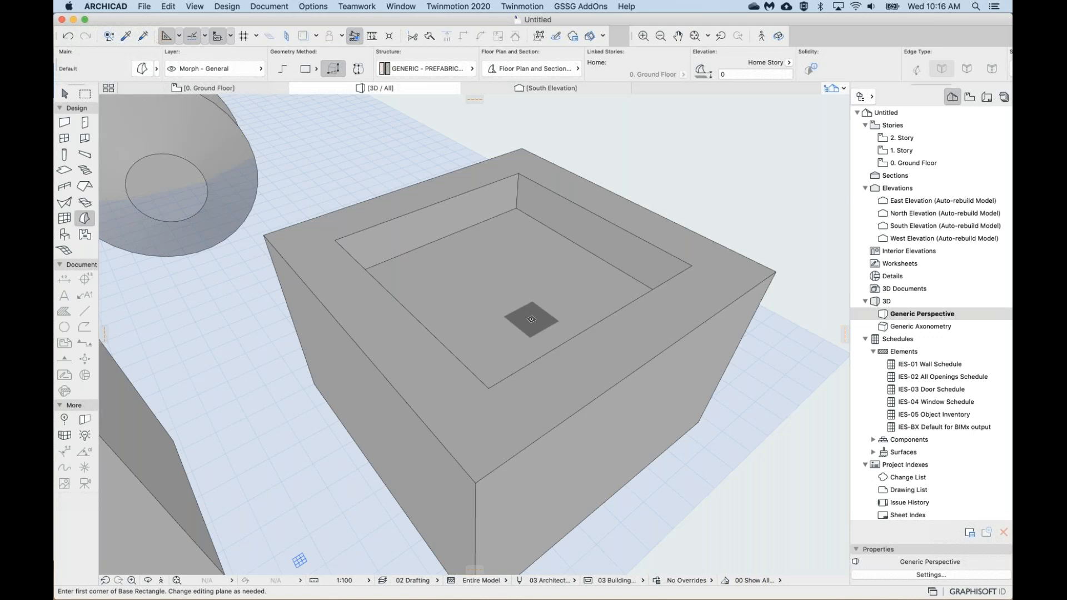
{"action": "scroll", "coordinate": [531, 319], "scroll_direction": "down", "scroll_amount": 2}
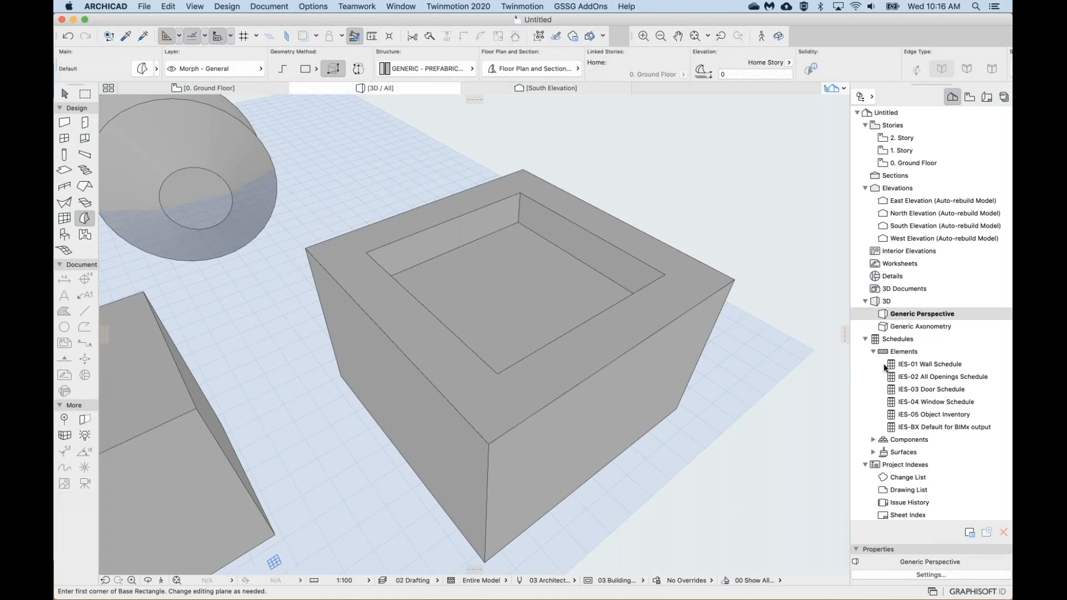
{"action": "scroll", "coordinate": [603, 329], "scroll_direction": "down", "scroll_amount": 5}
{"action": "middle_click_drag", "start_coordinate": [603, 332], "coordinate": [389, 332]}
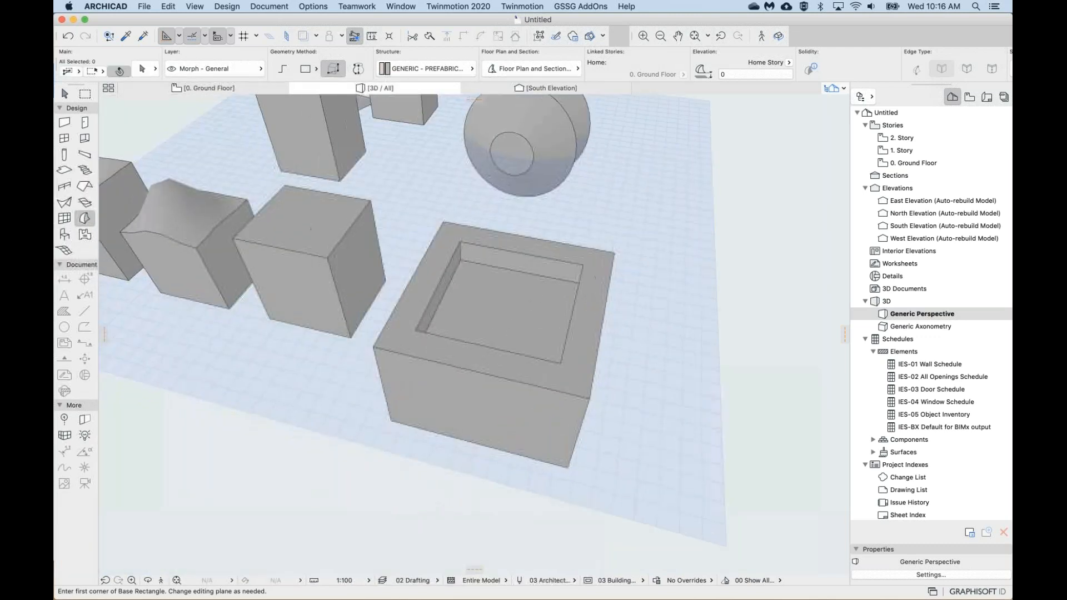
{"action": "middle_click_drag", "start_coordinate": [603, 332], "coordinate": [503, 325]}
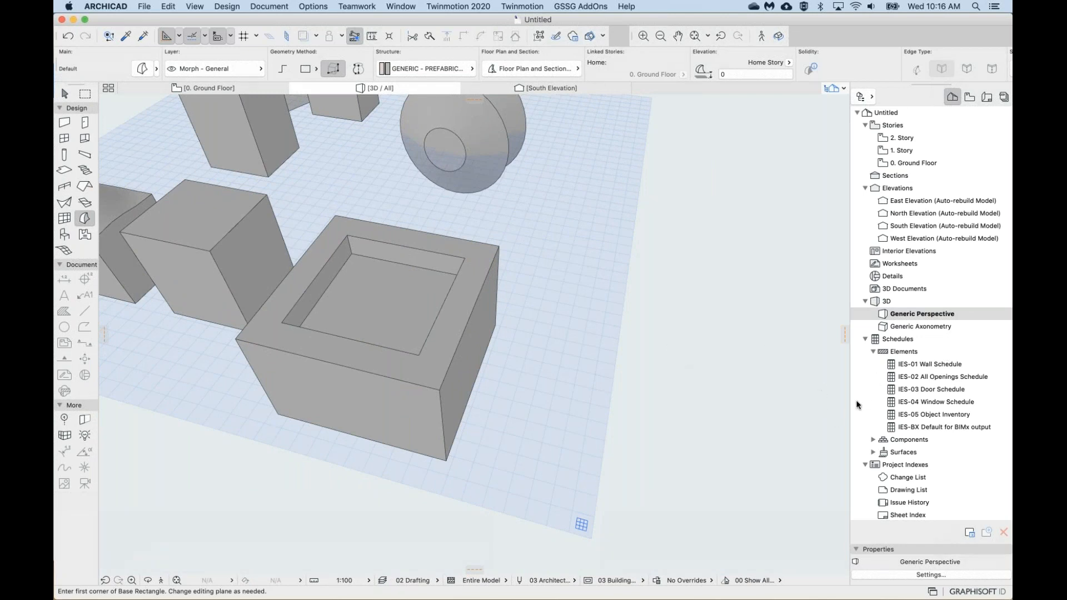
{"action": "middle_click_drag", "start_coordinate": [499, 315], "coordinate": [559, 271], "text": "shift"}
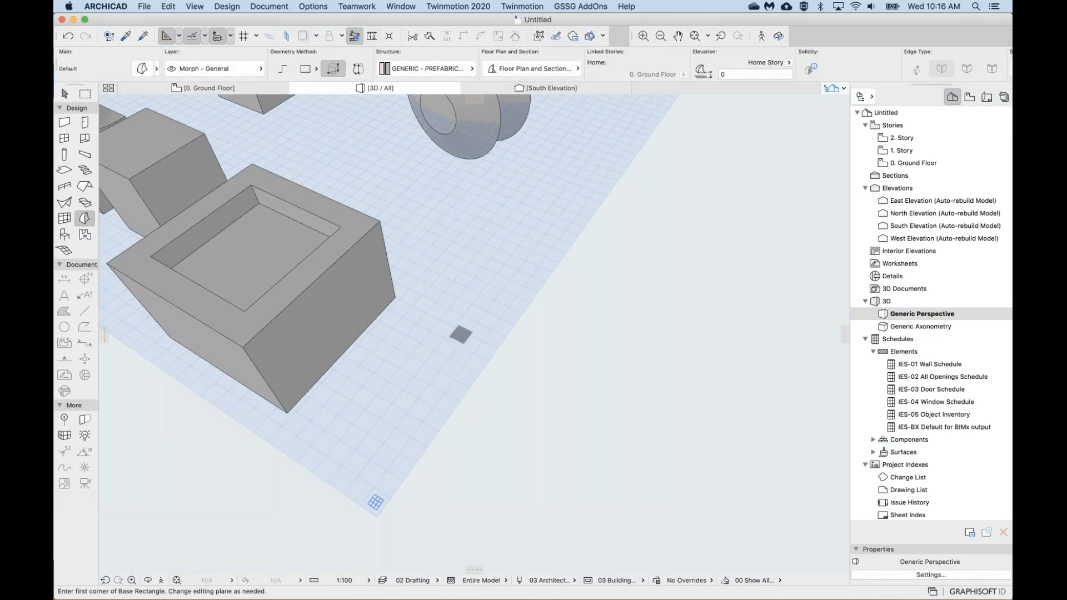
{"action": "left_click", "coordinate": [459, 332]}
{"action": "middle_click_drag", "start_coordinate": [611, 543], "coordinate": [614, 467]}
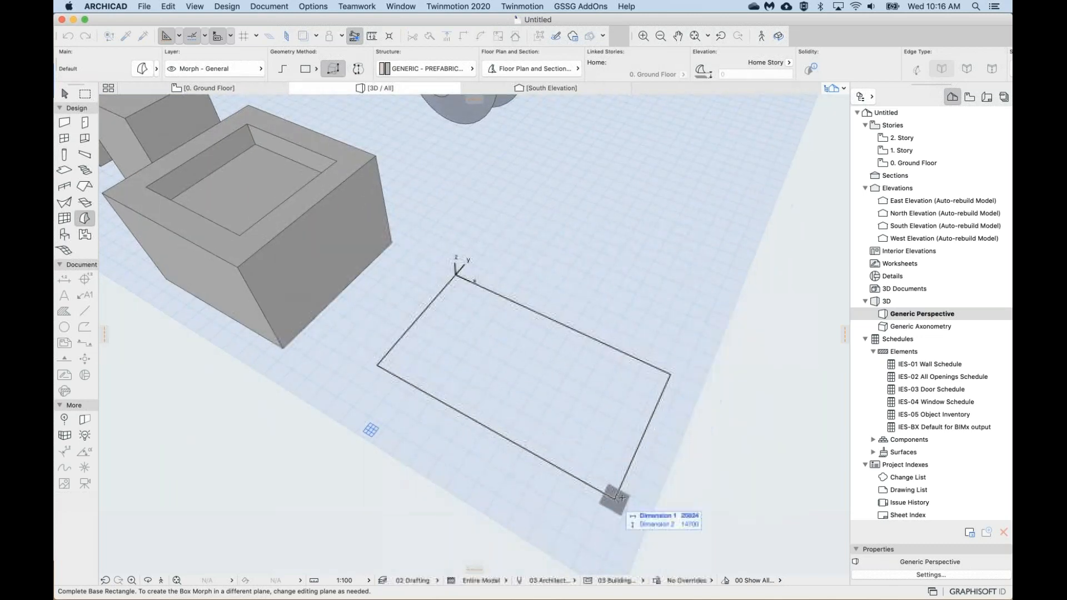
{"action": "left_click", "coordinate": [620, 496]}
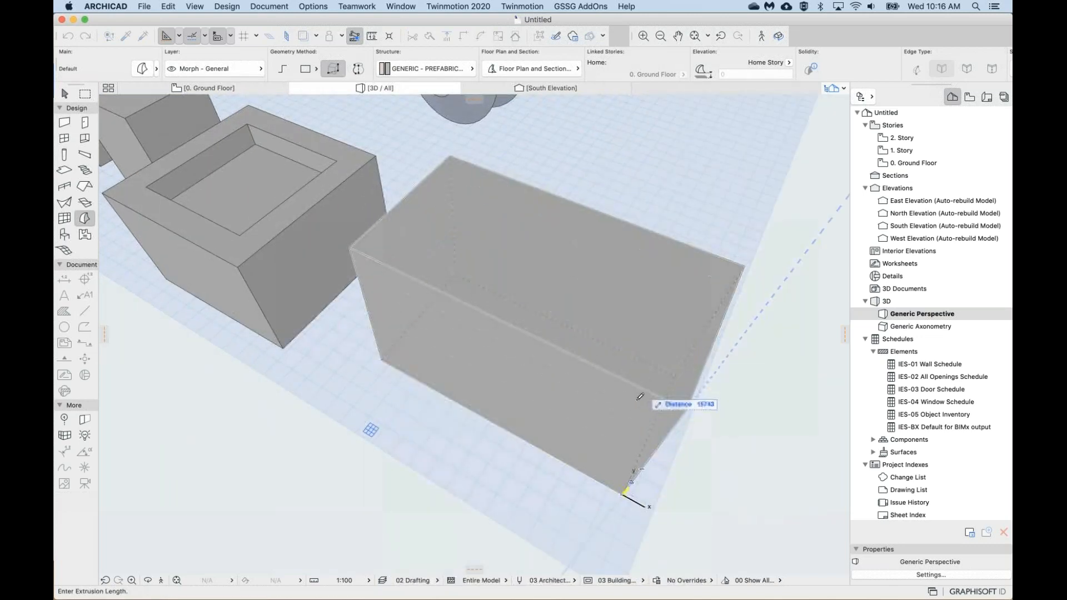
{"action": "left_click", "coordinate": [639, 394]}
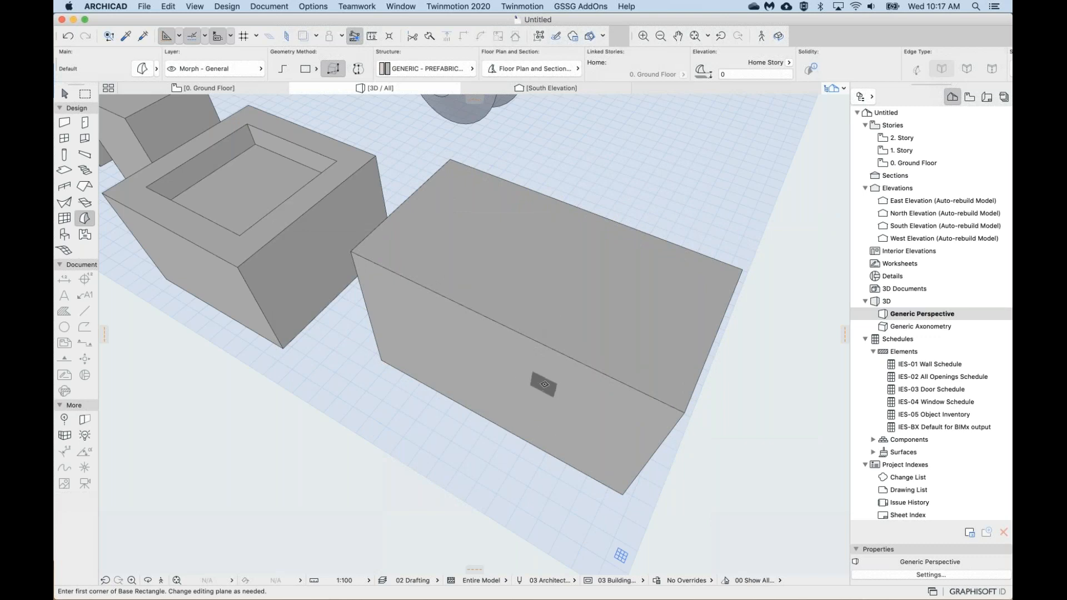
Select the new box morph and switch the edge snap points from halves to three divisions.
{"action": "mouse_move", "coordinate": [545, 384]}
{"action": "middle_mouse_down", "text": "shift"}
{"action": "mouse_move", "coordinate": [550, 311]}
{"action": "mouse_move", "coordinate": [567, 297]}
{"action": "mouse_move", "coordinate": [586, 342]}
{"action": "mouse_move", "coordinate": [542, 383]}
{"action": "mouse_move", "coordinate": [547, 428]}
{"action": "mouse_move", "coordinate": [528, 389]}
{"action": "mouse_move", "coordinate": [536, 395]}
{"action": "middle_mouse_up", "text": "shift"}
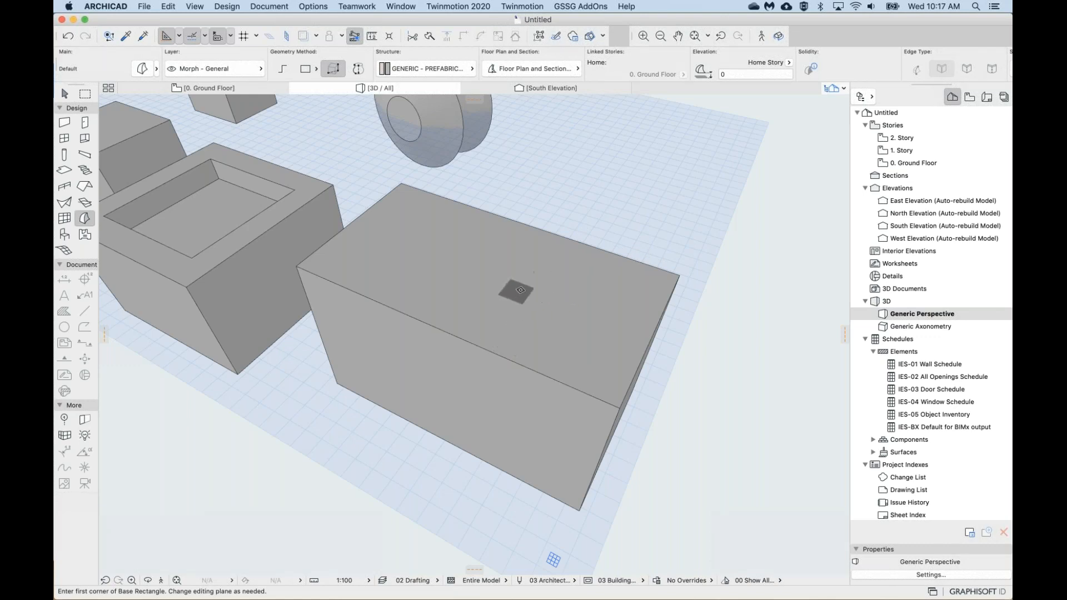
{"action": "left_click", "coordinate": [536, 303], "text": "shift"}
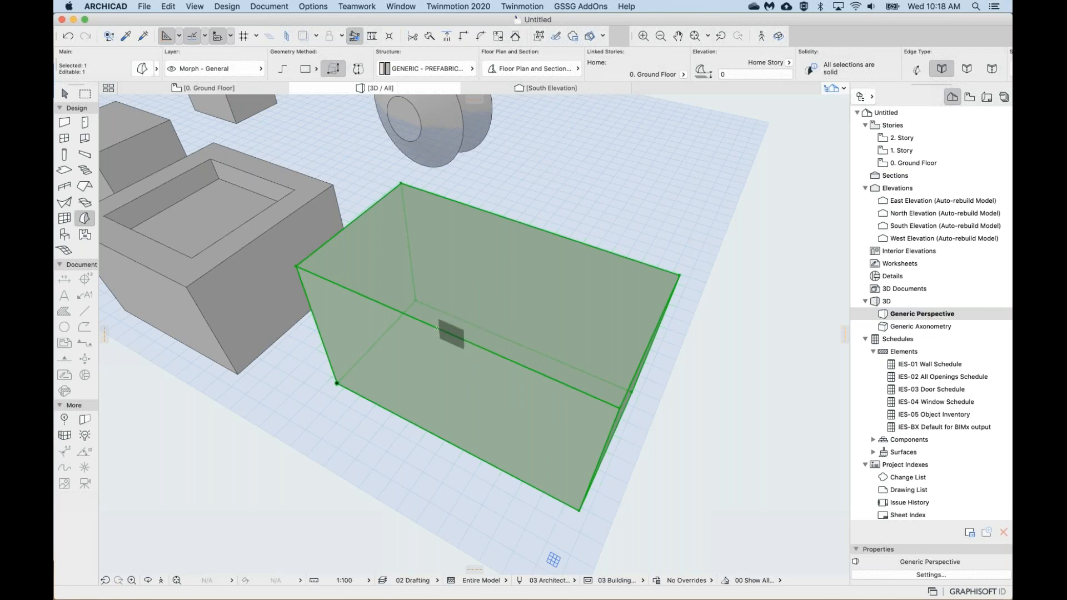
{"action": "middle_click_drag", "start_coordinate": [517, 329], "coordinate": [516, 329]}
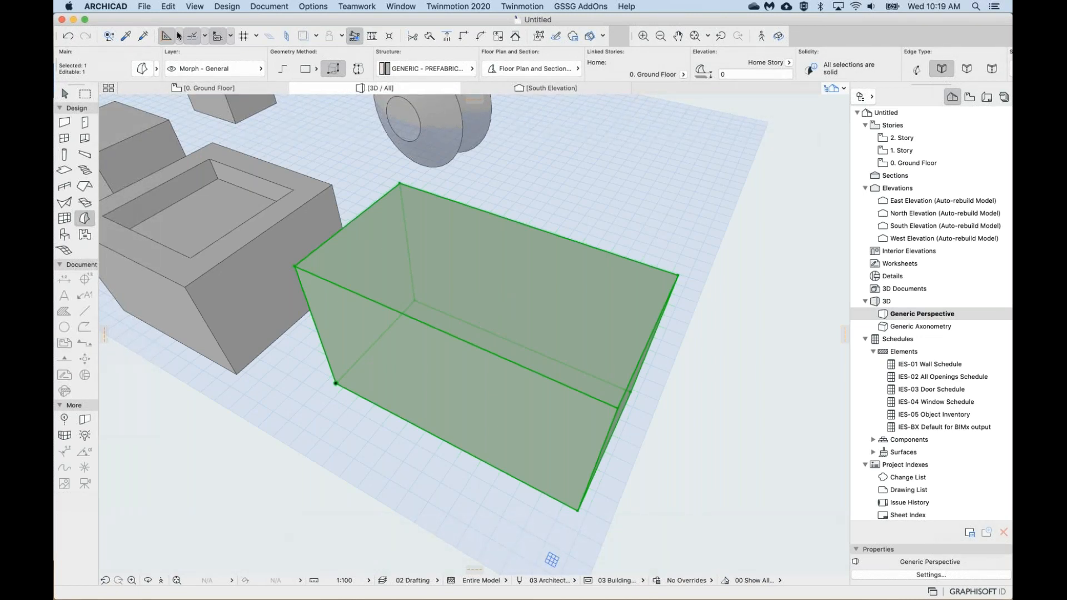
{"action": "left_click", "coordinate": [206, 36]}
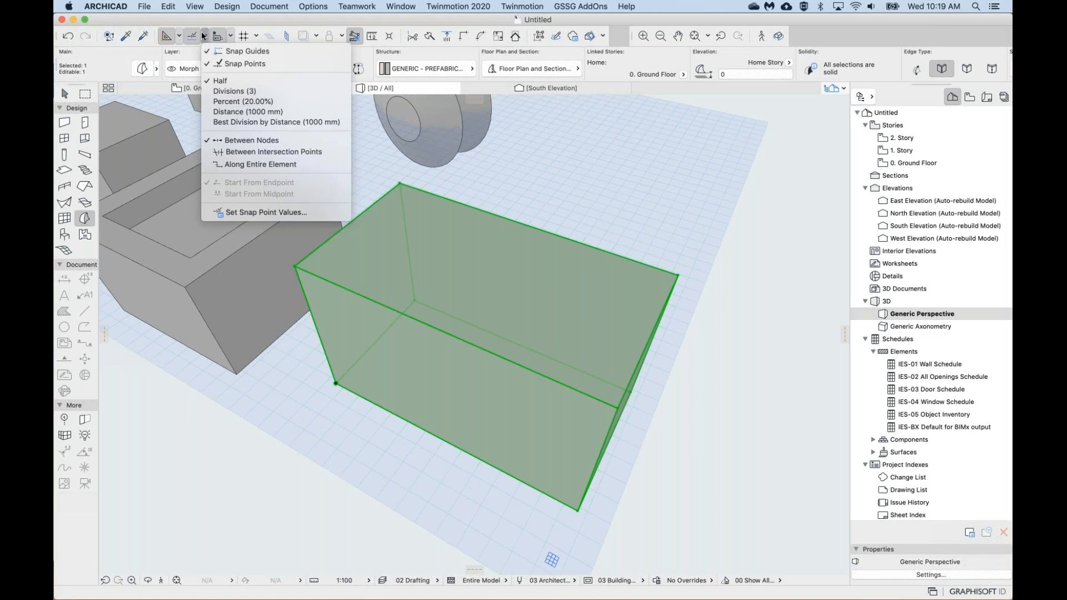
{"action": "left_click", "coordinate": [193, 34]}
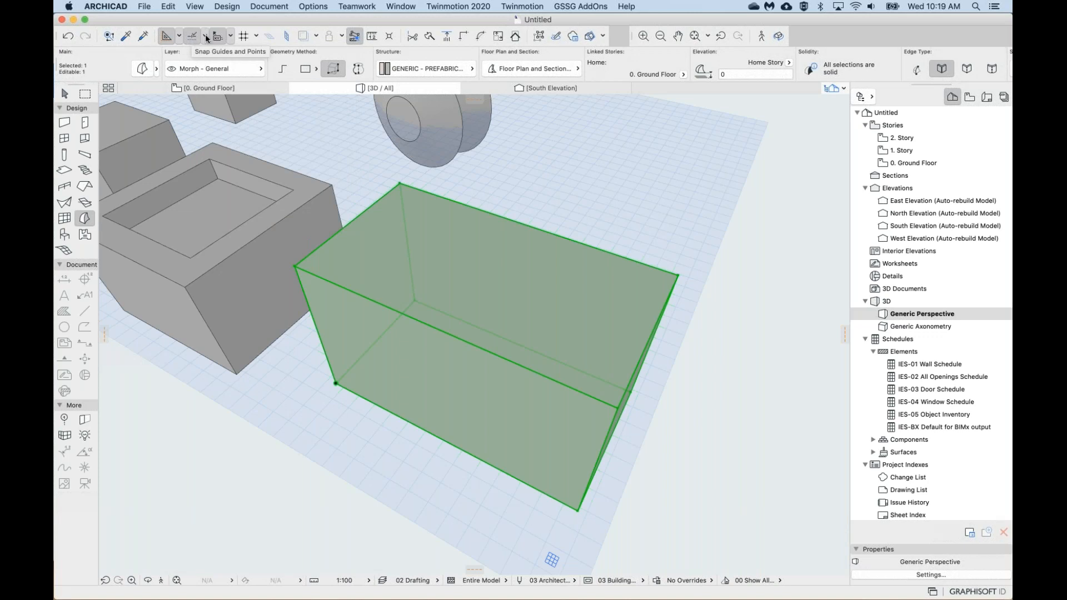
{"action": "left_click", "coordinate": [205, 35]}
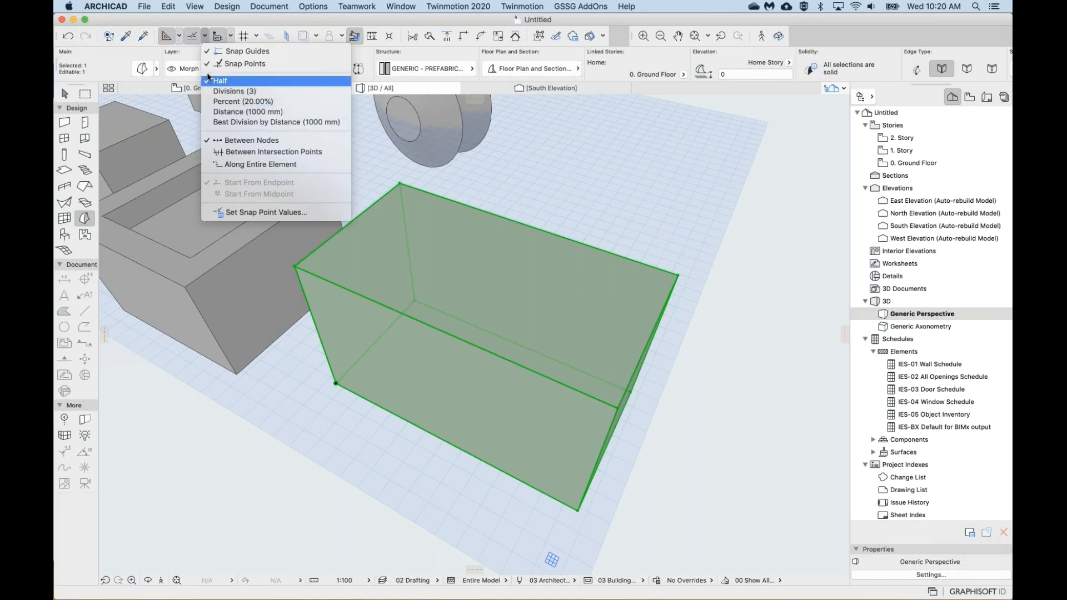
{"action": "left_click", "coordinate": [251, 92]}
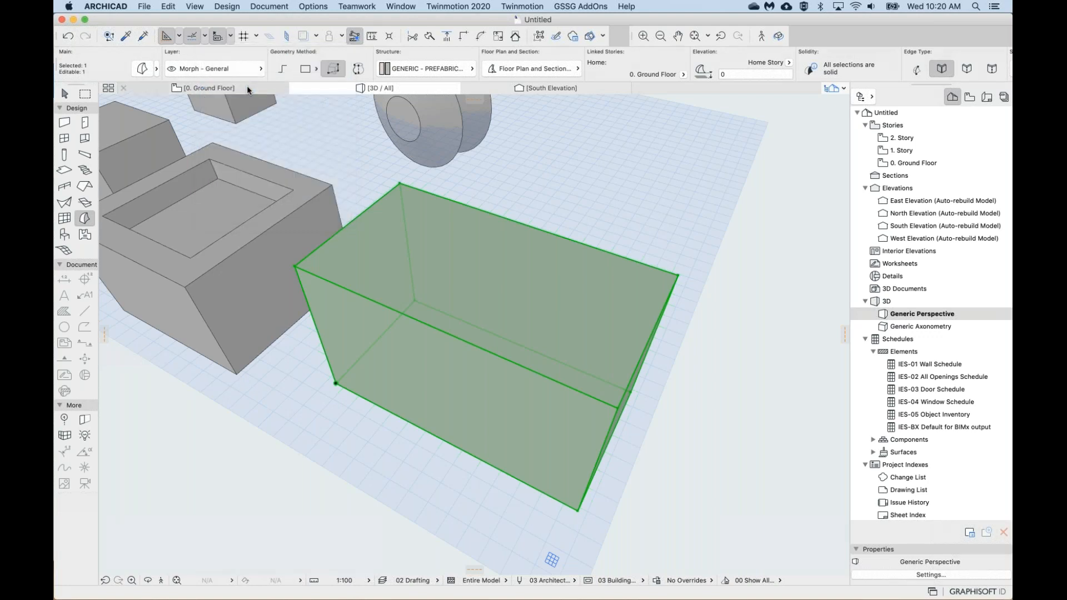
{"action": "left_click", "coordinate": [205, 35]}
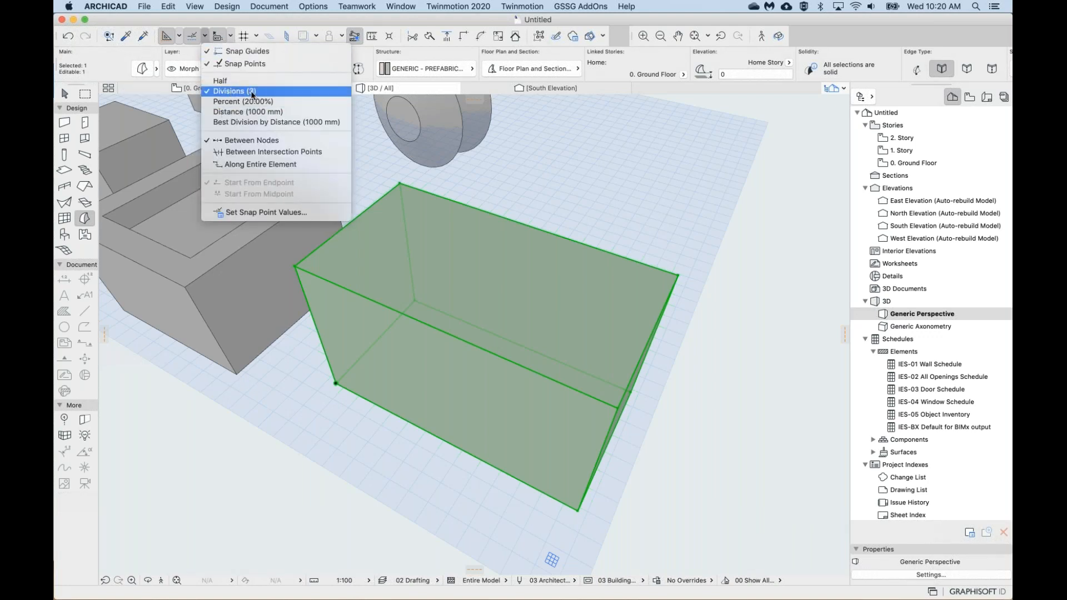
{"action": "left_click", "coordinate": [583, 194]}
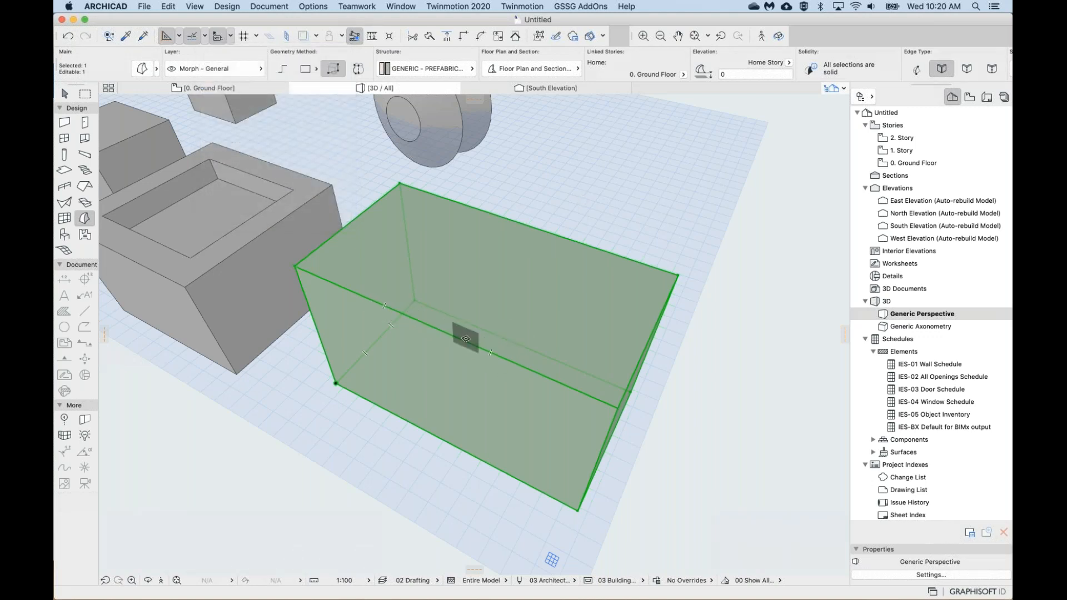
Try adding a polygonal zigzag edge across the box's top face from a third-division point to the opposite edge, and undo it.
{"action": "left_click", "coordinate": [466, 342]}
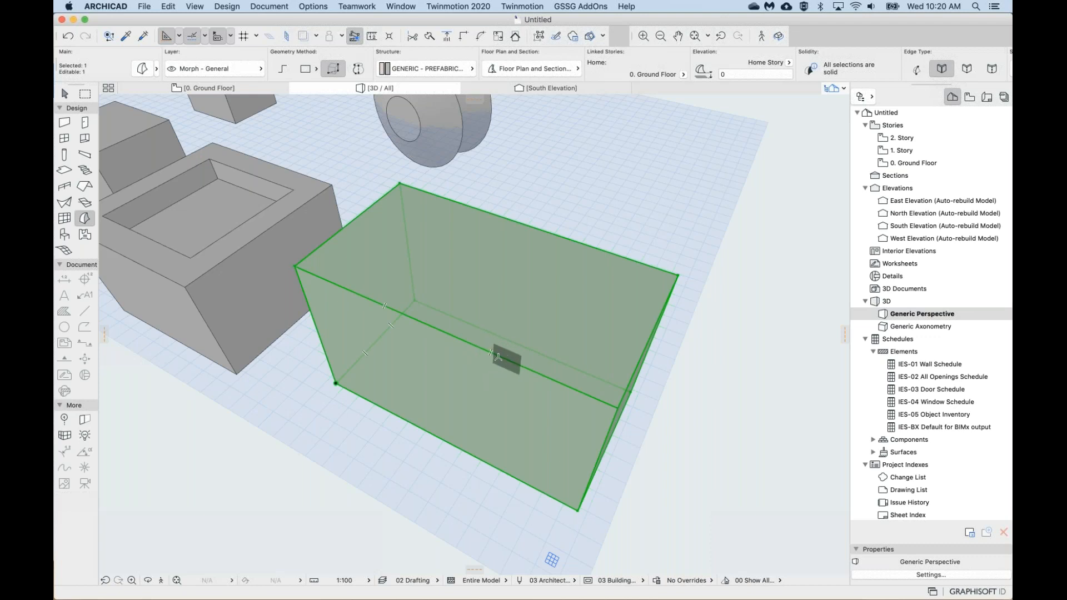
{"action": "left_click", "coordinate": [496, 355]}
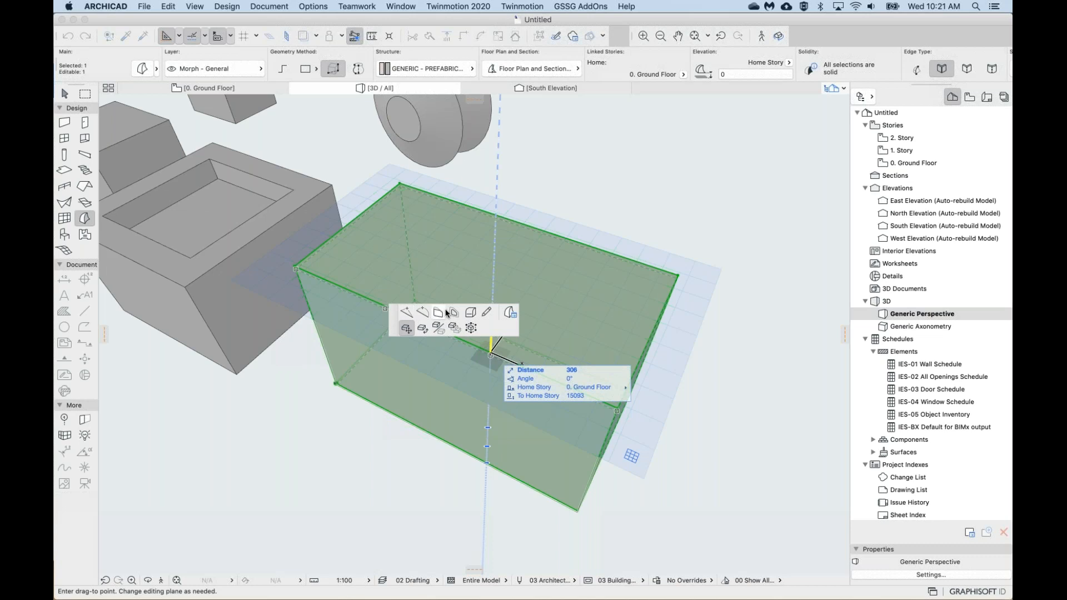
{"action": "left_click", "coordinate": [487, 314]}
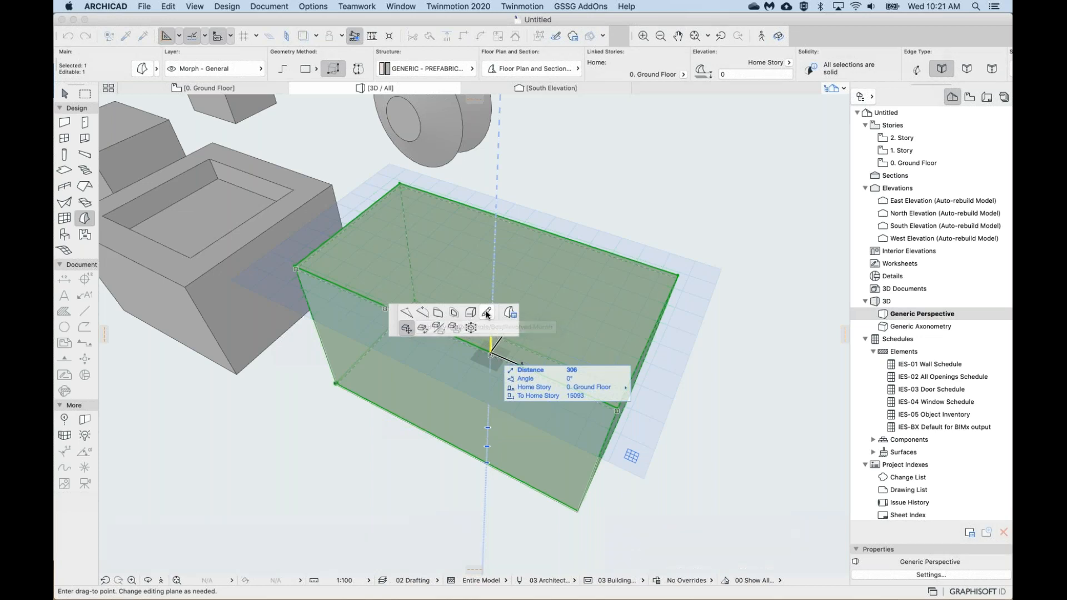
{"action": "left_click", "coordinate": [487, 313]}
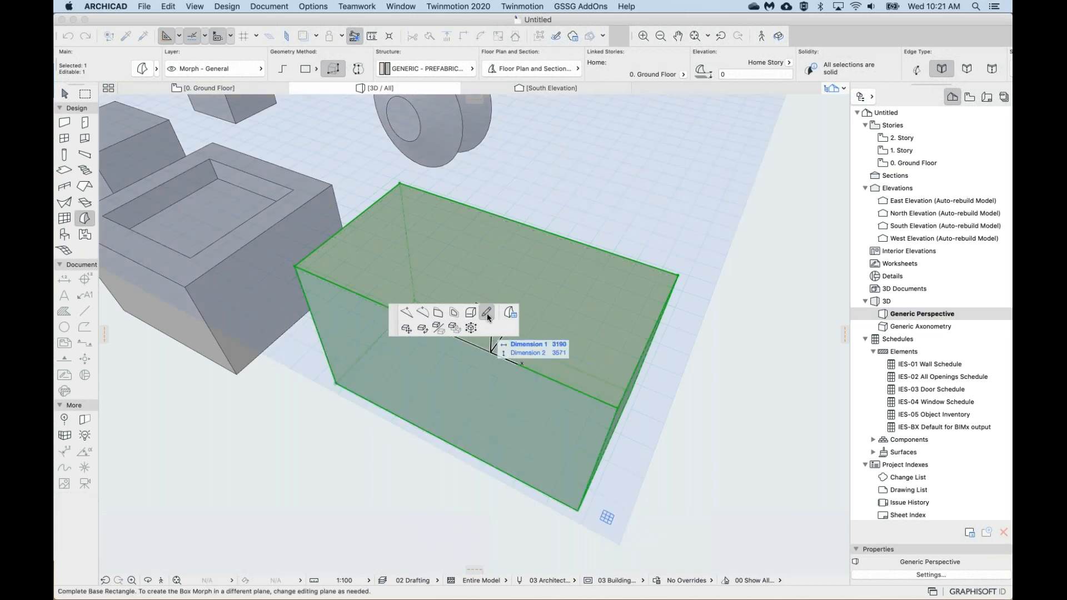
{"action": "left_click", "coordinate": [284, 69]}
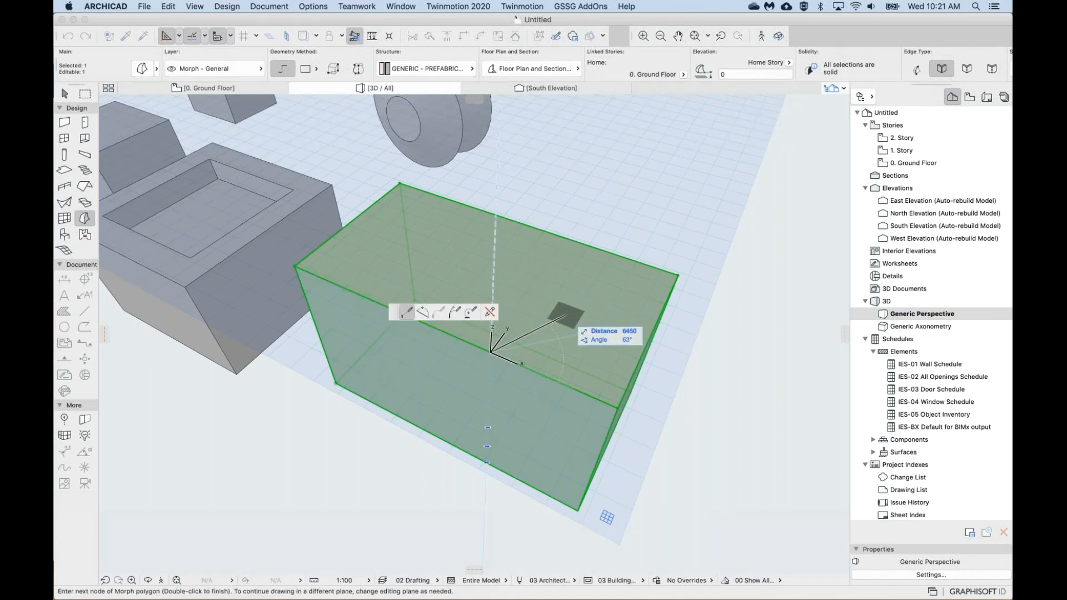
{"action": "left_click", "coordinate": [520, 276]}
{"action": "left_click", "coordinate": [585, 273]}
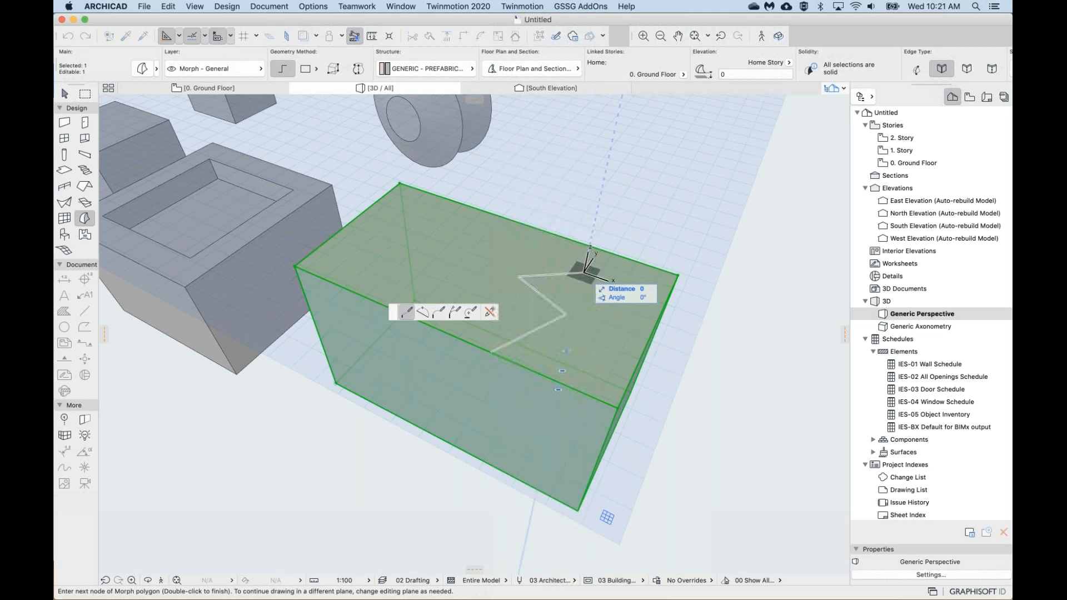
{"action": "left_click", "coordinate": [574, 238]}
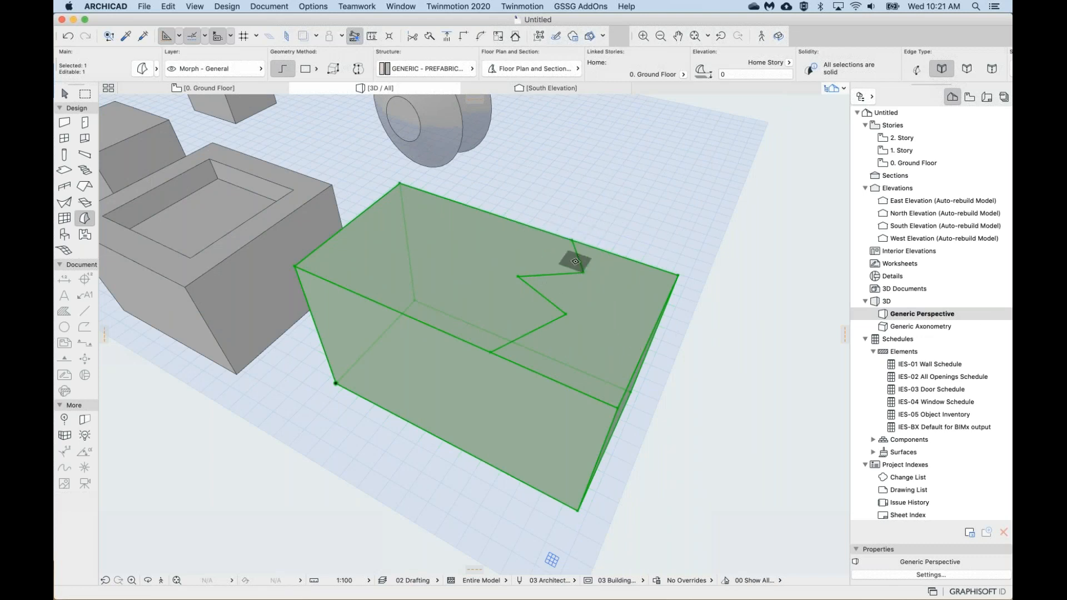
{"action": "middle_click_drag", "start_coordinate": [603, 226], "coordinate": [431, 400], "text": "shift"}
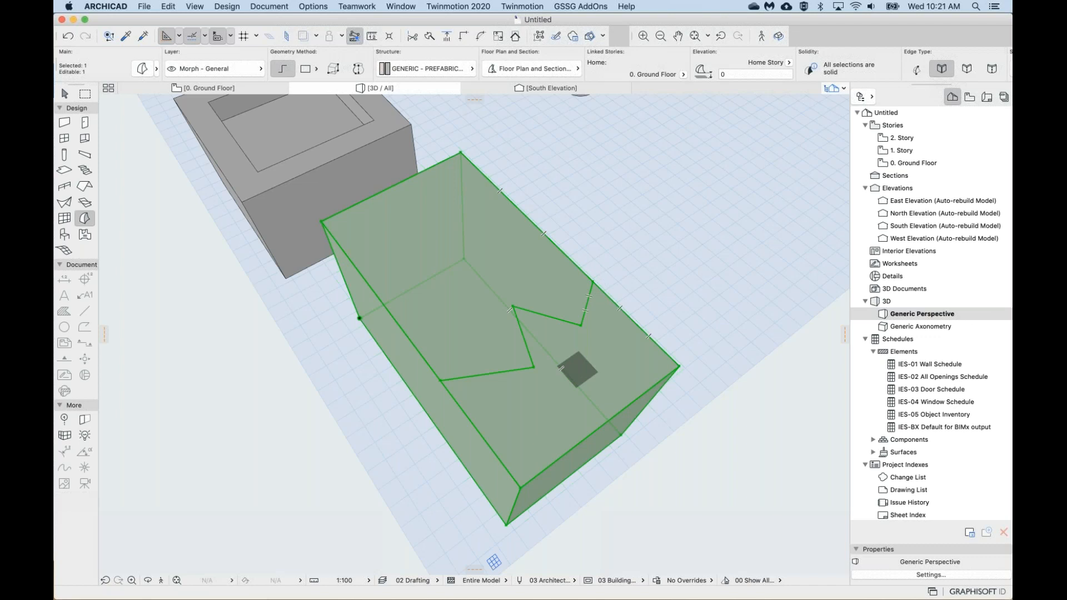
{"action": "key", "text": "super+z"}
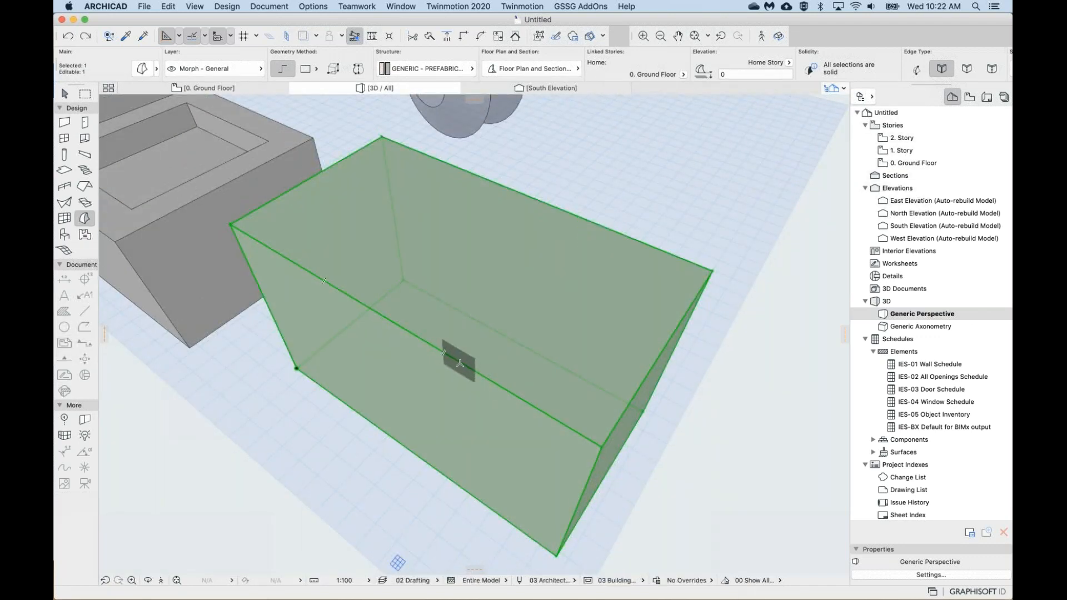
Add a four-segment zigzag edge across the box's top face, from the same third-division point to the opposite long edge.
{"action": "left_click", "coordinate": [445, 351]}
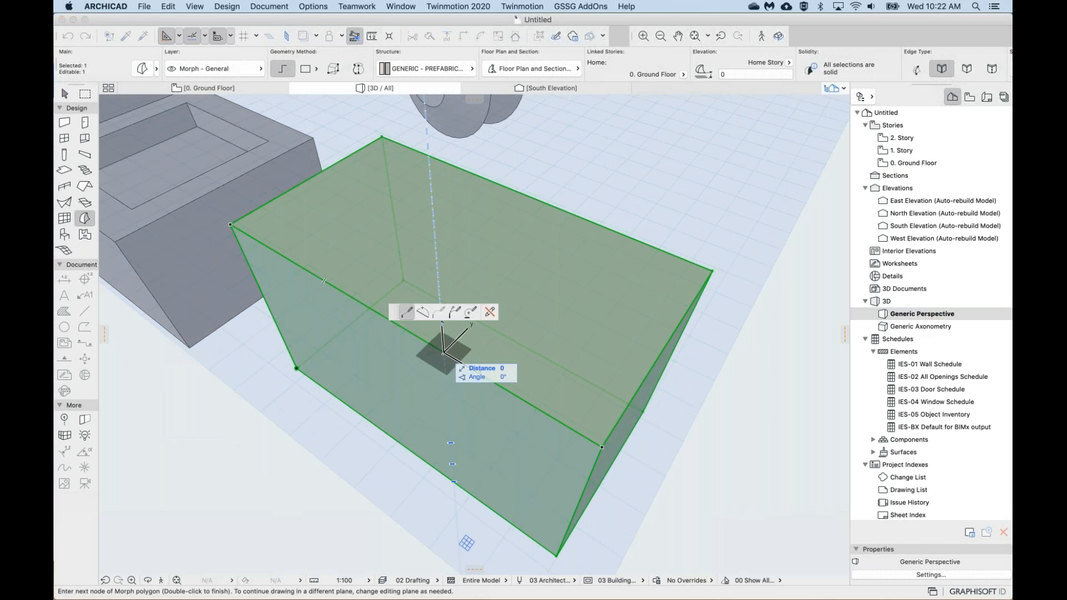
{"action": "left_click", "coordinate": [490, 314]}
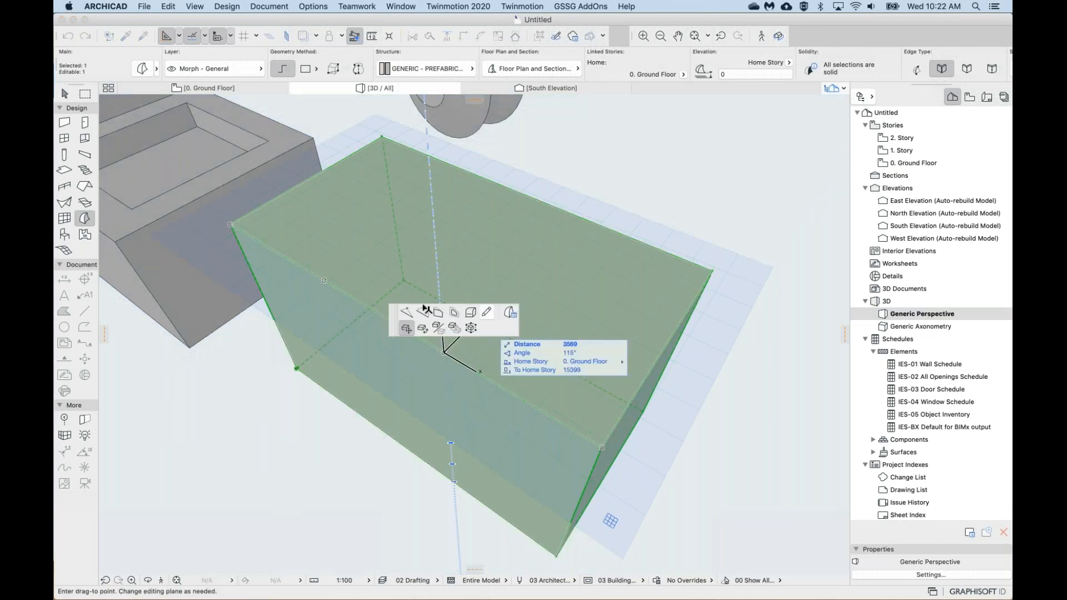
{"action": "left_click", "coordinate": [487, 314]}
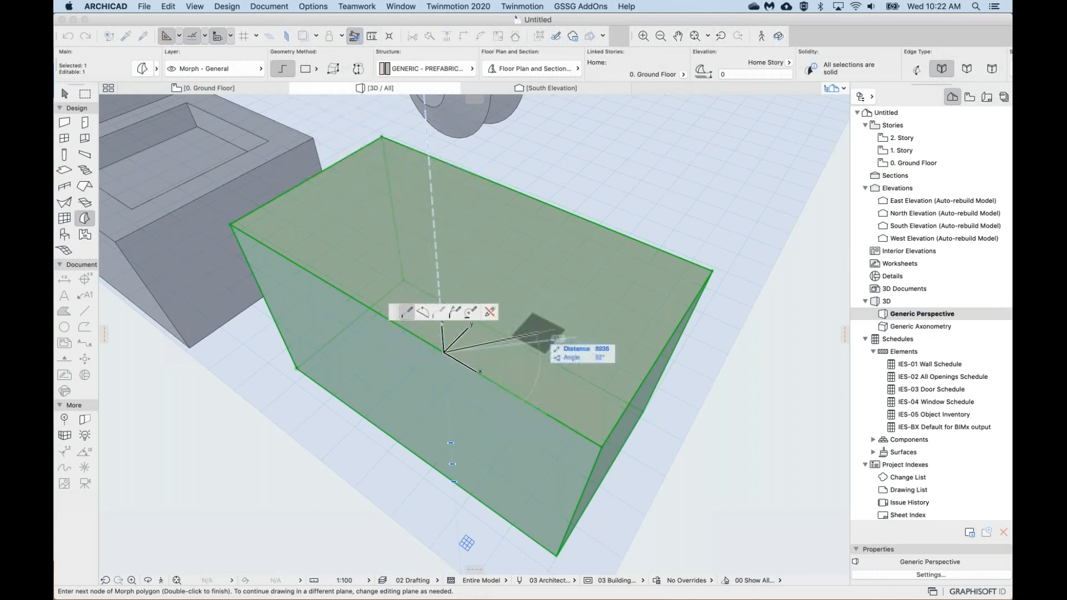
{"action": "left_click", "coordinate": [538, 332]}
{"action": "left_click", "coordinate": [494, 251]}
{"action": "left_click", "coordinate": [575, 260]}
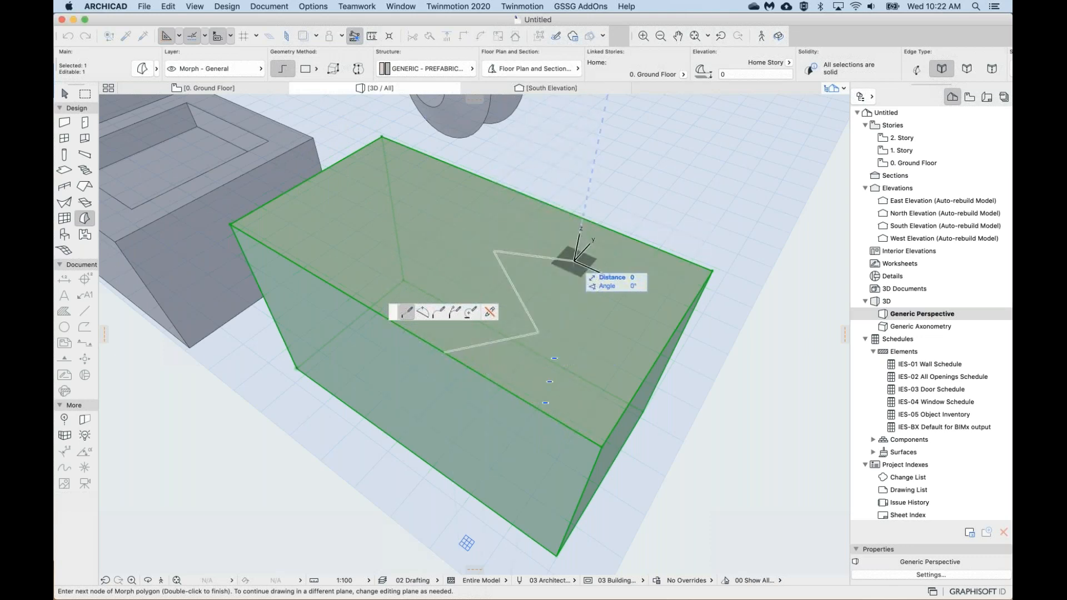
{"action": "middle_click_drag", "start_coordinate": [575, 260], "coordinate": [546, 320], "text": "shift"}
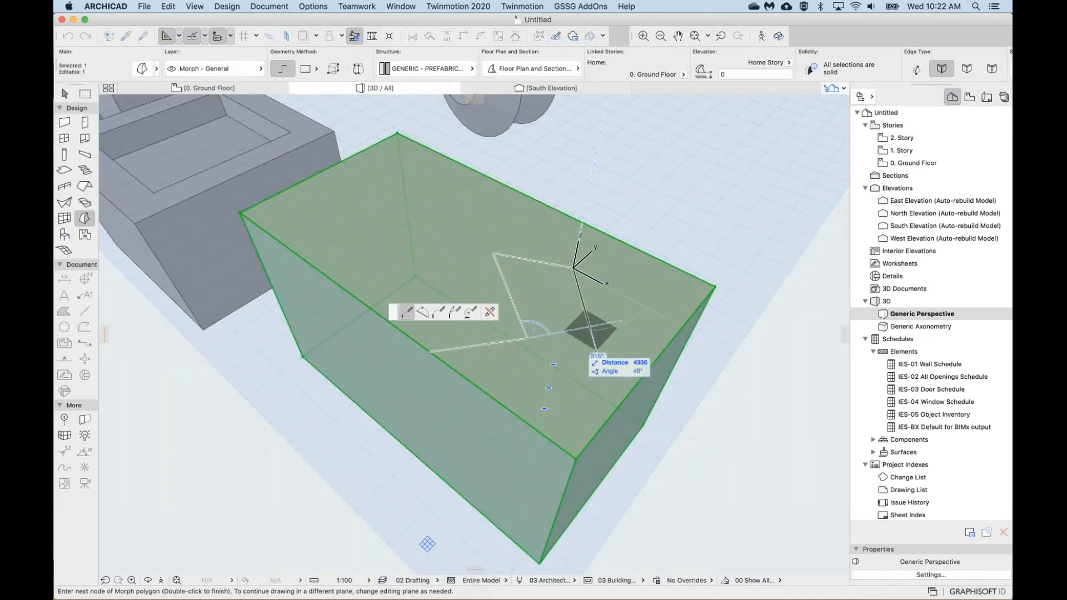
{"action": "left_click", "coordinate": [573, 268]}
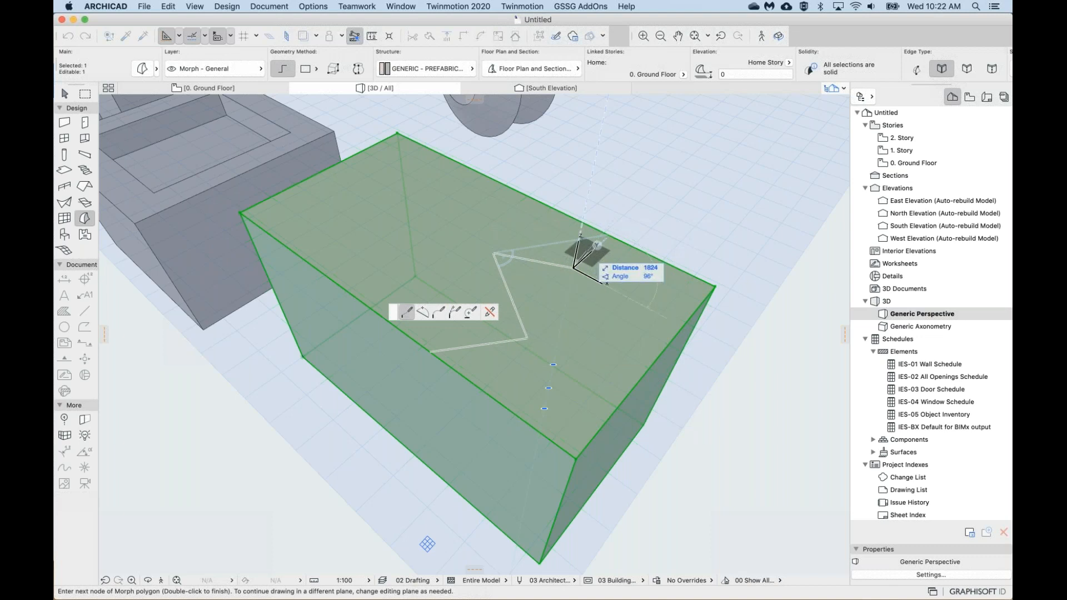
{"action": "mouse_move", "coordinate": [579, 240]}
{"action": "middle_mouse_down", "text": "shift"}
{"action": "mouse_move", "coordinate": [579, 162]}
{"action": "mouse_move", "coordinate": [579, 233]}
{"action": "middle_mouse_up", "text": "shift"}
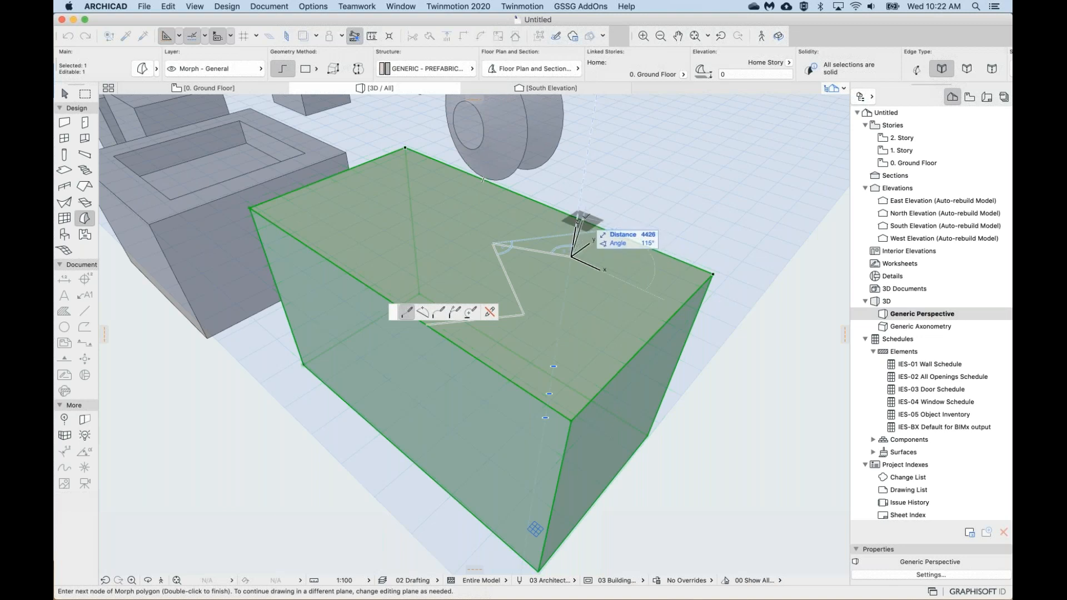
{"action": "double_click", "coordinate": [580, 220]}
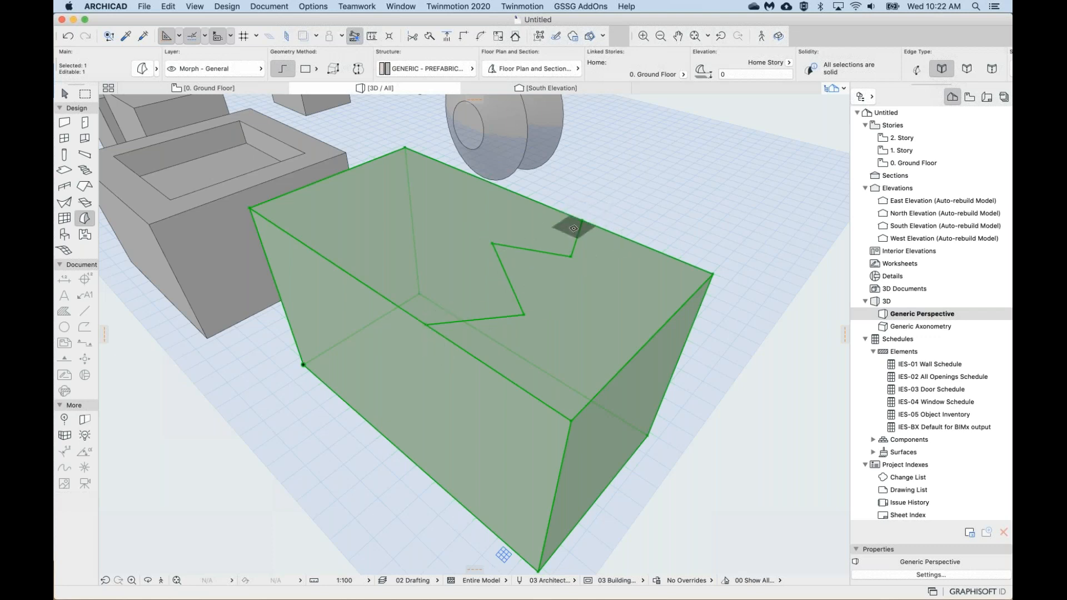
Examine the selected box and the zigzag edge on its top face from low and high viewing angles.
{"action": "middle_click_drag", "start_coordinate": [547, 292], "coordinate": [528, 350], "text": "shift"}
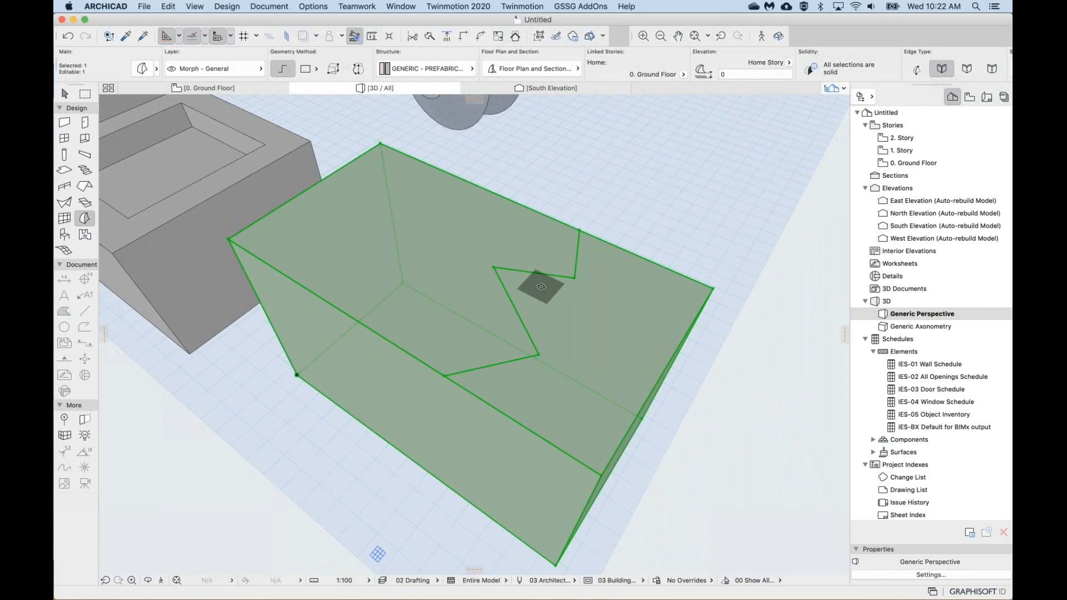
{"action": "middle_click_drag", "start_coordinate": [541, 308], "coordinate": [438, 292]}
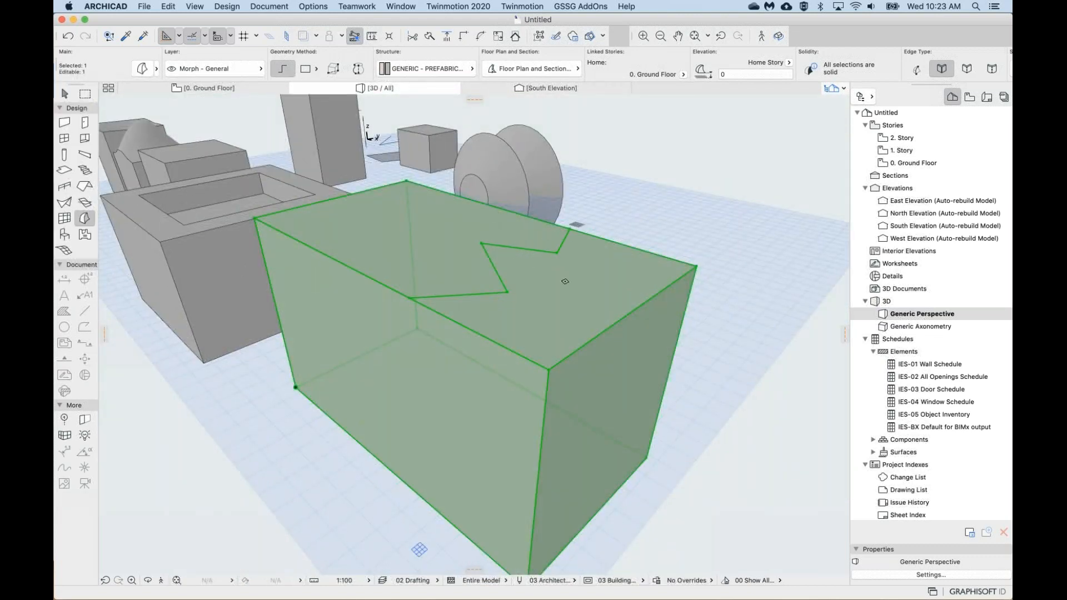
{"action": "key", "text": "shift"}
{"action": "middle_click_drag", "start_coordinate": [508, 275], "coordinate": [526, 250], "text": "shift"}
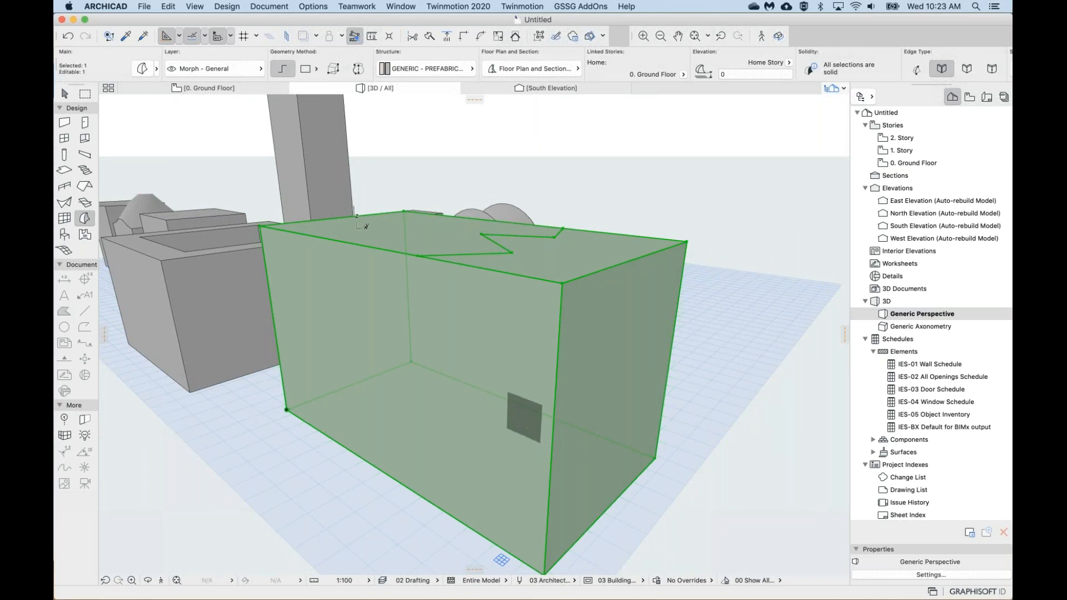
{"action": "middle_click_drag", "start_coordinate": [553, 277], "coordinate": [556, 303], "text": "shift"}
{"action": "middle_click_drag", "start_coordinate": [555, 255], "coordinate": [580, 229], "text": "shift"}
{"action": "scroll", "coordinate": [550, 278], "scroll_direction": "up", "scroll_amount": 2}
{"action": "scroll", "coordinate": [578, 250], "scroll_direction": "down", "scroll_amount": 1}
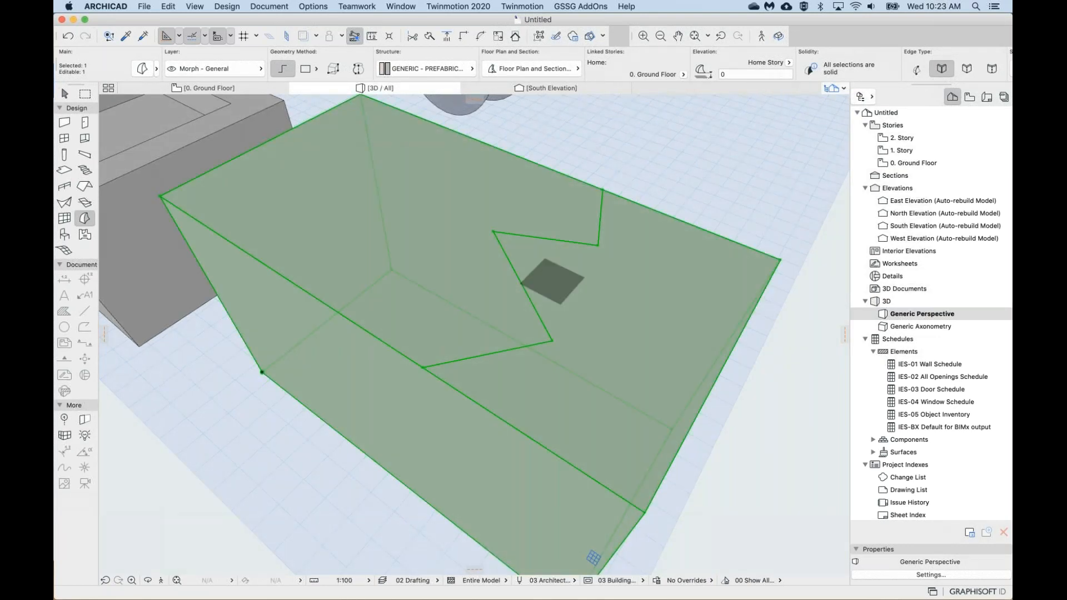
{"action": "middle_click_drag", "start_coordinate": [585, 297], "coordinate": [585, 297], "text": "shift"}
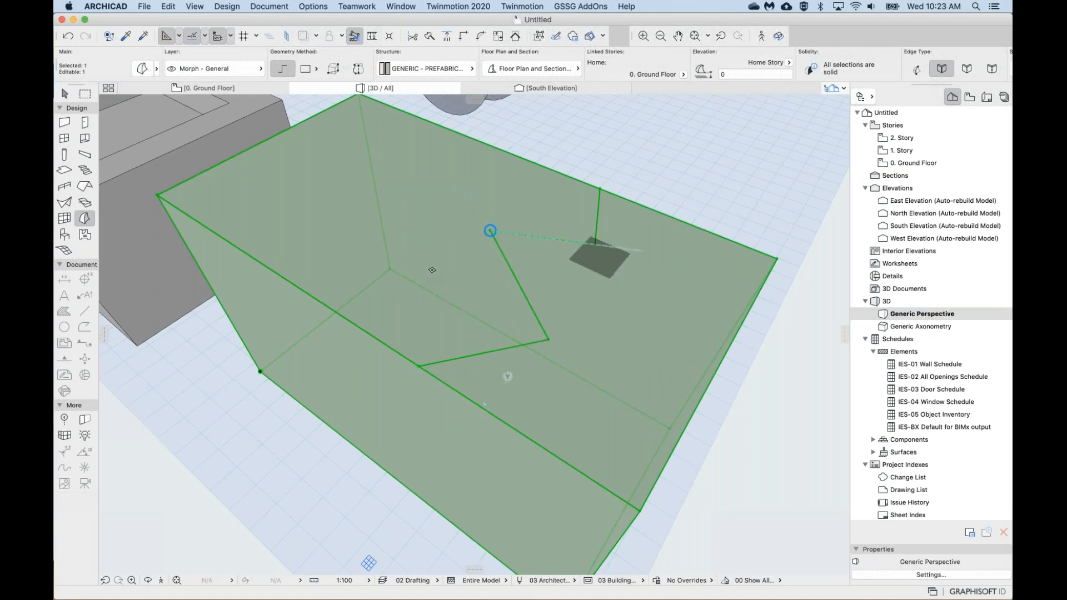
{"action": "left_click", "coordinate": [594, 245]}
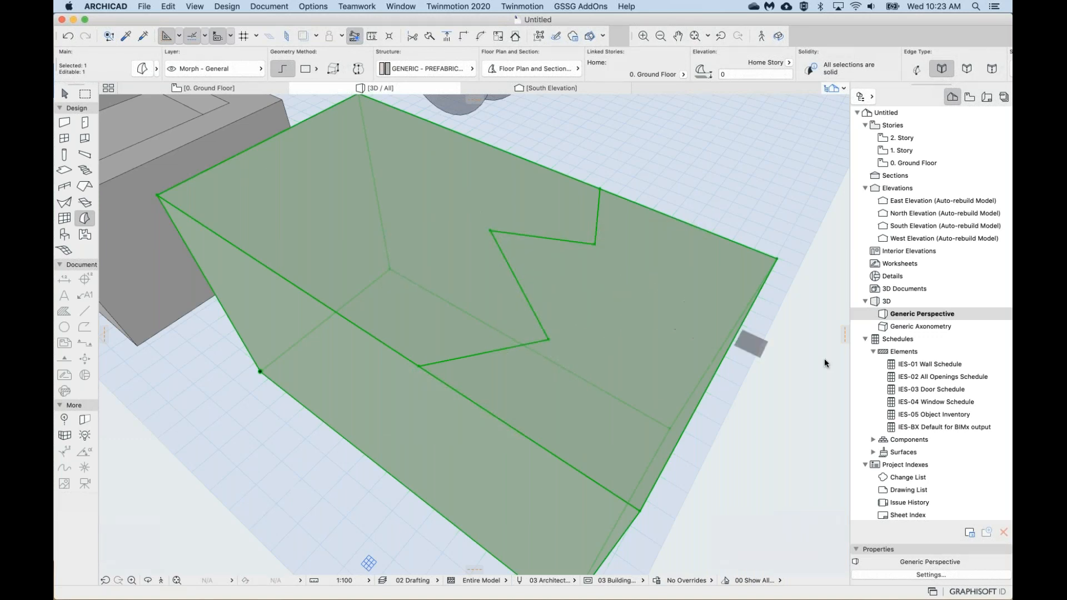
Undo the existing zigzag edge and add a new four-segment zigzag edge across the box's top face between the two long edges.
{"action": "key", "text": "super+z"}
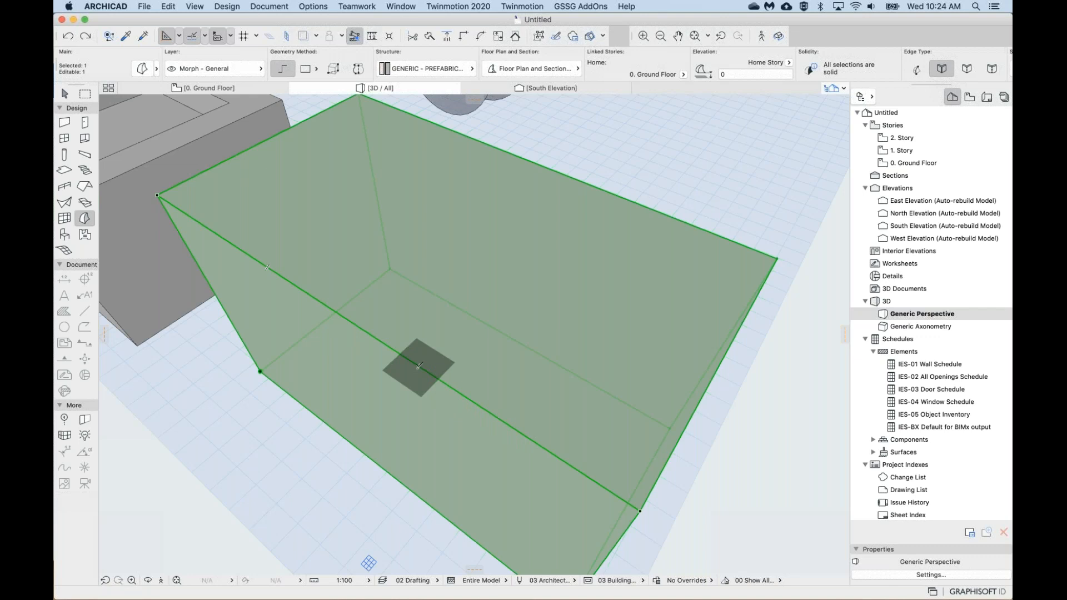
{"action": "left_click", "coordinate": [420, 366]}
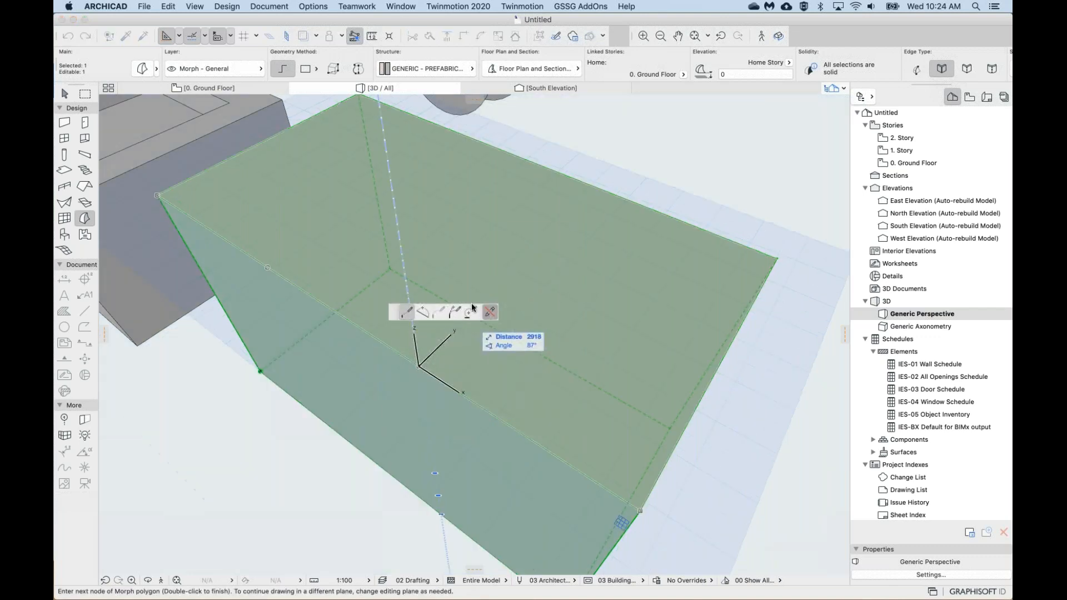
{"action": "left_click", "coordinate": [481, 312]}
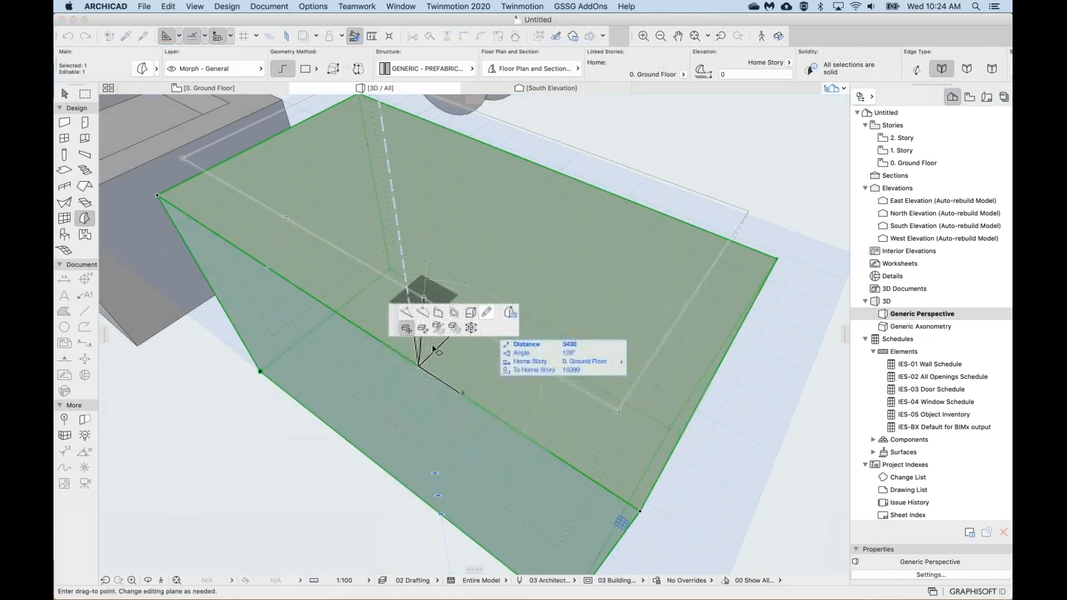
{"action": "left_click", "coordinate": [488, 313]}
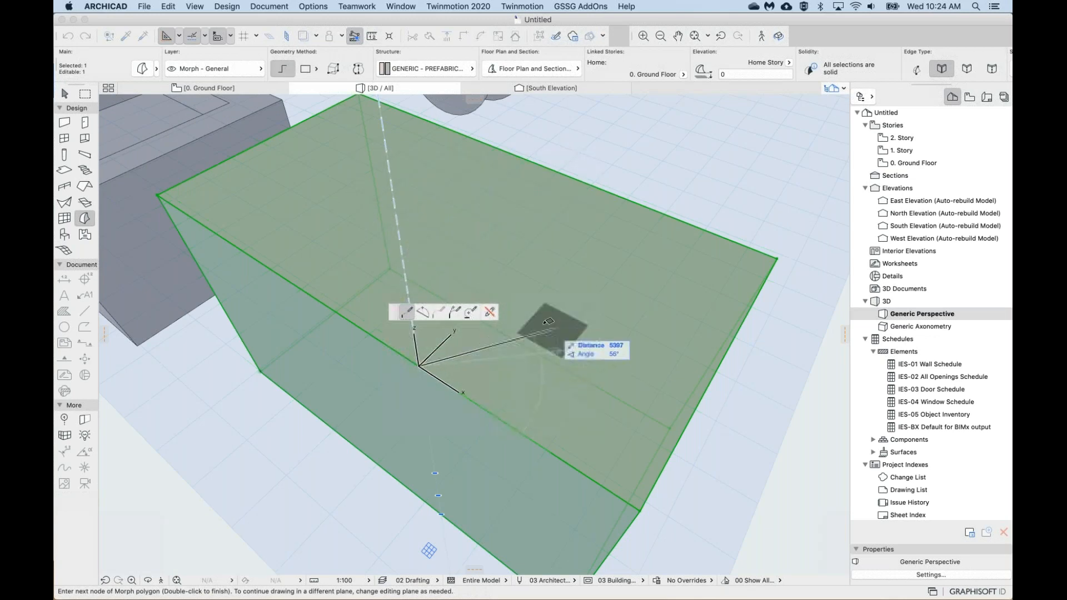
{"action": "left_click", "coordinate": [548, 294]}
{"action": "left_click", "coordinate": [499, 186]}
{"action": "left_click", "coordinate": [611, 210]}
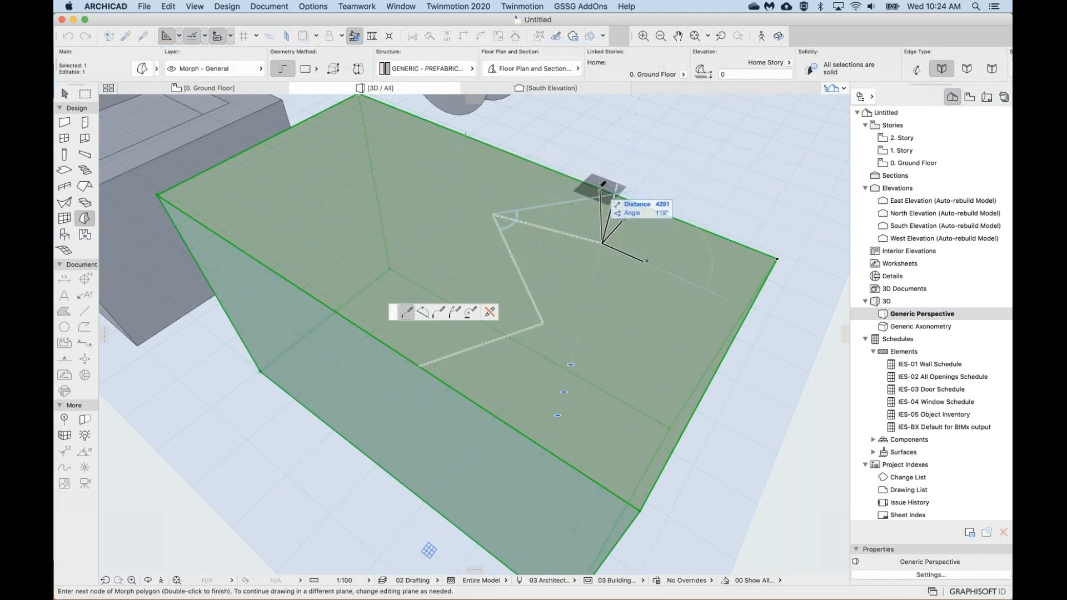
{"action": "double_click", "coordinate": [601, 188]}
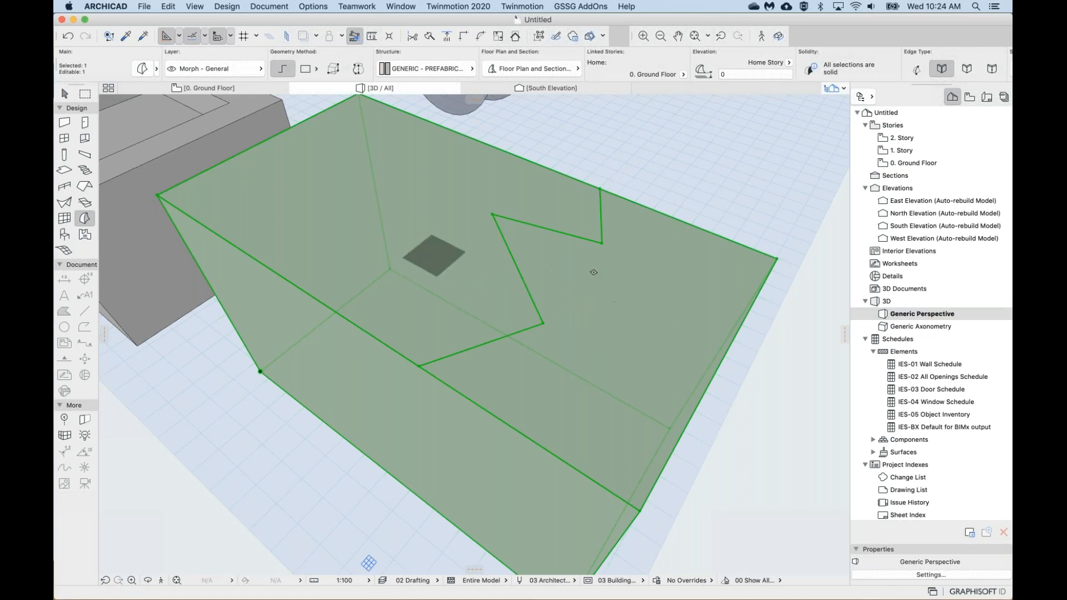
Push the smaller top face beside the zigzag edge down into the box with Push/Pull, cutting a lower step.
{"action": "middle_click_drag", "start_coordinate": [594, 272], "coordinate": [558, 279]}
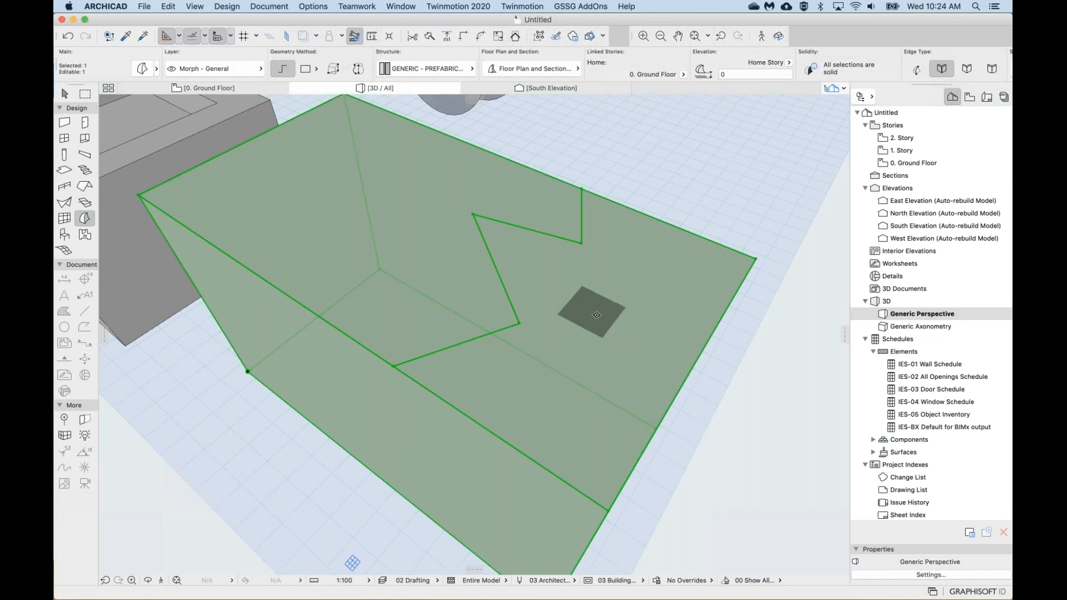
{"action": "left_click", "coordinate": [608, 329]}
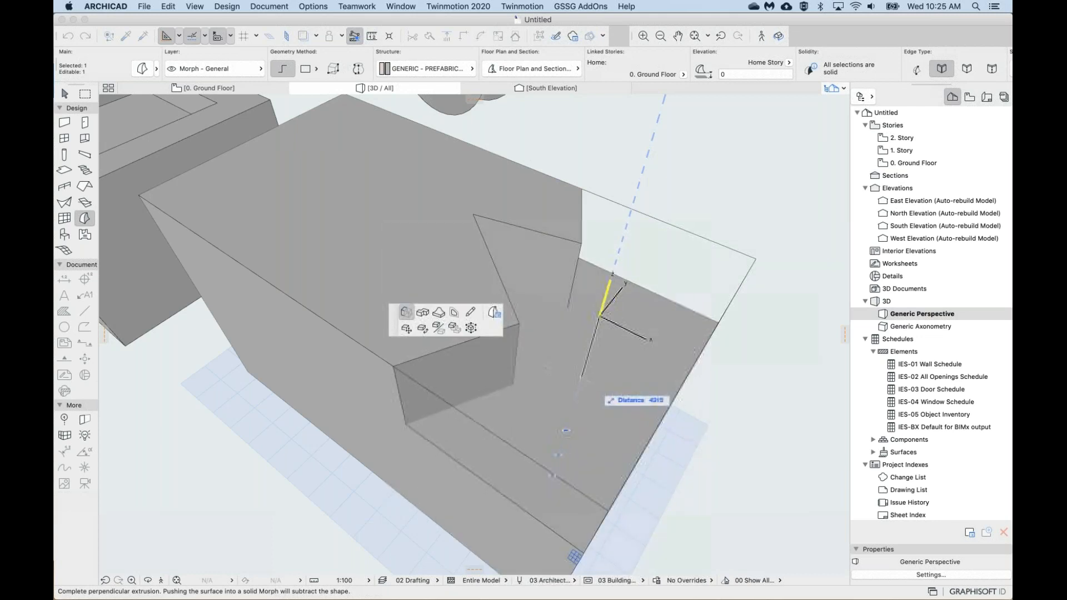
{"action": "left_click", "coordinate": [566, 430]}
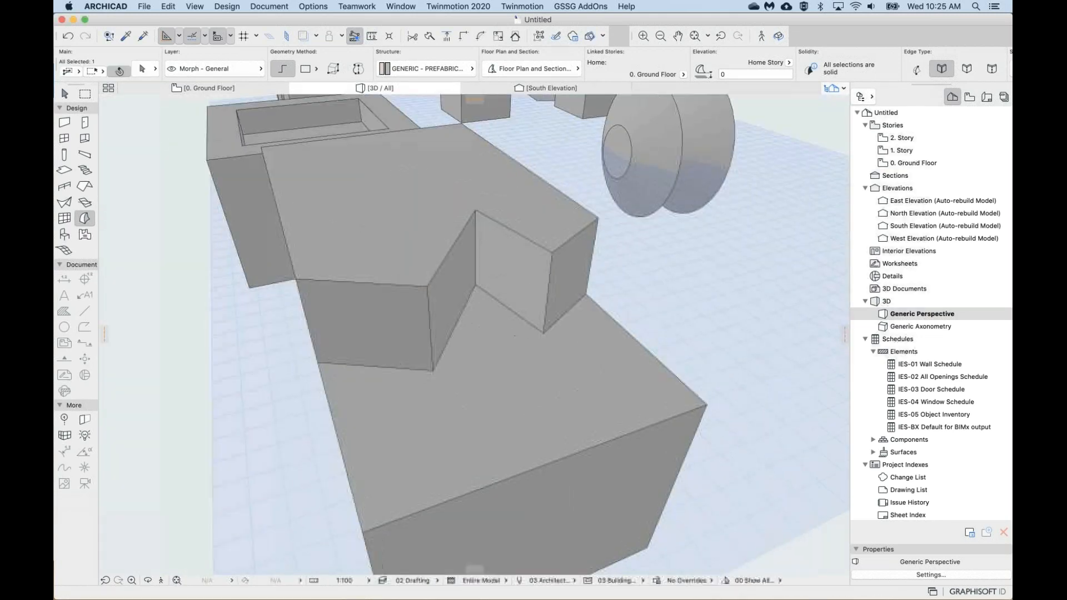
Reselect the stepped morph and examine its zigzag recess and plain side faces from several angles.
{"action": "left_click", "coordinate": [396, 311]}
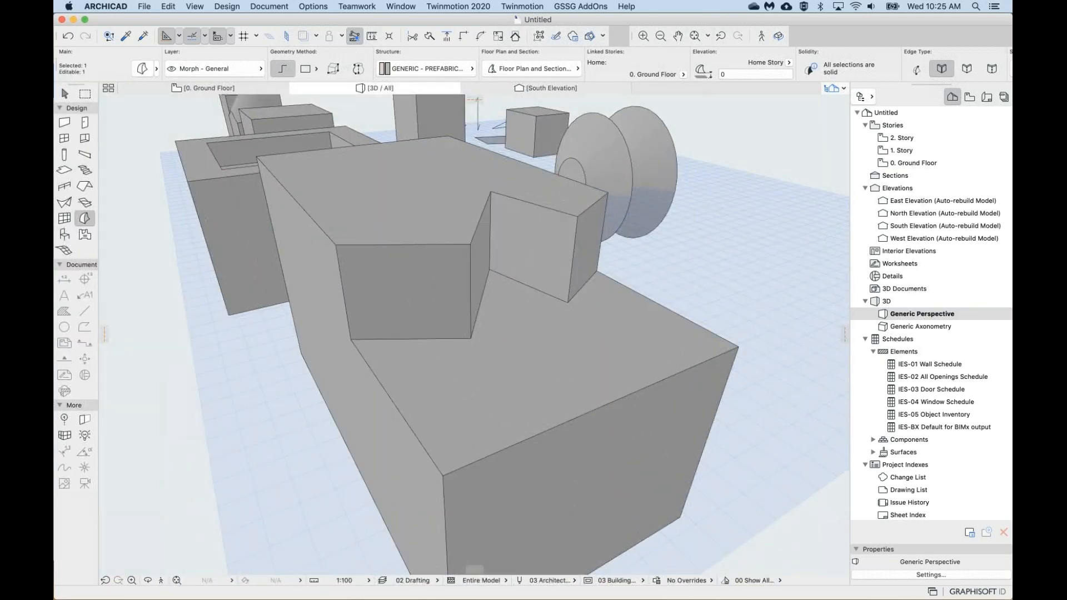
{"action": "left_click", "coordinate": [522, 375]}
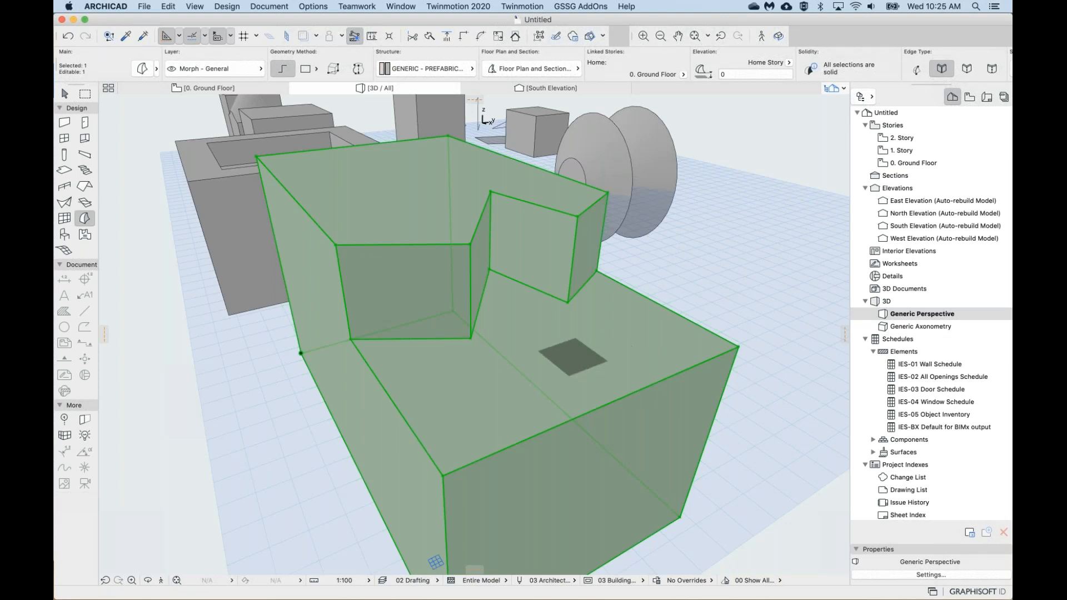
{"action": "middle_click_drag", "start_coordinate": [542, 391], "coordinate": [639, 403], "text": "shift"}
{"action": "middle_click_drag", "start_coordinate": [542, 339], "coordinate": [516, 378], "text": "shift"}
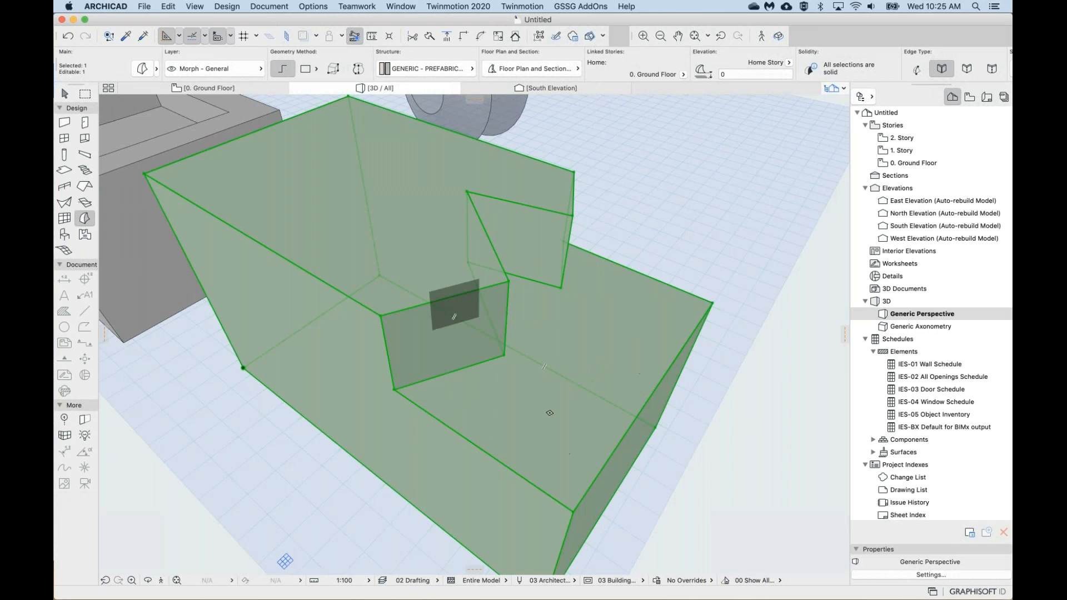
{"action": "scroll", "coordinate": [563, 413], "scroll_direction": "down", "scroll_amount": 3}
{"action": "mouse_move", "coordinate": [563, 412]}
{"action": "middle_mouse_down"}
{"action": "mouse_move", "coordinate": [586, 401]}
{"action": "mouse_move", "coordinate": [561, 410]}
{"action": "middle_mouse_up"}
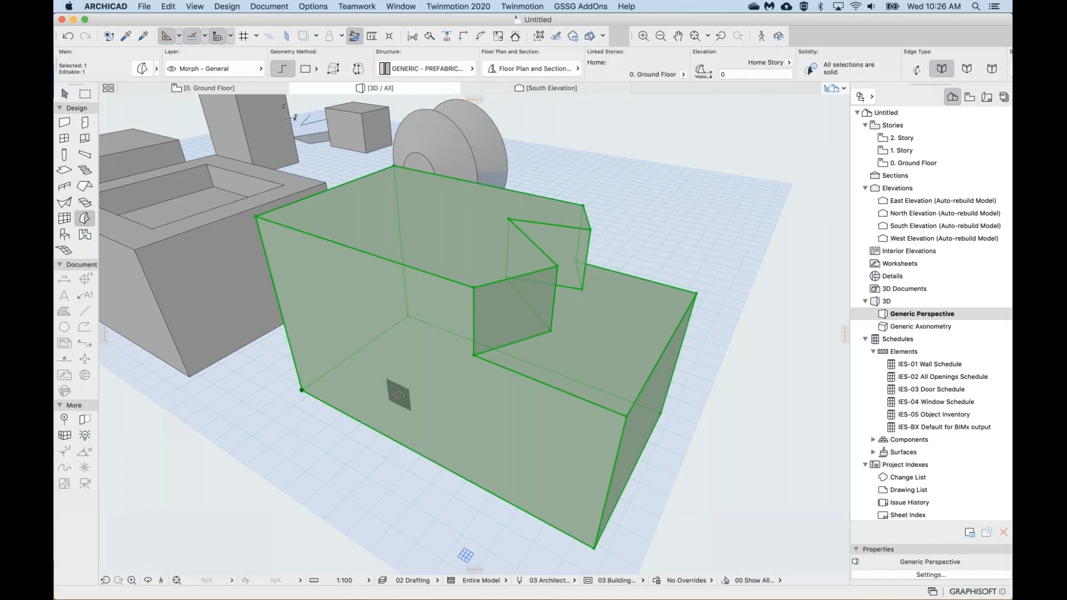
{"action": "middle_click_drag", "start_coordinate": [399, 395], "coordinate": [578, 394], "text": "shift"}
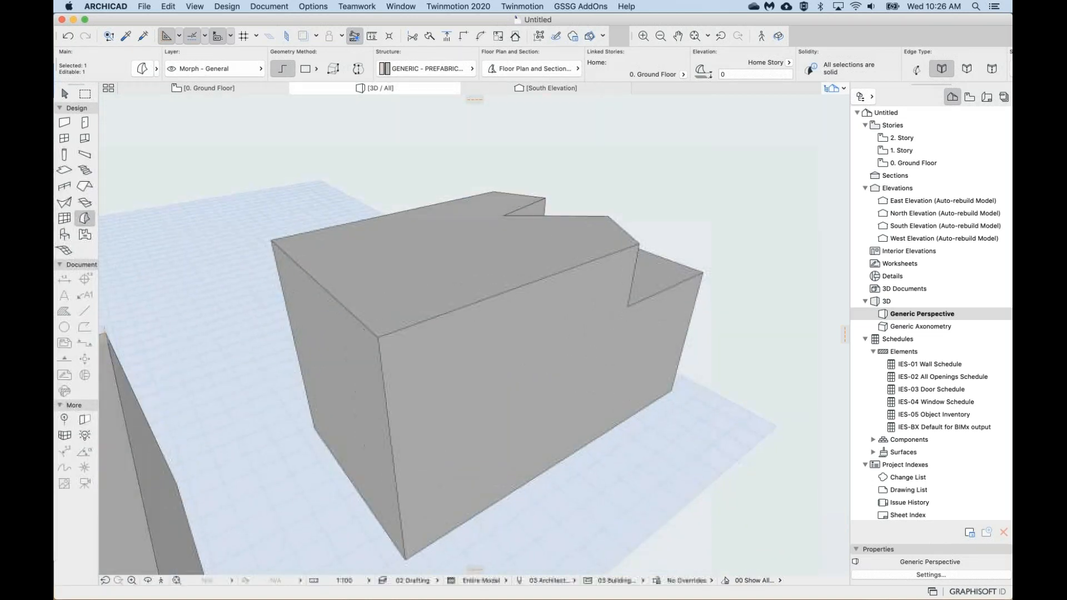
{"action": "middle_click_drag", "start_coordinate": [398, 392], "coordinate": [378, 336], "text": "shift"}
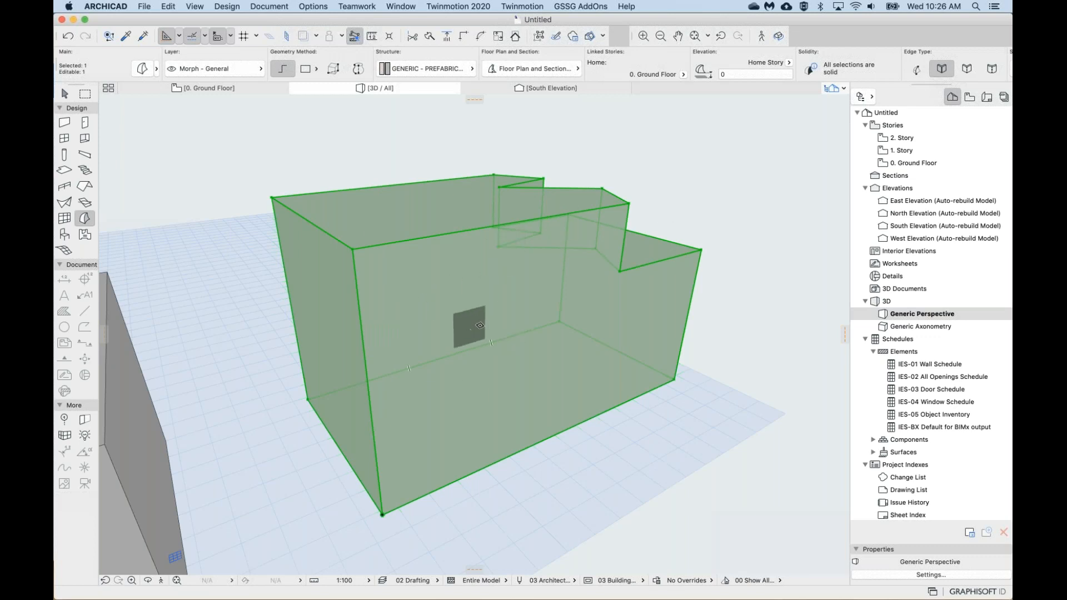
With the box geometry method, add a rectangle on the morph's long side face and extrude it 13970 through to the opposite side's corner.
{"action": "left_click", "coordinate": [333, 68]}
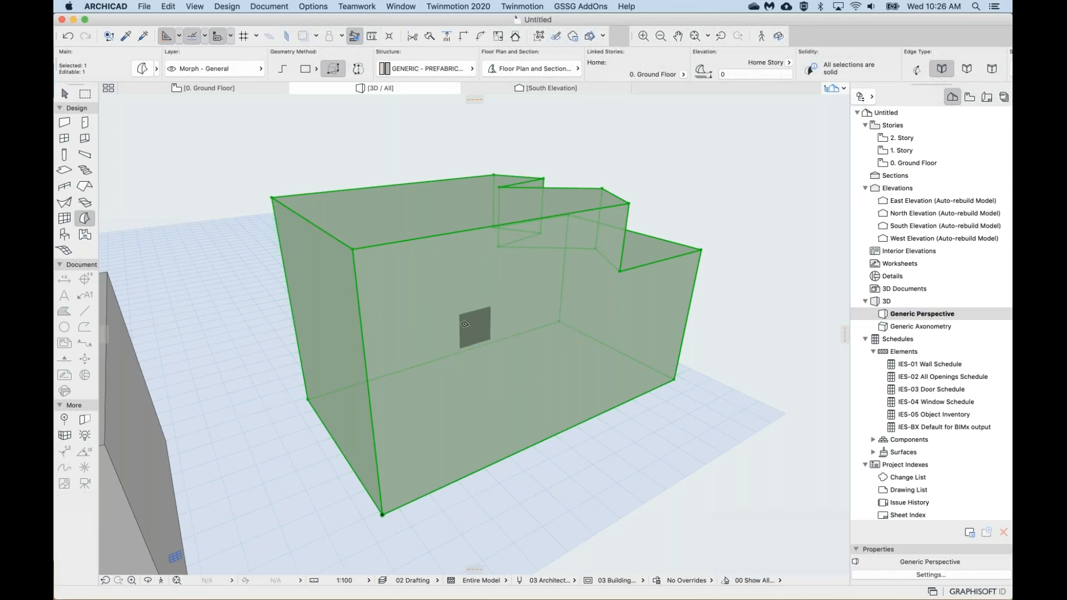
{"action": "left_click", "coordinate": [474, 327]}
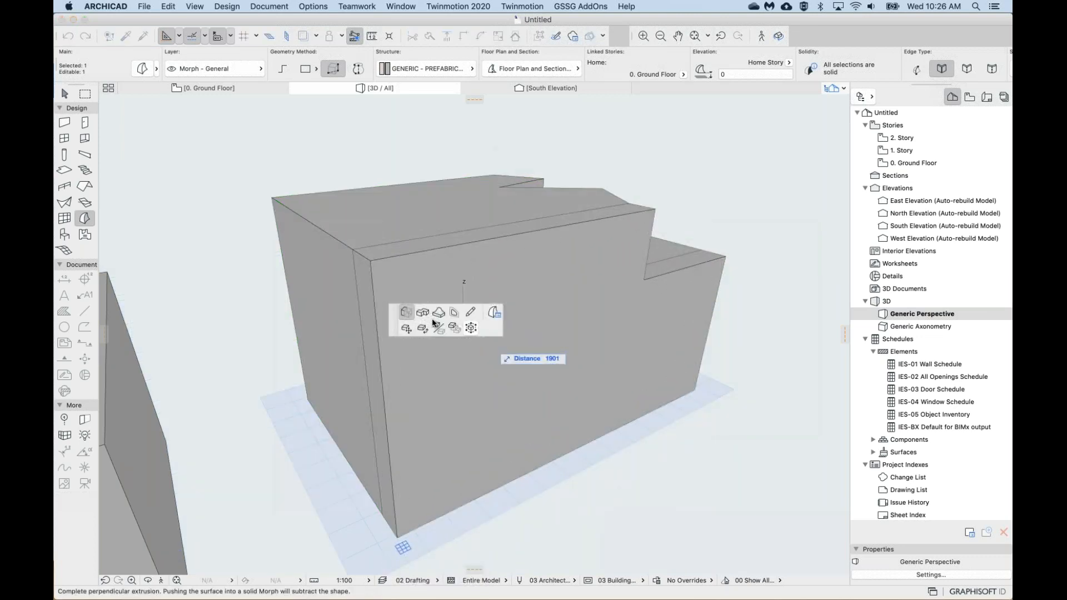
{"action": "left_click", "coordinate": [468, 313]}
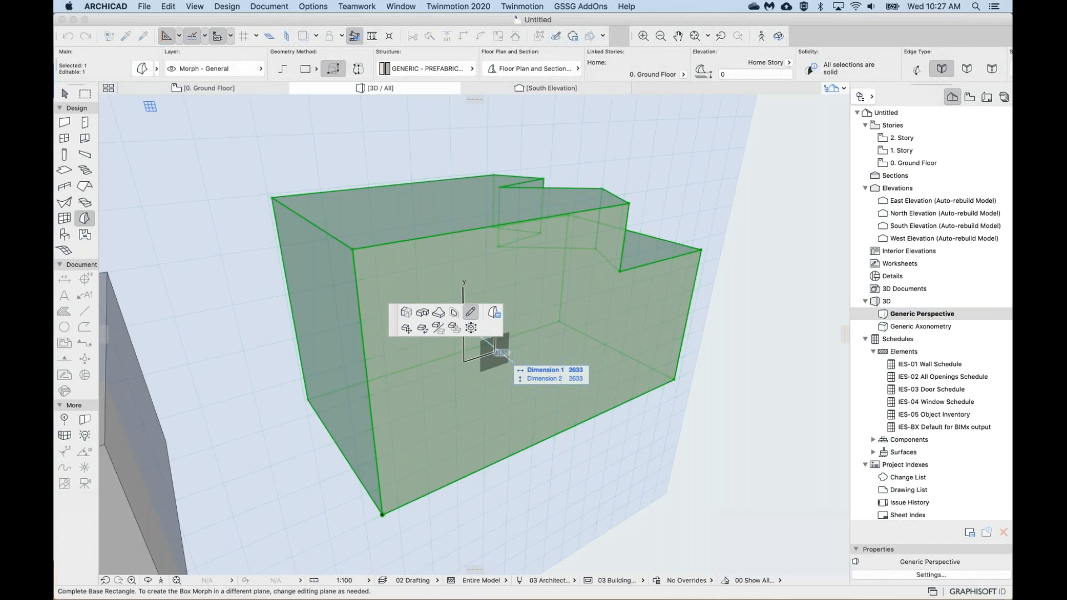
{"action": "left_click", "coordinate": [500, 352]}
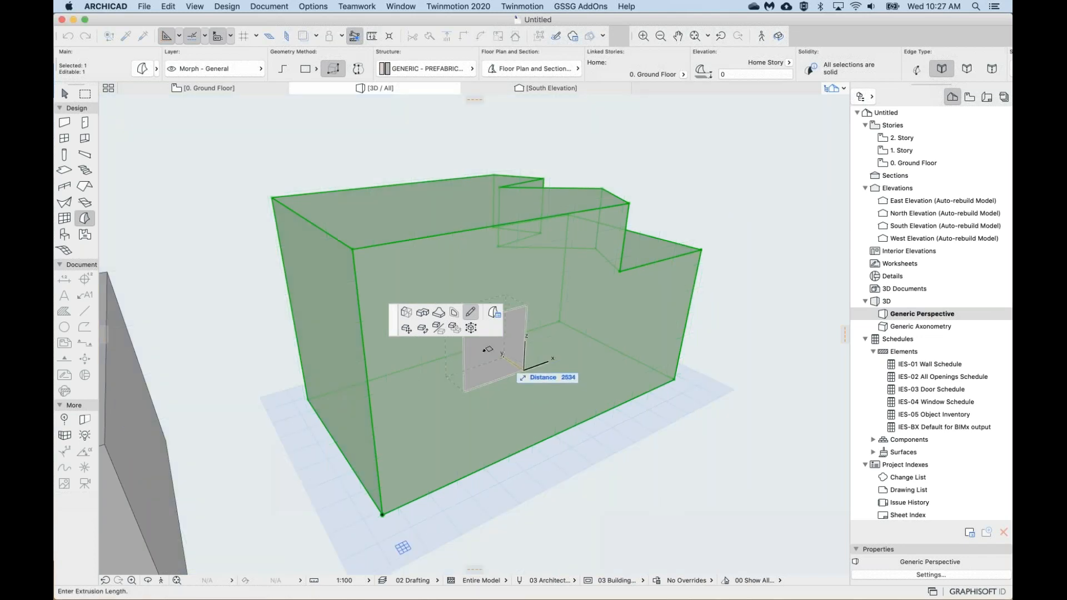
{"action": "middle_click_drag", "start_coordinate": [437, 346], "coordinate": [789, 346], "text": "shift"}
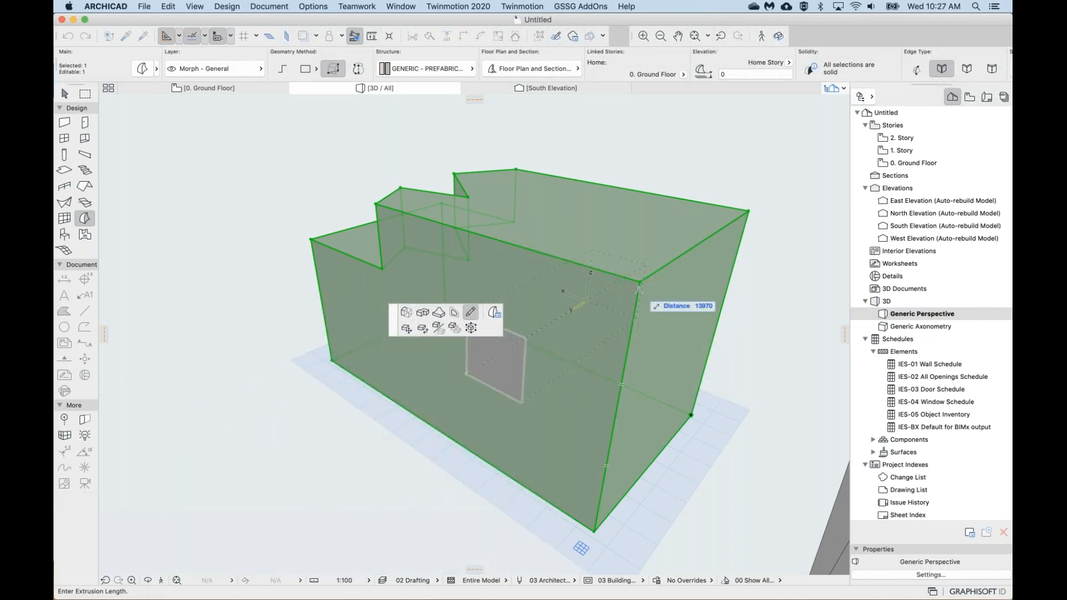
{"action": "middle_click_drag", "start_coordinate": [639, 290], "coordinate": [517, 298], "text": "shift"}
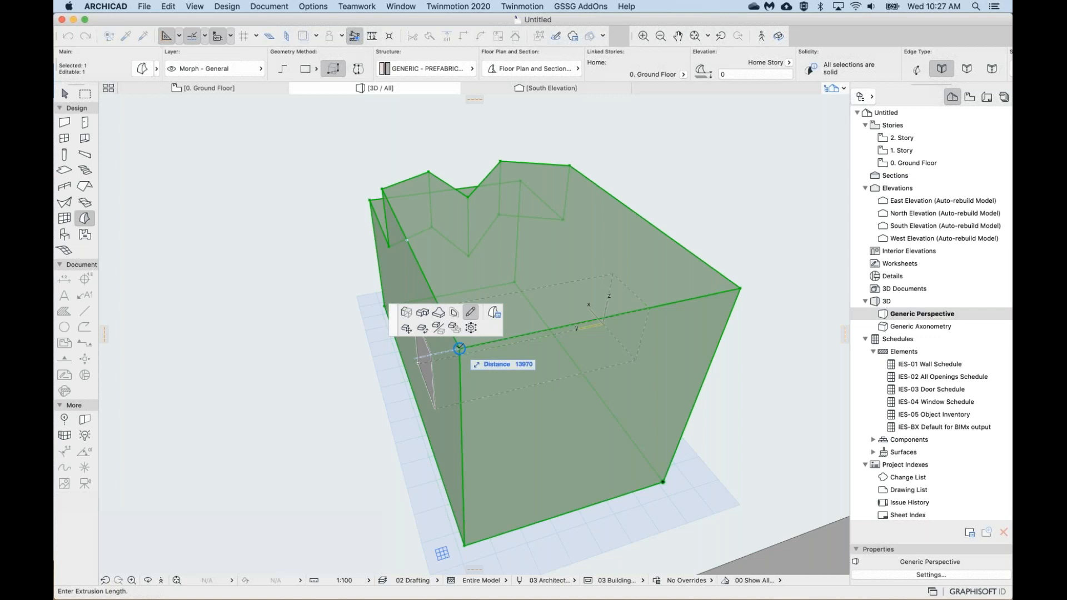
{"action": "left_click", "coordinate": [459, 349]}
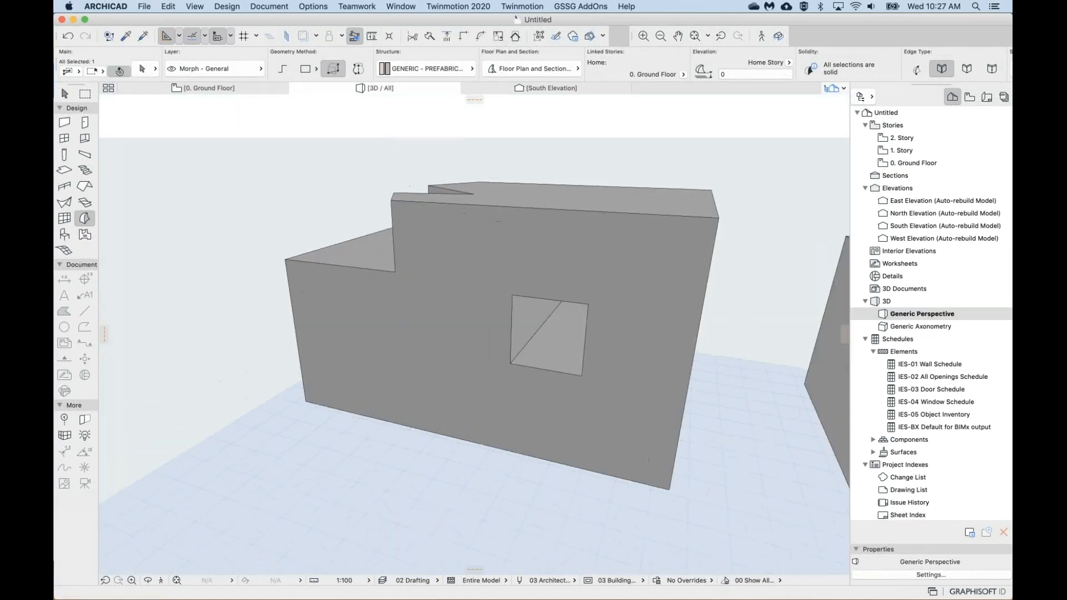
Inspect the rectangular tunnel through the selected morph from both sides and undo it.
{"action": "middle_click_drag", "start_coordinate": [522, 333], "coordinate": [463, 346], "text": "shift"}
{"action": "left_click", "coordinate": [463, 346]}
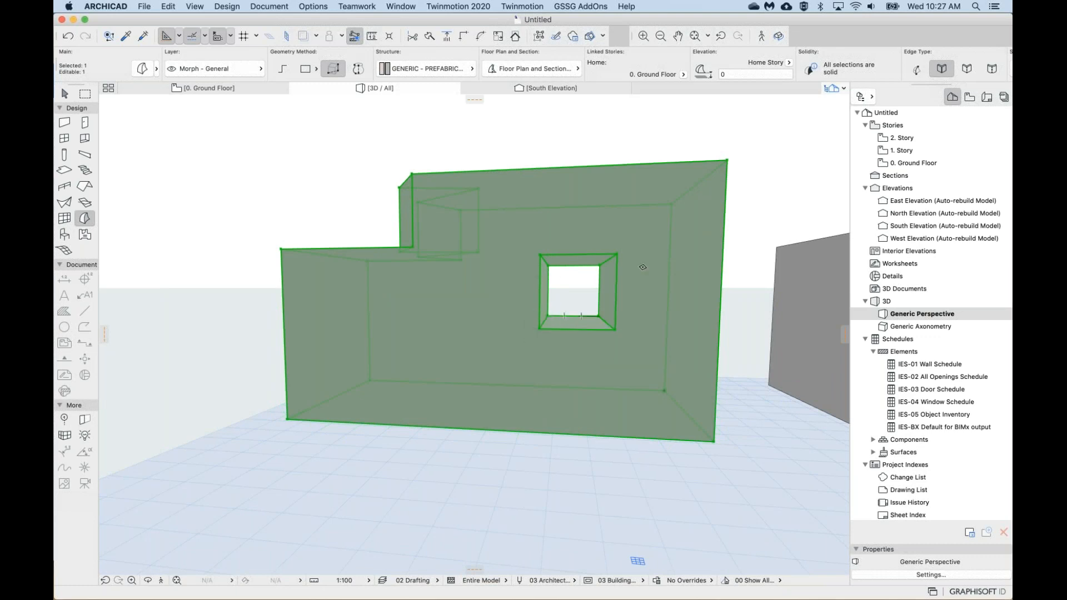
{"action": "middle_click_drag", "start_coordinate": [650, 264], "coordinate": [548, 342], "text": "shift"}
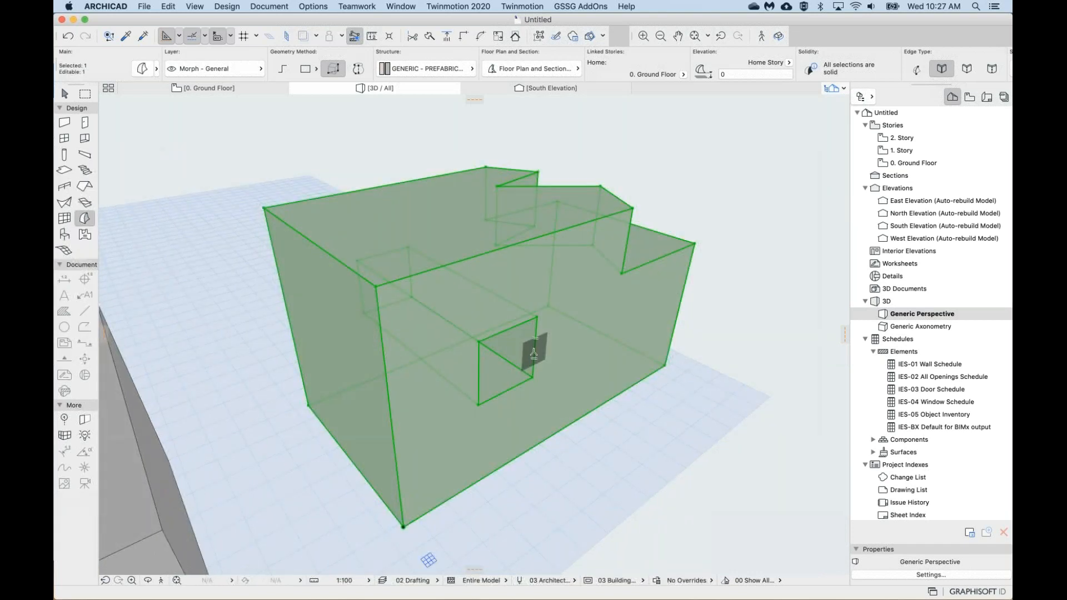
{"action": "key", "text": "super+z"}
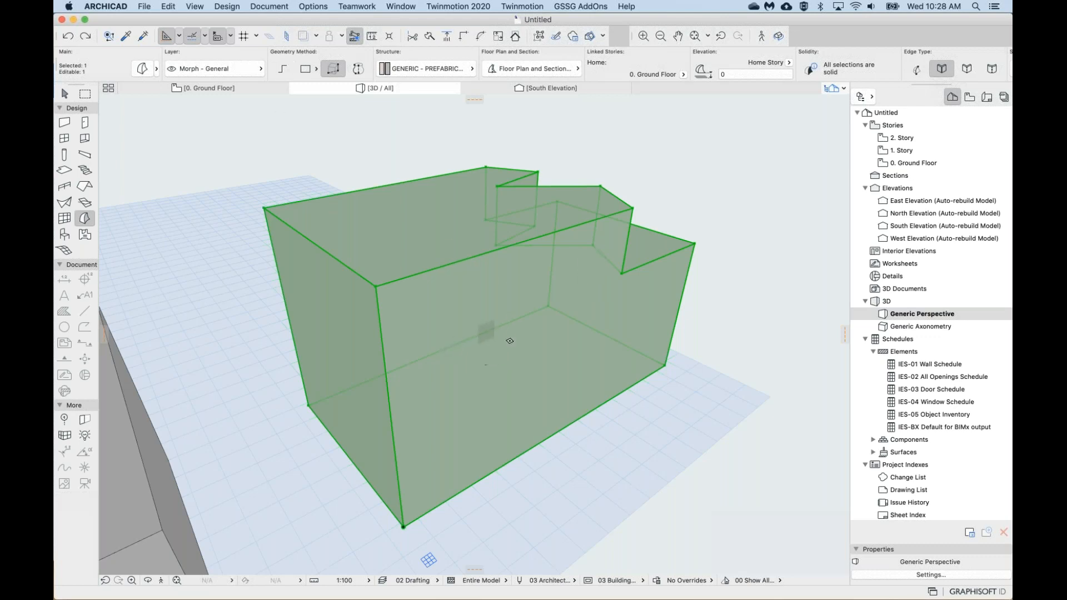
Try a second box-shaped opening 13970 deep through the long side face, inspect it from both sides, and undo it.
{"action": "left_click", "coordinate": [469, 308]}
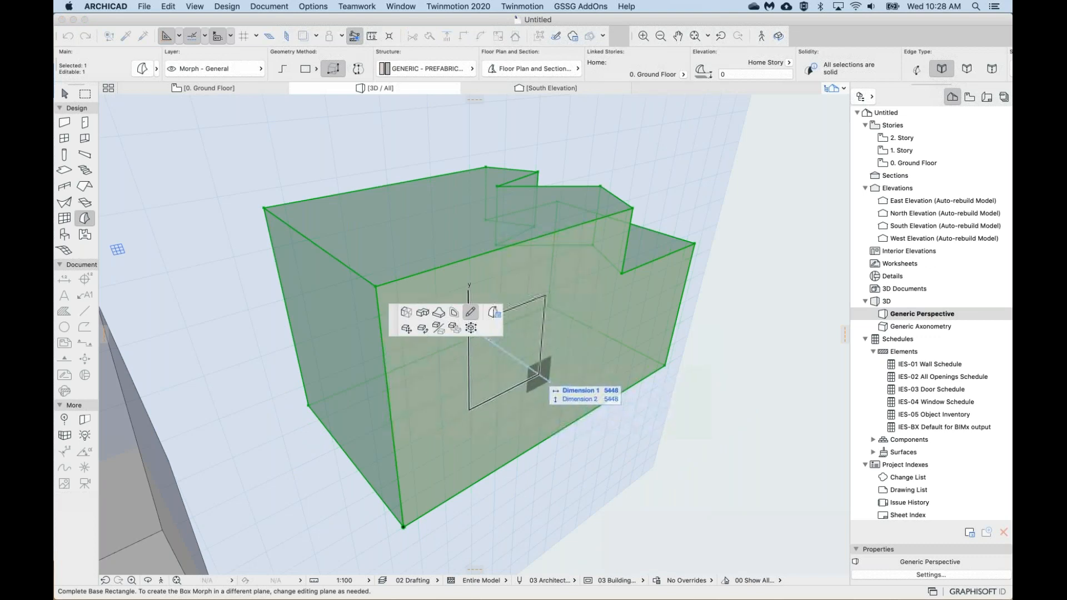
{"action": "left_click", "coordinate": [533, 372]}
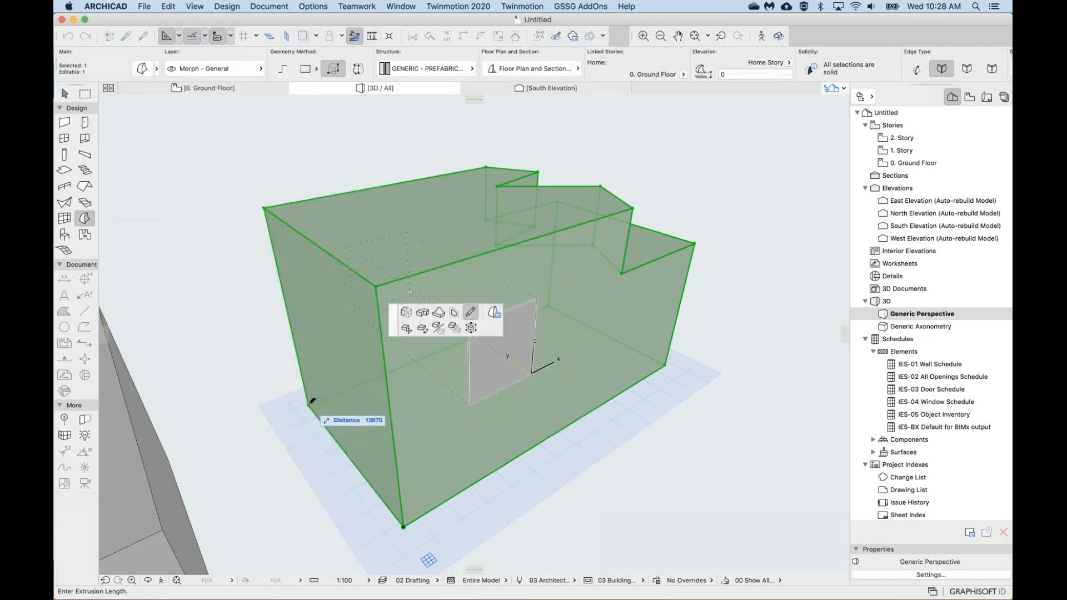
{"action": "left_click", "coordinate": [265, 206]}
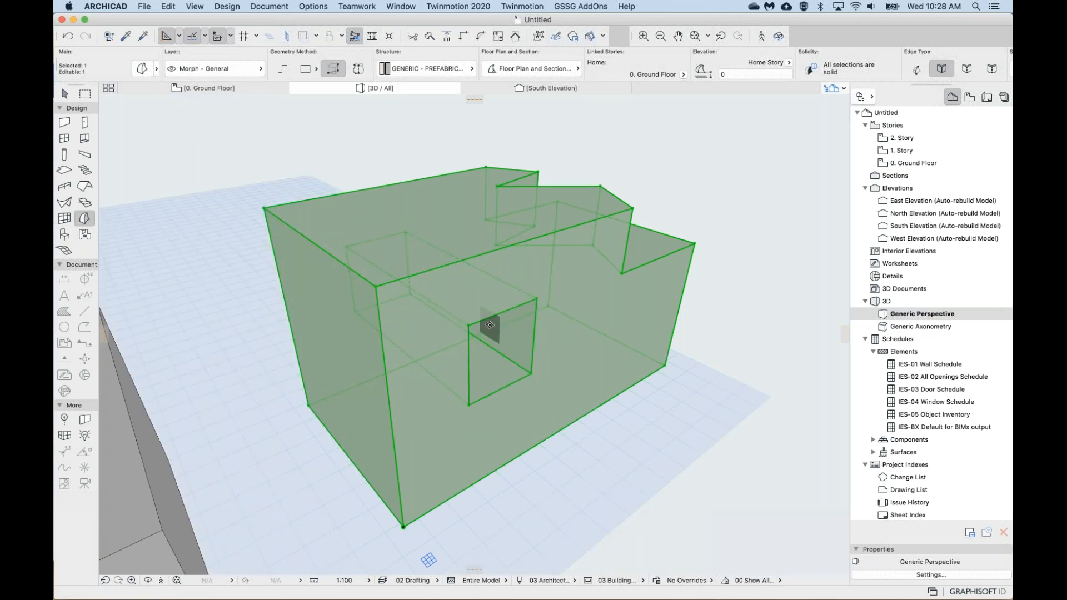
{"action": "middle_click_drag", "start_coordinate": [489, 325], "coordinate": [347, 300], "text": "shift"}
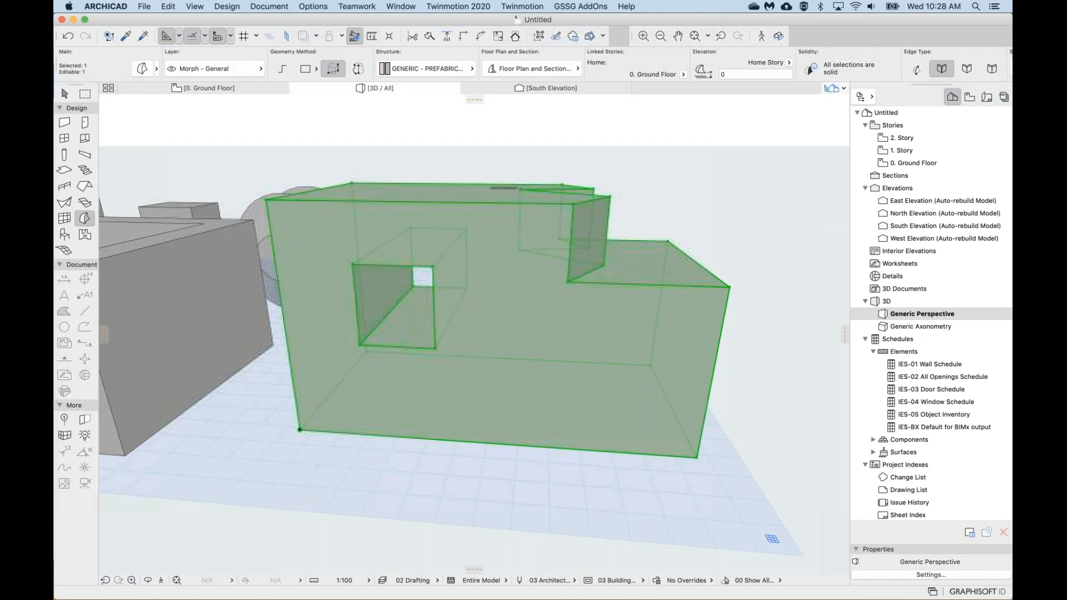
{"action": "middle_click_drag", "start_coordinate": [503, 187], "coordinate": [550, 222], "text": "shift"}
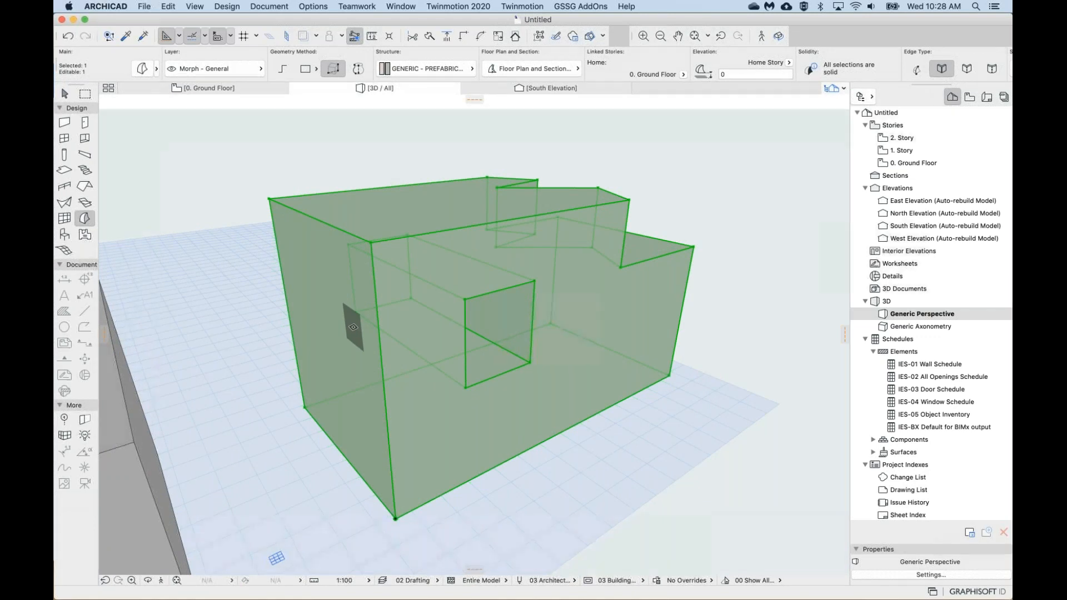
{"action": "middle_click_drag", "start_coordinate": [602, 327], "coordinate": [528, 331], "text": "shift"}
{"action": "key", "text": "super+z"}
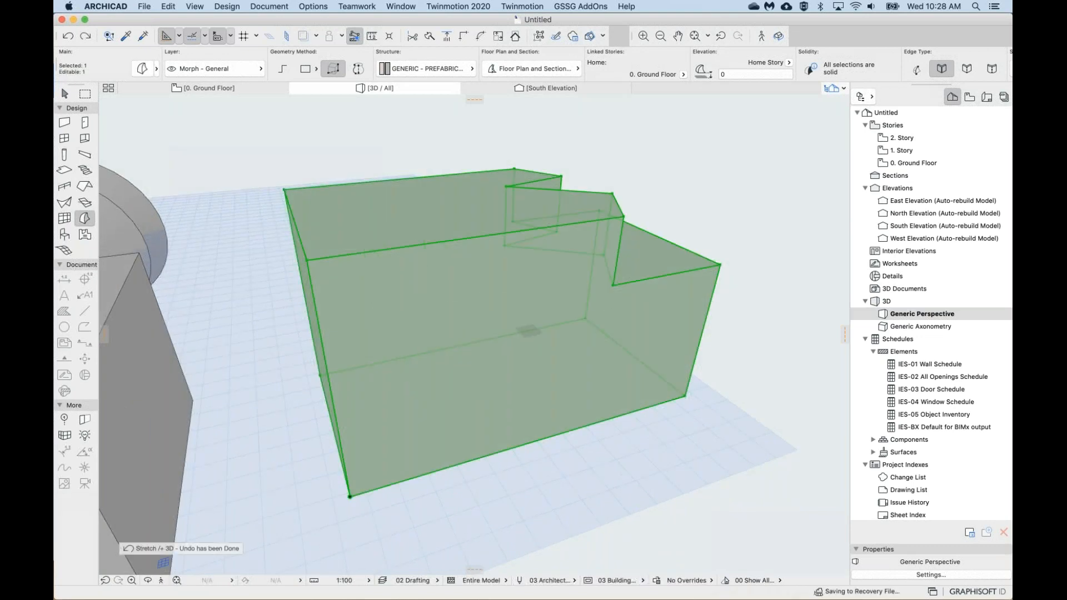
Cut a rectangular opening through the morph's long side face again, extruding the box 13970 to a far corner.
{"action": "middle_click_drag", "start_coordinate": [450, 315], "coordinate": [507, 285], "text": "shift"}
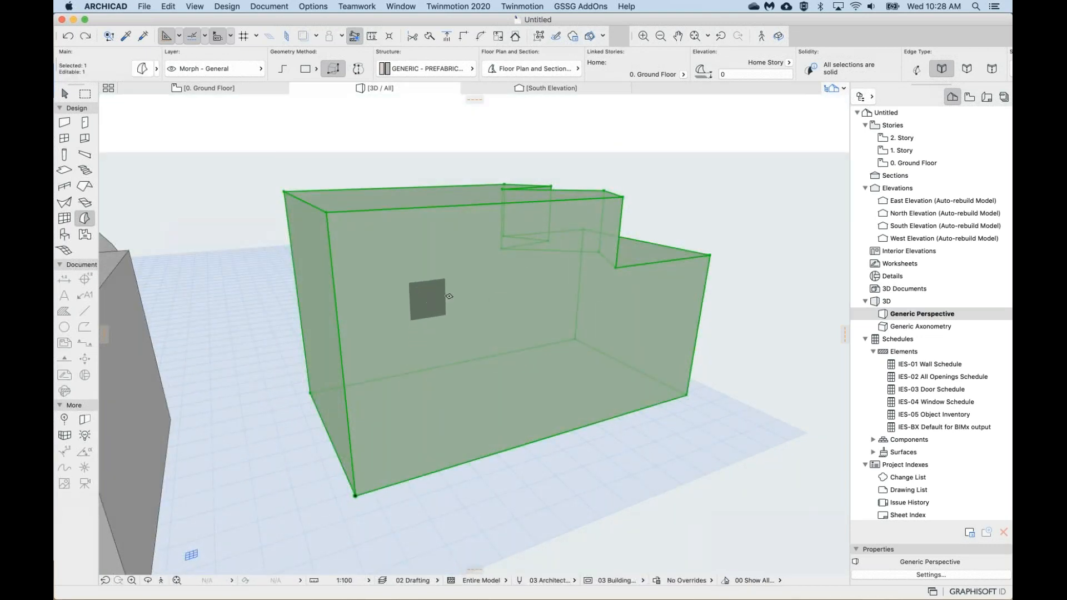
{"action": "left_click", "coordinate": [440, 285]}
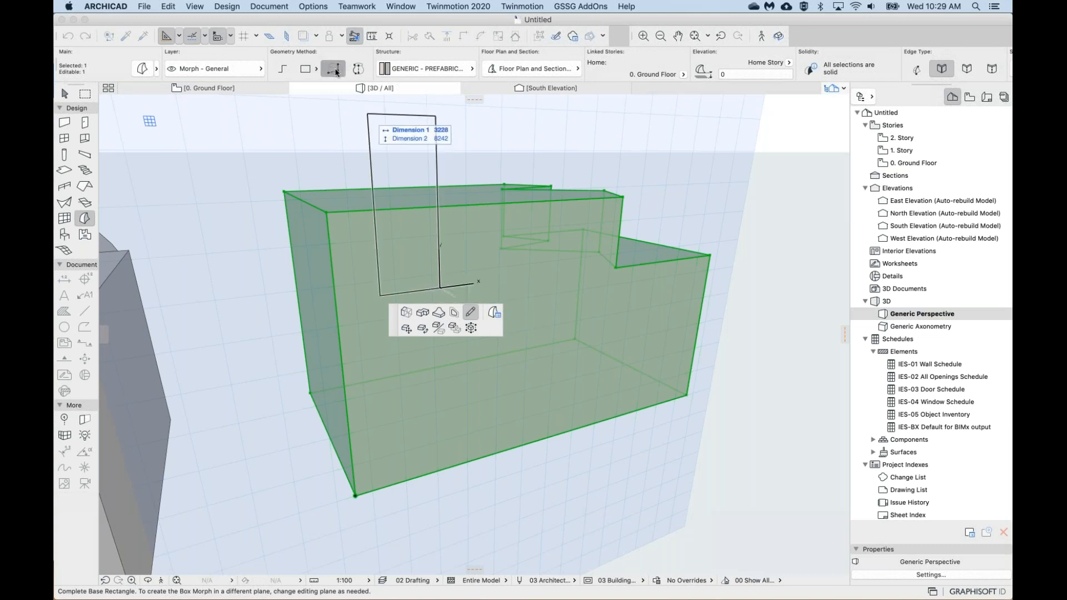
{"action": "left_click", "coordinate": [516, 371]}
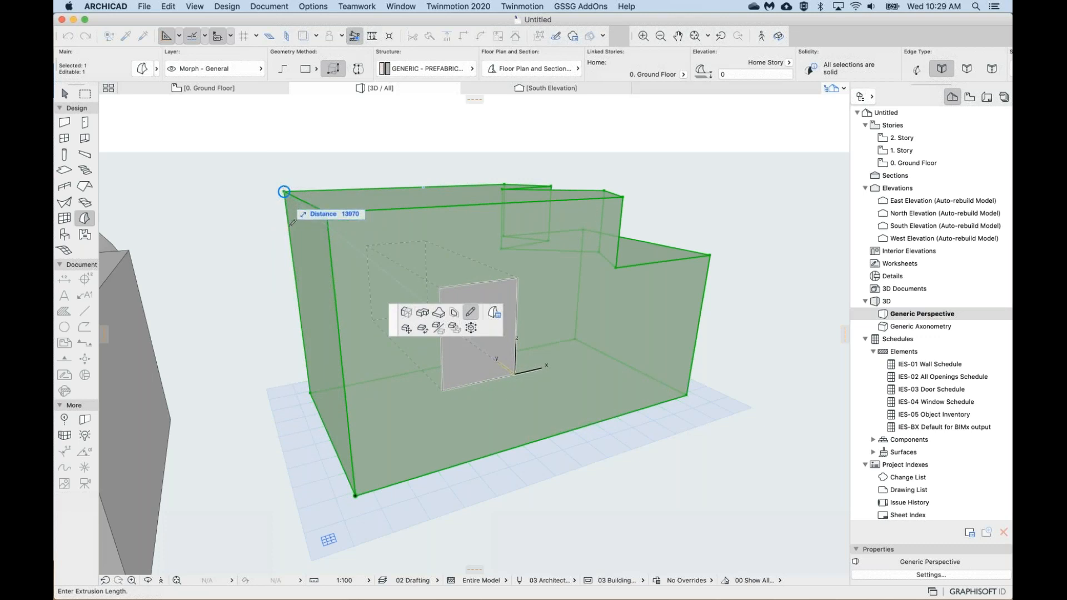
{"action": "left_click", "coordinate": [310, 393]}
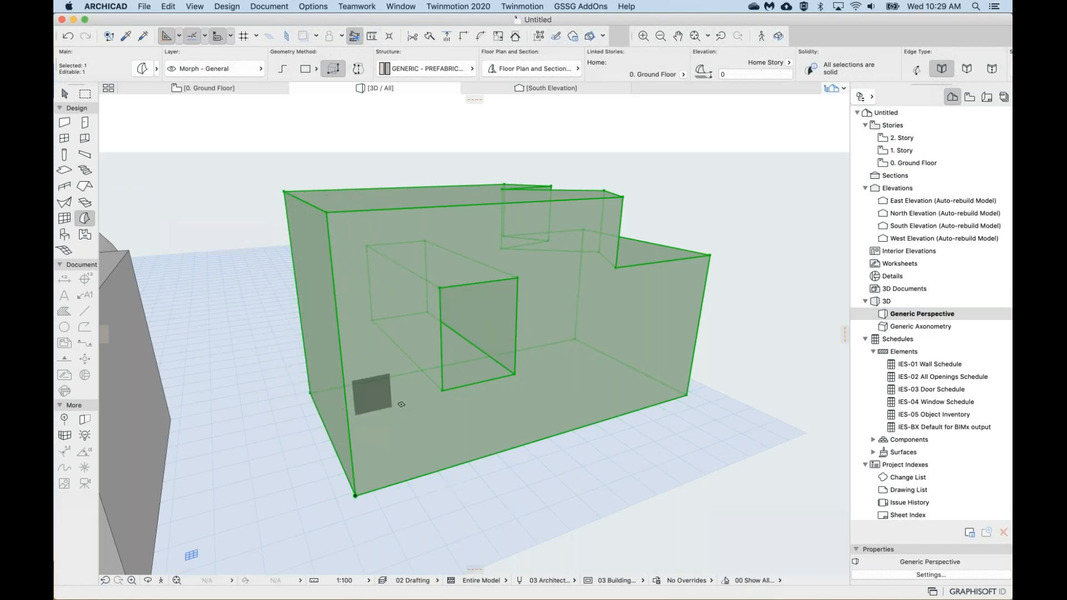
Inspect the rectangular opening through the morph from the front and from above, and undo it.
{"action": "left_click", "coordinate": [595, 359]}
{"action": "middle_click_drag", "start_coordinate": [595, 358], "coordinate": [453, 286], "text": "shift"}
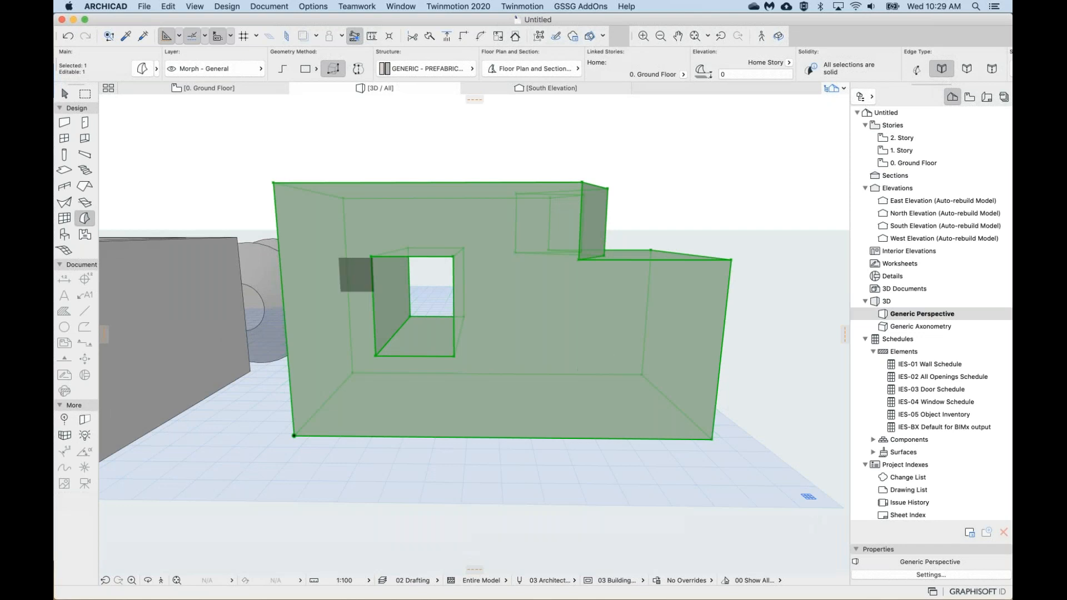
{"action": "key", "text": "shift"}
{"action": "middle_click_drag", "start_coordinate": [470, 250], "coordinate": [461, 282], "text": "shift"}
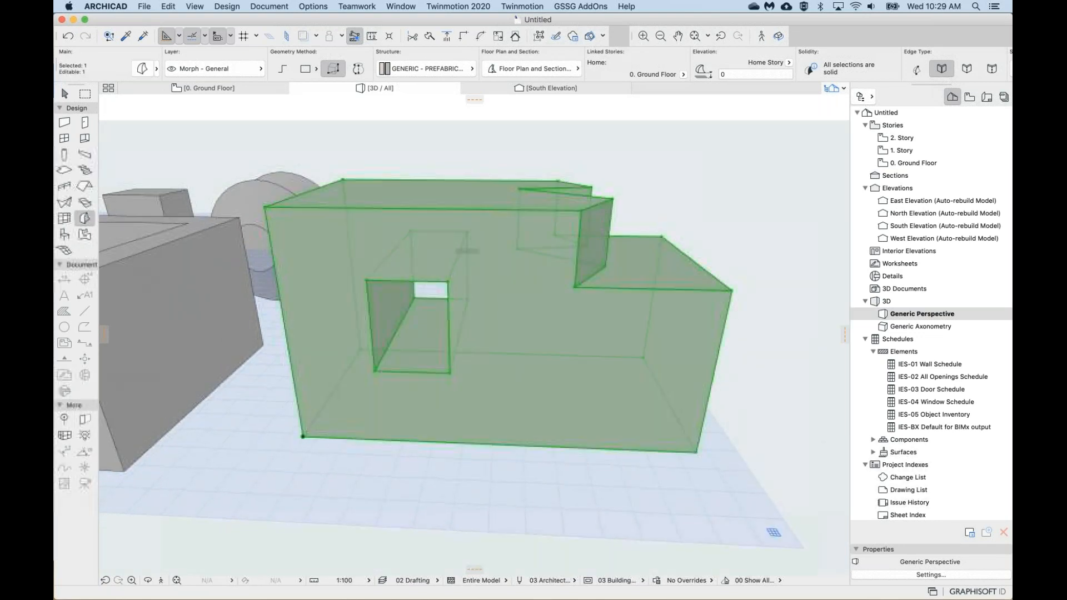
{"action": "mouse_move", "coordinate": [521, 301]}
{"action": "middle_mouse_down", "text": "shift"}
{"action": "mouse_move", "coordinate": [522, 267]}
{"action": "mouse_move", "coordinate": [521, 300]}
{"action": "middle_mouse_up", "text": "shift"}
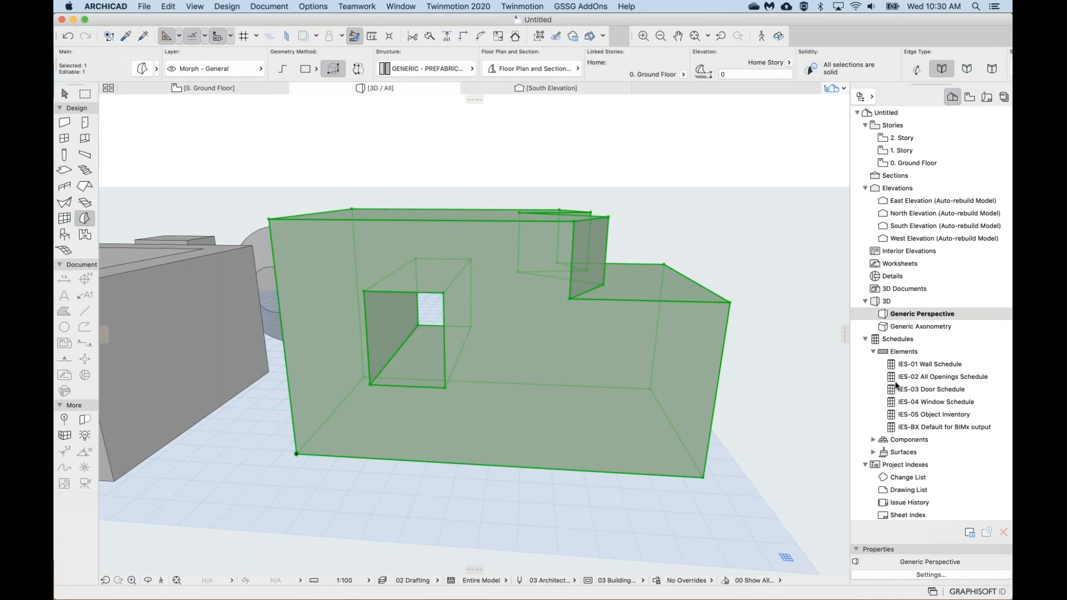
{"action": "middle_click_drag", "start_coordinate": [672, 234], "coordinate": [591, 275], "text": "shift"}
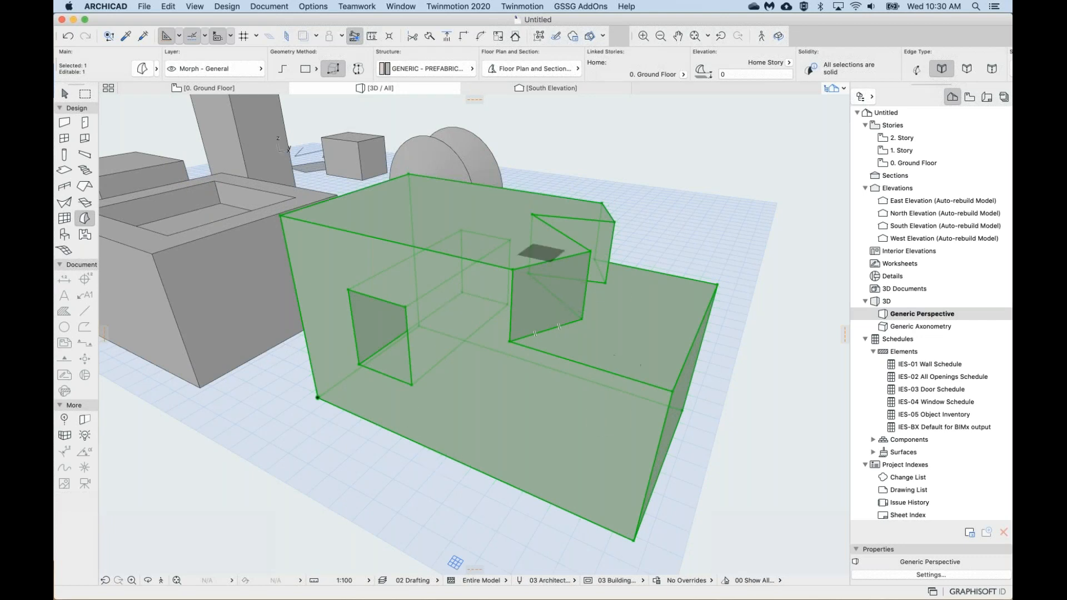
{"action": "middle_click_drag", "start_coordinate": [410, 328], "coordinate": [369, 331], "text": "shift"}
{"action": "key", "text": "super+z"}
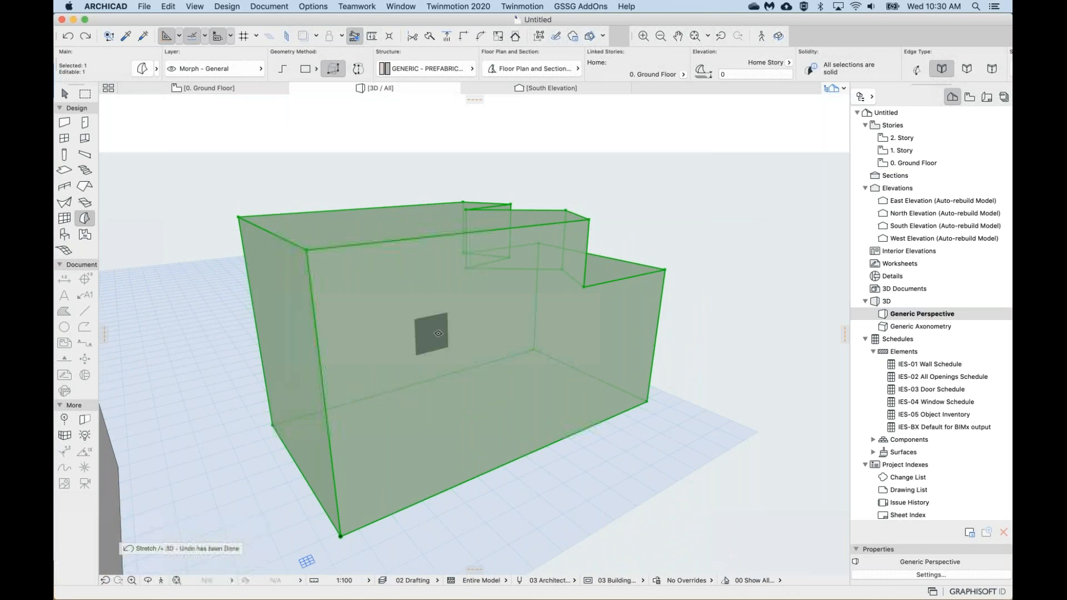
With the polygonal geometry method, draw a full circle by centerpoint on the morph's long side face.
{"action": "left_click", "coordinate": [285, 69]}
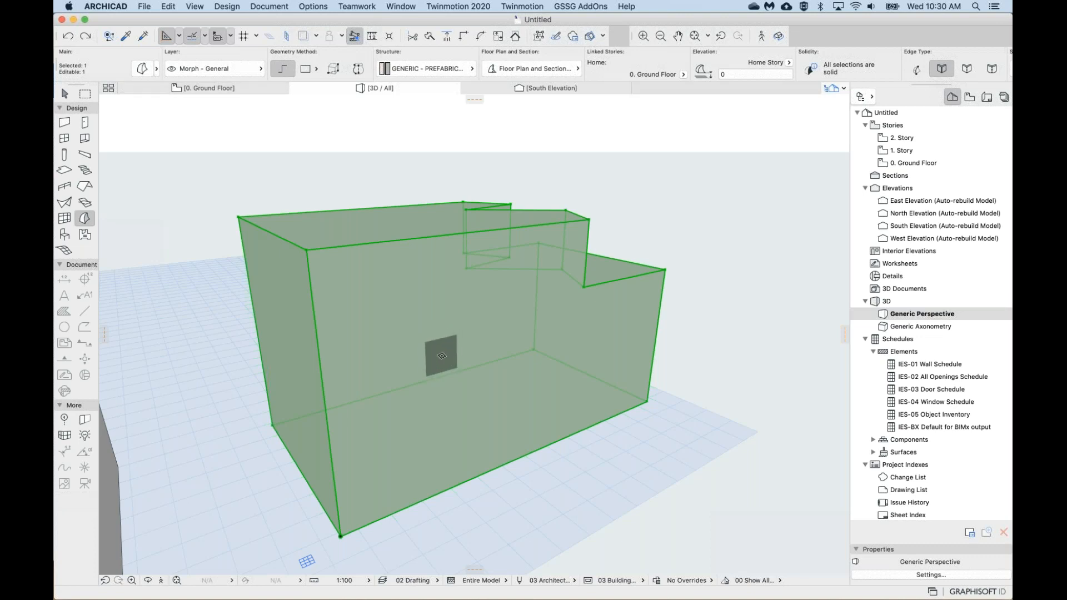
{"action": "left_click", "coordinate": [442, 355]}
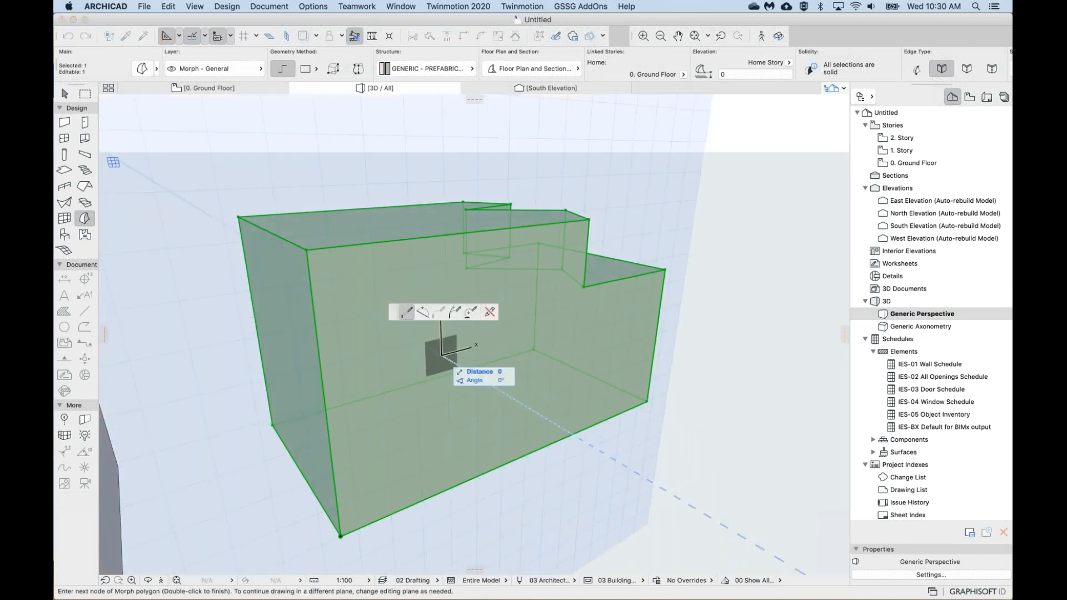
{"action": "left_click", "coordinate": [469, 314]}
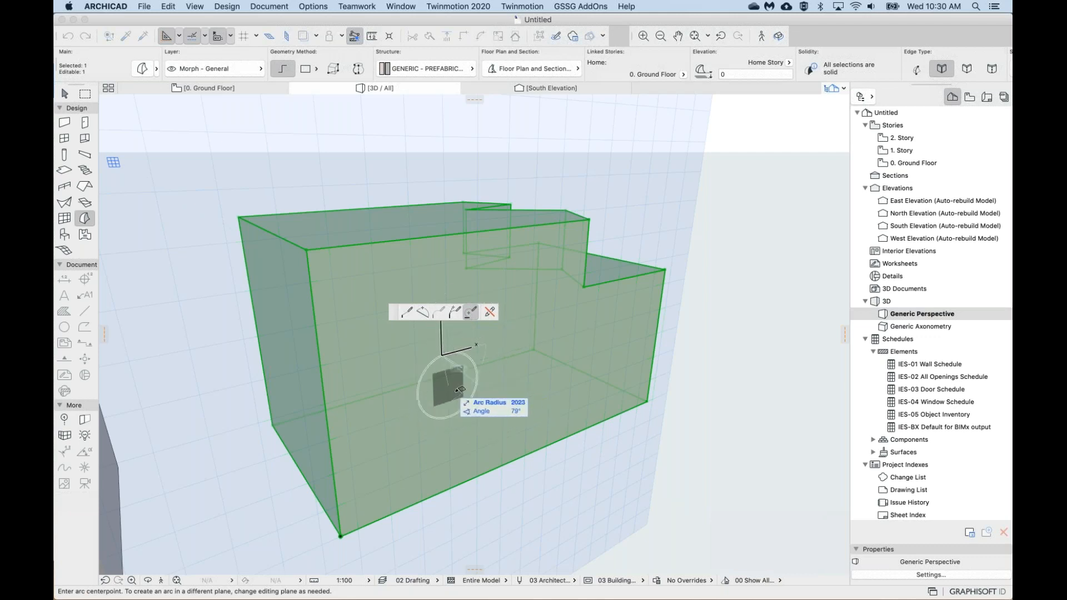
{"action": "left_click", "coordinate": [447, 391]}
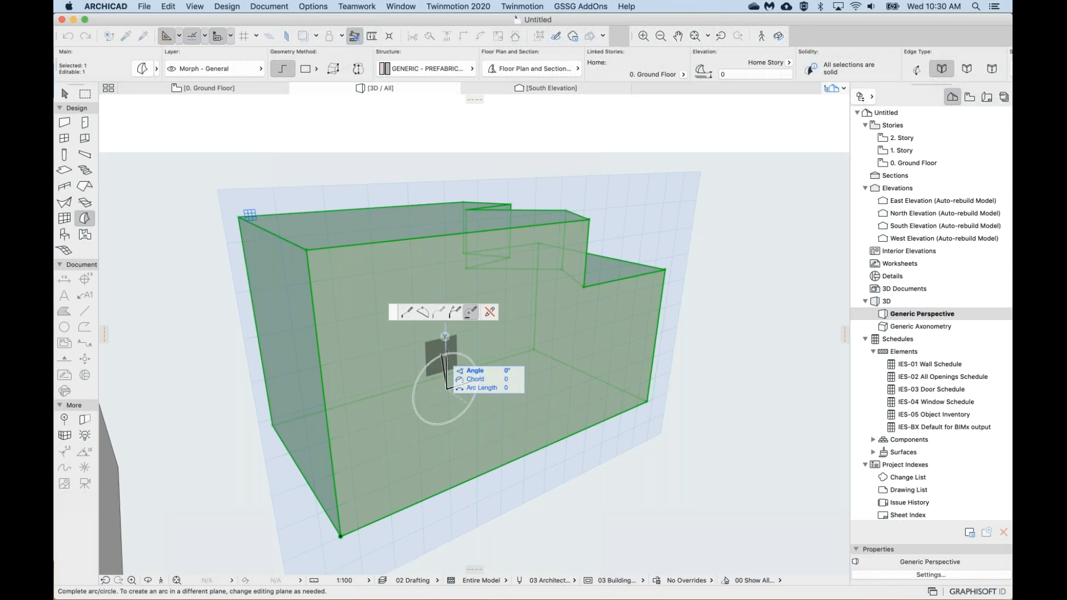
{"action": "left_click", "coordinate": [445, 355]}
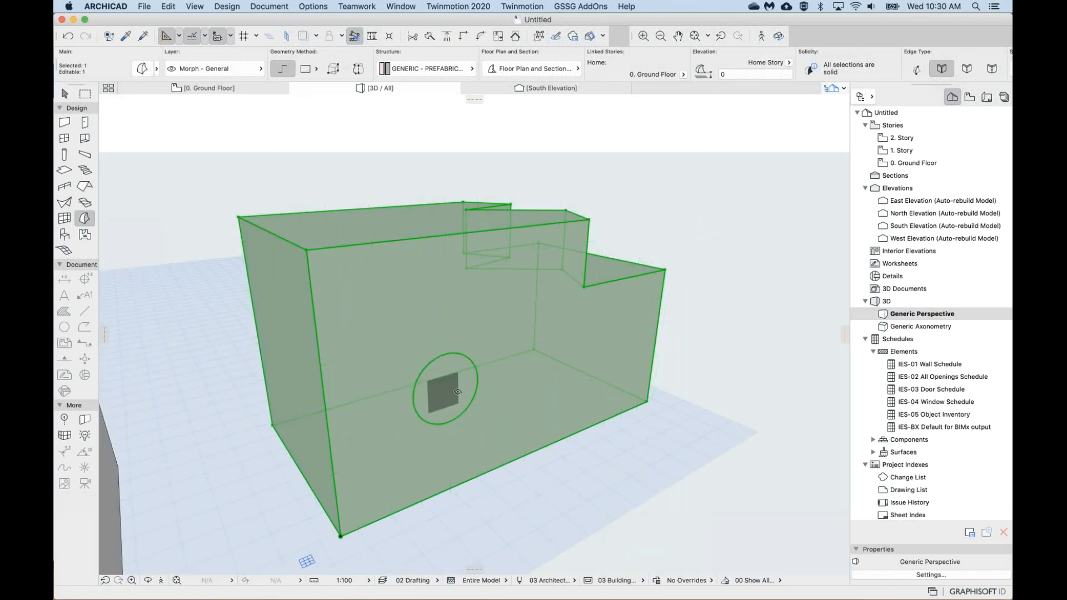
Push the circle's face 13970 into the morph, through to the opposite side's corner, to subtract a round opening.
{"action": "left_click", "coordinate": [457, 389]}
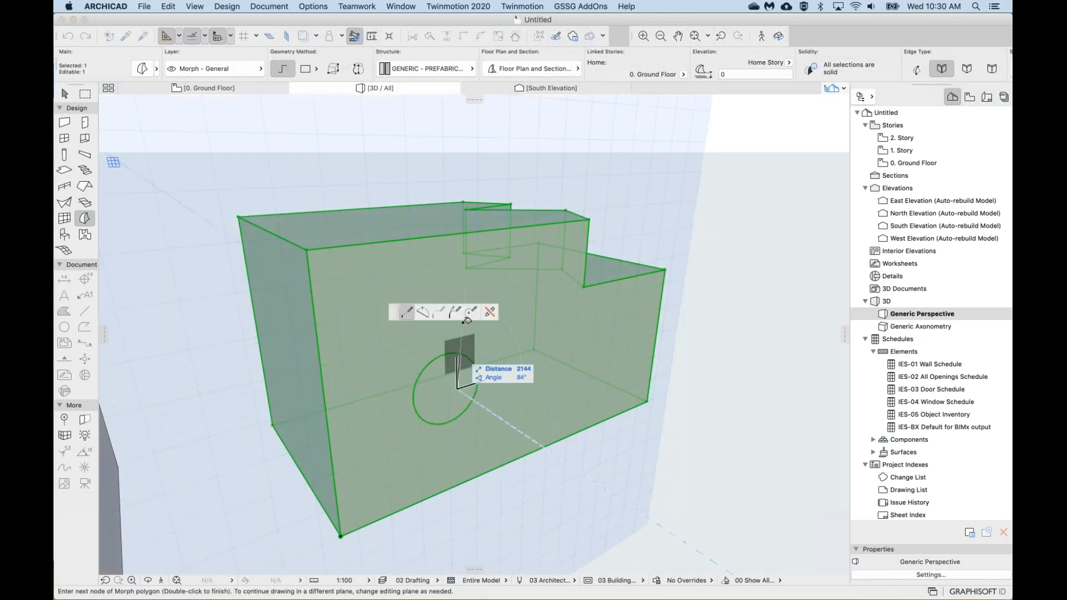
{"action": "left_click", "coordinate": [489, 312]}
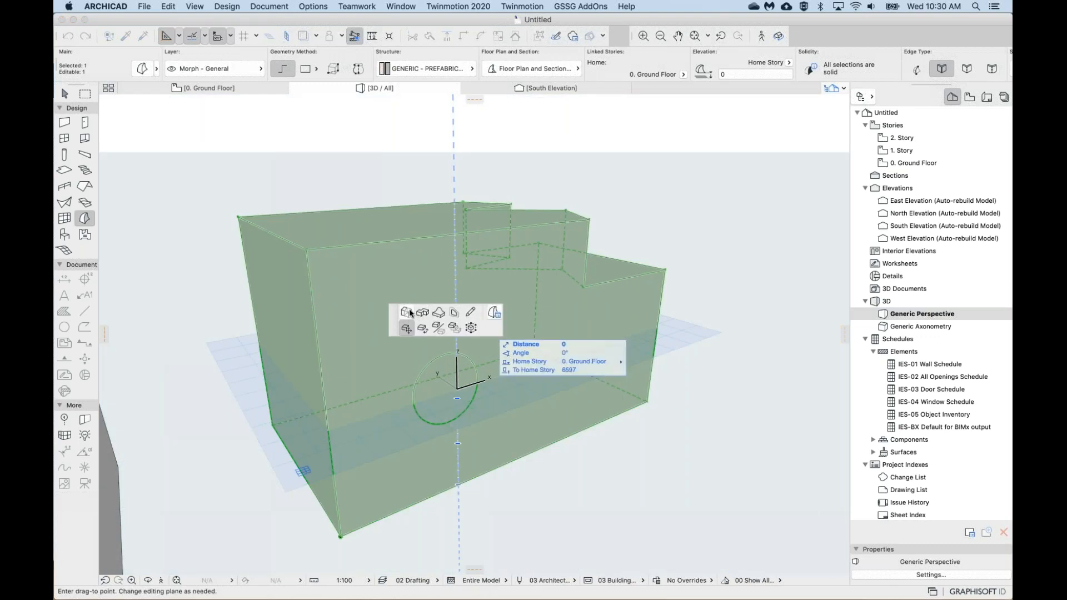
{"action": "left_click", "coordinate": [408, 311]}
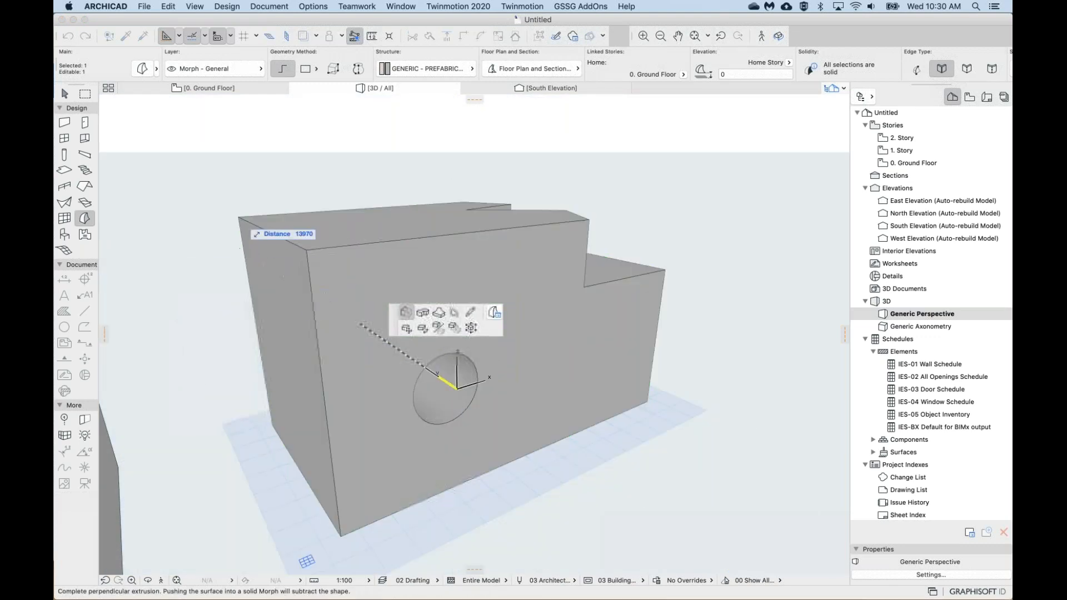
{"action": "left_click", "coordinate": [242, 213]}
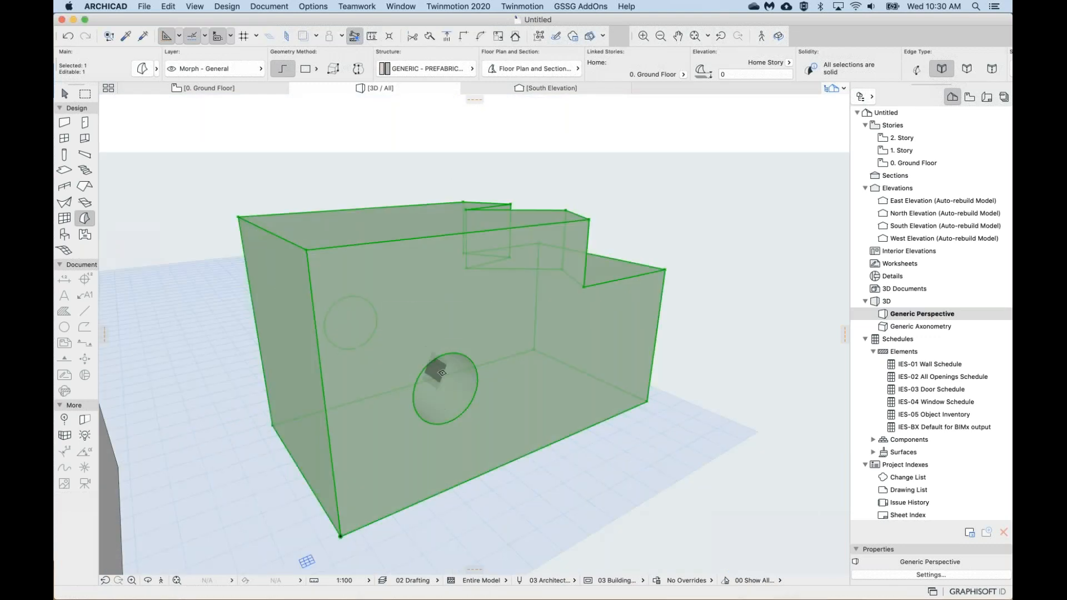
Inspect the round tunnel from several angles and undo both the push and the circle.
{"action": "middle_click_drag", "start_coordinate": [474, 333], "coordinate": [448, 357], "text": "shift"}
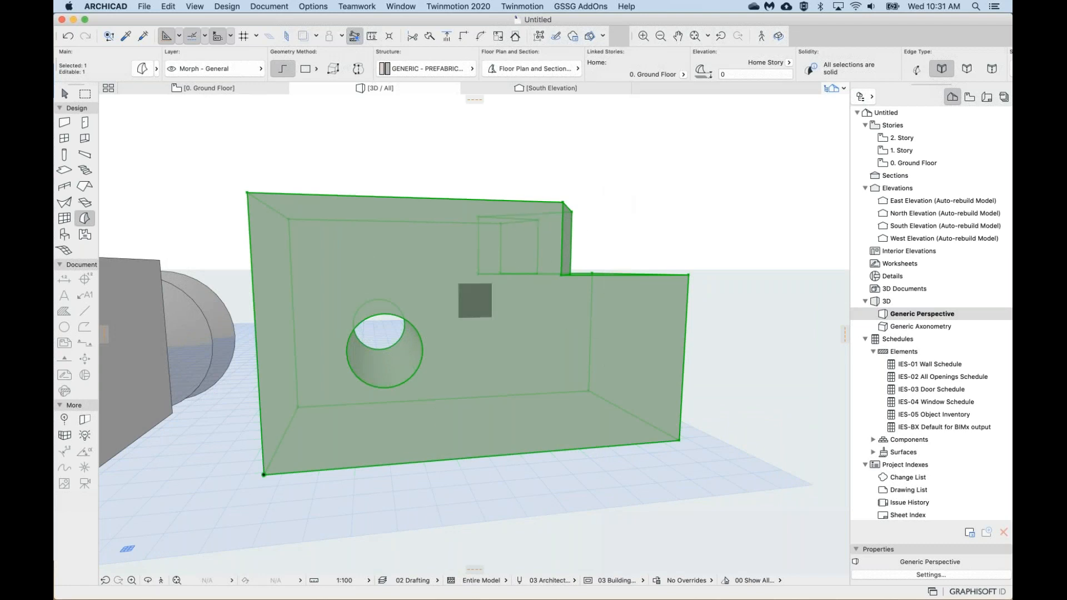
{"action": "middle_click_drag", "start_coordinate": [415, 345], "coordinate": [377, 556], "text": "shift"}
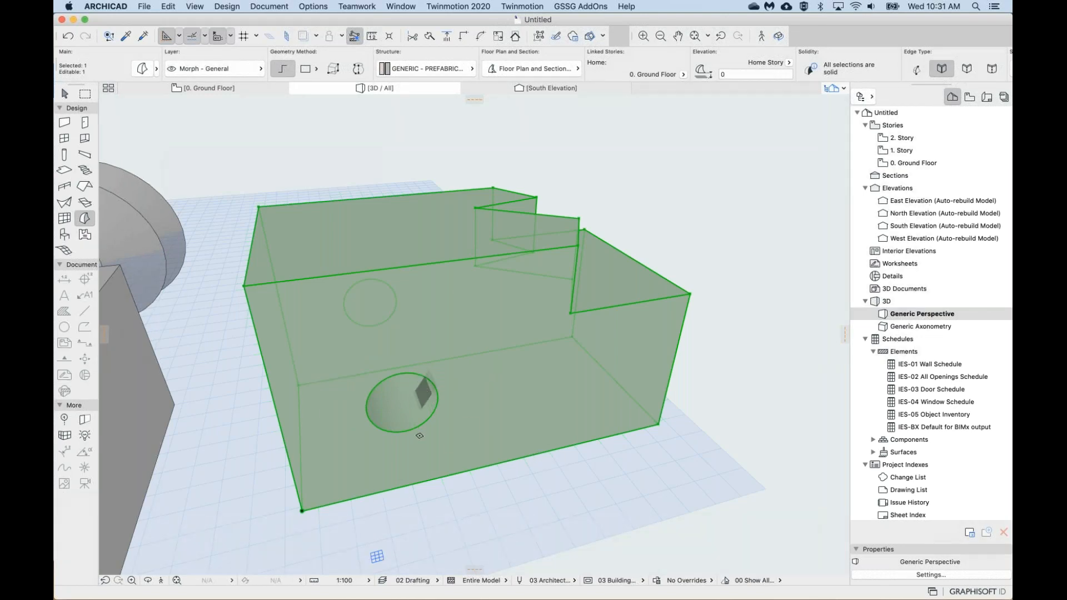
{"action": "scroll", "coordinate": [419, 436], "scroll_direction": "up", "scroll_amount": 3}
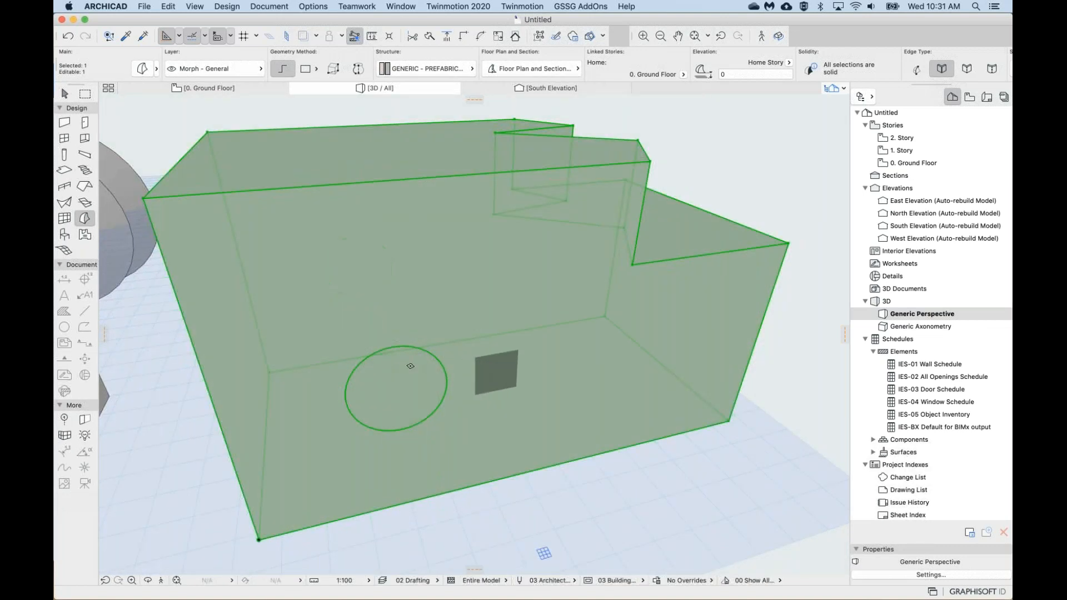
{"action": "key", "text": "super+z"}
{"action": "middle_click_drag", "start_coordinate": [410, 366], "coordinate": [428, 355], "text": "shift"}
{"action": "key", "text": "super+z"}
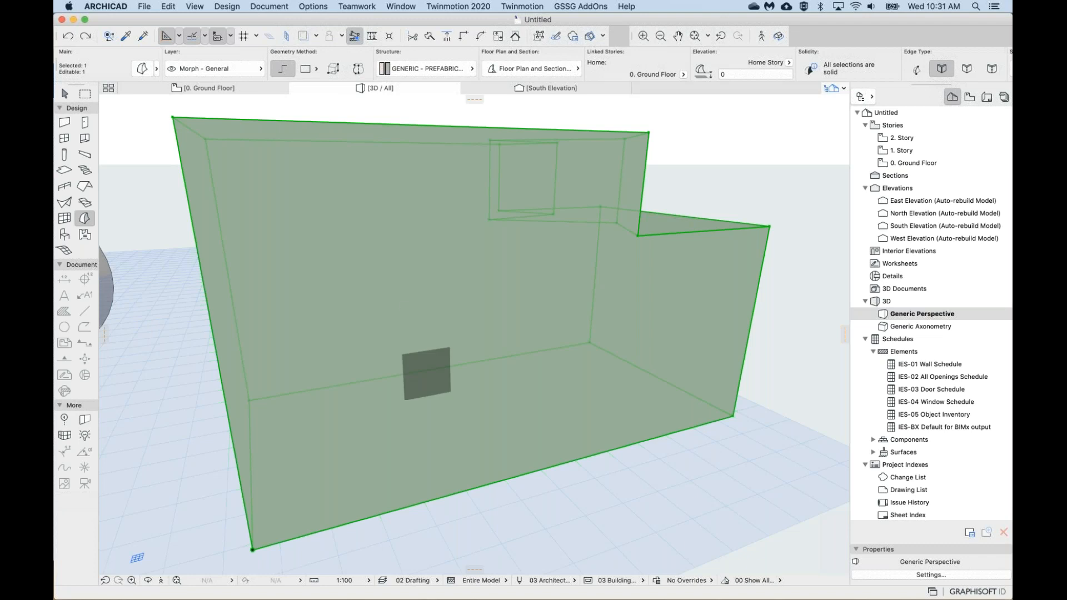
Draw a larger centerpoint circle on the morph's long side face again.
{"action": "left_click", "coordinate": [429, 291]}
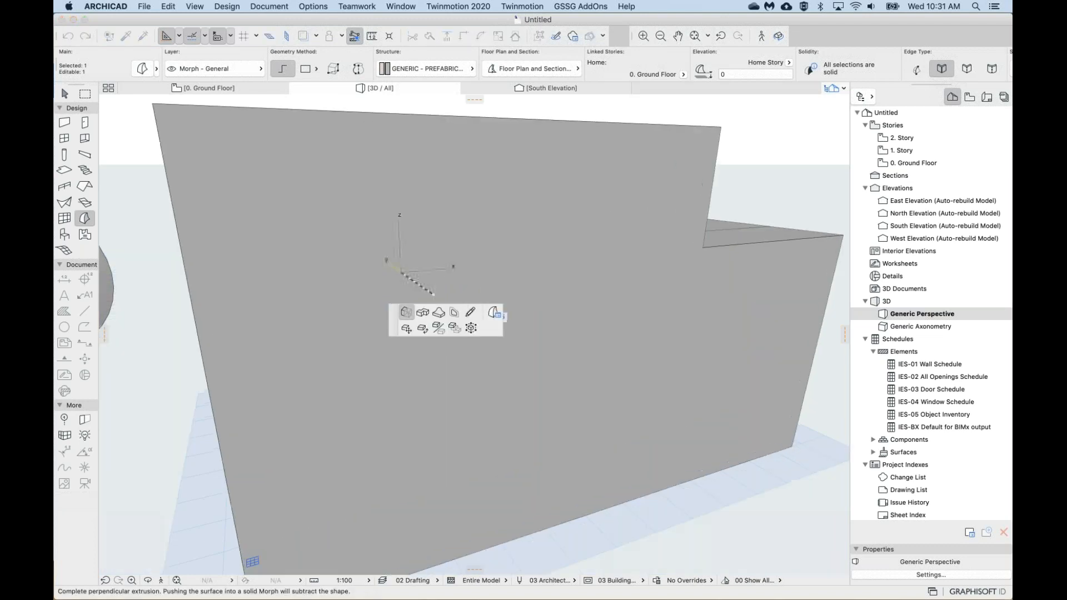
{"action": "left_click", "coordinate": [470, 313]}
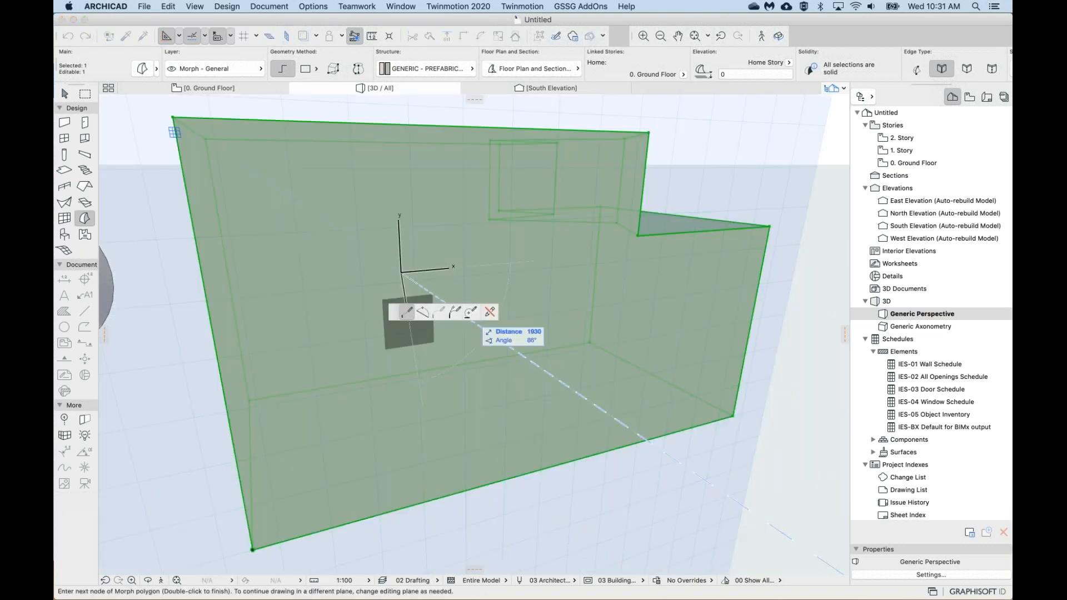
{"action": "left_click", "coordinate": [471, 313]}
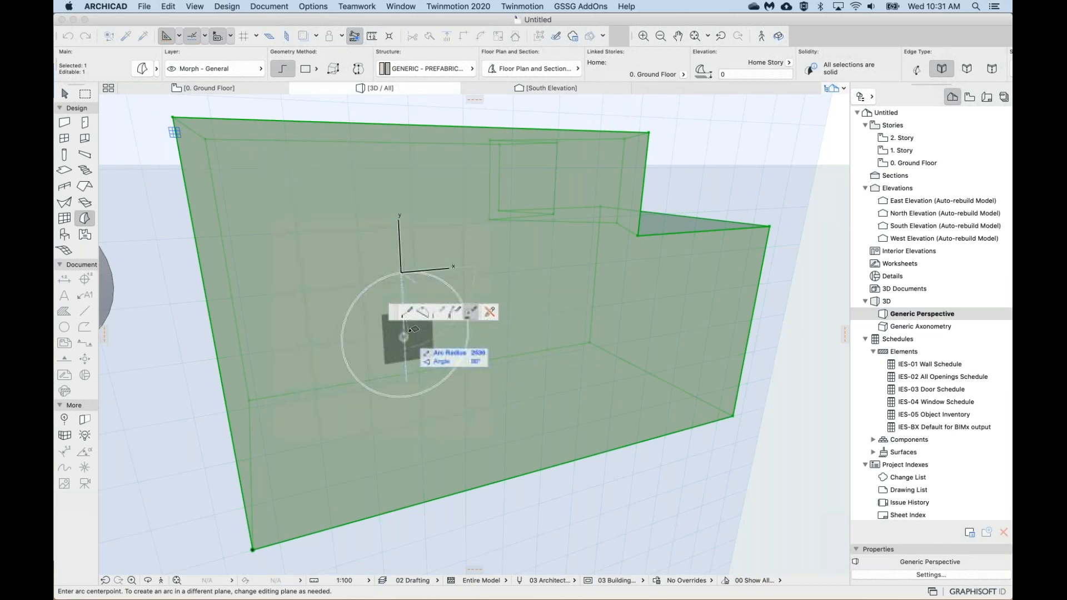
{"action": "left_click", "coordinate": [404, 329]}
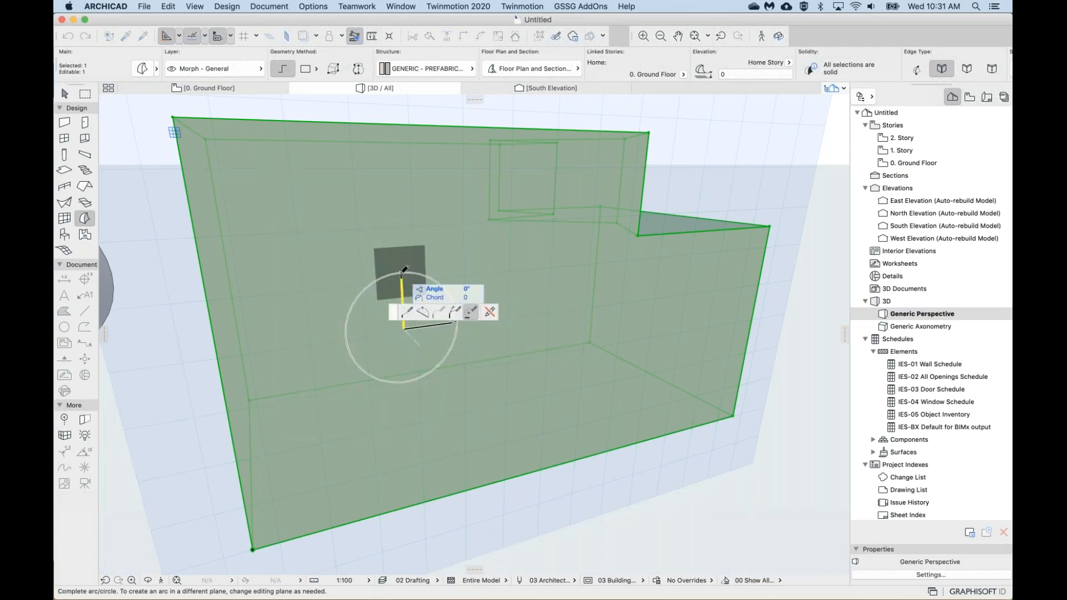
{"action": "left_click", "coordinate": [401, 272]}
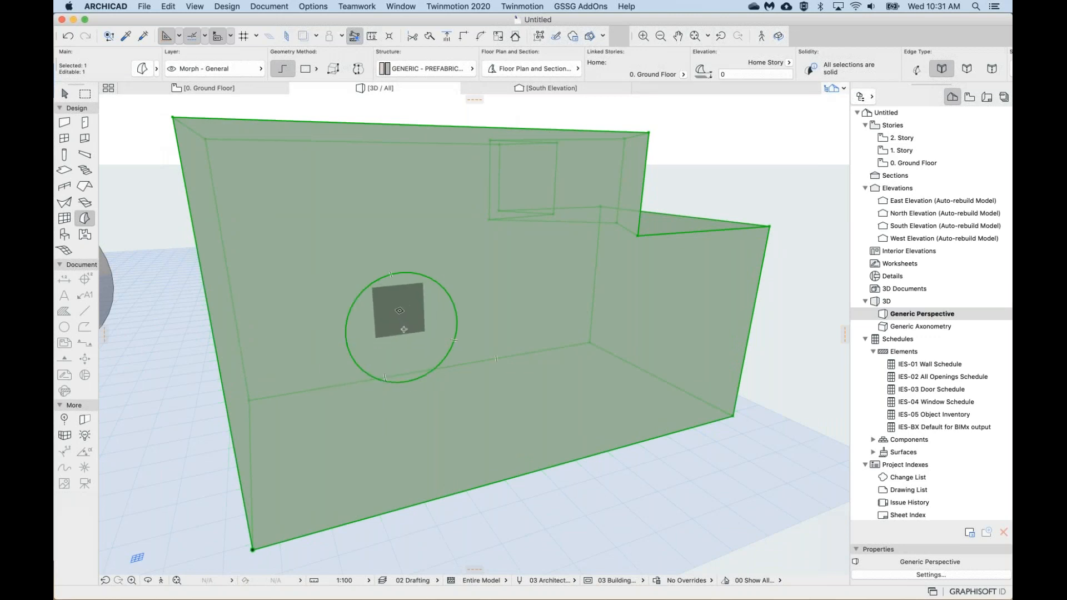
Push the circular face through the morph to a corner on the far side, inspect the round opening and deselect the morph.
{"action": "left_click", "coordinate": [404, 330]}
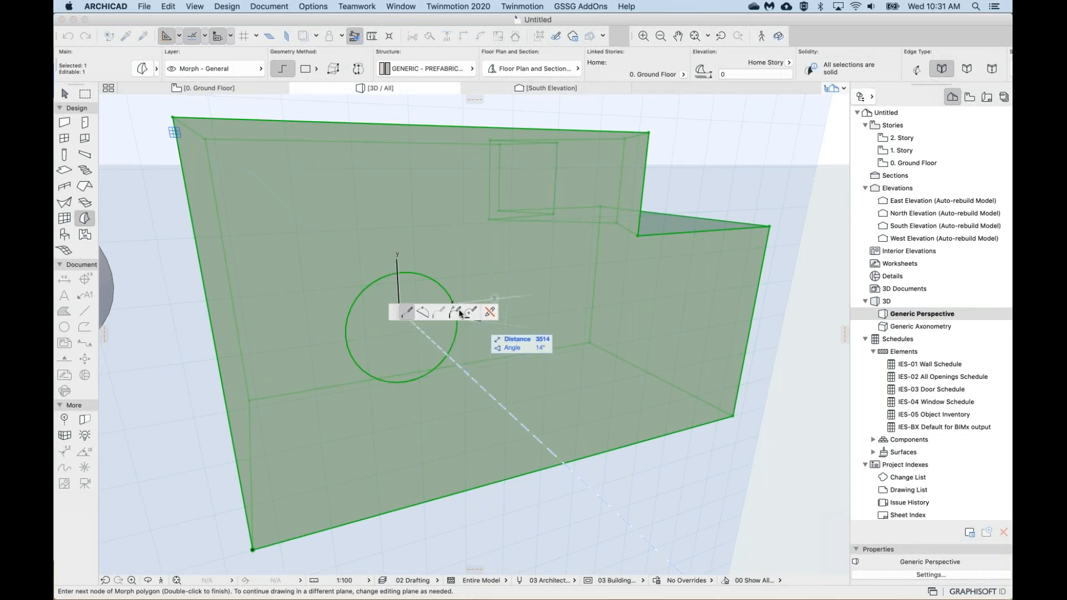
{"action": "left_click", "coordinate": [487, 314]}
{"action": "left_click", "coordinate": [405, 312]}
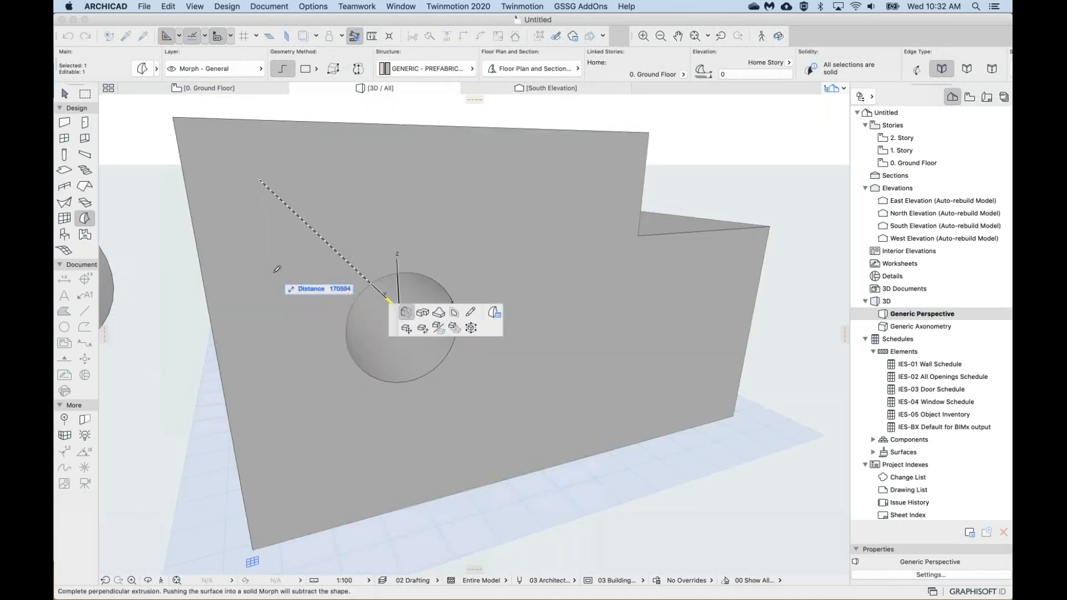
{"action": "middle_click_drag", "start_coordinate": [274, 272], "coordinate": [411, 272], "text": "shift"}
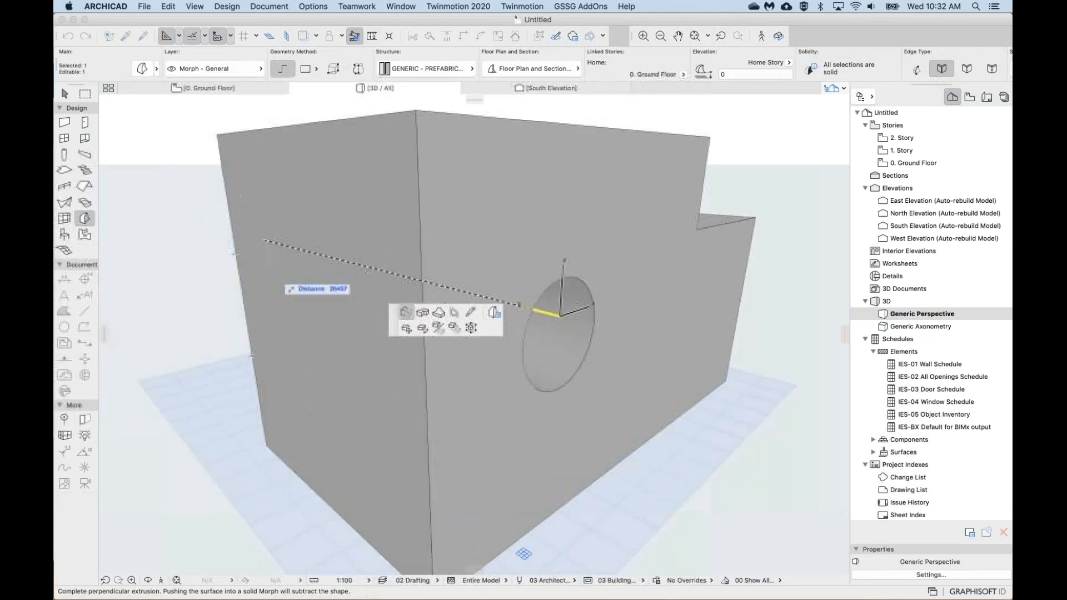
{"action": "left_click", "coordinate": [217, 128]}
{"action": "middle_click_drag", "start_coordinate": [217, 129], "coordinate": [179, 319], "text": "shift"}
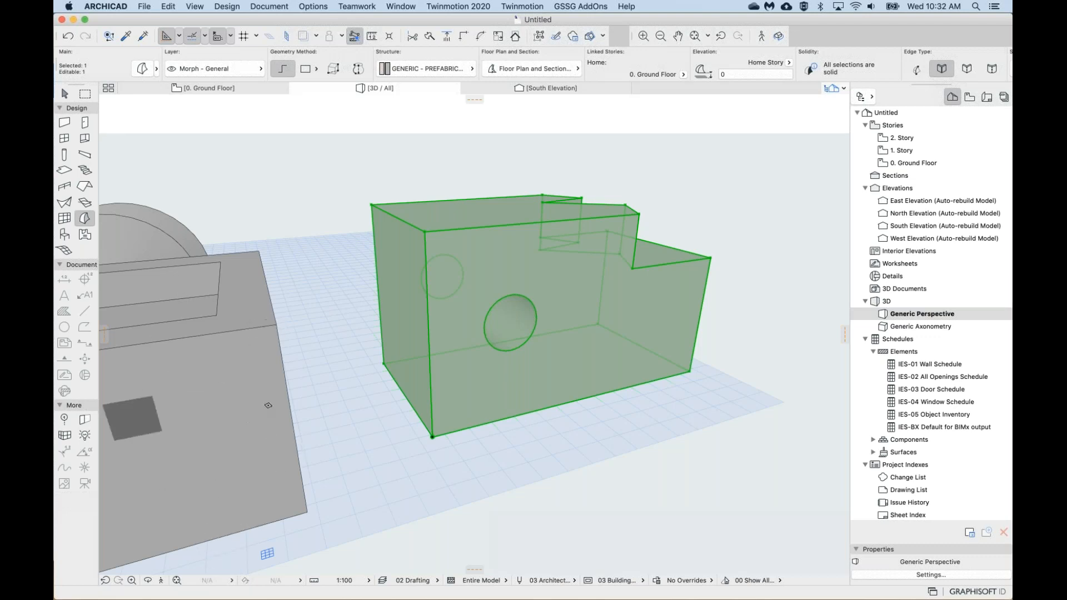
{"action": "mouse_move", "coordinate": [529, 279]}
{"action": "middle_mouse_down", "text": "shift"}
{"action": "mouse_move", "coordinate": [481, 274]}
{"action": "mouse_move", "coordinate": [464, 237]}
{"action": "mouse_move", "coordinate": [528, 280]}
{"action": "middle_mouse_up", "text": "shift"}
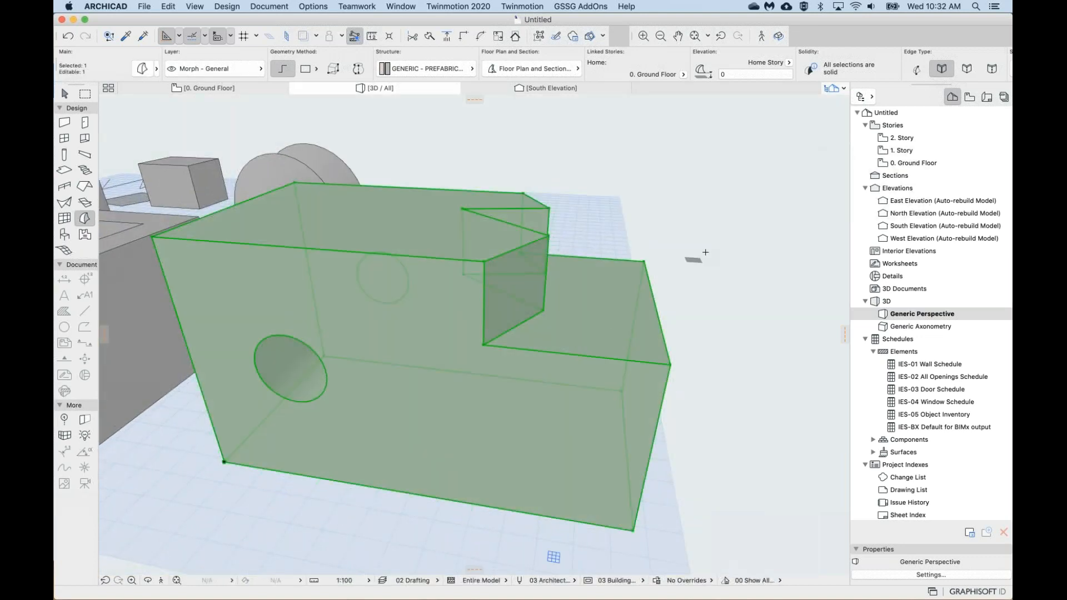
{"action": "key", "text": "Escape"}
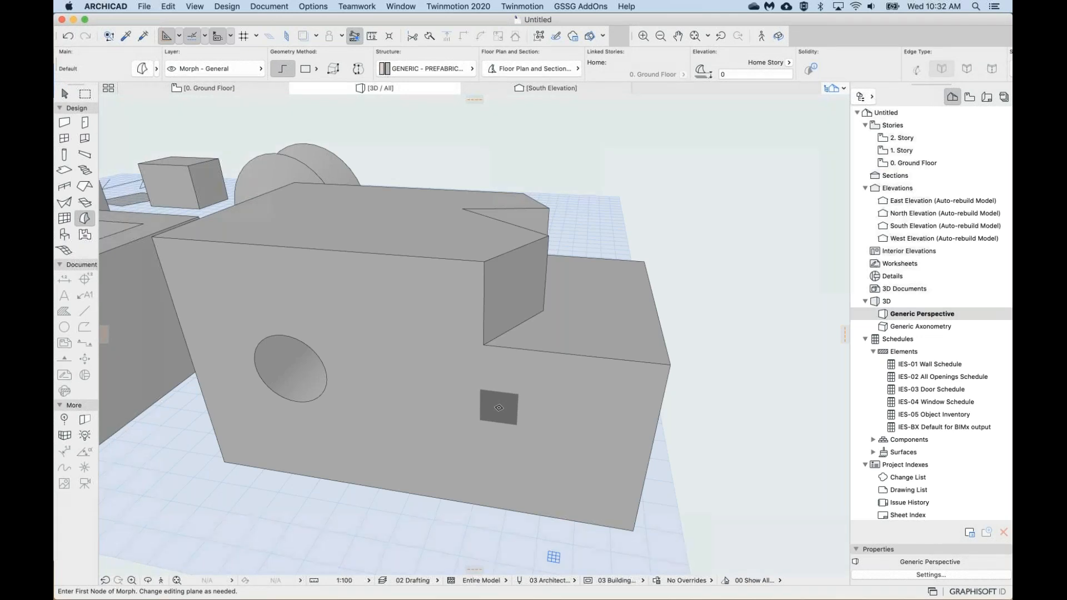
Select the whole morph from its long side face and clear the selection again.
{"action": "key", "text": "shift"}
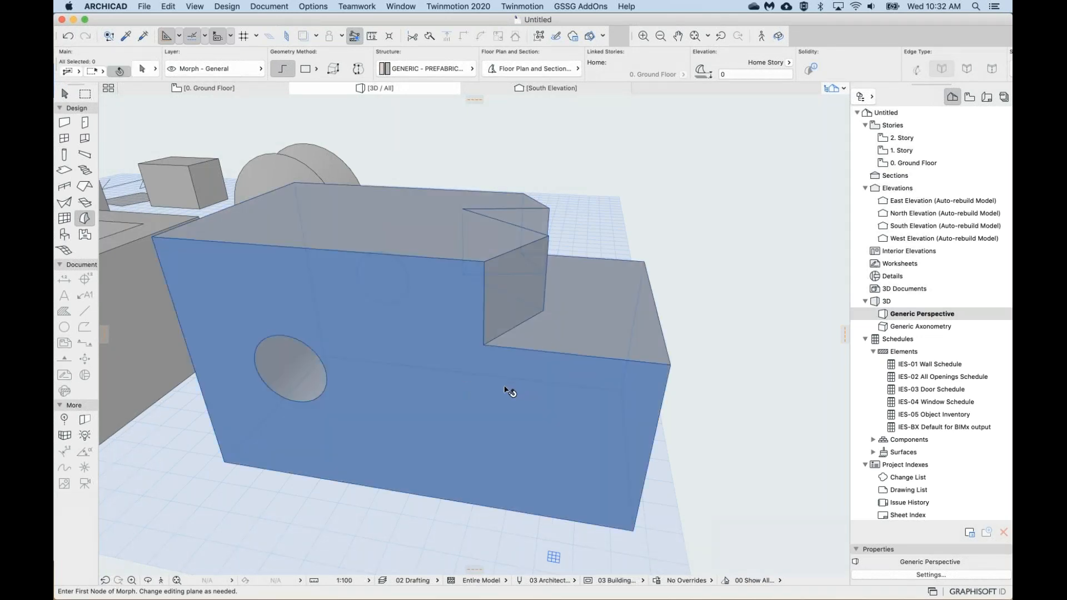
{"action": "left_click", "coordinate": [527, 395], "text": "shift"}
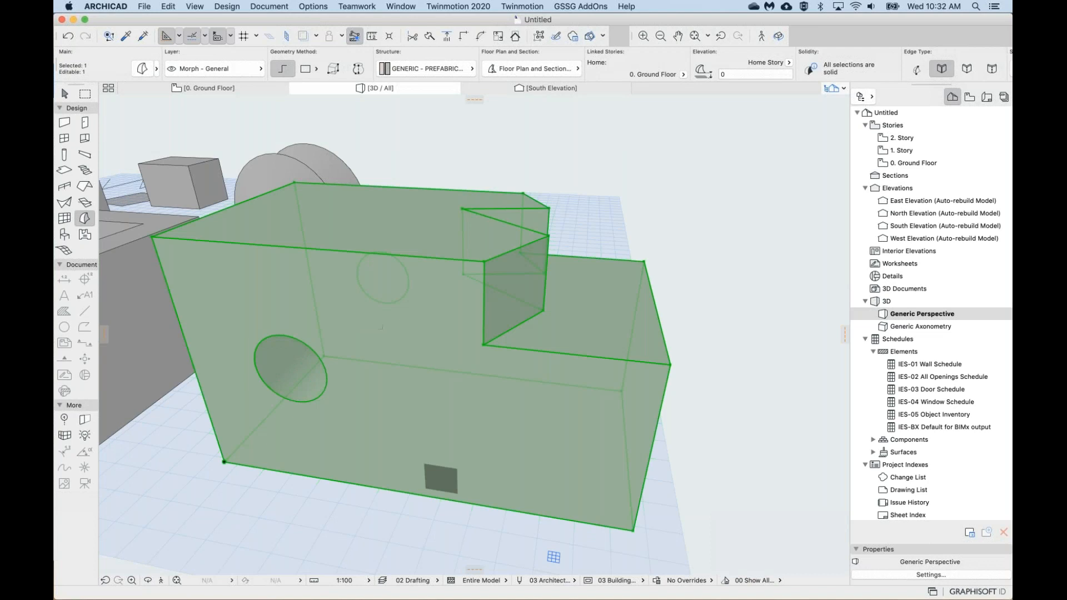
{"action": "key", "text": "Escape"}
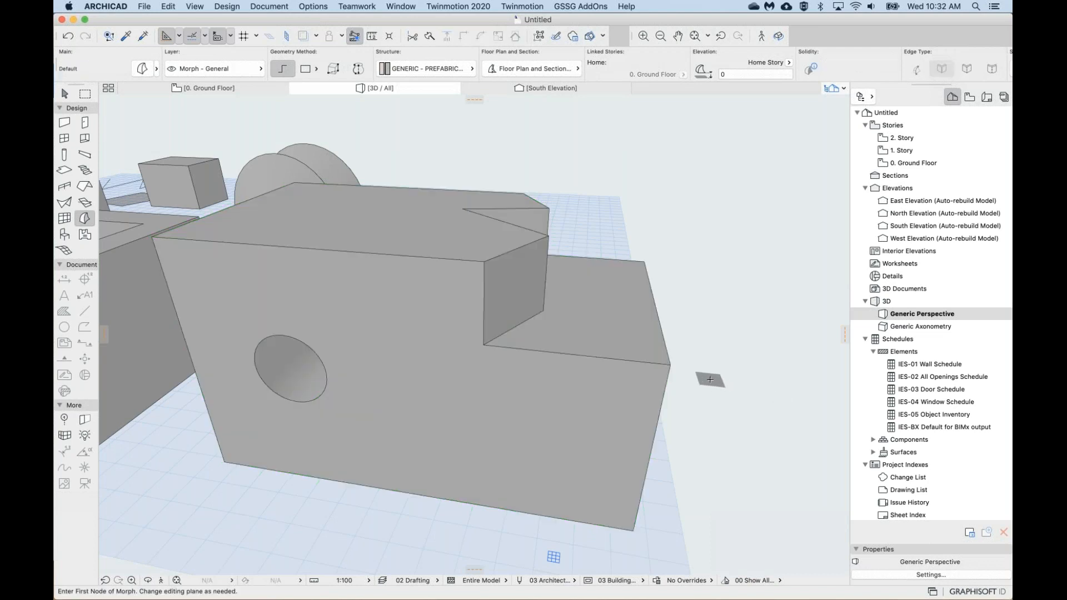
Select only the long side face containing the round opening as a sub-element of the morph.
{"action": "key", "text": "shift"}
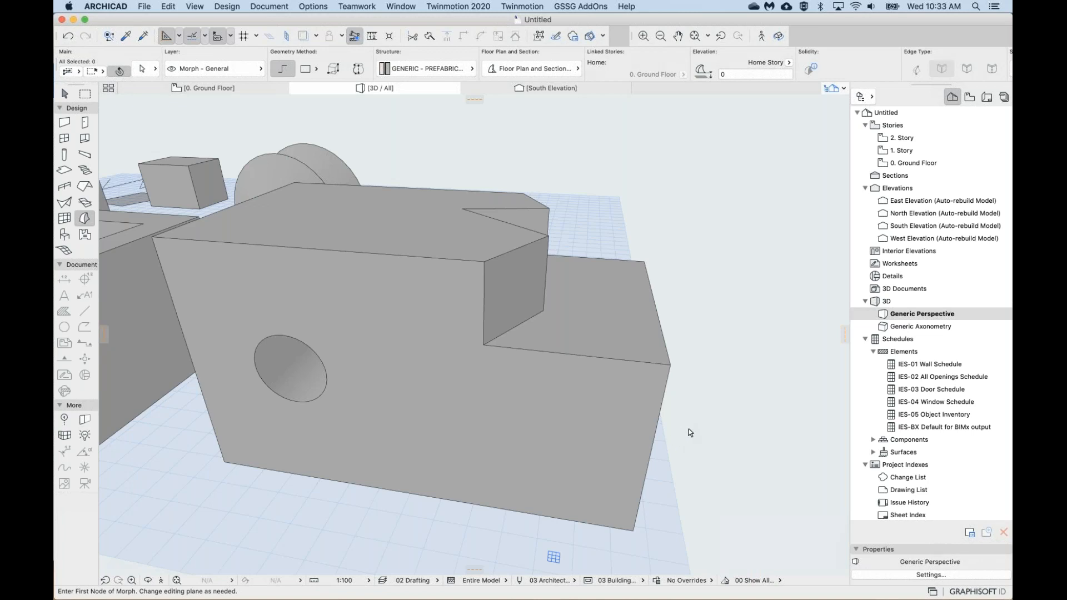
{"action": "left_click", "coordinate": [442, 410]}
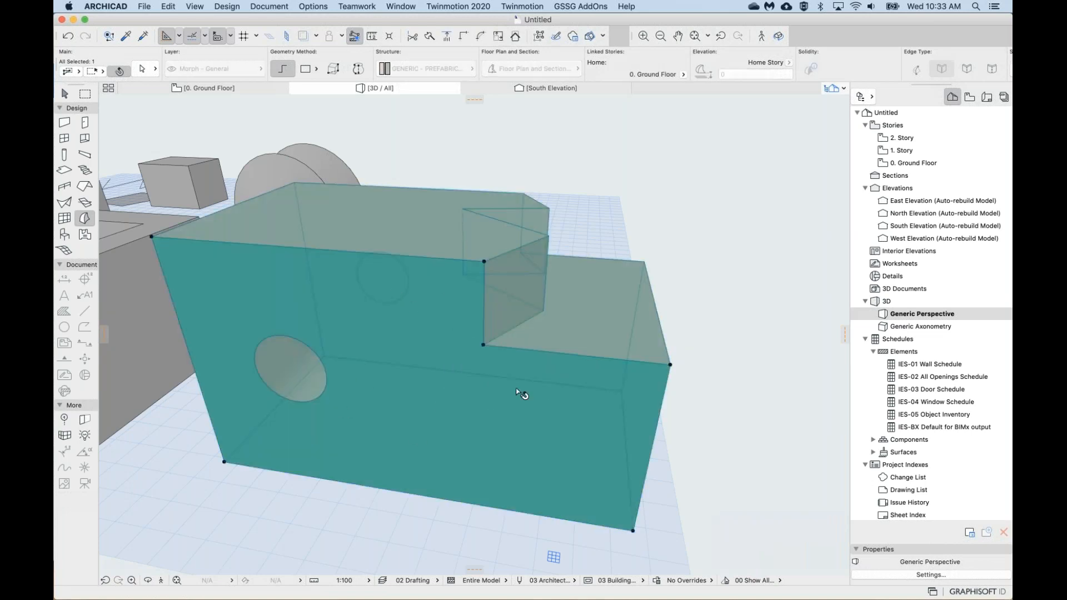
{"action": "middle_click_drag", "start_coordinate": [520, 394], "coordinate": [511, 374], "text": "shift"}
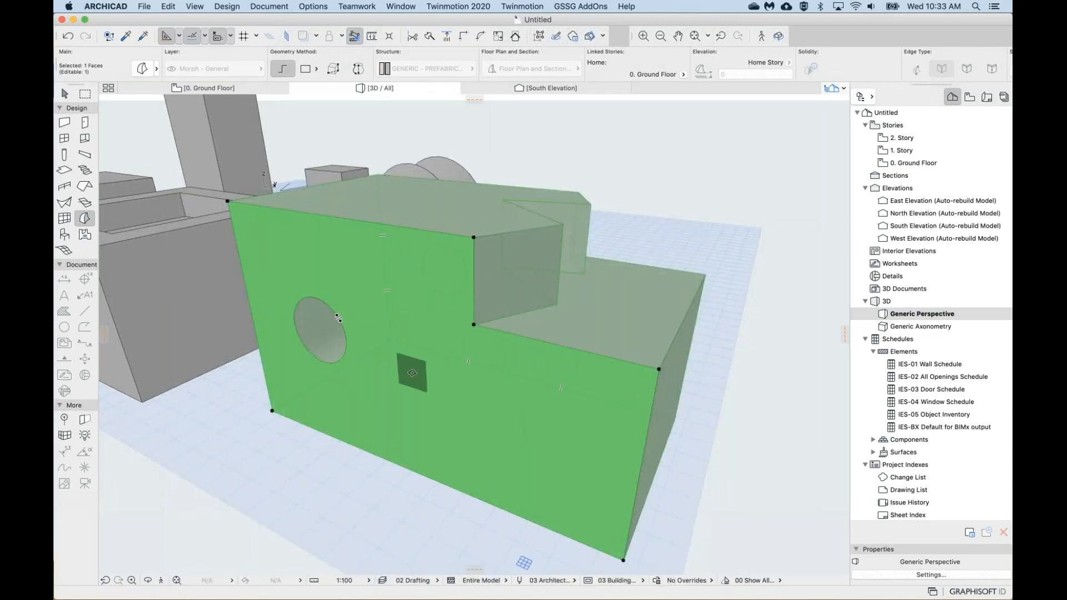
Clear the face selection, select the whole morph from its long side face and deselect it again.
{"action": "key", "text": "shift"}
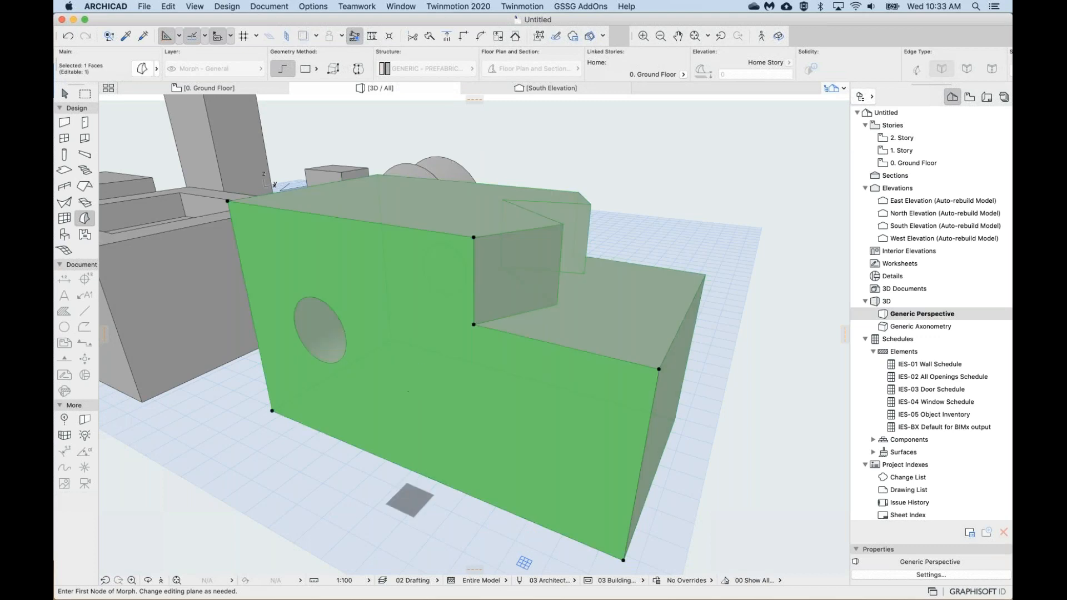
{"action": "key", "text": "Escape"}
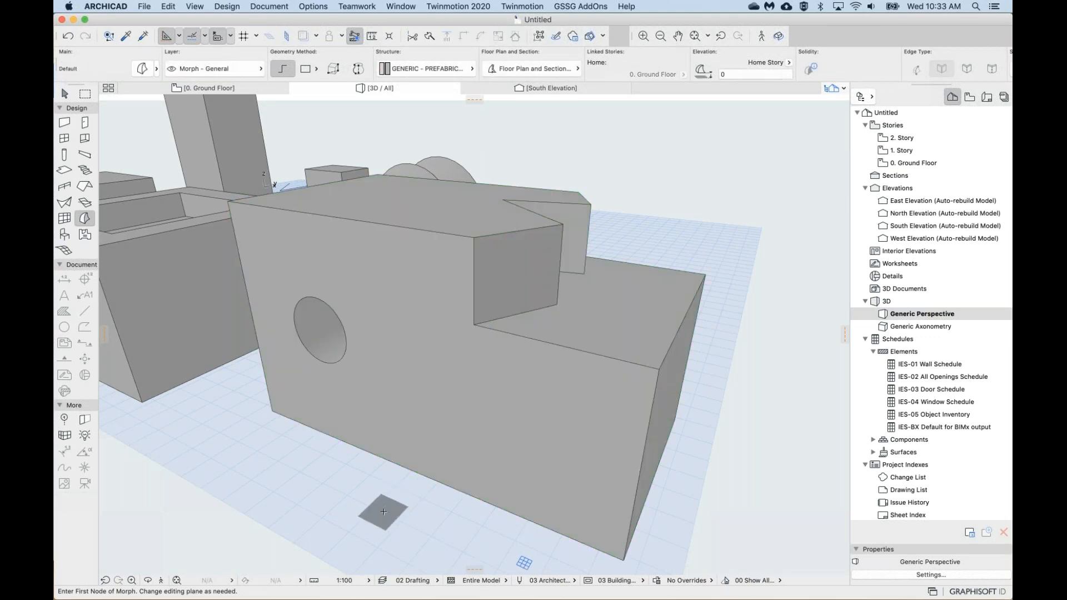
{"action": "left_click", "coordinate": [452, 381], "text": "shift"}
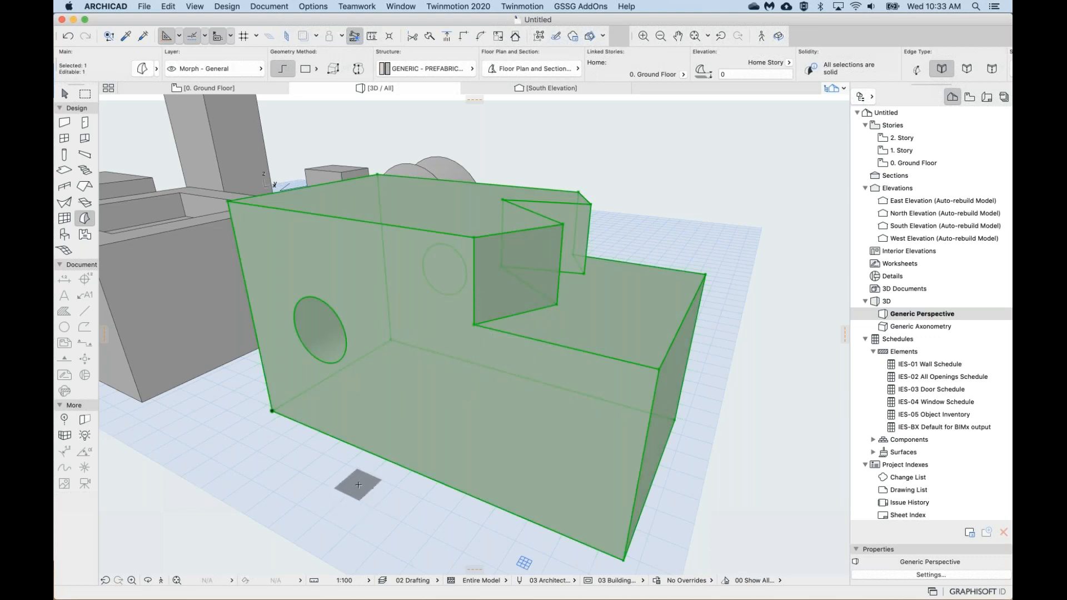
{"action": "key", "text": "Escape"}
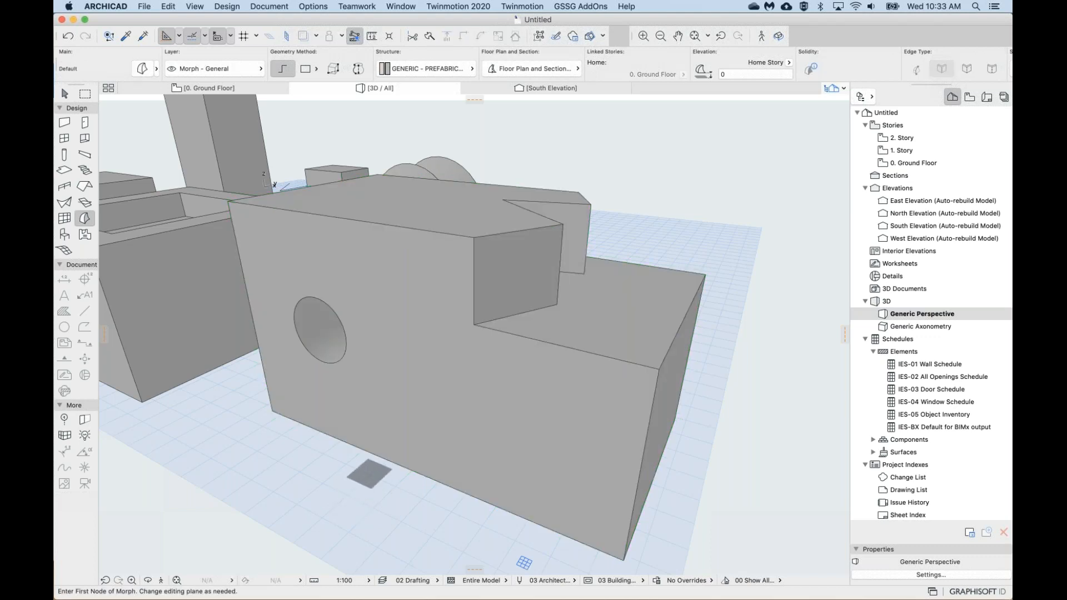
Select just the long side face around the round opening as a sub-element, and clear the selection.
{"action": "key", "text": "shift"}
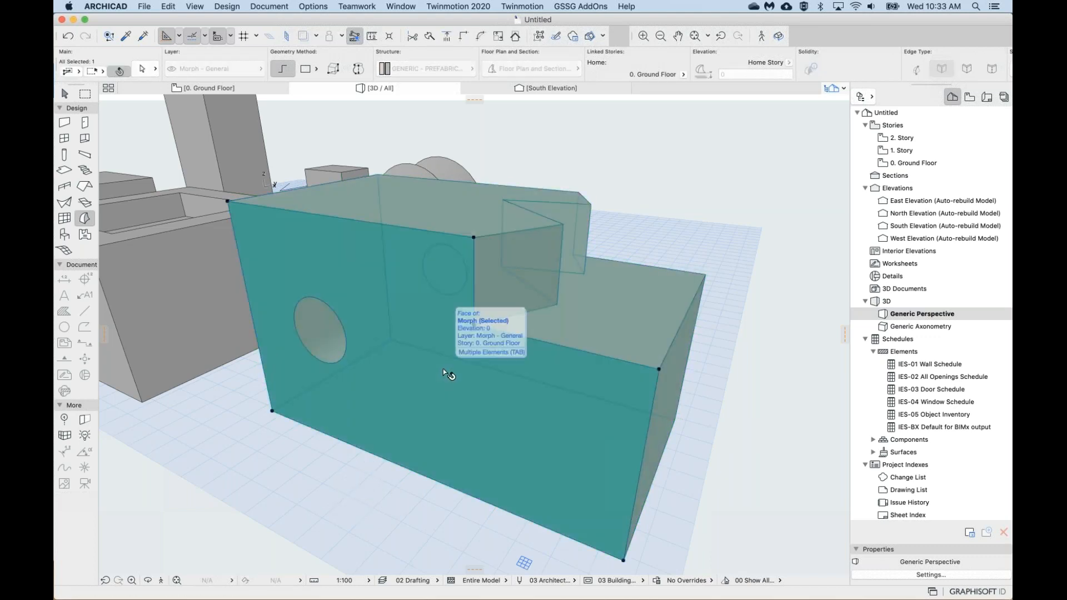
{"action": "left_click", "coordinate": [444, 380], "text": "shift+super"}
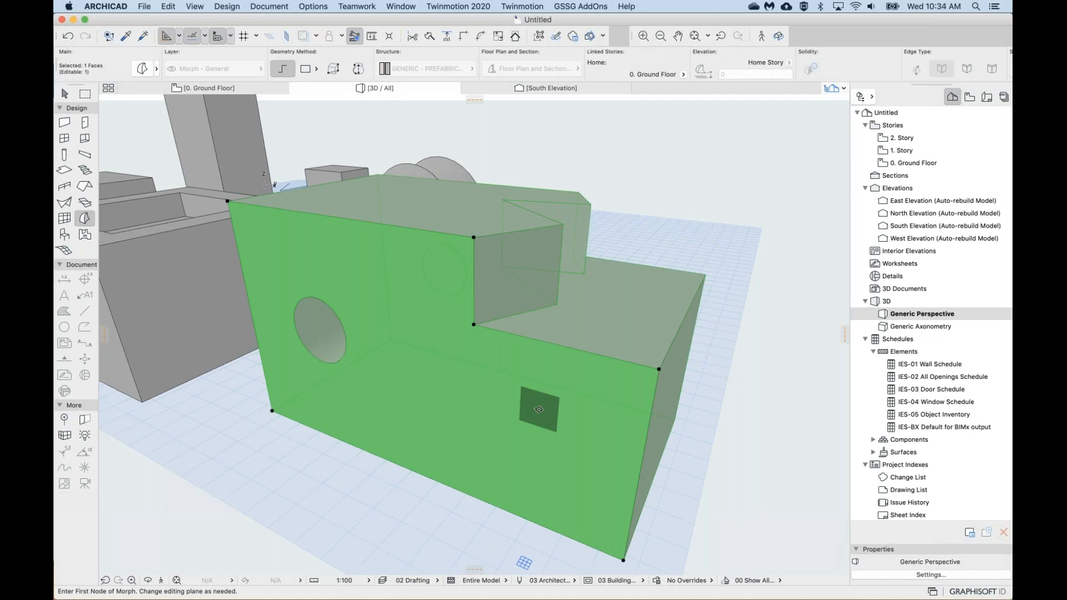
{"action": "key", "text": "shift"}
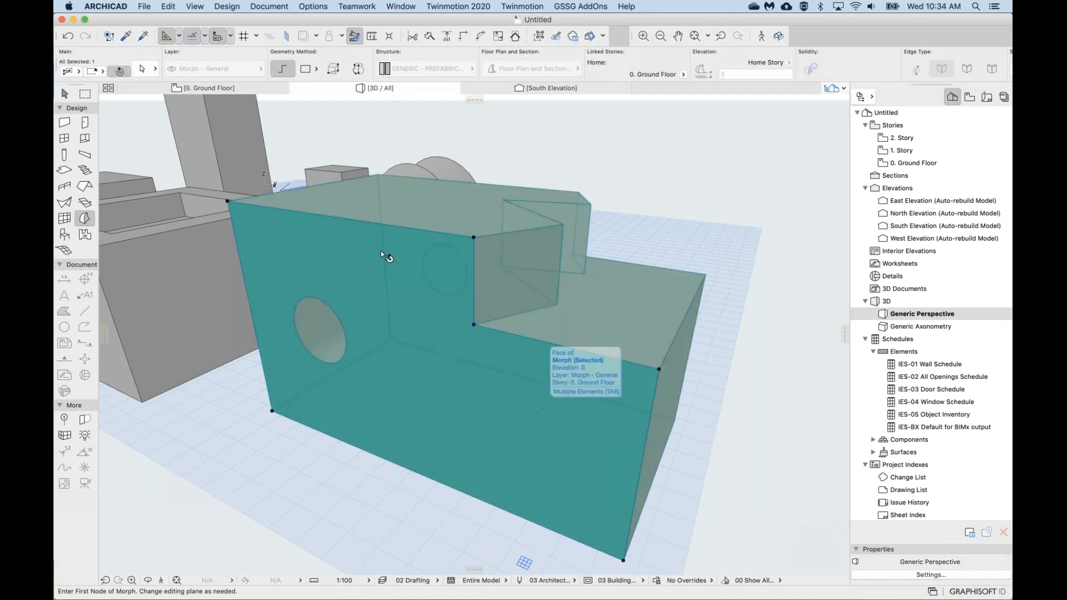
{"action": "left_click", "coordinate": [496, 455], "text": "shift"}
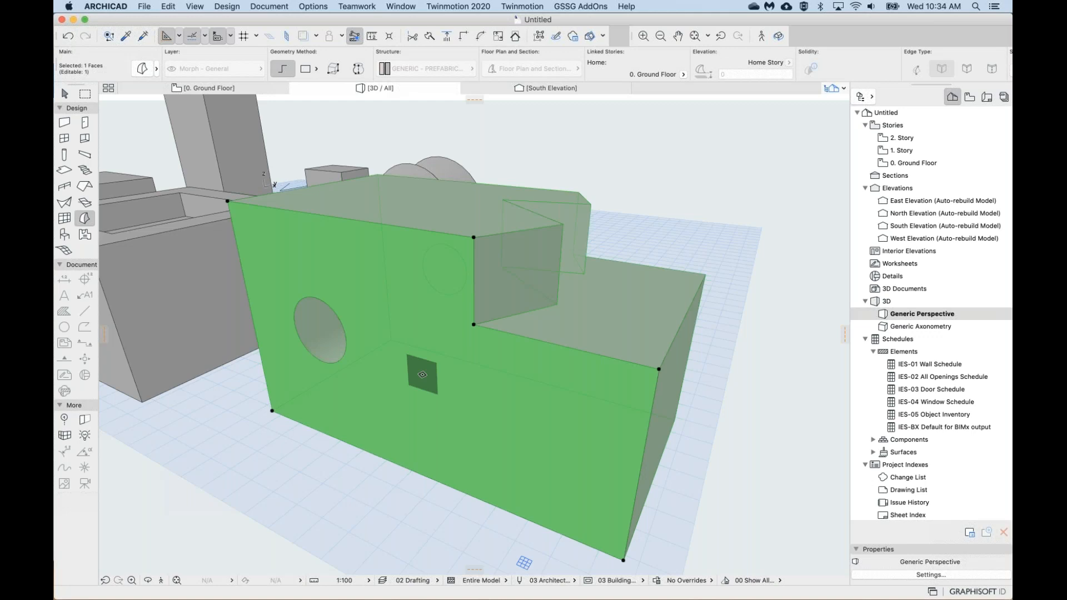
{"action": "key", "text": "Escape"}
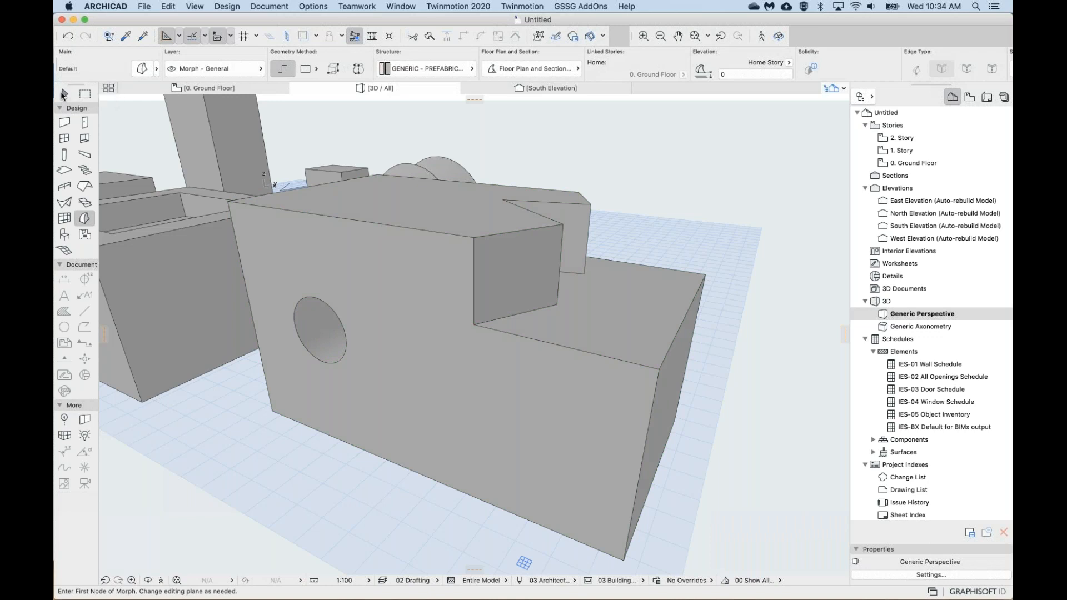
Switch the Arrow tool to sub-element selection and select the morph's long side face containing the round opening.
{"action": "left_click", "coordinate": [62, 94]}
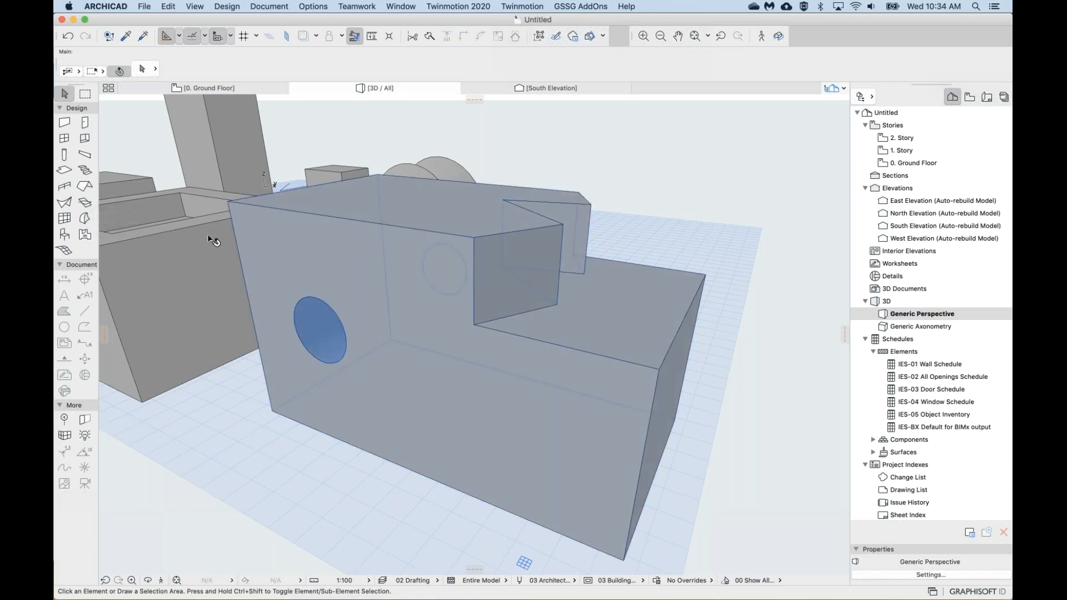
{"action": "left_click", "coordinate": [120, 72]}
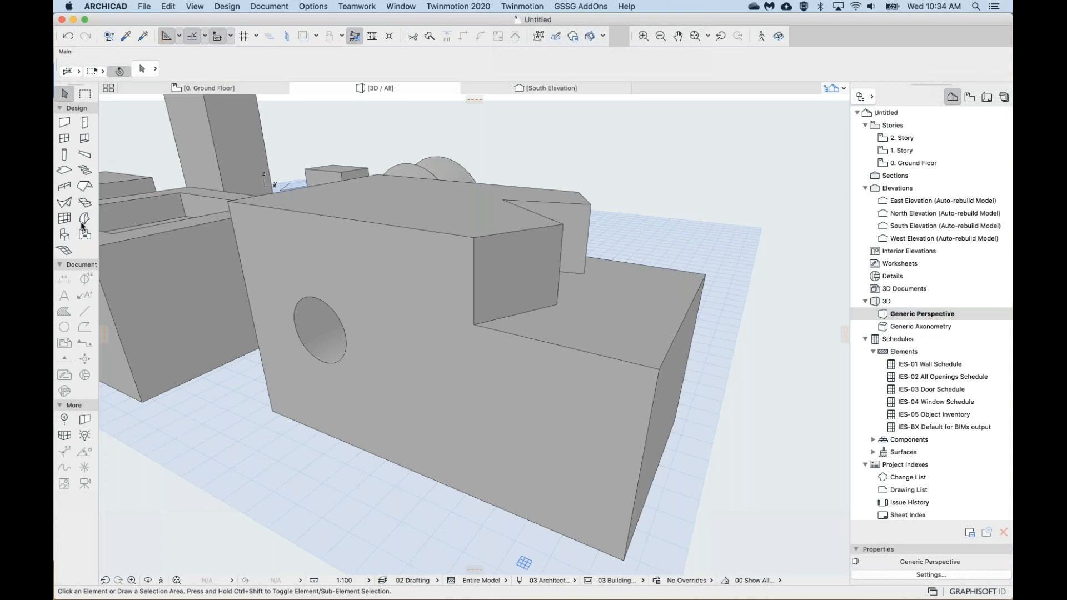
{"action": "left_click", "coordinate": [423, 434]}
{"action": "left_click", "coordinate": [352, 514]}
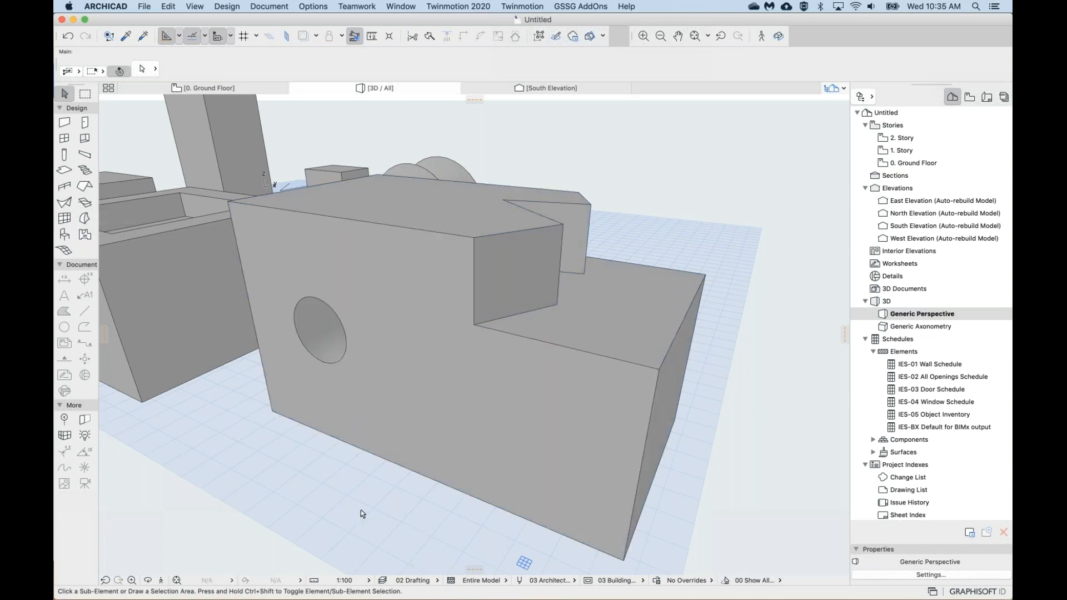
{"action": "left_click", "coordinate": [442, 377]}
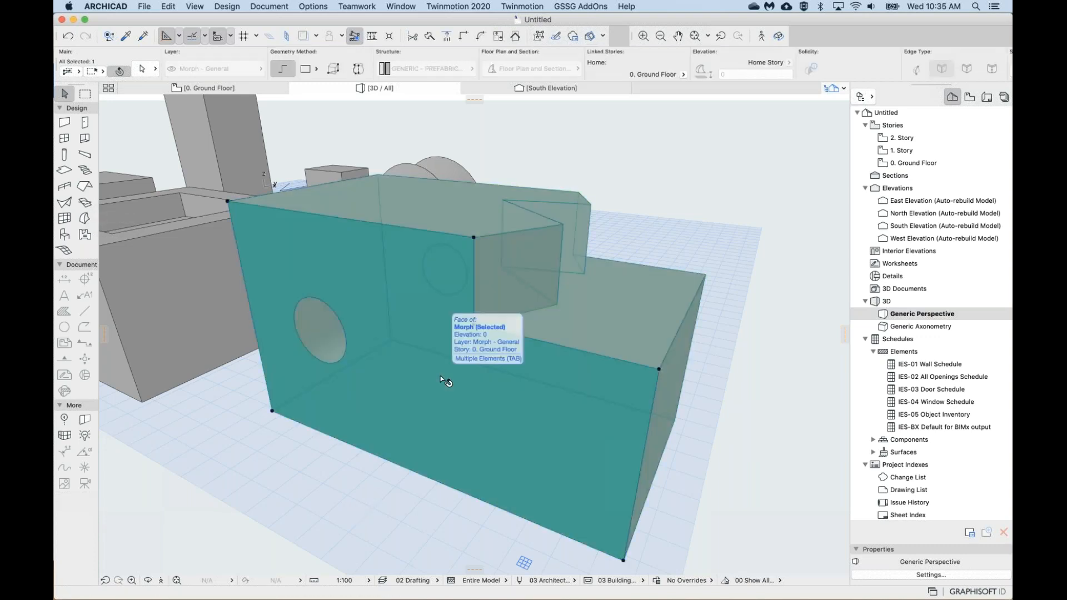
{"action": "left_click", "coordinate": [448, 381]}
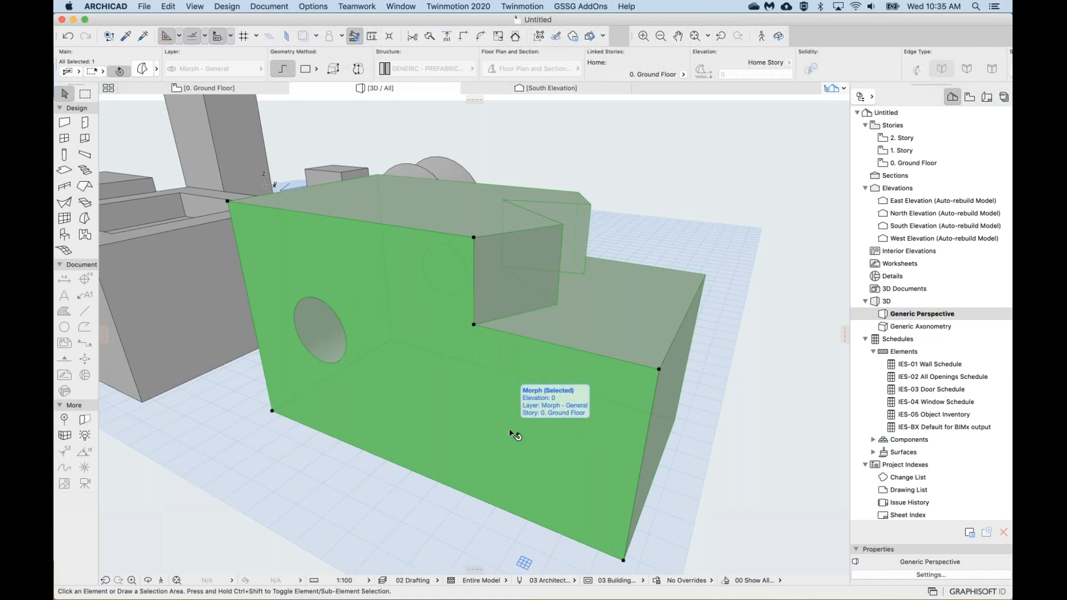
Override the selected face's surface with Brick - Red in the morph selection settings.
{"action": "key", "text": "super+t"}
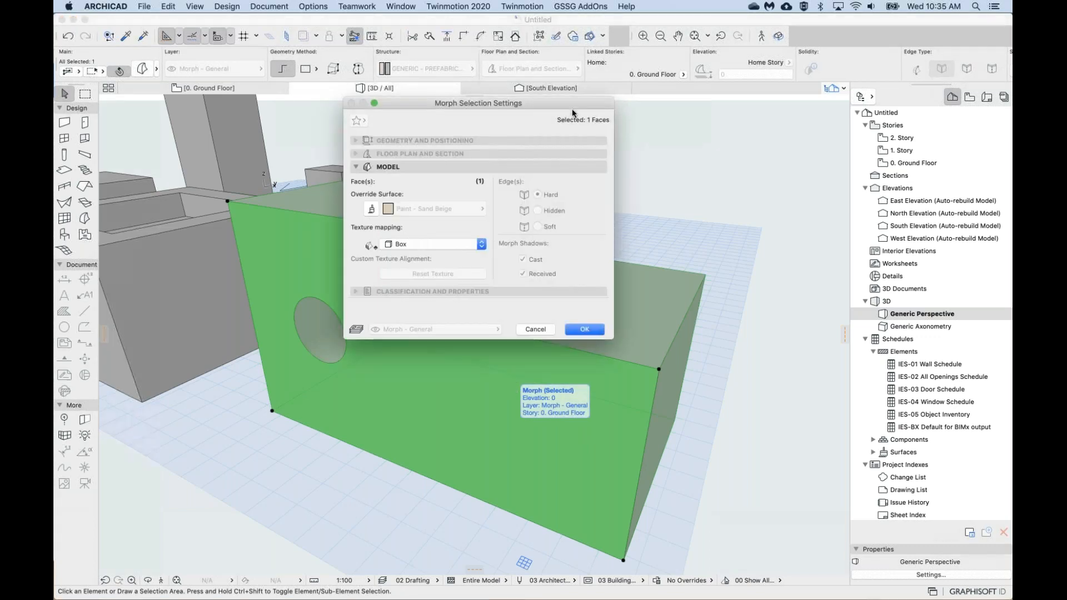
{"action": "left_click_drag", "start_coordinate": [572, 108], "coordinate": [600, 134]}
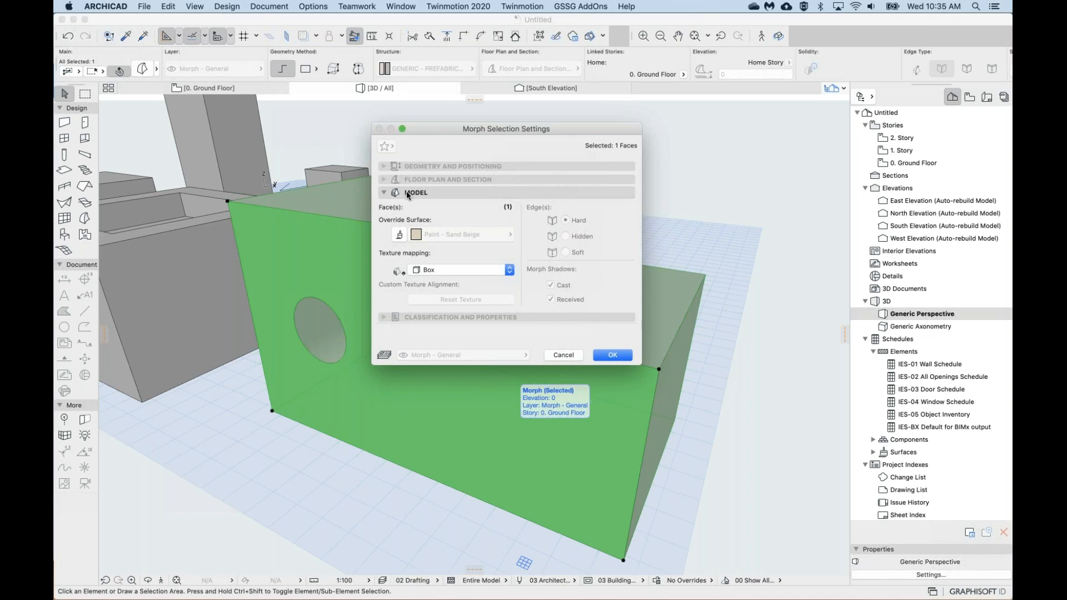
{"action": "left_click", "coordinate": [400, 234]}
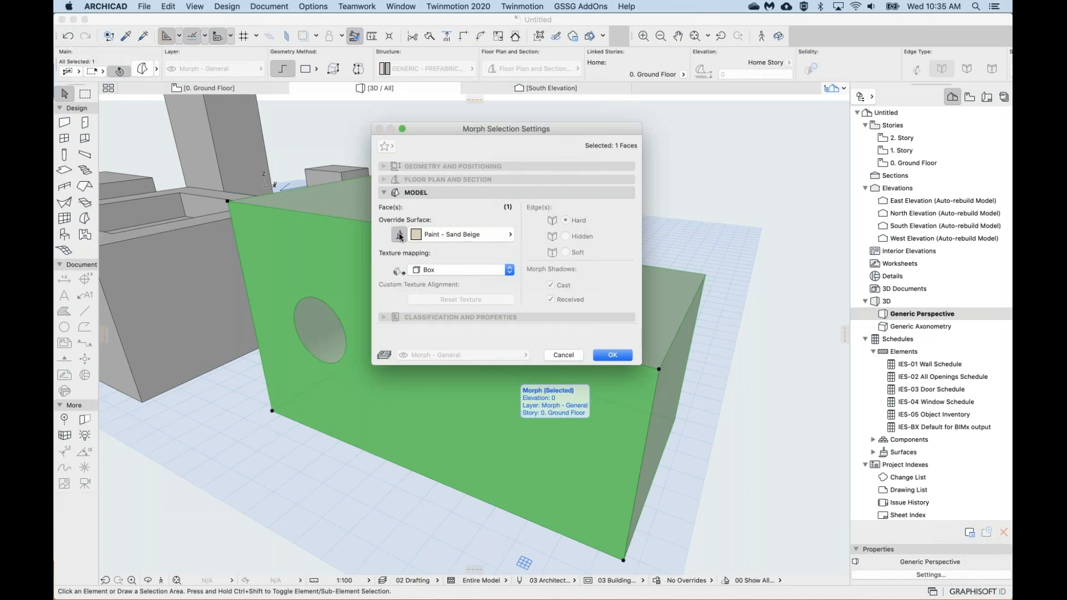
{"action": "left_click", "coordinate": [455, 235]}
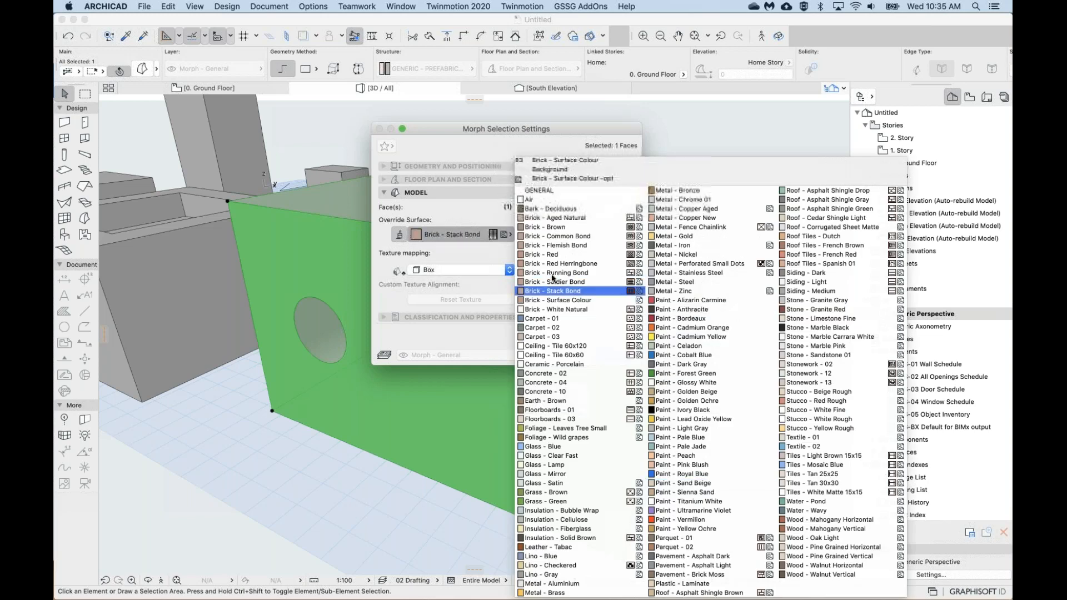
{"action": "left_click", "coordinate": [551, 255]}
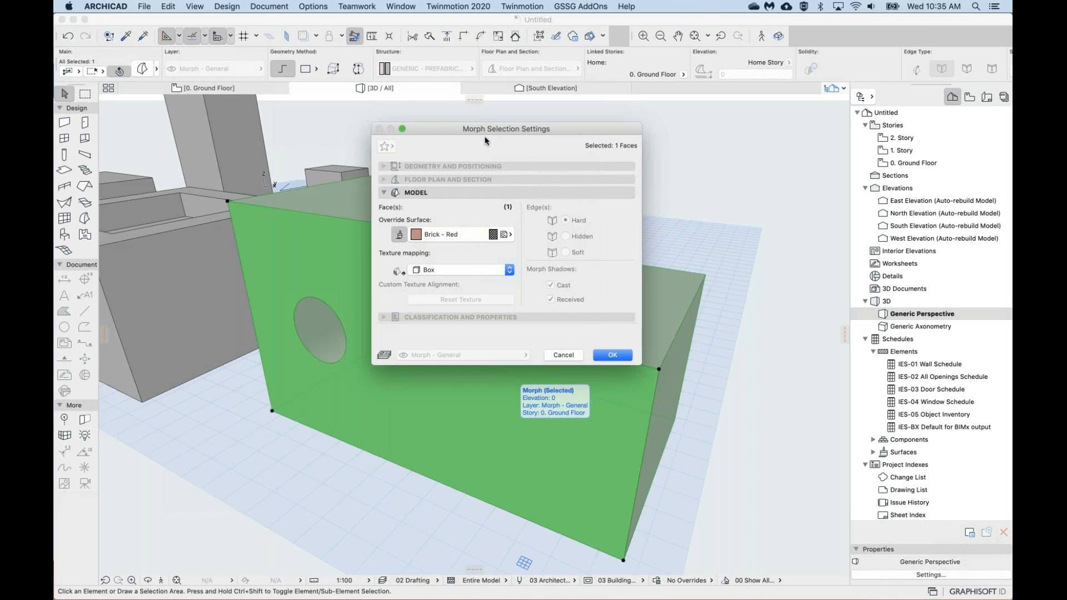
{"action": "left_click_drag", "start_coordinate": [500, 126], "coordinate": [496, 126]}
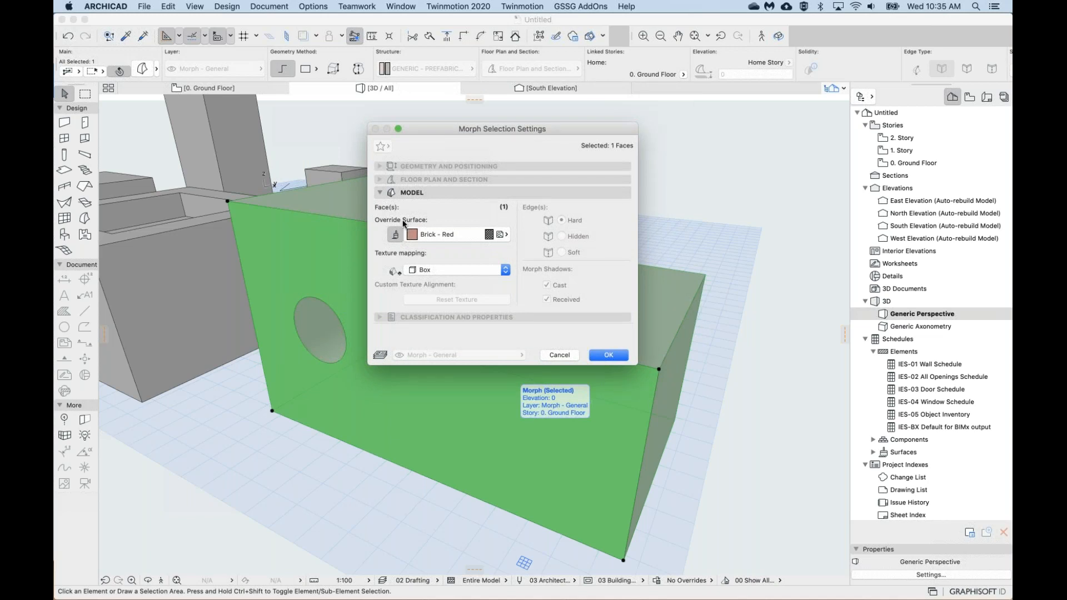
{"action": "left_click", "coordinate": [440, 234]}
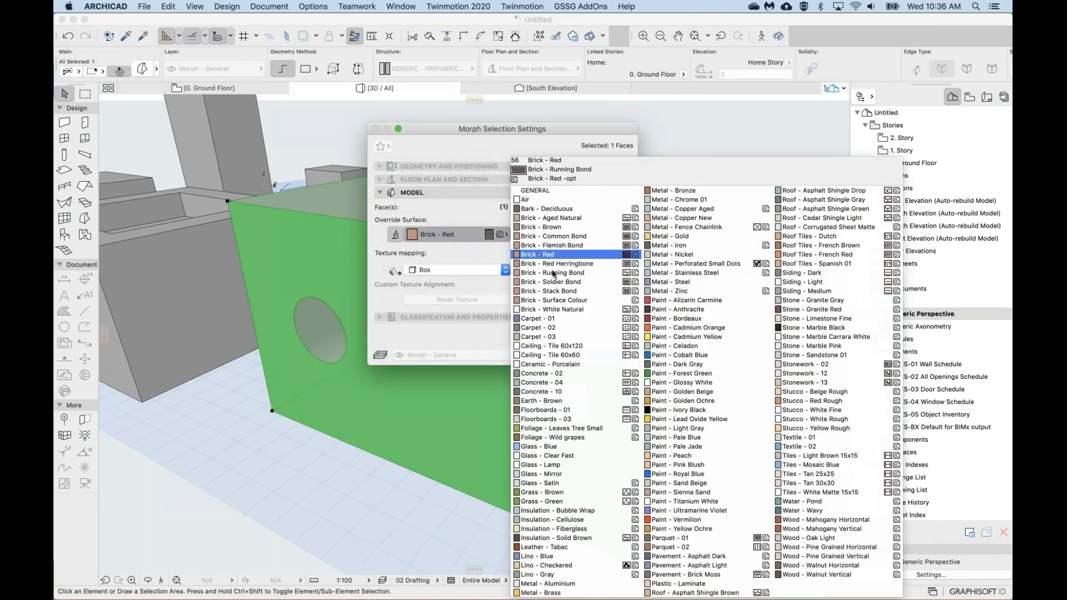
{"action": "left_click", "coordinate": [558, 256]}
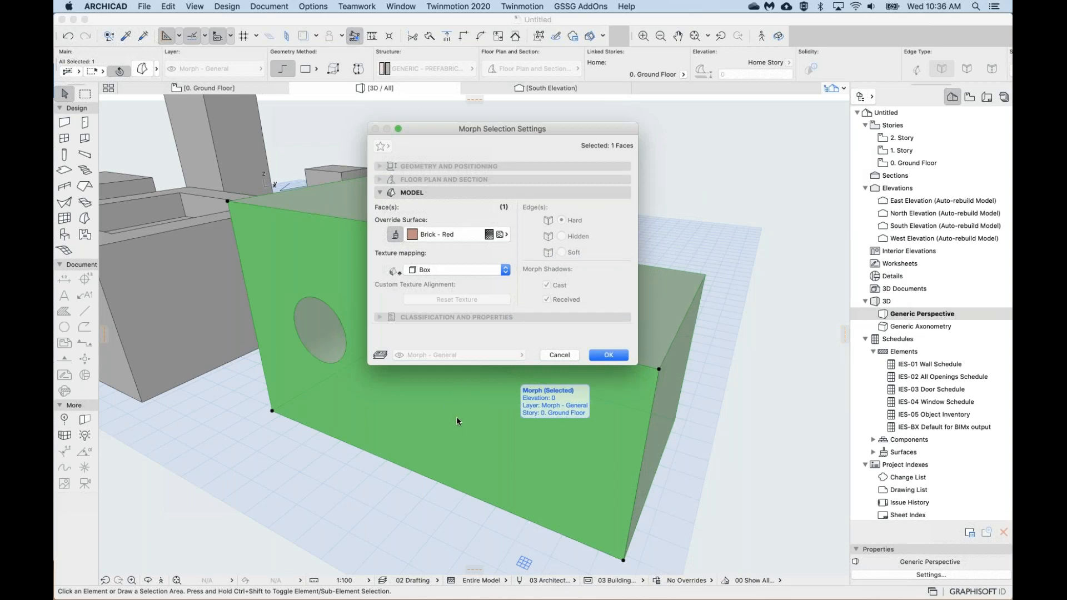
{"action": "left_click", "coordinate": [622, 357]}
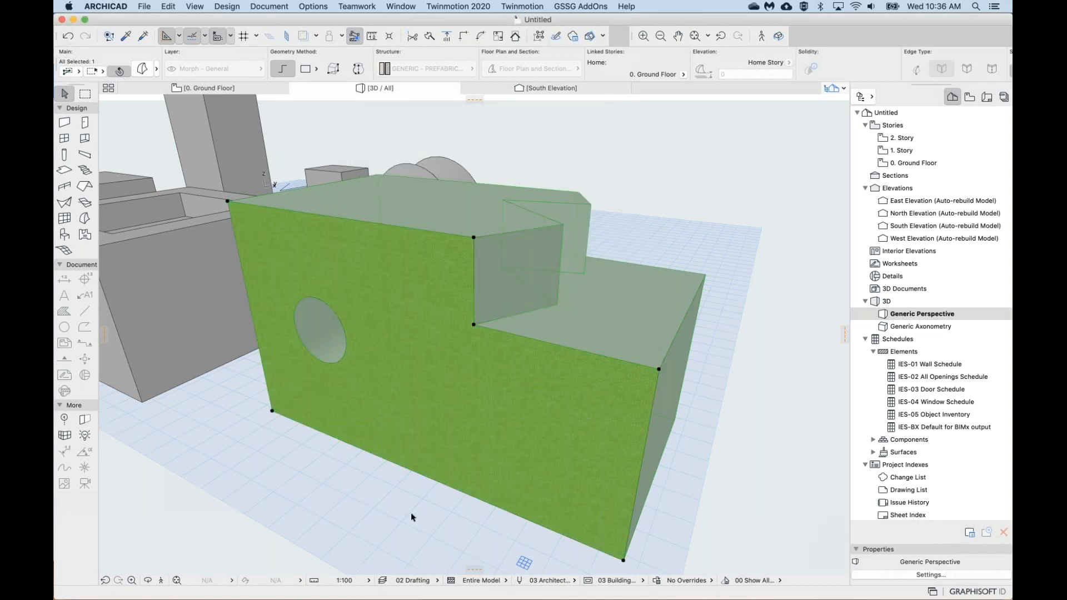
Draw a box morph on the ground that overlaps the near lower corner of the brick-faced morph and rises below its top.
{"action": "middle_click_drag", "start_coordinate": [467, 372], "coordinate": [428, 333]}
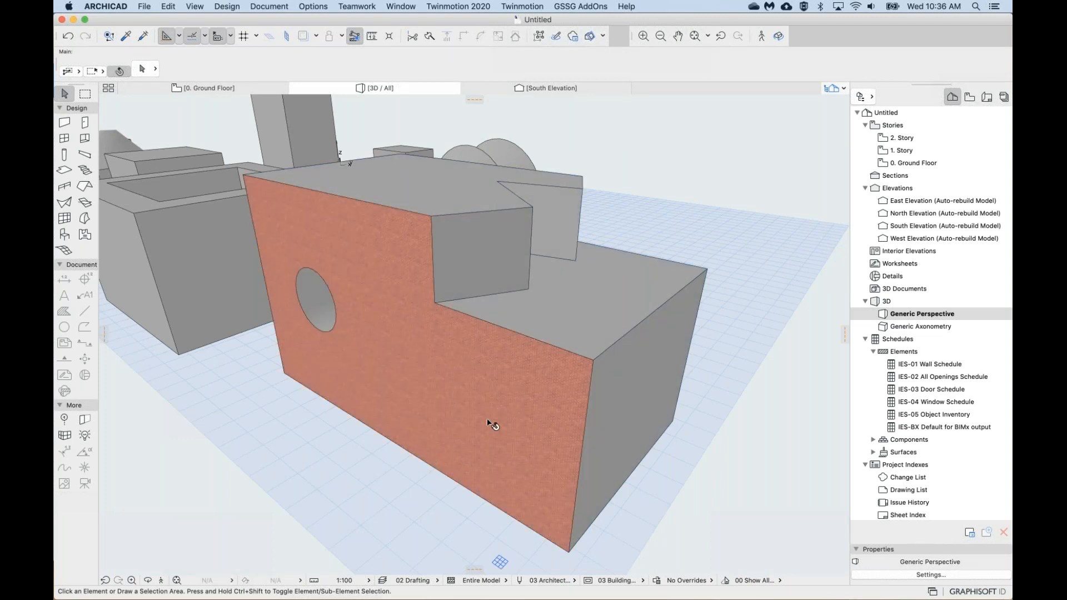
{"action": "middle_click_drag", "start_coordinate": [497, 409], "coordinate": [504, 383]}
{"action": "scroll", "coordinate": [498, 381], "scroll_direction": "down", "scroll_amount": 3}
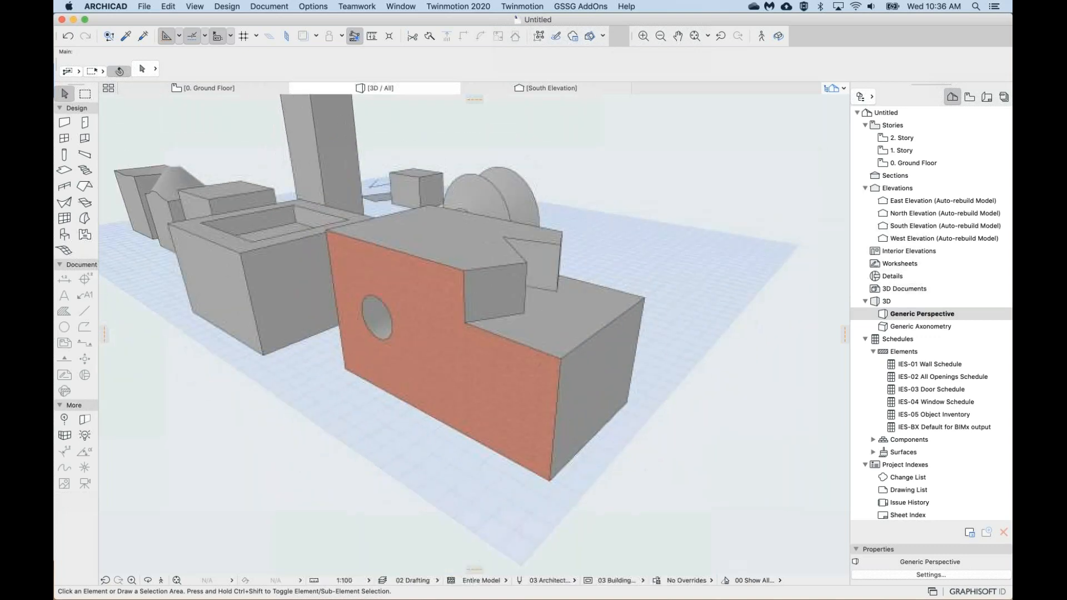
{"action": "scroll", "coordinate": [498, 382], "scroll_direction": "up", "scroll_amount": 2}
{"action": "scroll", "coordinate": [498, 381], "scroll_direction": "down", "scroll_amount": 1}
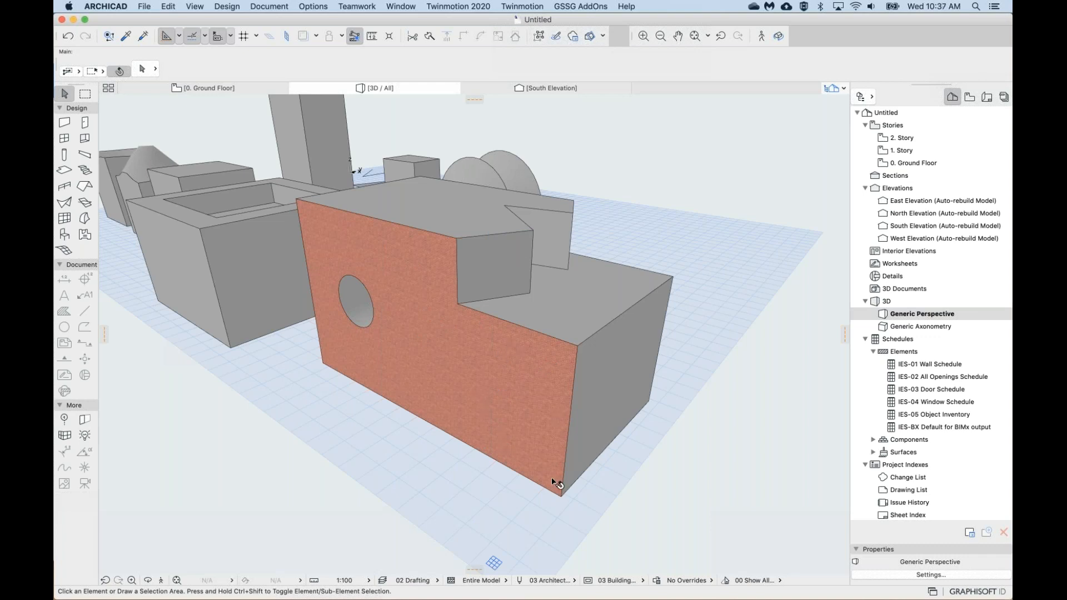
{"action": "middle_click_drag", "start_coordinate": [552, 478], "coordinate": [544, 463]}
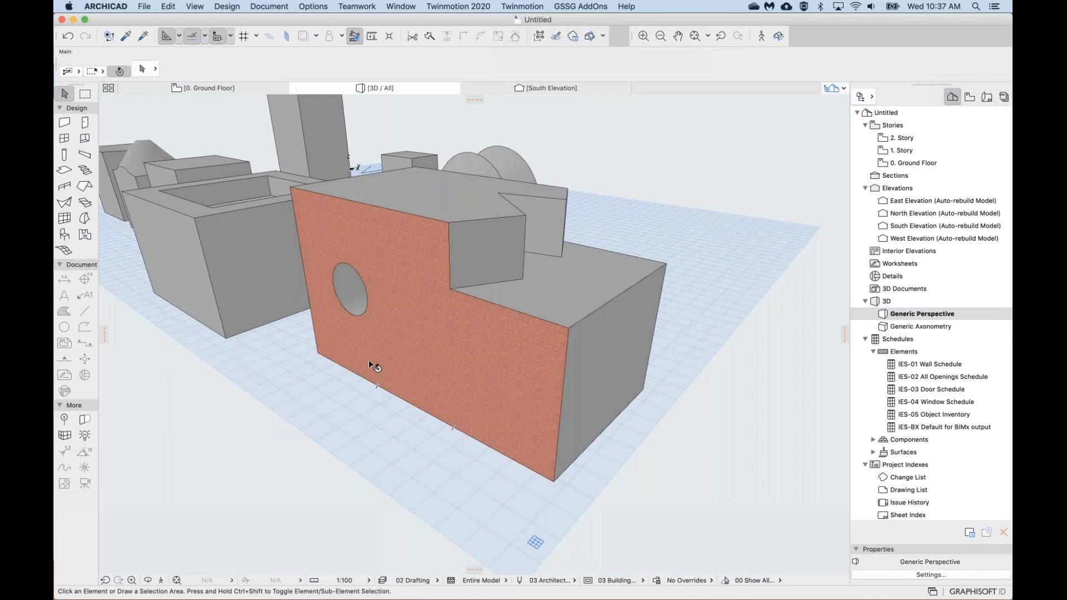
{"action": "left_click", "coordinate": [84, 219]}
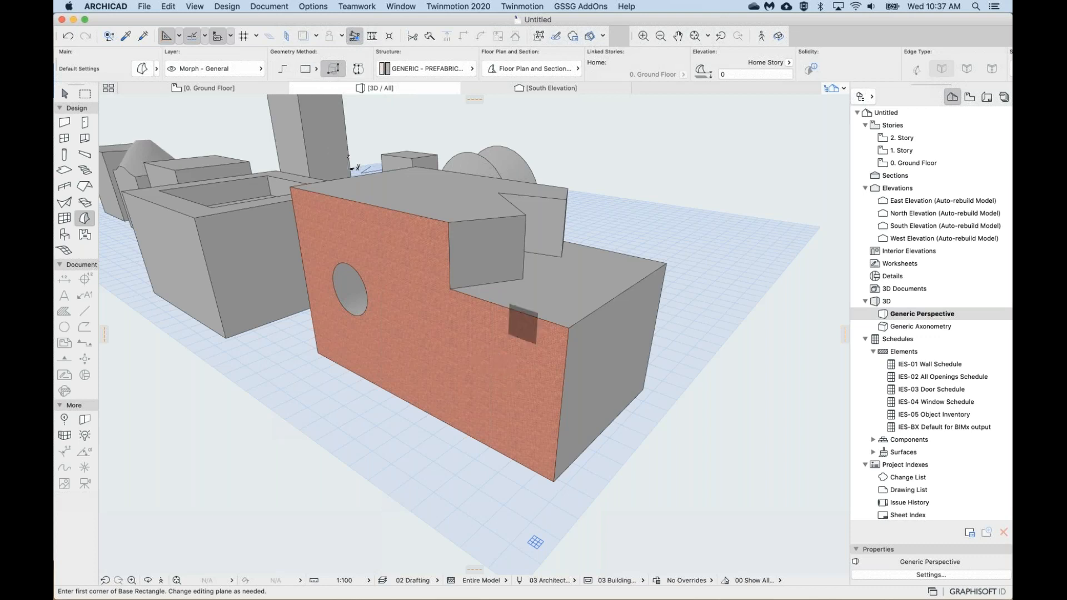
{"action": "left_click", "coordinate": [436, 500]}
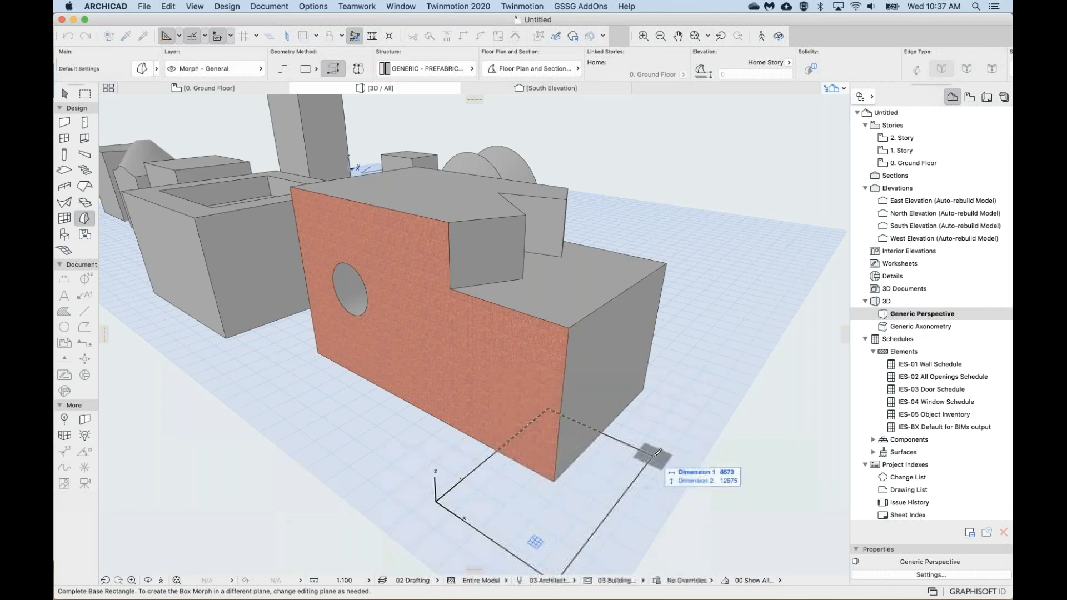
{"action": "left_click", "coordinate": [656, 451]}
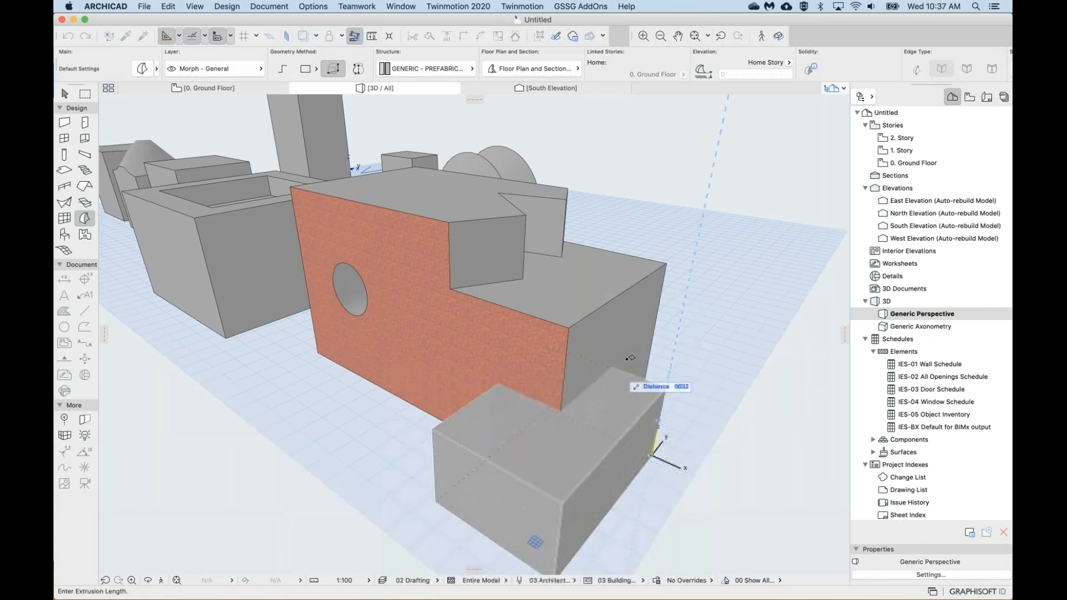
{"action": "left_click", "coordinate": [667, 383]}
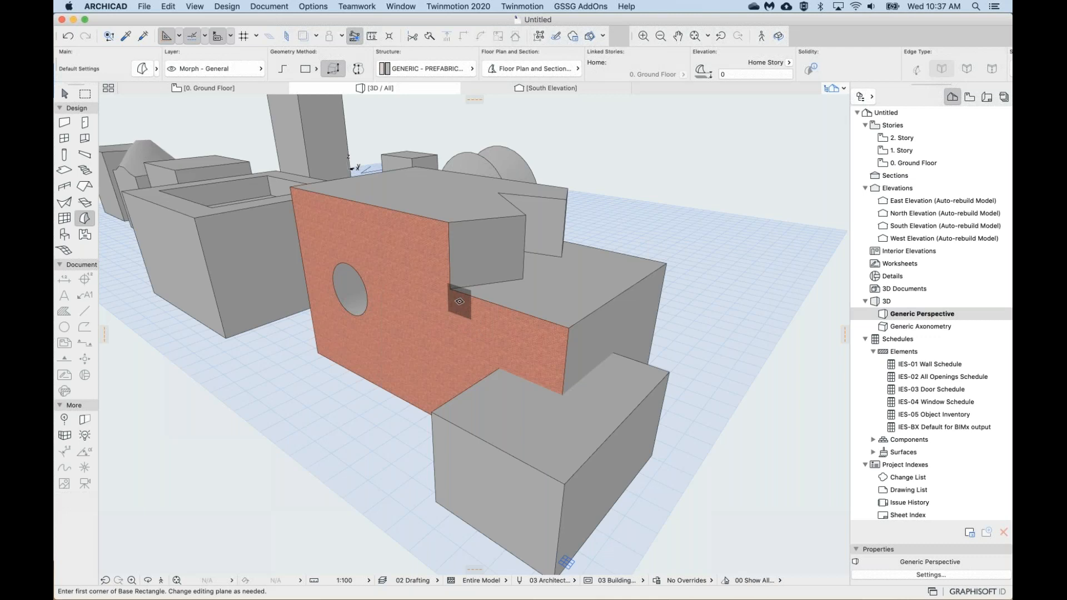
{"action": "middle_click_drag", "start_coordinate": [459, 301], "coordinate": [440, 273]}
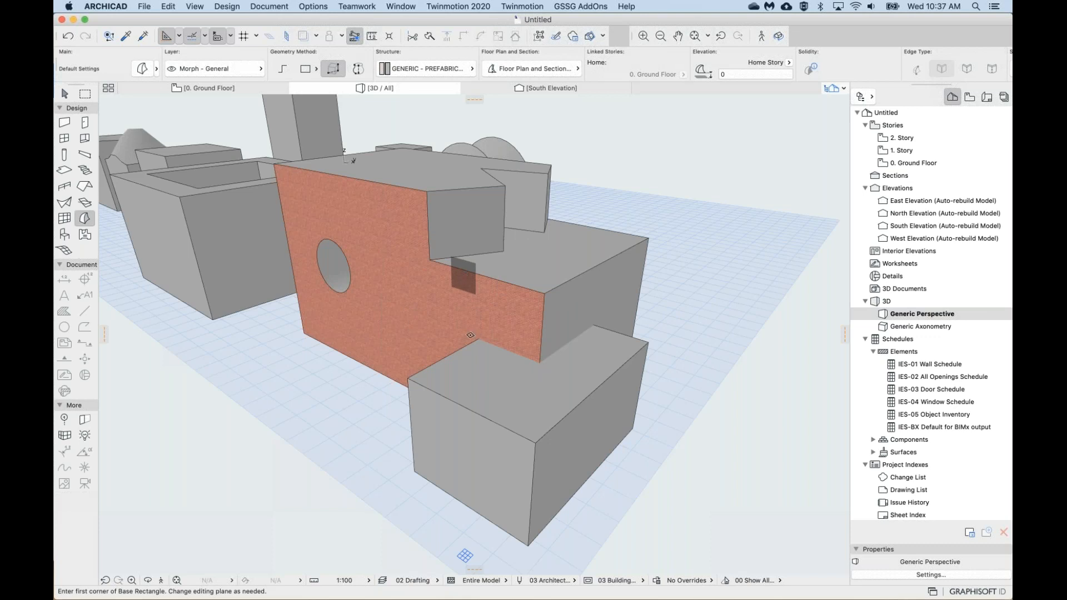
Undo the last box morph and draw a new one overlapping the lower front corner of the brick-faced morph.
{"action": "key", "text": "super+z"}
{"action": "left_click", "coordinate": [414, 426]}
{"action": "left_click", "coordinate": [622, 425]}
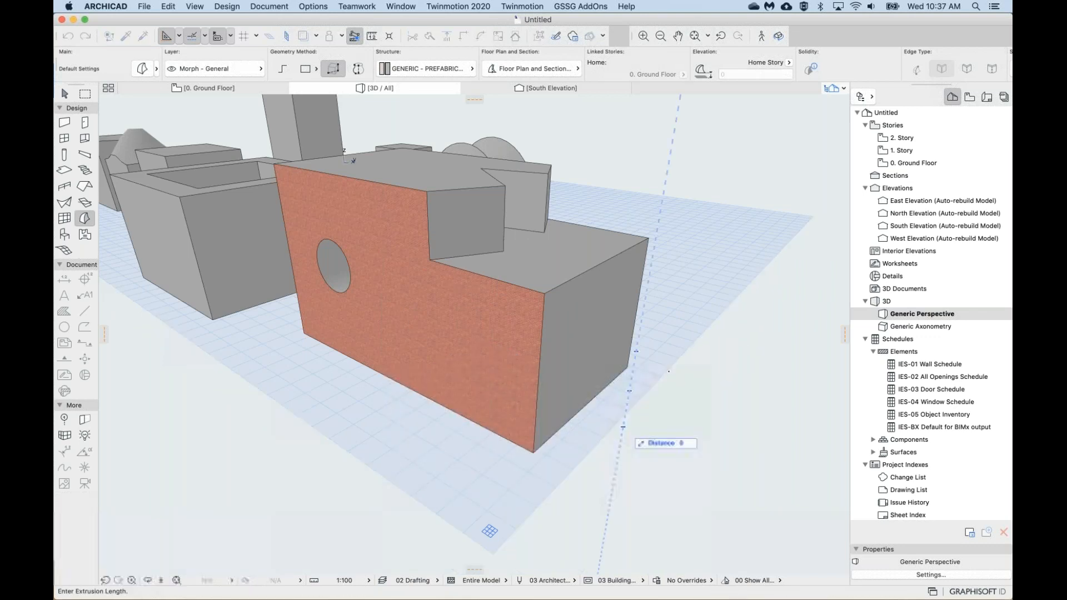
{"action": "left_click", "coordinate": [609, 326]}
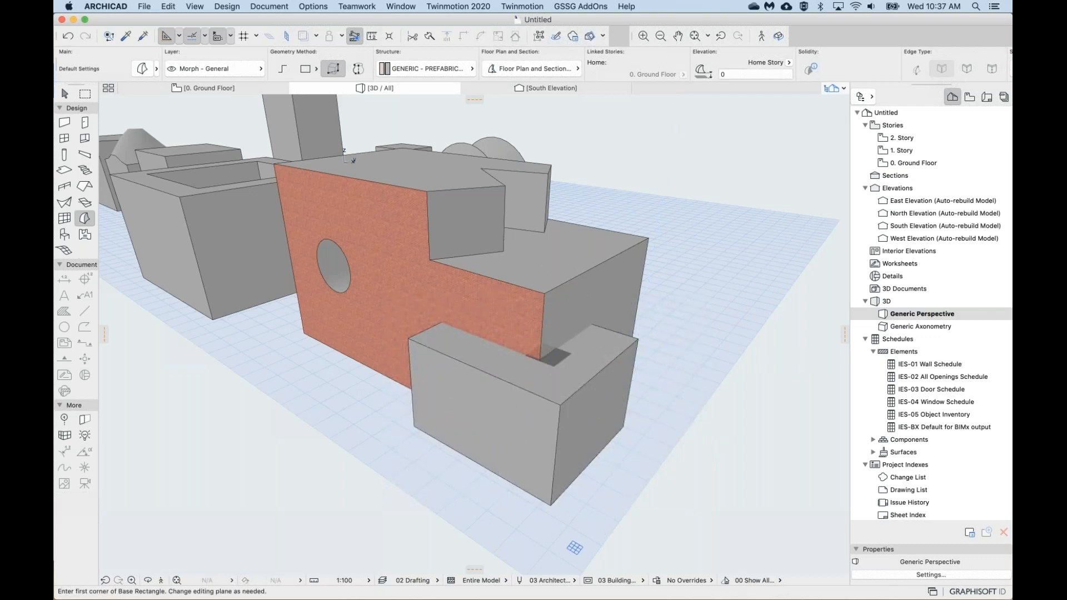
{"action": "middle_click_drag", "start_coordinate": [545, 352], "coordinate": [574, 365]}
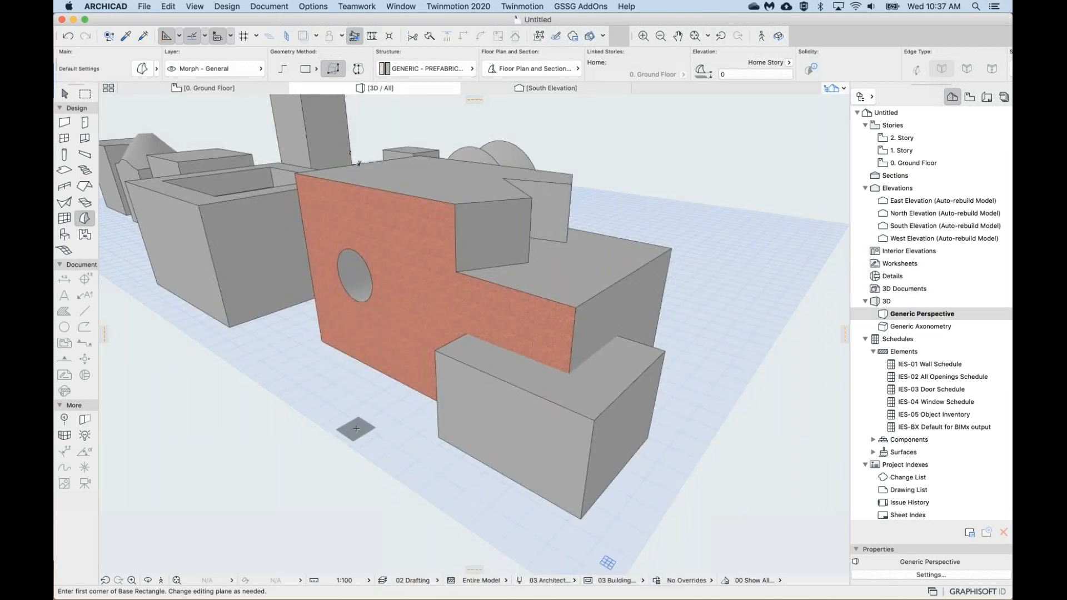
{"action": "key", "text": "Escape"}
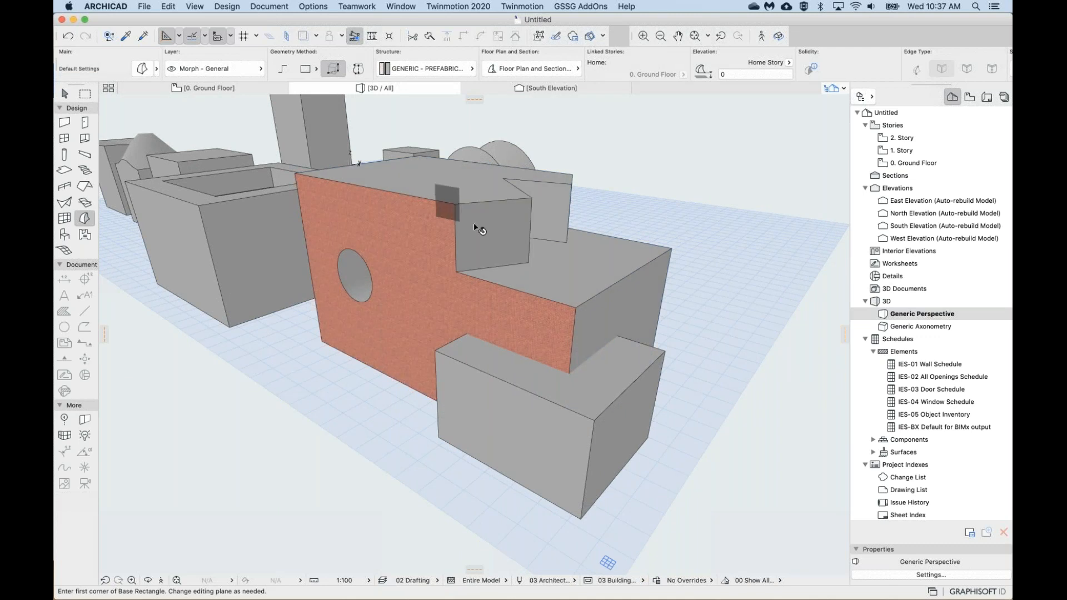
Override the surface of the small upper front face beside the brick wall with Metal - Gold.
{"action": "left_click", "coordinate": [485, 245]}
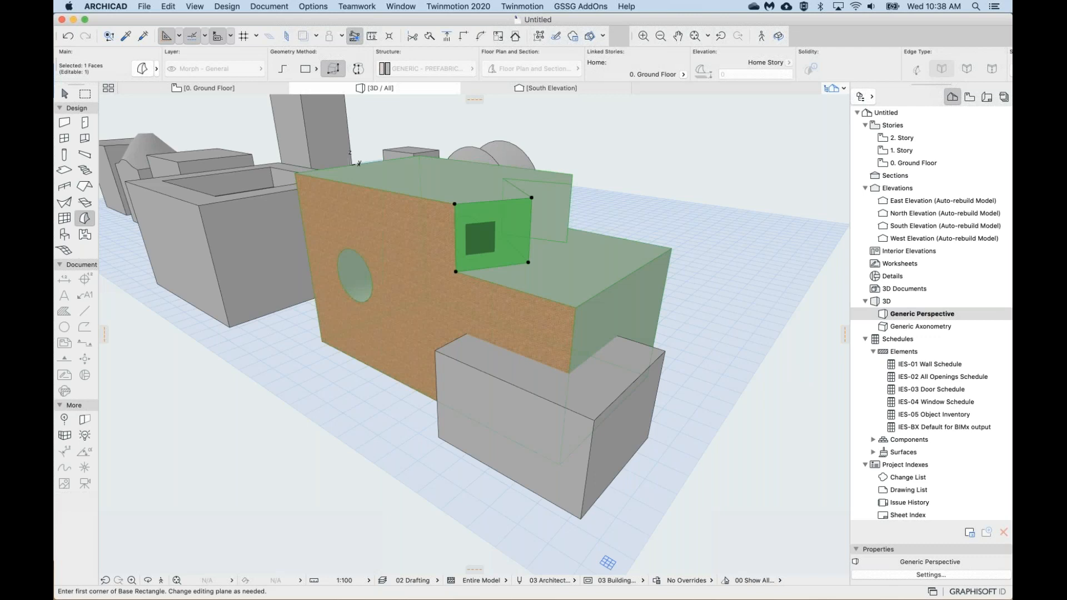
{"action": "key", "text": "super+t"}
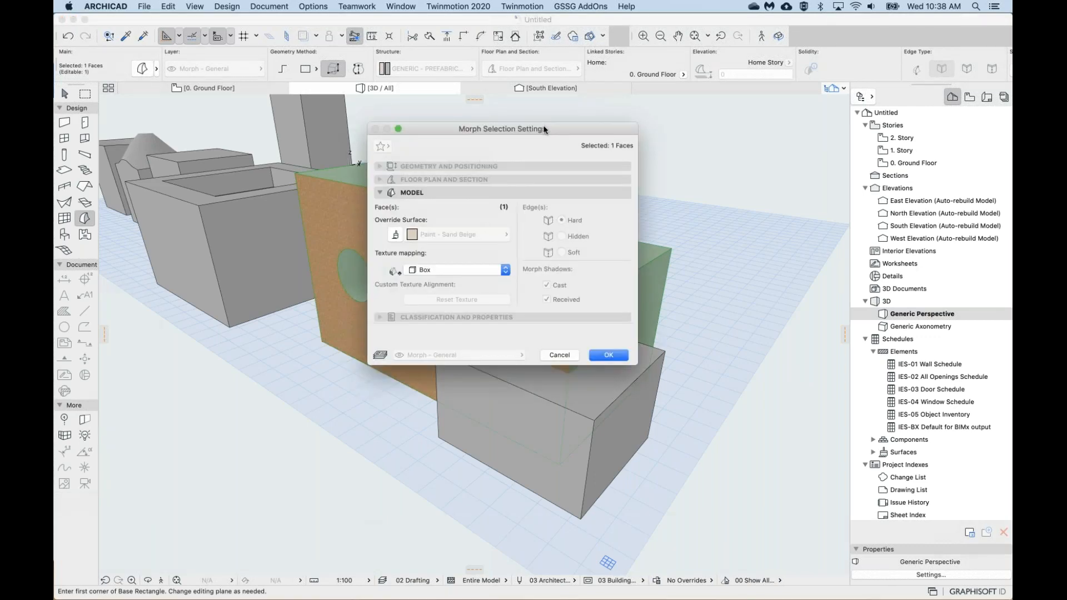
{"action": "left_click_drag", "start_coordinate": [545, 130], "coordinate": [504, 132]}
{"action": "left_click", "coordinate": [353, 237]}
{"action": "left_click", "coordinate": [429, 235]}
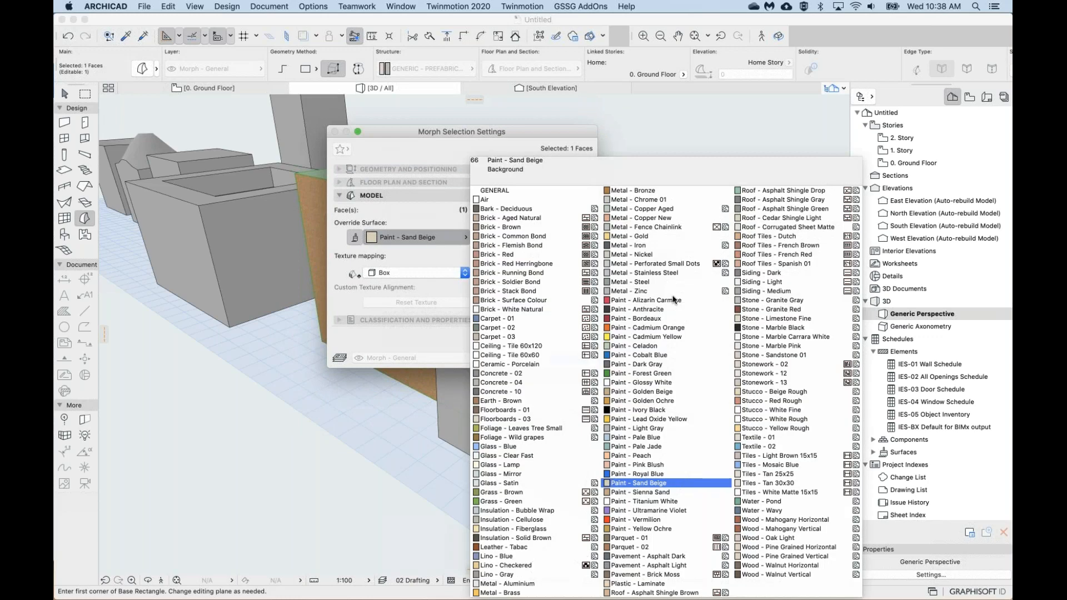
{"action": "left_click", "coordinate": [639, 236]}
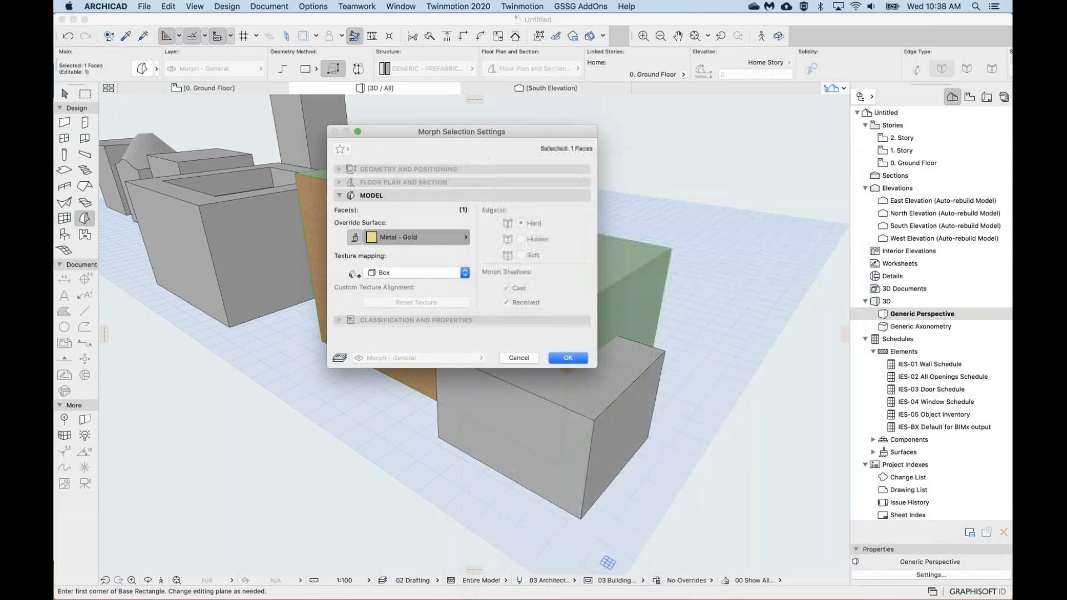
{"action": "left_click", "coordinate": [570, 358]}
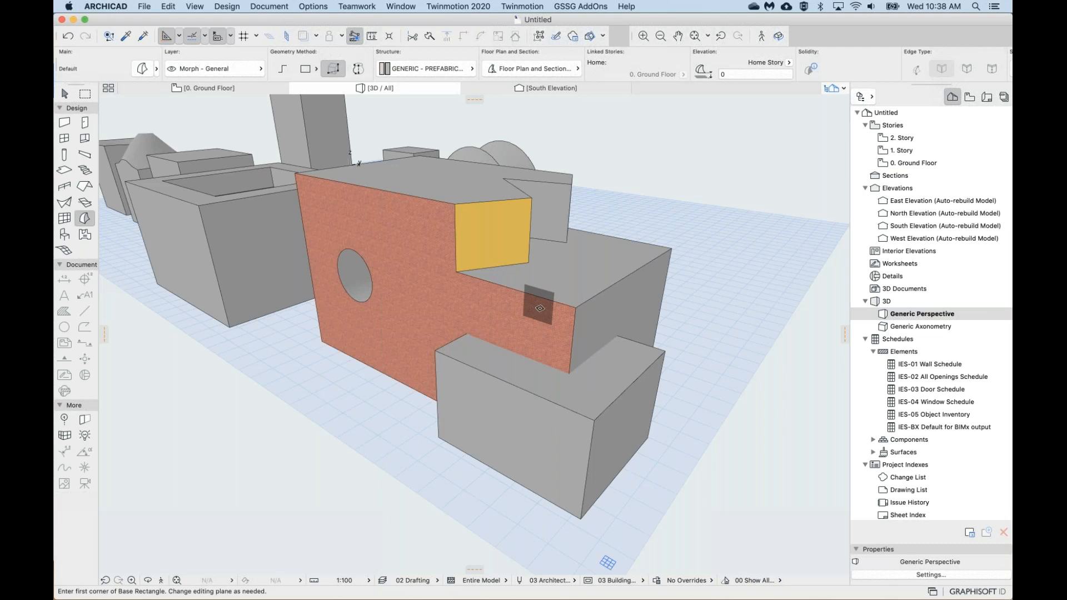
{"action": "scroll", "coordinate": [620, 410], "scroll_direction": "up", "scroll_amount": 2}
{"action": "middle_click_drag", "start_coordinate": [598, 397], "coordinate": [619, 410], "text": "shift"}
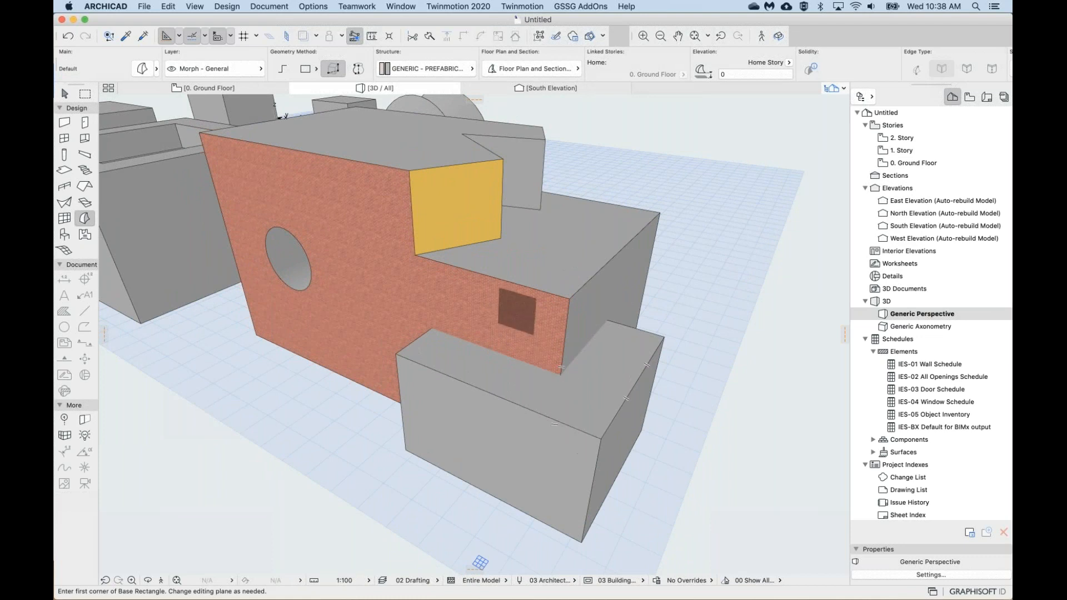
{"action": "left_click", "coordinate": [580, 410], "text": "shift"}
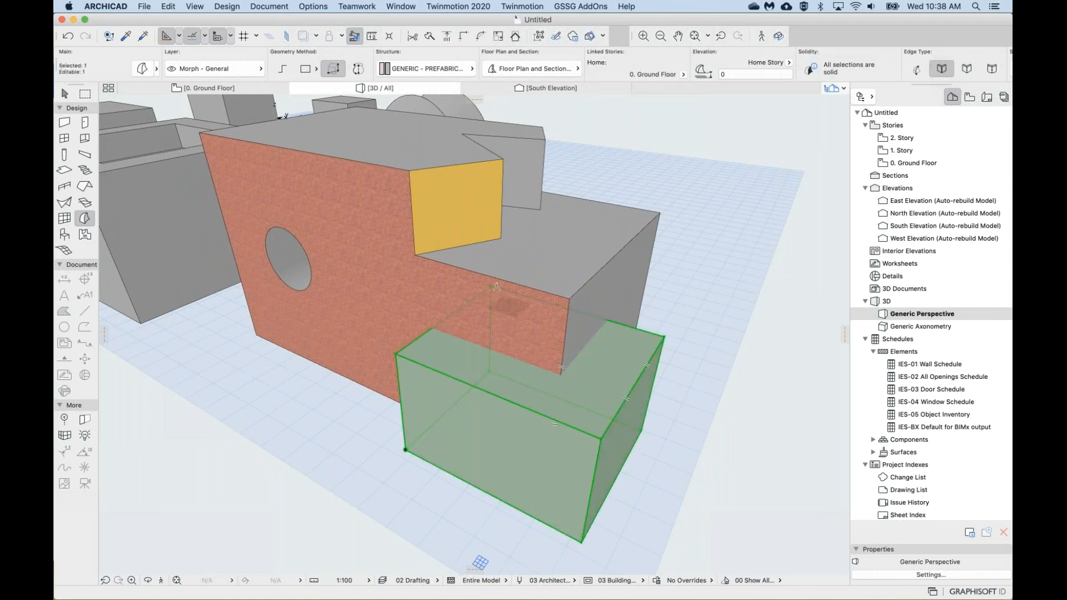
{"action": "left_click", "coordinate": [497, 284]}
{"action": "key", "text": "Escape"}
{"action": "key", "text": "Escape"}
{"action": "key", "text": "Escape"}
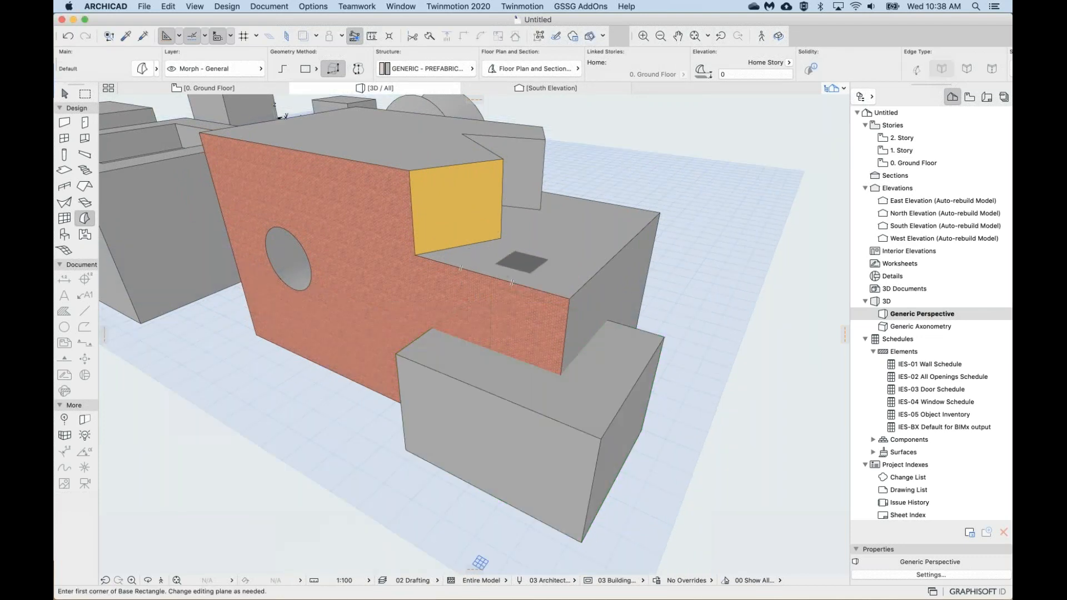
{"action": "left_click", "coordinate": [525, 207]}
{"action": "key", "text": "Escape"}
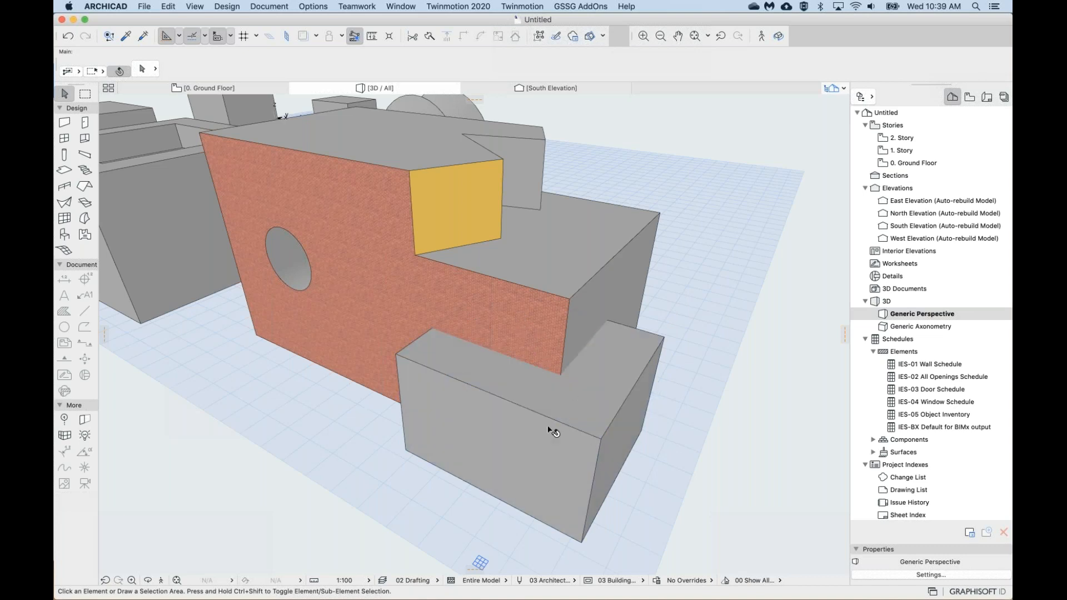
{"action": "left_click", "coordinate": [538, 409]}
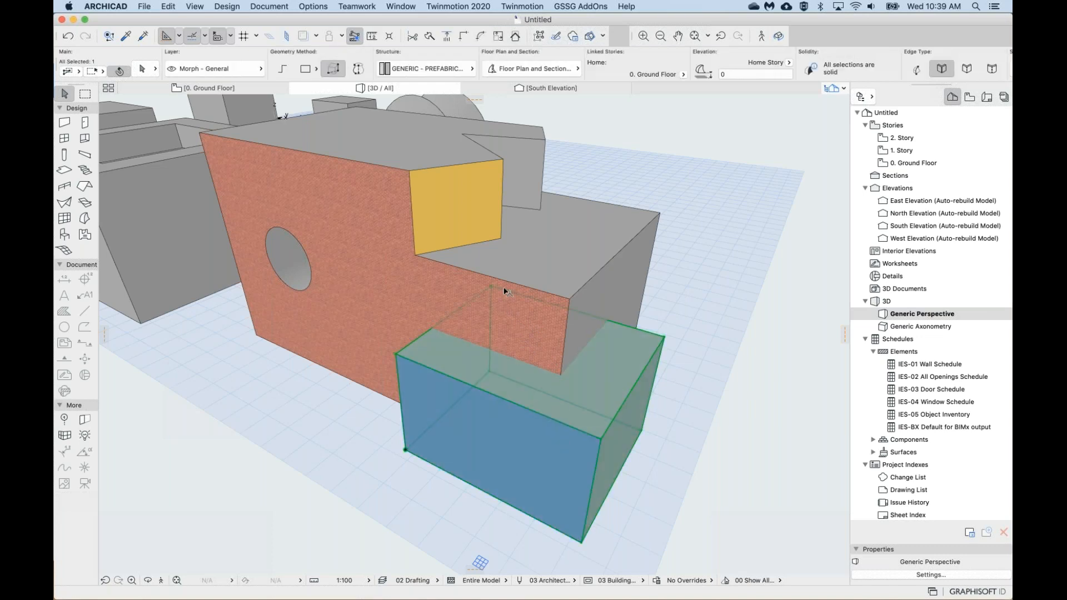
{"action": "left_click", "coordinate": [491, 327], "text": "shift"}
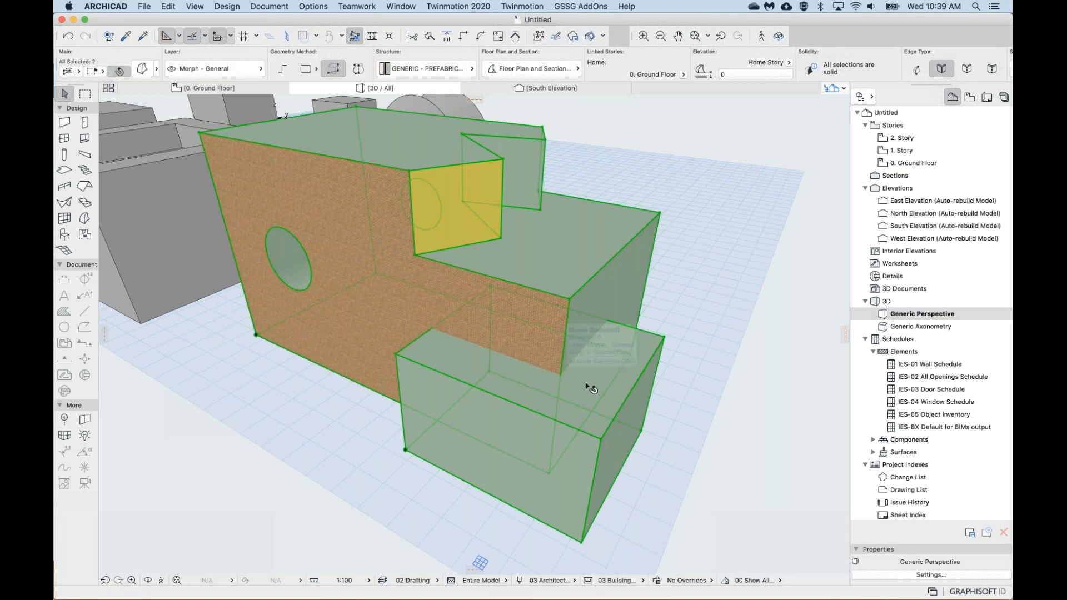
{"action": "key", "text": "Escape"}
Replace the lower grey box with a new box morph, base about 10254 by 12341, overlapping the brick-faced morph's lower front corner.
{"action": "left_click", "coordinate": [597, 445]}
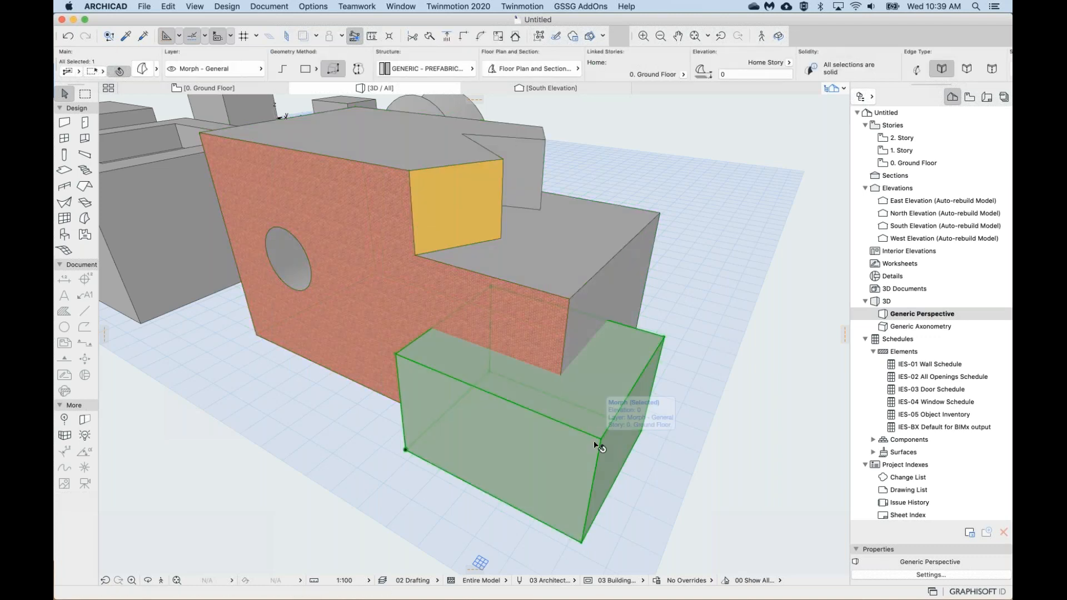
{"action": "key", "text": "Delete"}
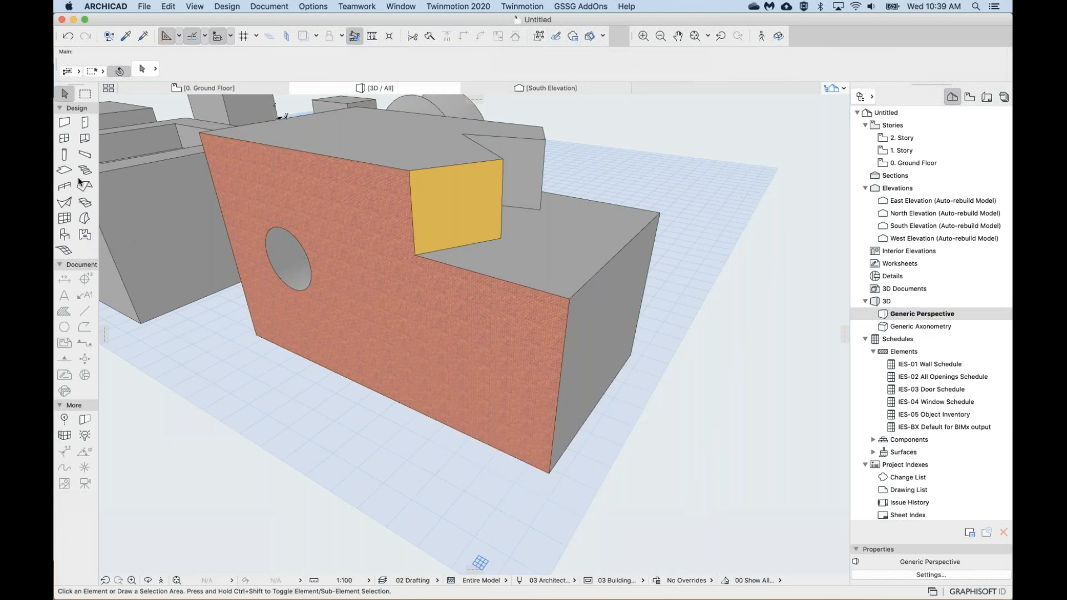
{"action": "left_click", "coordinate": [84, 216]}
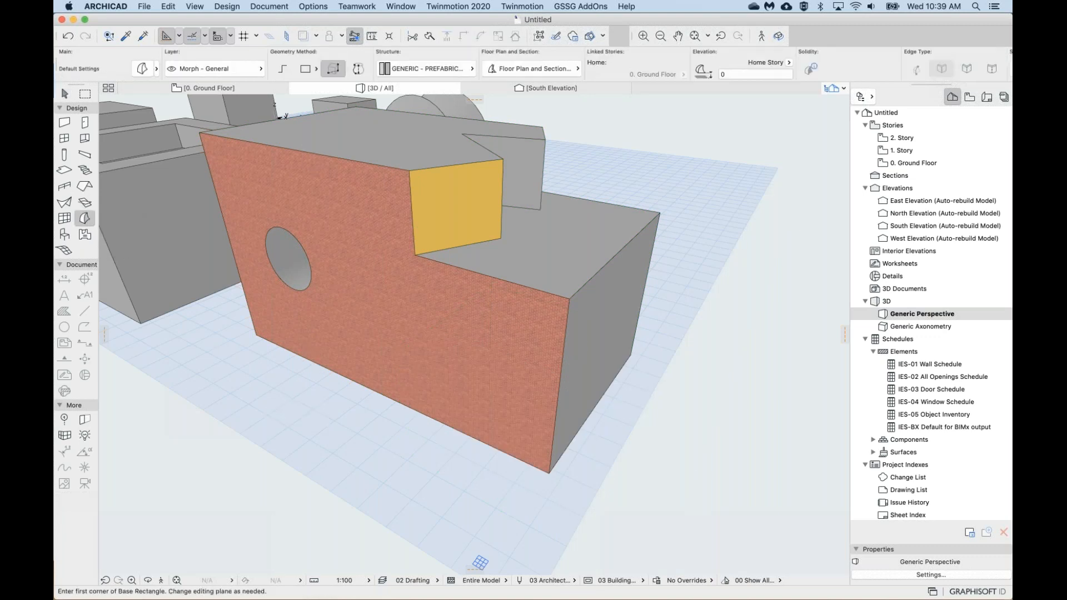
{"action": "left_click", "coordinate": [392, 476]}
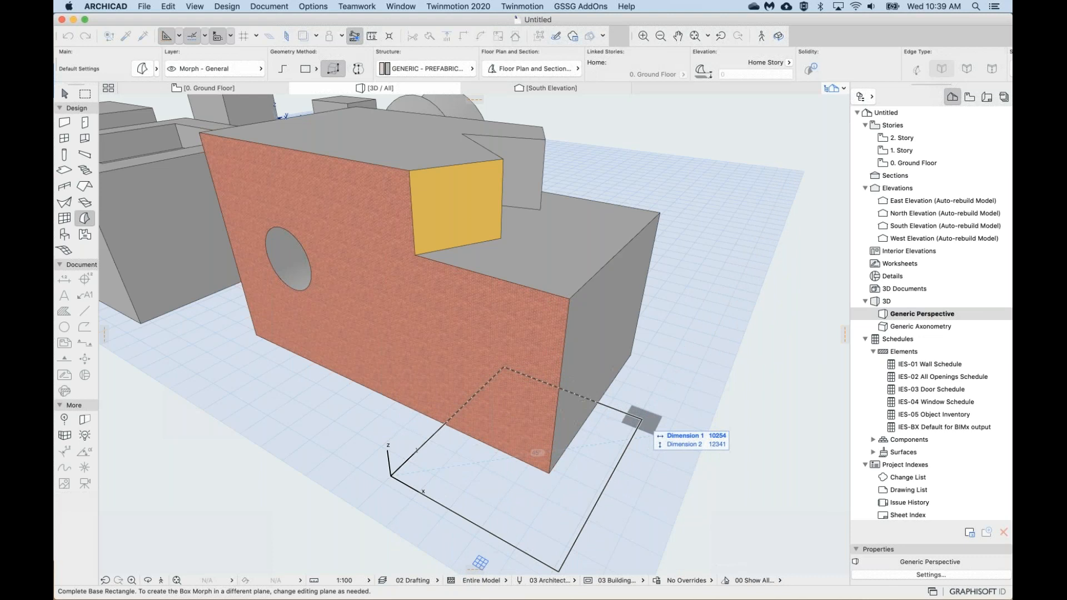
{"action": "left_click", "coordinate": [646, 422]}
{"action": "left_click", "coordinate": [620, 333]}
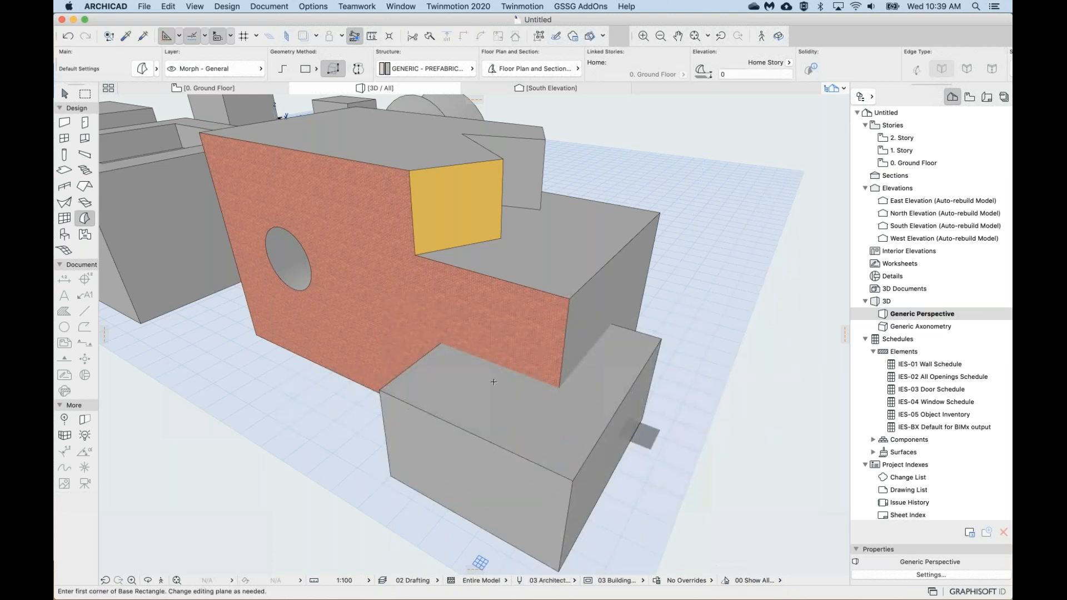
{"action": "scroll", "coordinate": [531, 347], "scroll_direction": "down", "scroll_amount": 5}
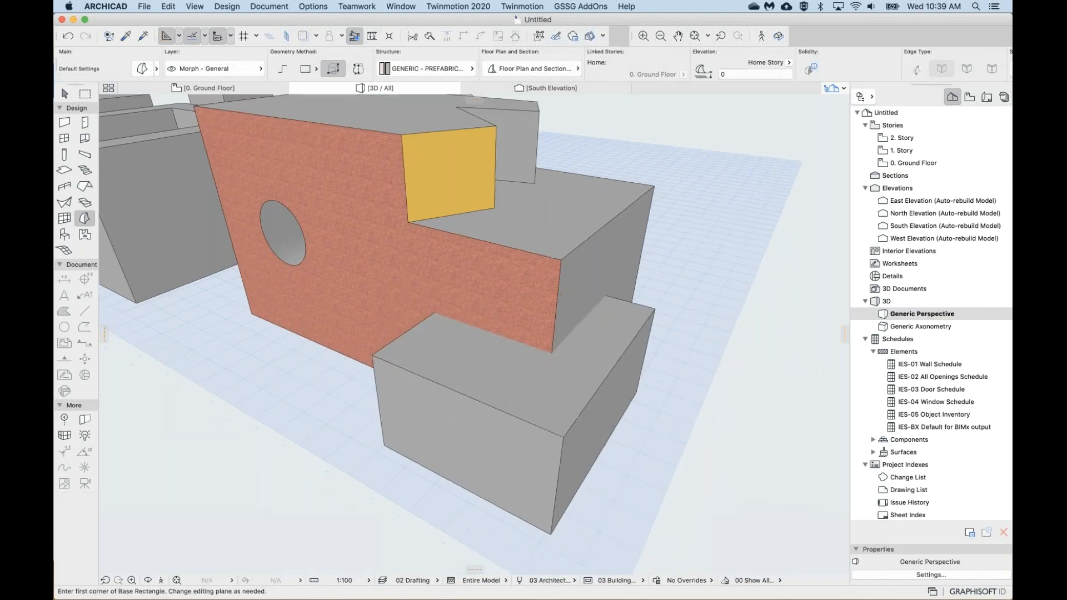
{"action": "scroll", "coordinate": [664, 481], "scroll_direction": "down", "scroll_amount": 5}
{"action": "scroll", "coordinate": [663, 481], "scroll_direction": "up", "scroll_amount": 5}
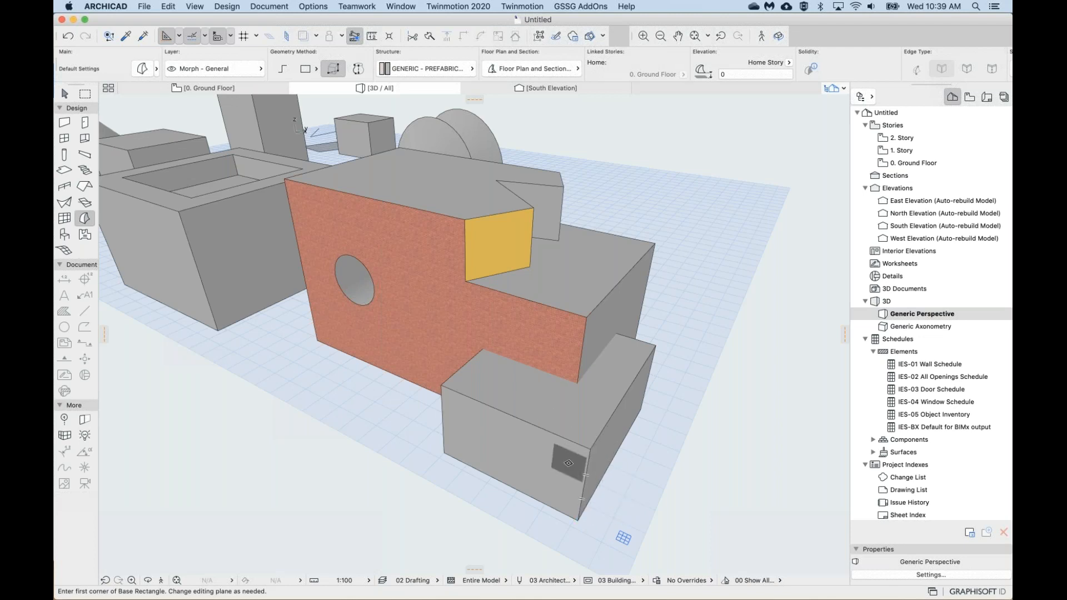
{"action": "scroll", "coordinate": [558, 424], "scroll_direction": "up", "scroll_amount": 3}
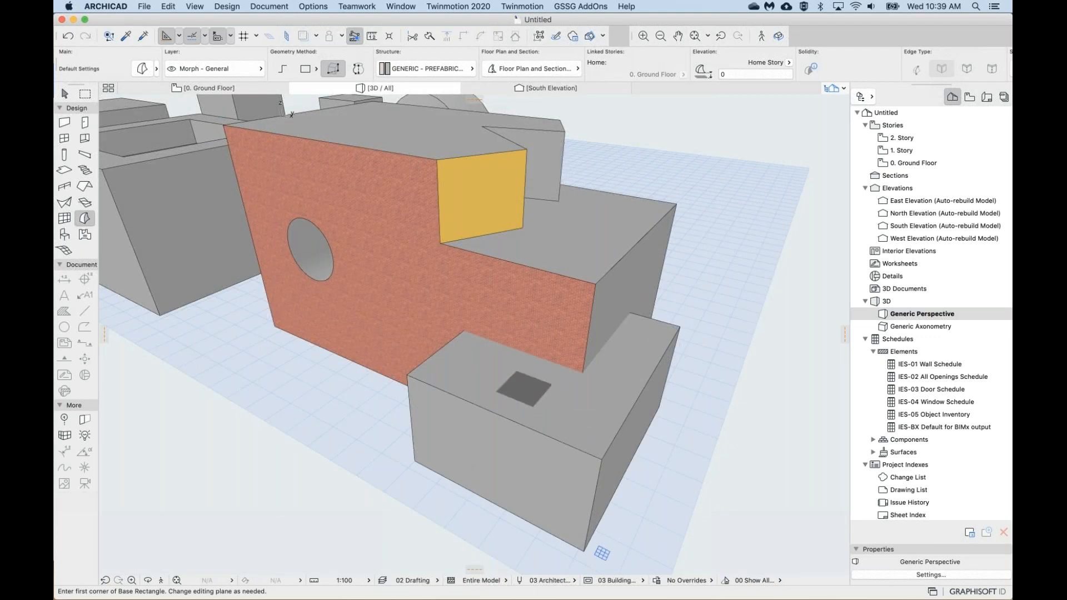
Subtract the lower box from the large brick-faced morph with the Boolean Subtract operation.
{"action": "left_click", "coordinate": [412, 263], "text": "shift"}
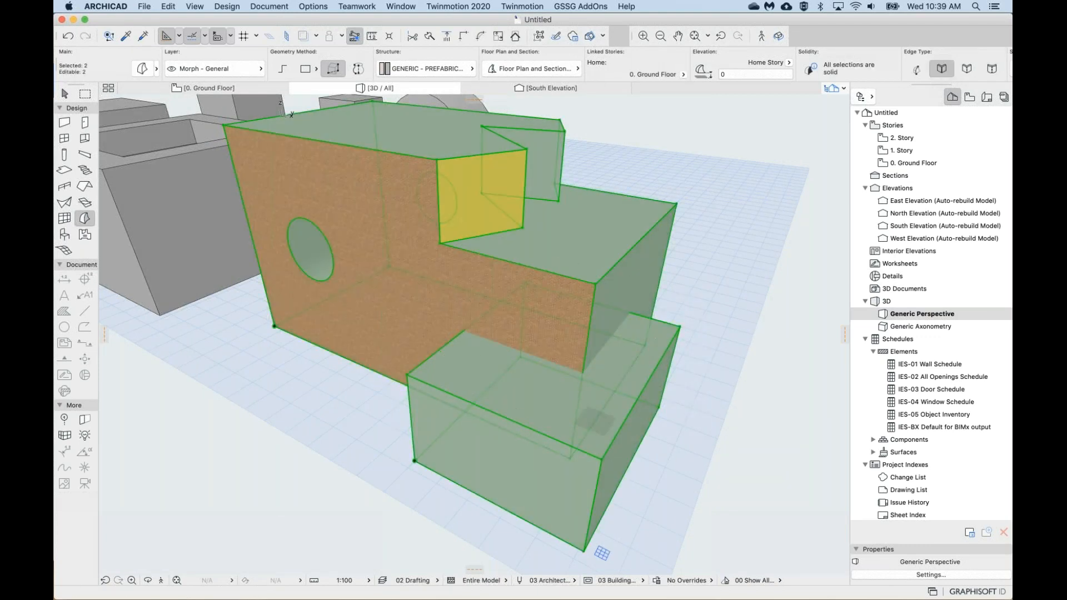
{"action": "middle_click_drag", "start_coordinate": [588, 360], "coordinate": [555, 360]}
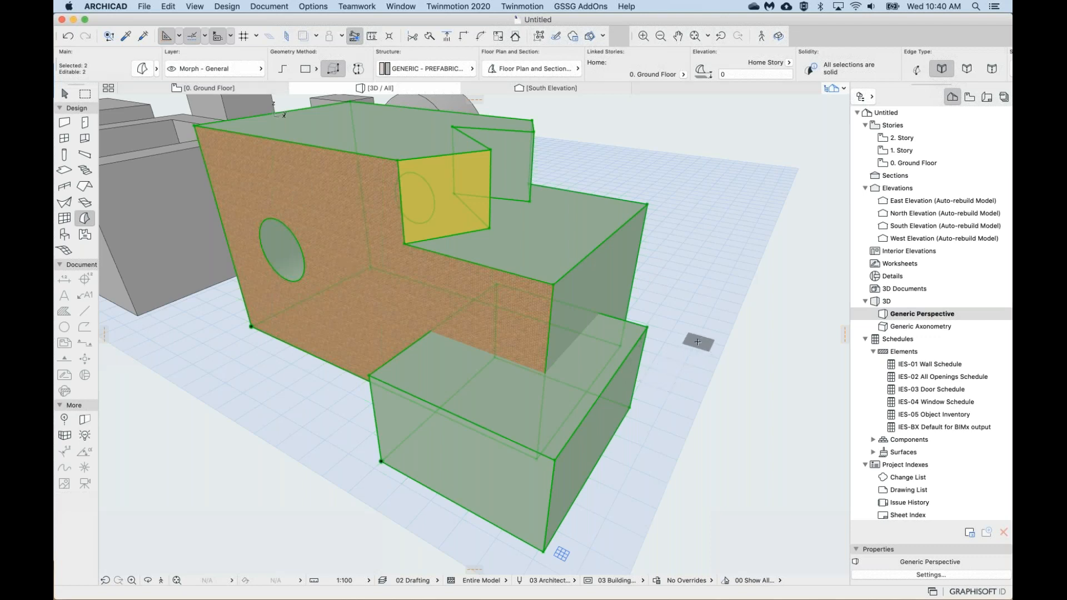
{"action": "key", "text": "shift"}
{"action": "left_click", "coordinate": [674, 298]}
{"action": "left_click", "coordinate": [631, 350]}
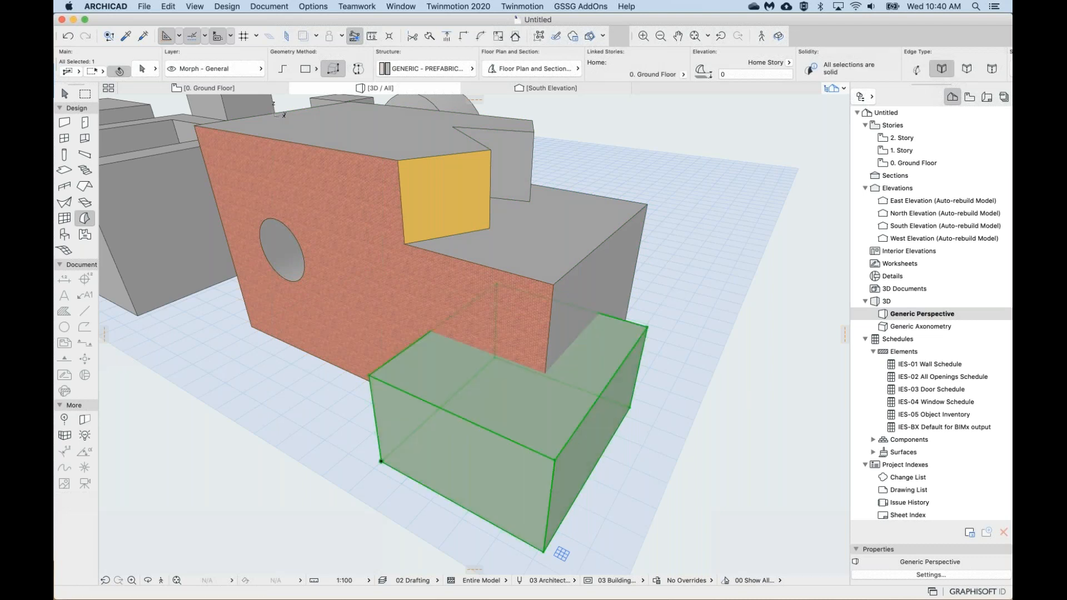
{"action": "left_click", "coordinate": [643, 246], "text": "shift"}
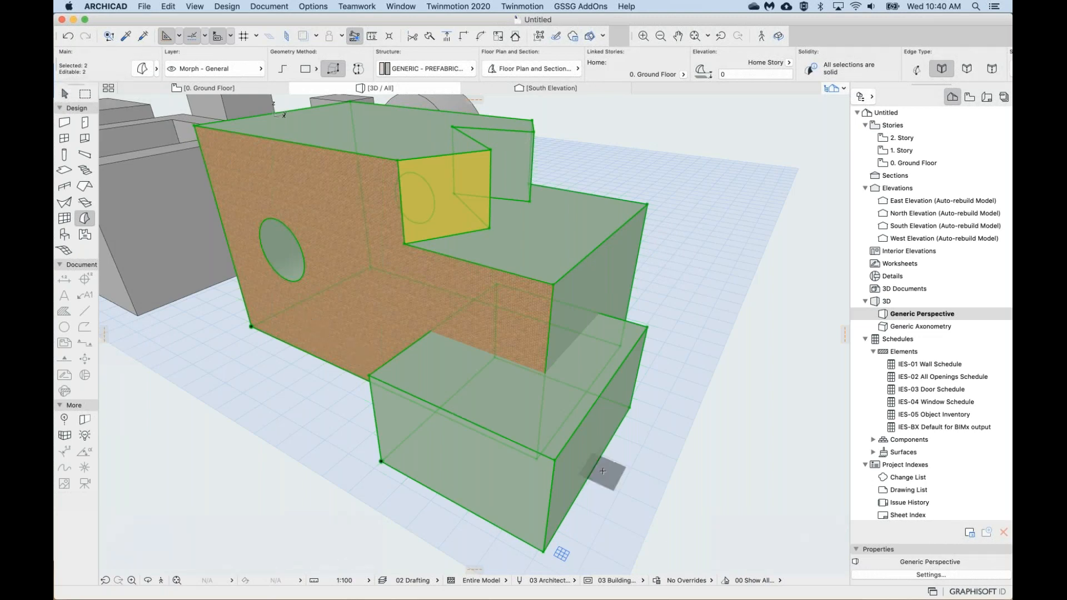
{"action": "middle_click_drag", "start_coordinate": [579, 417], "coordinate": [579, 421]}
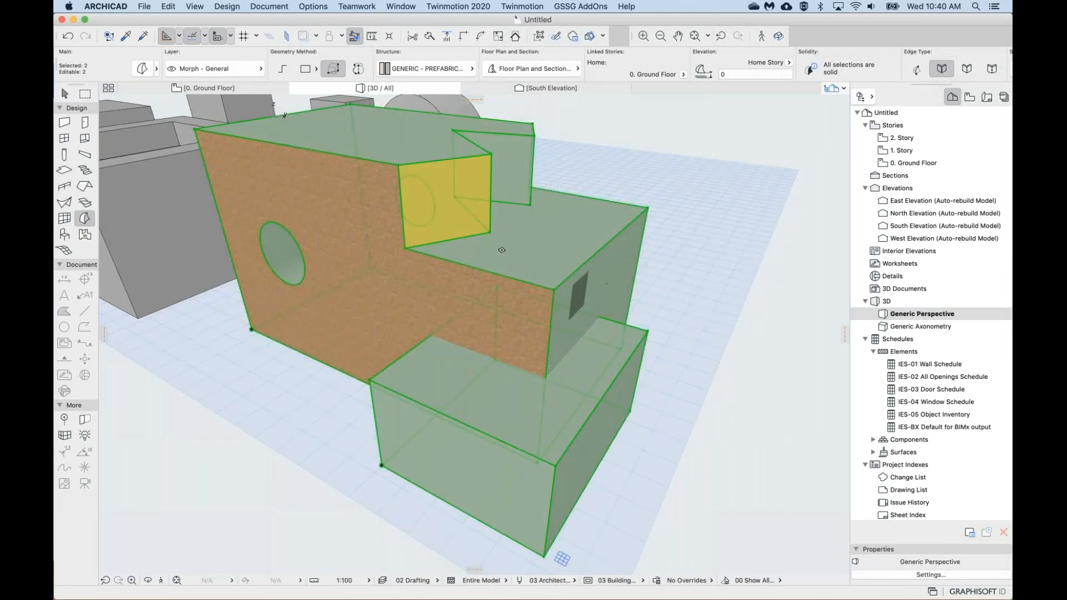
{"action": "right_click", "coordinate": [657, 273]}
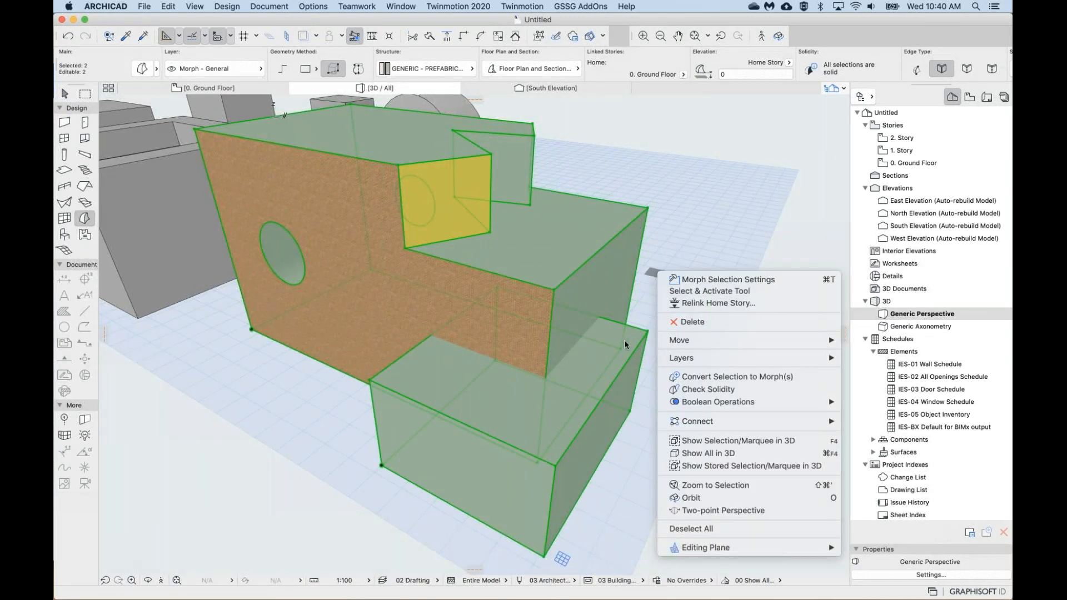
{"action": "mouse_move", "coordinate": [690, 404]}
{"action": "mouse_move", "coordinate": [798, 403]}
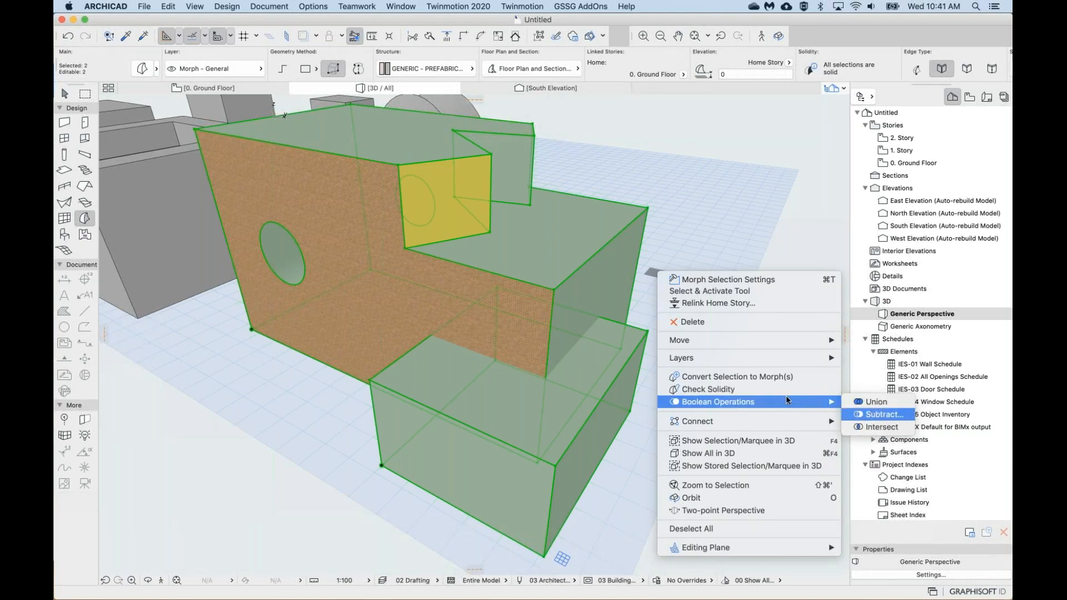
{"action": "left_click", "coordinate": [864, 415]}
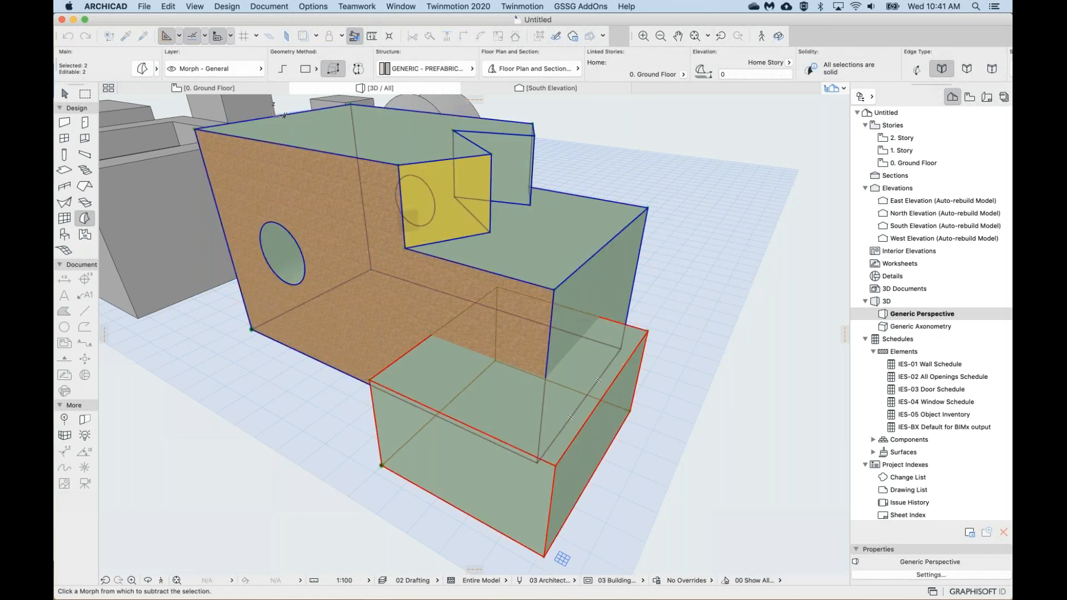
{"action": "left_click", "coordinate": [445, 239]}
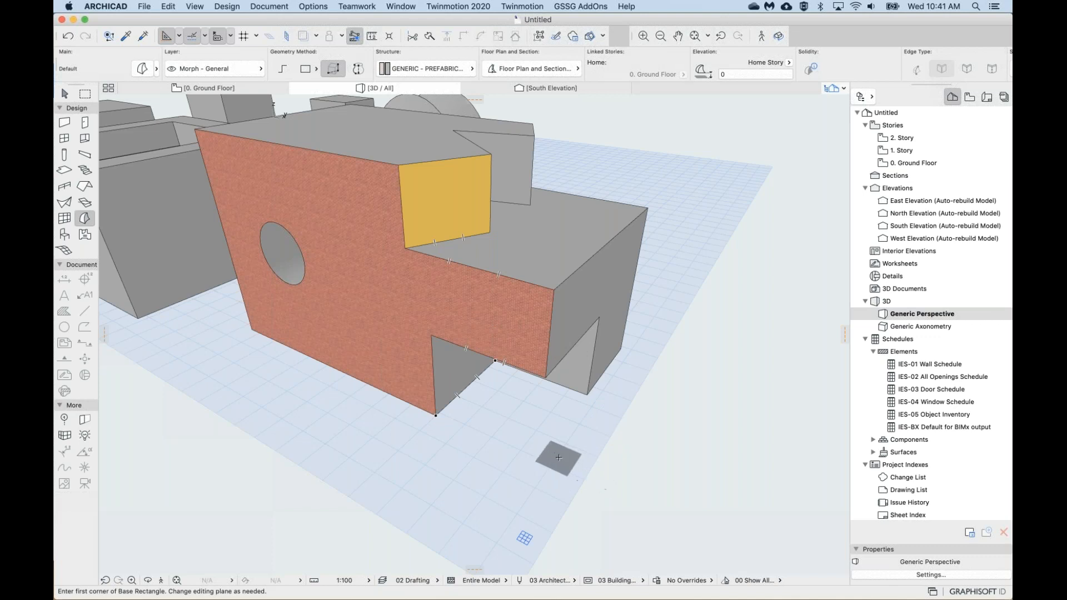
{"action": "middle_click_drag", "start_coordinate": [558, 457], "coordinate": [575, 413], "text": "shift"}
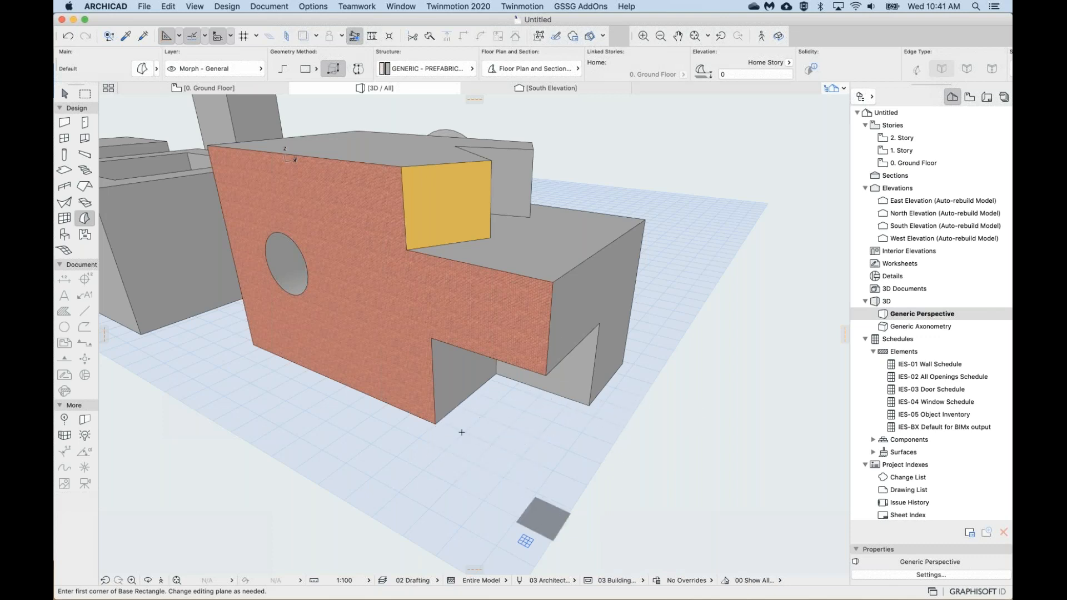
{"action": "middle_click_drag", "start_coordinate": [521, 455], "coordinate": [517, 476], "text": "shift"}
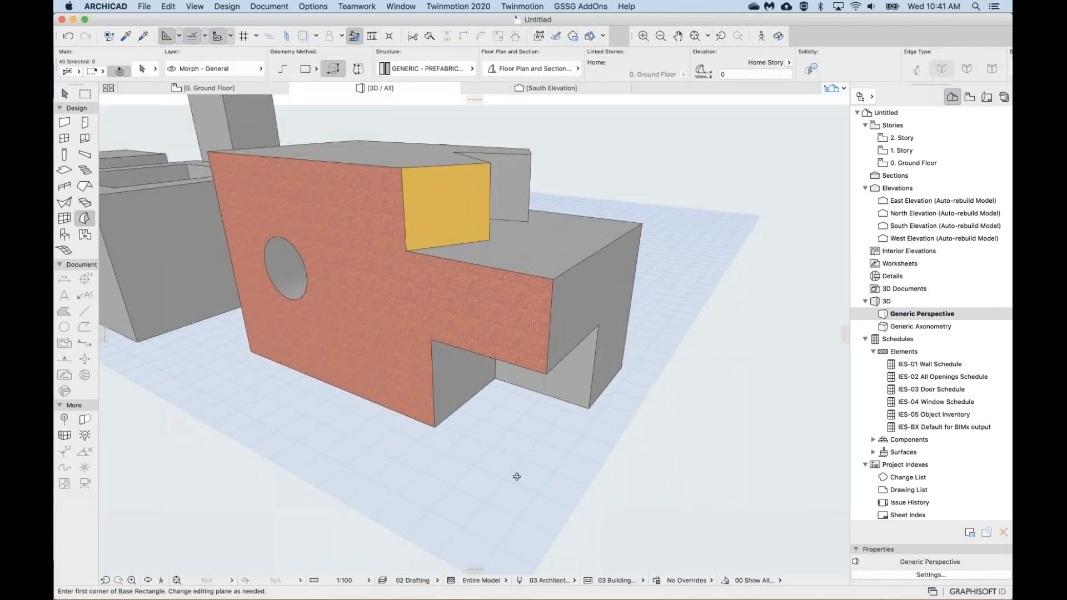
{"action": "scroll", "coordinate": [512, 393], "scroll_direction": "up", "scroll_amount": 5}
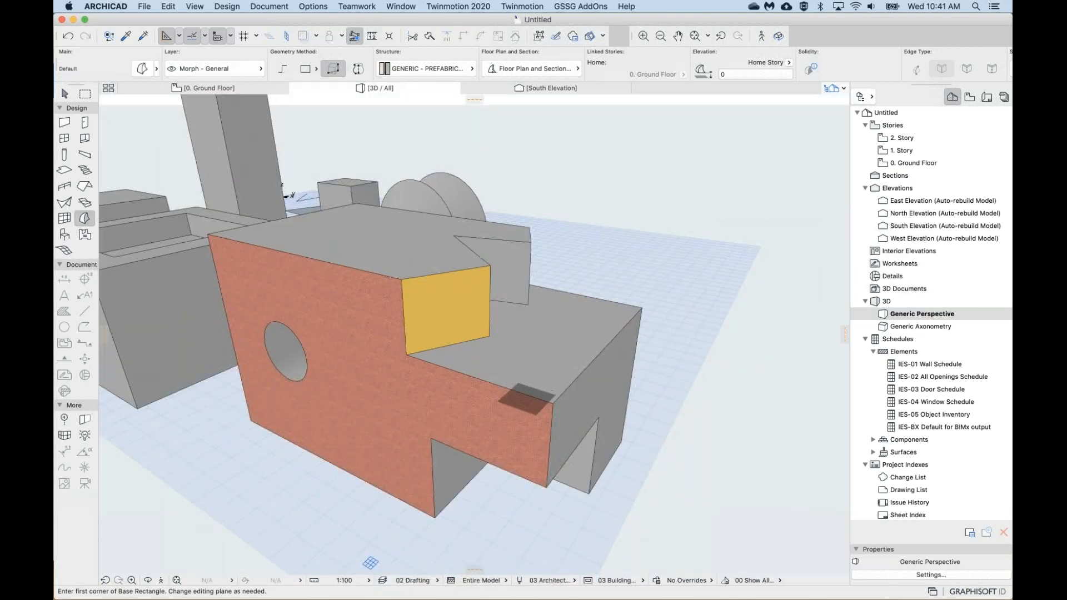
Undo the Boolean subtraction so the lower box and the large brick-faced morph are separate bodies again.
{"action": "scroll", "coordinate": [512, 394], "scroll_direction": "down", "scroll_amount": 5}
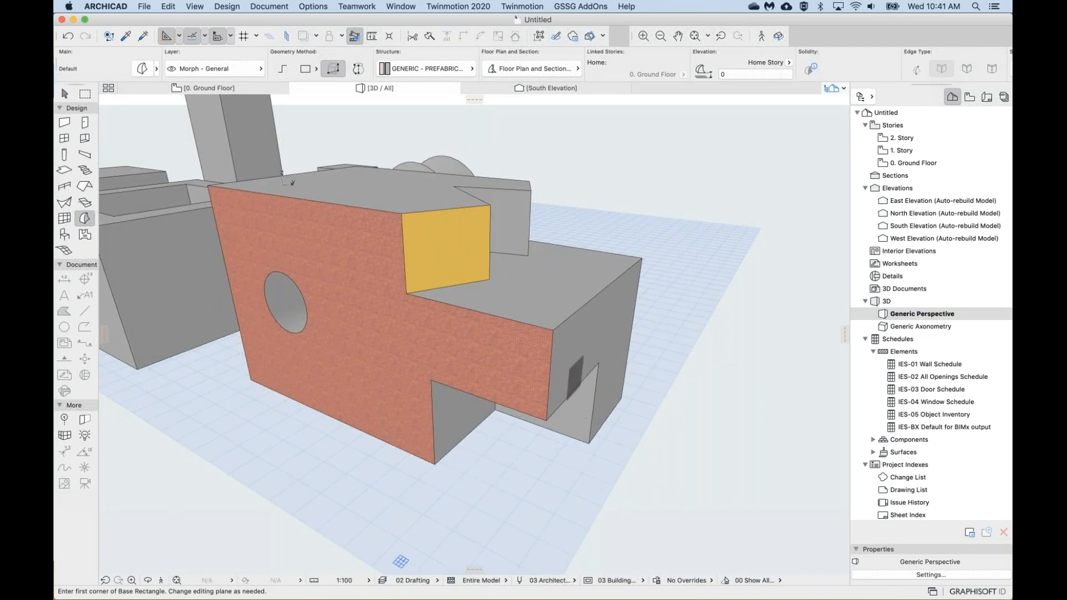
{"action": "scroll", "coordinate": [554, 431], "scroll_direction": "down", "scroll_amount": 1}
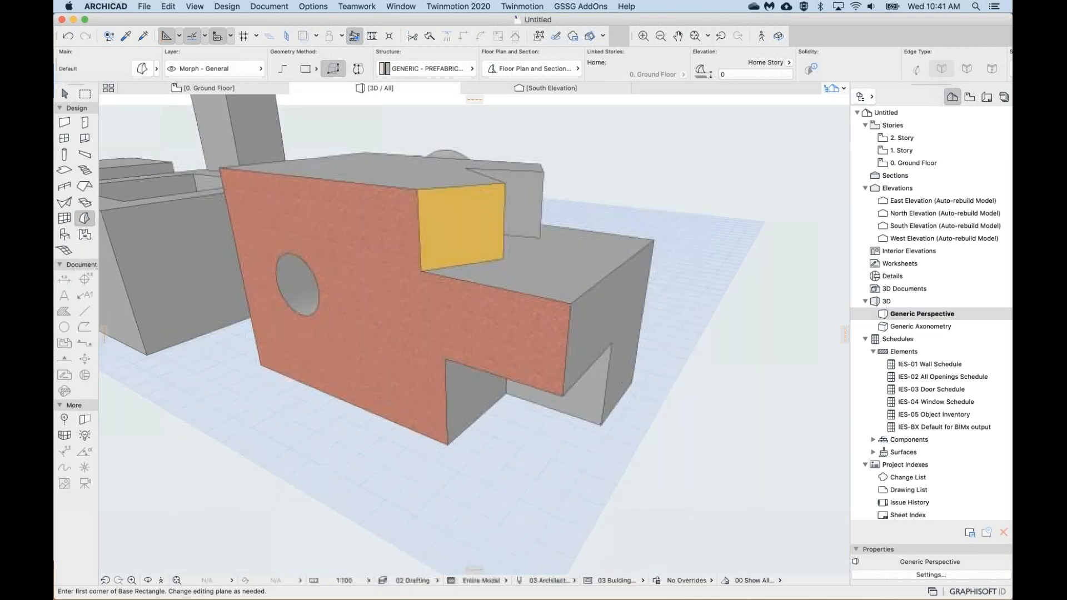
{"action": "key", "text": "super+z"}
{"action": "key", "text": "Escape"}
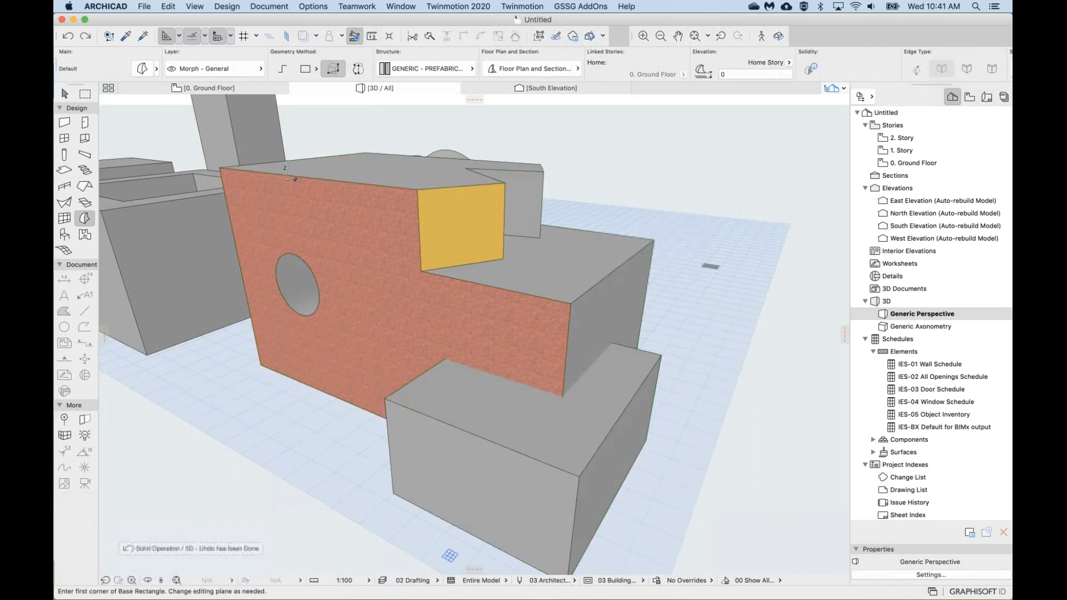
Try the Boolean Subtract of the lower box from the brick-faced morph, inspect the cut up close, and undo it.
{"action": "left_click", "coordinate": [584, 394], "text": "shift"}
{"action": "left_click", "coordinate": [573, 290], "text": "shift"}
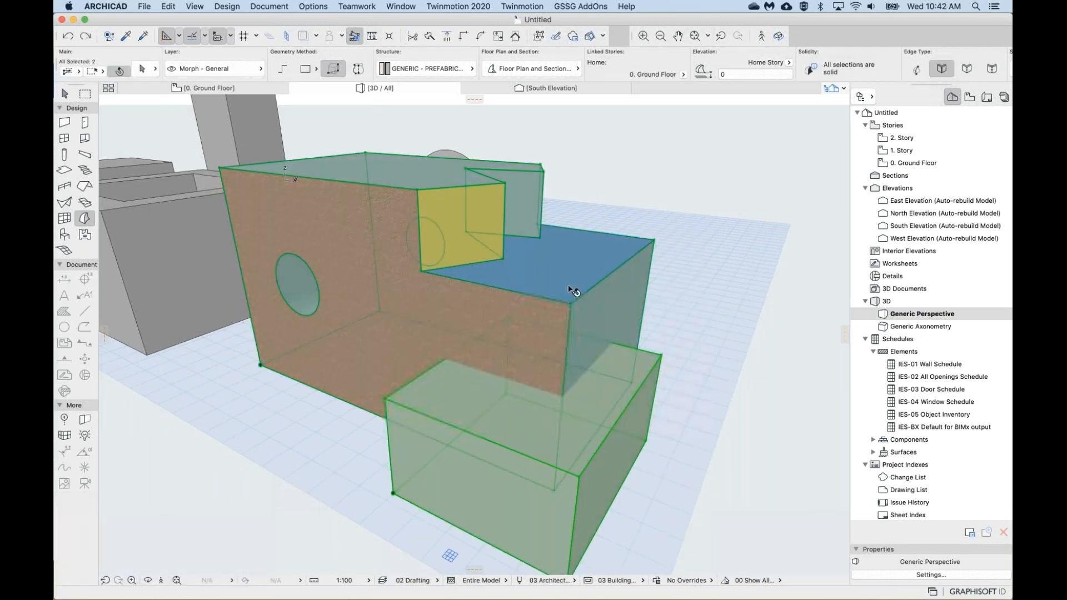
{"action": "right_click", "coordinate": [663, 284]}
{"action": "mouse_move", "coordinate": [689, 412]}
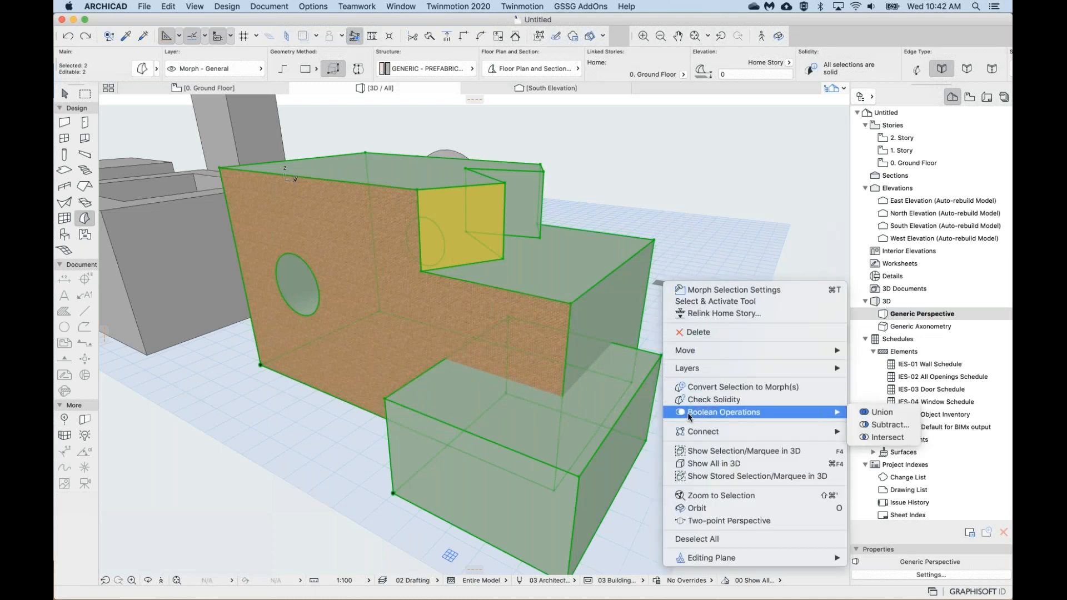
{"action": "left_click", "coordinate": [886, 425]}
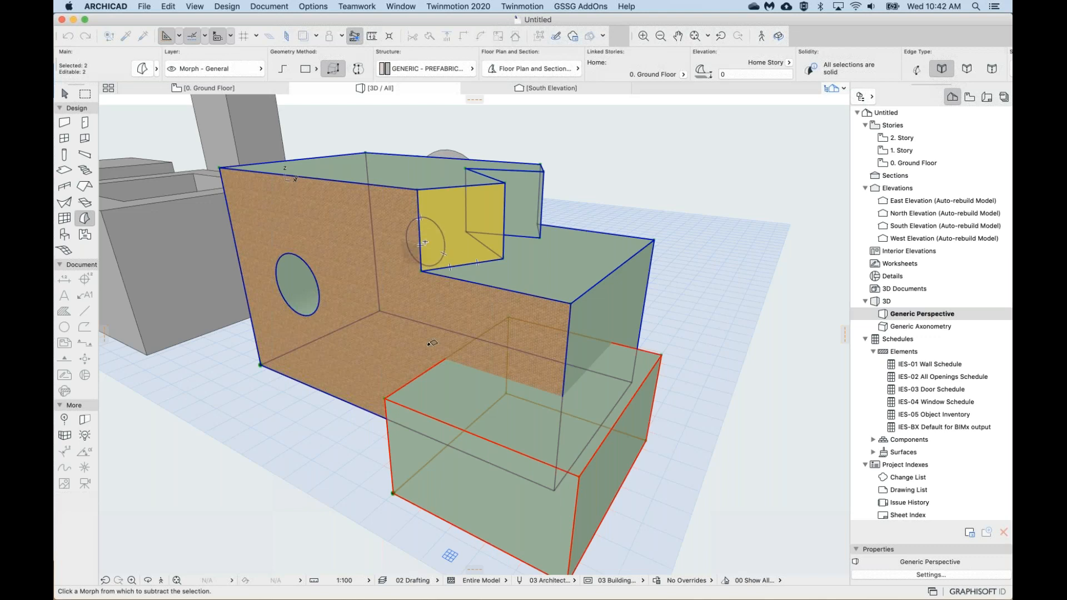
{"action": "left_click", "coordinate": [428, 264]}
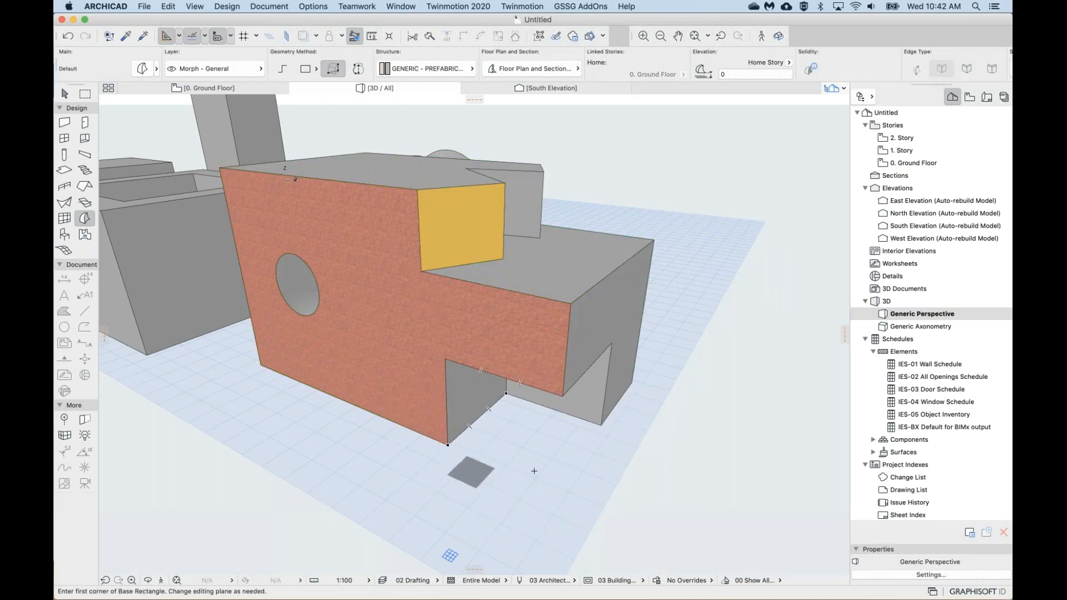
{"action": "scroll", "coordinate": [537, 423], "scroll_direction": "up", "scroll_amount": 5}
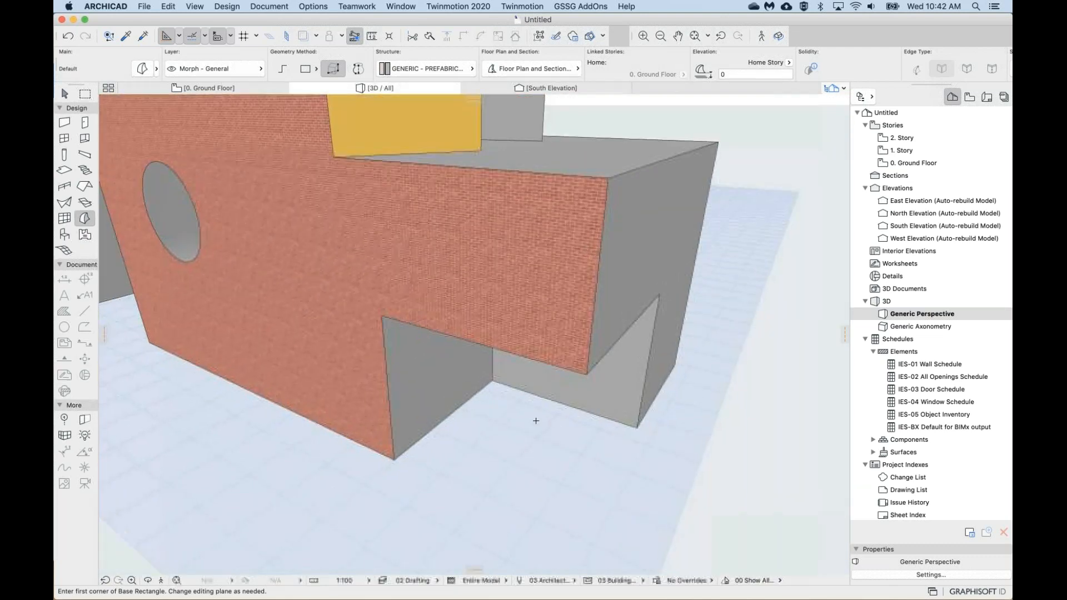
{"action": "mouse_move", "coordinate": [537, 422]}
{"action": "middle_mouse_down", "text": "shift"}
{"action": "mouse_move", "coordinate": [537, 327]}
{"action": "mouse_move", "coordinate": [534, 421]}
{"action": "middle_mouse_up", "text": "shift"}
{"action": "scroll", "coordinate": [535, 422], "scroll_direction": "down", "scroll_amount": 5}
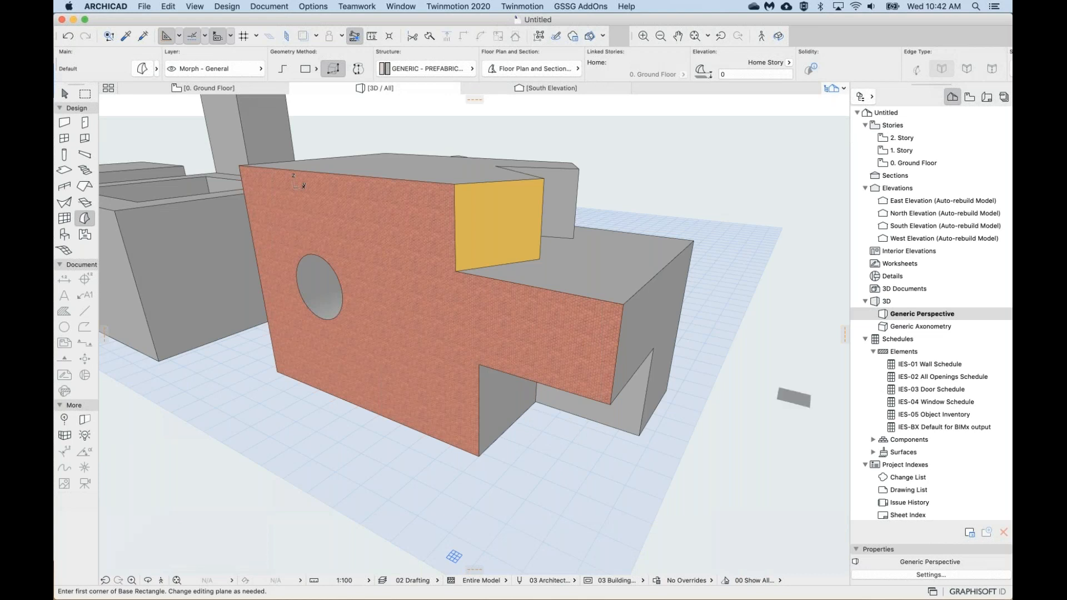
{"action": "middle_click_drag", "start_coordinate": [793, 398], "coordinate": [793, 458], "text": "shift"}
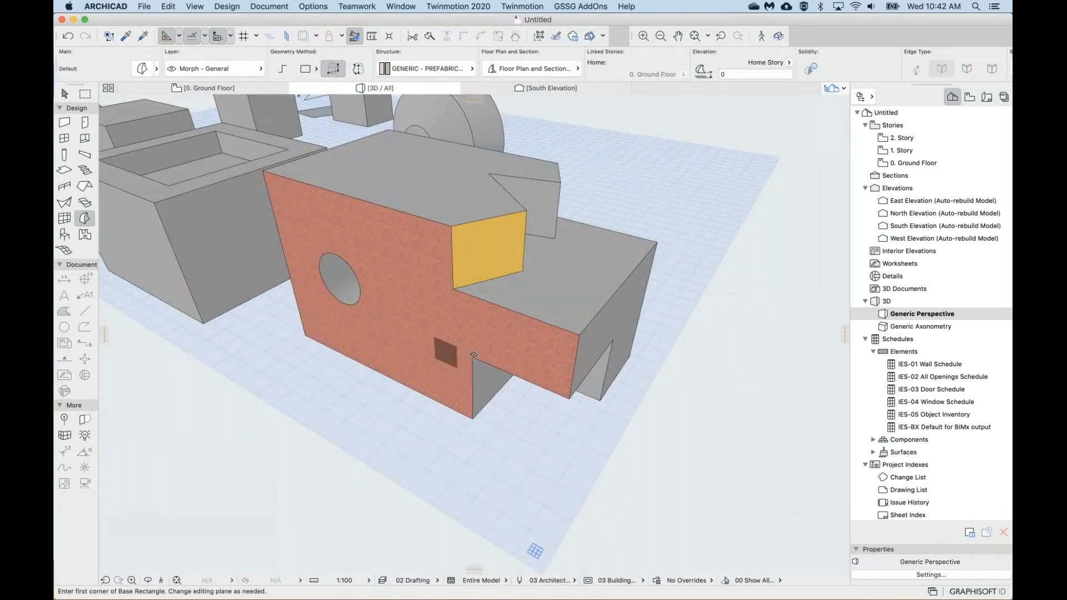
{"action": "key", "text": "super+z"}
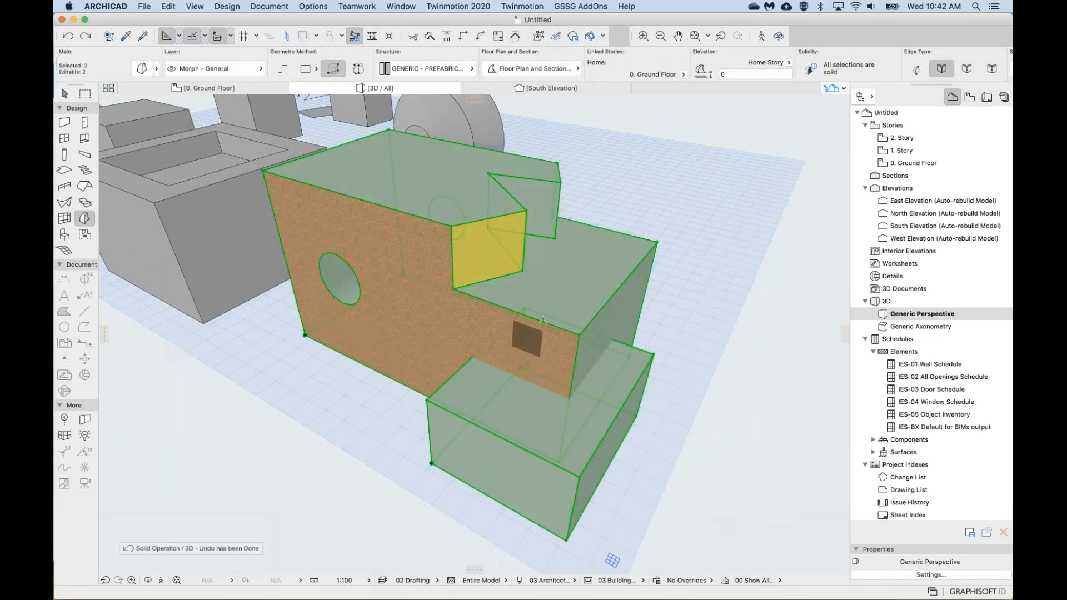
Subtract the selected lower box from the brick-faced morph with the Boolean Subtract operation.
{"action": "right_click", "coordinate": [654, 317]}
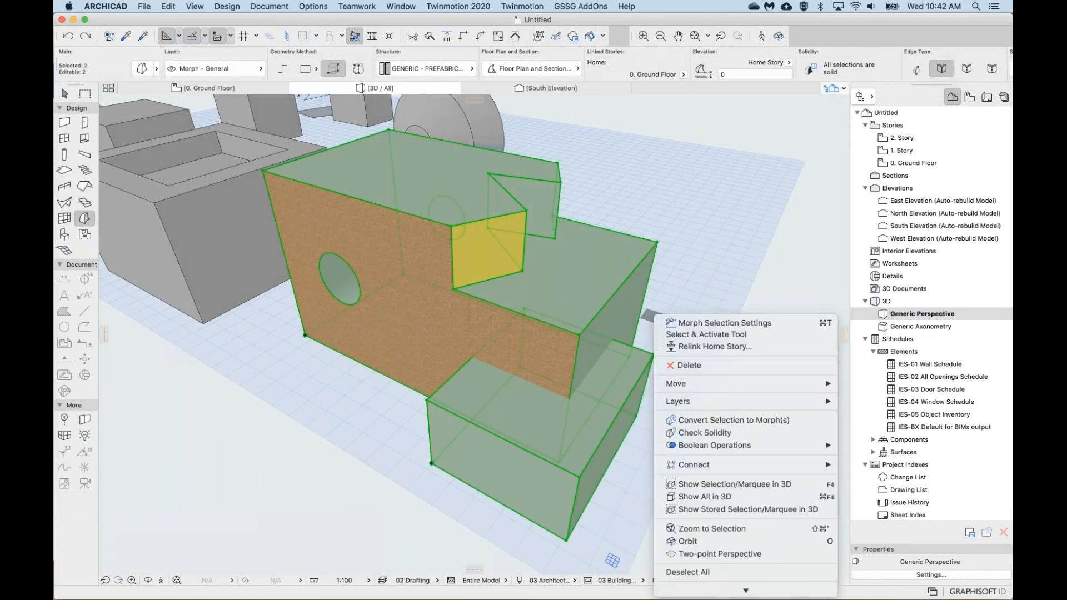
{"action": "mouse_move", "coordinate": [682, 444]}
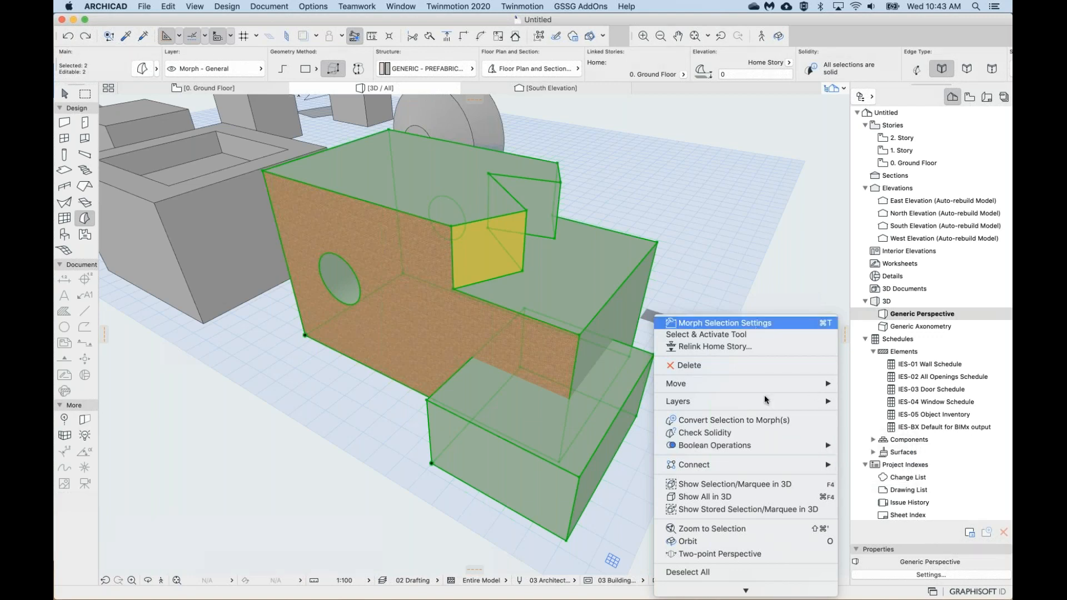
{"action": "left_click", "coordinate": [883, 457]}
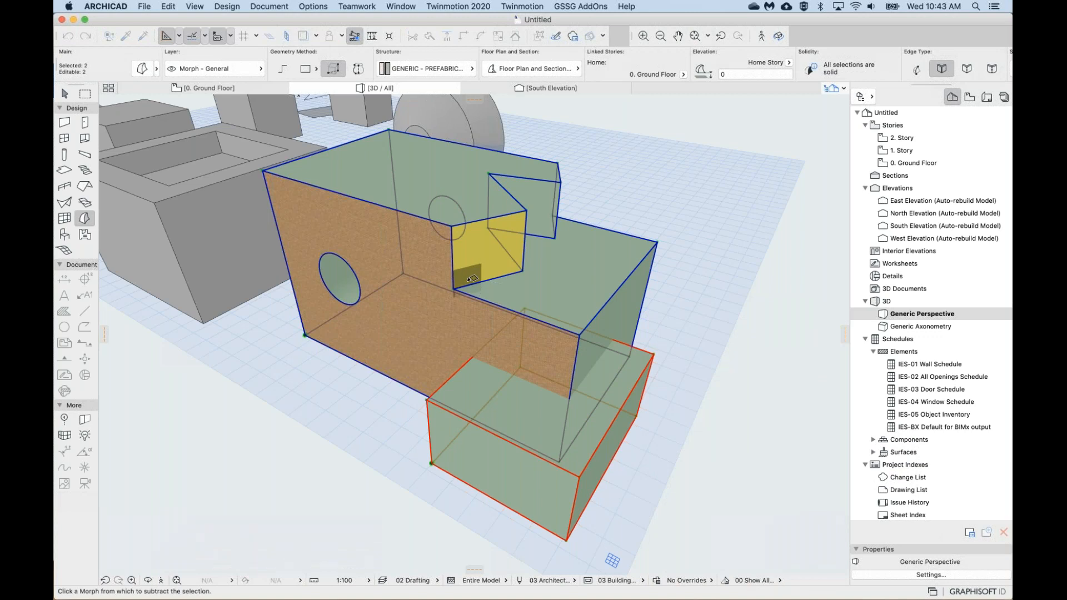
{"action": "left_click", "coordinate": [471, 278]}
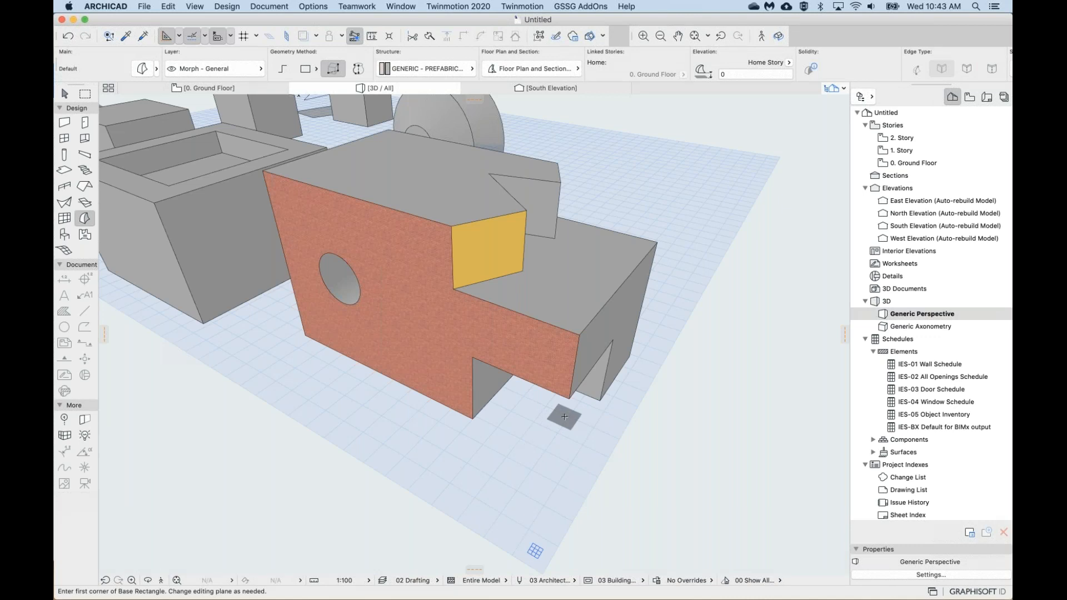
Inspect the faces of the cut corner and the surface setting of the brick-faced morph, and clear the selection.
{"action": "scroll", "coordinate": [577, 360], "scroll_direction": "up", "scroll_amount": 5}
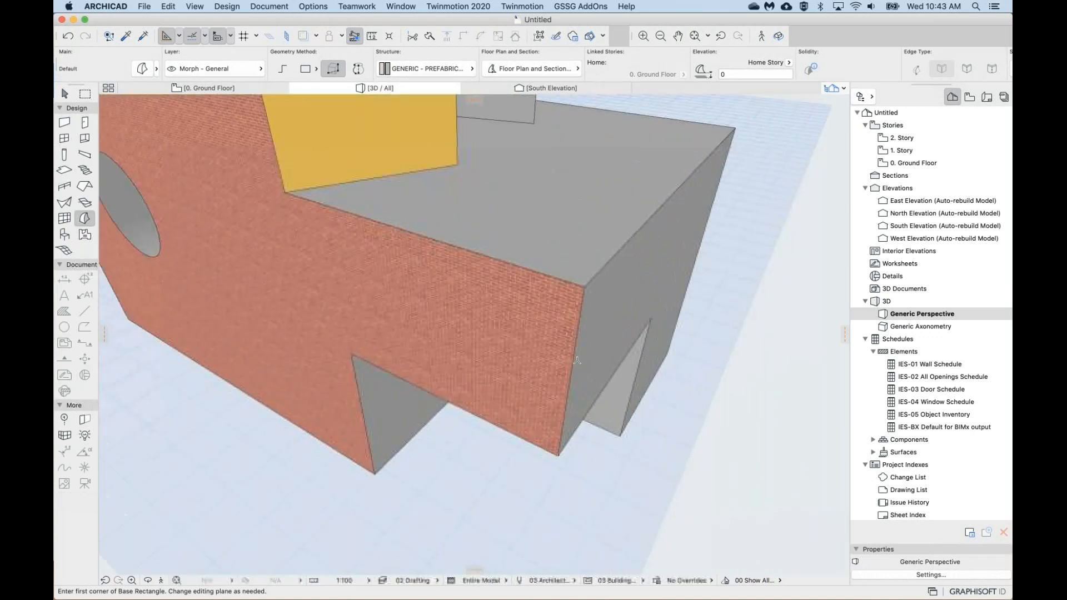
{"action": "scroll", "coordinate": [577, 360], "scroll_direction": "up", "scroll_amount": 3}
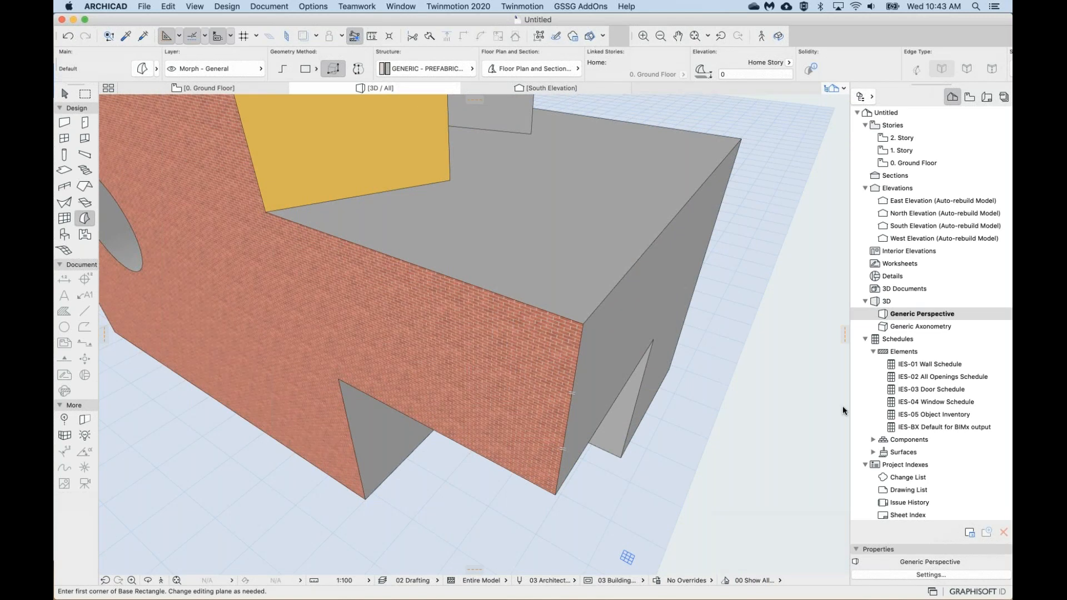
{"action": "left_click_drag", "start_coordinate": [910, 401], "coordinate": [611, 417]}
{"action": "left_click", "coordinate": [570, 343], "text": "shift"}
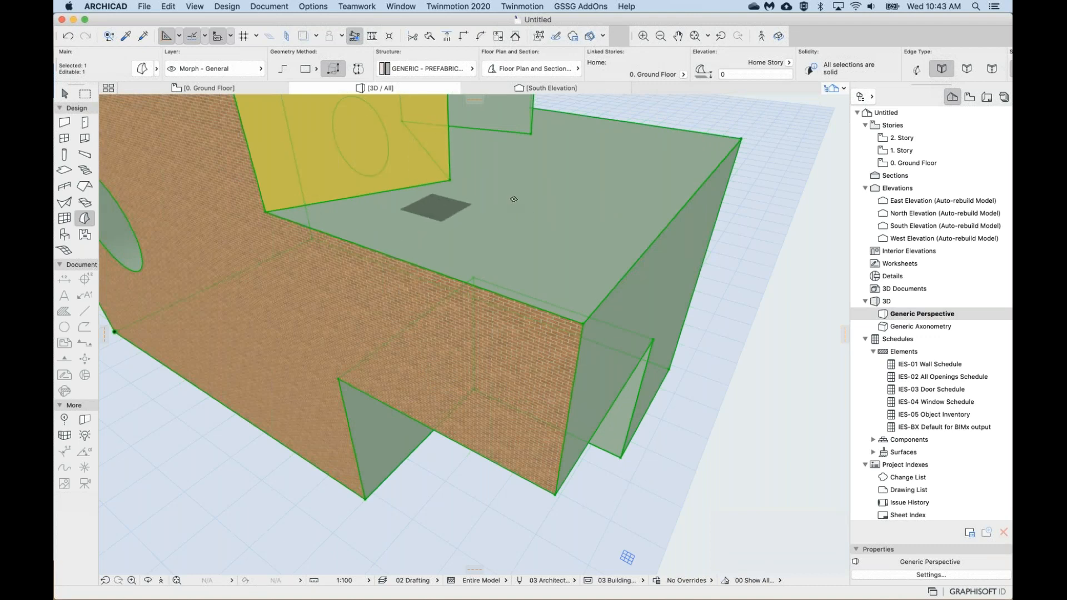
{"action": "middle_click_drag", "start_coordinate": [521, 205], "coordinate": [524, 202]}
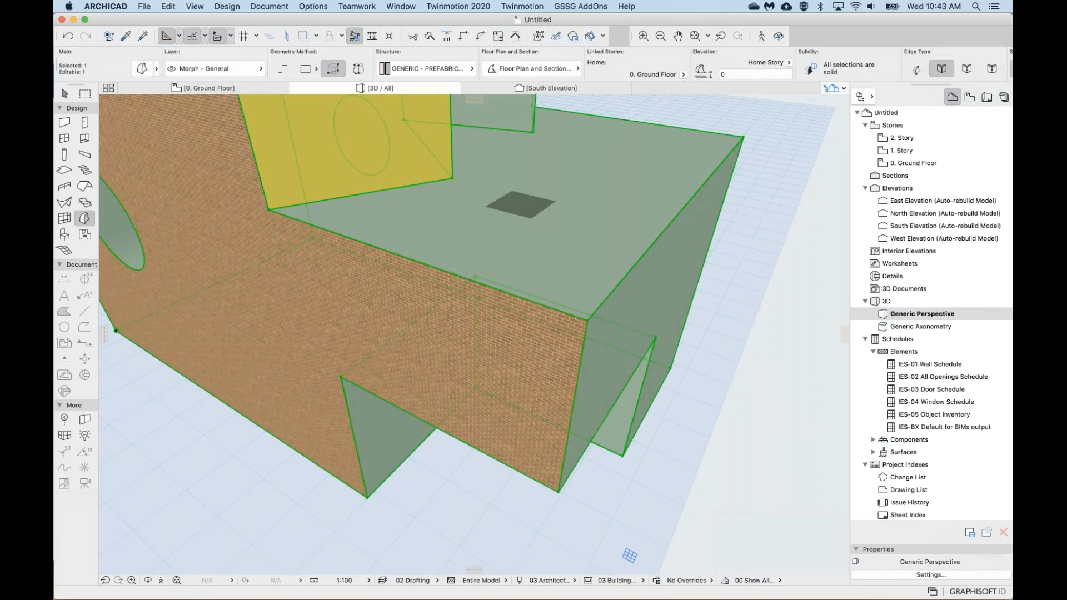
{"action": "scroll", "coordinate": [665, 64], "scroll_direction": "right", "scroll_amount": 5}
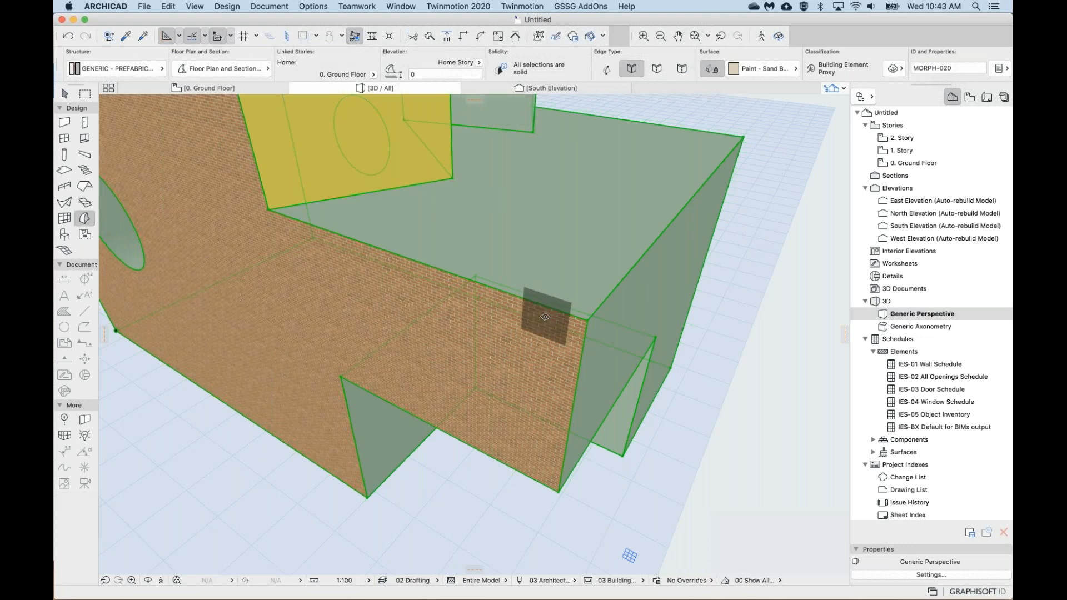
{"action": "scroll", "coordinate": [532, 412], "scroll_direction": "down", "scroll_amount": 3}
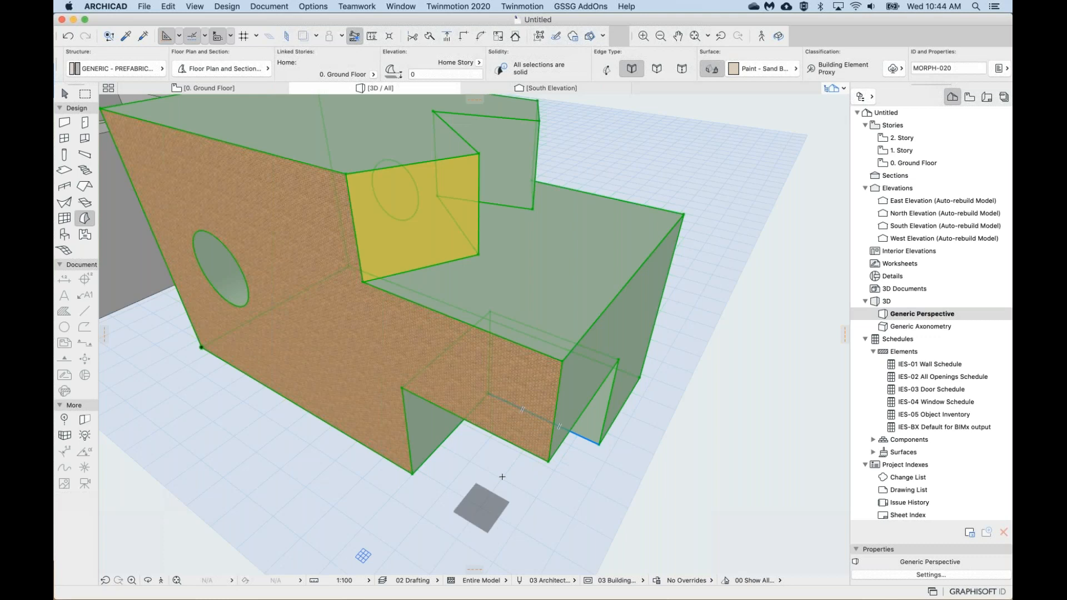
{"action": "key", "text": "Escape"}
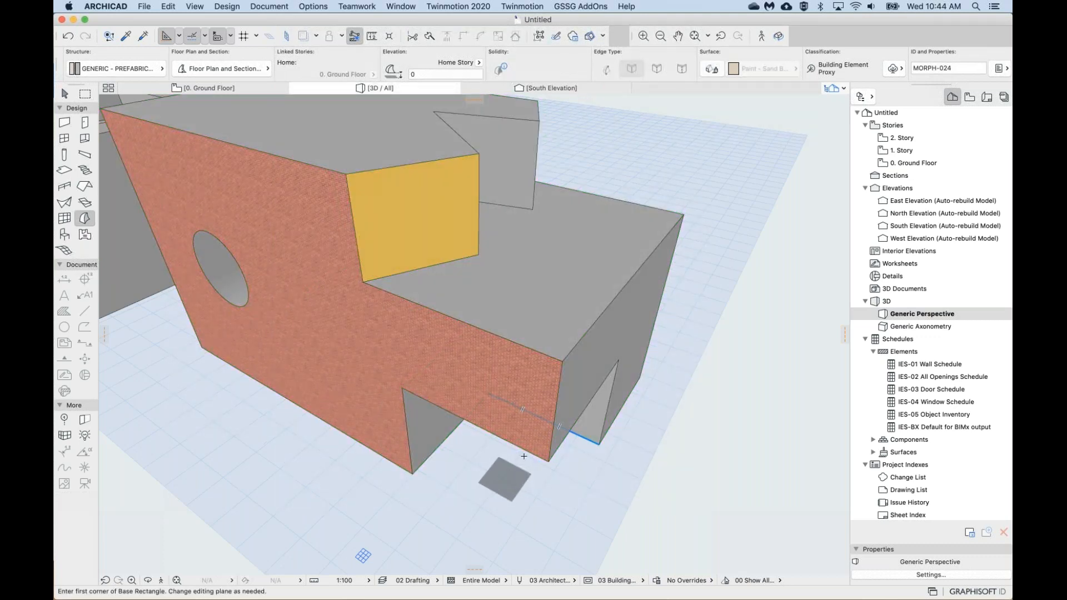
Review the Modify Morph commands available for the brick-faced morph, such as Check Solidity, and deselect the morph.
{"action": "left_click", "coordinate": [537, 289], "text": "shift"}
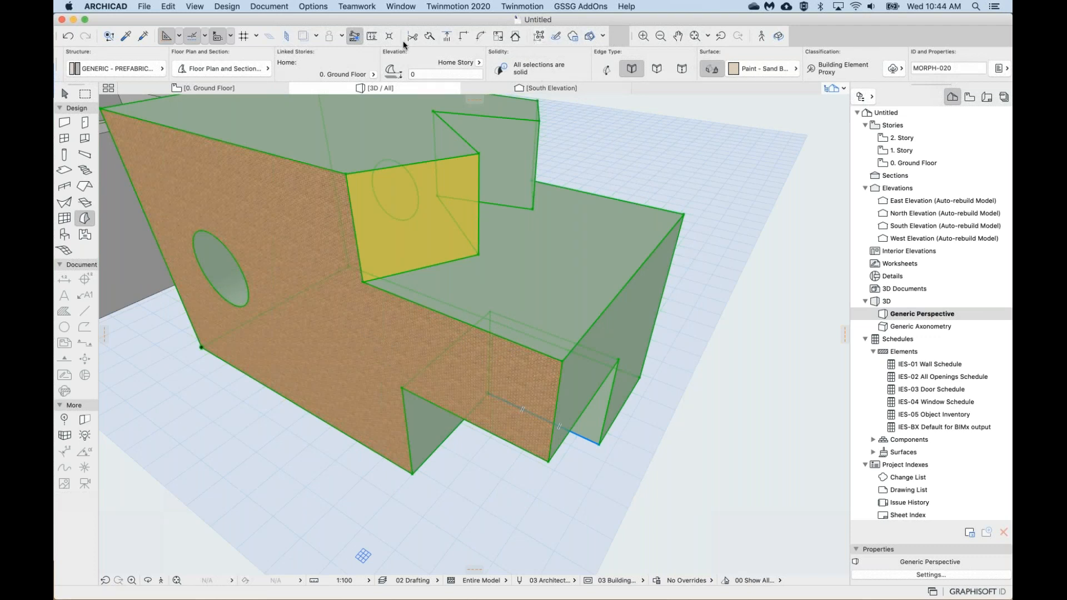
{"action": "left_click", "coordinate": [227, 7]}
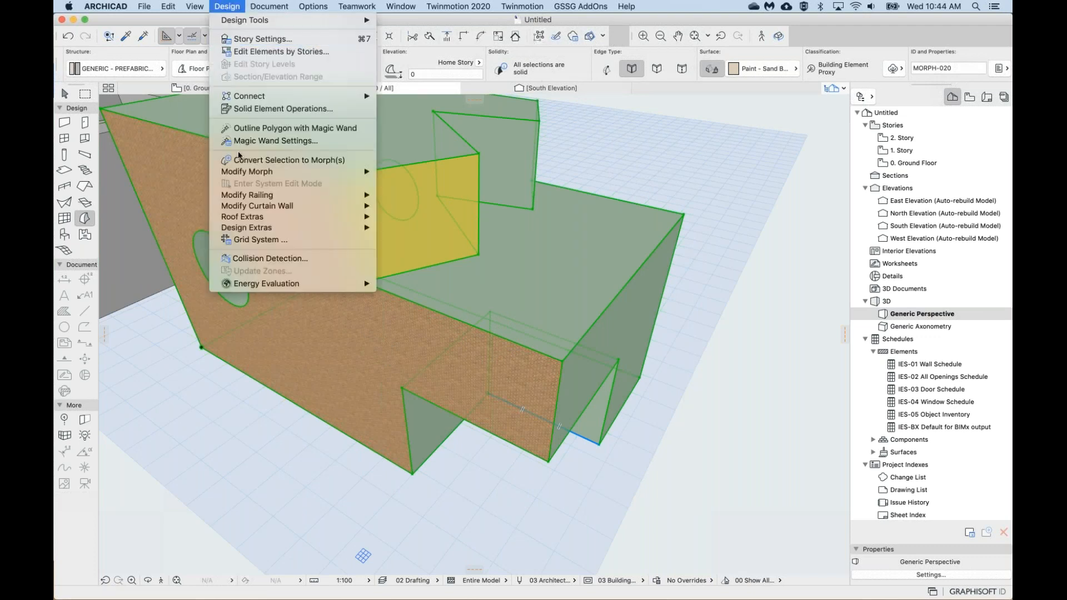
{"action": "mouse_move", "coordinate": [242, 172]}
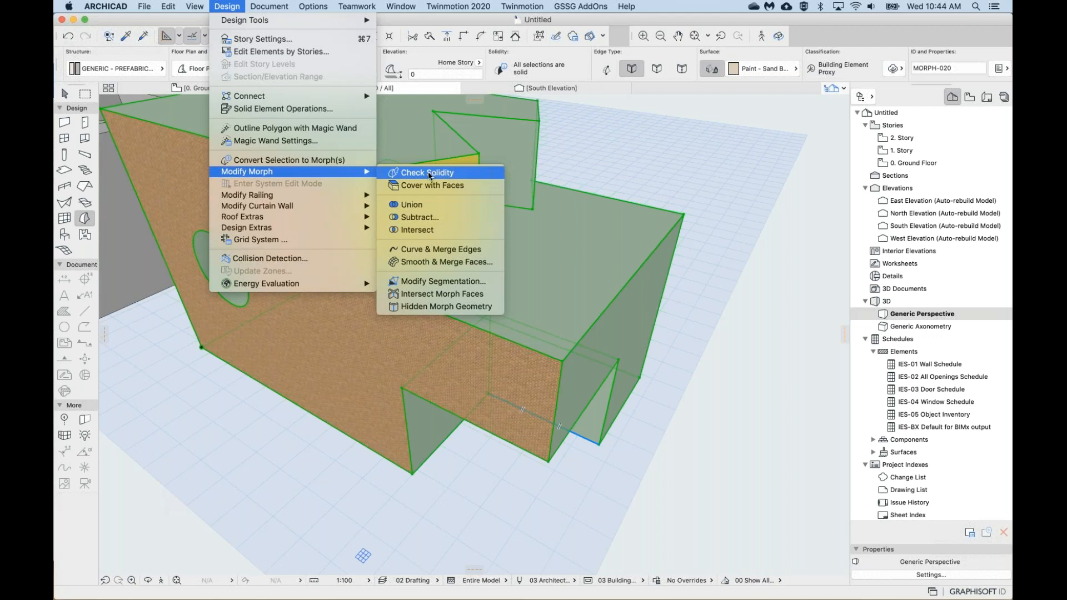
{"action": "left_click", "coordinate": [702, 210]}
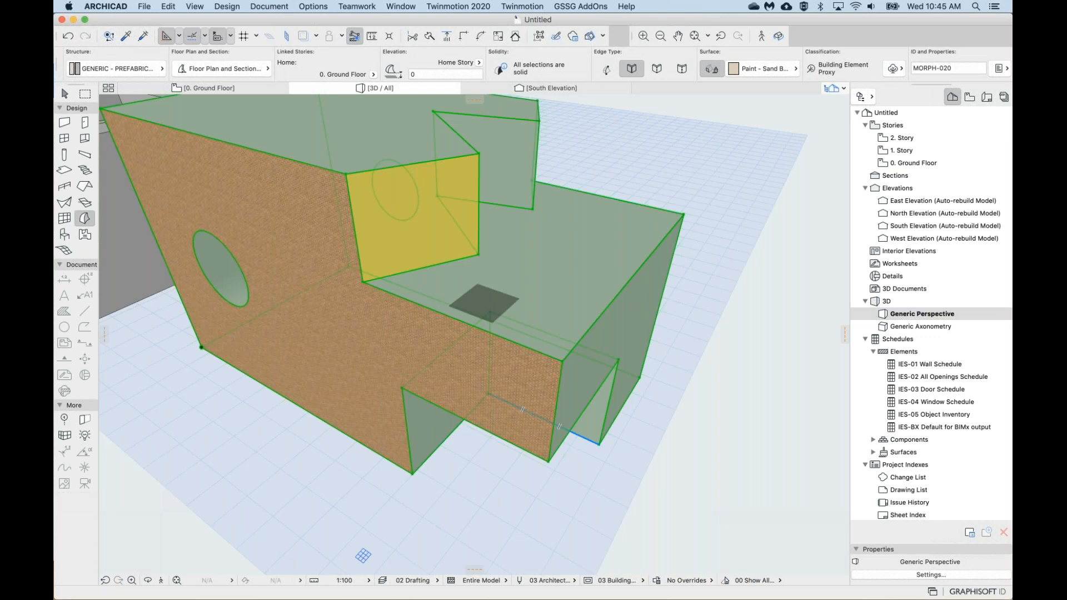
{"action": "scroll", "coordinate": [599, 441], "scroll_direction": "down", "scroll_amount": 3}
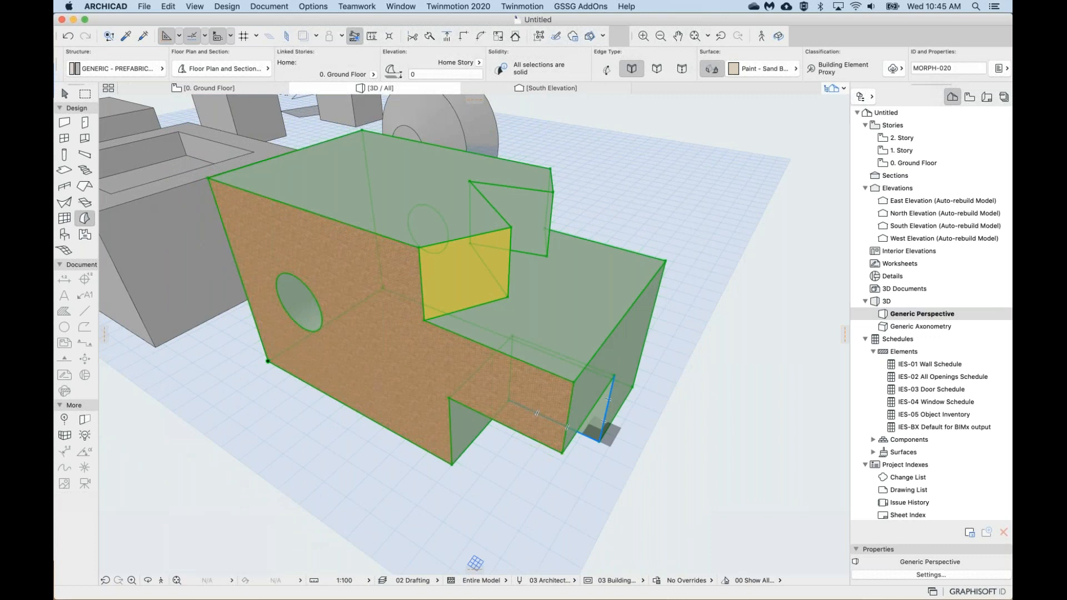
{"action": "mouse_move", "coordinate": [617, 486]}
{"action": "middle_mouse_down"}
{"action": "mouse_move", "coordinate": [644, 503]}
{"action": "mouse_move", "coordinate": [623, 504]}
{"action": "middle_mouse_up"}
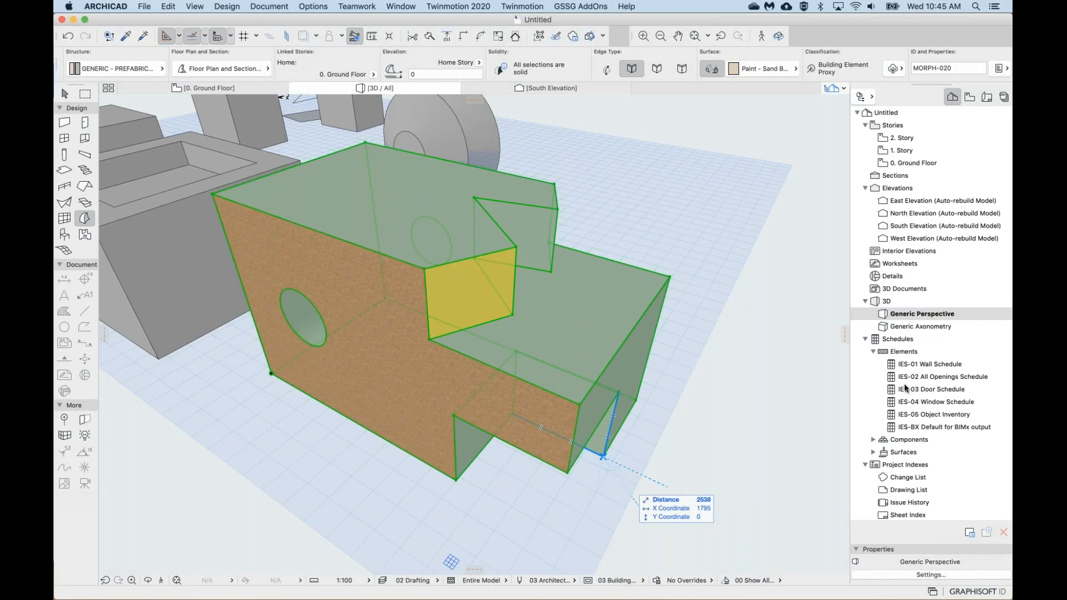
{"action": "key", "text": "Escape"}
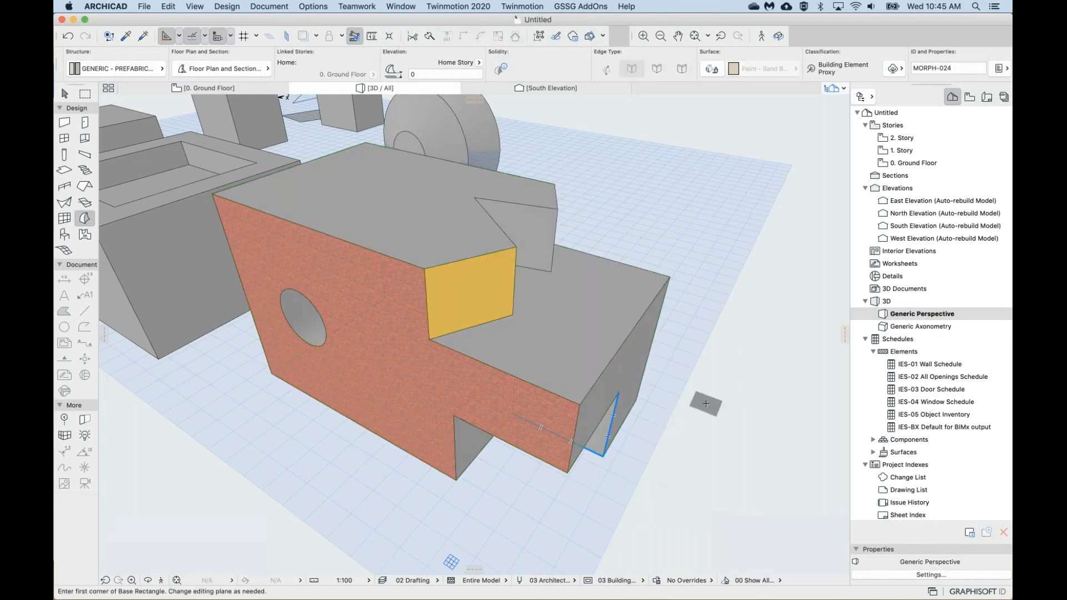
{"action": "middle_click_drag", "start_coordinate": [462, 407], "coordinate": [506, 363]}
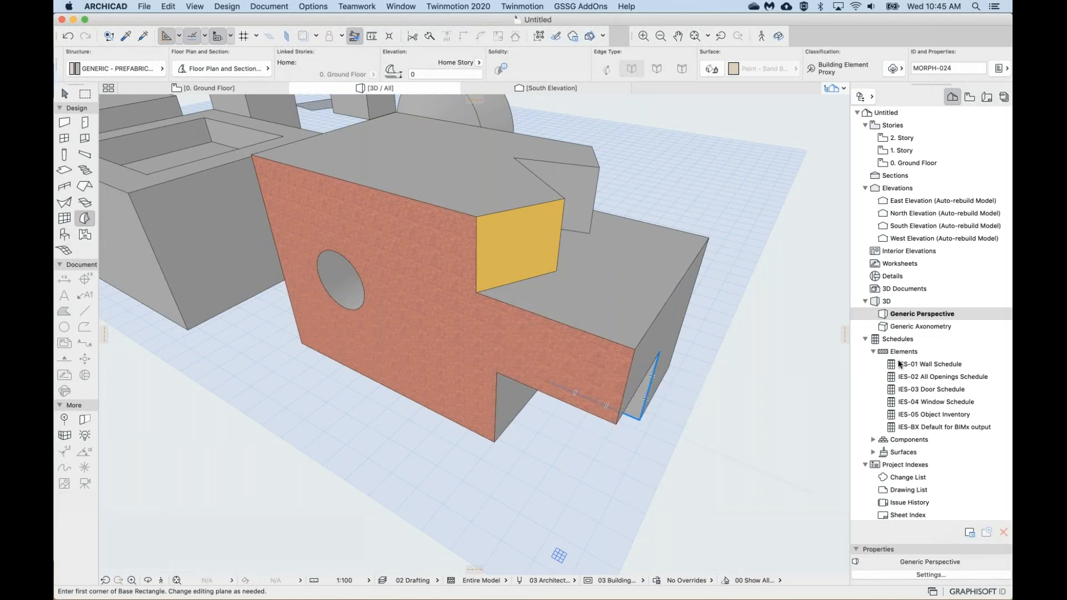
Place the Armchair 01 23 object on the ground in front of the brick-faced morph.
{"action": "left_click", "coordinate": [64, 235]}
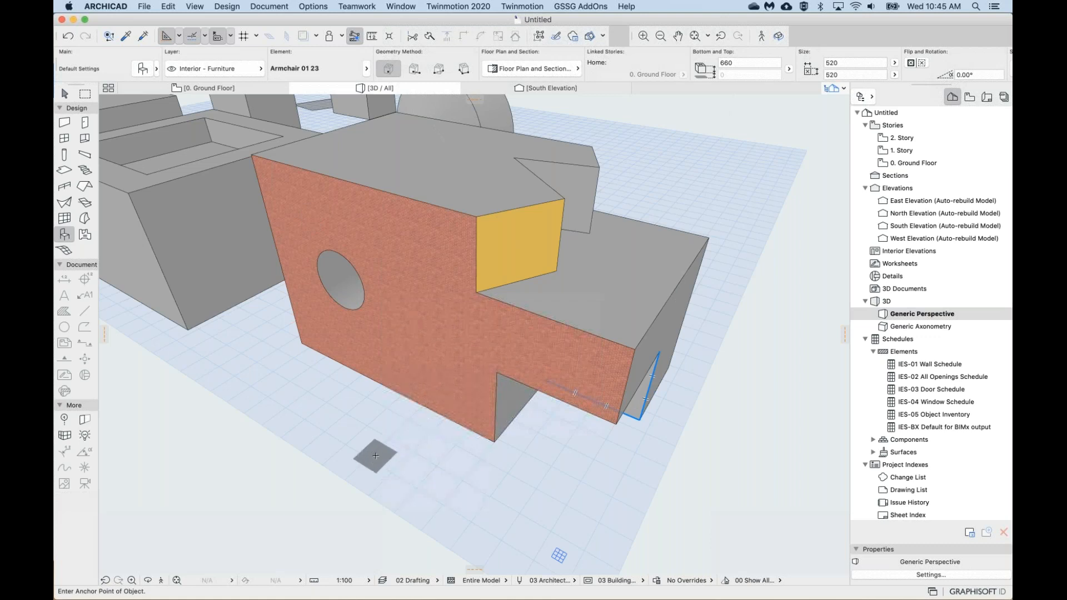
{"action": "scroll", "coordinate": [376, 436], "scroll_direction": "up", "scroll_amount": 8}
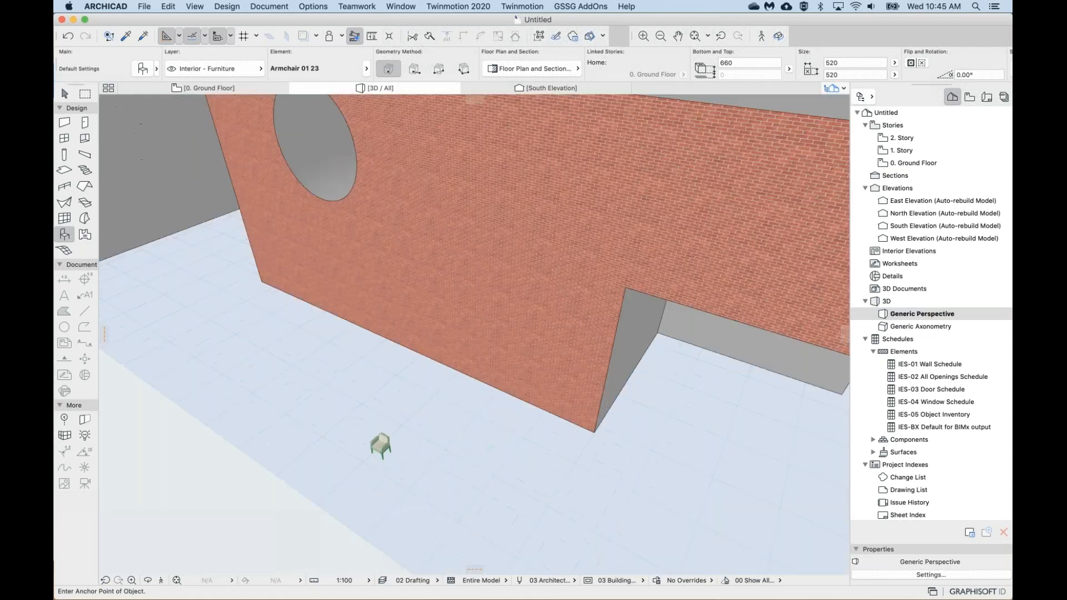
{"action": "scroll", "coordinate": [376, 453], "scroll_direction": "down", "scroll_amount": 6}
{"action": "scroll", "coordinate": [376, 453], "scroll_direction": "up", "scroll_amount": 3}
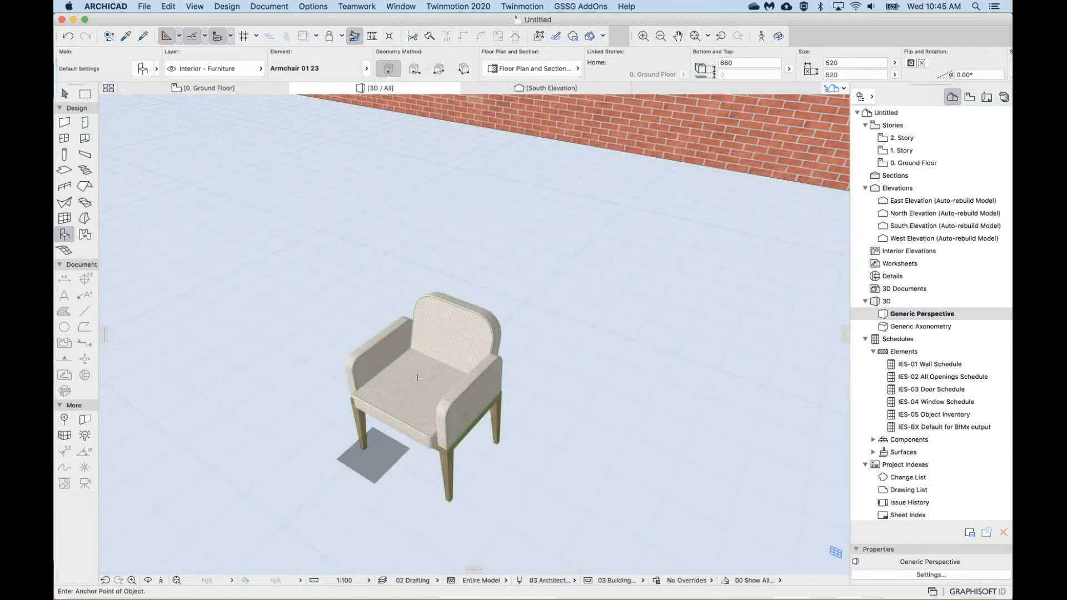
{"action": "left_click", "coordinate": [64, 235]}
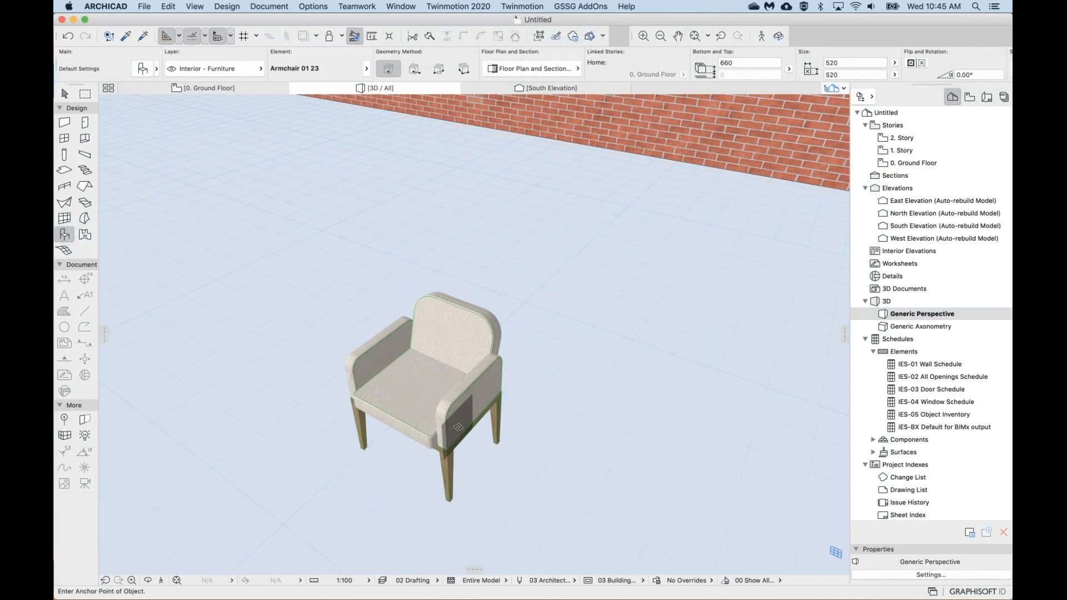
Place a basic-structure wall 300 mm thick between the armchair and the brick-faced morph, using the straight geometry method.
{"action": "left_click", "coordinate": [64, 123]}
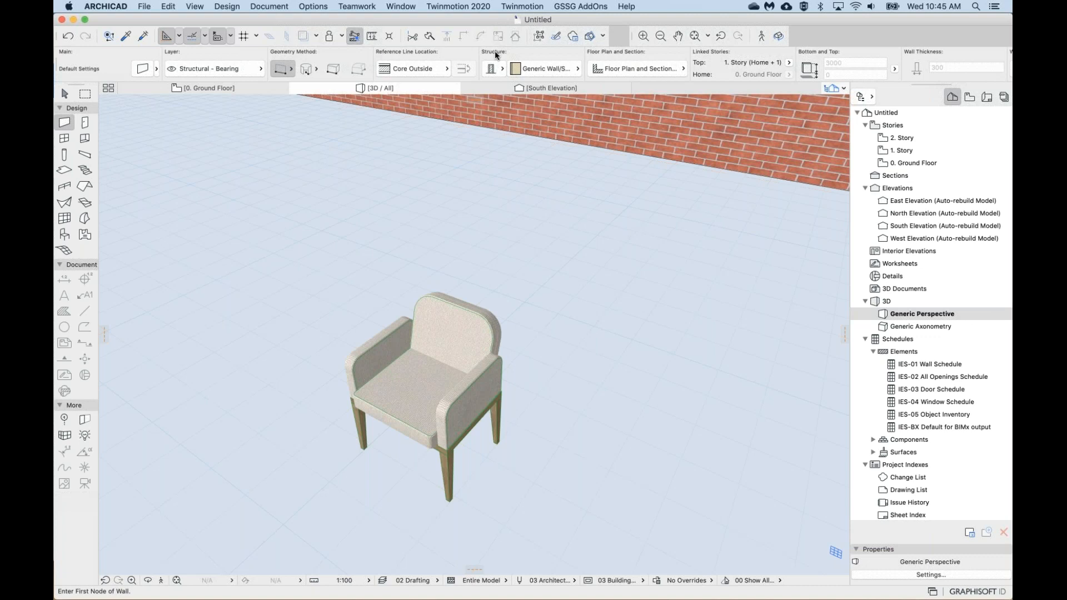
{"action": "left_click", "coordinate": [505, 67]}
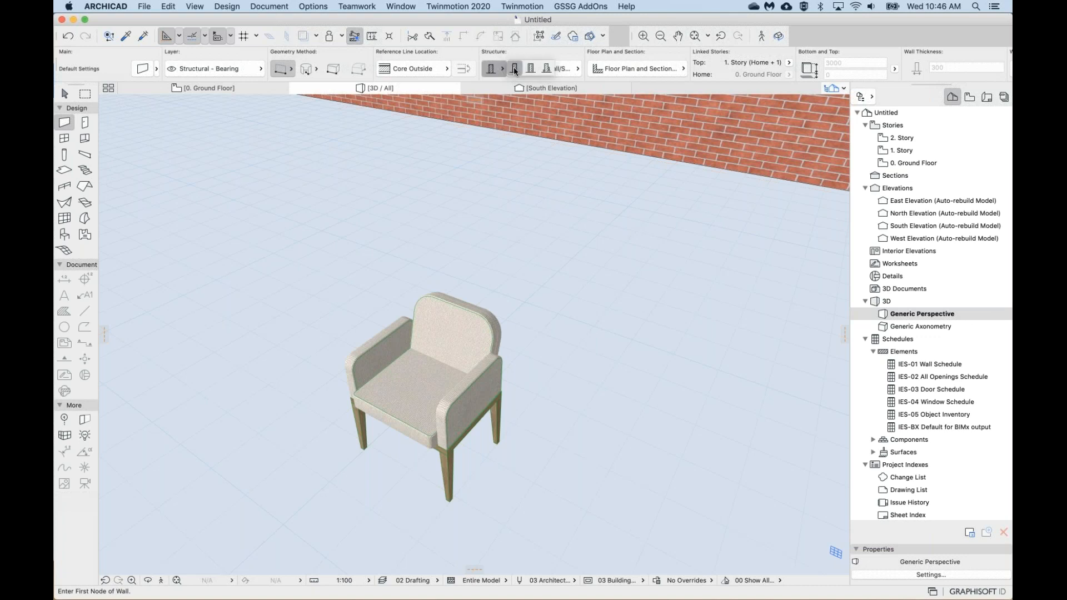
{"action": "left_click", "coordinate": [515, 69]}
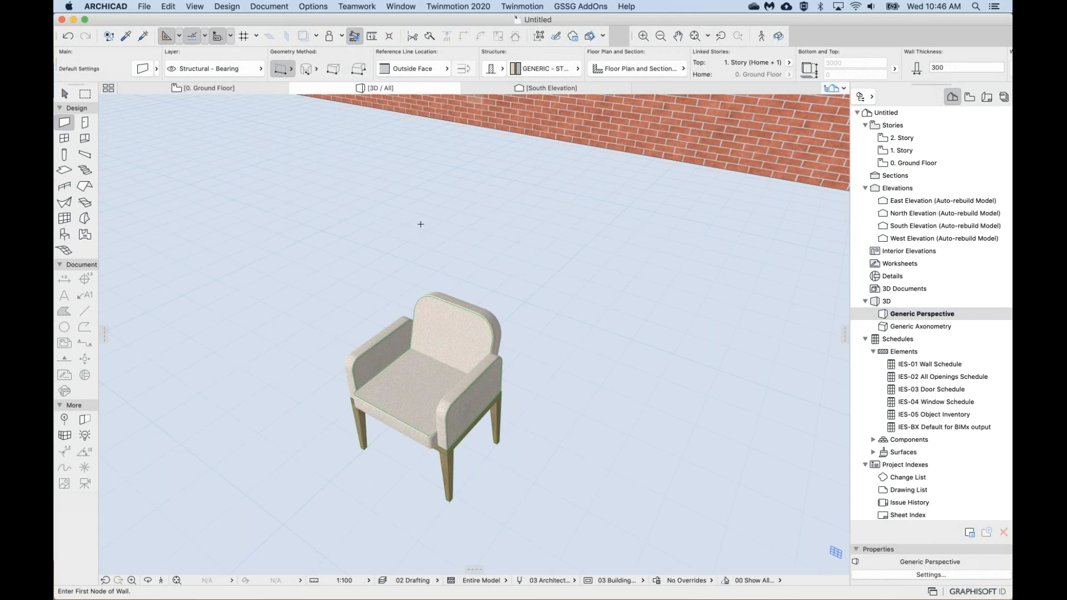
{"action": "left_click", "coordinate": [385, 254]}
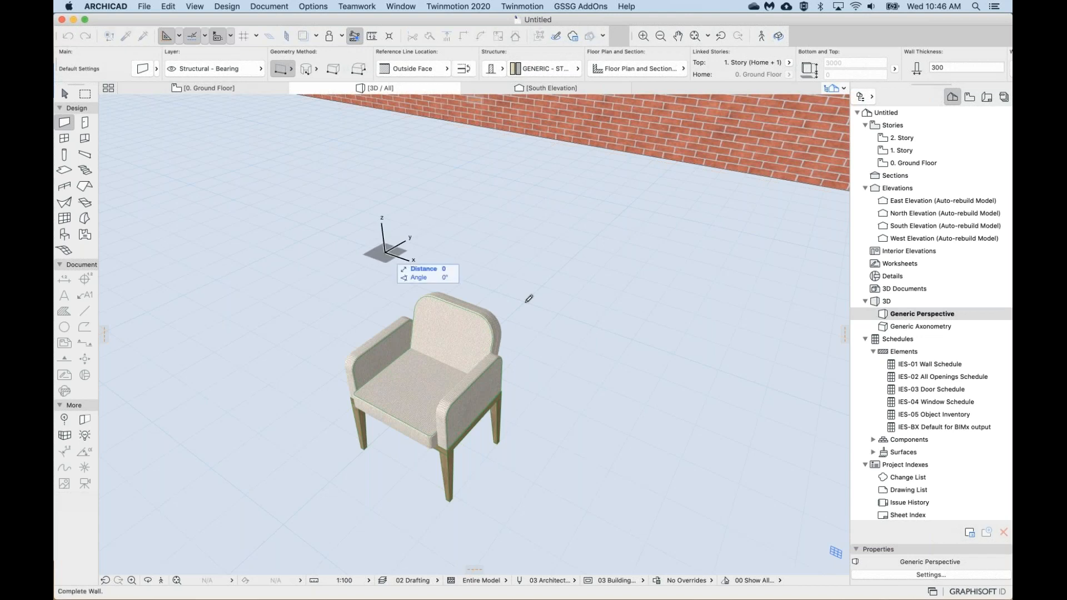
{"action": "left_click", "coordinate": [656, 346]}
{"action": "scroll", "coordinate": [656, 346], "scroll_direction": "down", "scroll_amount": 4}
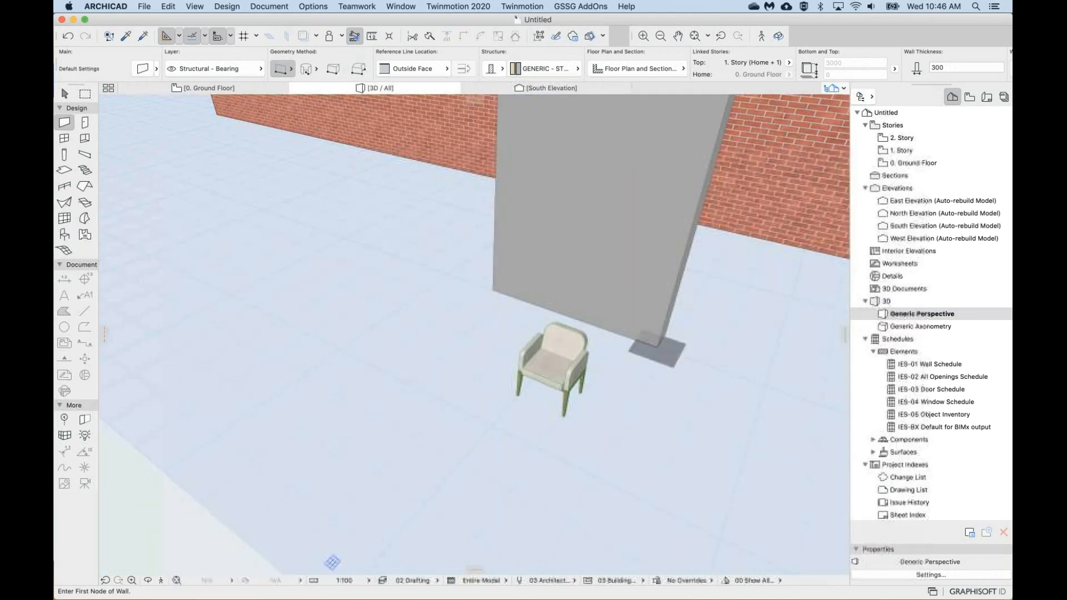
{"action": "scroll", "coordinate": [657, 348], "scroll_direction": "up", "scroll_amount": 4}
{"action": "scroll", "coordinate": [655, 348], "scroll_direction": "down", "scroll_amount": 10}
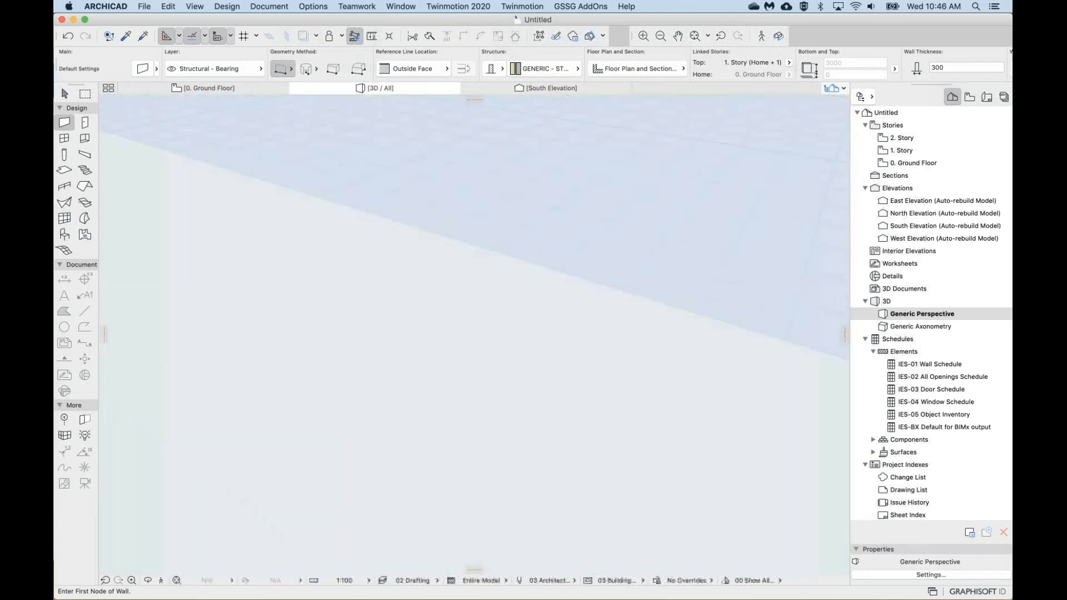
{"action": "scroll", "coordinate": [657, 349], "scroll_direction": "up", "scroll_amount": 8}
{"action": "scroll", "coordinate": [657, 348], "scroll_direction": "down", "scroll_amount": 4}
{"action": "scroll", "coordinate": [657, 348], "scroll_direction": "up", "scroll_amount": 3}
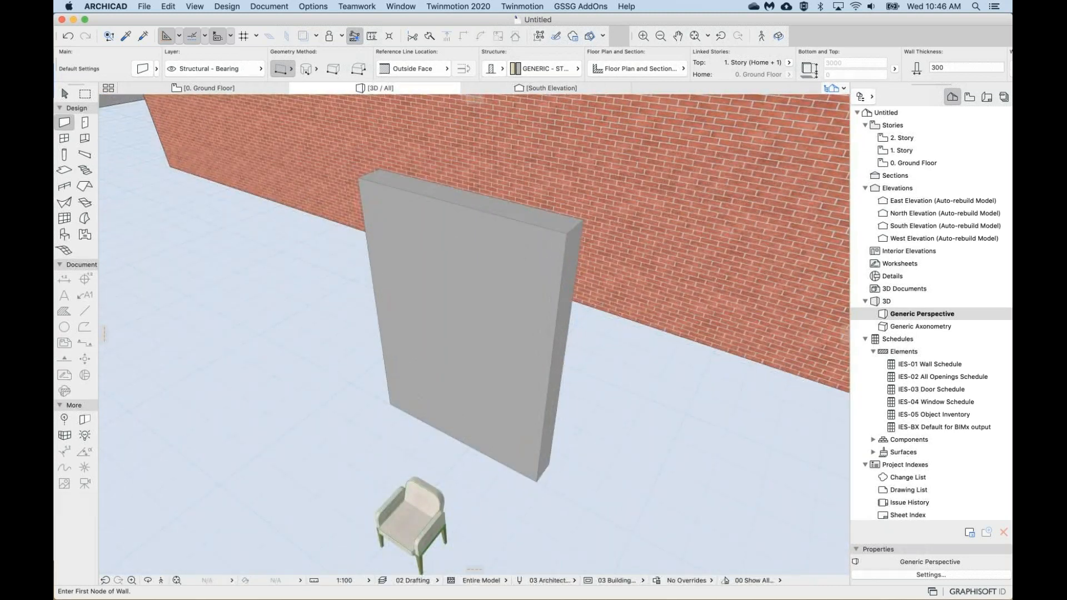
{"action": "scroll", "coordinate": [657, 349], "scroll_direction": "down", "scroll_amount": 2}
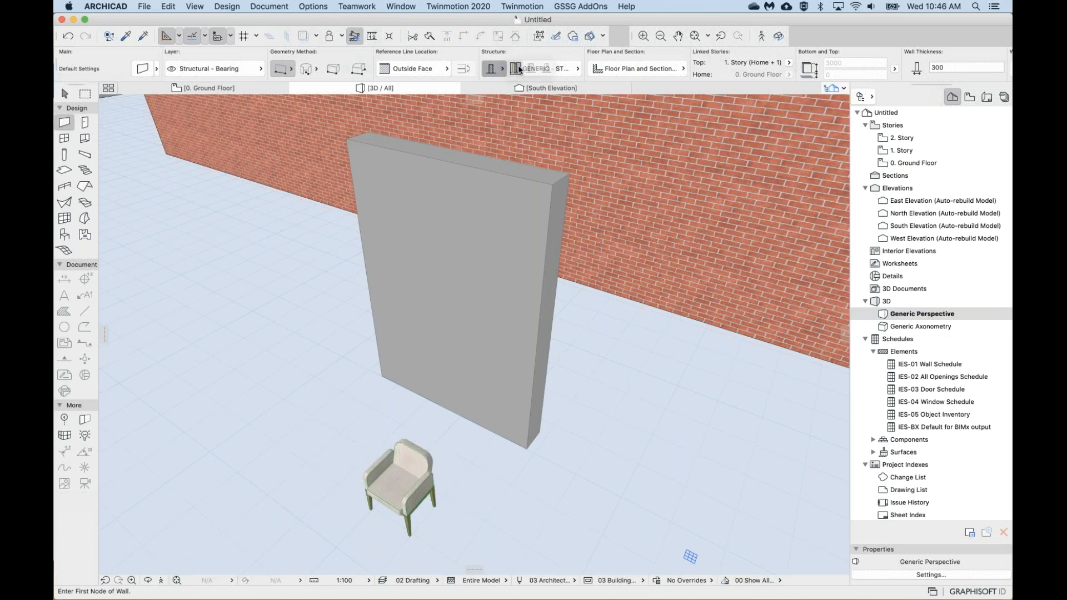
Review the wall structure types and examine the armchair in front of the new wall up close.
{"action": "left_click", "coordinate": [494, 69]}
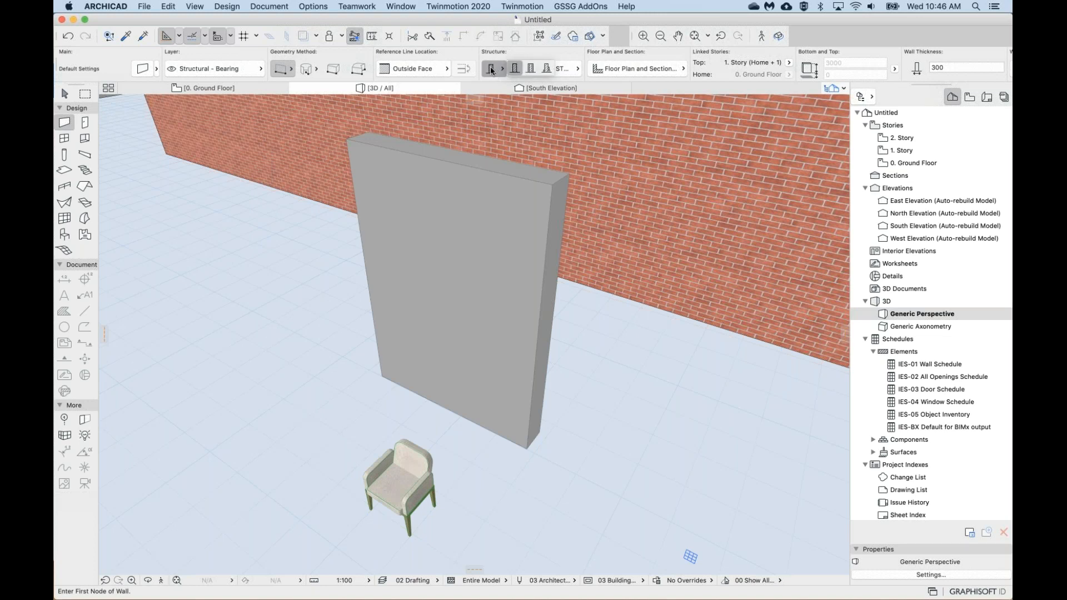
{"action": "left_click", "coordinate": [515, 69]}
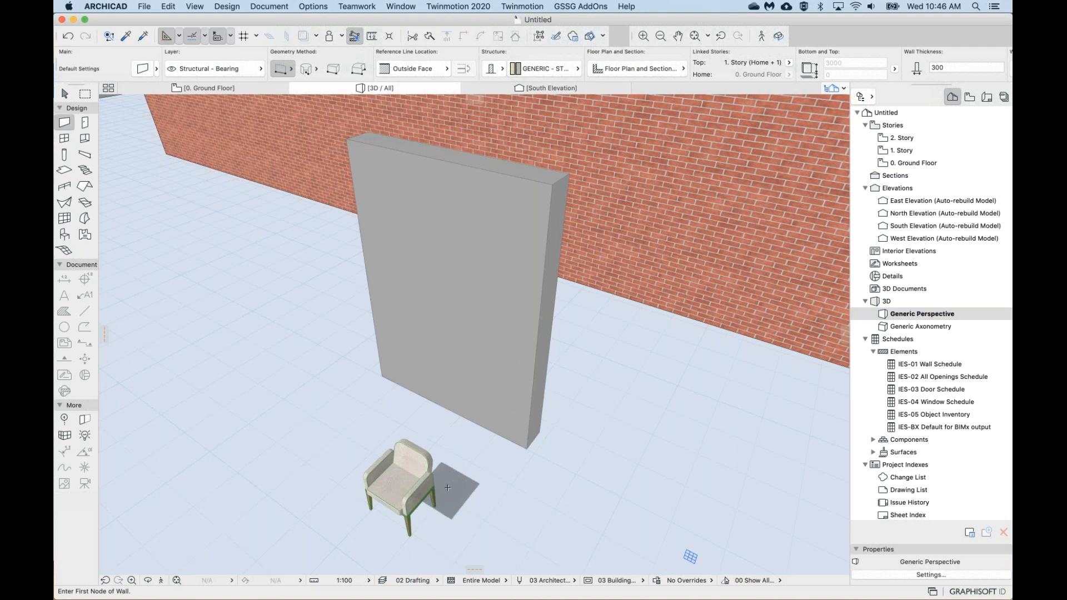
{"action": "scroll", "coordinate": [396, 509], "scroll_direction": "up", "scroll_amount": 5}
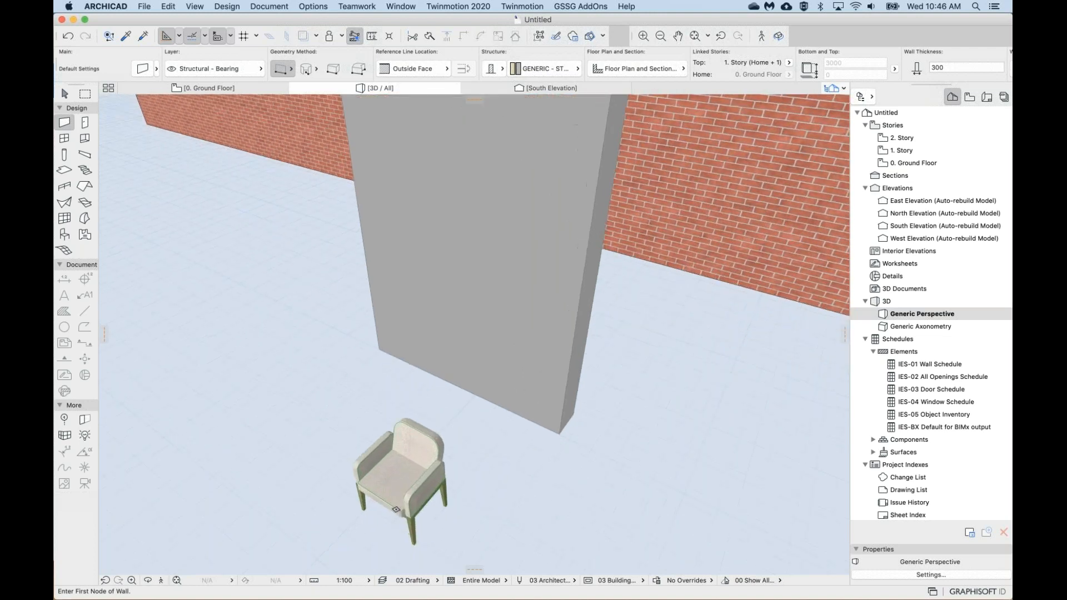
{"action": "scroll", "coordinate": [393, 510], "scroll_direction": "down", "scroll_amount": 3}
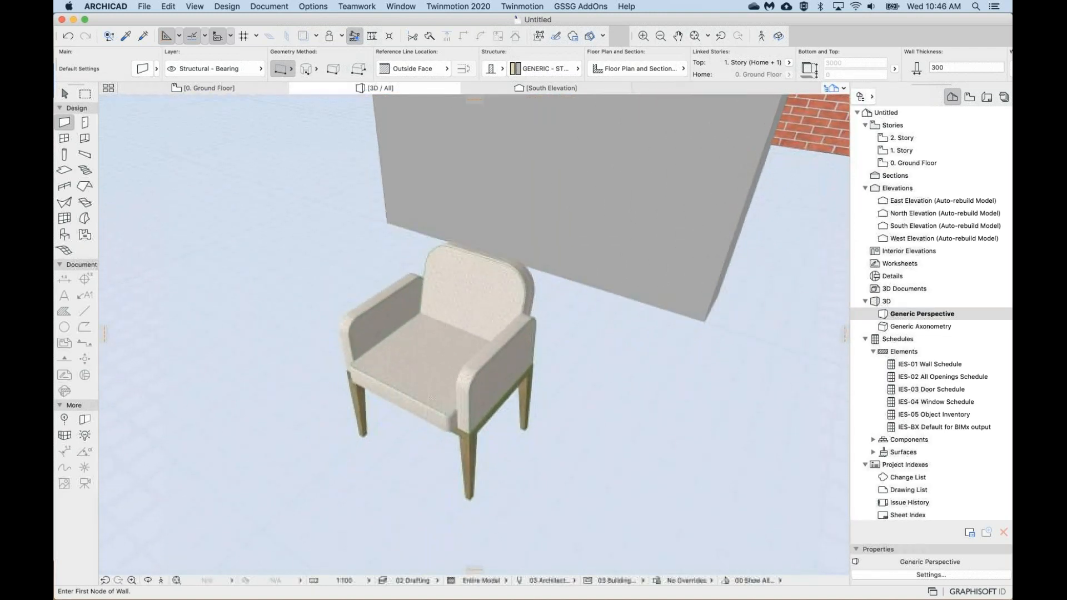
{"action": "scroll", "coordinate": [396, 510], "scroll_direction": "up", "scroll_amount": 4}
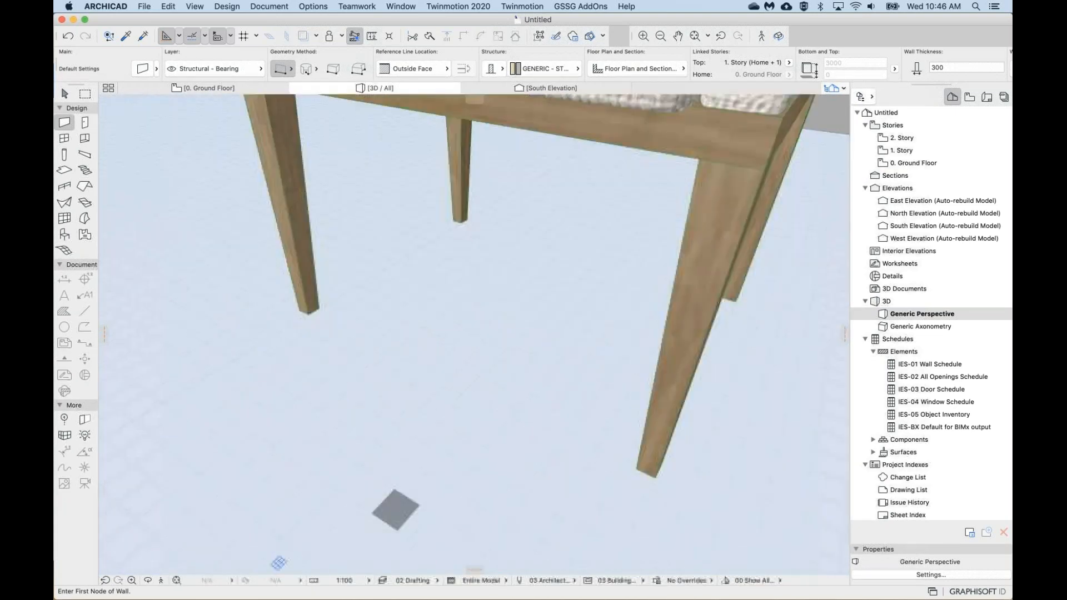
{"action": "scroll", "coordinate": [396, 510], "scroll_direction": "down", "scroll_amount": 5}
{"action": "scroll", "coordinate": [396, 510], "scroll_direction": "up", "scroll_amount": 2}
{"action": "scroll", "coordinate": [396, 510], "scroll_direction": "up", "scroll_amount": 4}
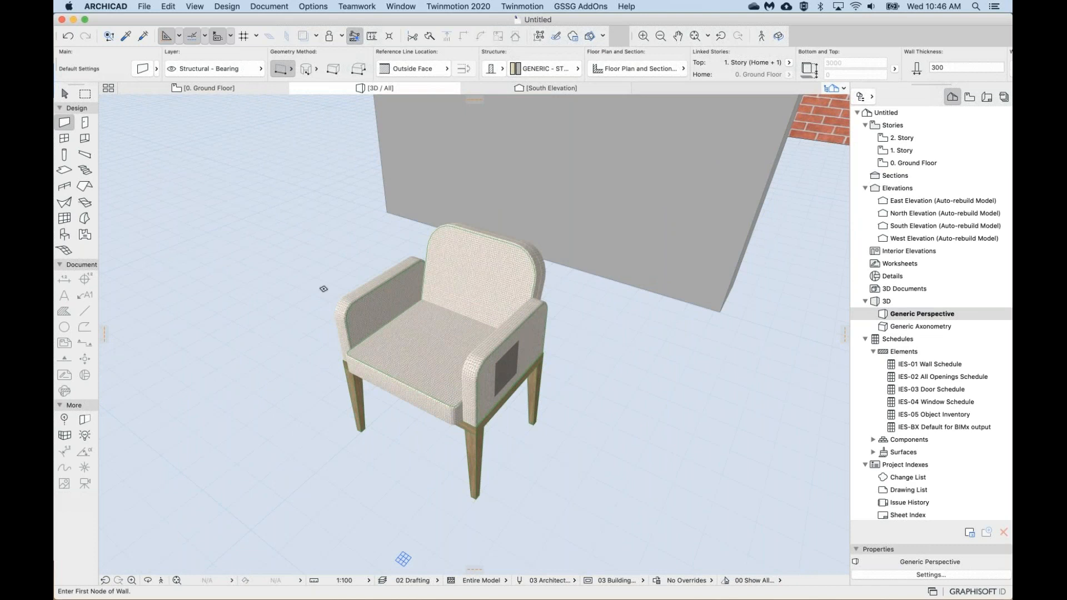
Check the armchair's selection and the default object settings, leaving the armchair deselected.
{"action": "left_click", "coordinate": [65, 93]}
{"action": "left_click", "coordinate": [451, 371]}
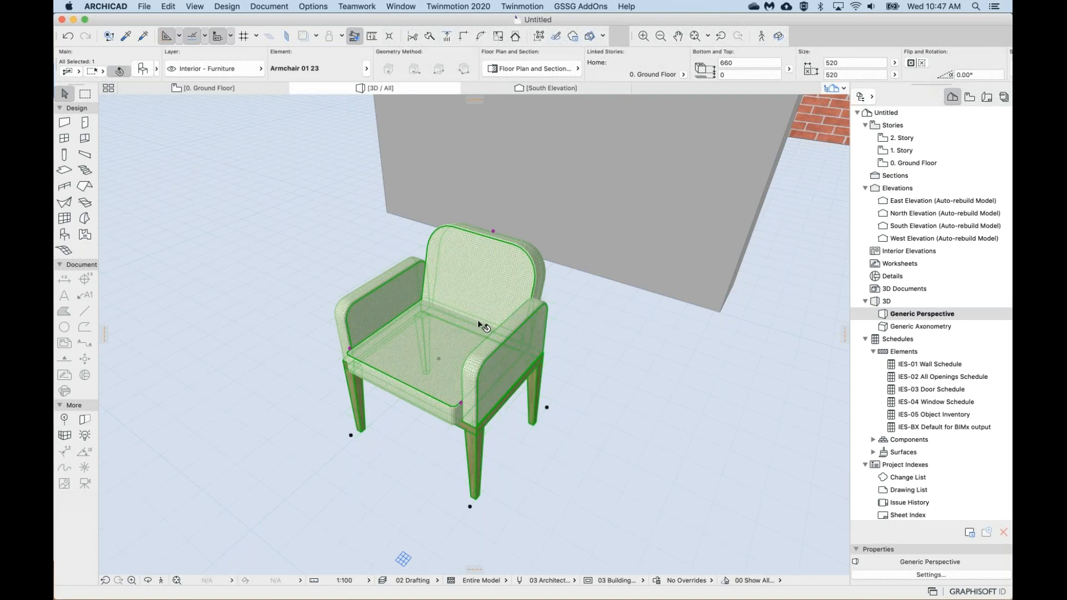
{"action": "left_click", "coordinate": [298, 321]}
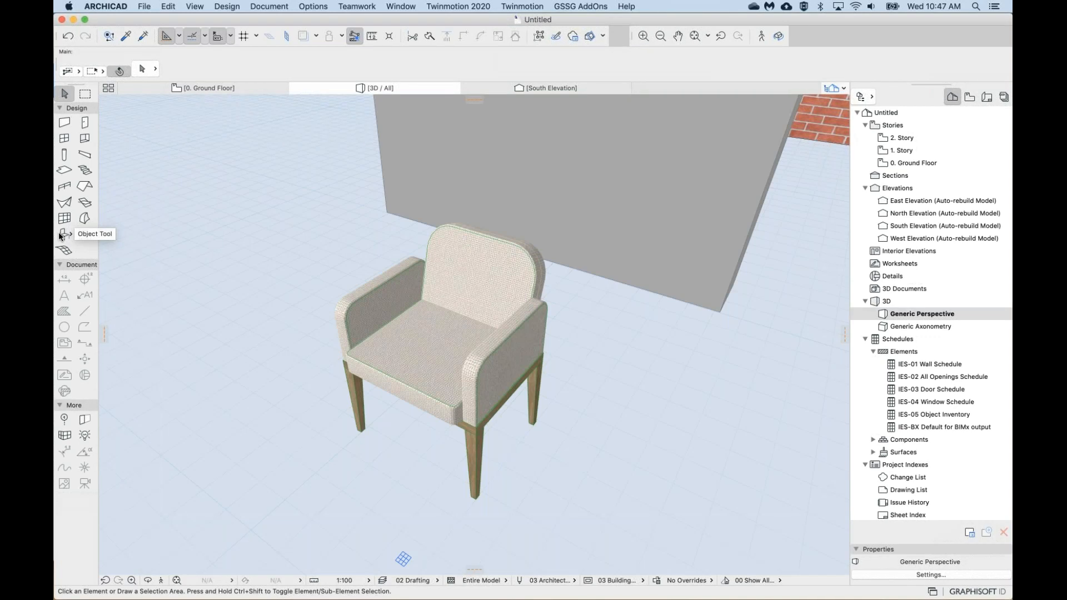
{"action": "left_click", "coordinate": [63, 234]}
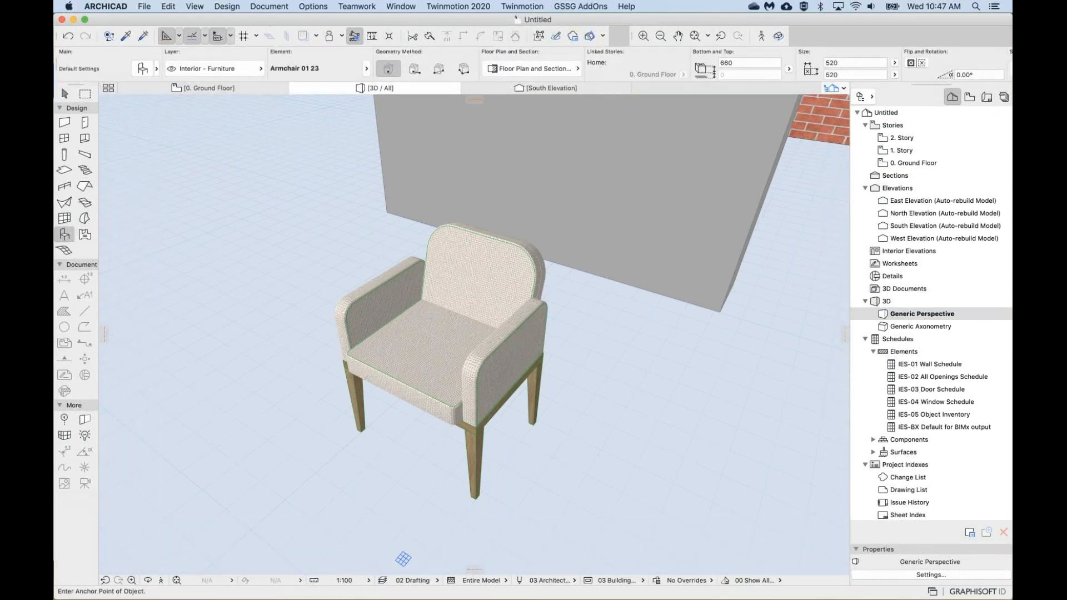
{"action": "left_click", "coordinate": [65, 93]}
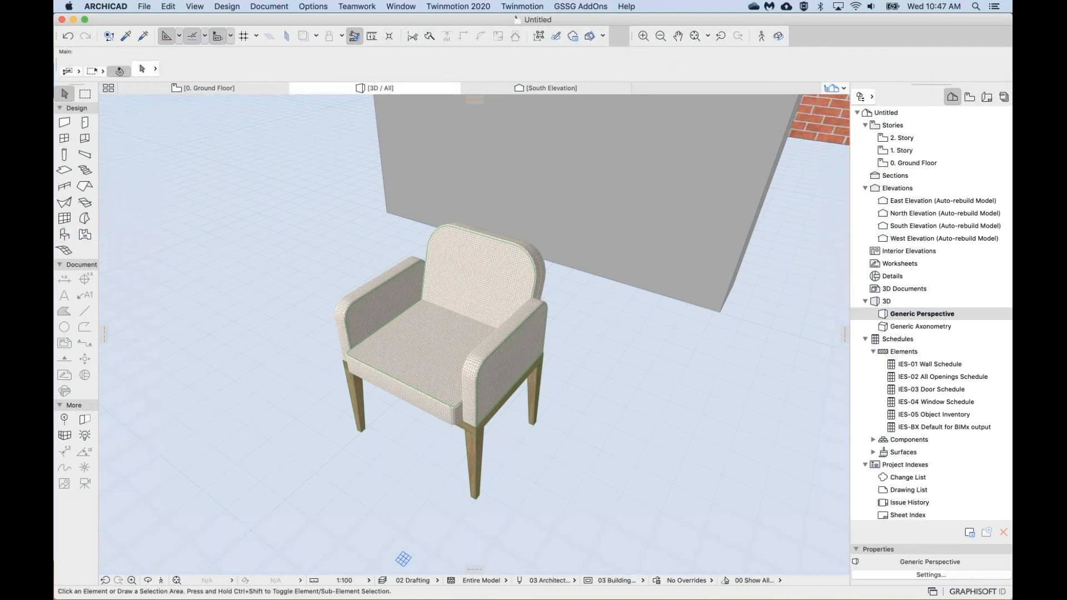
Convert the Armchair 01 23 object into morphs and accept the deletion of the original.
{"action": "left_click", "coordinate": [457, 330]}
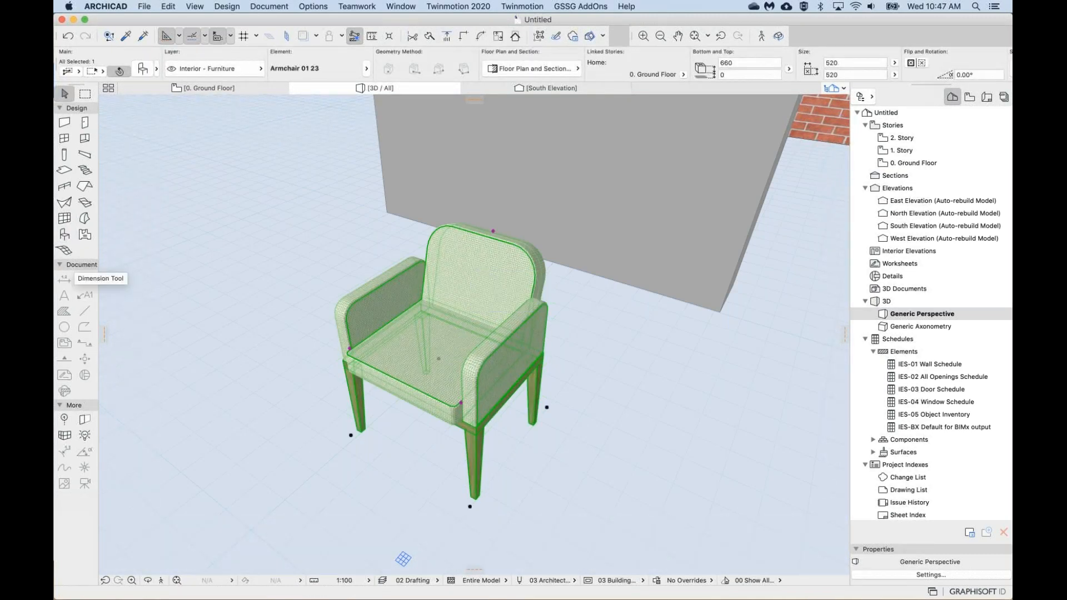
{"action": "right_click", "coordinate": [449, 317]}
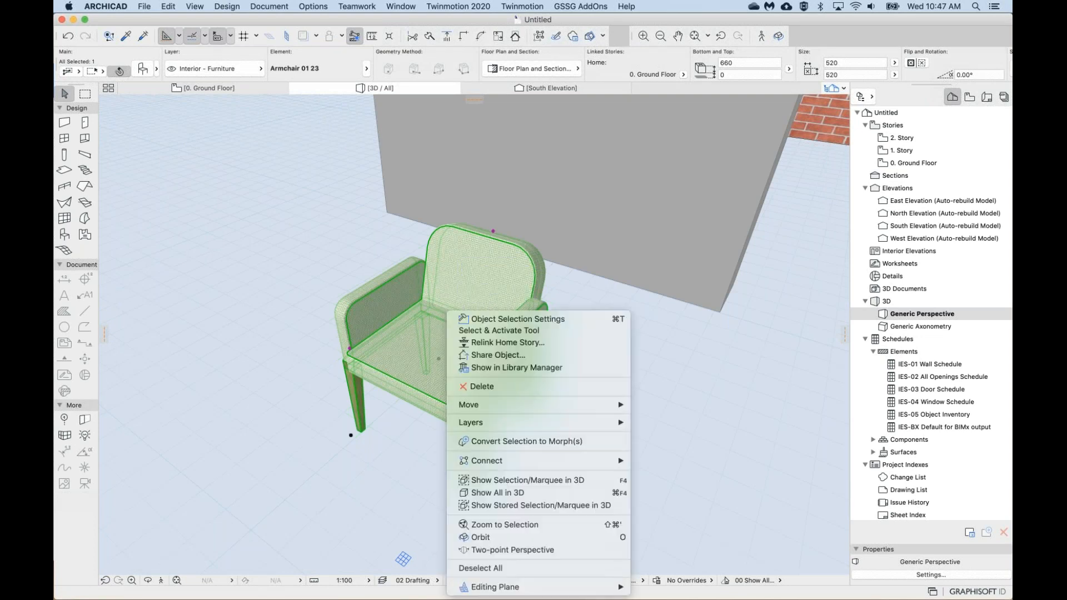
{"action": "left_click", "coordinate": [535, 437]}
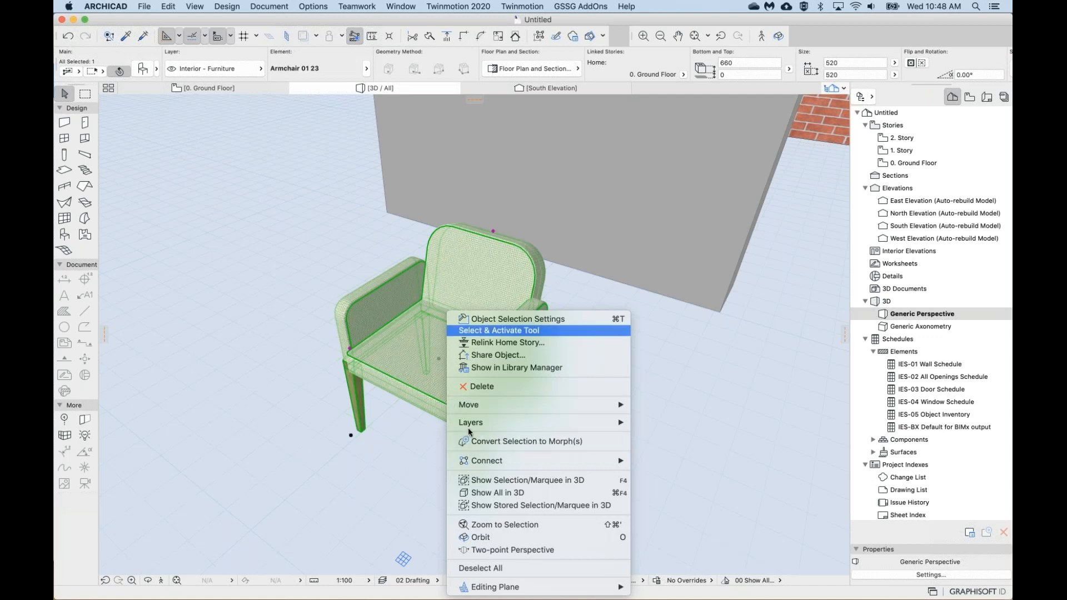
{"action": "left_click", "coordinate": [570, 442]}
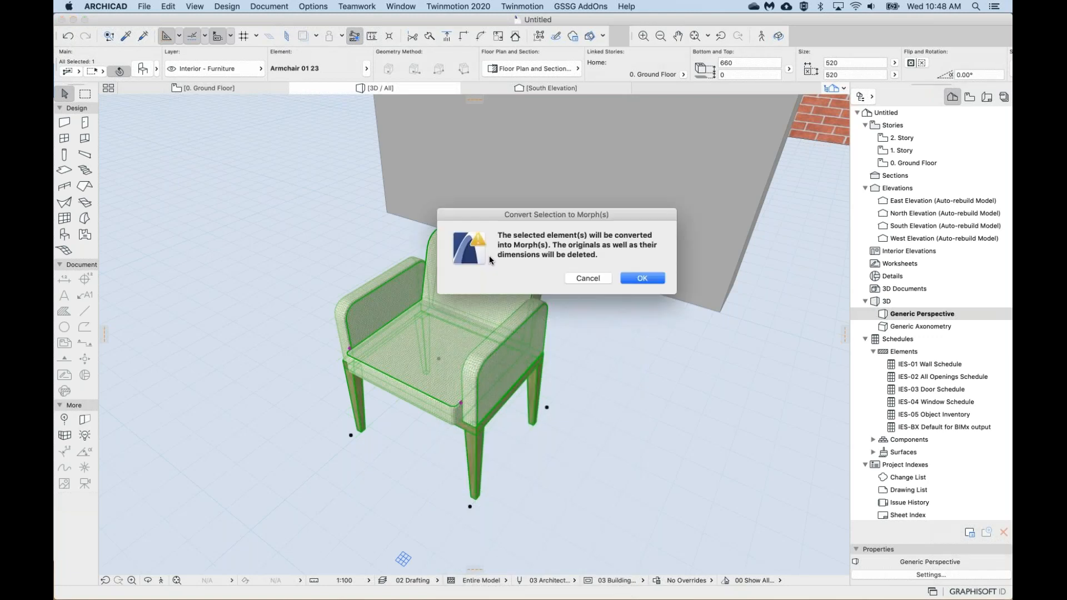
{"action": "left_click", "coordinate": [642, 278]}
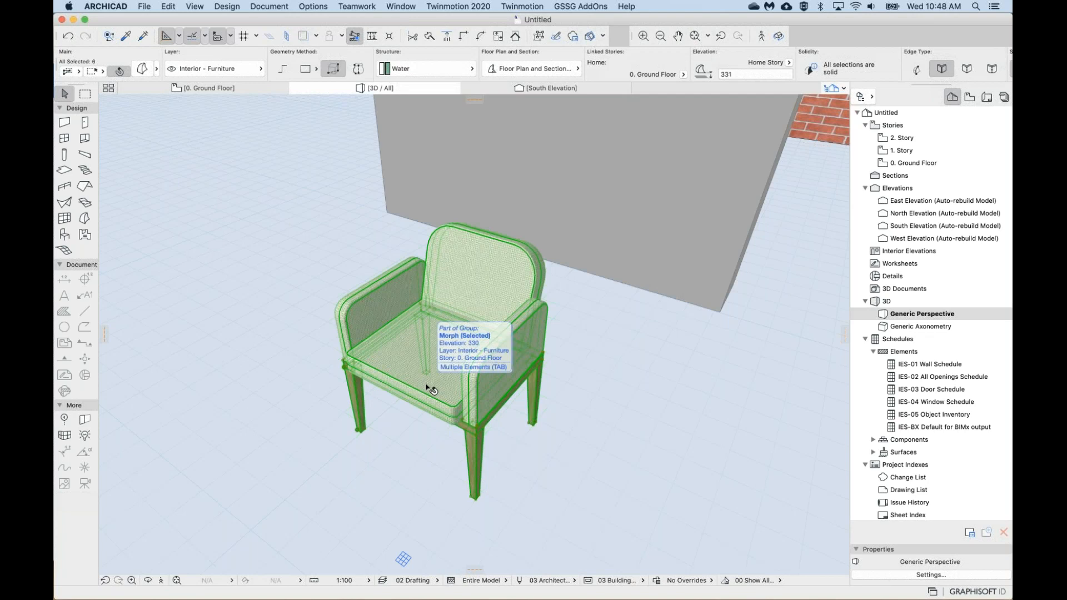
Examine the armchair's converted morph parts up close from another angle, keeping them selected and in place.
{"action": "scroll", "coordinate": [428, 387], "scroll_direction": "up", "scroll_amount": 3}
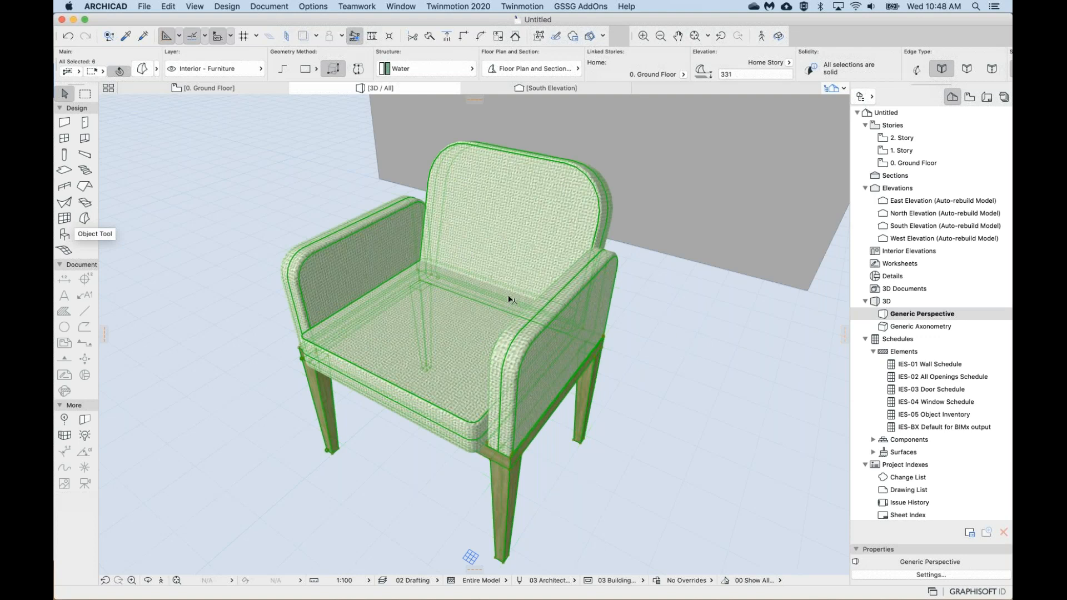
{"action": "middle_click_drag", "start_coordinate": [428, 331], "coordinate": [437, 314]}
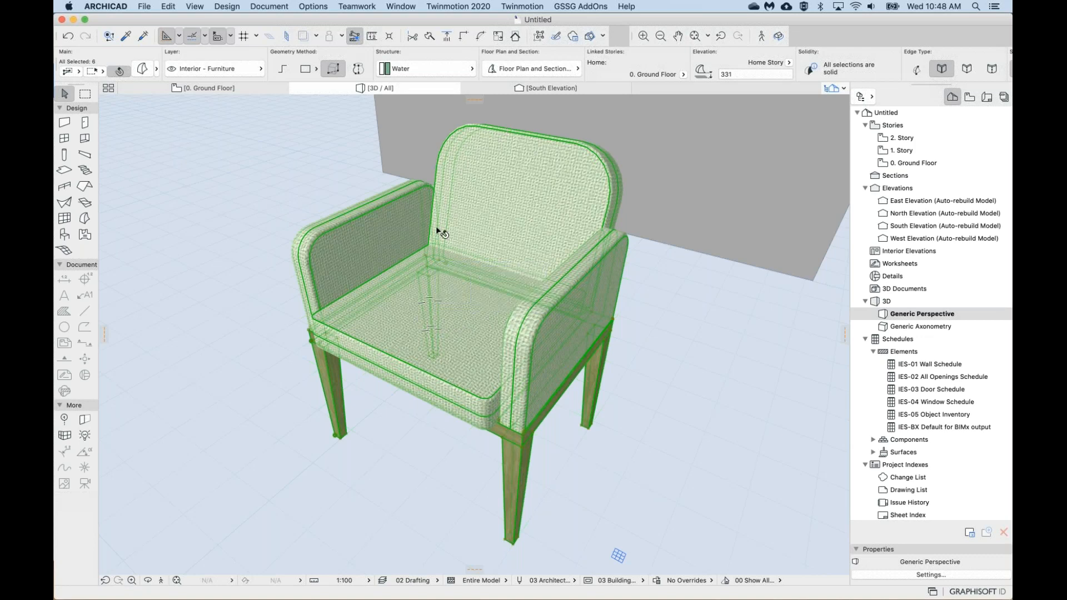
{"action": "left_click_drag", "start_coordinate": [412, 363], "coordinate": [459, 317]}
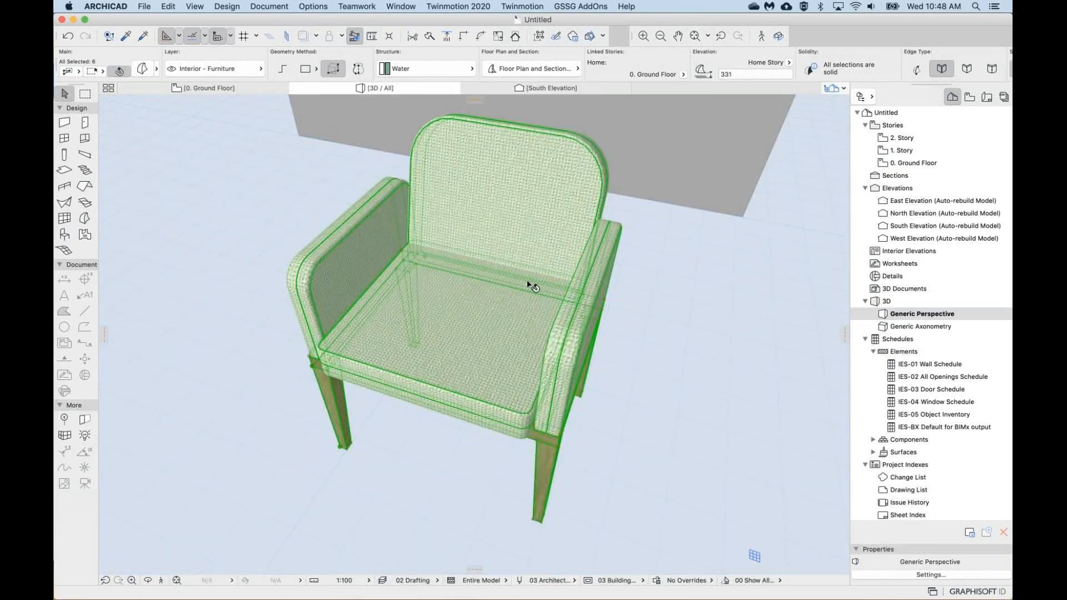
{"action": "left_click", "coordinate": [471, 318]}
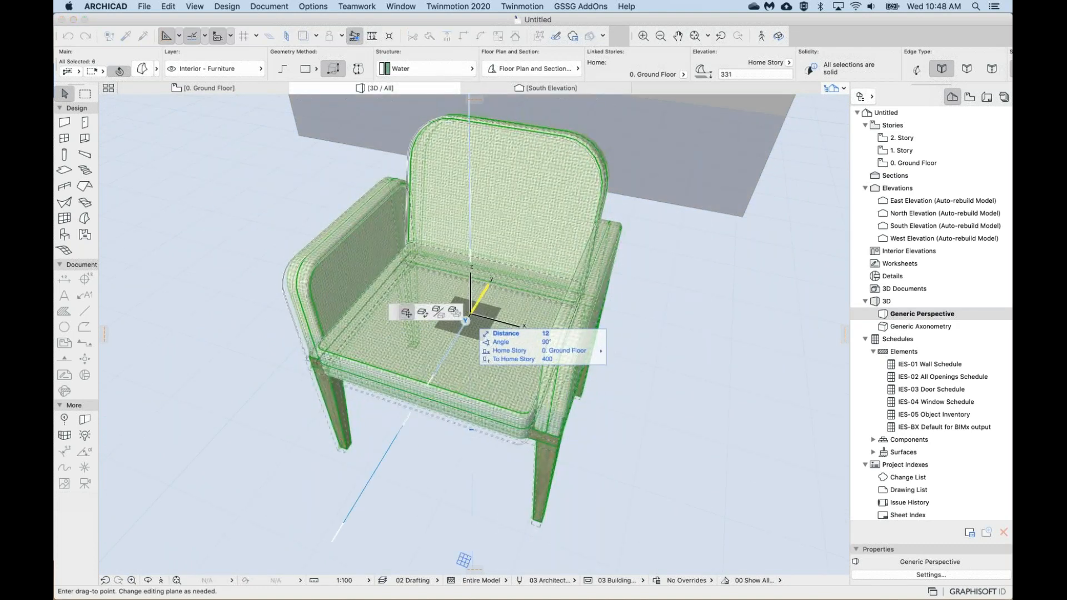
{"action": "key", "text": "Escape"}
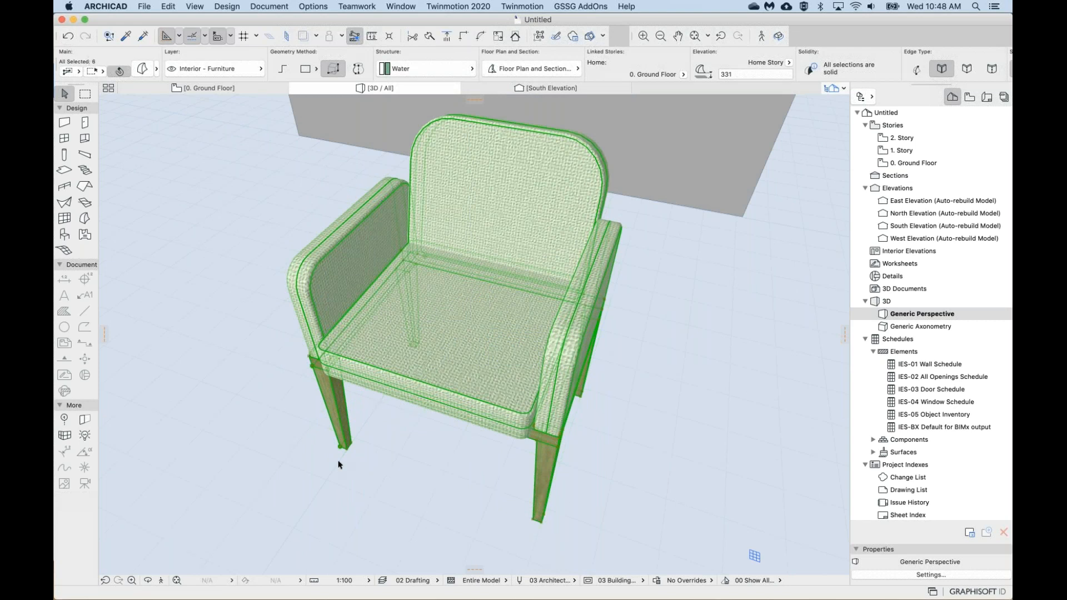
Merge all the selected armchair morphs into one with the Boolean Union operation.
{"action": "right_click", "coordinate": [468, 316]}
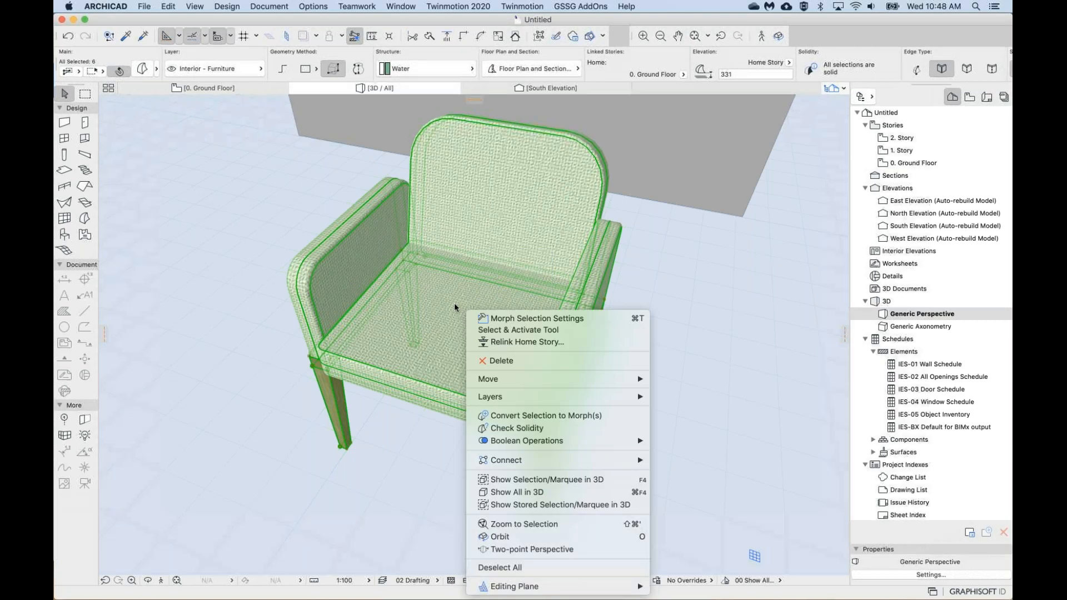
{"action": "mouse_move", "coordinate": [548, 443]}
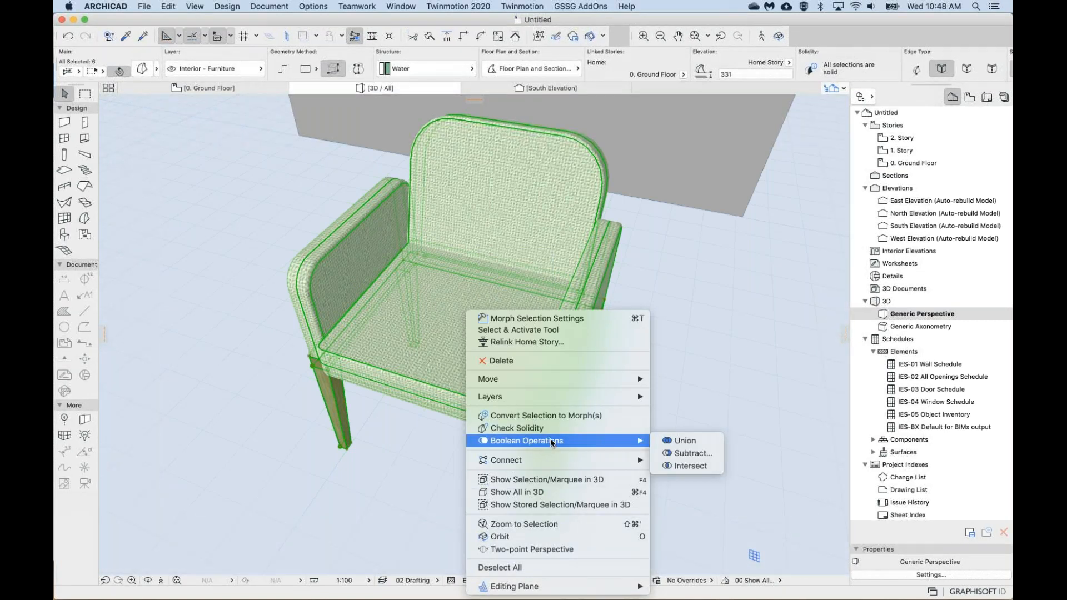
{"action": "left_click", "coordinate": [330, 411]}
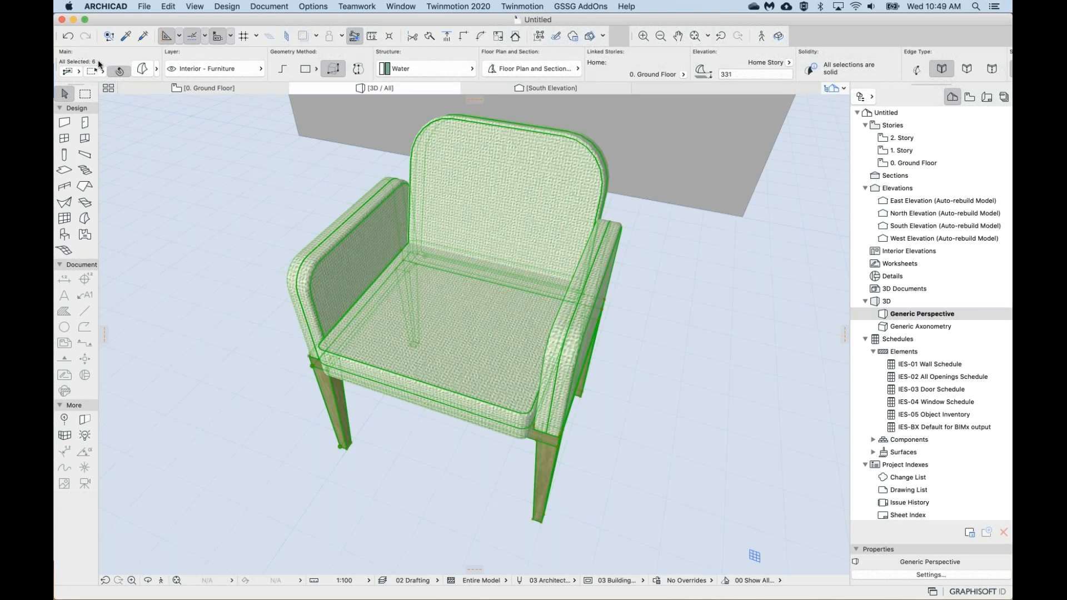
{"action": "right_click", "coordinate": [464, 311]}
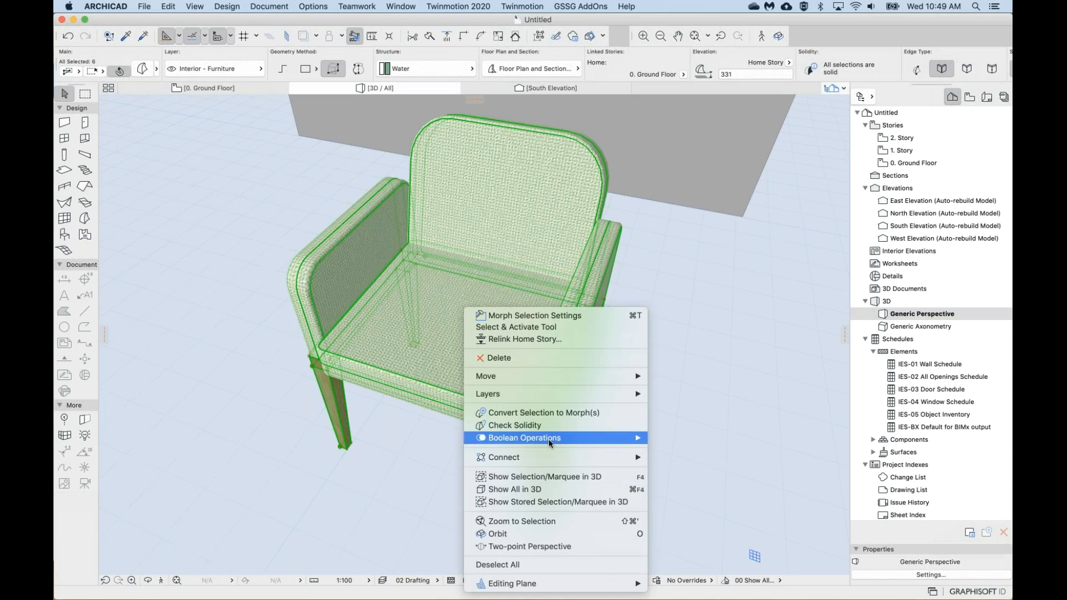
{"action": "mouse_move", "coordinate": [549, 438]}
{"action": "left_click", "coordinate": [679, 438]}
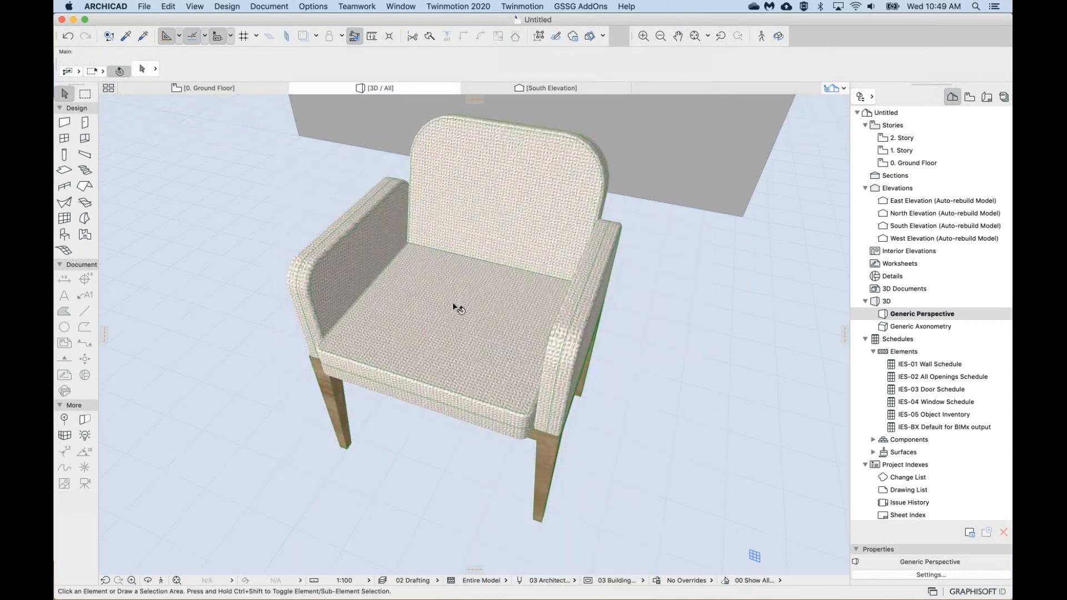
Select the merged armchair and look through the Boolean operations available for it without applying any.
{"action": "left_click", "coordinate": [471, 286]}
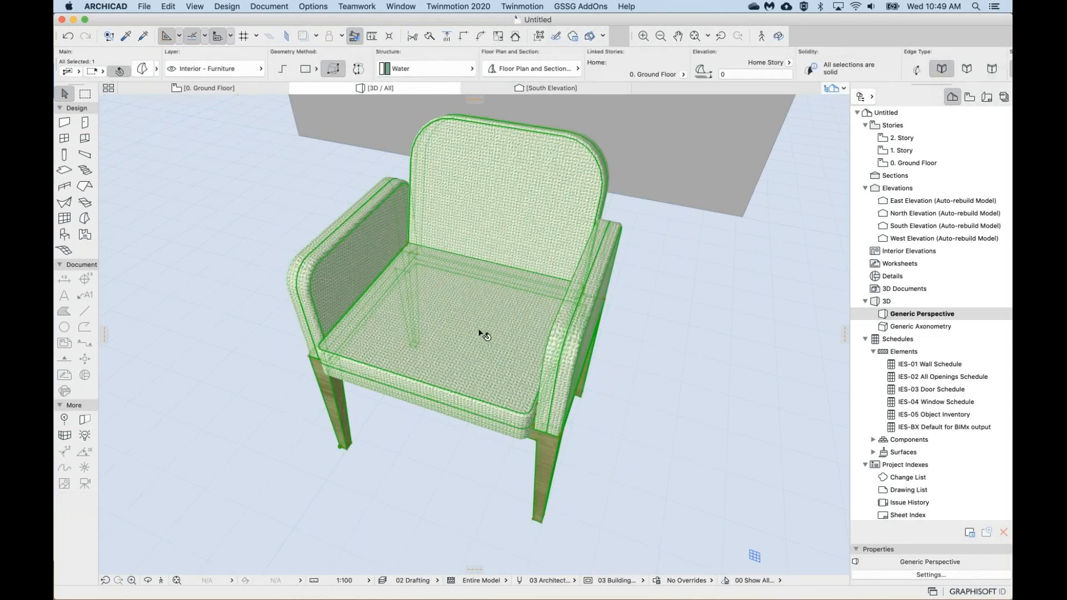
{"action": "right_click", "coordinate": [476, 293]}
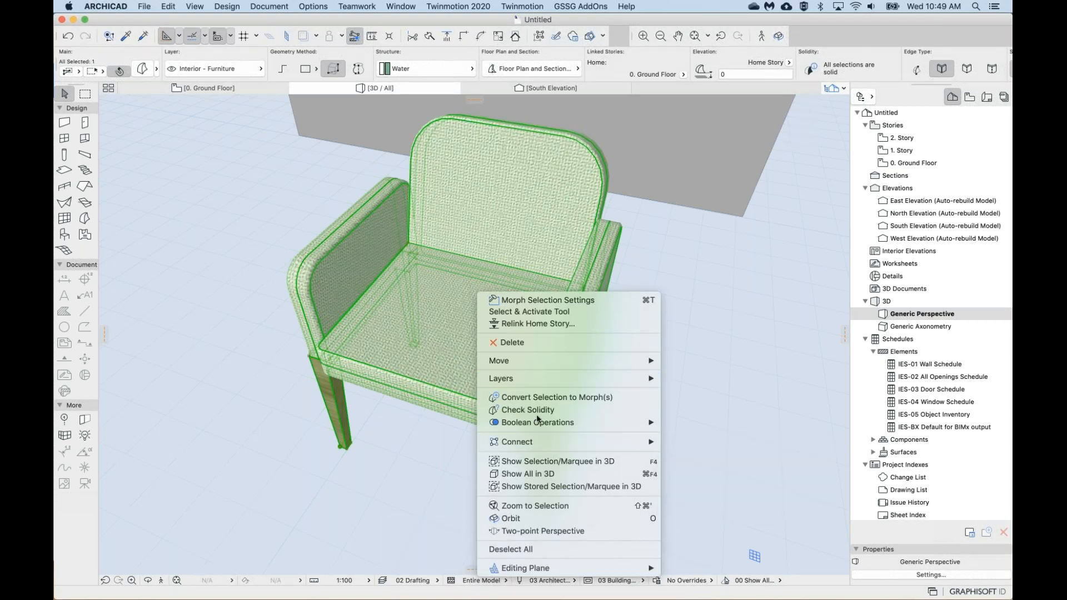
{"action": "mouse_move", "coordinate": [571, 422]}
{"action": "mouse_move", "coordinate": [648, 423]}
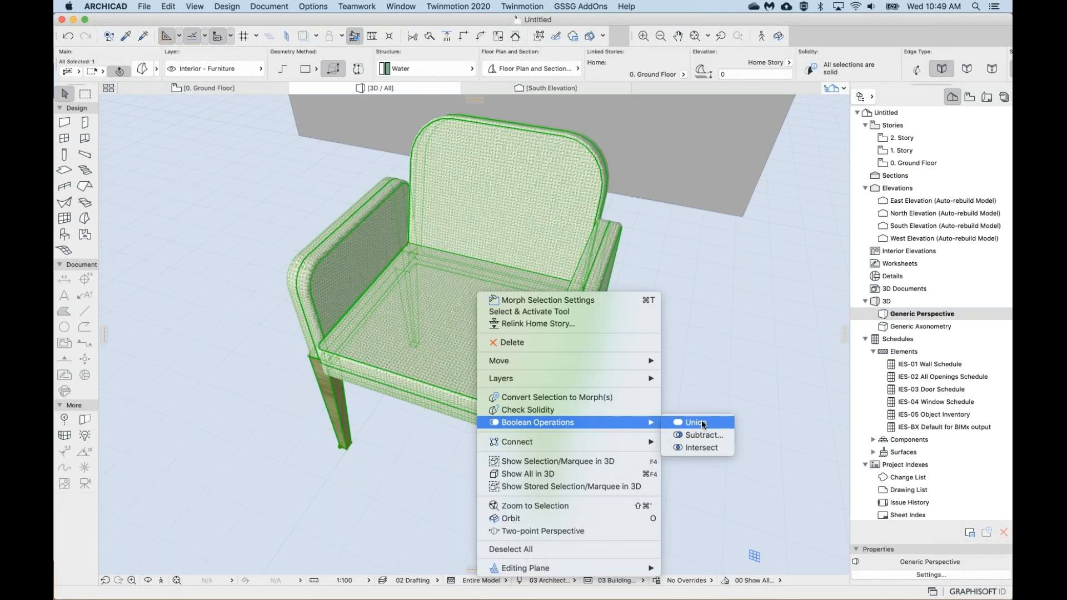
{"action": "left_click", "coordinate": [448, 308]}
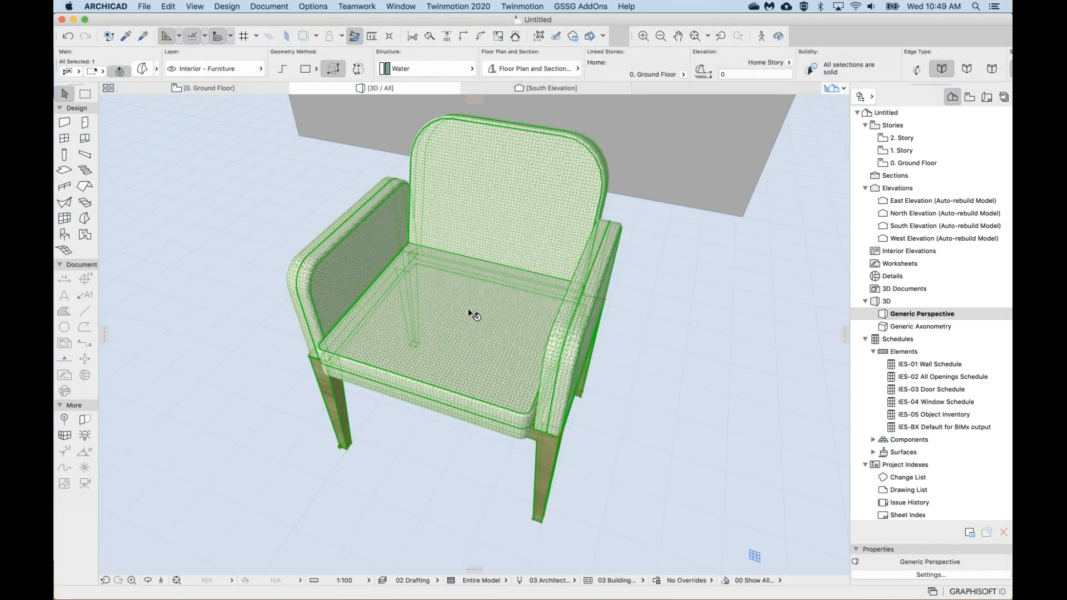
{"action": "left_click", "coordinate": [468, 313]}
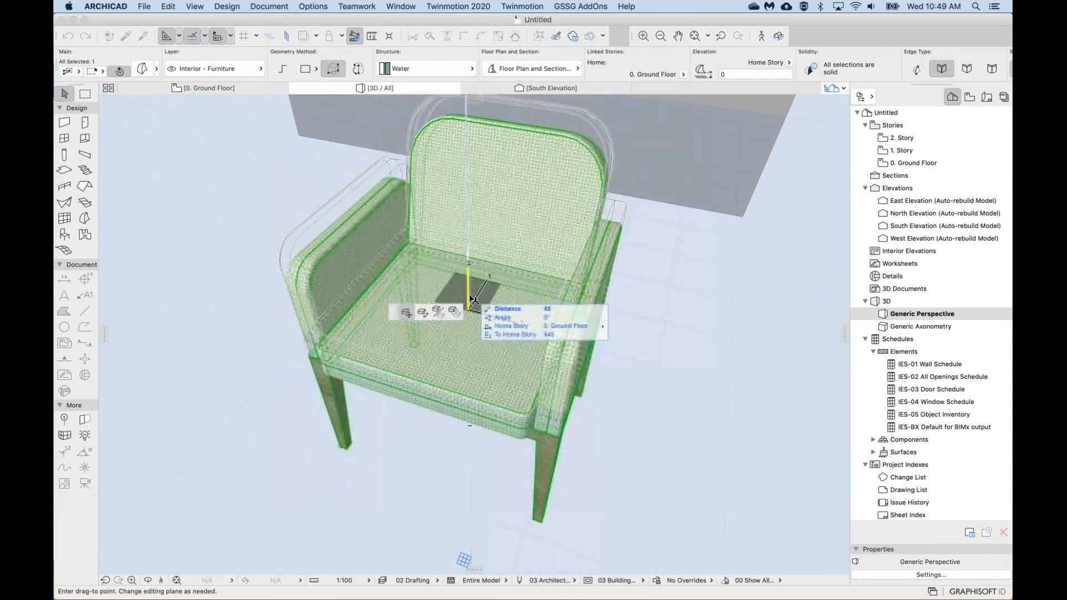
{"action": "key", "text": "Escape"}
{"action": "left_click", "coordinate": [432, 435]}
{"action": "left_click", "coordinate": [451, 331]}
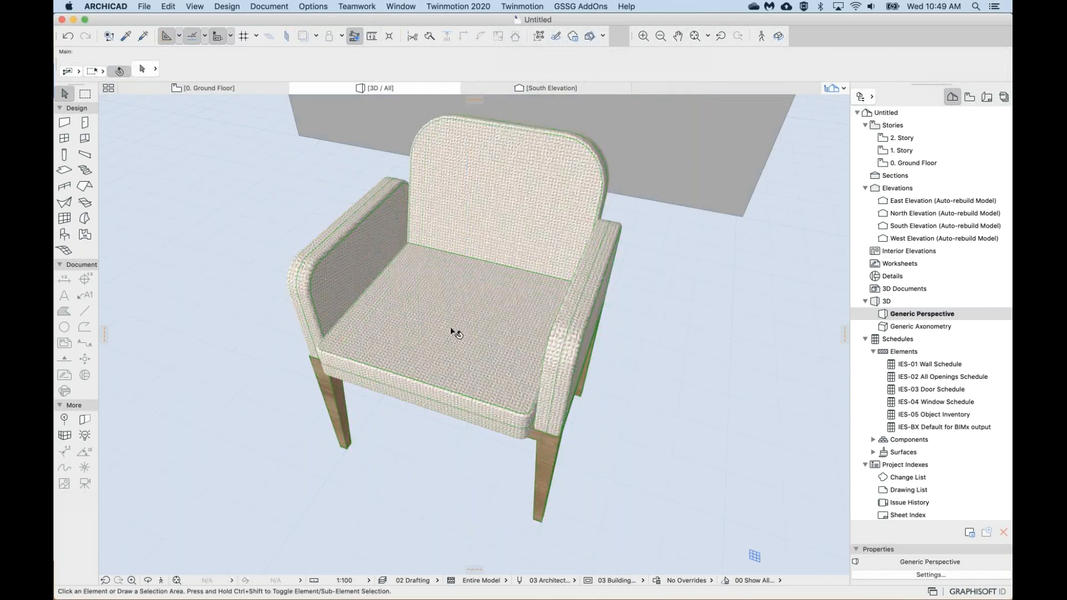
Ungroup the merged armchair morph and clear the selection.
{"action": "left_click", "coordinate": [465, 302]}
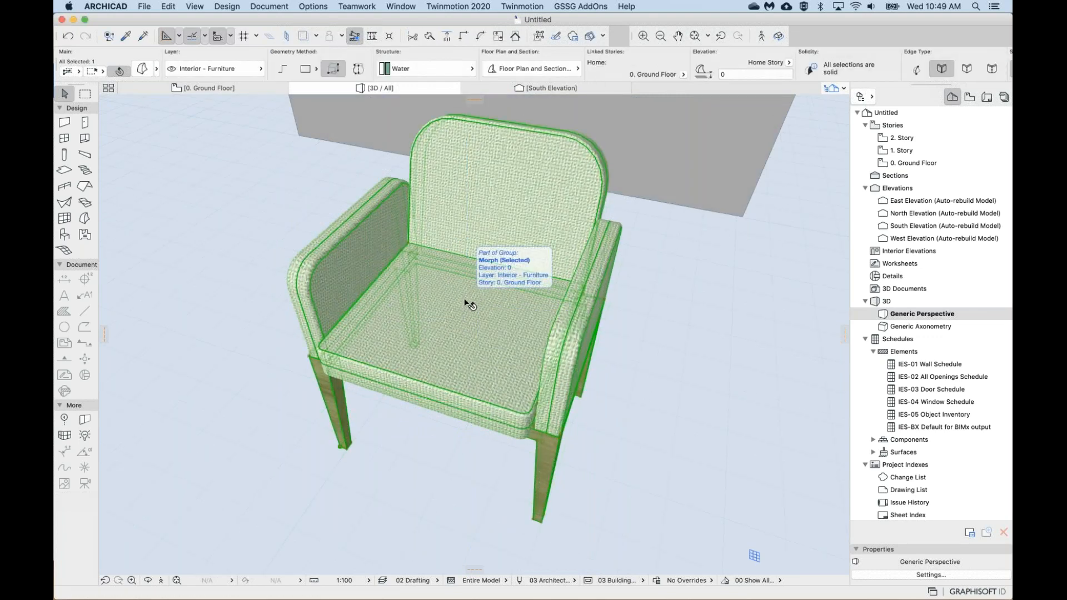
{"action": "left_click", "coordinate": [465, 302]}
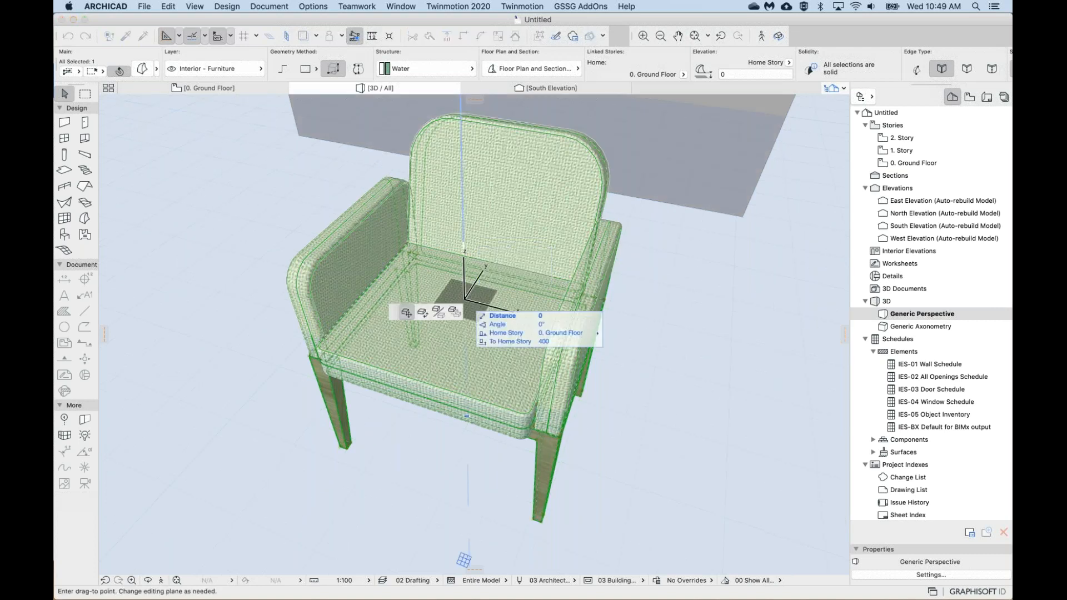
{"action": "key", "text": "Escape"}
{"action": "right_click", "coordinate": [465, 300]}
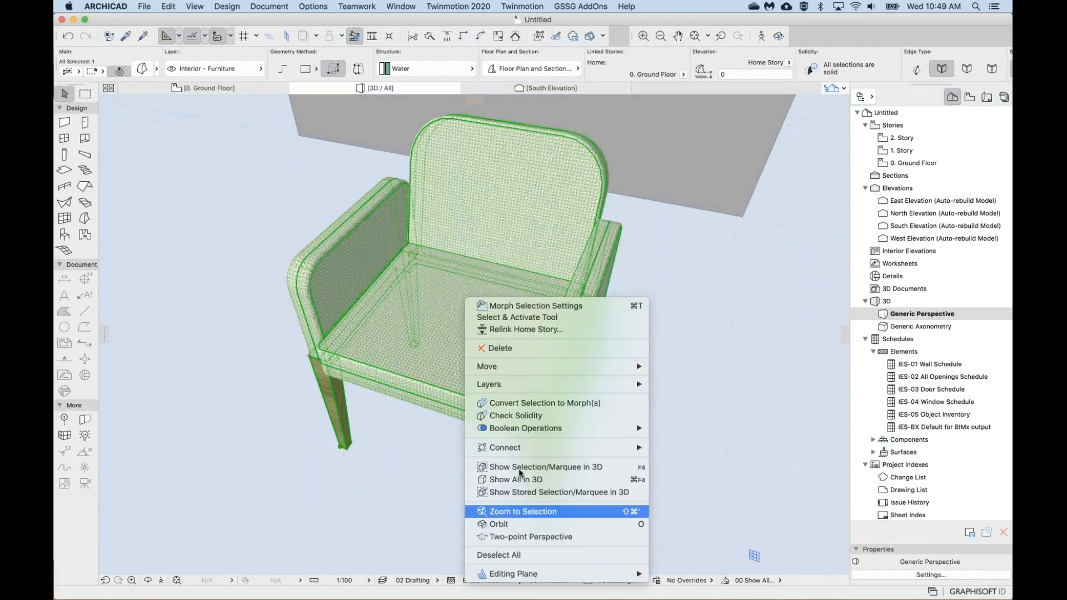
{"action": "mouse_move", "coordinate": [506, 372]}
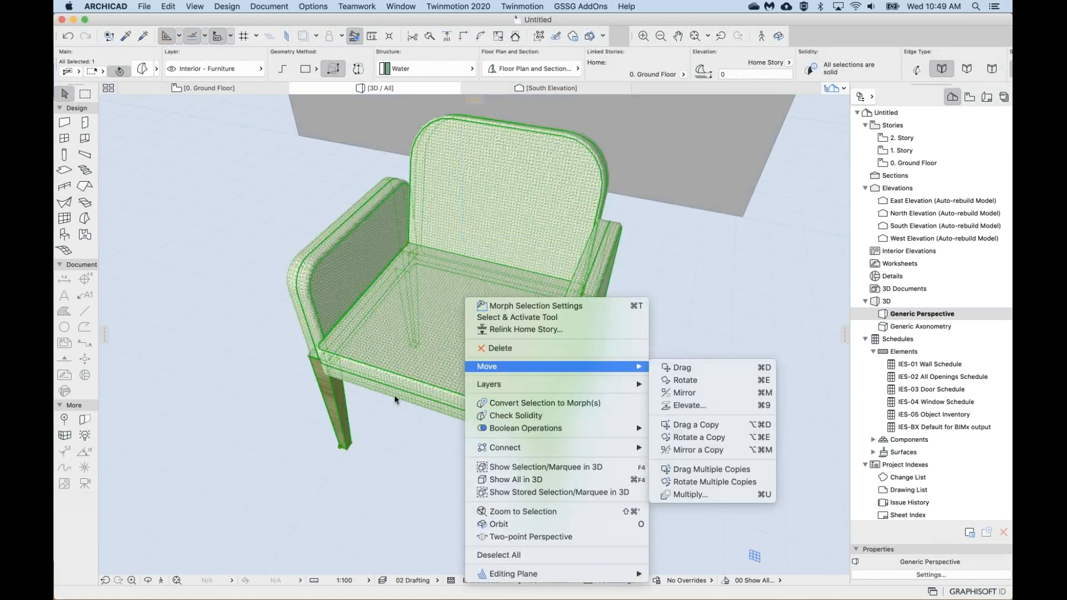
{"action": "left_click", "coordinate": [416, 327]}
{"action": "left_click", "coordinate": [153, 3]}
{"action": "mouse_move", "coordinate": [159, 2]}
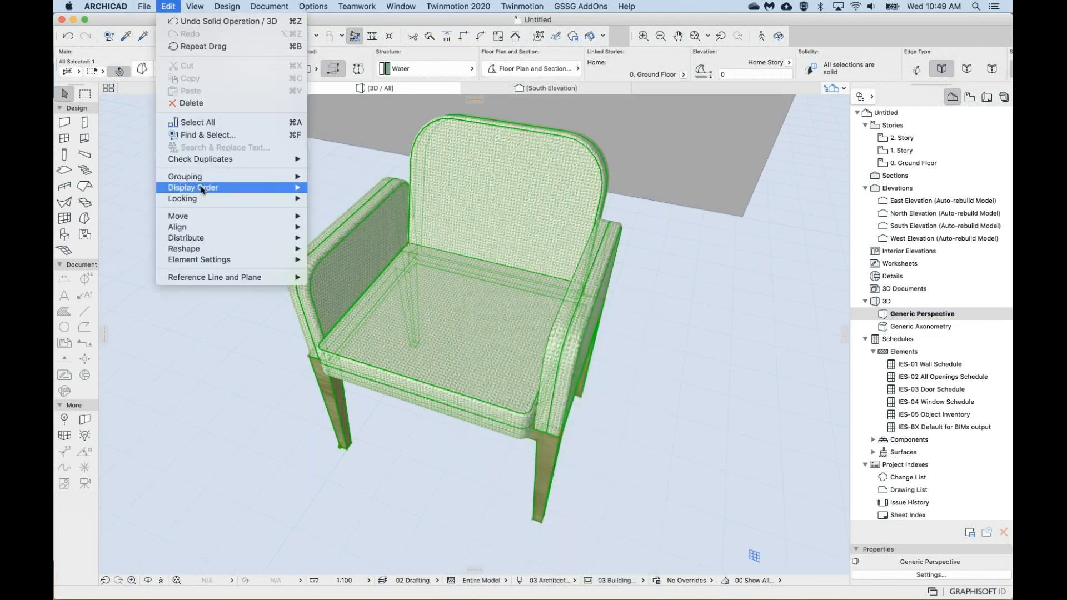
{"action": "mouse_move", "coordinate": [198, 177]}
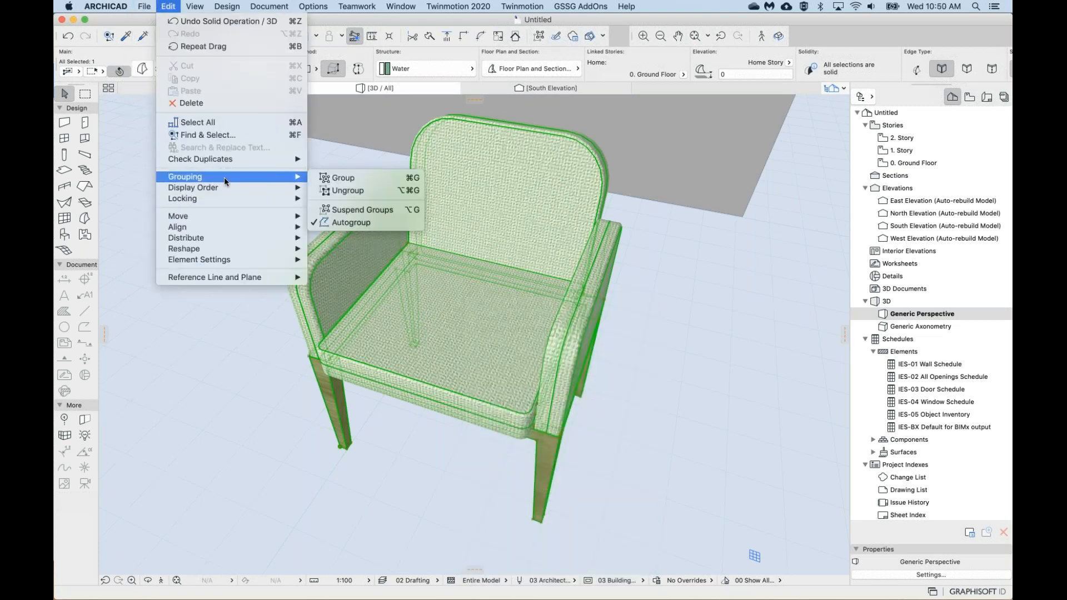
{"action": "left_click", "coordinate": [357, 190]}
{"action": "left_click", "coordinate": [386, 438]}
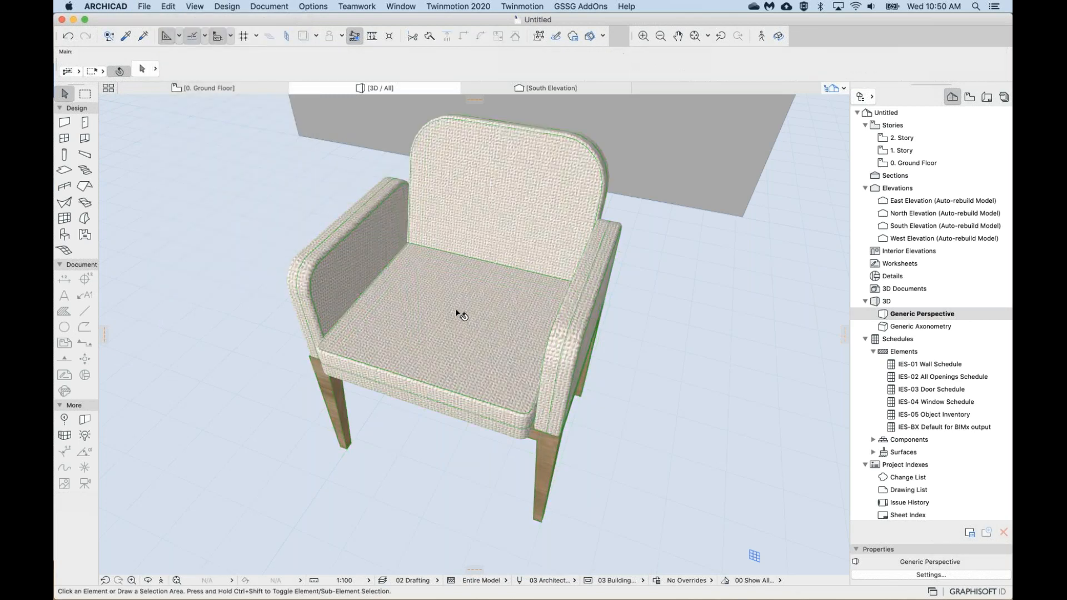
Bulge the middle of the armchair's seat surface with a radius of about 107, then deselect the armchair.
{"action": "left_click", "coordinate": [466, 313]}
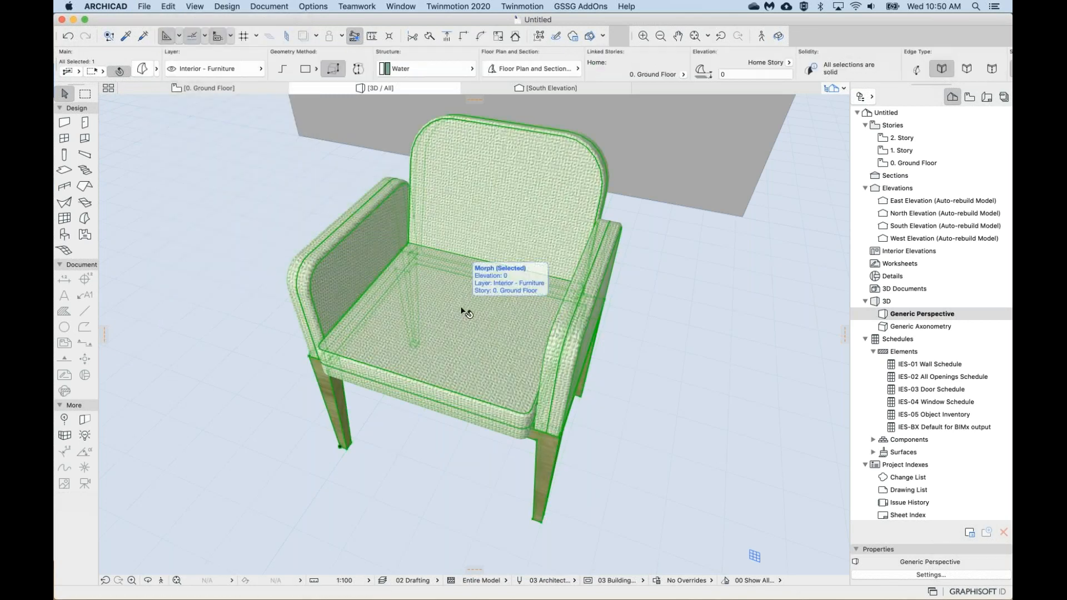
{"action": "left_click", "coordinate": [462, 310]}
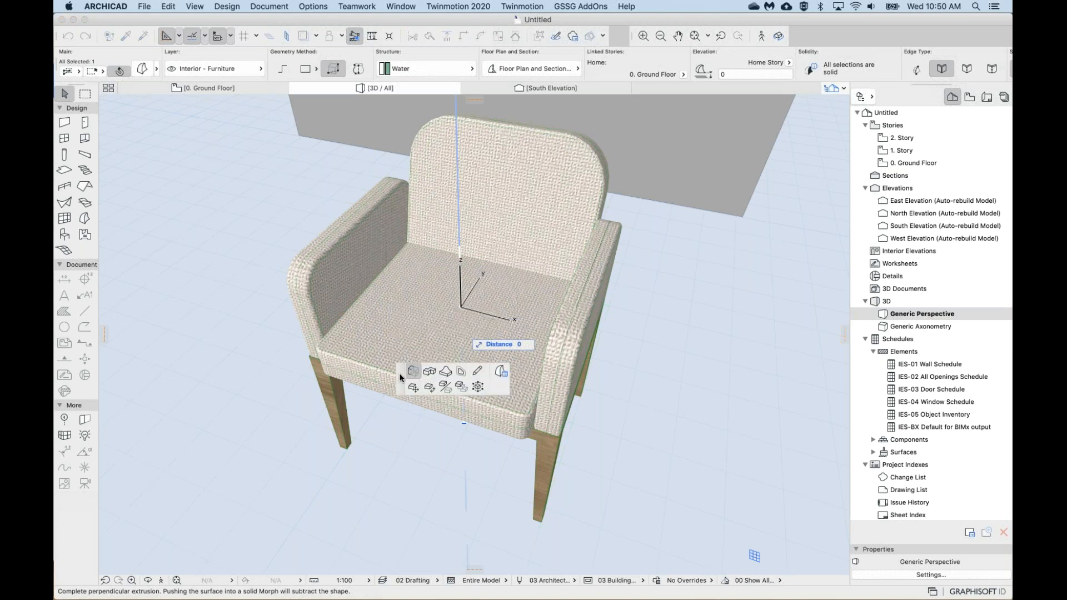
{"action": "left_click", "coordinate": [466, 297]}
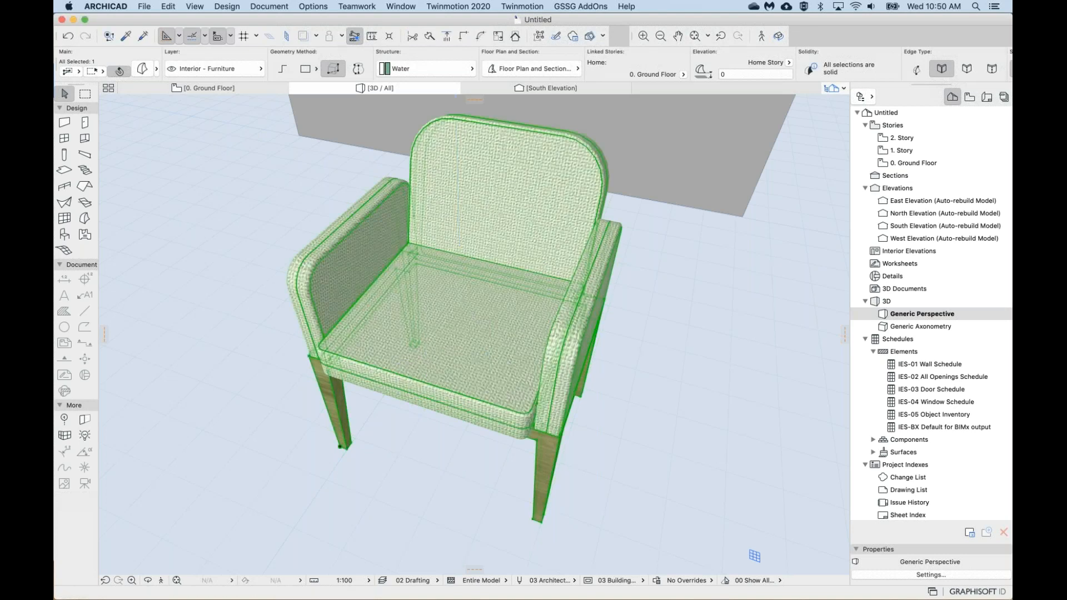
{"action": "left_click", "coordinate": [466, 305]}
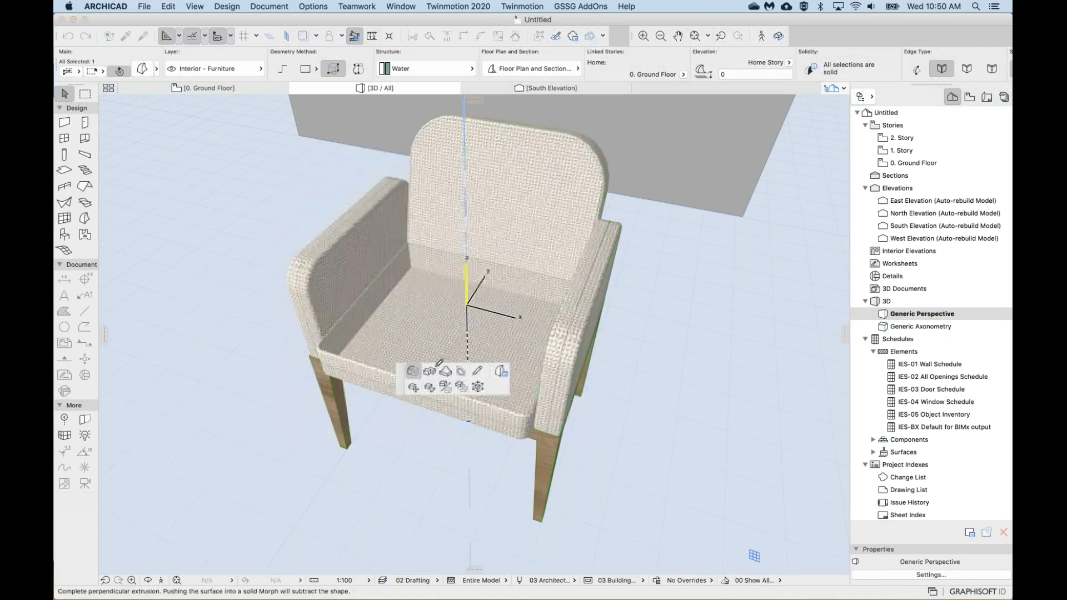
{"action": "left_click", "coordinate": [446, 370]}
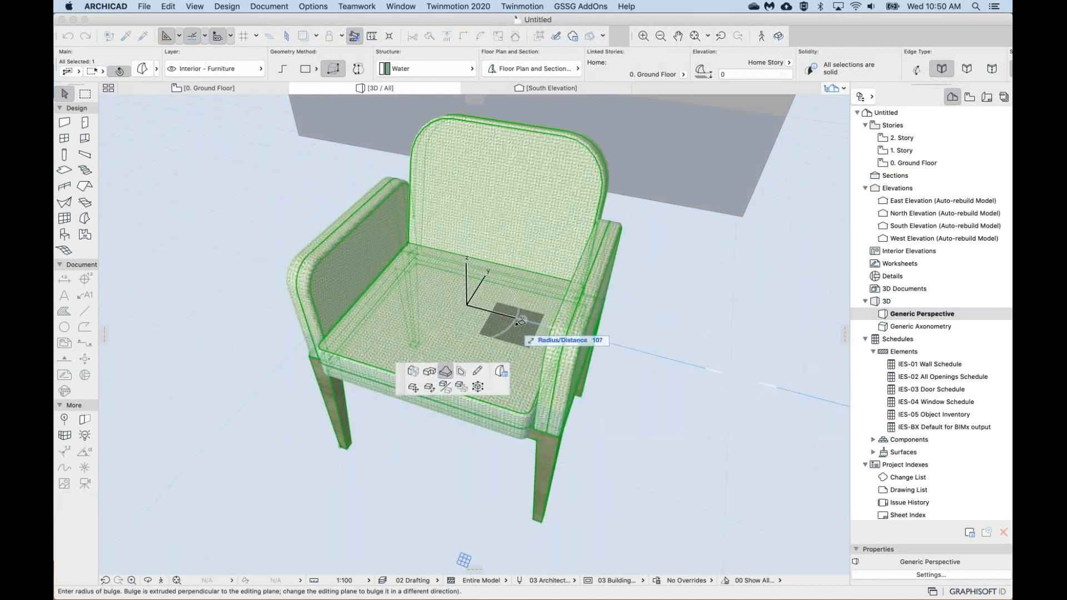
{"action": "left_click", "coordinate": [523, 319]}
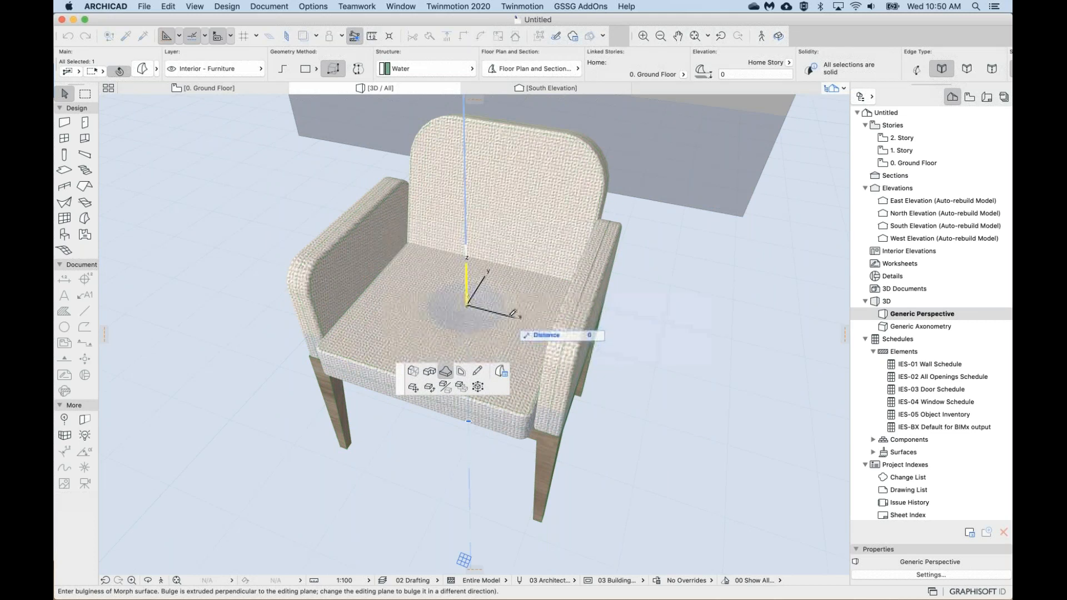
{"action": "left_click", "coordinate": [512, 316]}
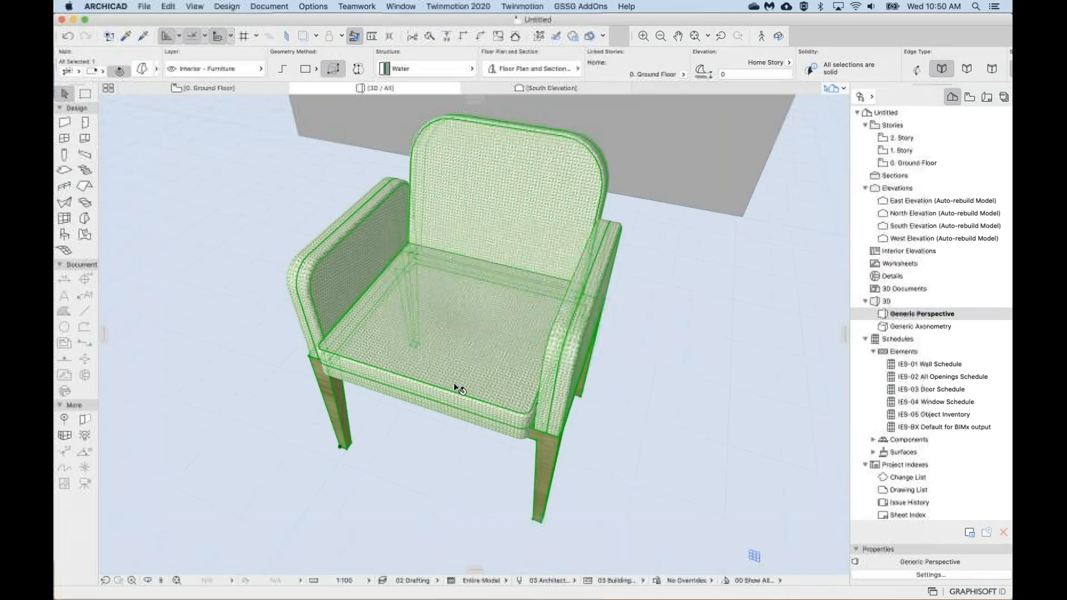
{"action": "mouse_move", "coordinate": [512, 316]}
{"action": "middle_mouse_down", "text": "shift"}
{"action": "mouse_move", "coordinate": [531, 278]}
{"action": "mouse_move", "coordinate": [525, 341]}
{"action": "mouse_move", "coordinate": [522, 300]}
{"action": "middle_mouse_up", "text": "shift"}
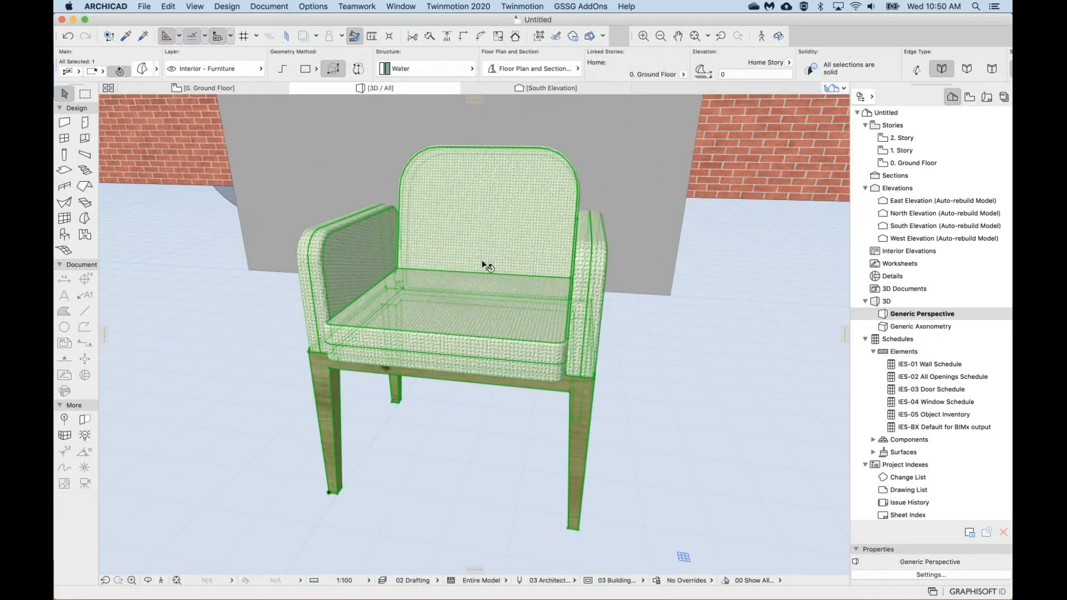
{"action": "left_click", "coordinate": [465, 404]}
{"action": "mouse_move", "coordinate": [465, 403]}
{"action": "middle_mouse_down"}
{"action": "mouse_move", "coordinate": [489, 567]}
{"action": "mouse_move", "coordinate": [507, 445]}
{"action": "mouse_move", "coordinate": [458, 506]}
{"action": "mouse_move", "coordinate": [453, 400]}
{"action": "middle_mouse_up"}
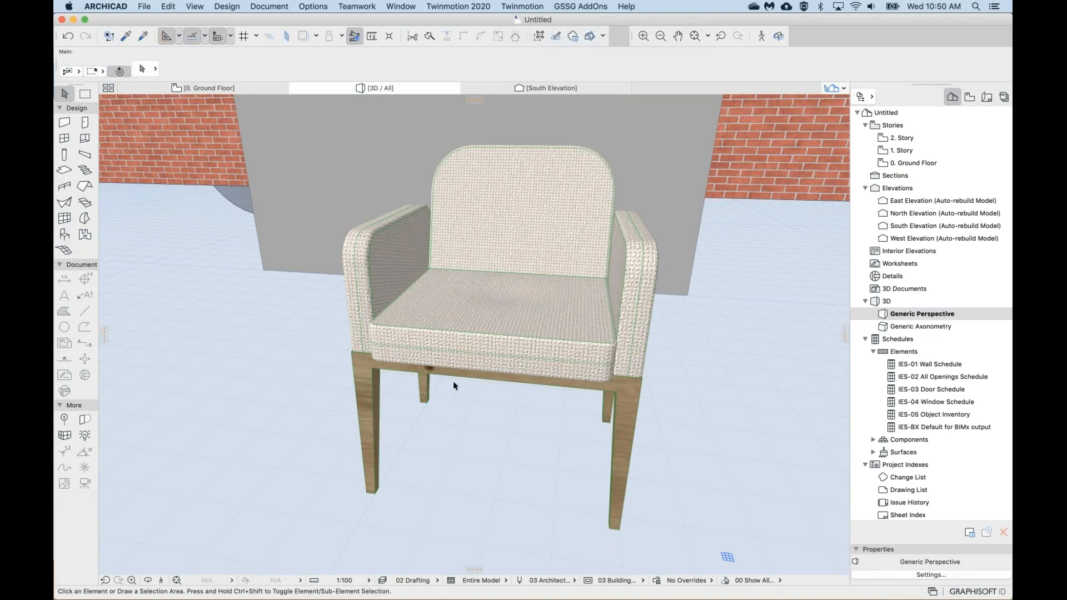
Convert the freestanding grey wall behind the armchair into a morph, accepting the deletion of the original.
{"action": "middle_click_drag", "start_coordinate": [498, 398], "coordinate": [455, 547]}
{"action": "scroll", "coordinate": [511, 423], "scroll_direction": "down", "scroll_amount": 5}
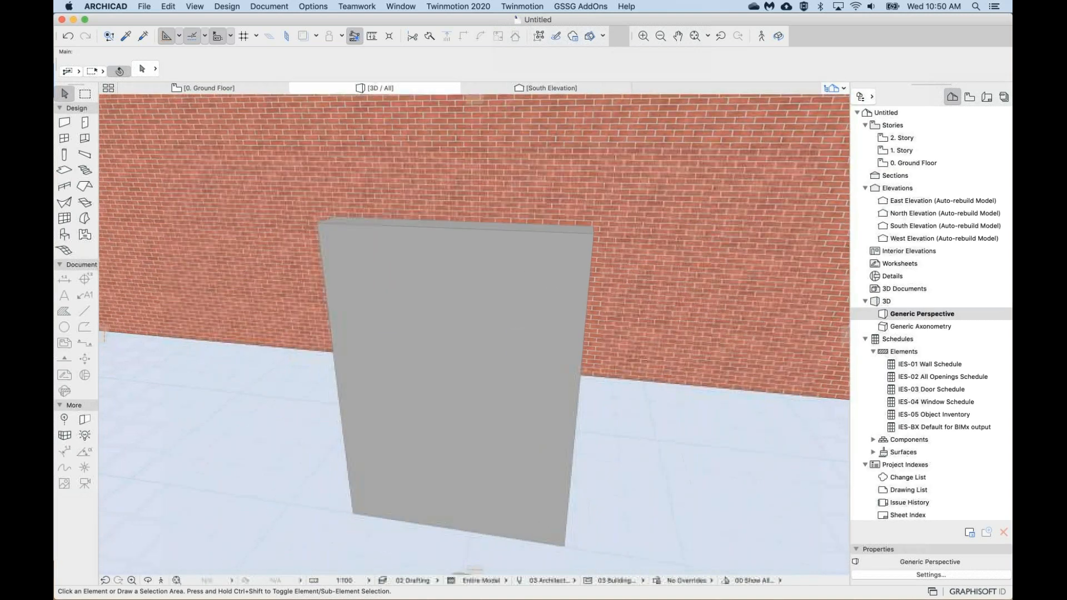
{"action": "middle_click_drag", "start_coordinate": [511, 422], "coordinate": [445, 337]}
{"action": "left_click", "coordinate": [466, 233]}
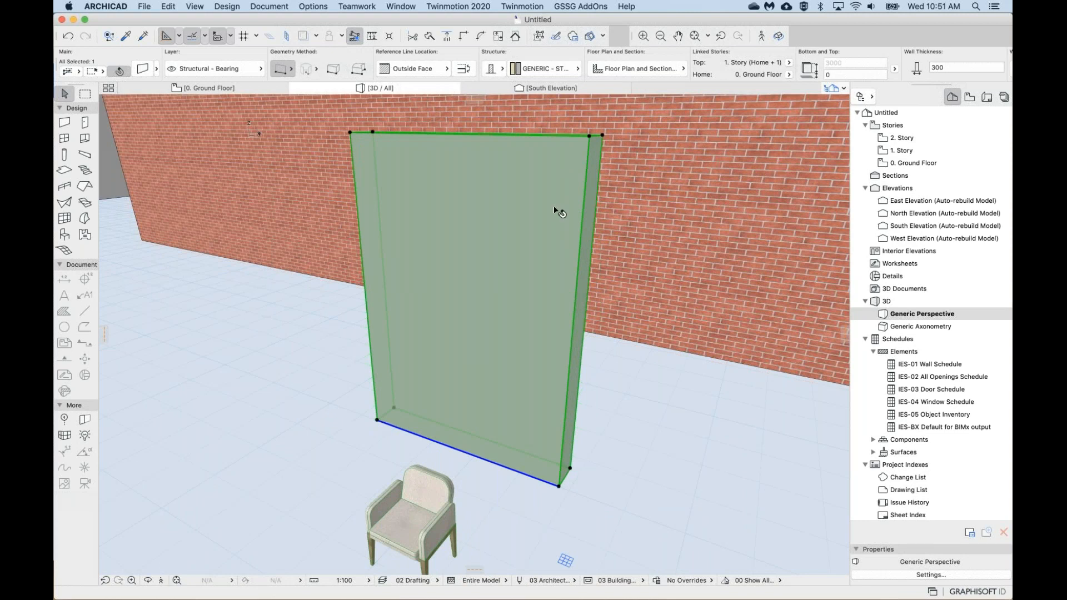
{"action": "middle_click_drag", "start_coordinate": [560, 217], "coordinate": [577, 272]}
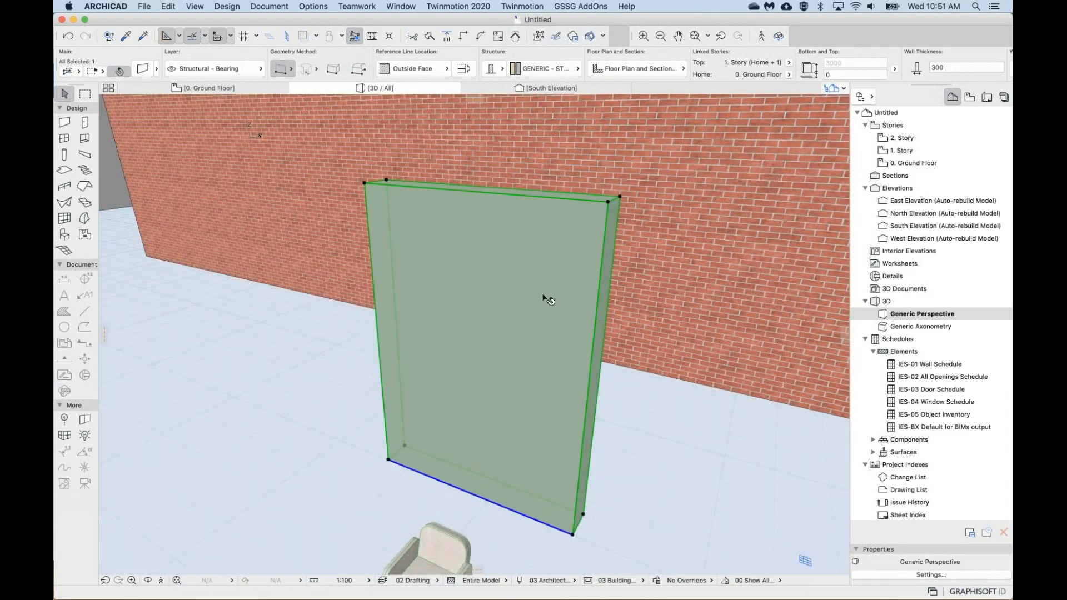
{"action": "right_click", "coordinate": [526, 294]}
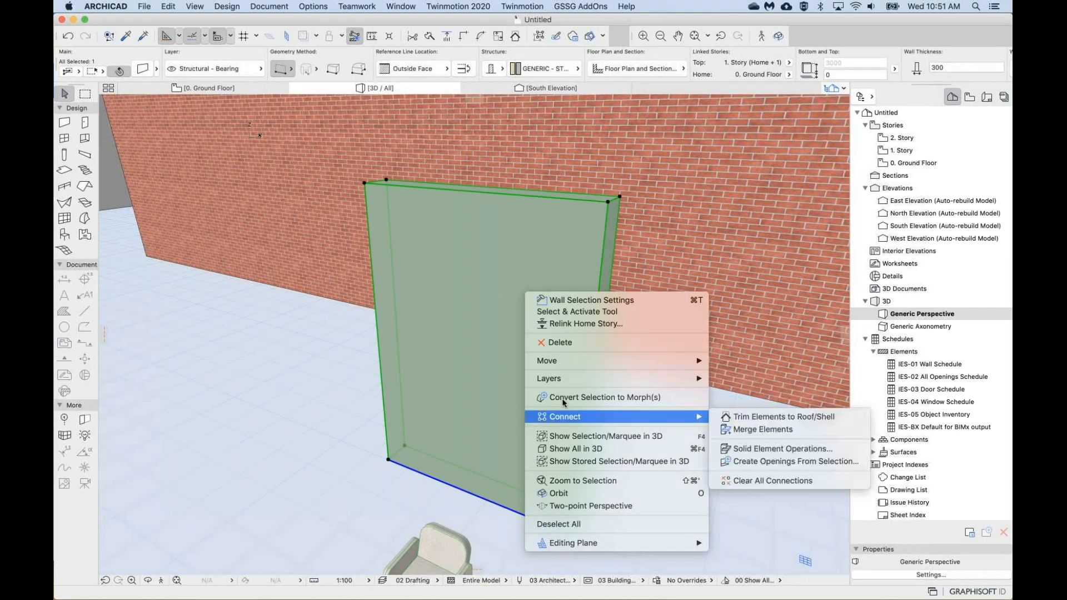
{"action": "left_click", "coordinate": [628, 398]}
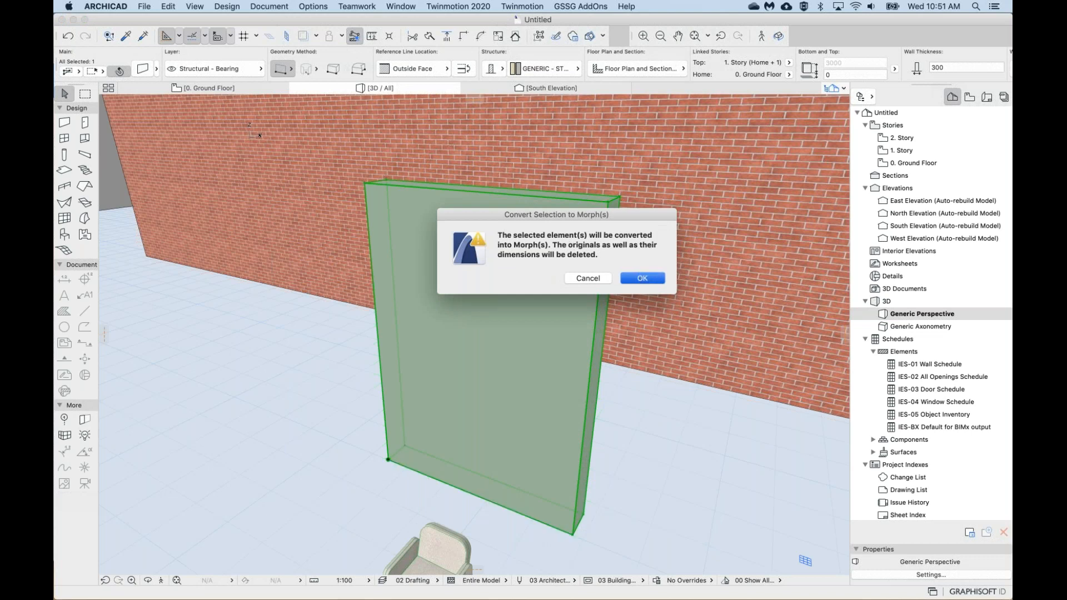
{"action": "key", "text": "Return"}
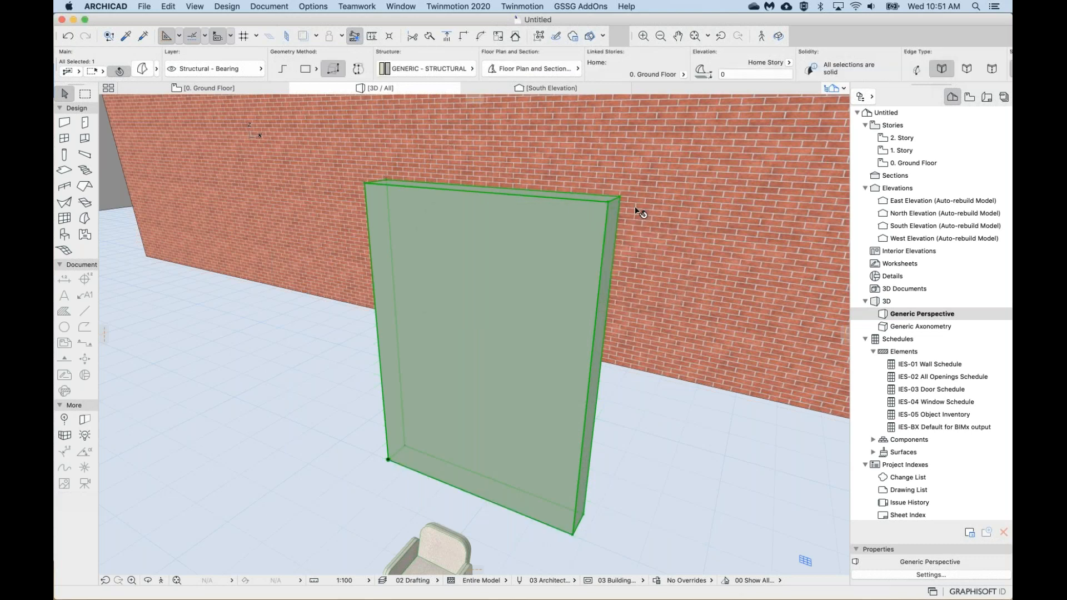
Offset the short top edge at one end of the wall morph downward by about 832, and undo that stretch.
{"action": "middle_click_drag", "start_coordinate": [588, 245], "coordinate": [556, 264], "text": "shift"}
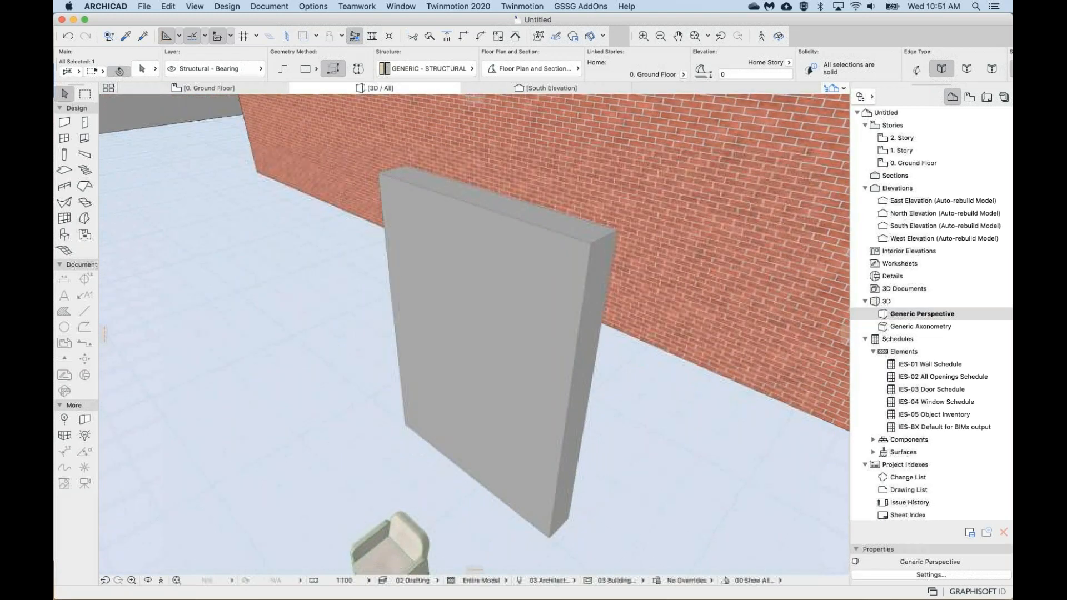
{"action": "scroll", "coordinate": [588, 245], "scroll_direction": "up", "scroll_amount": 3}
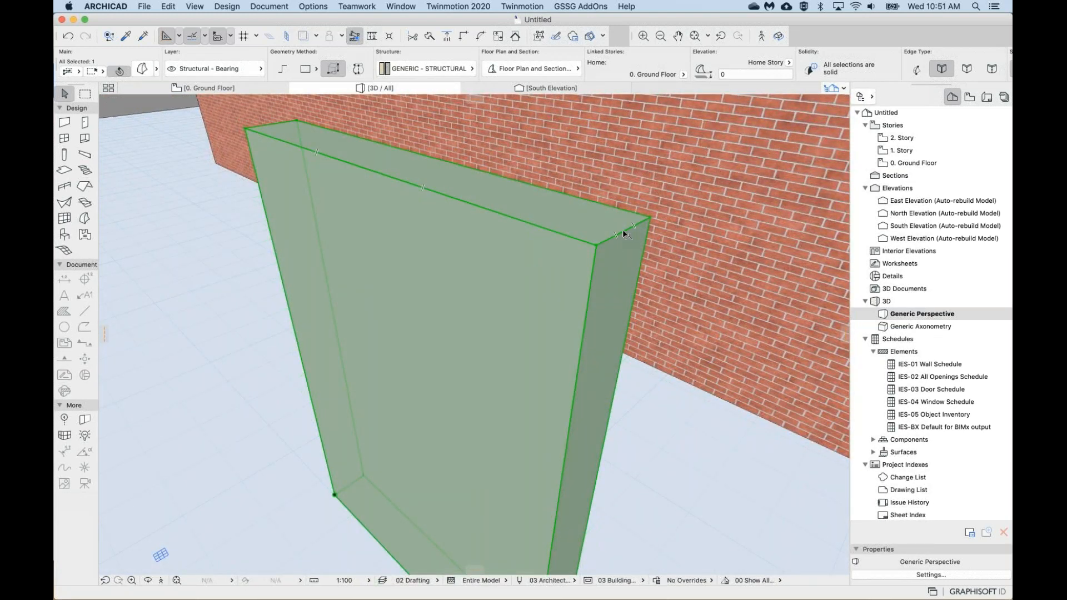
{"action": "left_click", "coordinate": [624, 231]}
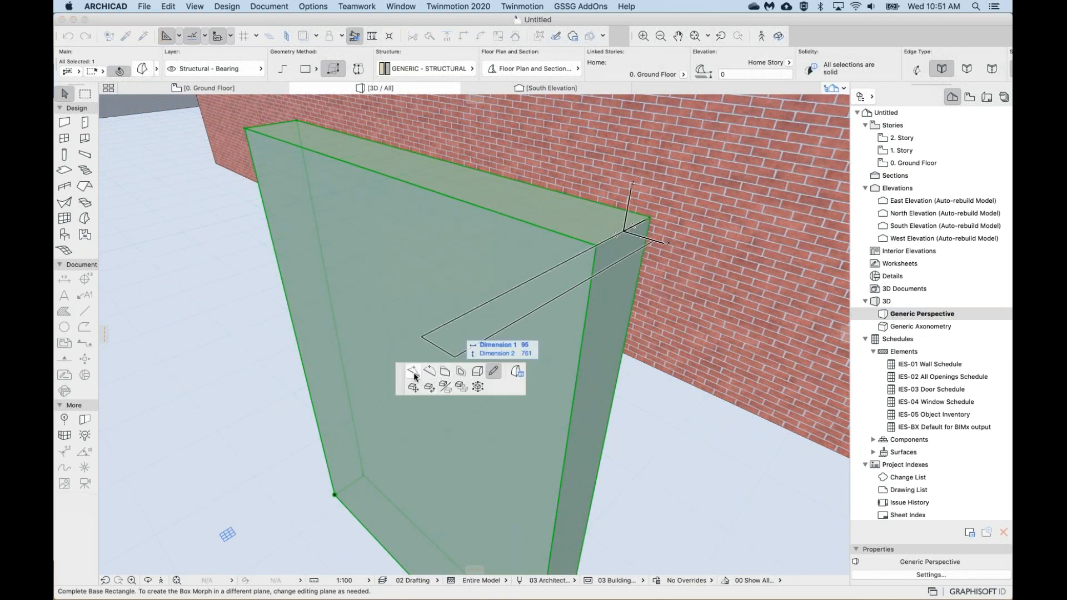
{"action": "left_click", "coordinate": [445, 372]}
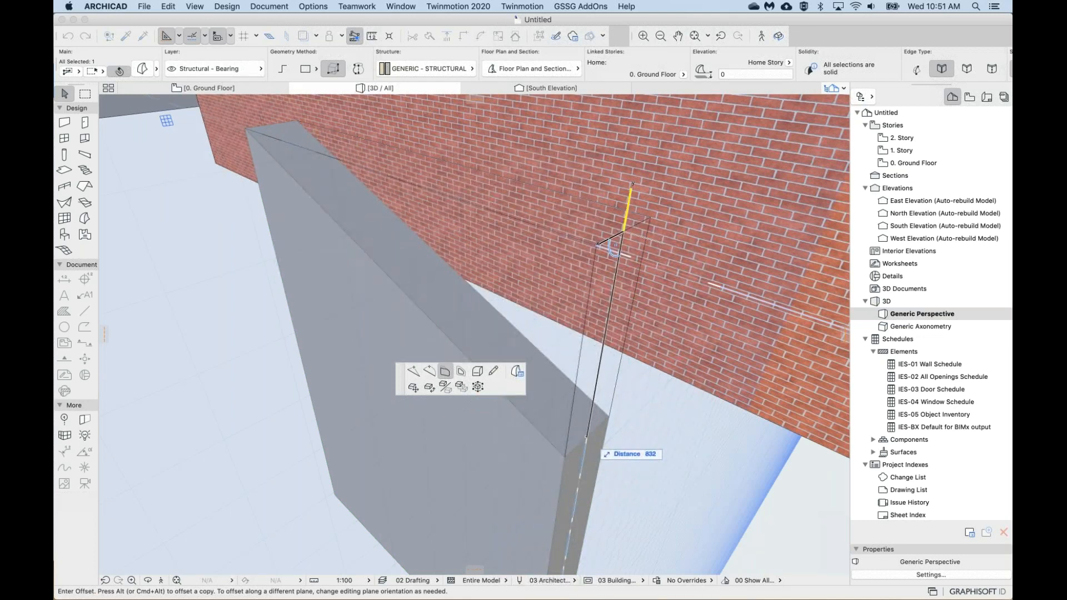
{"action": "left_click", "coordinate": [585, 438]}
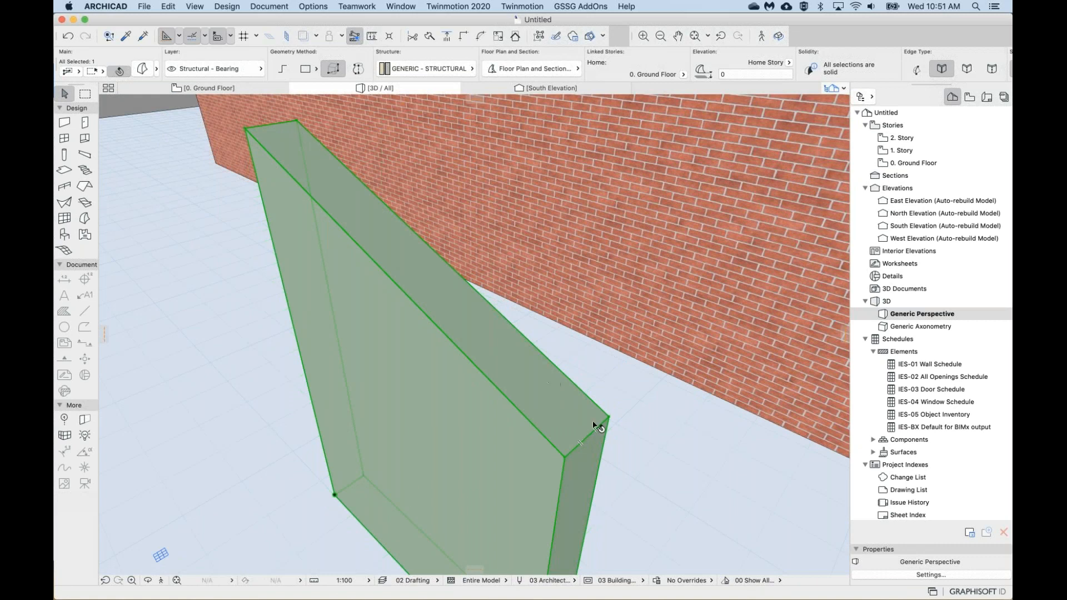
{"action": "scroll", "coordinate": [470, 436], "scroll_direction": "down", "scroll_amount": 4}
{"action": "middle_click_drag", "start_coordinate": [470, 437], "coordinate": [525, 292]}
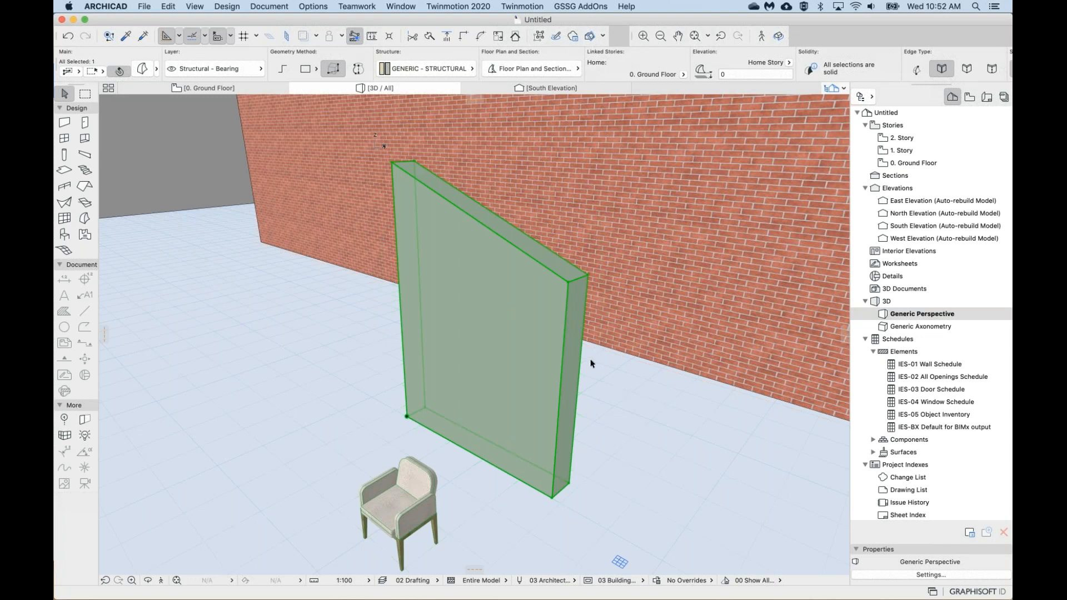
{"action": "key", "text": "super+z"}
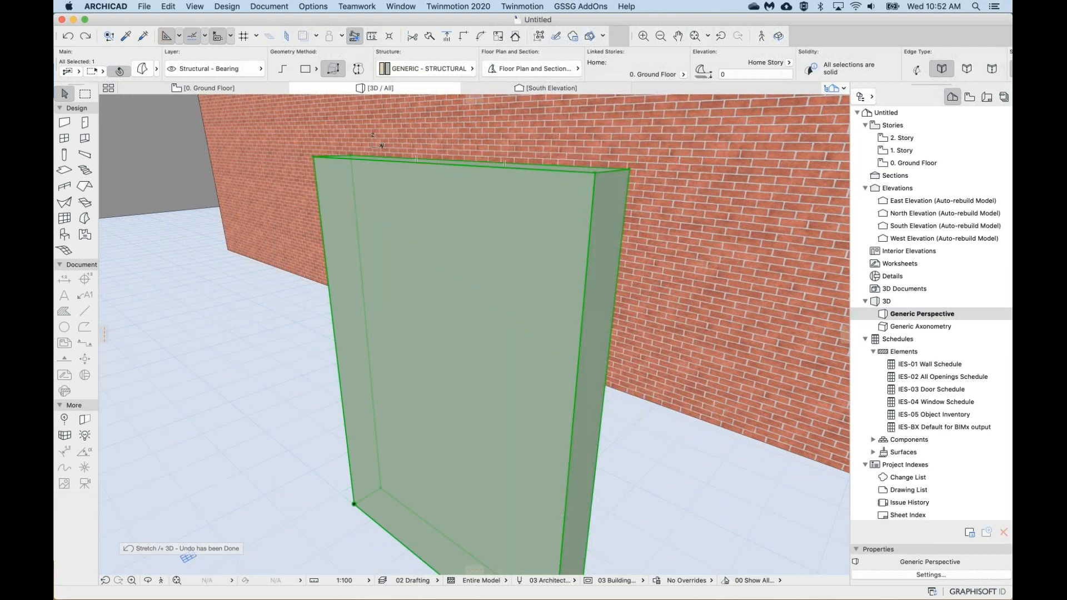
Offset the short top edge at one end of the wall morph downward by about 528 and deselect the morph.
{"action": "middle_click_drag", "start_coordinate": [628, 123], "coordinate": [628, 244], "text": "shift"}
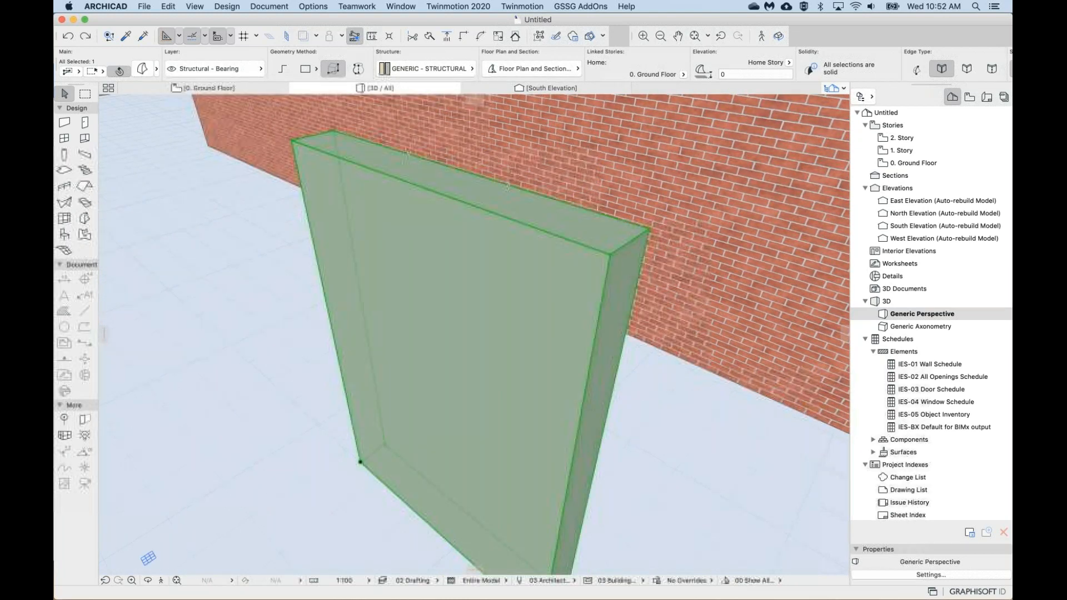
{"action": "left_click", "coordinate": [628, 244]}
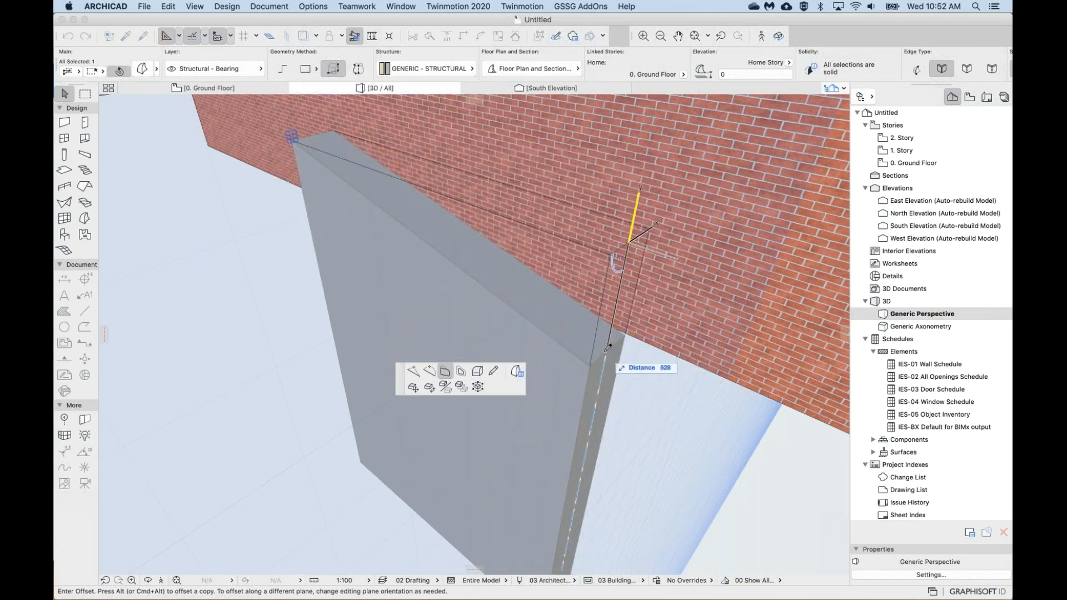
{"action": "left_click", "coordinate": [607, 347]}
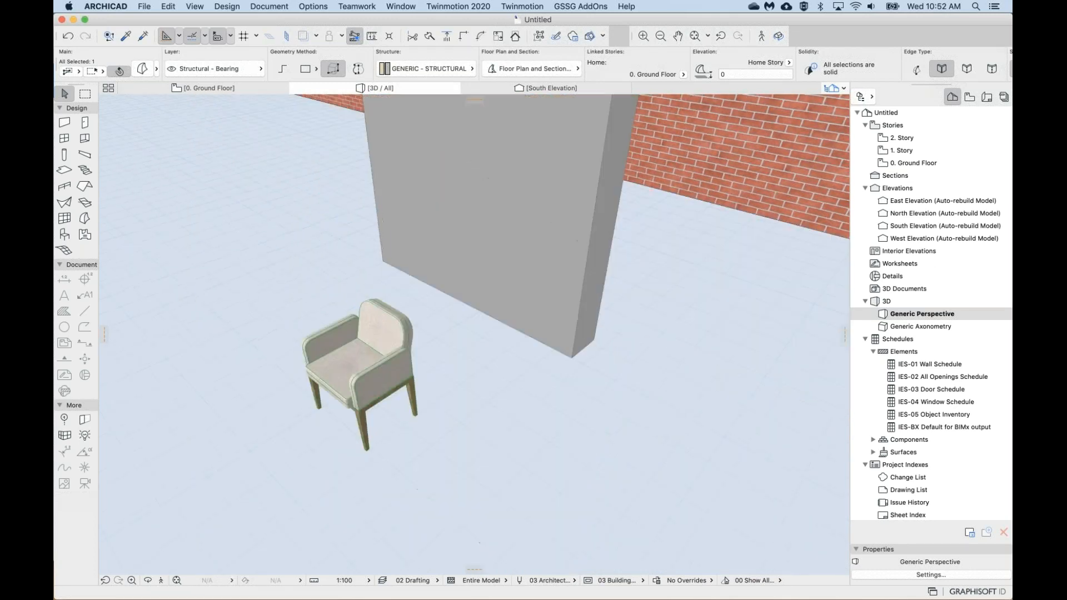
{"action": "middle_click_drag", "start_coordinate": [658, 133], "coordinate": [649, 339]}
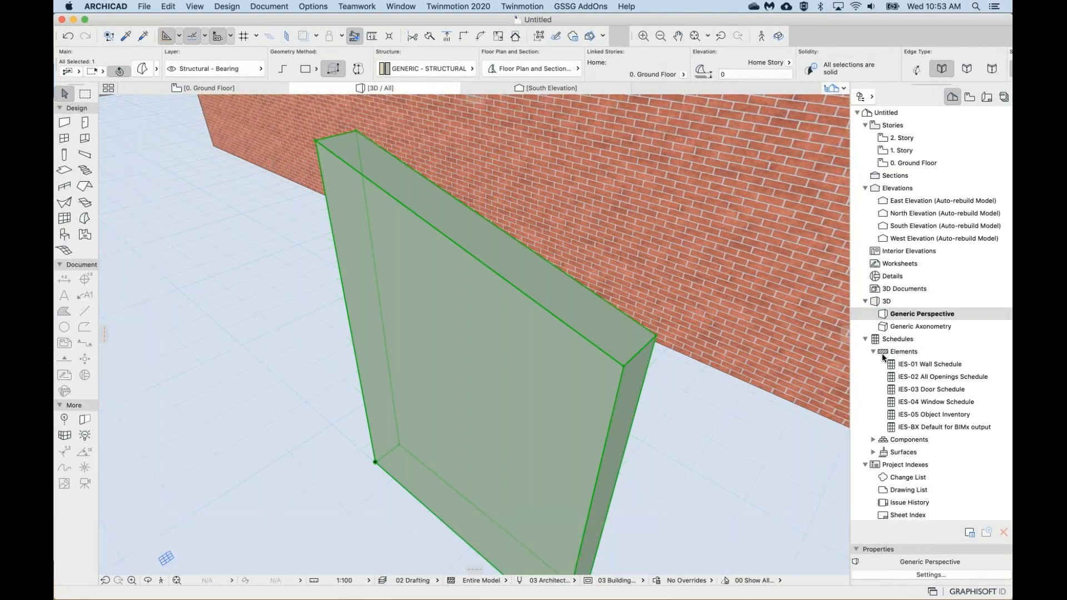
{"action": "scroll", "coordinate": [593, 369], "scroll_direction": "up", "scroll_amount": 5}
{"action": "scroll", "coordinate": [593, 370], "scroll_direction": "down", "scroll_amount": 5}
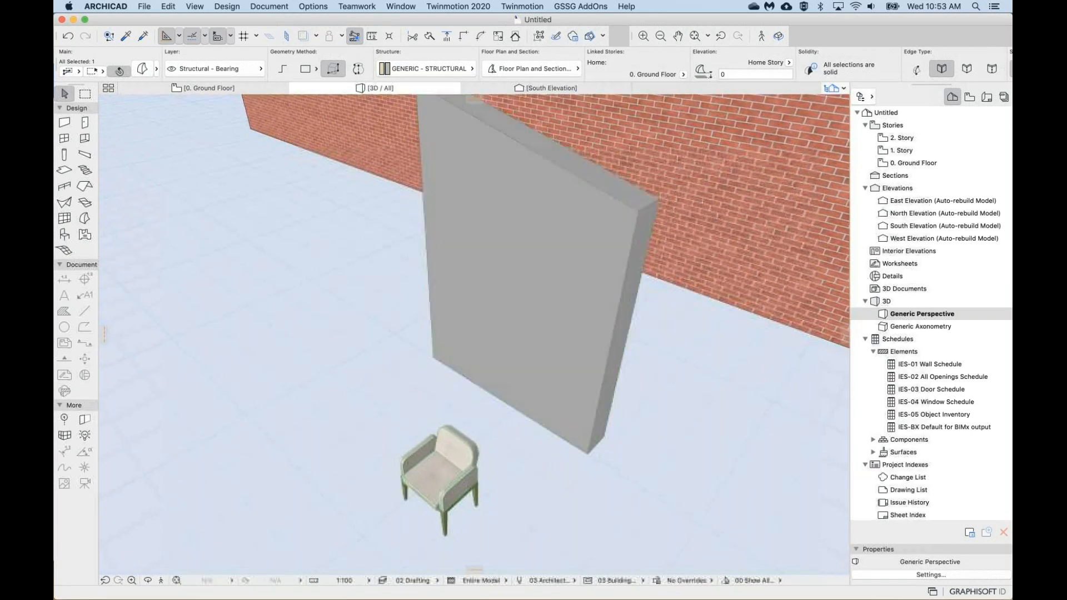
{"action": "mouse_move", "coordinate": [688, 418]}
{"action": "middle_mouse_down"}
{"action": "mouse_move", "coordinate": [653, 527]}
{"action": "mouse_move", "coordinate": [702, 377]}
{"action": "mouse_move", "coordinate": [715, 418]}
{"action": "mouse_move", "coordinate": [702, 418]}
{"action": "middle_mouse_up"}
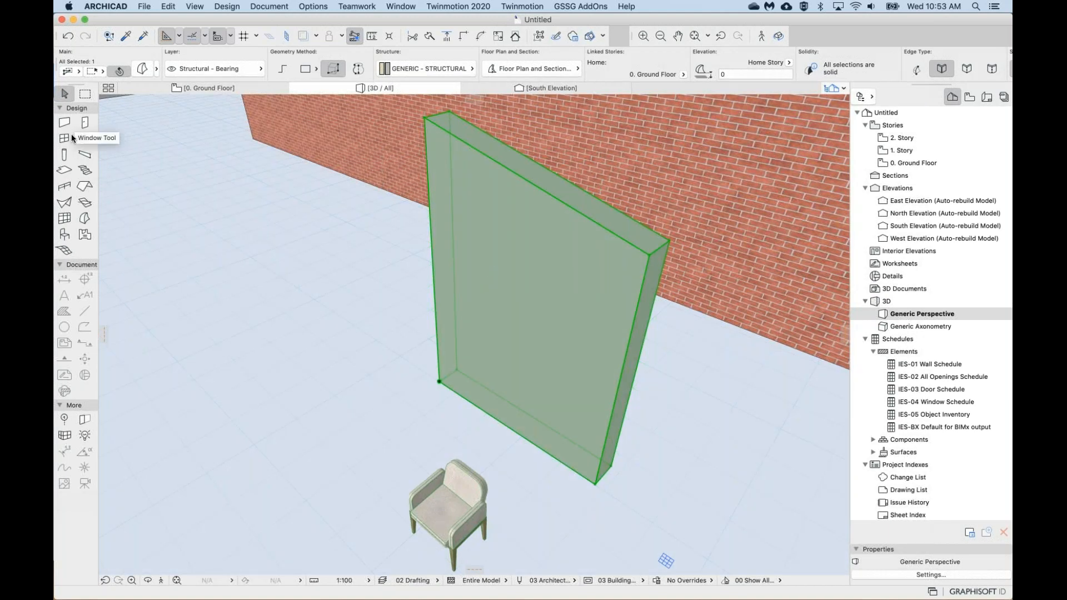
{"action": "scroll", "coordinate": [617, 321], "scroll_direction": "down", "scroll_amount": 10}
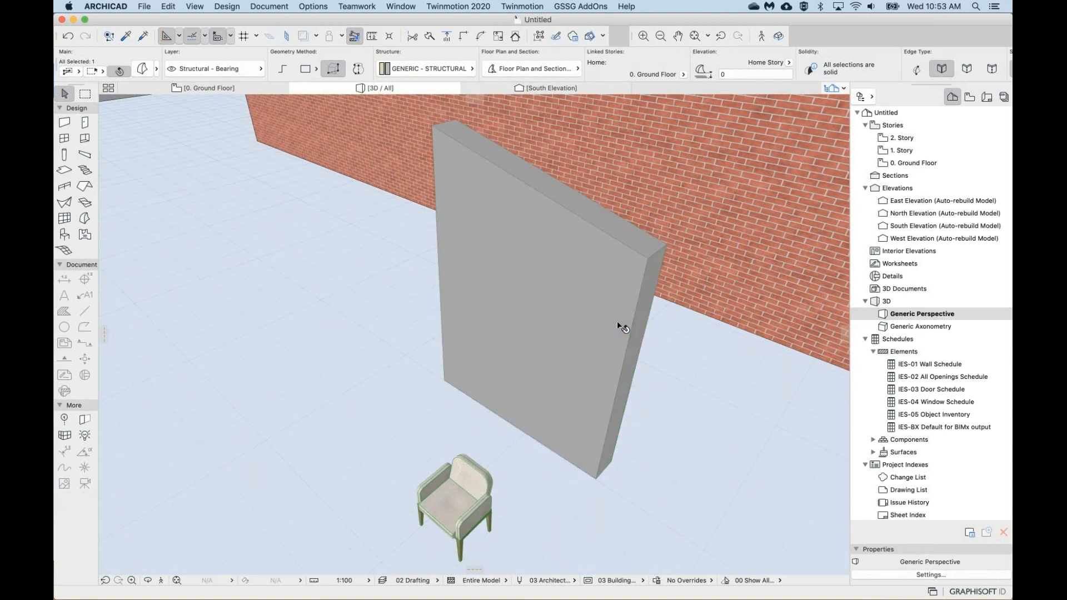
{"action": "scroll", "coordinate": [617, 322], "scroll_direction": "down", "scroll_amount": 2}
{"action": "left_click", "coordinate": [662, 378]}
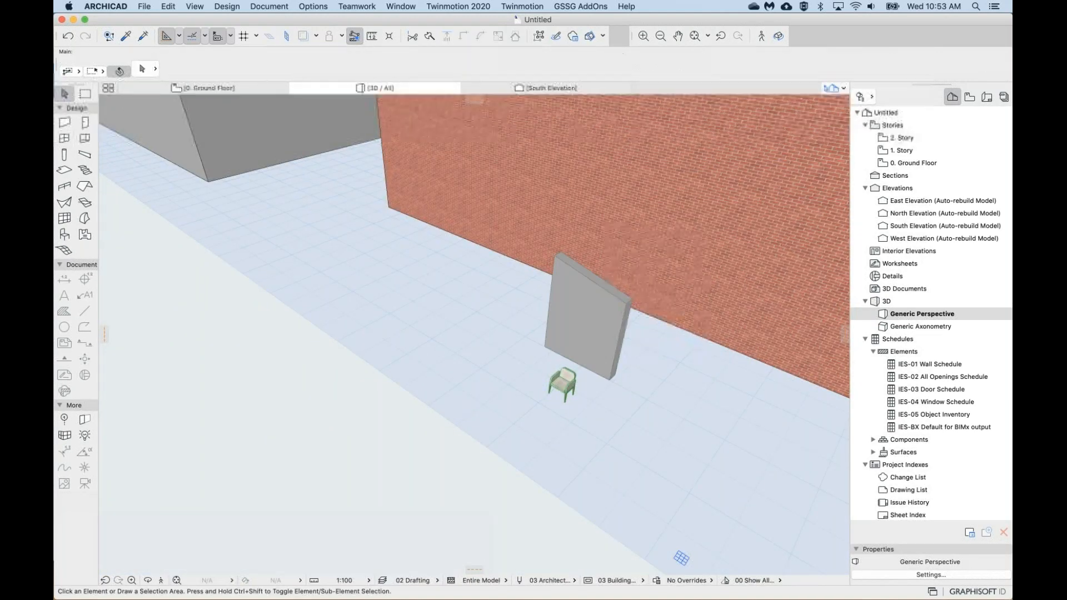
Examine the complete set of sample morphs in the 3D model.
{"action": "scroll", "coordinate": [662, 378], "scroll_direction": "down", "scroll_amount": 8}
{"action": "scroll", "coordinate": [661, 378], "scroll_direction": "down", "scroll_amount": 2}
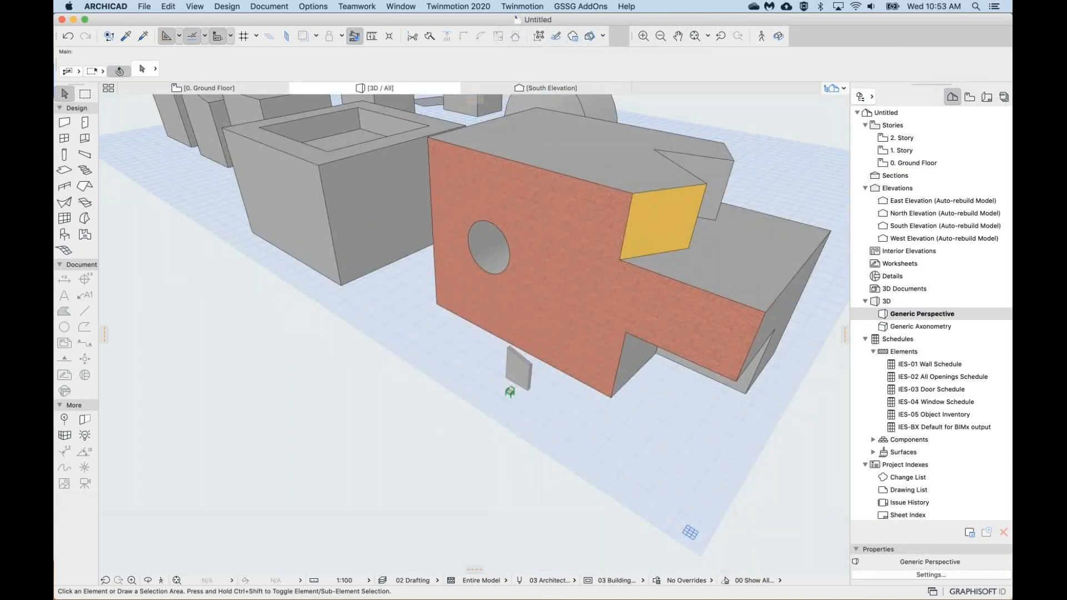
{"action": "scroll", "coordinate": [661, 379], "scroll_direction": "down", "scroll_amount": 5}
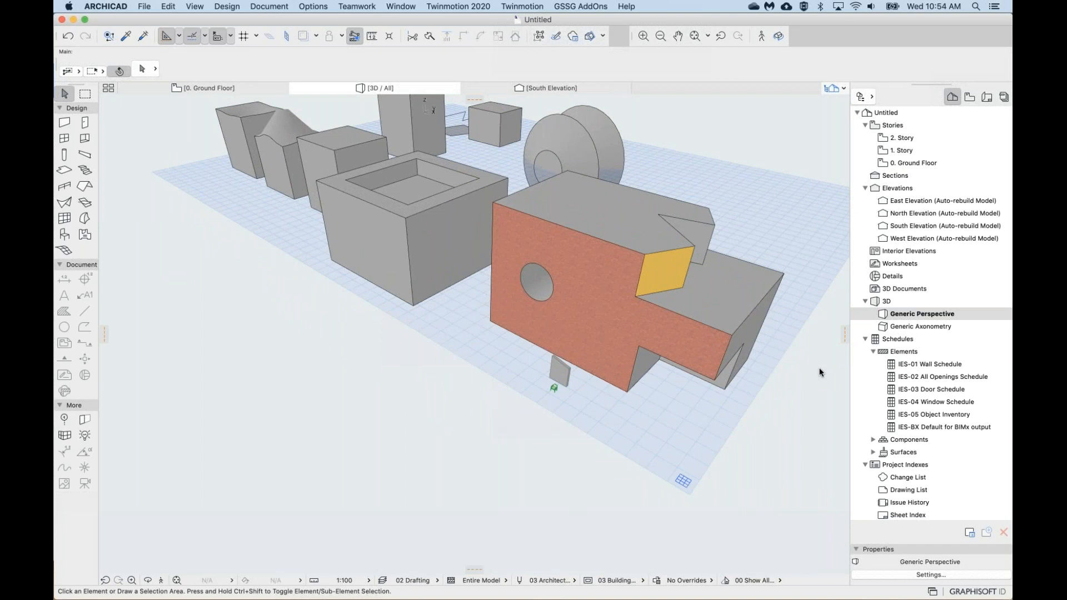
{"action": "scroll", "coordinate": [578, 334], "scroll_direction": "up", "scroll_amount": 3}
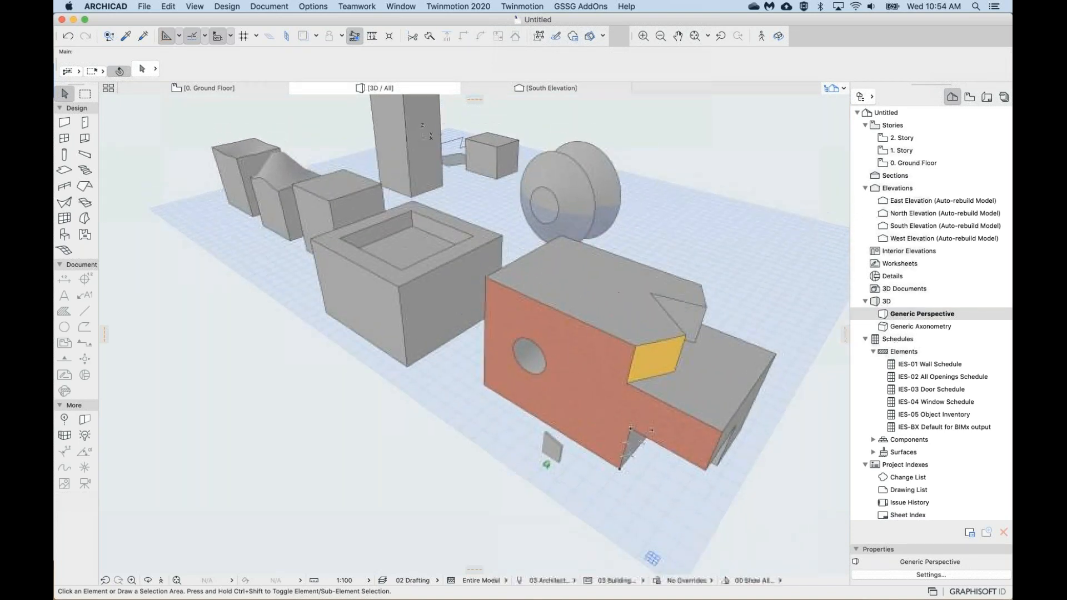
{"action": "left_click", "coordinate": [85, 218]}
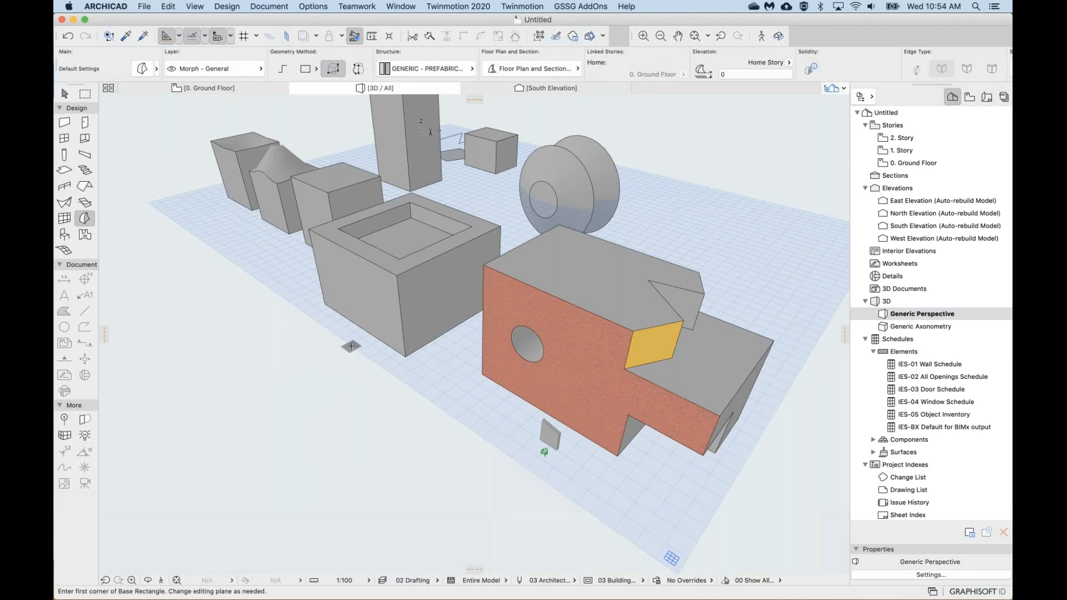
{"action": "scroll", "coordinate": [353, 347], "scroll_direction": "up", "scroll_amount": 3}
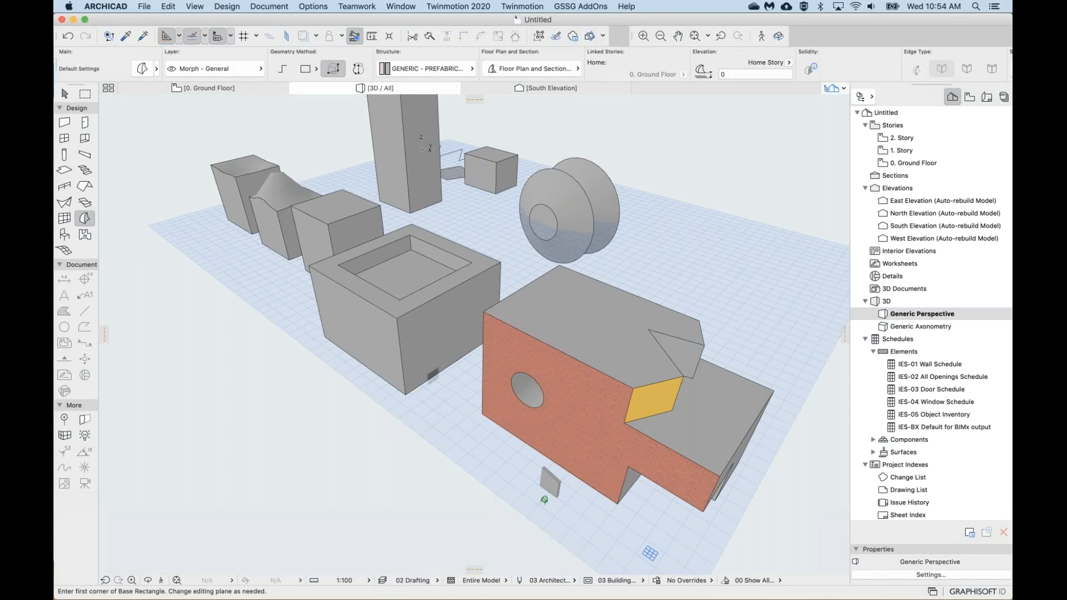
{"action": "scroll", "coordinate": [433, 375], "scroll_direction": "down", "scroll_amount": 5}
{"action": "middle_click_drag", "start_coordinate": [433, 376], "coordinate": [445, 394]}
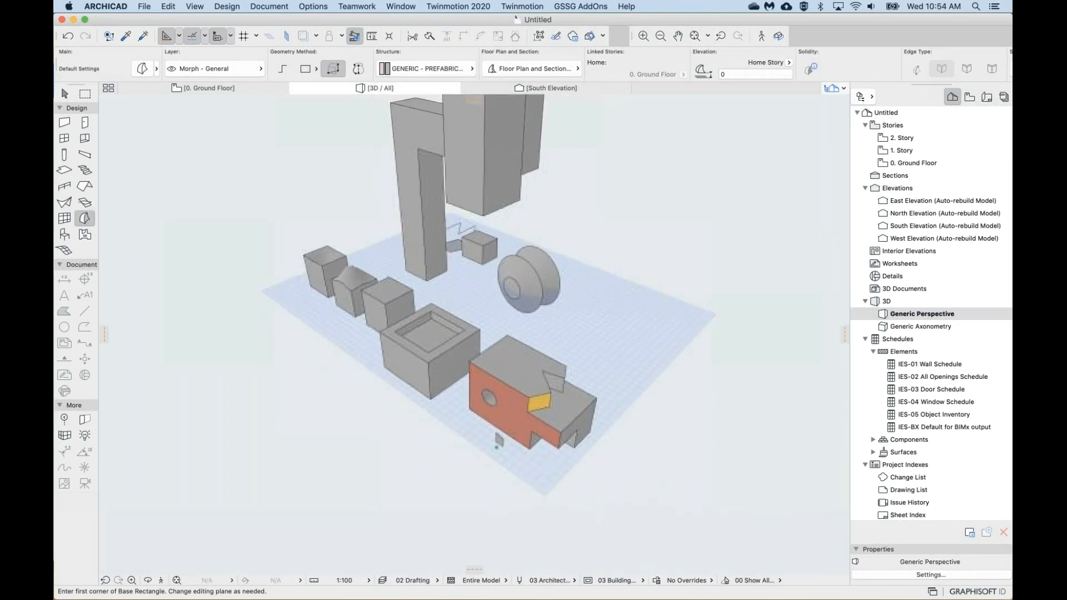
{"action": "scroll", "coordinate": [497, 447], "scroll_direction": "up", "scroll_amount": 3}
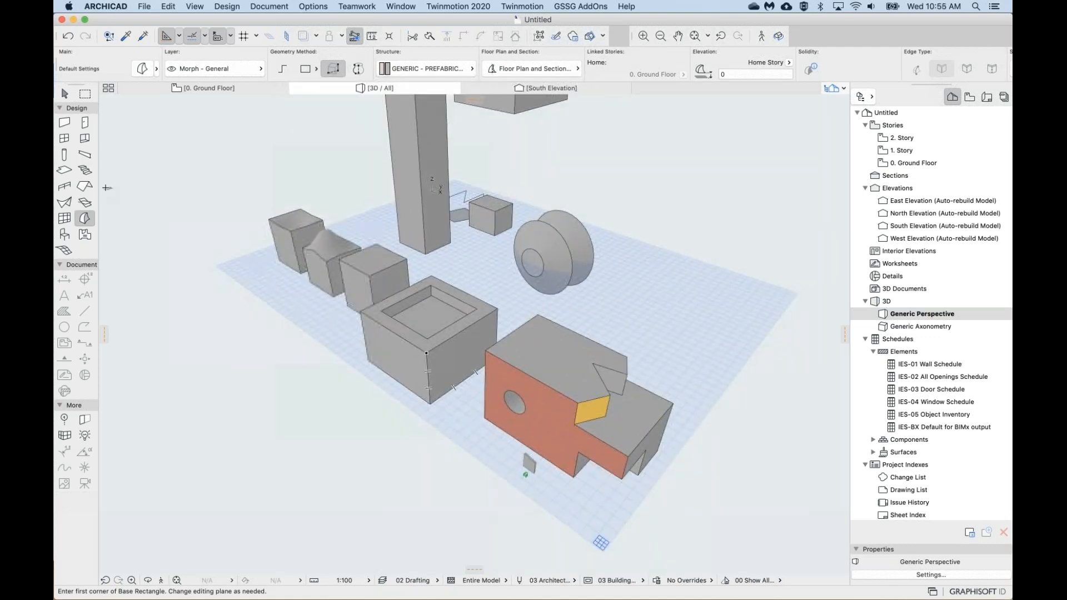
Draw an extruded shell vault about 9776 long on the open ground in front of the hollowed box.
{"action": "left_click", "coordinate": [64, 202]}
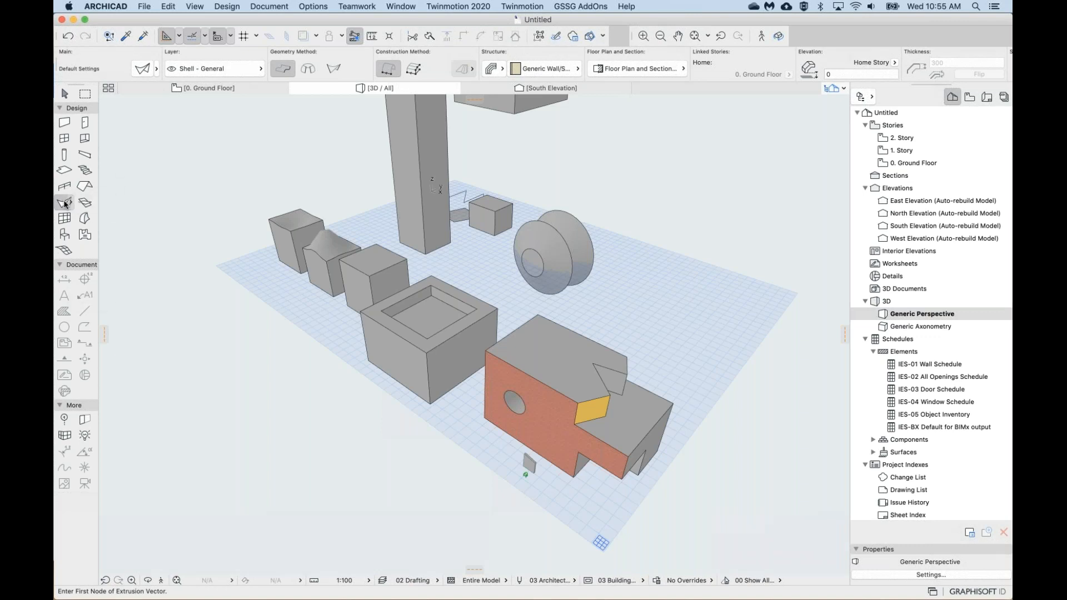
{"action": "left_click", "coordinate": [281, 67]}
{"action": "middle_click_drag", "start_coordinate": [250, 399], "coordinate": [312, 337]}
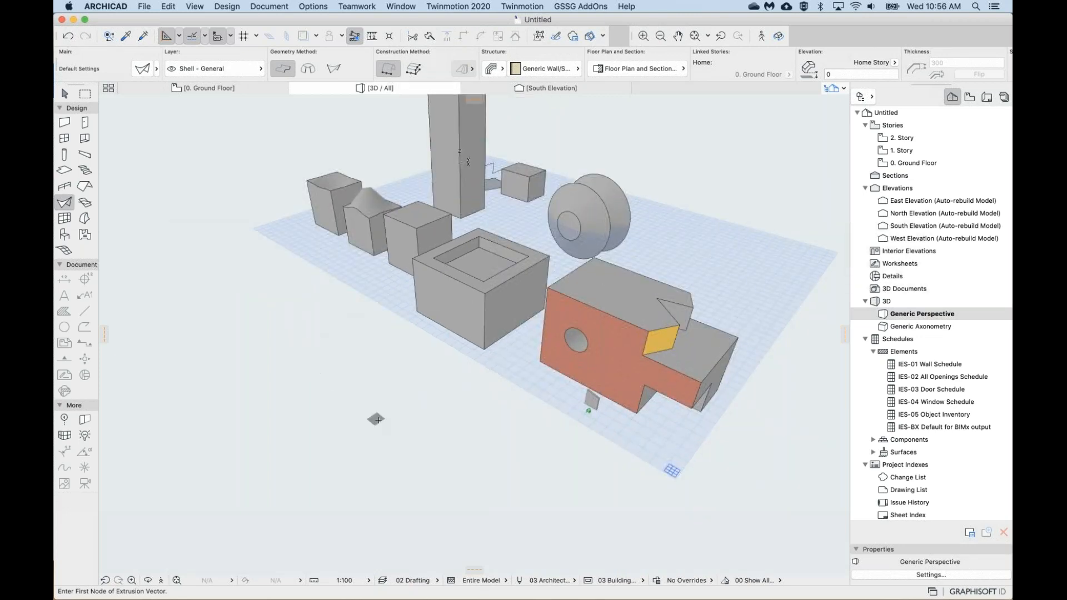
{"action": "left_click", "coordinate": [368, 433]}
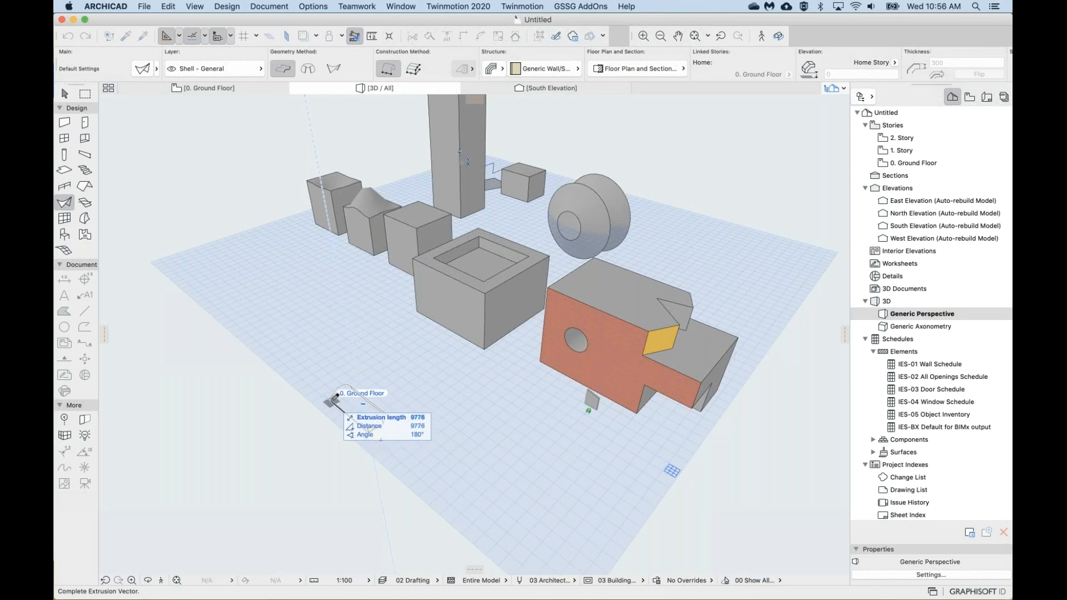
{"action": "left_click", "coordinate": [334, 396]}
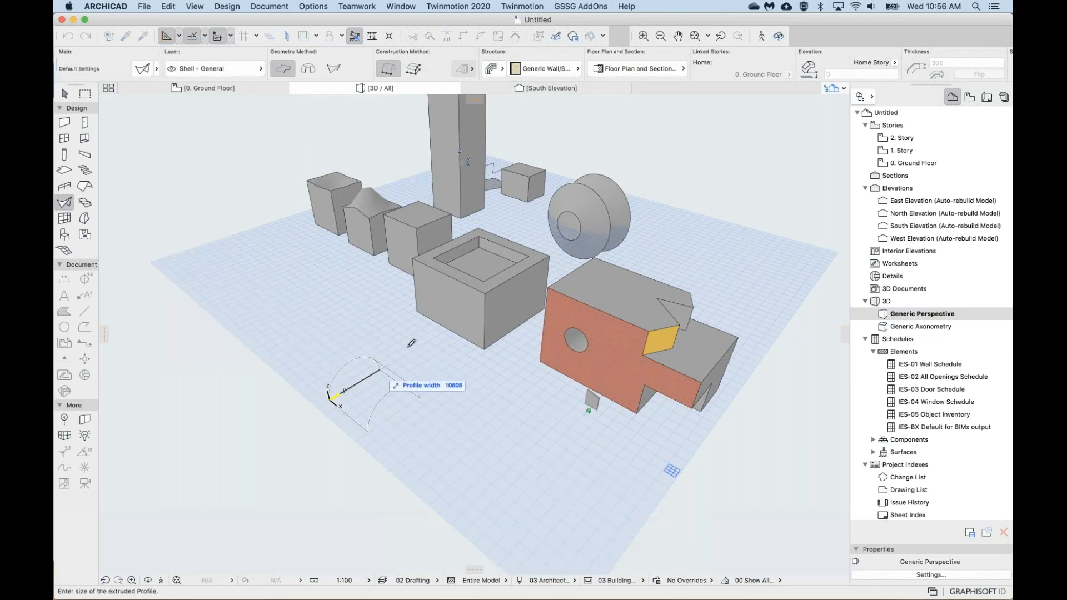
{"action": "left_click", "coordinate": [359, 383]}
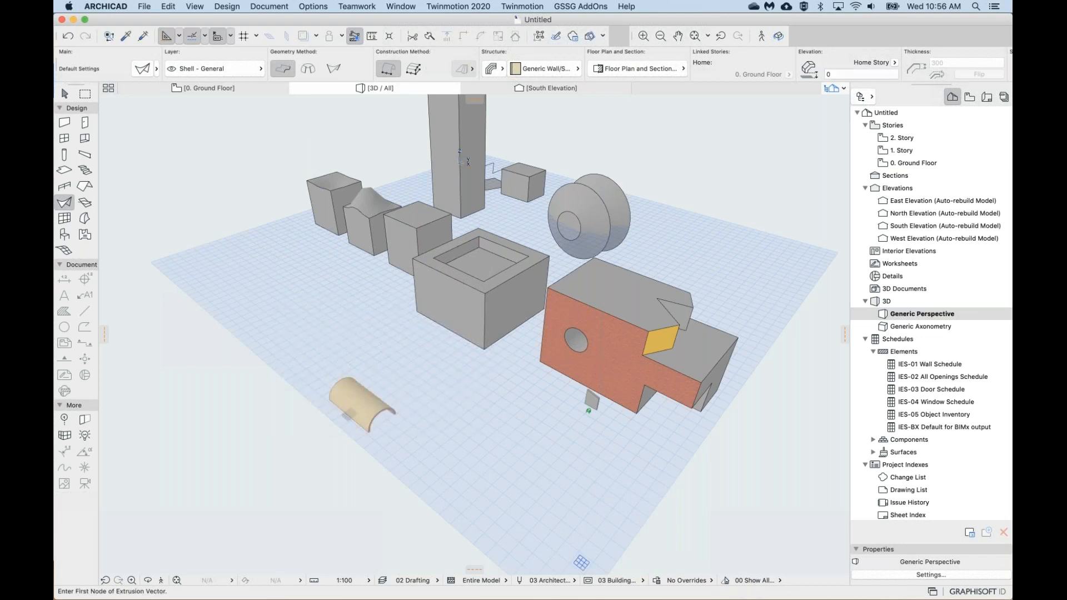
Draw a second, smaller extruded shell about 6143 long and about 3219 wide alongside the first vault.
{"action": "scroll", "coordinate": [361, 389], "scroll_direction": "up", "scroll_amount": 5}
{"action": "middle_click_drag", "start_coordinate": [361, 378], "coordinate": [377, 302]}
{"action": "scroll", "coordinate": [347, 354], "scroll_direction": "up", "scroll_amount": 5}
{"action": "scroll", "coordinate": [347, 353], "scroll_direction": "down", "scroll_amount": 3}
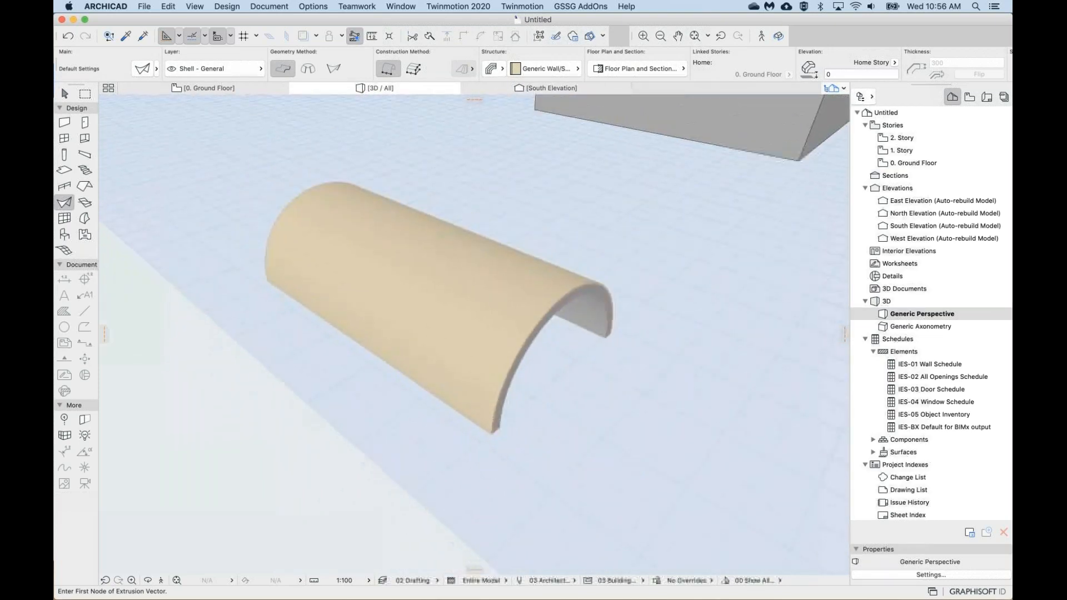
{"action": "left_click", "coordinate": [337, 526]}
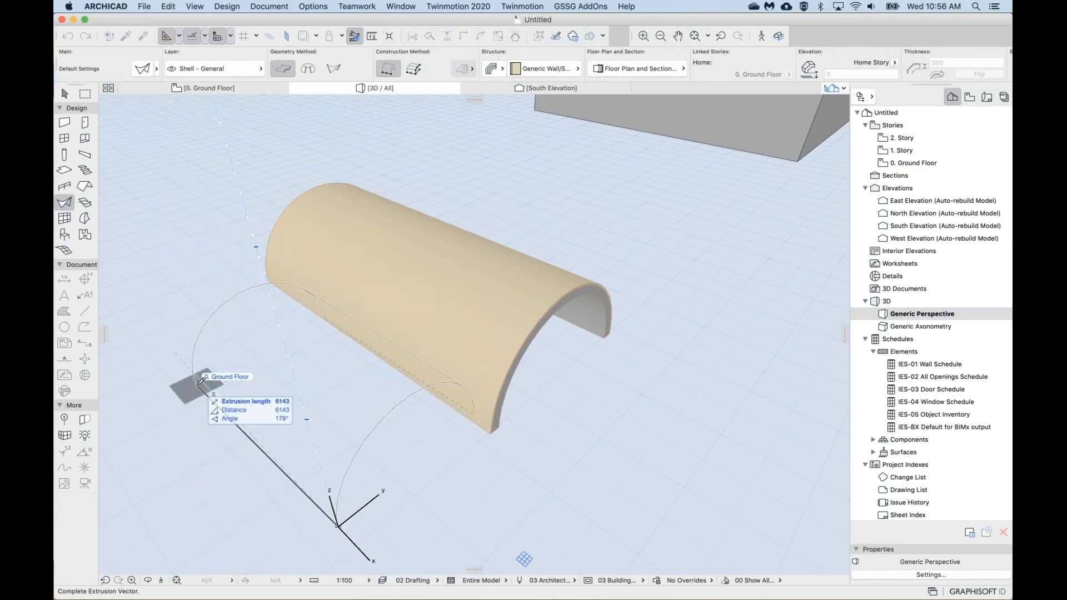
{"action": "left_click", "coordinate": [199, 381]}
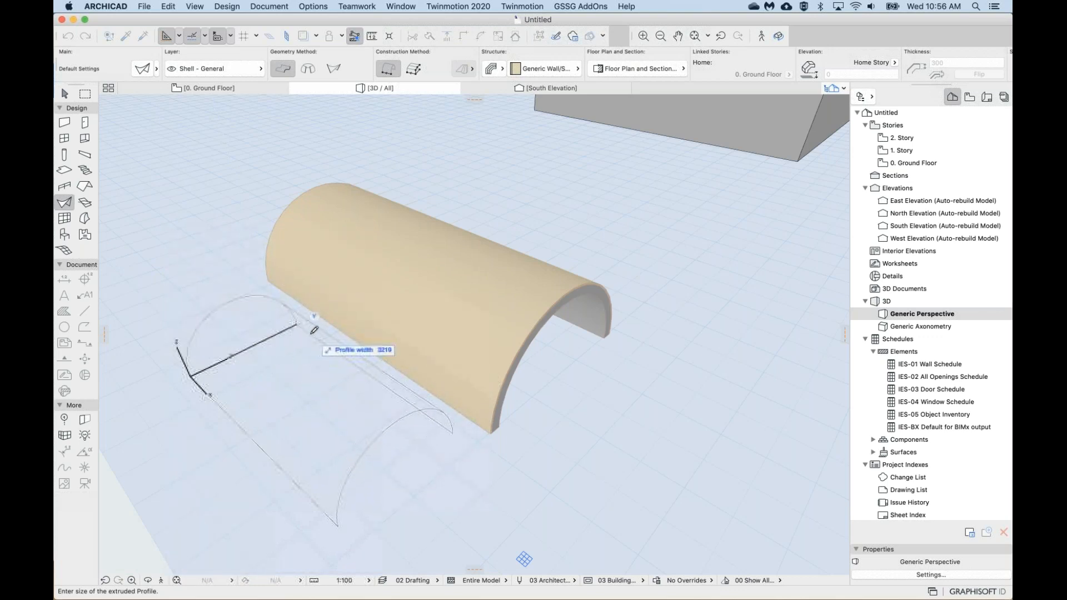
{"action": "left_click", "coordinate": [314, 330]}
Delete the smaller shell vault.
{"action": "middle_click_drag", "start_coordinate": [353, 425], "coordinate": [366, 356]}
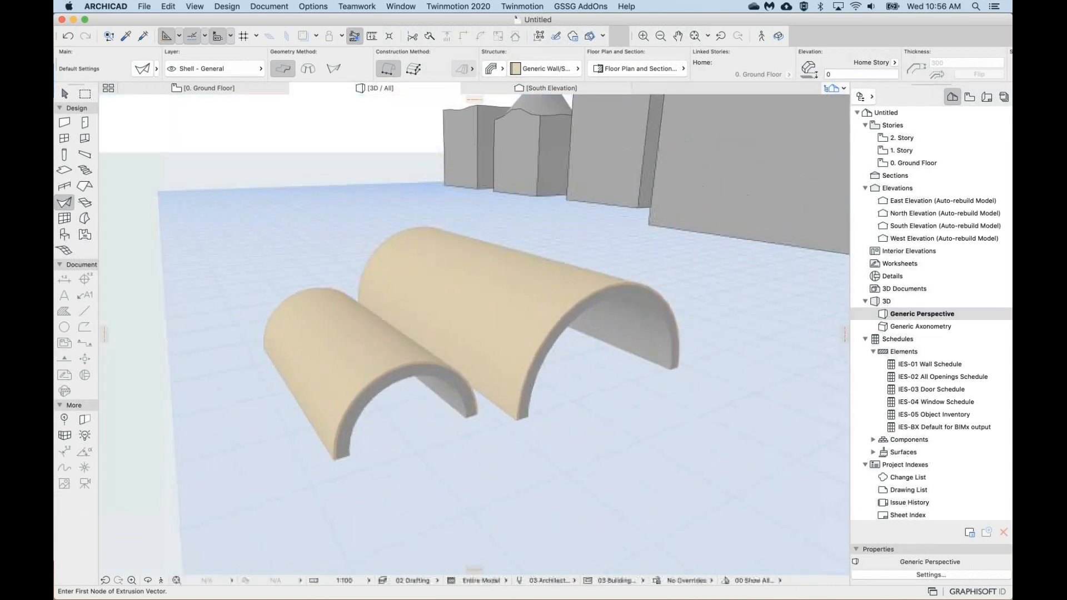
{"action": "left_click", "coordinate": [352, 358], "text": "shift"}
{"action": "key", "text": "Delete"}
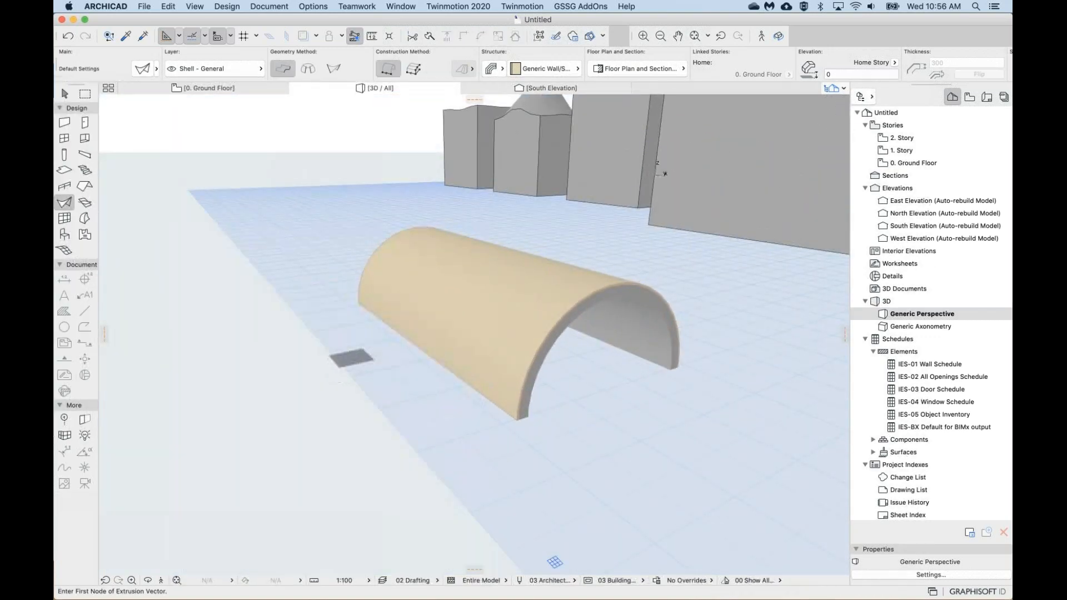
Select the large shell vault and examine its profile arc and baseline from both sides.
{"action": "left_click", "coordinate": [517, 266], "text": "shift"}
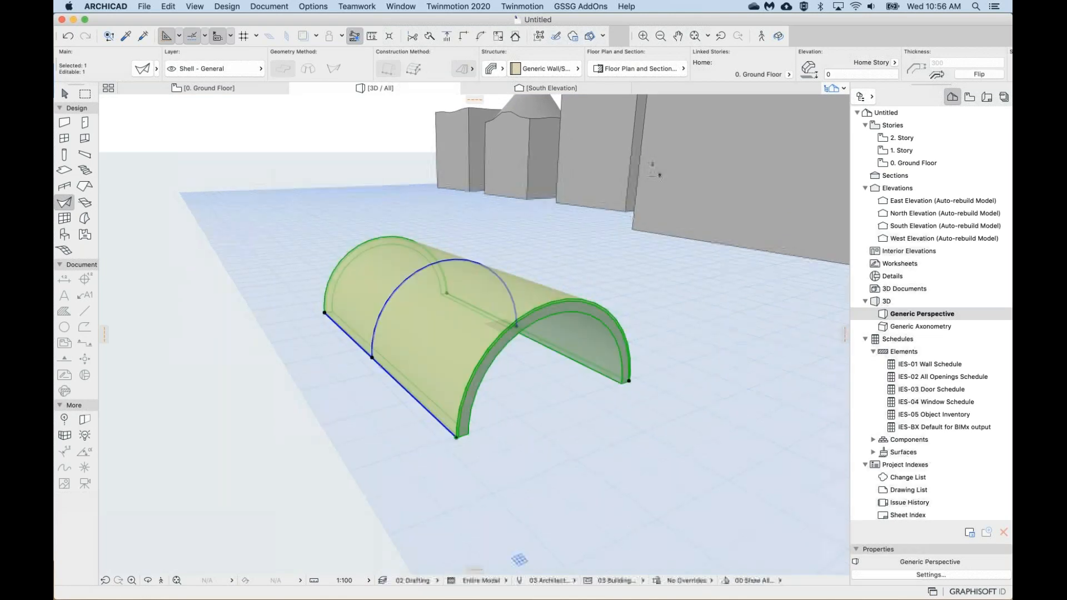
{"action": "scroll", "coordinate": [659, 172], "scroll_direction": "up", "scroll_amount": 2}
{"action": "middle_click_drag", "start_coordinate": [660, 171], "coordinate": [702, 176], "text": "shift"}
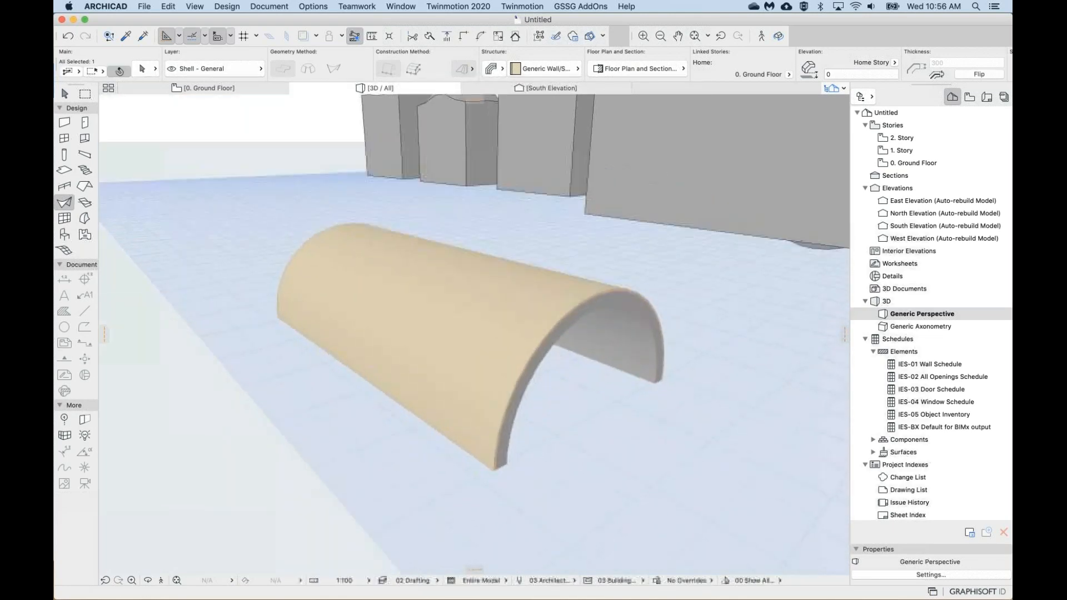
{"action": "left_click", "coordinate": [543, 423]}
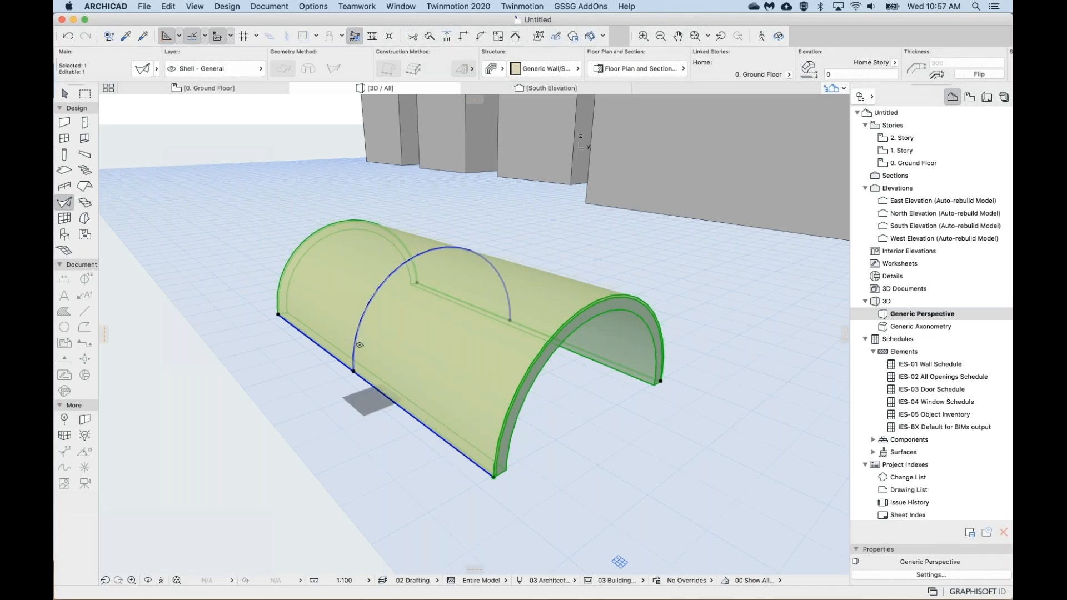
{"action": "key", "text": "shift"}
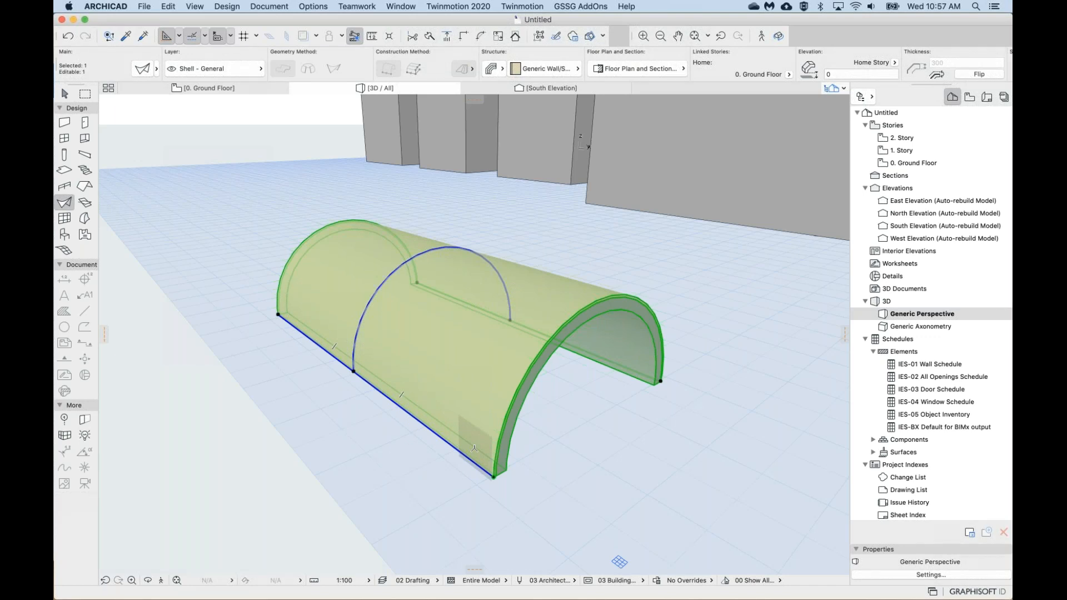
{"action": "middle_click_drag", "start_coordinate": [474, 448], "coordinate": [250, 469], "text": "shift"}
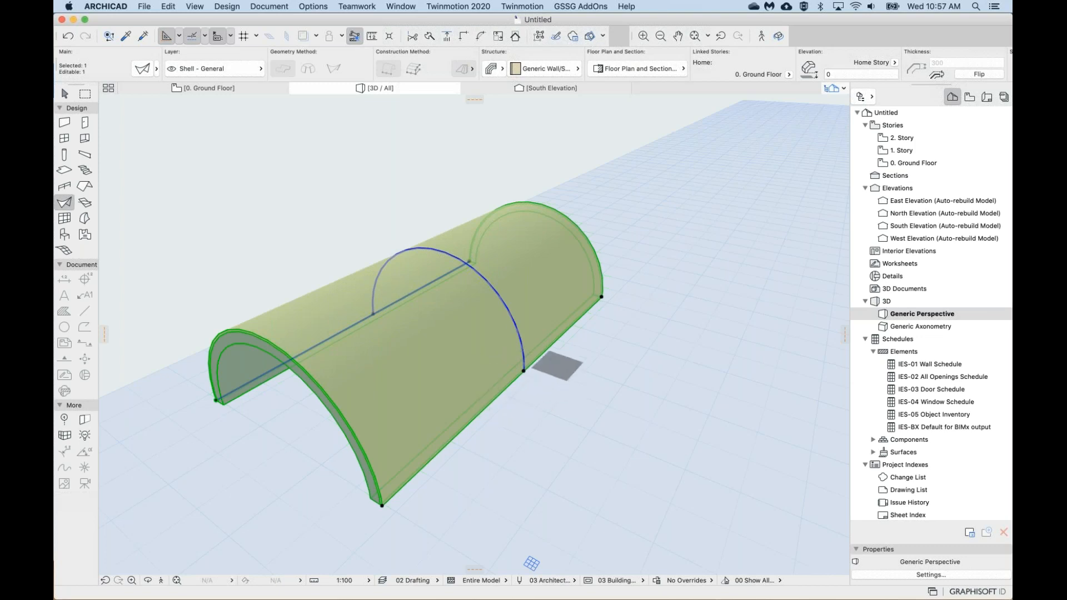
{"action": "middle_click_drag", "start_coordinate": [523, 371], "coordinate": [495, 360], "text": "shift"}
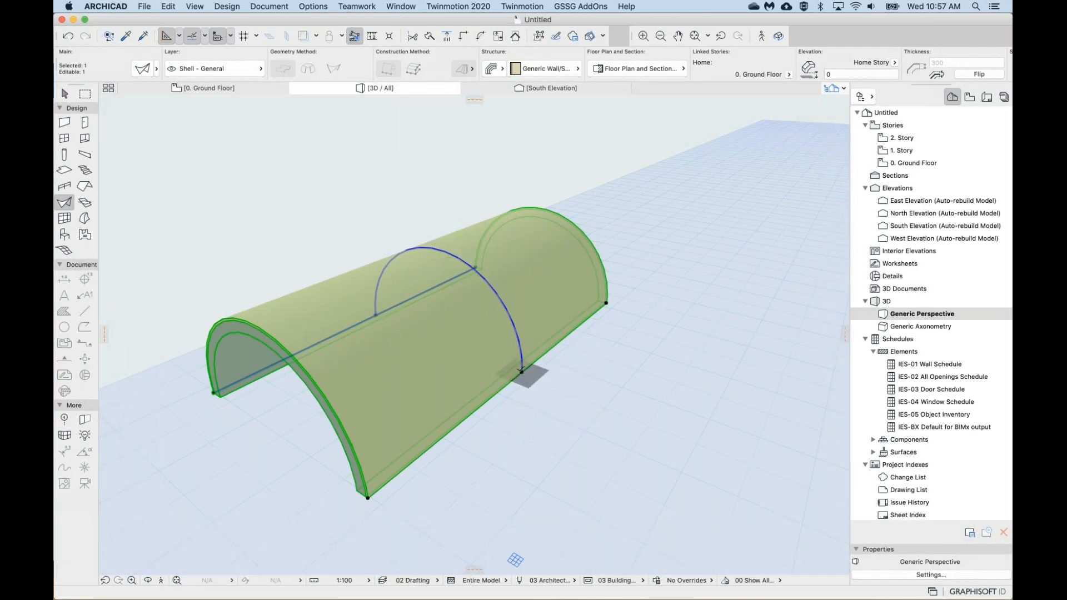
Continue the vault's profile from its end node with seven straight segments that rise, fold back over the vault and come down beyond it.
{"action": "left_click", "coordinate": [522, 371]}
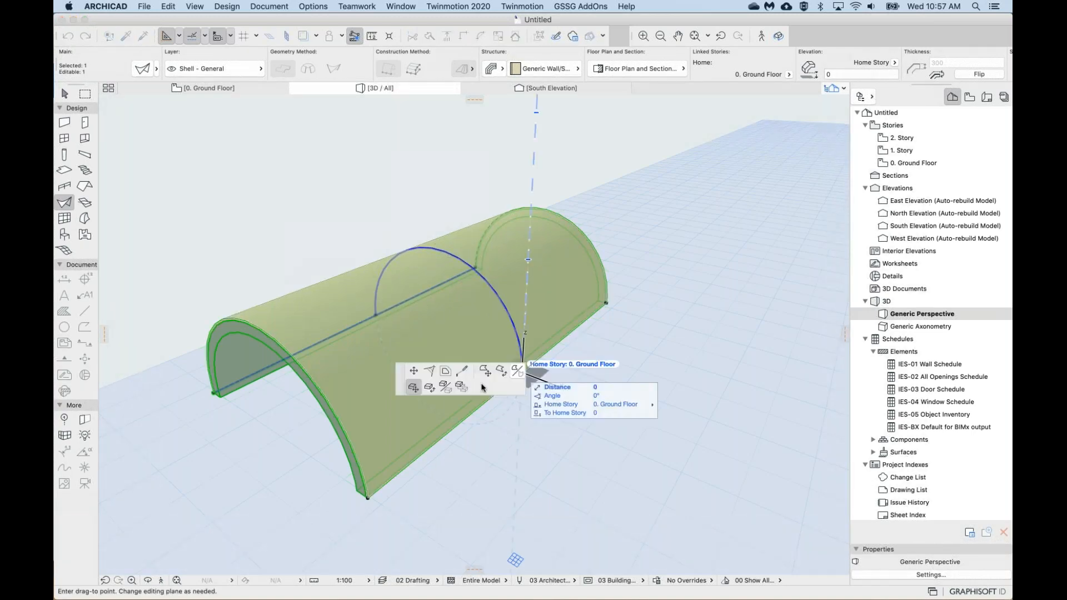
{"action": "left_click_drag", "start_coordinate": [442, 375], "coordinate": [541, 316]}
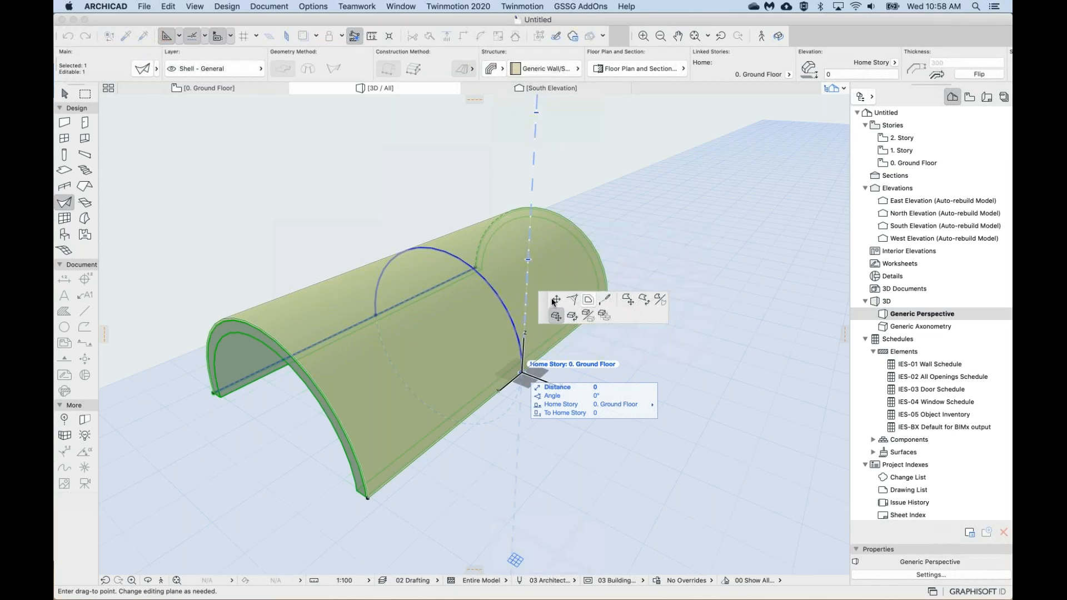
{"action": "left_click", "coordinate": [604, 301]}
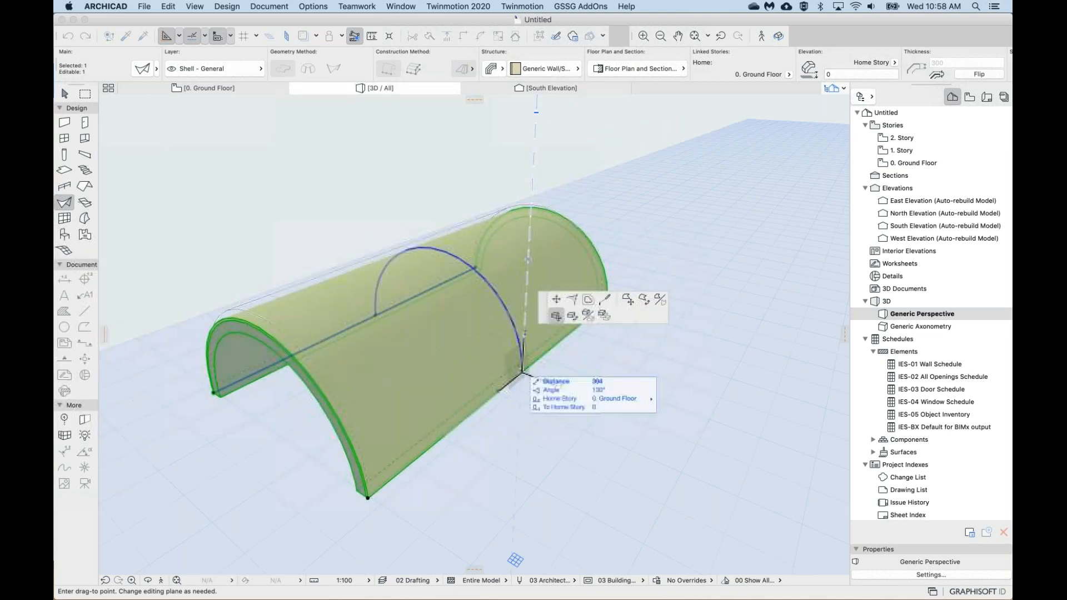
{"action": "left_click", "coordinate": [604, 300]}
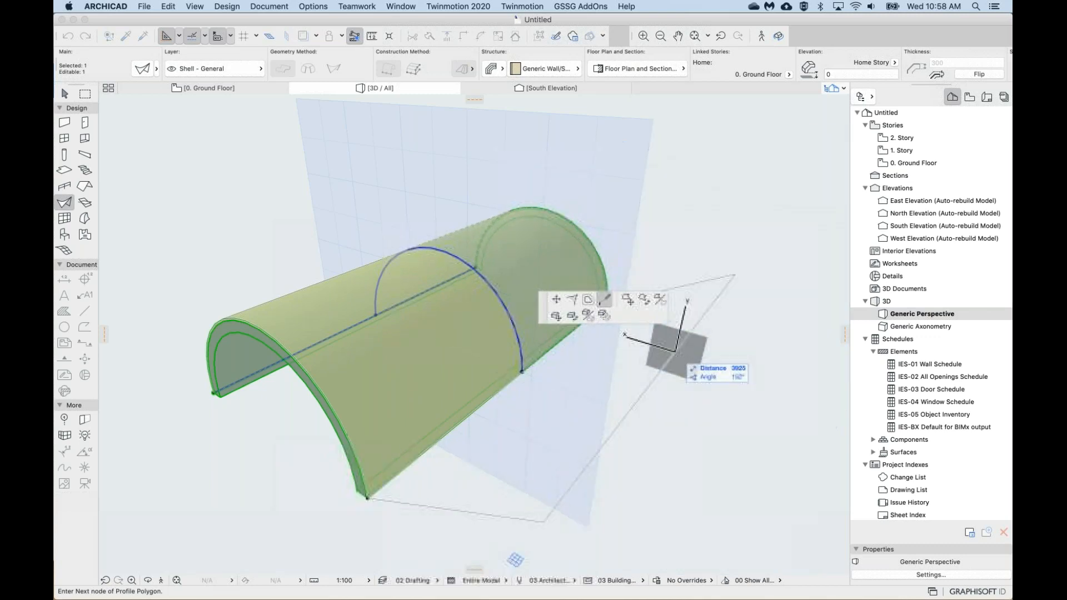
{"action": "scroll", "coordinate": [675, 350], "scroll_direction": "down", "scroll_amount": 5}
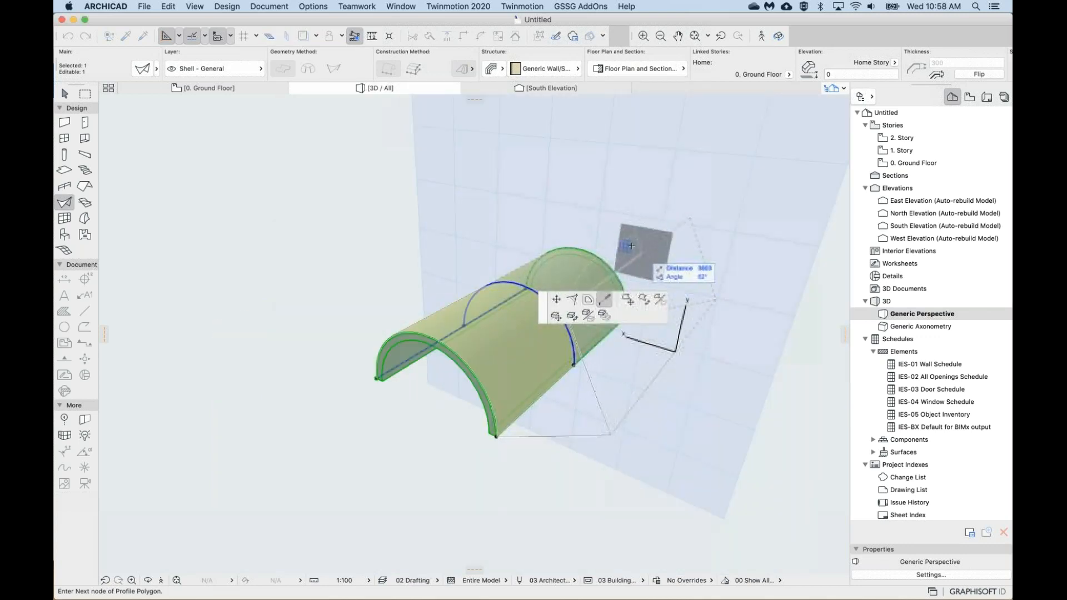
{"action": "left_click", "coordinate": [628, 222]}
{"action": "left_click", "coordinate": [543, 193]}
{"action": "left_click", "coordinate": [547, 131]}
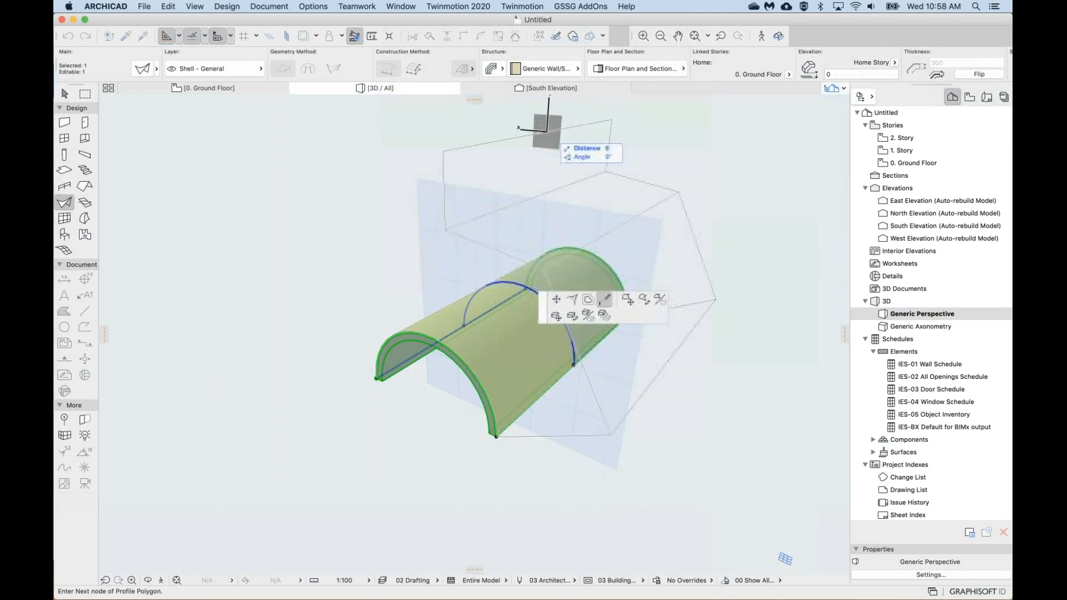
{"action": "left_click", "coordinate": [755, 219]}
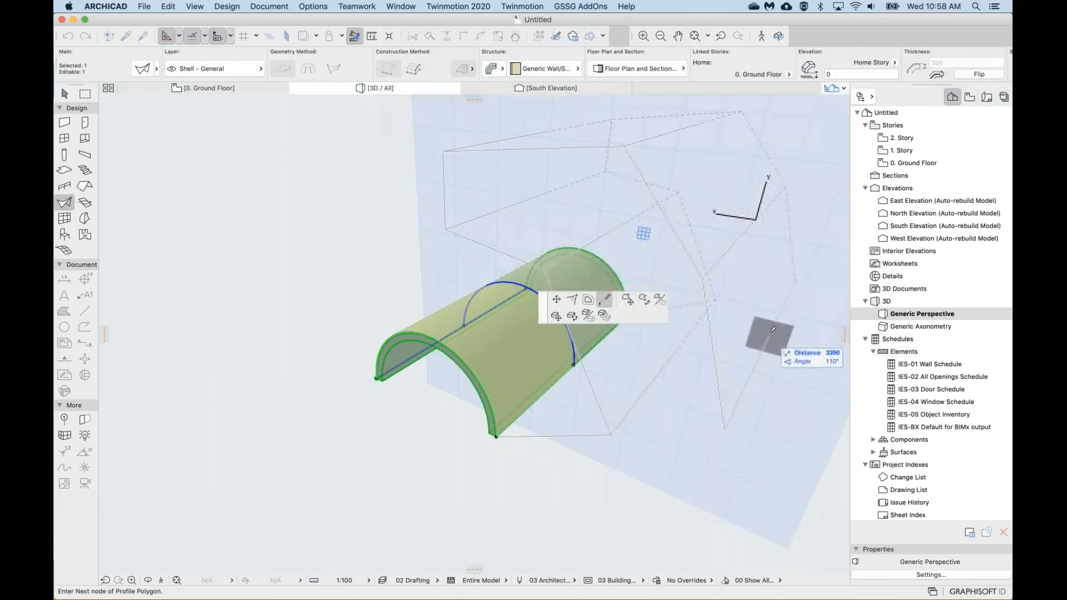
{"action": "left_click", "coordinate": [774, 329]}
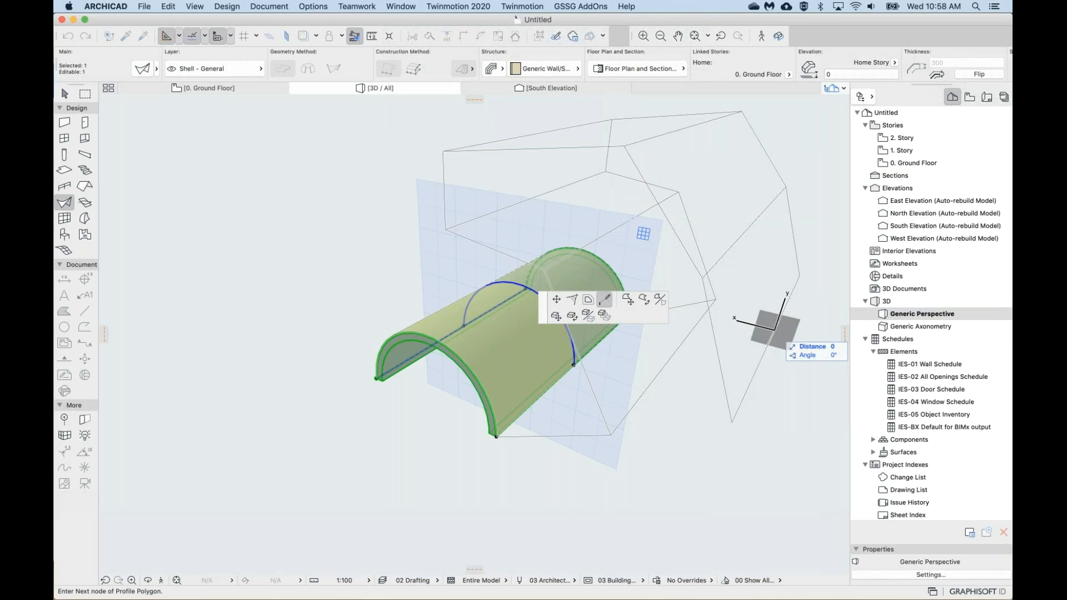
{"action": "left_click", "coordinate": [774, 330]}
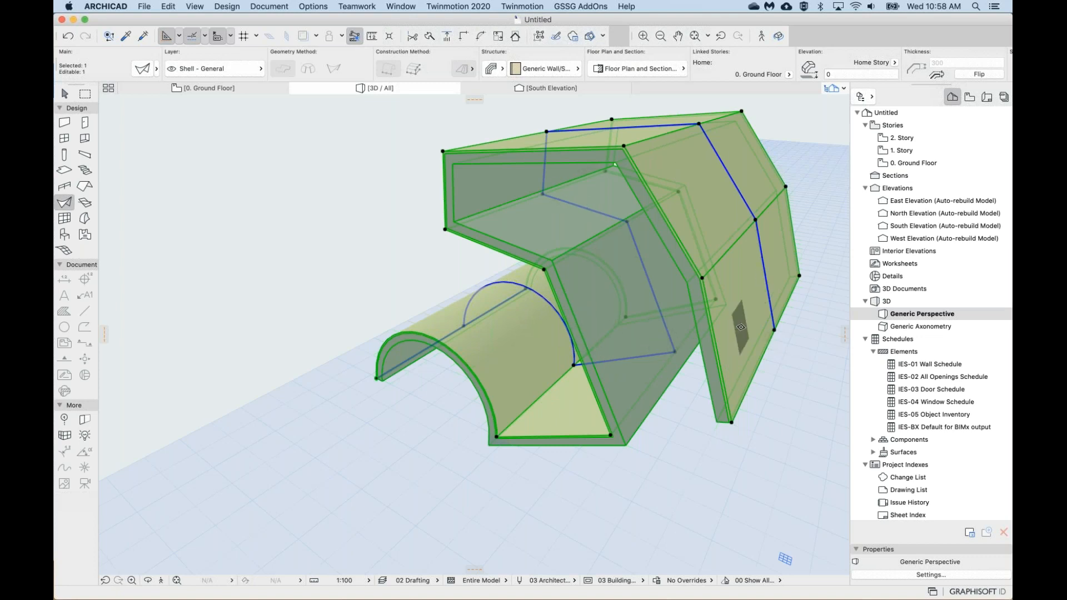
Examine the angular extension of the shell from several angles.
{"action": "middle_click_drag", "start_coordinate": [741, 327], "coordinate": [713, 340]}
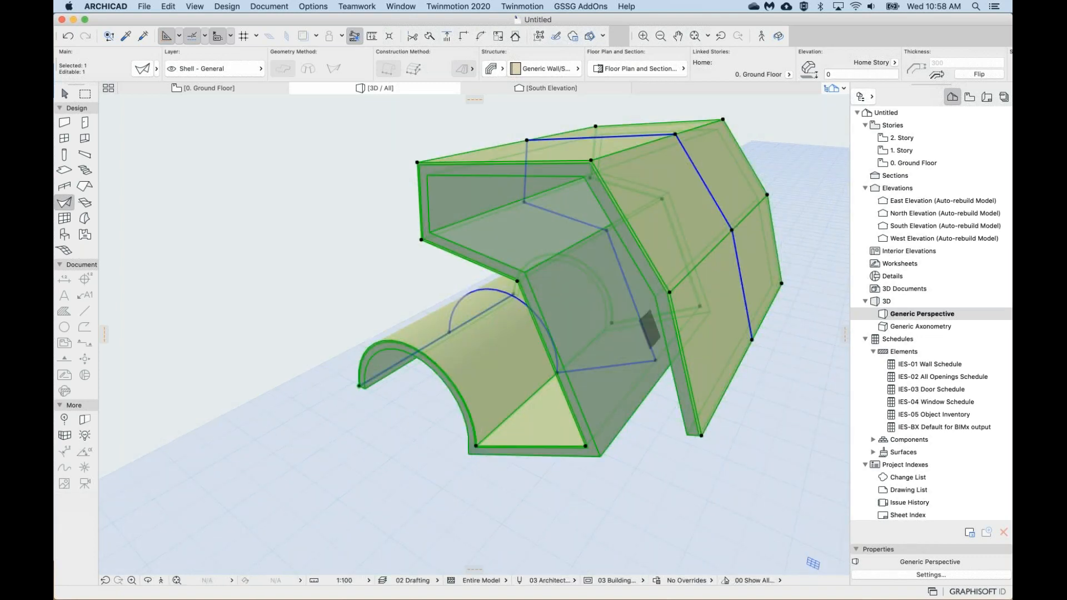
{"action": "middle_click_drag", "start_coordinate": [720, 300], "coordinate": [702, 312]}
{"action": "middle_click_drag", "start_coordinate": [549, 326], "coordinate": [617, 303], "text": "shift"}
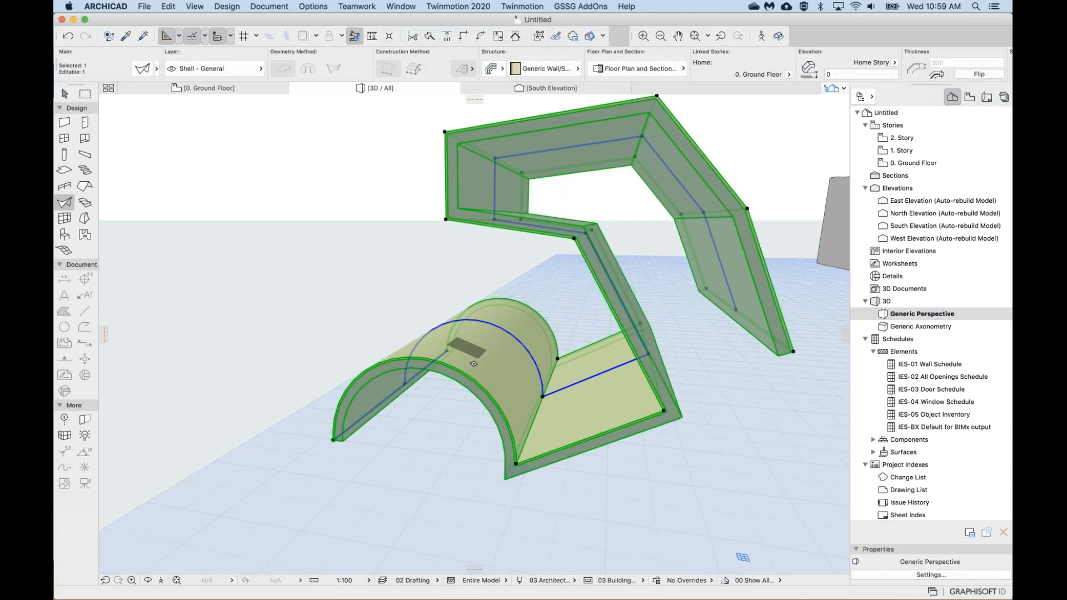
{"action": "middle_click_drag", "start_coordinate": [589, 395], "coordinate": [500, 392], "text": "shift"}
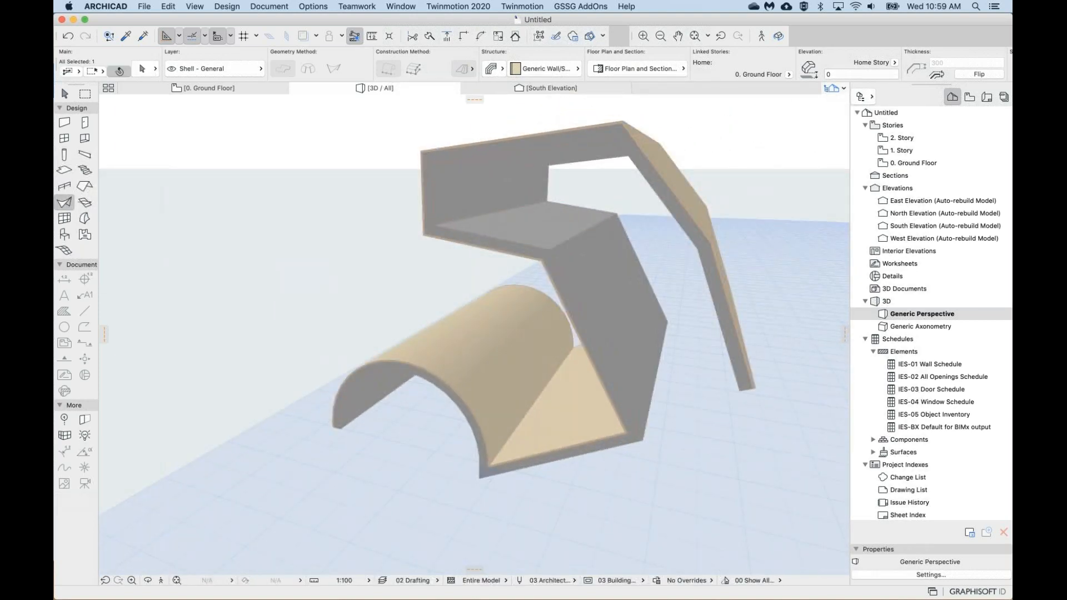
{"action": "middle_click_drag", "start_coordinate": [589, 385], "coordinate": [572, 397]}
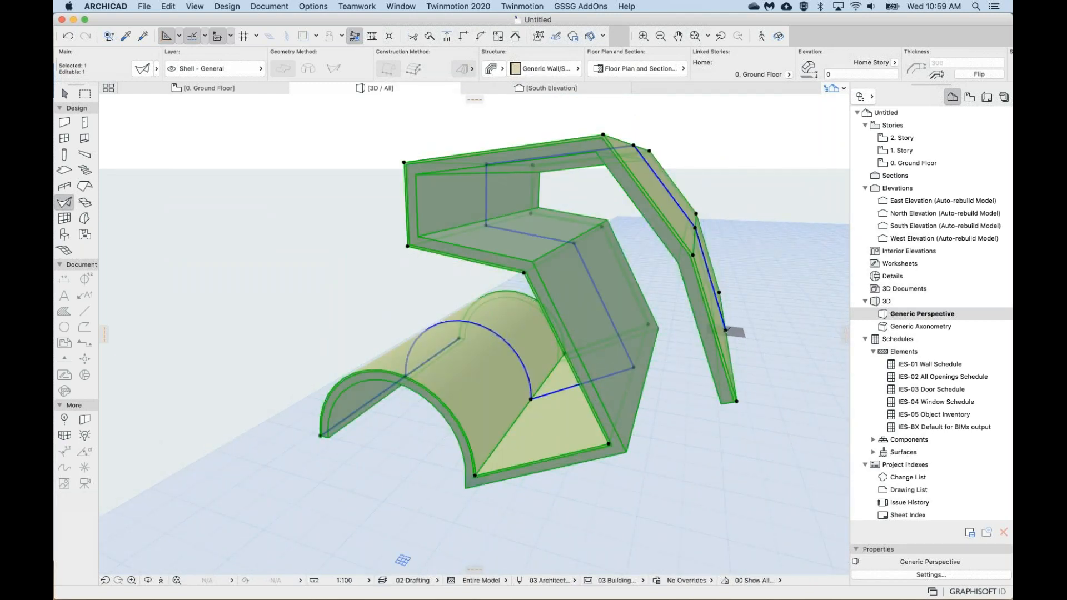
{"action": "left_click", "coordinate": [725, 329]}
{"action": "right_click", "coordinate": [745, 310]}
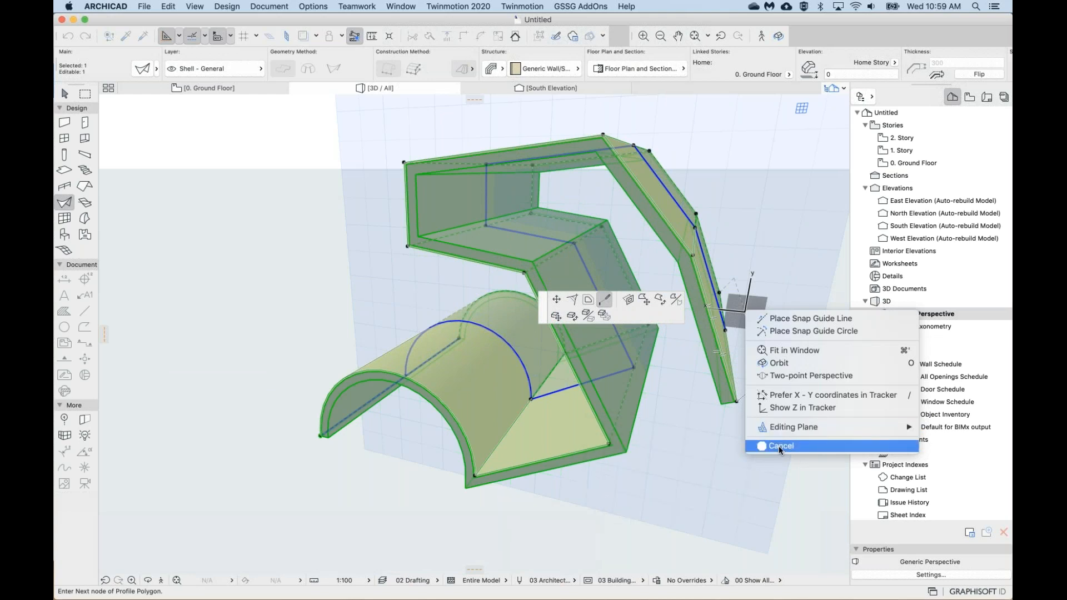
{"action": "left_click", "coordinate": [779, 445]}
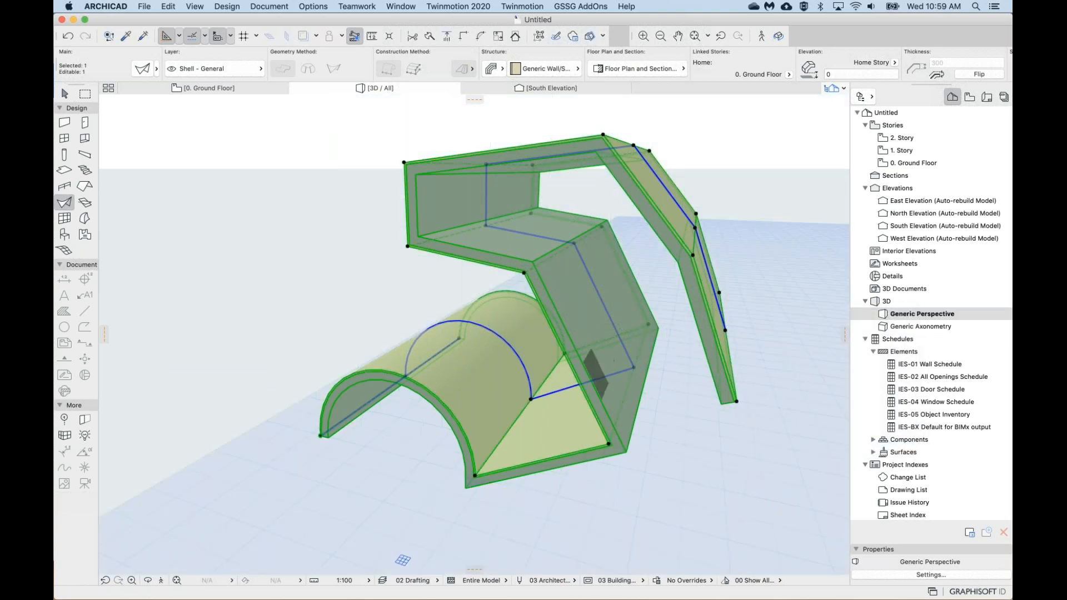
Undo the seven-segment extension of the shell's profile.
{"action": "middle_click_drag", "start_coordinate": [596, 373], "coordinate": [573, 378]}
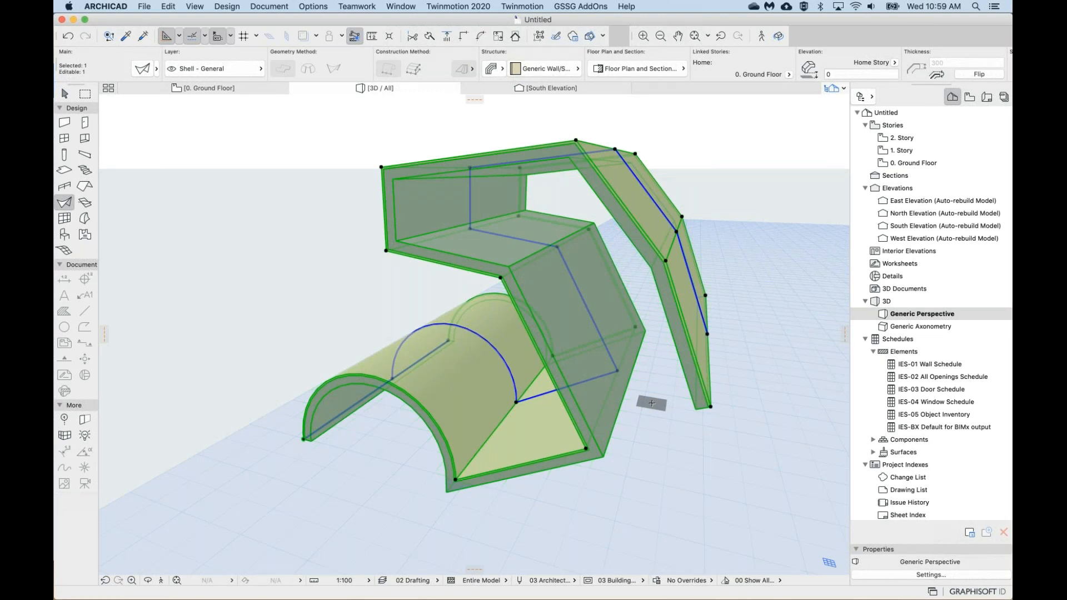
{"action": "key", "text": "super+z"}
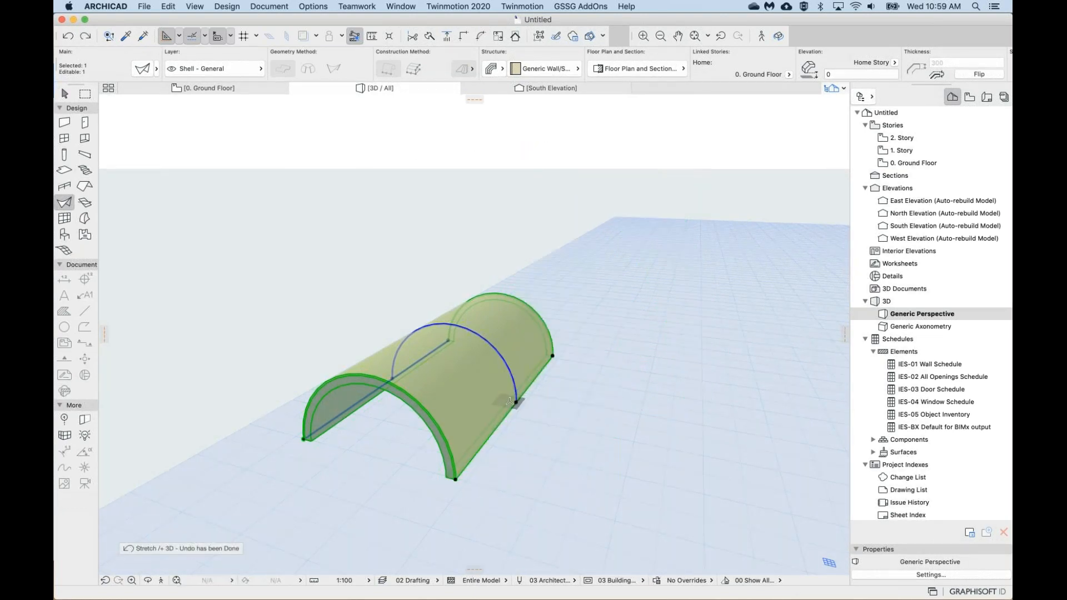
{"action": "scroll", "coordinate": [509, 400], "scroll_direction": "up", "scroll_amount": 3}
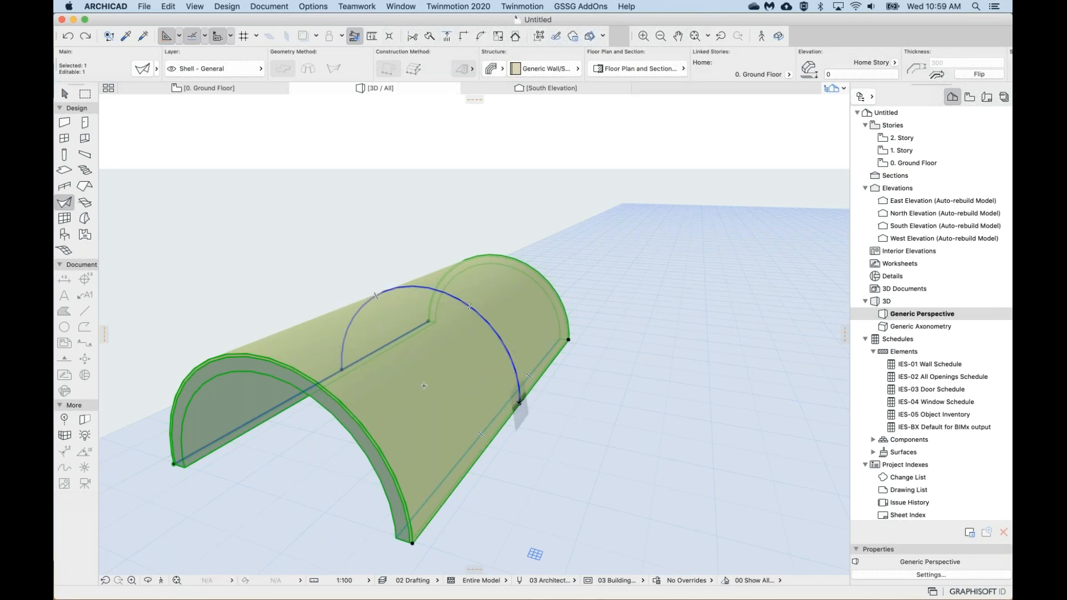
Extend the vault's profile from its end node with a zigzag of five straight segments.
{"action": "left_click", "coordinate": [519, 402]}
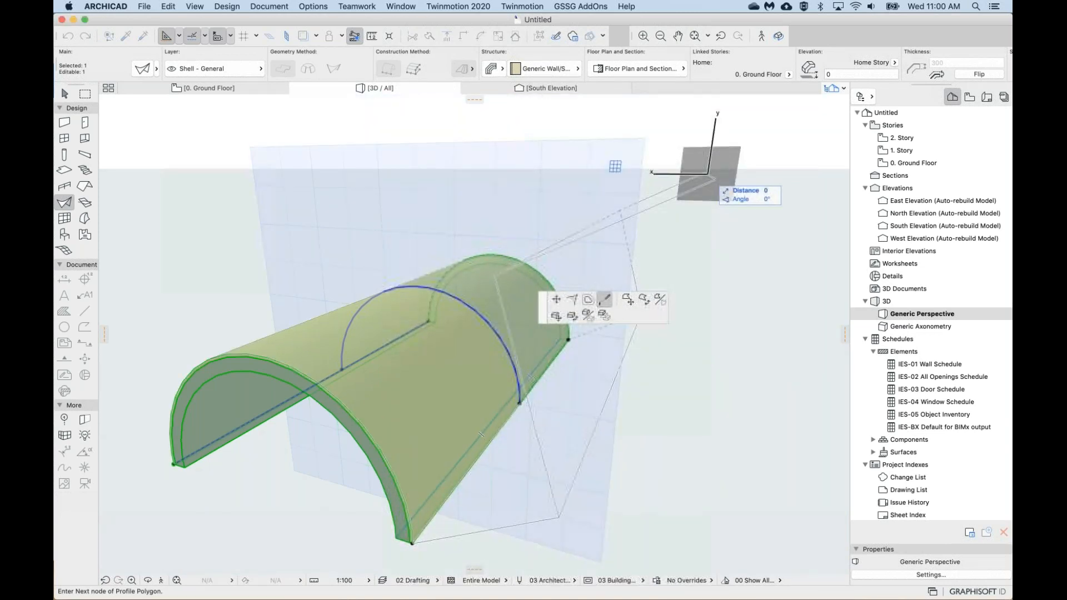
{"action": "scroll", "coordinate": [712, 177], "scroll_direction": "down", "scroll_amount": 3}
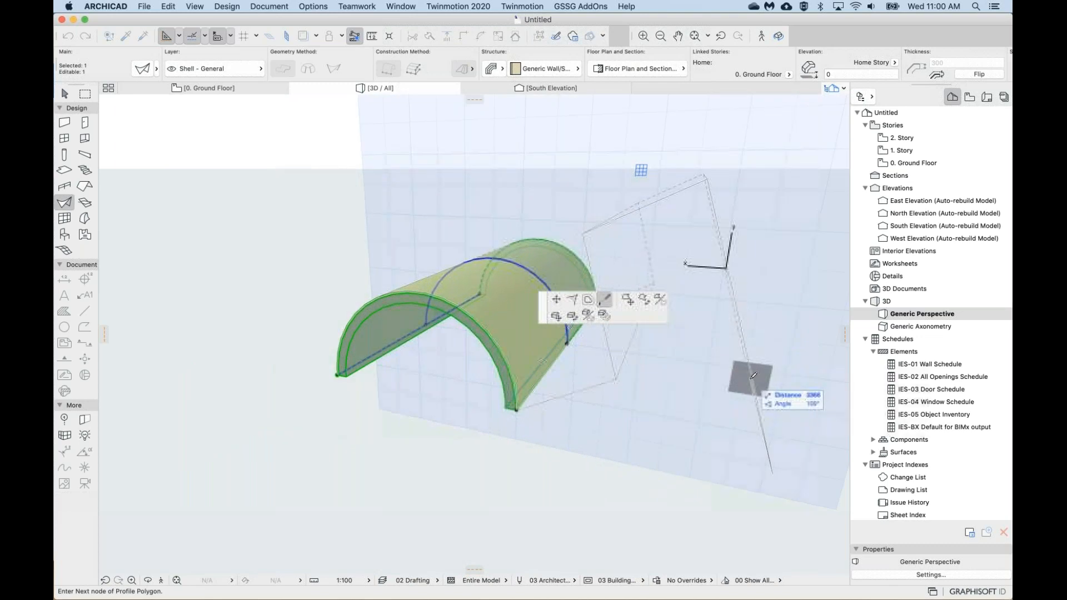
{"action": "left_click", "coordinate": [788, 272]}
{"action": "left_click", "coordinate": [788, 272]}
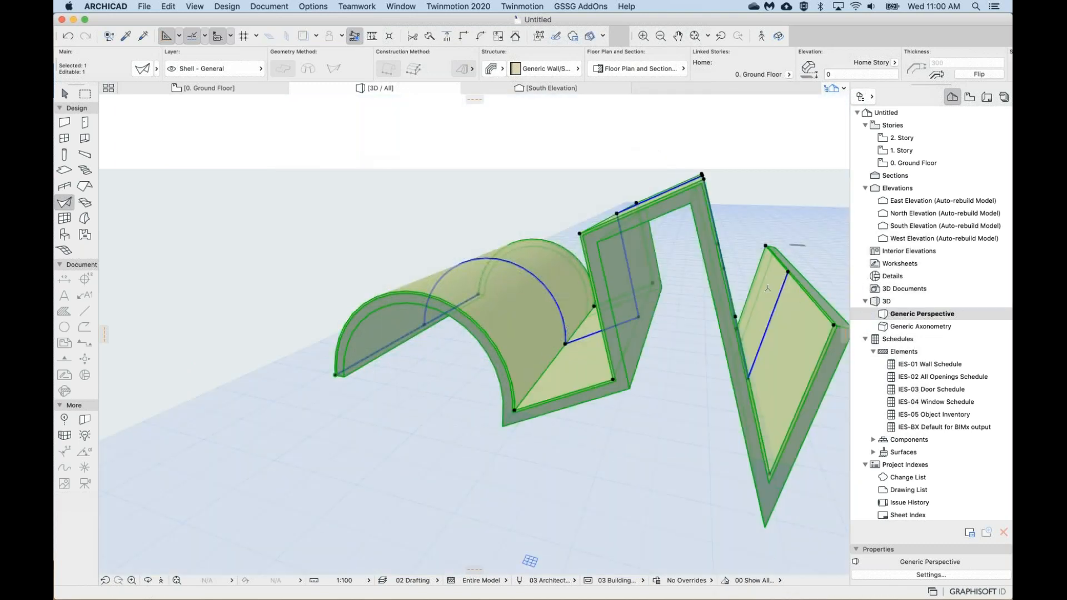
Inspect the zigzag shell from the side and undo its profile extension.
{"action": "scroll", "coordinate": [736, 315], "scroll_direction": "right", "scroll_amount": 5}
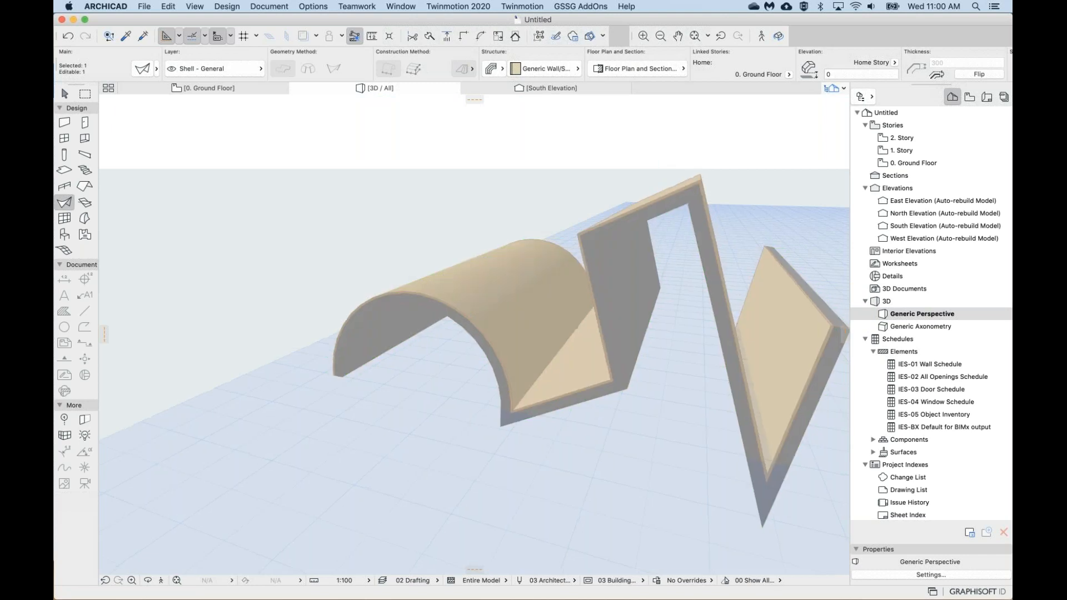
{"action": "middle_click_drag", "start_coordinate": [474, 334], "coordinate": [539, 333], "text": "shift"}
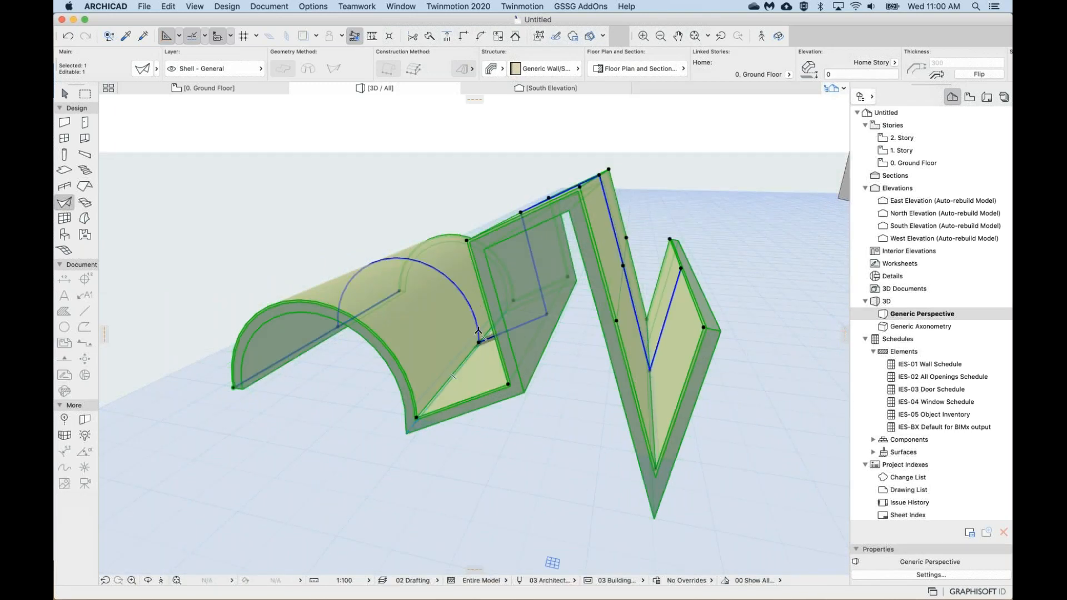
{"action": "key", "text": "super+z"}
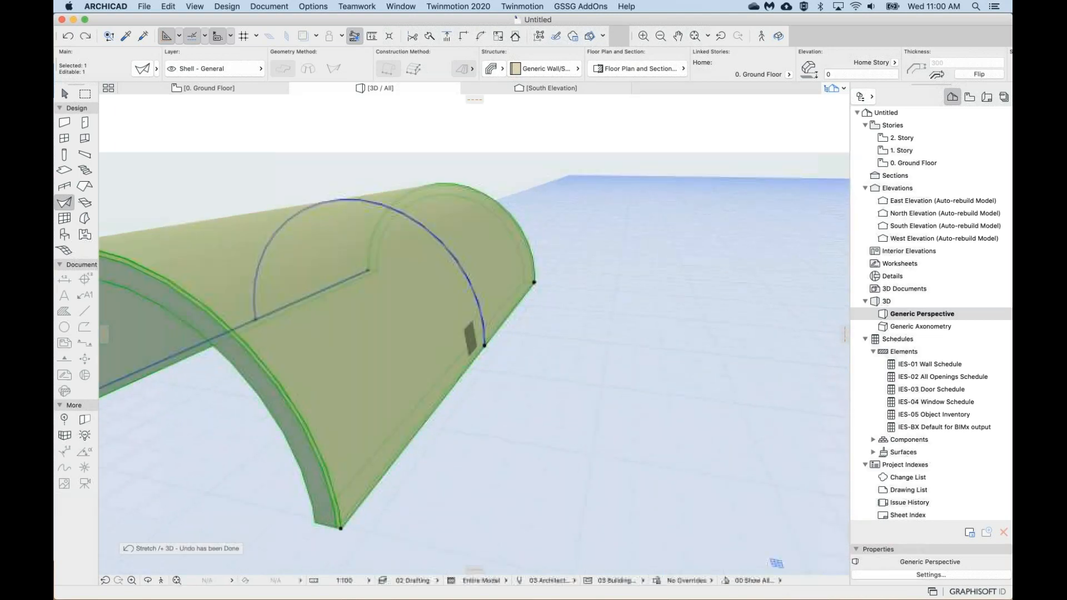
Continue the vault's profile from its end node with four straight segments stepping out, up, out and up.
{"action": "left_click", "coordinate": [484, 343]}
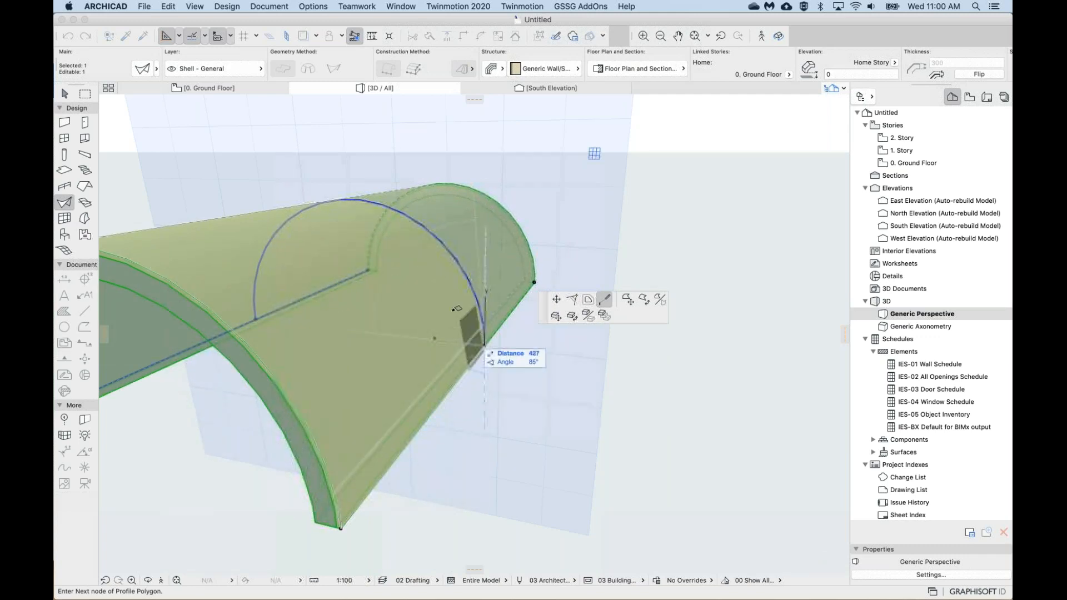
{"action": "left_click", "coordinate": [484, 342]}
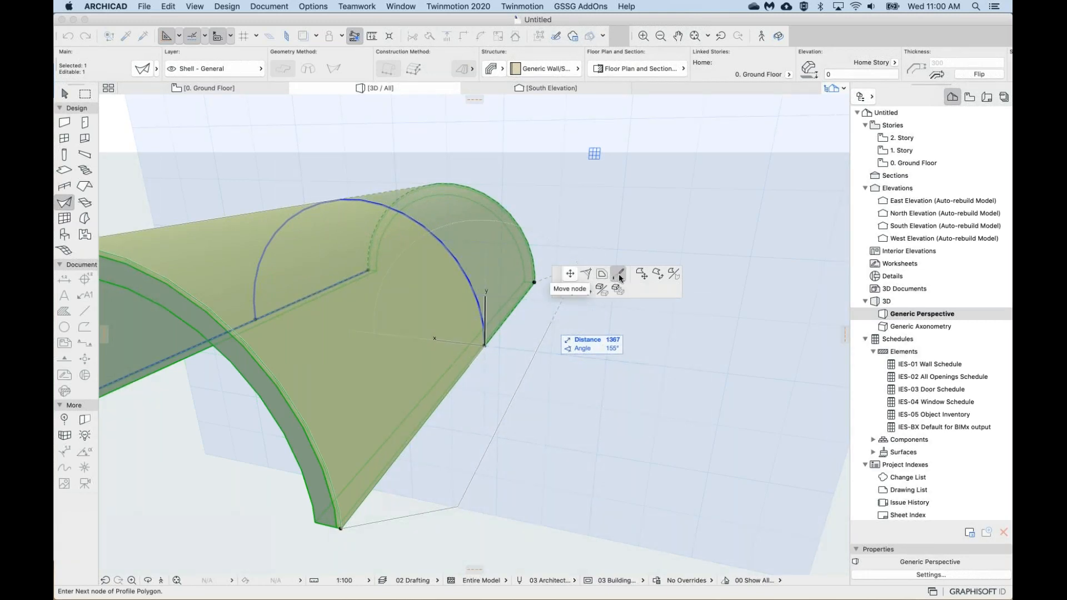
{"action": "left_click", "coordinate": [618, 275]}
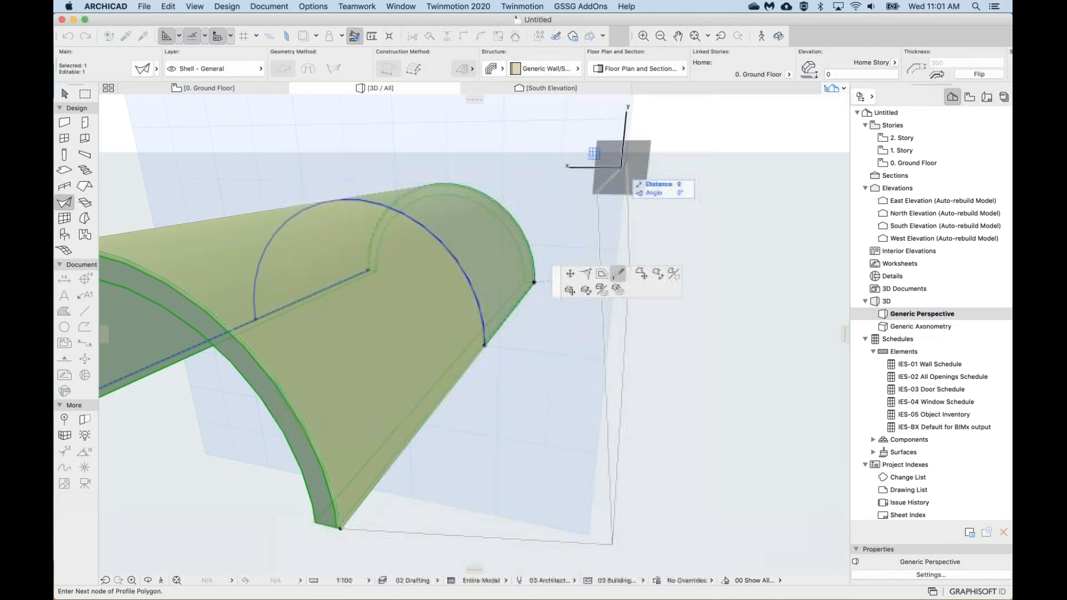
{"action": "scroll", "coordinate": [621, 168], "scroll_direction": "down", "scroll_amount": 3}
{"action": "left_click", "coordinate": [623, 168]}
{"action": "scroll", "coordinate": [621, 167], "scroll_direction": "down", "scroll_amount": 2}
{"action": "left_click", "coordinate": [711, 185]}
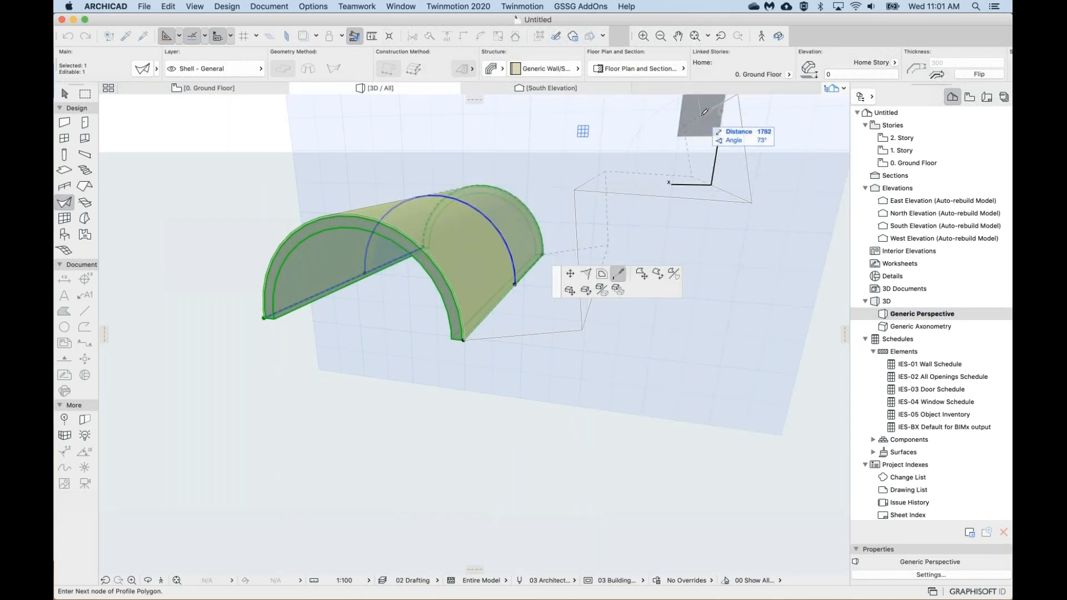
{"action": "left_click", "coordinate": [704, 113]}
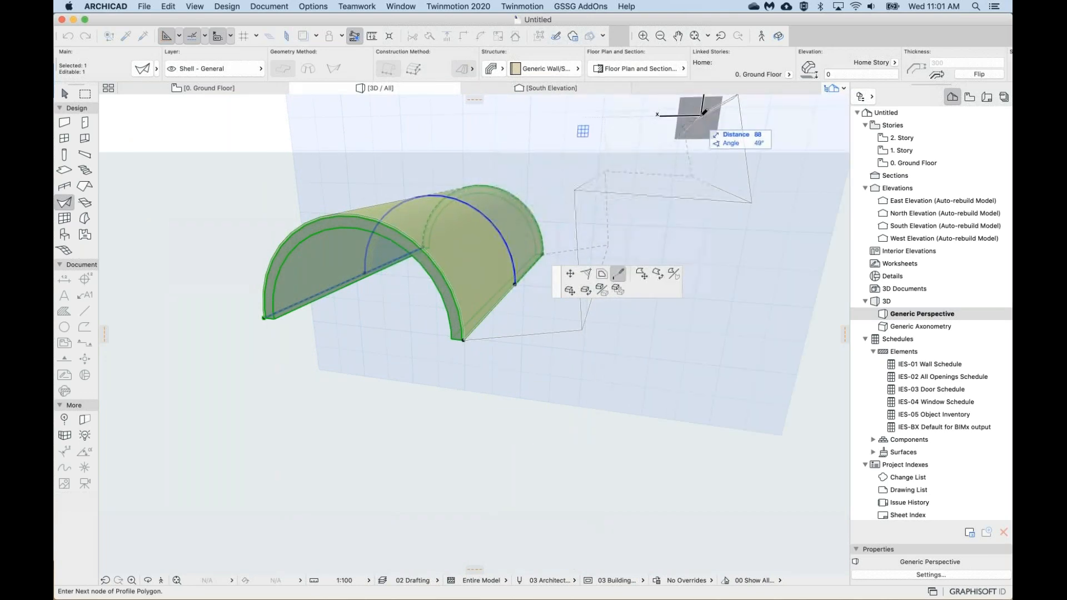
{"action": "double_click", "coordinate": [701, 113]}
Move the profile node at the top of the first riser so the riser leans back toward the vault.
{"action": "middle_click_drag", "start_coordinate": [667, 115], "coordinate": [640, 194]}
{"action": "middle_click_drag", "start_coordinate": [397, 555], "coordinate": [301, 560], "text": "shift"}
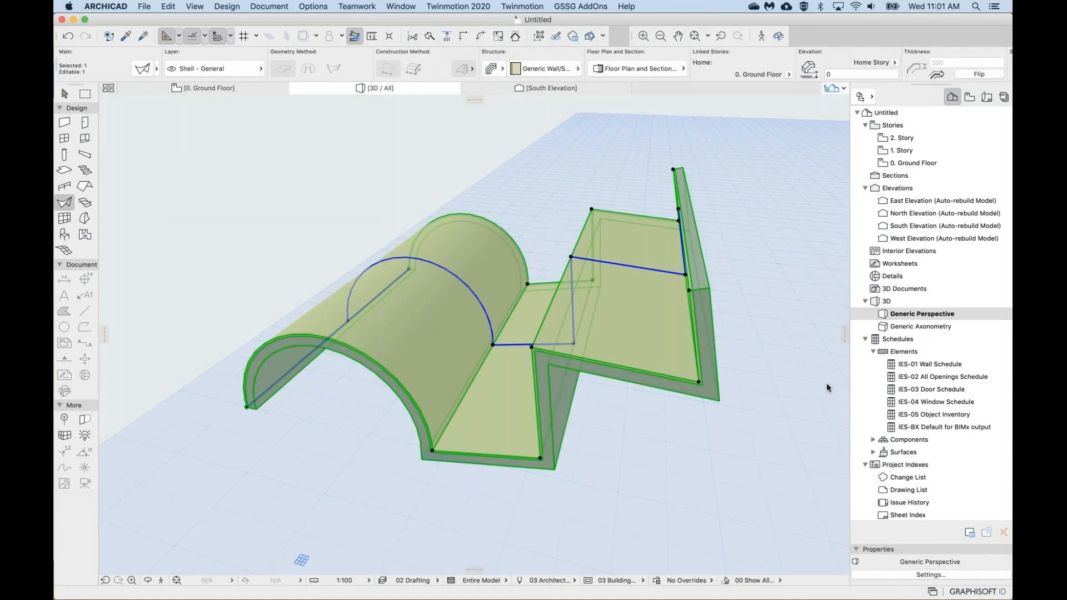
{"action": "middle_click_drag", "start_coordinate": [587, 332], "coordinate": [572, 334]}
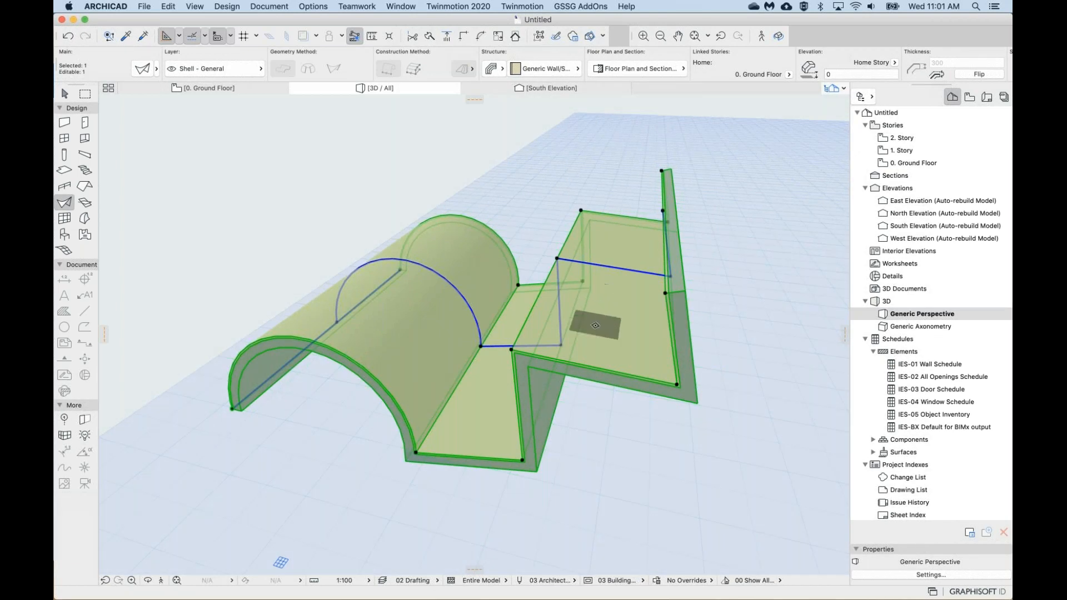
{"action": "middle_click_drag", "start_coordinate": [595, 325], "coordinate": [590, 323]}
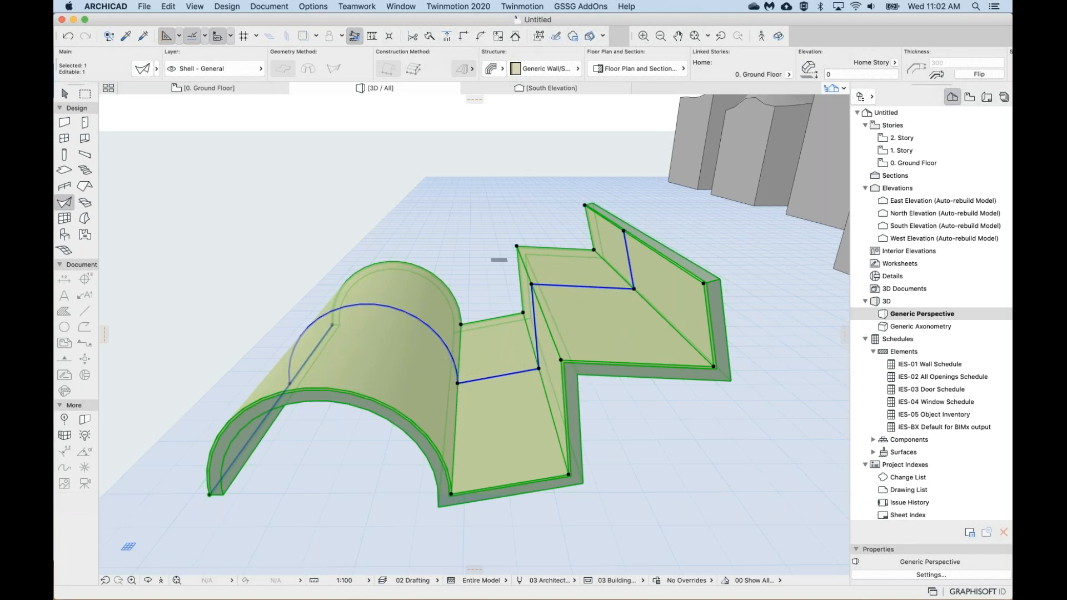
{"action": "left_click", "coordinate": [532, 284]}
{"action": "left_click", "coordinate": [532, 285]}
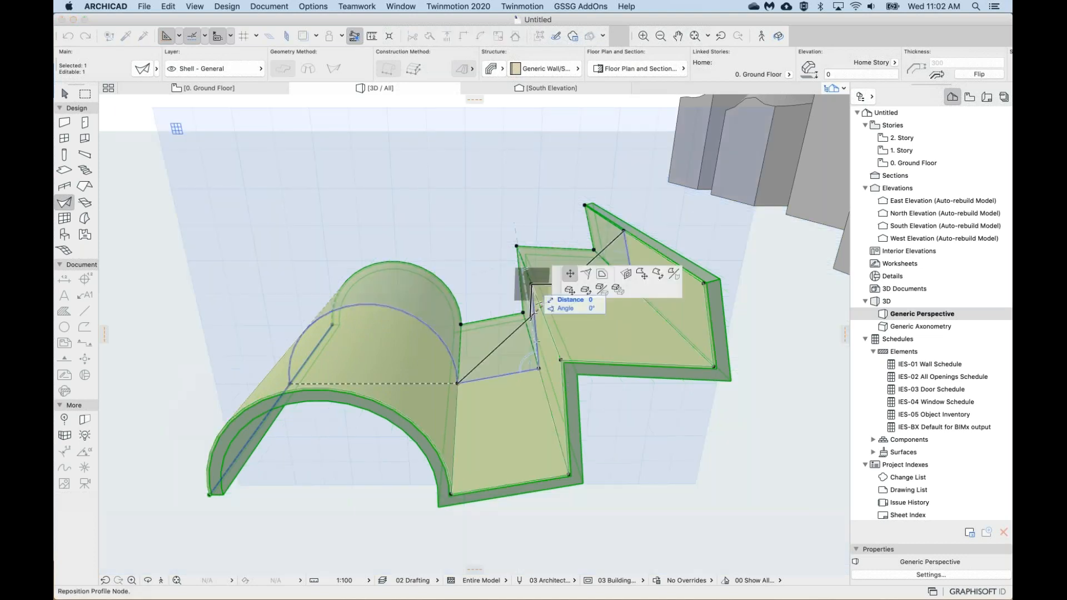
{"action": "left_click", "coordinate": [570, 275]}
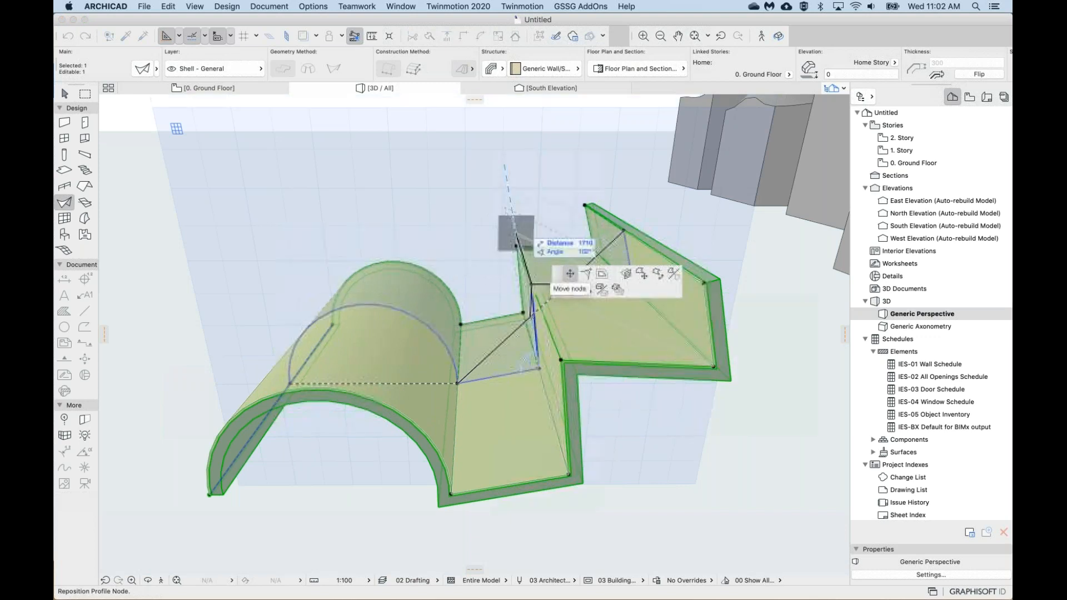
{"action": "left_click", "coordinate": [526, 227]}
{"action": "left_click", "coordinate": [526, 227]}
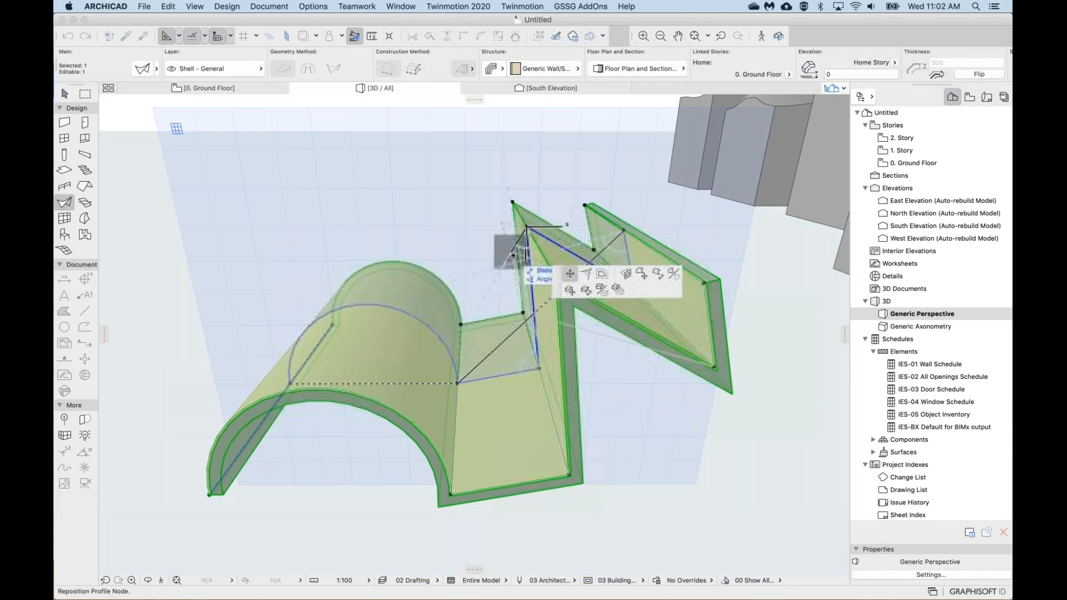
{"action": "left_click", "coordinate": [505, 263]}
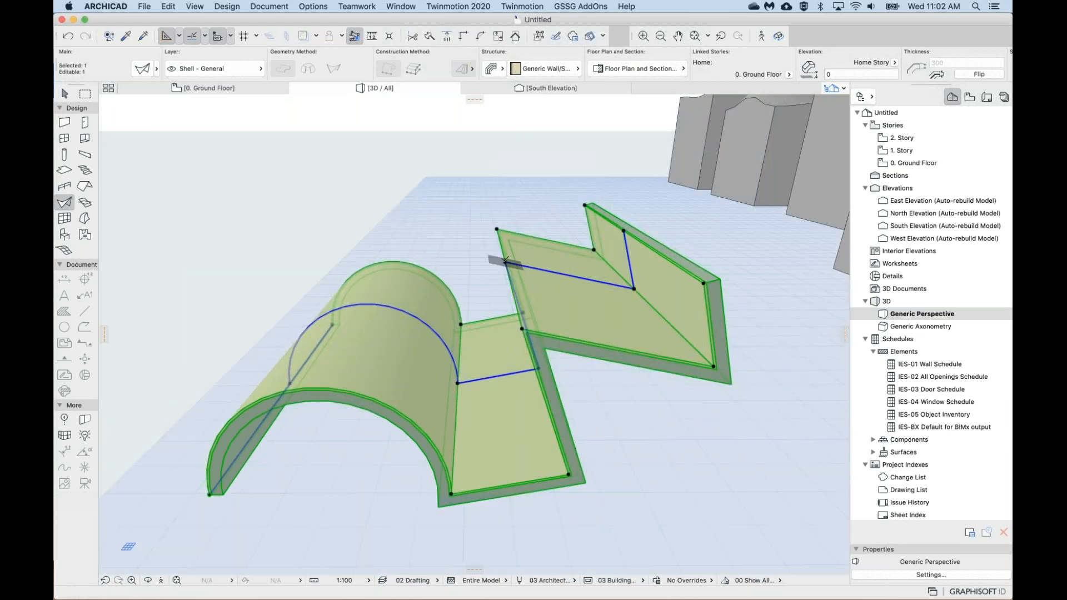
{"action": "left_click", "coordinate": [507, 262]}
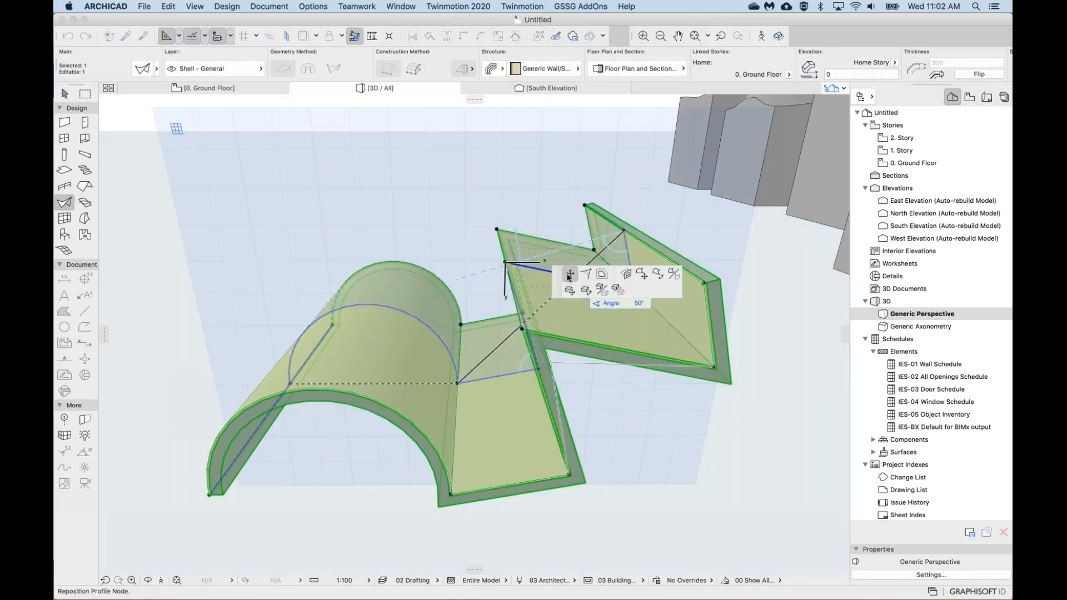
{"action": "left_click", "coordinate": [513, 264]}
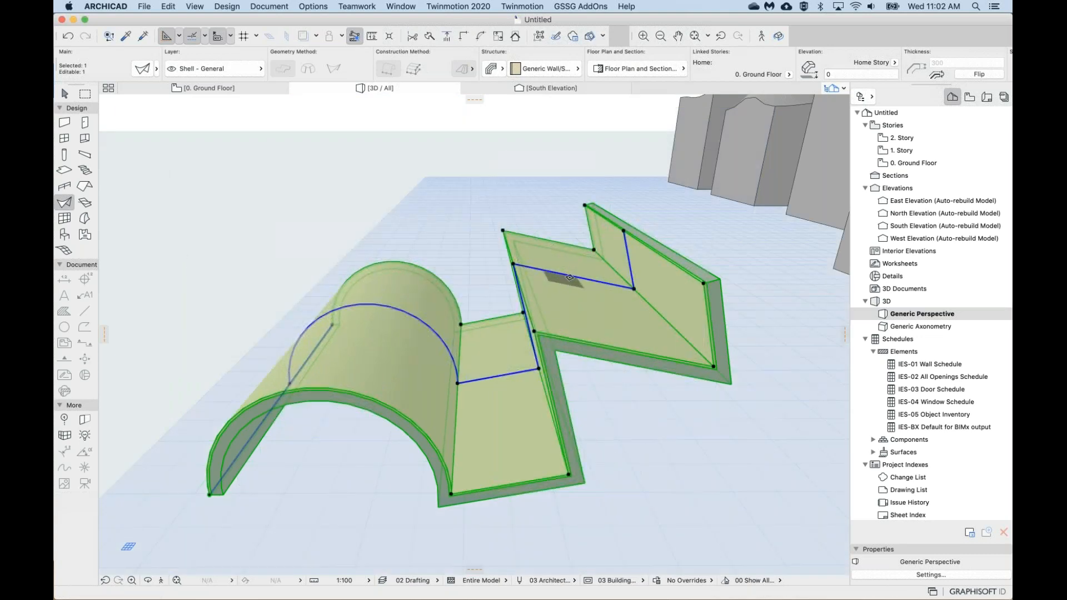
Curve the upper flat profile segment into an upward-bulging arc.
{"action": "left_click", "coordinate": [573, 276]}
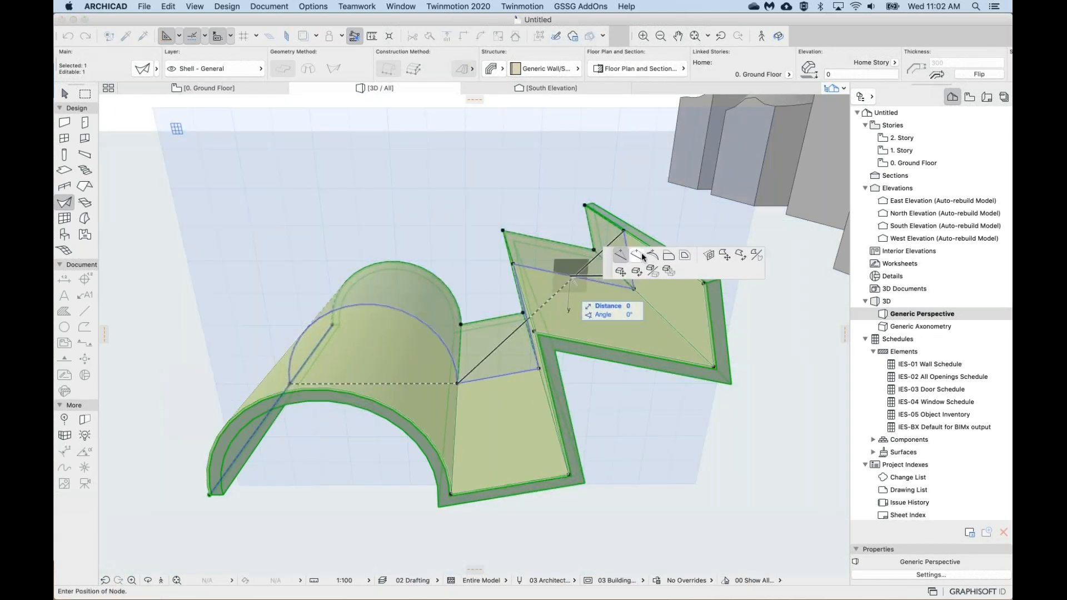
{"action": "left_click", "coordinate": [638, 254]}
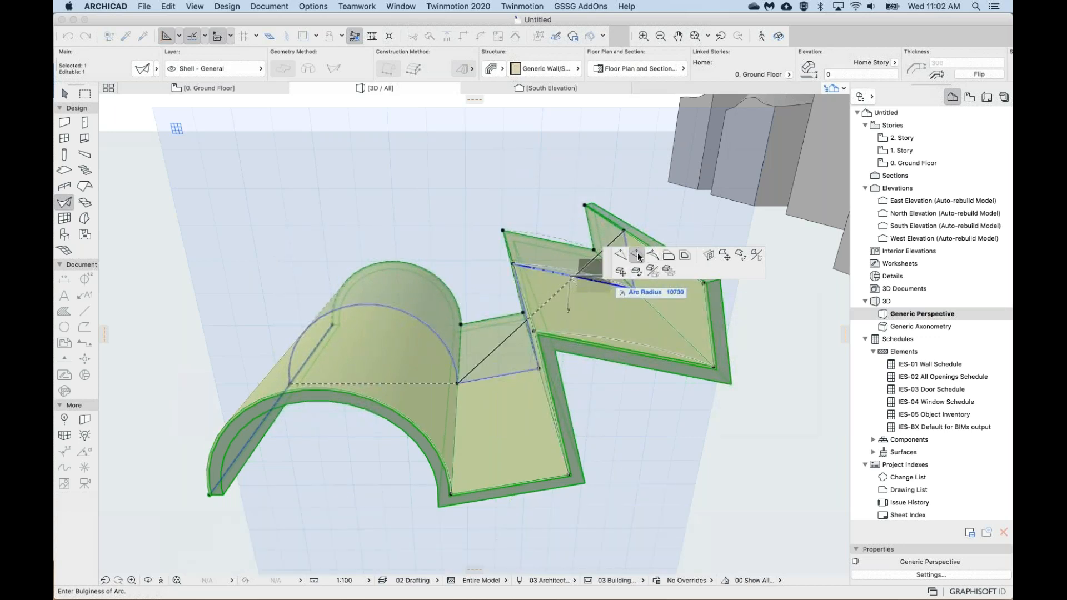
{"action": "left_click", "coordinate": [560, 245]}
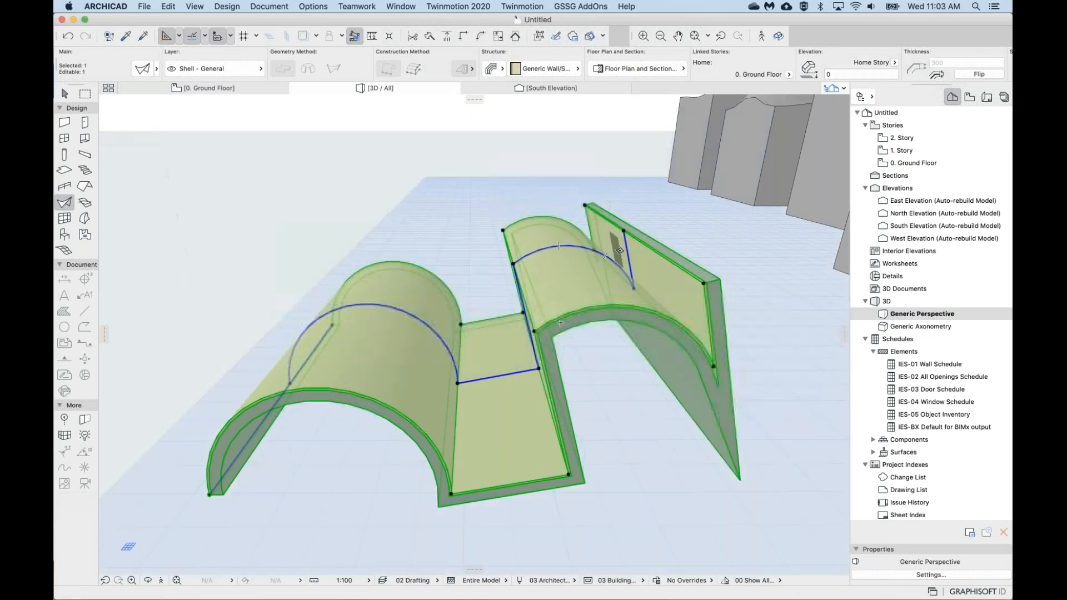
{"action": "key", "text": "Escape"}
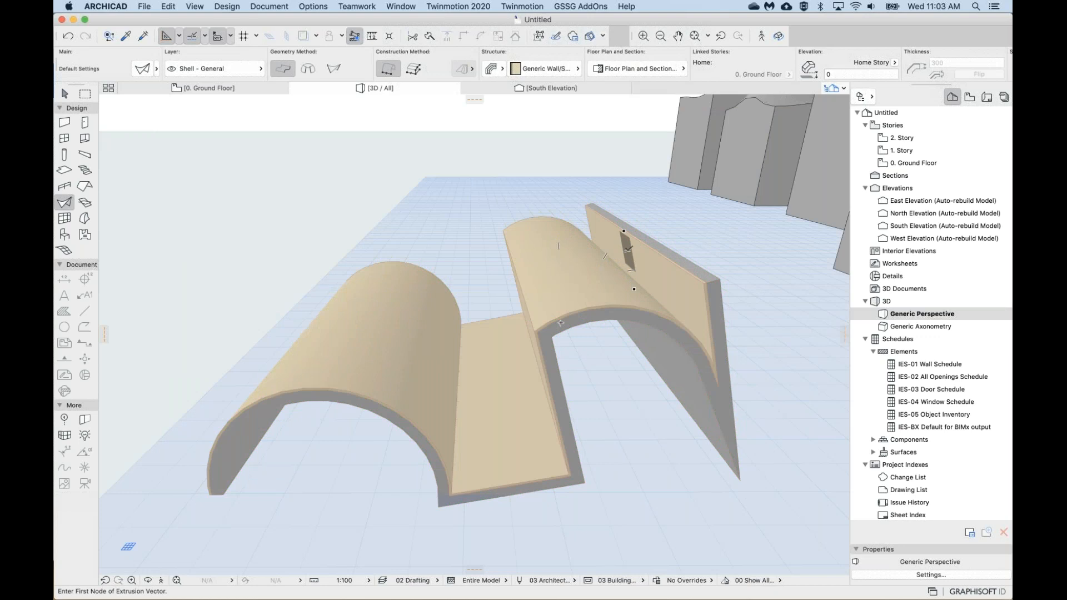
Reselect the shell and curve its last upright profile segment into an arc bulging outward, away from the vault.
{"action": "left_click", "coordinate": [561, 323], "text": "shift"}
{"action": "left_click", "coordinate": [627, 252]}
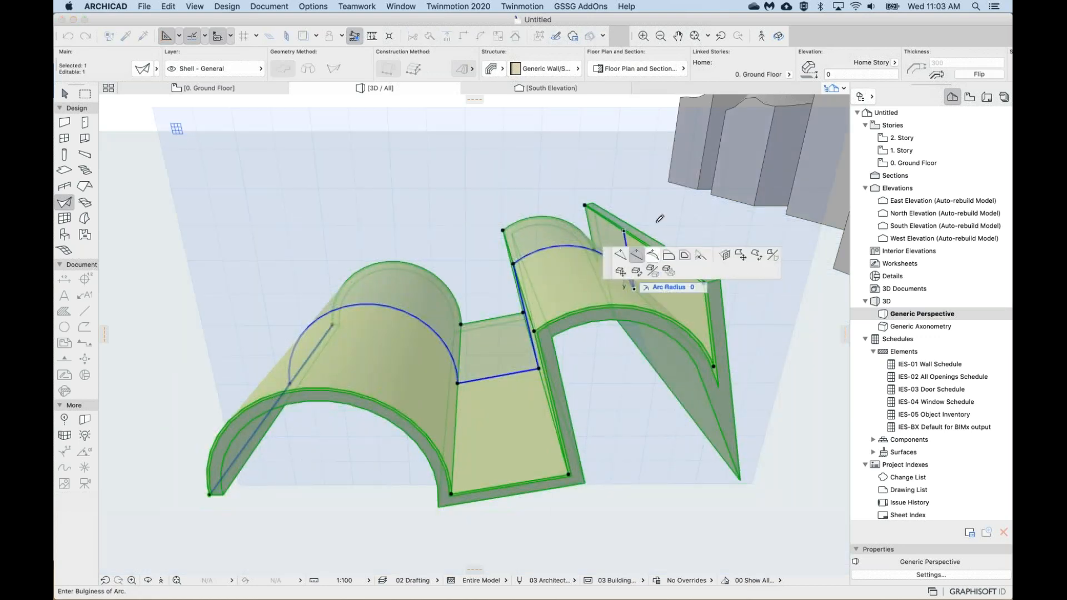
{"action": "left_click", "coordinate": [671, 239]}
{"action": "middle_click_drag", "start_coordinate": [640, 257], "coordinate": [569, 244], "text": "shift"}
{"action": "middle_click_drag", "start_coordinate": [639, 234], "coordinate": [650, 229], "text": "shift"}
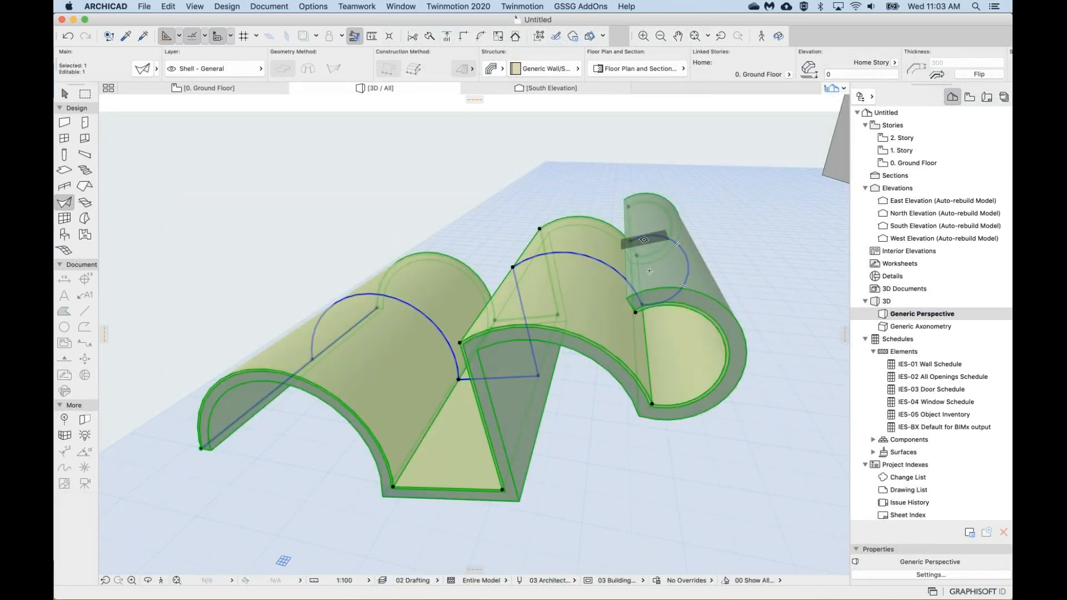
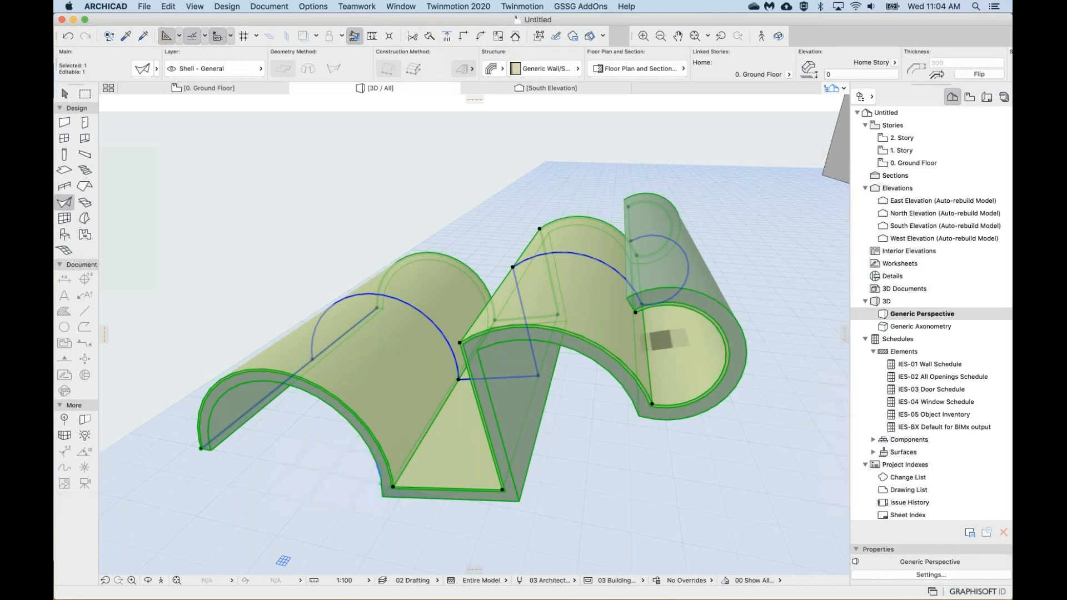
Curve the leaning riser segment between the two vaults into an arc bulging away from the first vault.
{"action": "left_click", "coordinate": [519, 298]}
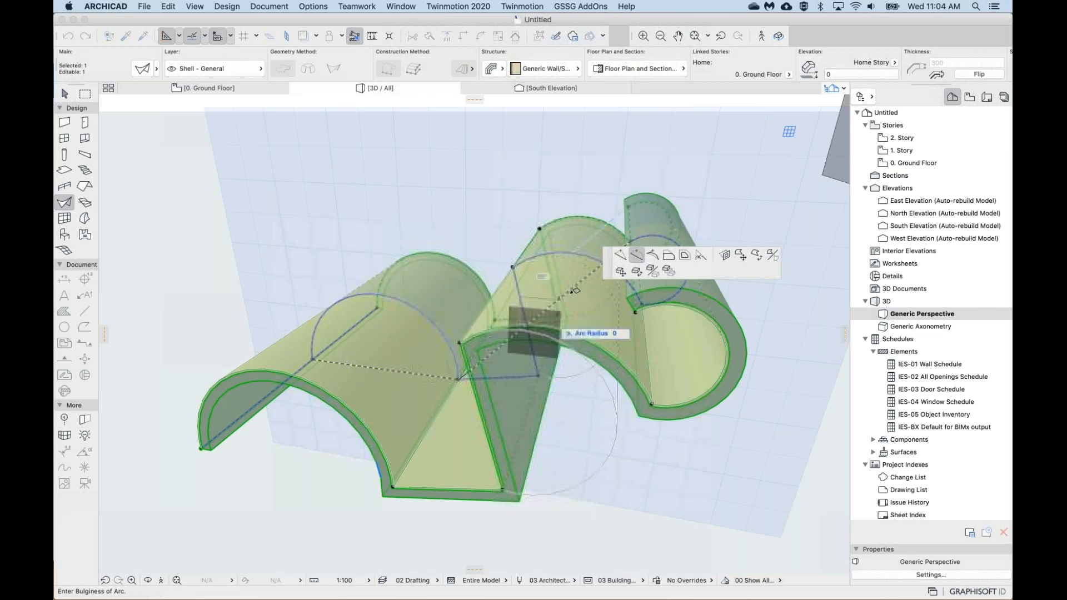
{"action": "middle_click_drag", "start_coordinate": [578, 285], "coordinate": [581, 302], "text": "shift"}
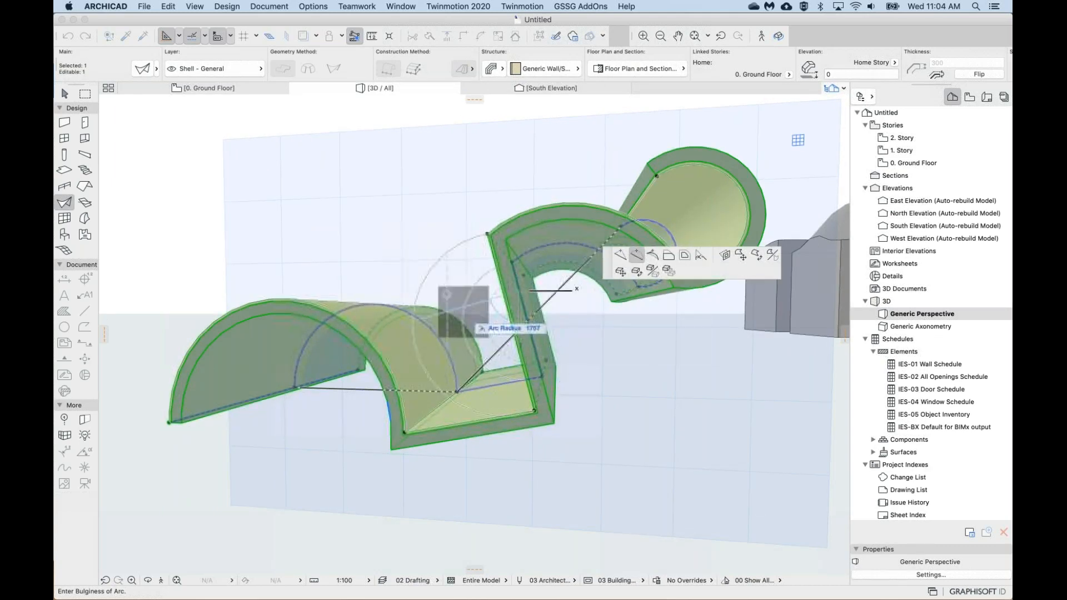
{"action": "left_click", "coordinate": [567, 302]}
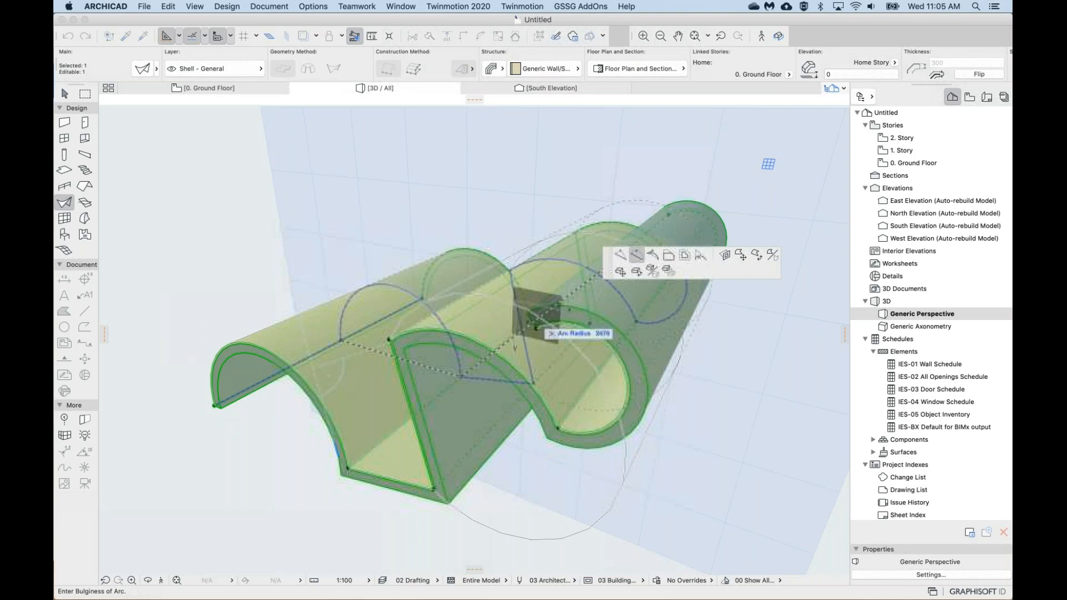
{"action": "middle_click_drag", "start_coordinate": [536, 327], "coordinate": [558, 316], "text": "shift"}
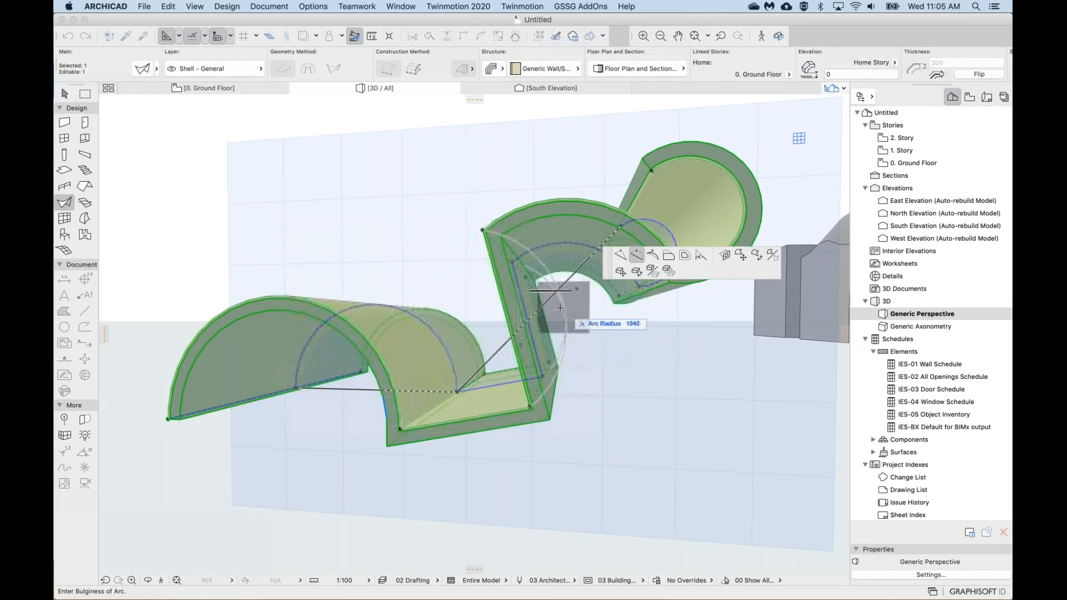
{"action": "left_click", "coordinate": [562, 311]}
{"action": "middle_click_drag", "start_coordinate": [494, 328], "coordinate": [500, 350], "text": "shift"}
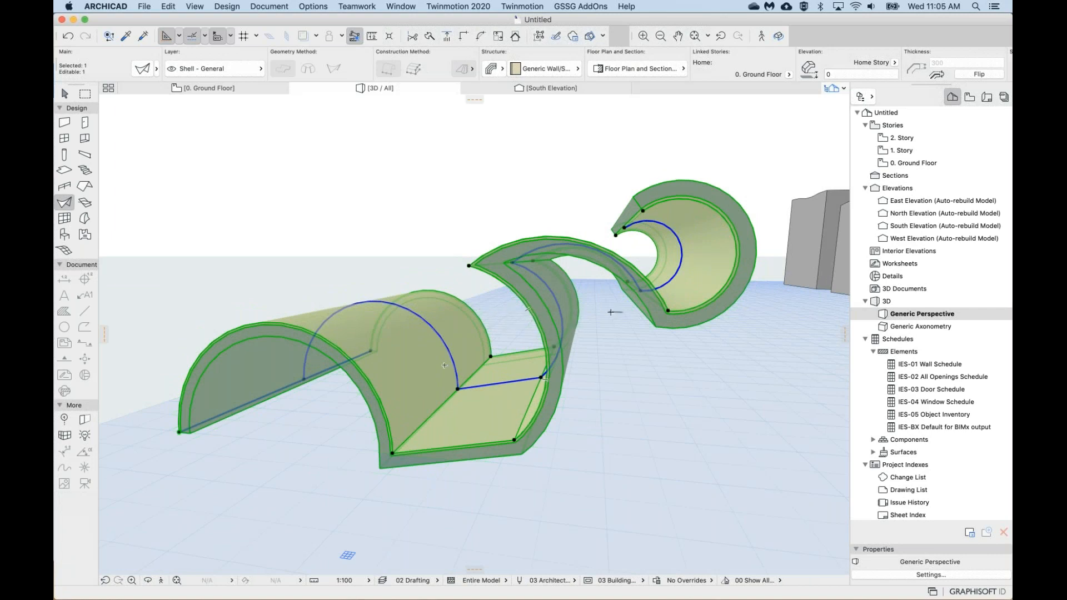
Curve the flat profile segment beside the first vault into a downward-bulging arc and deselect the shell.
{"action": "mouse_move", "coordinate": [444, 365]}
{"action": "middle_mouse_down", "text": "shift"}
{"action": "mouse_move", "coordinate": [500, 367]}
{"action": "mouse_move", "coordinate": [461, 389]}
{"action": "mouse_move", "coordinate": [484, 361]}
{"action": "mouse_move", "coordinate": [458, 345]}
{"action": "mouse_move", "coordinate": [475, 343]}
{"action": "mouse_move", "coordinate": [480, 361]}
{"action": "middle_mouse_up", "text": "shift"}
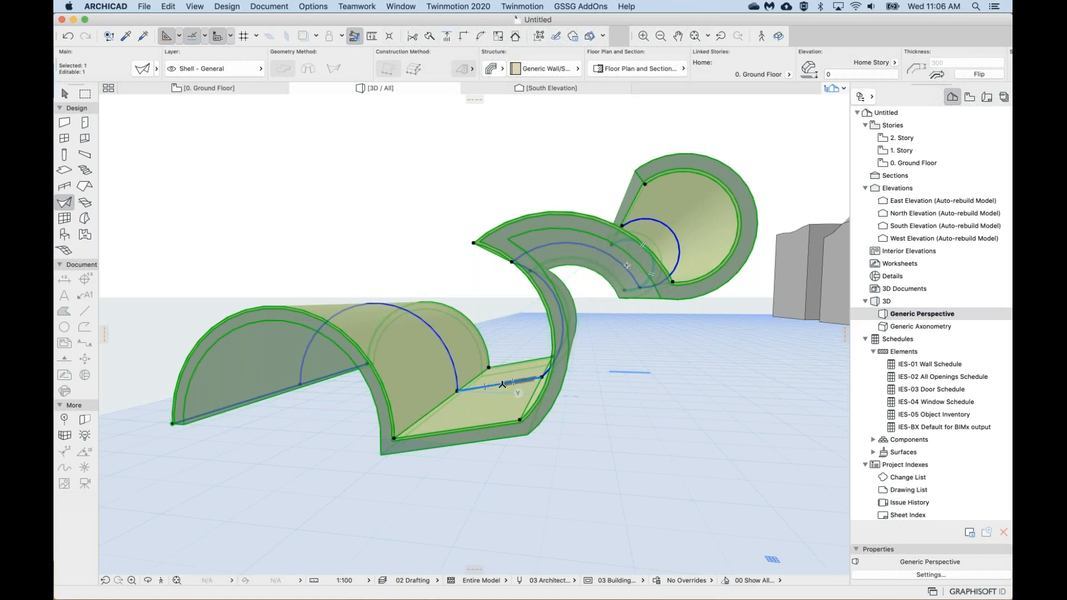
{"action": "left_click", "coordinate": [500, 384]}
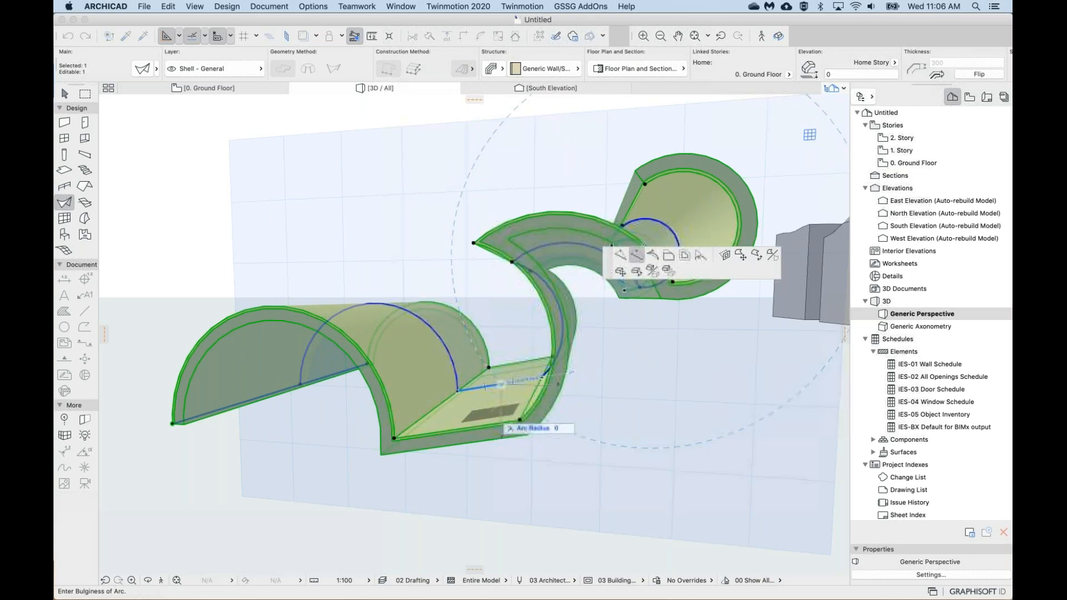
{"action": "left_click", "coordinate": [489, 389]}
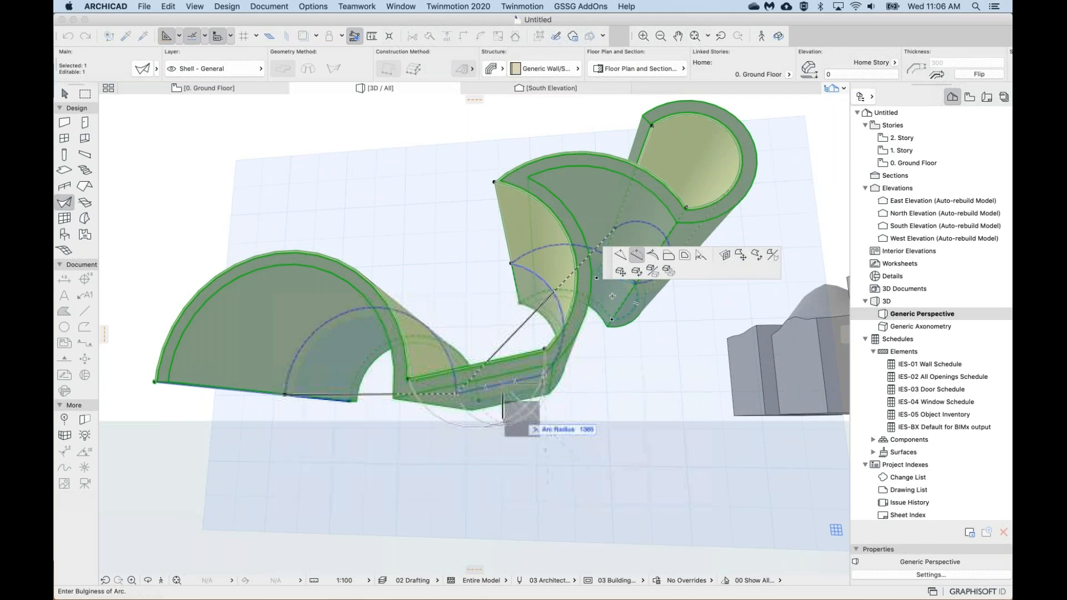
{"action": "left_click", "coordinate": [504, 420]}
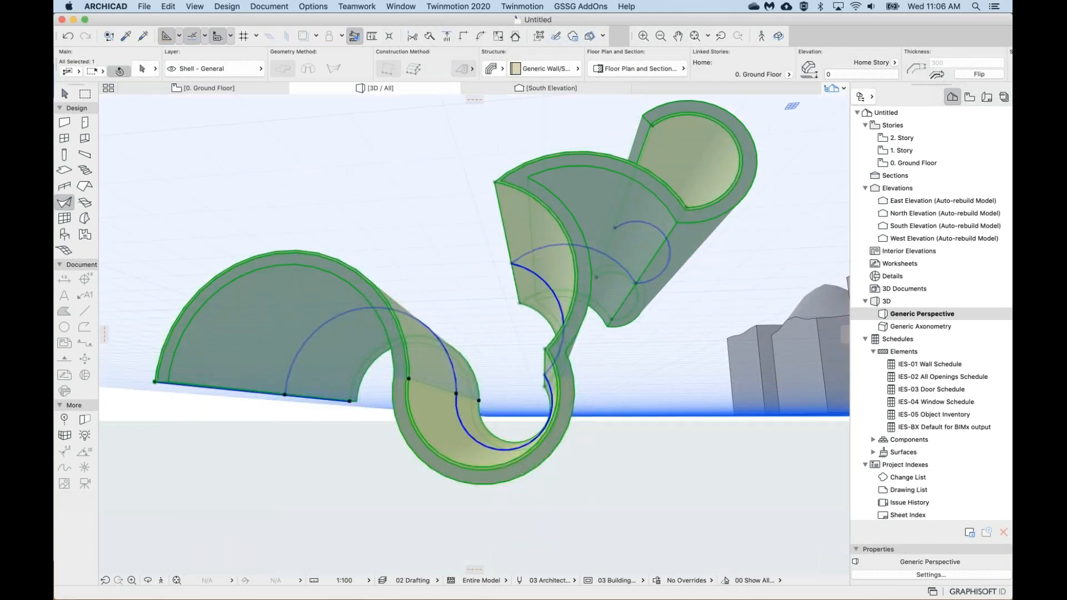
{"action": "middle_click_drag", "start_coordinate": [503, 389], "coordinate": [503, 422], "text": "shift"}
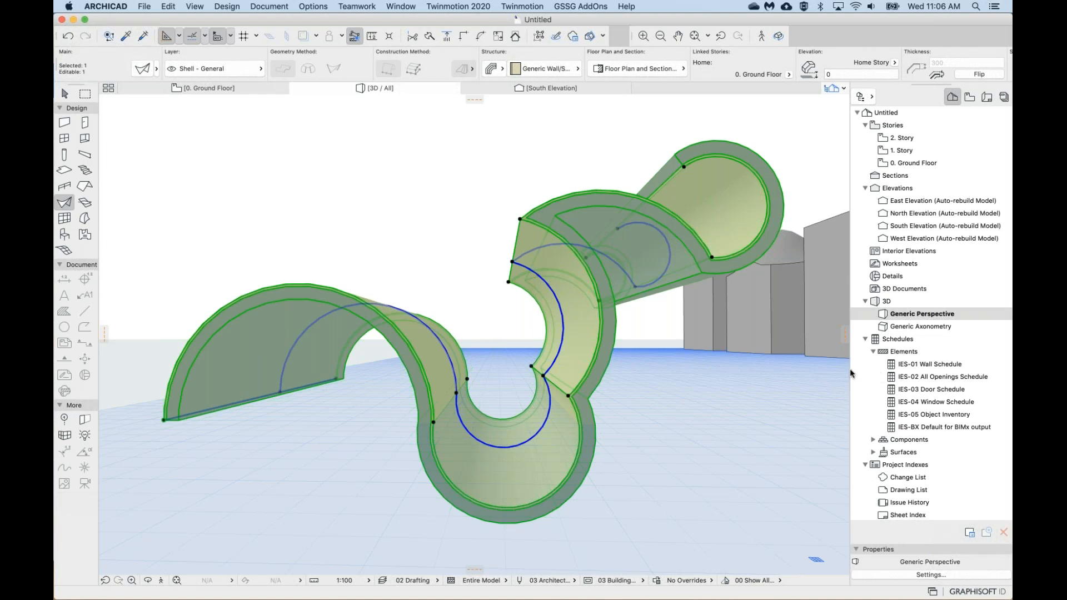
{"action": "middle_click_drag", "start_coordinate": [487, 299], "coordinate": [597, 411], "text": "shift"}
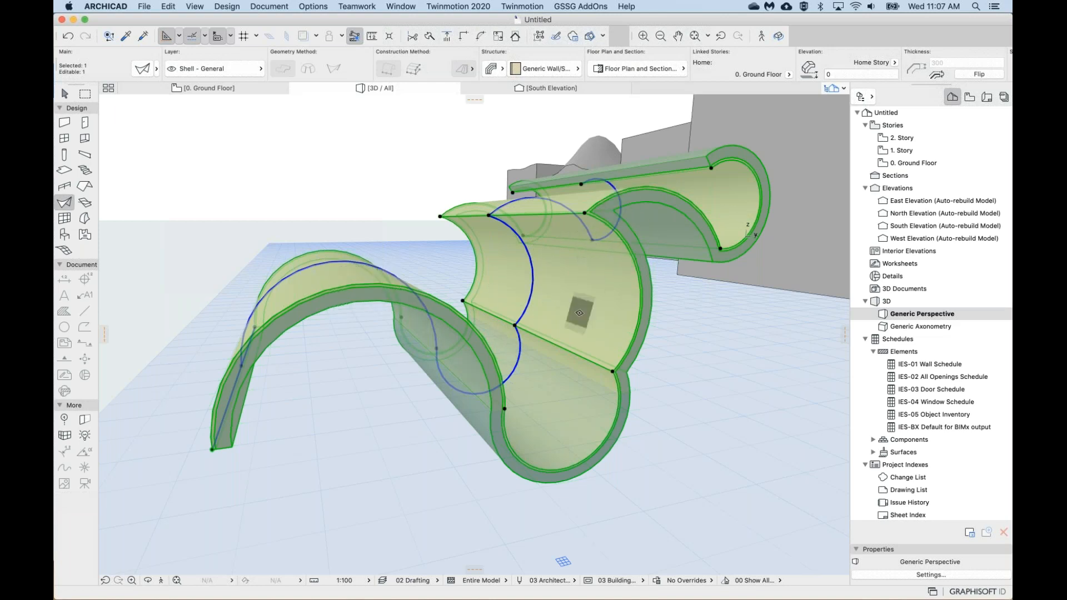
{"action": "middle_click_drag", "start_coordinate": [579, 313], "coordinate": [576, 306]}
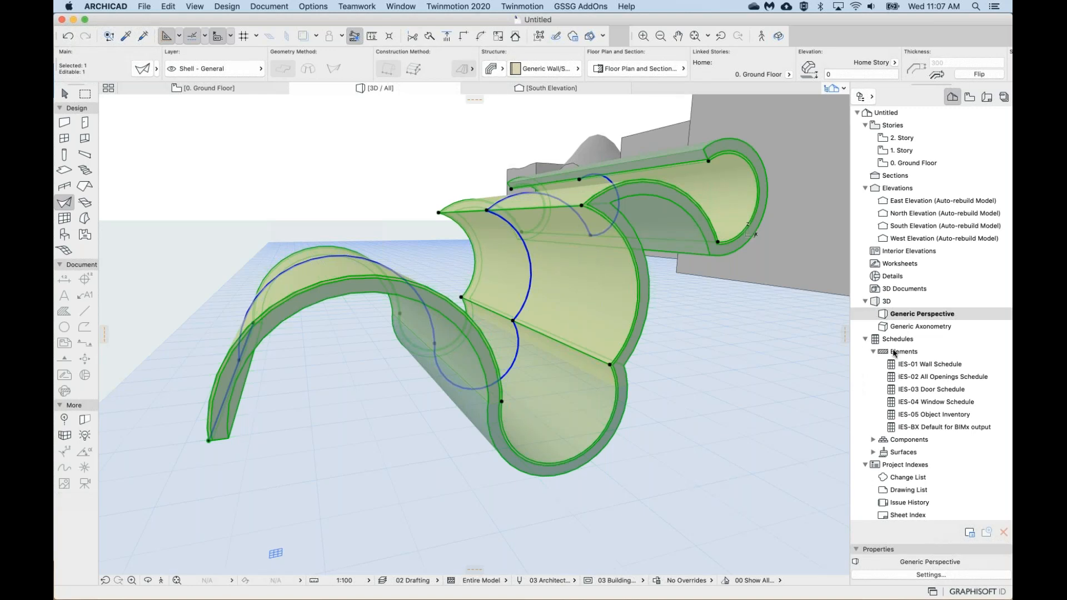
{"action": "key", "text": "Escape"}
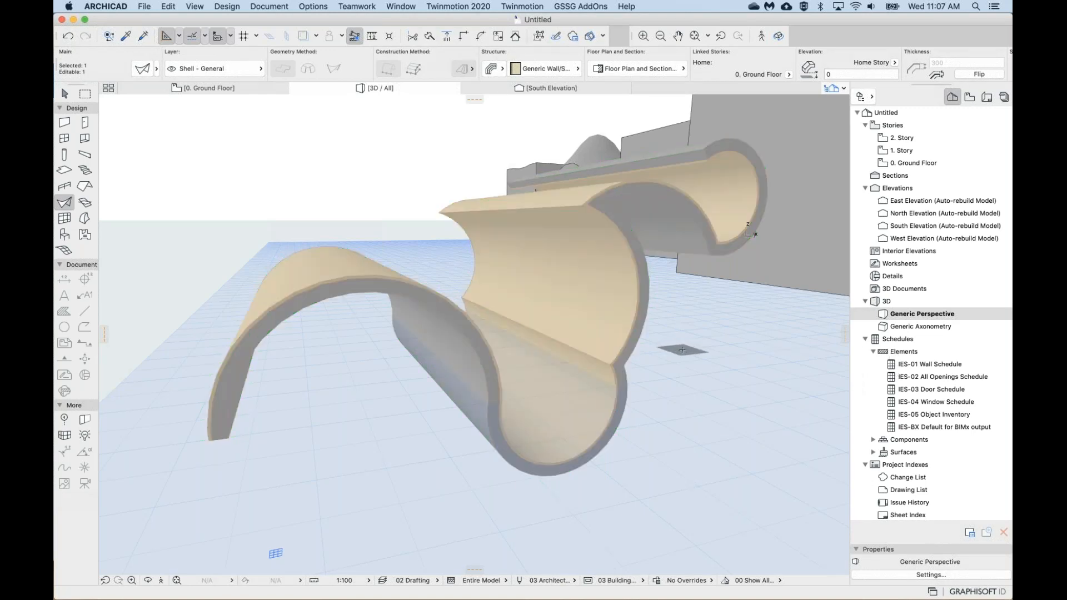
Place two revolved shell domes with a 360° revolution on the open ground beside the curved shell, the nearer one with a radius of about 2860.
{"action": "scroll", "coordinate": [515, 333], "scroll_direction": "down", "scroll_amount": 4}
{"action": "middle_click_drag", "start_coordinate": [515, 333], "coordinate": [572, 372], "text": "shift"}
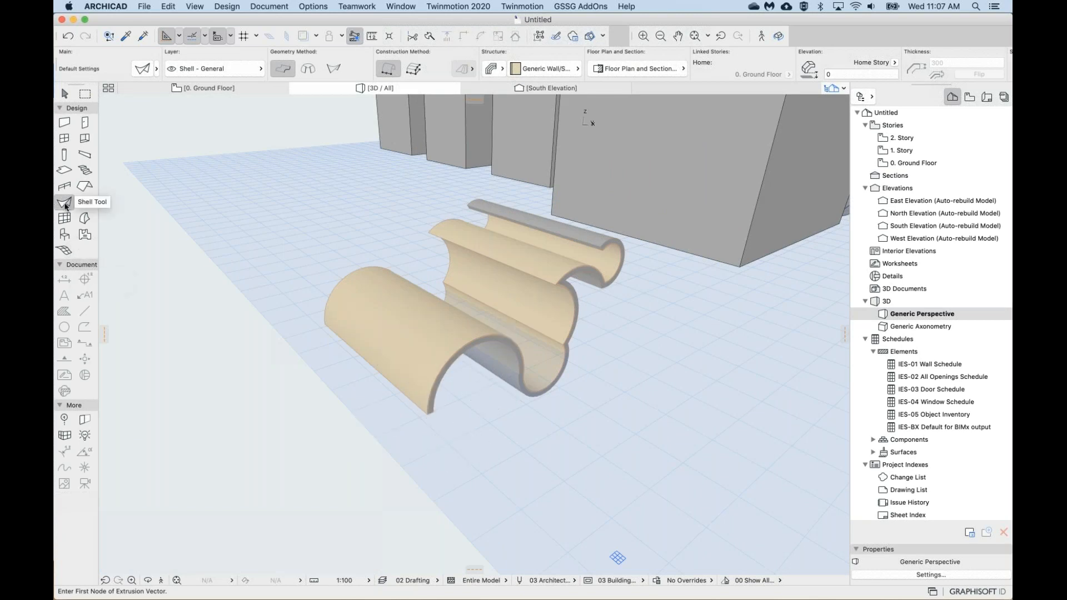
{"action": "left_click", "coordinate": [307, 66]}
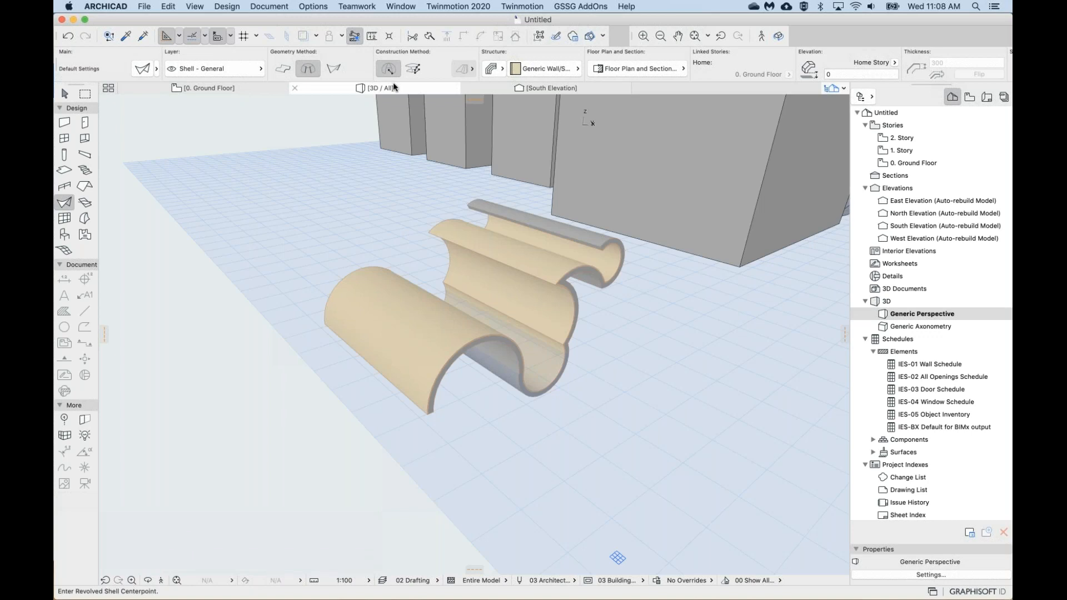
{"action": "middle_click_drag", "start_coordinate": [522, 317], "coordinate": [441, 243]}
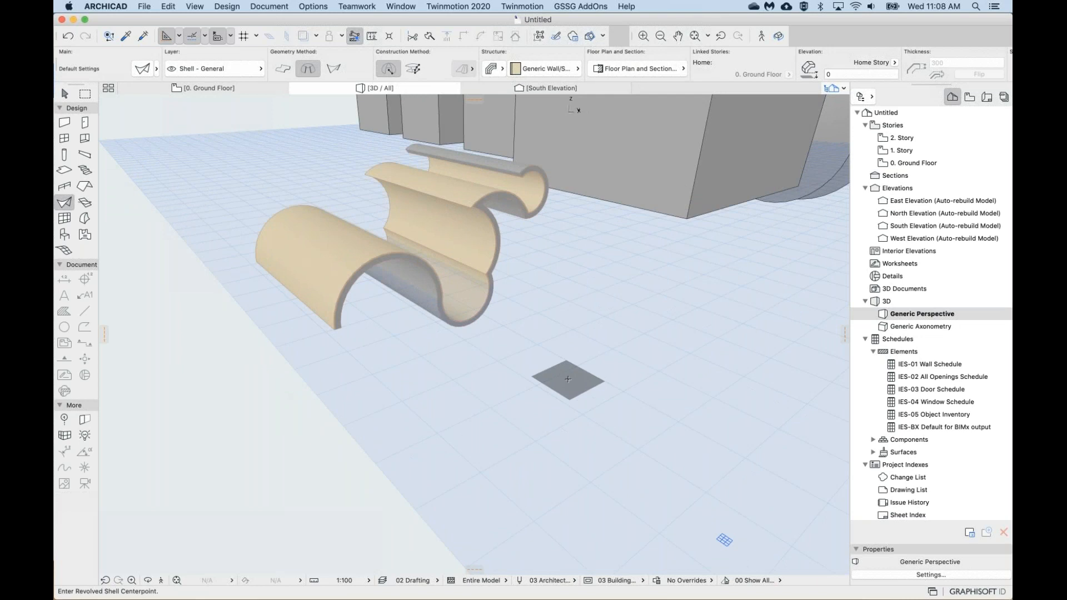
{"action": "left_click", "coordinate": [570, 386]}
{"action": "left_click", "coordinate": [642, 466]}
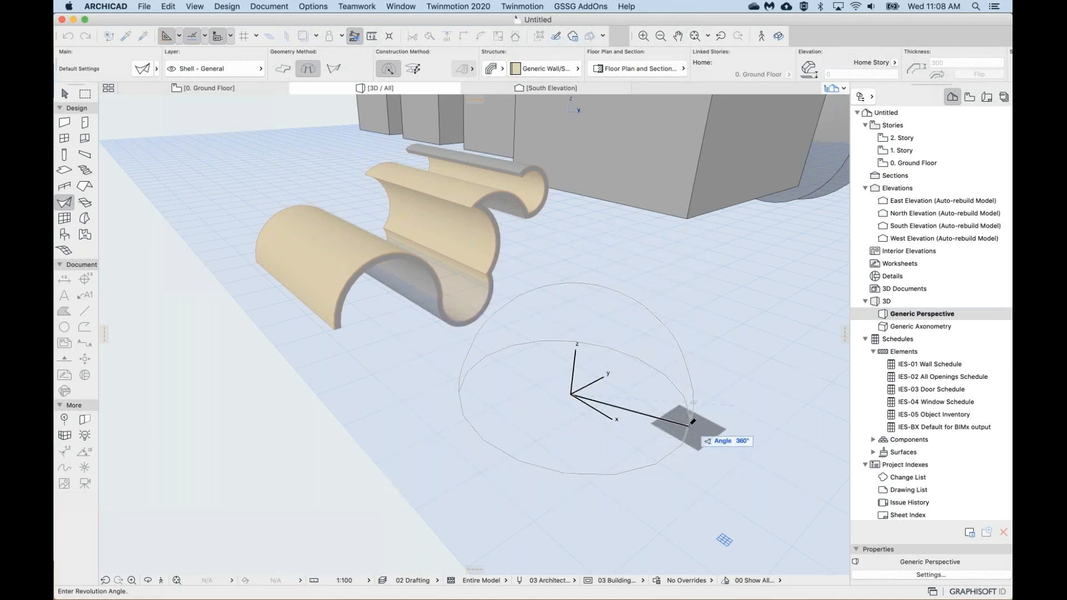
{"action": "left_click", "coordinate": [689, 422]}
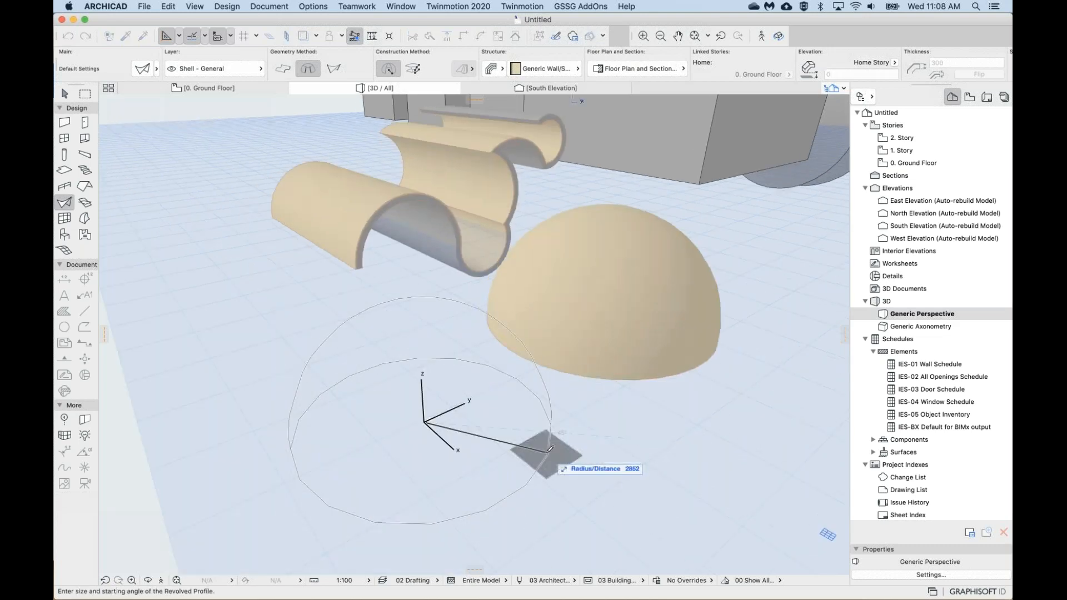
{"action": "left_click", "coordinate": [548, 451]}
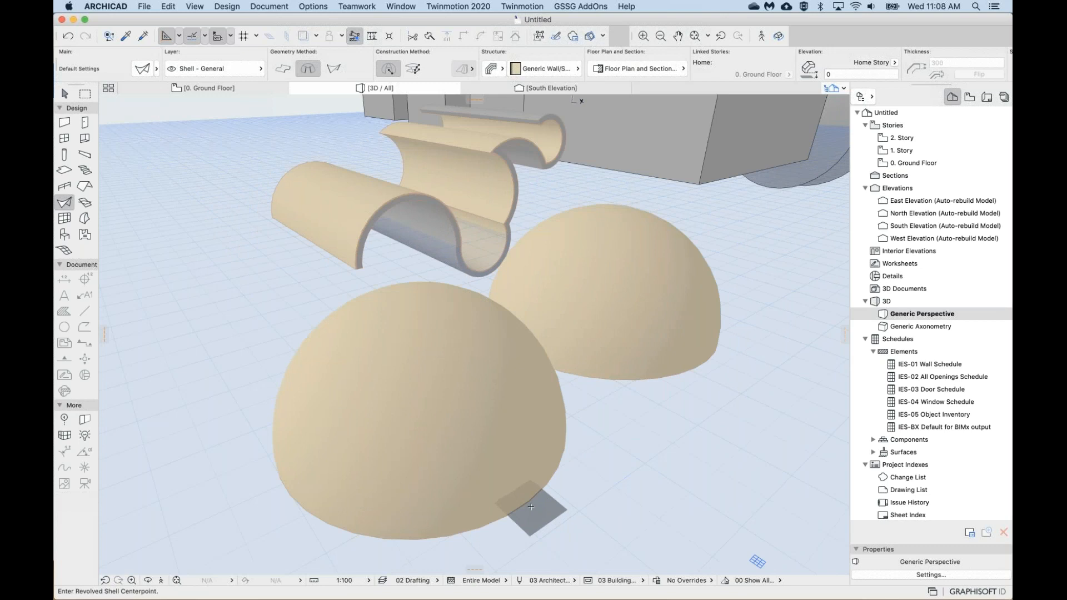
Delete the revolved dome farther from the viewpoint and select the remaining dome to show its profile curve and rotation axis.
{"action": "left_click", "coordinate": [662, 310], "text": "shift"}
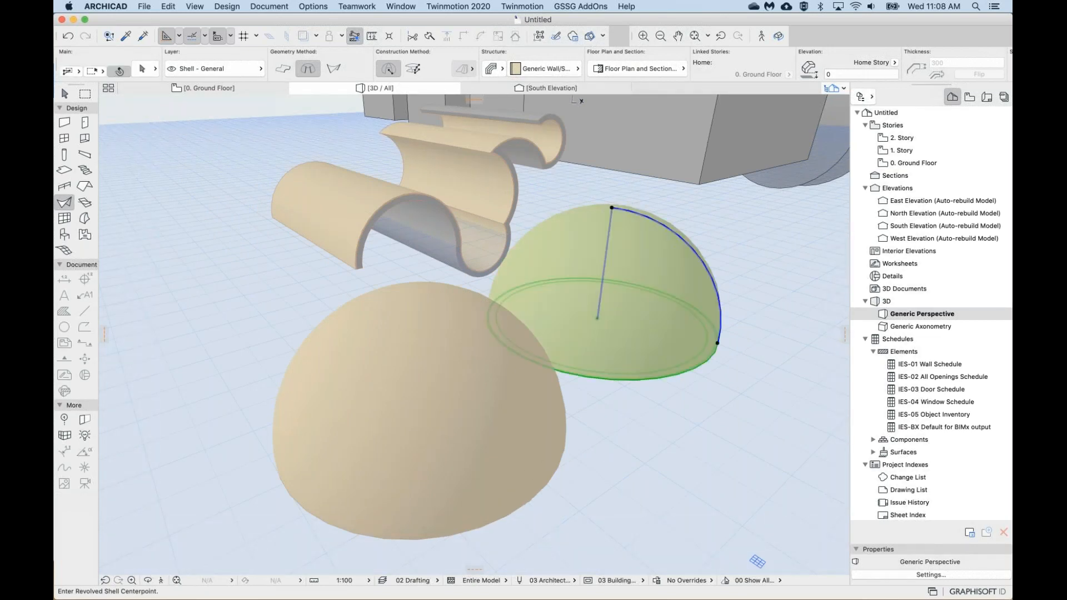
{"action": "key", "text": "Delete"}
{"action": "middle_click_drag", "start_coordinate": [435, 349], "coordinate": [486, 442], "text": "shift"}
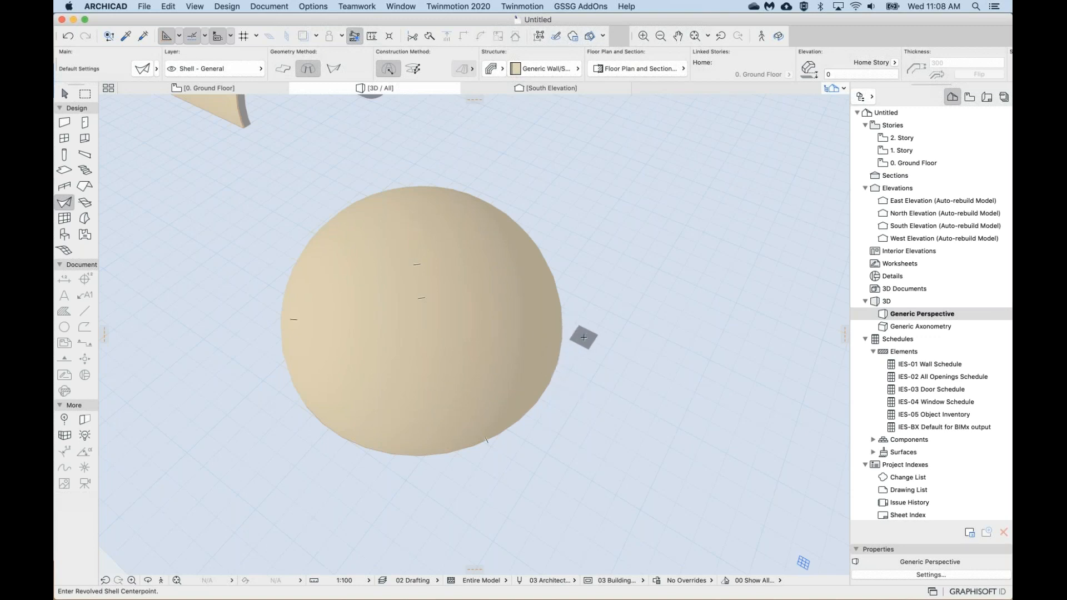
{"action": "mouse_move", "coordinate": [424, 352]}
{"action": "middle_mouse_down", "text": "shift"}
{"action": "mouse_move", "coordinate": [425, 244]}
{"action": "mouse_move", "coordinate": [421, 354]}
{"action": "middle_mouse_up", "text": "shift"}
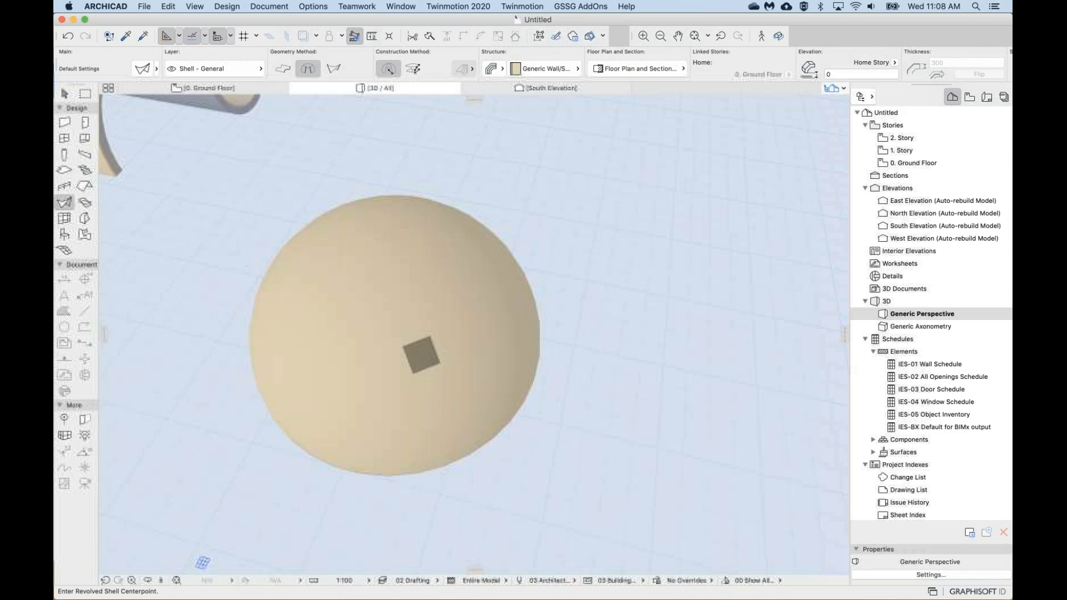
{"action": "middle_click_drag", "start_coordinate": [421, 354], "coordinate": [420, 303], "text": "shift"}
{"action": "left_click", "coordinate": [496, 360], "text": "shift"}
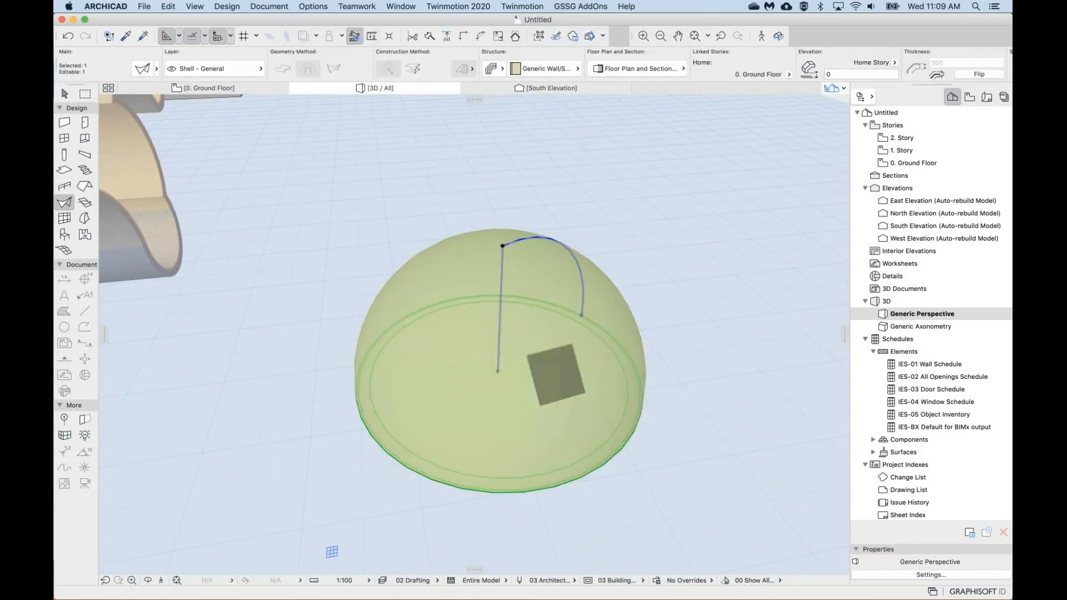
{"action": "middle_click_drag", "start_coordinate": [556, 375], "coordinate": [417, 375], "text": "shift"}
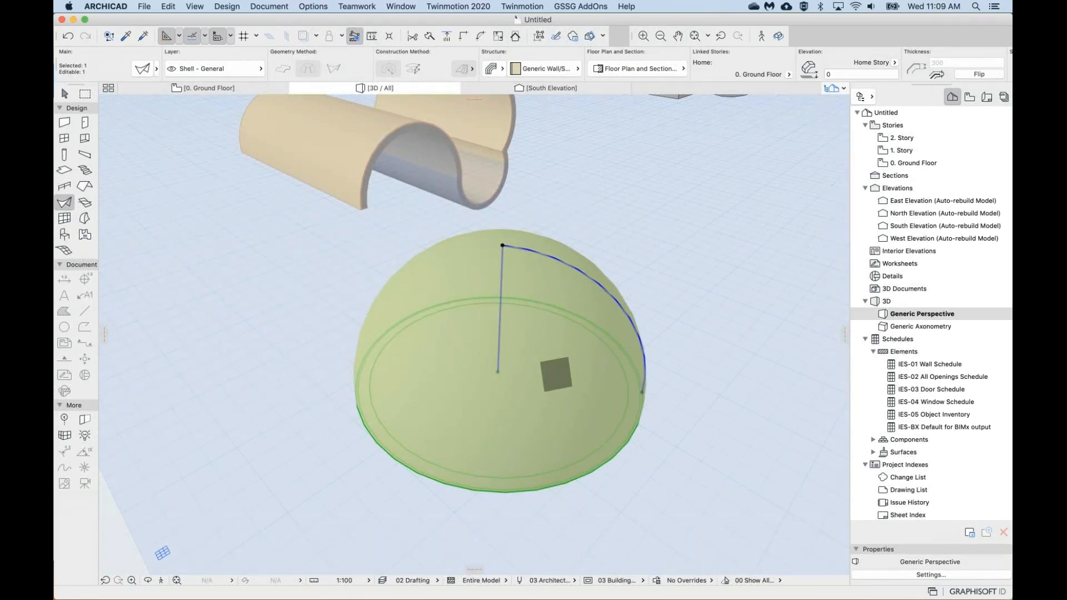
{"action": "middle_click_drag", "start_coordinate": [581, 374], "coordinate": [618, 349], "text": "shift"}
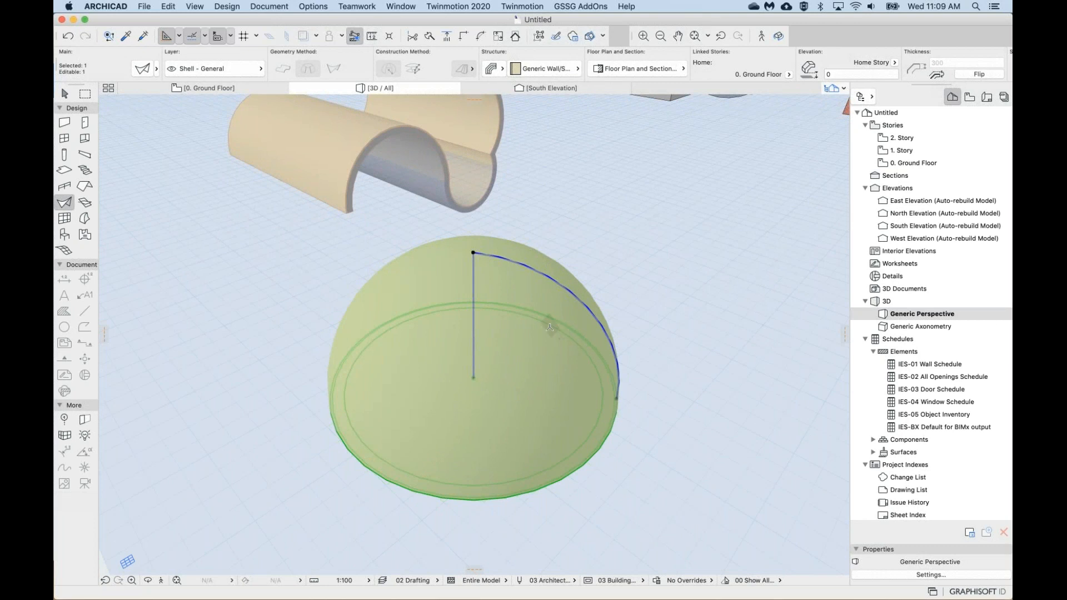
Try to move the dome profile's top node outward from the rotation axis to open the crown, and undo it.
{"action": "left_click", "coordinate": [473, 378]}
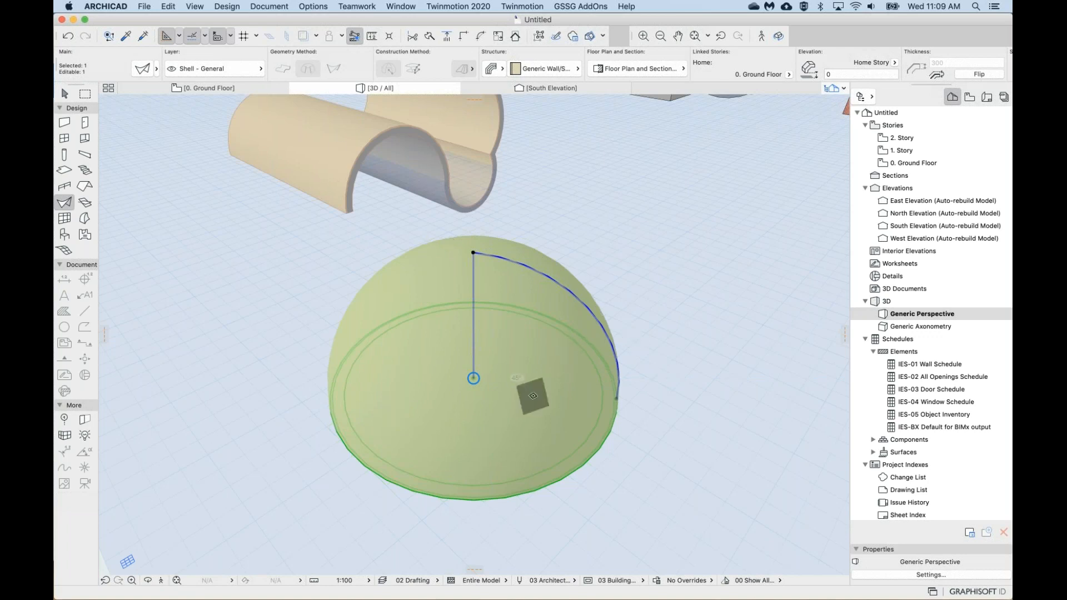
{"action": "left_click", "coordinate": [547, 296]}
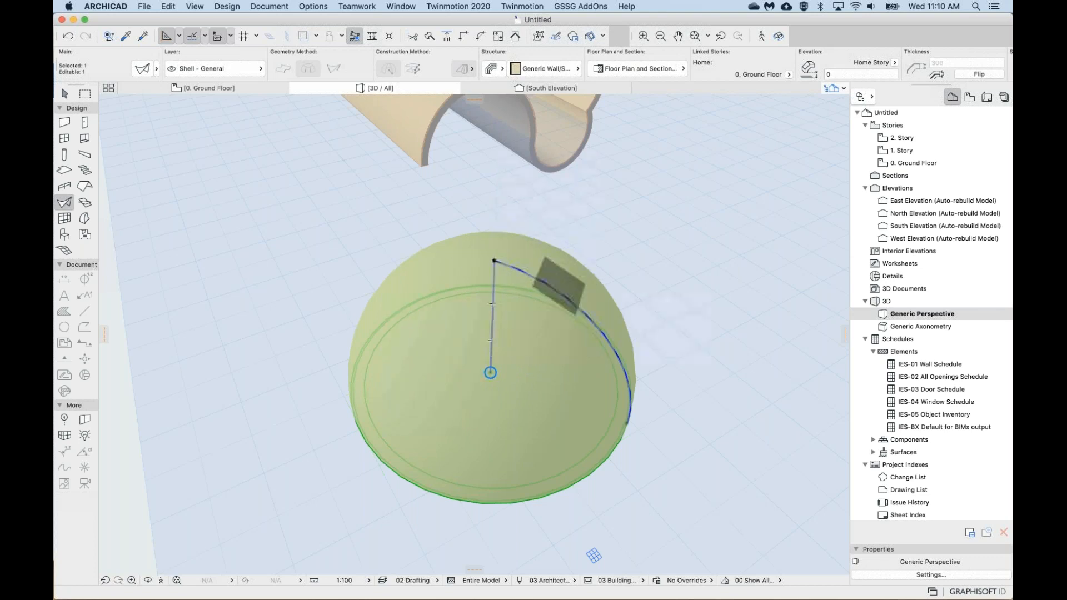
{"action": "left_click", "coordinate": [495, 259]}
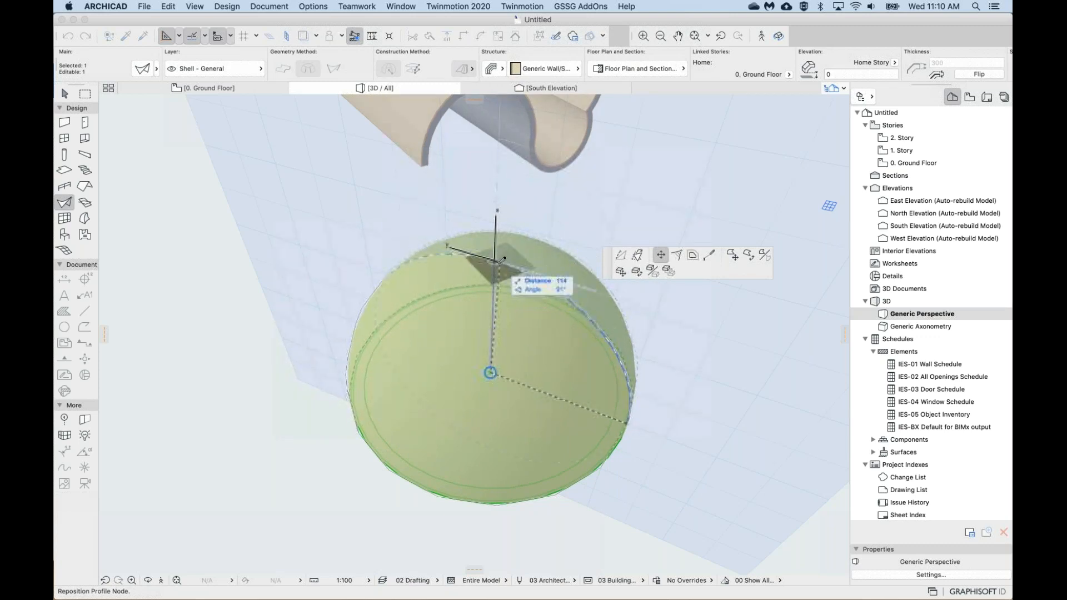
{"action": "left_click", "coordinate": [659, 254]}
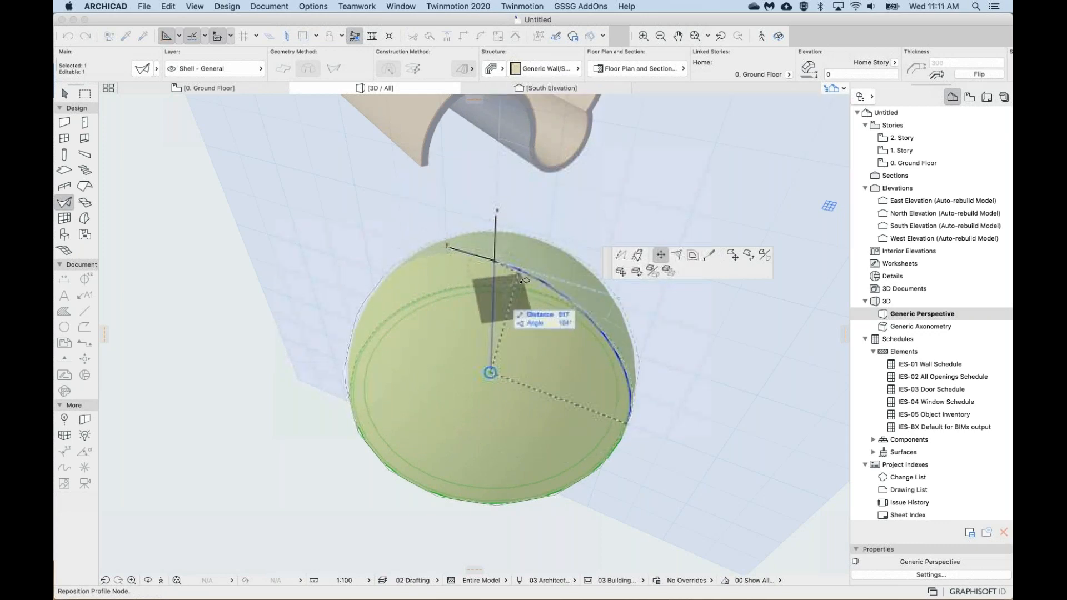
{"action": "left_click", "coordinate": [544, 256]}
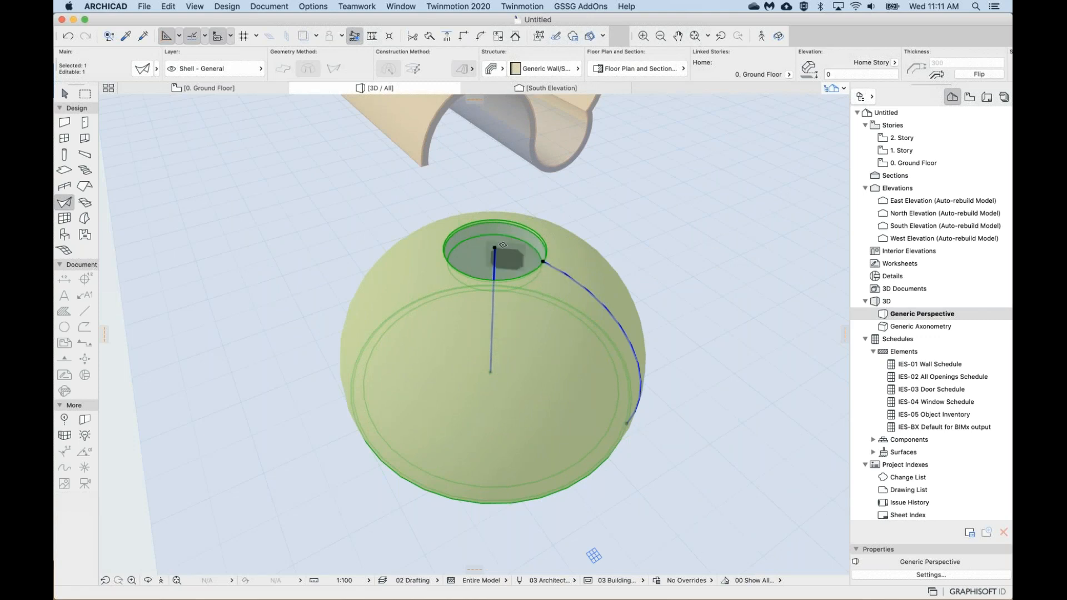
{"action": "mouse_move", "coordinate": [498, 291]}
{"action": "middle_mouse_down"}
{"action": "mouse_move", "coordinate": [498, 306]}
{"action": "mouse_move", "coordinate": [498, 184]}
{"action": "mouse_move", "coordinate": [489, 172]}
{"action": "mouse_move", "coordinate": [498, 316]}
{"action": "mouse_move", "coordinate": [498, 261]}
{"action": "mouse_move", "coordinate": [497, 287]}
{"action": "middle_mouse_up"}
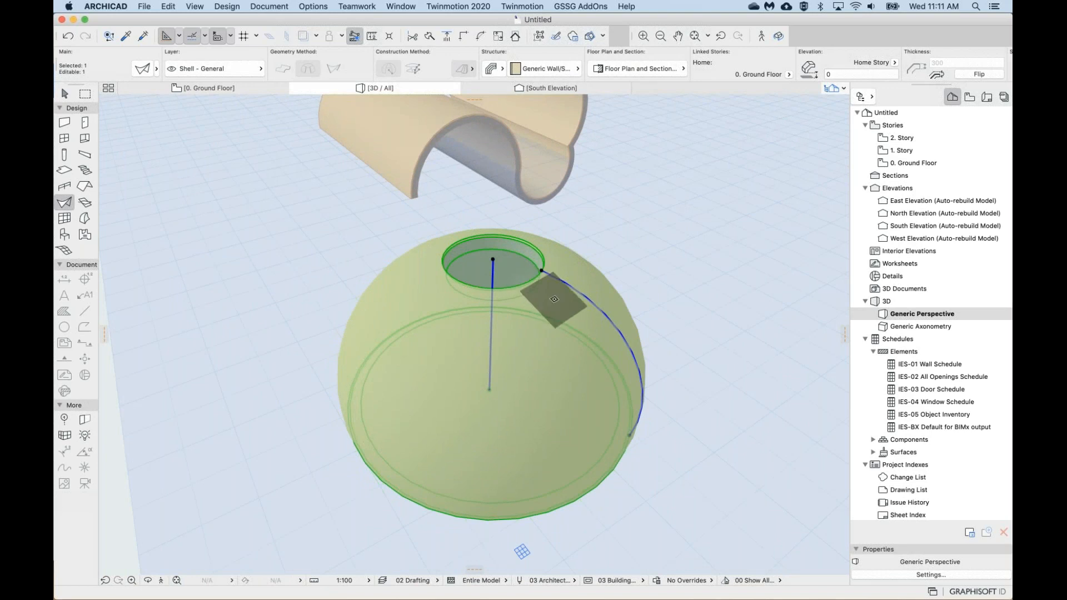
{"action": "middle_click_drag", "start_coordinate": [554, 300], "coordinate": [554, 305]}
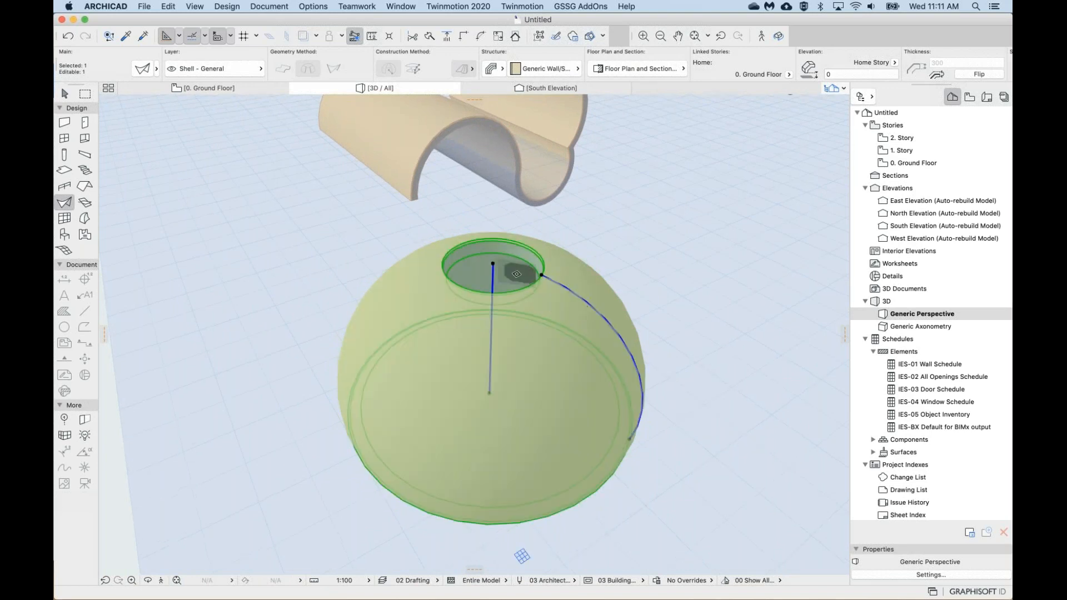
{"action": "key", "text": "super+z"}
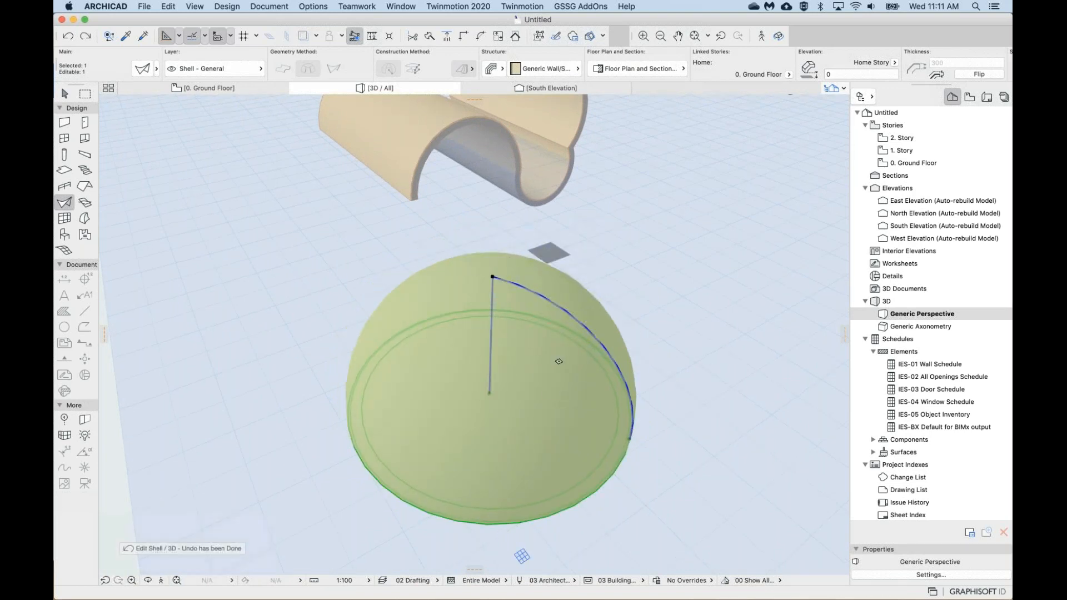
Try a second outward move of the profile's top node, by about 920, and undo the crown opening.
{"action": "left_click", "coordinate": [493, 276]}
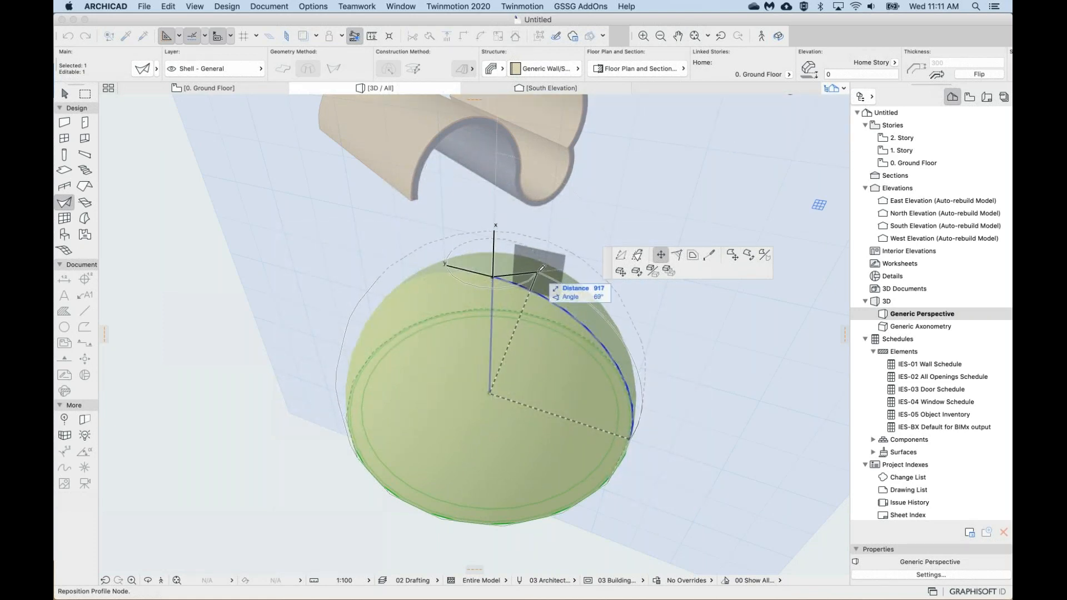
{"action": "left_click", "coordinate": [541, 268]}
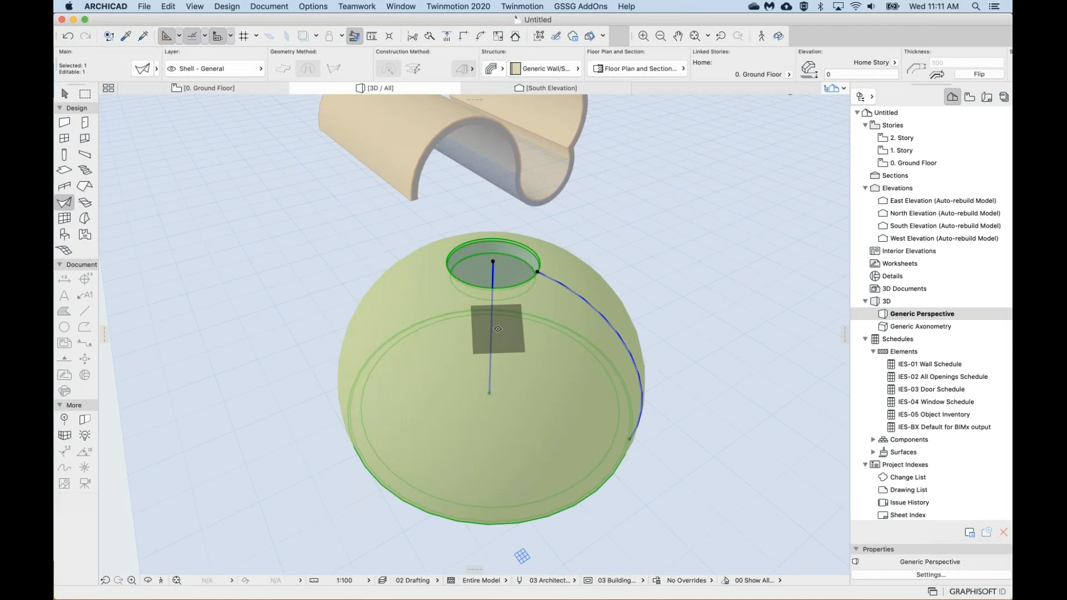
{"action": "mouse_move", "coordinate": [497, 328]}
{"action": "middle_mouse_down", "text": "shift"}
{"action": "mouse_move", "coordinate": [494, 200]}
{"action": "mouse_move", "coordinate": [505, 195]}
{"action": "mouse_move", "coordinate": [489, 233]}
{"action": "mouse_move", "coordinate": [492, 334]}
{"action": "middle_mouse_up", "text": "shift"}
{"action": "middle_click_drag", "start_coordinate": [608, 561], "coordinate": [795, 557], "text": "shift"}
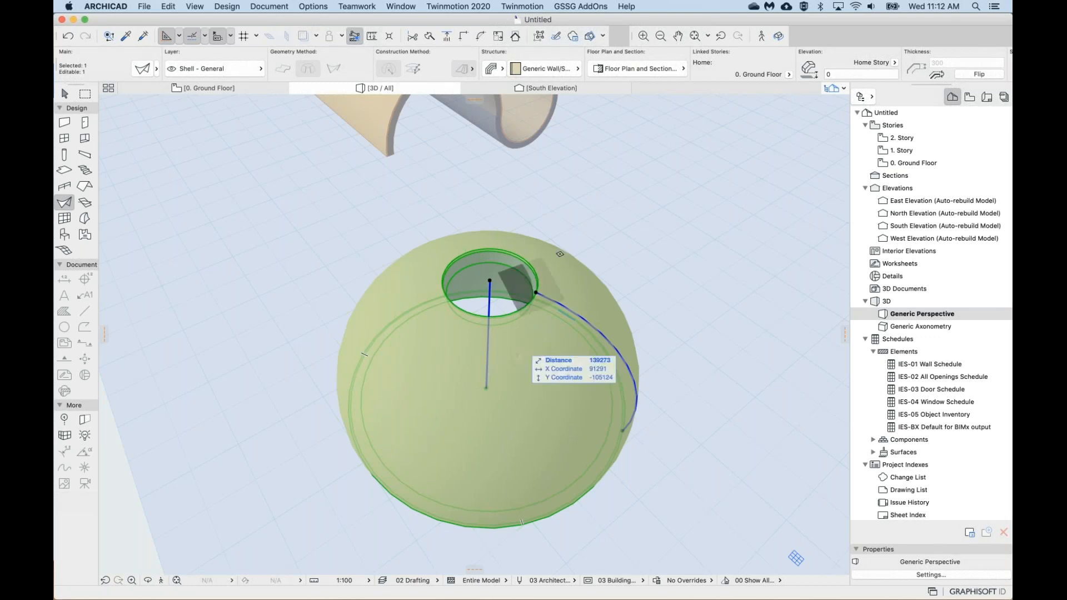
{"action": "key", "text": "super+z"}
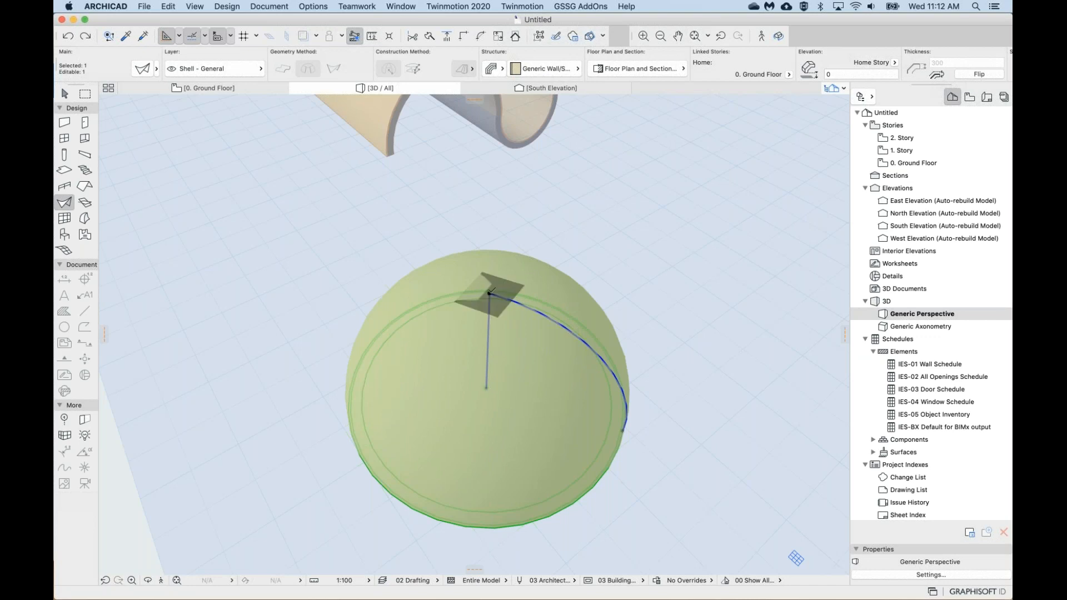
Reposition the dome profile's top node slightly outward from the axis to leave a small round opening at the crown.
{"action": "left_click", "coordinate": [490, 291]}
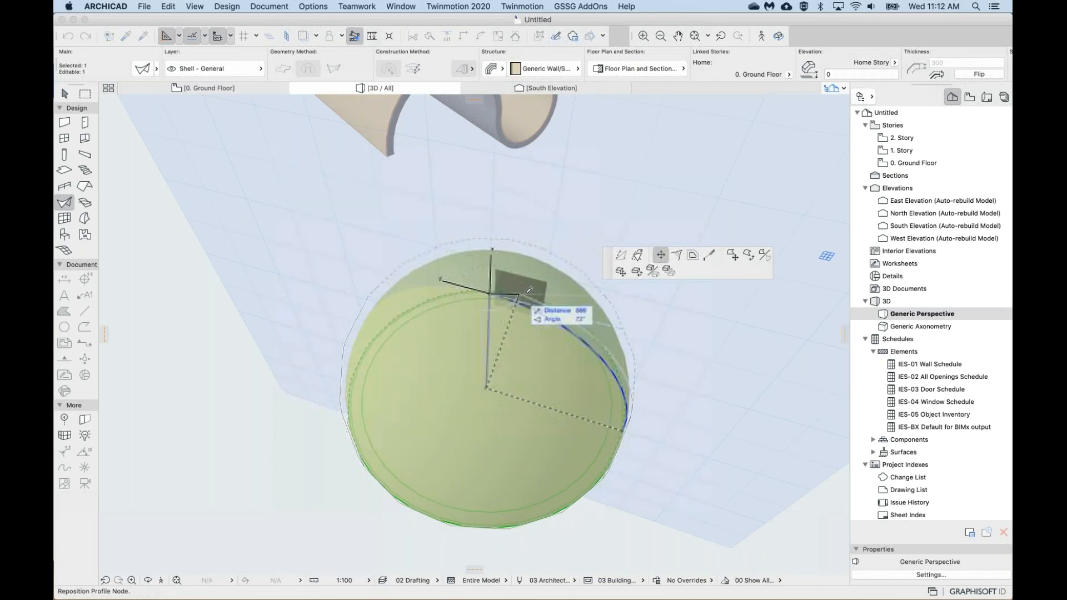
{"action": "left_click", "coordinate": [524, 300]}
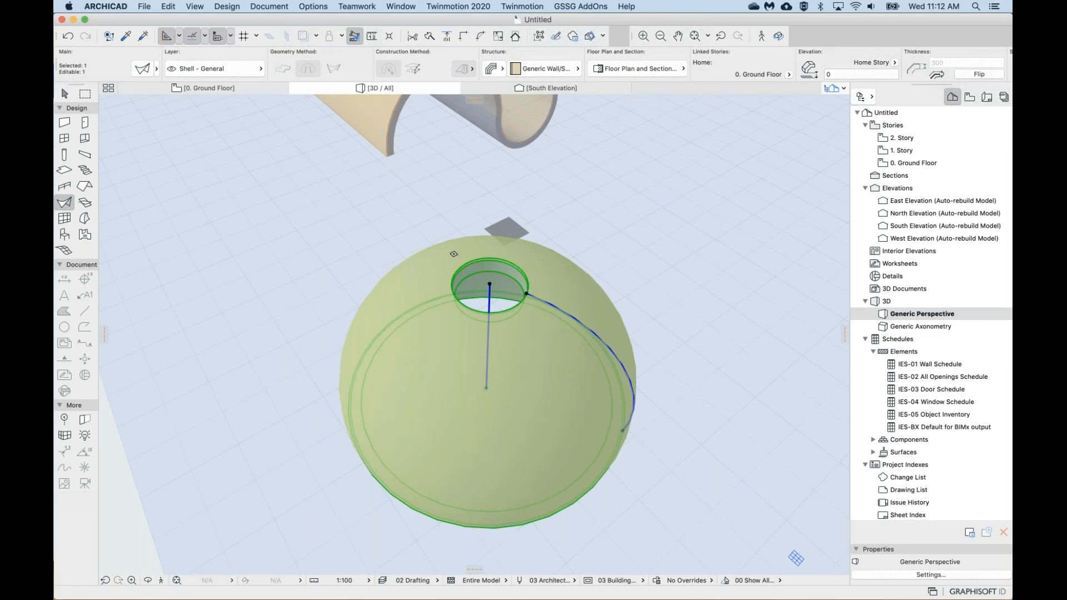
{"action": "scroll", "coordinate": [528, 338], "scroll_direction": "down", "scroll_amount": 1}
{"action": "middle_click_drag", "start_coordinate": [528, 338], "coordinate": [517, 310], "text": "shift"}
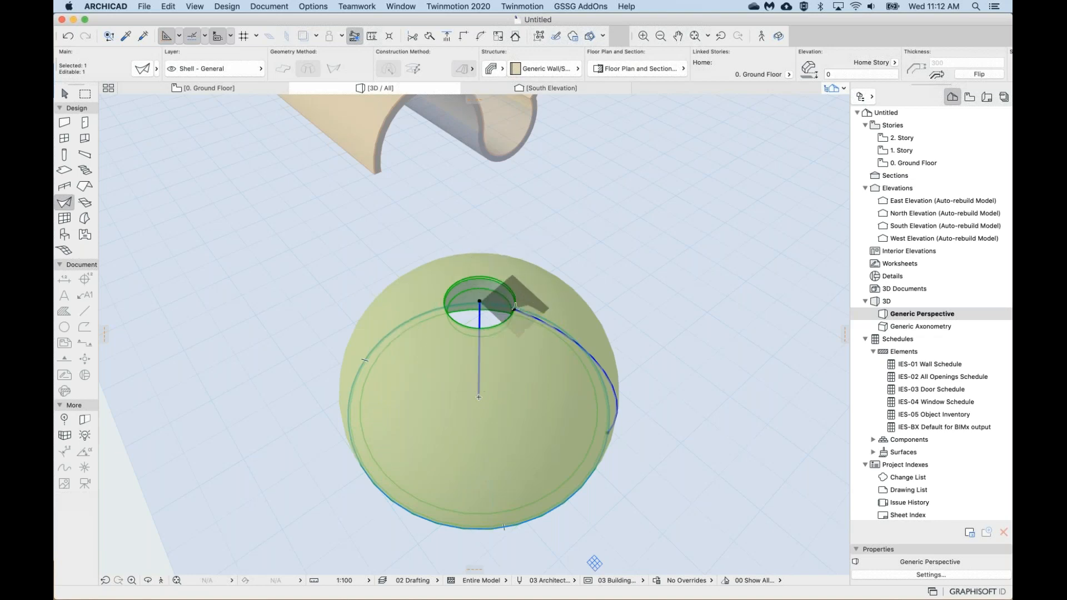
{"action": "middle_click_drag", "start_coordinate": [606, 410], "coordinate": [603, 413]}
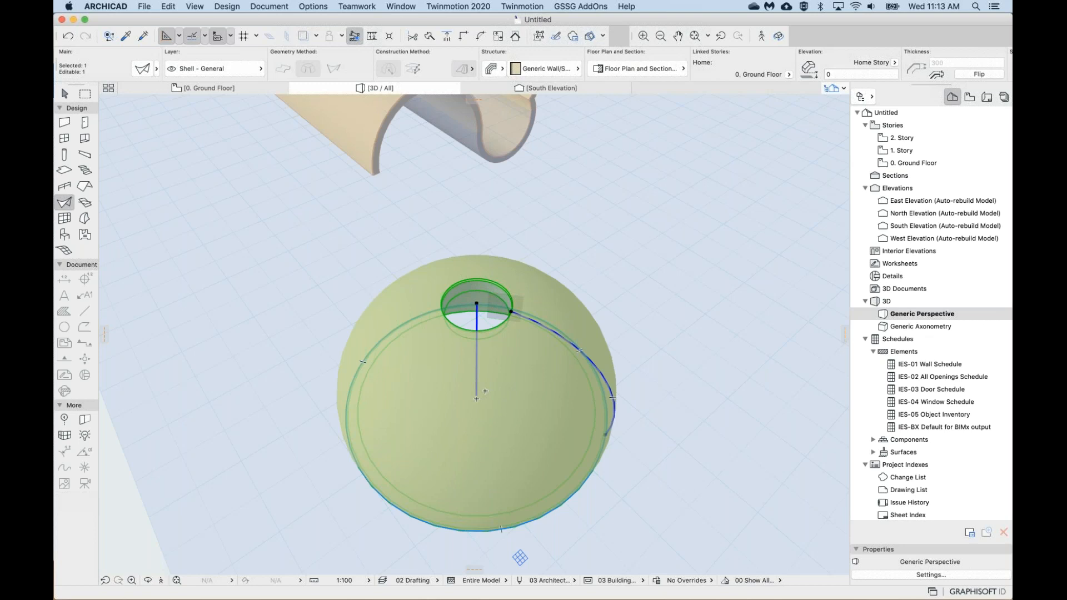
Try to extend the profile from the opening's edge node with a neck, an outward step and an upright wall, and undo it.
{"action": "left_click", "coordinate": [511, 311]}
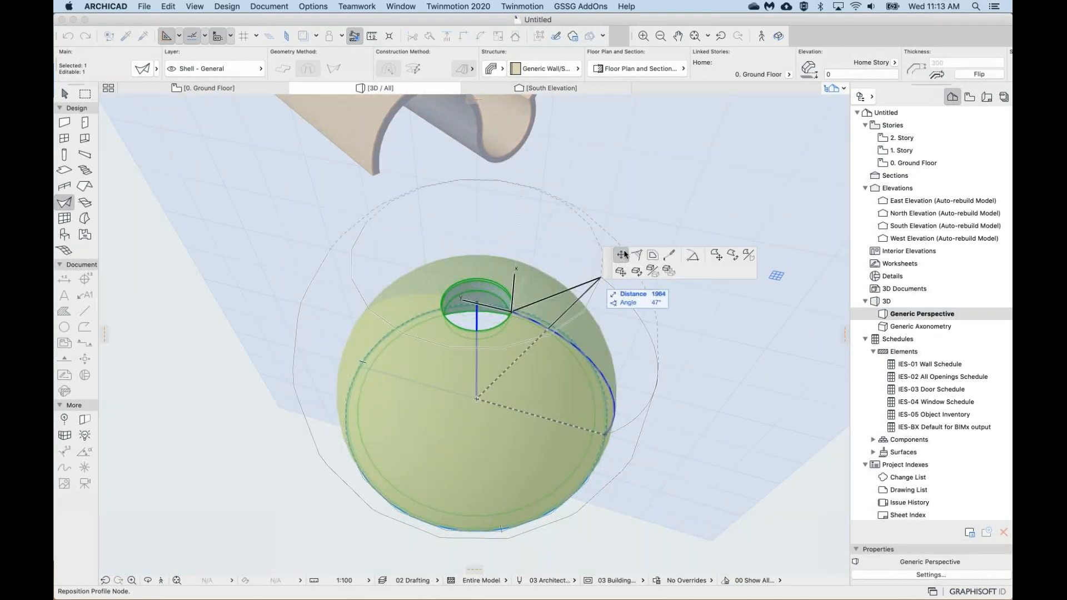
{"action": "left_click", "coordinate": [669, 255]}
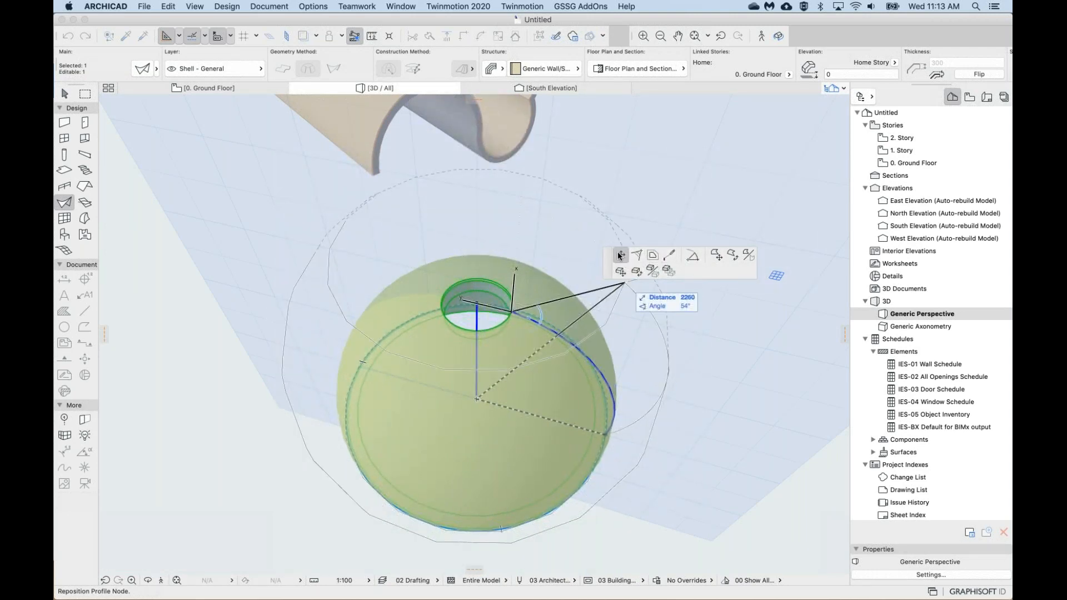
{"action": "left_click", "coordinate": [670, 255]}
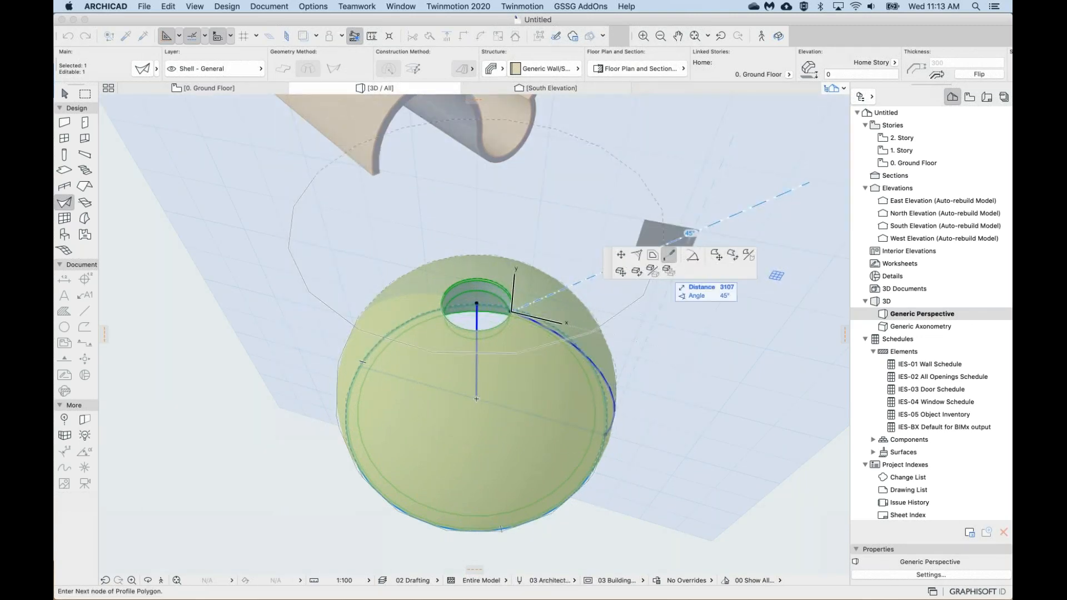
{"action": "scroll", "coordinate": [512, 319], "scroll_direction": "down", "scroll_amount": 5}
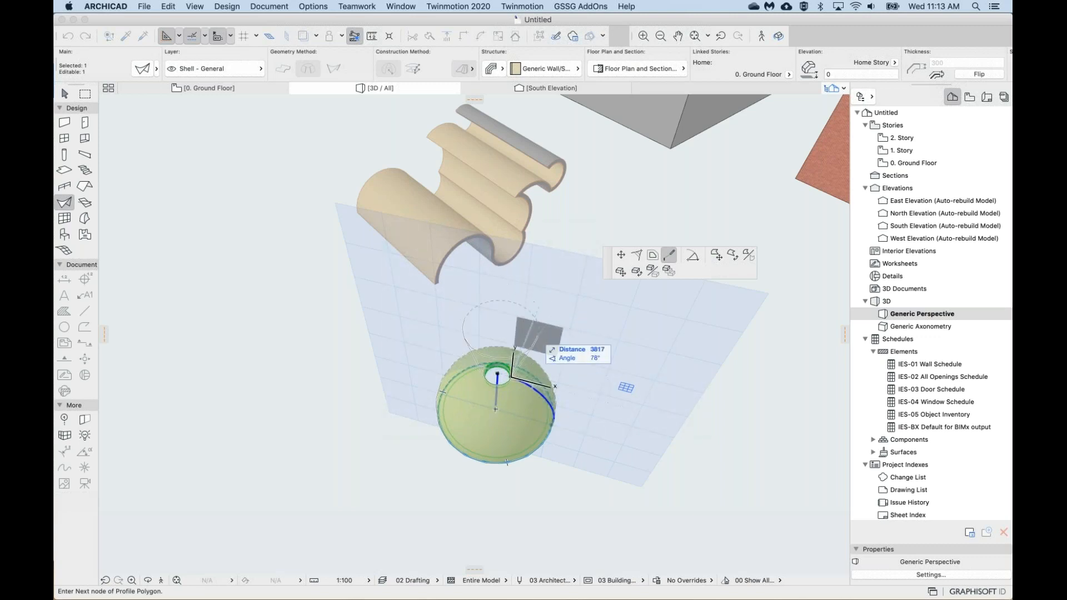
{"action": "left_click", "coordinate": [526, 324]}
{"action": "left_click", "coordinate": [588, 321]}
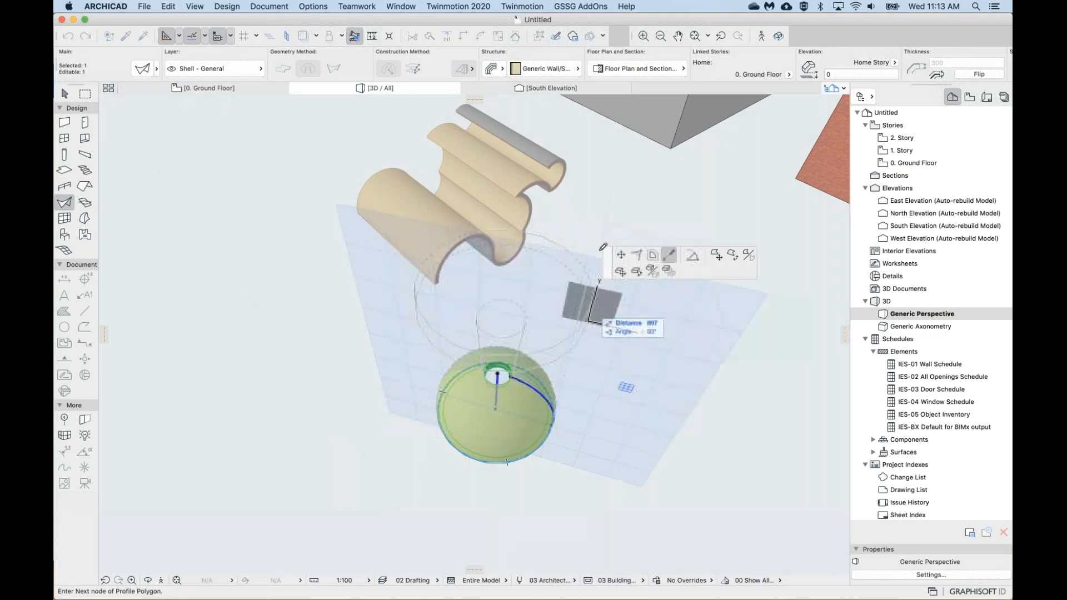
{"action": "left_click", "coordinate": [601, 246]}
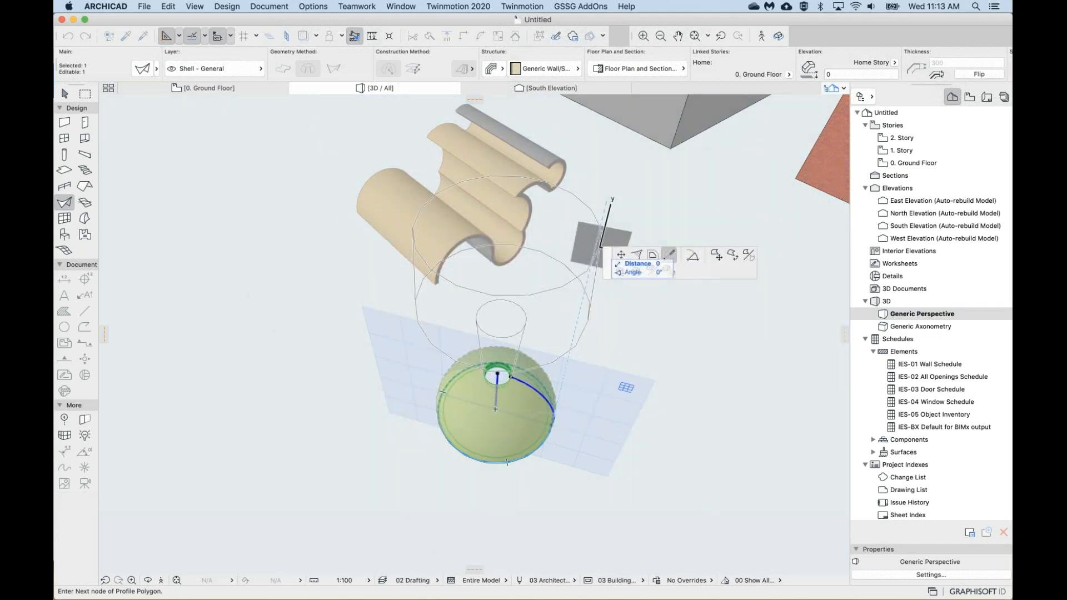
{"action": "left_click", "coordinate": [498, 376]}
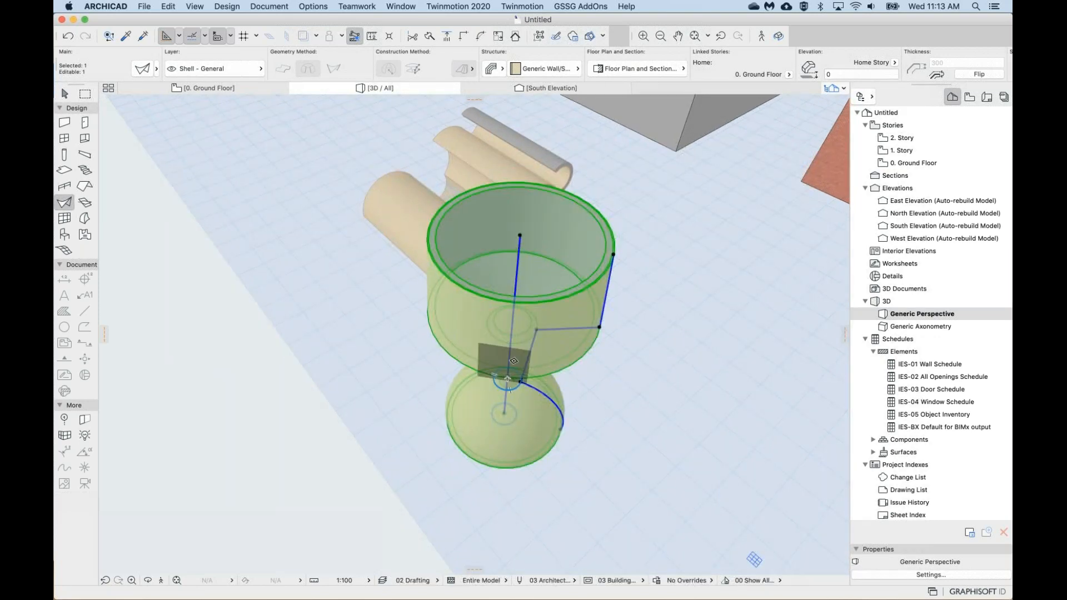
{"action": "key", "text": "super+z"}
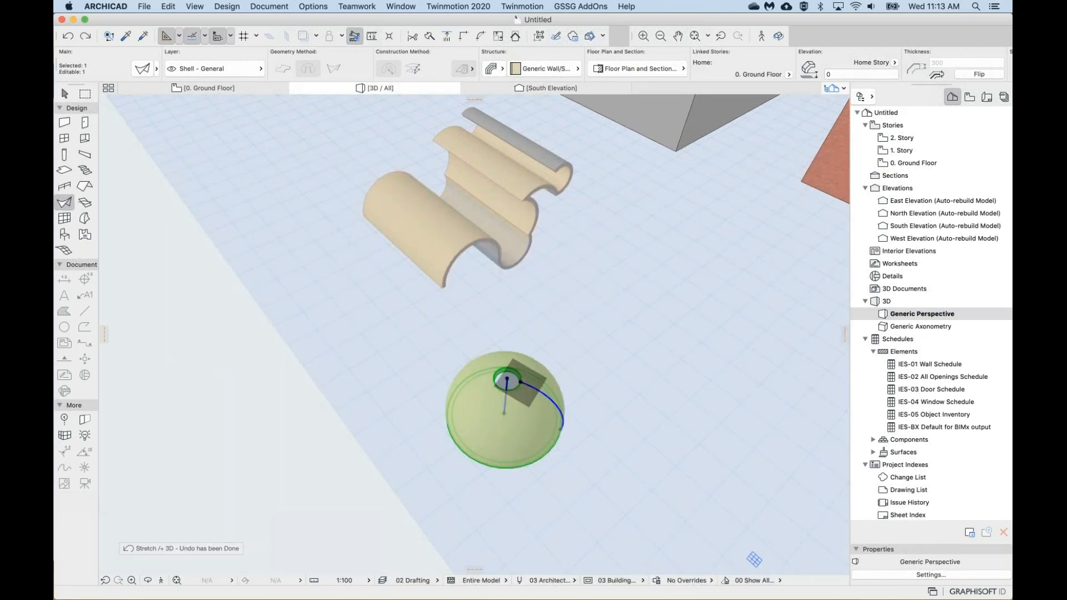
Continue the profile from the opening's edge node with a sloping neck, an outward step and an upright wall about 2350 high.
{"action": "left_click", "coordinate": [520, 382]}
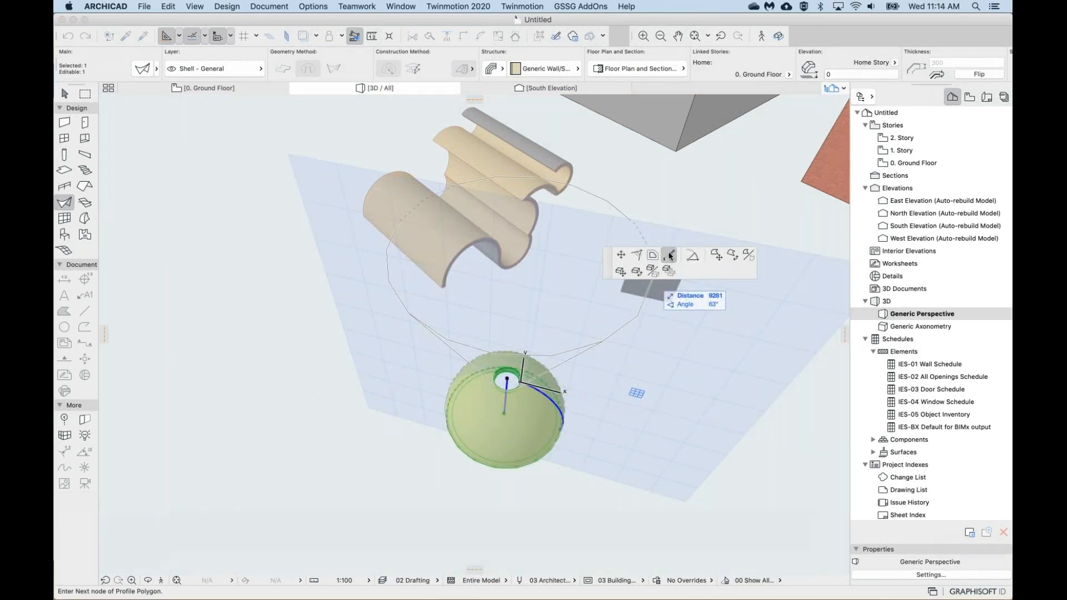
{"action": "left_click", "coordinate": [668, 255]}
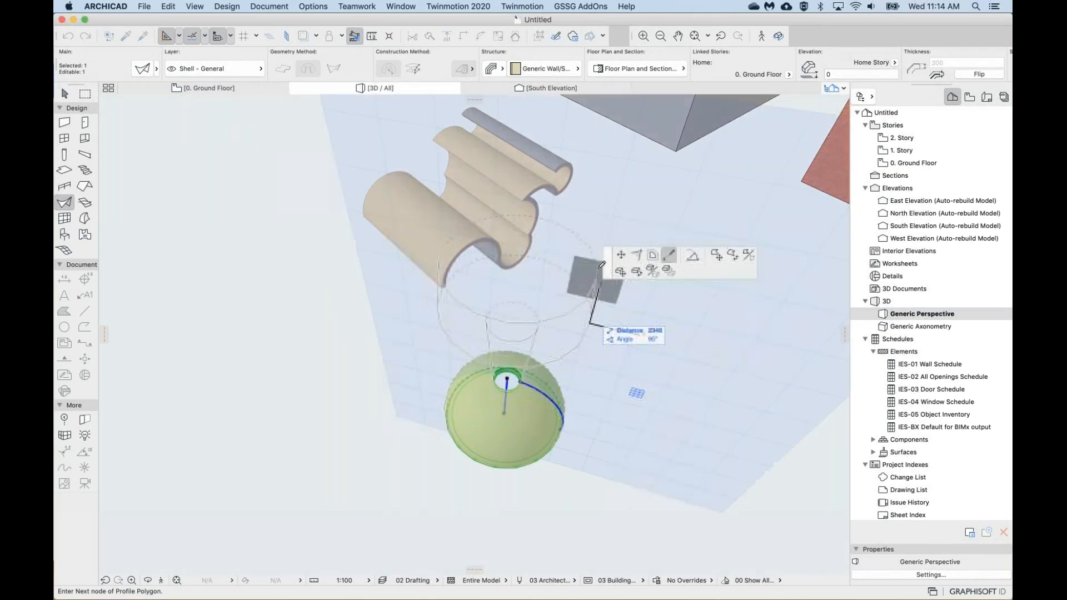
{"action": "left_click", "coordinate": [598, 268]}
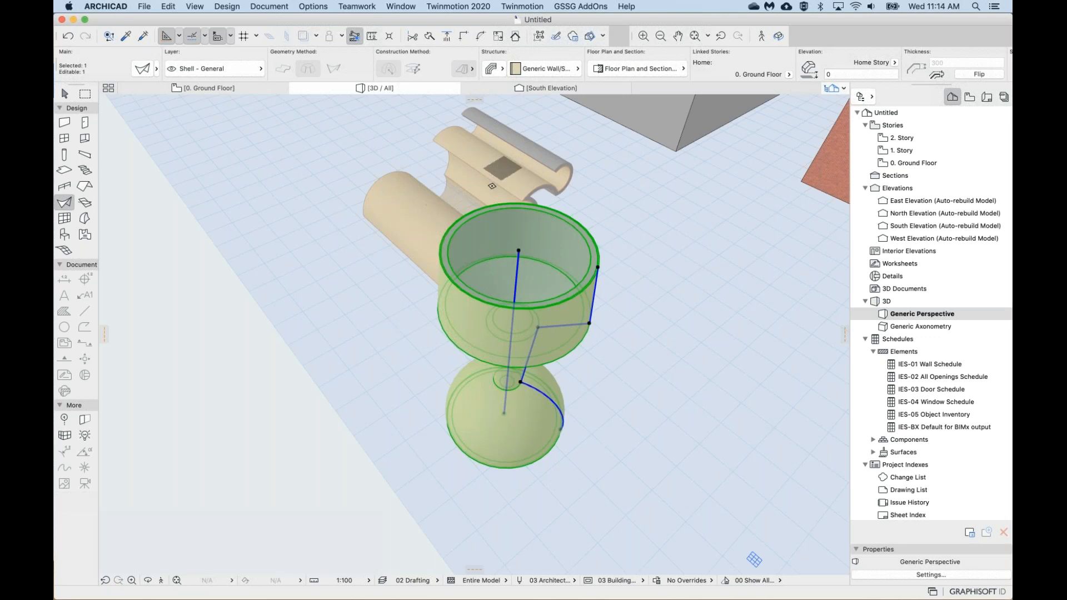
{"action": "scroll", "coordinate": [514, 300], "scroll_direction": "up", "scroll_amount": 3}
{"action": "middle_click_drag", "start_coordinate": [528, 311], "coordinate": [524, 286], "text": "shift"}
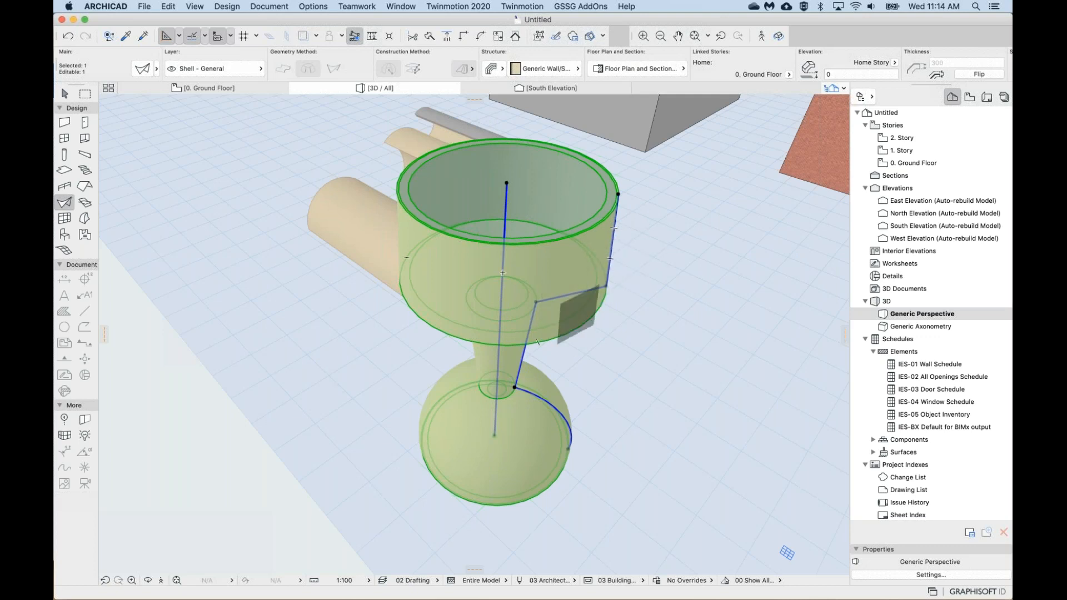
{"action": "middle_click_drag", "start_coordinate": [611, 271], "coordinate": [604, 281]}
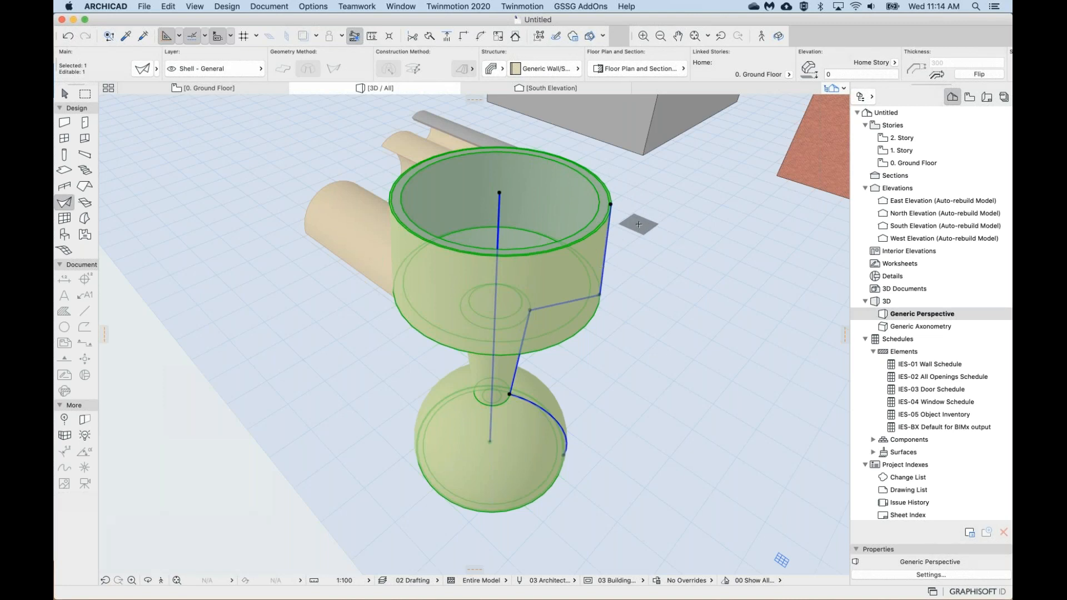
Undo the profile extension and redraw it from the opening's edge node with a sloping neck, an outward step and a shorter upright wall.
{"action": "middle_click_drag", "start_coordinate": [639, 223], "coordinate": [628, 225]}
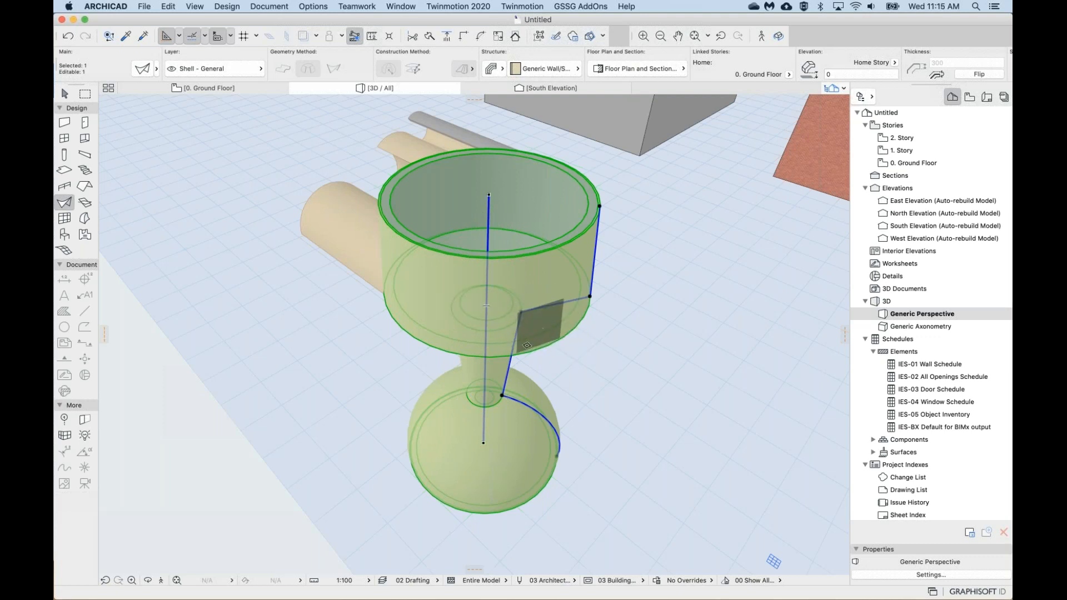
{"action": "key", "text": "super+z"}
{"action": "left_click", "coordinate": [502, 396]}
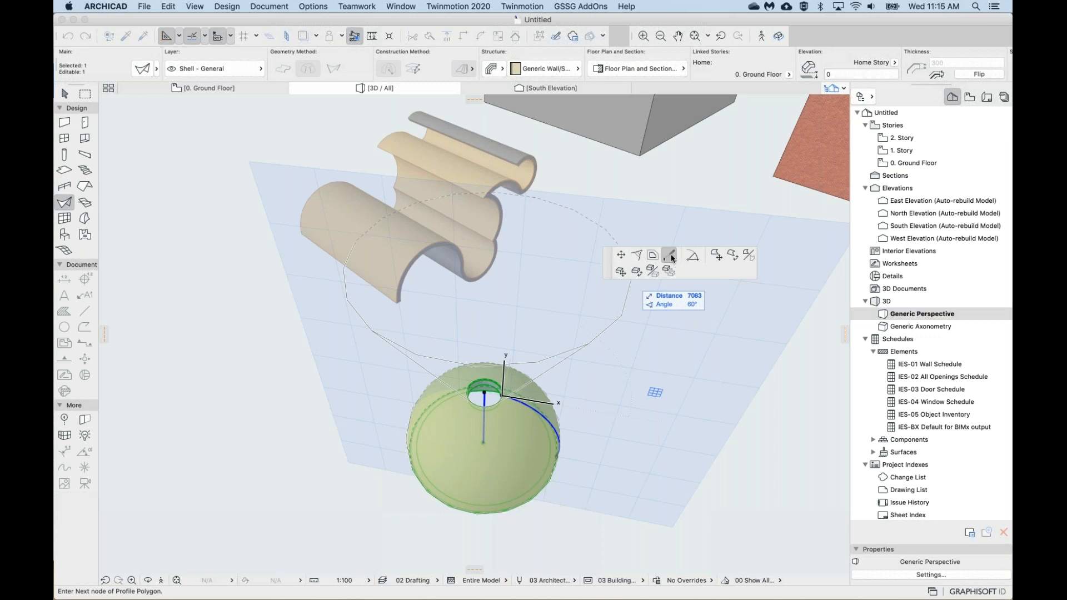
{"action": "left_click", "coordinate": [584, 310]}
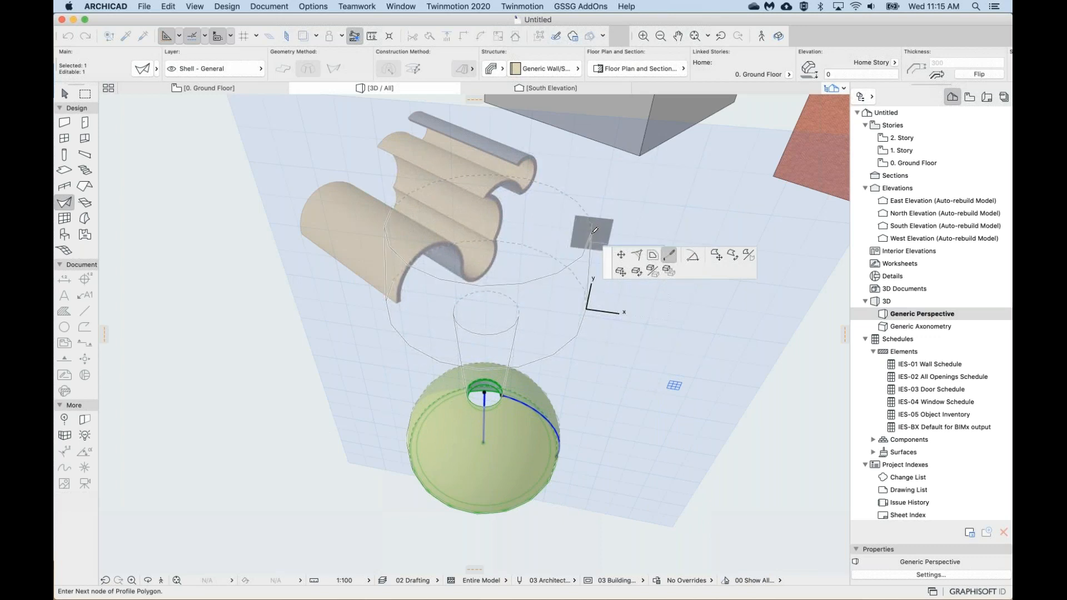
{"action": "double_click", "coordinate": [593, 230]}
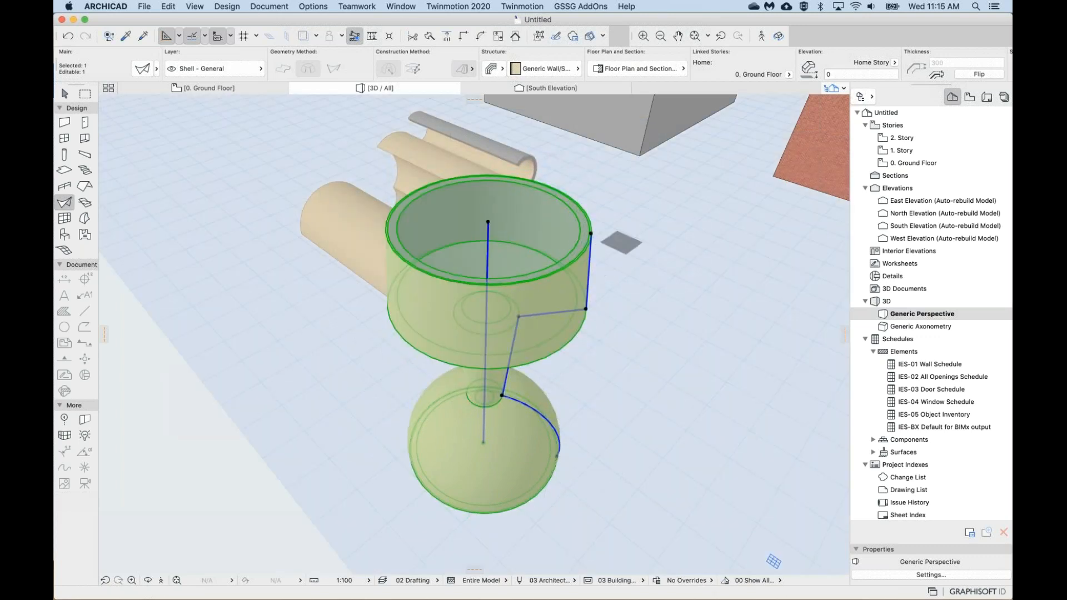
Set the goblet-shaped shell's revolution angle to 180° in its selection settings.
{"action": "middle_click_drag", "start_coordinate": [565, 291], "coordinate": [576, 280]}
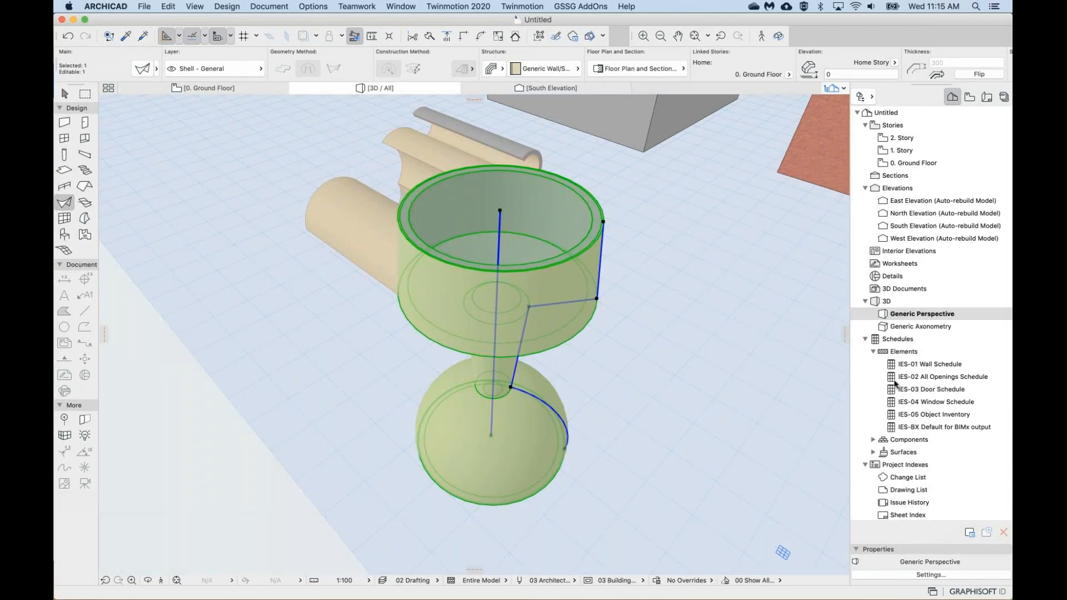
{"action": "middle_click_drag", "start_coordinate": [551, 325], "coordinate": [548, 332]}
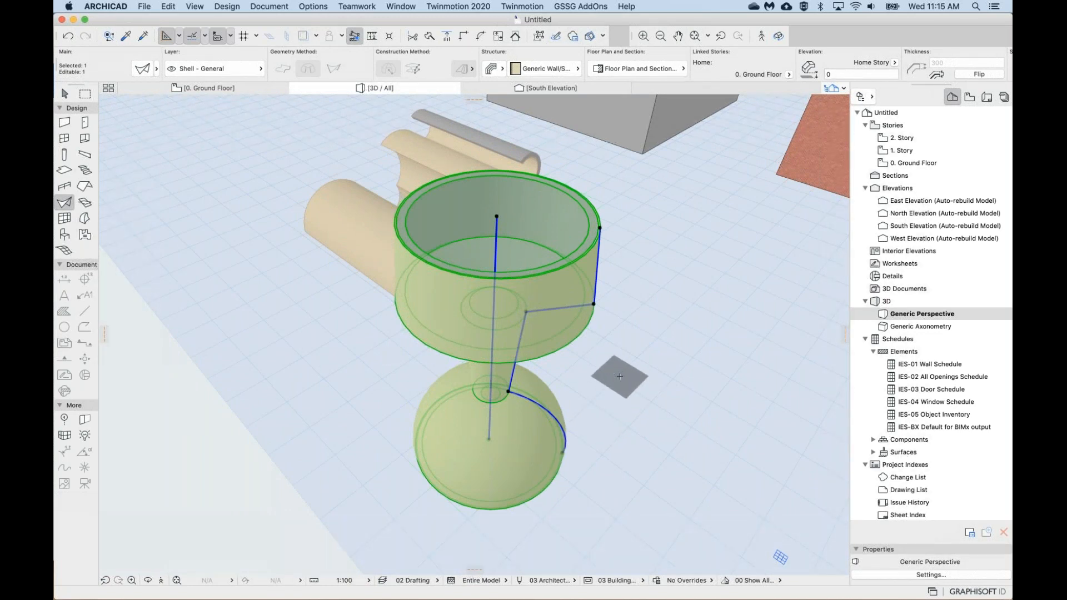
{"action": "middle_click_drag", "start_coordinate": [620, 376], "coordinate": [631, 380]}
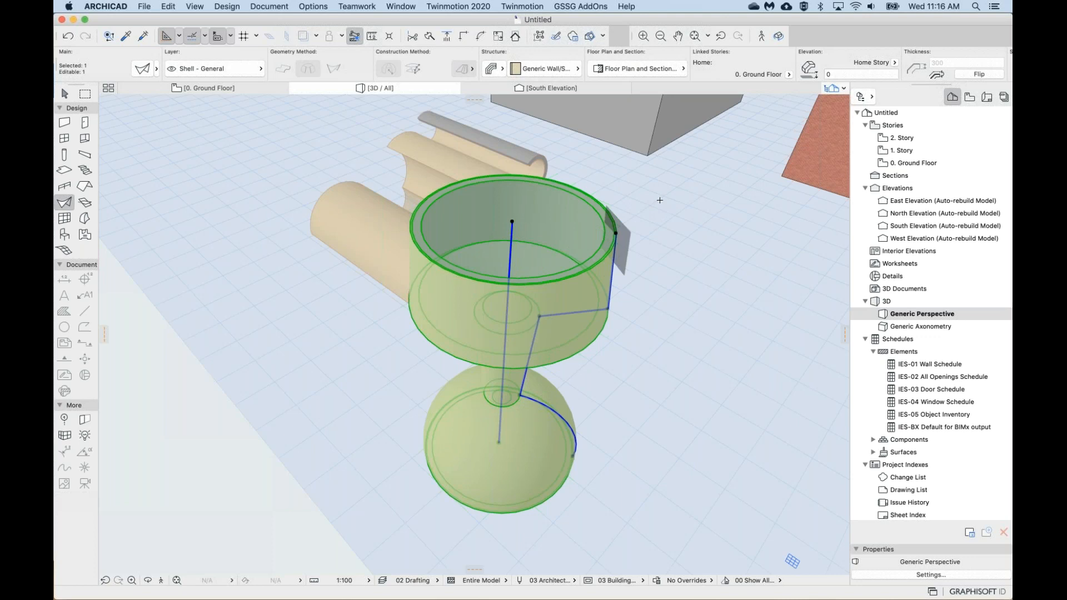
{"action": "middle_click_drag", "start_coordinate": [544, 316], "coordinate": [566, 289], "text": "shift"}
{"action": "middle_click_drag", "start_coordinate": [495, 275], "coordinate": [512, 274], "text": "shift"}
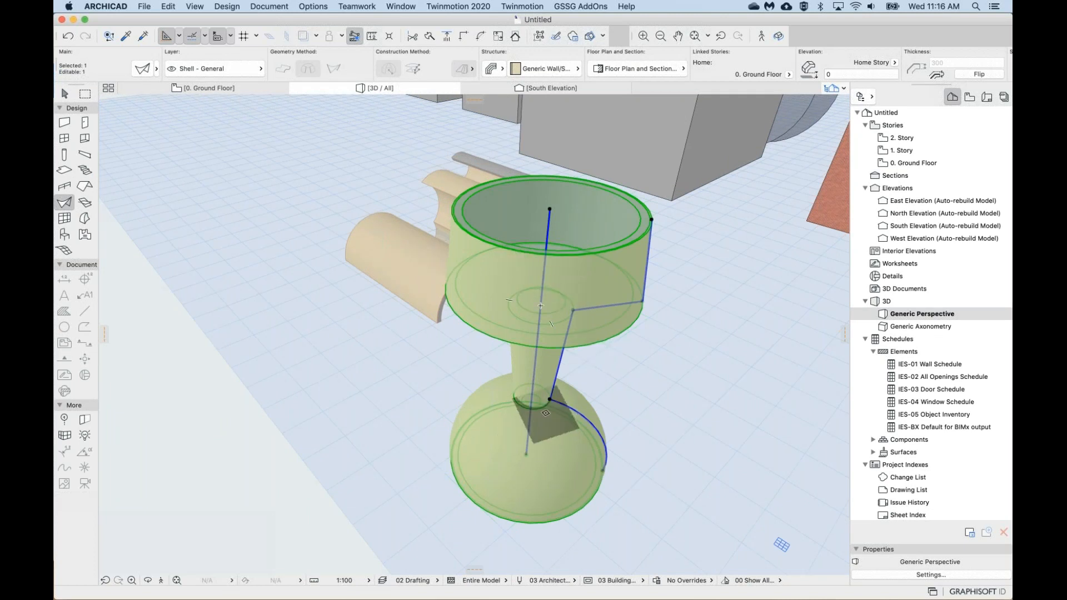
{"action": "key", "text": "super+t"}
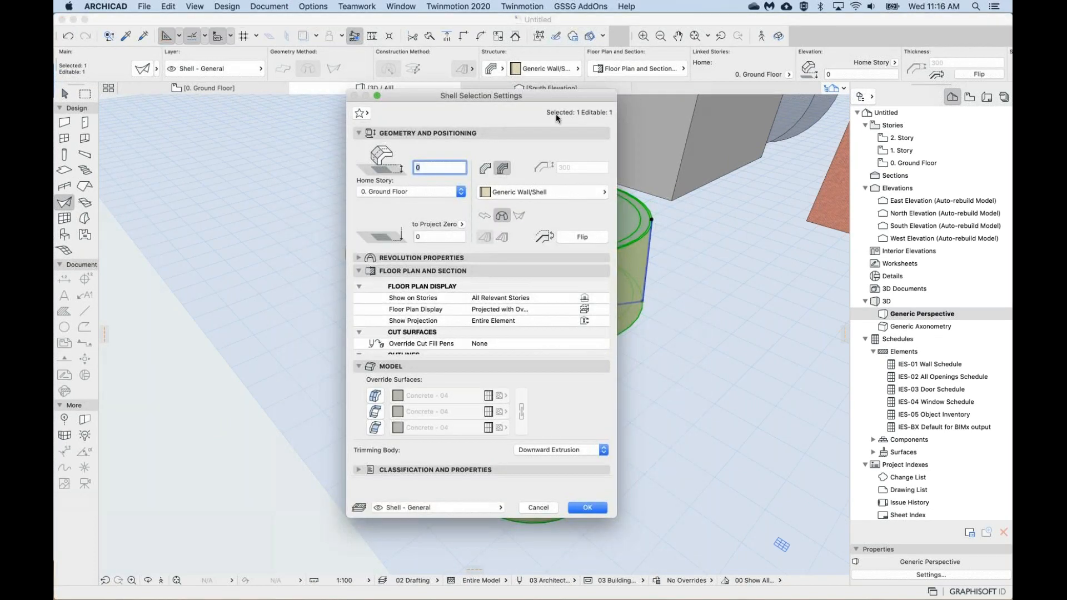
{"action": "left_click_drag", "start_coordinate": [593, 100], "coordinate": [395, 109]}
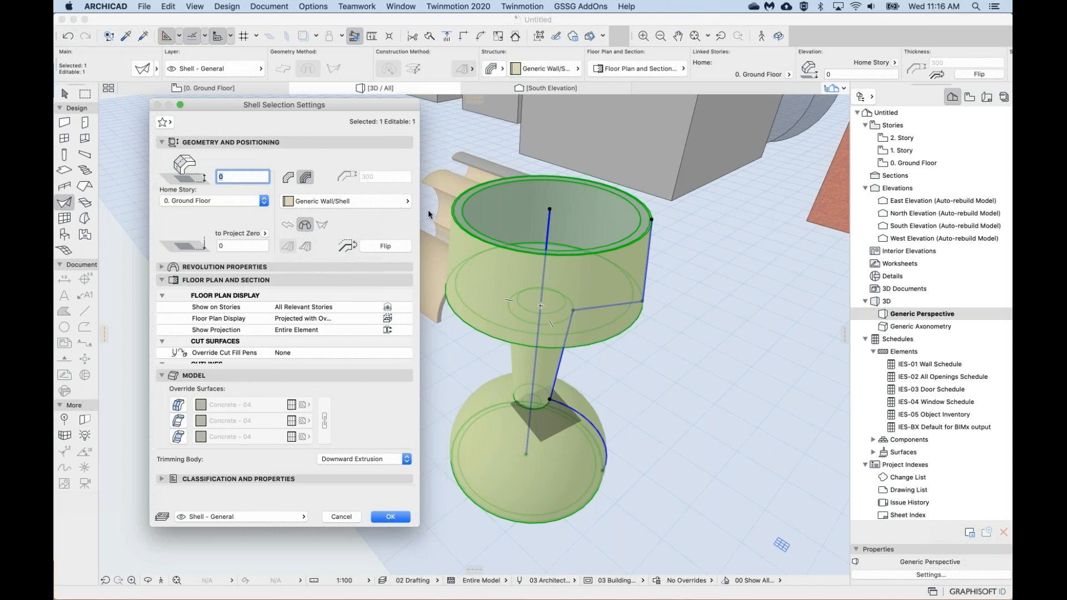
{"action": "left_click", "coordinate": [216, 266]}
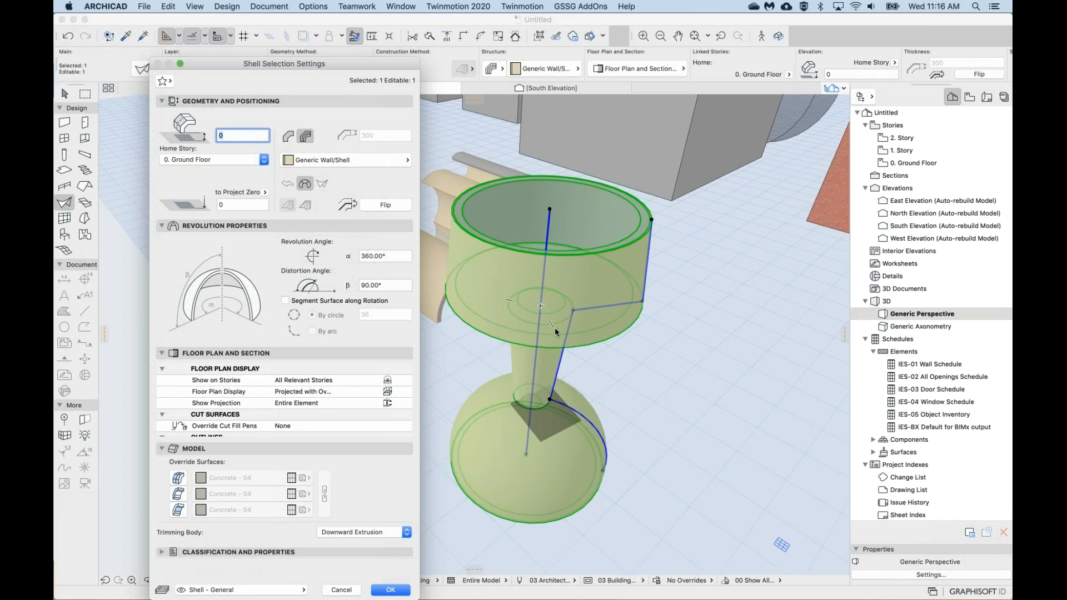
{"action": "left_click_drag", "start_coordinate": [281, 65], "coordinate": [264, 56]}
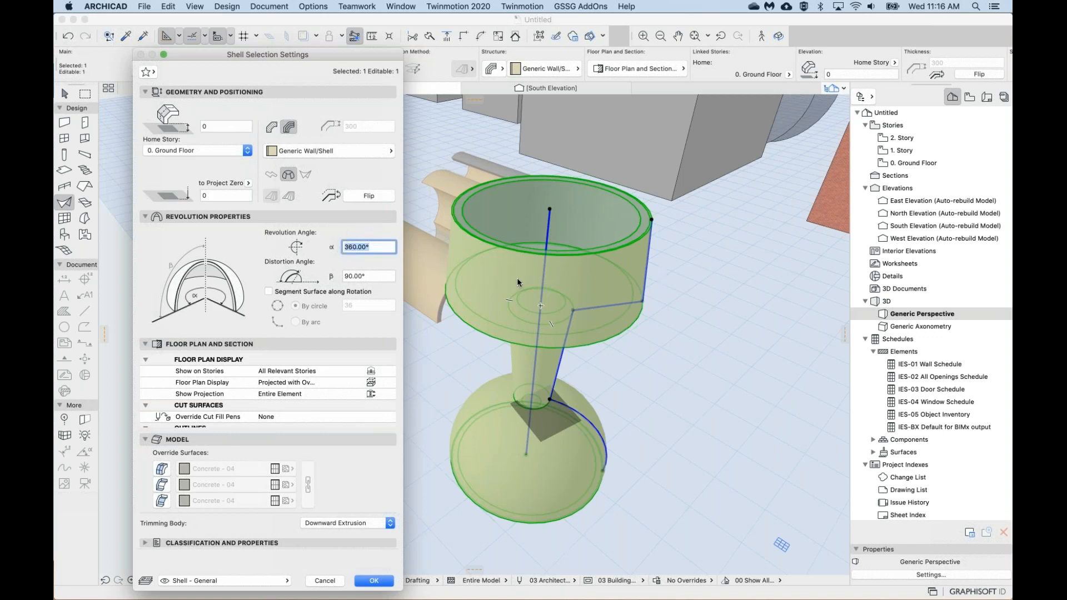
{"action": "type", "text": "18"}
{"action": "left_click", "coordinate": [376, 581]}
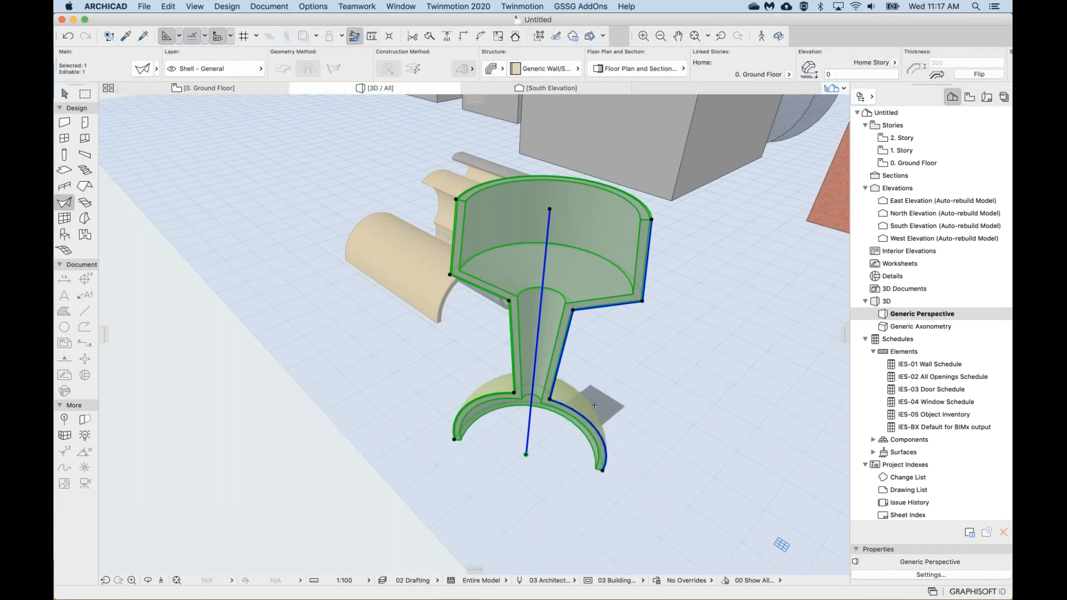
Inspect the halved shell and restore its revolution angle to a full 360°.
{"action": "key", "text": "shift"}
{"action": "middle_click_drag", "start_coordinate": [549, 389], "coordinate": [549, 428], "text": "shift"}
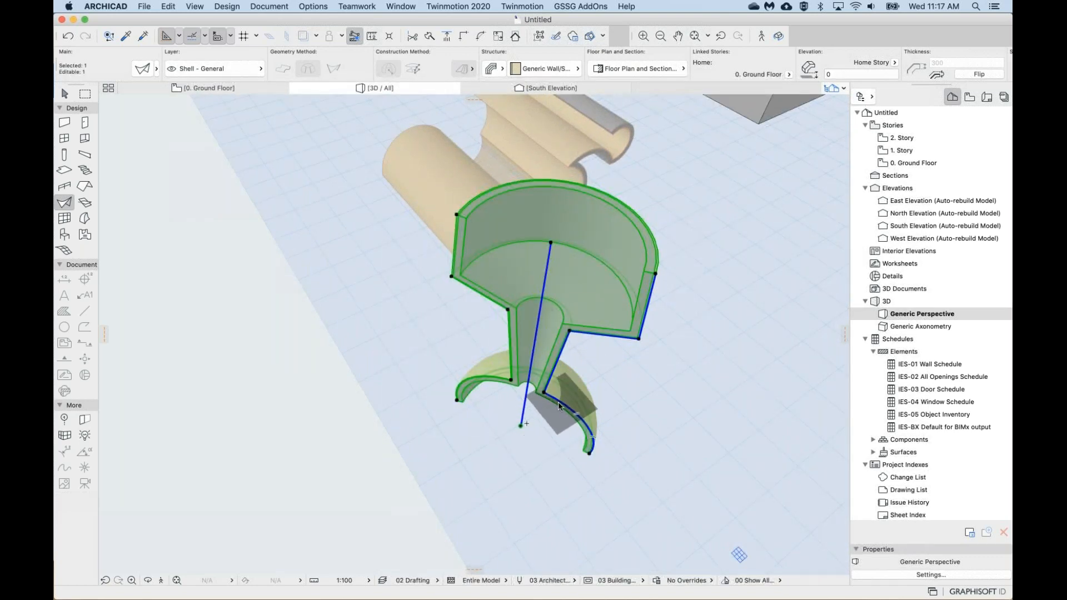
{"action": "key", "text": "super+t"}
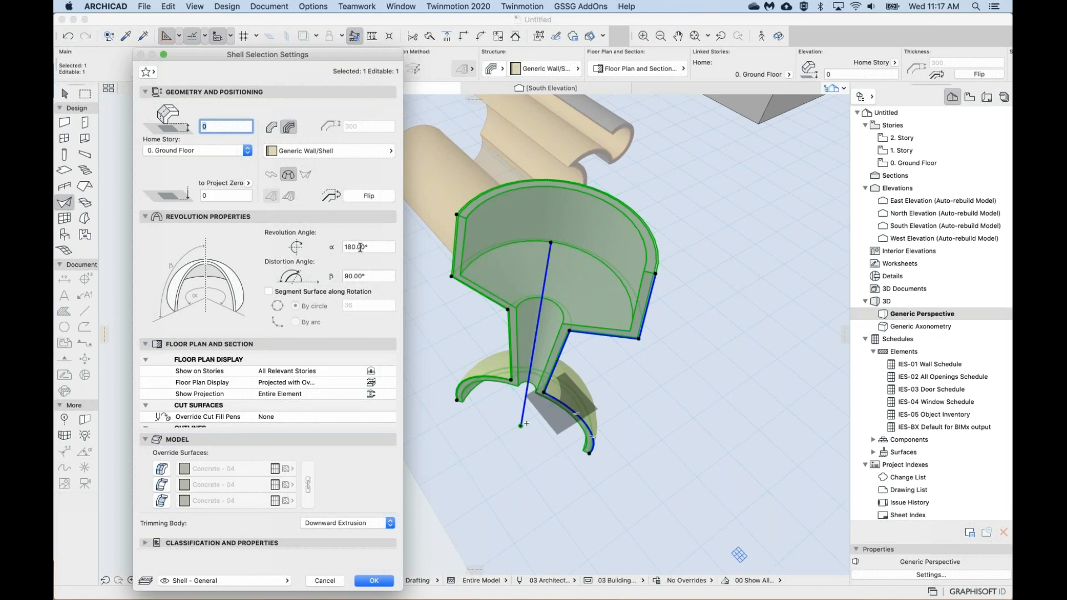
{"action": "left_click", "coordinate": [372, 247]}
{"action": "type", "text": "36"}
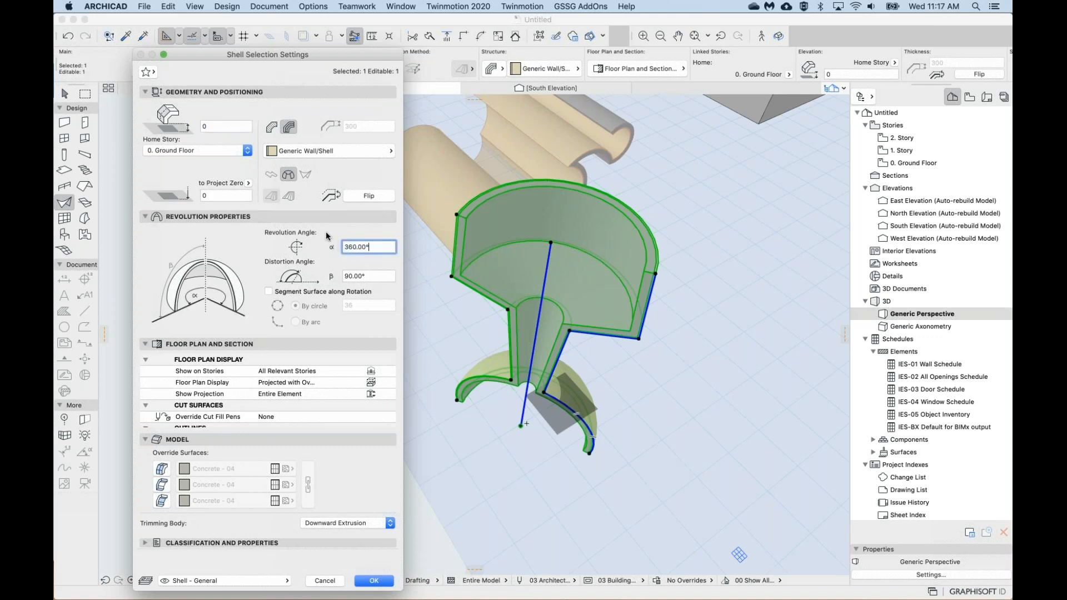
{"action": "left_click_drag", "start_coordinate": [383, 247], "coordinate": [315, 248]}
{"action": "type", "text": "4"}
{"action": "left_click", "coordinate": [373, 582]}
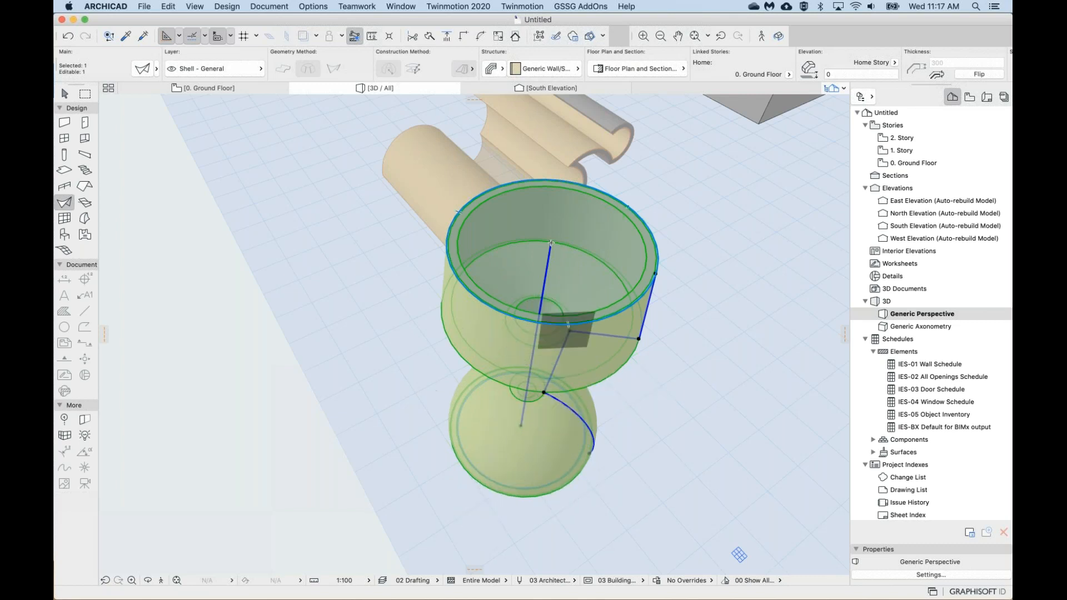
Segment the revolved shell's surface along the rotation, by circle, with 5 segments.
{"action": "key", "text": "super+t"}
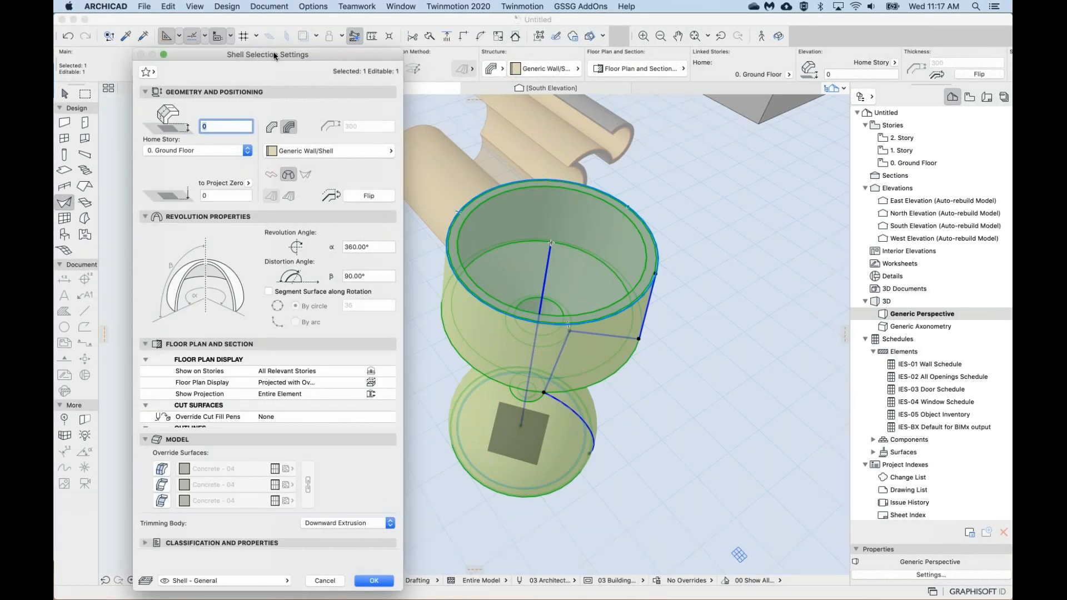
{"action": "left_click_drag", "start_coordinate": [275, 56], "coordinate": [272, 54]}
{"action": "left_click", "coordinate": [244, 343]}
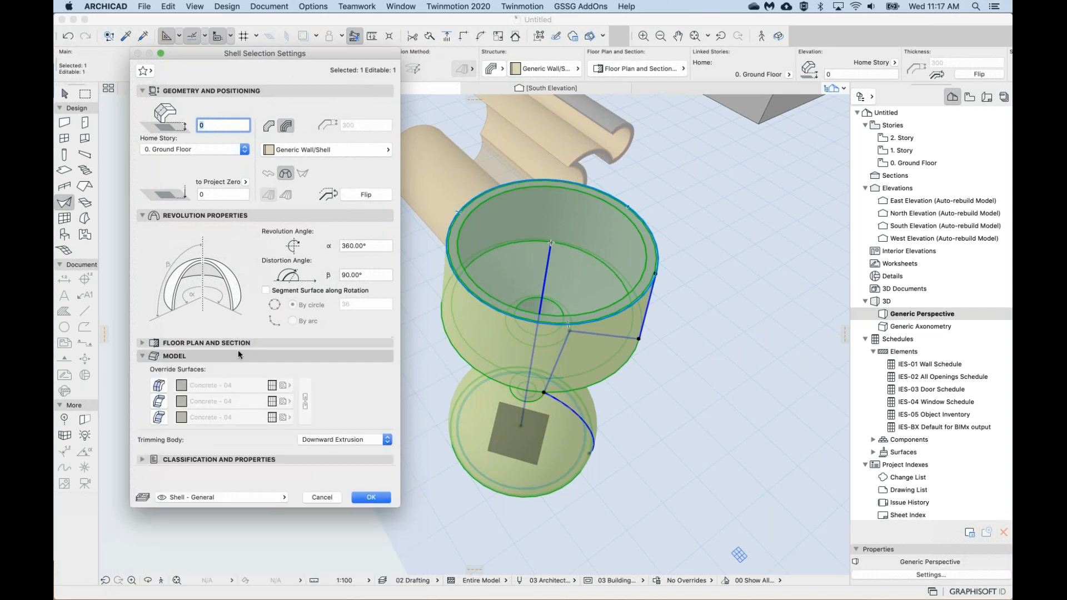
{"action": "left_click", "coordinate": [240, 356]}
{"action": "left_click_drag", "start_coordinate": [293, 55], "coordinate": [292, 137]}
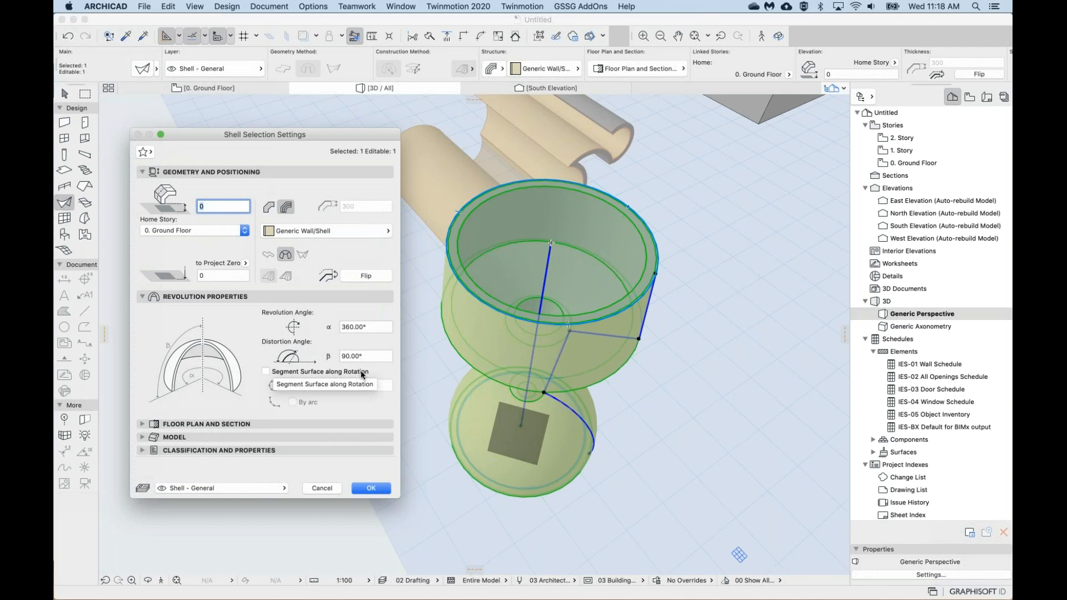
{"action": "left_click", "coordinate": [266, 371]}
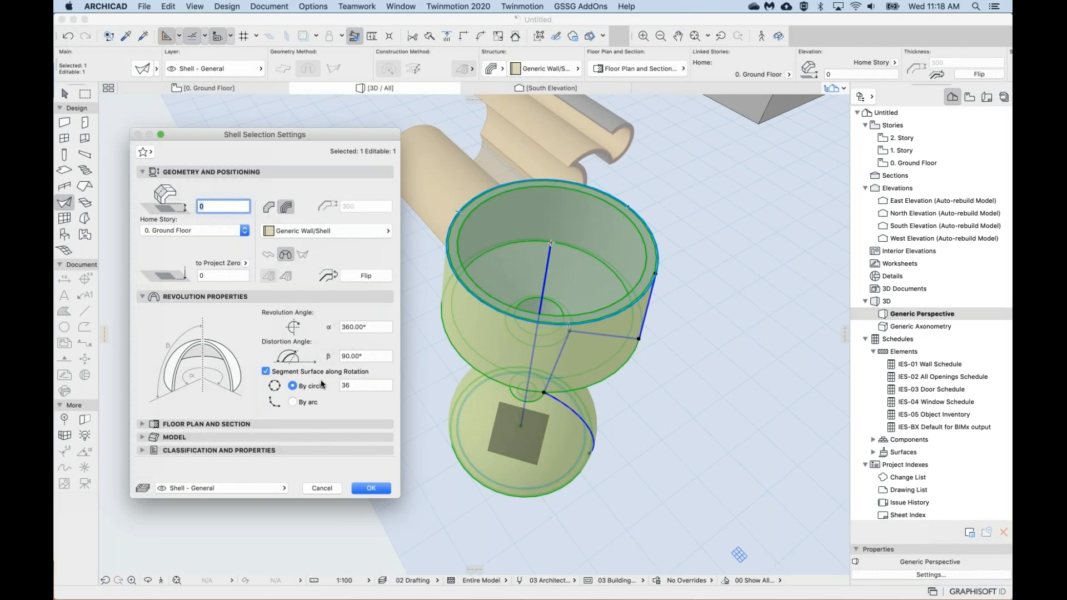
{"action": "double_click", "coordinate": [356, 385]}
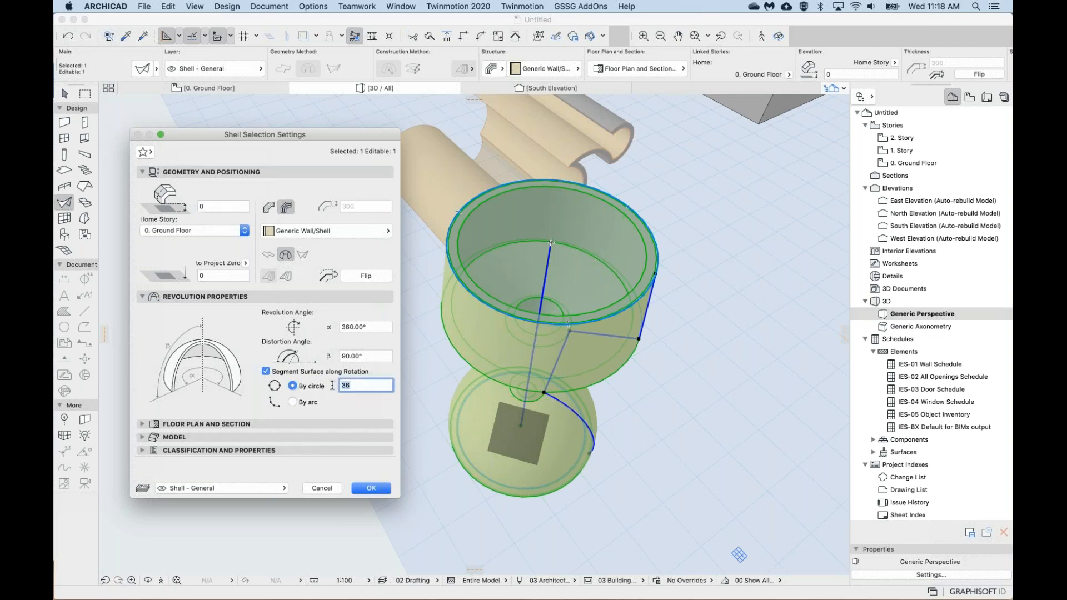
{"action": "type", "text": "5"}
{"action": "double_click", "coordinate": [363, 383]}
{"action": "type", "text": "5"}
{"action": "left_click", "coordinate": [371, 488]}
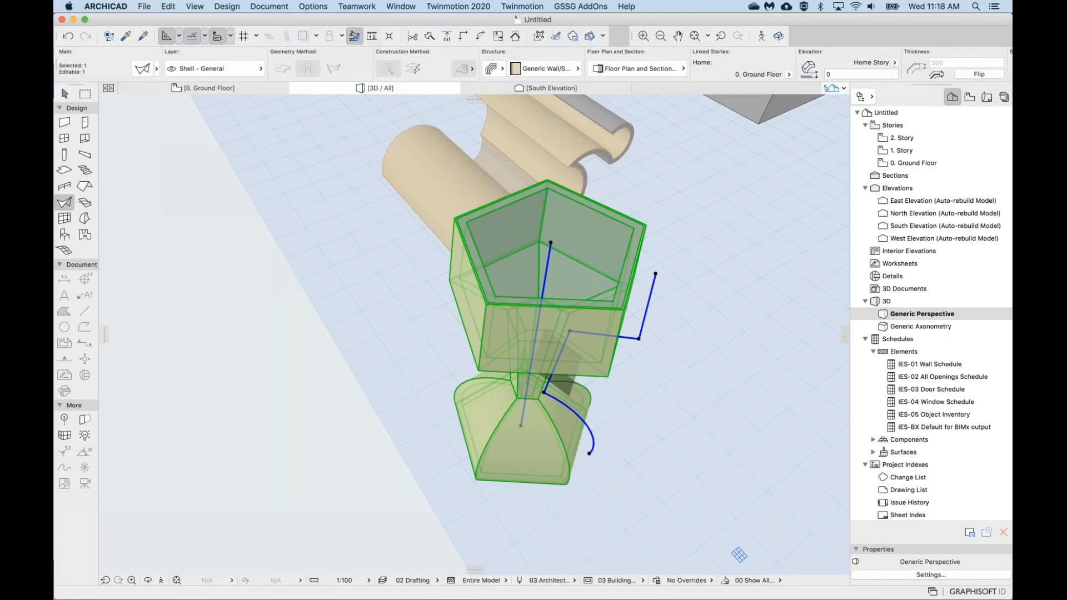
Examine the five-sided shell from several angles, turn off its segmentation along the rotation and deselect it.
{"action": "scroll", "coordinate": [561, 461], "scroll_direction": "up", "scroll_amount": 3}
{"action": "scroll", "coordinate": [561, 460], "scroll_direction": "down", "scroll_amount": 2}
{"action": "middle_click_drag", "start_coordinate": [561, 460], "coordinate": [589, 473], "text": "shift"}
{"action": "middle_click_drag", "start_coordinate": [586, 422], "coordinate": [583, 381]}
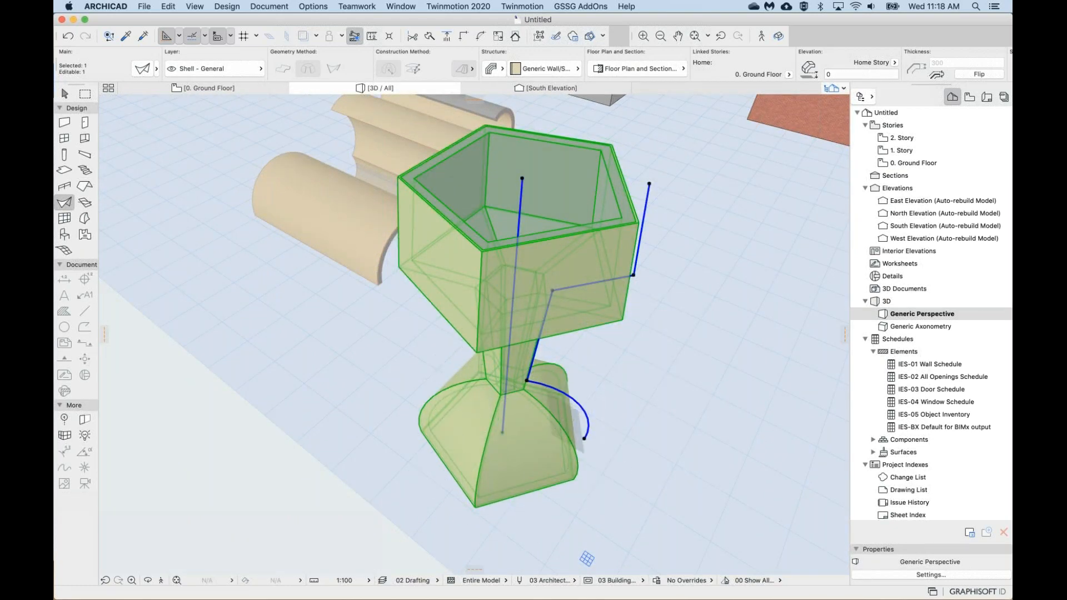
{"action": "middle_click_drag", "start_coordinate": [508, 484], "coordinate": [461, 464], "text": "shift"}
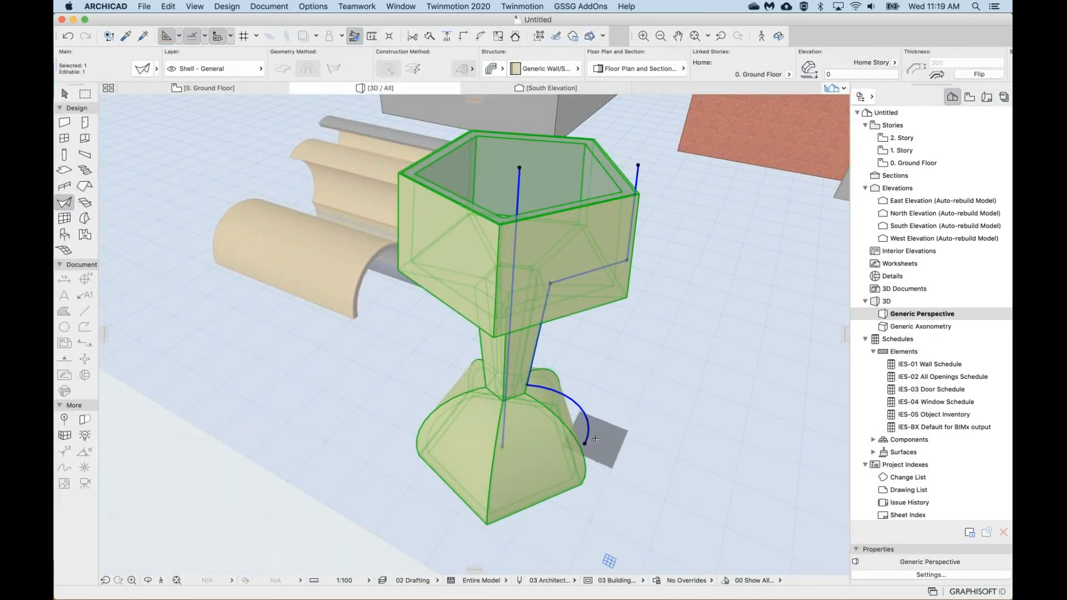
{"action": "middle_click_drag", "start_coordinate": [600, 439], "coordinate": [567, 435], "text": "shift"}
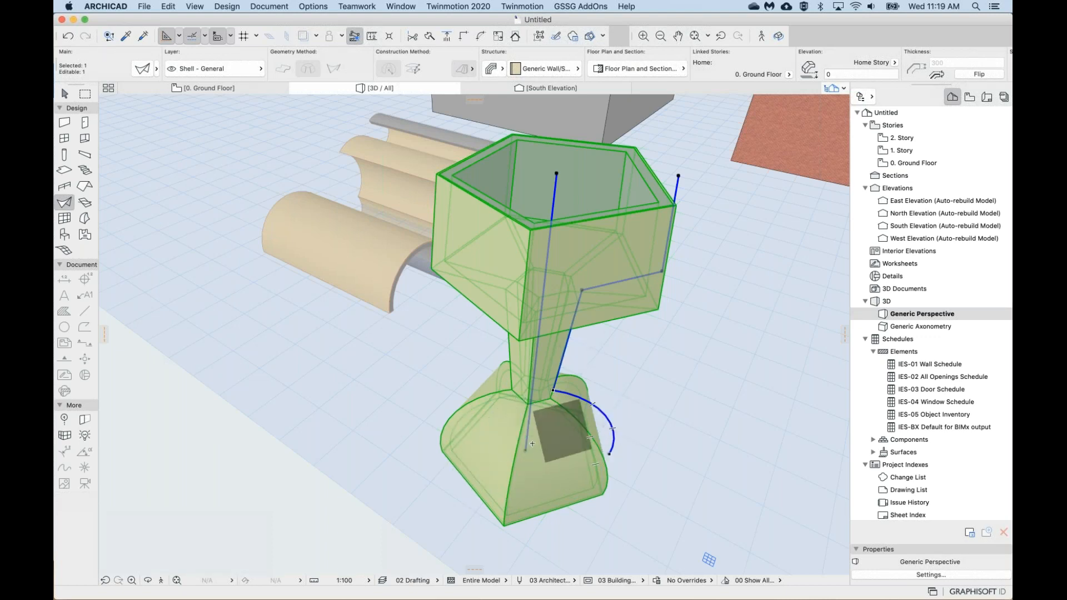
{"action": "key", "text": "super+t"}
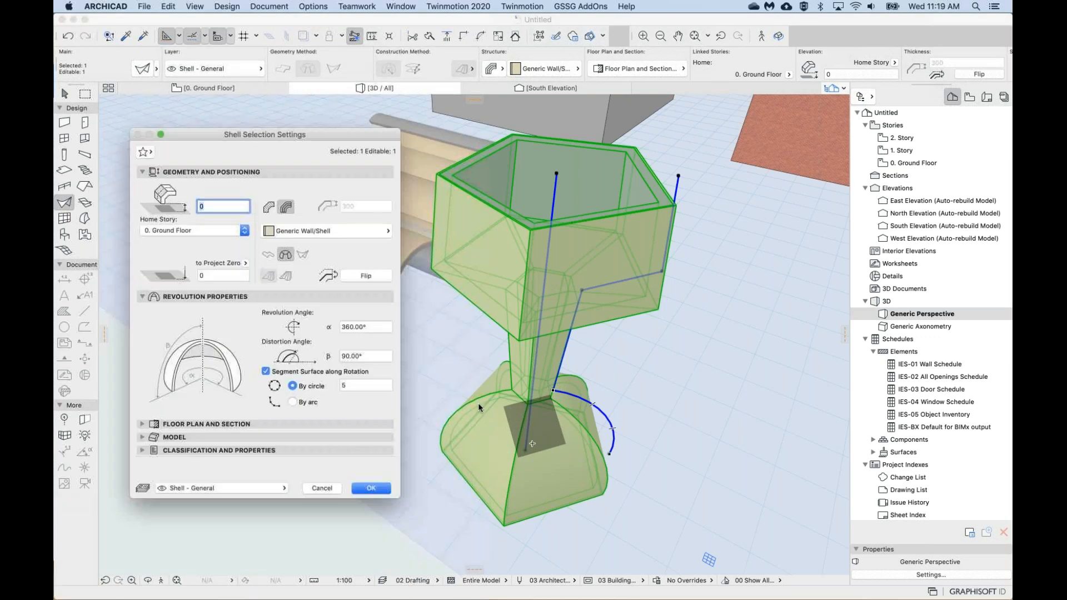
{"action": "left_click", "coordinate": [266, 371]}
{"action": "left_click", "coordinate": [371, 488]}
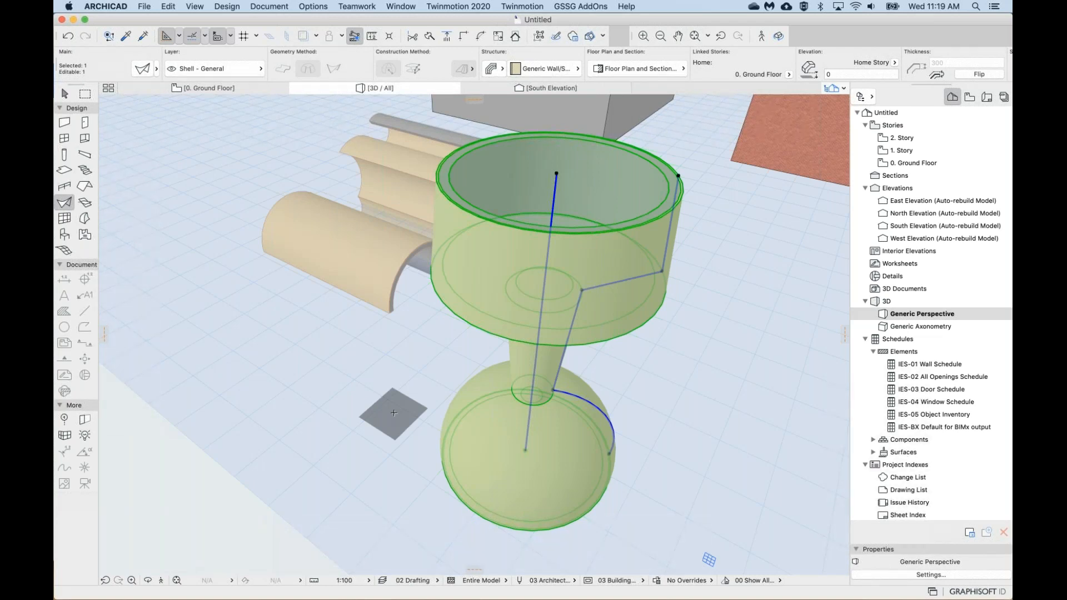
{"action": "key", "text": "Escape"}
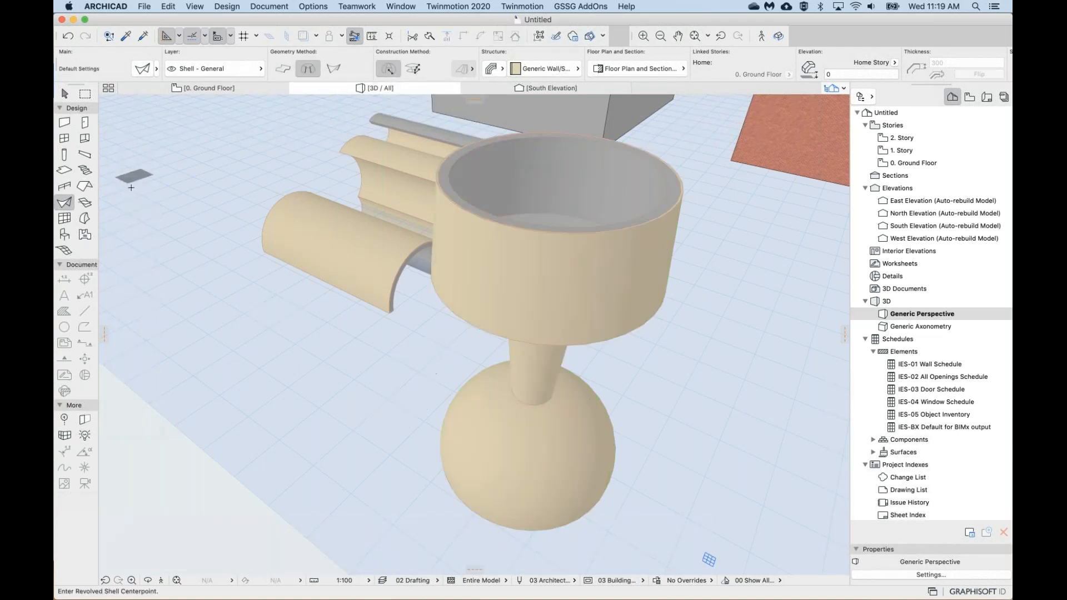
Activate the Shell tool with the ruled geometry method.
{"action": "left_click", "coordinate": [64, 93]}
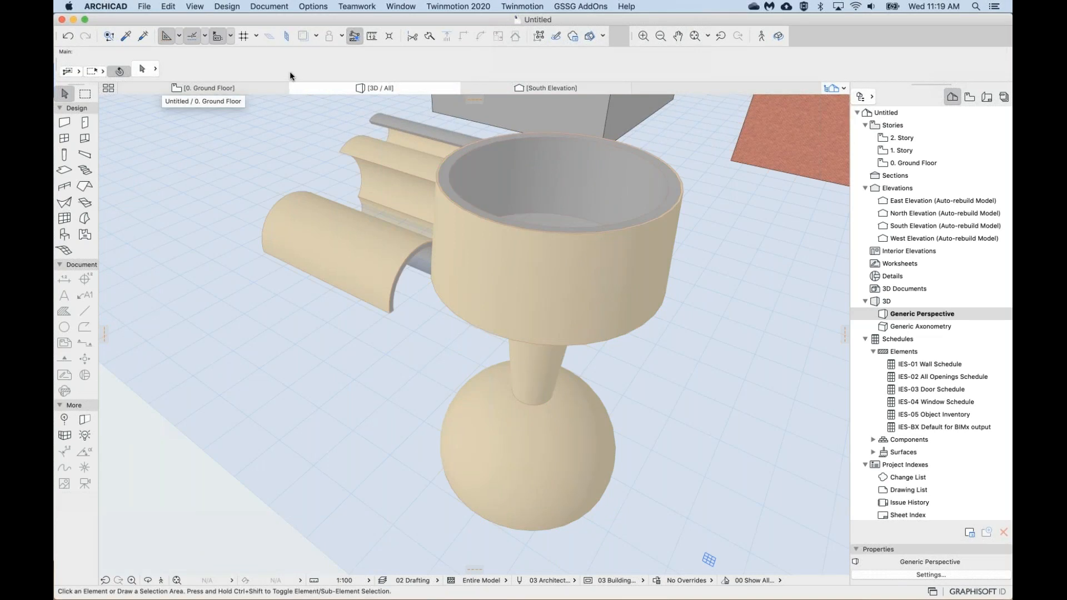
{"action": "left_click", "coordinate": [64, 202]}
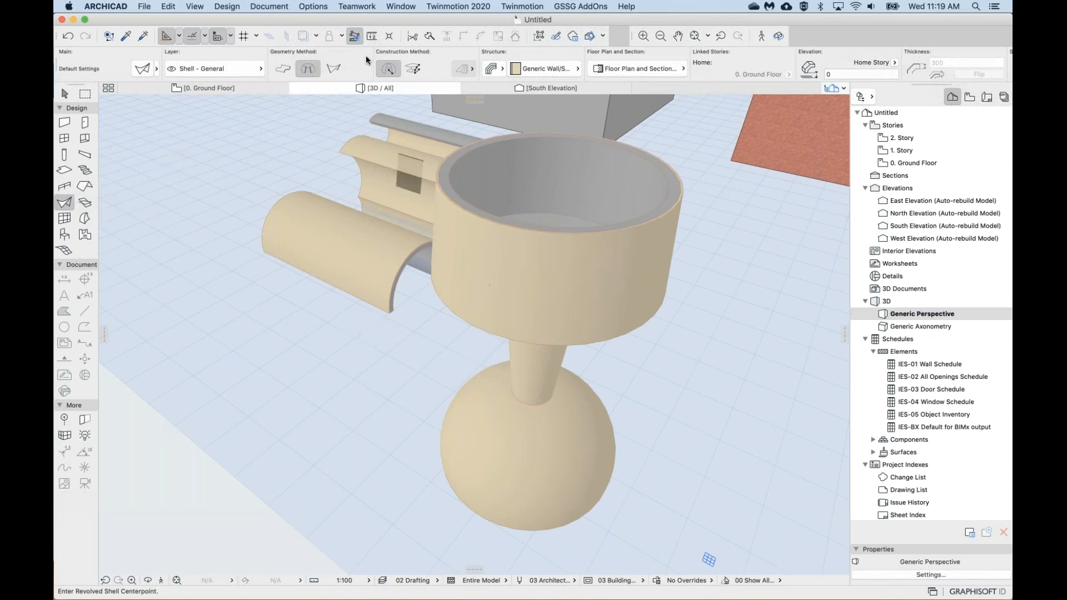
{"action": "left_click", "coordinate": [325, 67]}
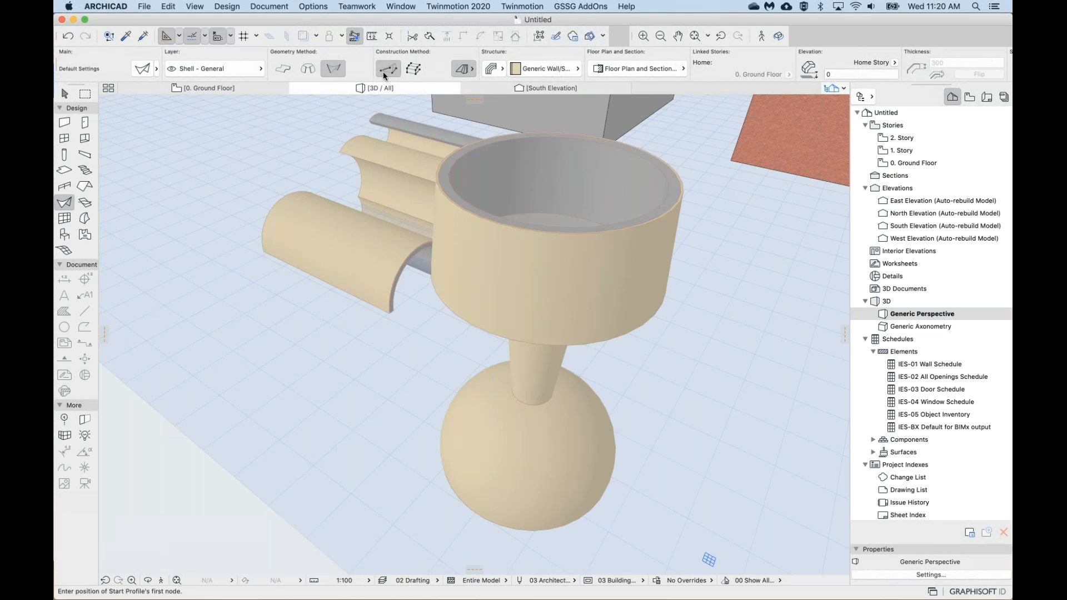
Draw a ruled shell on the ground in front of the wavy shell, from an arched start profile to a straight end profile.
{"action": "scroll", "coordinate": [312, 292], "scroll_direction": "up", "scroll_amount": 5}
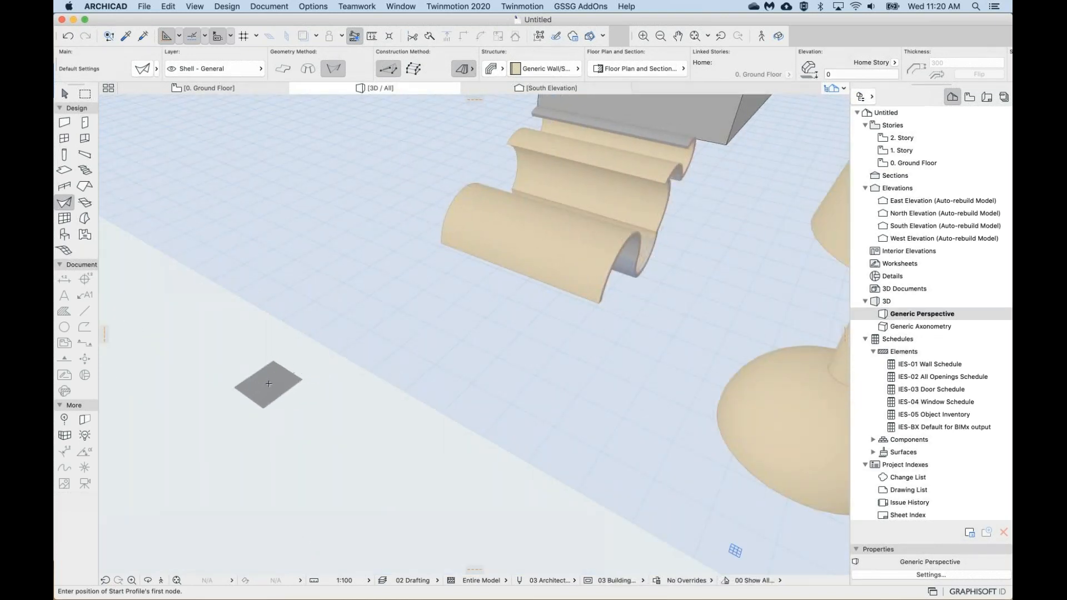
{"action": "left_click", "coordinate": [269, 383]}
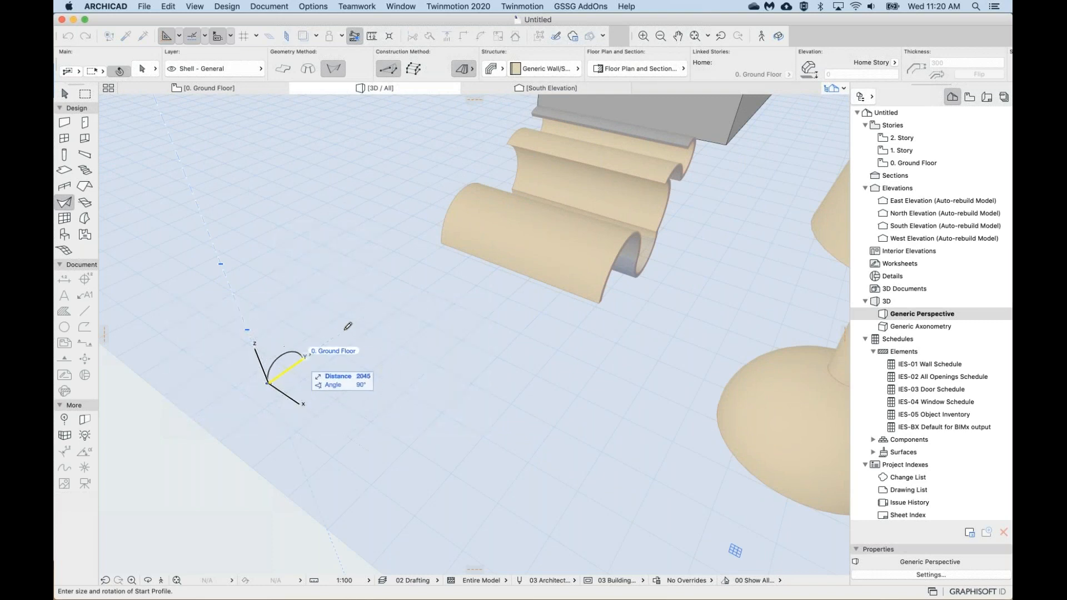
{"action": "left_click", "coordinate": [382, 305]}
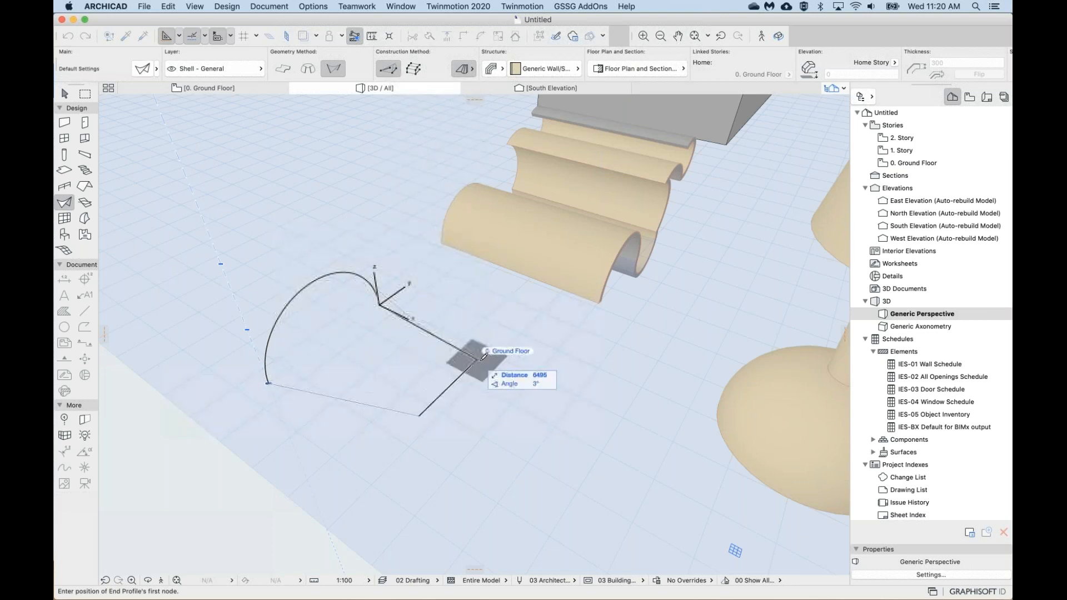
{"action": "left_click", "coordinate": [518, 372]}
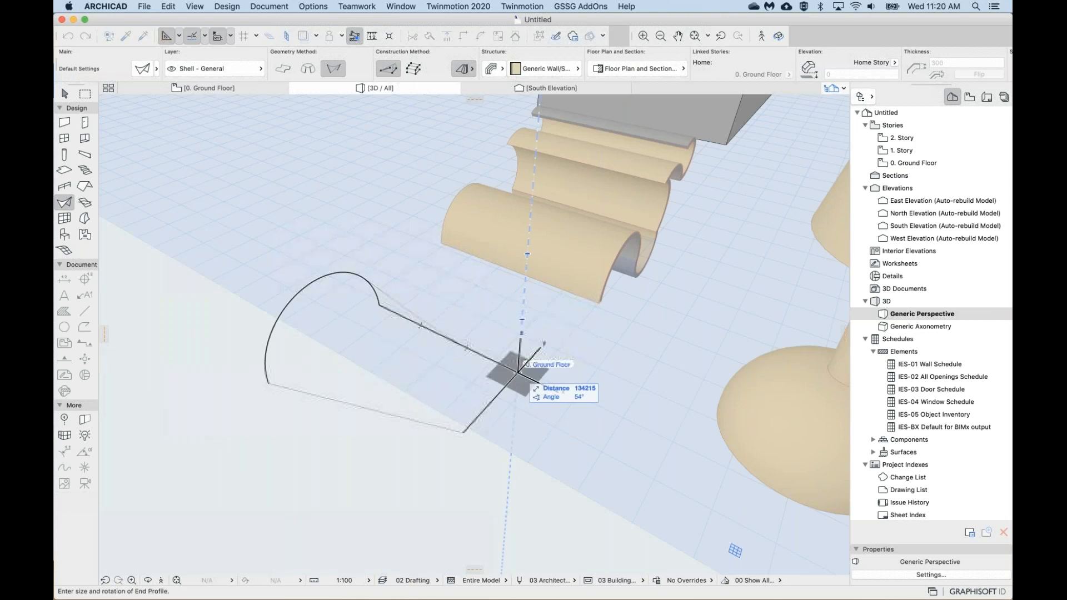
{"action": "left_click", "coordinate": [517, 371]}
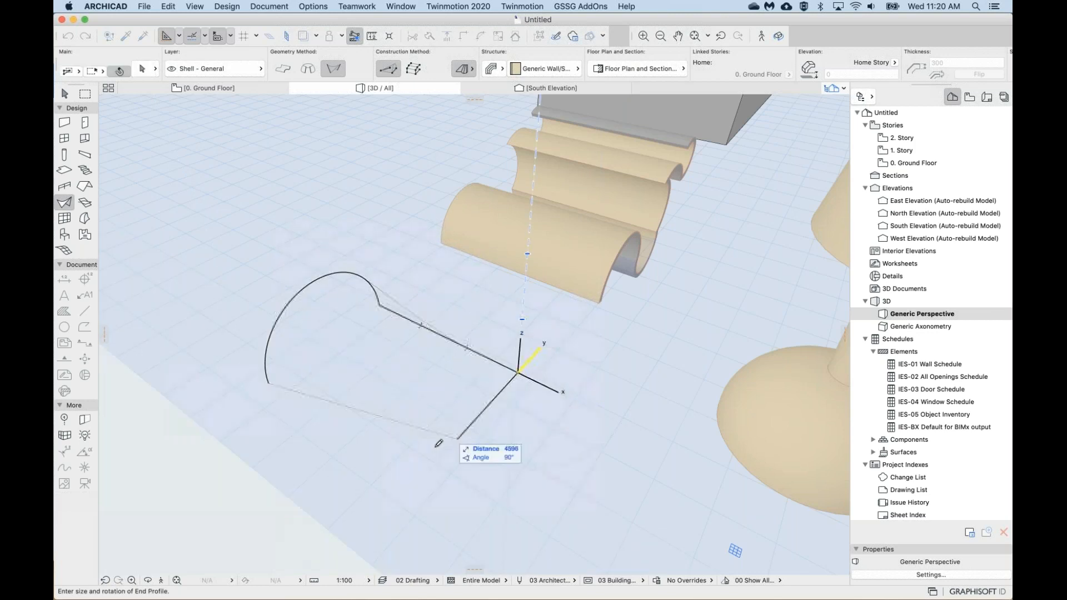
{"action": "left_click", "coordinate": [414, 490]}
{"action": "middle_click_drag", "start_coordinate": [414, 490], "coordinate": [370, 443], "text": "shift"}
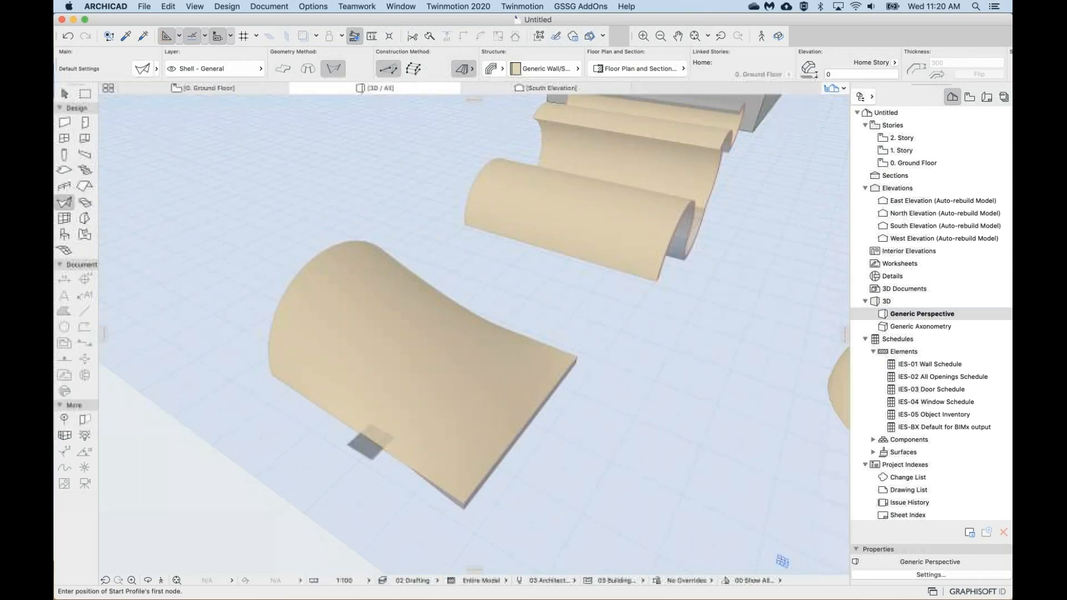
Delete the newly drawn ruled shell.
{"action": "left_click", "coordinate": [443, 385], "text": "shift"}
{"action": "mouse_move", "coordinate": [443, 386]}
{"action": "middle_mouse_down", "text": "shift"}
{"action": "mouse_move", "coordinate": [444, 256]}
{"action": "mouse_move", "coordinate": [456, 383]}
{"action": "mouse_move", "coordinate": [439, 381]}
{"action": "middle_mouse_up", "text": "shift"}
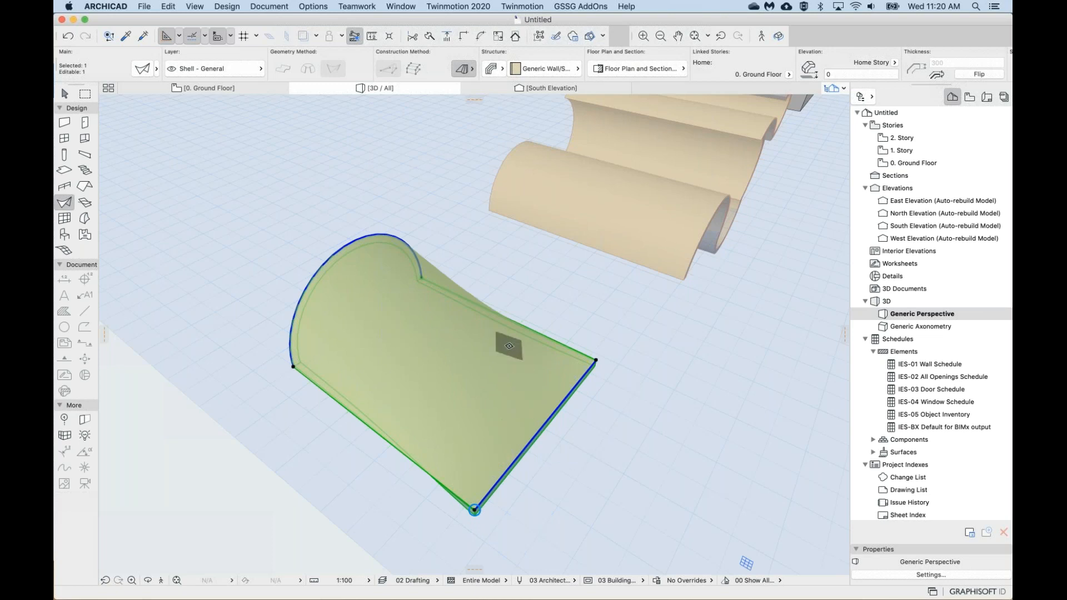
{"action": "key", "text": "Delete"}
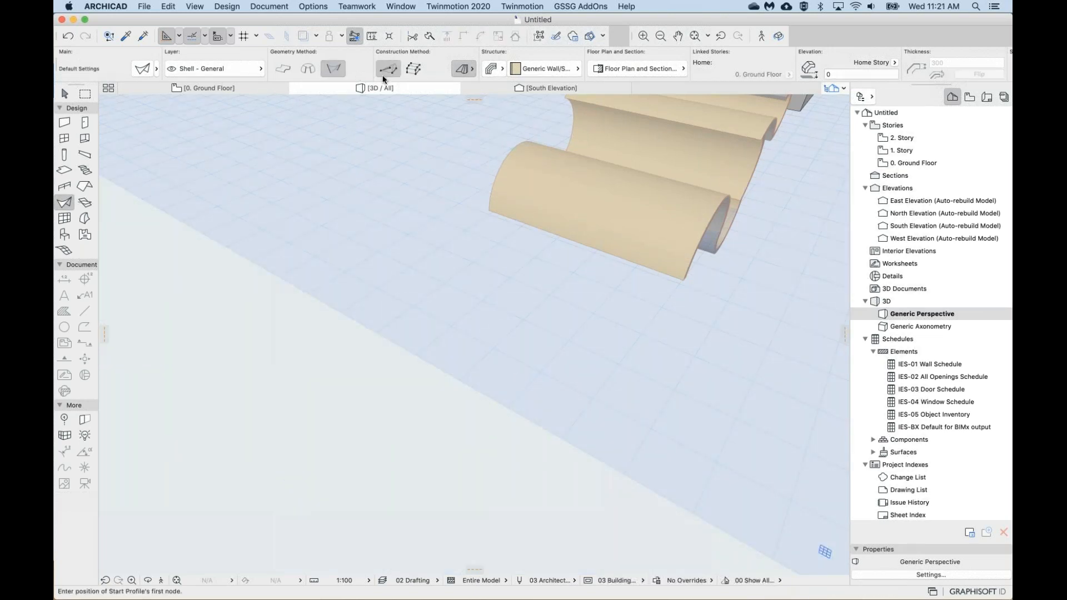
Draw a ruled shell from an arched start profile to a straight end profile about 8770 mm away, in front of the wavy shell.
{"action": "left_click", "coordinate": [297, 377]}
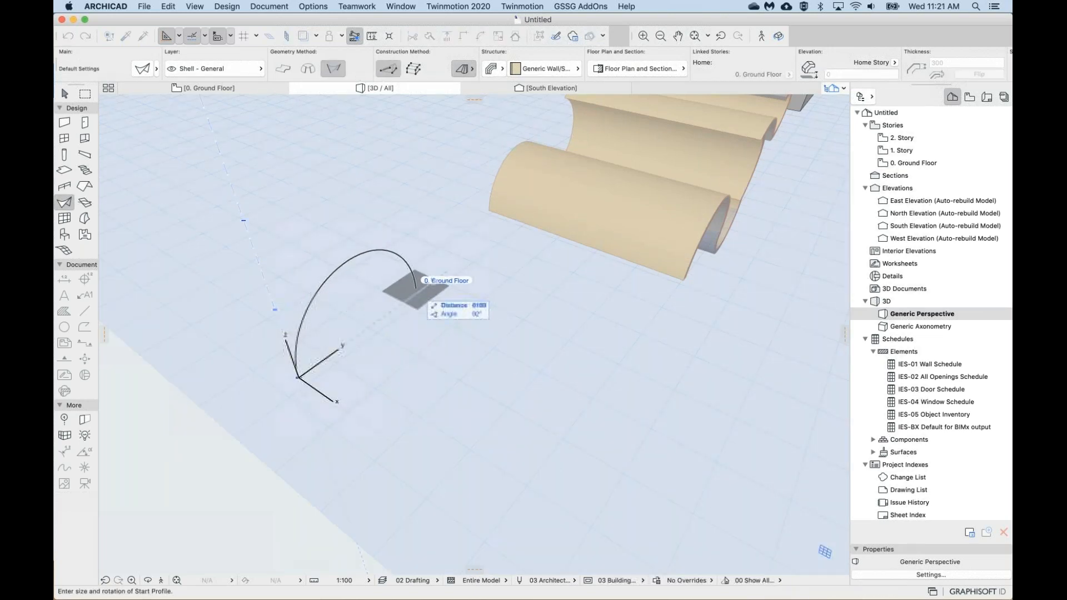
{"action": "left_click", "coordinate": [431, 281]}
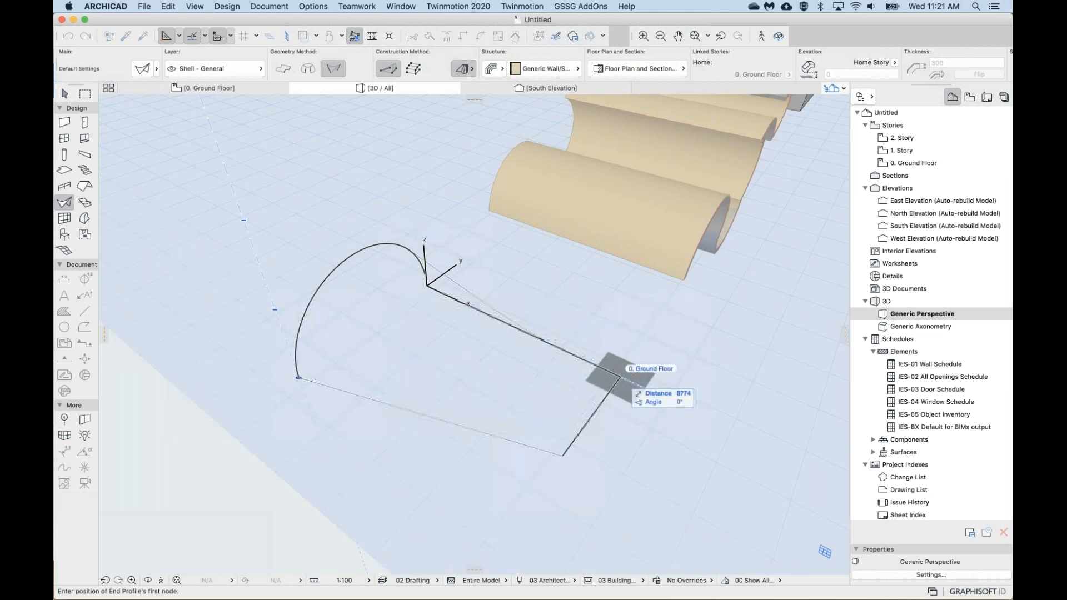
{"action": "left_click", "coordinate": [621, 375]}
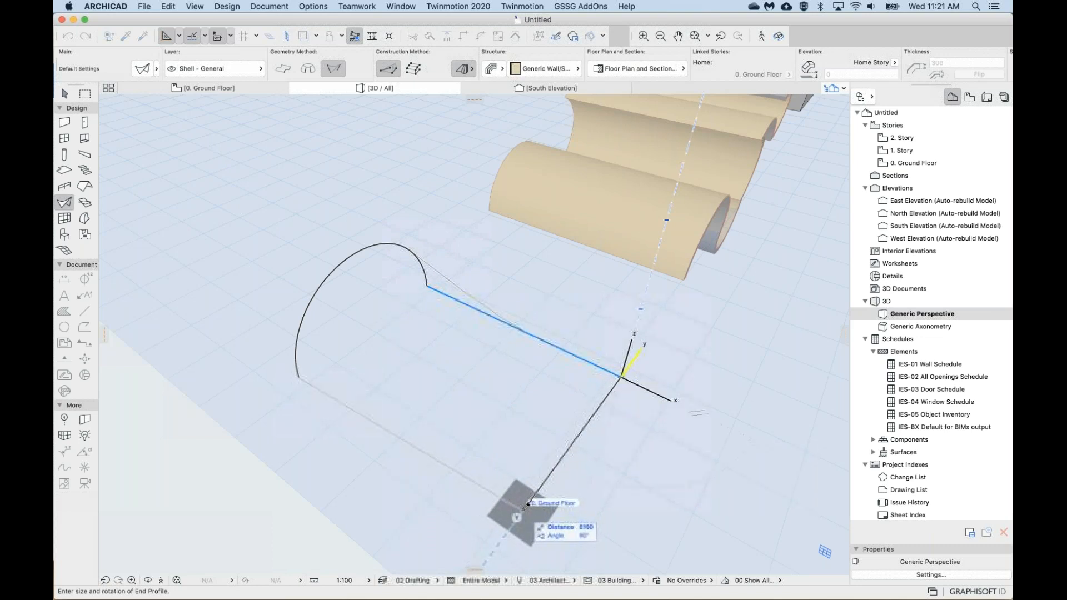
{"action": "left_click", "coordinate": [523, 506]}
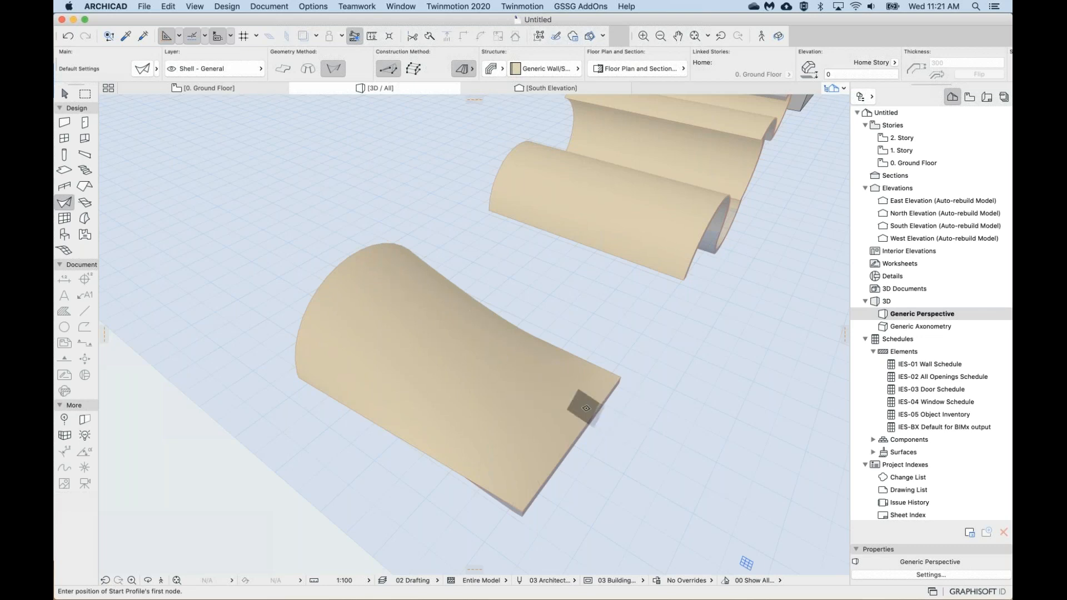
Select the ruled shell and examine its twisted surface from several angles.
{"action": "middle_click_drag", "start_coordinate": [544, 387], "coordinate": [531, 308], "text": "shift"}
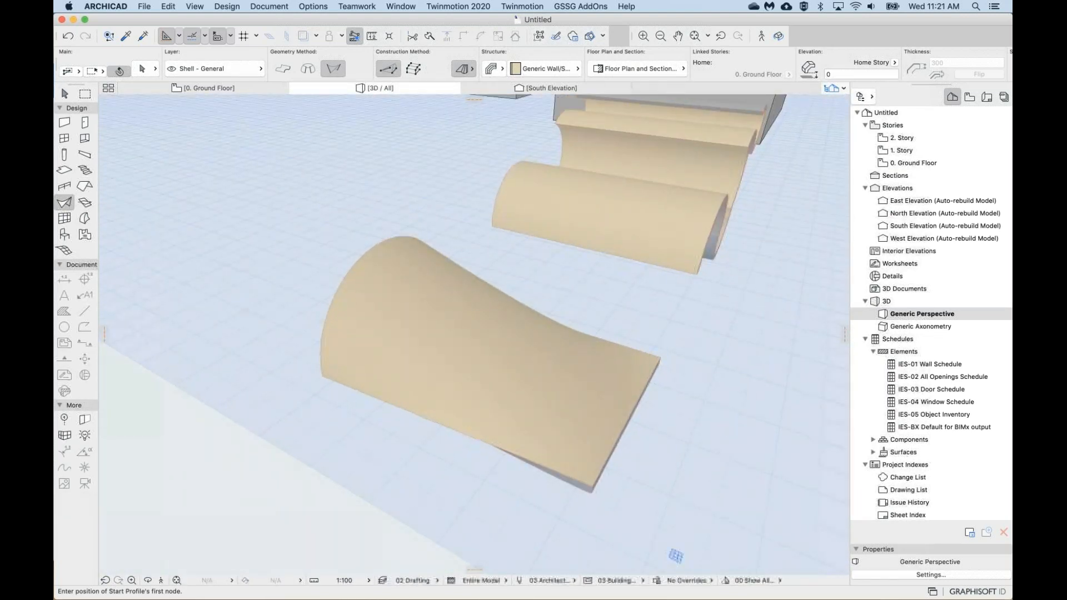
{"action": "left_click", "coordinate": [523, 312], "text": "shift"}
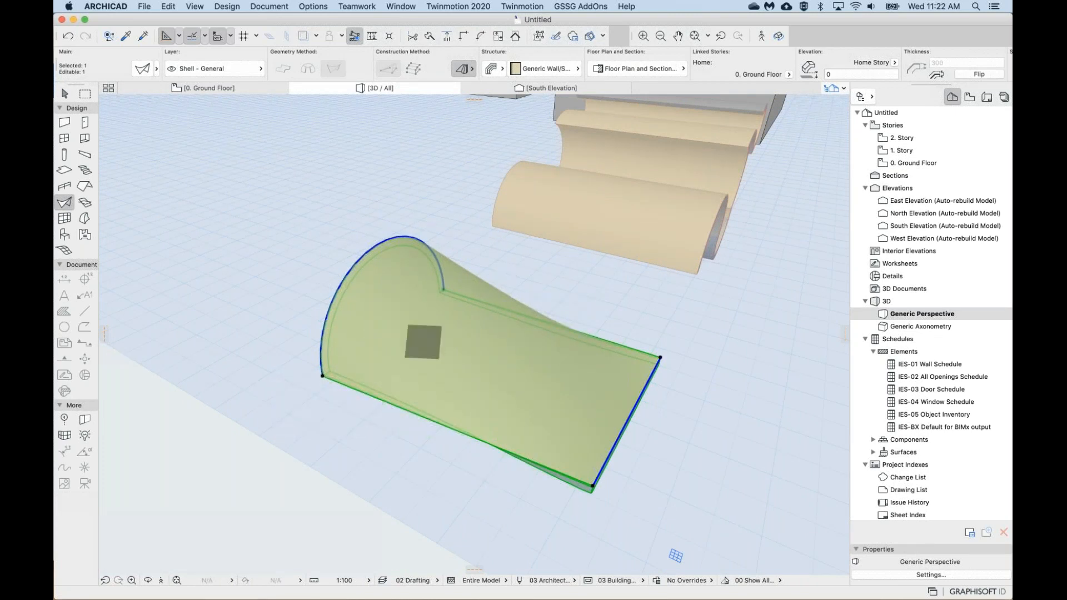
{"action": "scroll", "coordinate": [571, 346], "scroll_direction": "up", "scroll_amount": 1}
{"action": "middle_click_drag", "start_coordinate": [571, 345], "coordinate": [689, 233], "text": "shift"}
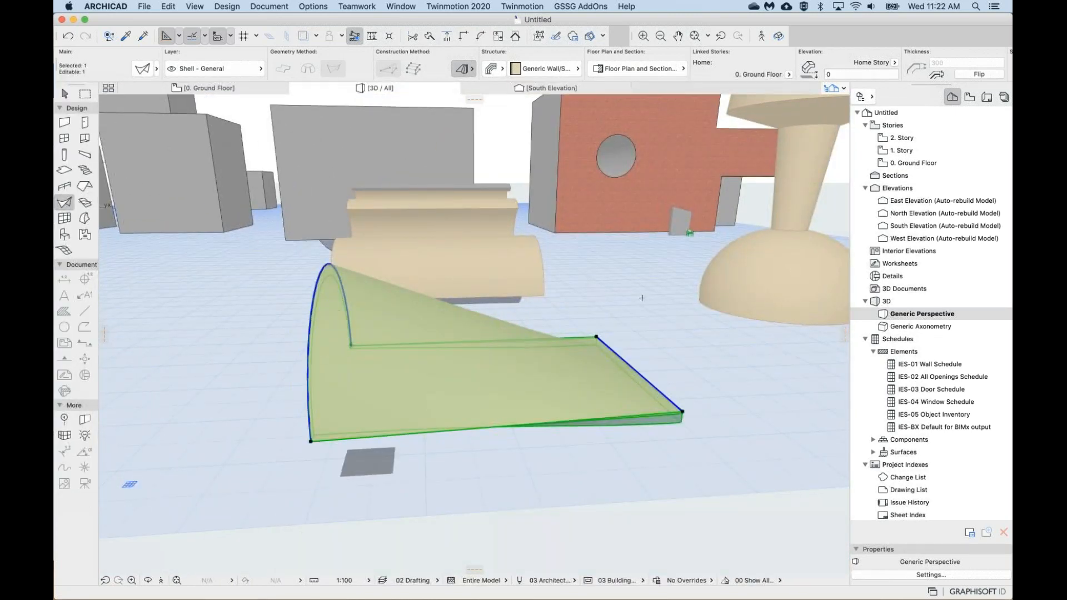
{"action": "mouse_move", "coordinate": [542, 359]}
{"action": "middle_mouse_down", "text": "shift"}
{"action": "mouse_move", "coordinate": [472, 445]}
{"action": "mouse_move", "coordinate": [511, 349]}
{"action": "mouse_move", "coordinate": [524, 354]}
{"action": "middle_mouse_up", "text": "shift"}
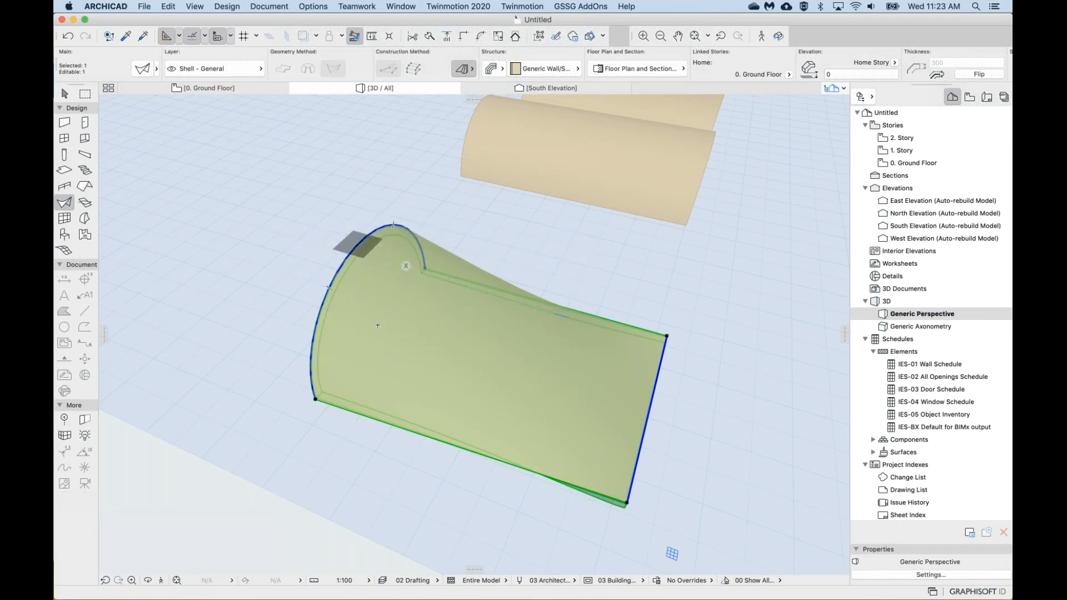
Try straightening the shell's arched start profile and undo the change.
{"action": "left_click", "coordinate": [364, 238]}
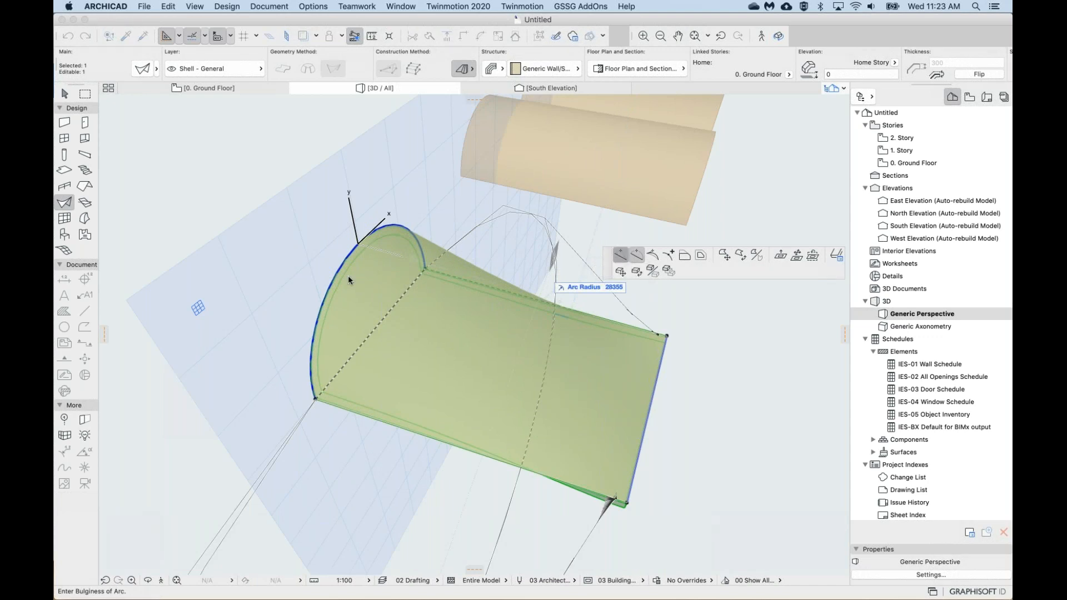
{"action": "key", "text": "Escape"}
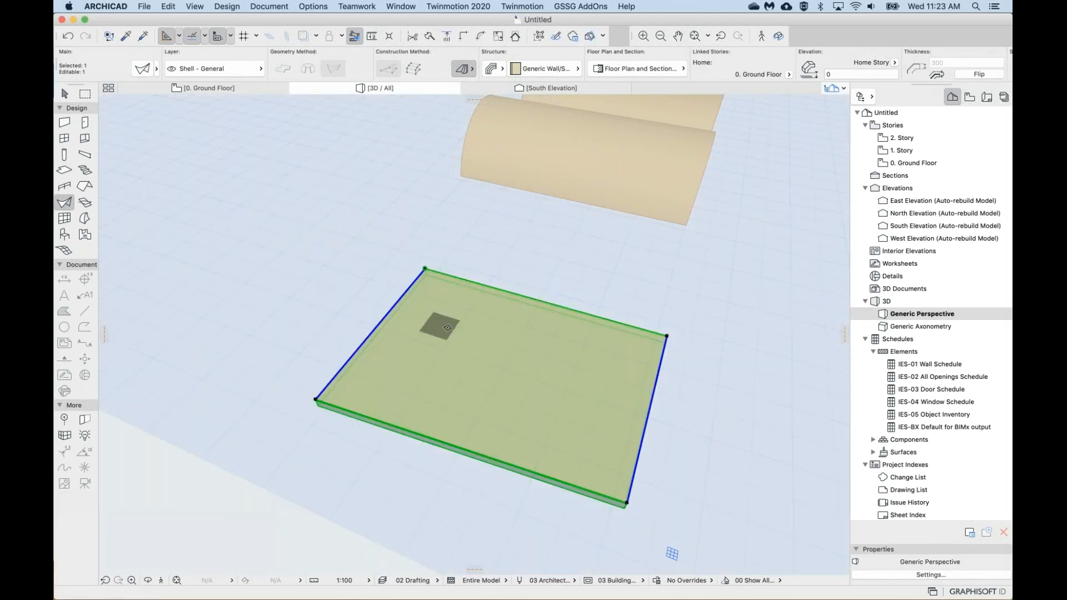
{"action": "left_click", "coordinate": [394, 304]}
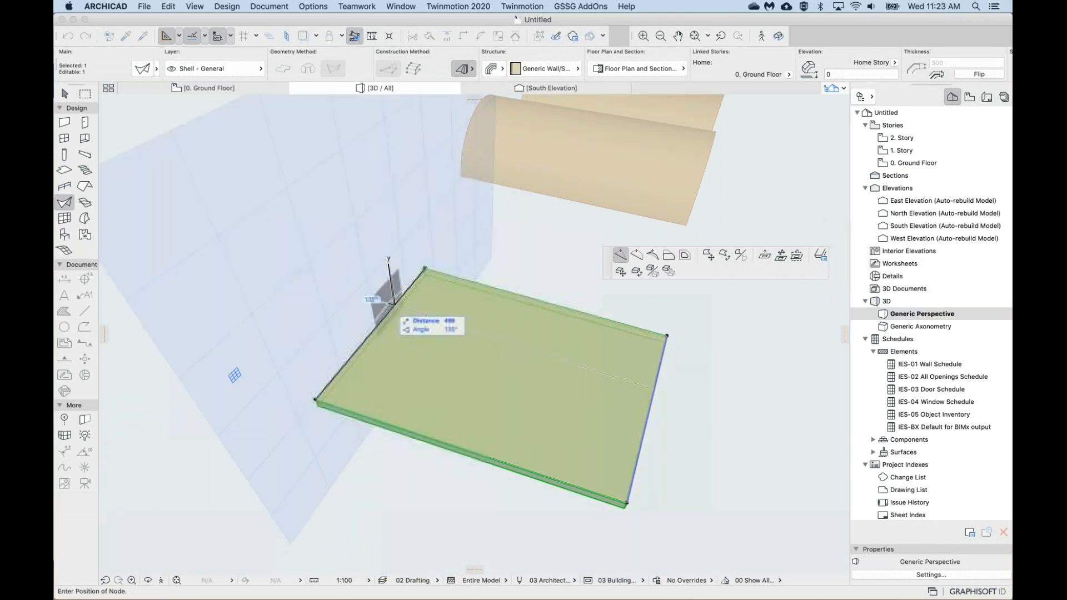
{"action": "left_click", "coordinate": [413, 465]}
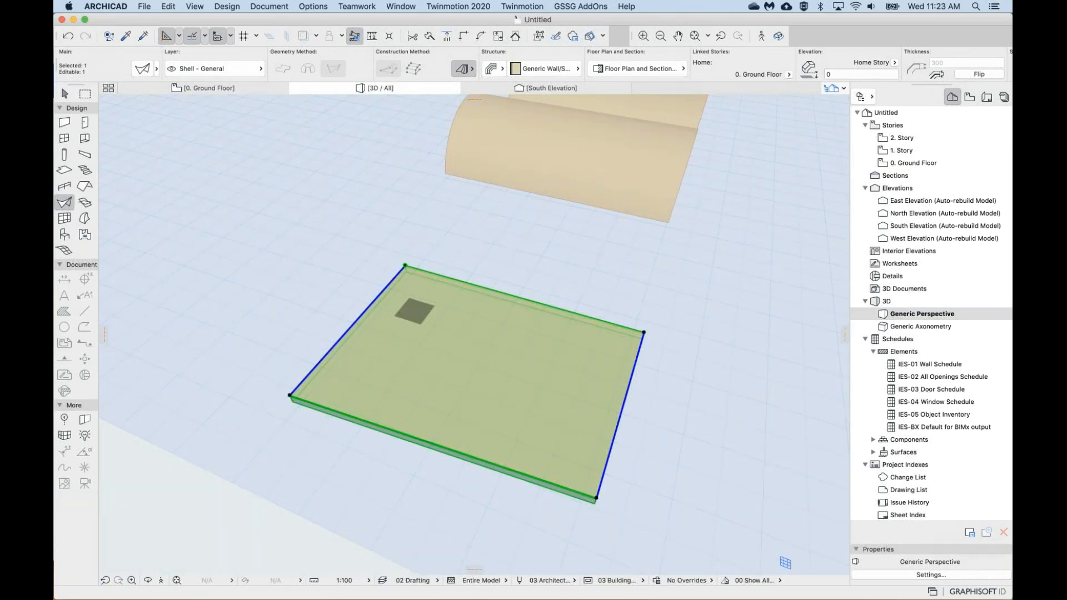
{"action": "key", "text": "super+z"}
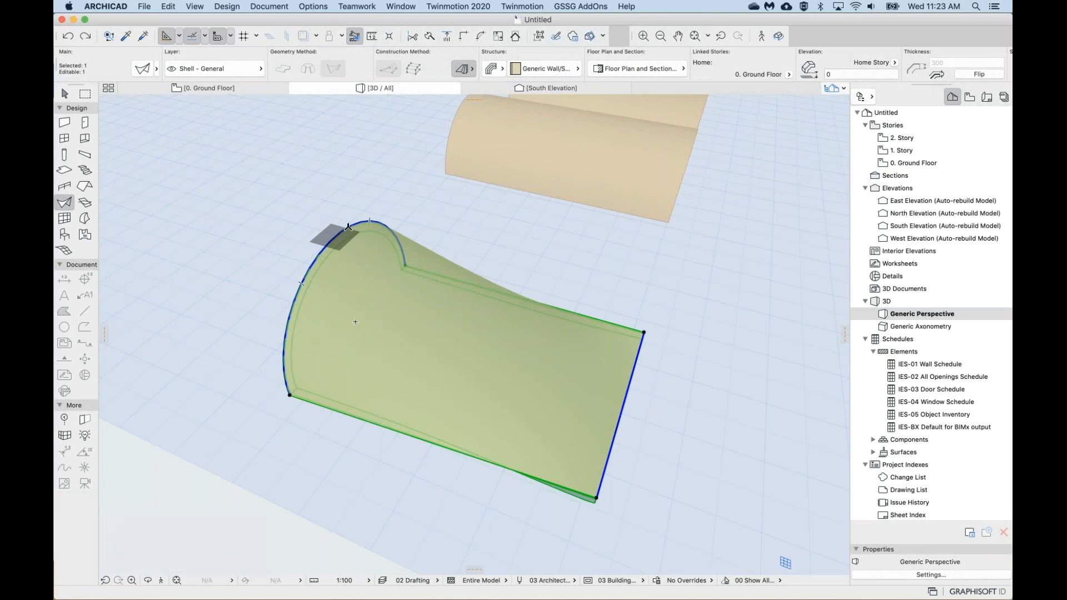
Straighten the ruled shell's arched start profile and raise its corner nearest the wavy shell vertically by about 4295 mm.
{"action": "left_click", "coordinate": [336, 235]}
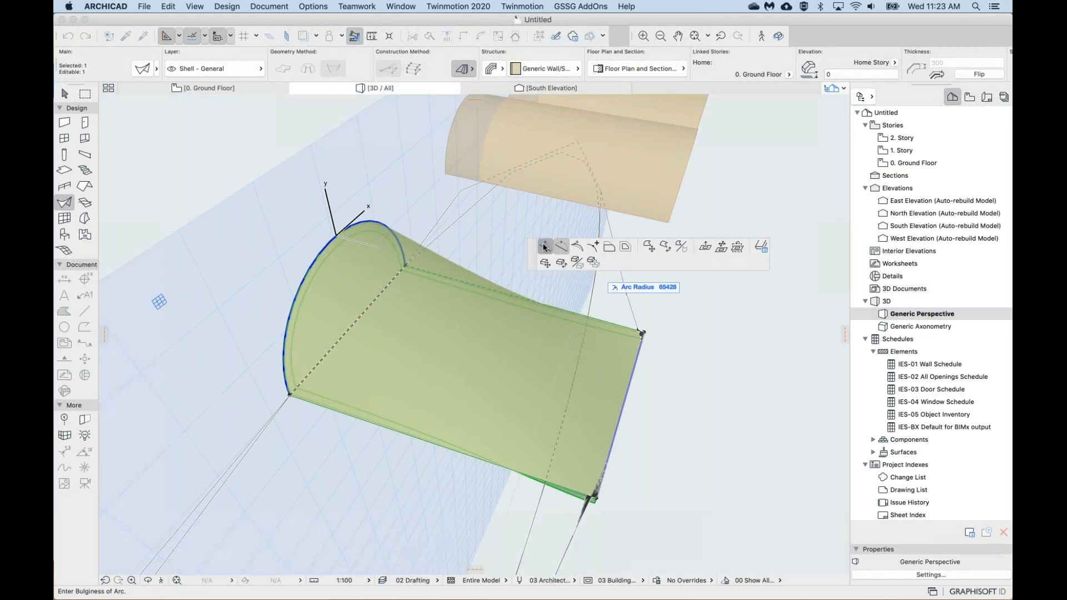
{"action": "key", "text": "Escape"}
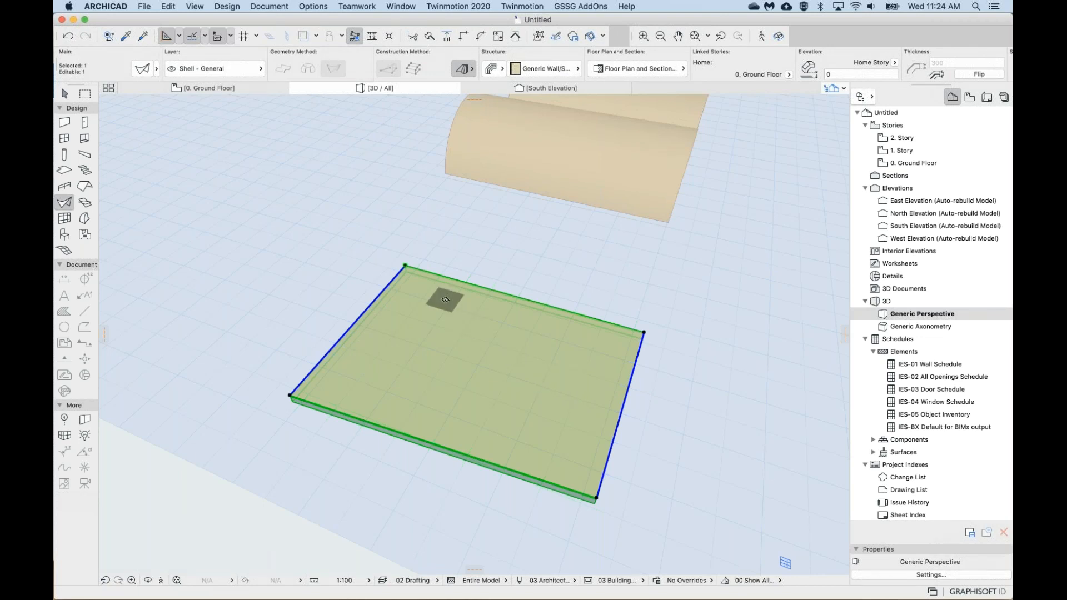
{"action": "middle_click_drag", "start_coordinate": [464, 332], "coordinate": [469, 327]}
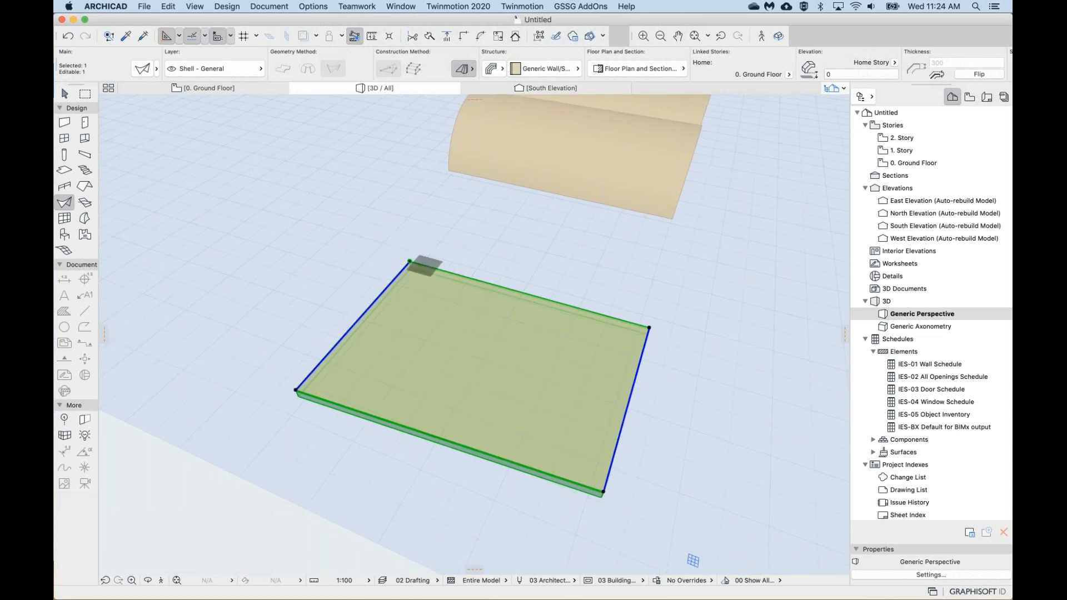
{"action": "left_click", "coordinate": [409, 262]}
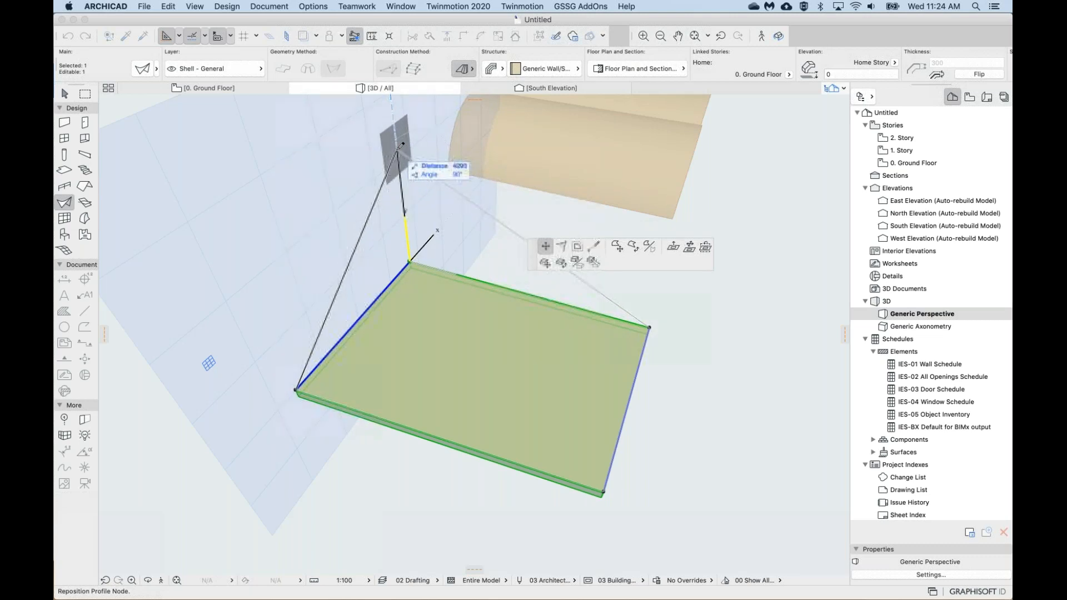
{"action": "left_click", "coordinate": [400, 146]}
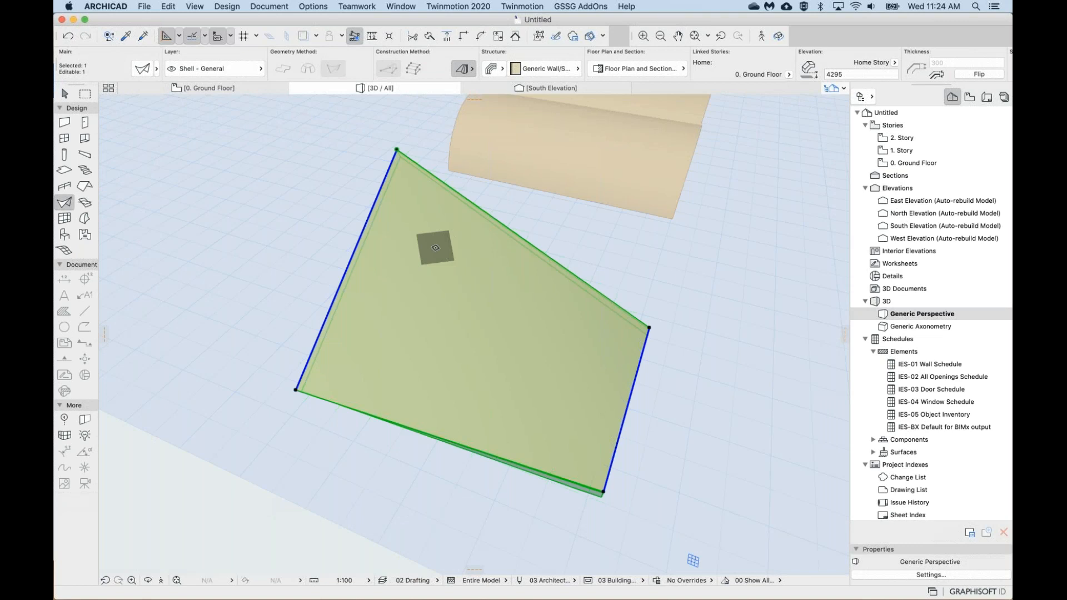
{"action": "left_click", "coordinate": [396, 149]}
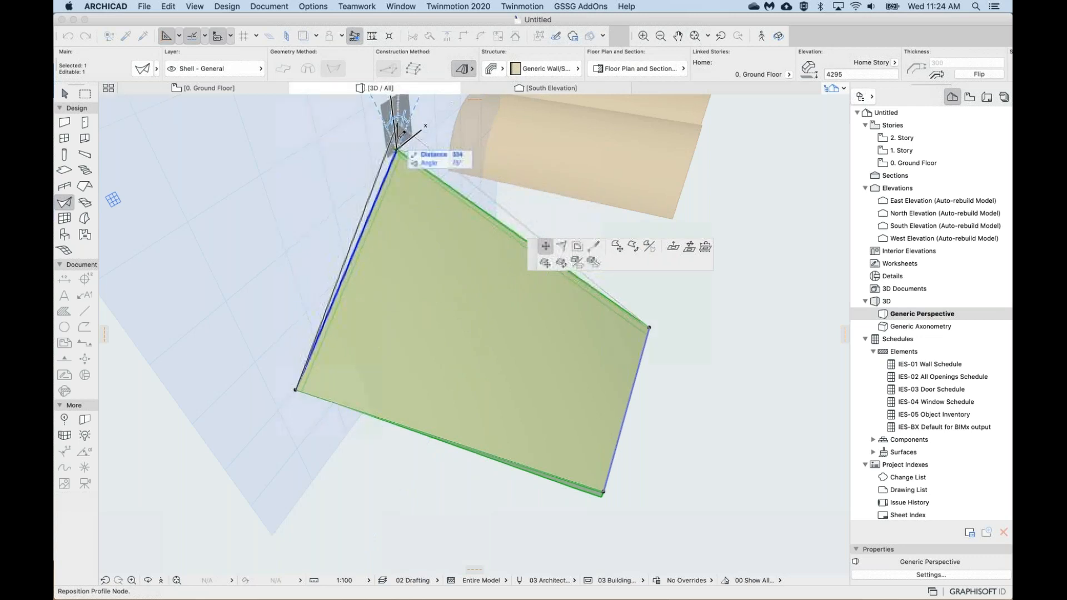
{"action": "key", "text": "Escape"}
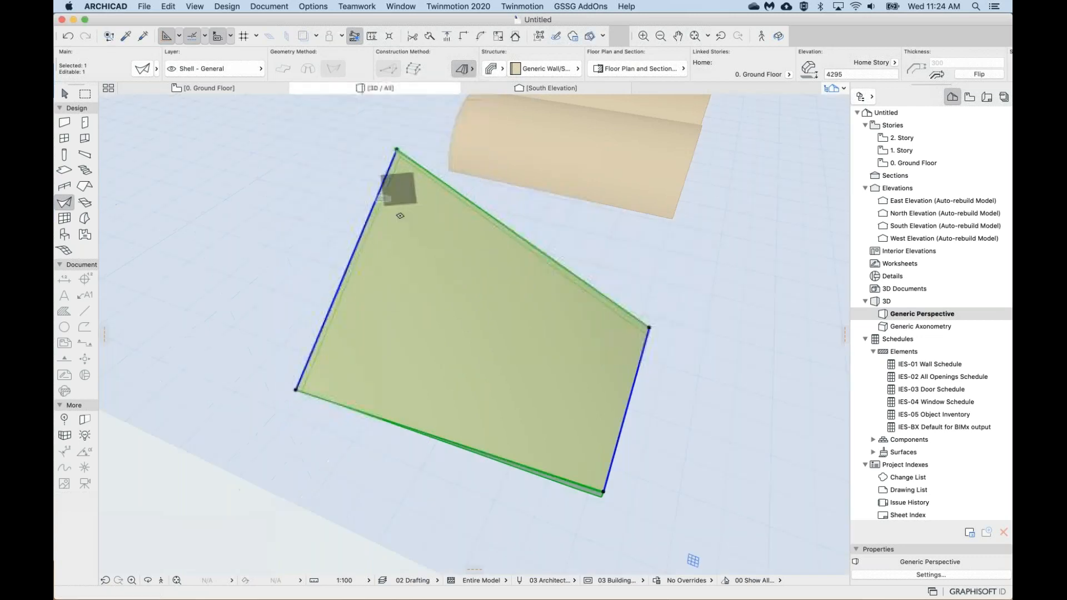
Raise the diagonally opposite corner on the end profile by about 4210 mm and view the twisted shell from the side.
{"action": "middle_click_drag", "start_coordinate": [426, 310], "coordinate": [800, 553], "text": "shift"}
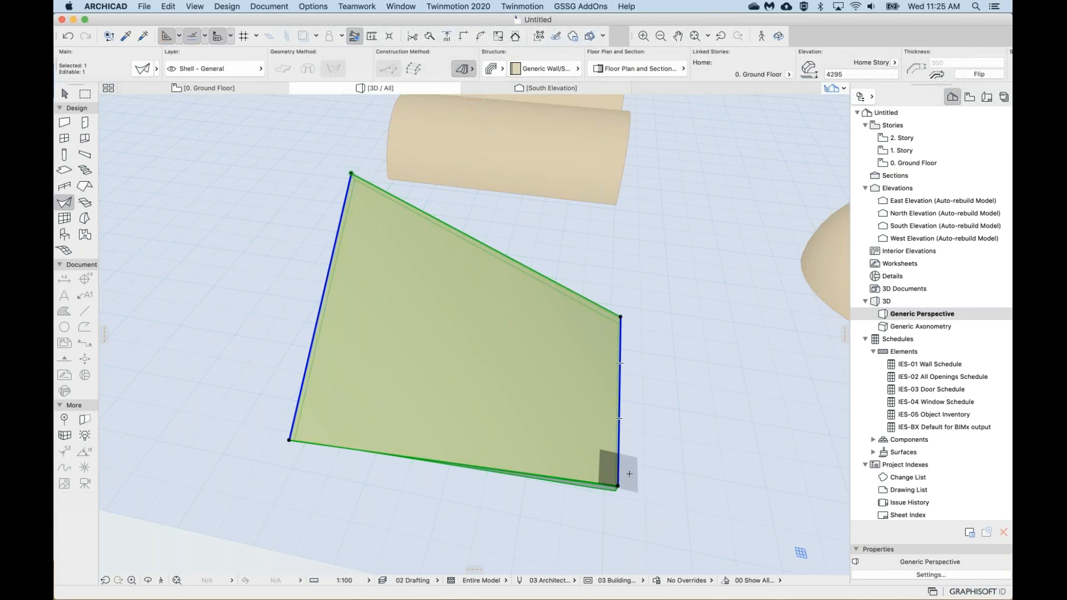
{"action": "left_click", "coordinate": [617, 485]}
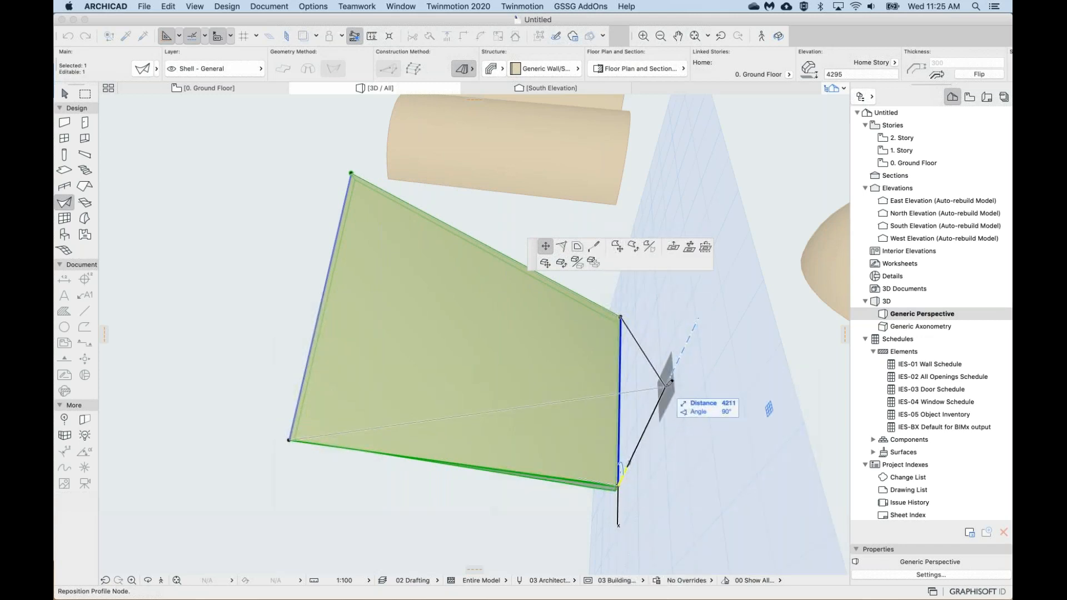
{"action": "left_click", "coordinate": [667, 384]}
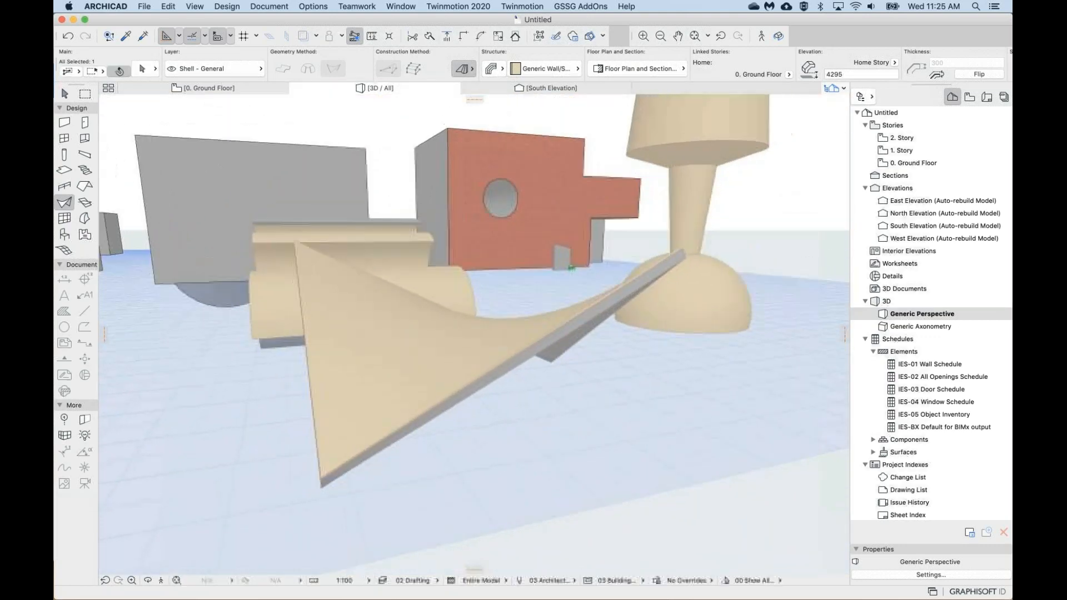
{"action": "middle_click_drag", "start_coordinate": [474, 333], "coordinate": [600, 333], "text": "shift"}
{"action": "left_click", "coordinate": [580, 301]}
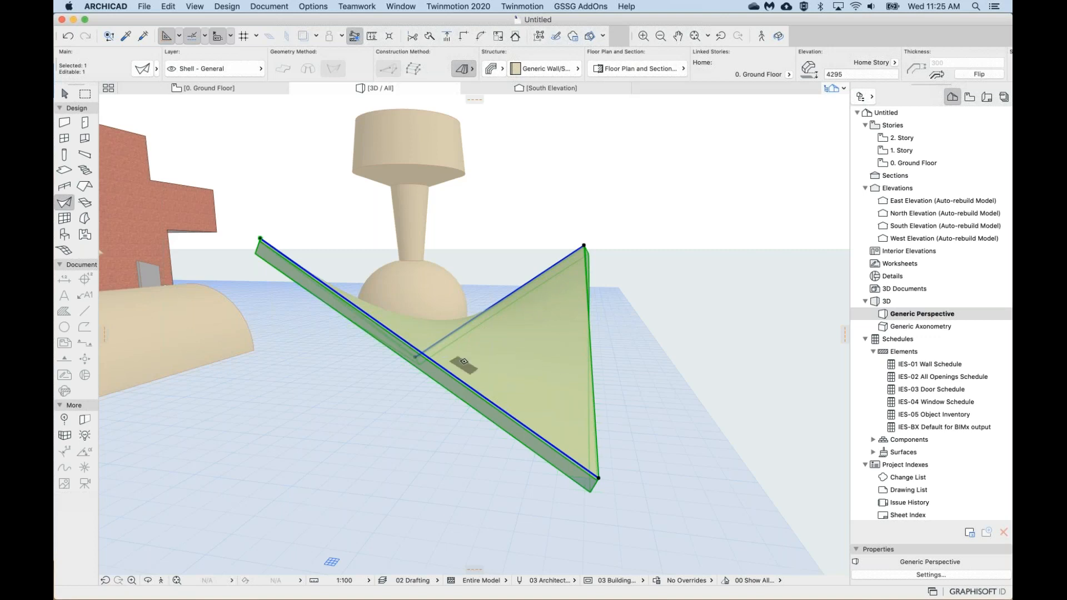
{"action": "middle_click_drag", "start_coordinate": [581, 301], "coordinate": [628, 300], "text": "shift"}
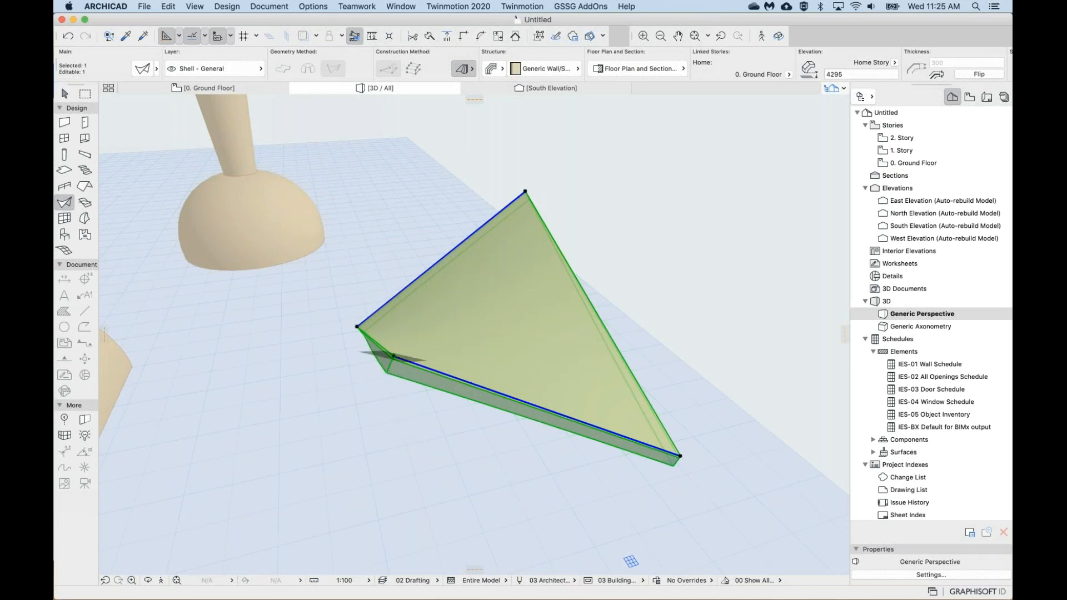
{"action": "left_click", "coordinate": [393, 355]}
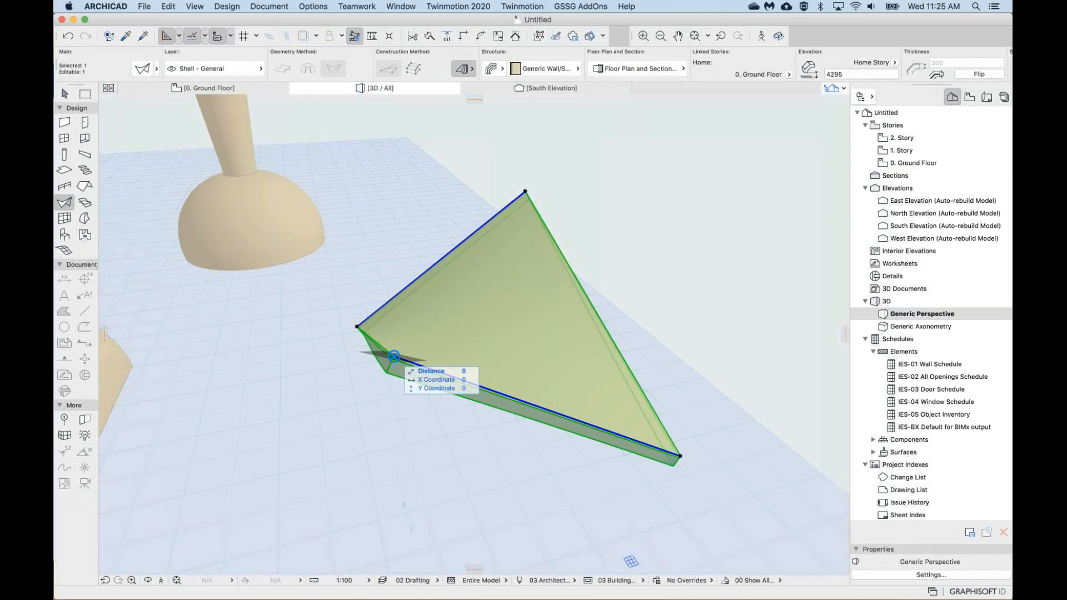
{"action": "left_click", "coordinate": [394, 356]}
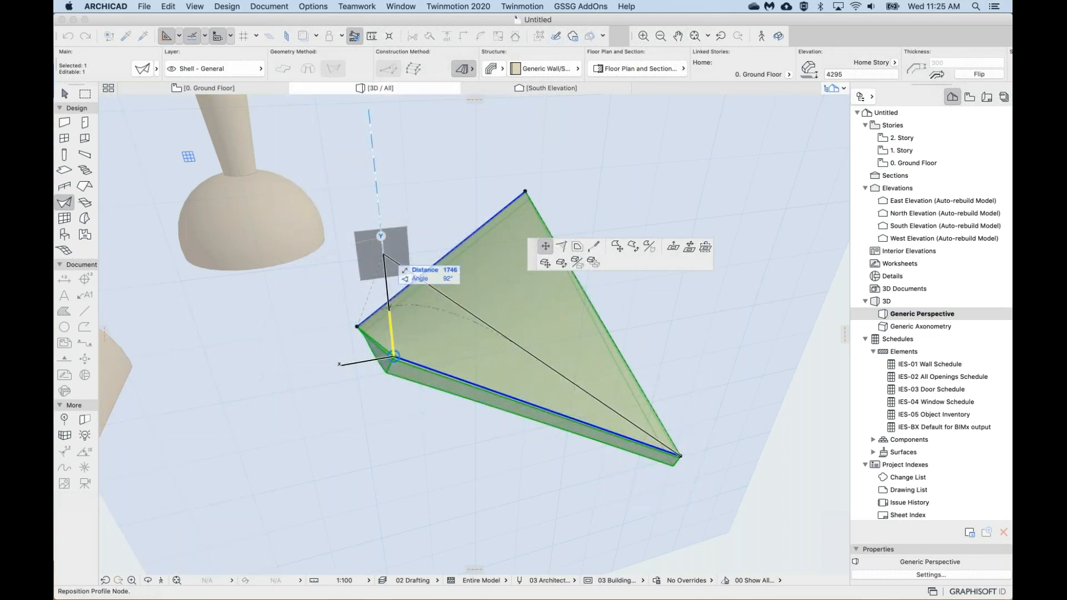
{"action": "right_click", "coordinate": [389, 330]}
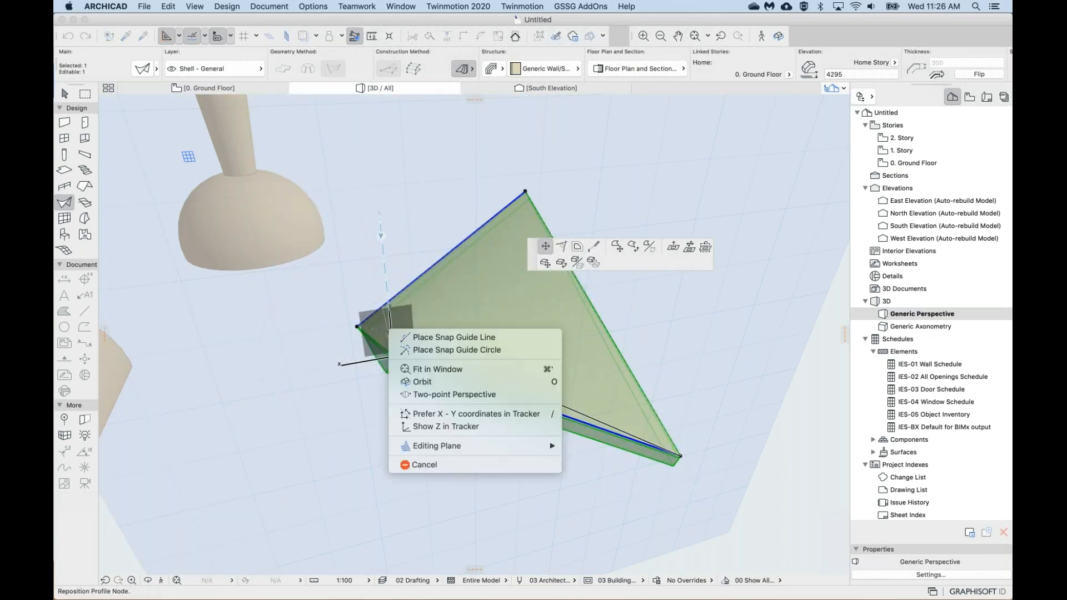
{"action": "left_click", "coordinate": [422, 465]}
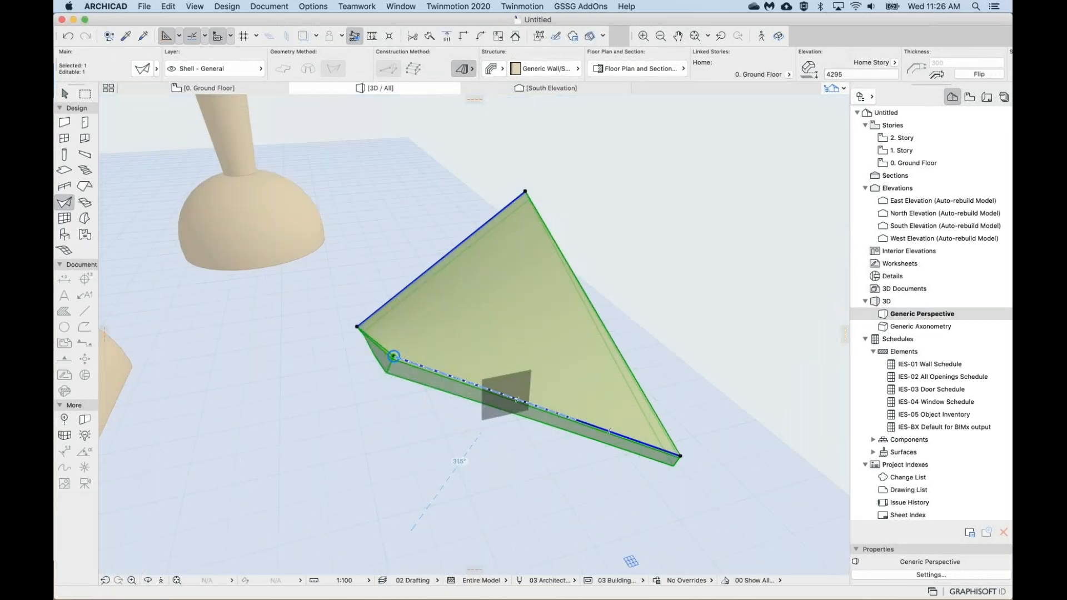
Examine the twisted ruled shell from the side, from low down and from above.
{"action": "middle_click_drag", "start_coordinate": [515, 449], "coordinate": [561, 384], "text": "shift"}
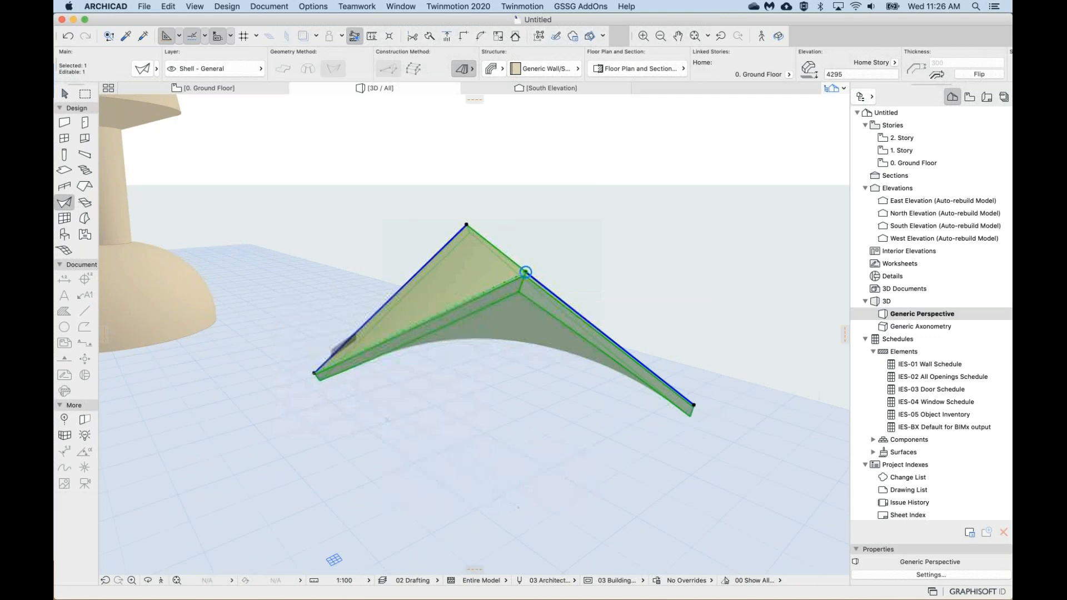
{"action": "middle_click_drag", "start_coordinate": [656, 395], "coordinate": [656, 395], "text": "shift"}
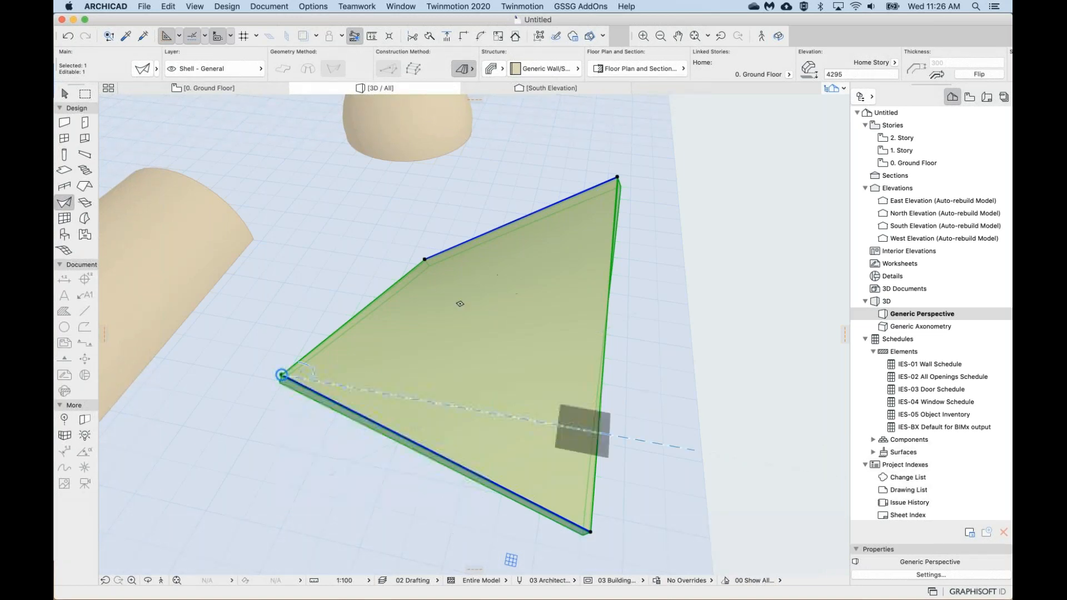
{"action": "middle_click_drag", "start_coordinate": [455, 342], "coordinate": [439, 322], "text": "shift"}
{"action": "left_click", "coordinate": [449, 359]}
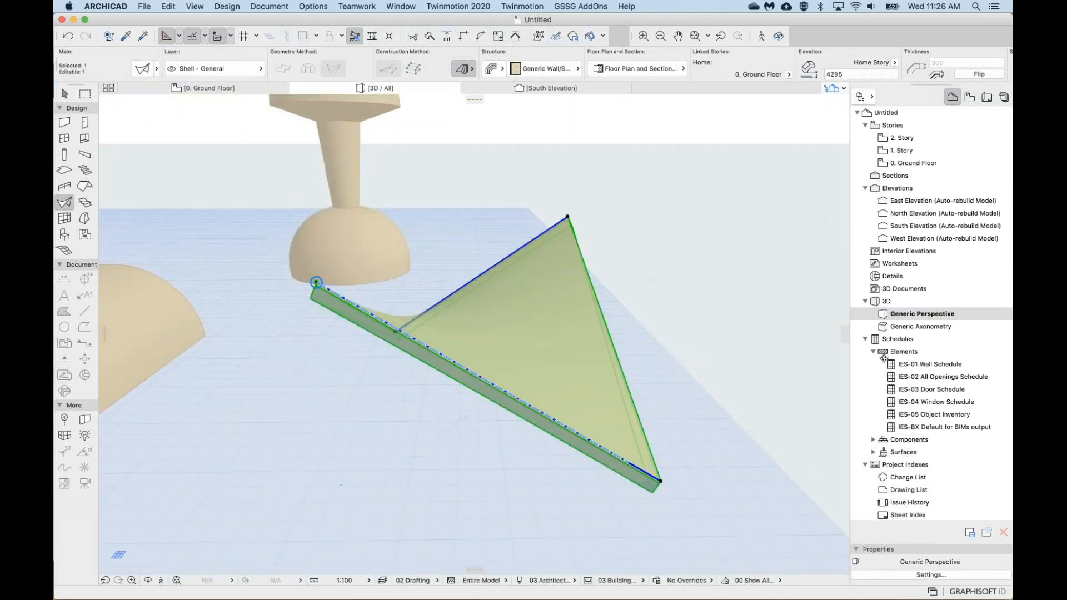
{"action": "middle_click_drag", "start_coordinate": [479, 322], "coordinate": [417, 383], "text": "shift"}
{"action": "middle_click_drag", "start_coordinate": [478, 312], "coordinate": [518, 305], "text": "shift"}
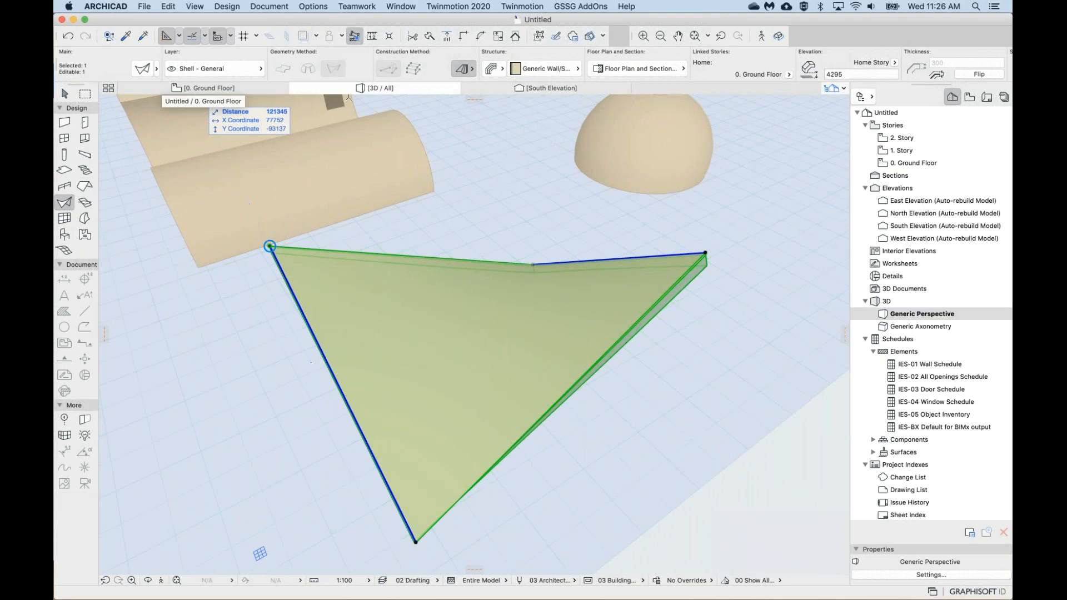
Open the Ground Floor plan and locate the ruled shell's cut outline below the other elements.
{"action": "left_click", "coordinate": [217, 88]}
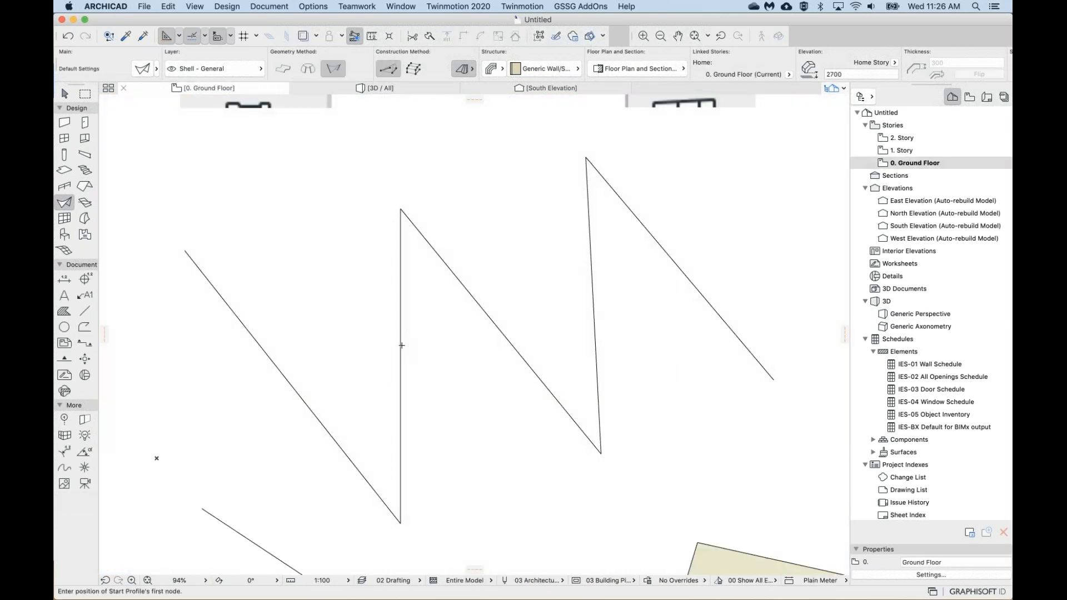
{"action": "scroll", "coordinate": [400, 348], "scroll_direction": "down", "scroll_amount": 6}
{"action": "middle_click_drag", "start_coordinate": [400, 350], "coordinate": [388, 205]}
{"action": "scroll", "coordinate": [581, 480], "scroll_direction": "down", "scroll_amount": 15}
{"action": "scroll", "coordinate": [581, 480], "scroll_direction": "right", "scroll_amount": 5}
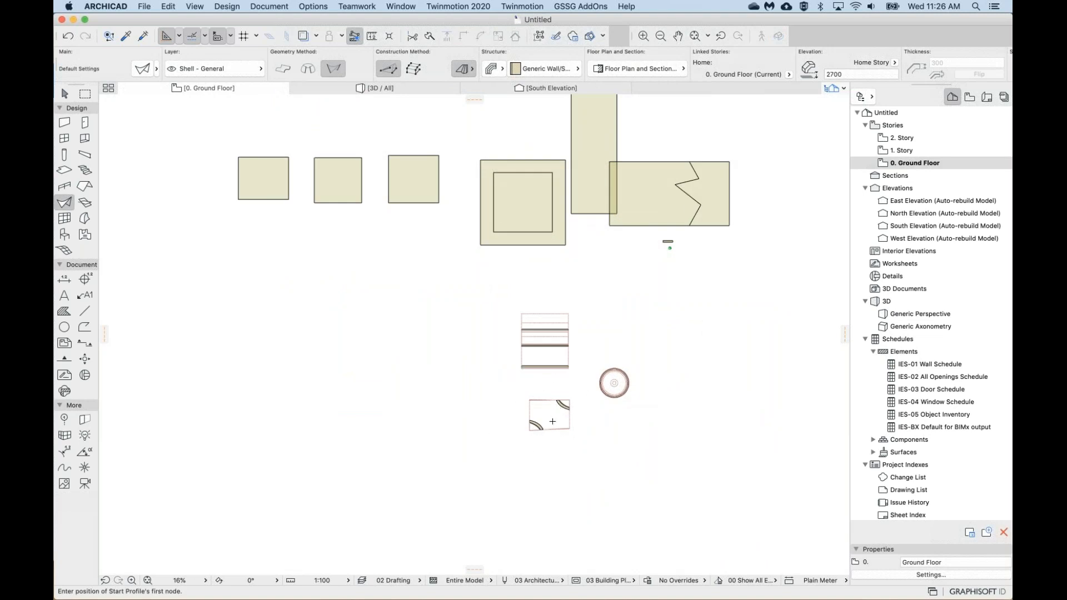
{"action": "scroll", "coordinate": [552, 421], "scroll_direction": "up", "scroll_amount": 10}
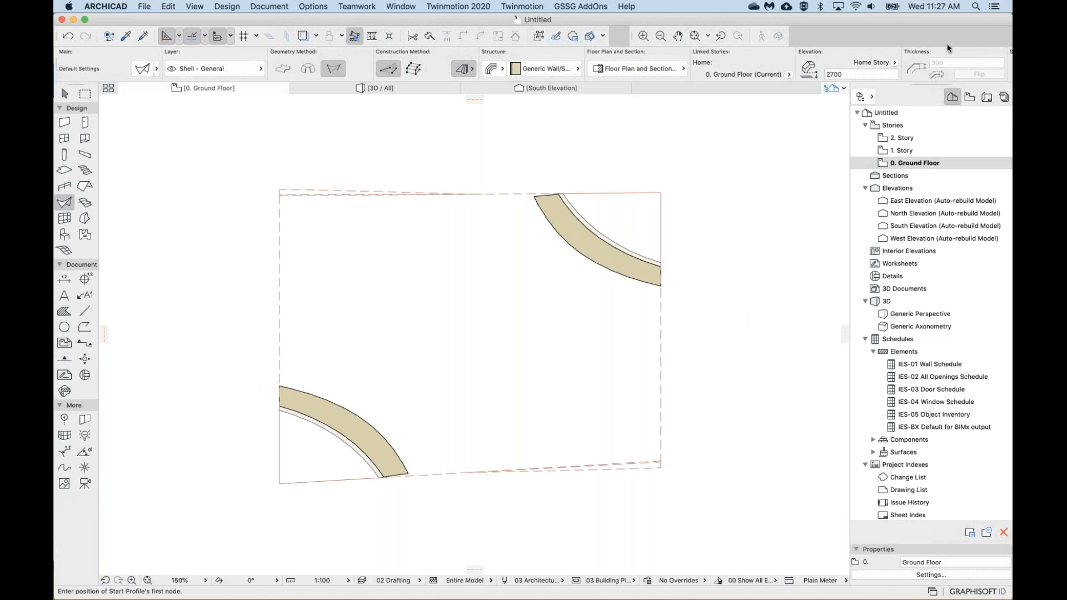
Check how the ruled shell is displayed on the 1. Story plan and return to the Ground Floor plan.
{"action": "left_click", "coordinate": [896, 151]}
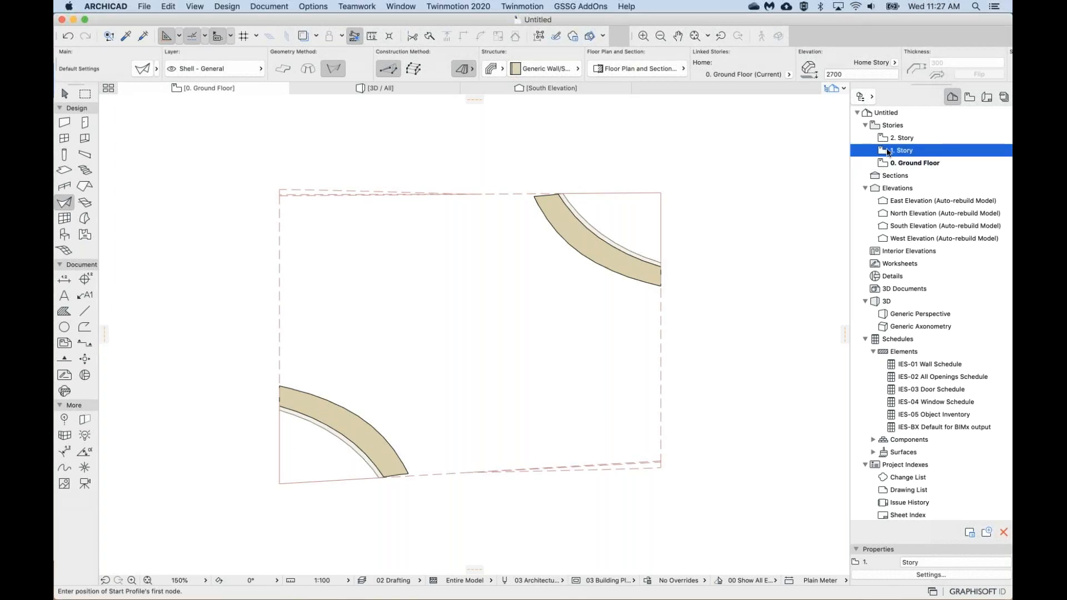
{"action": "double_click", "coordinate": [888, 151]}
{"action": "scroll", "coordinate": [383, 374], "scroll_direction": "right", "scroll_amount": 3}
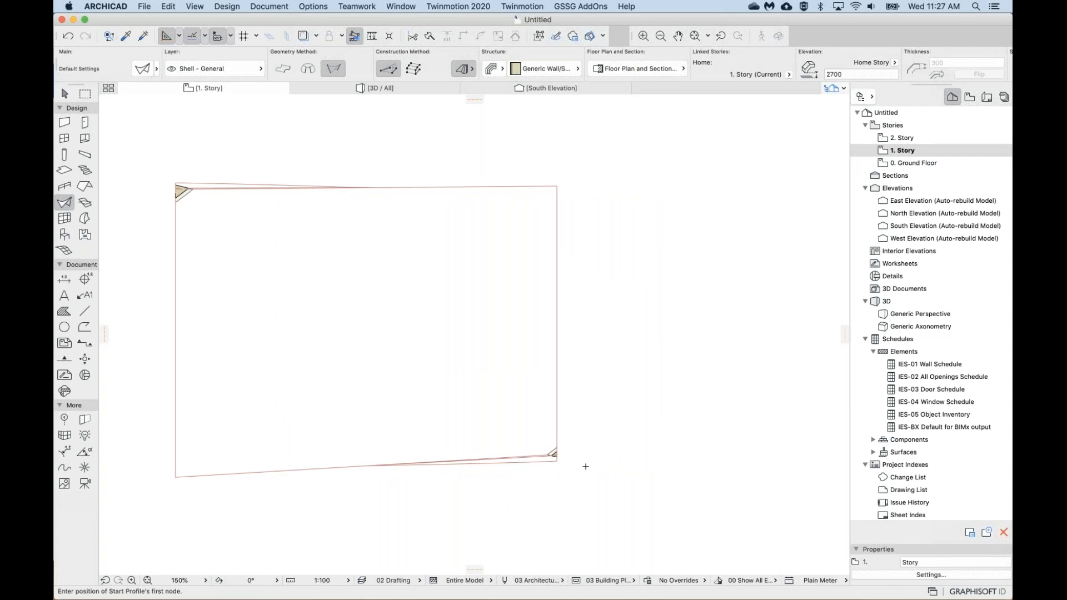
{"action": "double_click", "coordinate": [913, 163]}
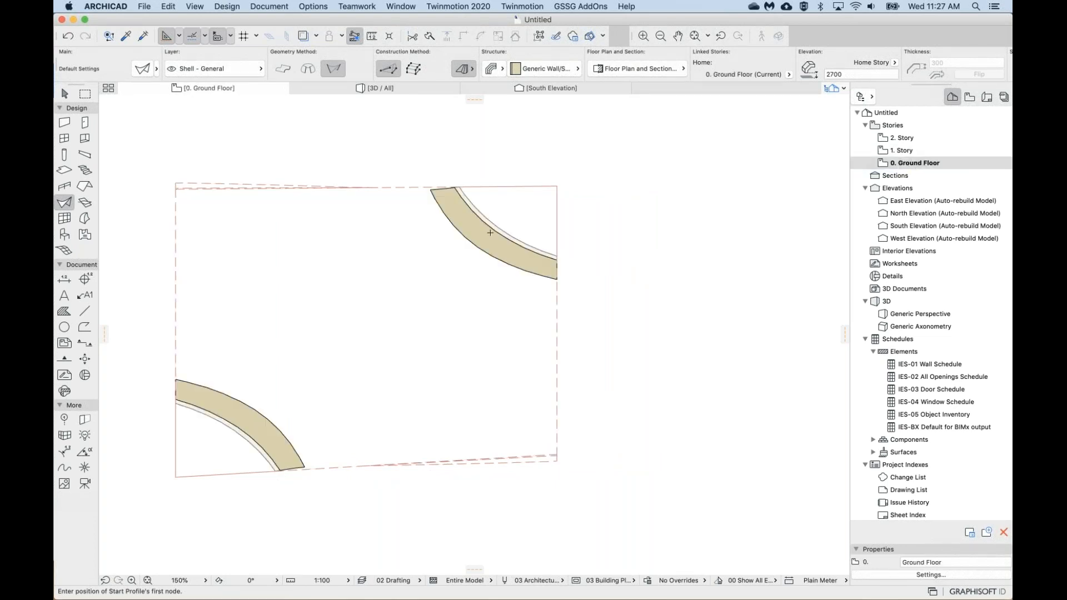
{"action": "scroll", "coordinate": [374, 295], "scroll_direction": "left", "scroll_amount": 2}
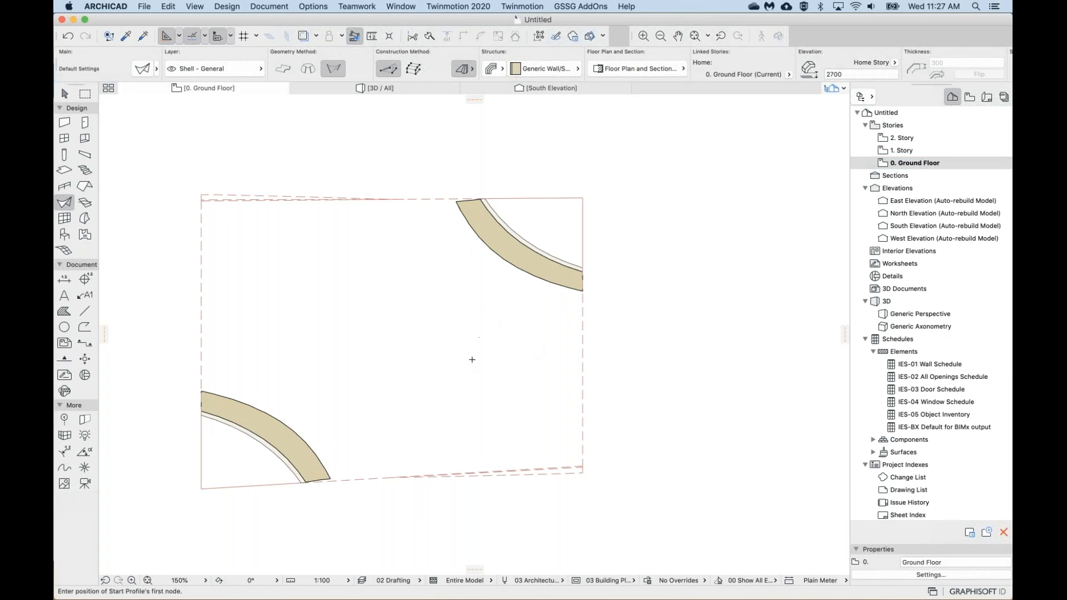
{"action": "scroll", "coordinate": [458, 351], "scroll_direction": "down", "scroll_amount": 1}
{"action": "scroll", "coordinate": [458, 351], "scroll_direction": "left", "scroll_amount": 1}
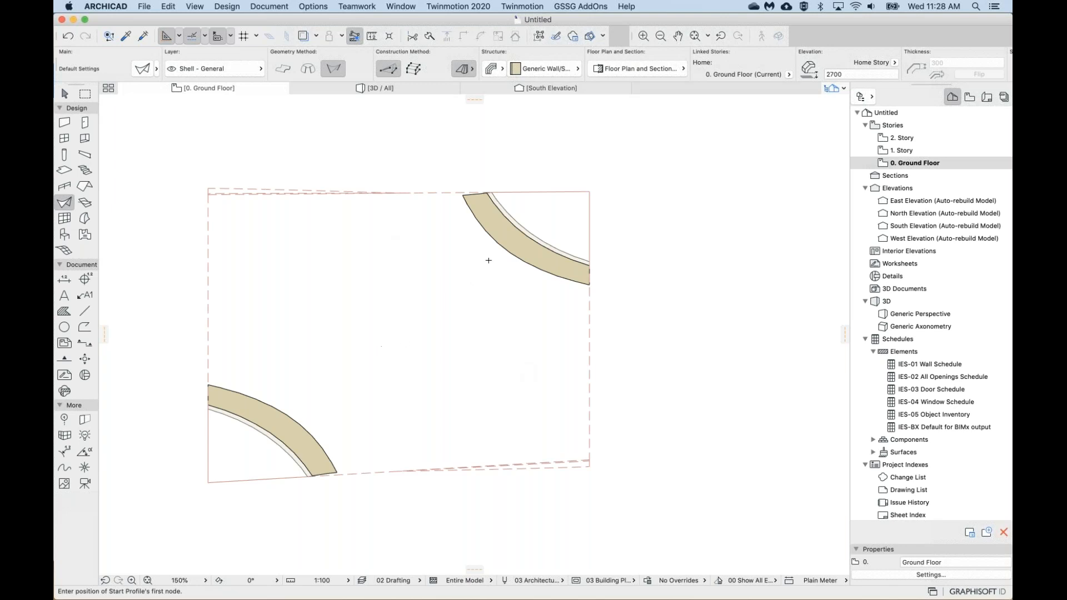
{"action": "middle_click_drag", "start_coordinate": [409, 311], "coordinate": [413, 316]}
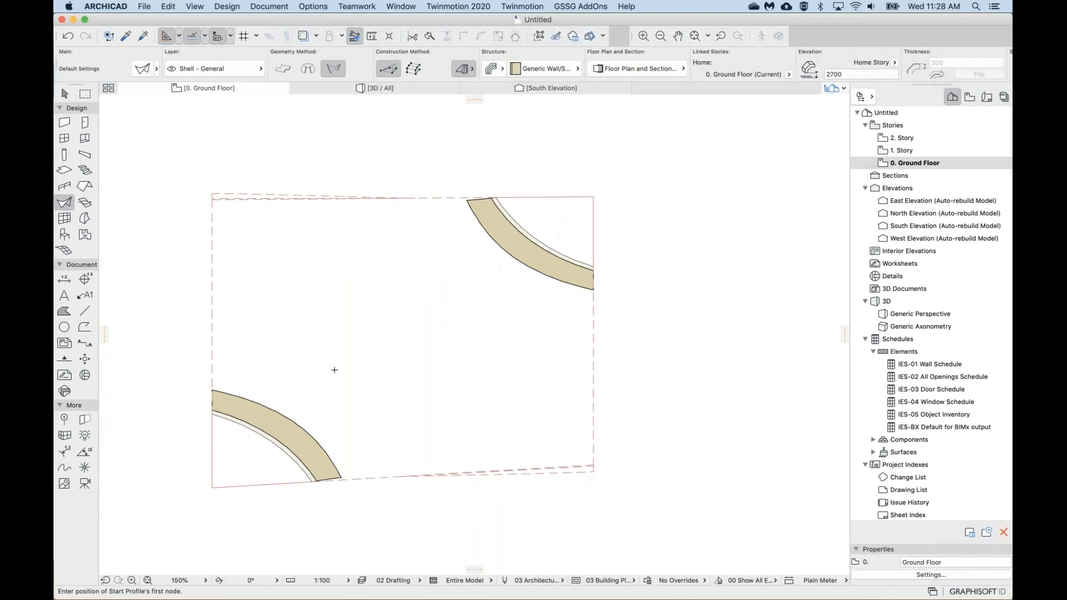
{"action": "scroll", "coordinate": [425, 363], "scroll_direction": "up", "scroll_amount": 1}
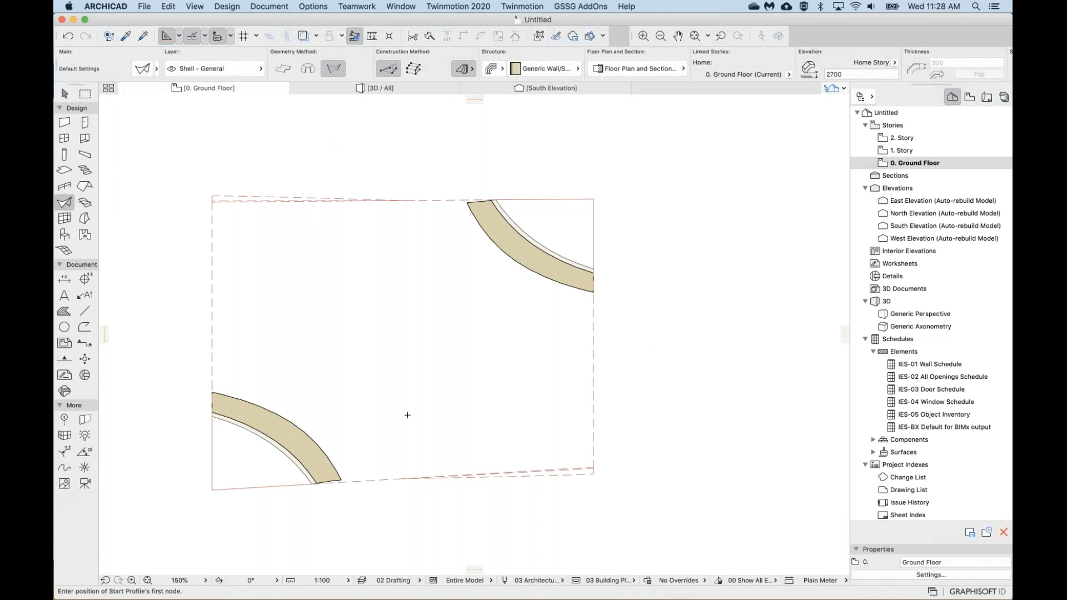
{"action": "scroll", "coordinate": [407, 415], "scroll_direction": "right", "scroll_amount": 1}
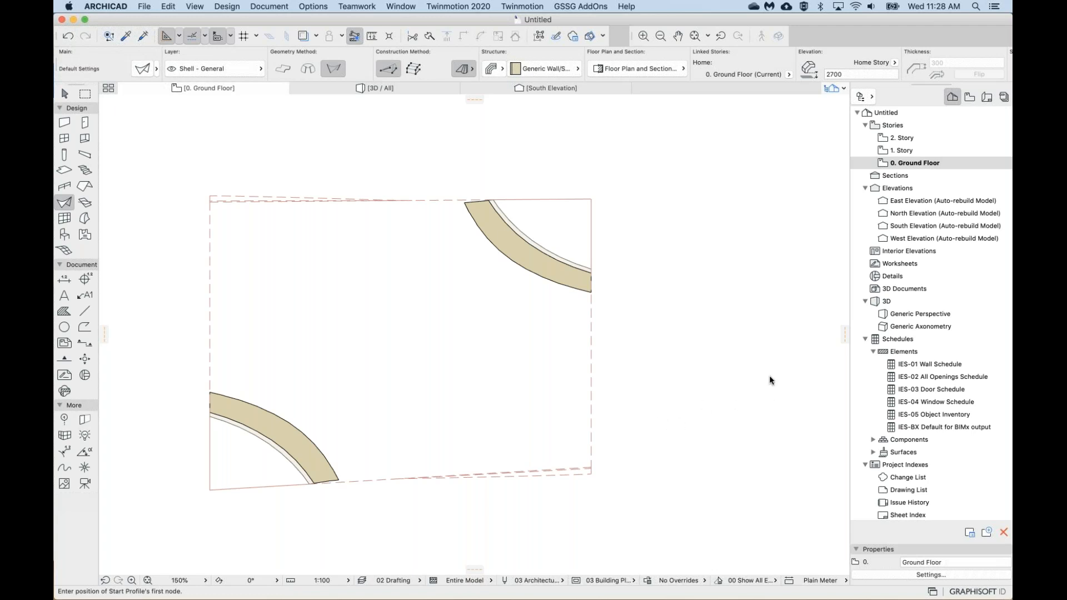
{"action": "left_click", "coordinate": [369, 88]}
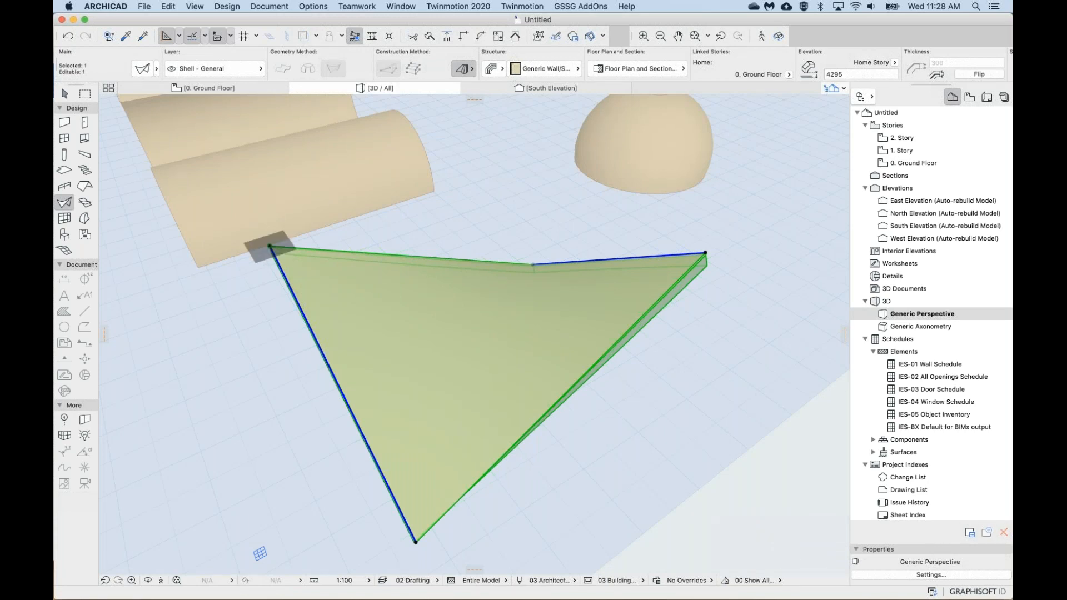
{"action": "left_click", "coordinate": [270, 247]}
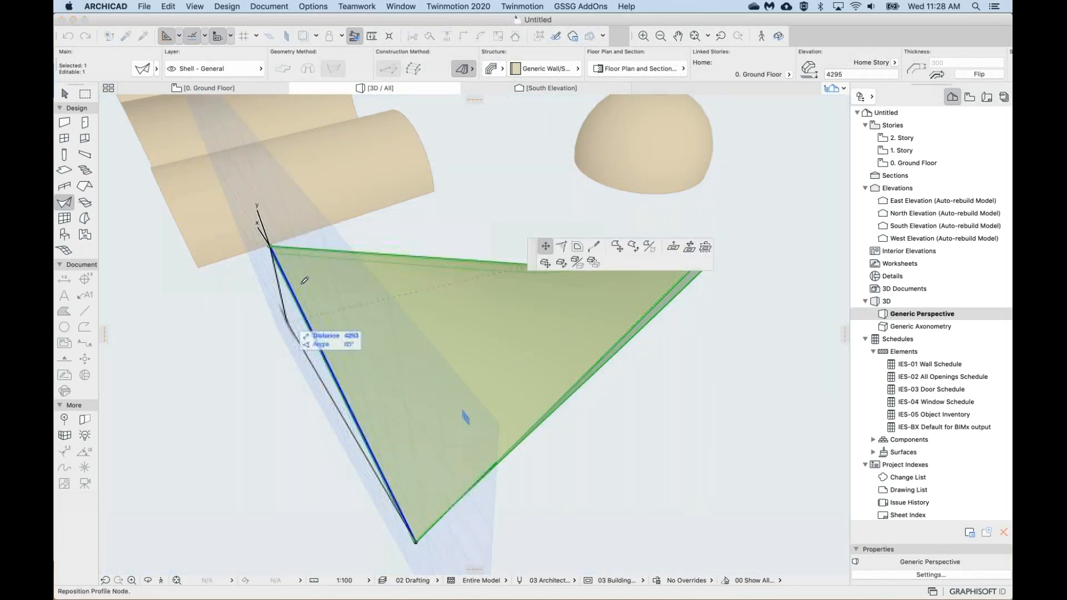
{"action": "middle_click_drag", "start_coordinate": [302, 282], "coordinate": [238, 385], "text": "shift"}
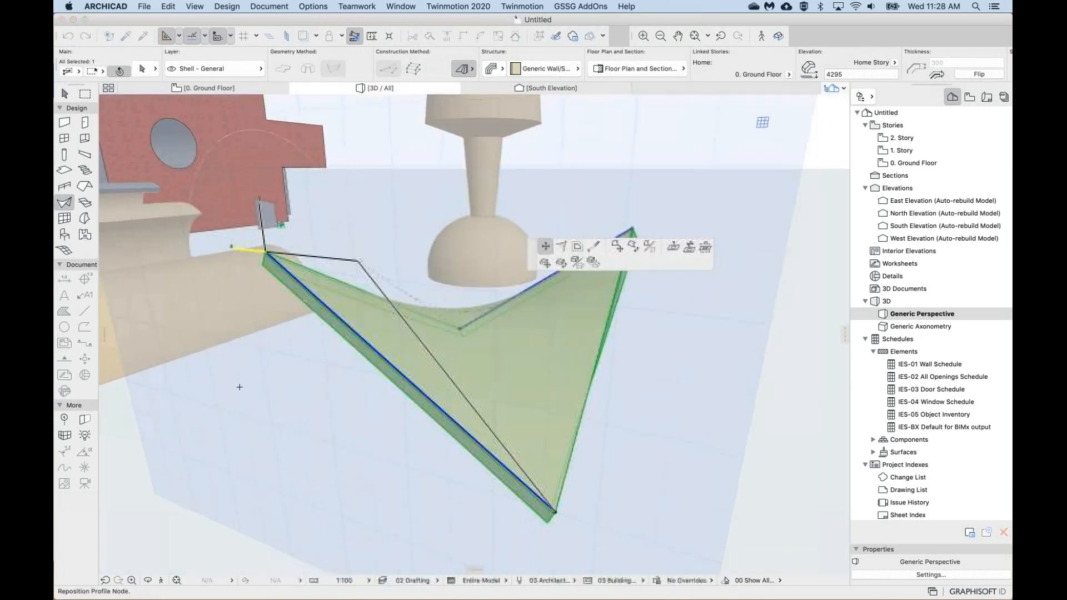
{"action": "key", "text": "shift"}
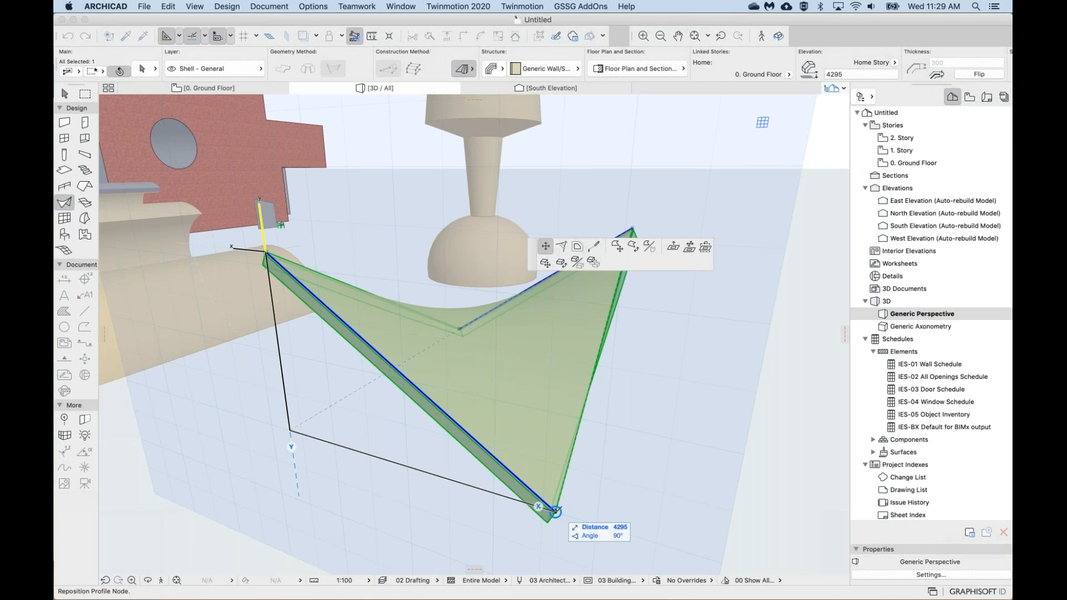
{"action": "left_click", "coordinate": [555, 511]}
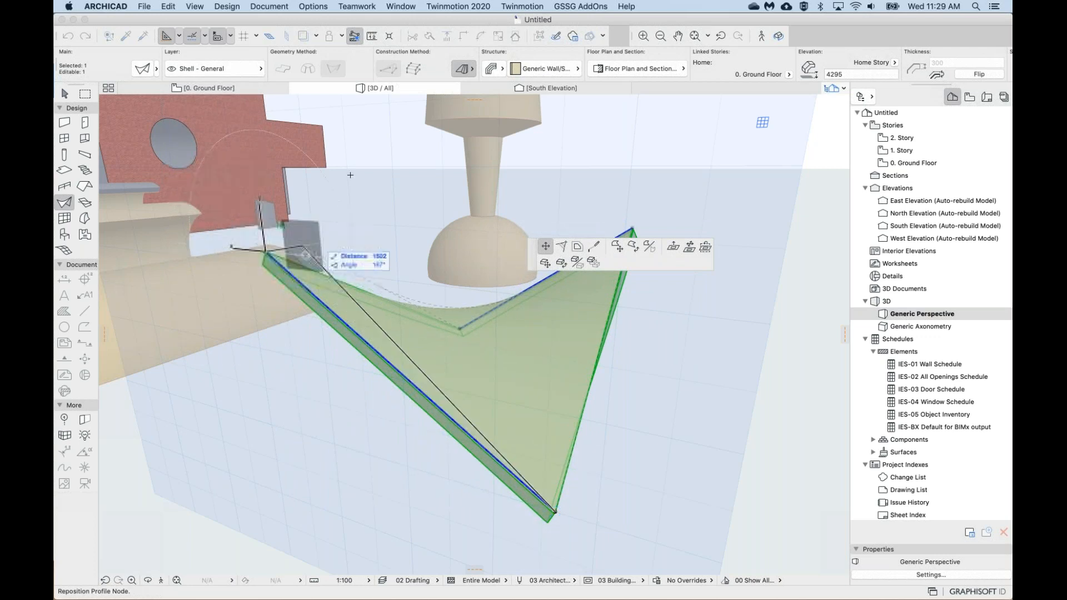
{"action": "key", "text": "Escape"}
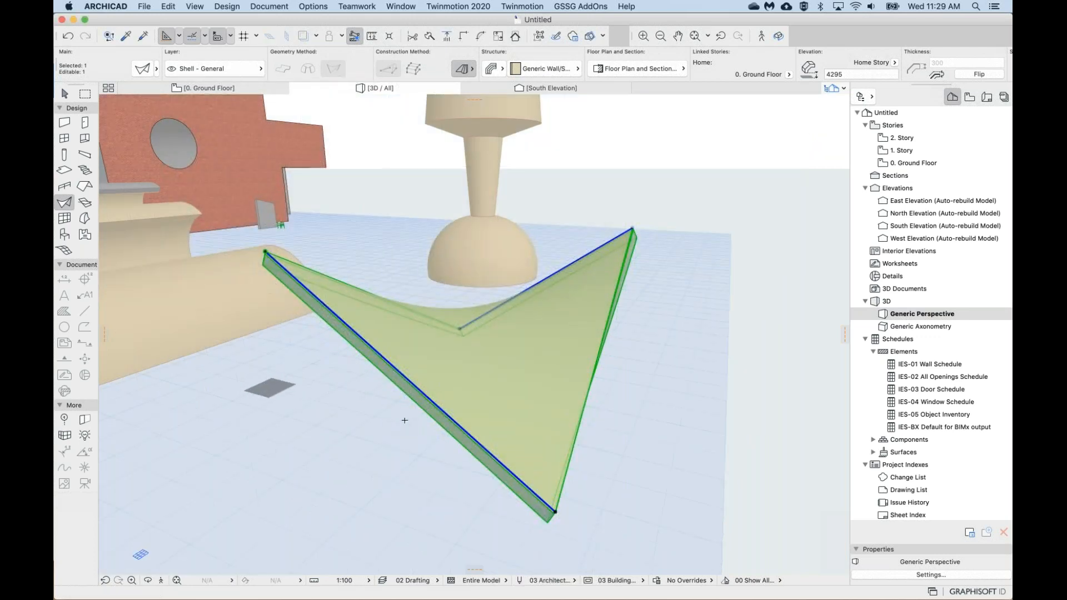
Select the ruled shell on the Ground Floor plan and open its selection settings.
{"action": "left_click", "coordinate": [222, 89]}
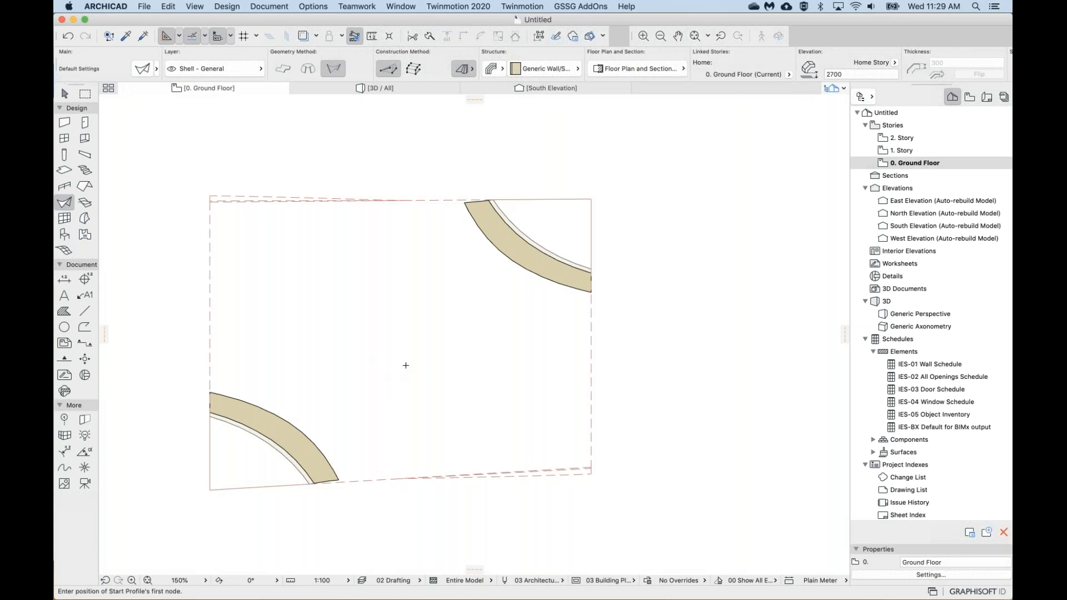
{"action": "scroll", "coordinate": [406, 365], "scroll_direction": "up", "scroll_amount": 1}
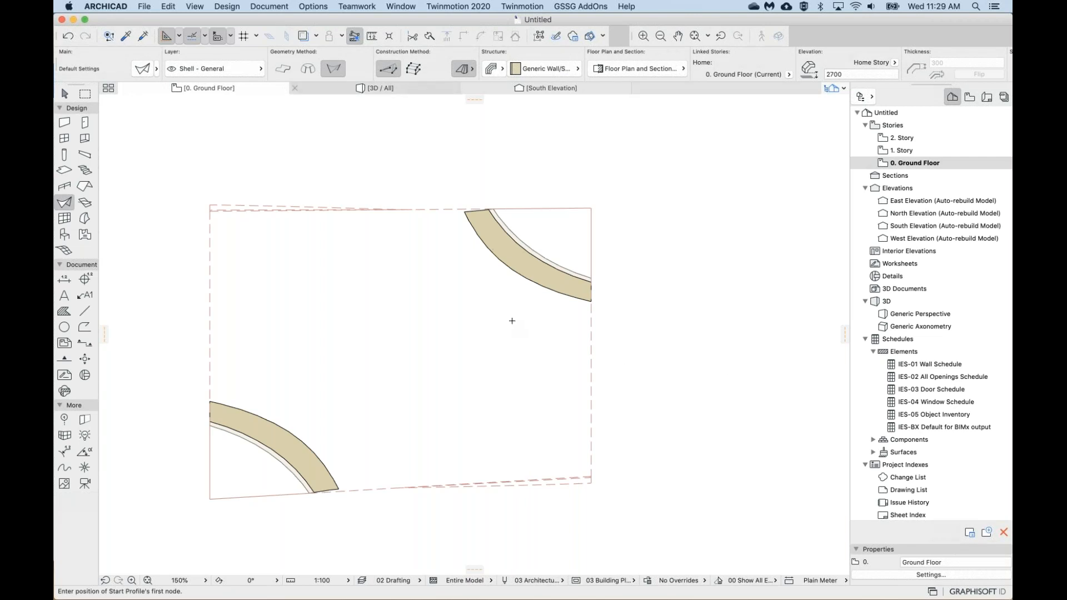
{"action": "left_click", "coordinate": [537, 267], "text": "shift"}
{"action": "left_click", "coordinate": [538, 267], "text": "shift"}
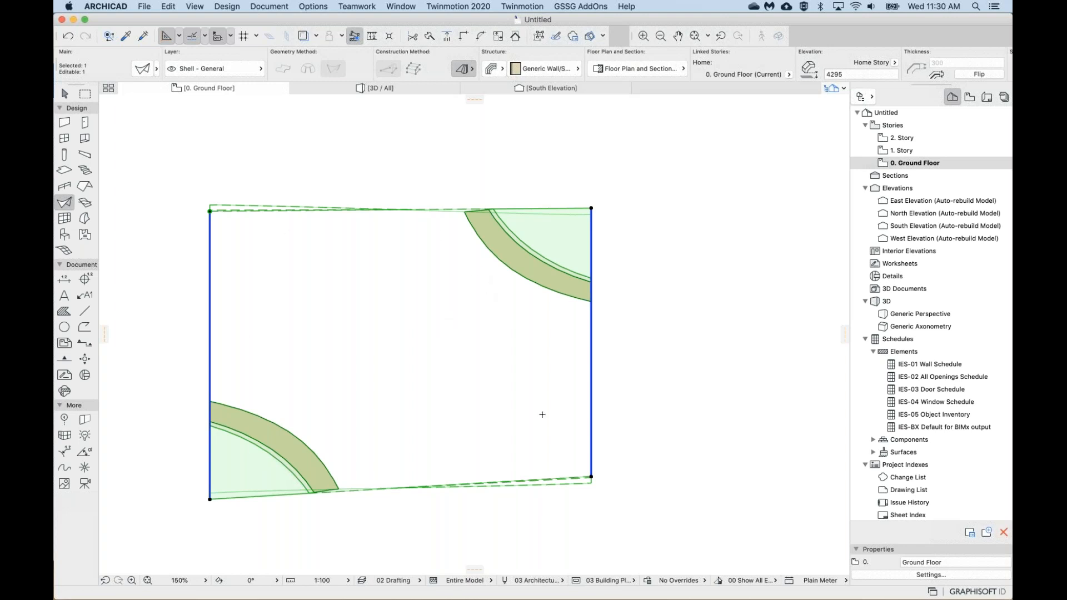
{"action": "scroll", "coordinate": [498, 411], "scroll_direction": "left", "scroll_amount": 1}
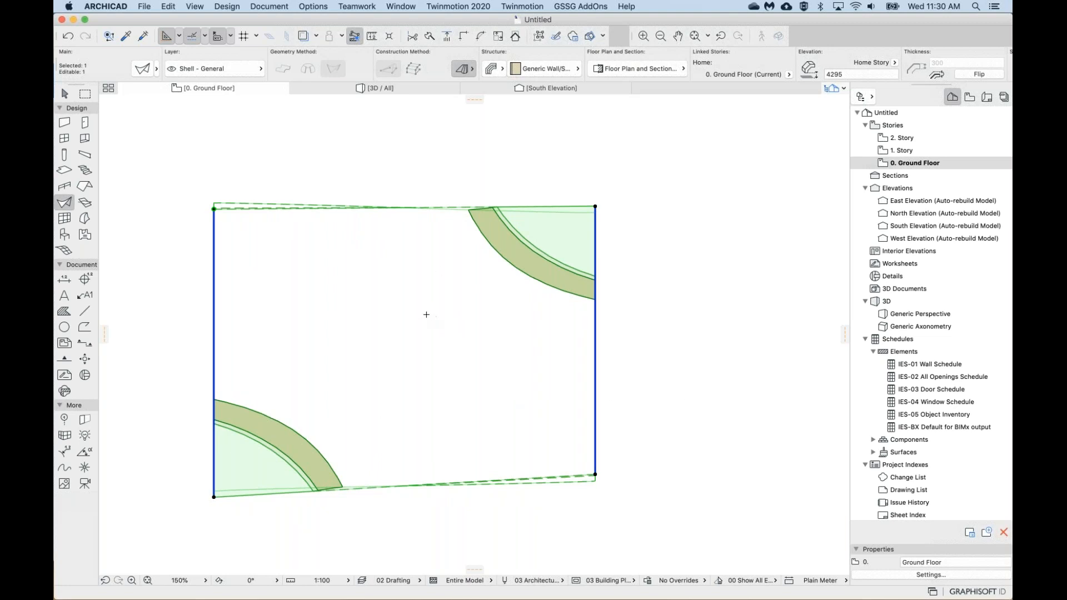
{"action": "double_click", "coordinate": [411, 205]}
{"action": "left_click_drag", "start_coordinate": [343, 138], "coordinate": [336, 112]}
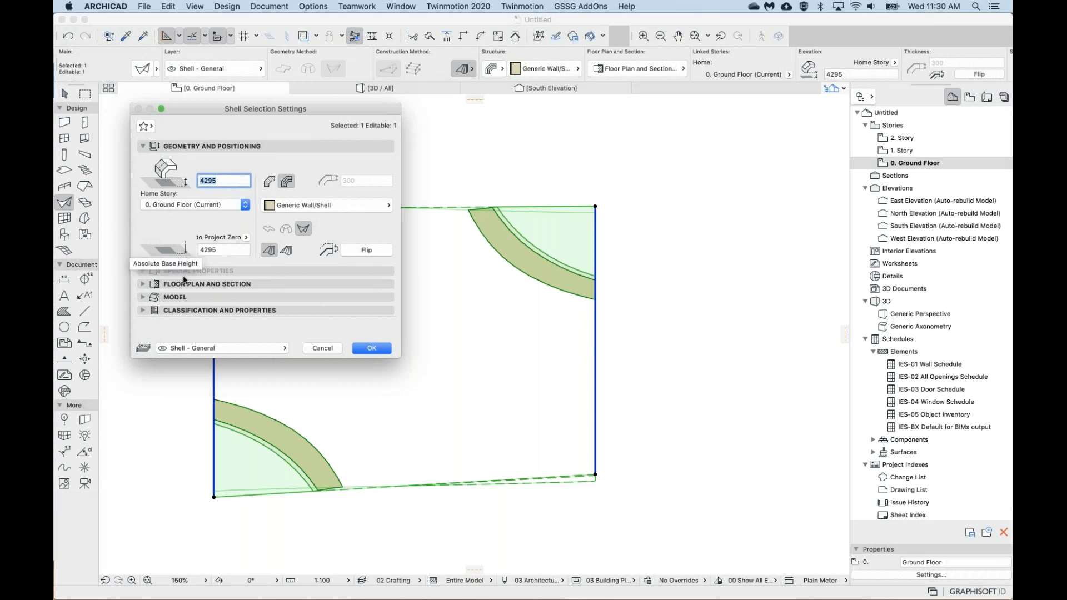
Set the shell's Show on Stories option to Home Story Only and its Floor Plan Display to Outlines Only.
{"action": "left_click", "coordinate": [250, 287]}
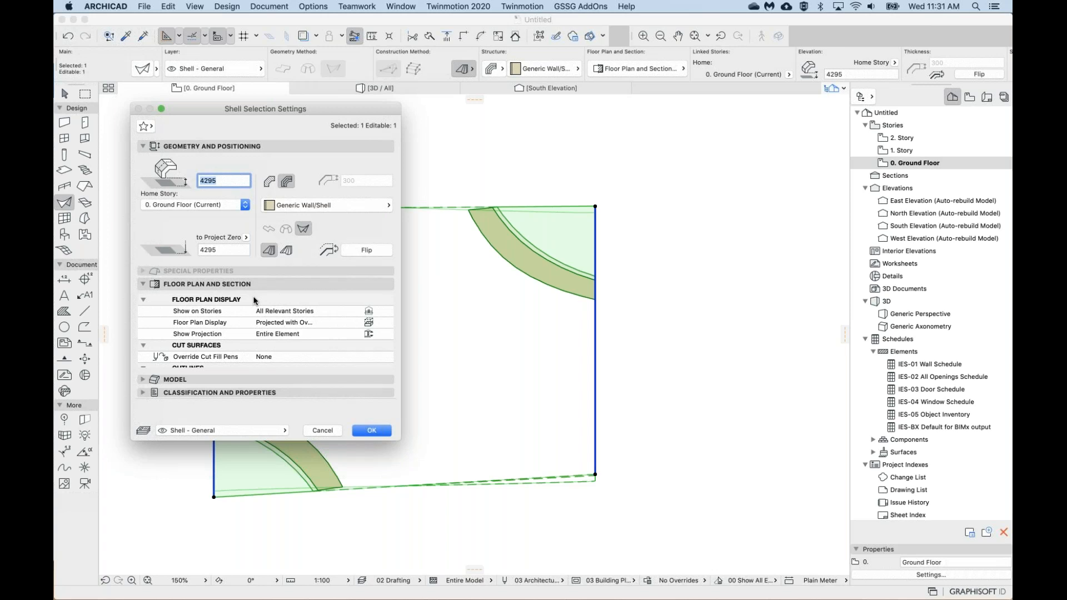
{"action": "left_click", "coordinate": [176, 313]}
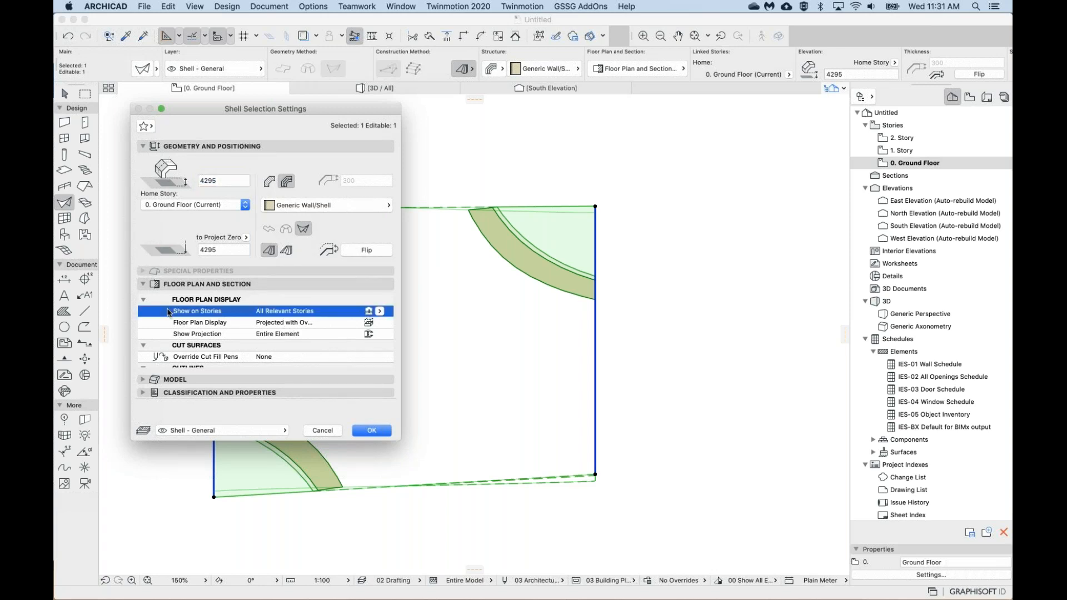
{"action": "left_click", "coordinate": [380, 311]}
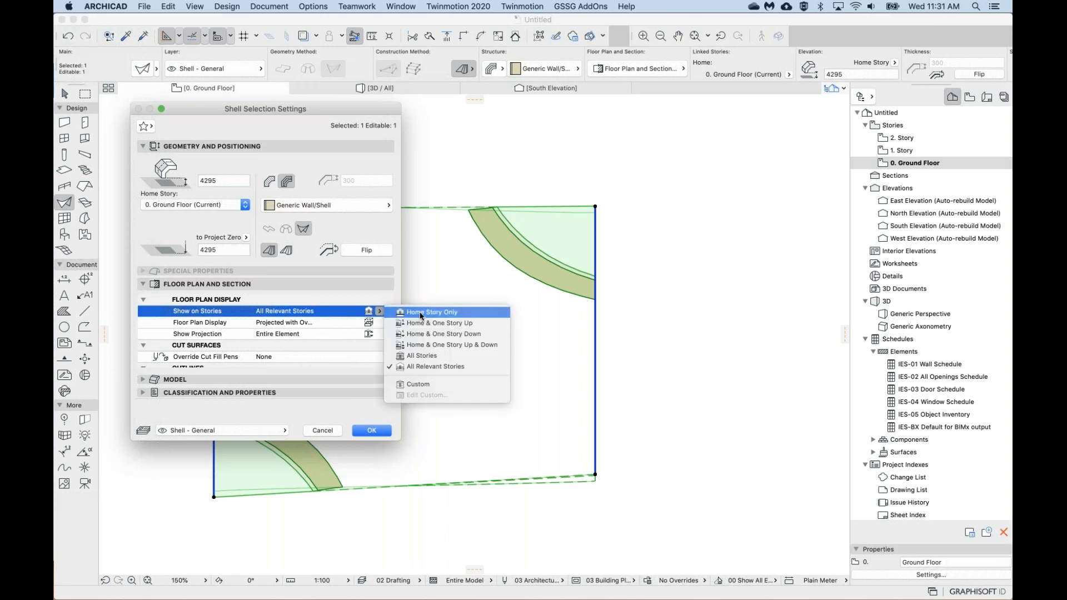
{"action": "left_click", "coordinate": [421, 313]}
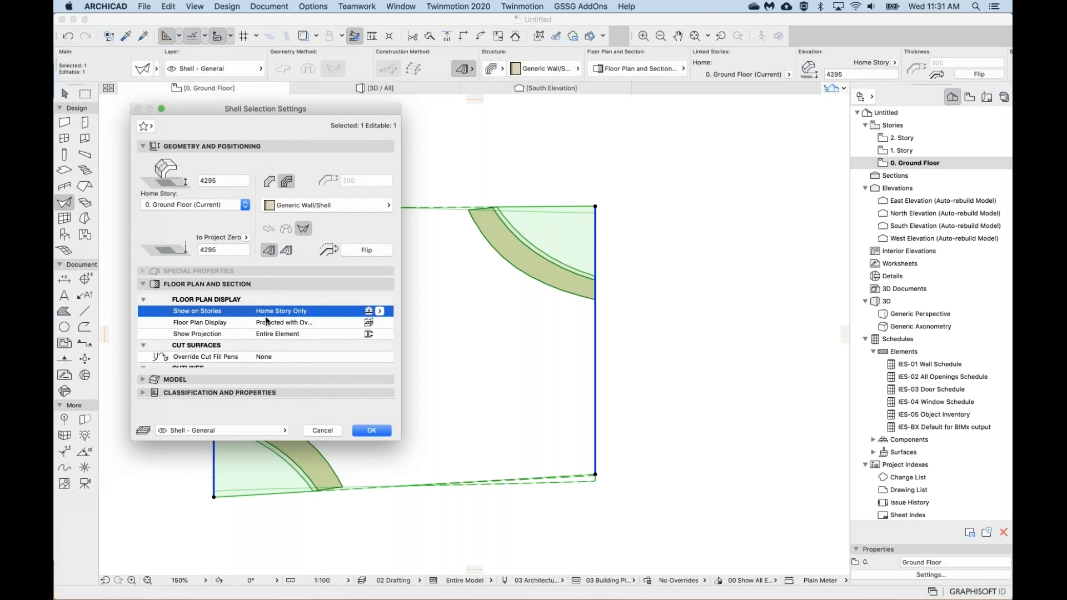
{"action": "left_click", "coordinate": [292, 323]}
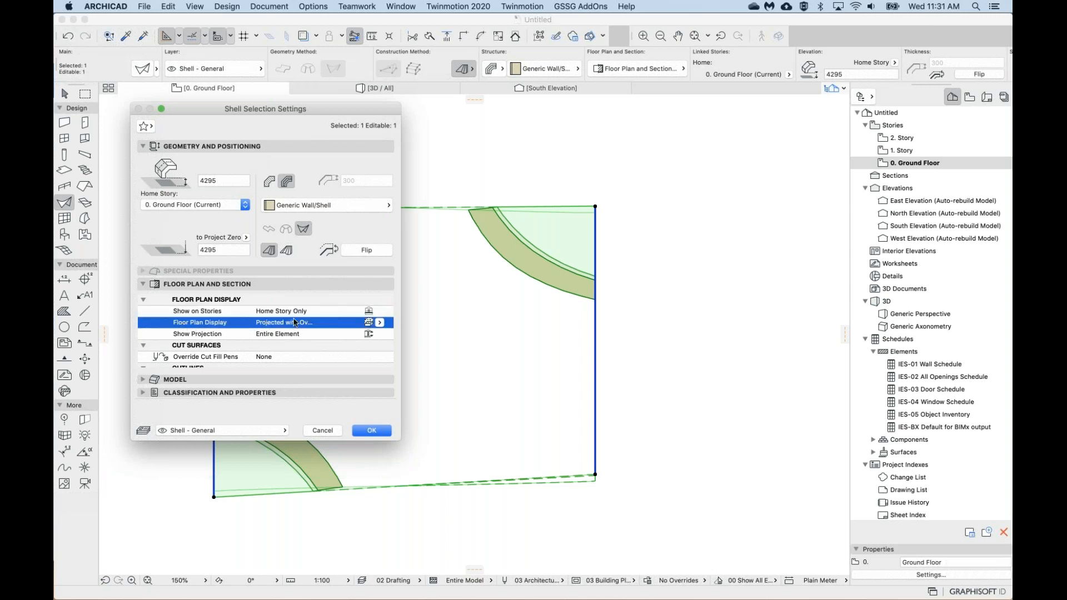
{"action": "left_click", "coordinate": [381, 323]}
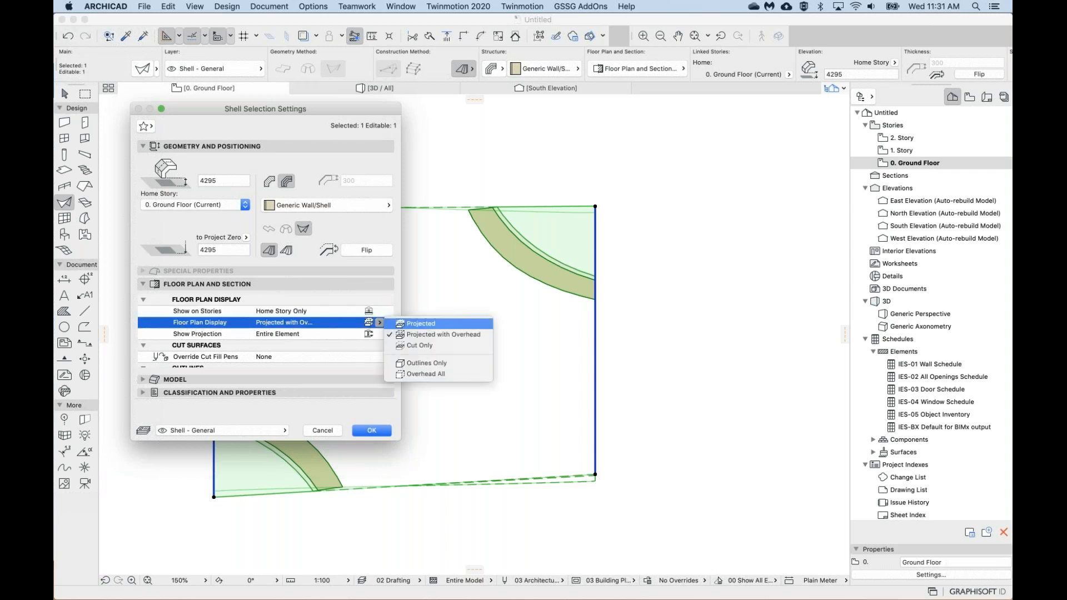
{"action": "left_click", "coordinate": [425, 364]}
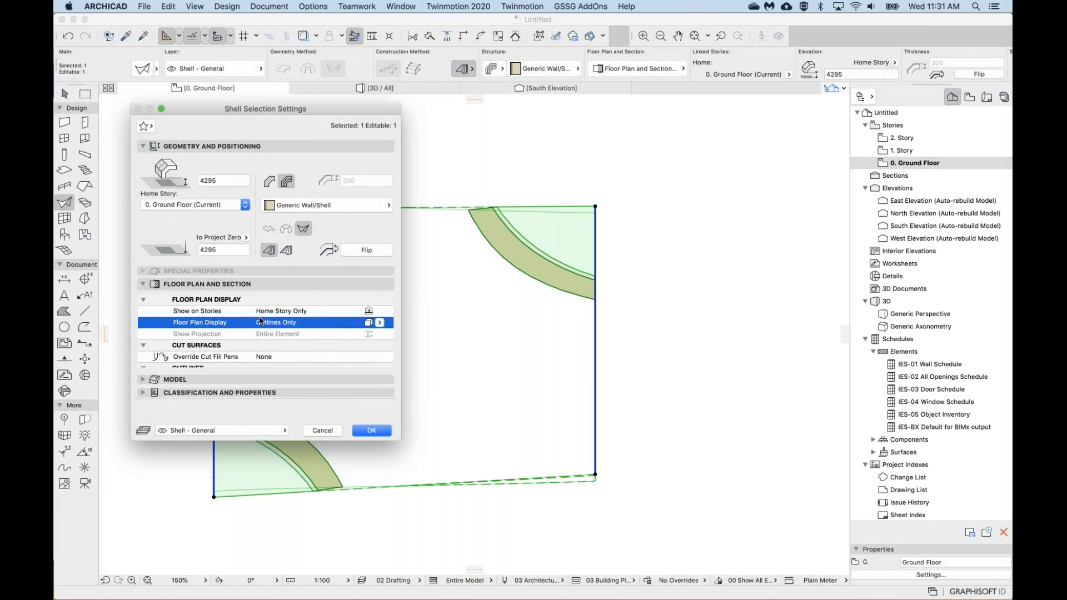
{"action": "left_click", "coordinate": [238, 309]}
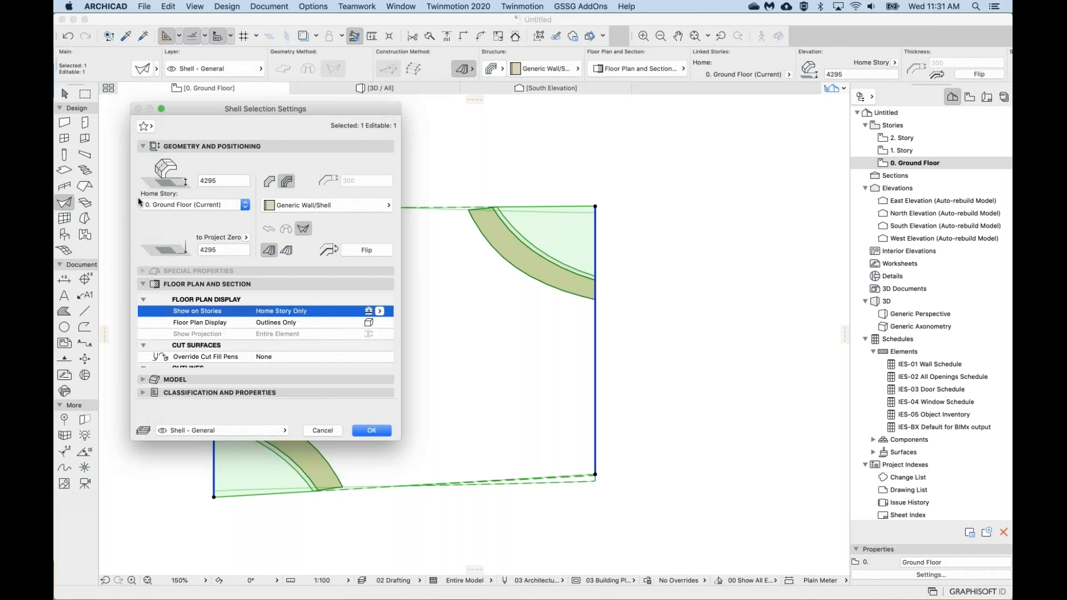
{"action": "left_click", "coordinate": [244, 322]}
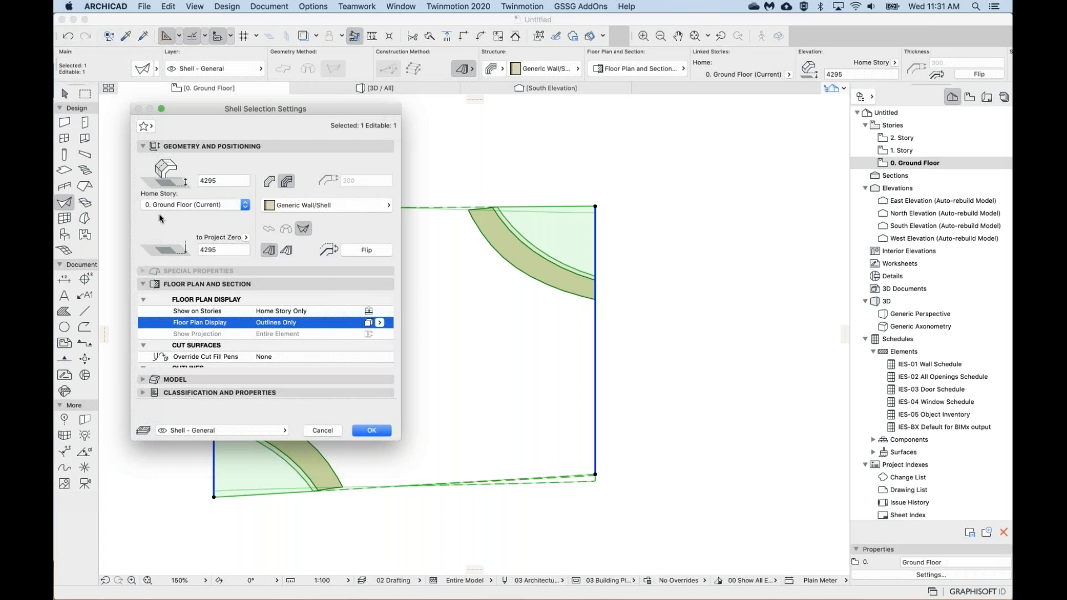
Set the selected shell's cover fill to the 25 % solid fill in its floor plan settings.
{"action": "left_click", "coordinate": [202, 309]}
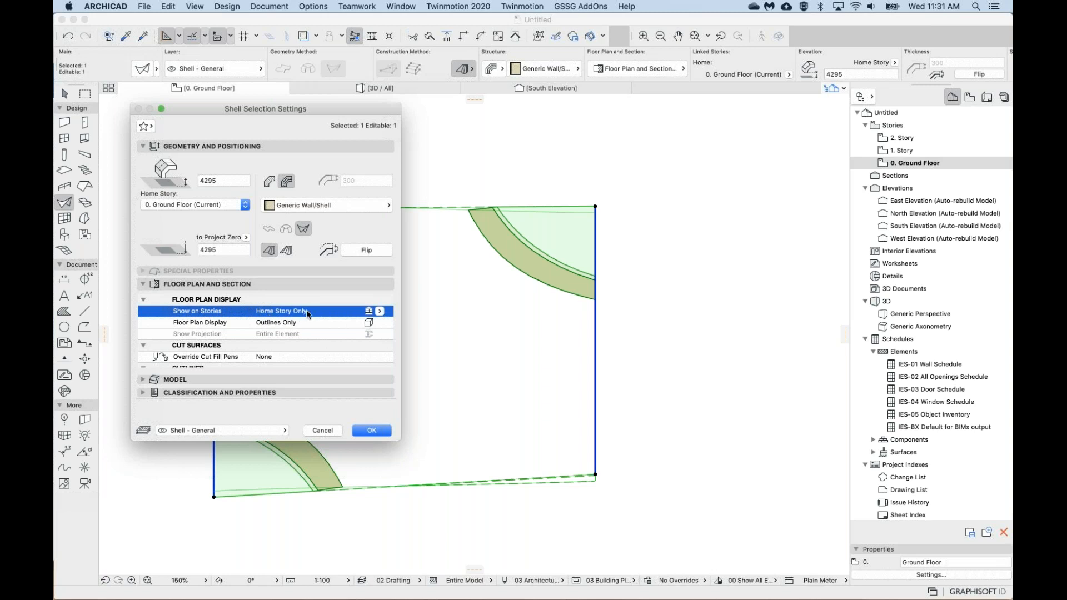
{"action": "left_click", "coordinate": [250, 324]}
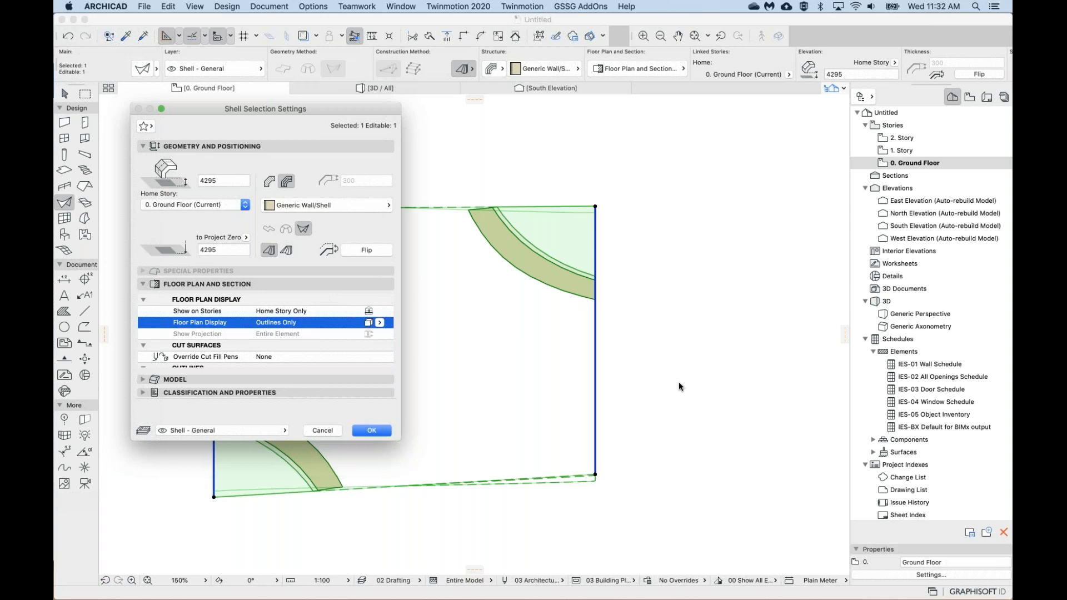
{"action": "scroll", "coordinate": [331, 327], "scroll_direction": "down", "scroll_amount": 3}
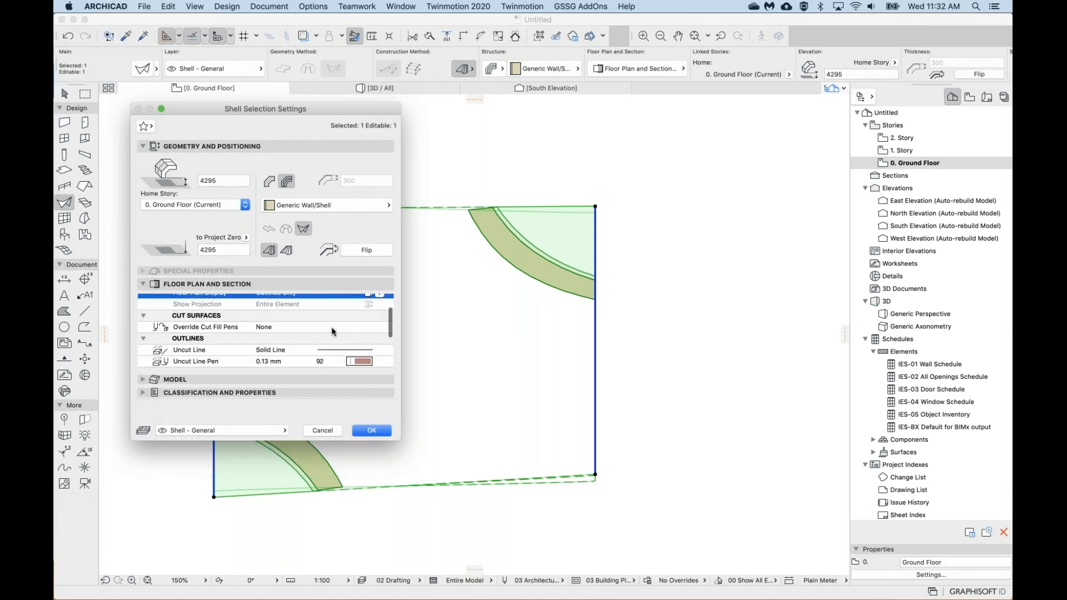
{"action": "scroll", "coordinate": [331, 326], "scroll_direction": "up", "scroll_amount": 3}
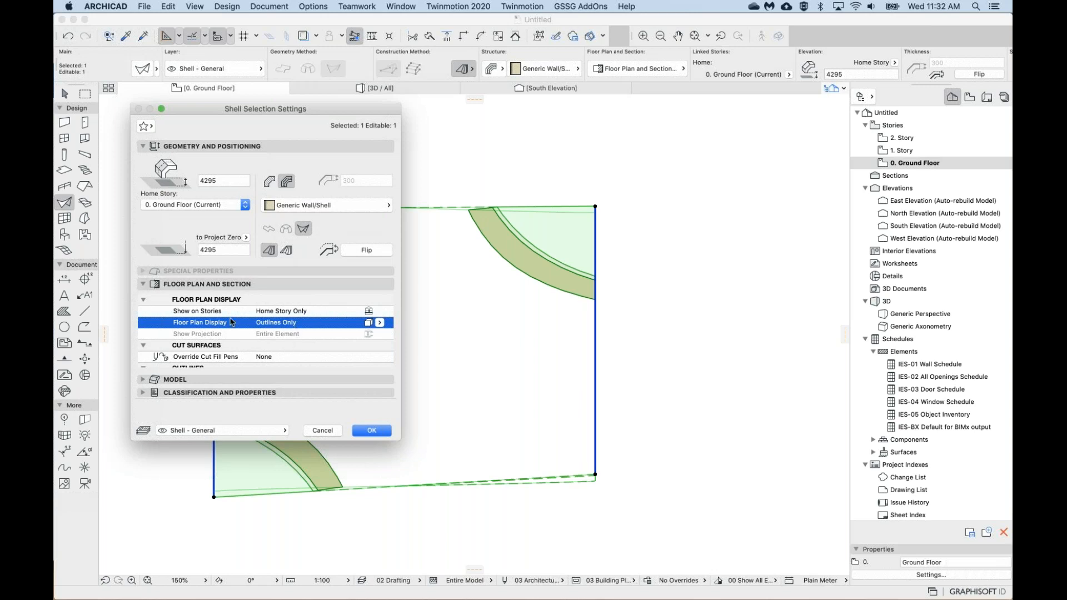
{"action": "scroll", "coordinate": [287, 333], "scroll_direction": "down", "scroll_amount": 5}
{"action": "scroll", "coordinate": [287, 332], "scroll_direction": "down", "scroll_amount": 2}
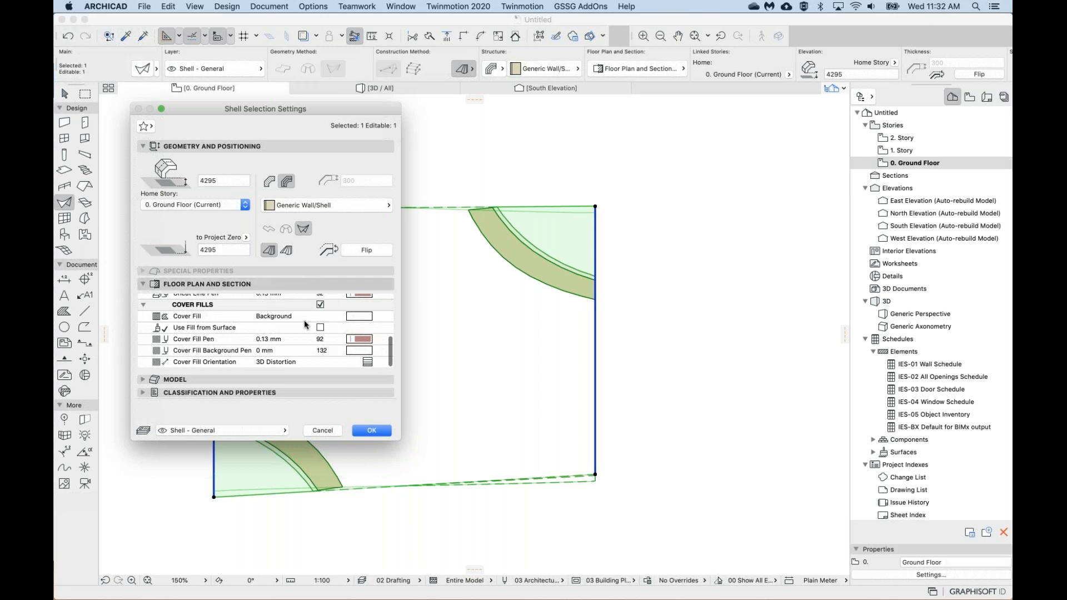
{"action": "left_click", "coordinate": [173, 316]}
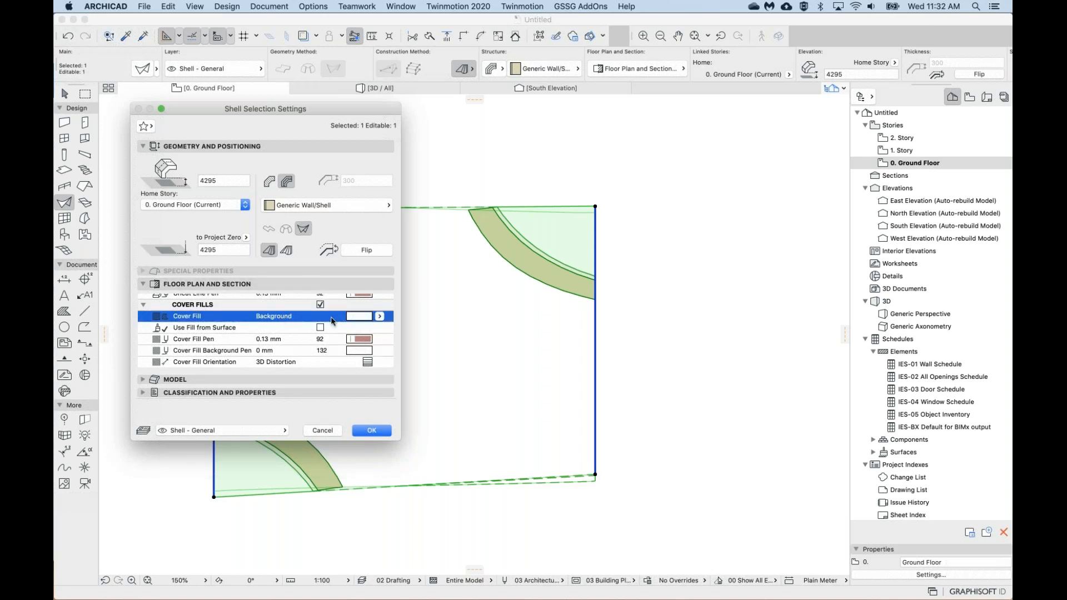
{"action": "left_click", "coordinate": [380, 317]}
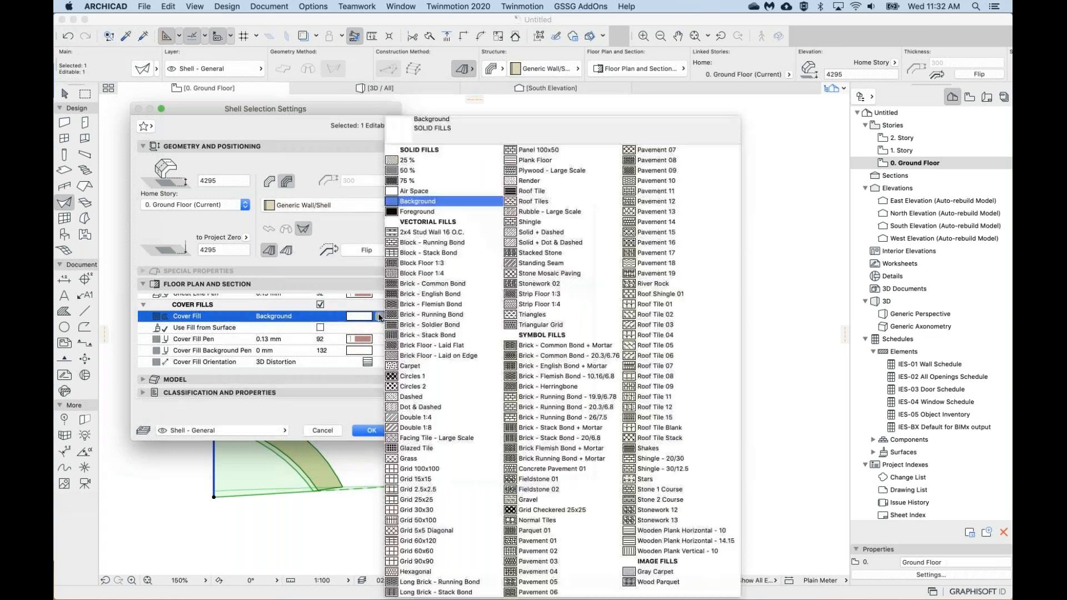
{"action": "left_click", "coordinate": [414, 161]}
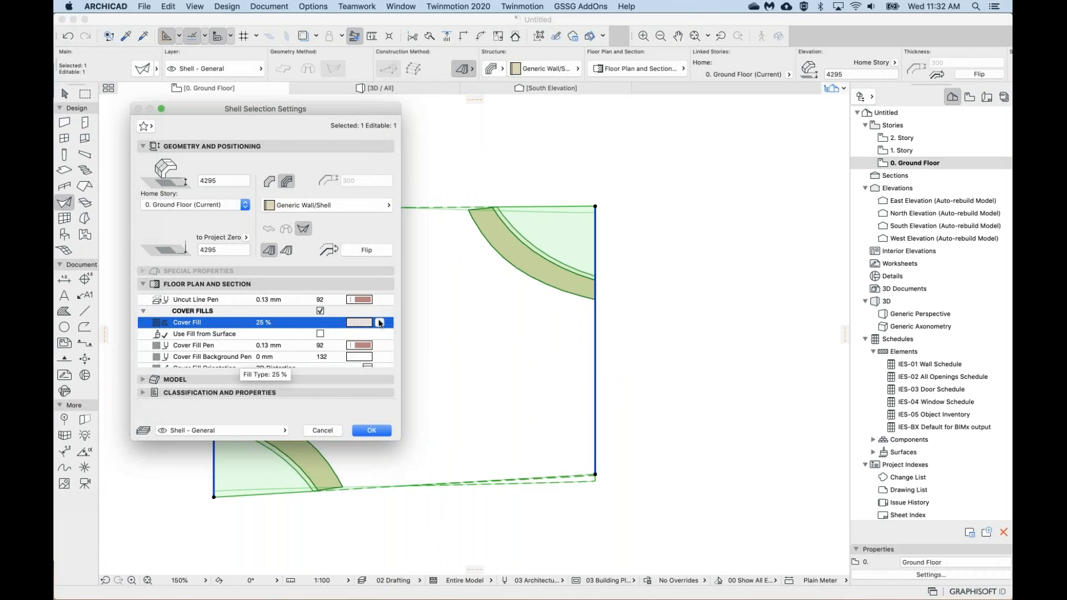
Make the shell's cover fill background pen transparent.
{"action": "scroll", "coordinate": [307, 323], "scroll_direction": "down", "scroll_amount": 1}
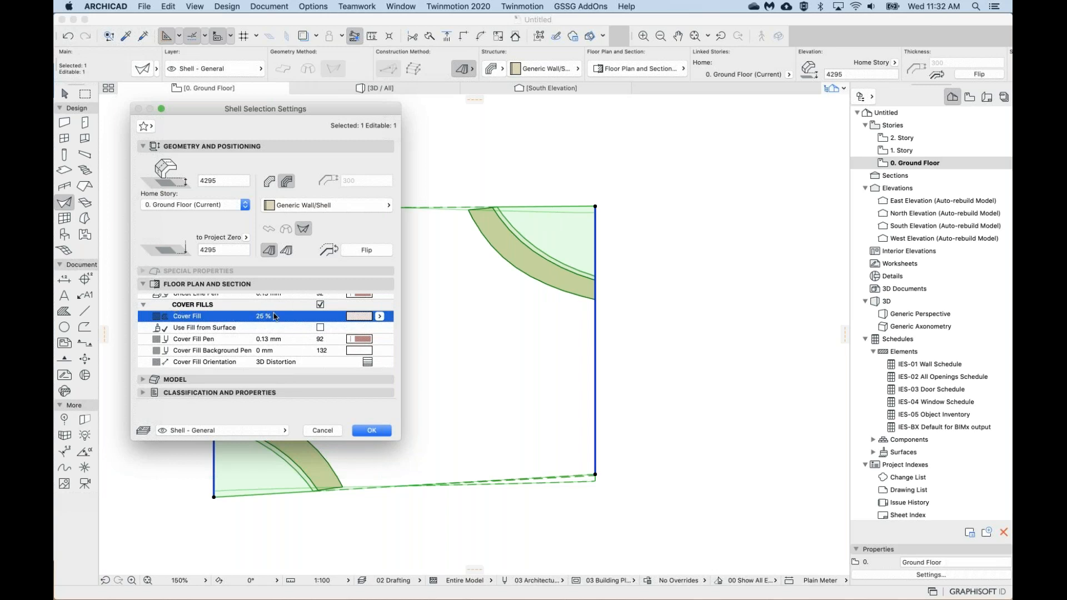
{"action": "left_click", "coordinate": [193, 340]}
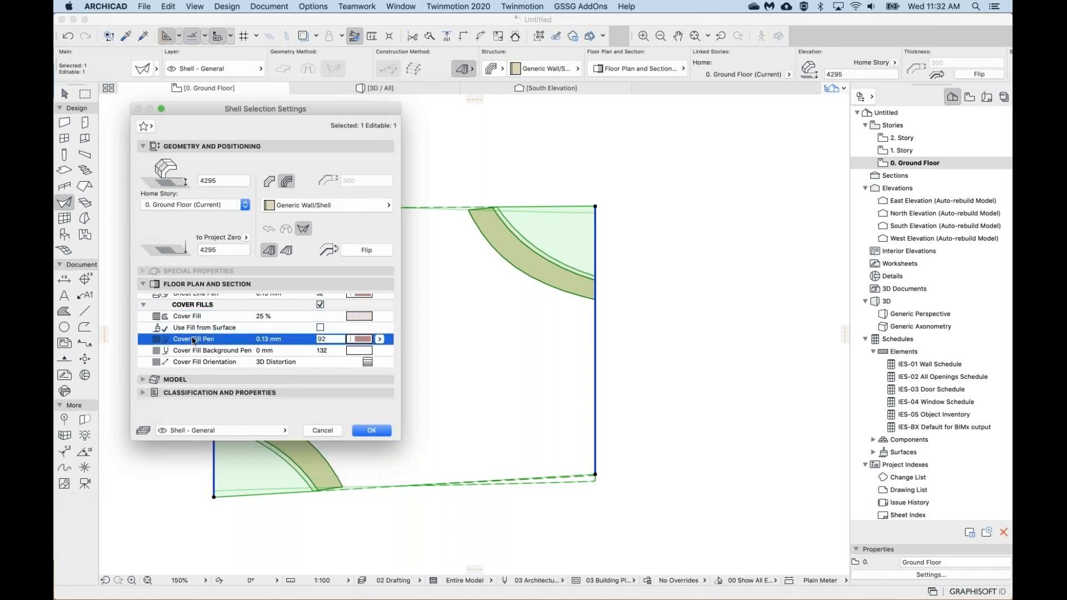
{"action": "left_click", "coordinate": [211, 350]}
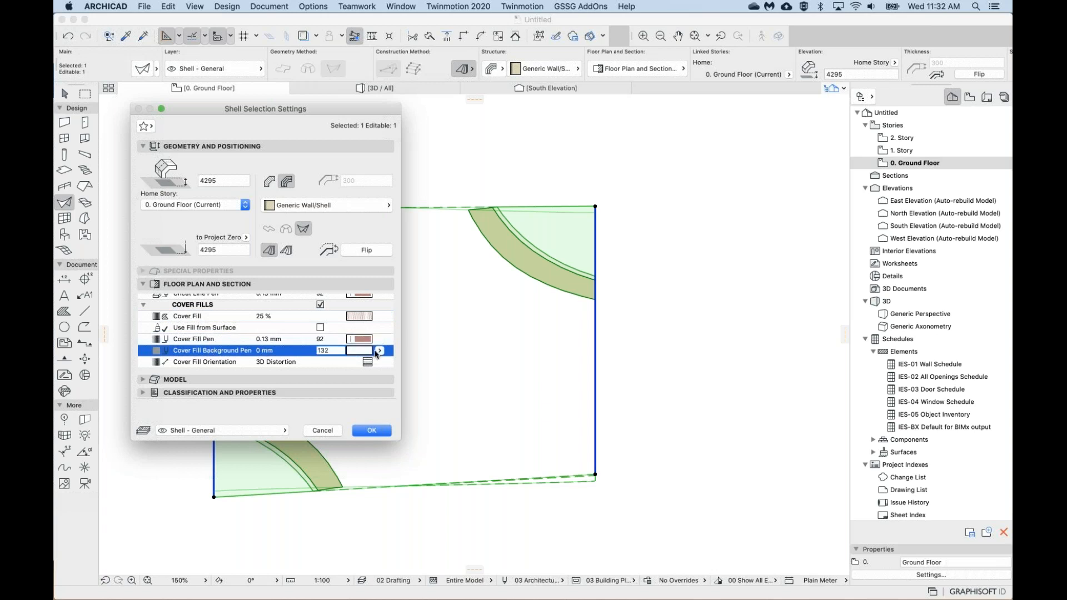
{"action": "left_click", "coordinate": [380, 350]}
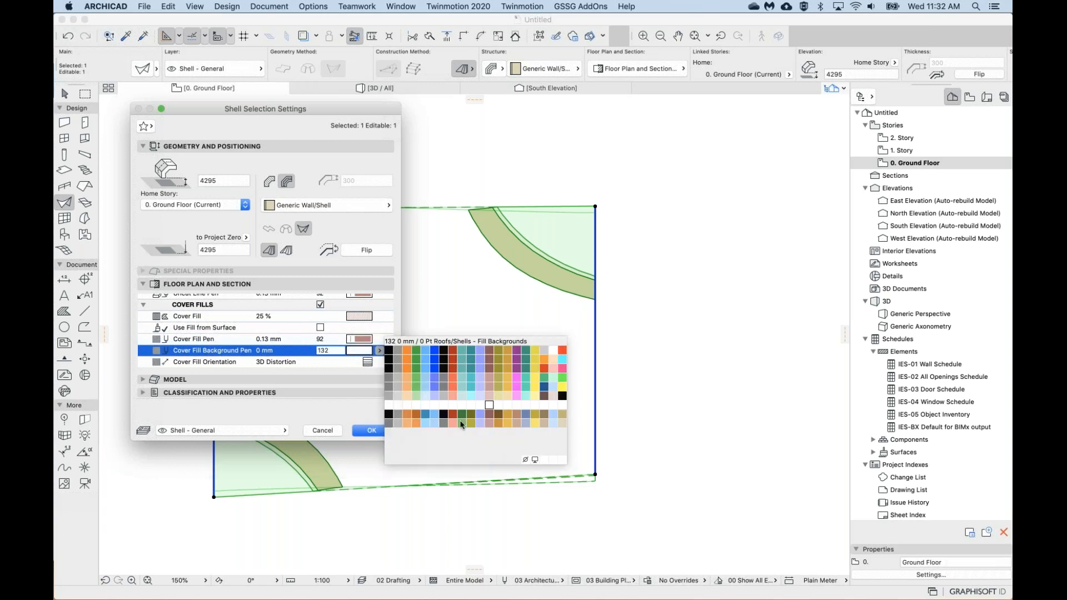
{"action": "left_click", "coordinate": [526, 460]}
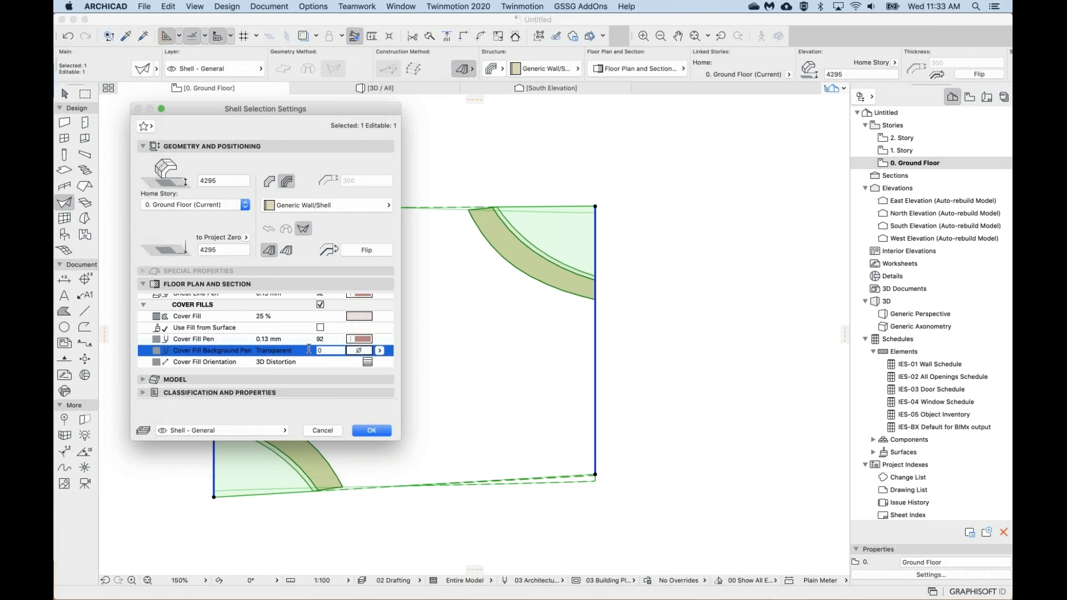
Set the shell's cover fill pen to the dark blue 0.13 mm pen 98.
{"action": "left_click", "coordinate": [290, 335]}
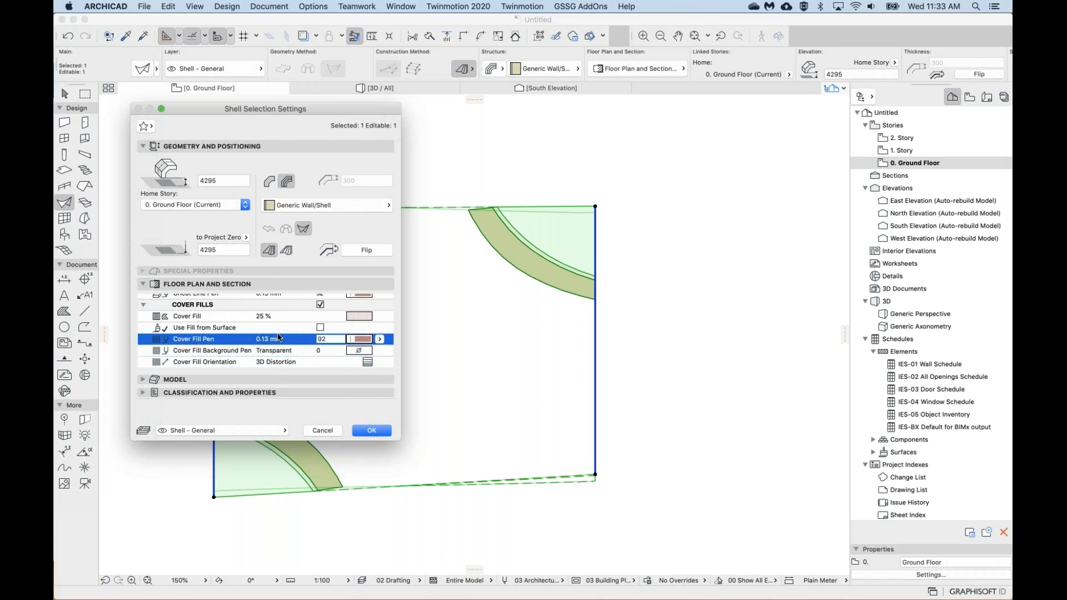
{"action": "left_click", "coordinate": [379, 340]}
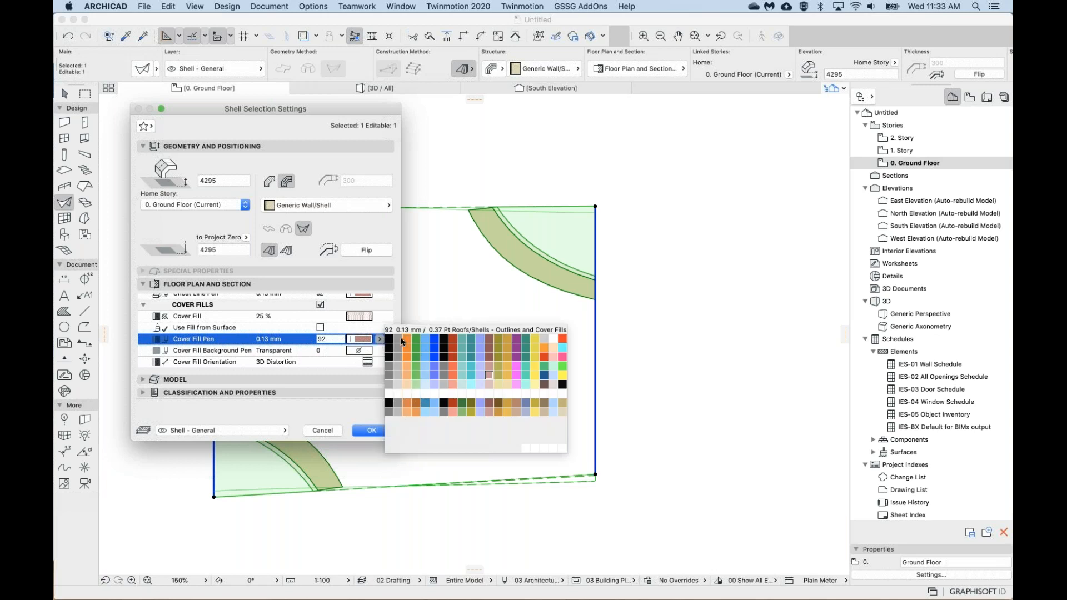
{"action": "left_click", "coordinate": [426, 403]}
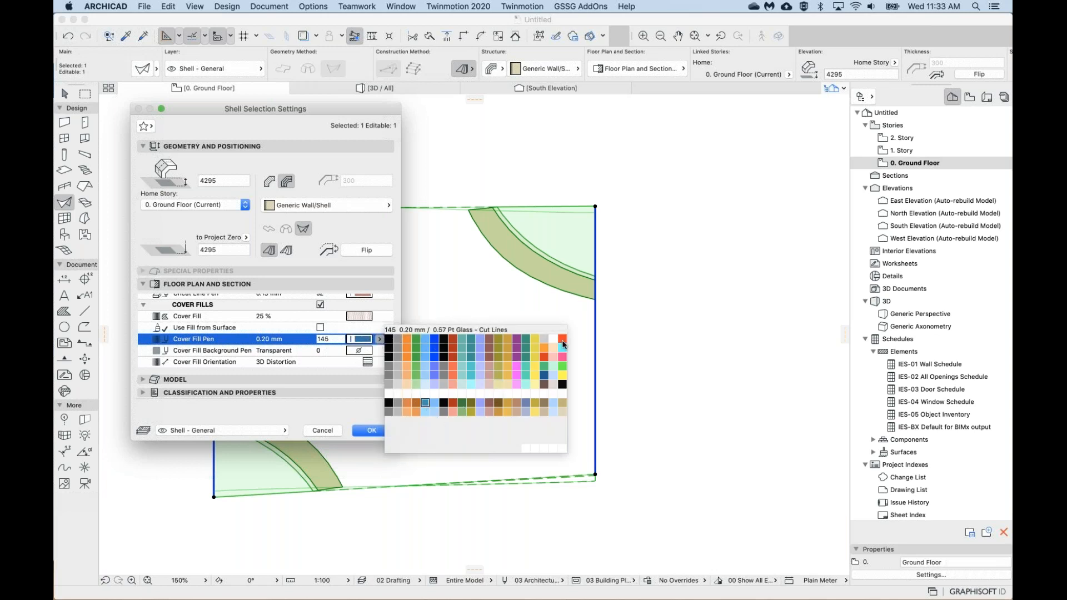
{"action": "left_click", "coordinate": [544, 366]}
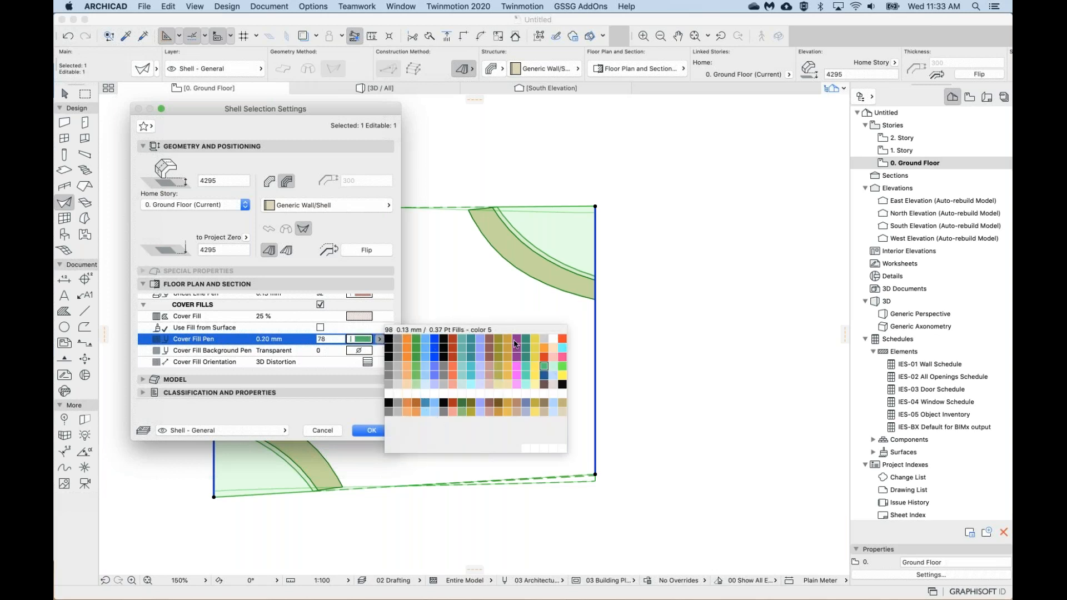
{"action": "left_click", "coordinate": [508, 366]}
{"action": "left_click", "coordinate": [544, 378]}
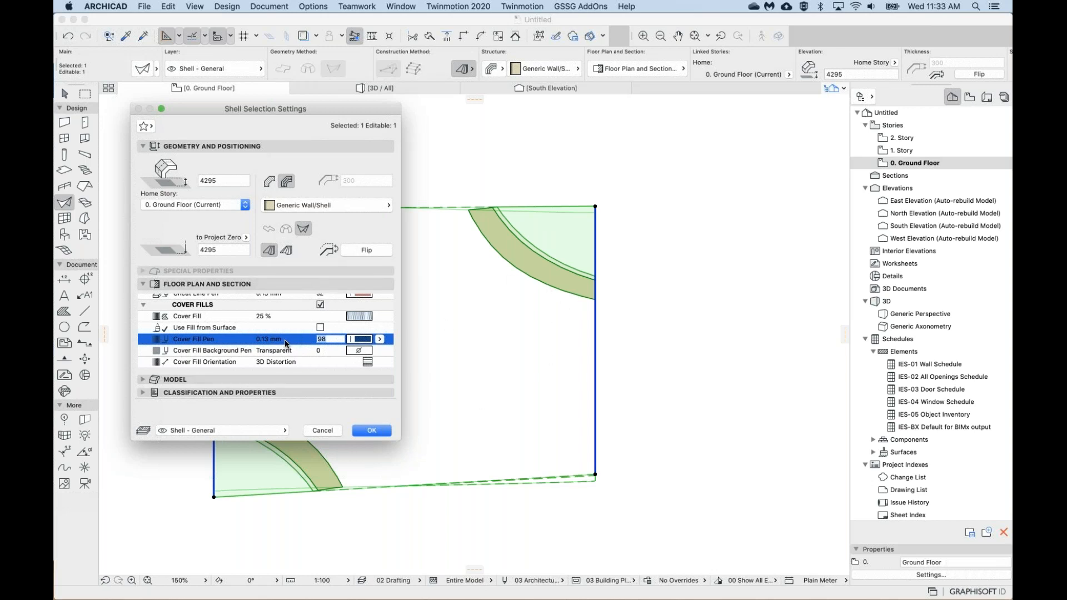
Apply the cover fill settings to the shell and deselect it on the ground floor plan.
{"action": "left_click", "coordinate": [306, 350]}
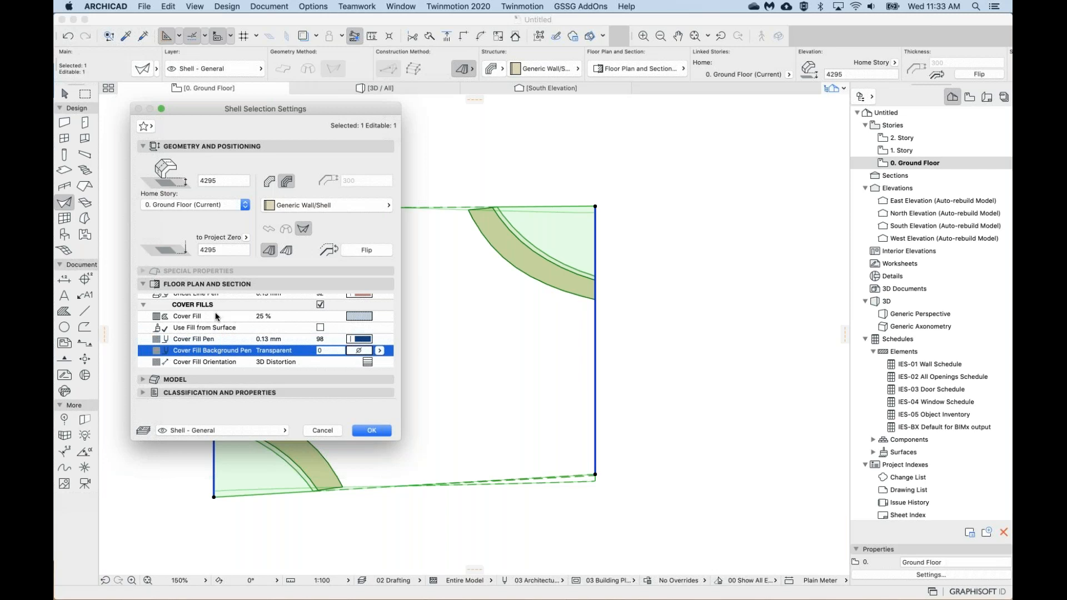
{"action": "left_click", "coordinate": [275, 316]}
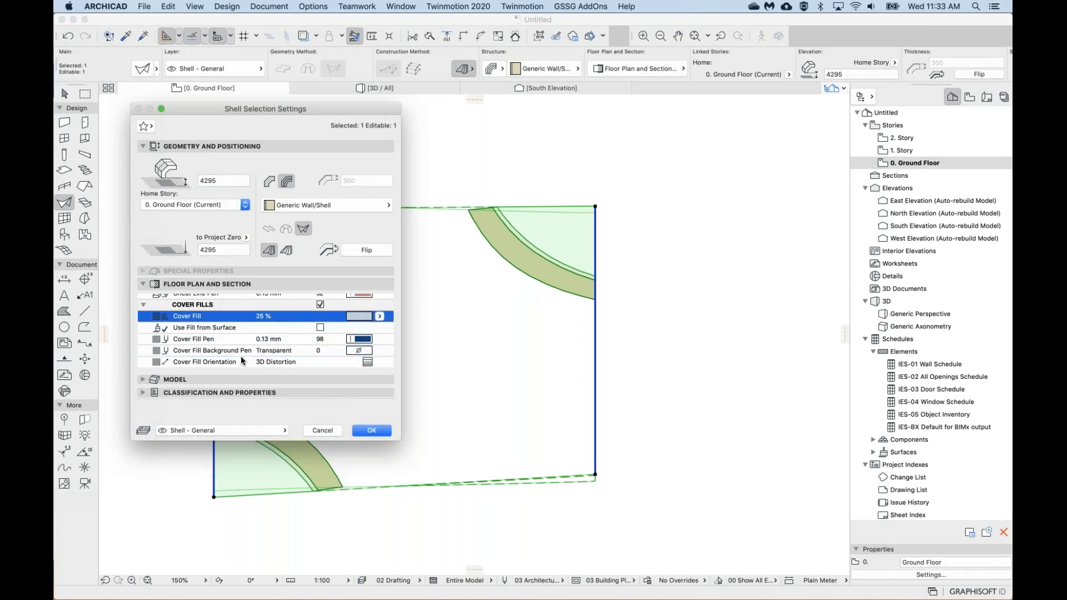
{"action": "left_click", "coordinate": [219, 347]}
{"action": "left_click", "coordinate": [312, 352]}
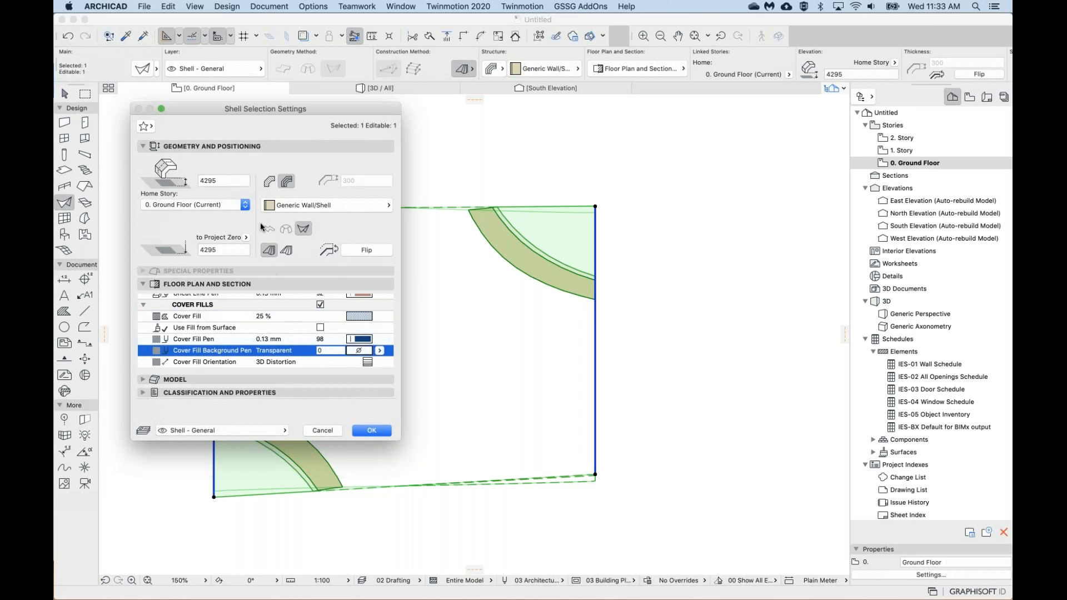
{"action": "left_click", "coordinate": [371, 430]}
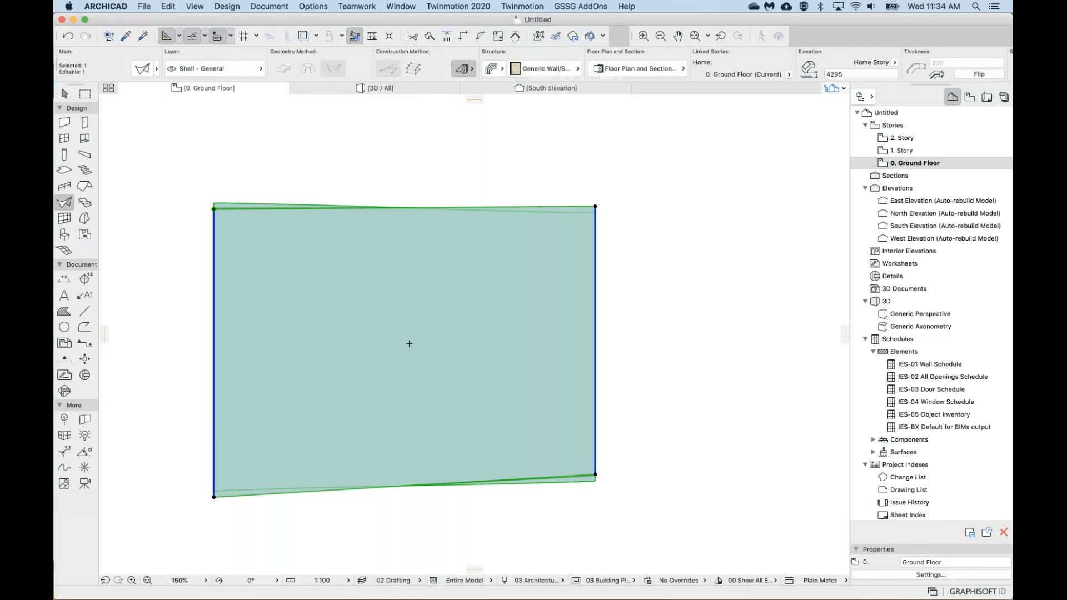
{"action": "scroll", "coordinate": [477, 328], "scroll_direction": "right", "scroll_amount": 3}
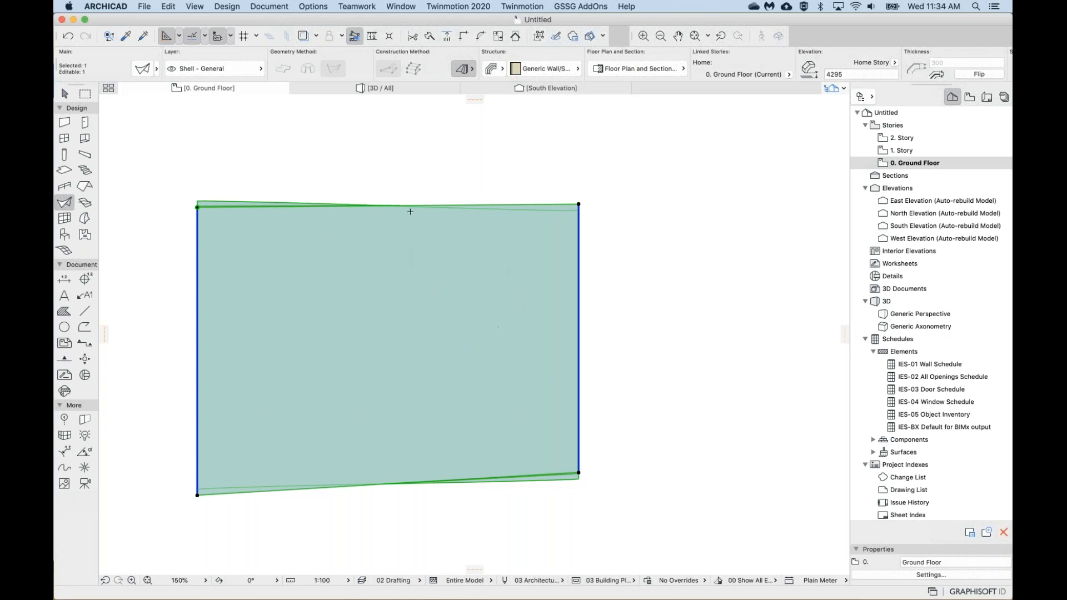
{"action": "scroll", "coordinate": [456, 393], "scroll_direction": "down", "scroll_amount": 2}
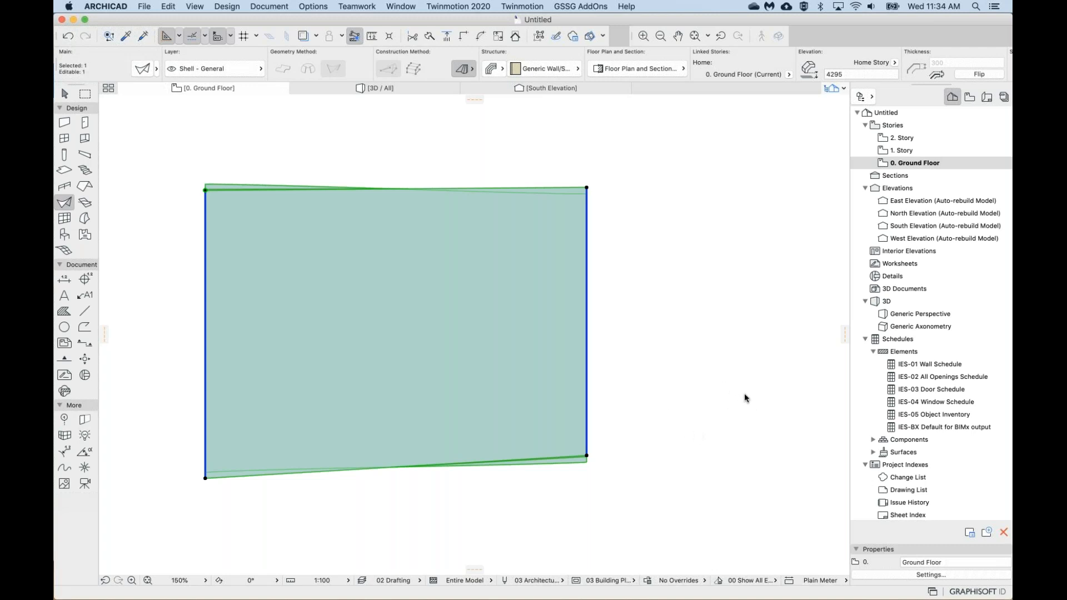
{"action": "key", "text": "Escape"}
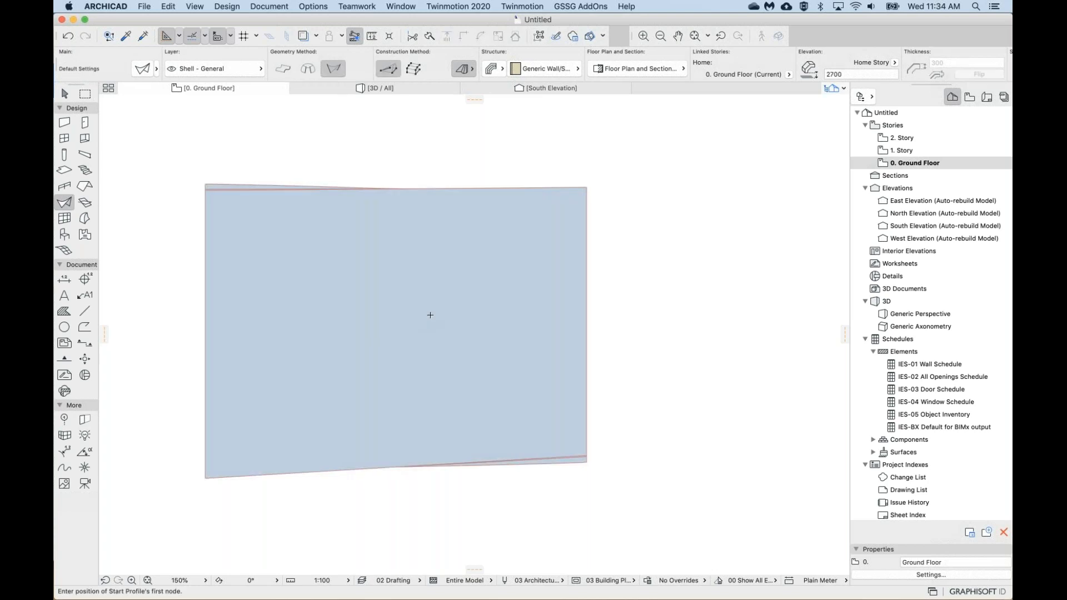
Reopen the settings of the ruled shell on the plan and review its cover fill type and background pen.
{"action": "left_click", "coordinate": [345, 315], "text": "shift"}
{"action": "key", "text": "super+t"}
{"action": "scroll", "coordinate": [269, 359], "scroll_direction": "down", "scroll_amount": 5}
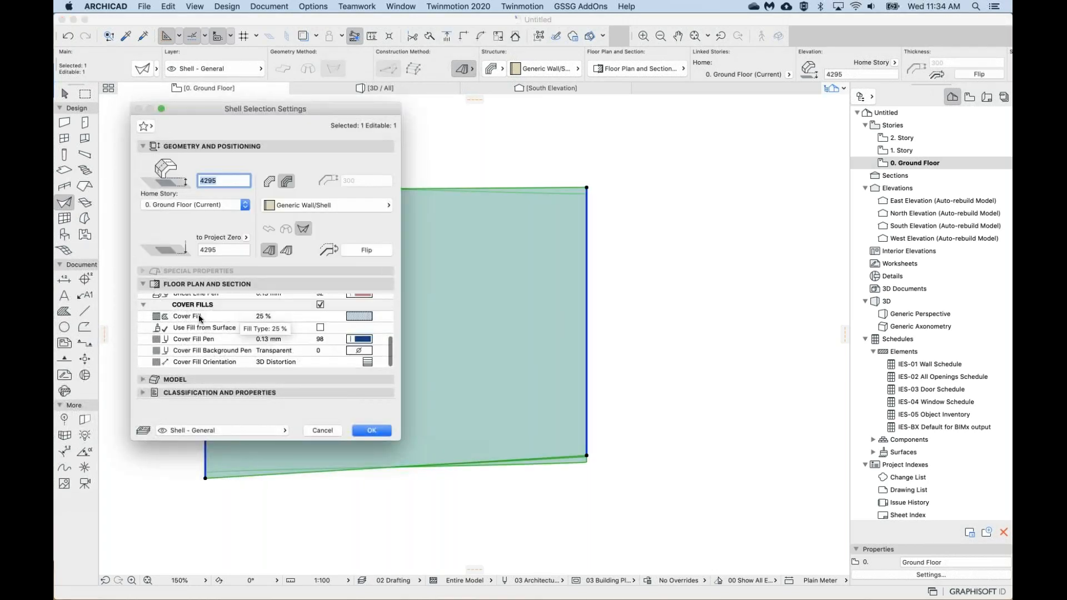
{"action": "left_click", "coordinate": [261, 316]}
{"action": "left_click", "coordinate": [233, 350]}
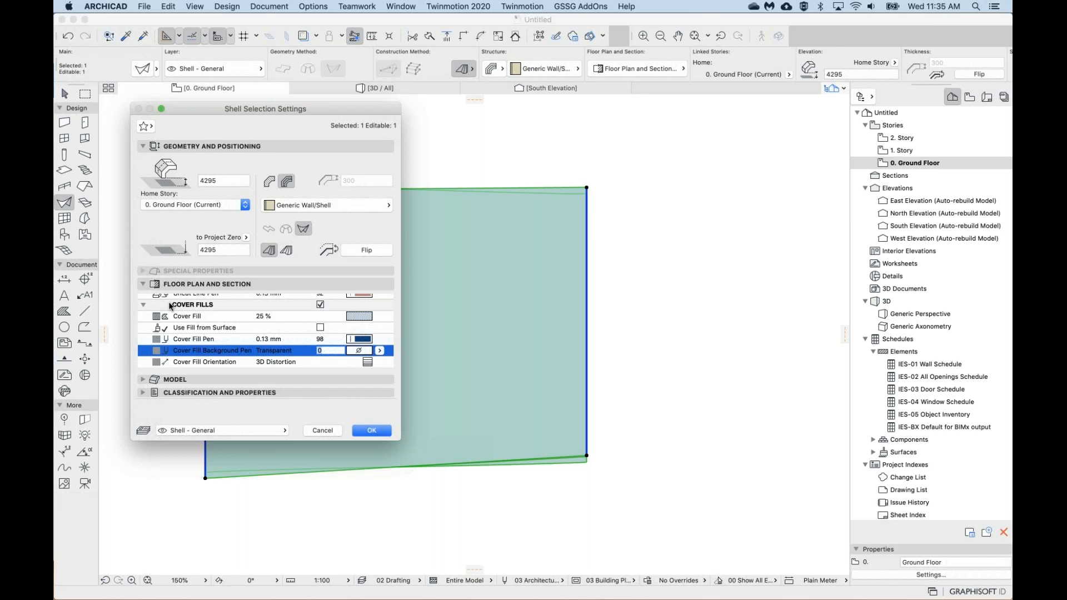
{"action": "left_click", "coordinate": [224, 306]}
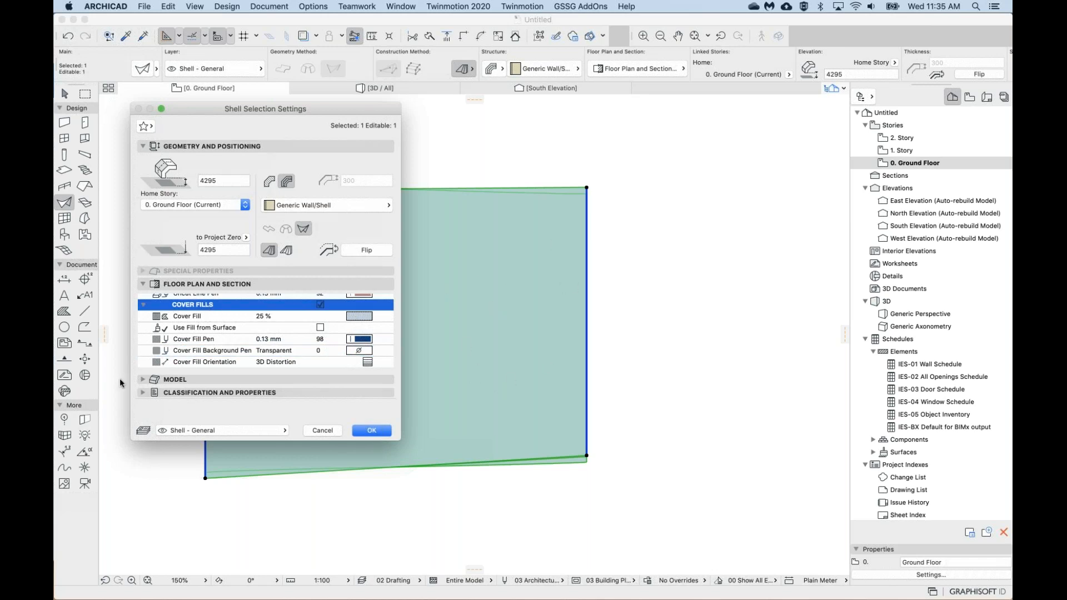
Examine the shell's surface overrides, the available composite structures and its floor plan display options.
{"action": "left_click", "coordinate": [179, 381]}
{"action": "left_click", "coordinate": [287, 204]}
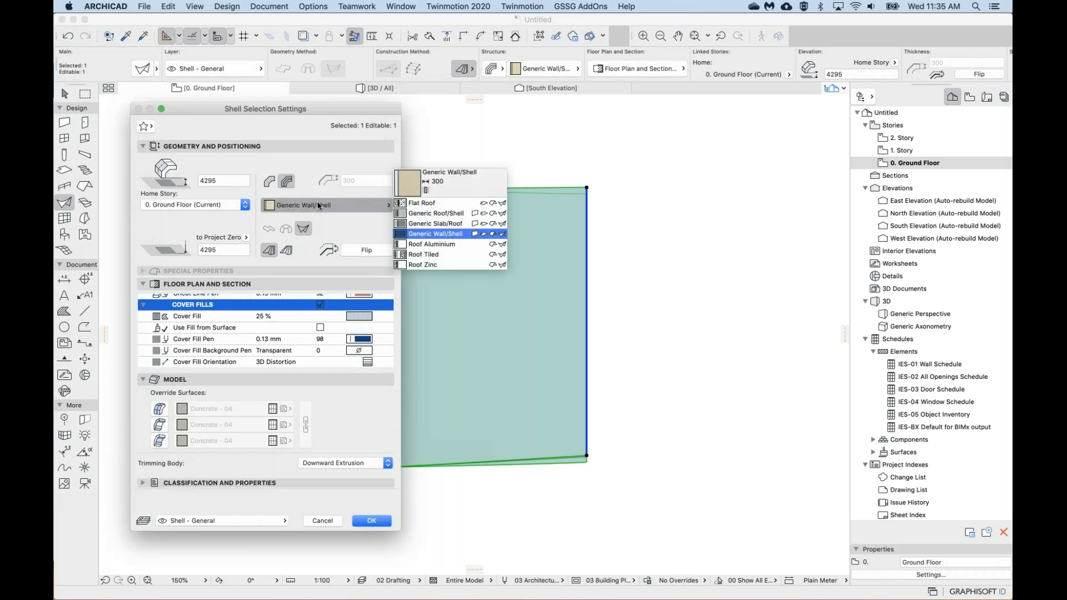
{"action": "left_click", "coordinate": [195, 385]}
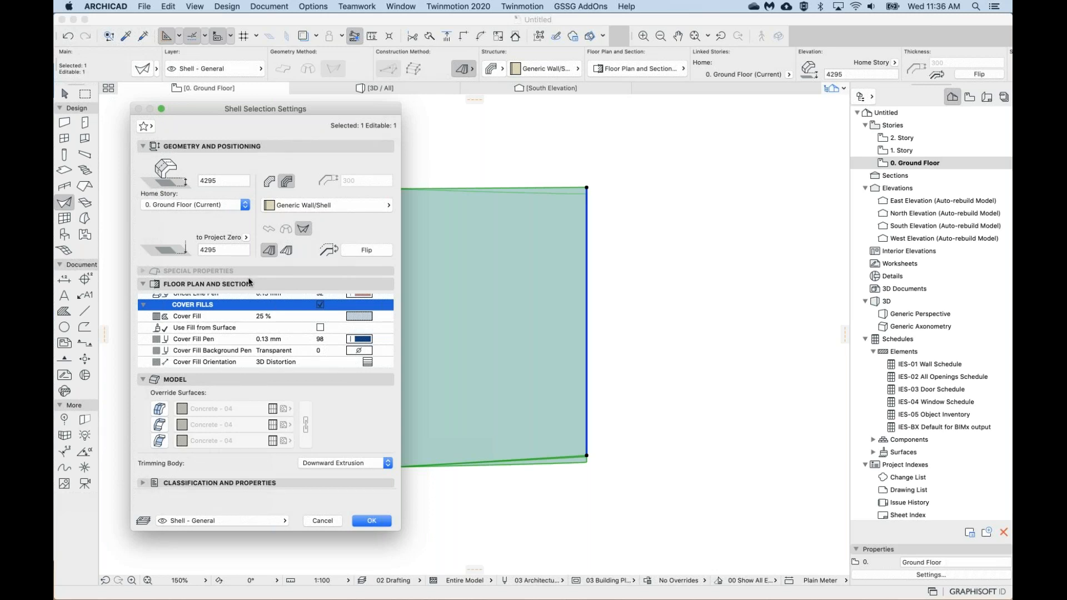
{"action": "scroll", "coordinate": [289, 311], "scroll_direction": "up", "scroll_amount": 5}
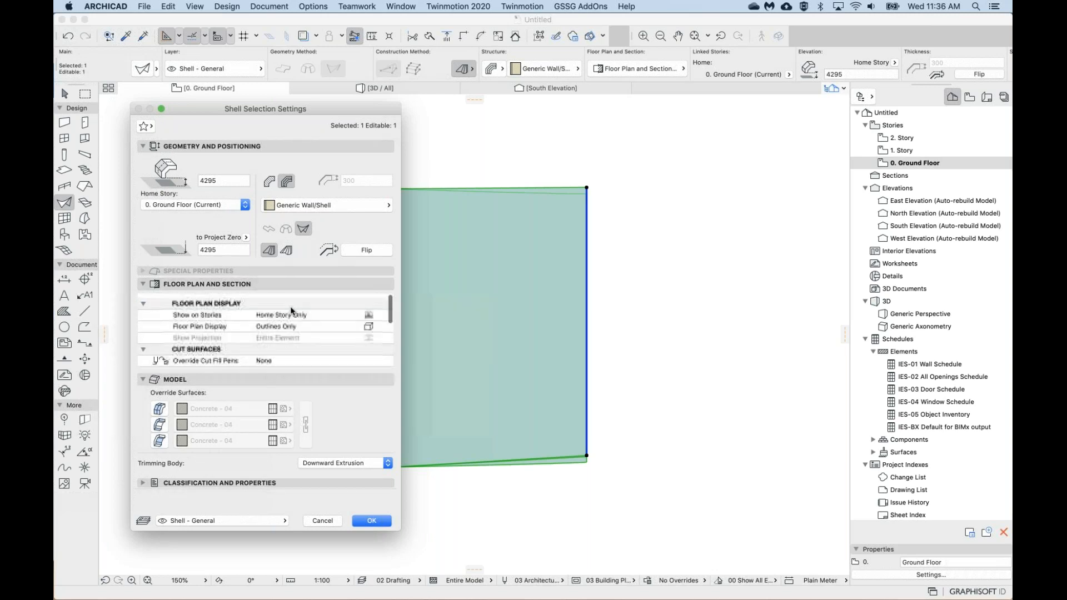
{"action": "left_click", "coordinate": [293, 312]}
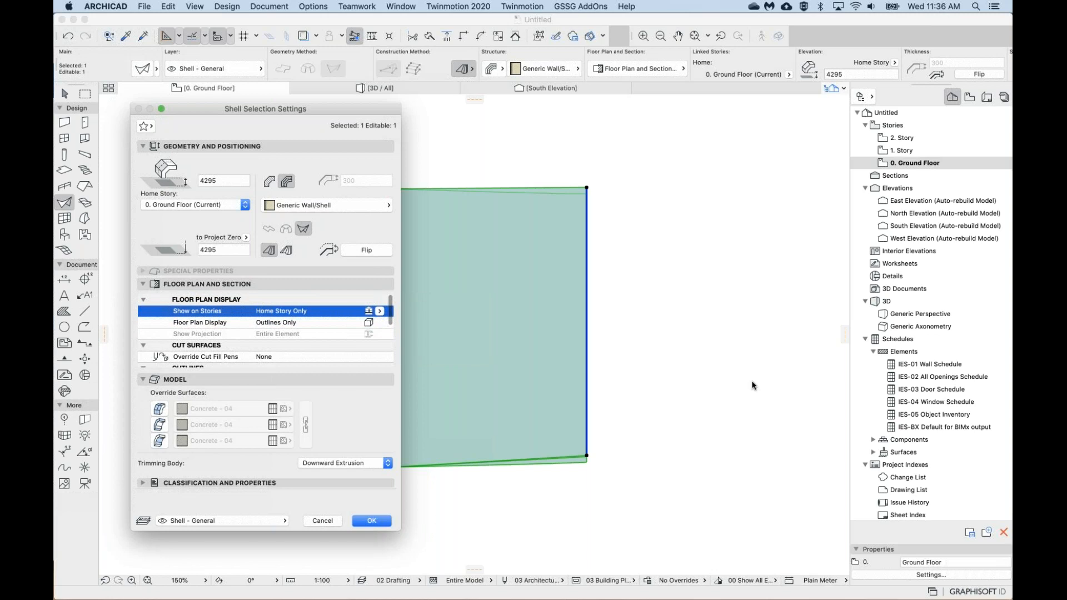
{"action": "scroll", "coordinate": [307, 335], "scroll_direction": "down", "scroll_amount": 5}
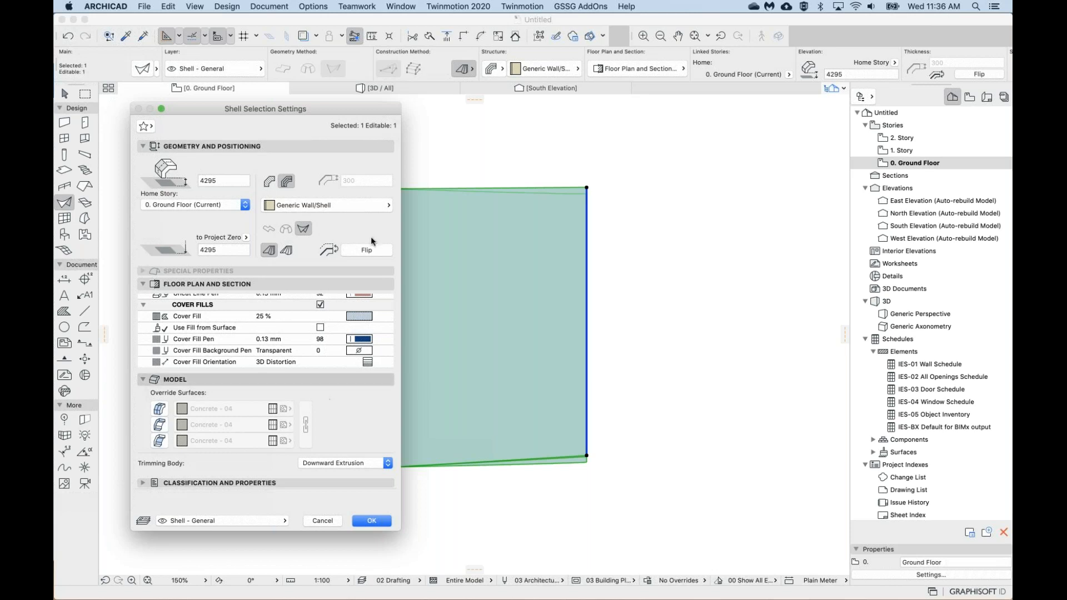
{"action": "scroll", "coordinate": [346, 347], "scroll_direction": "down", "scroll_amount": 2}
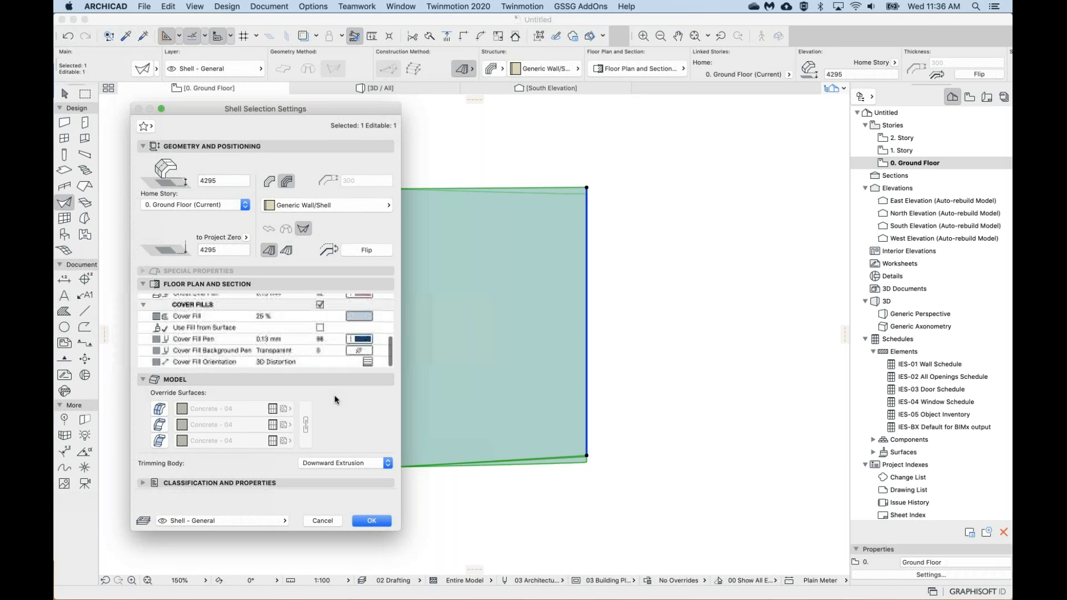
{"action": "scroll", "coordinate": [333, 345], "scroll_direction": "up", "scroll_amount": 5}
{"action": "scroll", "coordinate": [300, 334], "scroll_direction": "down", "scroll_amount": 5}
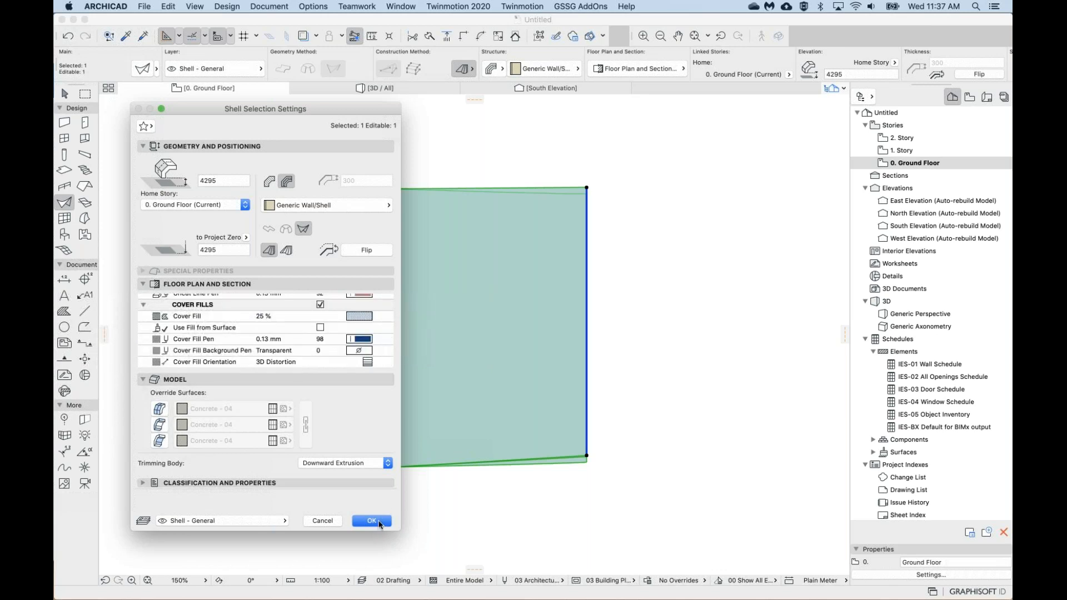
Confirm the shell's settings and deselect it on the plan, then reopen its settings at the cover fill type.
{"action": "left_click", "coordinate": [370, 520]}
{"action": "key", "text": "Escape"}
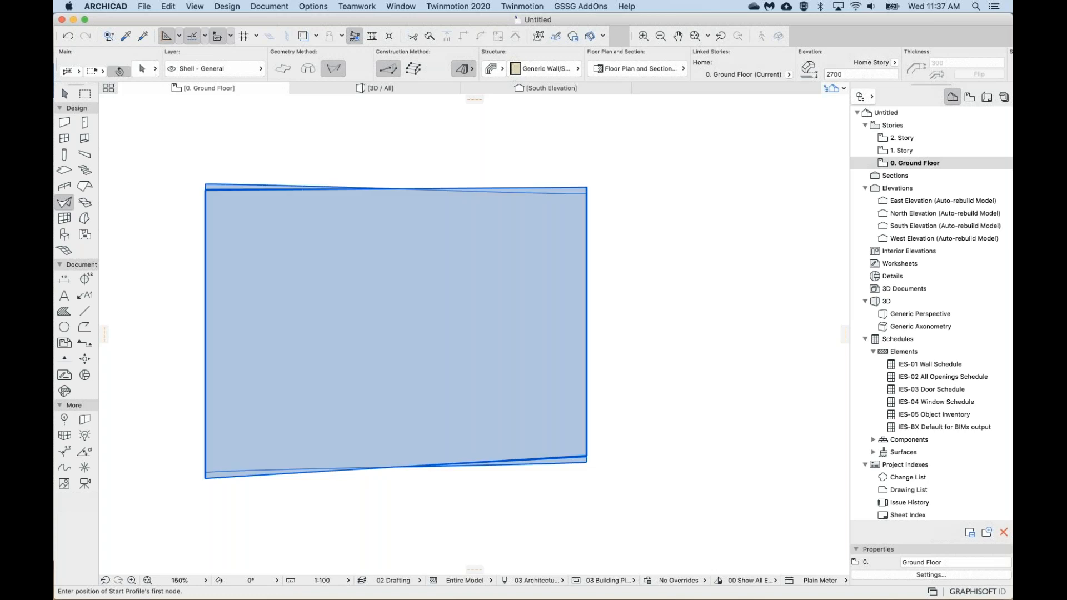
{"action": "left_click", "coordinate": [421, 340], "text": "shift"}
{"action": "key", "text": "super+t"}
{"action": "scroll", "coordinate": [190, 315], "scroll_direction": "down", "scroll_amount": 5}
{"action": "left_click", "coordinate": [190, 315]}
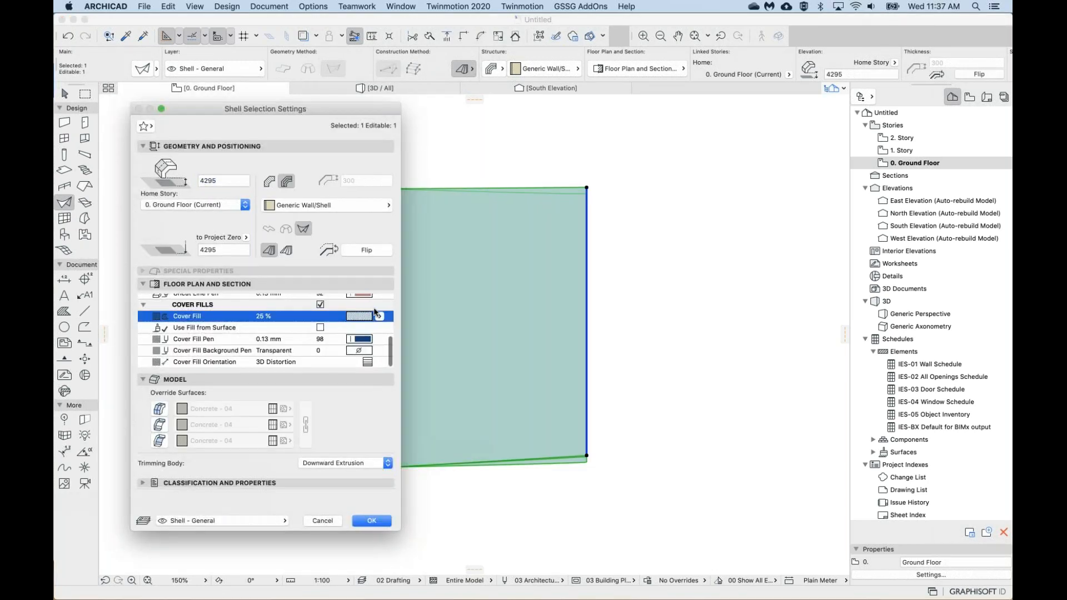
Compare the 25 %, 50 %, 75 % and Foreground solid fills for the shell's cover fill, keeping it at 25 %.
{"action": "left_click", "coordinate": [379, 315]}
{"action": "left_click", "coordinate": [408, 170]}
{"action": "left_click", "coordinate": [408, 181]}
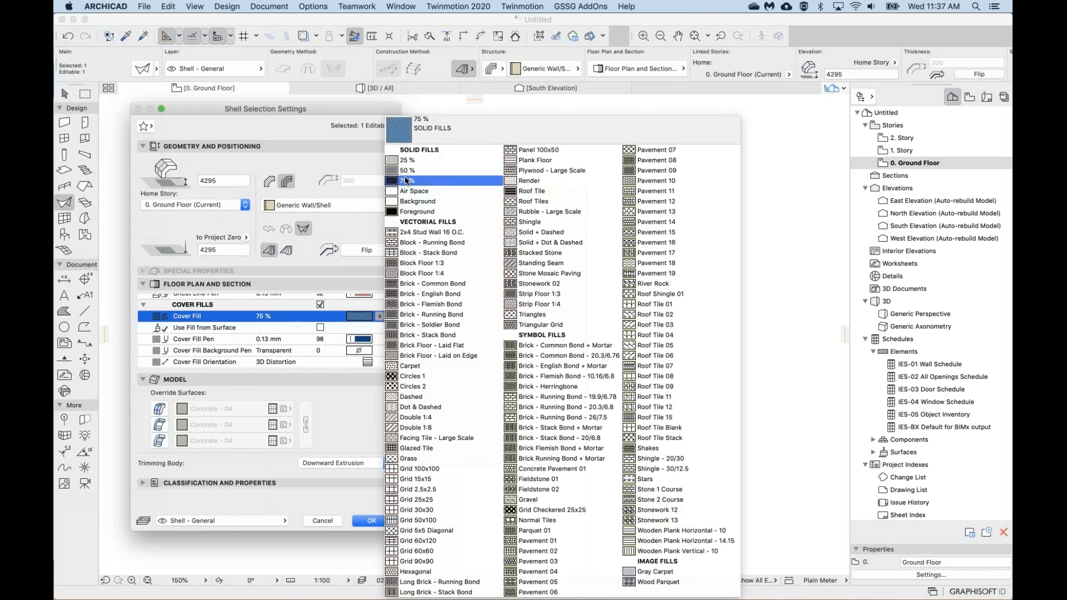
{"action": "left_click", "coordinate": [408, 160]}
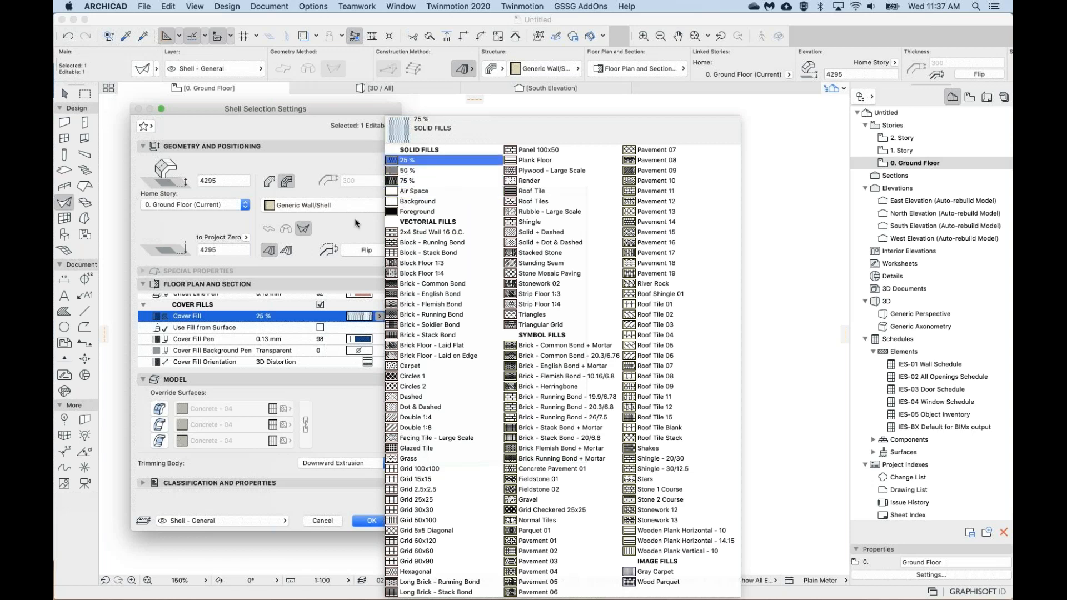
{"action": "left_click", "coordinate": [380, 316]}
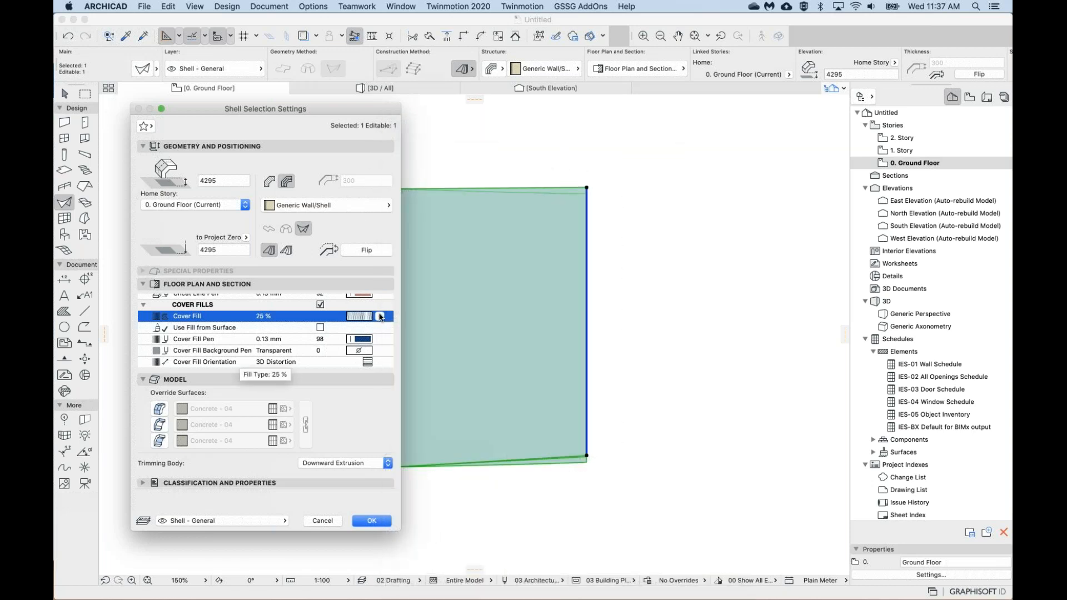
{"action": "left_click", "coordinate": [380, 316]}
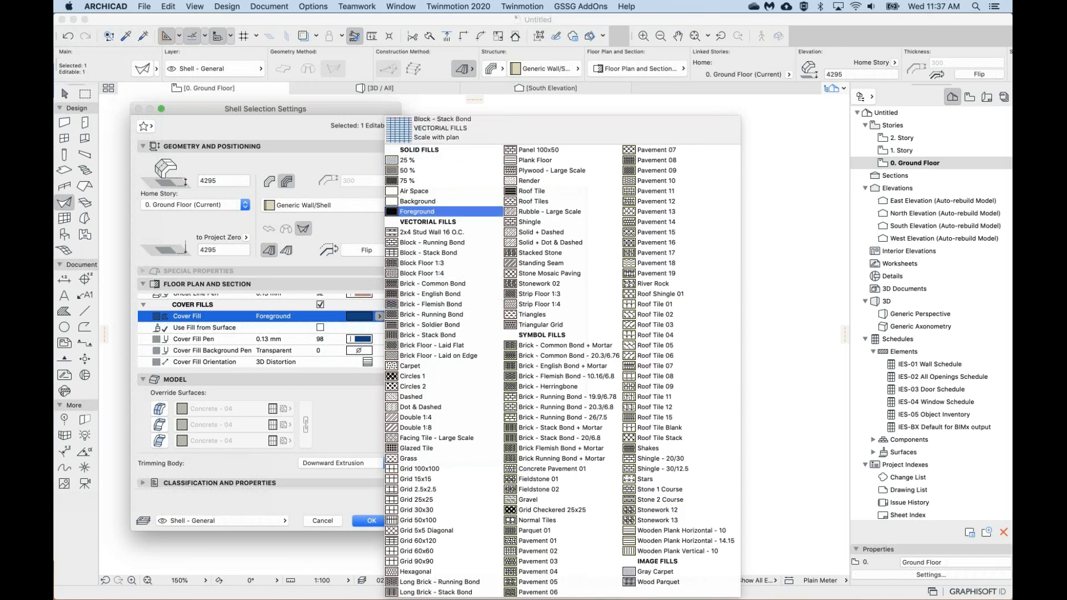
{"action": "left_click", "coordinate": [356, 230]}
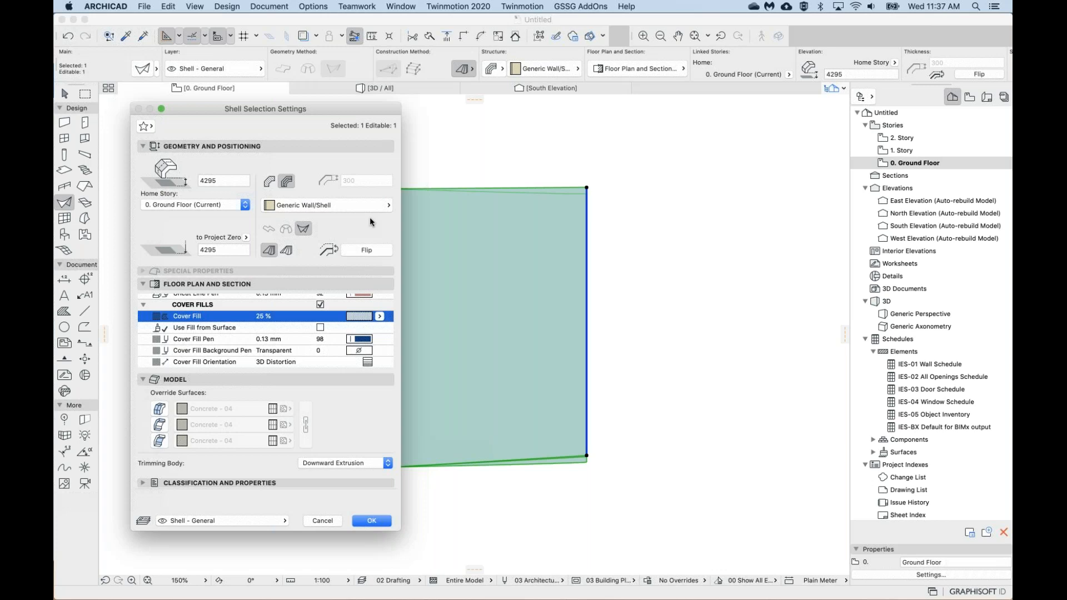
{"action": "left_click", "coordinate": [380, 316]}
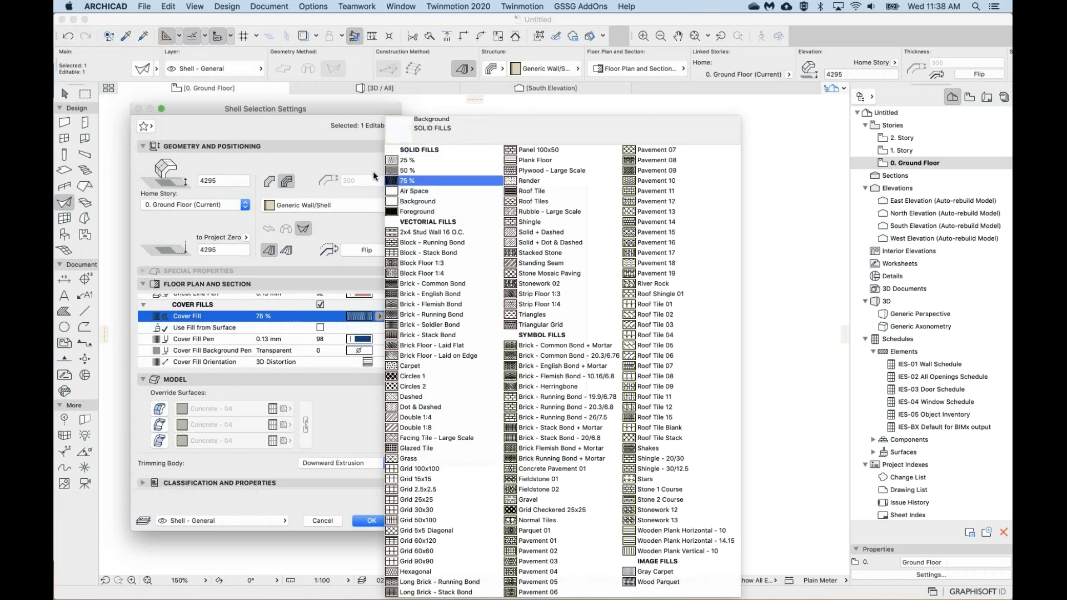
{"action": "left_click", "coordinate": [362, 233]}
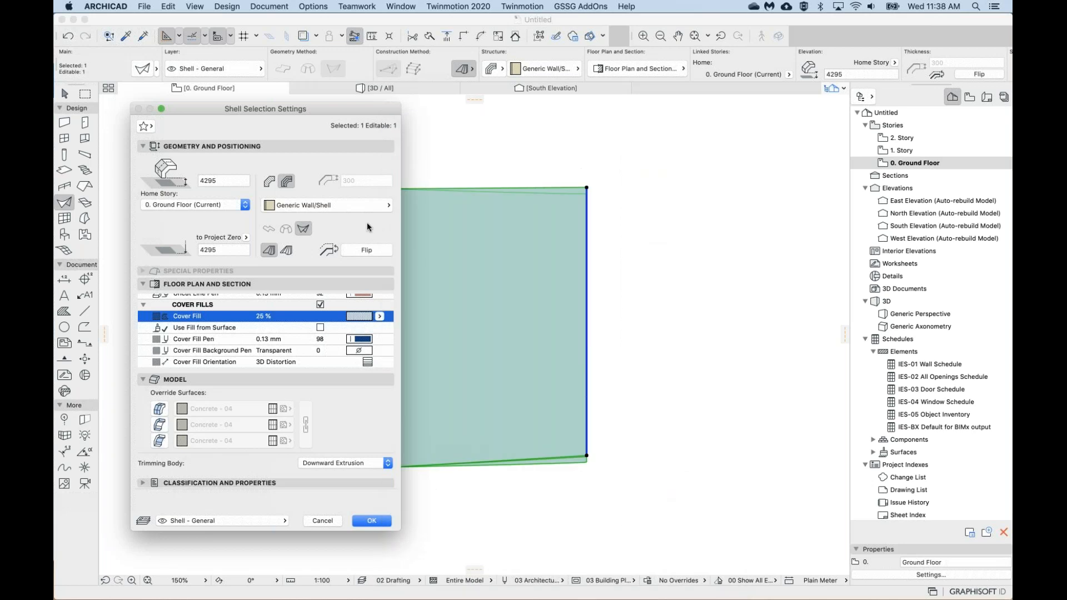
{"action": "left_click", "coordinate": [381, 316]}
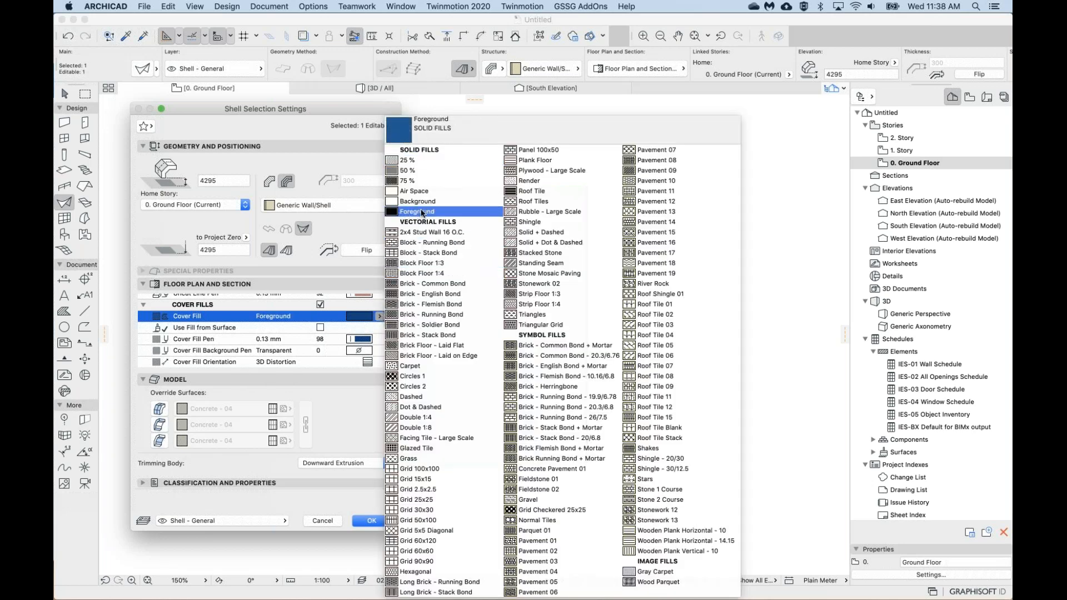
{"action": "left_click", "coordinate": [361, 219]}
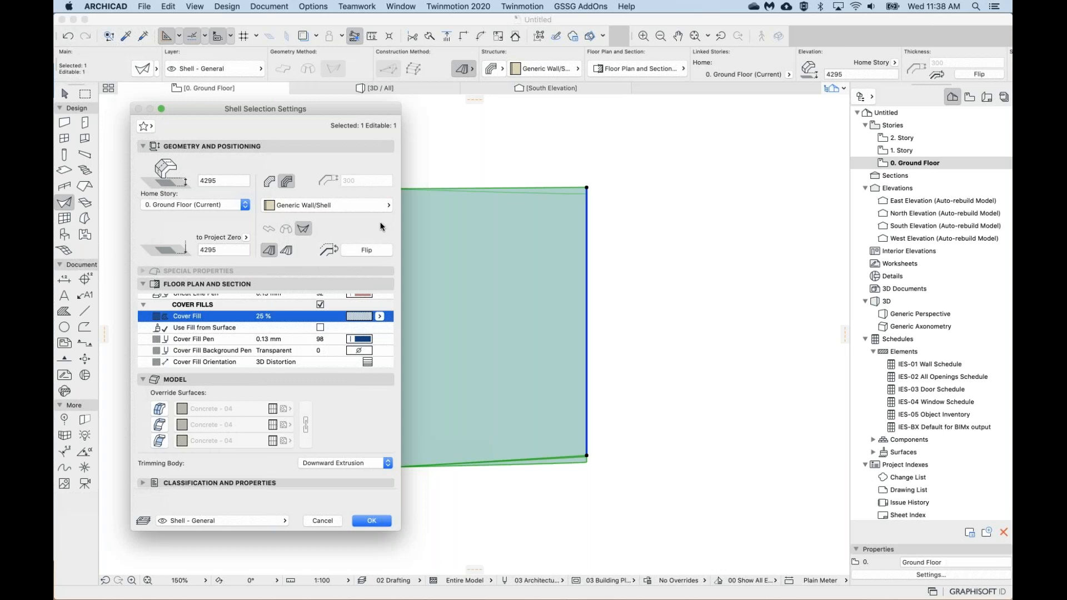
Review the shell's floor plan display options, confirm its settings and deselect it on the plan.
{"action": "scroll", "coordinate": [296, 356], "scroll_direction": "up", "scroll_amount": 5}
{"action": "scroll", "coordinate": [296, 356], "scroll_direction": "down", "scroll_amount": 1}
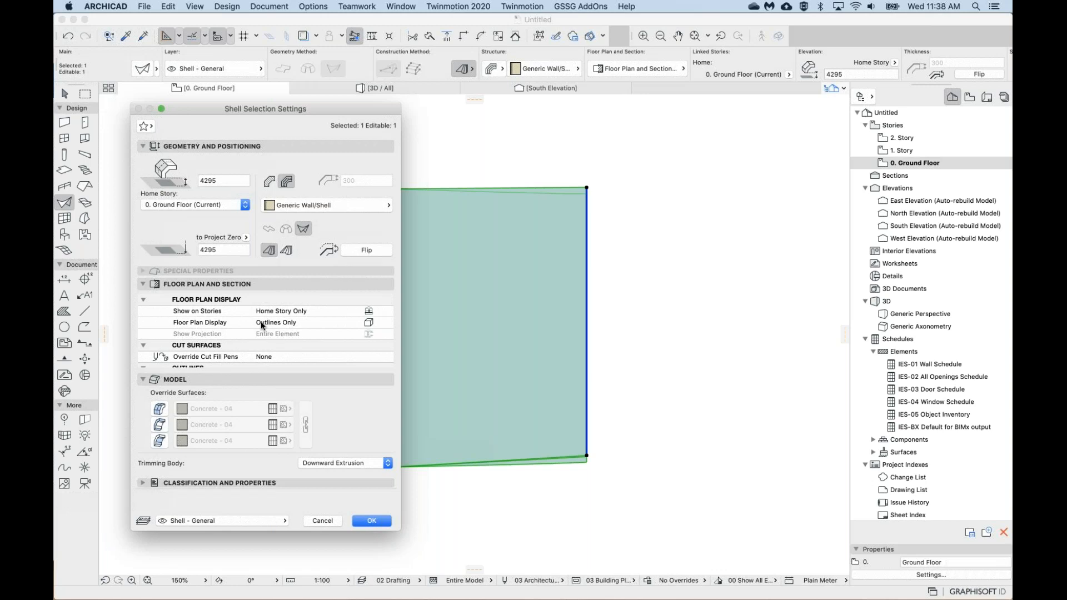
{"action": "scroll", "coordinate": [296, 337], "scroll_direction": "up", "scroll_amount": 2}
{"action": "left_click", "coordinate": [371, 520]}
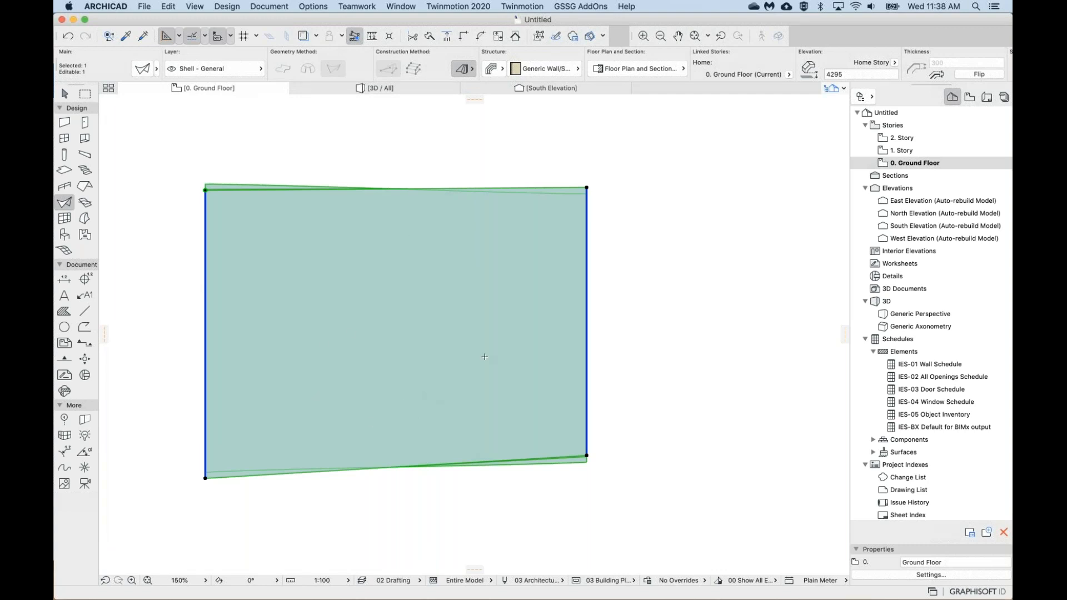
{"action": "scroll", "coordinate": [439, 403], "scroll_direction": "right", "scroll_amount": 1}
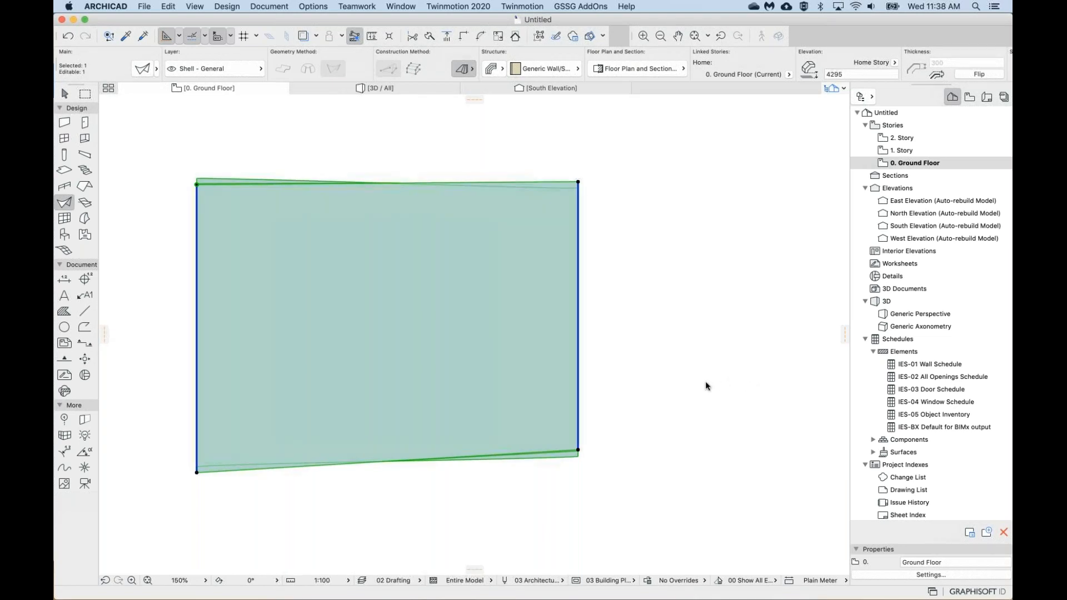
{"action": "key", "text": "Escape"}
{"action": "scroll", "coordinate": [408, 357], "scroll_direction": "down", "scroll_amount": 2}
{"action": "scroll", "coordinate": [411, 351], "scroll_direction": "up", "scroll_amount": 1}
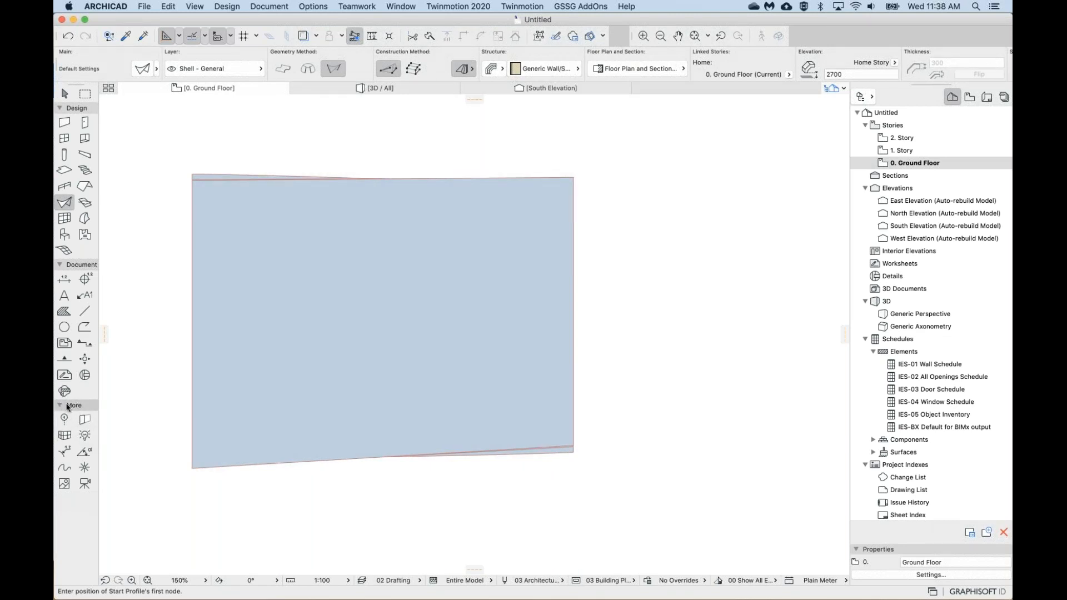
Activate the Spline tool and look through the available toolbars and palettes.
{"action": "left_click", "coordinate": [63, 468]}
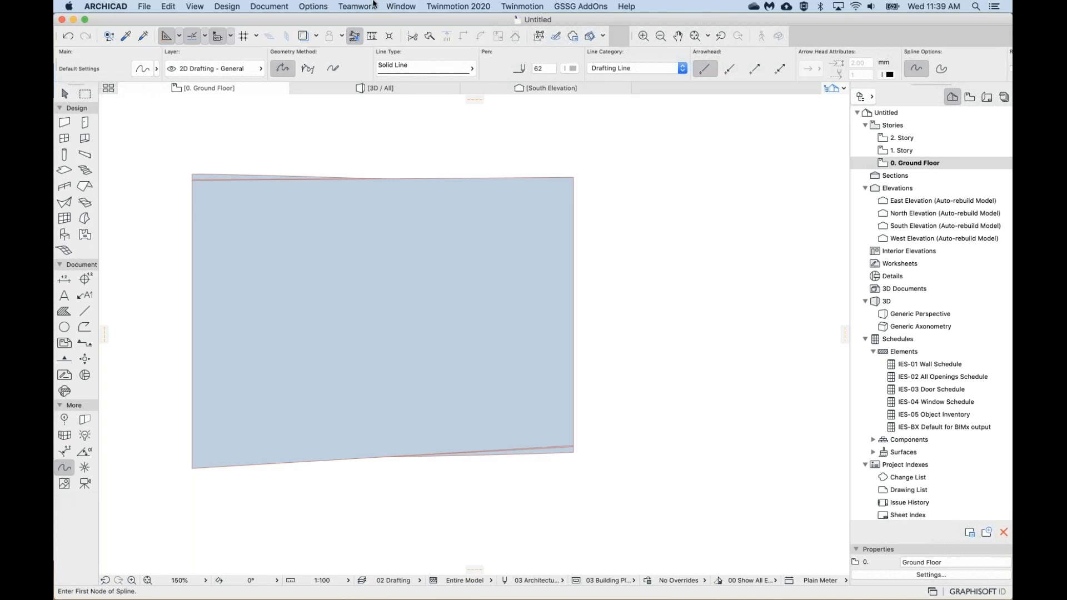
{"action": "left_click", "coordinate": [319, 6]}
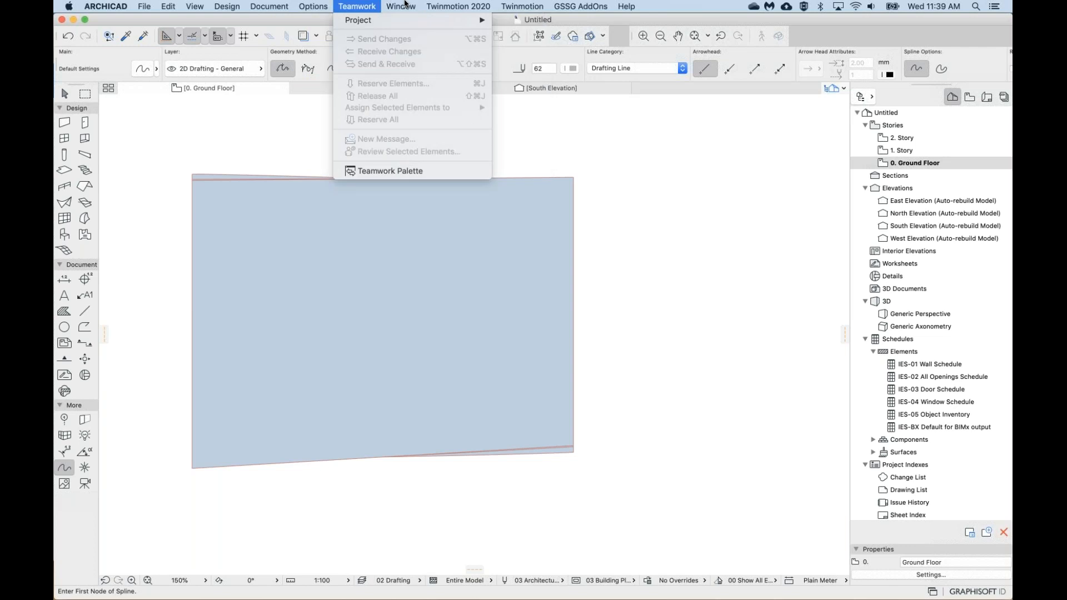
{"action": "mouse_move", "coordinate": [414, 155]}
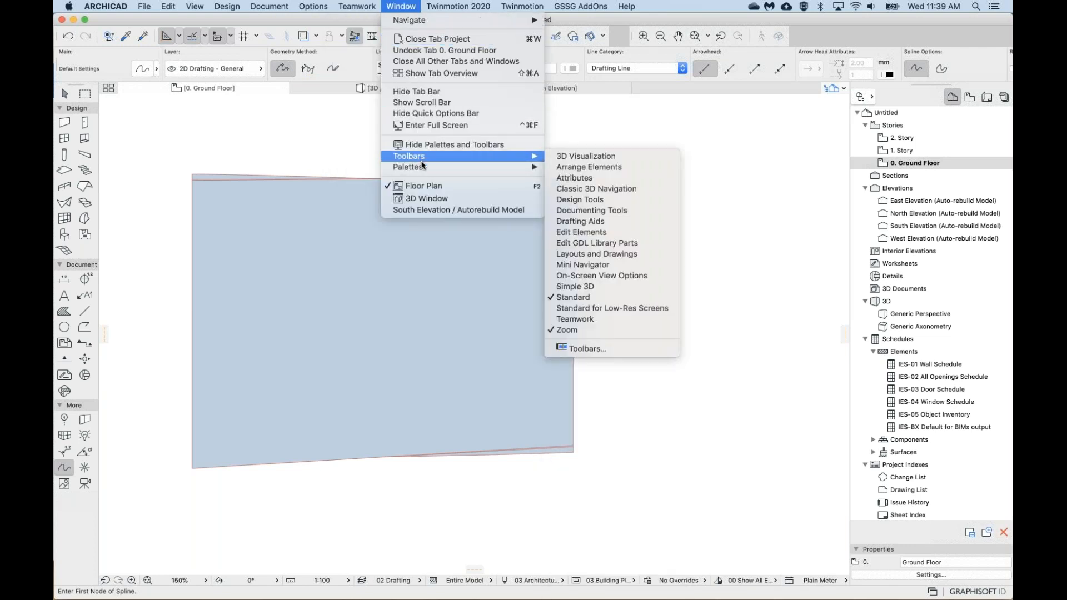
{"action": "mouse_move", "coordinate": [494, 165]}
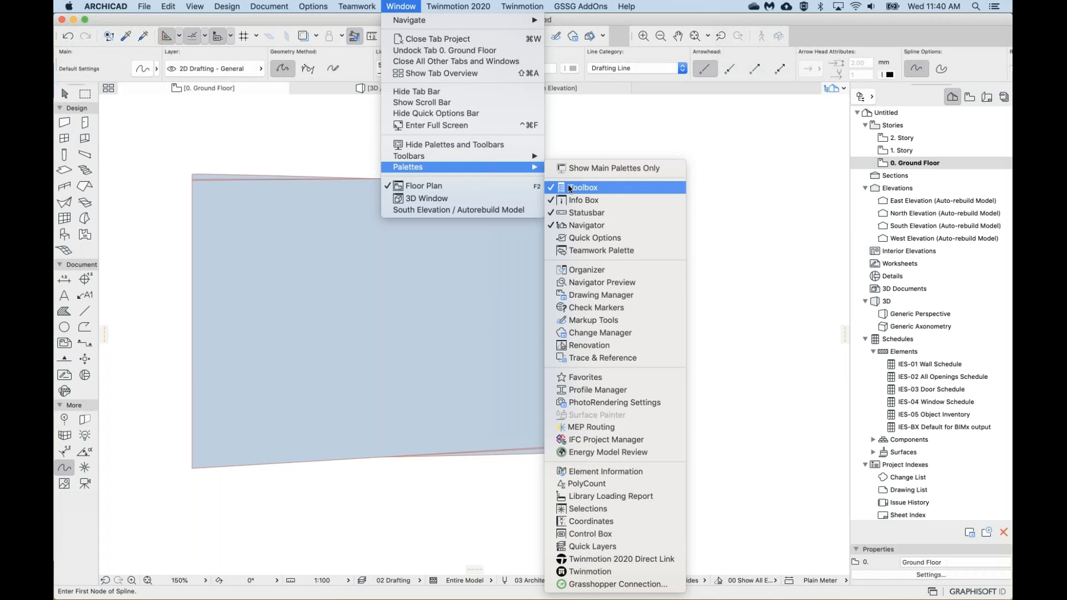
{"action": "left_click", "coordinate": [484, 278]}
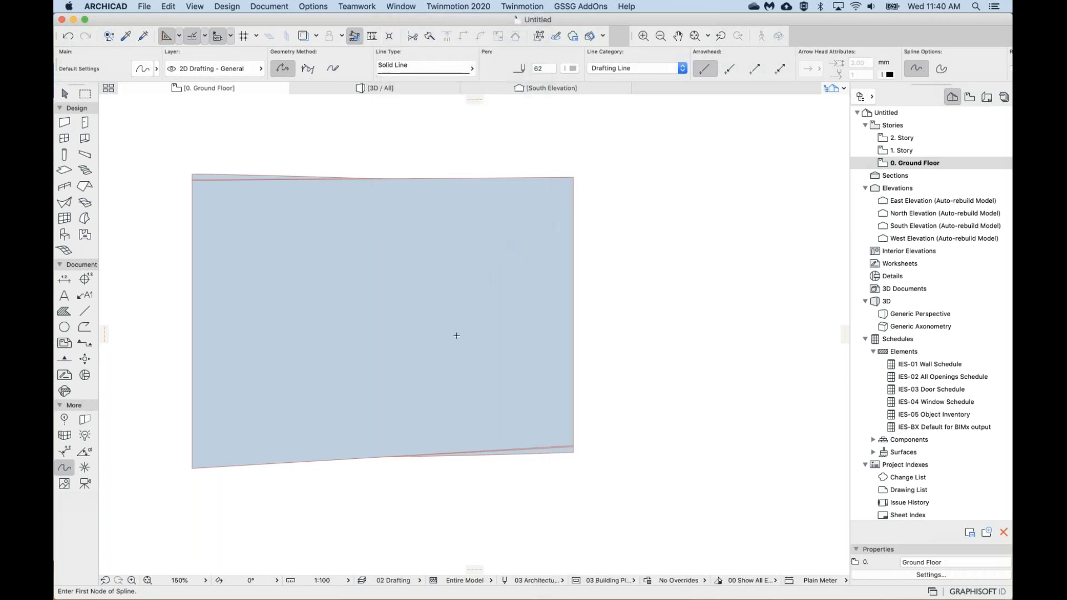
Draw a large closed egg-shaped spline over the shell on the ground floor plan, staying inside the shell's outline.
{"action": "scroll", "coordinate": [457, 336], "scroll_direction": "up", "scroll_amount": 1}
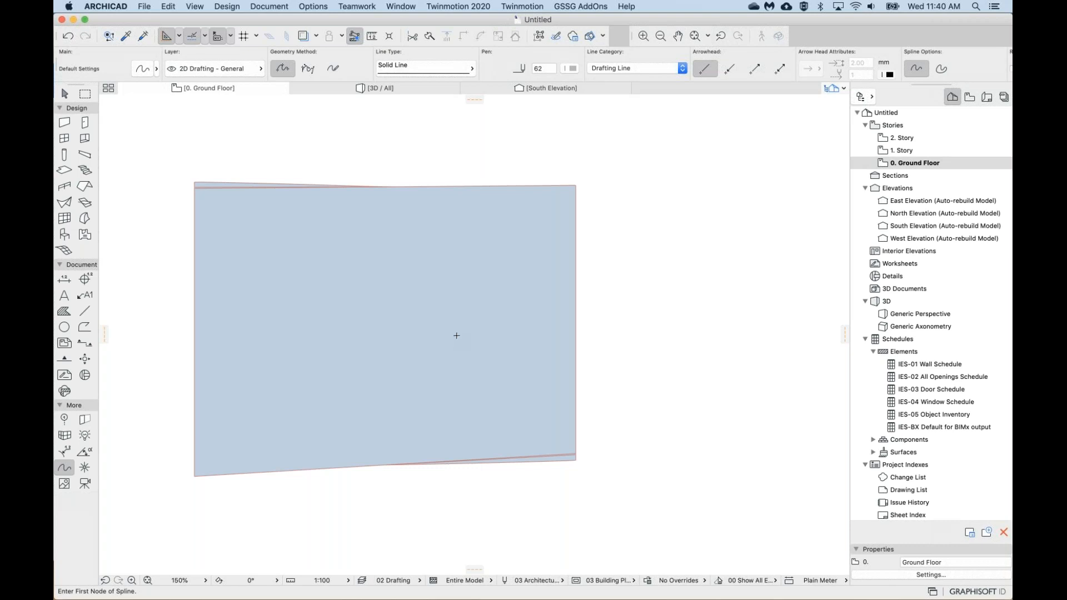
{"action": "middle_click_drag", "start_coordinate": [458, 351], "coordinate": [462, 355]}
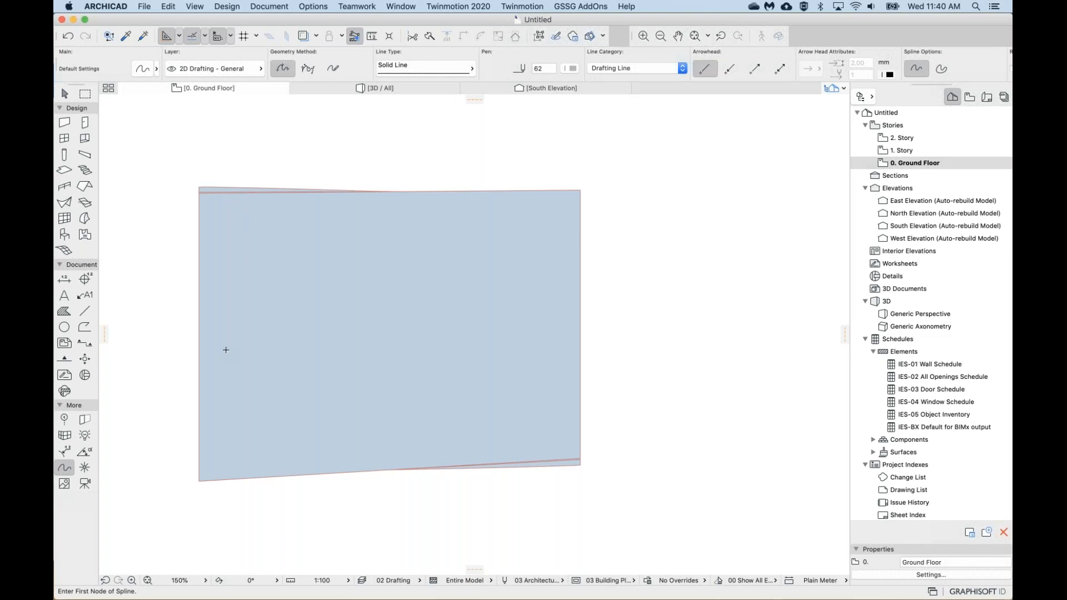
{"action": "left_click", "coordinate": [219, 352]}
{"action": "left_click", "coordinate": [309, 248]}
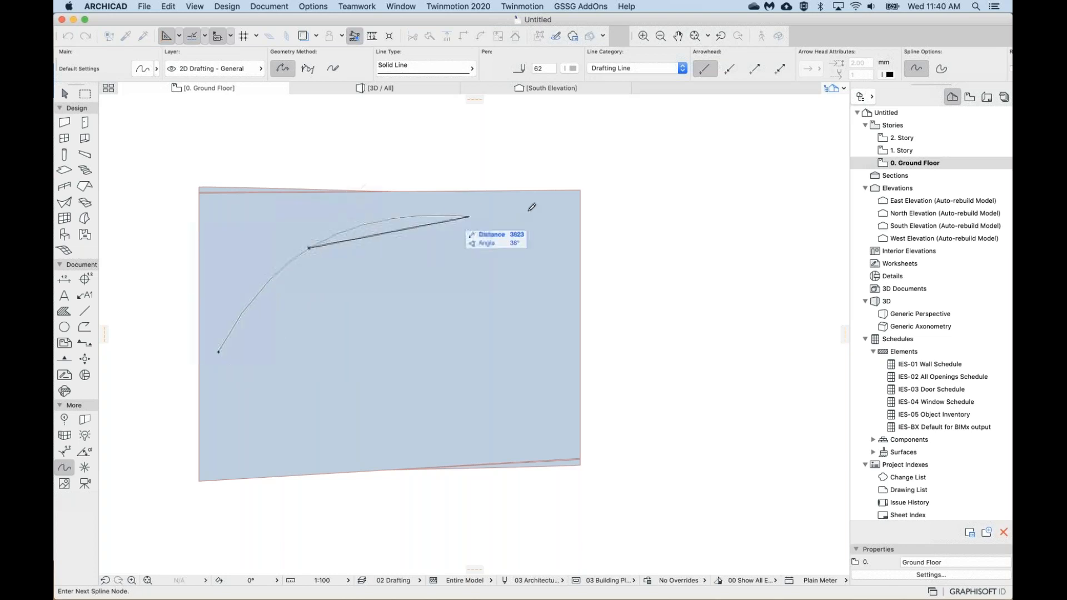
{"action": "left_click", "coordinate": [558, 368]}
{"action": "left_click", "coordinate": [357, 451]}
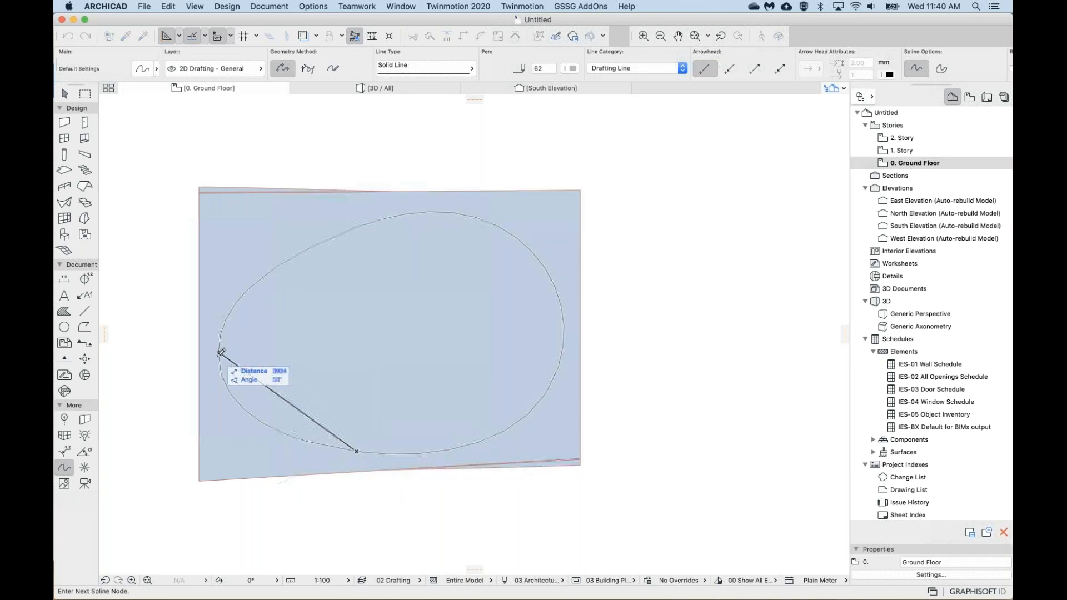
{"action": "left_click", "coordinate": [220, 354]}
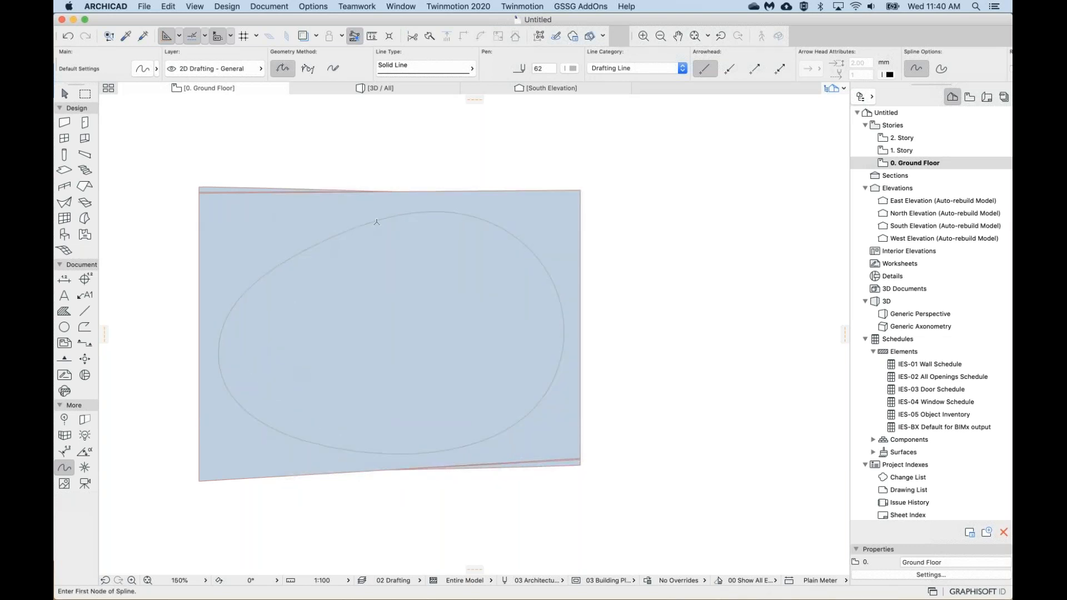
Draw a small closed spline near the middle of the large closed spline on the plan.
{"action": "left_click", "coordinate": [366, 326]}
{"action": "left_click", "coordinate": [460, 350]}
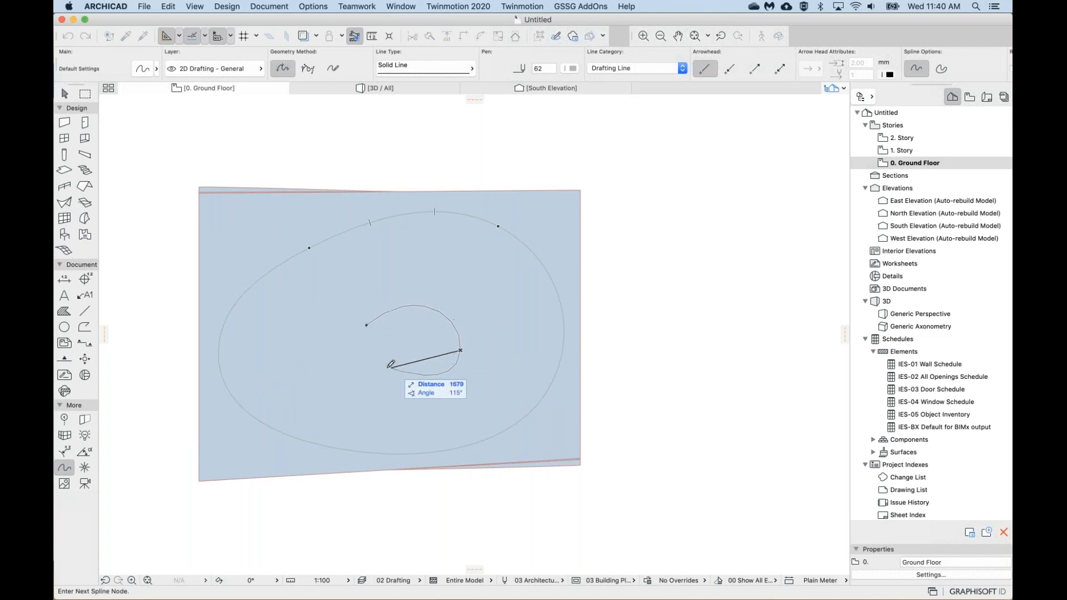
{"action": "left_click", "coordinate": [343, 354]}
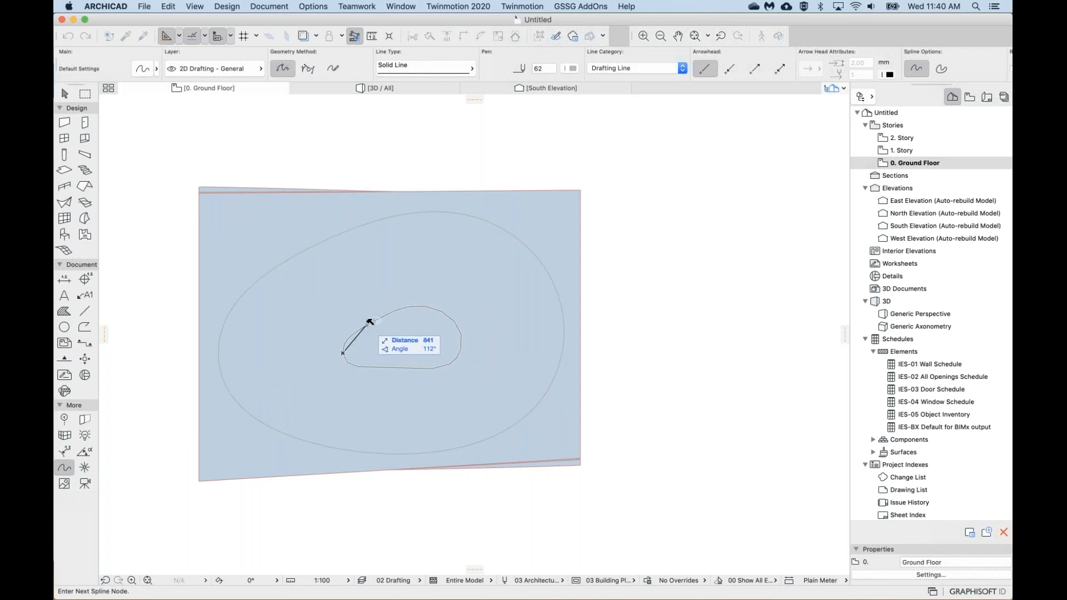
{"action": "left_click", "coordinate": [368, 323]}
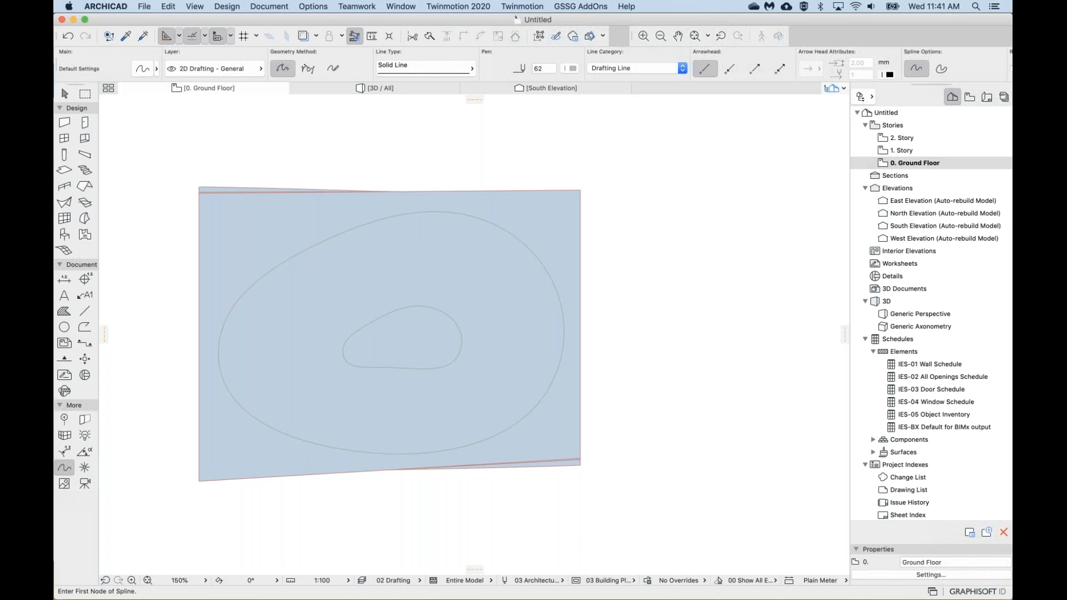
{"action": "scroll", "coordinate": [389, 334], "scroll_direction": "right", "scroll_amount": 1}
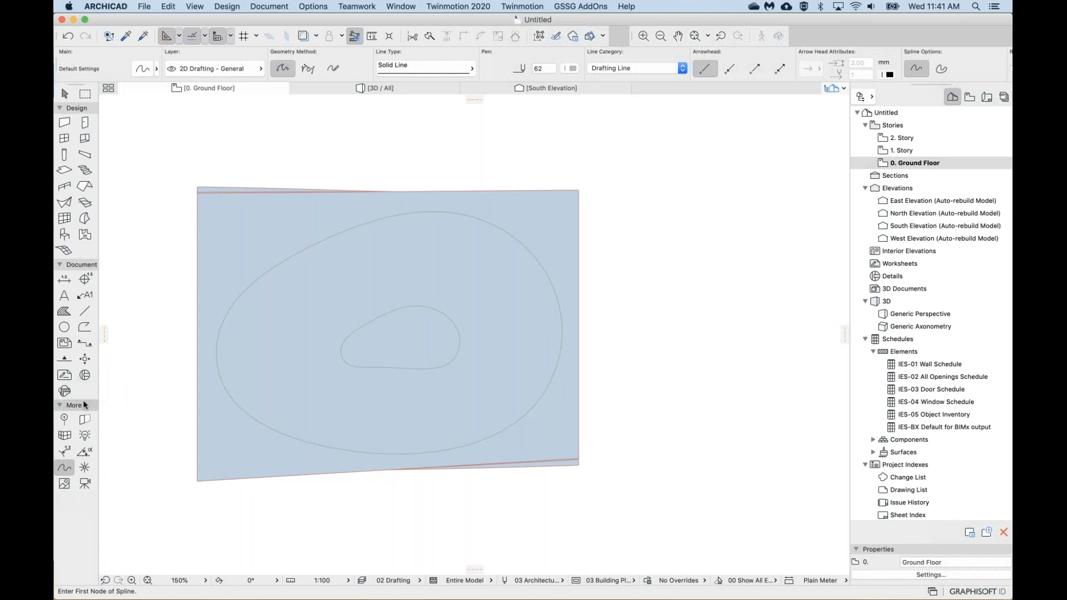
{"action": "scroll", "coordinate": [355, 301], "scroll_direction": "right", "scroll_amount": 2}
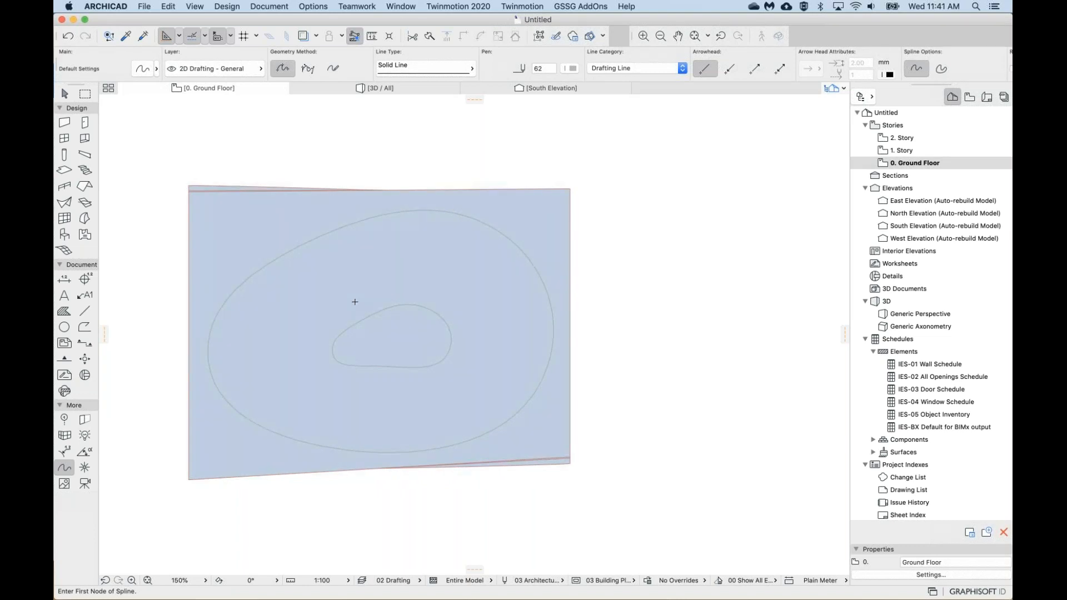
Look up the Spline tool among the documenting tools and keep it active.
{"action": "left_click", "coordinate": [225, 6]}
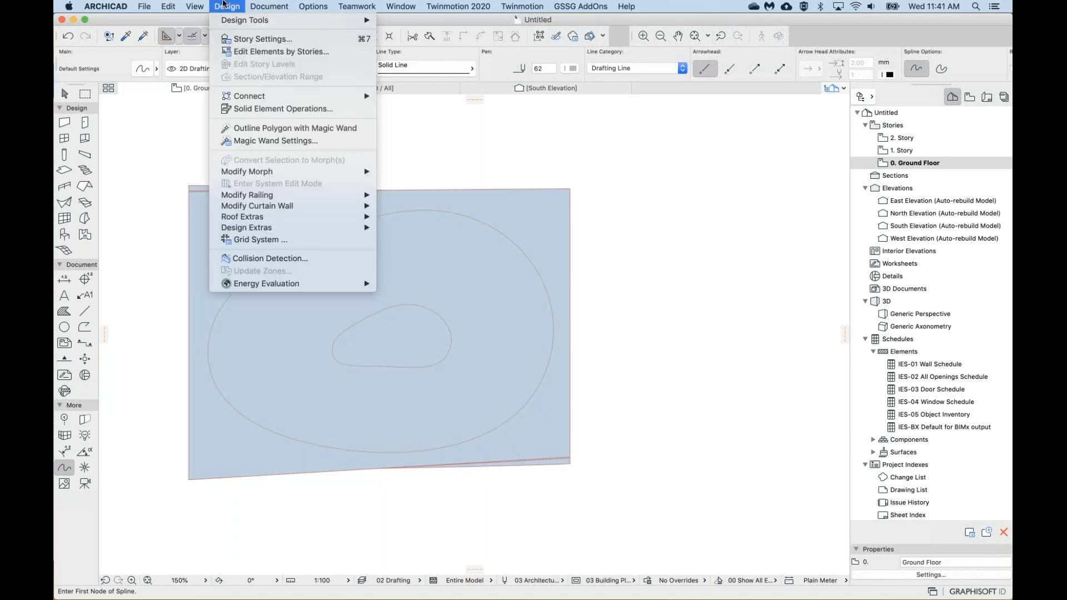
{"action": "mouse_move", "coordinate": [286, 4]}
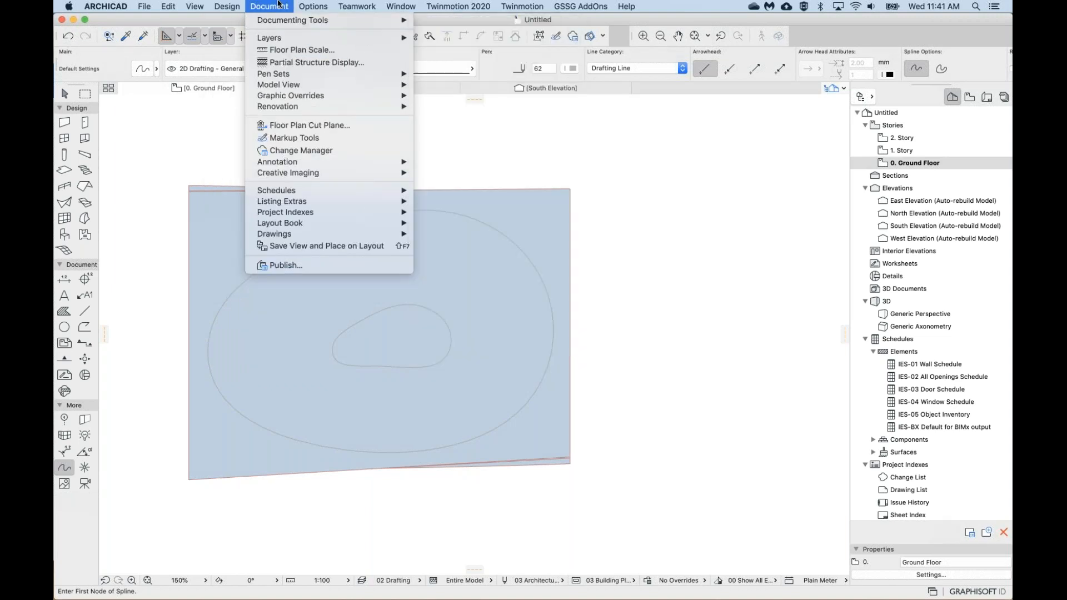
{"action": "mouse_move", "coordinate": [280, 22]}
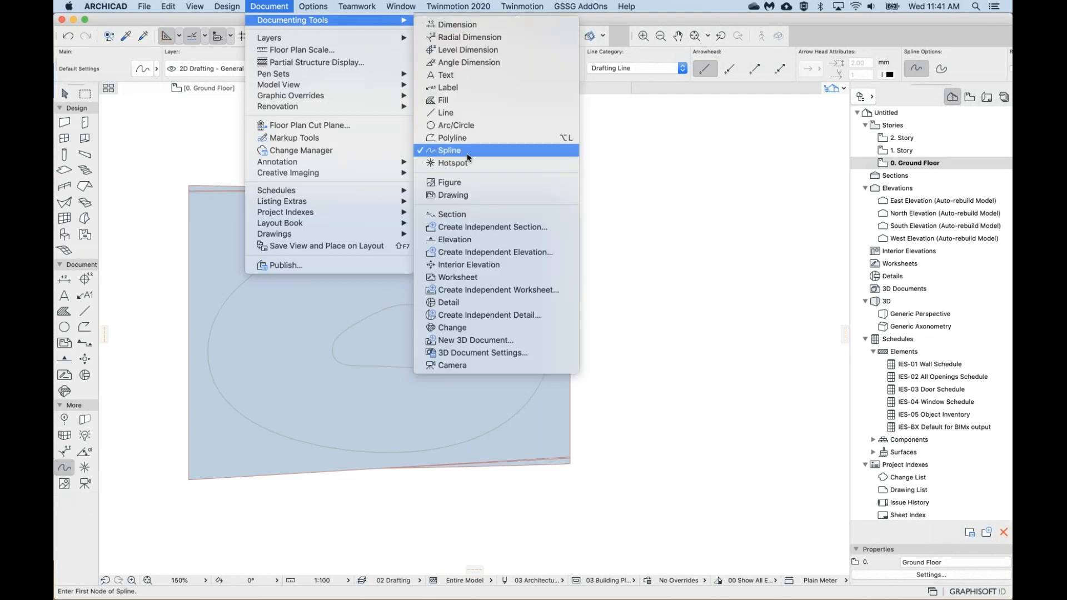
{"action": "left_click", "coordinate": [450, 151]}
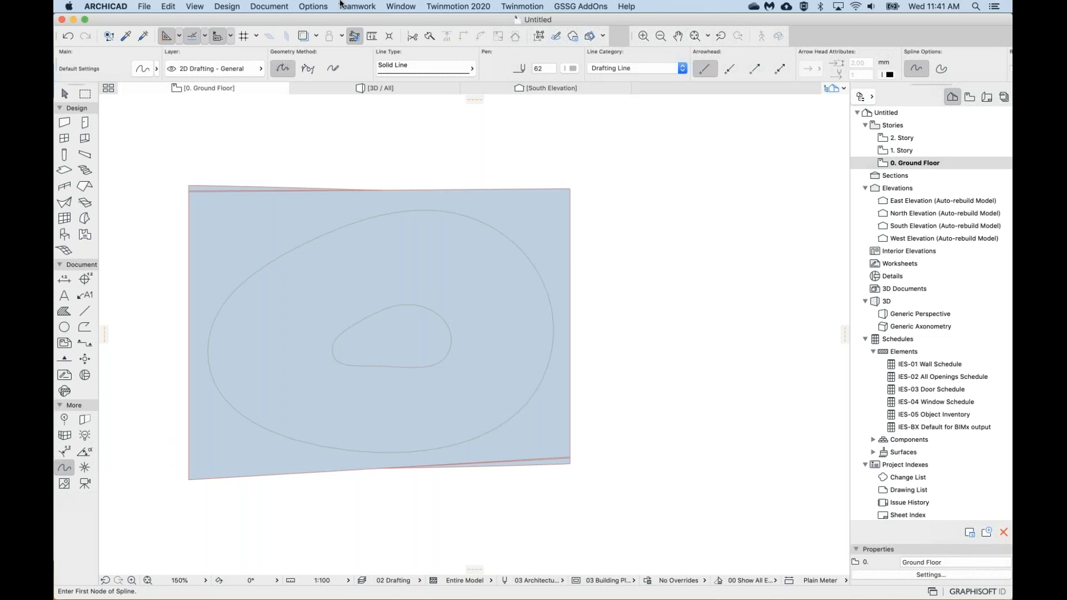
{"action": "left_click", "coordinate": [285, 5]}
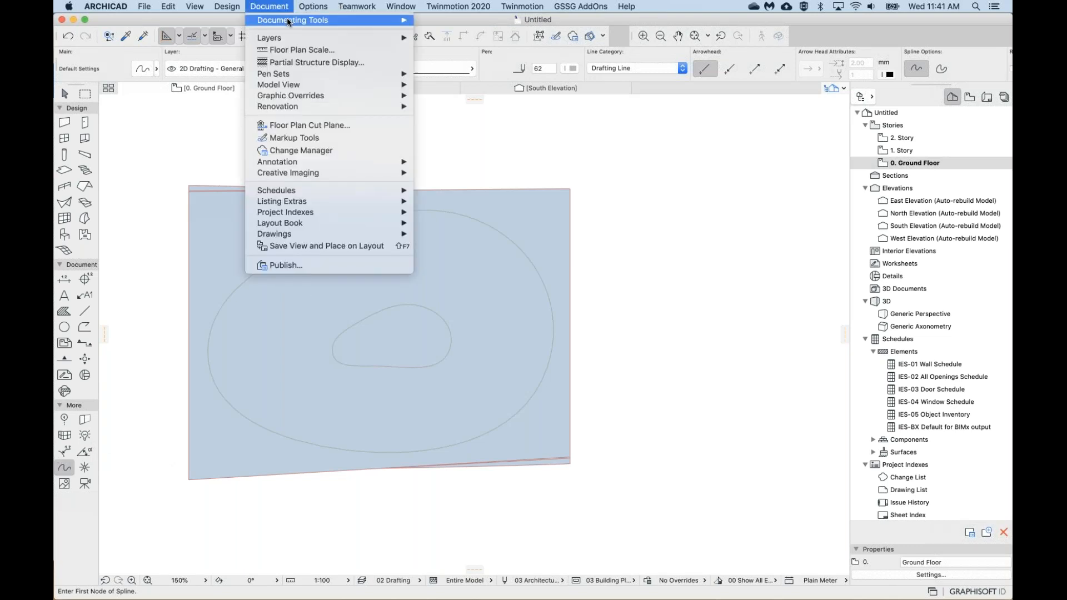
{"action": "mouse_move", "coordinate": [285, 21]}
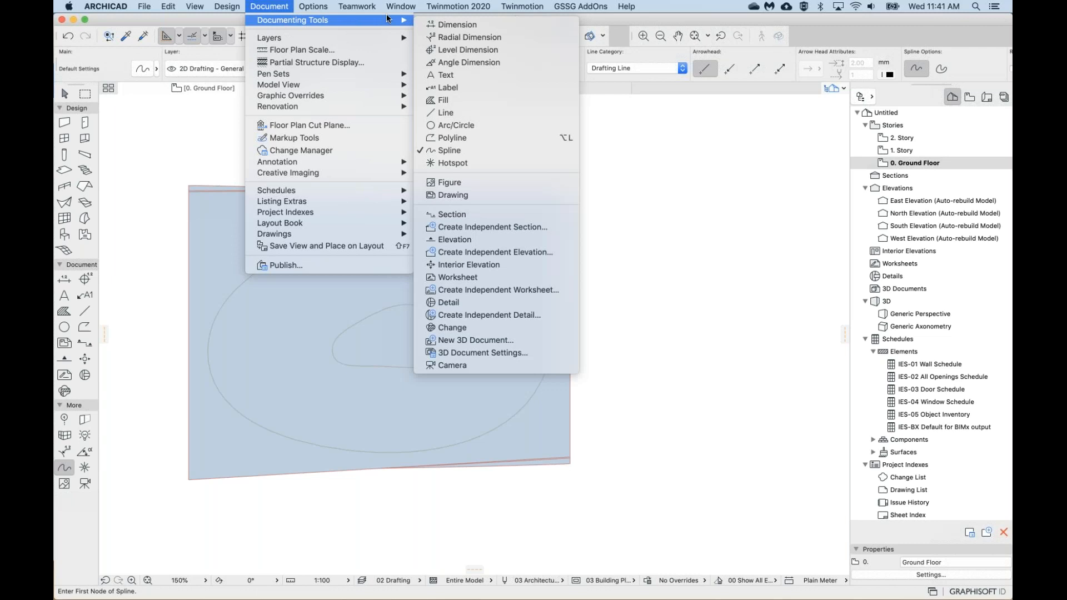
{"action": "left_click", "coordinate": [464, 151]}
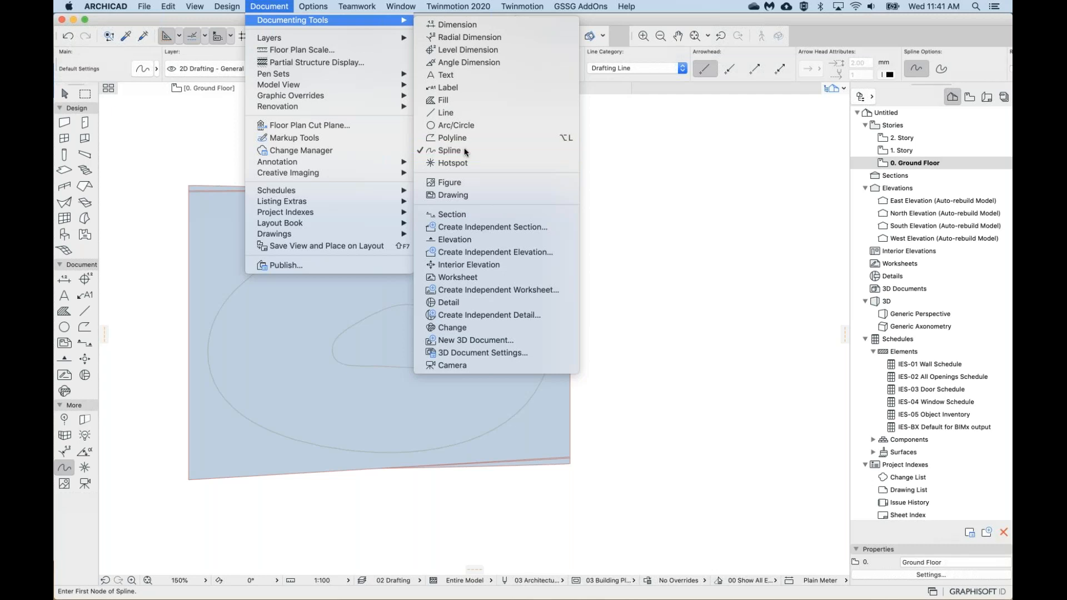
Draw a roughly circular closed spline overlapping the small spline on the plan, and delete it.
{"action": "left_click", "coordinate": [353, 266]}
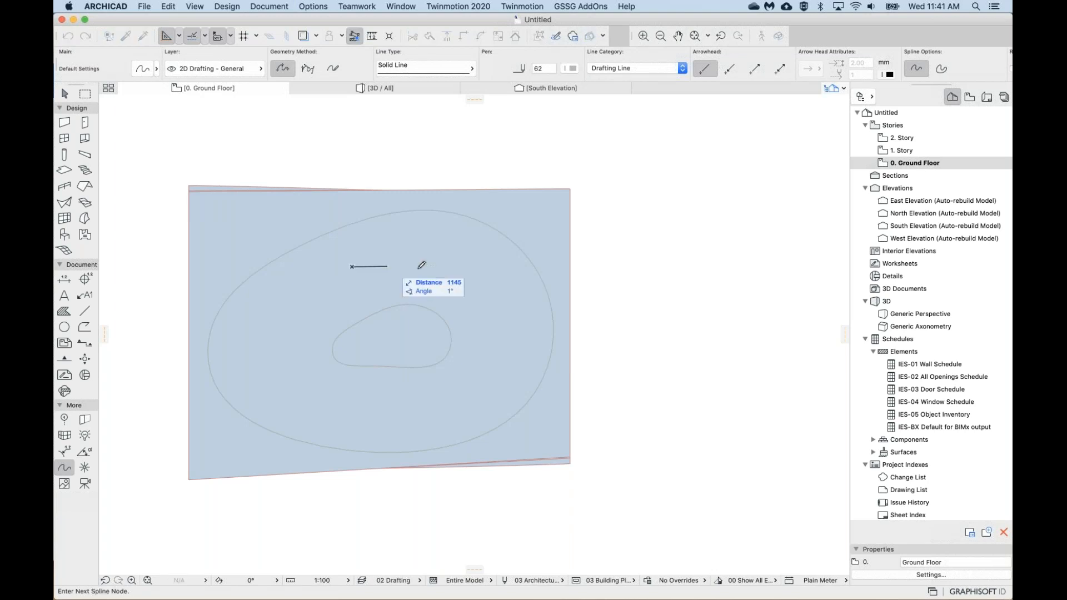
{"action": "left_click", "coordinate": [392, 347]}
{"action": "left_click", "coordinate": [328, 304]}
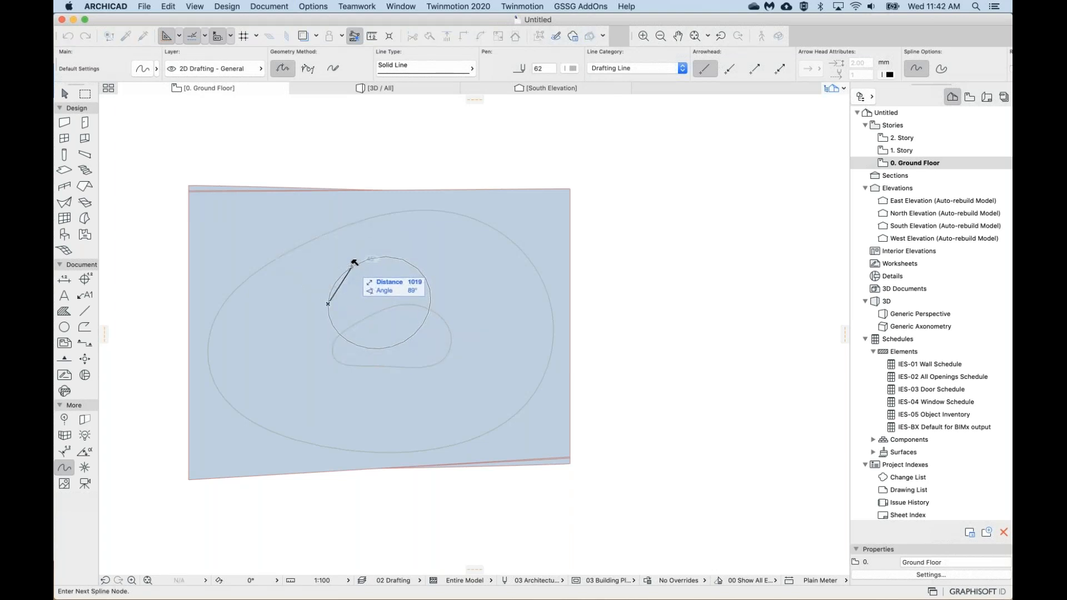
{"action": "left_click", "coordinate": [353, 263]}
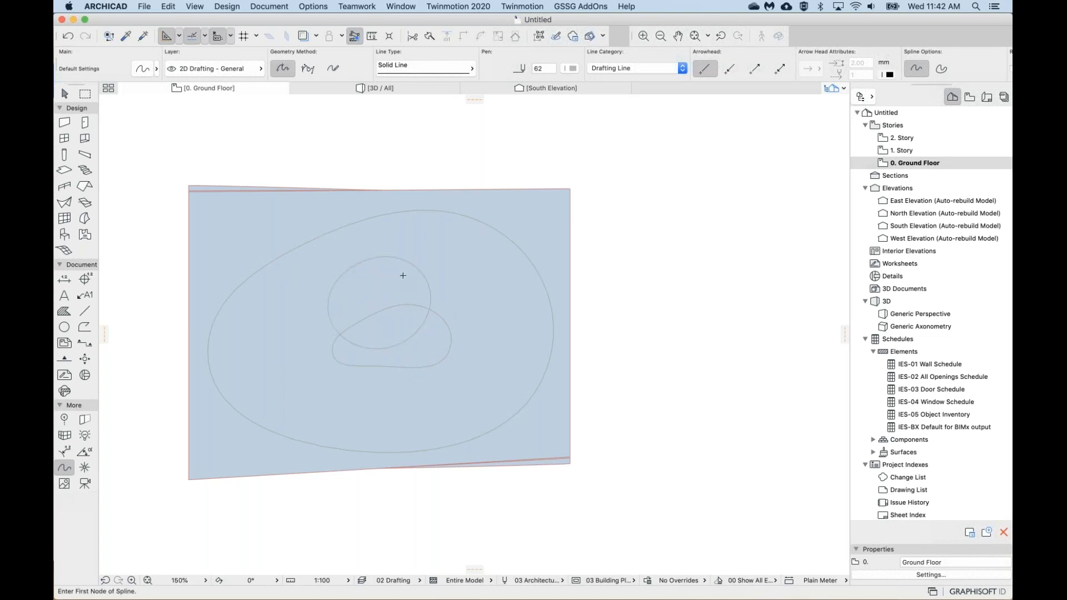
{"action": "left_click", "coordinate": [398, 257], "text": "shift"}
{"action": "key", "text": "Escape"}
Select the small and large closed splines to examine their nodes, and clear the selection.
{"action": "scroll", "coordinate": [433, 275], "scroll_direction": "left", "scroll_amount": 1}
{"action": "key", "text": "shift"}
{"action": "left_click", "coordinate": [411, 304], "text": "shift"}
{"action": "left_click", "coordinate": [371, 218], "text": "shift"}
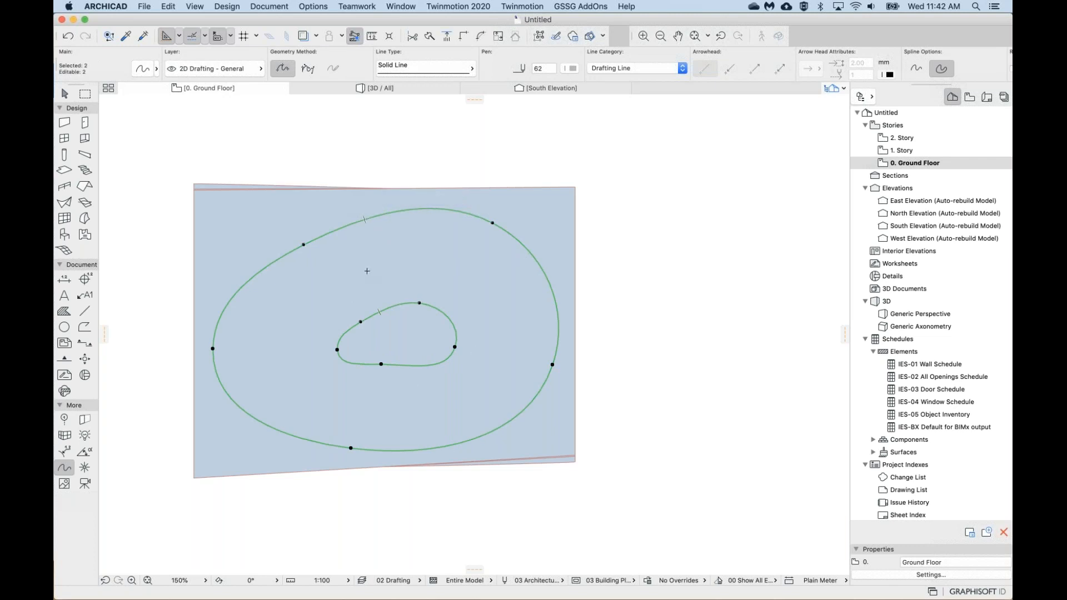
{"action": "key", "text": "Escape"}
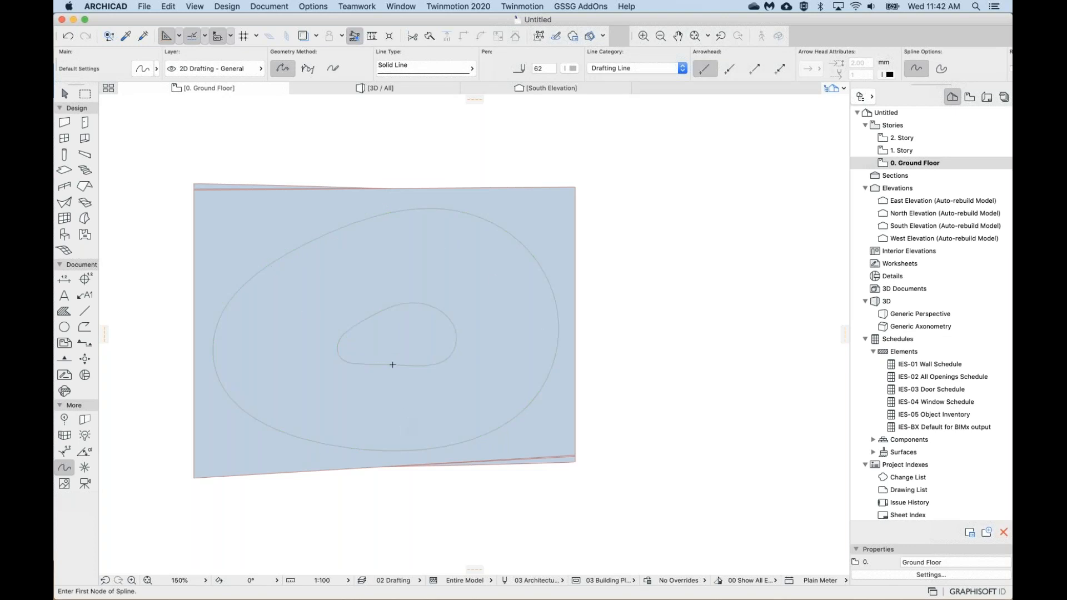
Stretch the large closed spline by moving its upper-right node about 270 mm up and to the left.
{"action": "left_click", "coordinate": [412, 210], "text": "shift"}
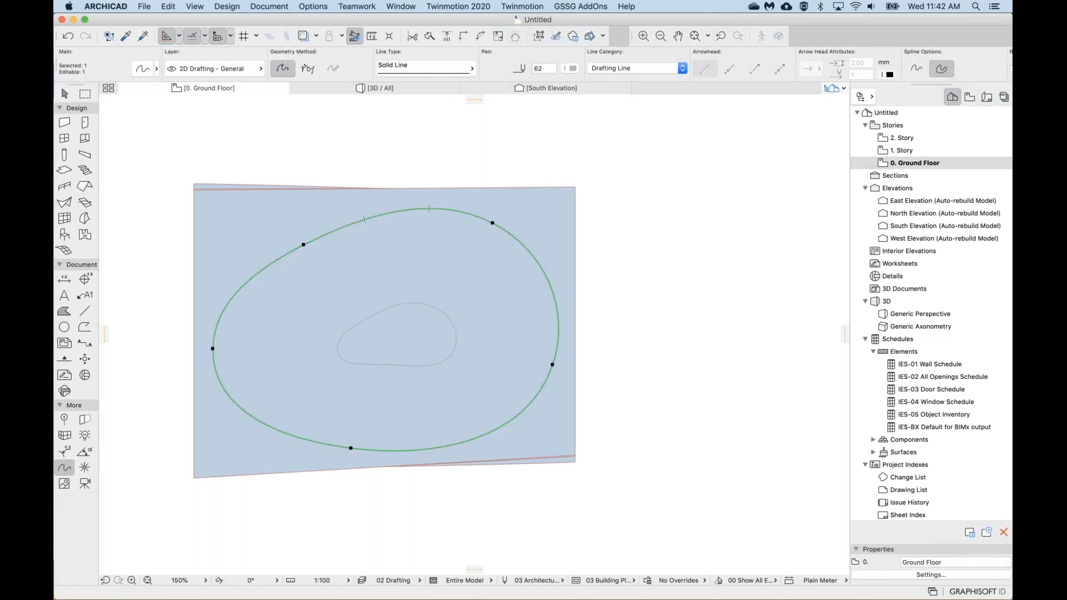
{"action": "left_click", "coordinate": [492, 223]}
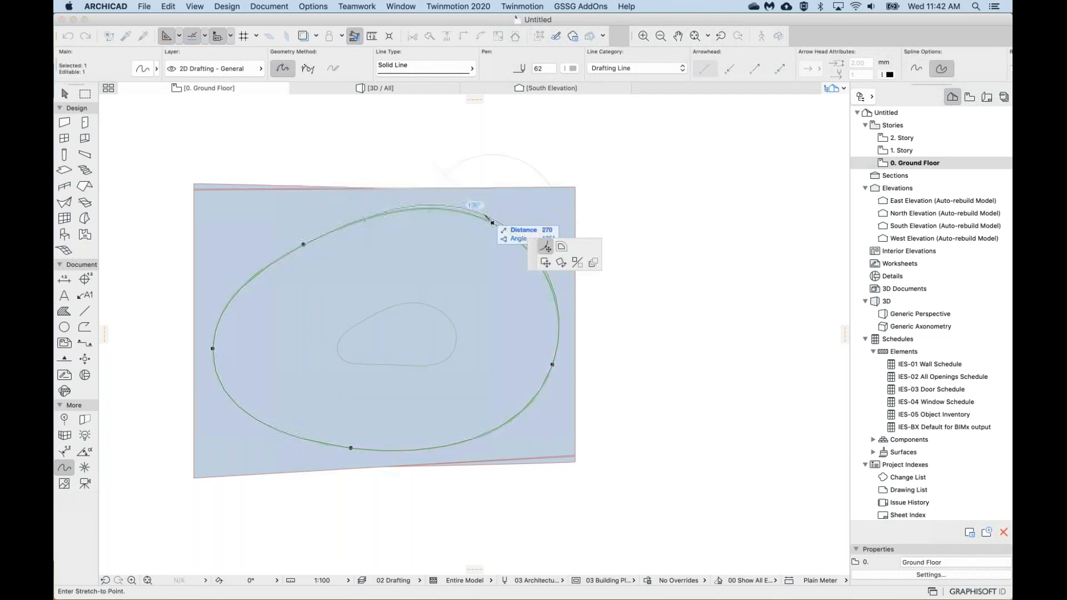
{"action": "left_click", "coordinate": [484, 215]}
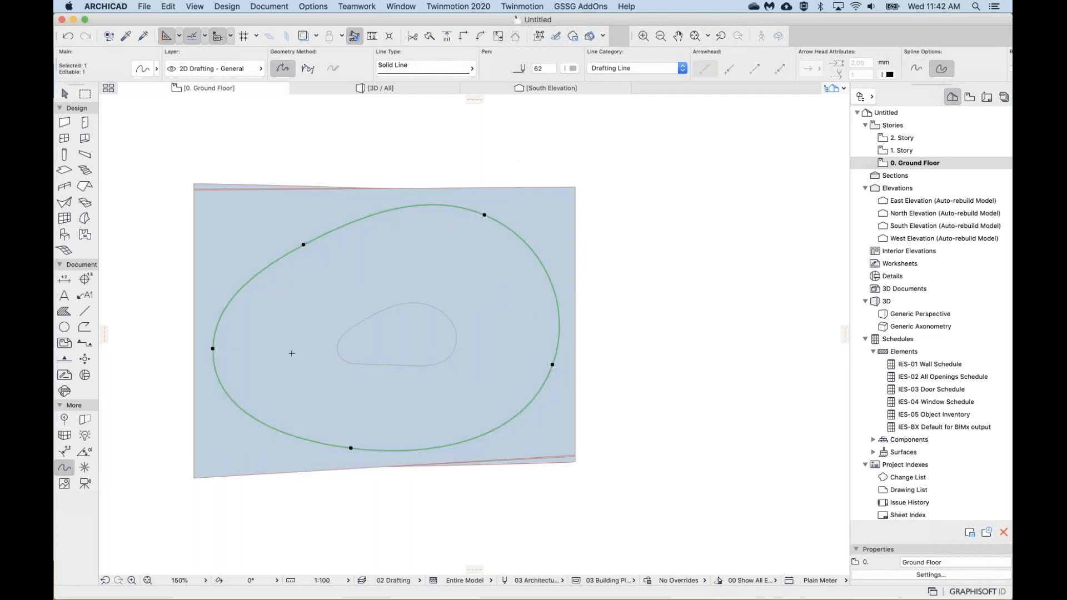
Reshape the small closed spline into a kidney form by moving its top node up, upper-left node inward and bottom node down.
{"action": "left_click", "coordinate": [412, 303], "text": "shift"}
{"action": "left_click", "coordinate": [419, 302]}
{"action": "left_click", "coordinate": [419, 303]}
{"action": "left_click", "coordinate": [419, 302]}
{"action": "left_click", "coordinate": [421, 291]}
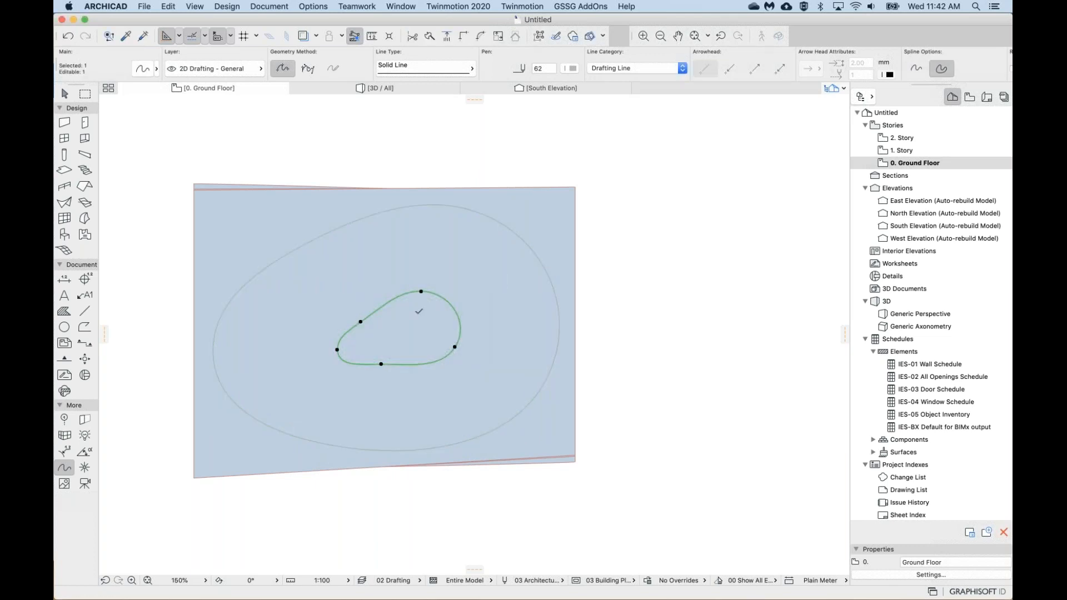
{"action": "left_click", "coordinate": [361, 321]}
{"action": "left_click", "coordinate": [380, 321]}
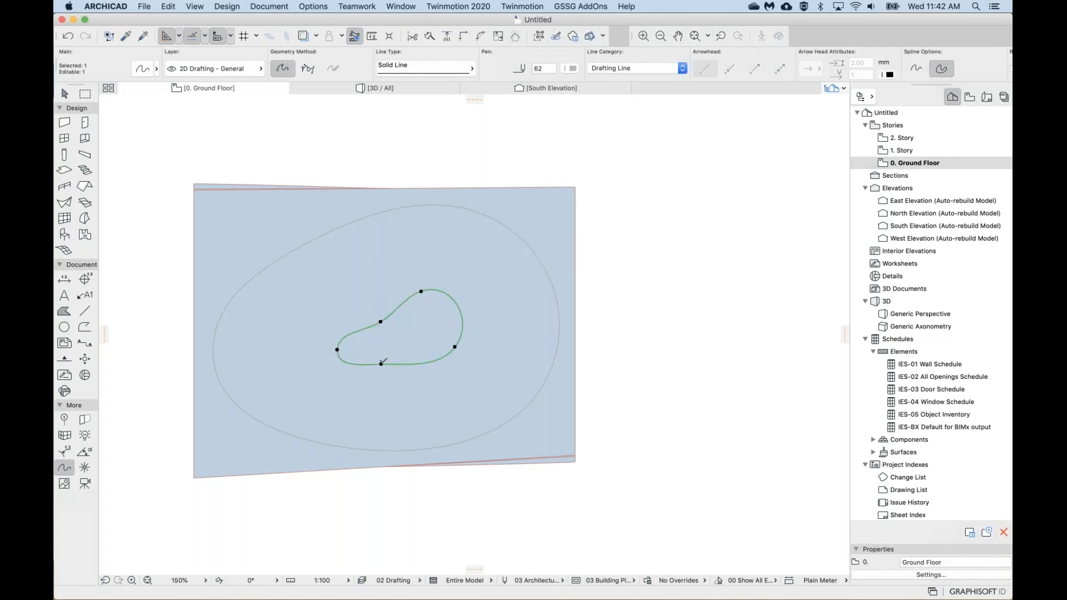
{"action": "left_click", "coordinate": [381, 362]}
{"action": "left_click", "coordinate": [378, 373]}
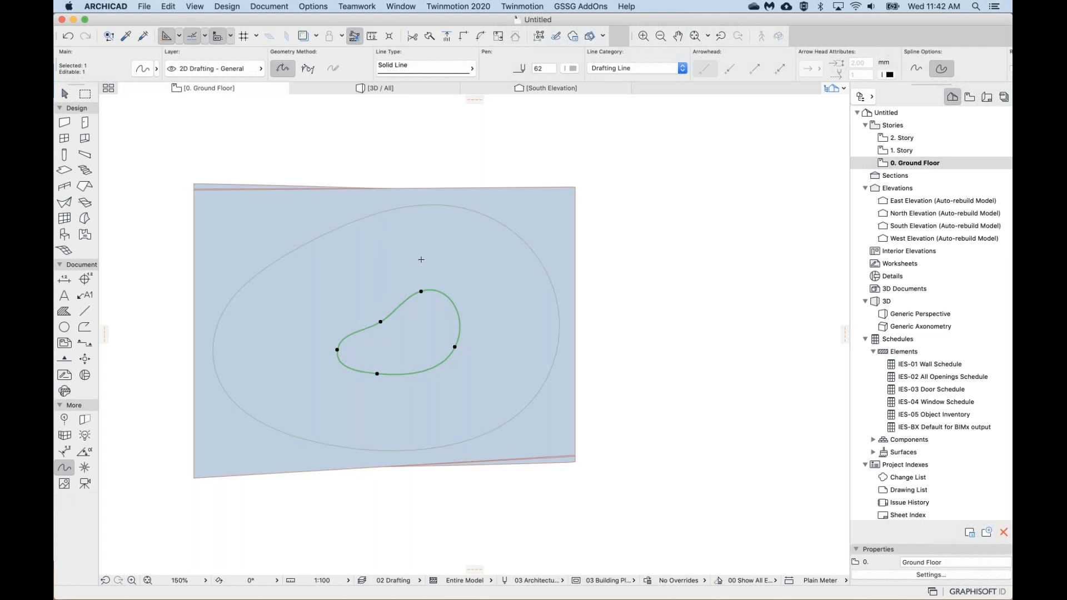
Add the large spline to the selection to compare both curves' nodes within the shell outline, and deselect them.
{"action": "left_click", "coordinate": [358, 213], "text": "shift"}
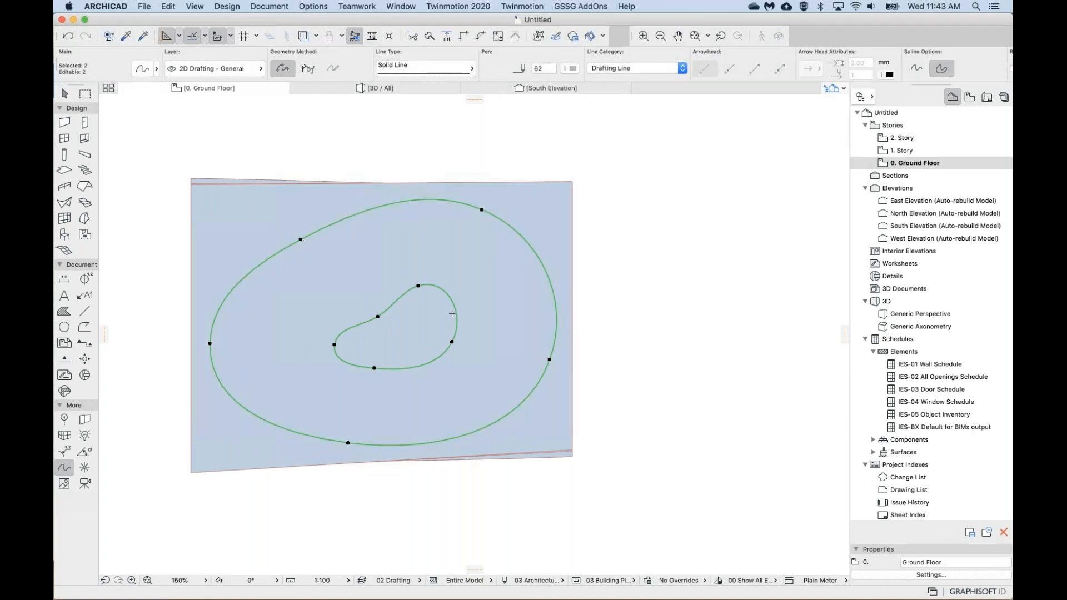
{"action": "scroll", "coordinate": [423, 321], "scroll_direction": "up", "scroll_amount": 1}
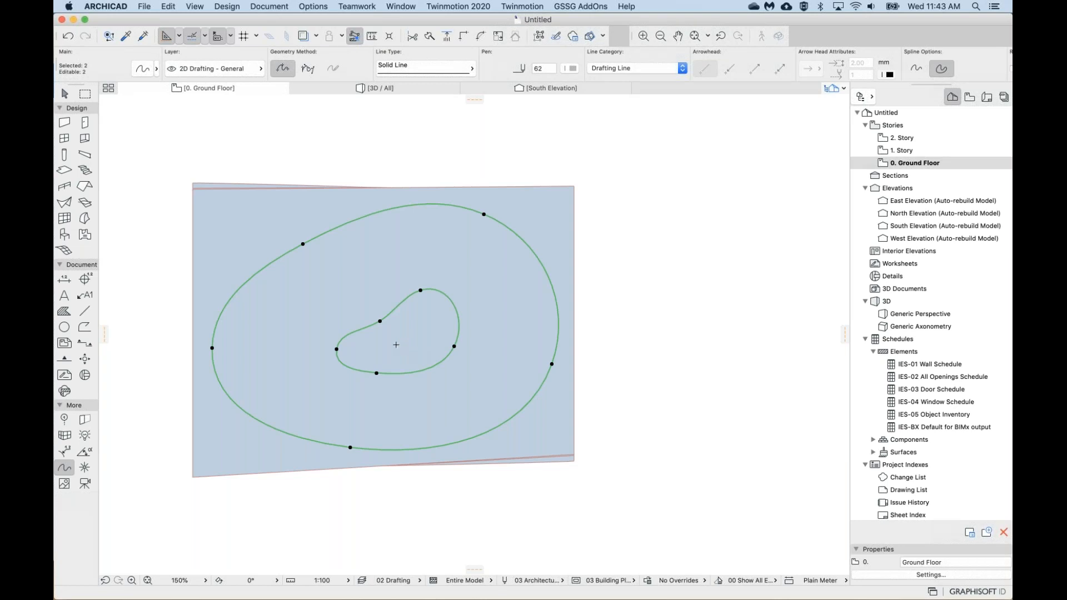
{"action": "scroll", "coordinate": [396, 344], "scroll_direction": "up", "scroll_amount": 3}
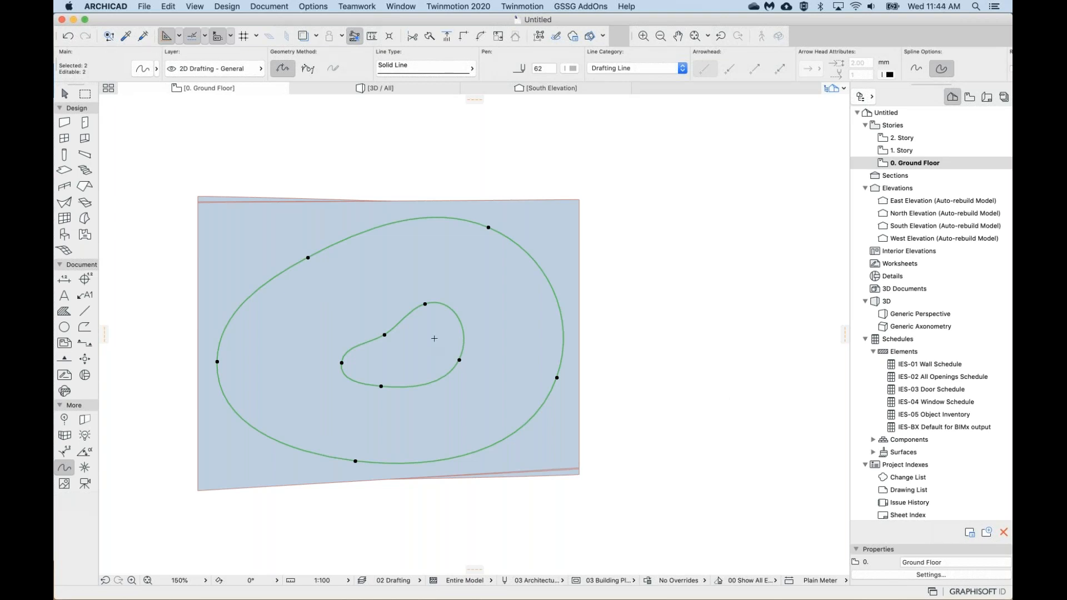
{"action": "key", "text": "Escape"}
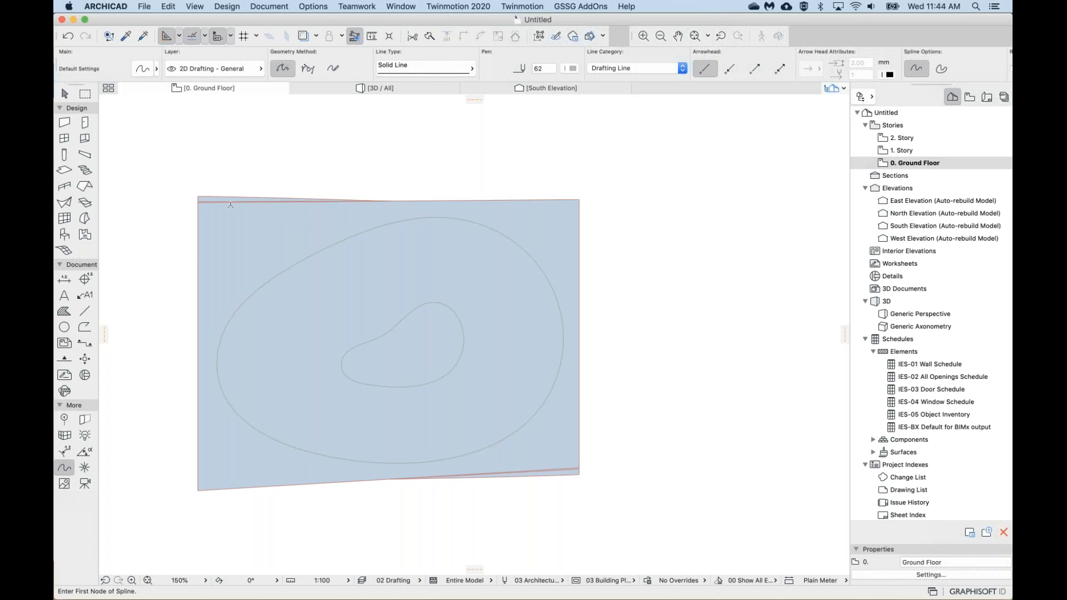
Select the ruled shell and define its contour from the large closed spline using the Magic Wand.
{"action": "left_click", "coordinate": [65, 93]}
{"action": "left_click", "coordinate": [244, 214]}
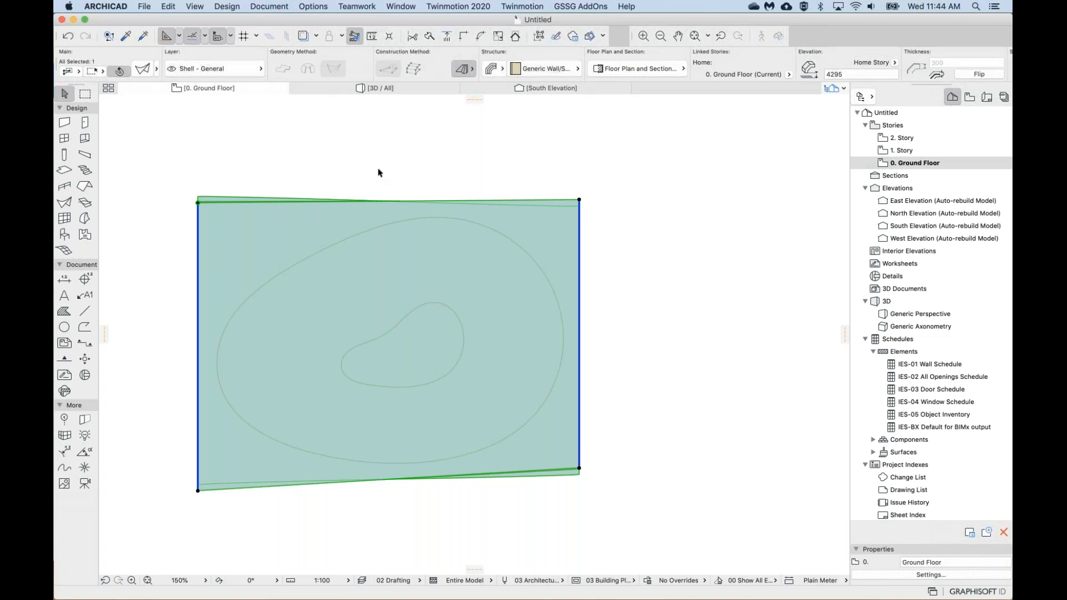
{"action": "scroll", "coordinate": [378, 172], "scroll_direction": "down", "scroll_amount": 1}
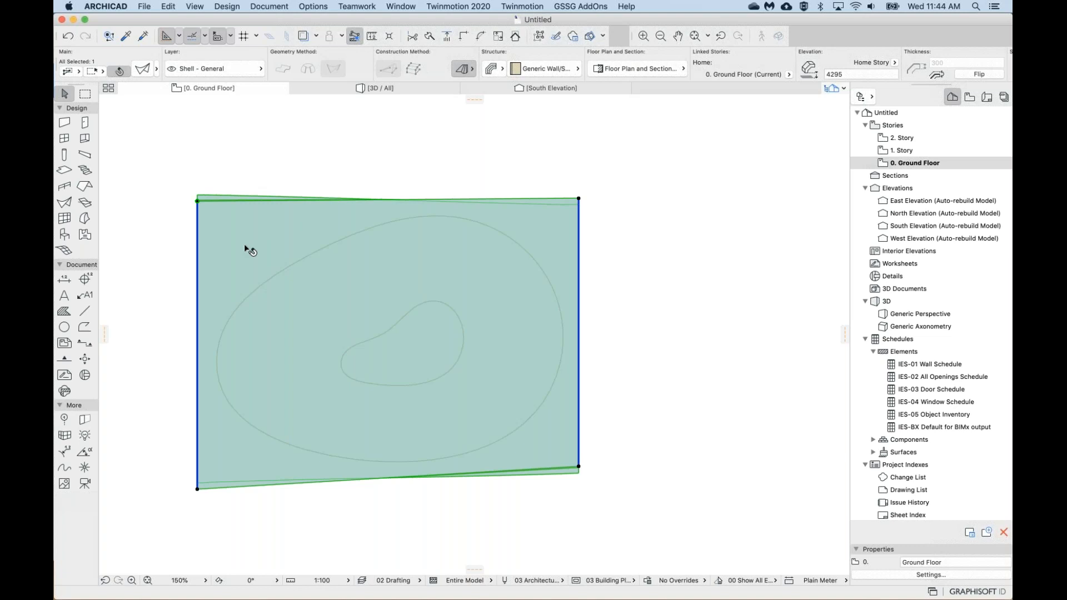
{"action": "right_click", "coordinate": [313, 172]}
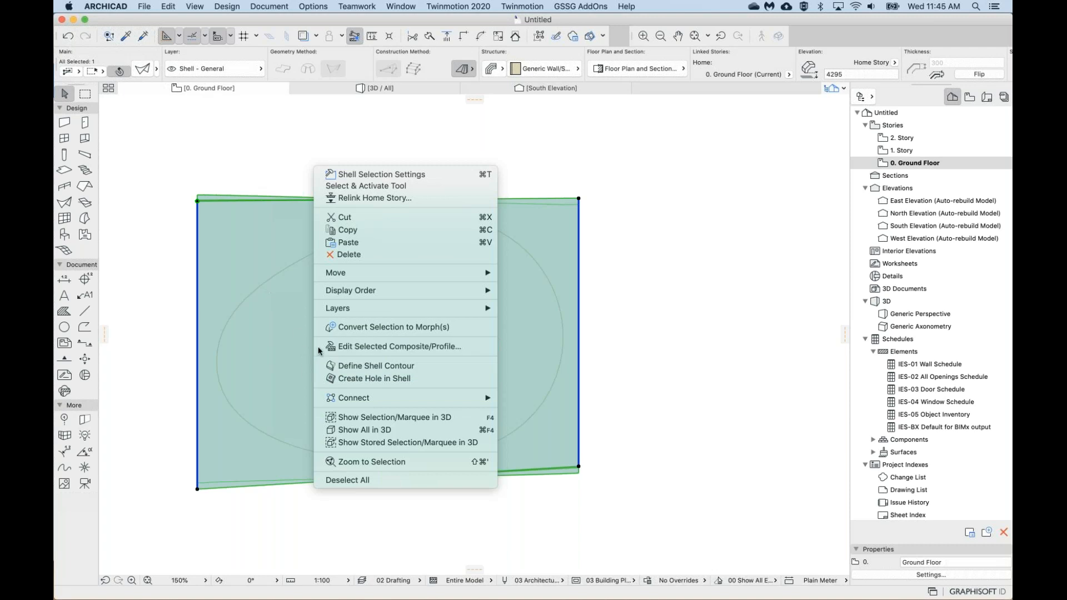
{"action": "left_click", "coordinate": [382, 366]}
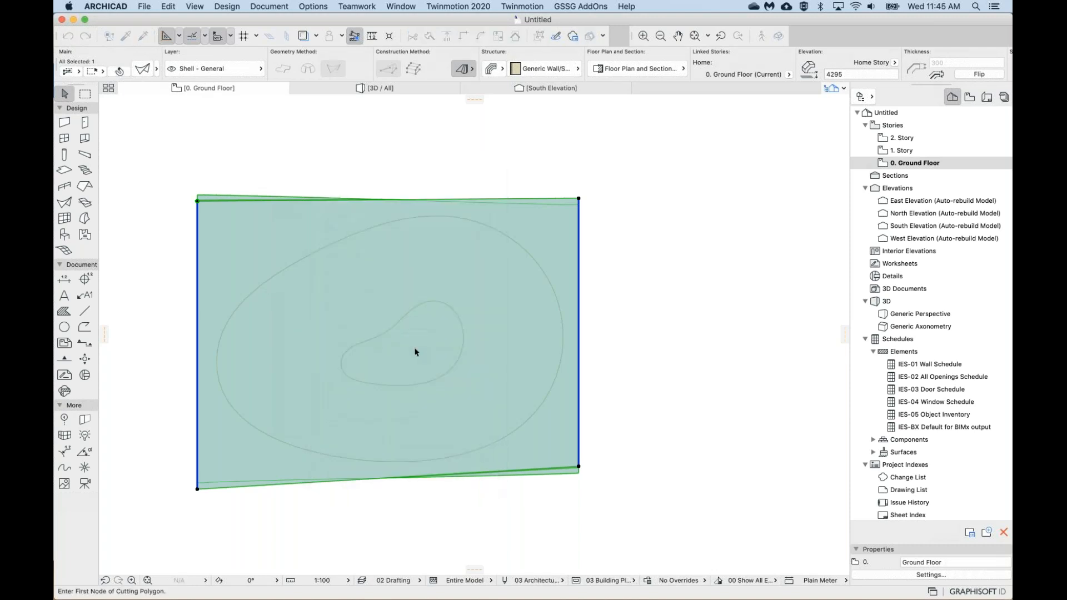
{"action": "left_click", "coordinate": [528, 257]}
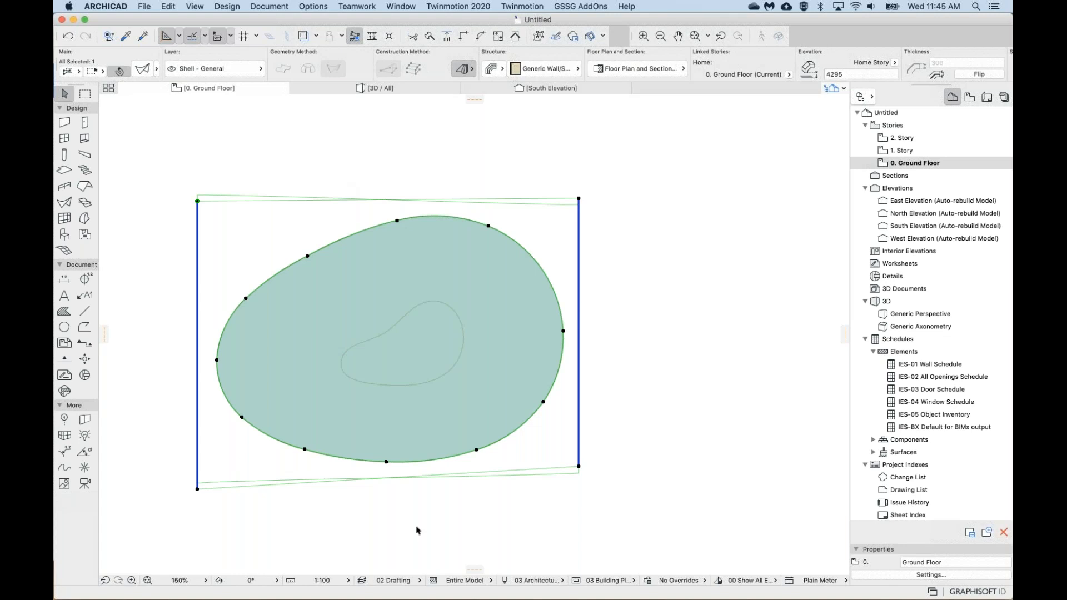
Deselect and reselect the trimmed shell to check its outline, and undo the shell trim.
{"action": "left_click", "coordinate": [459, 176]}
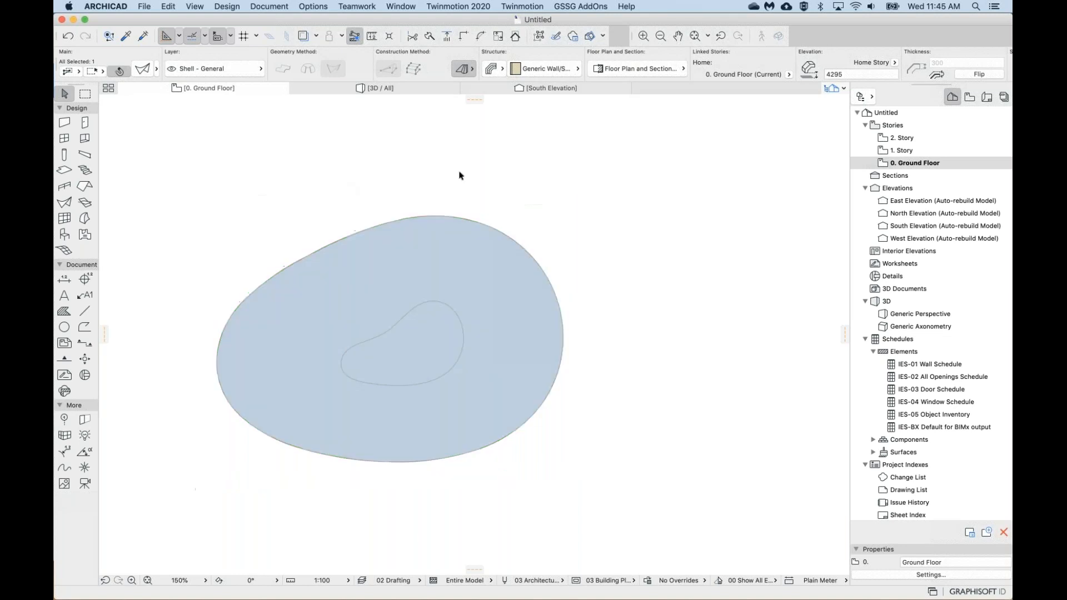
{"action": "left_click", "coordinate": [466, 298]}
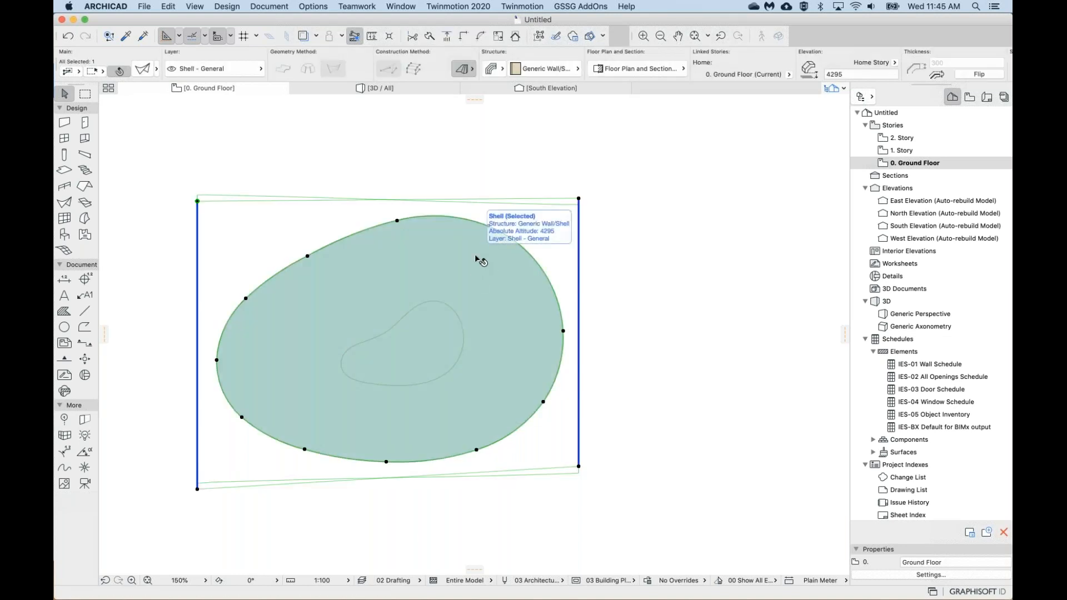
{"action": "key", "text": "super+z"}
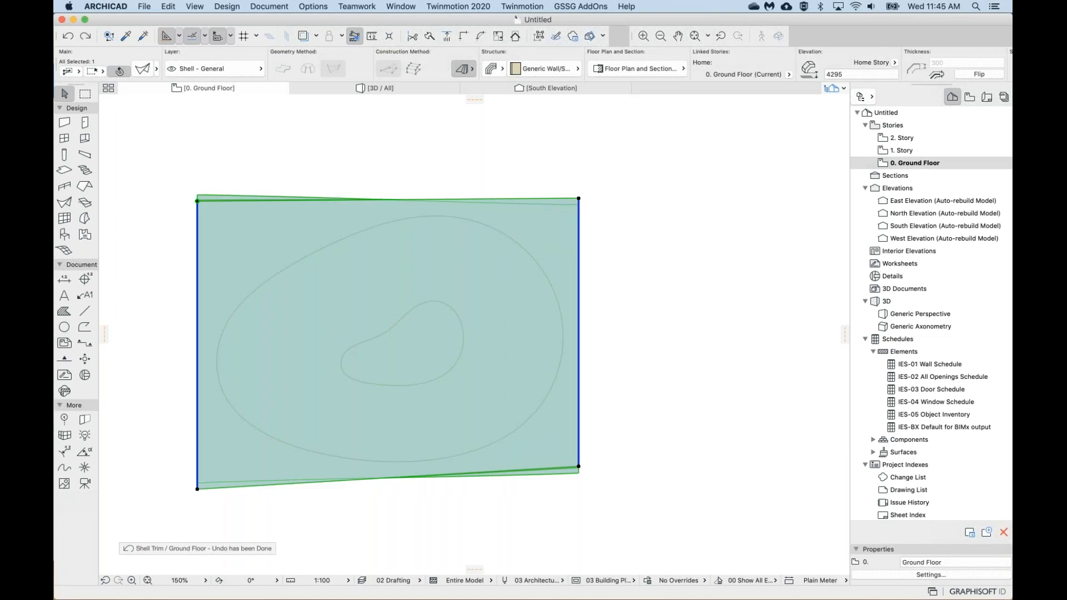
Repeat Define Shell Contour on the selected shell, tracing the large closed spline as the cutting polygon.
{"action": "right_click", "coordinate": [538, 218]}
{"action": "left_click", "coordinate": [538, 217]}
{"action": "right_click", "coordinate": [538, 218]}
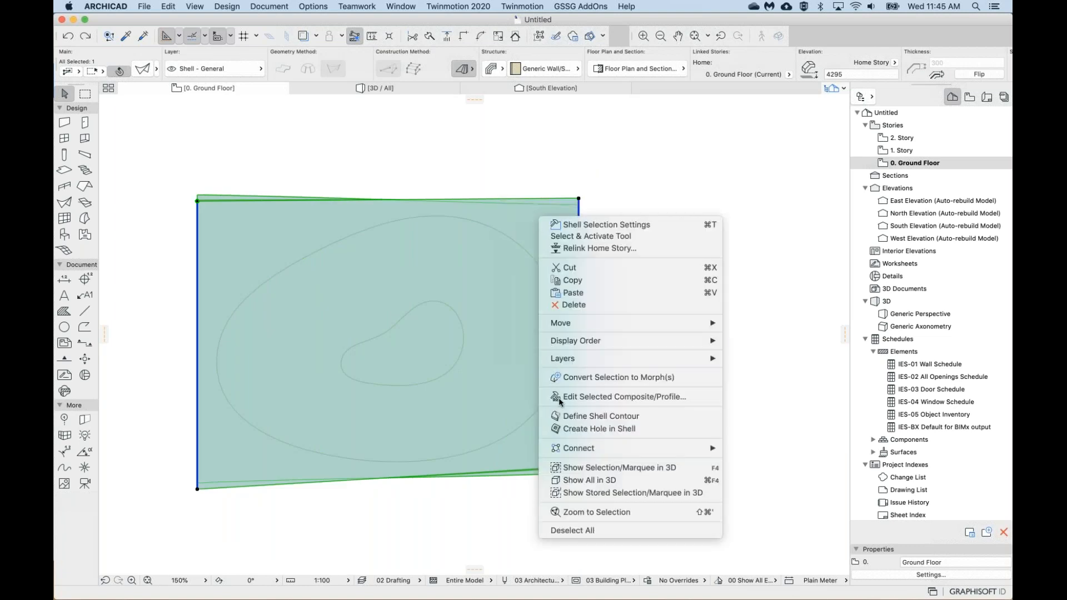
{"action": "left_click", "coordinate": [576, 417]}
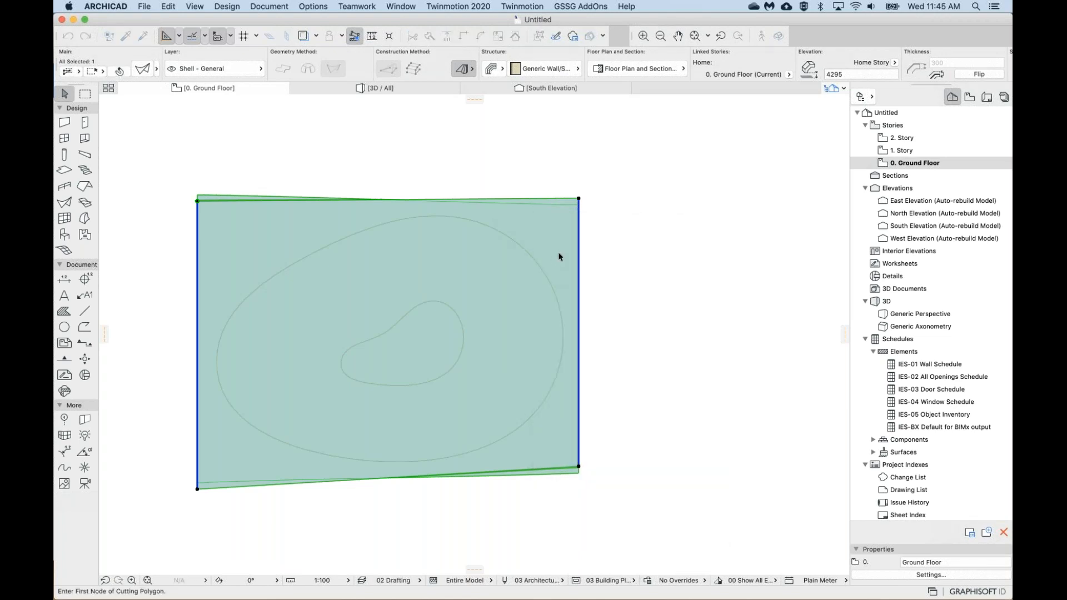
{"action": "left_click", "coordinate": [532, 260]}
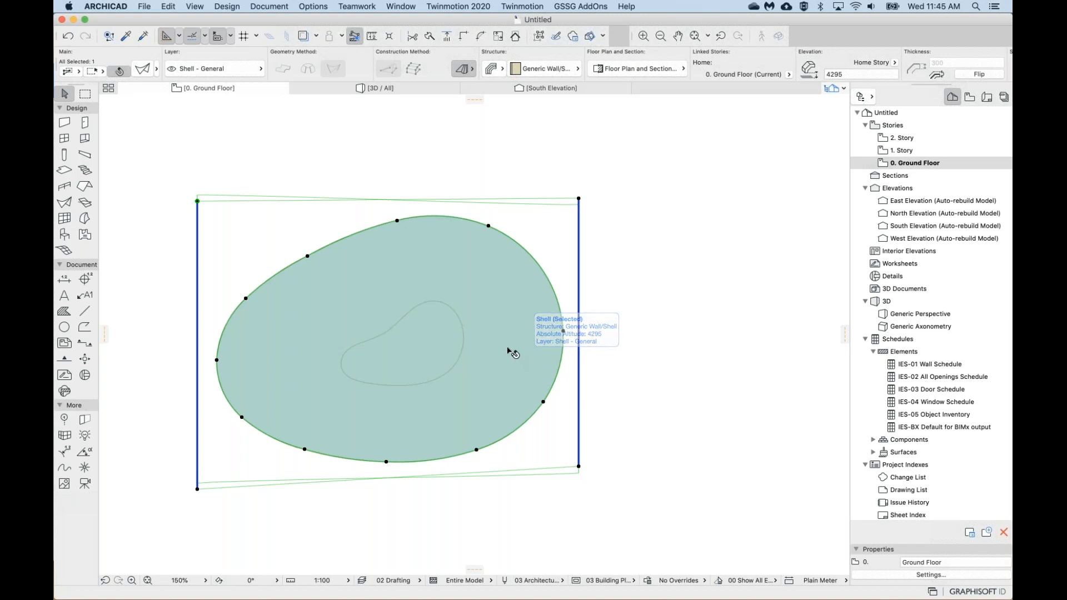
Undo the repeated shell contour trim and deselect the shell.
{"action": "scroll", "coordinate": [507, 322], "scroll_direction": "left", "scroll_amount": 1}
{"action": "scroll", "coordinate": [507, 322], "scroll_direction": "right", "scroll_amount": 1}
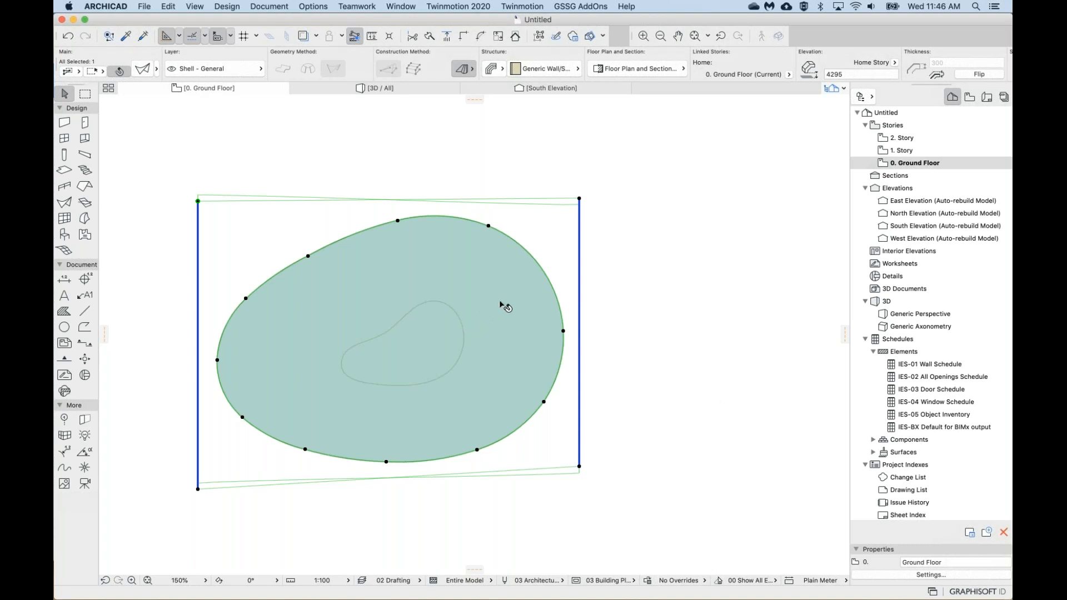
{"action": "key", "text": "super+z"}
{"action": "key", "text": "Escape"}
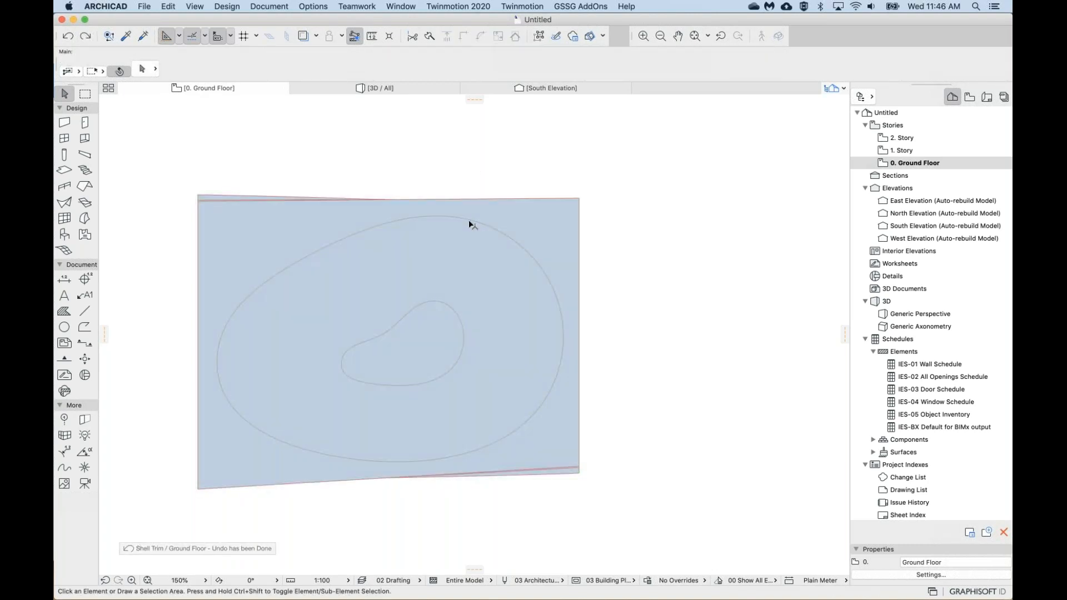
Select the large closed spline and review its selection settings without changing anything.
{"action": "left_click", "coordinate": [468, 222]}
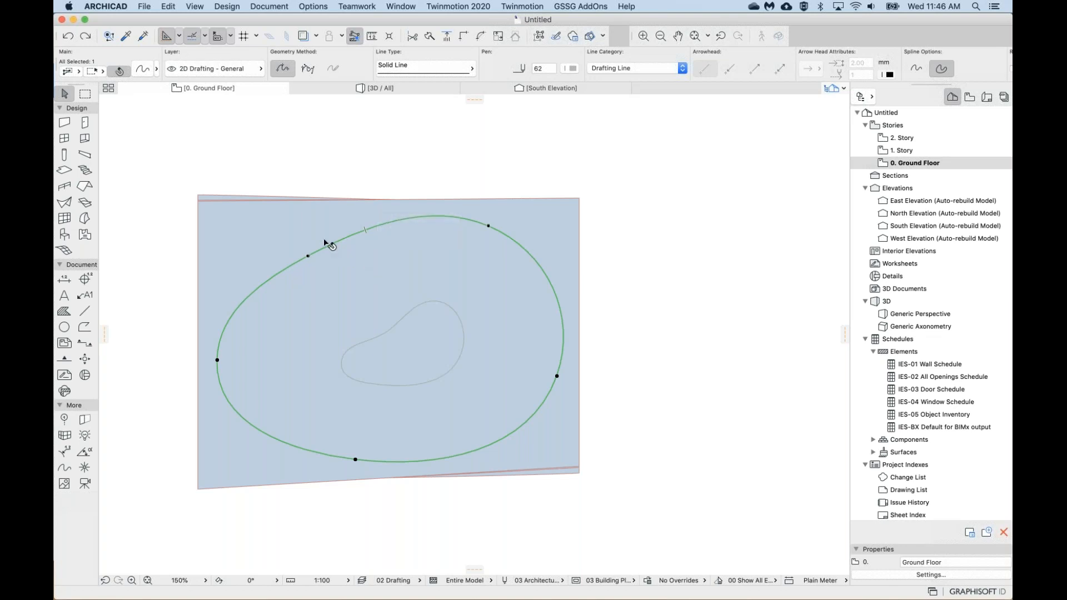
{"action": "key", "text": "super+t"}
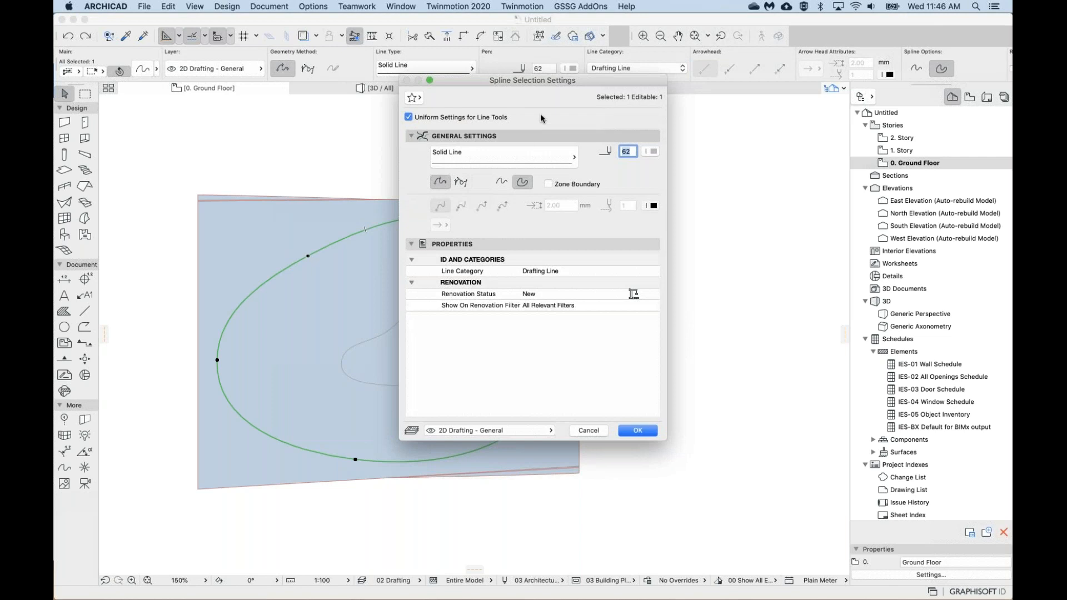
{"action": "left_click_drag", "start_coordinate": [542, 80], "coordinate": [424, 102]}
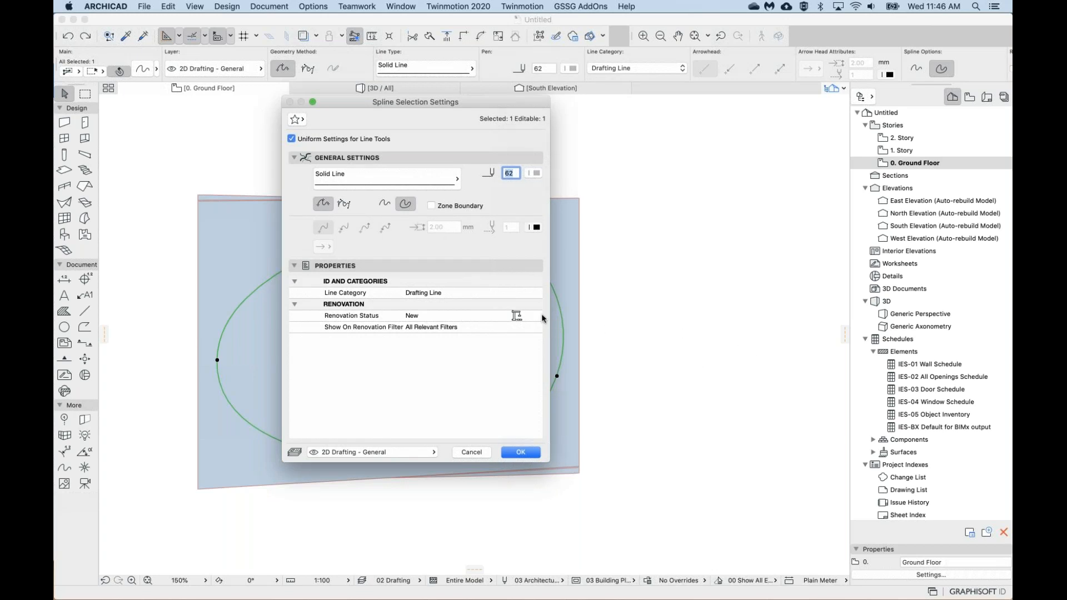
{"action": "left_click", "coordinate": [475, 452]}
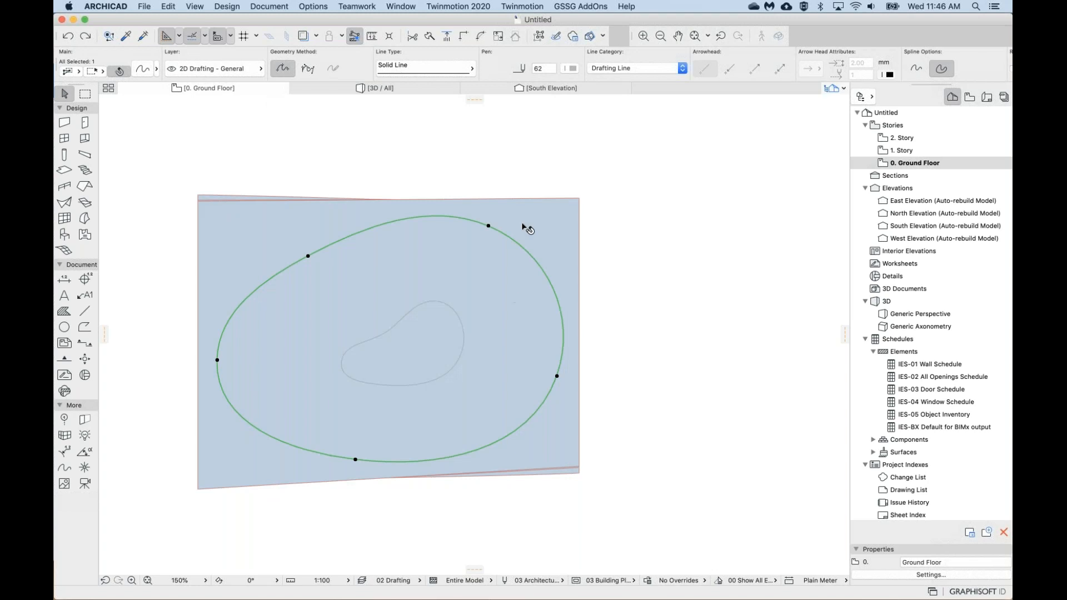
Define the ruled shell's contour from the large closed spline using the Magic Wand, and deselect the shell.
{"action": "left_click", "coordinate": [529, 185]}
{"action": "left_click", "coordinate": [533, 217]}
{"action": "right_click", "coordinate": [531, 212]}
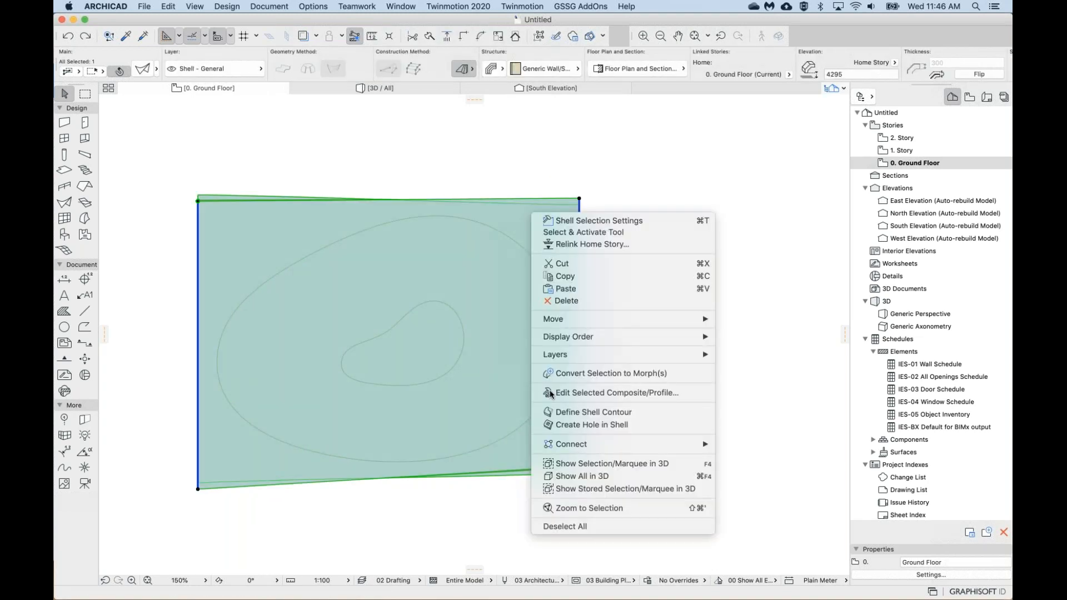
{"action": "left_click", "coordinate": [563, 411]}
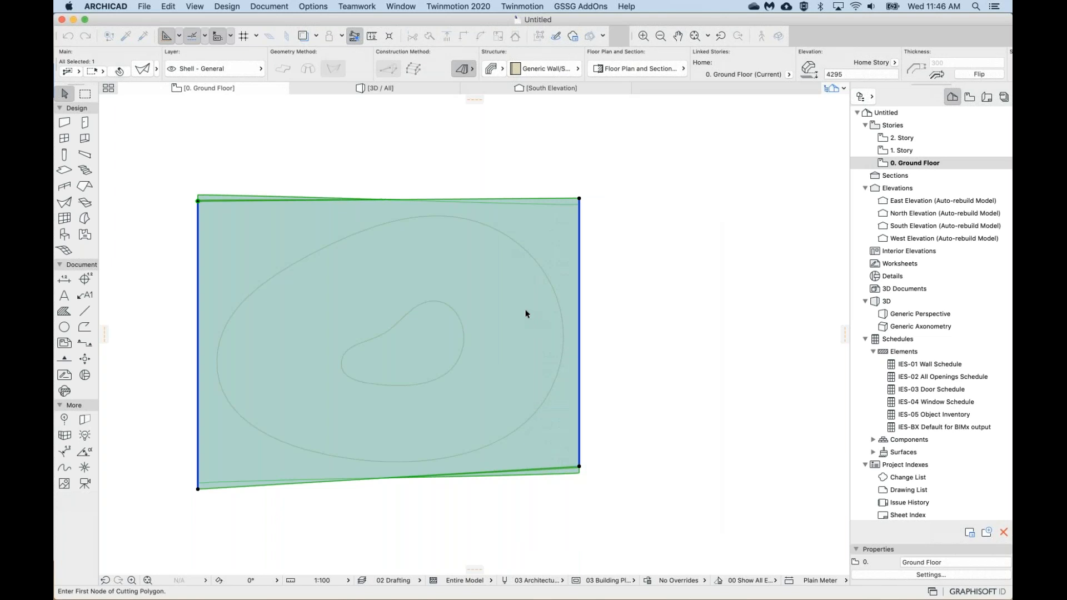
{"action": "left_click", "coordinate": [529, 255]}
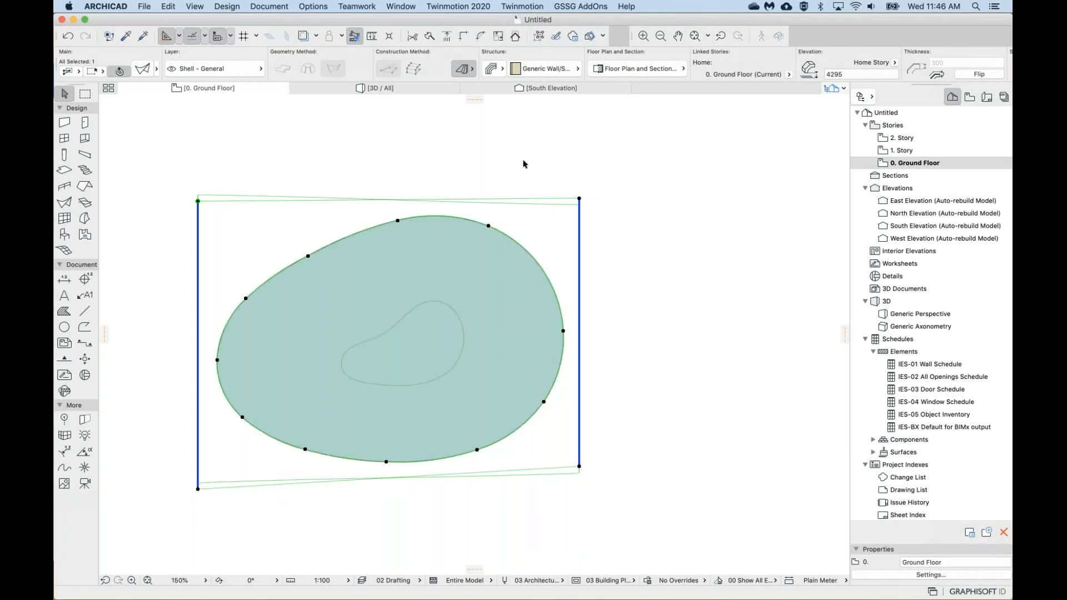
{"action": "key", "text": "Escape"}
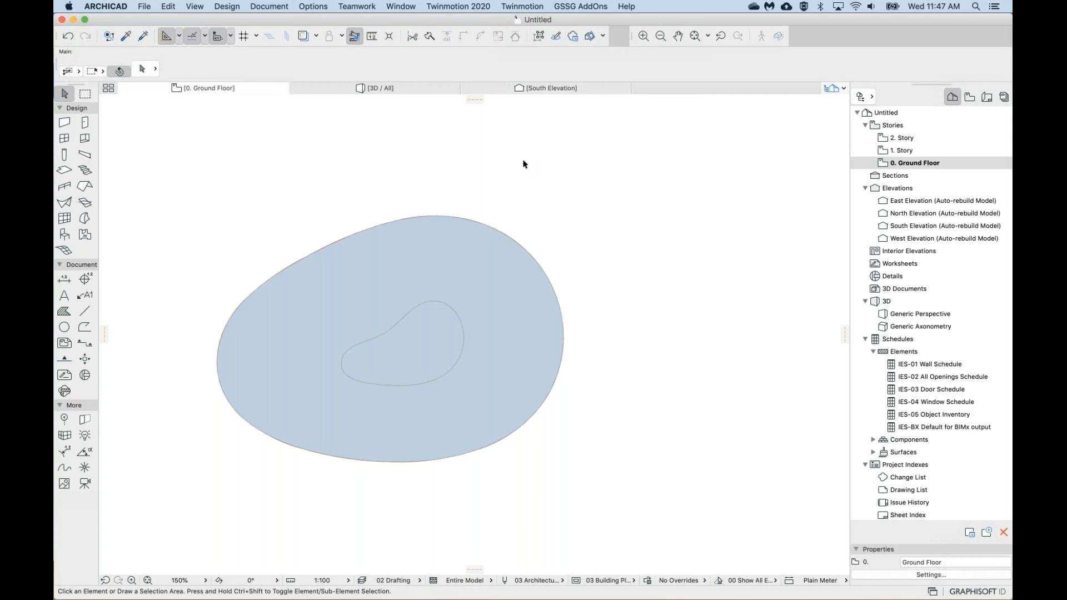
Select the trimmed shell and try Create Hole in Shell using the small inner spline as the opening polygon.
{"action": "left_click", "coordinate": [457, 250]}
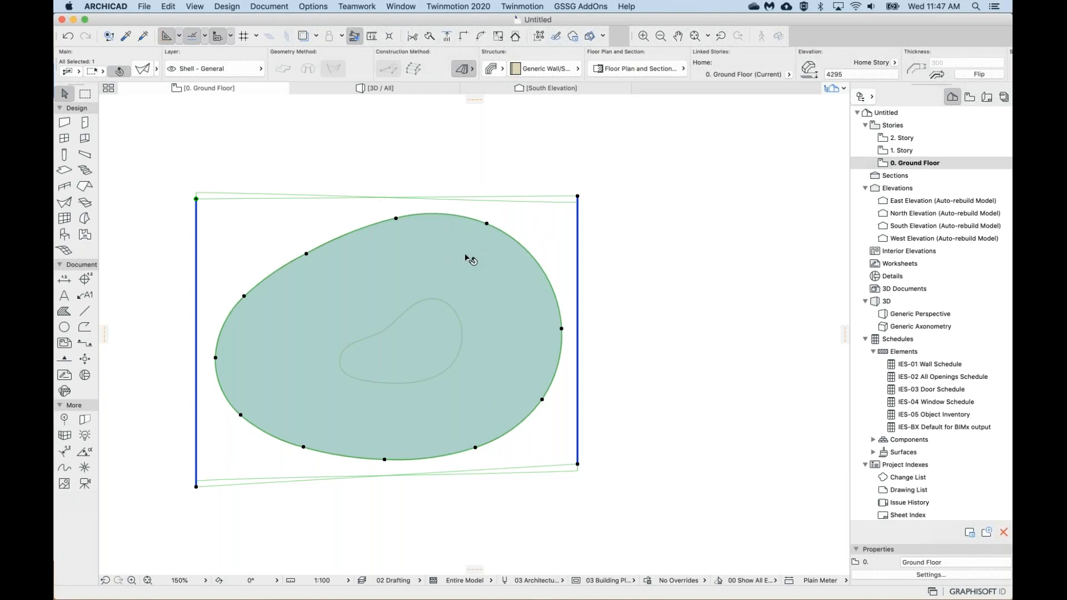
{"action": "left_click", "coordinate": [455, 166]}
{"action": "left_click", "coordinate": [445, 276]}
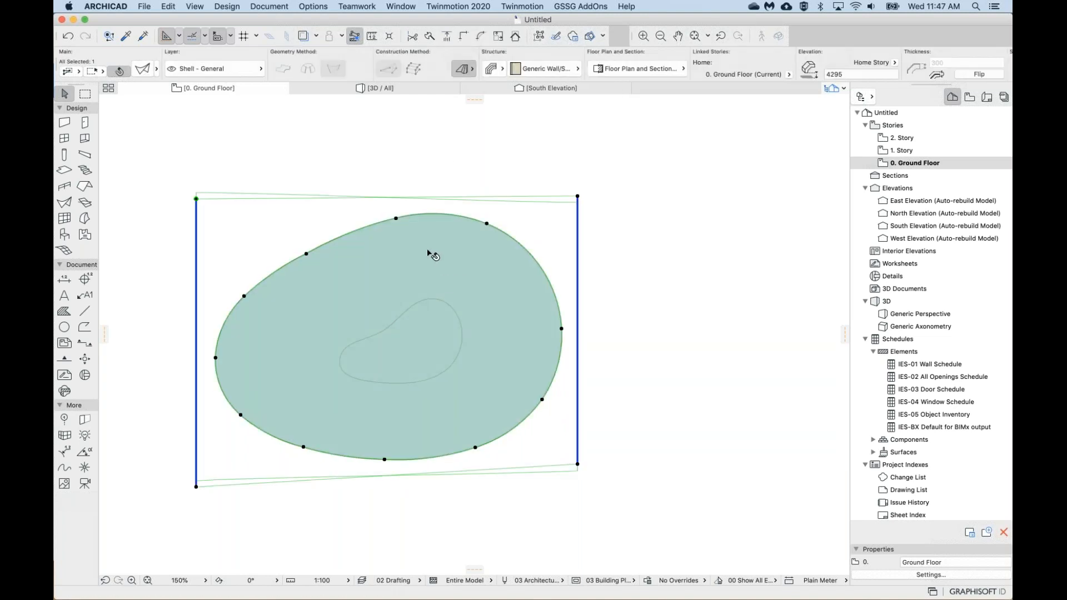
{"action": "right_click", "coordinate": [454, 260]}
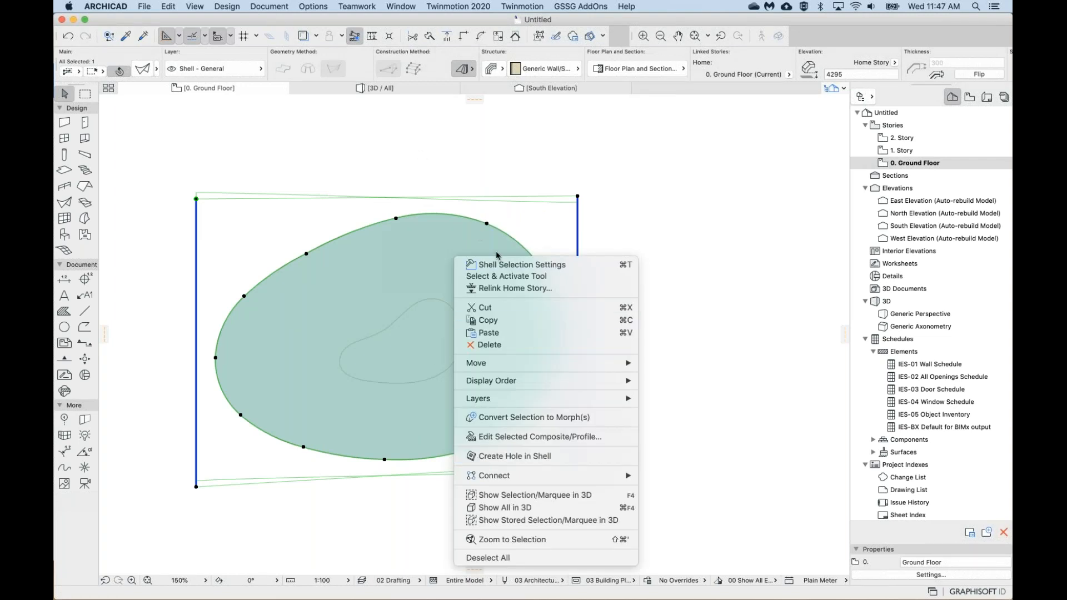
{"action": "left_click", "coordinate": [491, 457]}
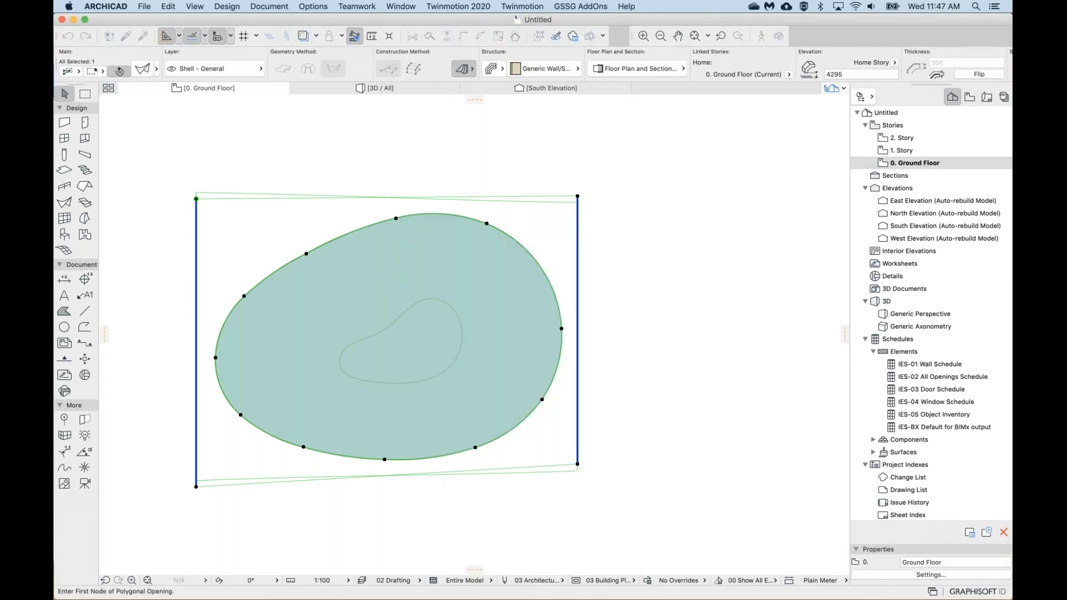
{"action": "left_click", "coordinate": [454, 365]}
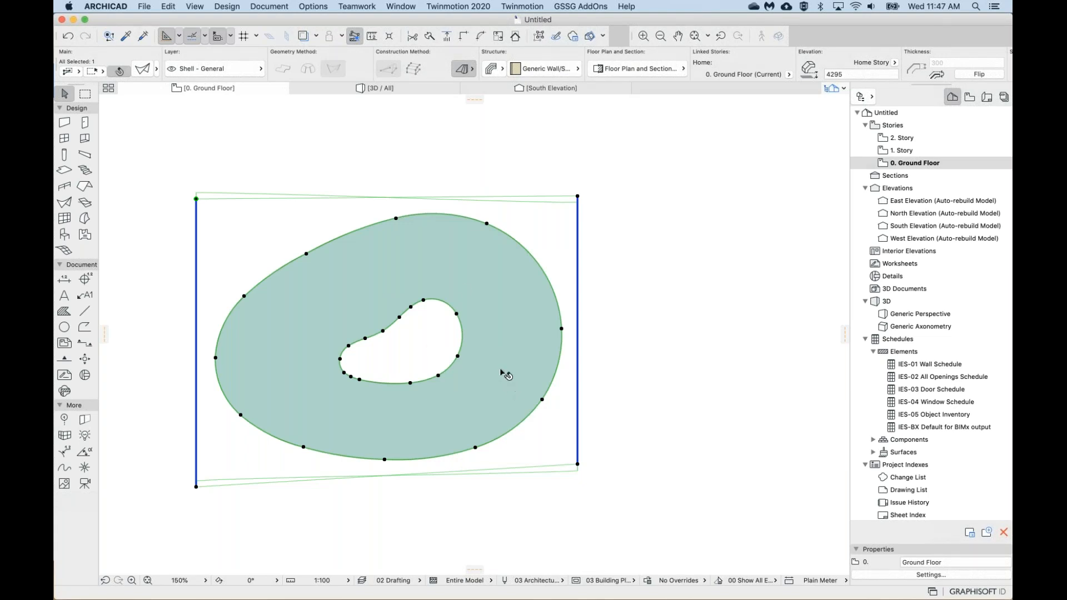
Undo the hole in the shell and clear the selection.
{"action": "left_click", "coordinate": [469, 176]}
{"action": "left_click", "coordinate": [416, 279]}
{"action": "key", "text": "super+z"}
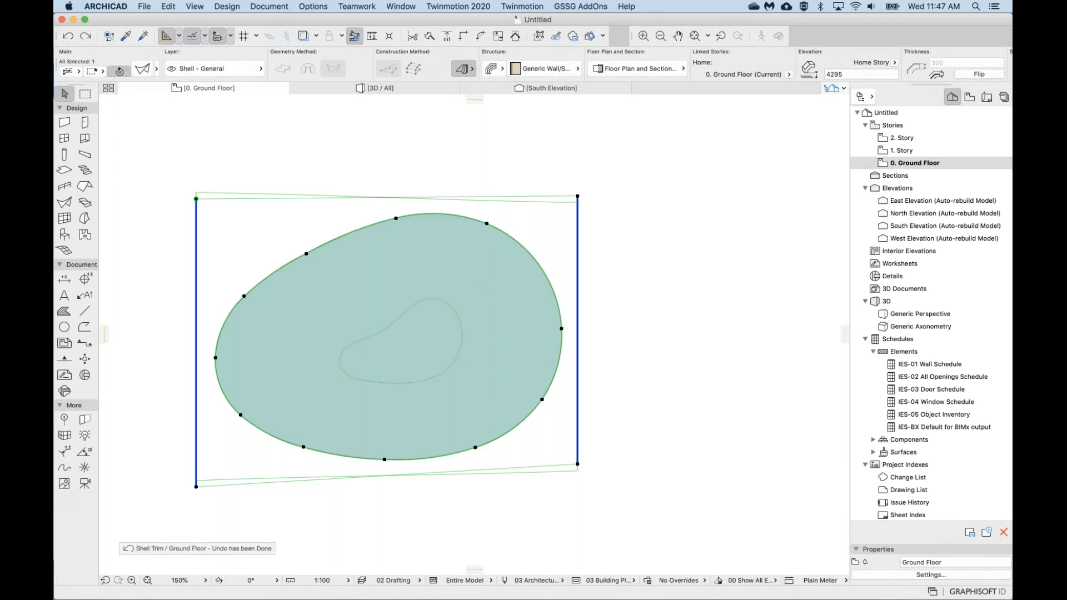
{"action": "key", "text": "Escape"}
Cut a hole in the selected shell by tracing the small inner spline with the Magic Wand.
{"action": "left_click", "coordinate": [482, 255]}
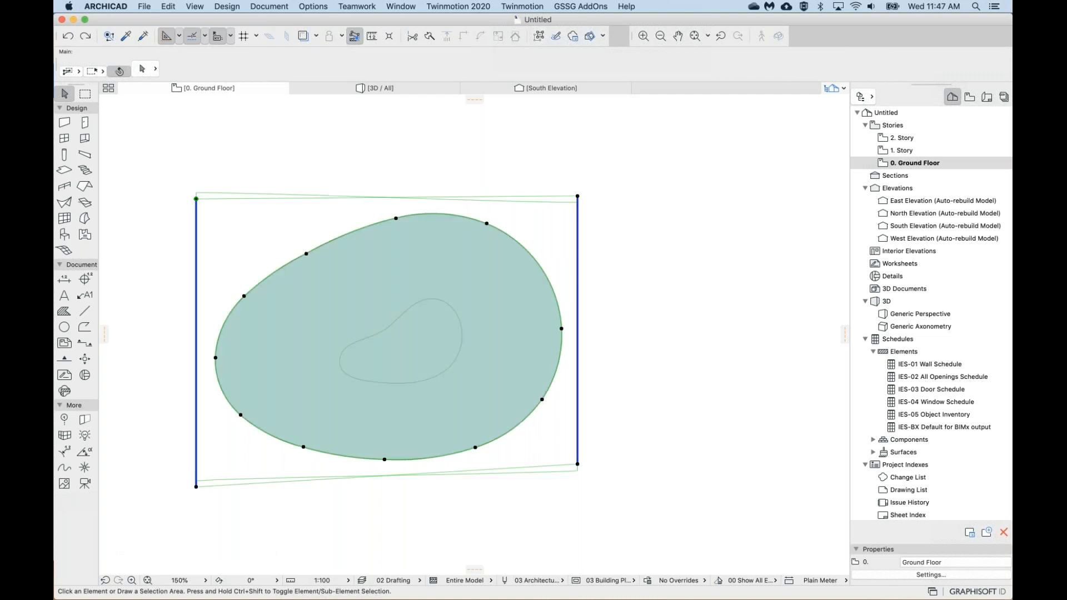
{"action": "right_click", "coordinate": [459, 258]}
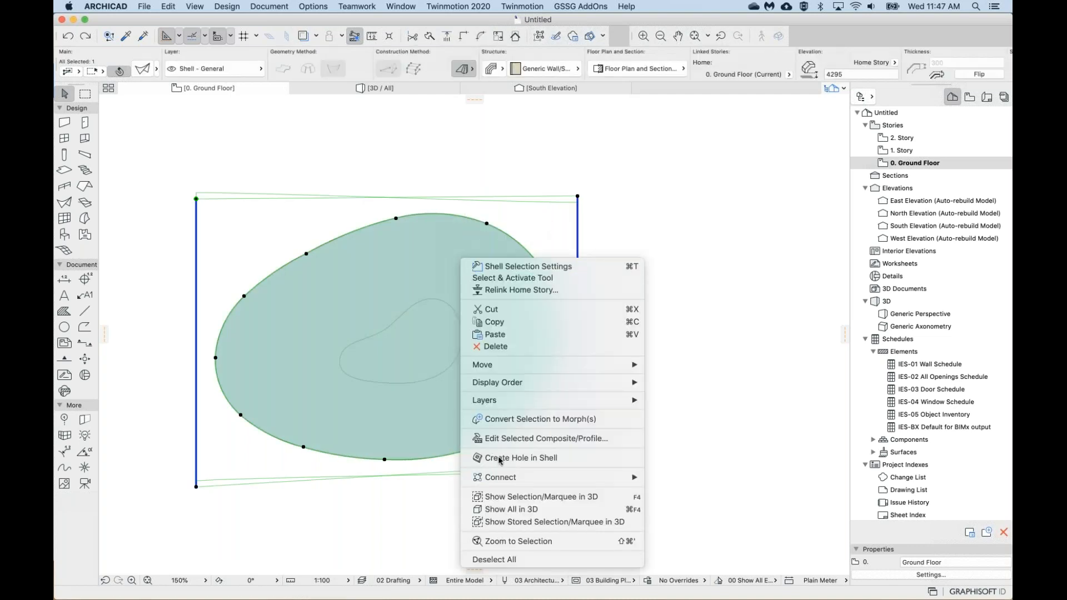
{"action": "left_click", "coordinate": [518, 457]}
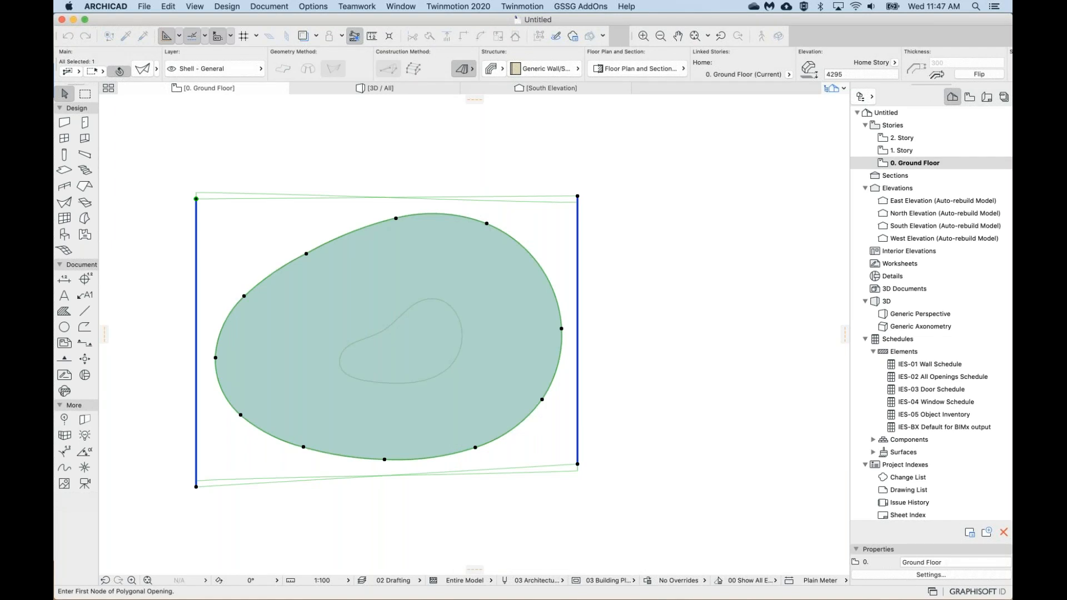
{"action": "left_click", "coordinate": [454, 370]}
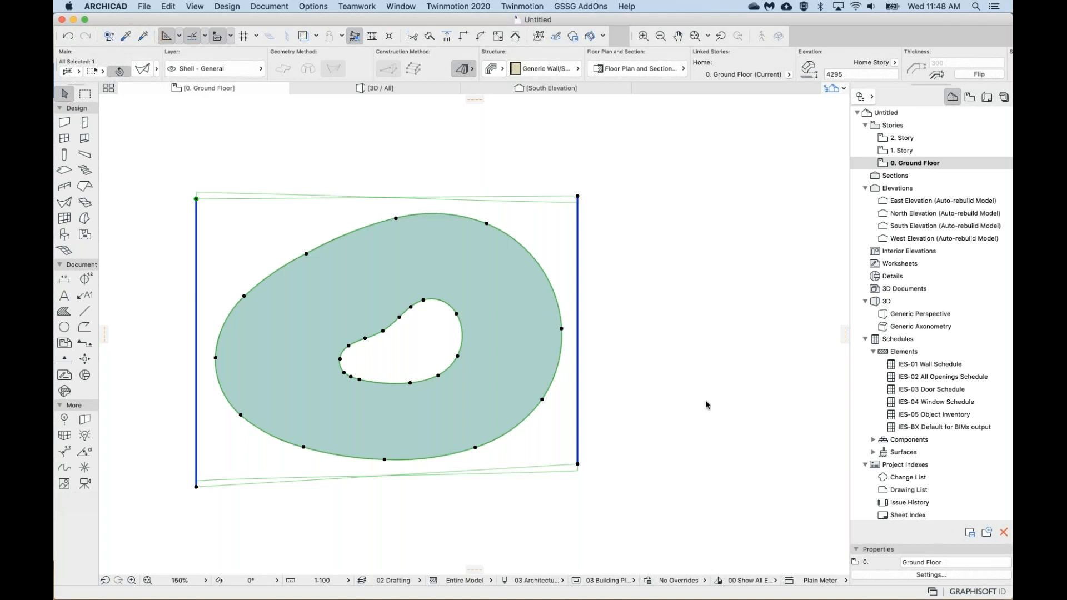
Deselect and reselect the shell to examine its trimmed contour, hole and original ruled outline.
{"action": "left_click", "coordinate": [468, 150]}
{"action": "left_click", "coordinate": [471, 271]}
{"action": "left_click", "coordinate": [483, 155]}
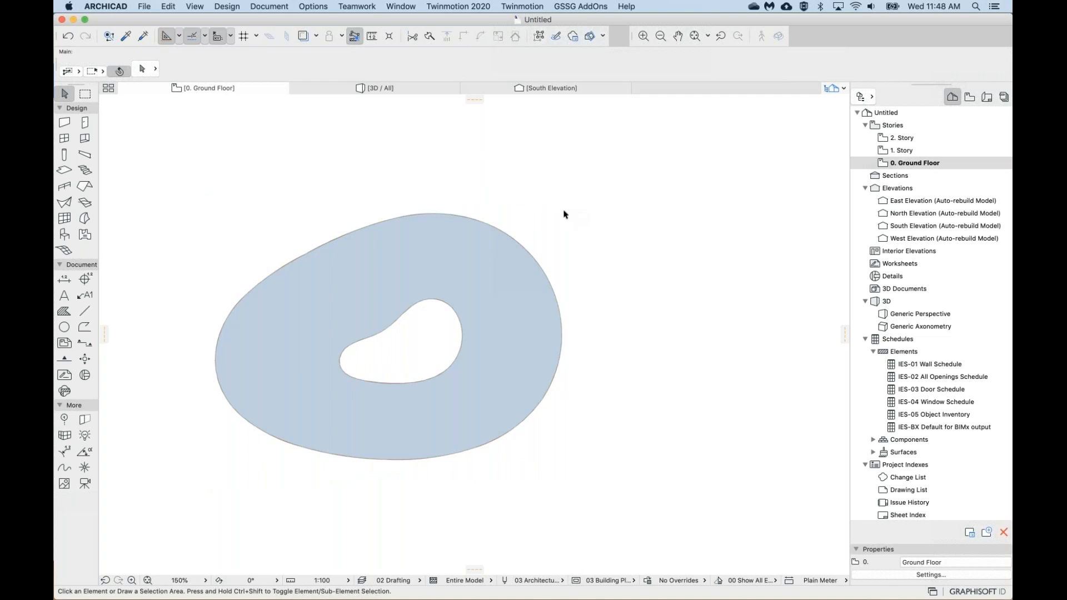
{"action": "left_click_drag", "start_coordinate": [591, 188], "coordinate": [553, 234]}
{"action": "left_click", "coordinate": [553, 234]}
{"action": "left_click", "coordinate": [543, 172]}
{"action": "left_click", "coordinate": [454, 245]}
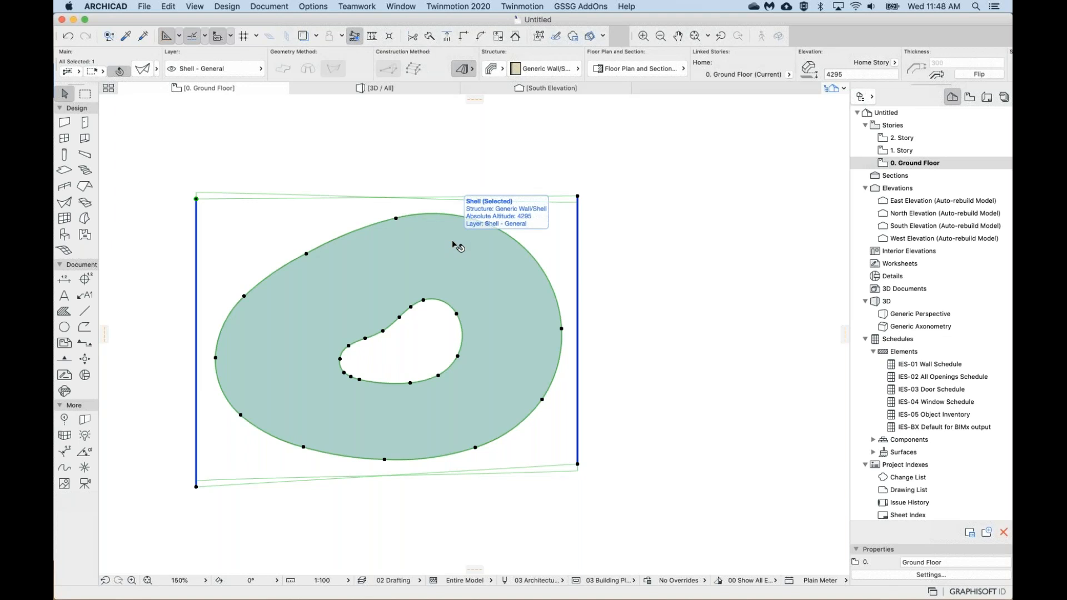
{"action": "scroll", "coordinate": [450, 273], "scroll_direction": "down", "scroll_amount": 1}
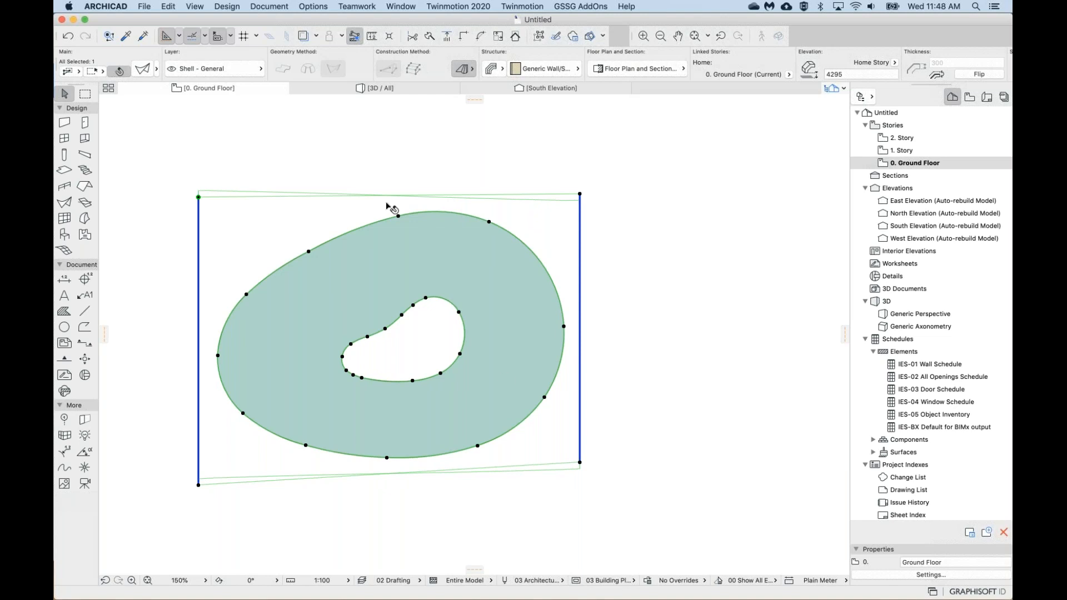
{"action": "left_click", "coordinate": [458, 162]}
{"action": "left_click", "coordinate": [459, 240]}
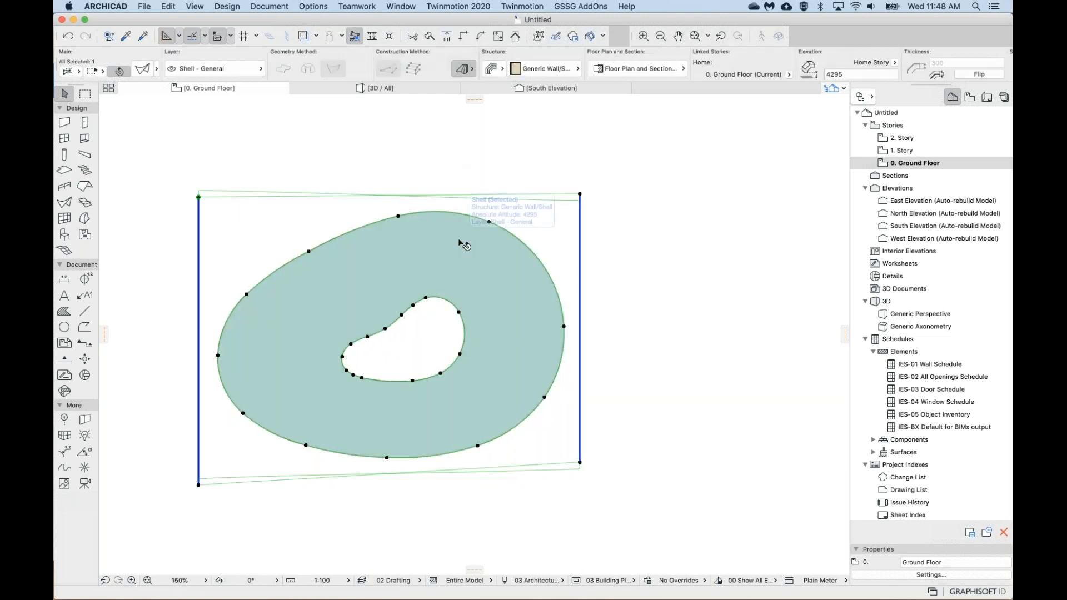
{"action": "left_click", "coordinate": [467, 168]}
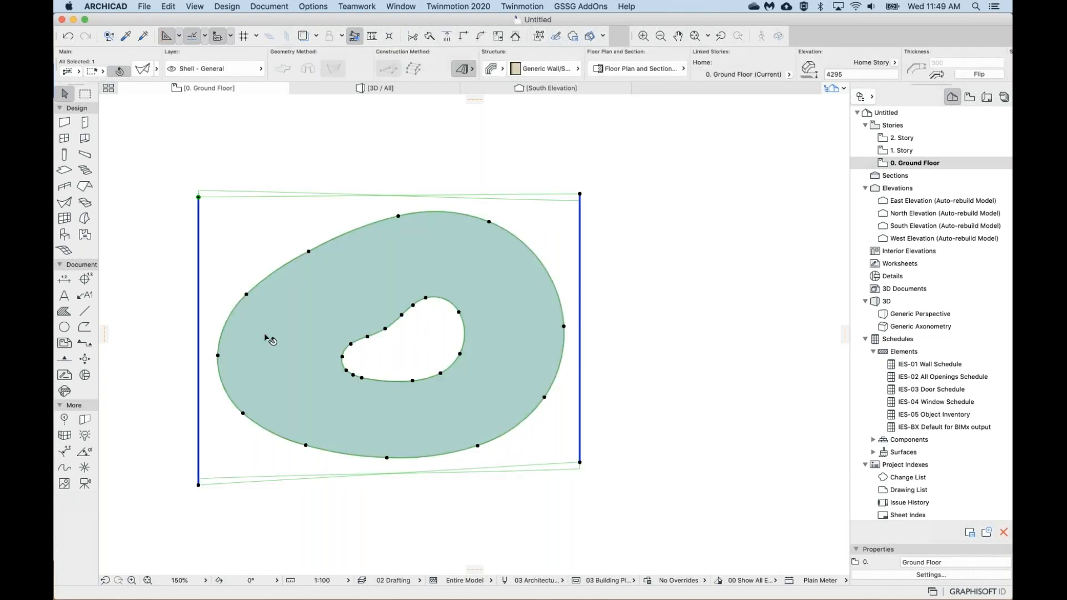
{"action": "left_click", "coordinate": [435, 167]}
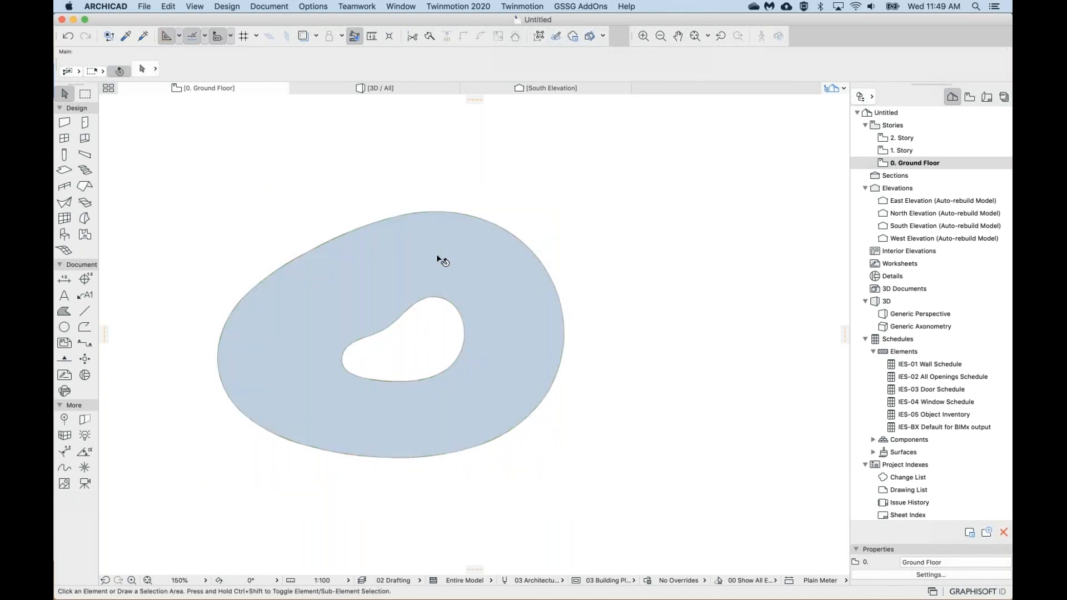
{"action": "left_click", "coordinate": [436, 254]}
{"action": "left_click", "coordinate": [439, 165]}
Select the shell by its surface with Quick Selection, review its available editing commands, and deselect it.
{"action": "left_click", "coordinate": [120, 71]}
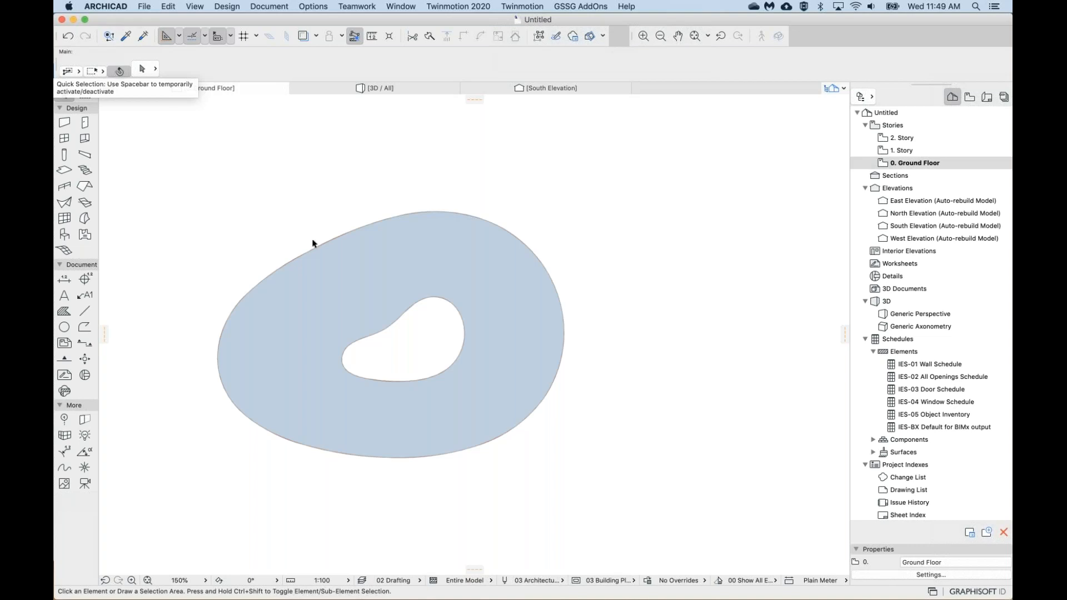
{"action": "left_click", "coordinate": [433, 263]}
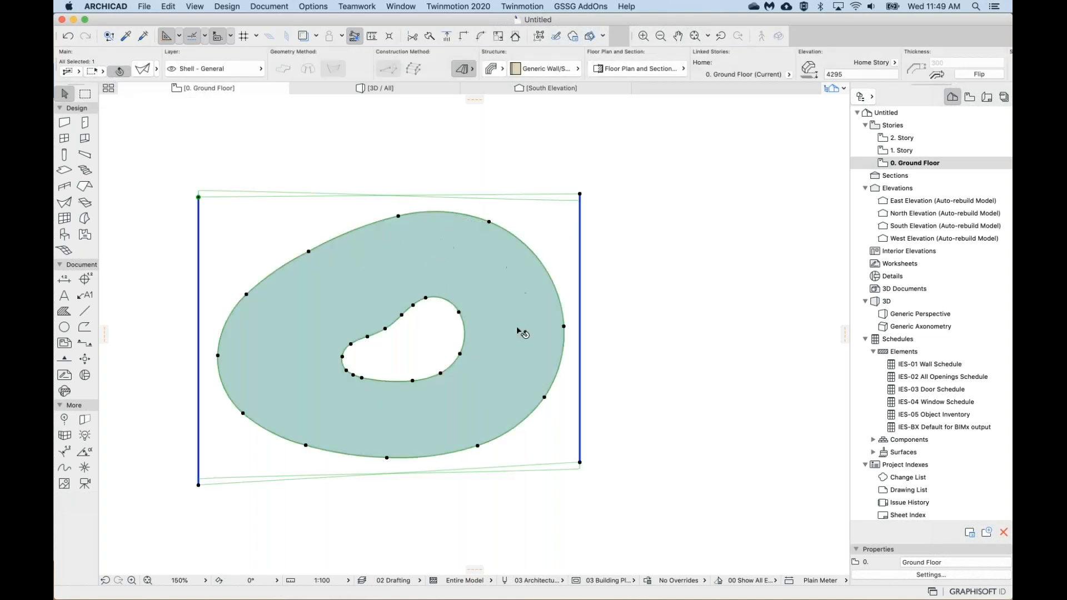
{"action": "left_click", "coordinate": [445, 251]}
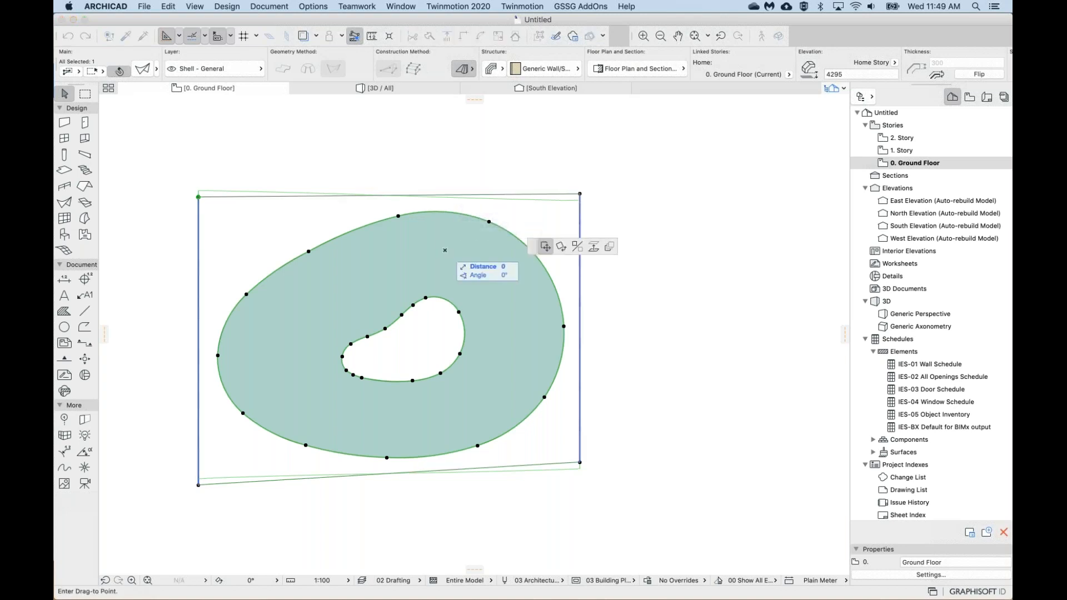
{"action": "key", "text": "Escape"}
{"action": "right_click", "coordinate": [447, 250]}
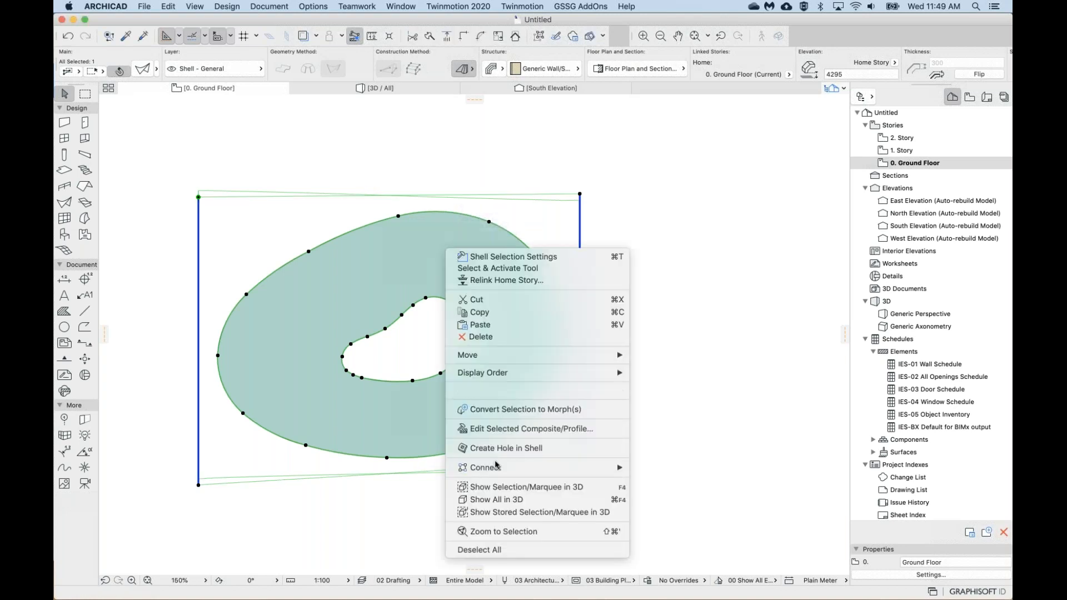
{"action": "left_click", "coordinate": [416, 489]}
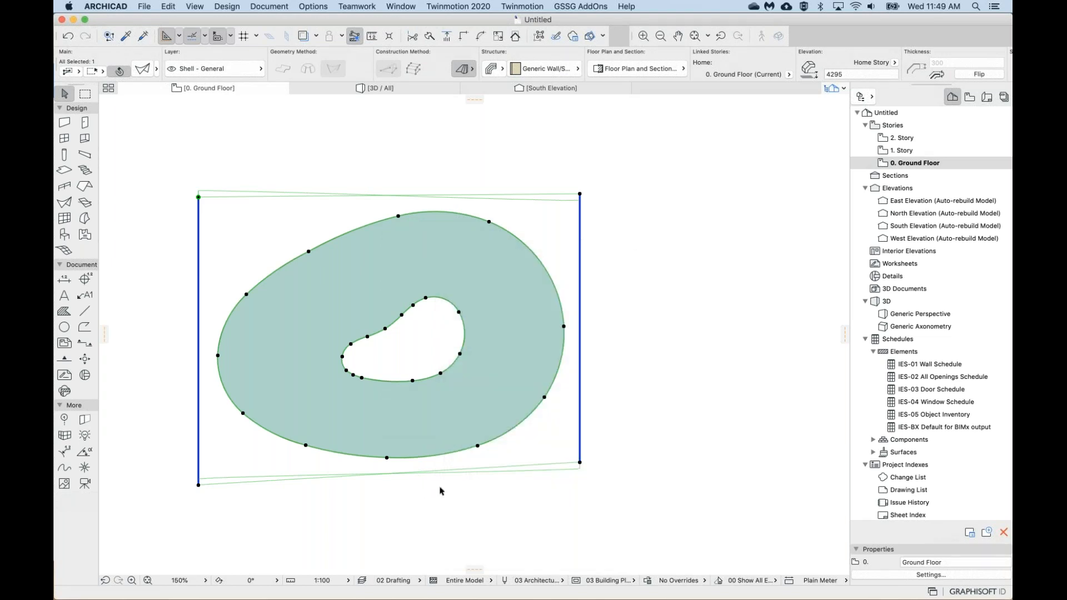
{"action": "left_click", "coordinate": [441, 488]}
Select the large outer spline and the shell in turn to compare their outlines, leaving nothing selected.
{"action": "left_click", "coordinate": [470, 215]}
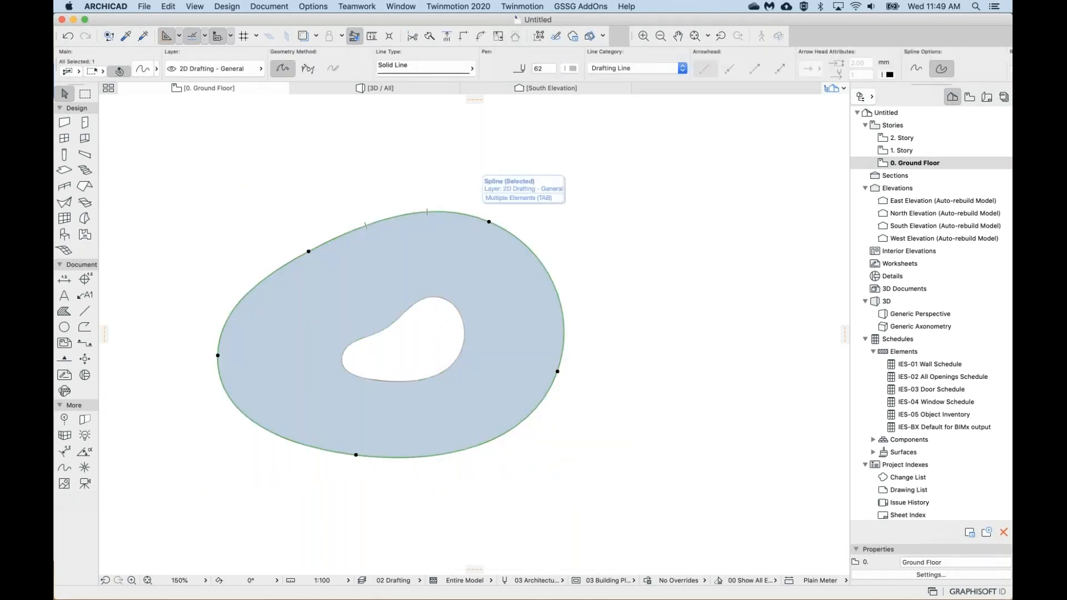
{"action": "left_click", "coordinate": [455, 178]}
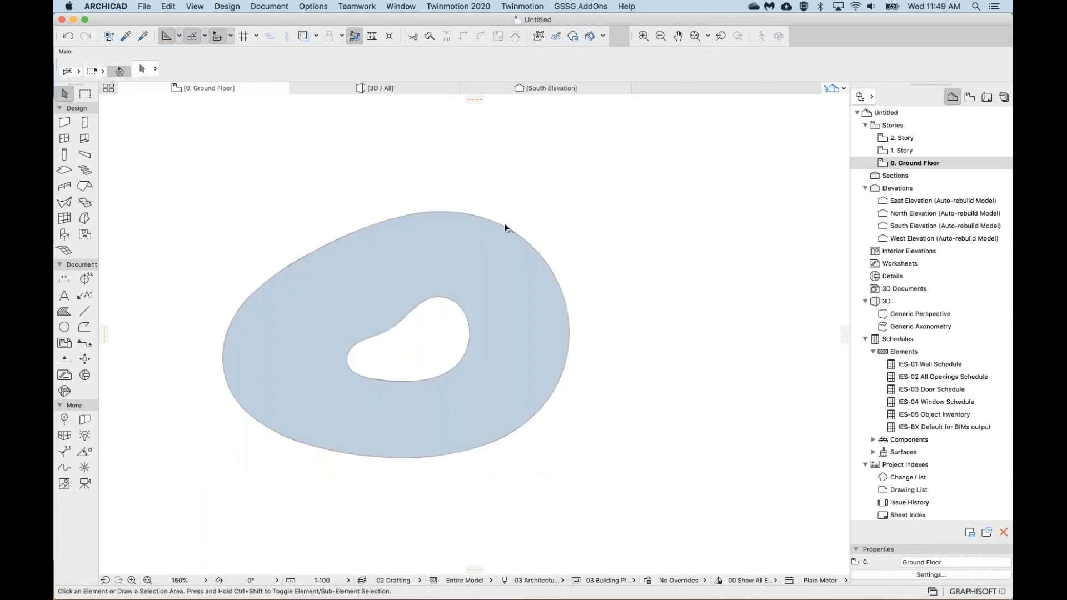
{"action": "left_click", "coordinate": [482, 274]}
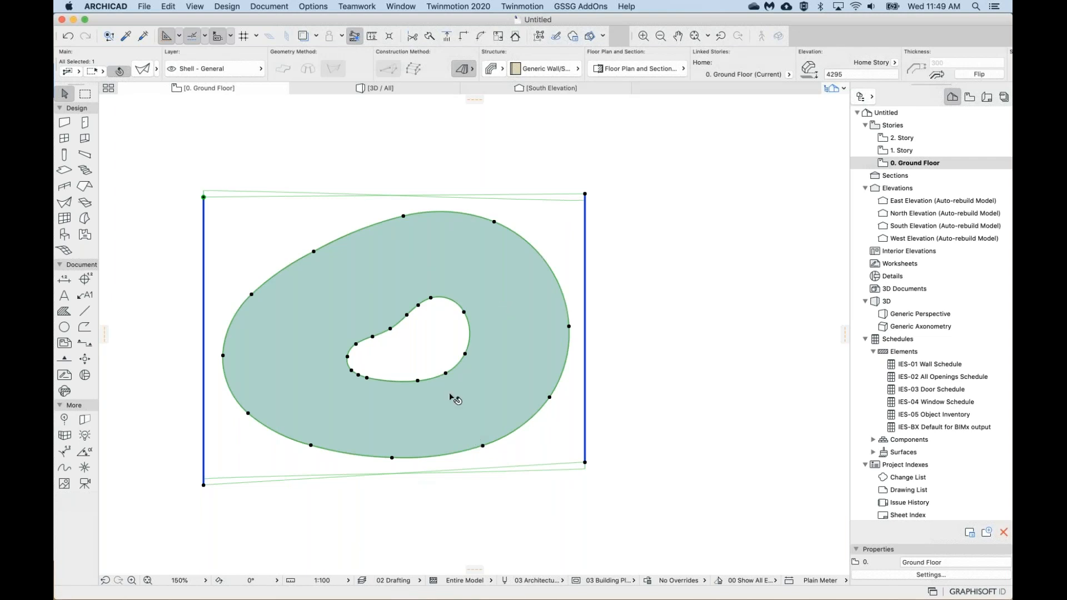
{"action": "key", "text": "Escape"}
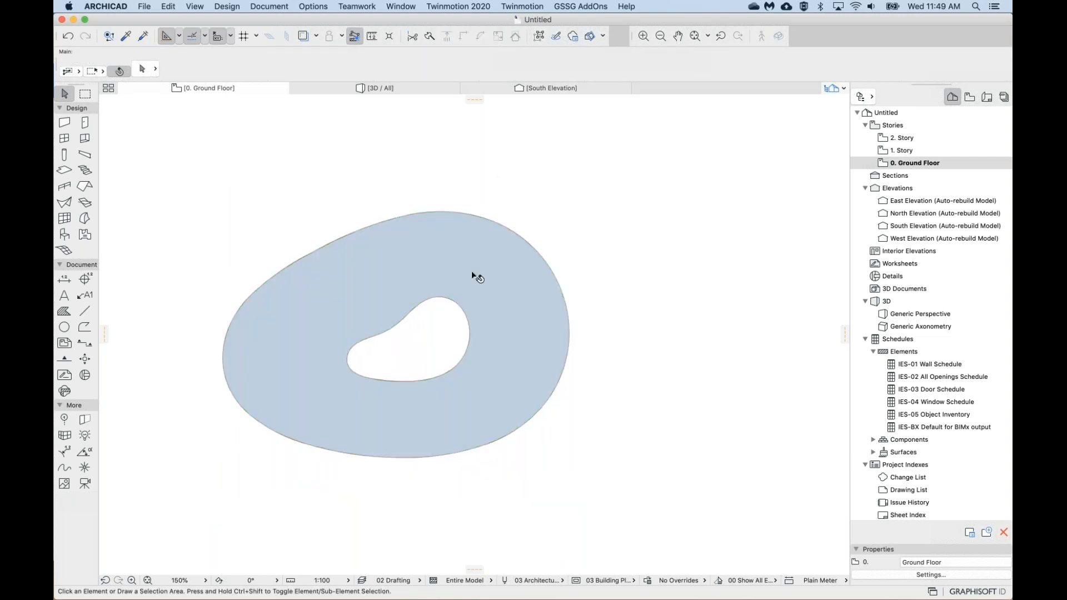
{"action": "left_click", "coordinate": [471, 273]}
{"action": "key", "text": "Escape"}
{"action": "left_click", "coordinate": [461, 269]}
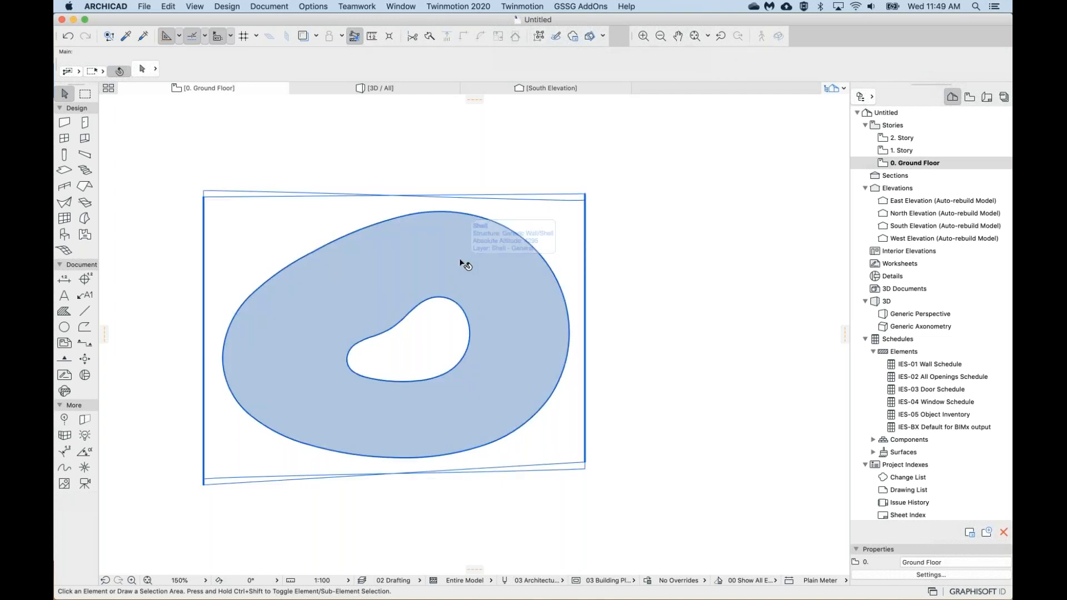
{"action": "key", "text": "Escape"}
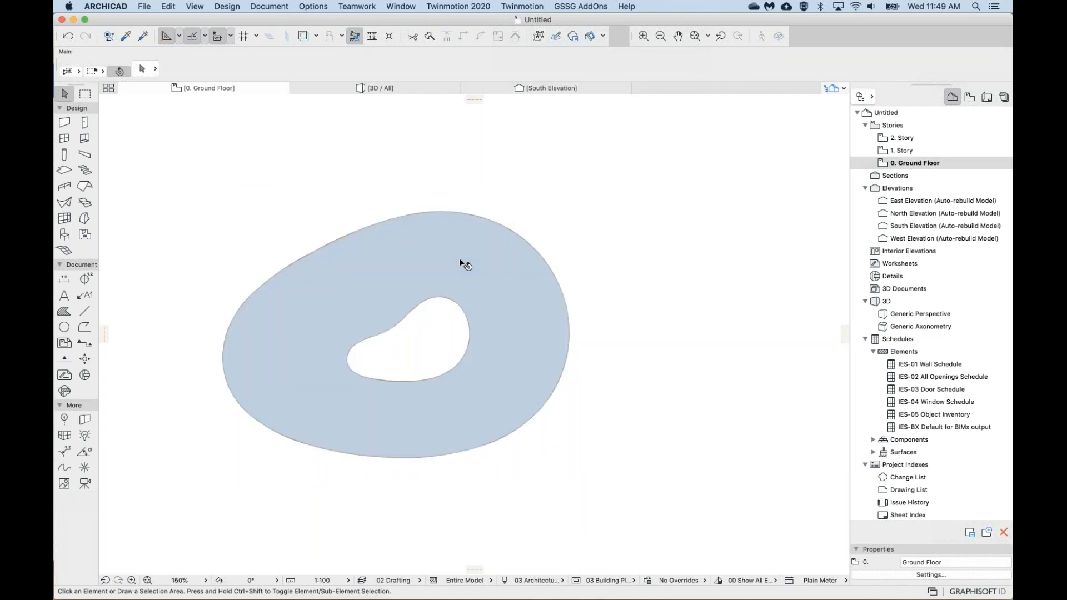
Select the shell by its surface to examine the nodes along its contour and hole, and deselect it.
{"action": "left_click", "coordinate": [461, 264]}
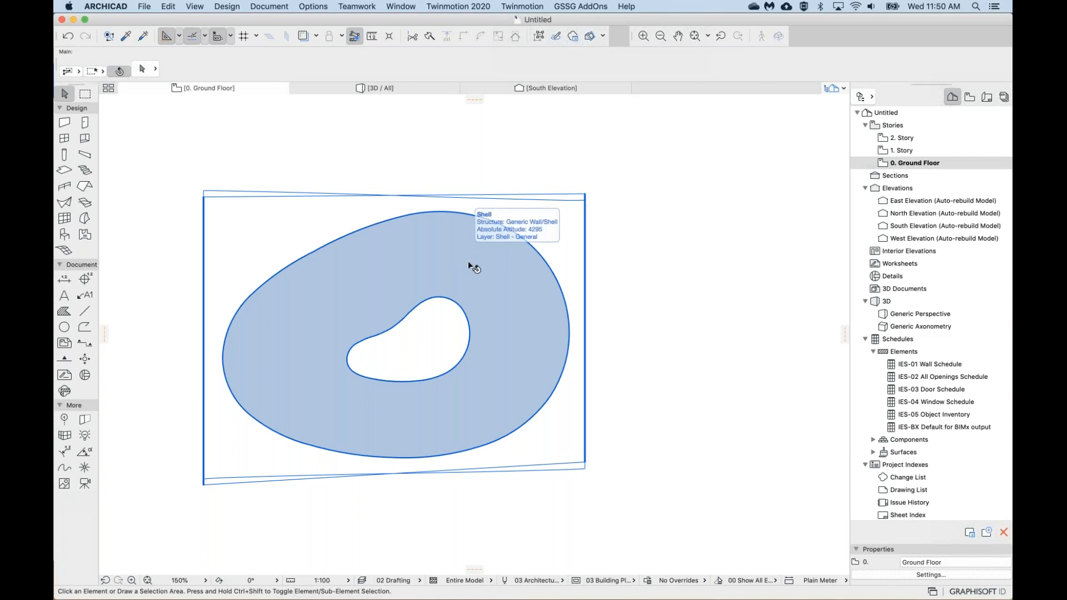
{"action": "left_click", "coordinate": [514, 219]}
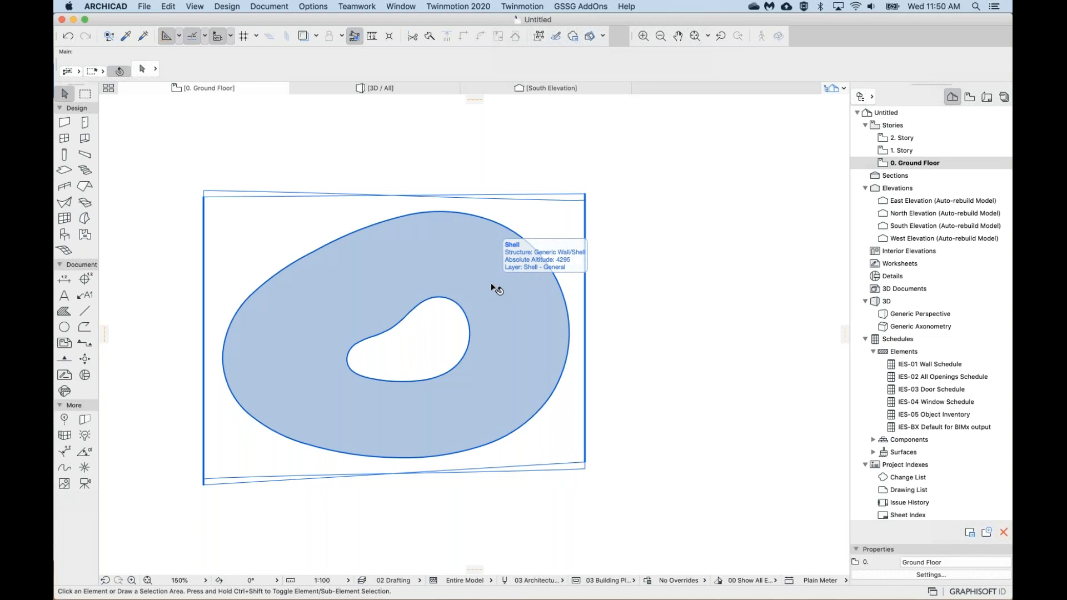
{"action": "left_click", "coordinate": [673, 399]}
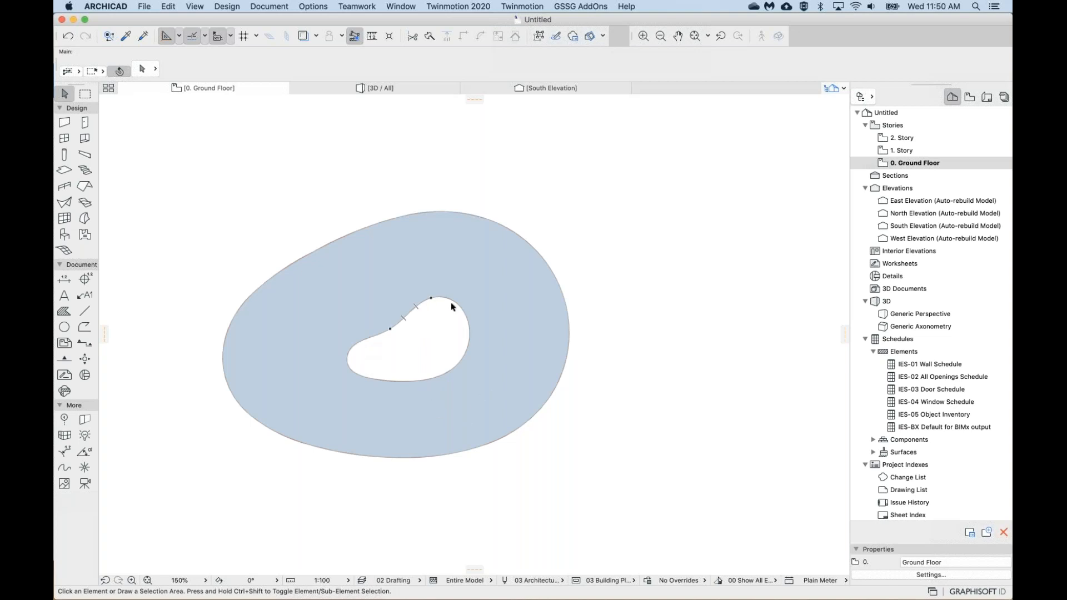
{"action": "left_click", "coordinate": [471, 269]}
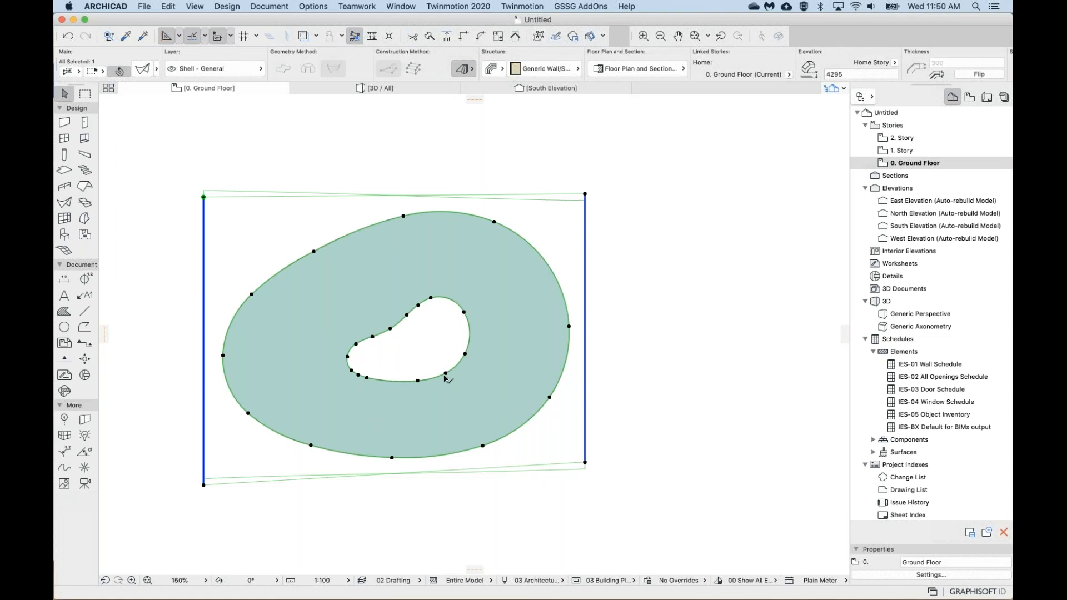
{"action": "scroll", "coordinate": [453, 344], "scroll_direction": "left", "scroll_amount": 1}
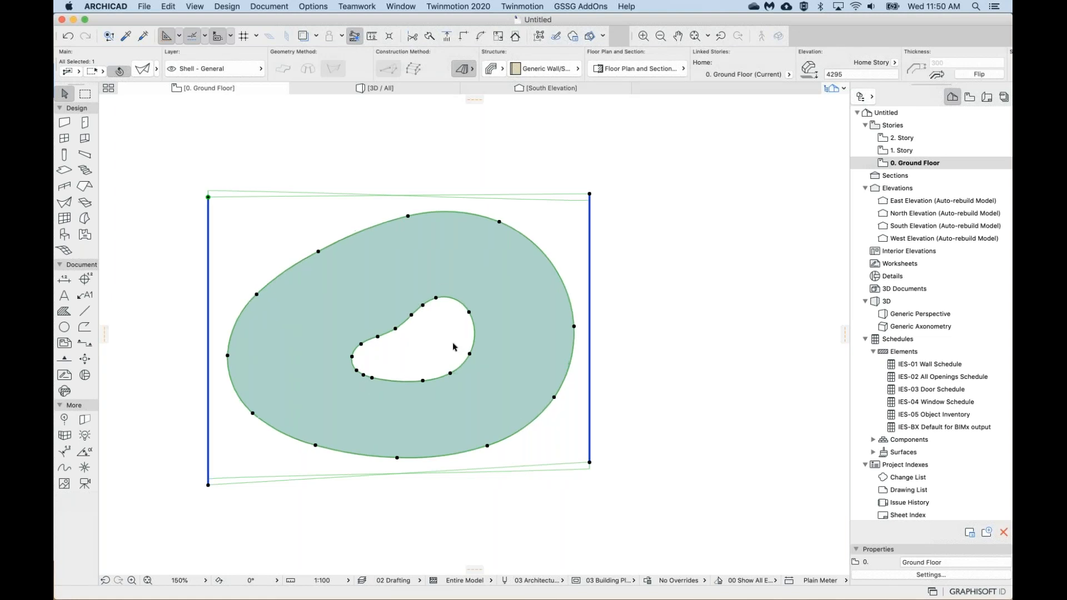
{"action": "left_click", "coordinate": [494, 171]}
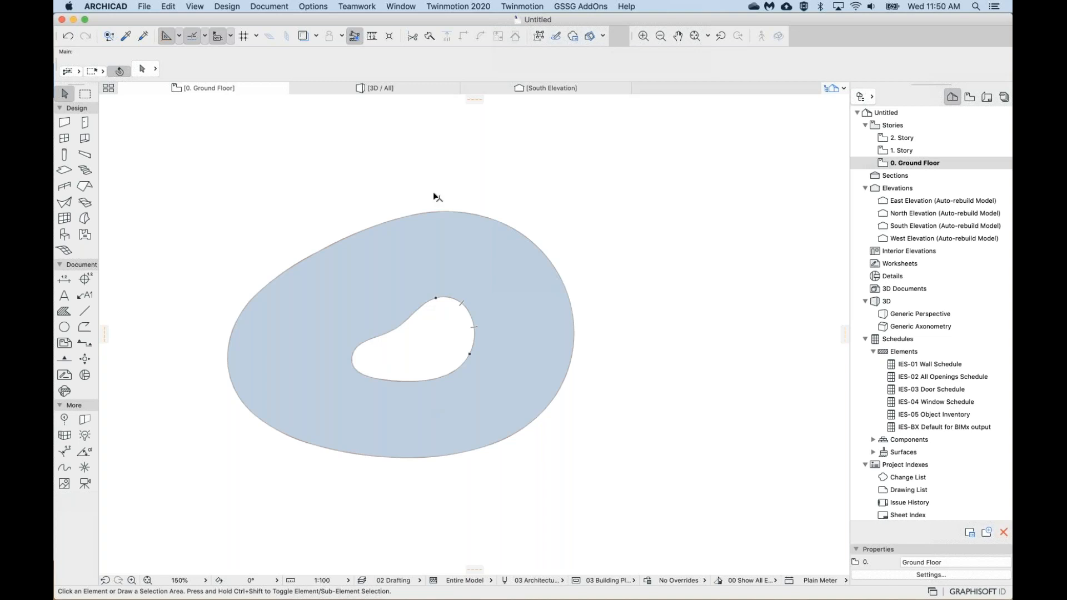
{"action": "middle_click_drag", "start_coordinate": [438, 190], "coordinate": [433, 193]}
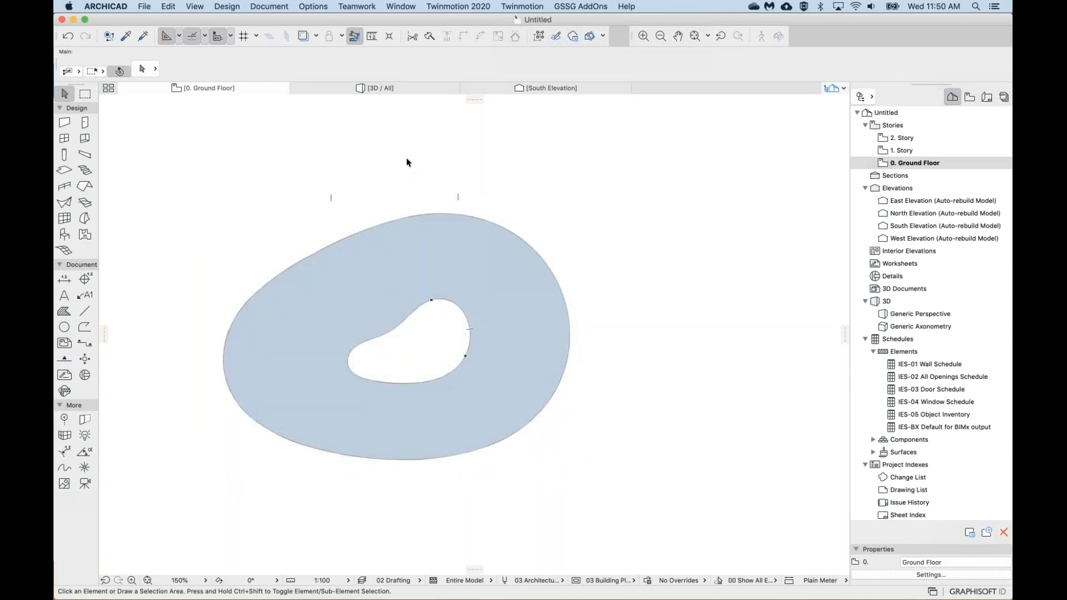
Select the small inner spline and the shell in turn to compare their nodes around the hole.
{"action": "left_click", "coordinate": [426, 312]}
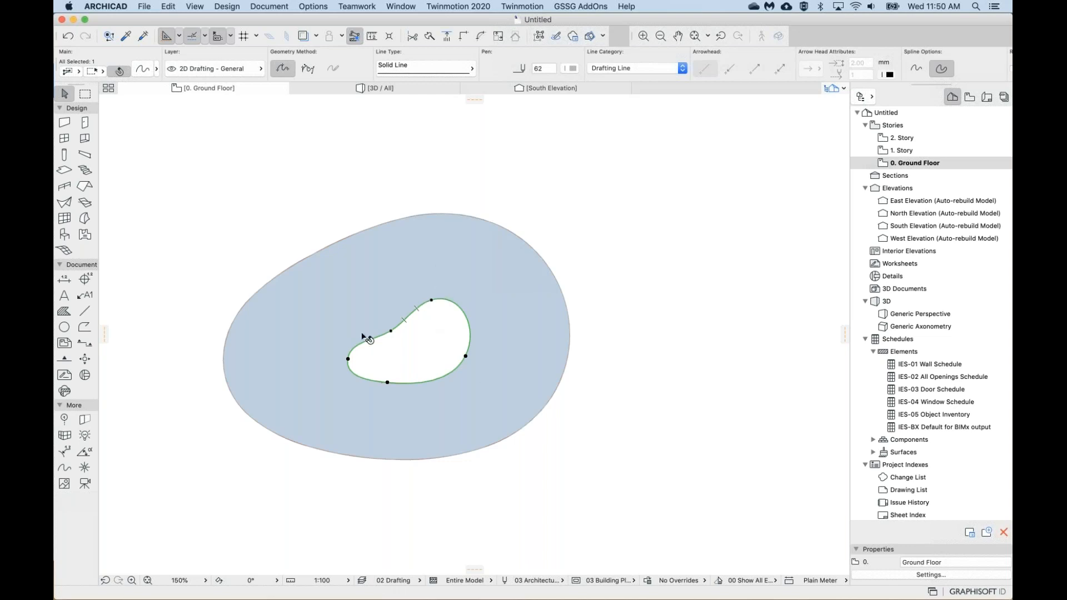
{"action": "left_click", "coordinate": [449, 283]}
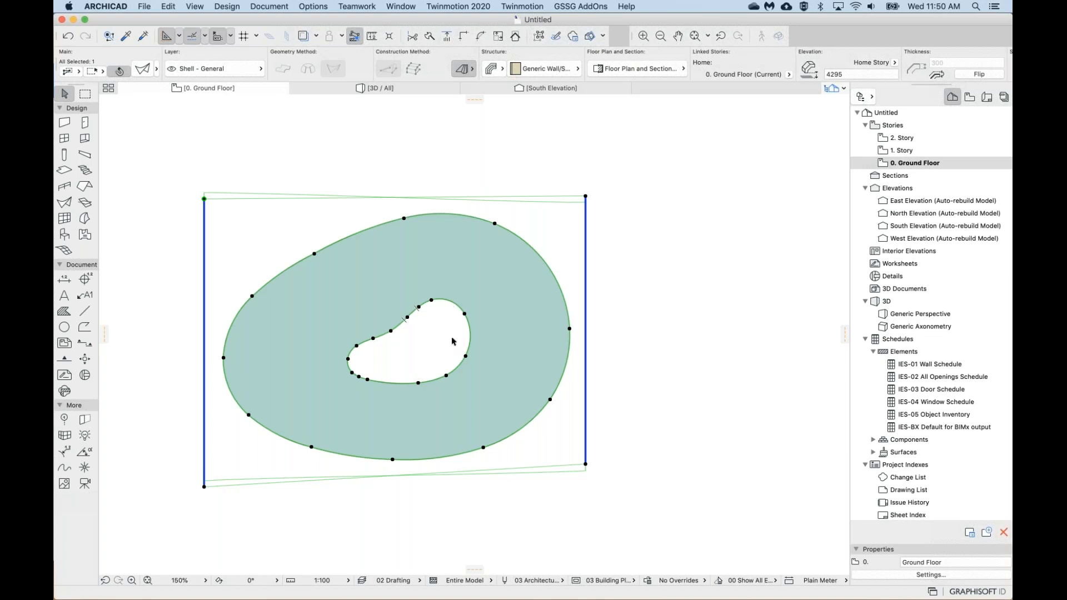
{"action": "left_click", "coordinate": [441, 301]}
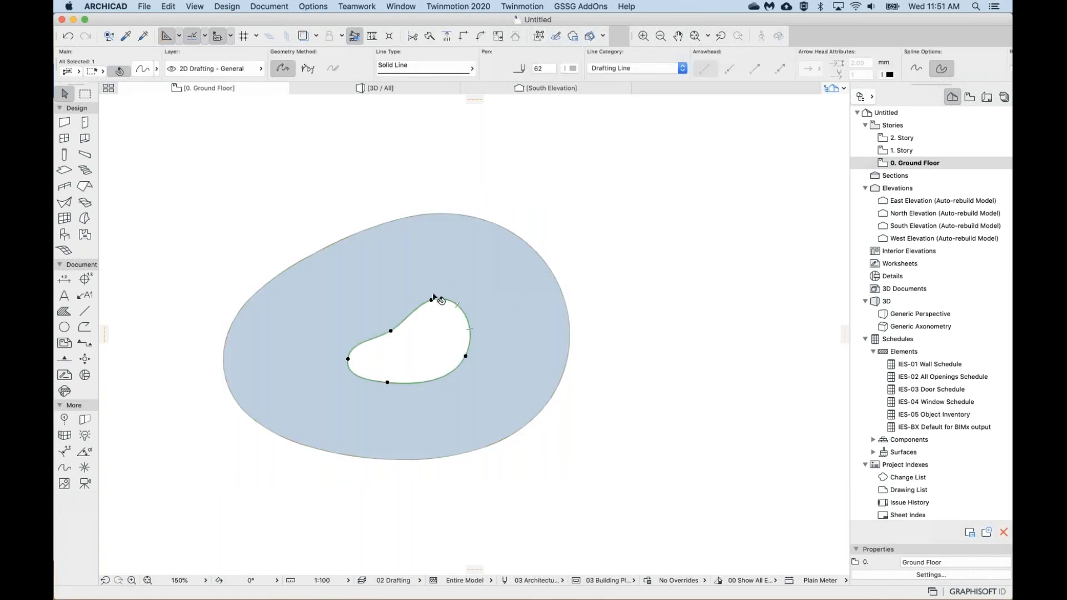
{"action": "left_click", "coordinate": [444, 267]}
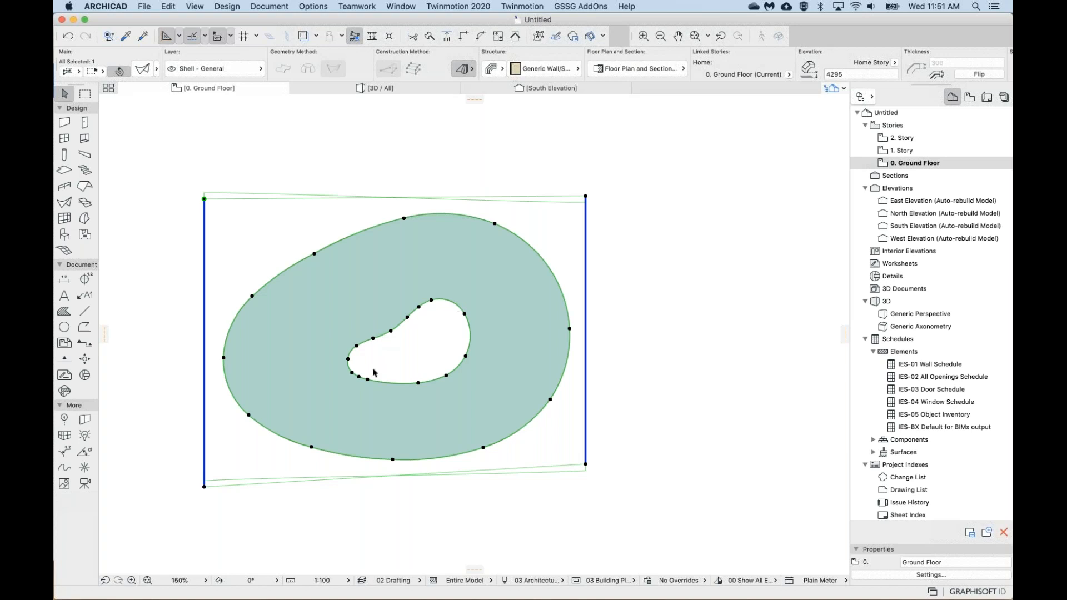
{"action": "left_click", "coordinate": [422, 337]}
{"action": "left_click", "coordinate": [442, 301]}
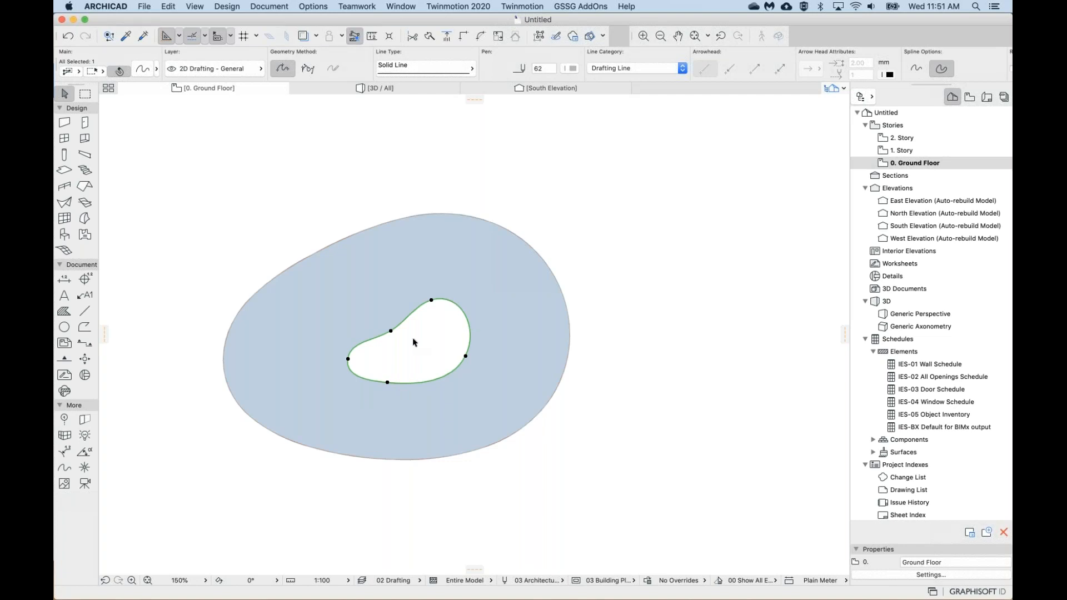
{"action": "left_click", "coordinate": [465, 274]}
{"action": "scroll", "coordinate": [455, 268], "scroll_direction": "down", "scroll_amount": 1}
{"action": "scroll", "coordinate": [457, 259], "scroll_direction": "up", "scroll_amount": 1}
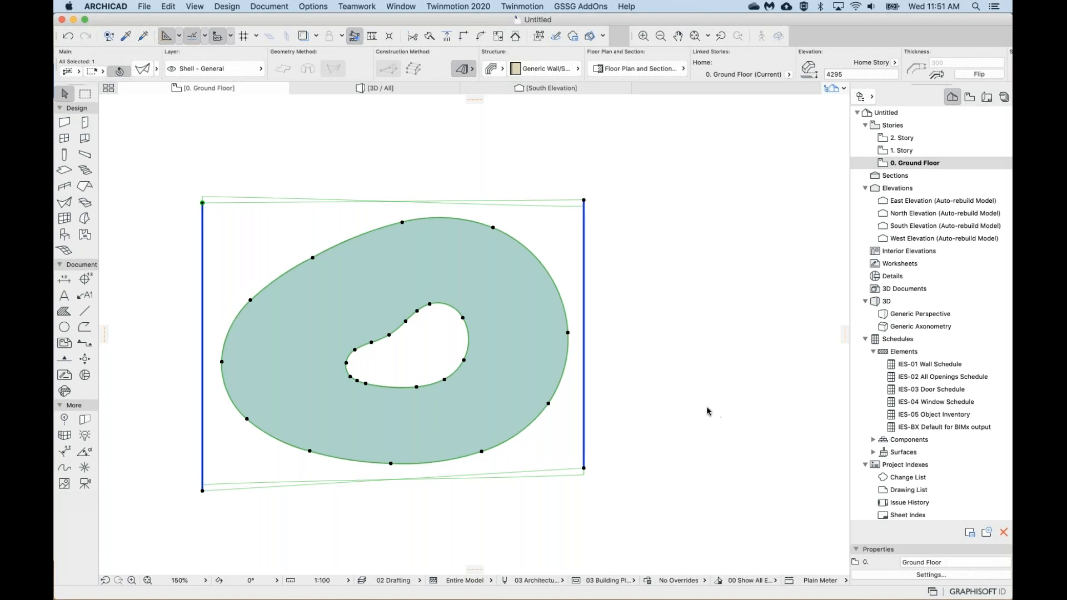
Deselect and reselect the shell repeatedly to compare its ruled outline with the trimmed shape.
{"action": "left_click", "coordinate": [543, 508]}
{"action": "left_click", "coordinate": [534, 302]}
{"action": "scroll", "coordinate": [510, 321], "scroll_direction": "up", "scroll_amount": 1}
{"action": "scroll", "coordinate": [510, 320], "scroll_direction": "down", "scroll_amount": 1}
{"action": "scroll", "coordinate": [493, 181], "scroll_direction": "up", "scroll_amount": 1}
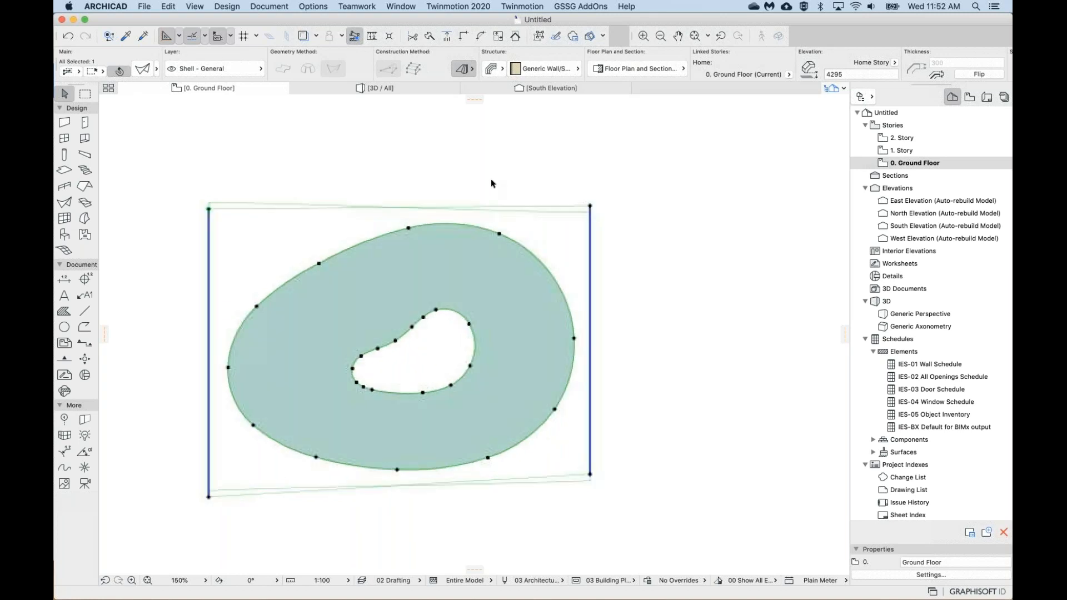
{"action": "left_click", "coordinate": [491, 183]}
{"action": "left_click", "coordinate": [451, 278]}
{"action": "left_click", "coordinate": [484, 133]}
{"action": "left_click", "coordinate": [426, 271]}
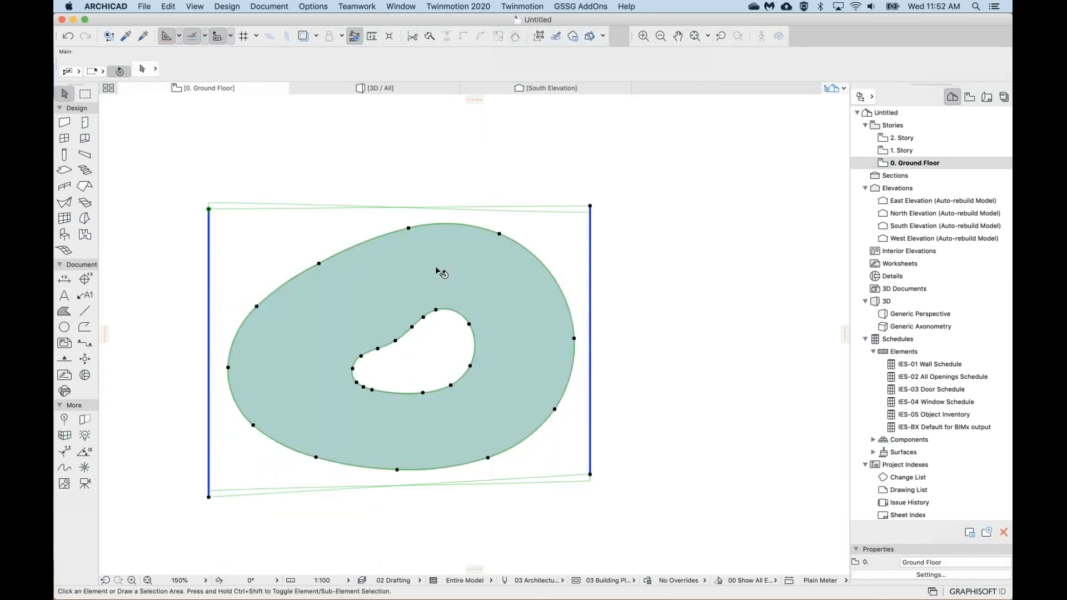
Review the selected shell's editing commands, including Create Hole in Shell, and leave it deselected.
{"action": "left_click", "coordinate": [485, 278]}
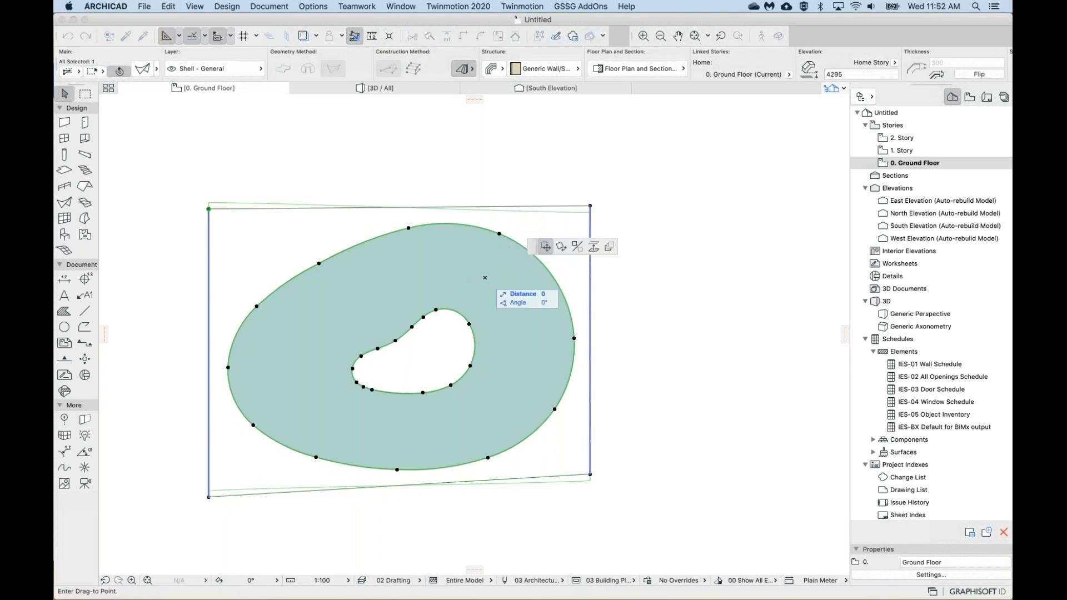
{"action": "key", "text": "Escape"}
{"action": "right_click", "coordinate": [486, 277]}
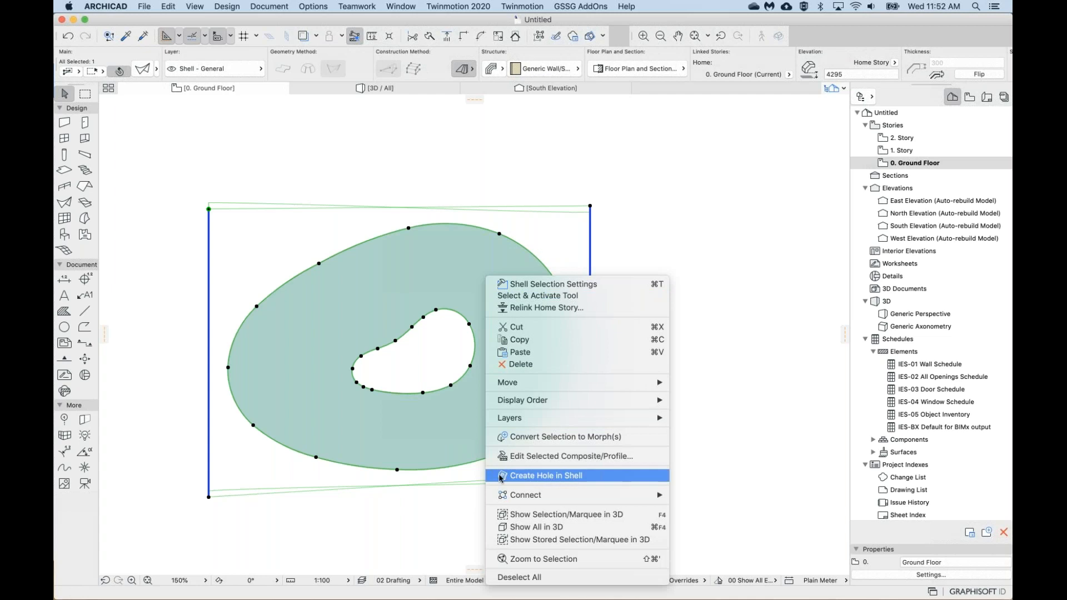
{"action": "left_click", "coordinate": [449, 493]}
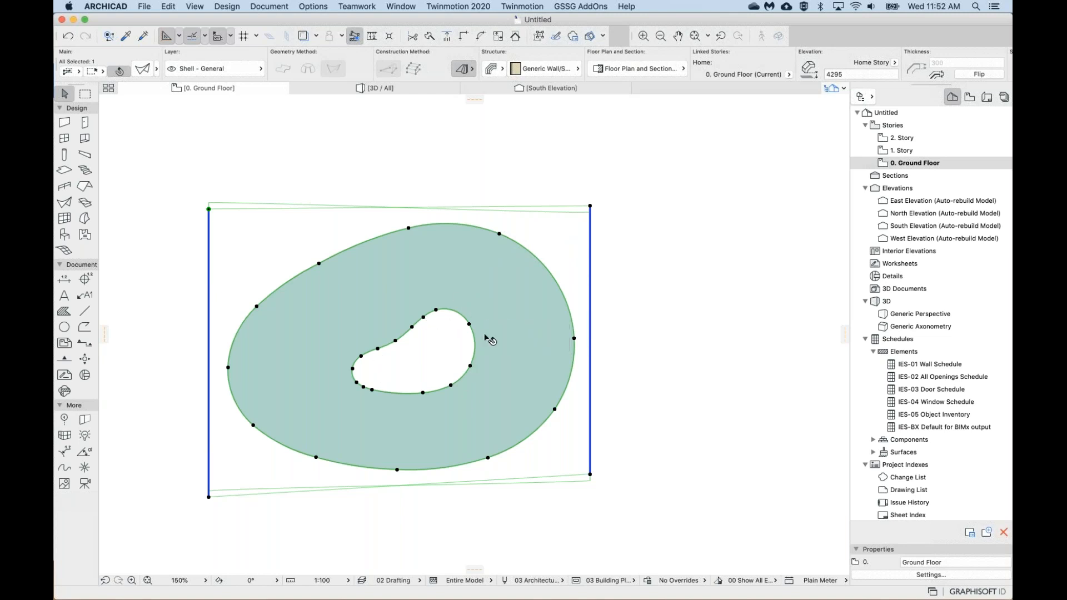
{"action": "left_click", "coordinate": [454, 353]}
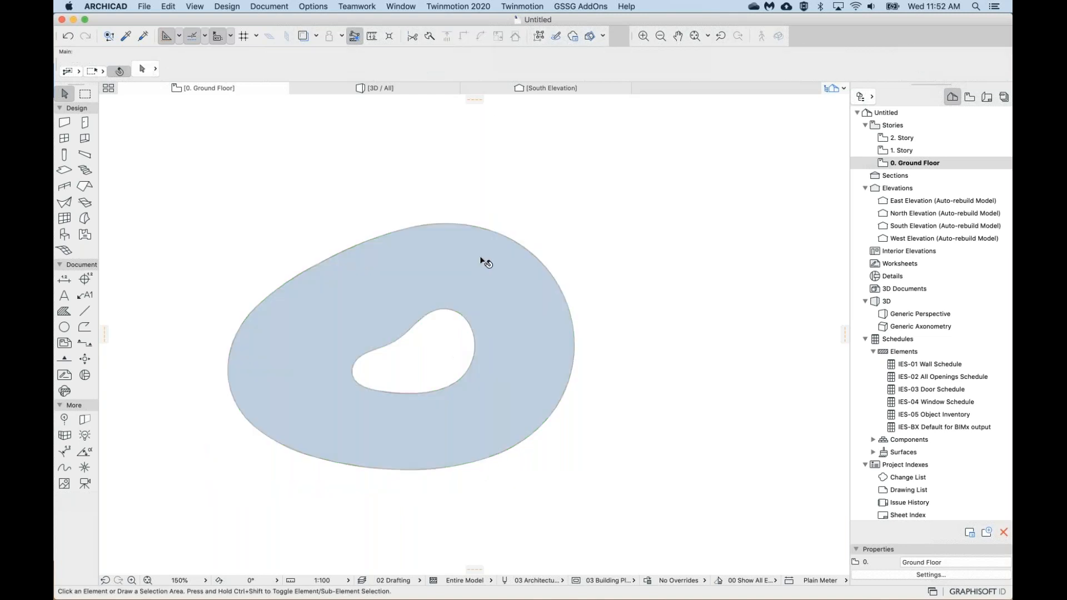
Test selection around the hole by picking the shell's surface and the empty area inside the hole in turn.
{"action": "left_click", "coordinate": [479, 256]}
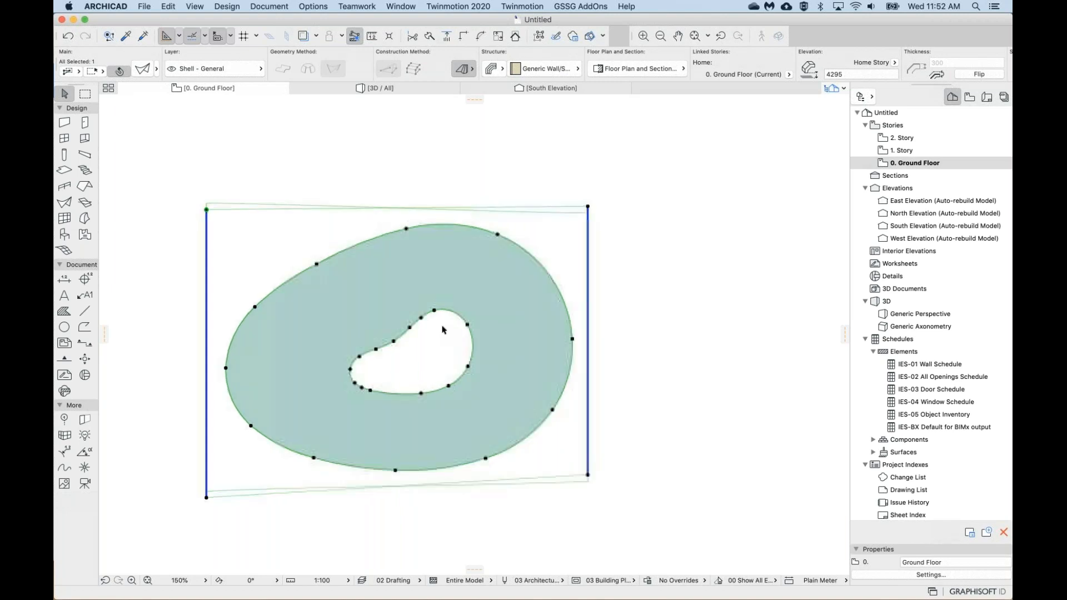
{"action": "left_click", "coordinate": [447, 332]}
{"action": "left_click", "coordinate": [490, 287]}
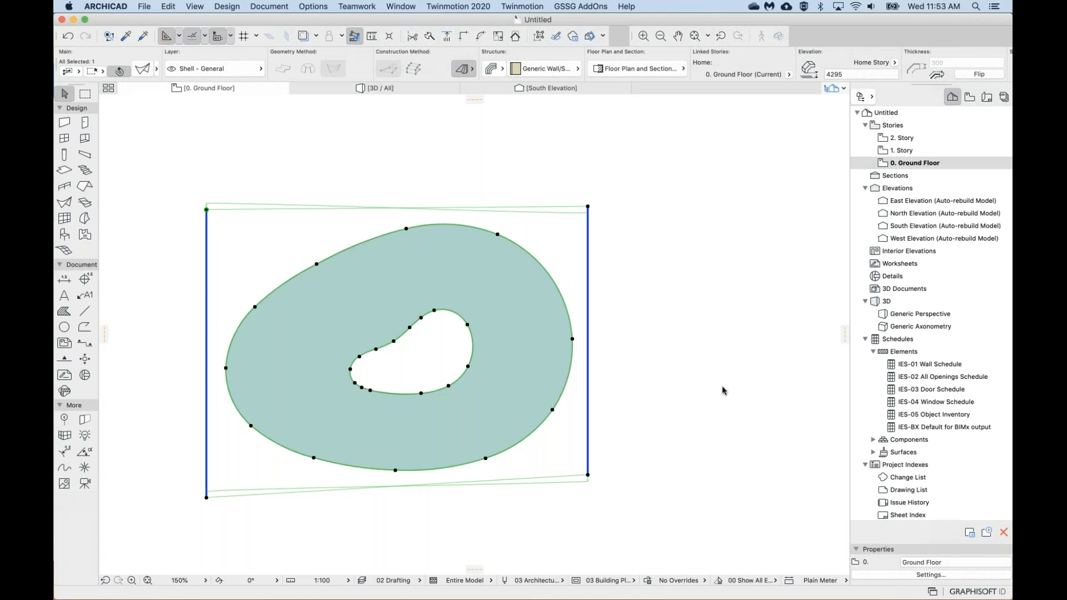
{"action": "left_click", "coordinate": [440, 350]}
{"action": "left_click", "coordinate": [485, 279]}
{"action": "left_click", "coordinate": [444, 329]}
{"action": "left_click", "coordinate": [465, 278]}
{"action": "left_click", "coordinate": [460, 350]}
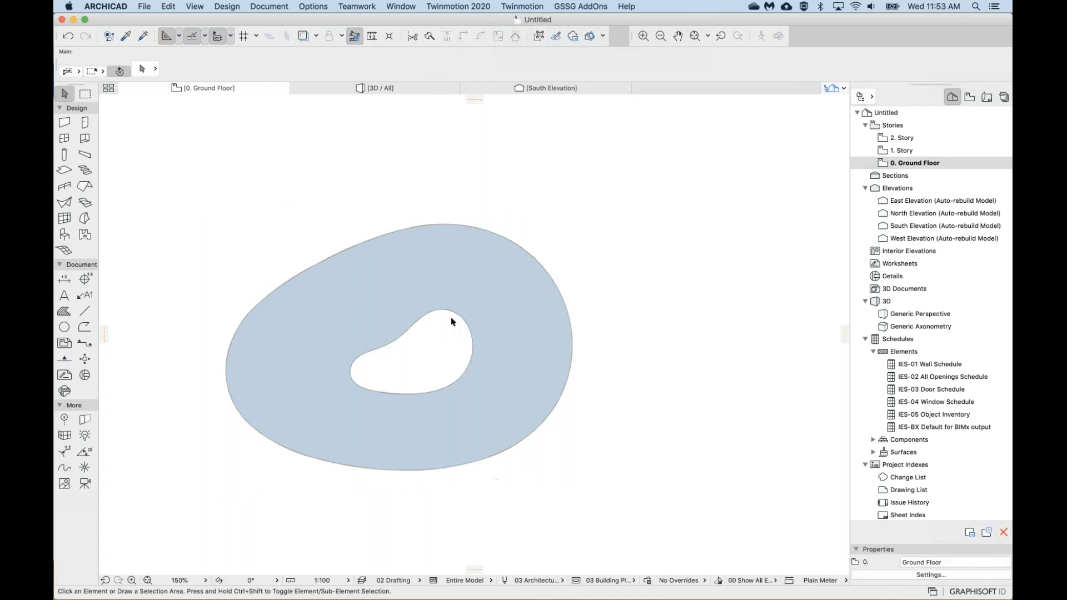
{"action": "left_click", "coordinate": [491, 282]}
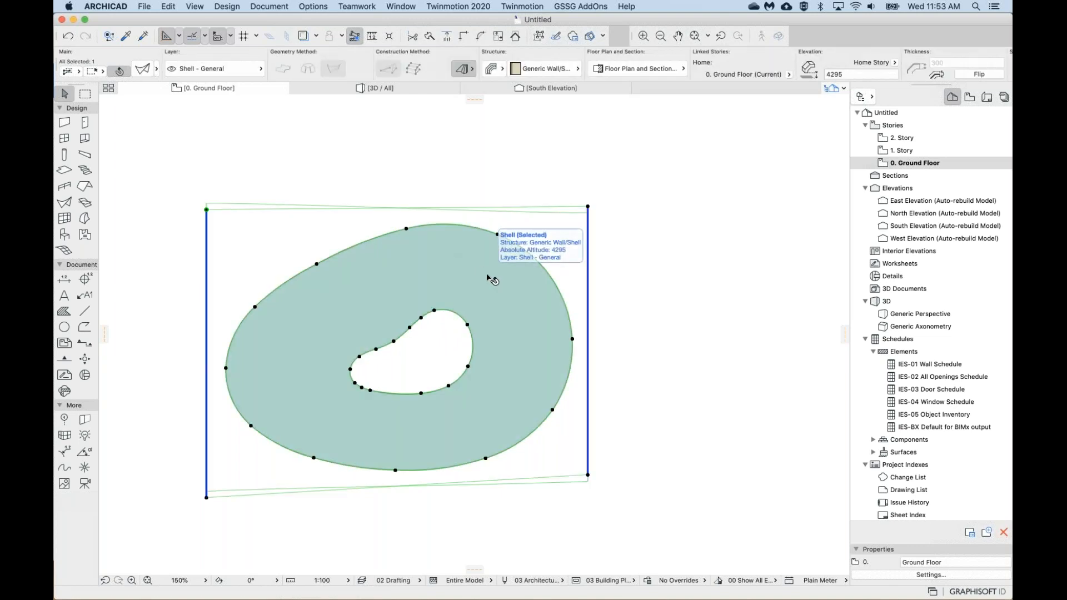
Undo the last shell trim to remove the hole, and reselect the shell.
{"action": "key", "text": "super+z"}
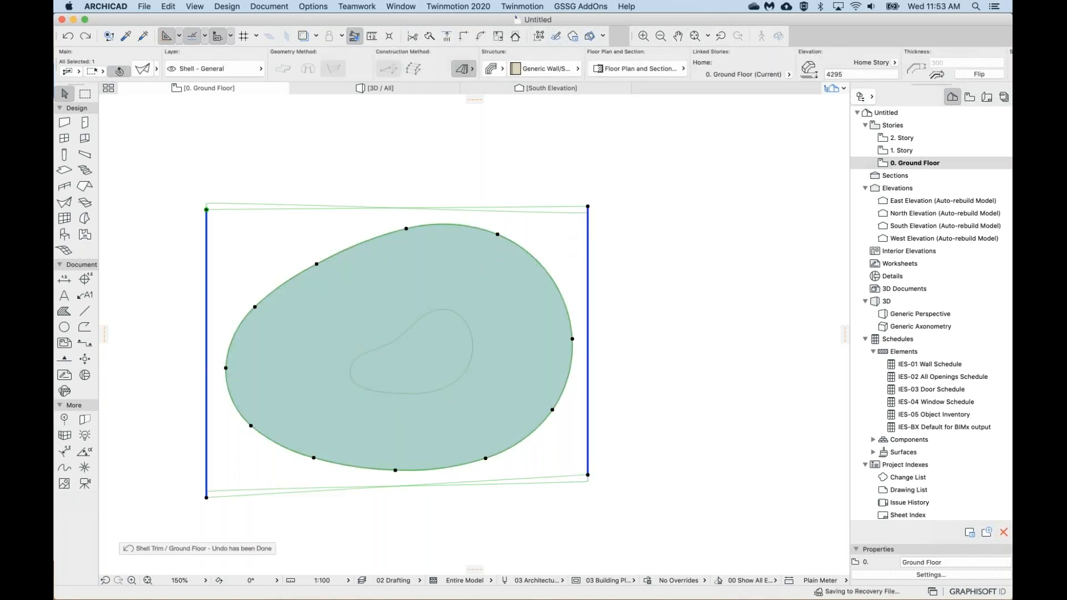
{"action": "left_click", "coordinate": [476, 169]}
{"action": "left_click", "coordinate": [448, 254]}
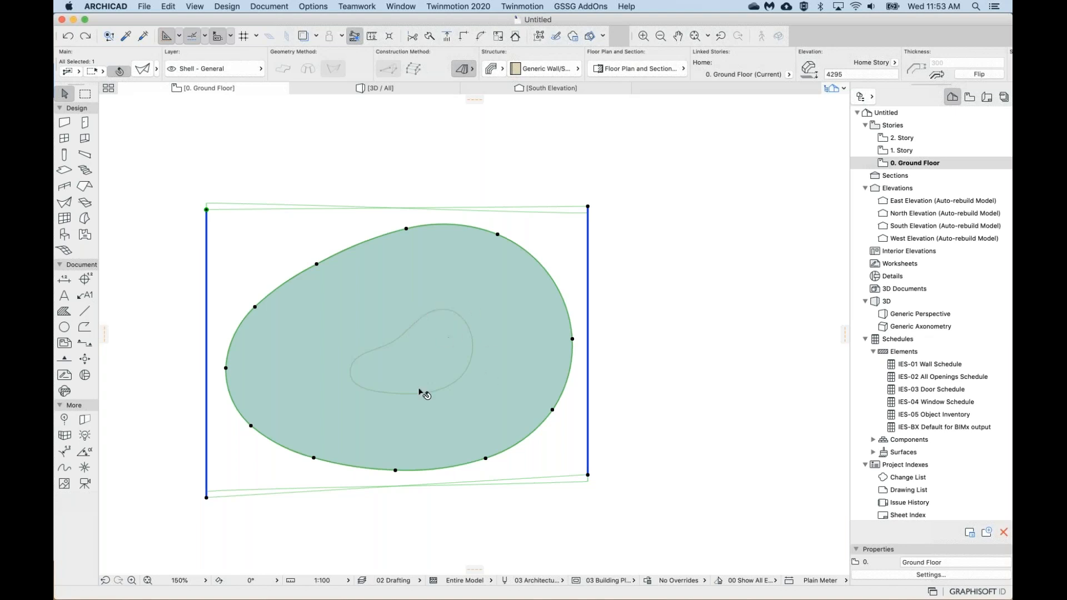
Cut the hole in the selected shell again with Create Hole in Shell, tracing the small inner spline.
{"action": "left_click", "coordinate": [471, 180]}
{"action": "left_click", "coordinate": [470, 243]}
{"action": "right_click", "coordinate": [436, 259]}
{"action": "left_click", "coordinate": [471, 459]}
{"action": "left_click", "coordinate": [469, 330]}
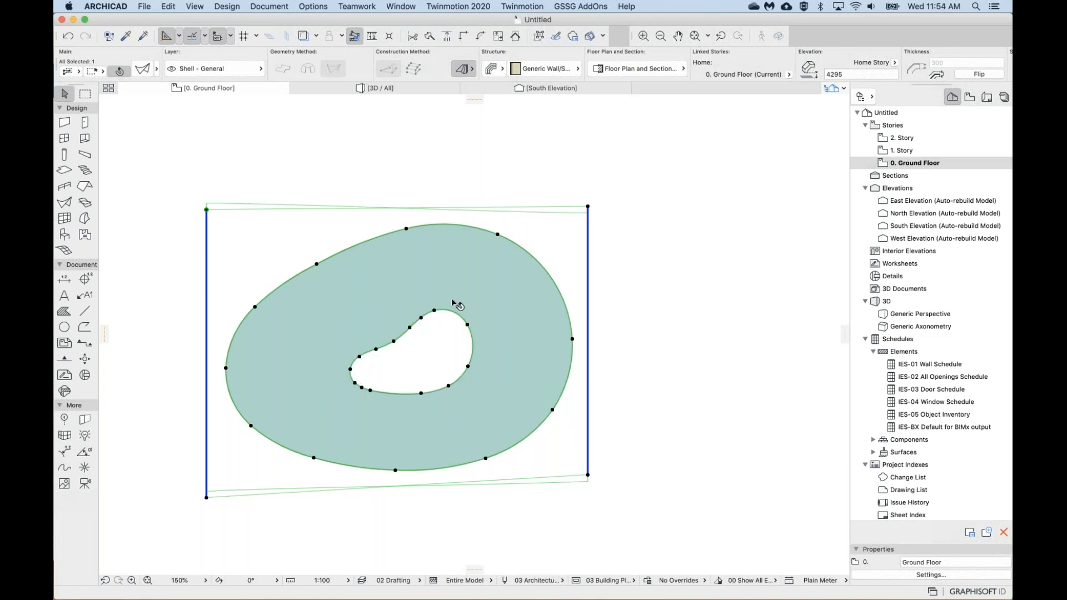
Show only the selected shell in 3D and orbit around it to examine its curved form and hole.
{"action": "left_click", "coordinate": [434, 354]}
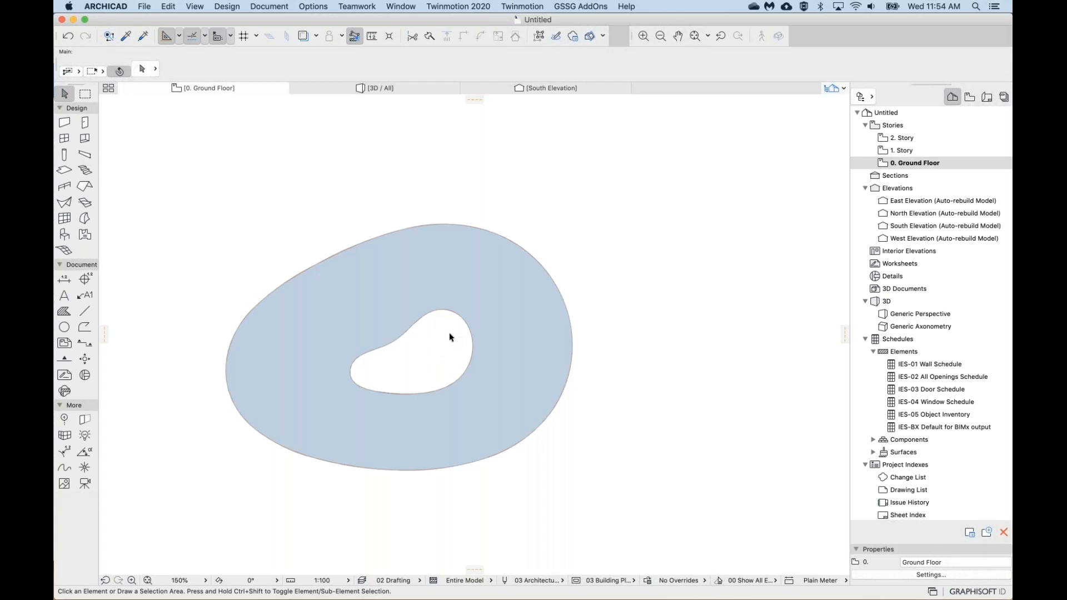
{"action": "left_click", "coordinate": [477, 290]}
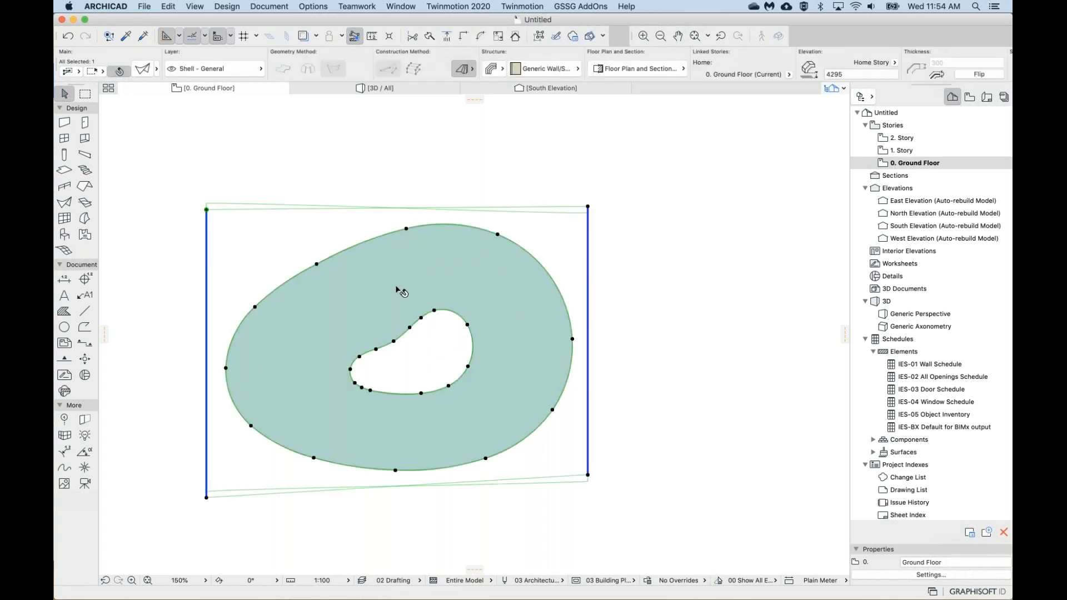
{"action": "scroll", "coordinate": [516, 292], "scroll_direction": "down", "scroll_amount": 1}
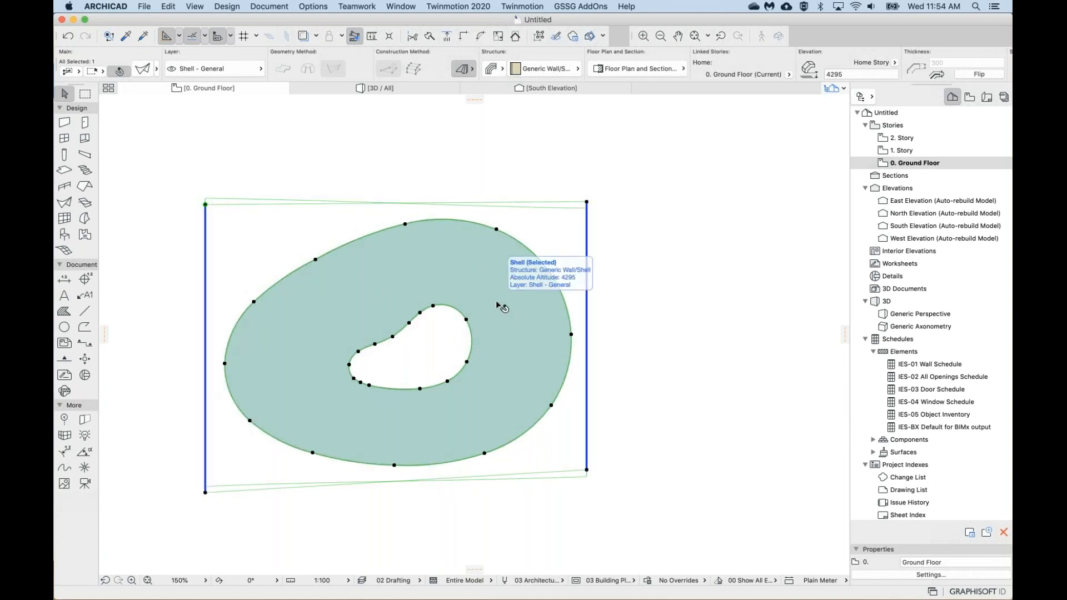
{"action": "key", "text": "F5"}
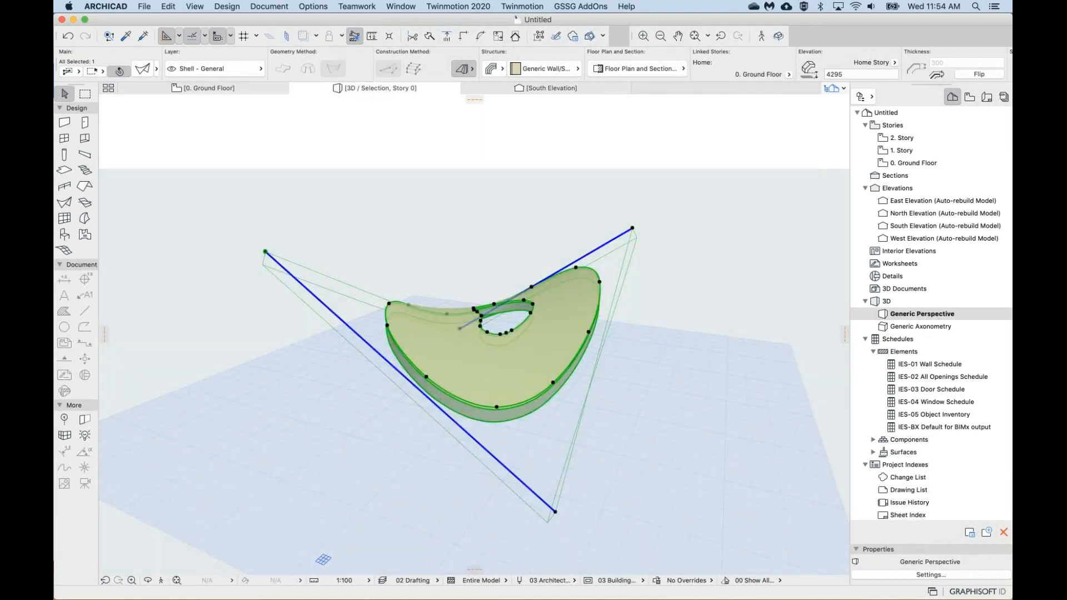
{"action": "left_click", "coordinate": [451, 266]}
{"action": "middle_click_drag", "start_coordinate": [490, 324], "coordinate": [700, 345], "text": "shift"}
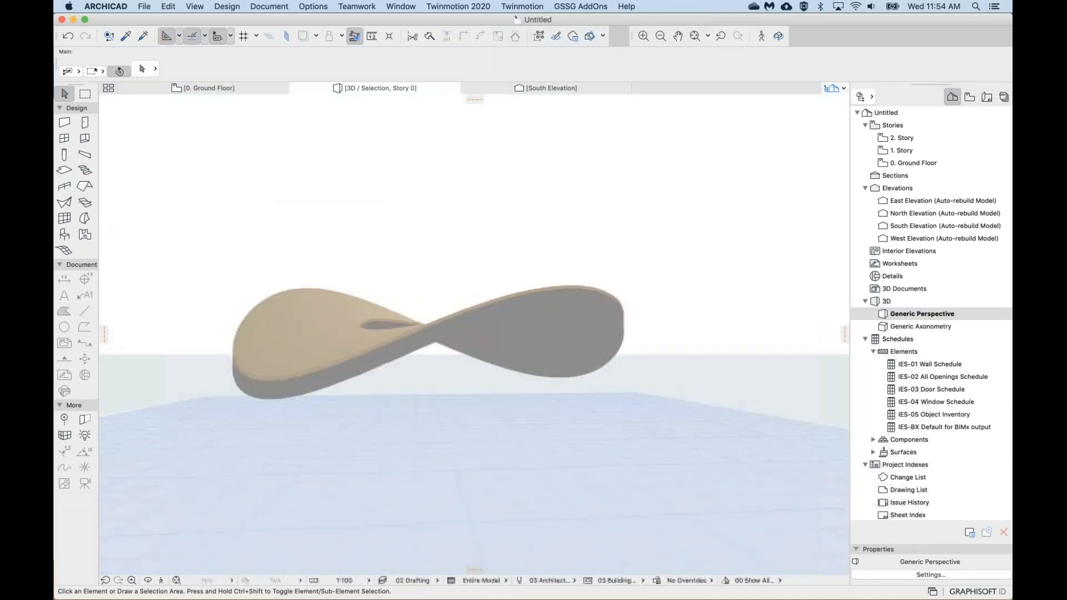
{"action": "middle_click_drag", "start_coordinate": [474, 333], "coordinate": [410, 337], "text": "shift"}
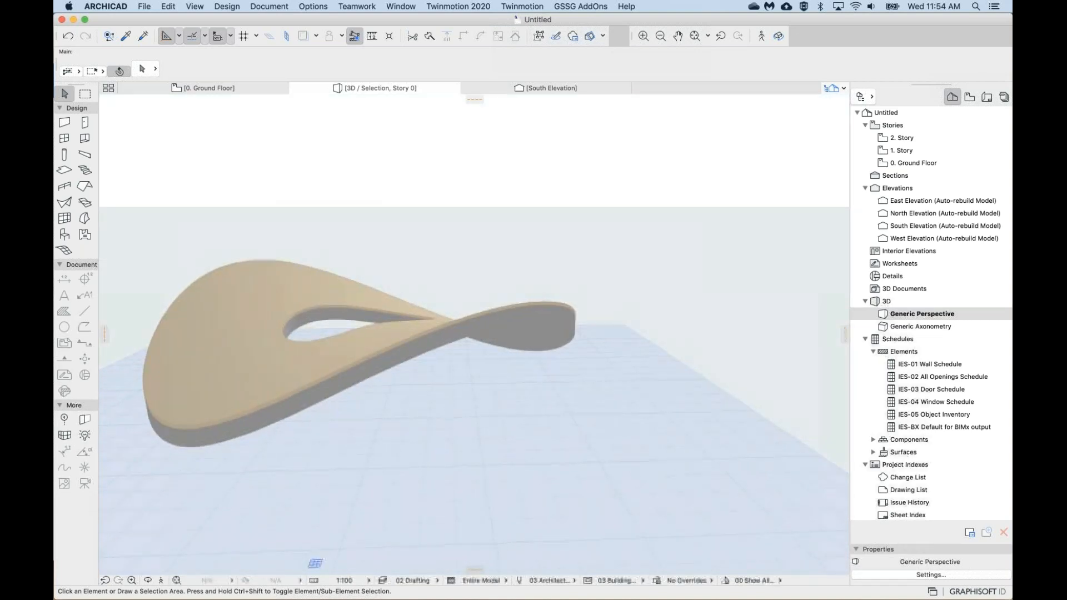
Select the shell in the 3D view to compare its trimmed body with the ruled outline, and deselect it.
{"action": "left_click", "coordinate": [409, 336]}
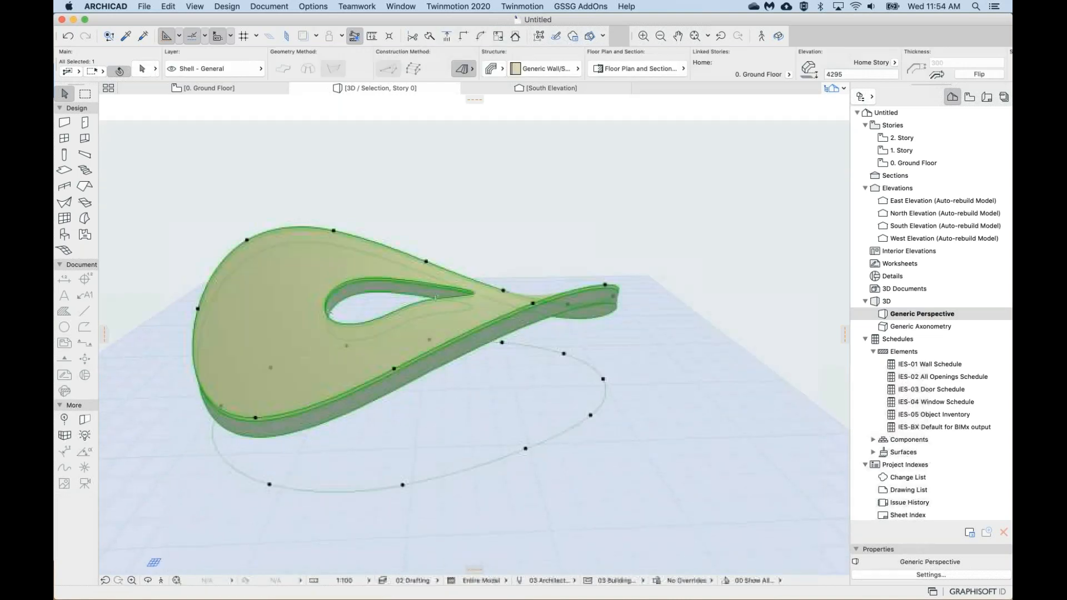
{"action": "left_click", "coordinate": [411, 192]}
{"action": "left_click", "coordinate": [287, 333]}
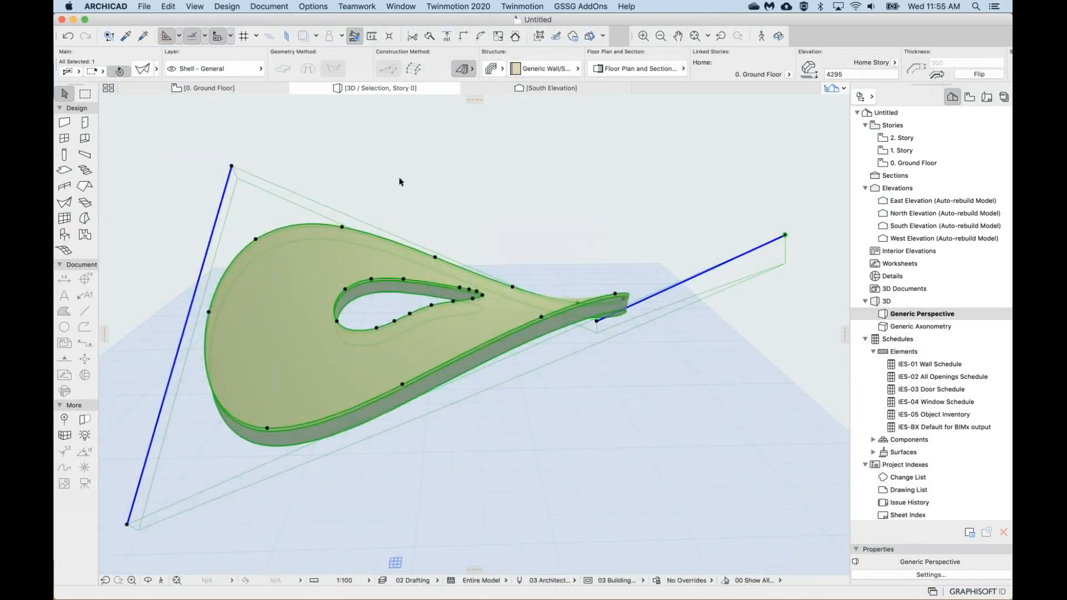
{"action": "left_click", "coordinate": [399, 182]}
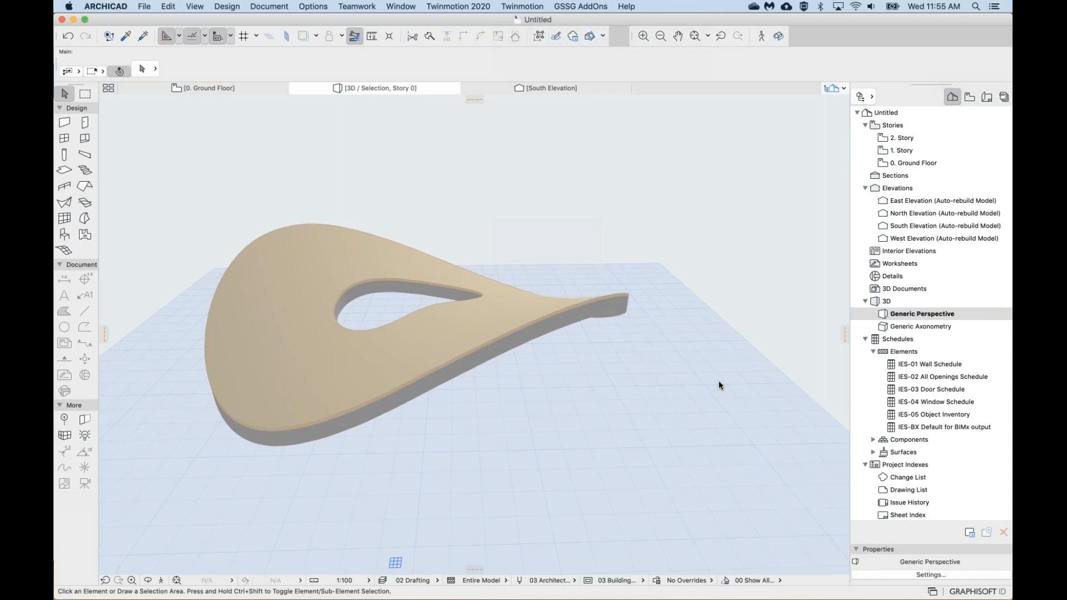
Try to reposition a node on the upper edge of the shell's outer contour in 3D, and undo the change.
{"action": "mouse_move", "coordinate": [472, 294]}
{"action": "middle_mouse_down", "text": "shift"}
{"action": "mouse_move", "coordinate": [473, 239]}
{"action": "mouse_move", "coordinate": [473, 295]}
{"action": "middle_mouse_up", "text": "shift"}
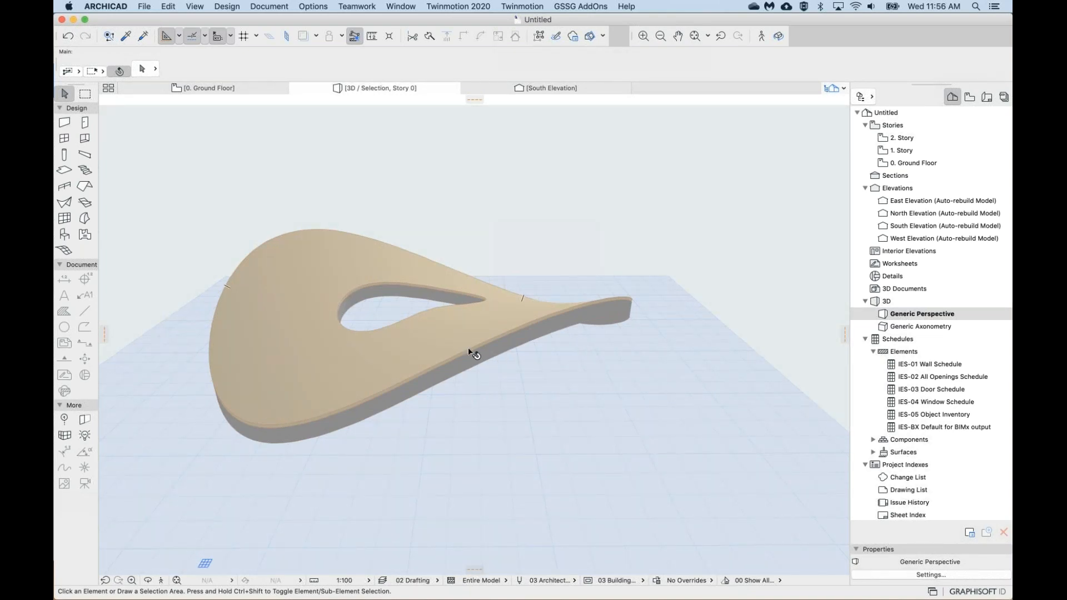
{"action": "left_click", "coordinate": [407, 366]}
{"action": "left_click", "coordinate": [353, 210]}
{"action": "left_click", "coordinate": [303, 233]}
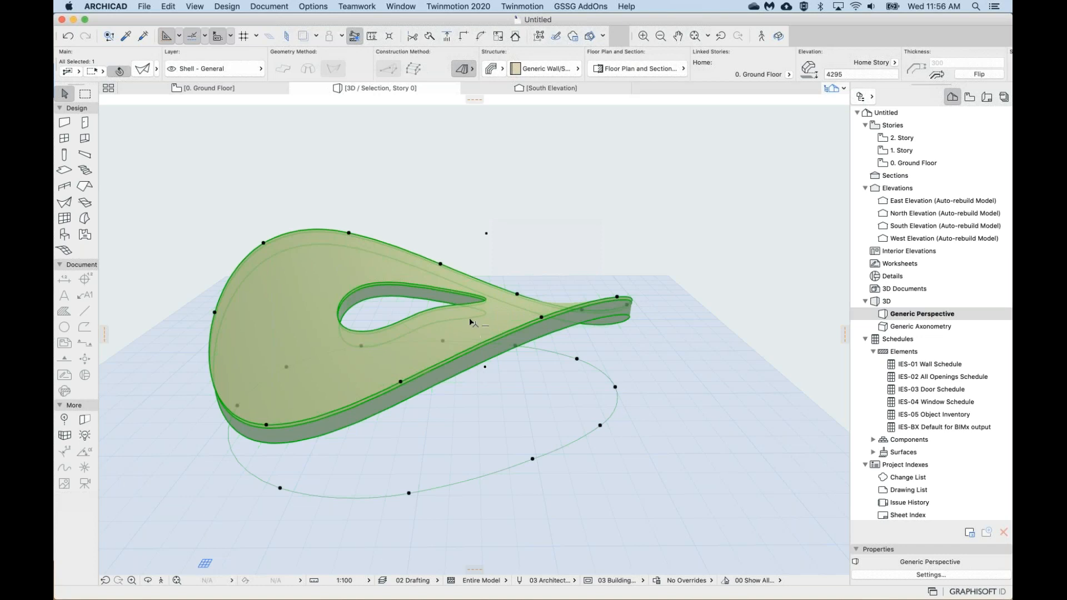
{"action": "left_click", "coordinate": [359, 216]}
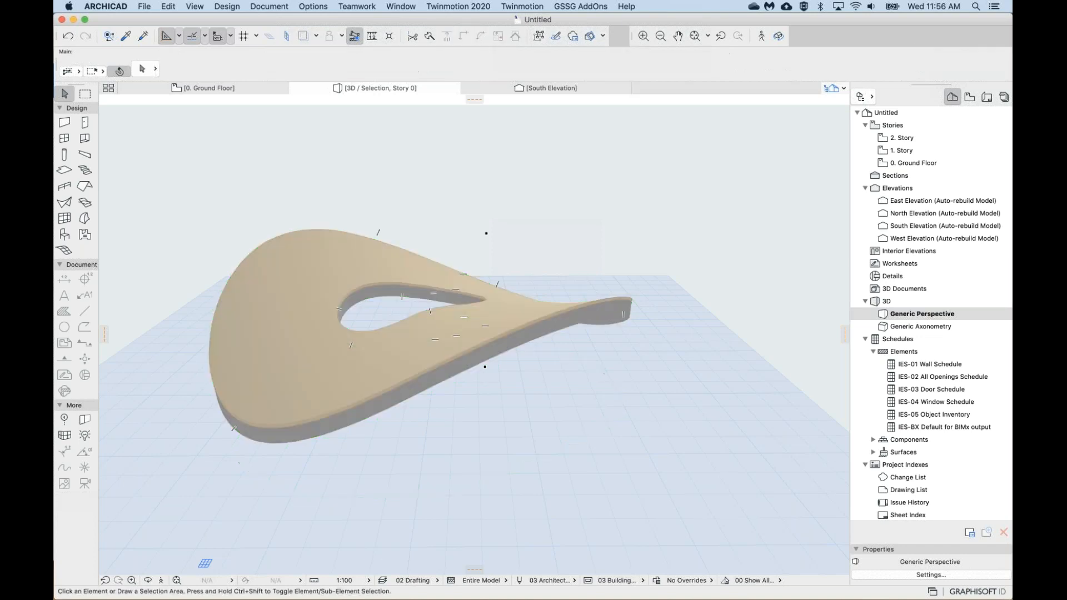
{"action": "left_click", "coordinate": [336, 232]}
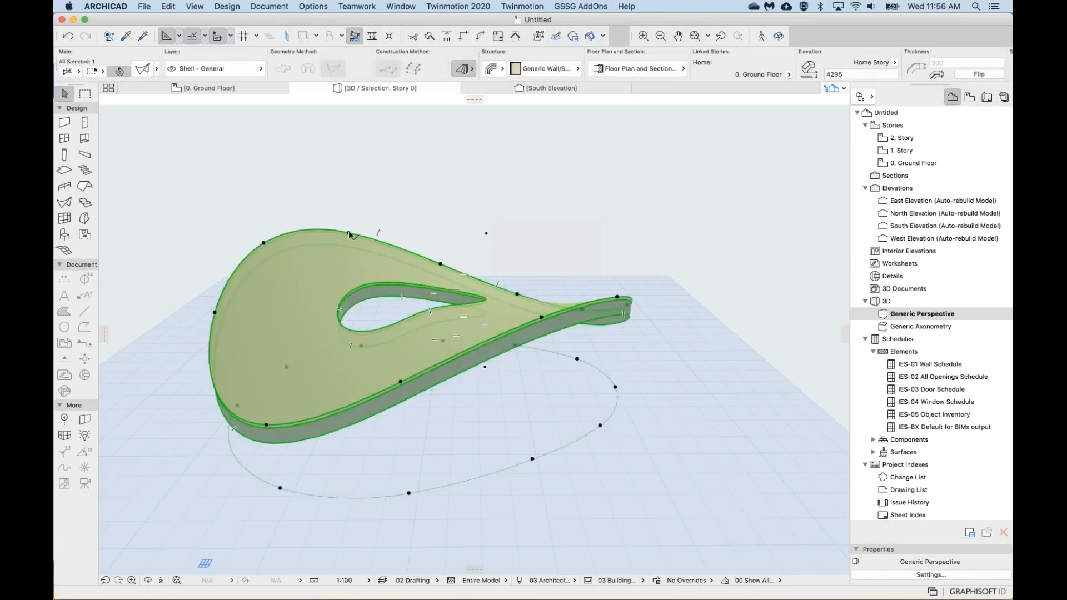
{"action": "left_click", "coordinate": [350, 234]}
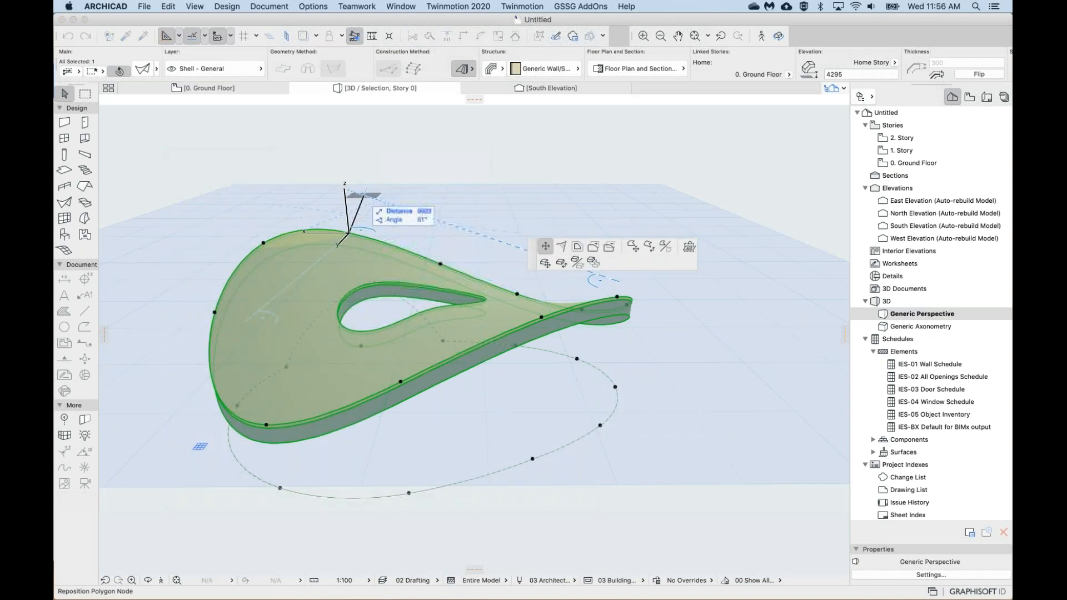
{"action": "left_click", "coordinate": [364, 195]}
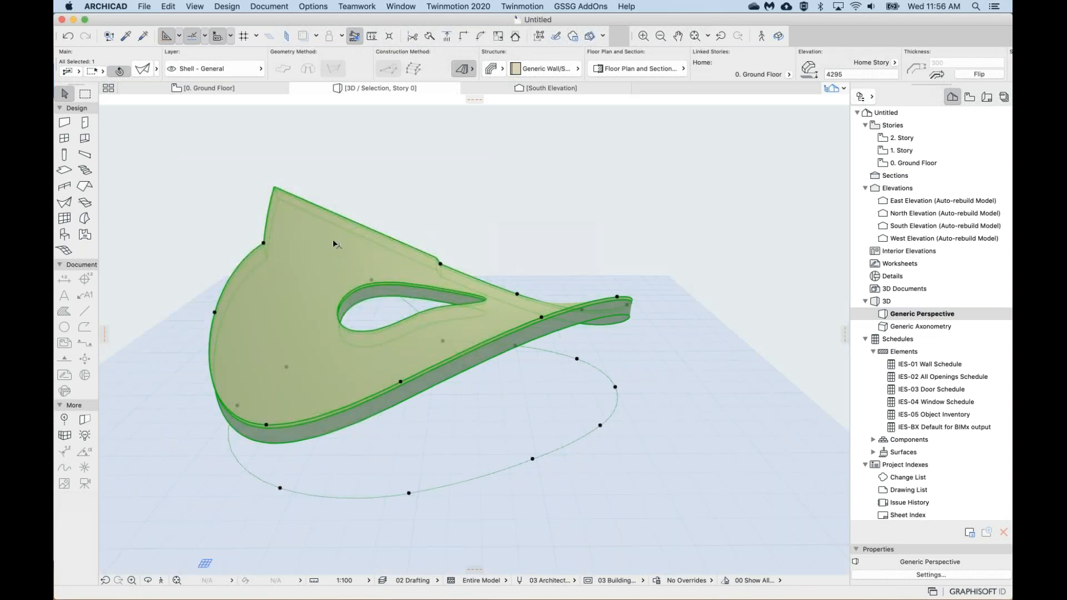
{"action": "key", "text": "super+z"}
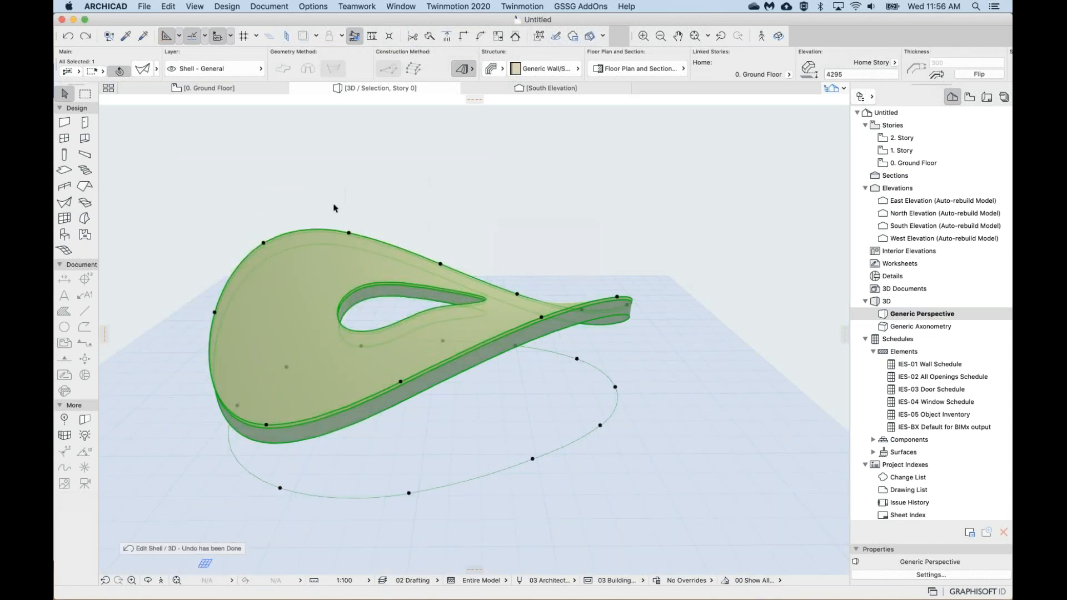
Delete the shell's outer contour to restore its untrimmed ruled form, and undo the deletion.
{"action": "key", "text": "Escape"}
{"action": "left_click", "coordinate": [352, 233]}
{"action": "left_click", "coordinate": [352, 233], "text": "super"}
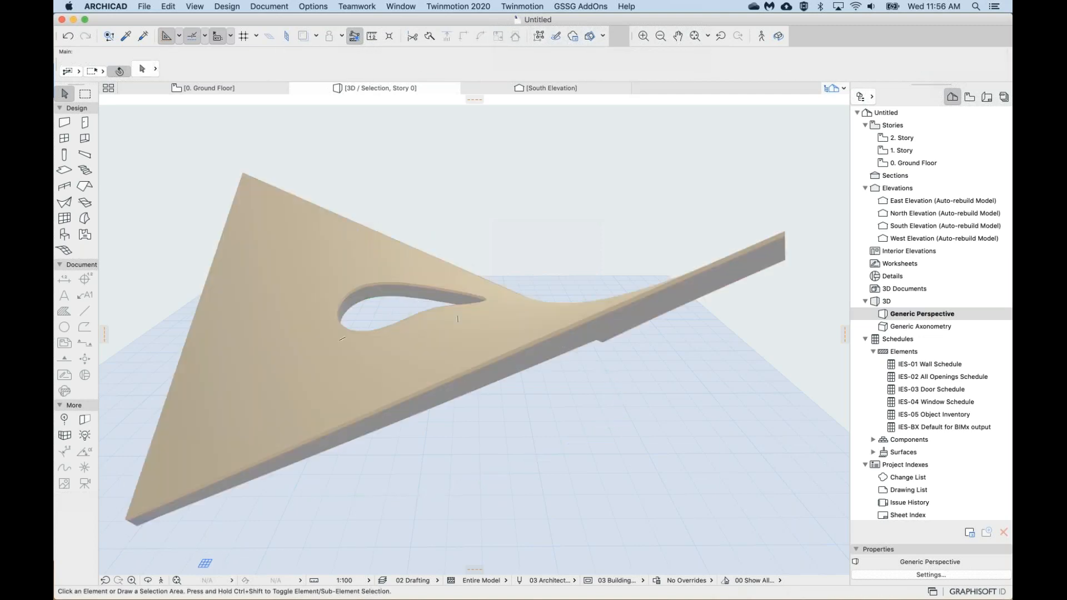
{"action": "key", "text": "super+z"}
{"action": "key", "text": "Escape"}
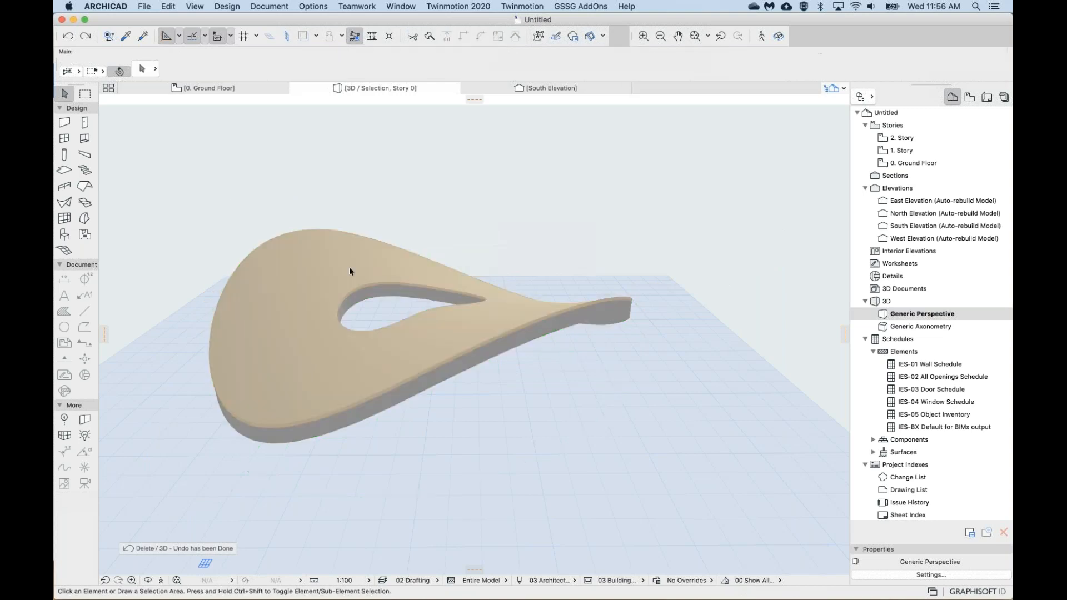
Select the shell and its hole contour in turn to examine their control points in 3D, and deselect them.
{"action": "left_click", "coordinate": [302, 247]}
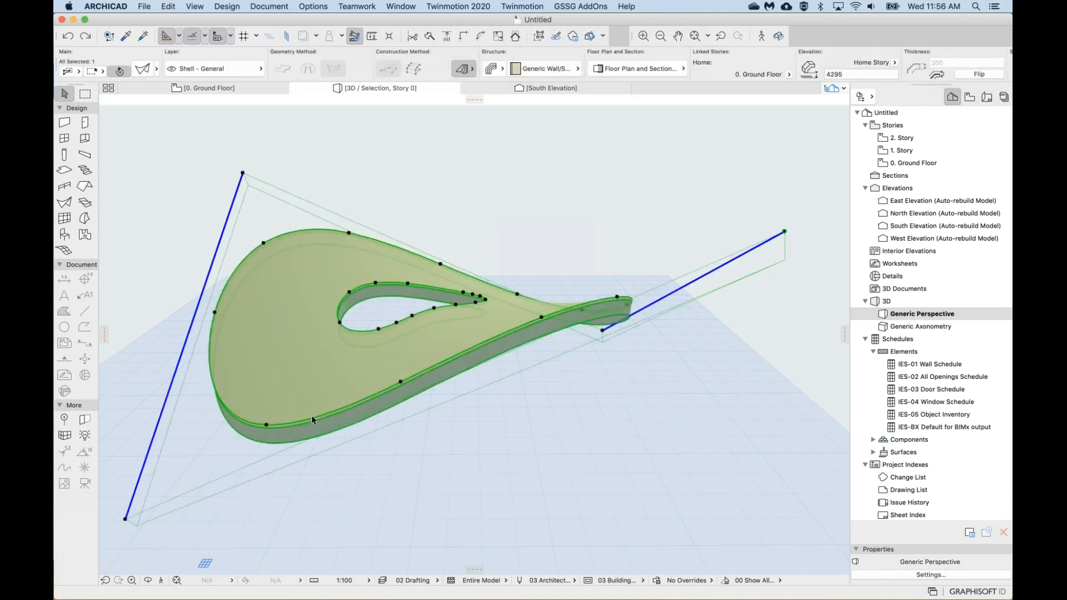
{"action": "left_click", "coordinate": [383, 215]}
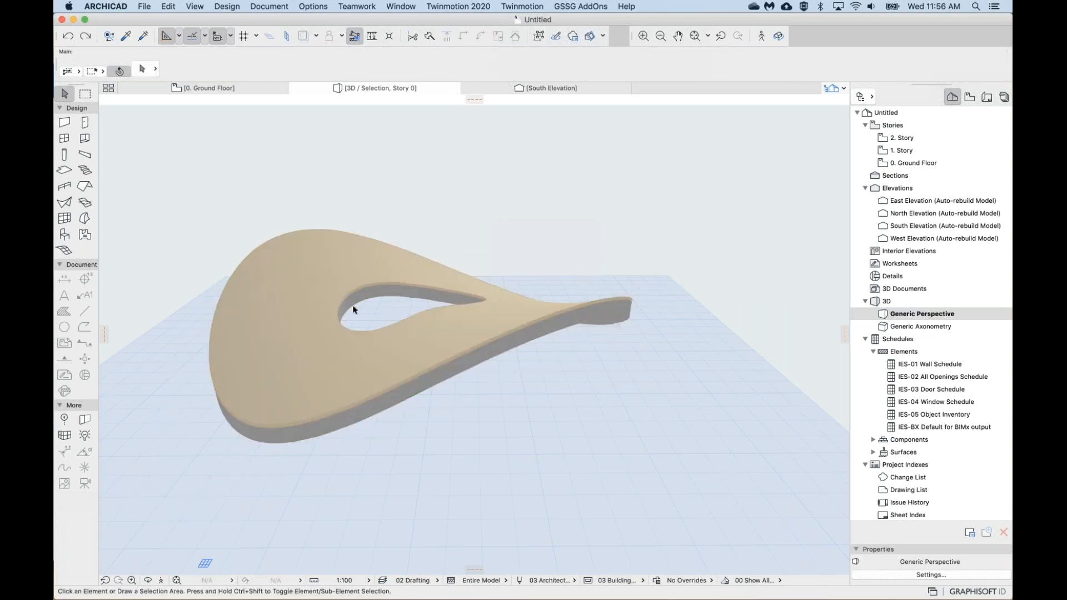
{"action": "left_click", "coordinate": [376, 288]}
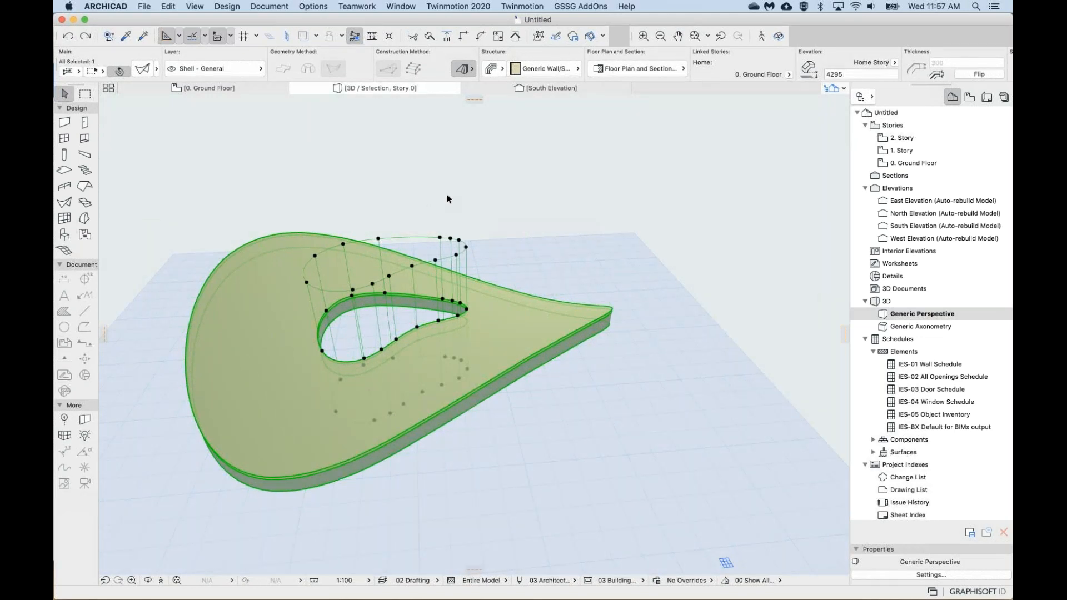
{"action": "left_click", "coordinate": [449, 198]}
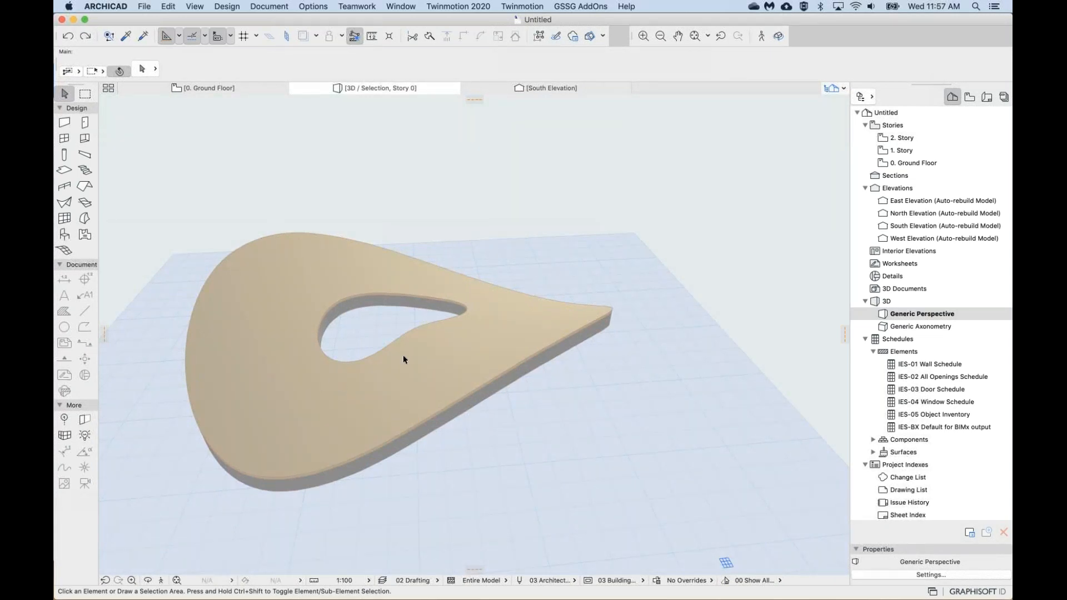
Orbit around the shell to examine its twisted form and hole, briefly selecting it to compare it with the ruled outline.
{"action": "middle_click_drag", "start_coordinate": [447, 340], "coordinate": [448, 335]}
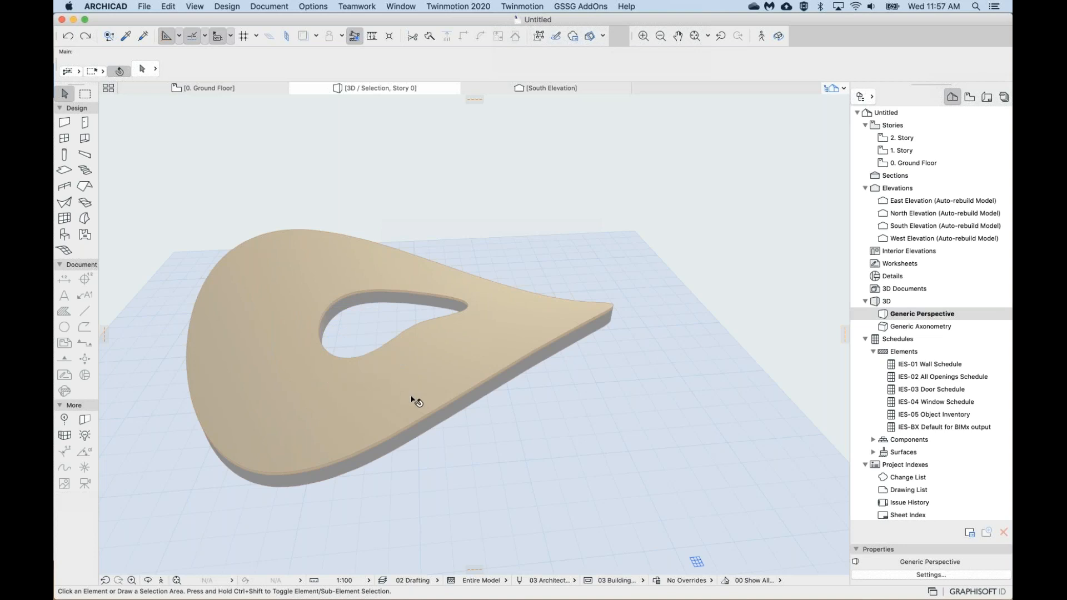
{"action": "middle_click_drag", "start_coordinate": [411, 395], "coordinate": [410, 283], "text": "shift"}
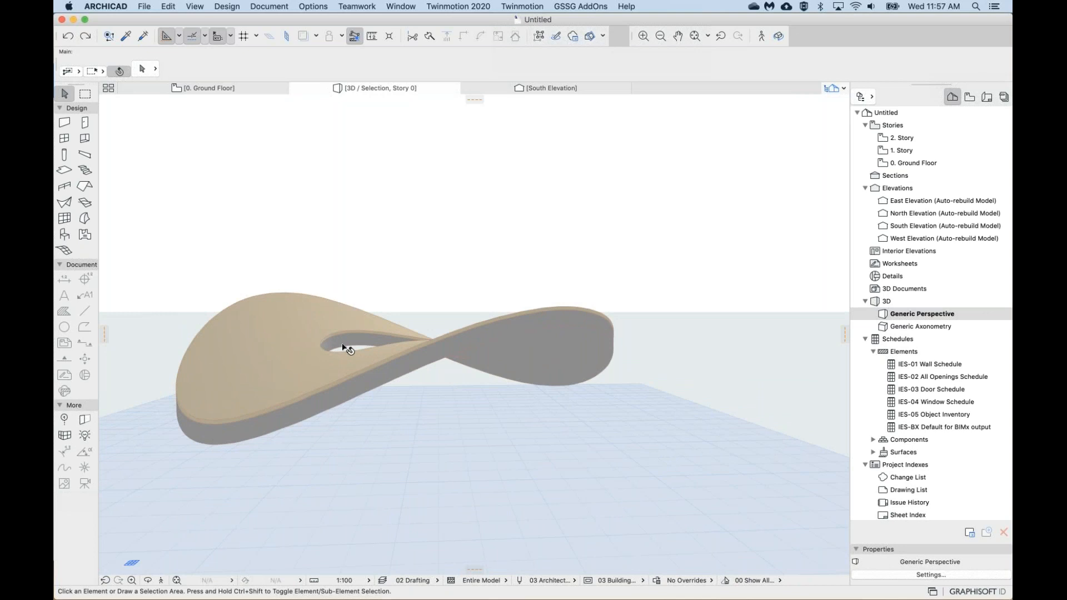
{"action": "middle_click_drag", "start_coordinate": [346, 349], "coordinate": [386, 336], "text": "shift"}
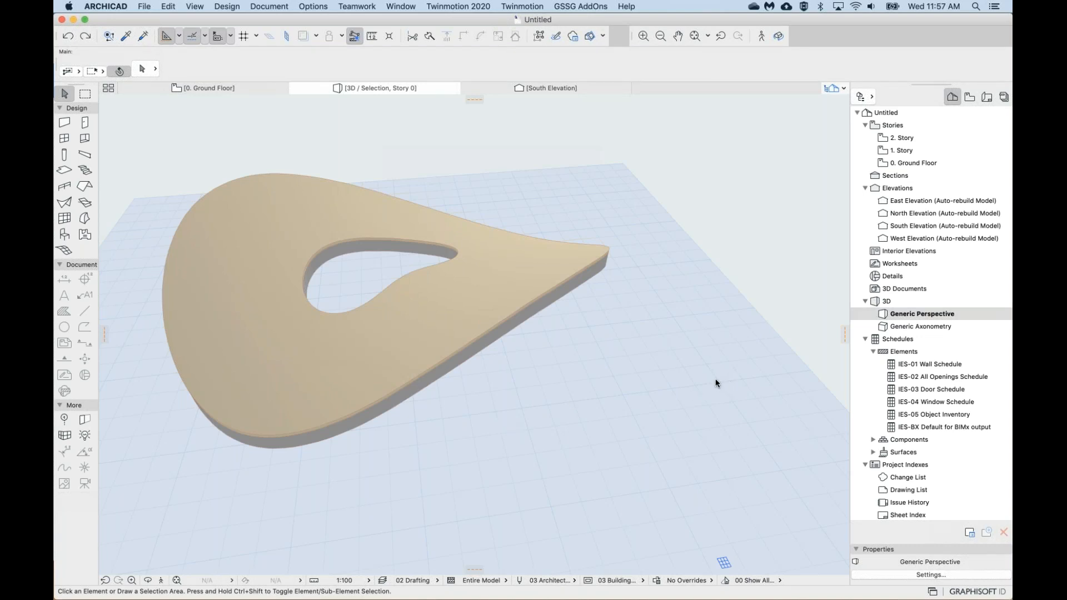
{"action": "left_click", "coordinate": [319, 321]}
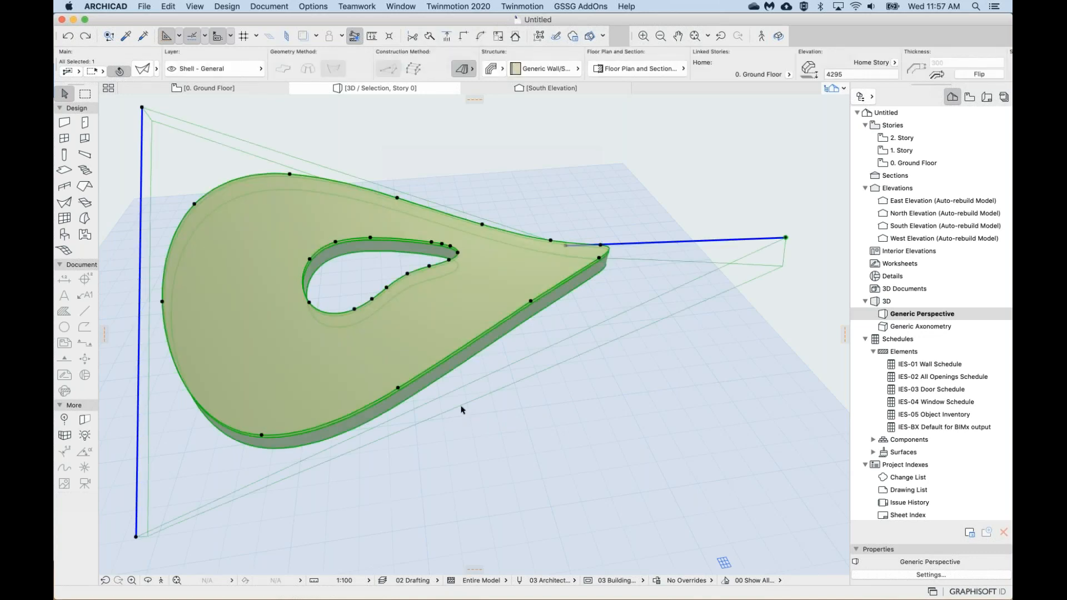
{"action": "left_click", "coordinate": [457, 448]}
{"action": "middle_click_drag", "start_coordinate": [457, 449], "coordinate": [457, 400], "text": "shift"}
{"action": "middle_click_drag", "start_coordinate": [334, 536], "coordinate": [333, 499], "text": "shift"}
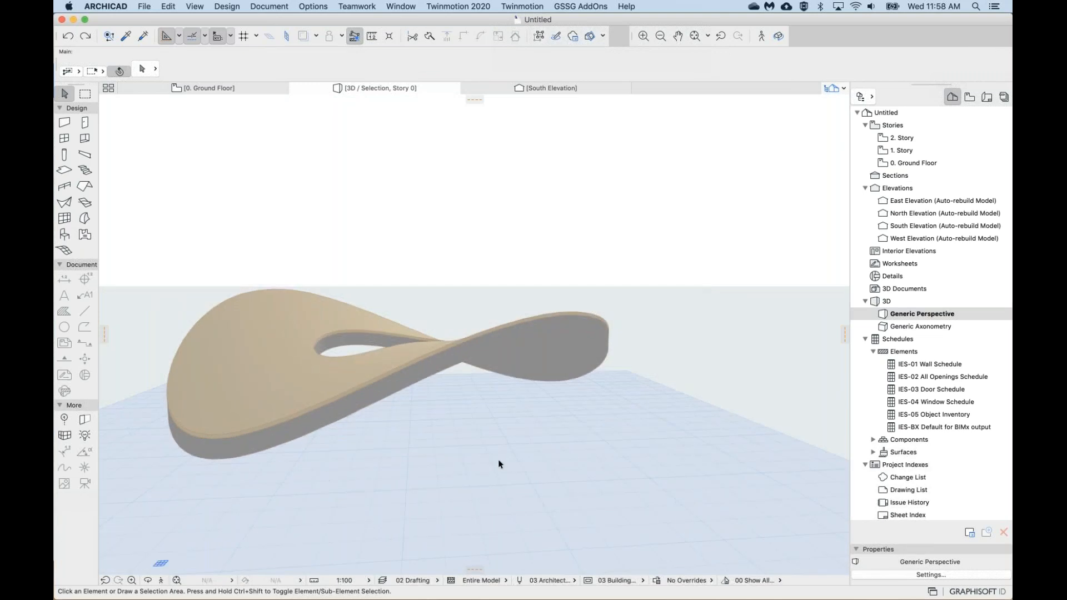
{"action": "middle_click_drag", "start_coordinate": [498, 459], "coordinate": [383, 479], "text": "shift"}
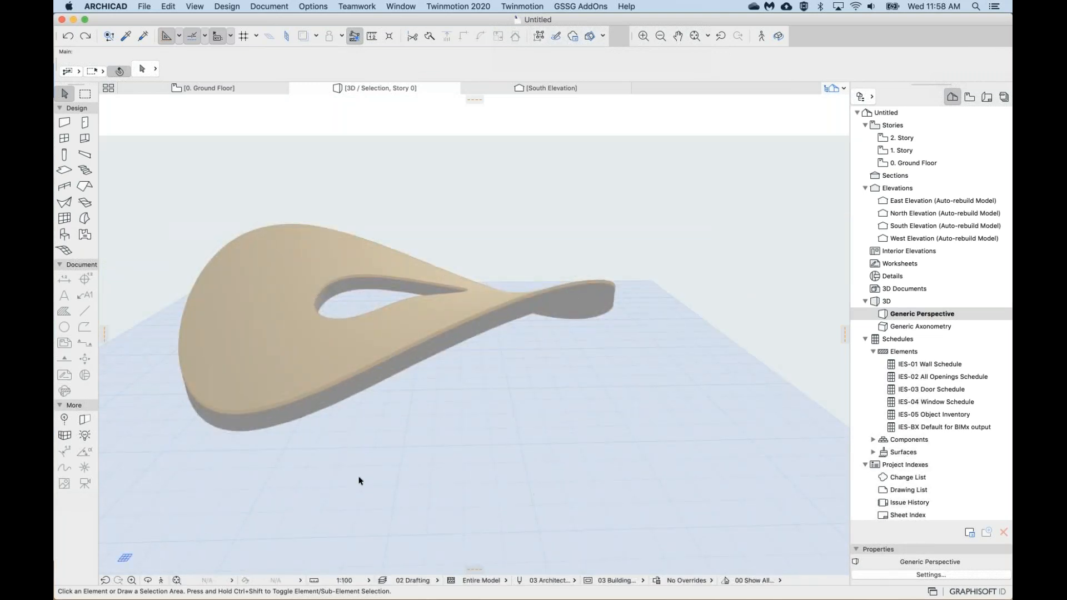
{"action": "middle_click_drag", "start_coordinate": [507, 472], "coordinate": [504, 516], "text": "shift"}
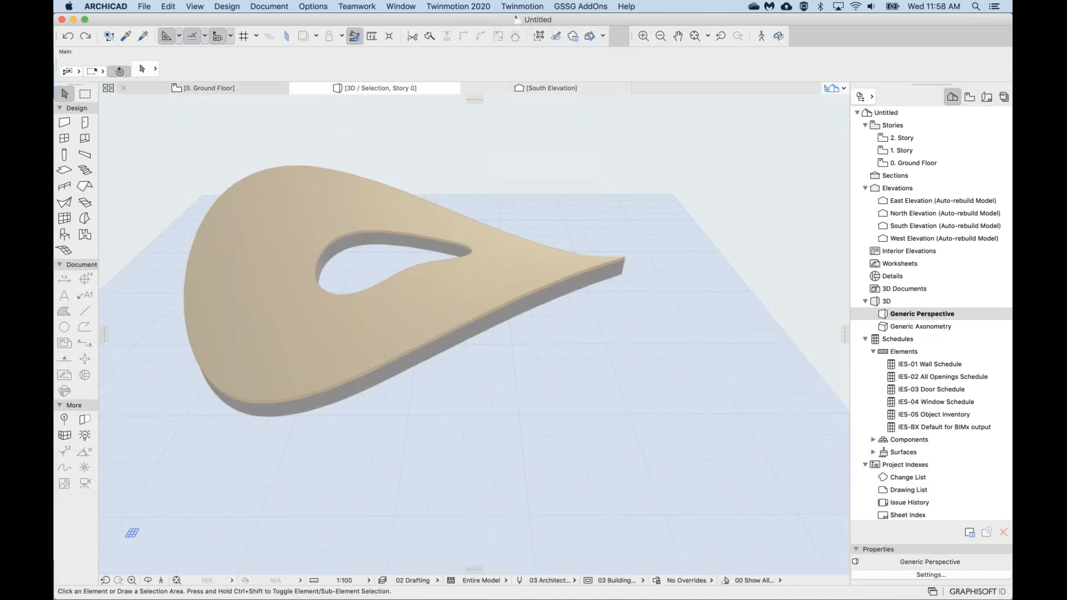
Place a 300 x 300 column on the ground floor plan, just inside the shell's lower edge, and select it.
{"action": "left_click", "coordinate": [206, 88]}
{"action": "key", "text": "Escape"}
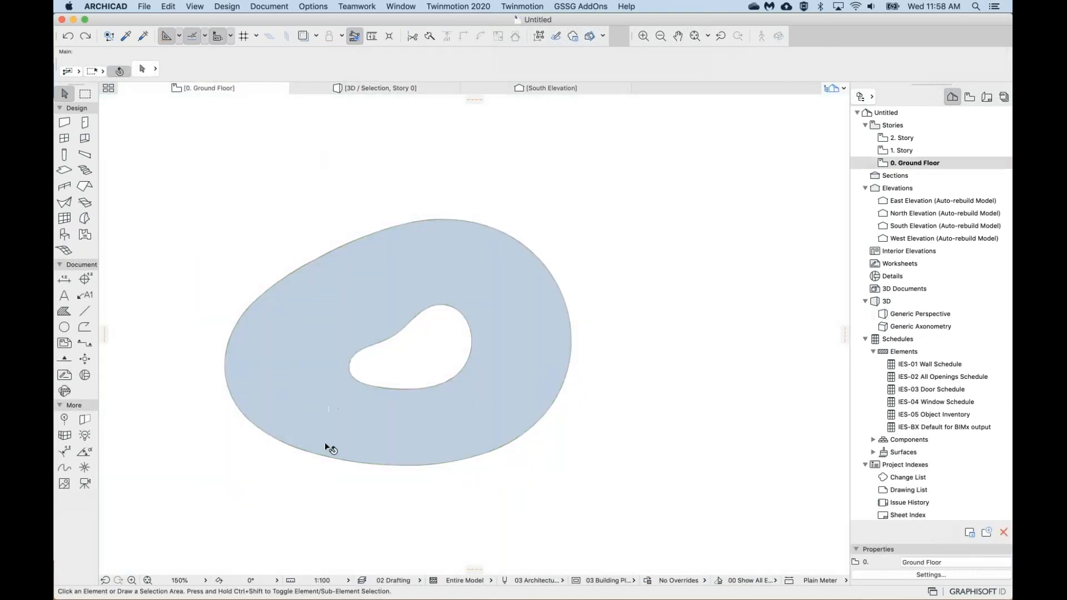
{"action": "left_click", "coordinate": [65, 155]}
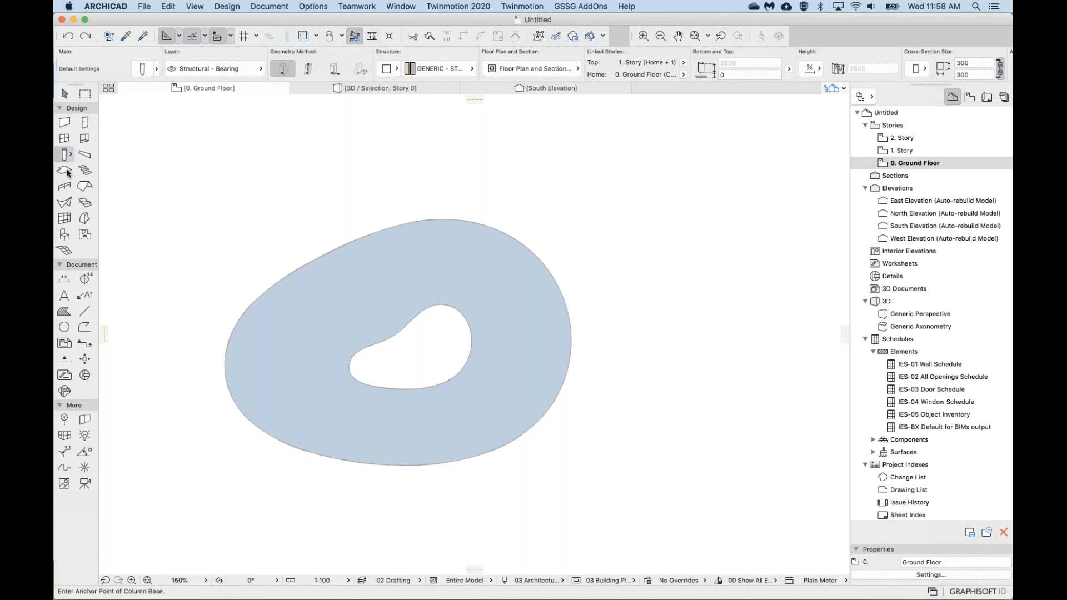
{"action": "scroll", "coordinate": [349, 415], "scroll_direction": "up", "scroll_amount": 10}
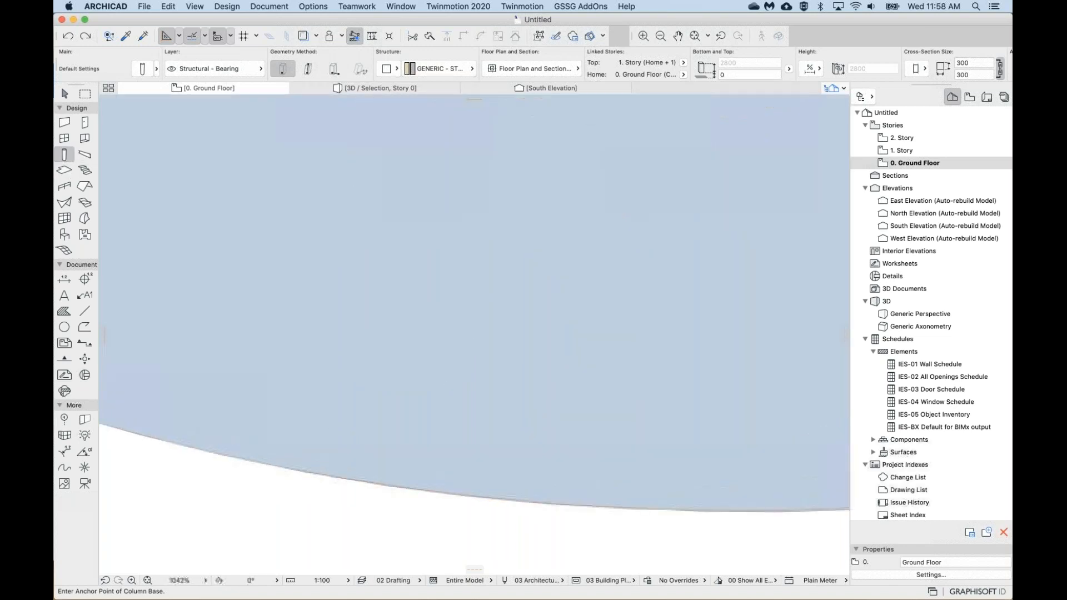
{"action": "left_click", "coordinate": [348, 423]}
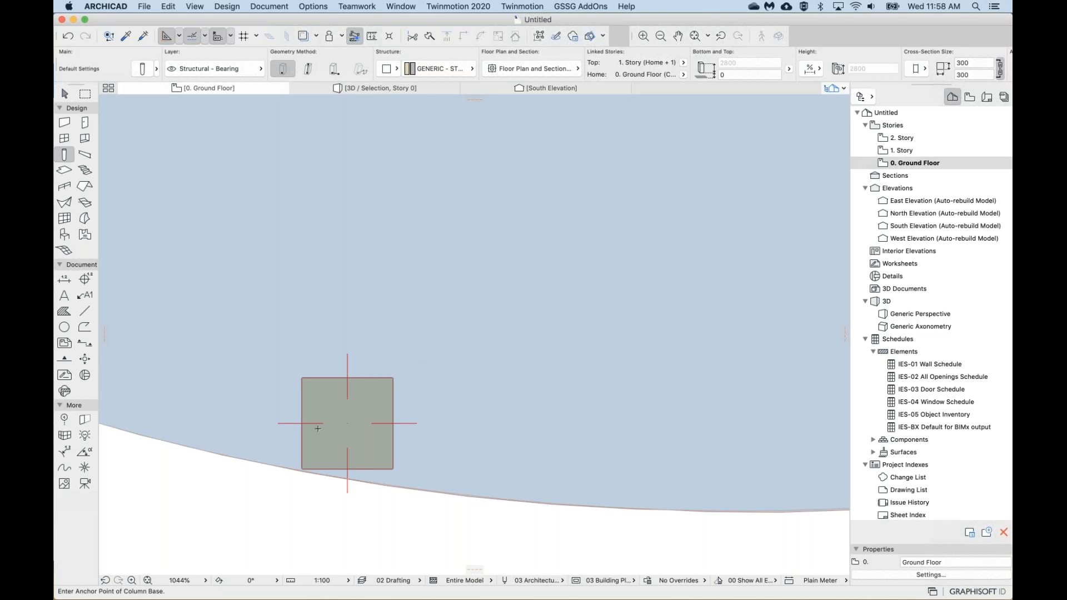
{"action": "left_click", "coordinate": [349, 427], "text": "shift"}
{"action": "middle_click_drag", "start_coordinate": [349, 424], "coordinate": [378, 416]}
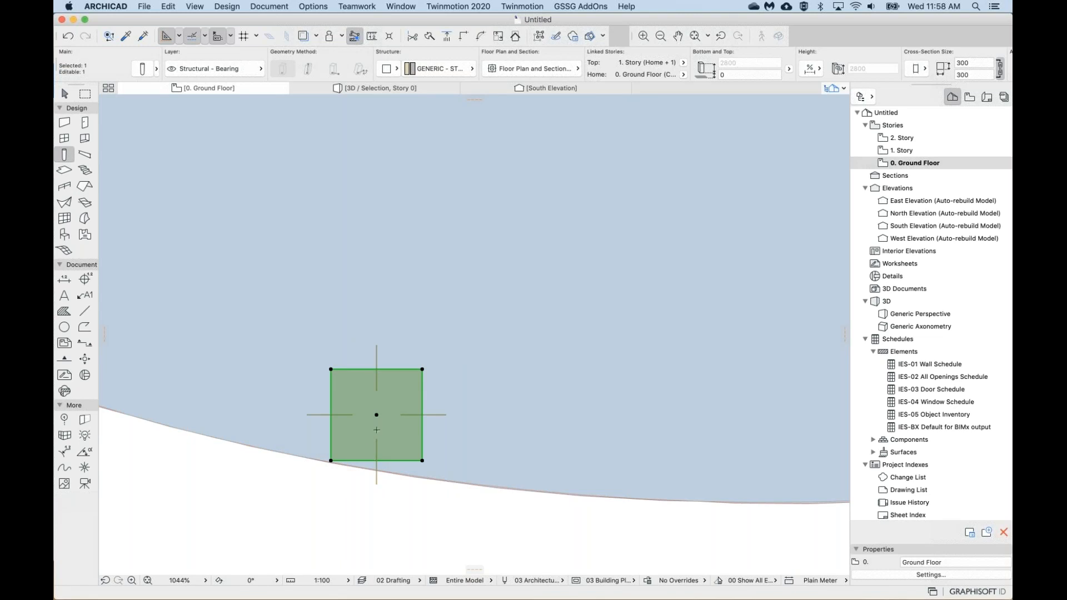
Move the selected column slightly inward, away from the shell's lower edge.
{"action": "key", "text": "super+d"}
{"action": "left_click", "coordinate": [375, 409]}
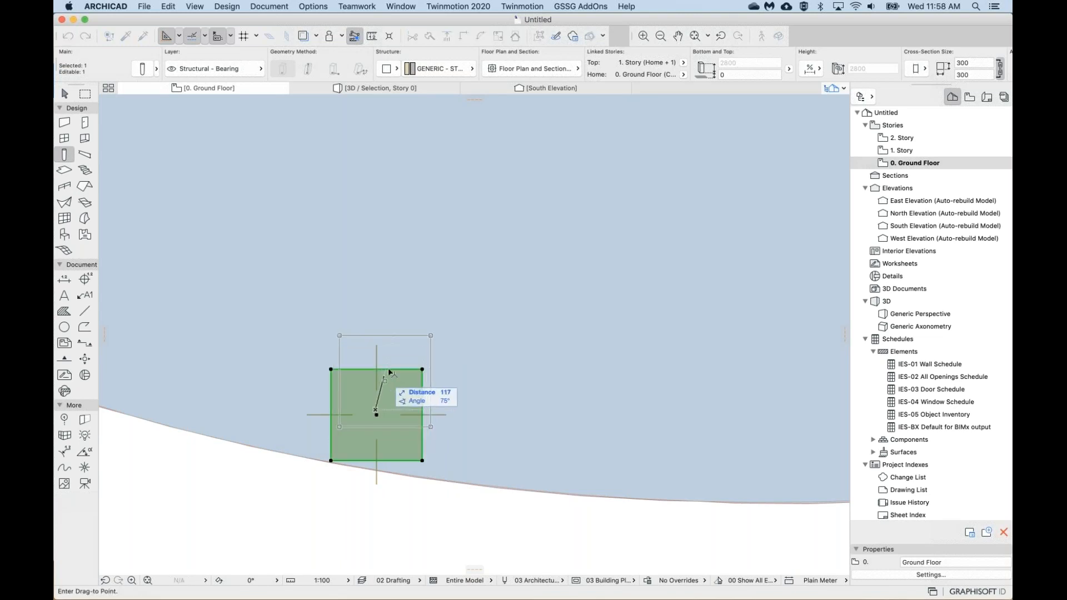
{"action": "key", "text": "Escape"}
{"action": "scroll", "coordinate": [399, 345], "scroll_direction": "down", "scroll_amount": 6}
{"action": "scroll", "coordinate": [398, 345], "scroll_direction": "up", "scroll_amount": 4}
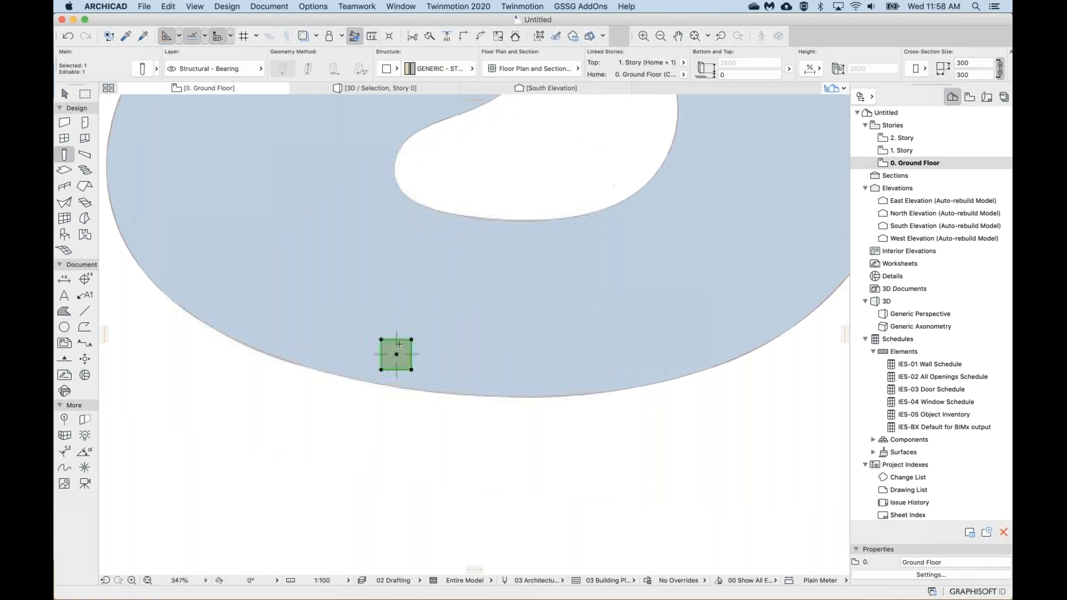
{"action": "scroll", "coordinate": [399, 344], "scroll_direction": "down", "scroll_amount": 2}
{"action": "middle_click_drag", "start_coordinate": [399, 345], "coordinate": [375, 386]}
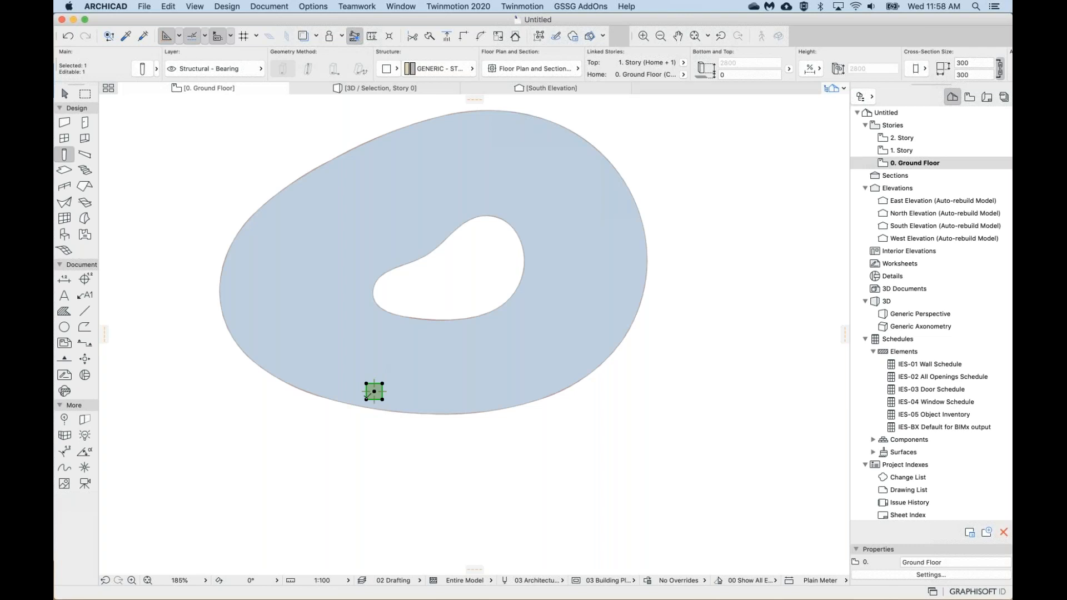
Set the selected column's nominal width to 120 by offsetting its side edge.
{"action": "scroll", "coordinate": [375, 392], "scroll_direction": "up", "scroll_amount": 10}
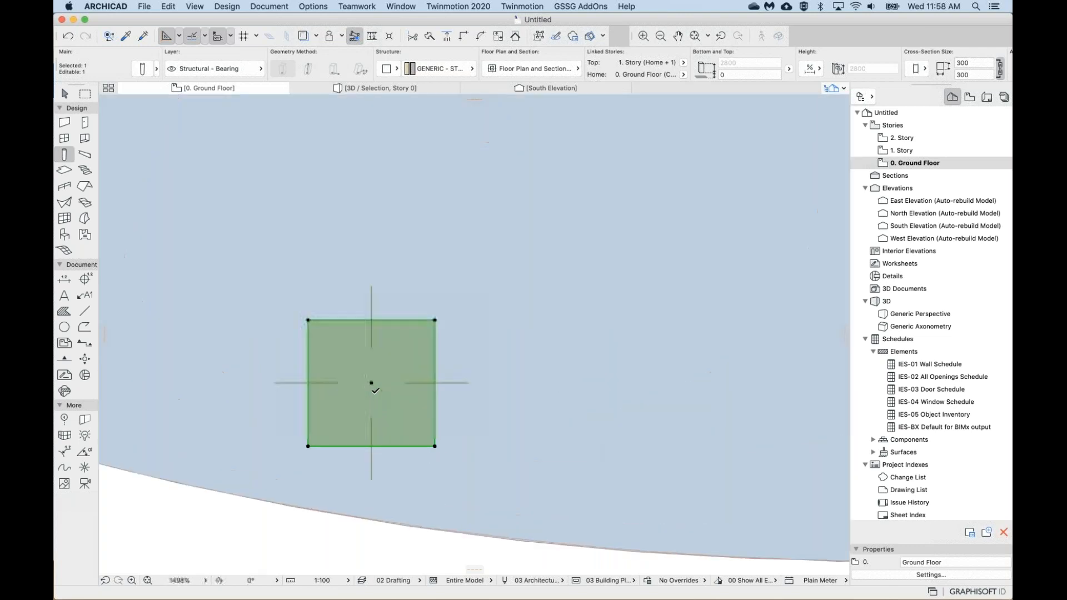
{"action": "left_click", "coordinate": [444, 360]}
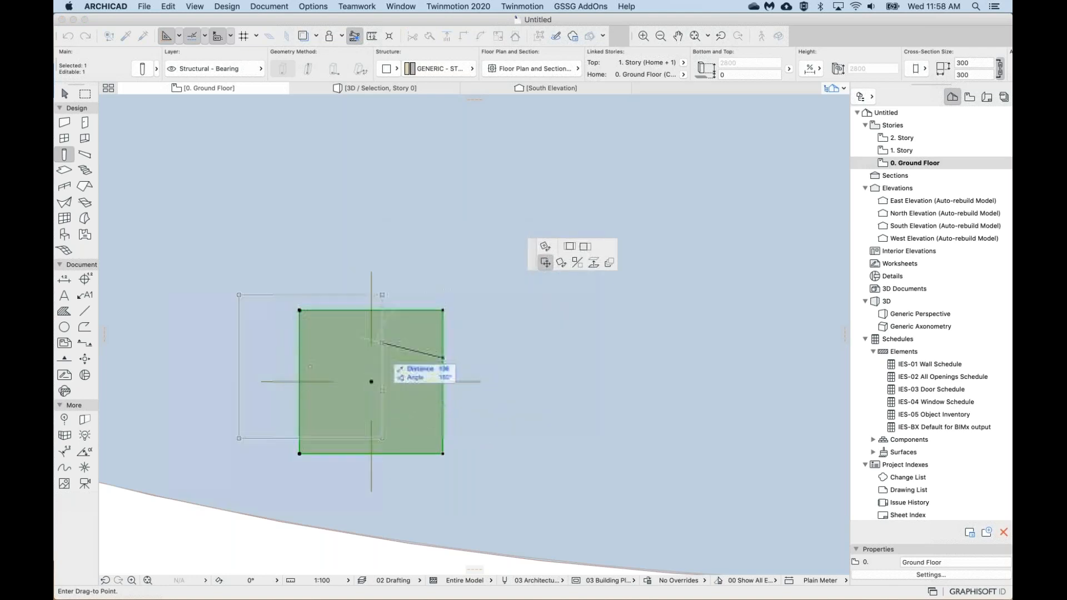
{"action": "left_click", "coordinate": [568, 245]}
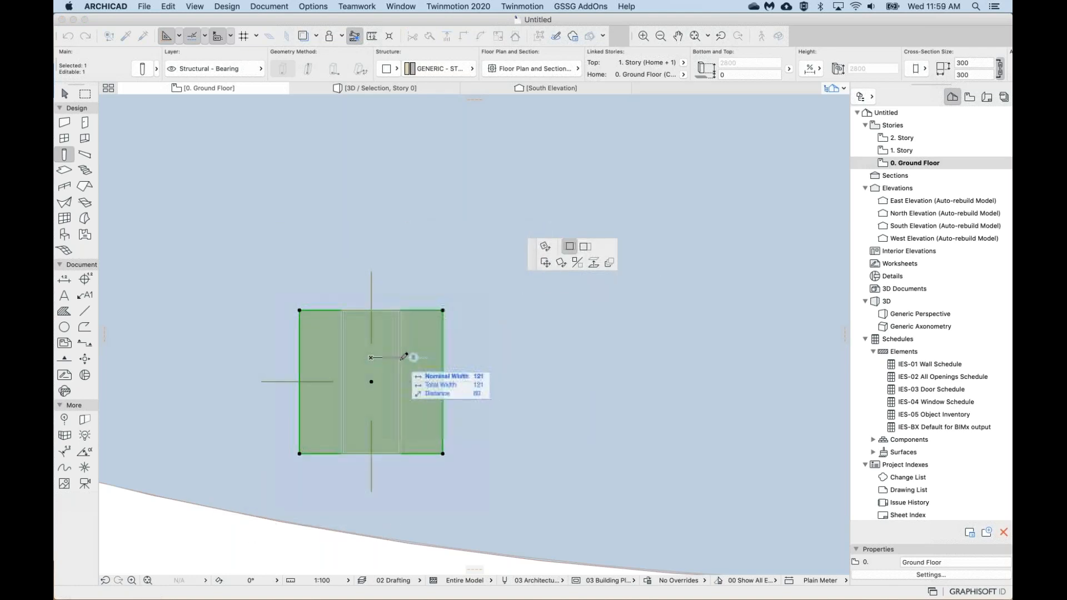
{"action": "type", "text": "120"}
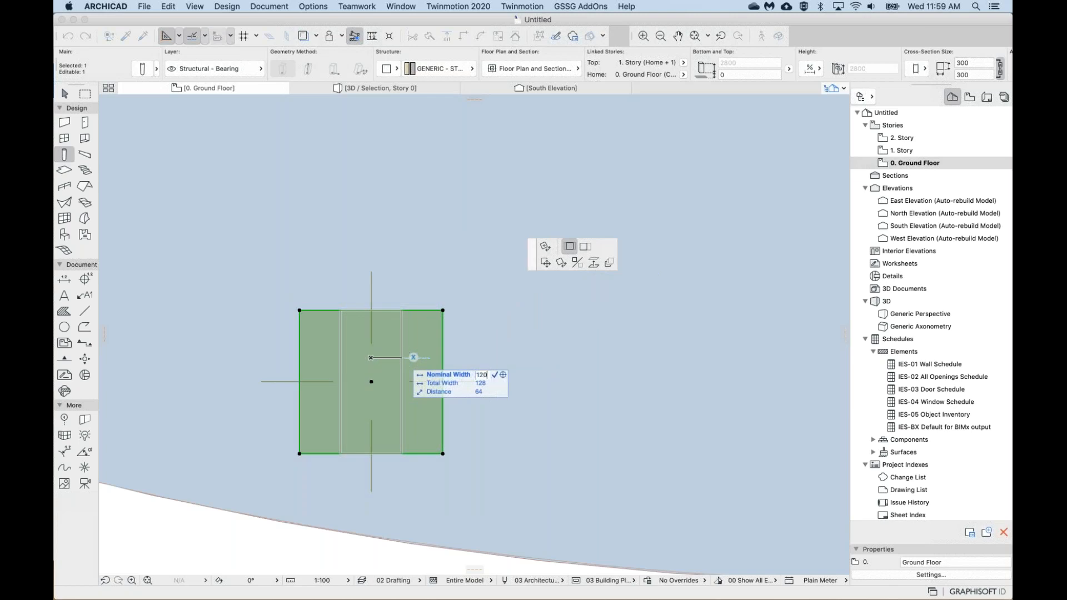
{"action": "key", "text": "Return"}
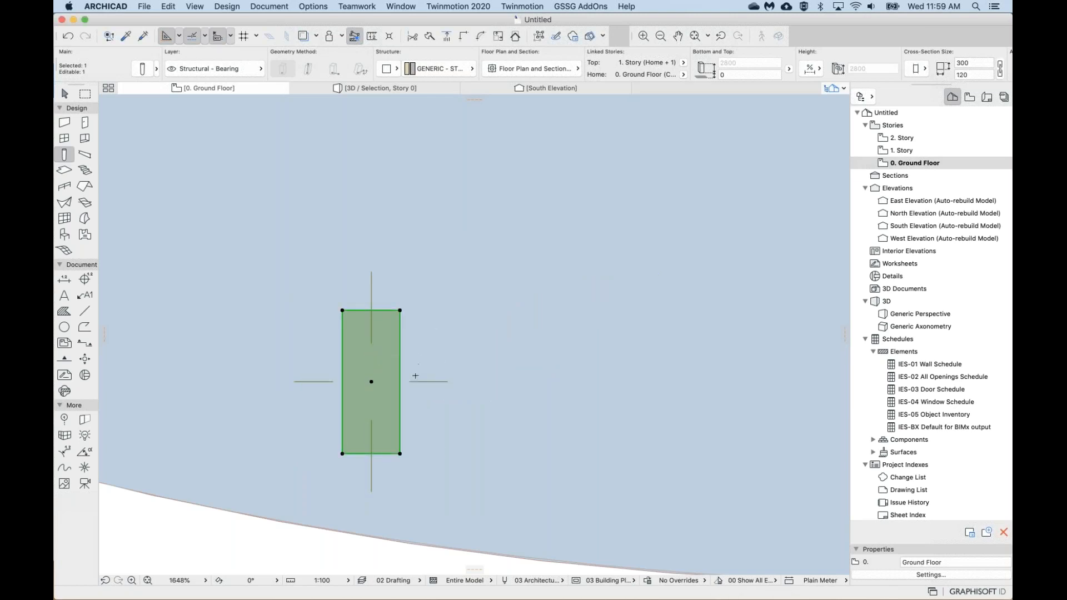
{"action": "scroll", "coordinate": [415, 375], "scroll_direction": "down", "scroll_amount": 3}
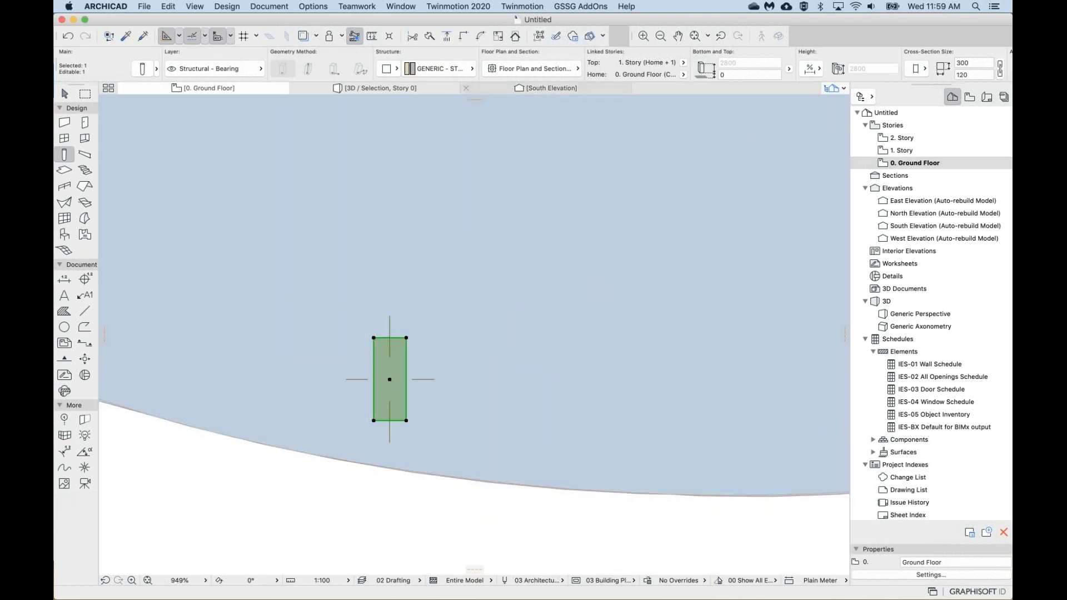
{"action": "scroll", "coordinate": [516, 58], "scroll_direction": "right", "scroll_amount": 5}
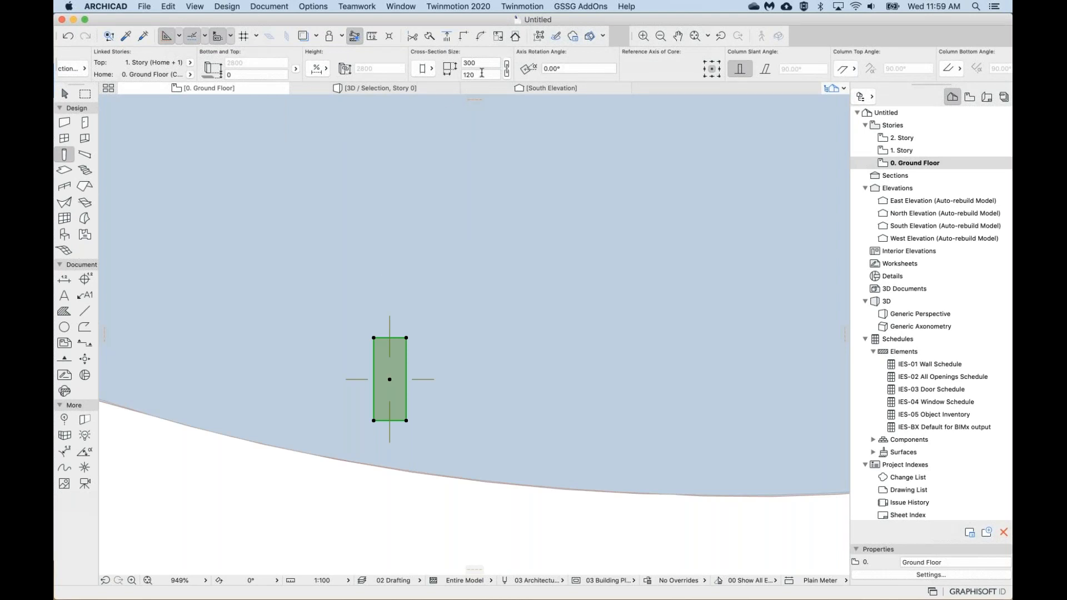
Set the selected column's other cross-section dimension to 200, giving a 200 x 120 column.
{"action": "left_click", "coordinate": [447, 63]}
{"action": "type", "text": "200"}
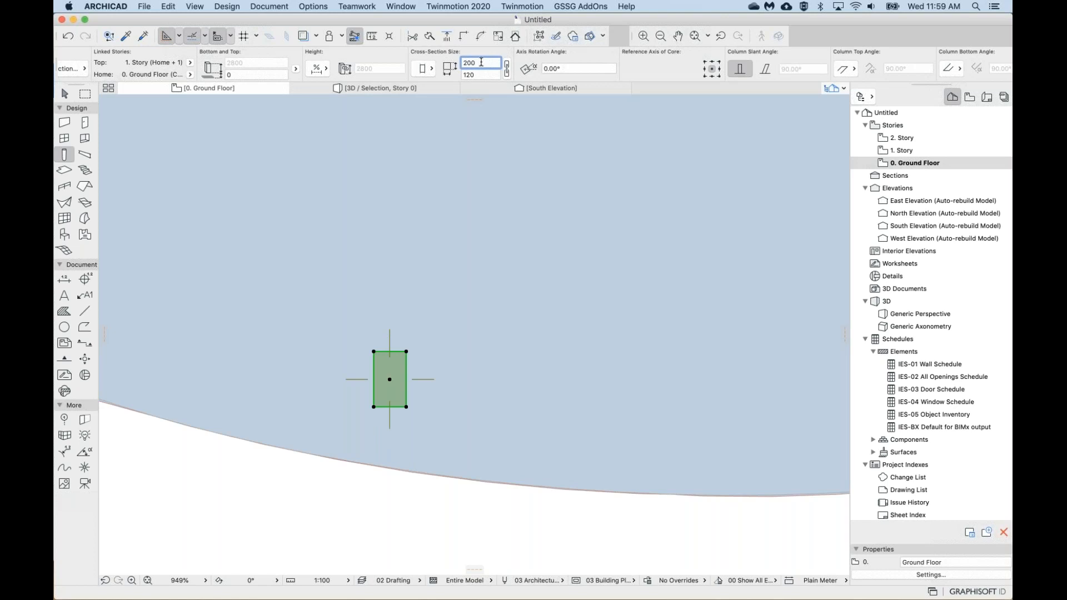
{"action": "key", "text": "Tab"}
{"action": "scroll", "coordinate": [429, 284], "scroll_direction": "down", "scroll_amount": 10}
{"action": "middle_click_drag", "start_coordinate": [429, 283], "coordinate": [410, 286]}
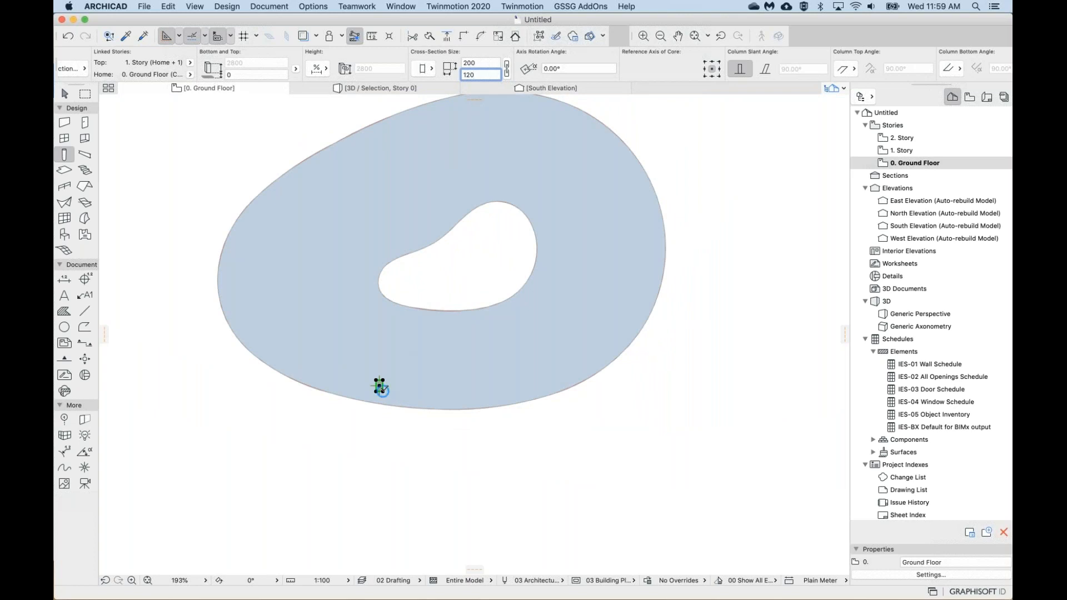
{"action": "scroll", "coordinate": [384, 392], "scroll_direction": "up", "scroll_amount": 5}
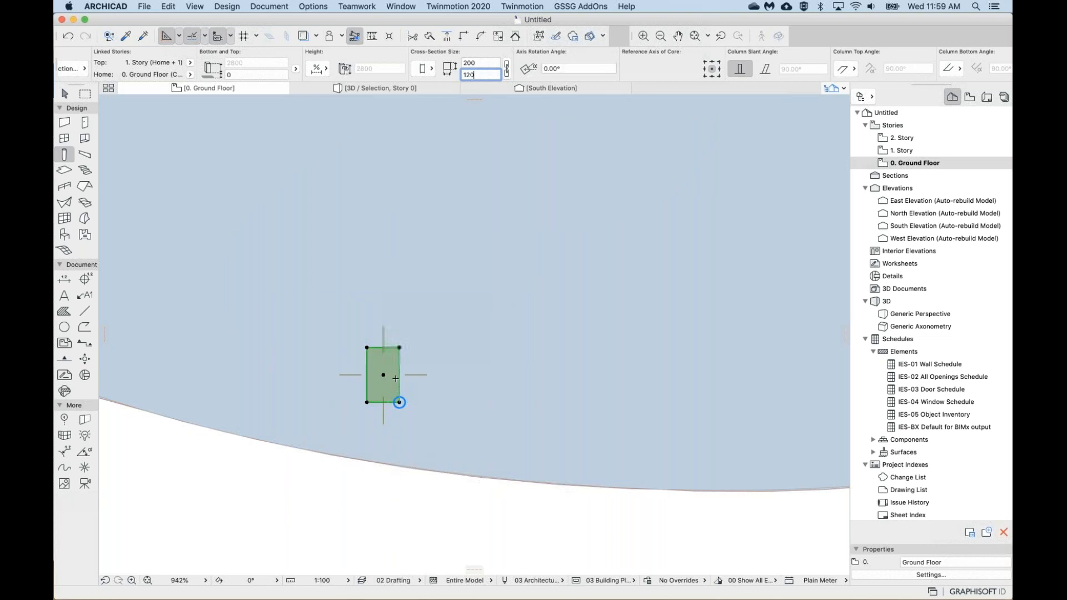
Inspect the column's two cross-section dimensions against its outline and its position within the shell.
{"action": "scroll", "coordinate": [405, 362], "scroll_direction": "down", "scroll_amount": 10}
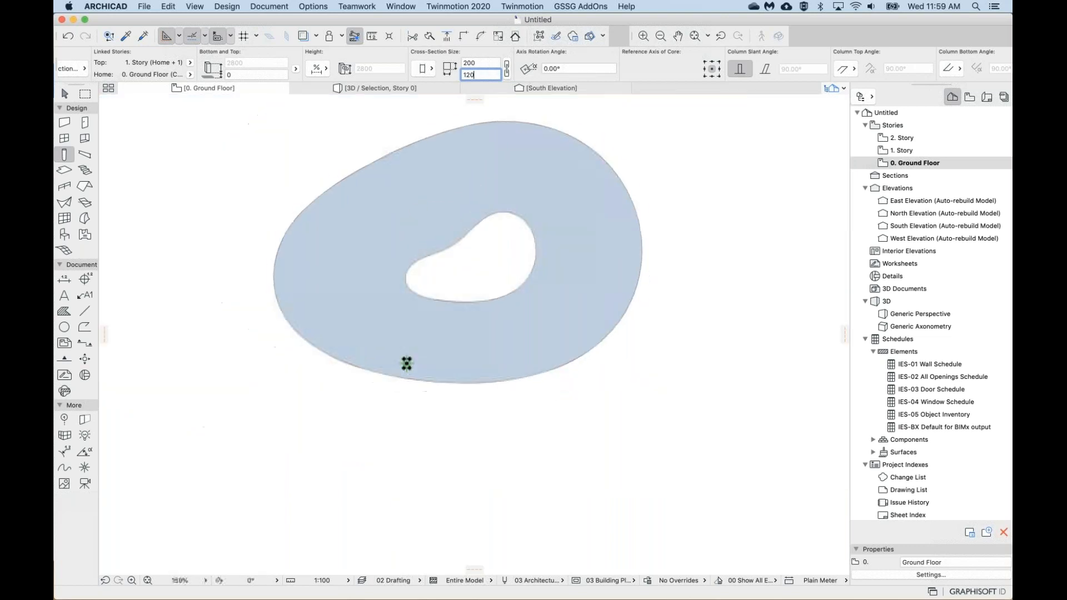
{"action": "scroll", "coordinate": [397, 364], "scroll_direction": "up", "scroll_amount": 12}
{"action": "scroll", "coordinate": [395, 363], "scroll_direction": "up", "scroll_amount": 2}
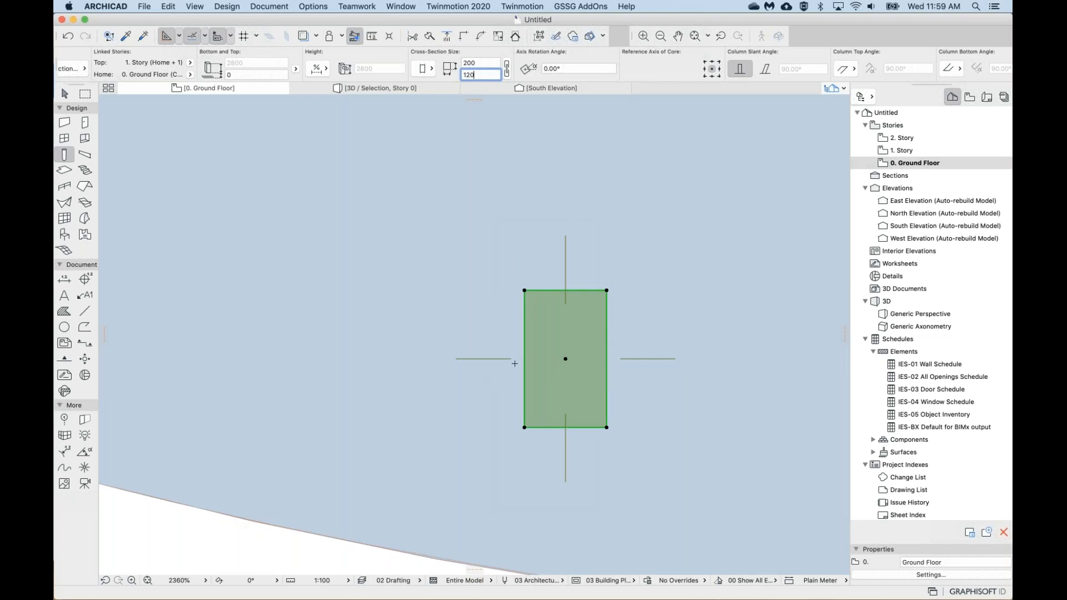
{"action": "scroll", "coordinate": [521, 329], "scroll_direction": "down", "scroll_amount": 10}
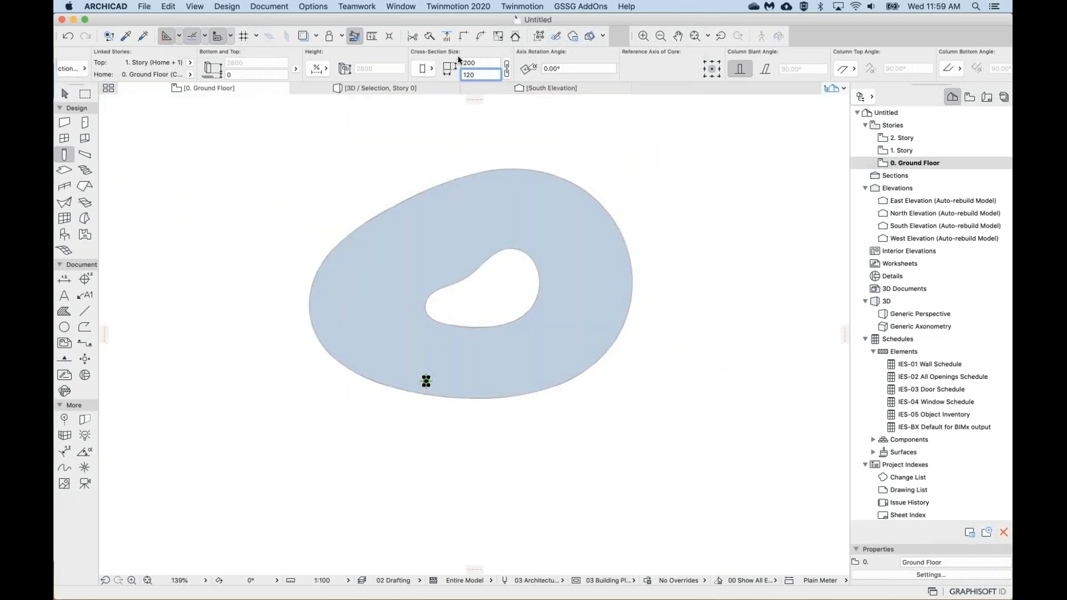
{"action": "left_click", "coordinate": [479, 63]}
{"action": "left_click", "coordinate": [477, 72]}
{"action": "scroll", "coordinate": [426, 381], "scroll_direction": "up", "scroll_amount": 10}
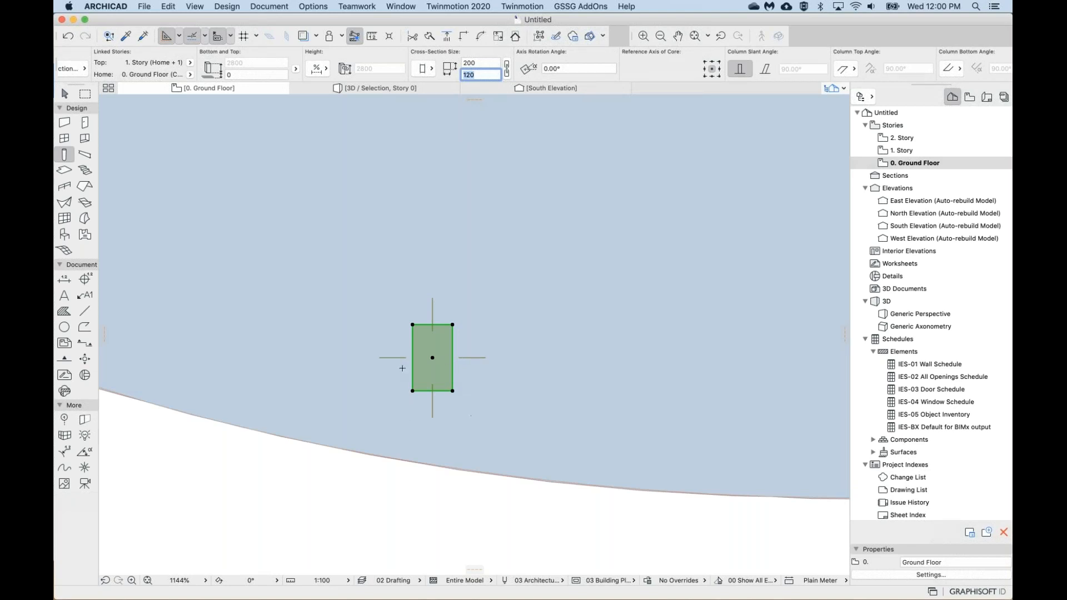
{"action": "left_click", "coordinate": [488, 61]}
{"action": "scroll", "coordinate": [422, 253], "scroll_direction": "up", "scroll_amount": 3}
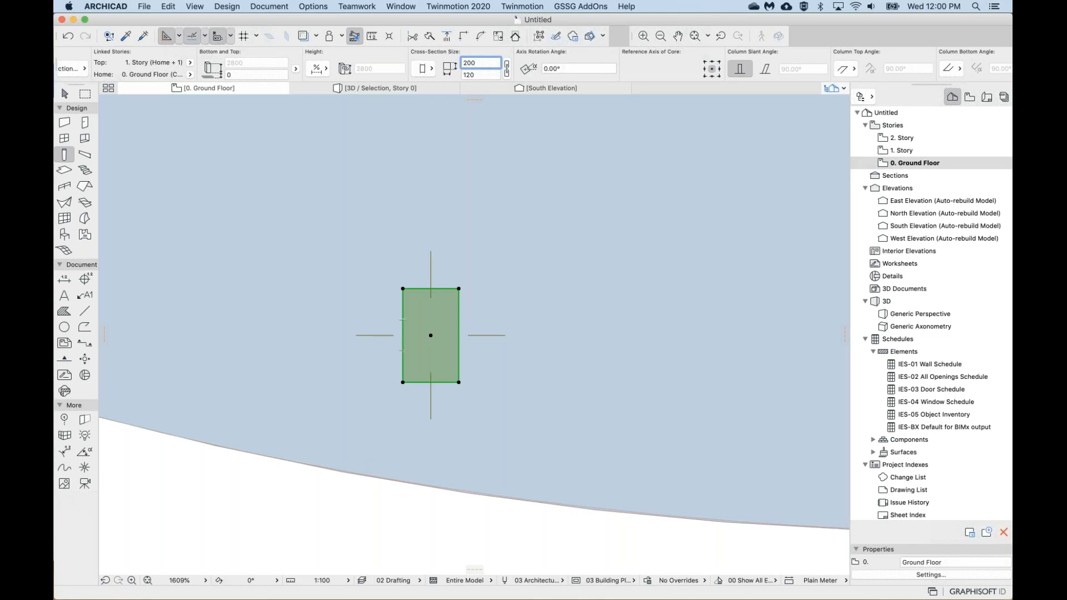
Rotate the column about its centre so that its long axis points squarely towards the shell's lower edge.
{"action": "key", "text": "super+e"}
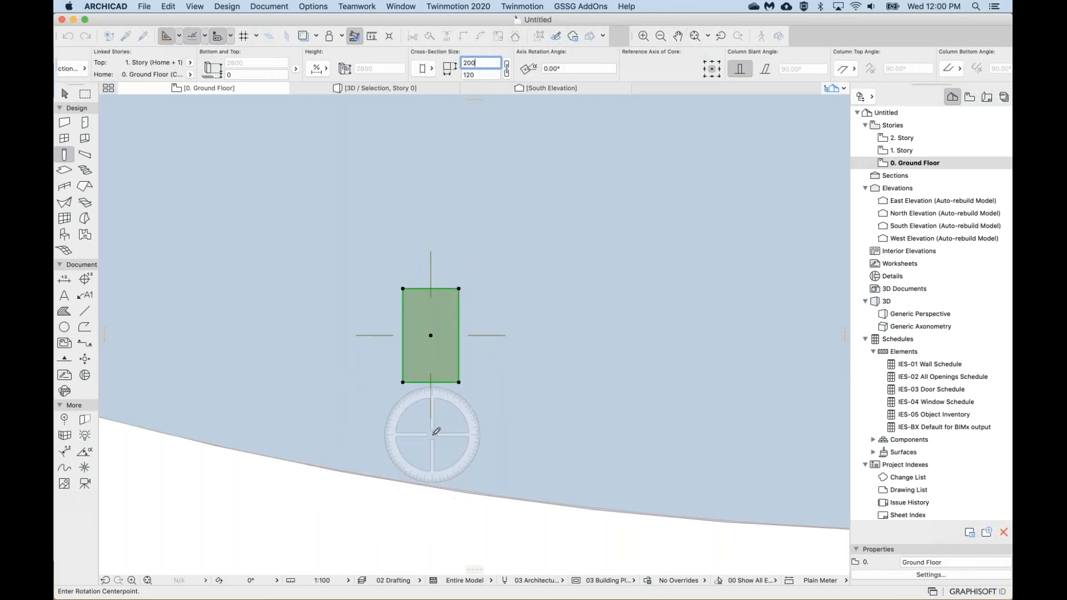
{"action": "left_click", "coordinate": [431, 334]}
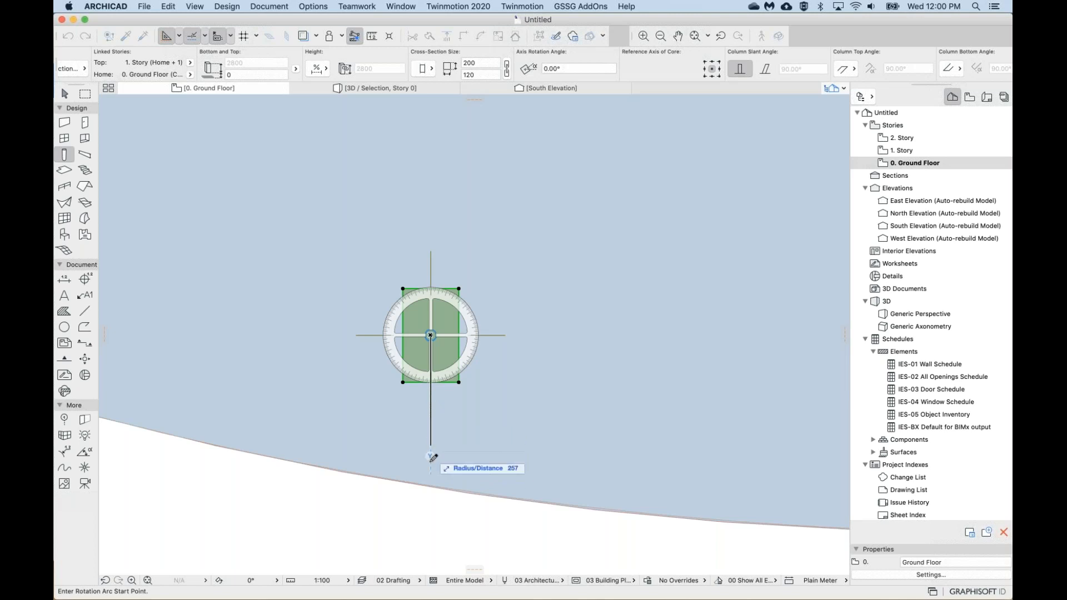
{"action": "left_click", "coordinate": [430, 438]}
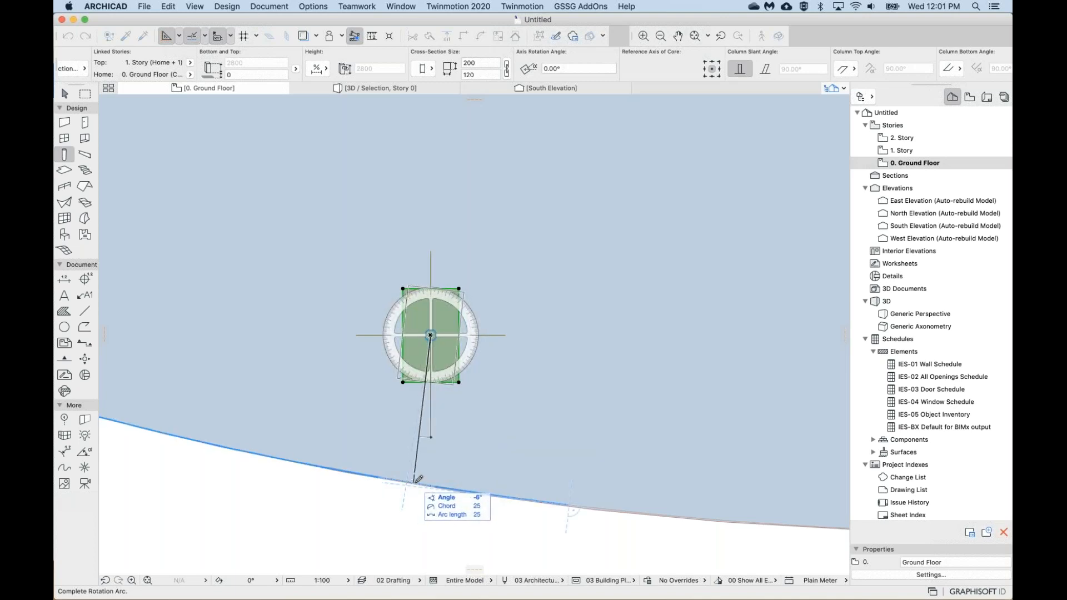
{"action": "left_click", "coordinate": [410, 481]}
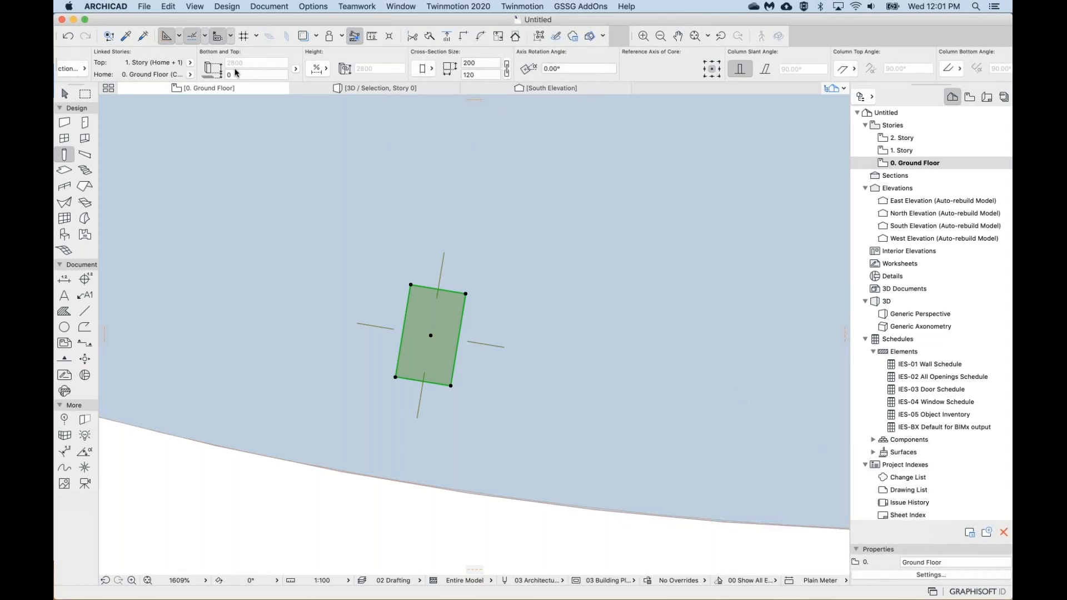
Examine the column's structure type options and its cross-section dimensions, comparing them with its outline on plan.
{"action": "scroll", "coordinate": [234, 73], "scroll_direction": "left", "scroll_amount": 8}
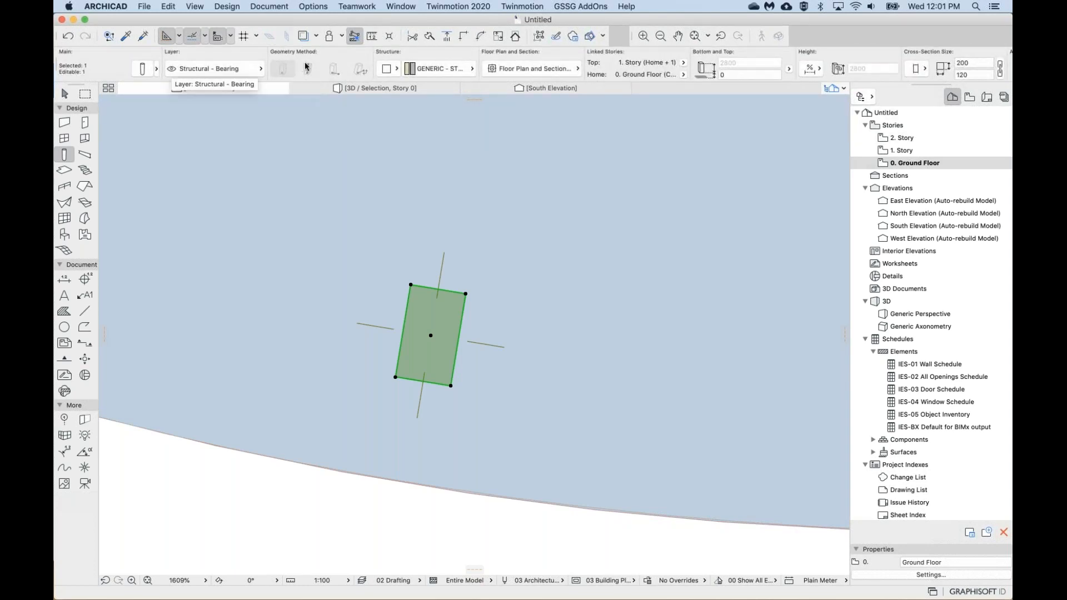
{"action": "left_click", "coordinate": [390, 67]}
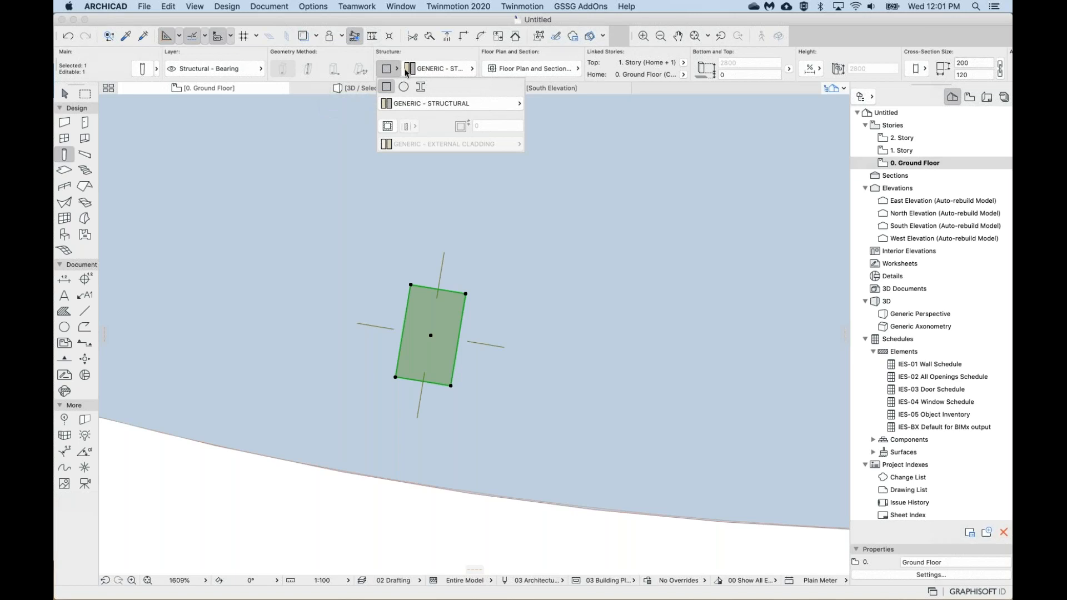
{"action": "left_click", "coordinate": [398, 54]}
{"action": "scroll", "coordinate": [446, 54], "scroll_direction": "right", "scroll_amount": 10}
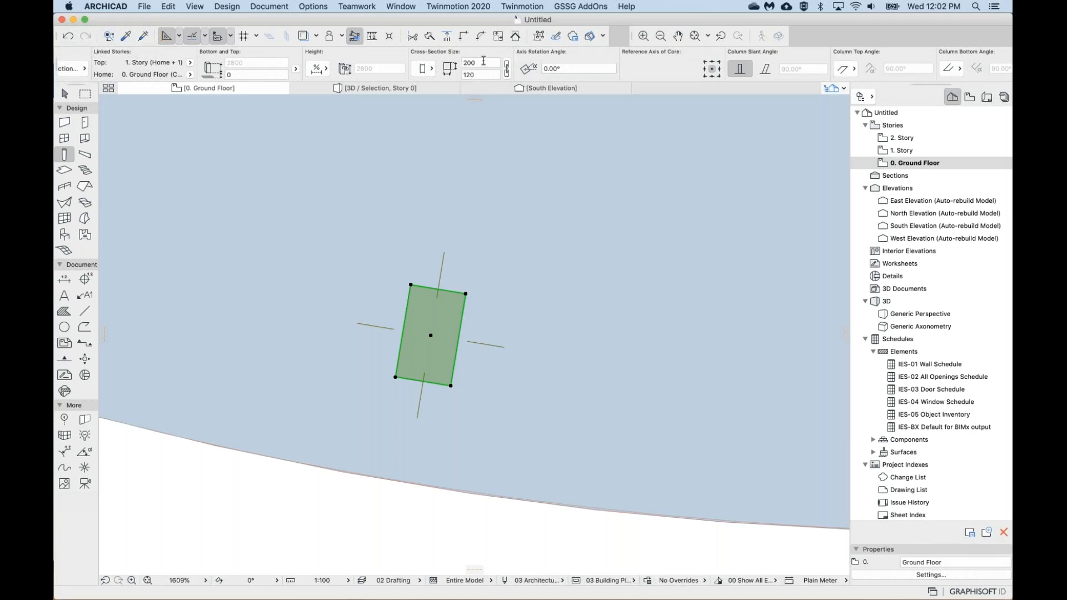
{"action": "left_click", "coordinate": [459, 61]}
{"action": "left_click", "coordinate": [483, 75]}
{"action": "left_click", "coordinate": [482, 63]}
{"action": "scroll", "coordinate": [434, 329], "scroll_direction": "down", "scroll_amount": 10}
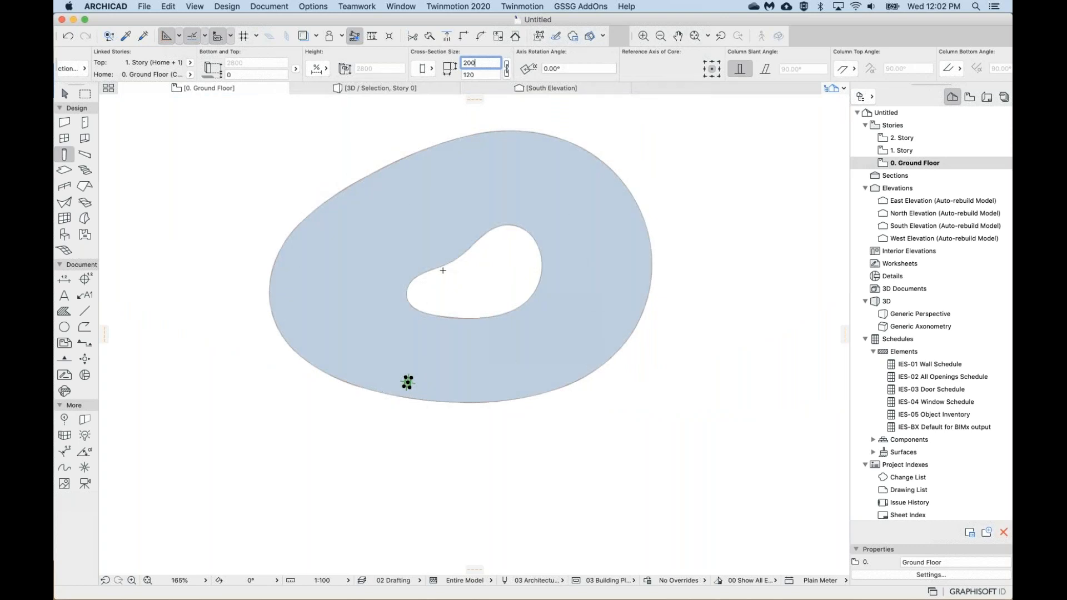
{"action": "scroll", "coordinate": [405, 384], "scroll_direction": "up", "scroll_amount": 10}
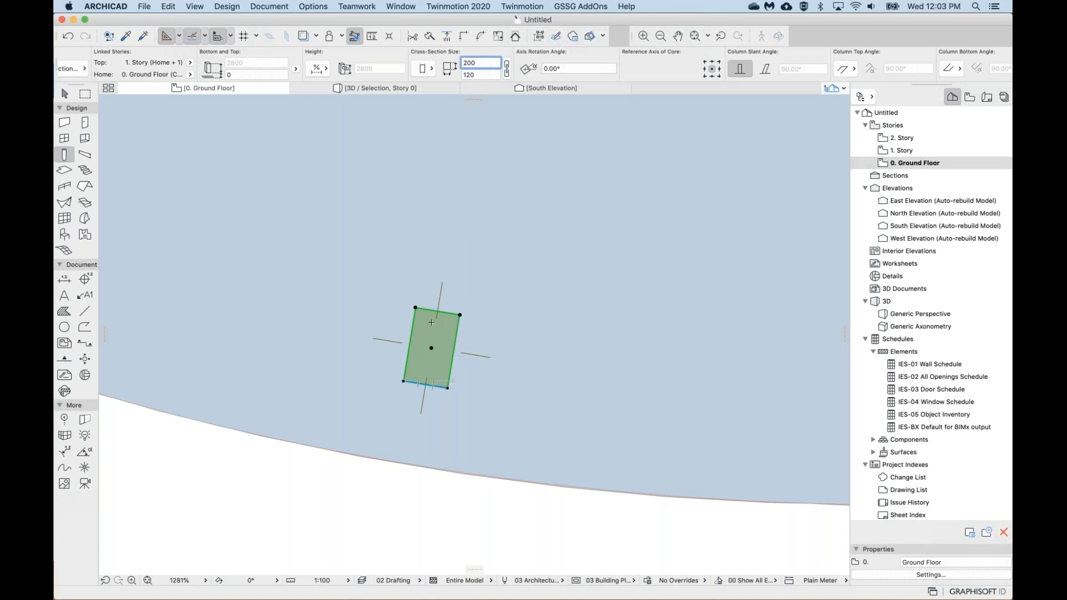
{"action": "right_click", "coordinate": [399, 482]}
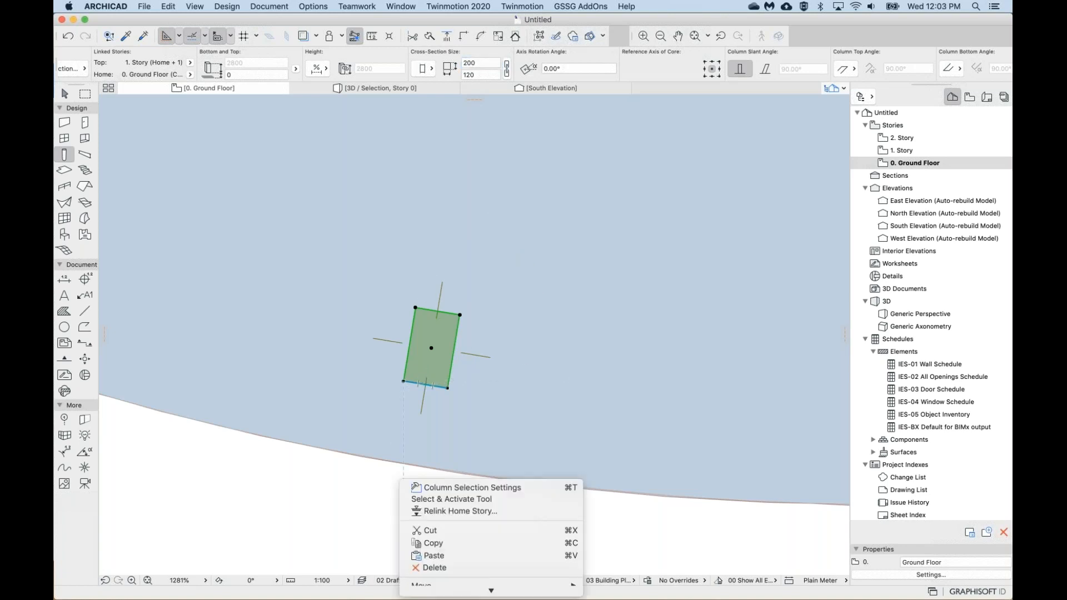
{"action": "mouse_move", "coordinate": [444, 529]}
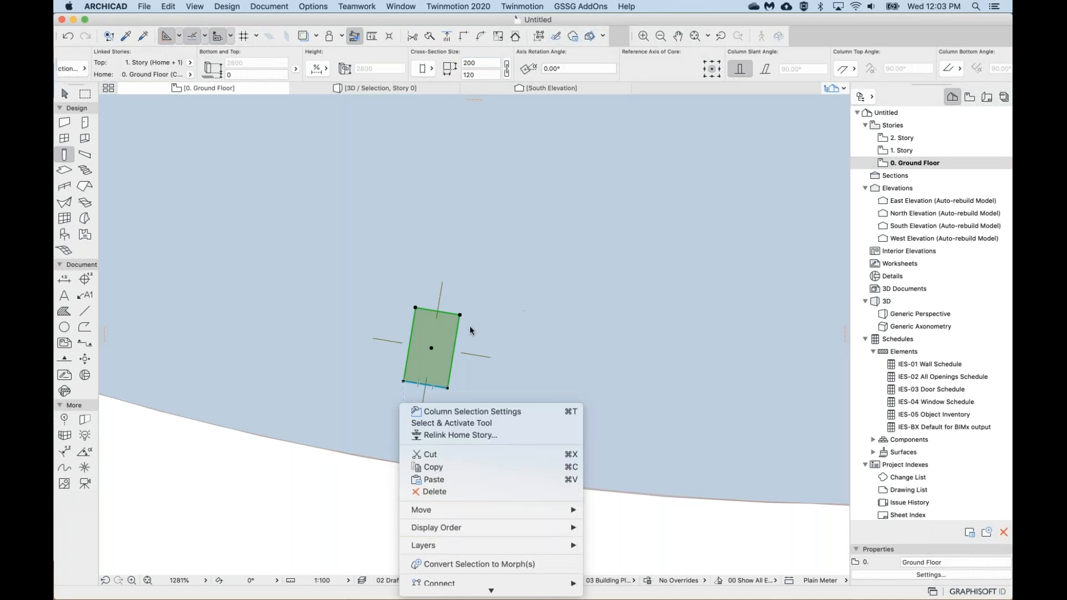
{"action": "key", "text": "Escape"}
Deselect the column, send the shell to the back of the display order, and clear the selection.
{"action": "key", "text": "Escape"}
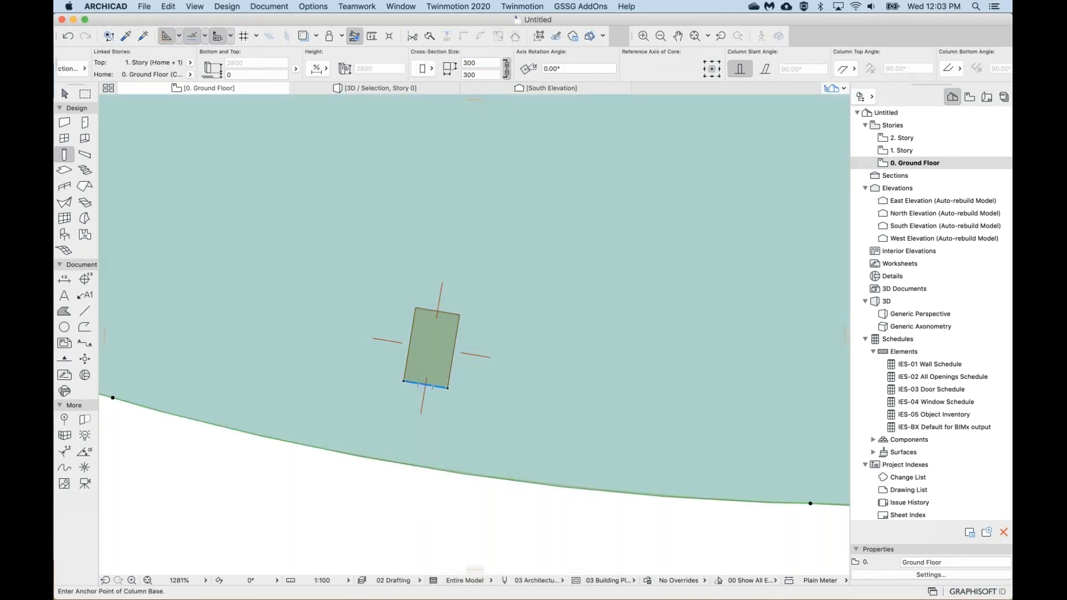
{"action": "left_click", "coordinate": [379, 231], "text": "shift"}
{"action": "right_click", "coordinate": [340, 238]}
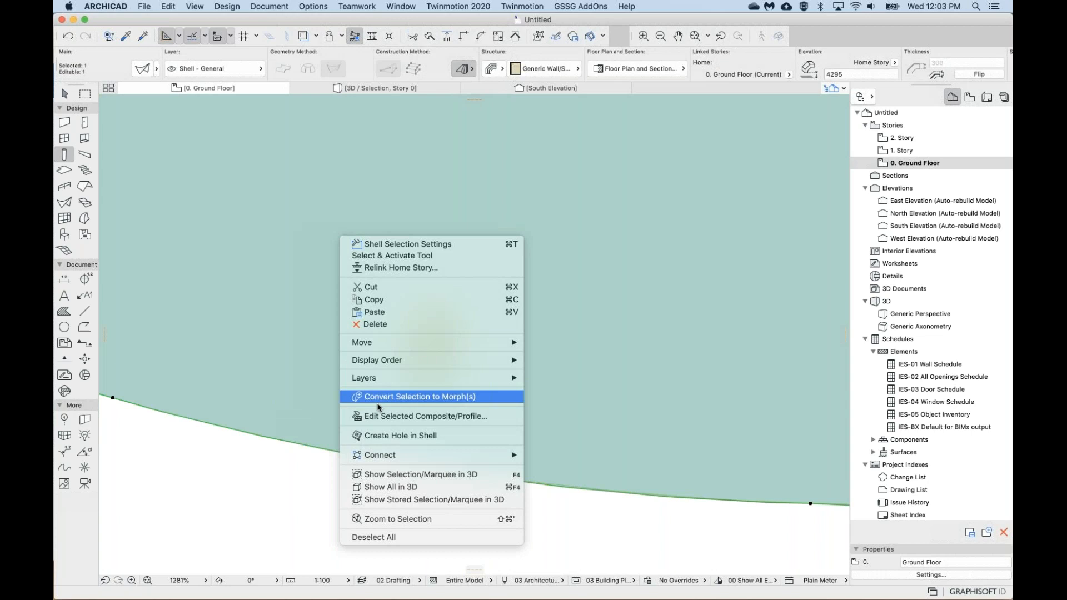
{"action": "mouse_move", "coordinate": [371, 365]}
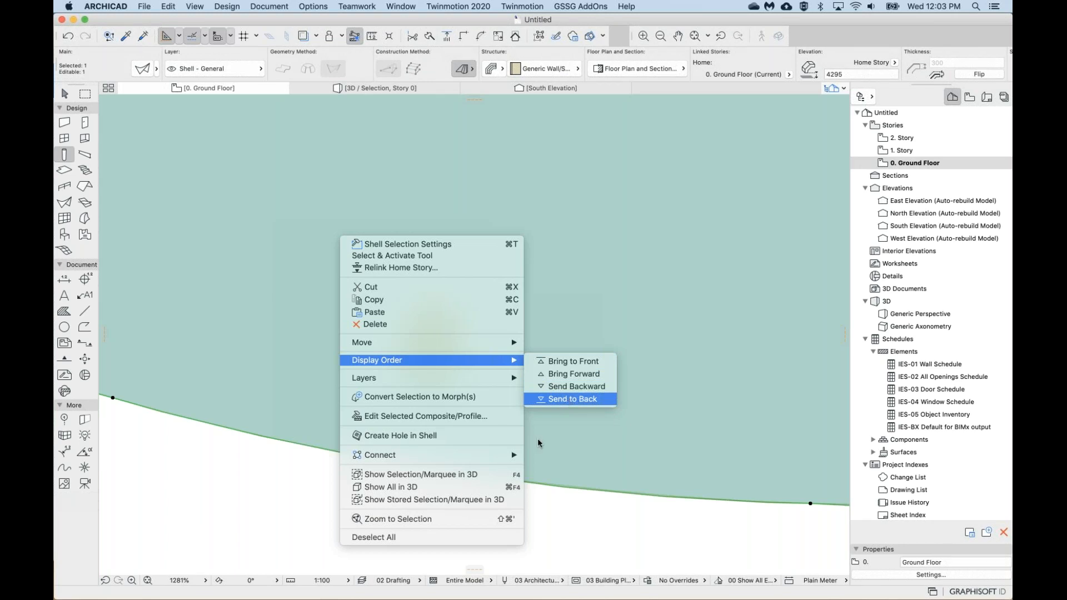
{"action": "left_click", "coordinate": [568, 400]}
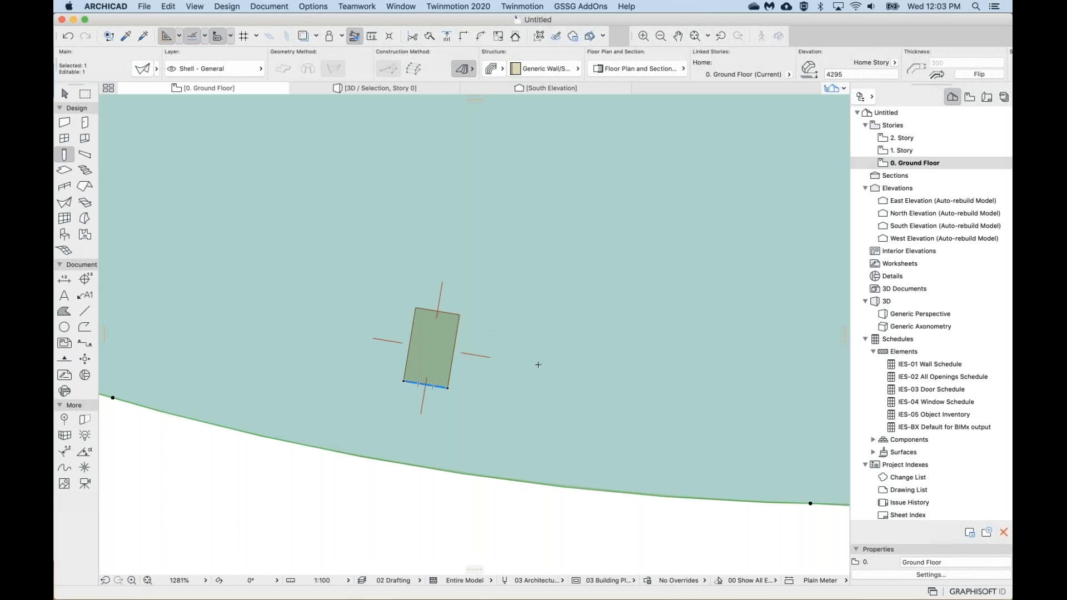
{"action": "key", "text": "Escape"}
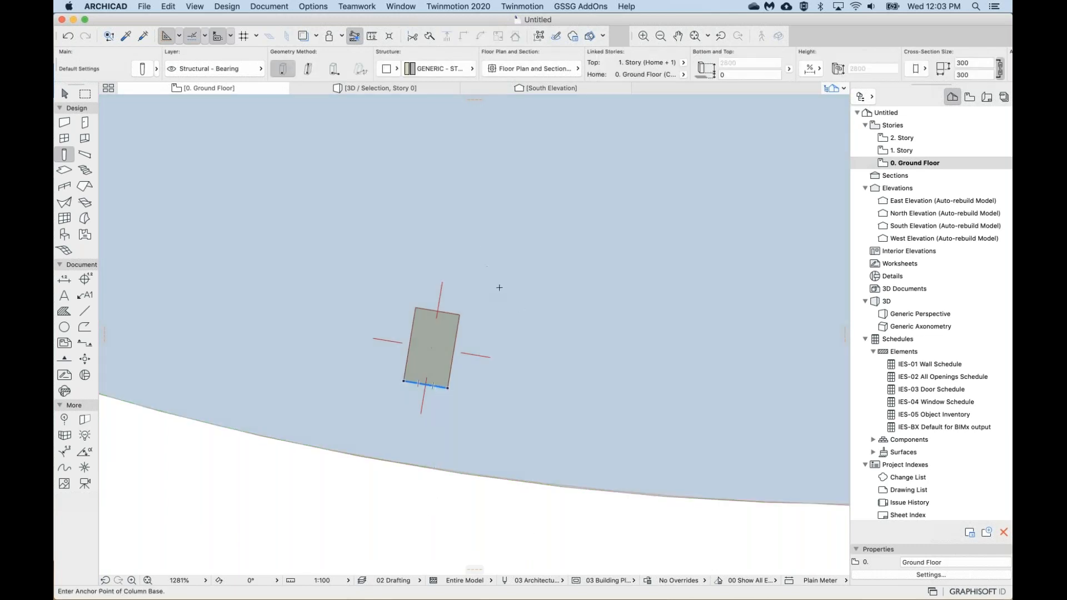
Try to rotate the column again about its centre, from its lower edge's midpoint towards the shell's edge.
{"action": "left_click", "coordinate": [433, 344]}
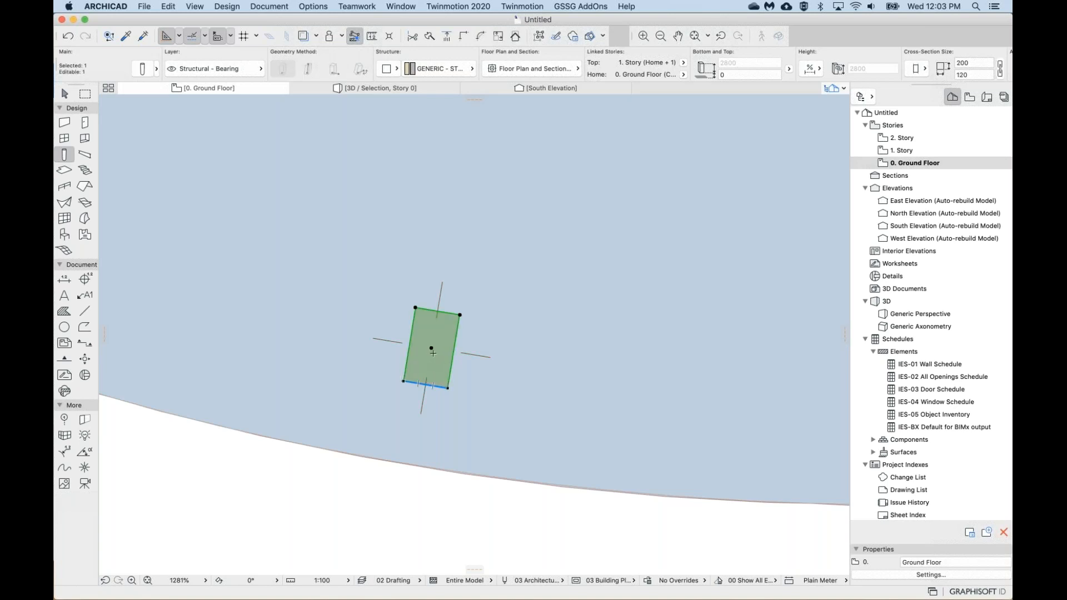
{"action": "key", "text": "super+e"}
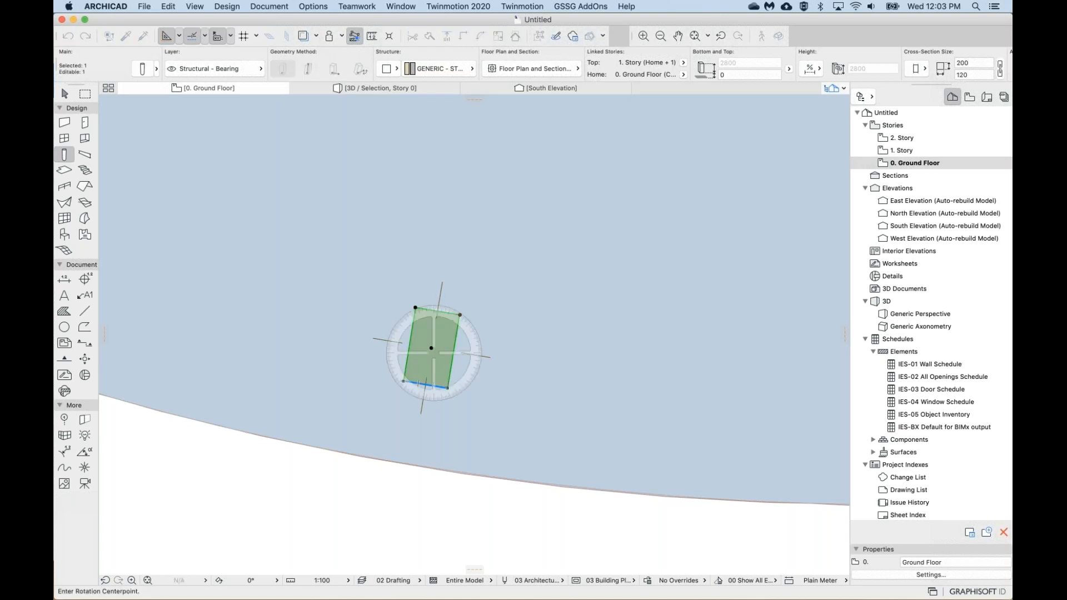
{"action": "left_click", "coordinate": [431, 347]}
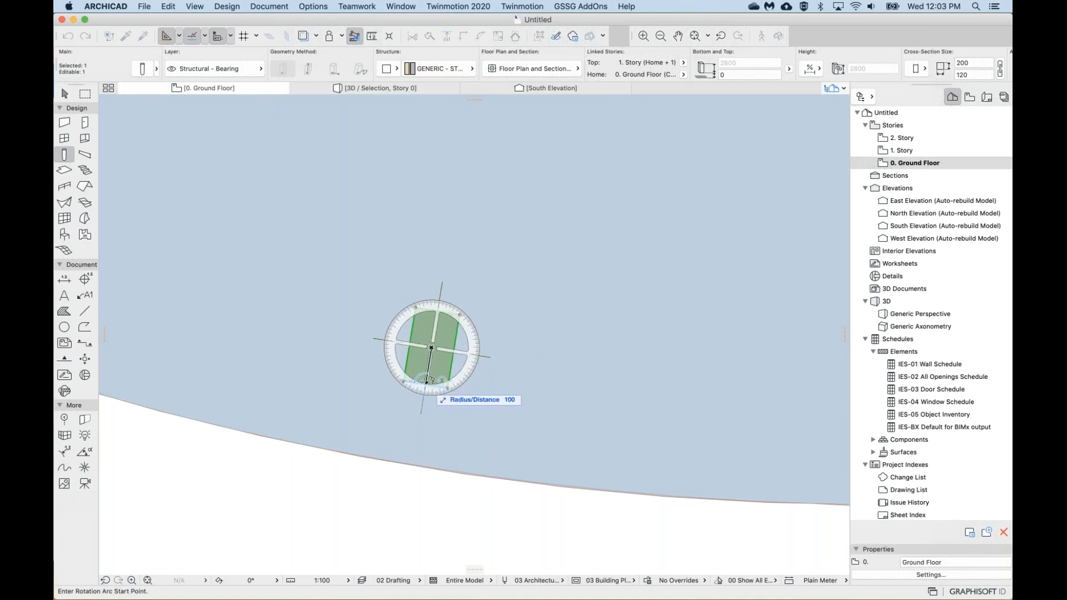
{"action": "left_click", "coordinate": [427, 383]}
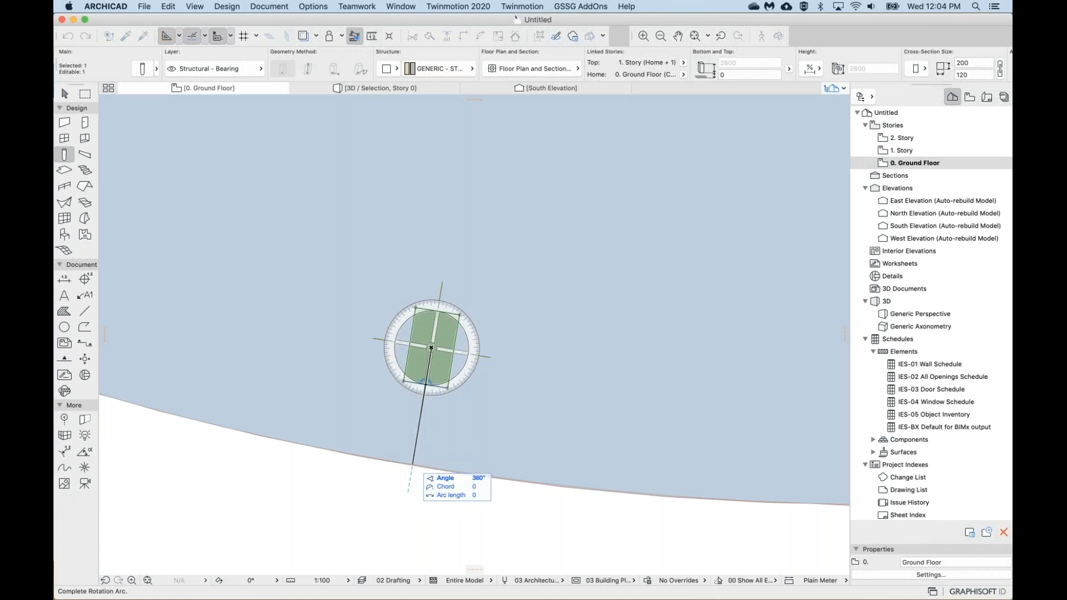
{"action": "left_click", "coordinate": [414, 460]}
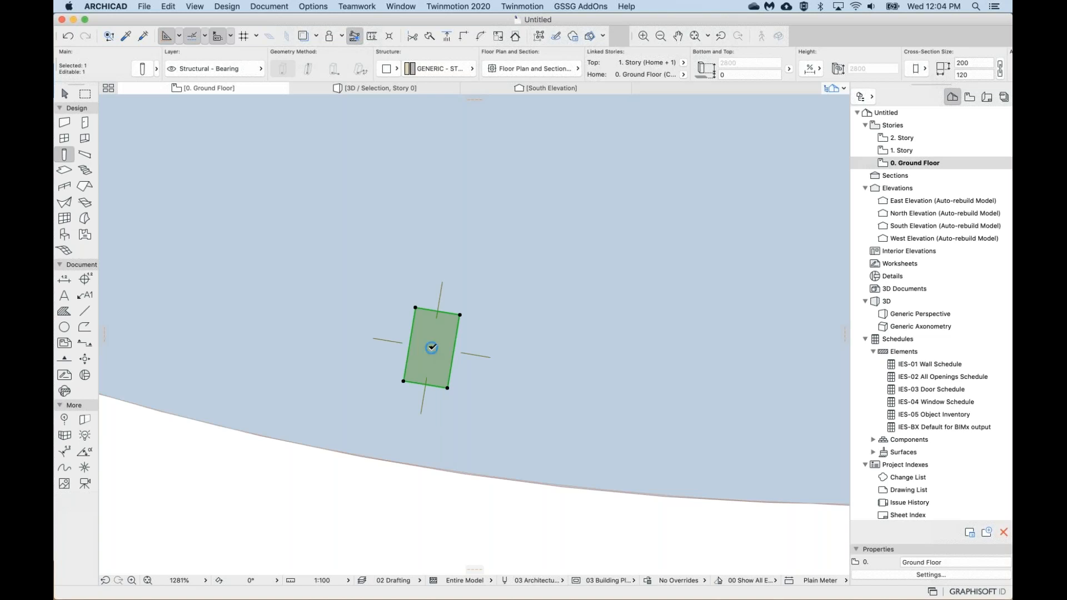
Review the Move commands available for the selected column, including Rotate, and deselect the column.
{"action": "left_click", "coordinate": [432, 348]}
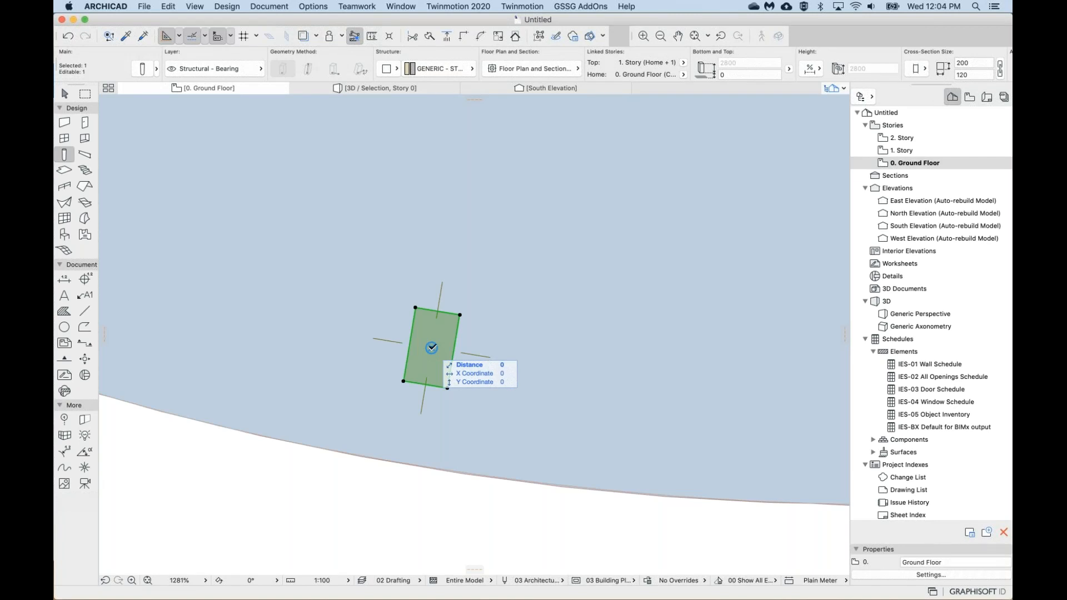
{"action": "right_click", "coordinate": [431, 348]}
{"action": "mouse_move", "coordinate": [464, 459]}
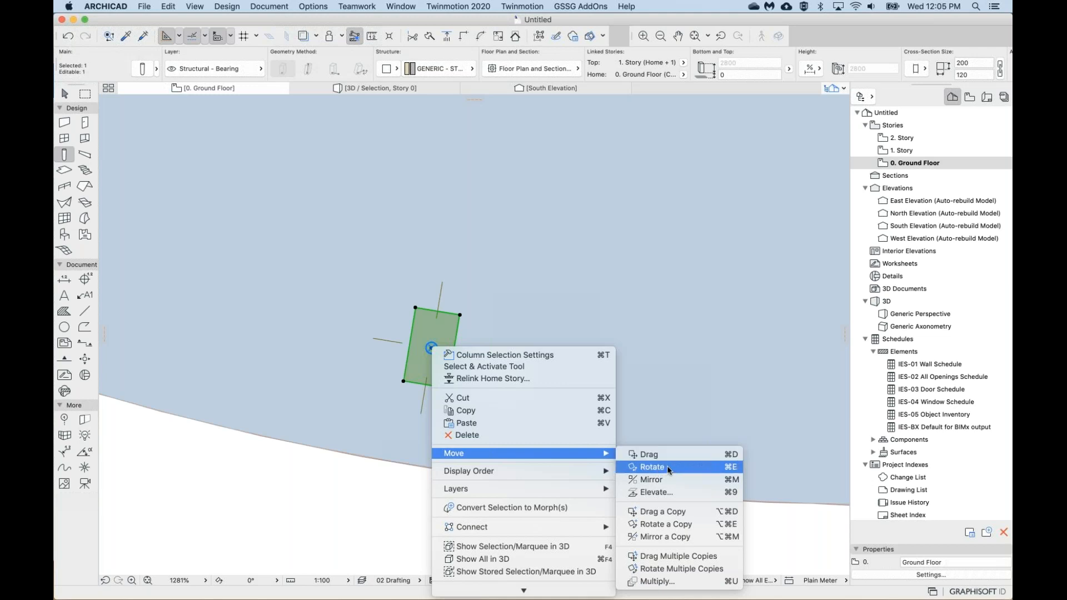
{"action": "left_click", "coordinate": [385, 504]}
{"action": "key", "text": "Escape"}
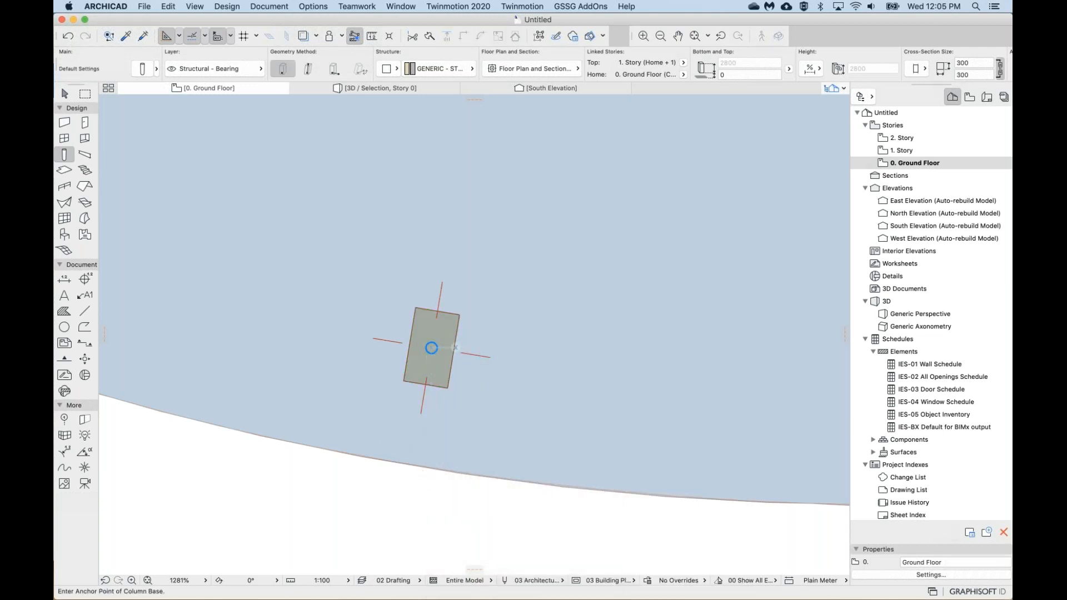
Leave the Column tool and return to element selection with the whole shell in view.
{"action": "scroll", "coordinate": [431, 348], "scroll_direction": "down", "scroll_amount": 6}
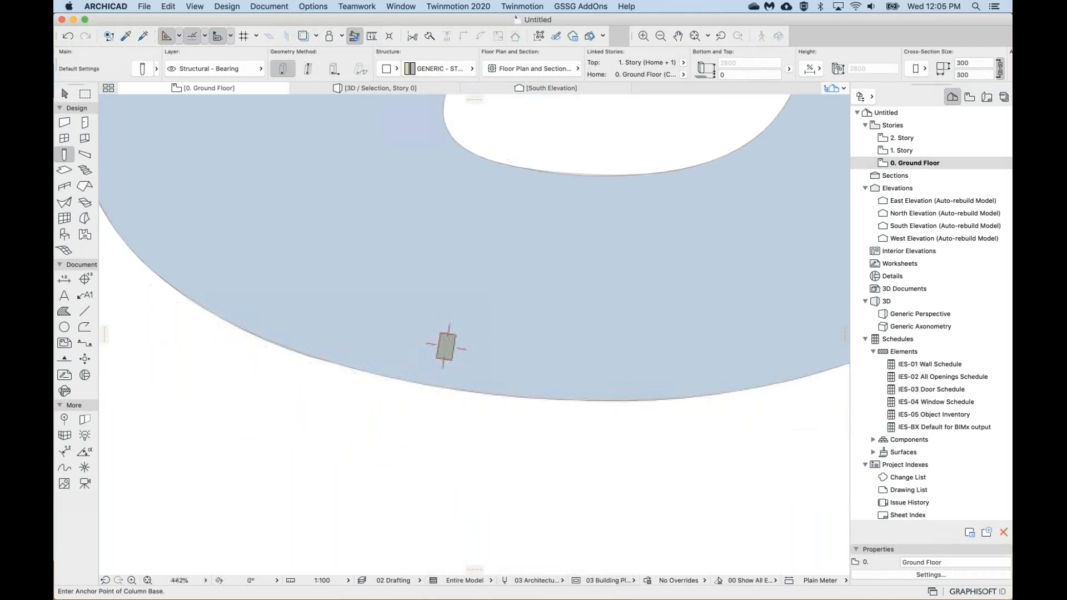
{"action": "scroll", "coordinate": [436, 440], "scroll_direction": "down", "scroll_amount": 4}
{"action": "scroll", "coordinate": [439, 422], "scroll_direction": "up", "scroll_amount": 3}
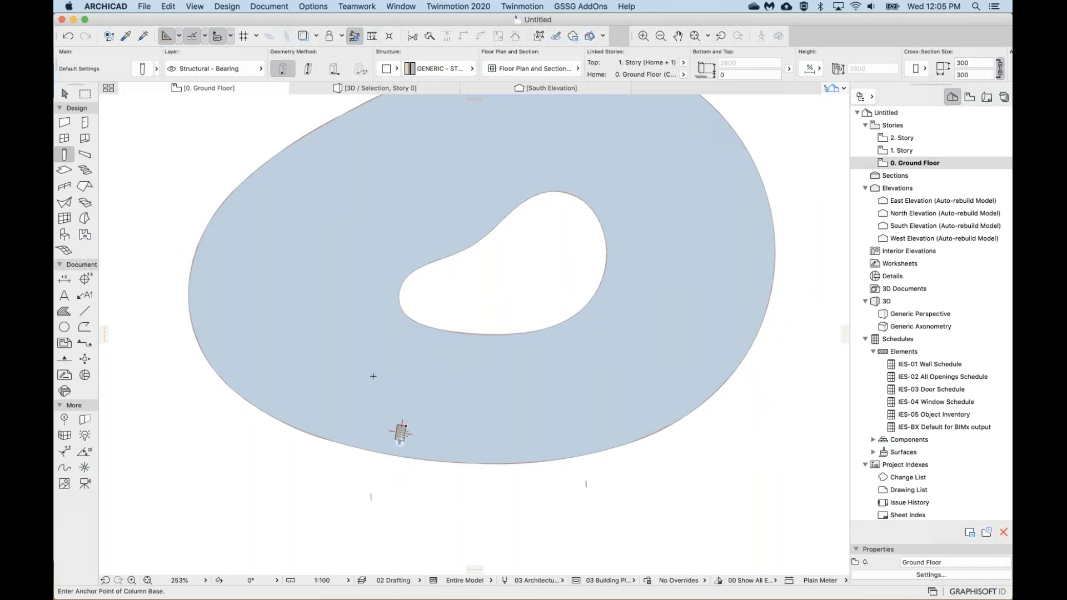
{"action": "key", "text": "Escape"}
{"action": "scroll", "coordinate": [405, 489], "scroll_direction": "up", "scroll_amount": 2}
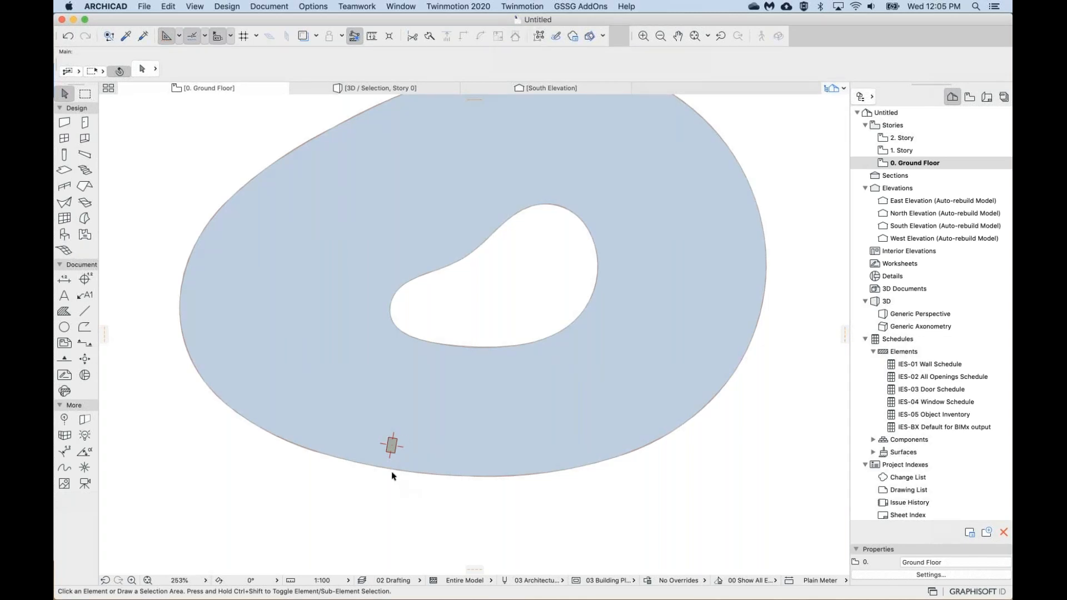
Select the column near the shell's lower edge and open the Multiply dialog for it.
{"action": "left_click", "coordinate": [392, 446]}
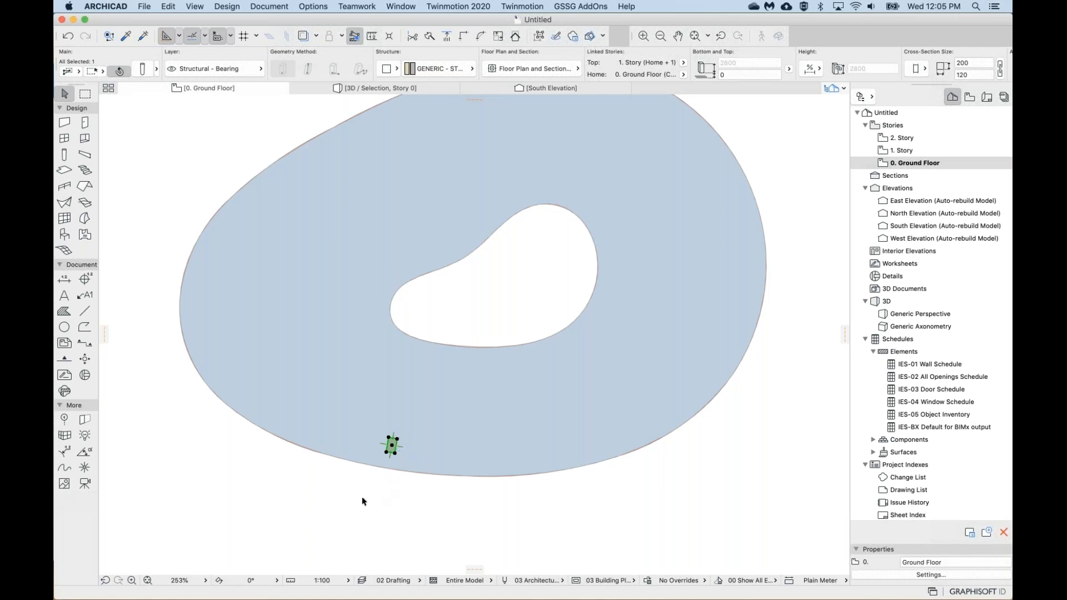
{"action": "scroll", "coordinate": [395, 467], "scroll_direction": "up", "scroll_amount": 5}
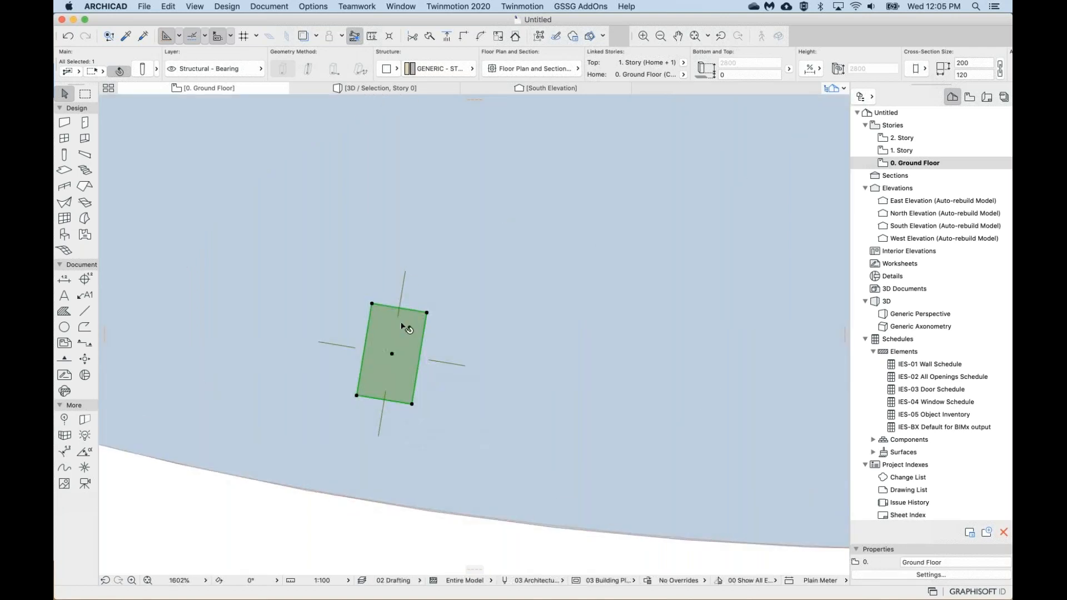
{"action": "scroll", "coordinate": [362, 530], "scroll_direction": "down", "scroll_amount": 5}
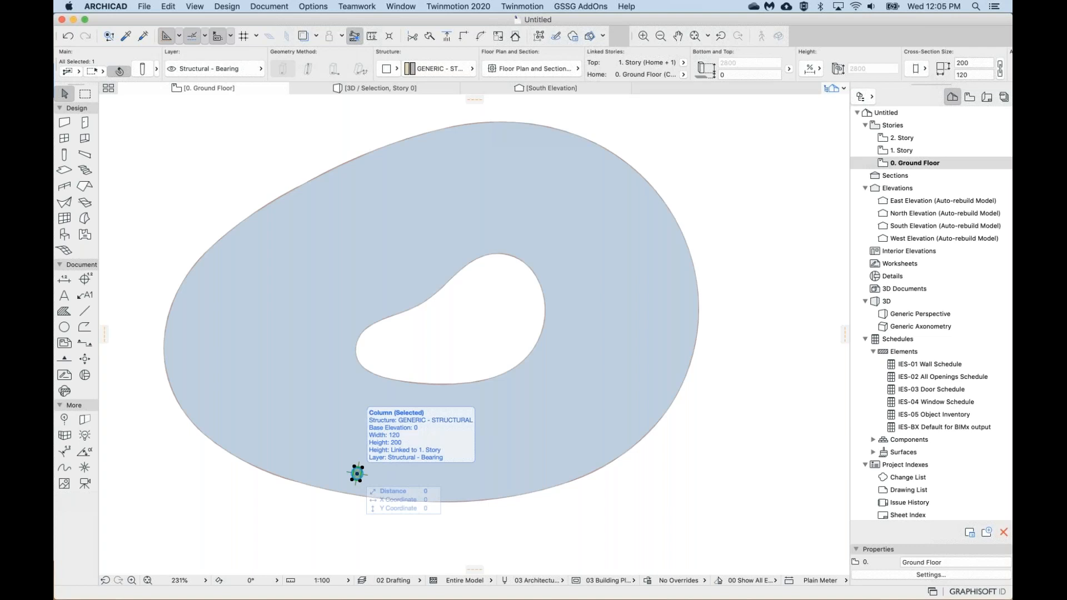
{"action": "key", "text": "super+u"}
{"action": "left_click_drag", "start_coordinate": [622, 206], "coordinate": [413, 167]}
{"action": "left_click_drag", "start_coordinate": [339, 145], "coordinate": [332, 146]}
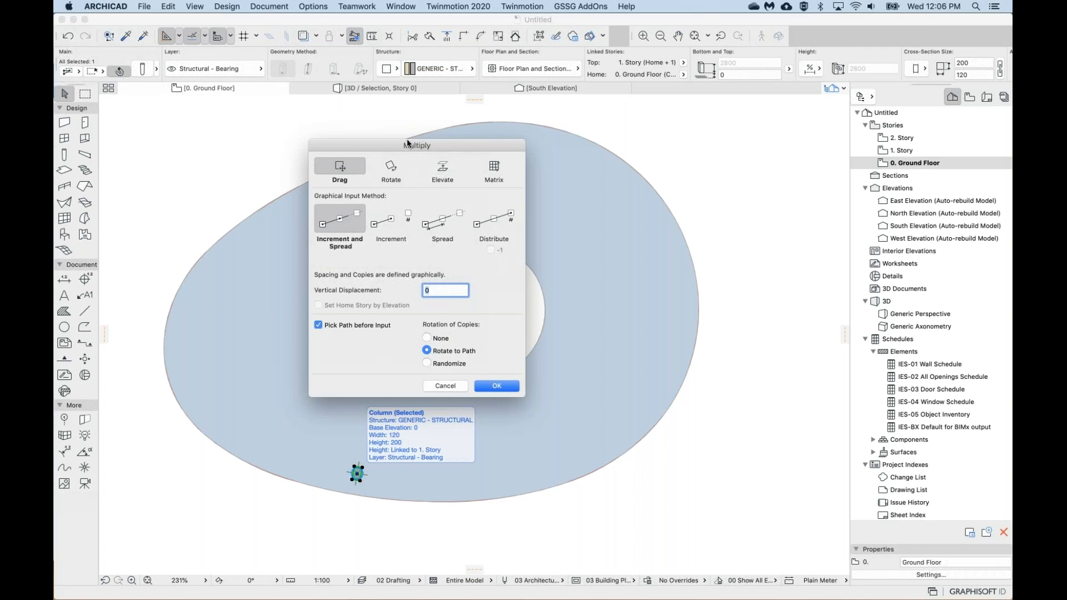
{"action": "left_click", "coordinate": [672, 433]}
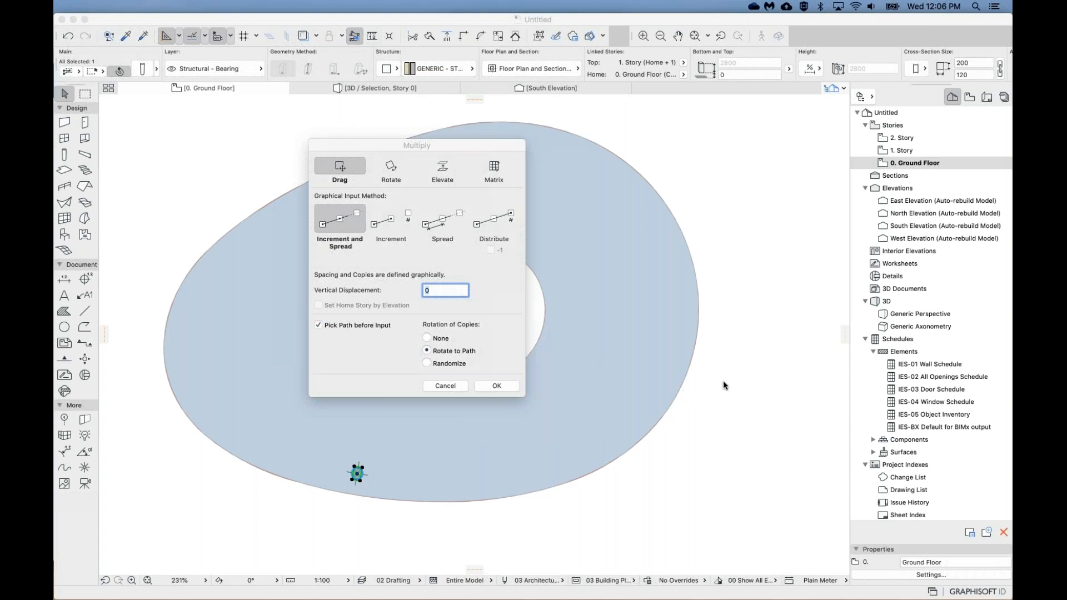
{"action": "left_click", "coordinate": [448, 145]}
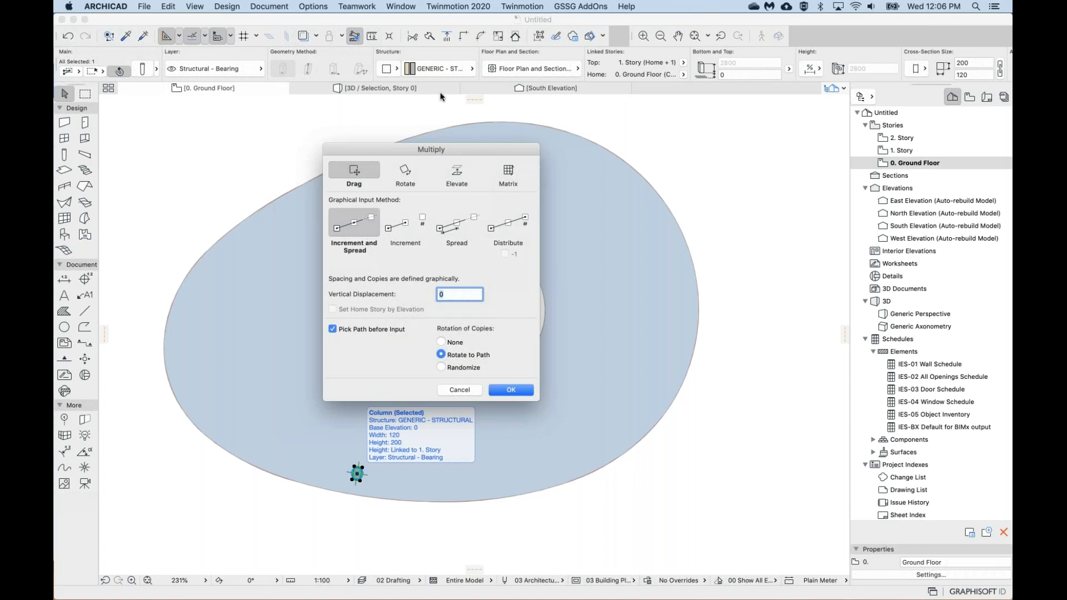
{"action": "left_click_drag", "start_coordinate": [435, 149], "coordinate": [439, 146]}
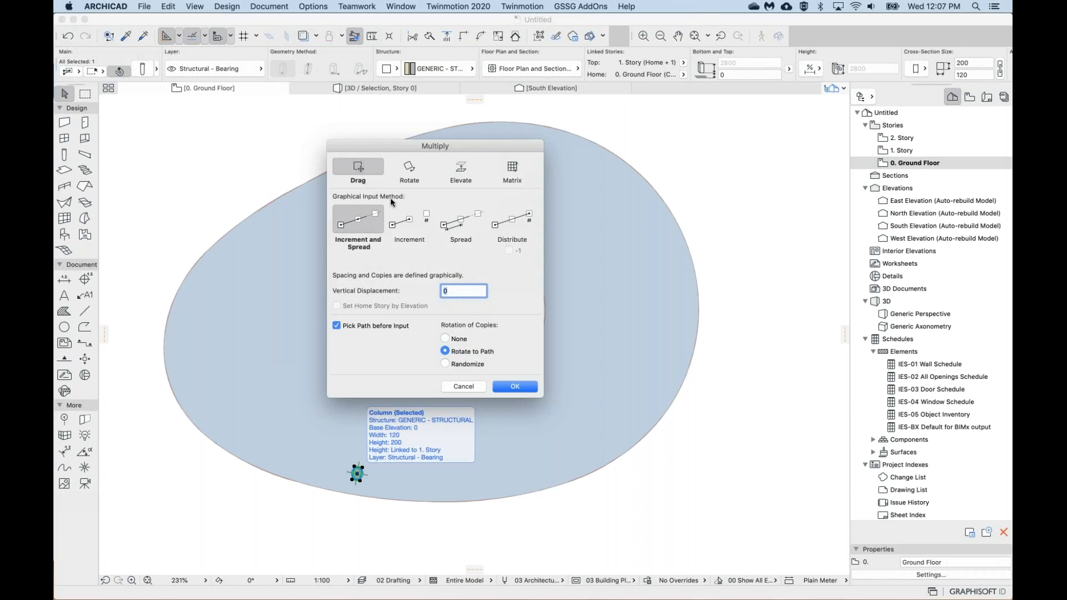
Set the column's multiplication to Distribute with the -1 option and 20 copies, and confirm the settings.
{"action": "left_click", "coordinate": [511, 222]}
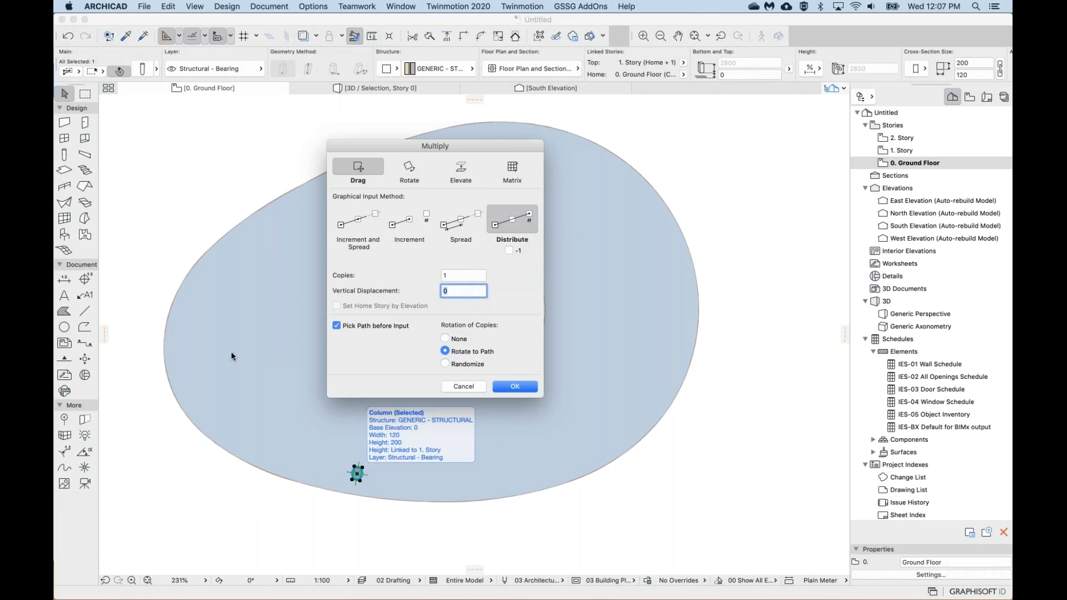
{"action": "left_click", "coordinate": [508, 251]}
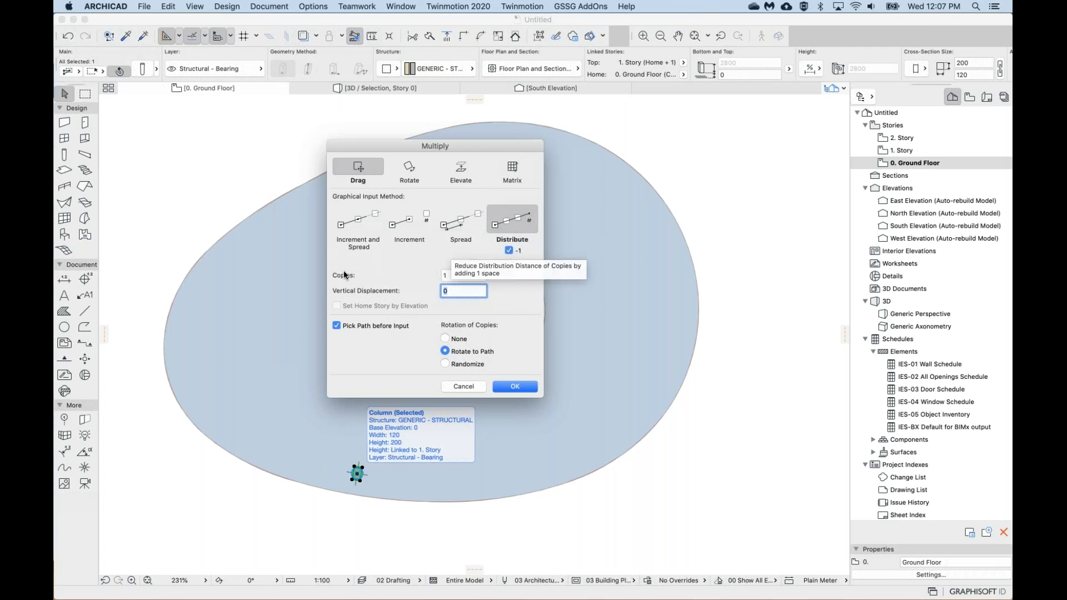
{"action": "left_click", "coordinate": [454, 277]}
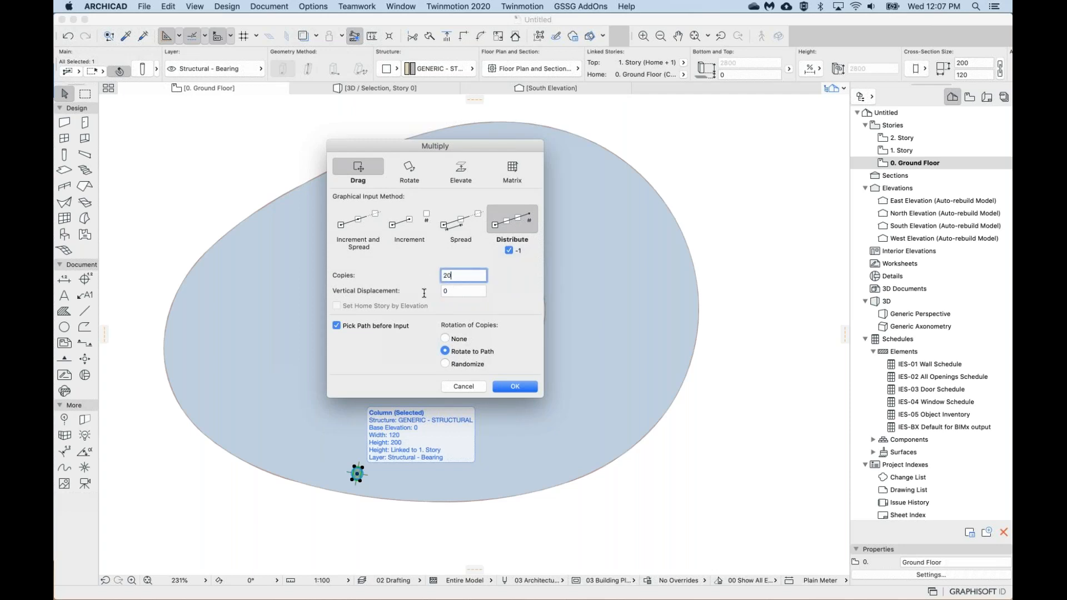
{"action": "left_click", "coordinate": [455, 292]}
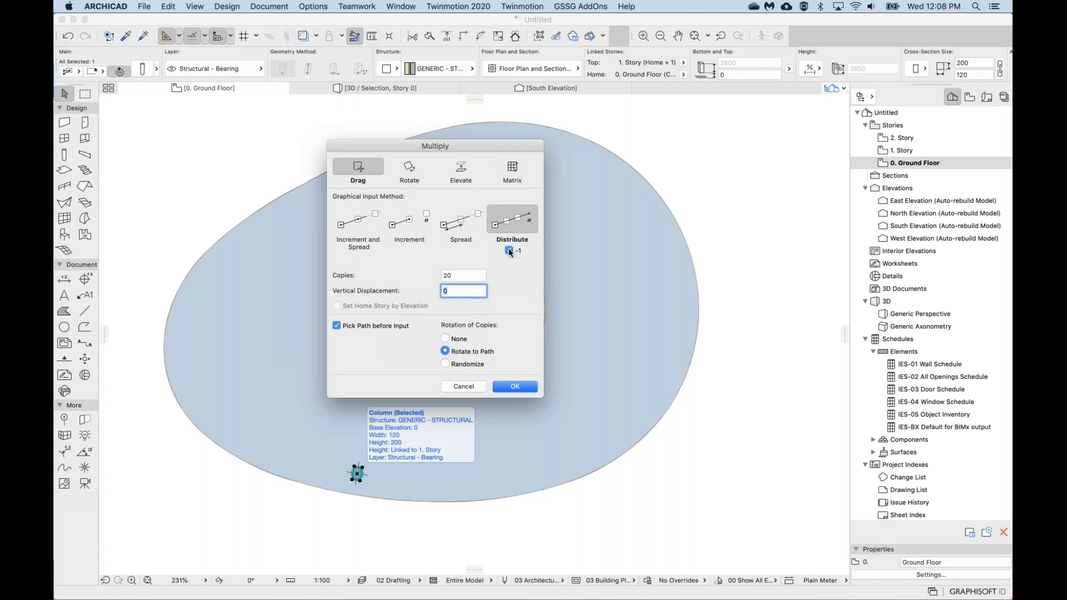
{"action": "left_click", "coordinate": [456, 275]}
{"action": "key", "text": "Tab"}
{"action": "left_click", "coordinate": [515, 387]}
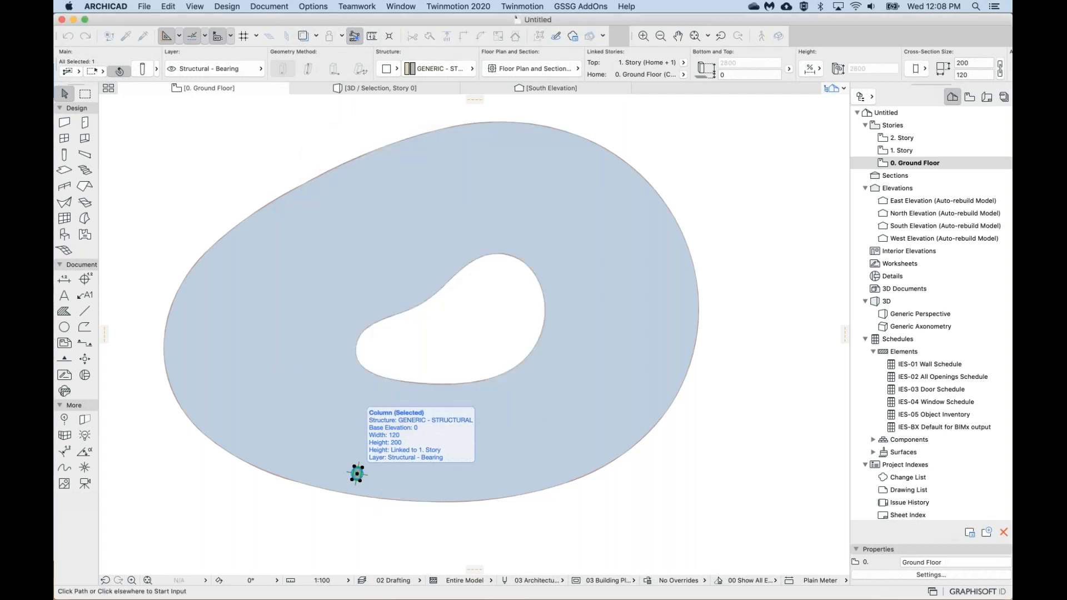
Try distributing the column copies along the shell's outer edge, from the column's centre all the way round, and undo it.
{"action": "left_click", "coordinate": [396, 501]}
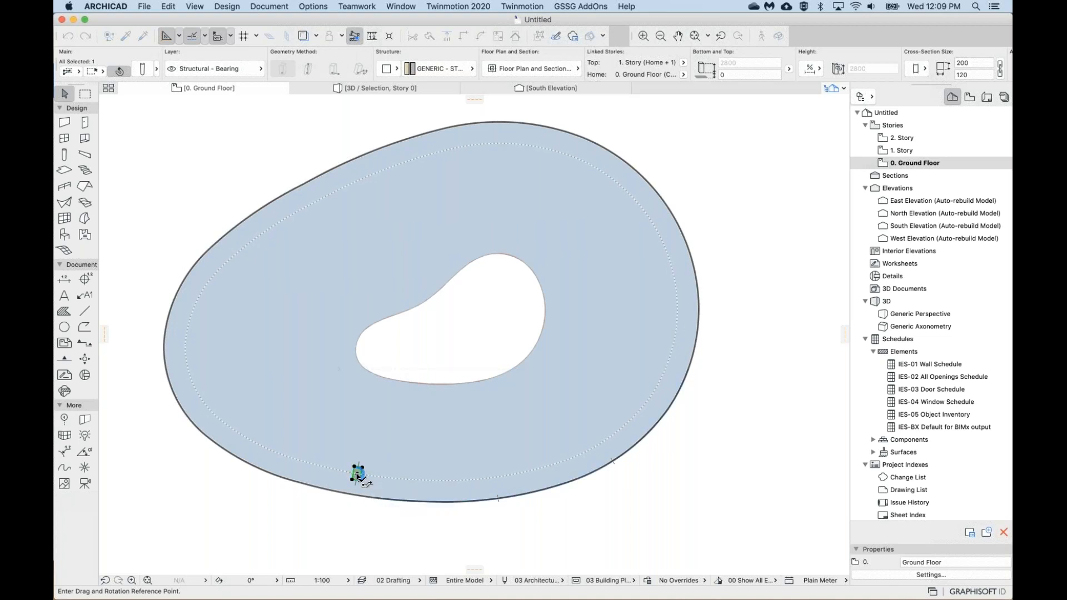
{"action": "left_click", "coordinate": [357, 474]}
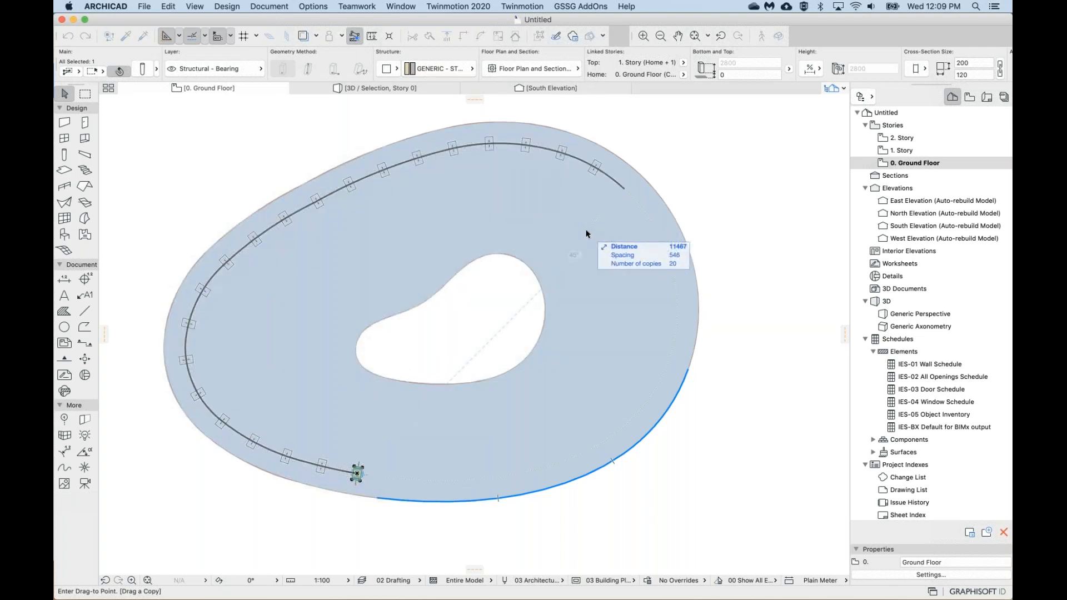
{"action": "scroll", "coordinate": [586, 233], "scroll_direction": "right", "scroll_amount": 3}
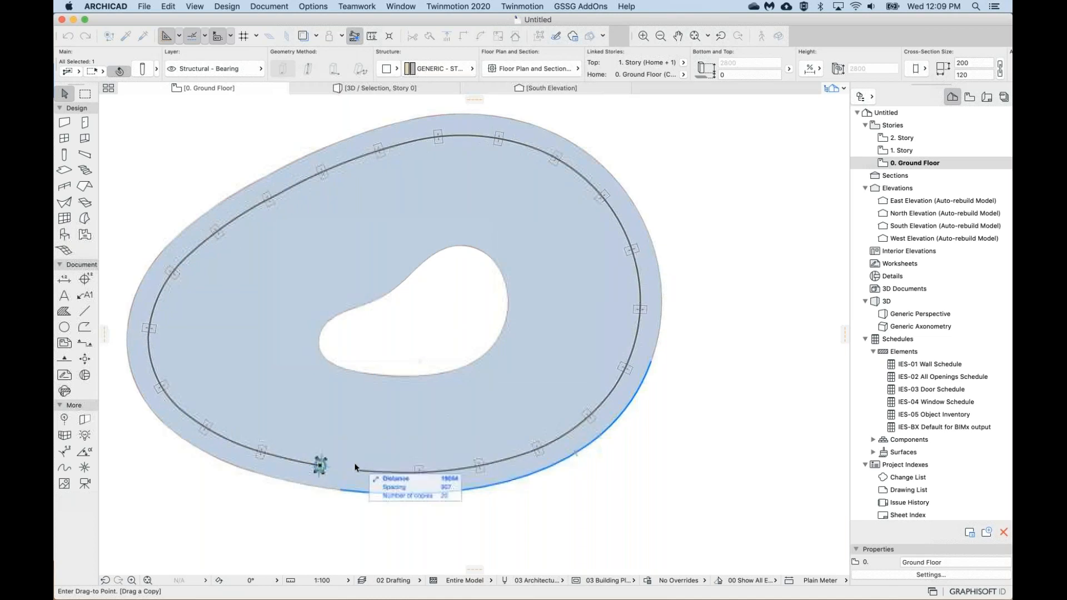
{"action": "scroll", "coordinate": [356, 467], "scroll_direction": "up", "scroll_amount": 3}
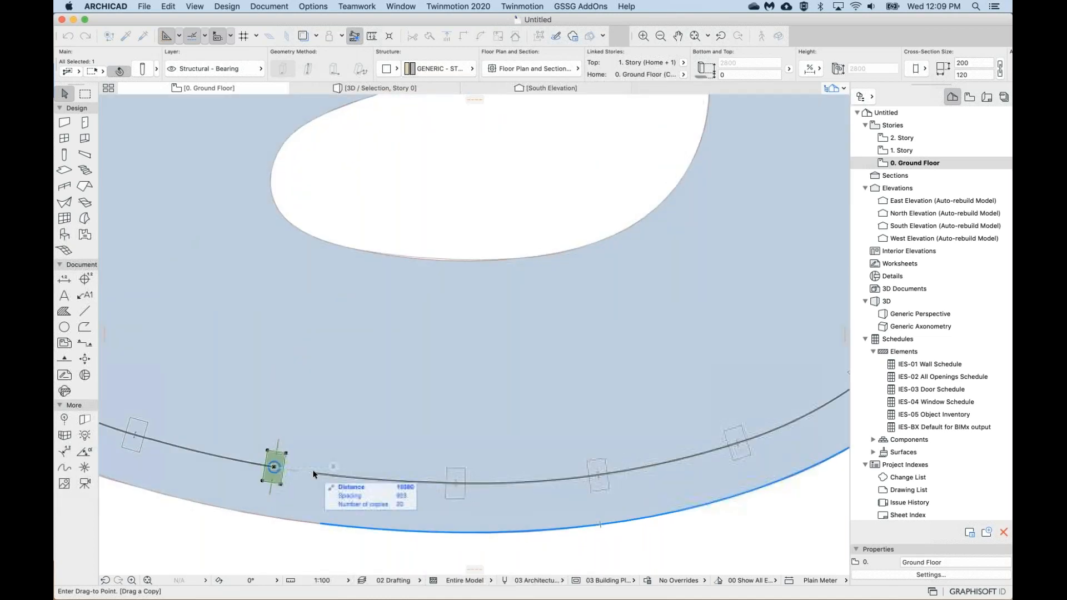
{"action": "left_click", "coordinate": [274, 468]}
{"action": "scroll", "coordinate": [275, 468], "scroll_direction": "down", "scroll_amount": 6}
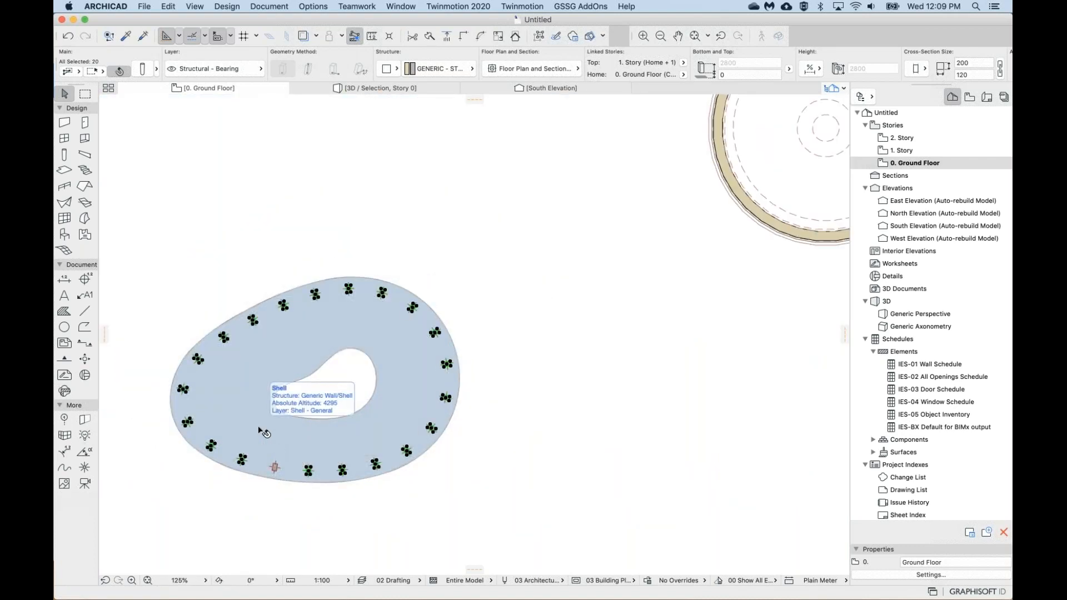
{"action": "scroll", "coordinate": [263, 432], "scroll_direction": "up", "scroll_amount": 5}
{"action": "middle_click_drag", "start_coordinate": [295, 395], "coordinate": [329, 390]}
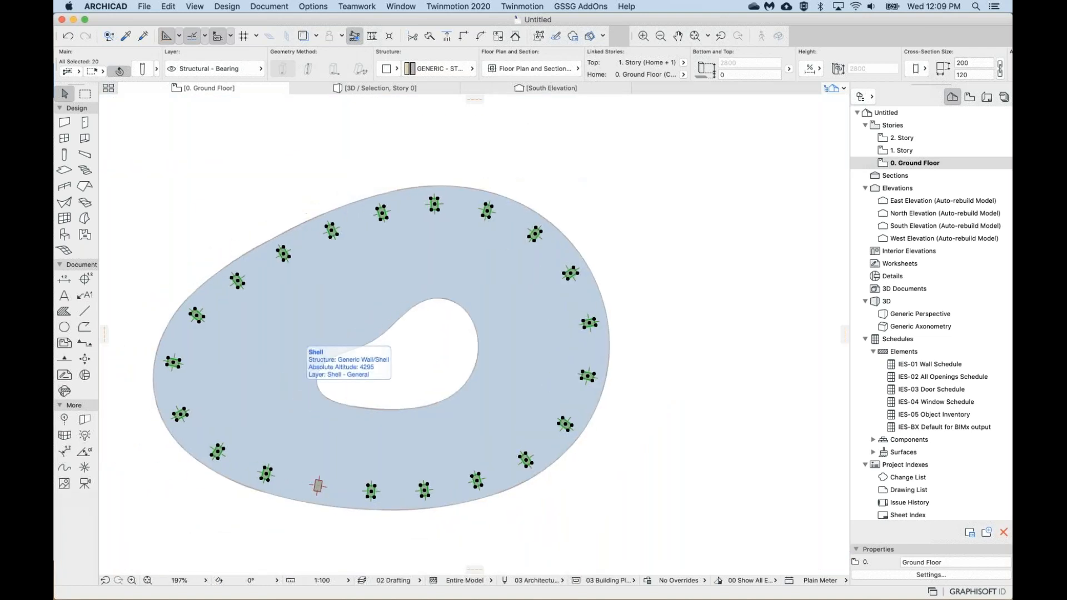
{"action": "key", "text": "super+z"}
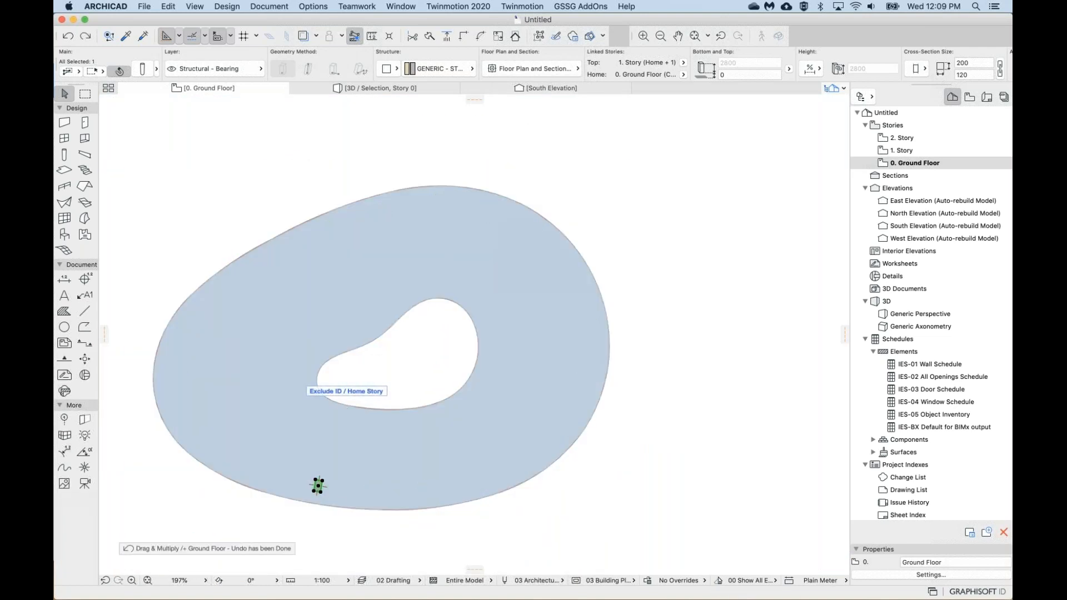
Restart Multiply with the same Distribute settings, using the shell's outer edge as path and the column's centre as reference point.
{"action": "key", "text": "super+u"}
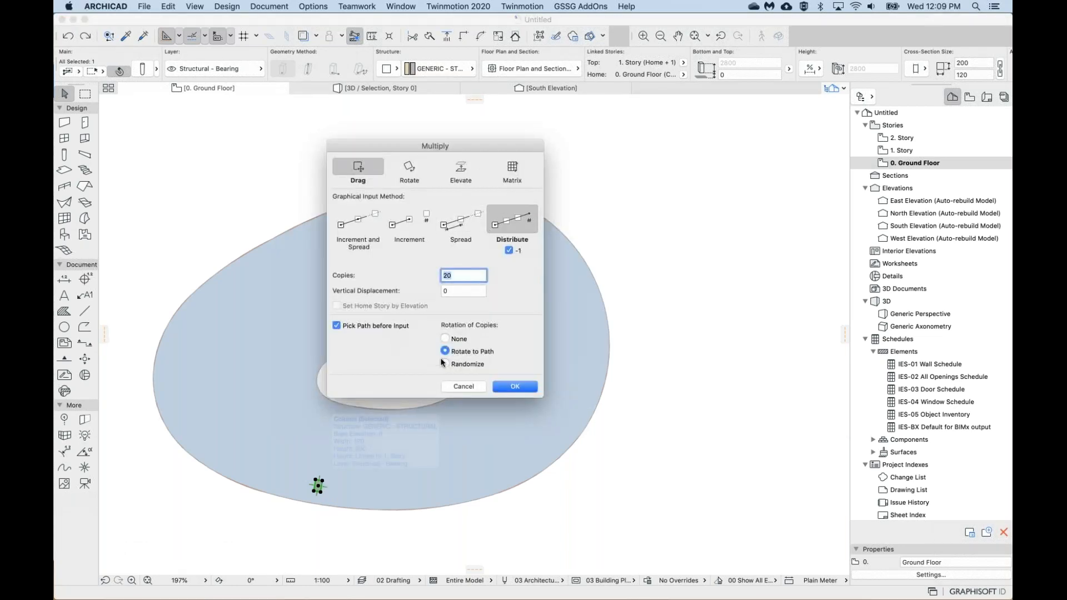
{"action": "left_click", "coordinate": [515, 386]}
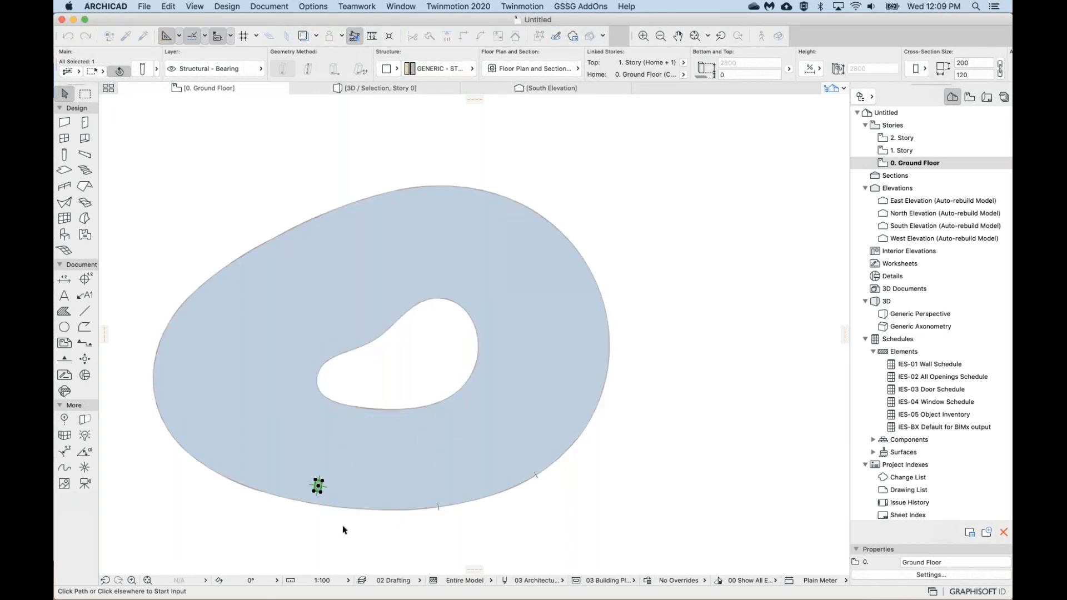
{"action": "left_click", "coordinate": [349, 509]}
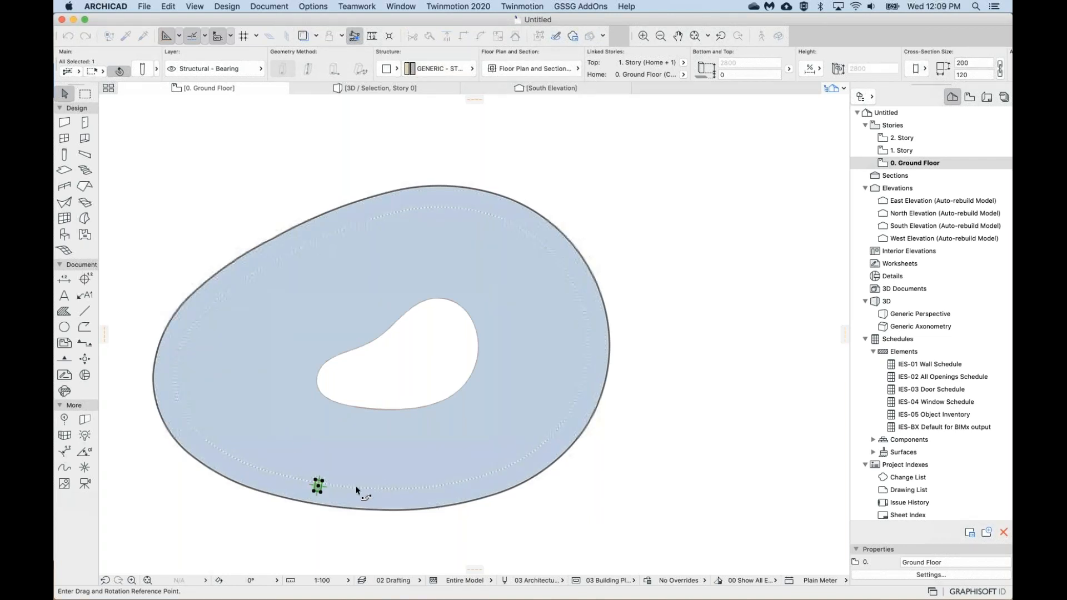
{"action": "scroll", "coordinate": [311, 487], "scroll_direction": "up", "scroll_amount": 5}
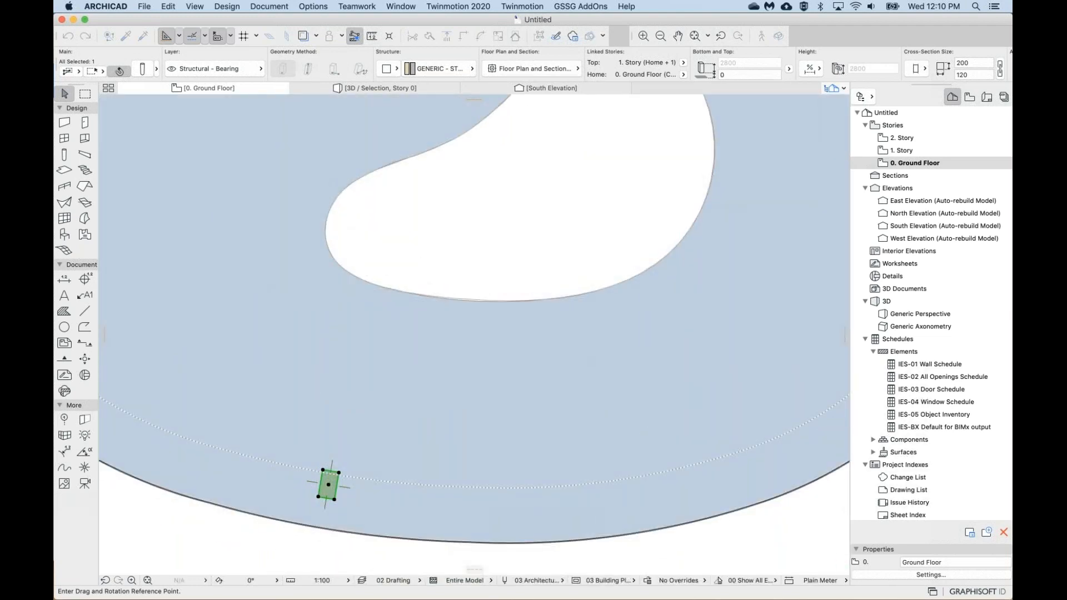
{"action": "left_click", "coordinate": [329, 488]}
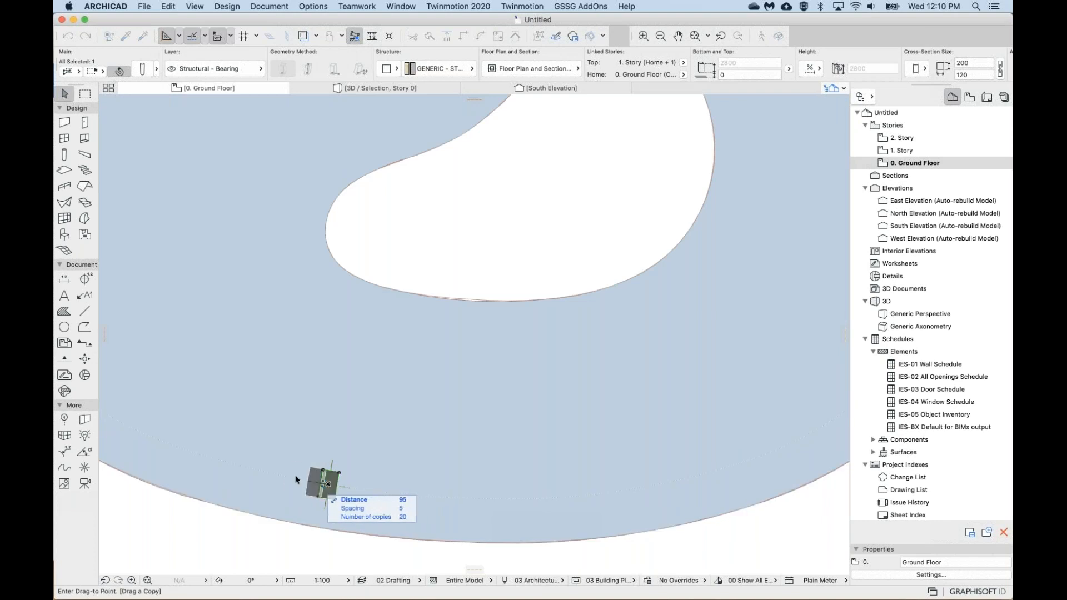
Distribute the copies around the full path, ending back at the original column's centre, and clear the selection.
{"action": "scroll", "coordinate": [249, 455], "scroll_direction": "down", "scroll_amount": 5}
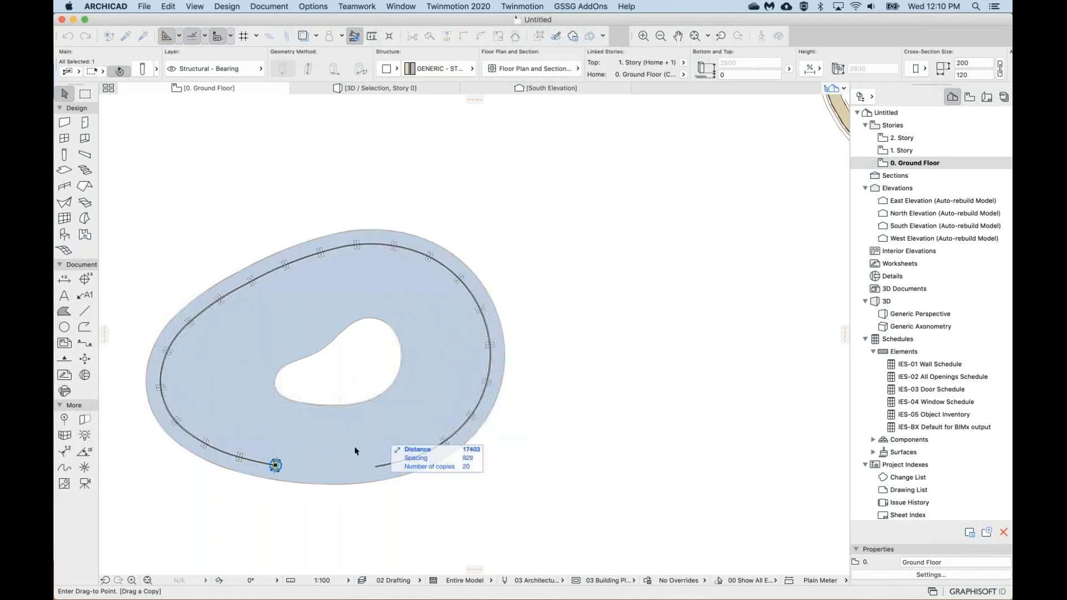
{"action": "scroll", "coordinate": [305, 460], "scroll_direction": "up", "scroll_amount": 3}
{"action": "scroll", "coordinate": [305, 459], "scroll_direction": "up", "scroll_amount": 2}
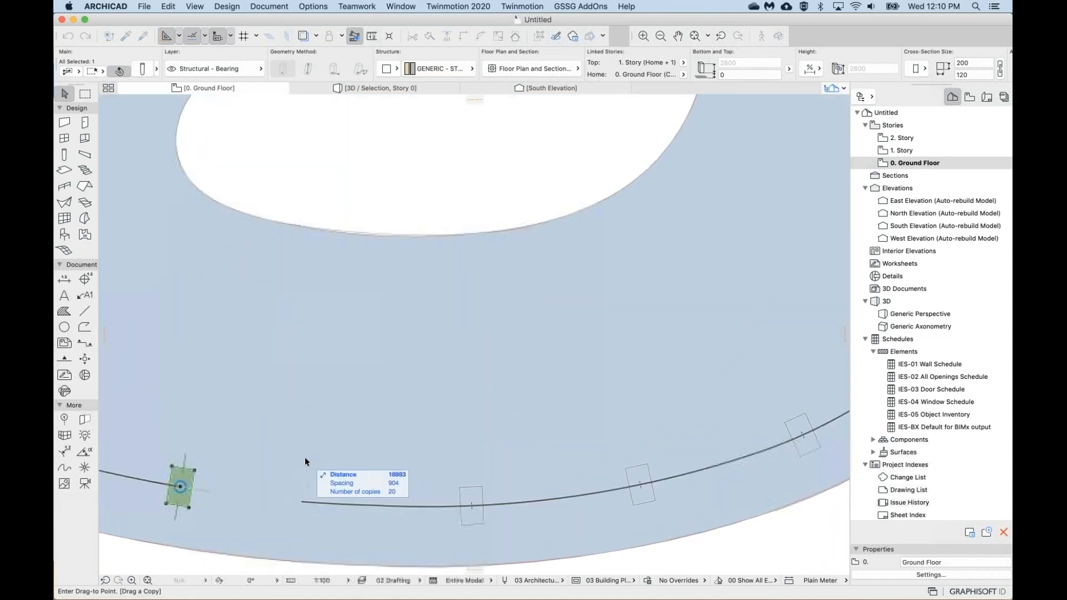
{"action": "scroll", "coordinate": [305, 459], "scroll_direction": "left", "scroll_amount": 1}
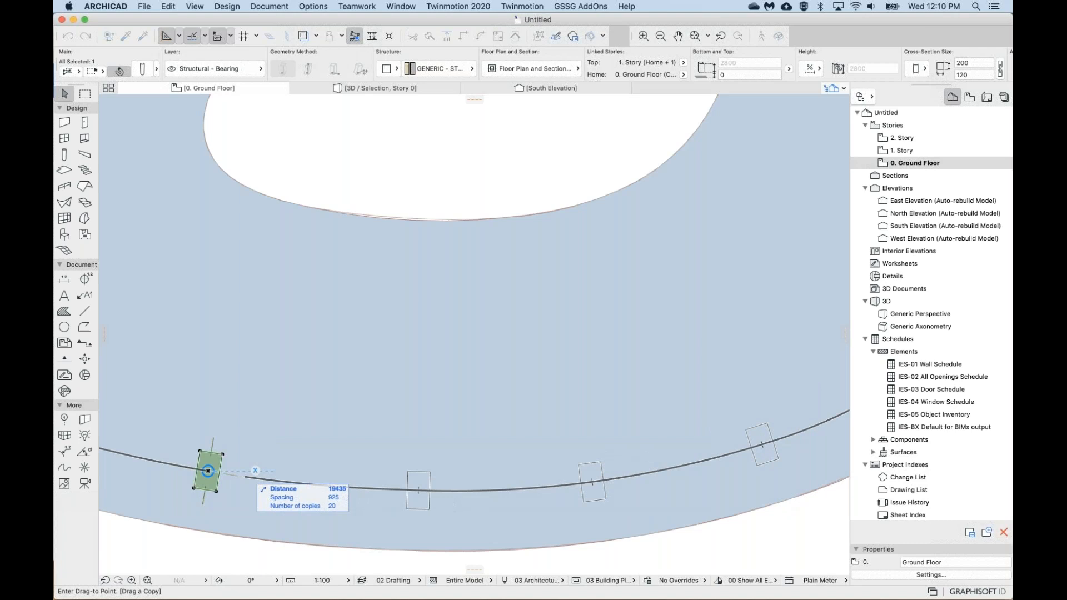
{"action": "left_click", "coordinate": [209, 471]}
{"action": "scroll", "coordinate": [208, 472], "scroll_direction": "down", "scroll_amount": 5}
{"action": "scroll", "coordinate": [209, 473], "scroll_direction": "up", "scroll_amount": 1}
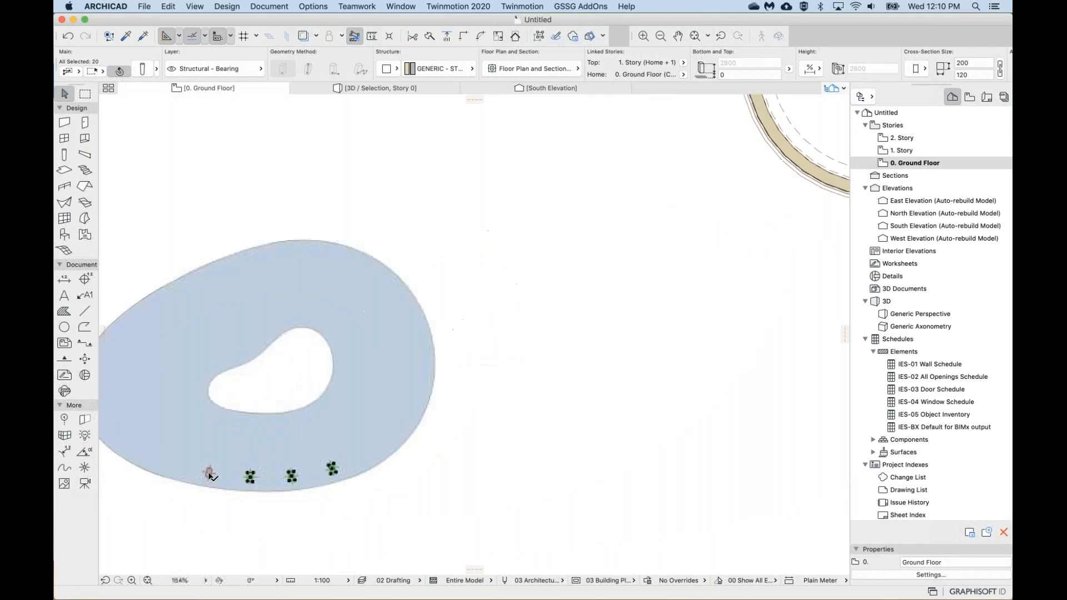
{"action": "middle_click_drag", "start_coordinate": [209, 473], "coordinate": [333, 473]}
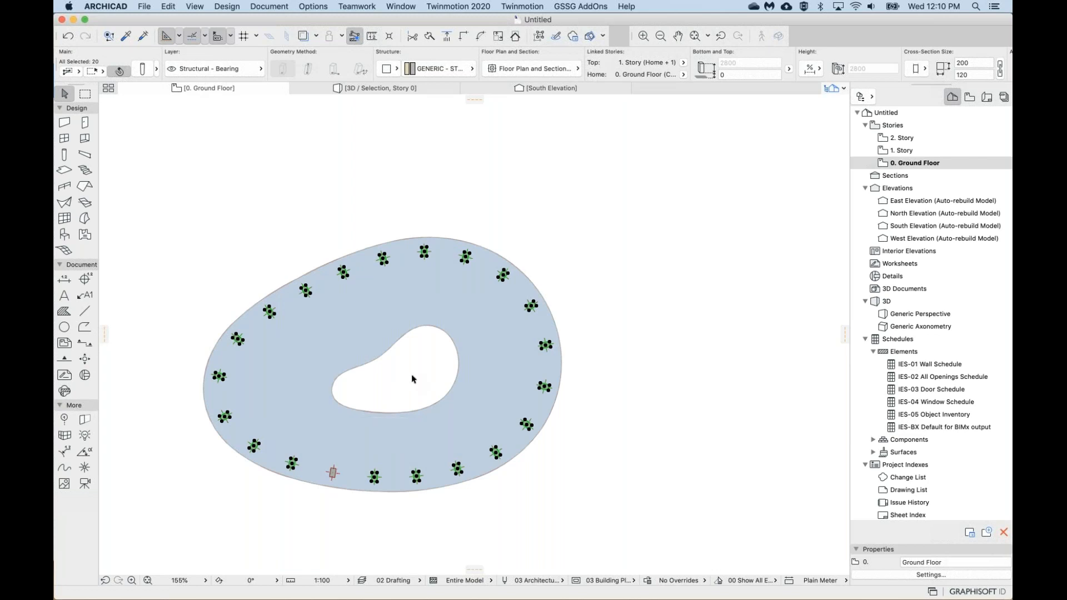
{"action": "scroll", "coordinate": [411, 377], "scroll_direction": "down", "scroll_amount": 1}
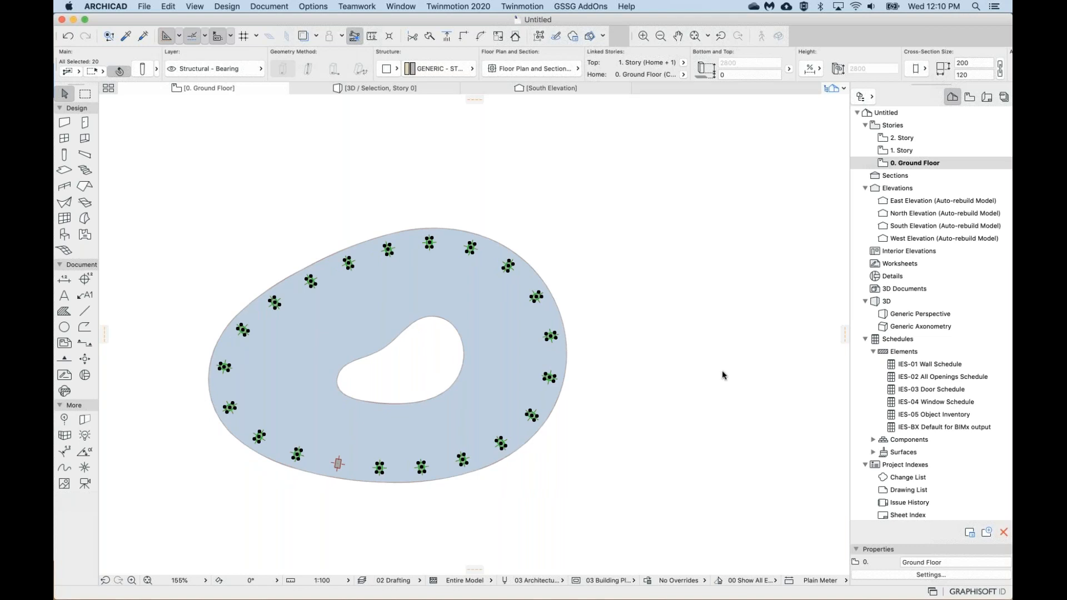
{"action": "left_click", "coordinate": [434, 371]}
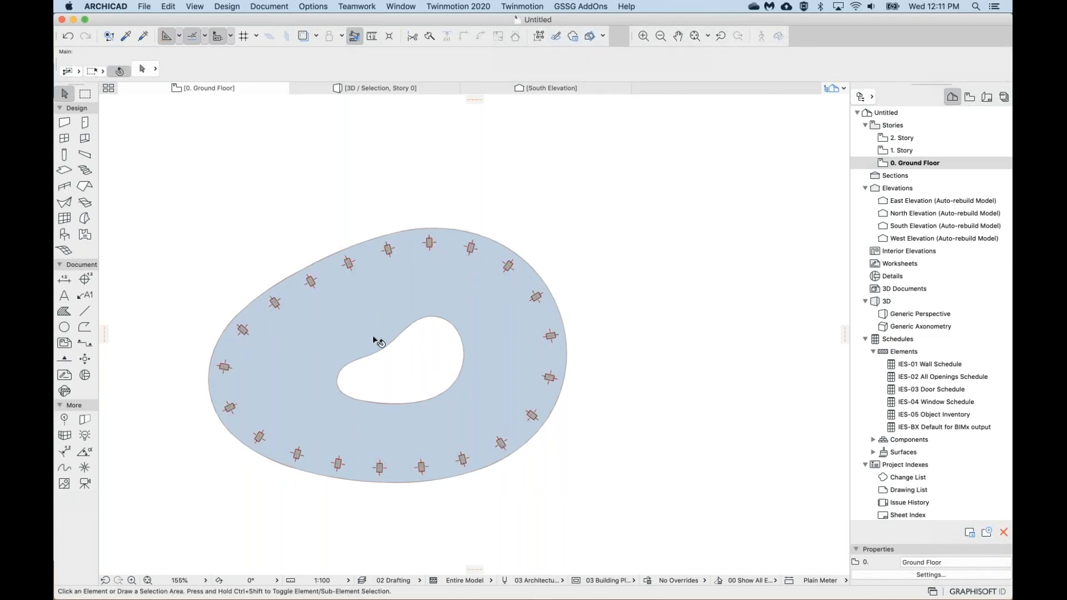
{"action": "scroll", "coordinate": [373, 335], "scroll_direction": "down", "scroll_amount": 1}
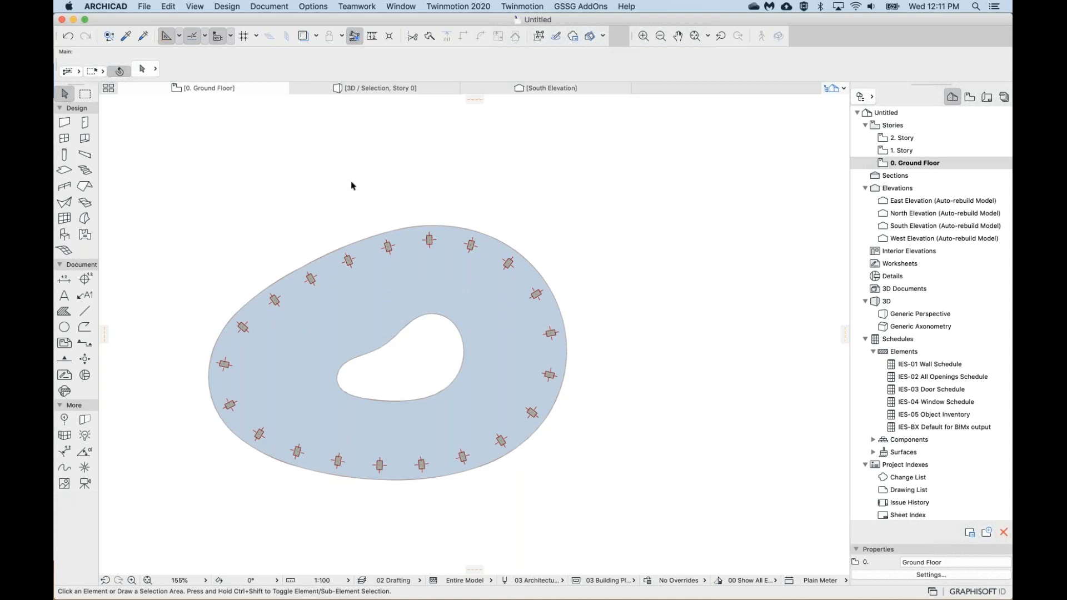
Draw a thick, all-stories rectangular marquee around the whole shell and its ring of columns.
{"action": "left_click", "coordinate": [83, 95]}
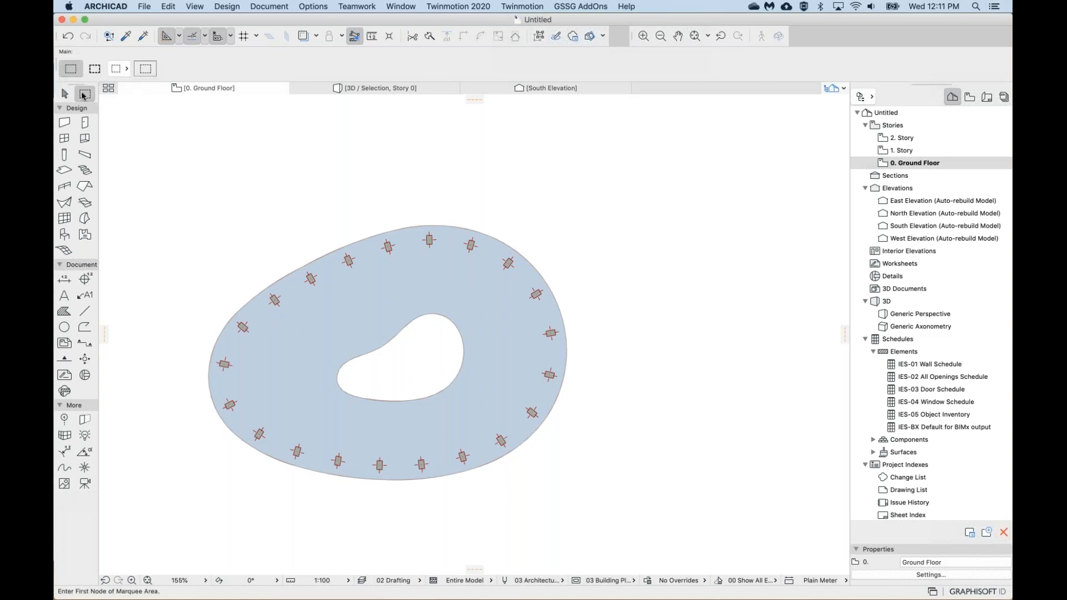
{"action": "left_click", "coordinate": [94, 69]}
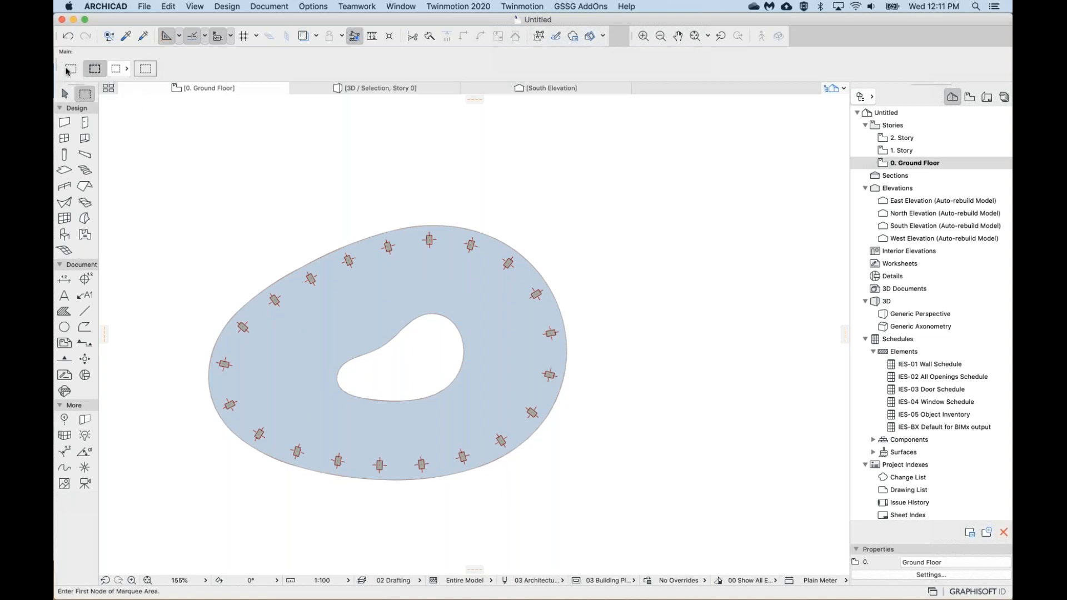
{"action": "left_click", "coordinate": [152, 168]}
{"action": "left_click", "coordinate": [617, 539]}
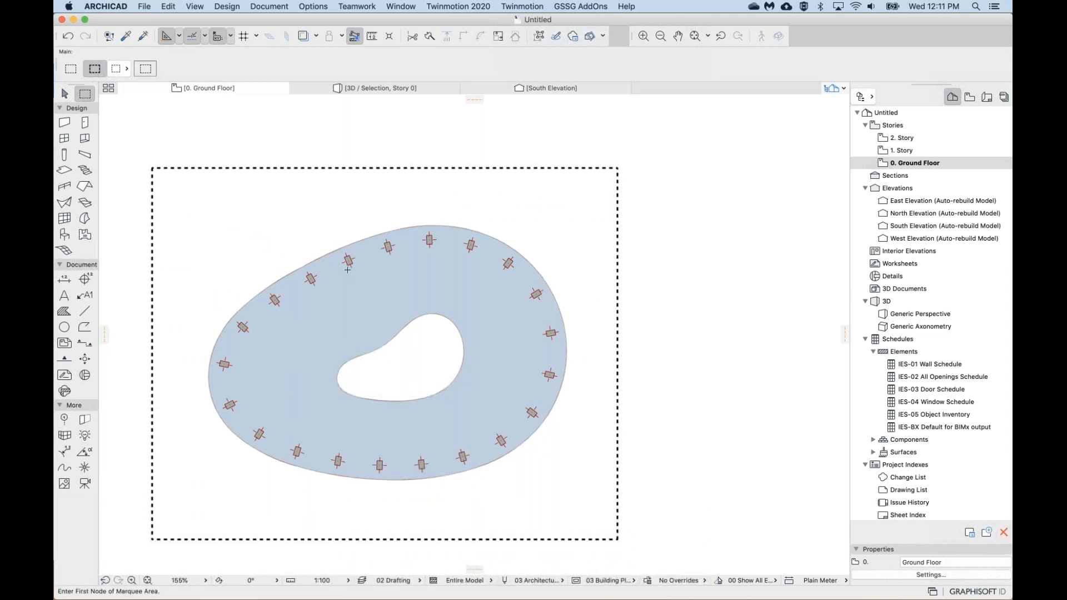
Show the marquee-enclosed shell and its columns on all stories in the 3D window.
{"action": "scroll", "coordinate": [469, 384], "scroll_direction": "down", "scroll_amount": 1}
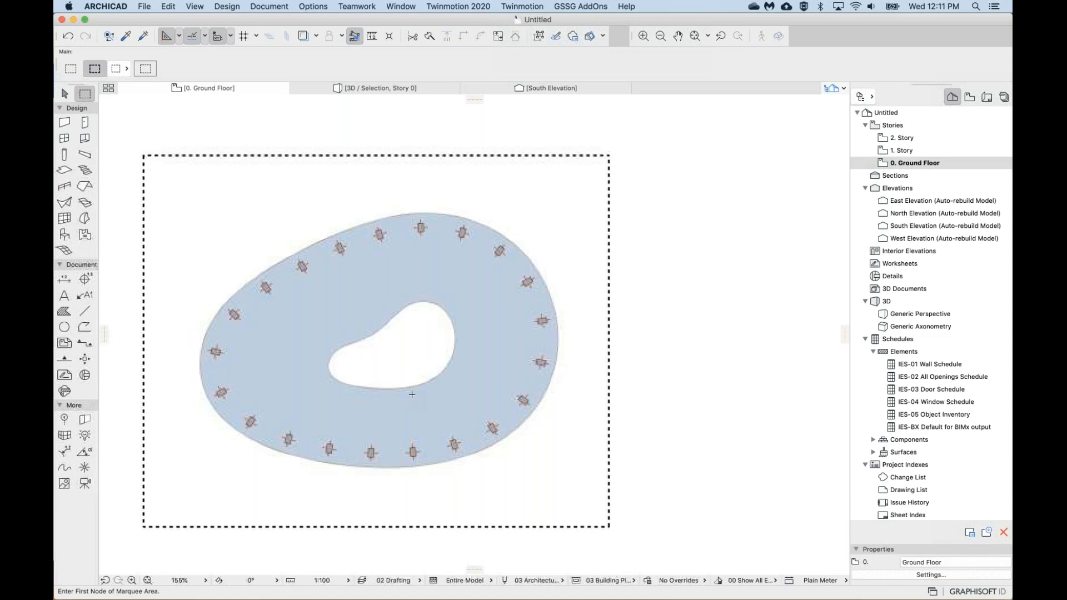
{"action": "key", "text": "F5"}
{"action": "mouse_move", "coordinate": [417, 373]}
{"action": "middle_mouse_down", "text": "shift"}
{"action": "mouse_move", "coordinate": [410, 314]}
{"action": "mouse_move", "coordinate": [418, 377]}
{"action": "middle_mouse_up", "text": "shift"}
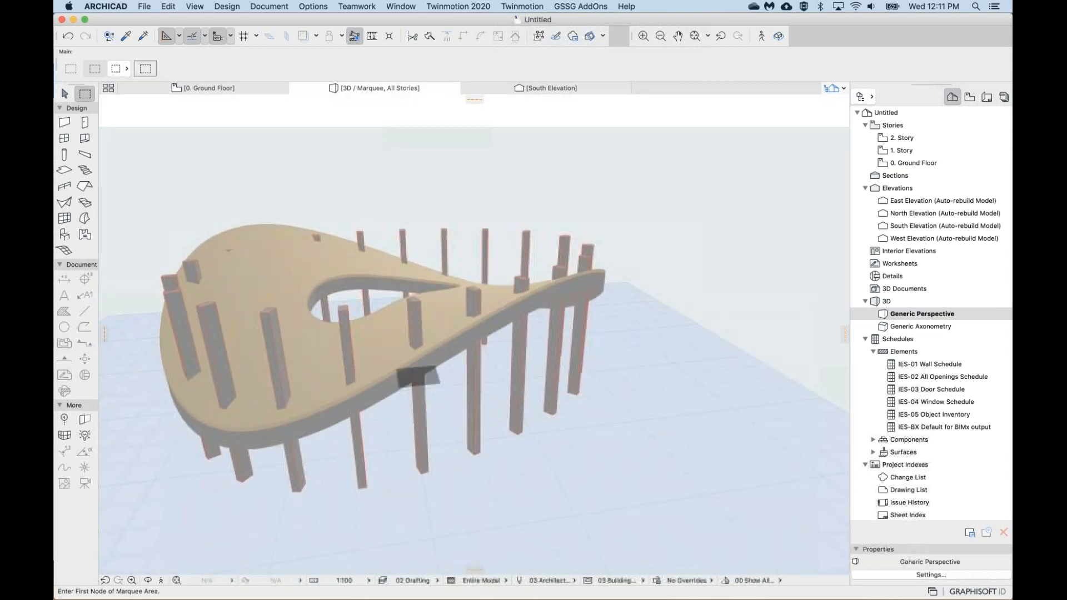
{"action": "mouse_move", "coordinate": [346, 337]}
{"action": "middle_mouse_down", "text": "shift"}
{"action": "mouse_move", "coordinate": [312, 334]}
{"action": "mouse_move", "coordinate": [334, 356]}
{"action": "mouse_move", "coordinate": [445, 364]}
{"action": "mouse_move", "coordinate": [505, 278]}
{"action": "mouse_move", "coordinate": [445, 367]}
{"action": "mouse_move", "coordinate": [433, 351]}
{"action": "mouse_move", "coordinate": [412, 367]}
{"action": "mouse_move", "coordinate": [373, 311]}
{"action": "mouse_move", "coordinate": [345, 338]}
{"action": "middle_mouse_up", "text": "shift"}
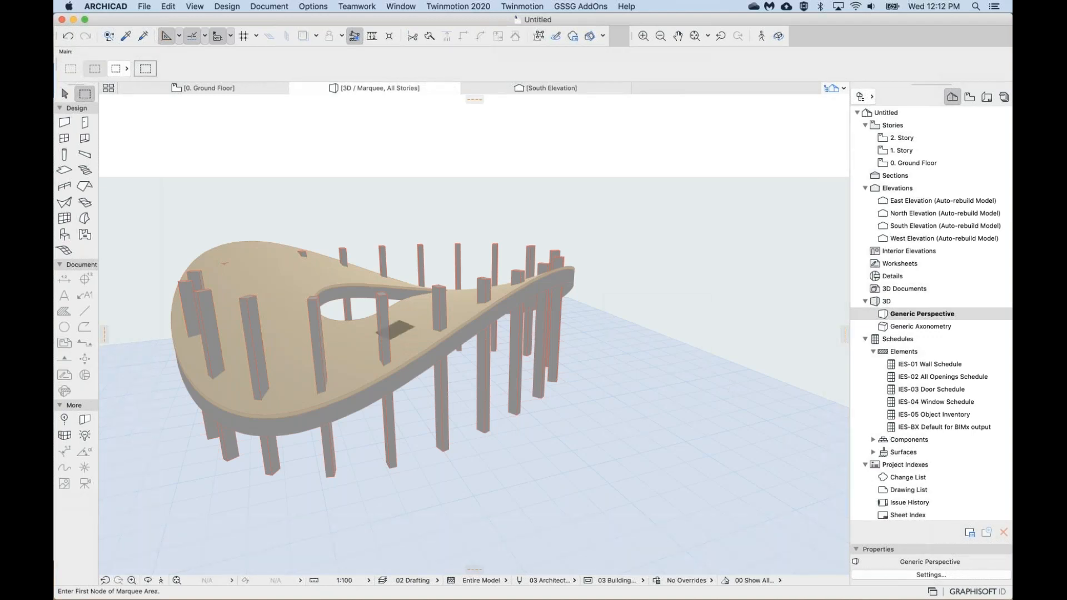
Examine from several sides and heights how the columns meet the underside and pass through the curved shell.
{"action": "middle_click_drag", "start_coordinate": [398, 328], "coordinate": [410, 336]}
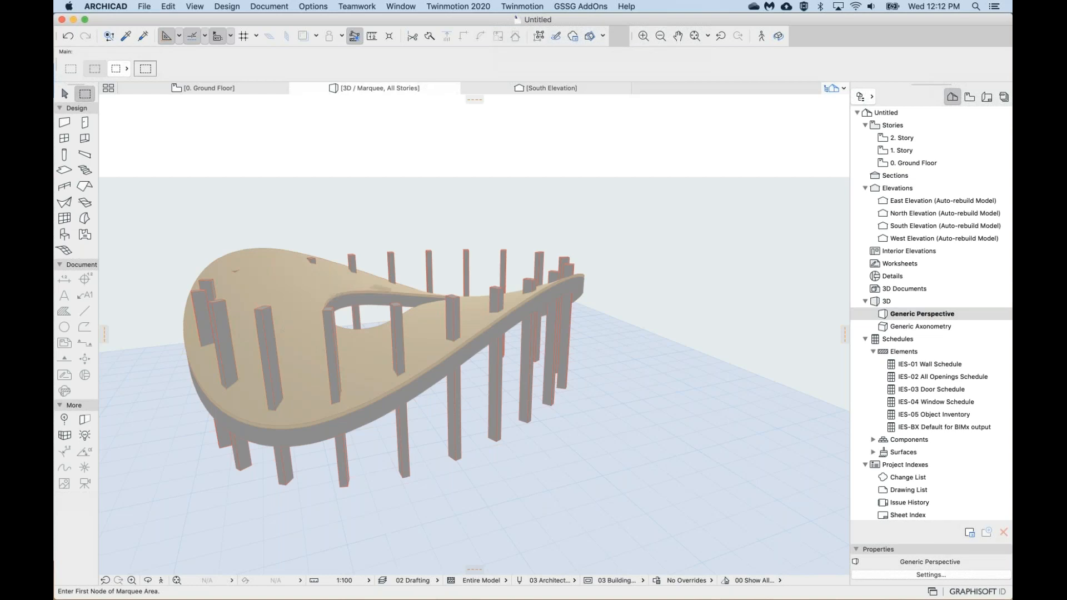
{"action": "mouse_move", "coordinate": [392, 292]}
{"action": "middle_mouse_down"}
{"action": "mouse_move", "coordinate": [395, 277]}
{"action": "mouse_move", "coordinate": [396, 288]}
{"action": "middle_mouse_up"}
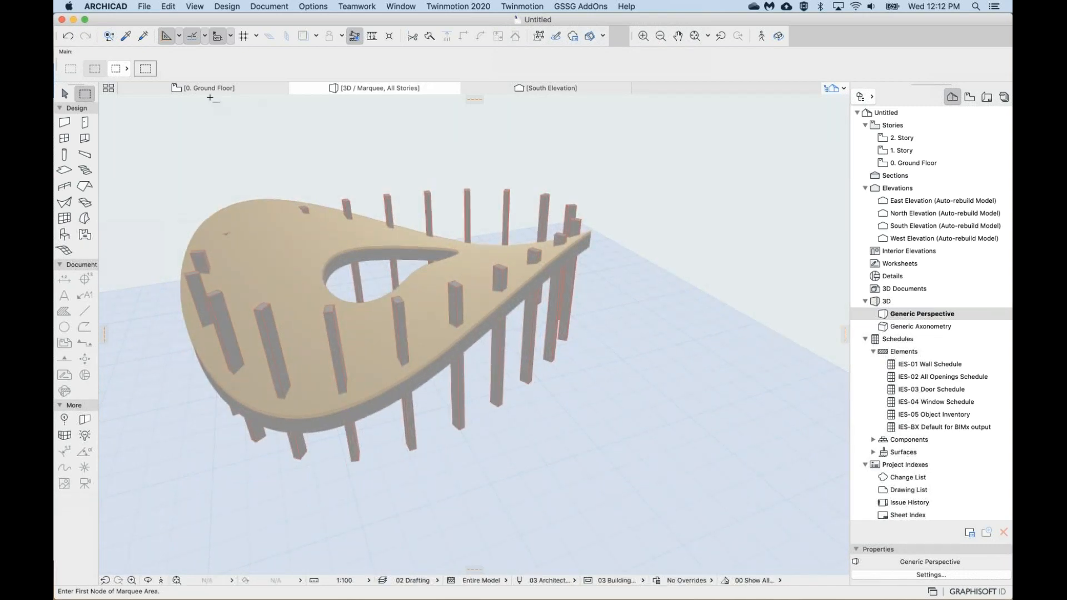
{"action": "scroll", "coordinate": [328, 244], "scroll_direction": "down", "scroll_amount": 4}
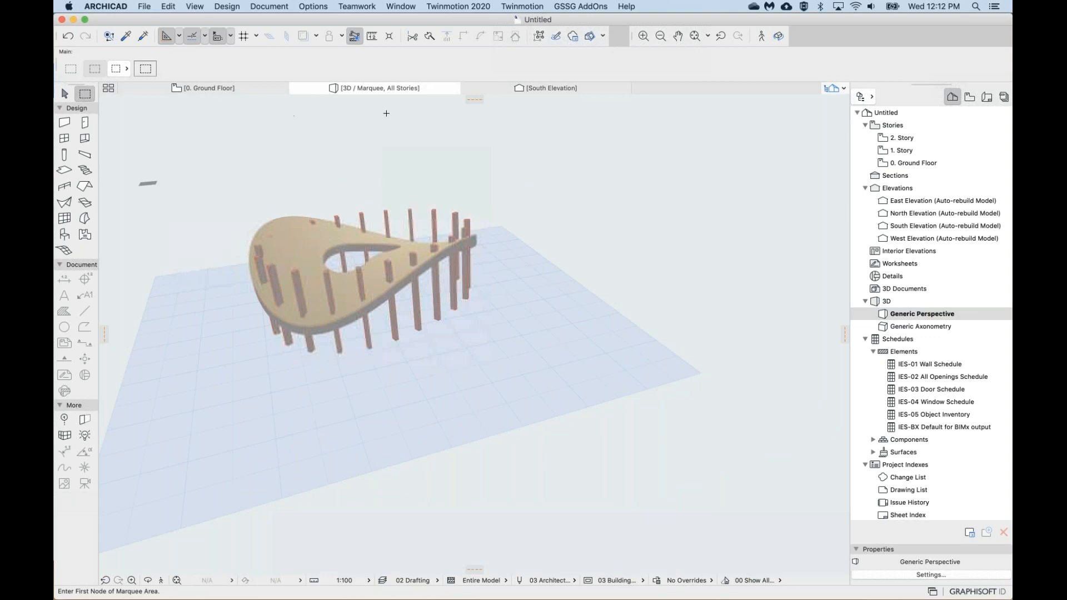
{"action": "scroll", "coordinate": [327, 246], "scroll_direction": "up", "scroll_amount": 2}
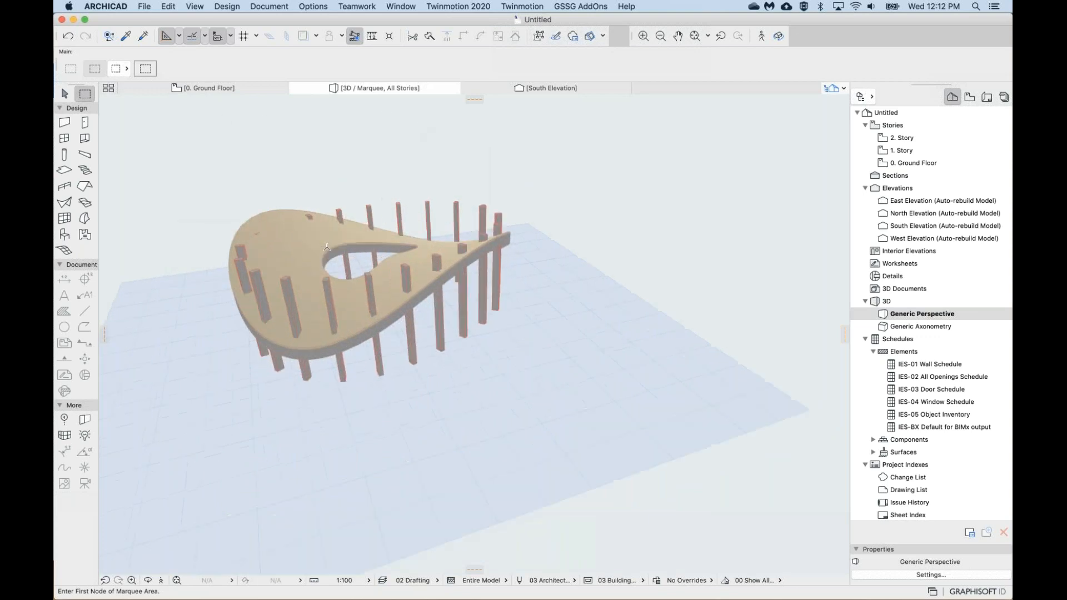
{"action": "scroll", "coordinate": [327, 246], "scroll_direction": "up", "scroll_amount": 2}
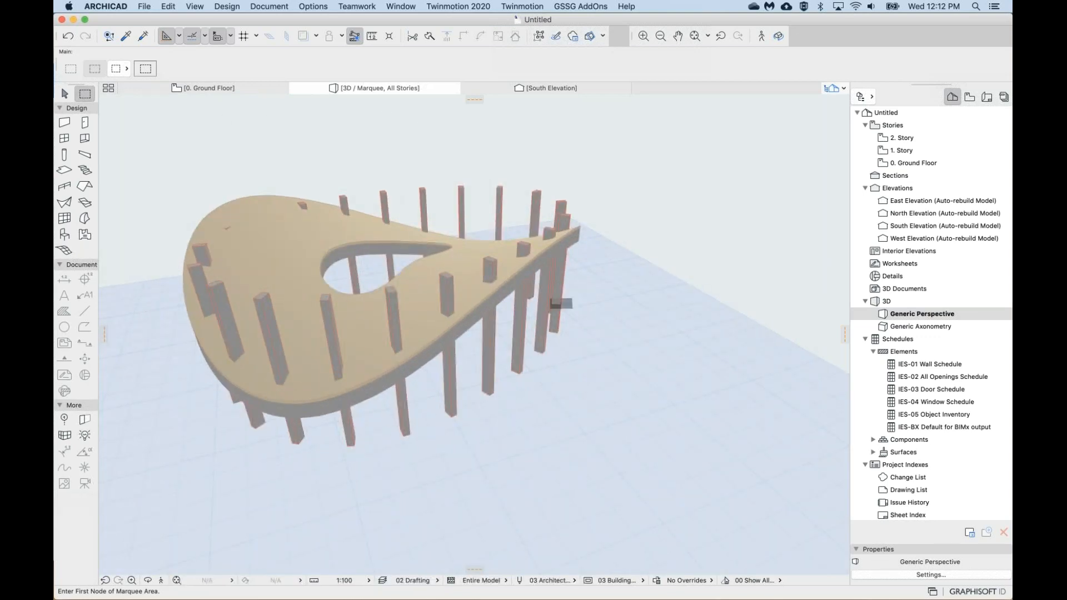
{"action": "middle_click_drag", "start_coordinate": [561, 304], "coordinate": [548, 345], "text": "shift"}
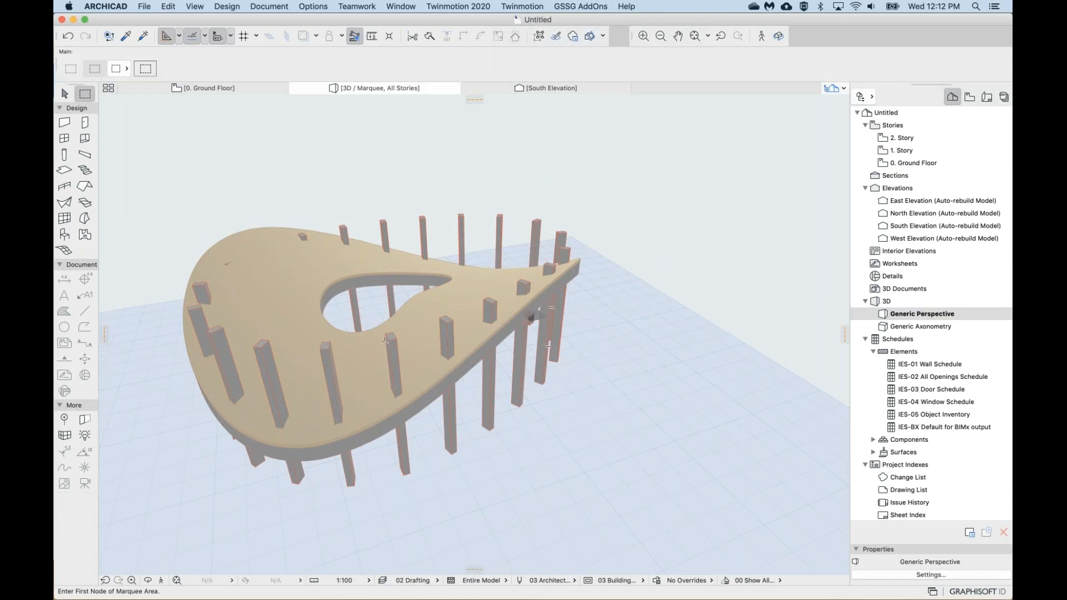
{"action": "middle_click_drag", "start_coordinate": [386, 338], "coordinate": [392, 324]}
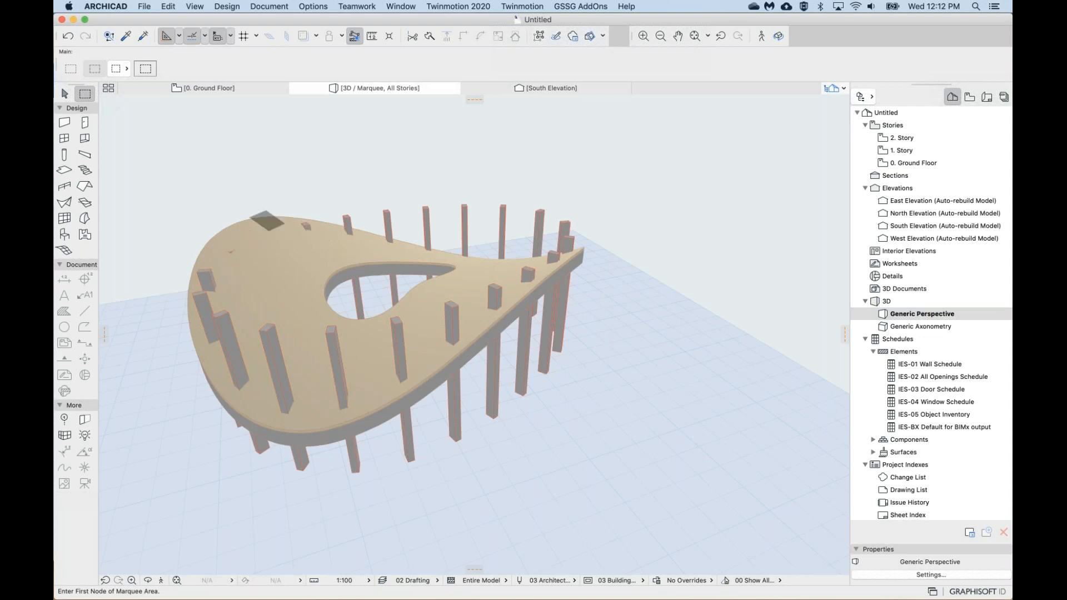
{"action": "mouse_move", "coordinate": [239, 316]}
{"action": "middle_mouse_down", "text": "shift"}
{"action": "mouse_move", "coordinate": [500, 317]}
{"action": "mouse_move", "coordinate": [257, 316]}
{"action": "middle_mouse_up", "text": "shift"}
{"action": "mouse_move", "coordinate": [467, 334]}
{"action": "middle_mouse_down", "text": "shift"}
{"action": "mouse_move", "coordinate": [267, 317]}
{"action": "mouse_move", "coordinate": [434, 356]}
{"action": "mouse_move", "coordinate": [456, 348]}
{"action": "middle_mouse_up", "text": "shift"}
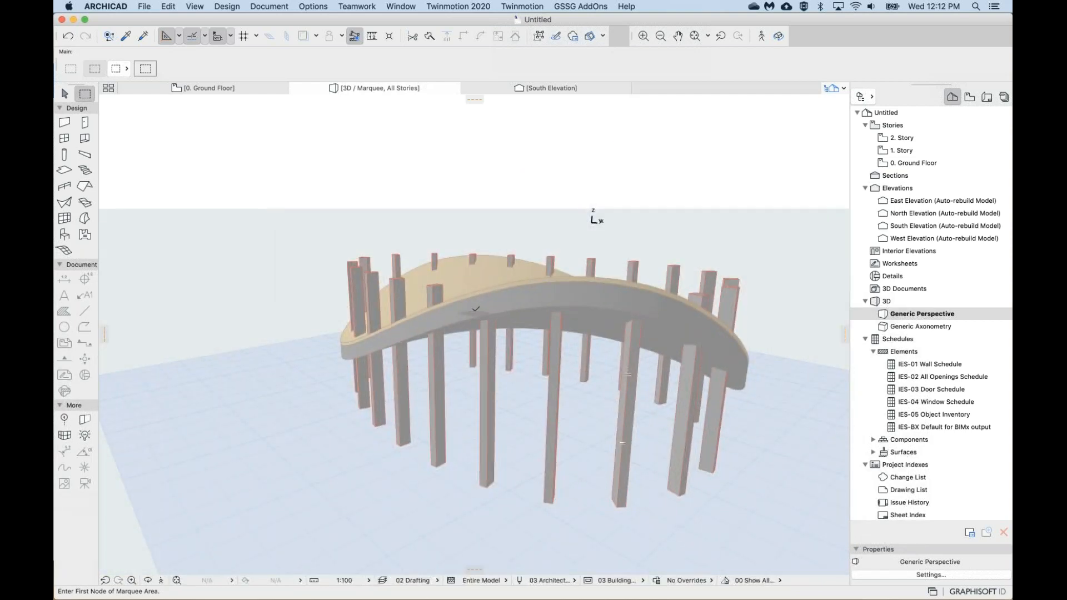
{"action": "scroll", "coordinate": [476, 311], "scroll_direction": "down", "scroll_amount": 3}
{"action": "middle_click_drag", "start_coordinate": [476, 311], "coordinate": [389, 322], "text": "shift"}
{"action": "scroll", "coordinate": [476, 311], "scroll_direction": "up", "scroll_amount": 2}
{"action": "middle_click_drag", "start_coordinate": [476, 311], "coordinate": [551, 226]}
{"action": "middle_click_drag", "start_coordinate": [611, 311], "coordinate": [589, 335]}
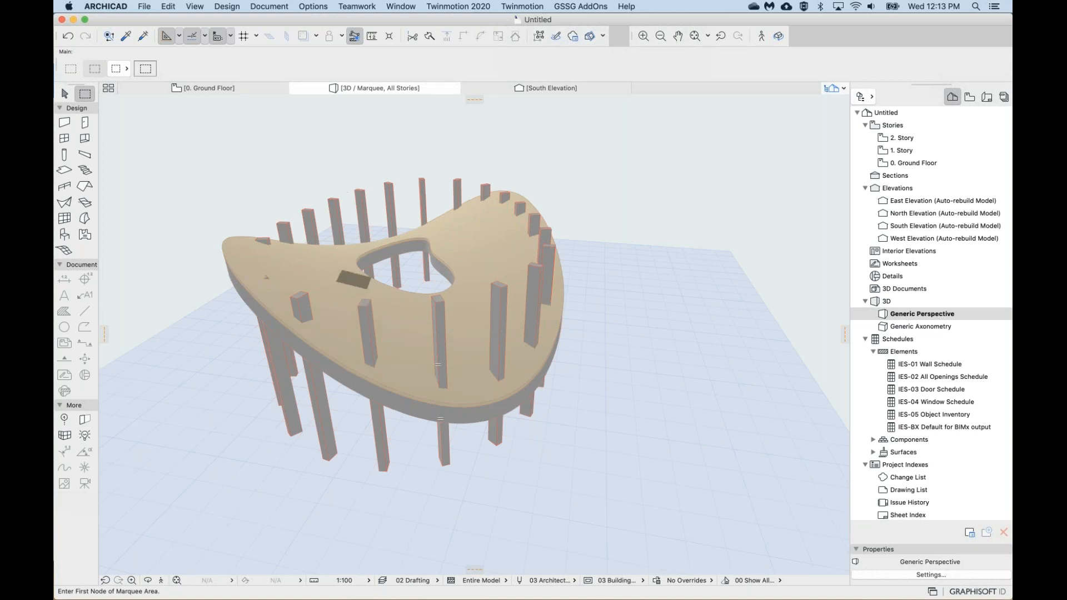
{"action": "mouse_move", "coordinate": [476, 289]}
{"action": "middle_mouse_down", "text": "shift"}
{"action": "mouse_move", "coordinate": [444, 289]}
{"action": "mouse_move", "coordinate": [476, 286]}
{"action": "mouse_move", "coordinate": [474, 269]}
{"action": "middle_mouse_up", "text": "shift"}
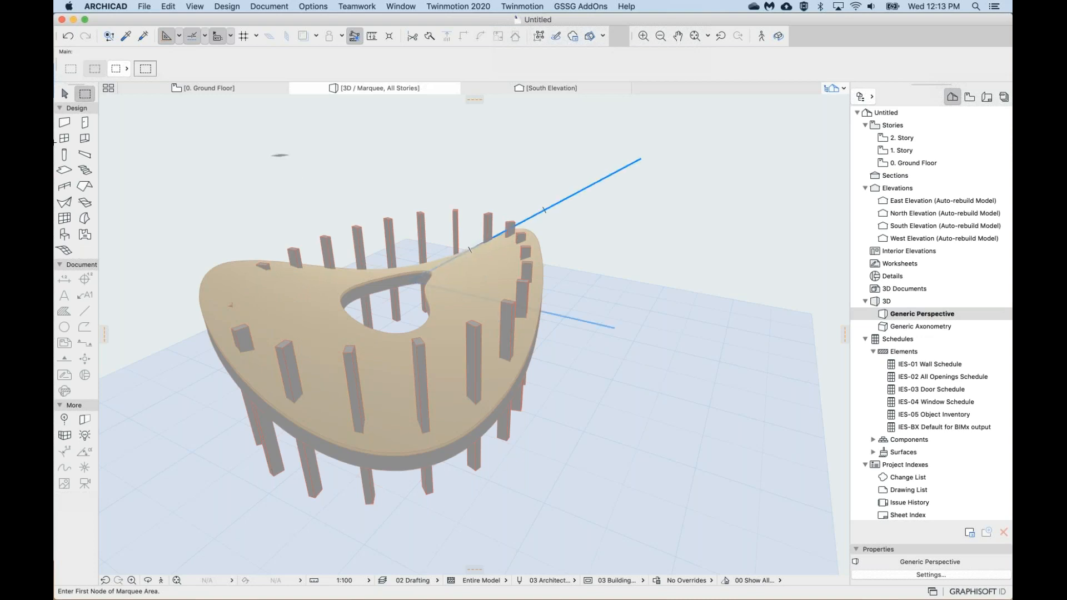
Activate the Column tool and select all columns around the shell.
{"action": "left_click", "coordinate": [63, 153]}
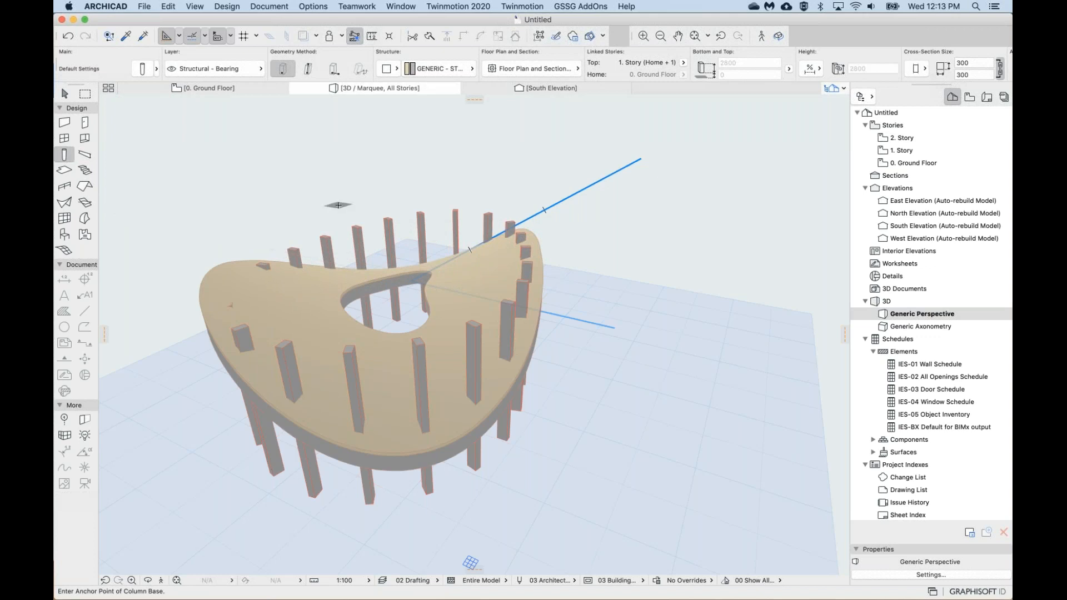
{"action": "key", "text": "super+a"}
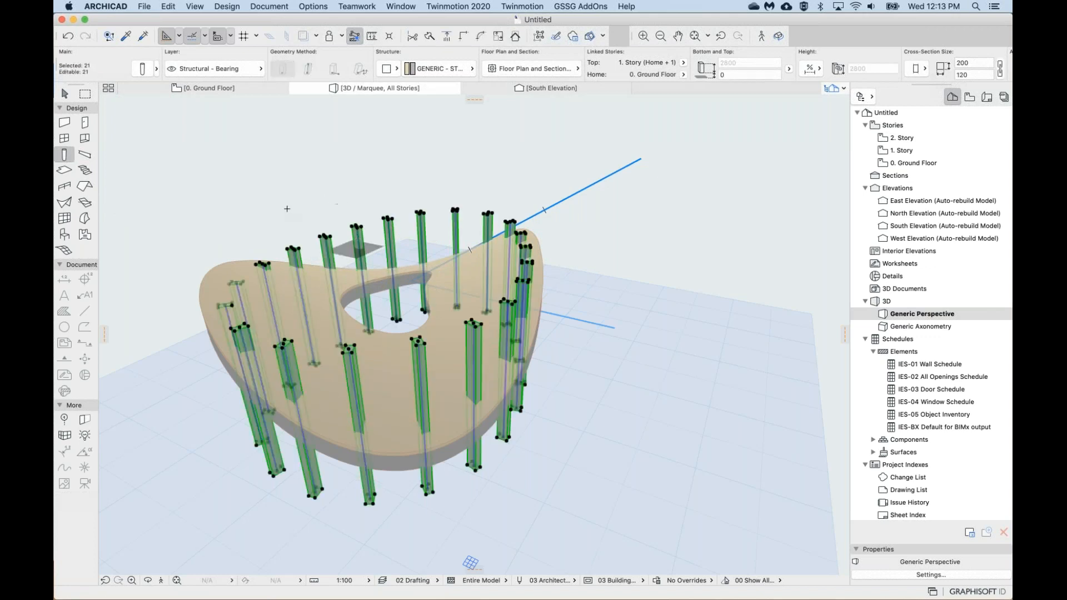
{"action": "left_click", "coordinate": [65, 153]}
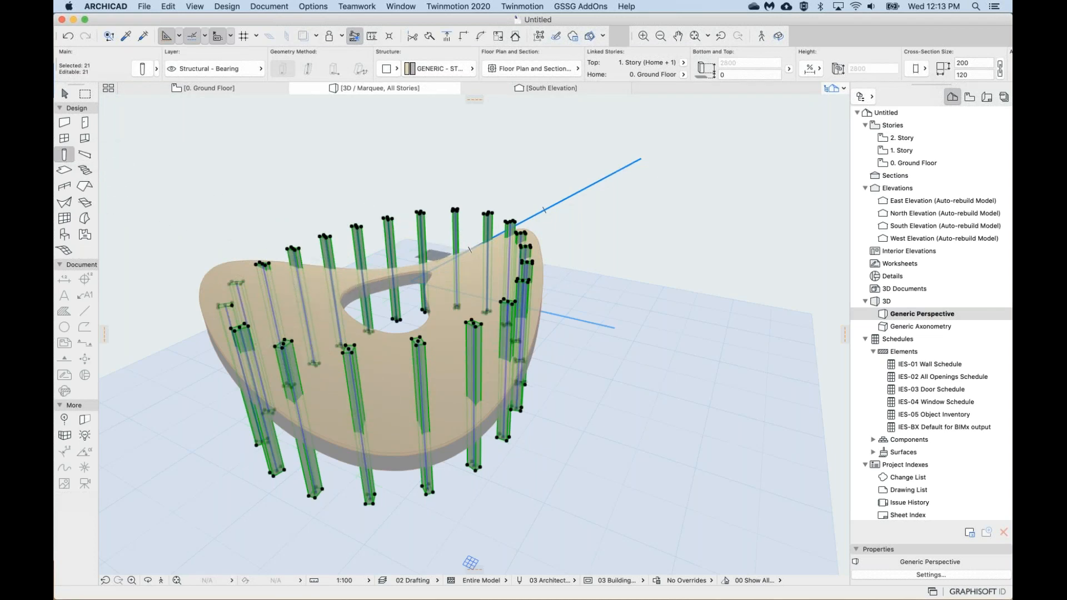
Stretch the height of all selected columns to about 3475 from the top node of a front column.
{"action": "mouse_move", "coordinate": [436, 255]}
{"action": "middle_mouse_down", "text": "shift"}
{"action": "mouse_move", "coordinate": [474, 209]}
{"action": "mouse_move", "coordinate": [435, 255]}
{"action": "middle_mouse_up", "text": "shift"}
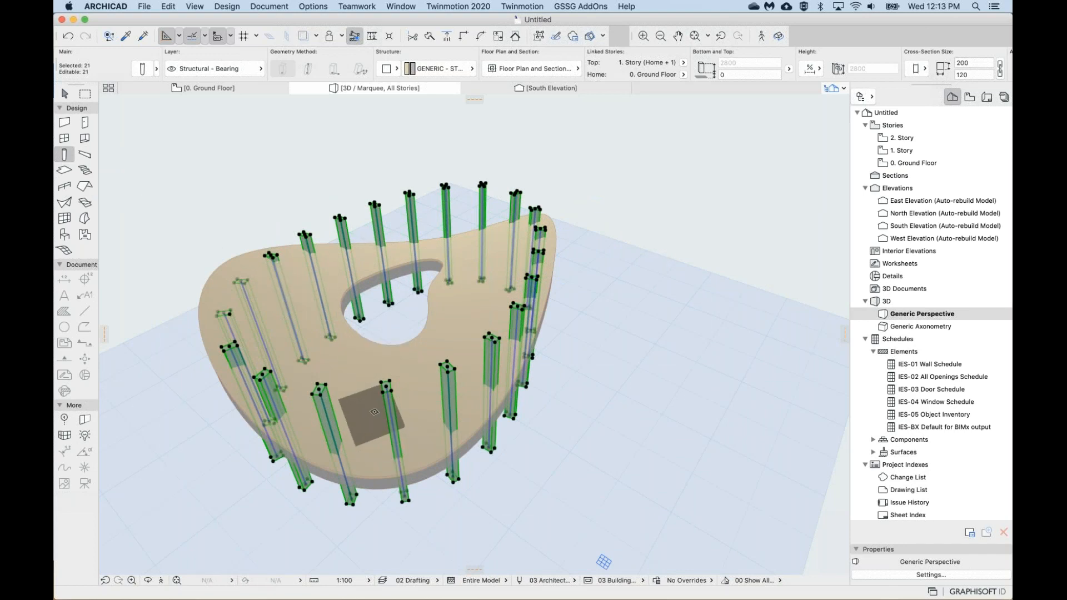
{"action": "scroll", "coordinate": [374, 412], "scroll_direction": "up", "scroll_amount": 5}
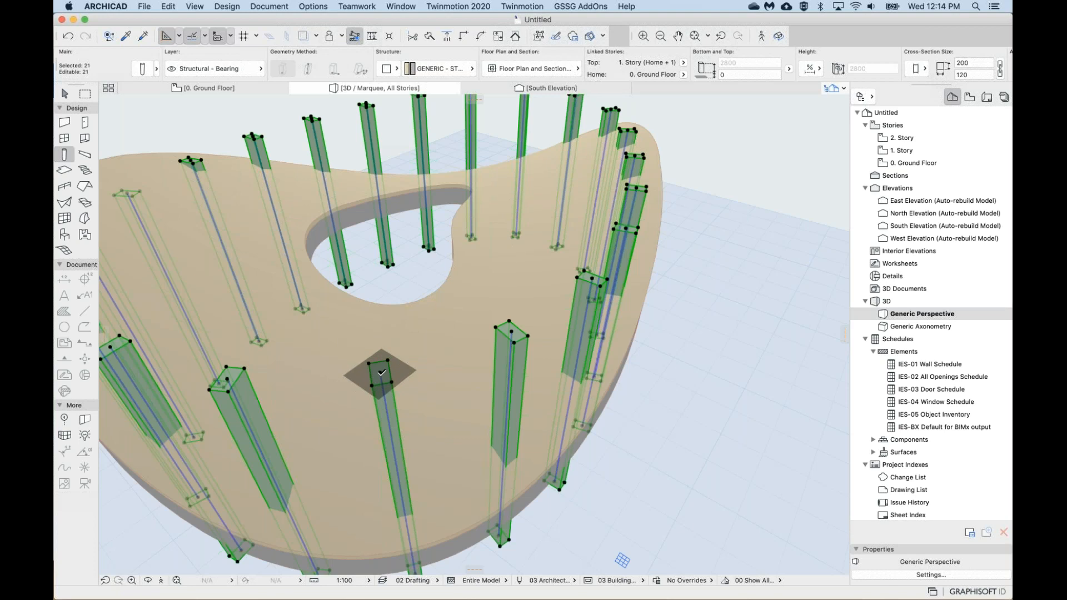
{"action": "left_click", "coordinate": [381, 372]}
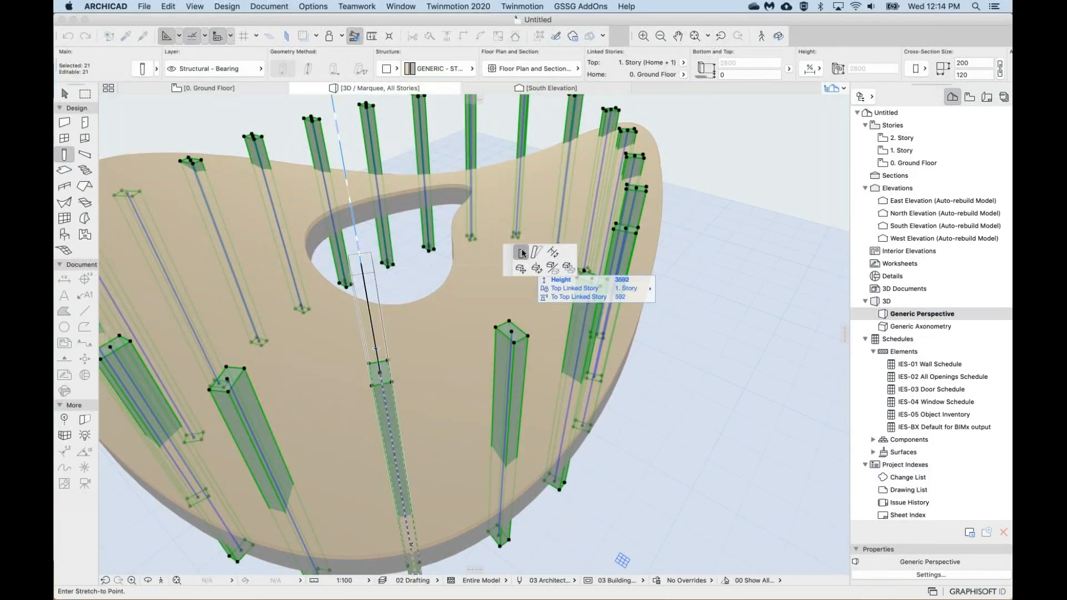
{"action": "left_click", "coordinate": [522, 255]}
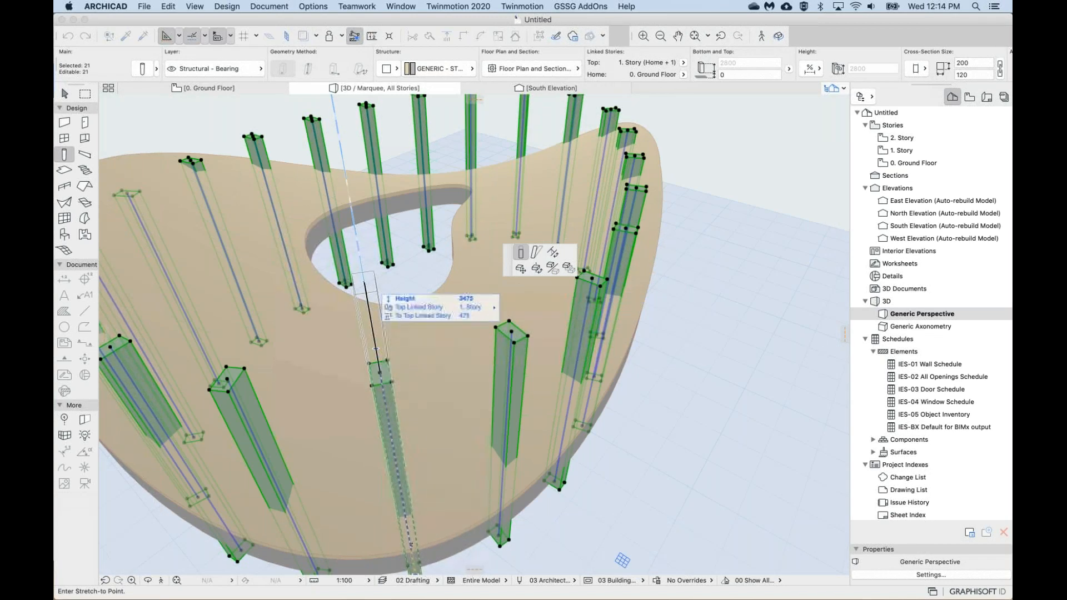
{"action": "left_click", "coordinate": [376, 348]}
{"action": "scroll", "coordinate": [369, 283], "scroll_direction": "down", "scroll_amount": 3}
{"action": "middle_click_drag", "start_coordinate": [369, 282], "coordinate": [373, 314]}
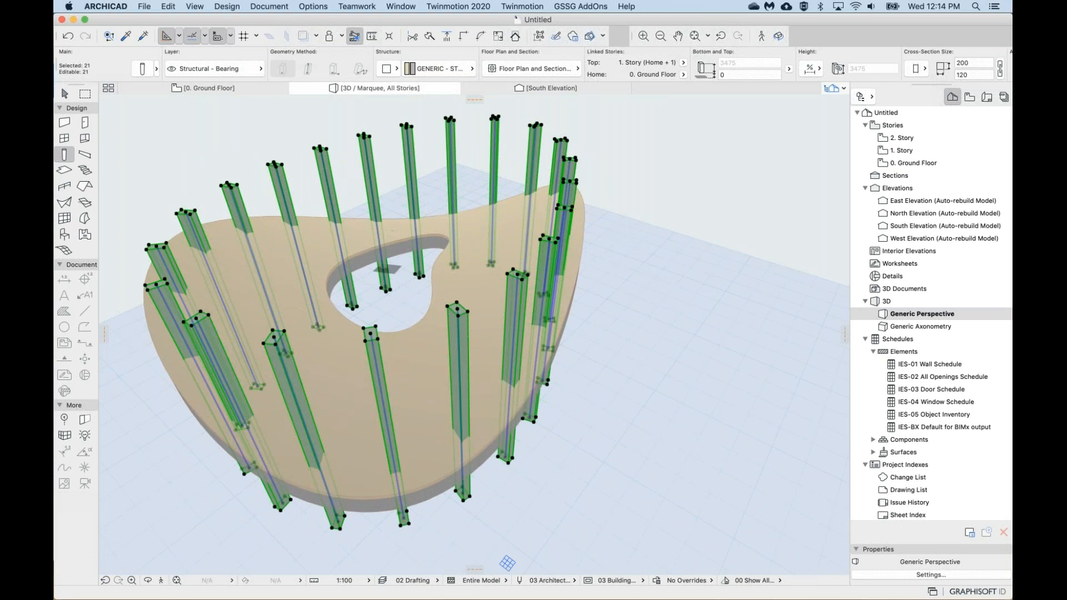
Stretch the selected columns' height upward twice from a front column's top node, ending at about 3964.
{"action": "middle_click_drag", "start_coordinate": [389, 298], "coordinate": [390, 306]}
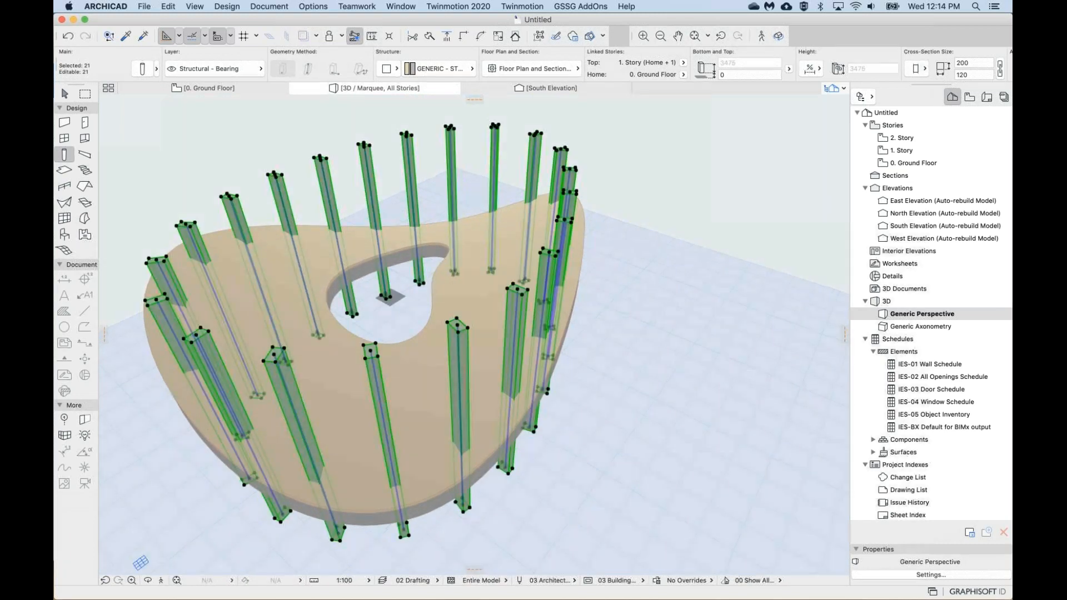
{"action": "left_click", "coordinate": [372, 349]}
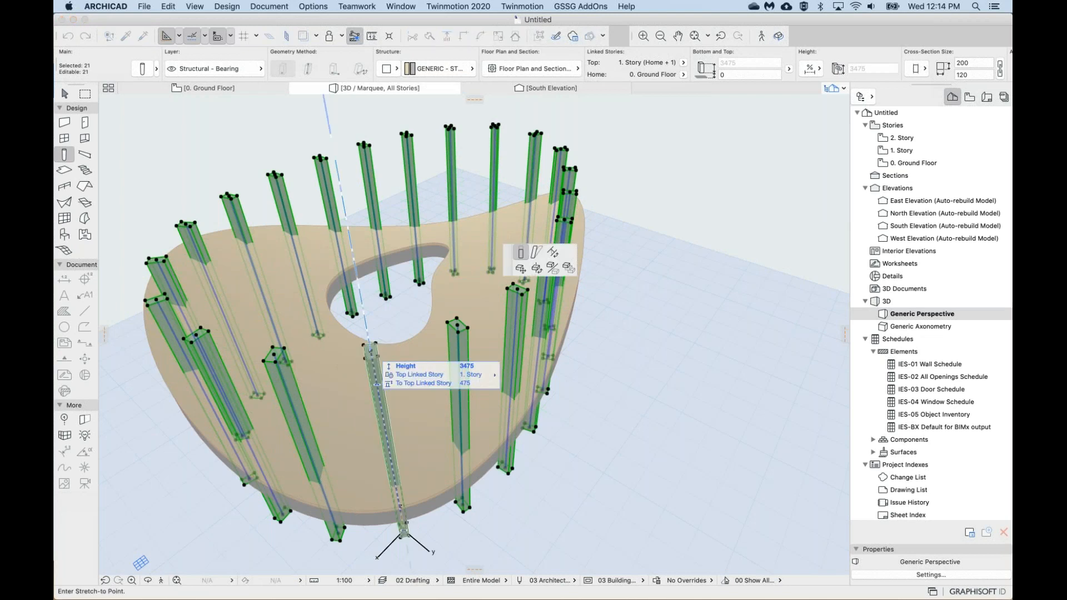
{"action": "left_click", "coordinate": [520, 254]}
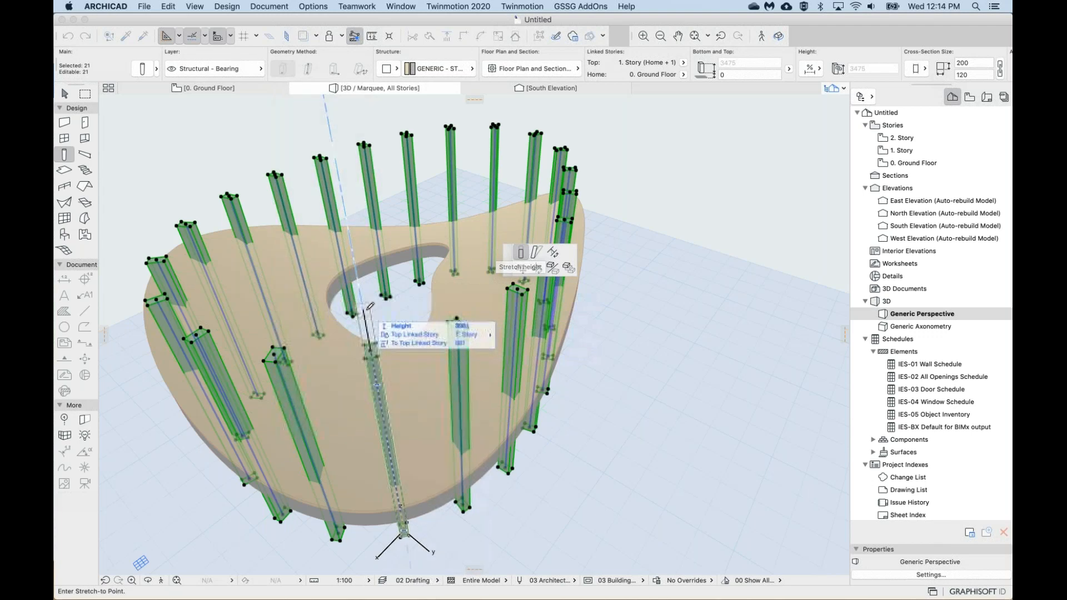
{"action": "left_click", "coordinate": [364, 311]}
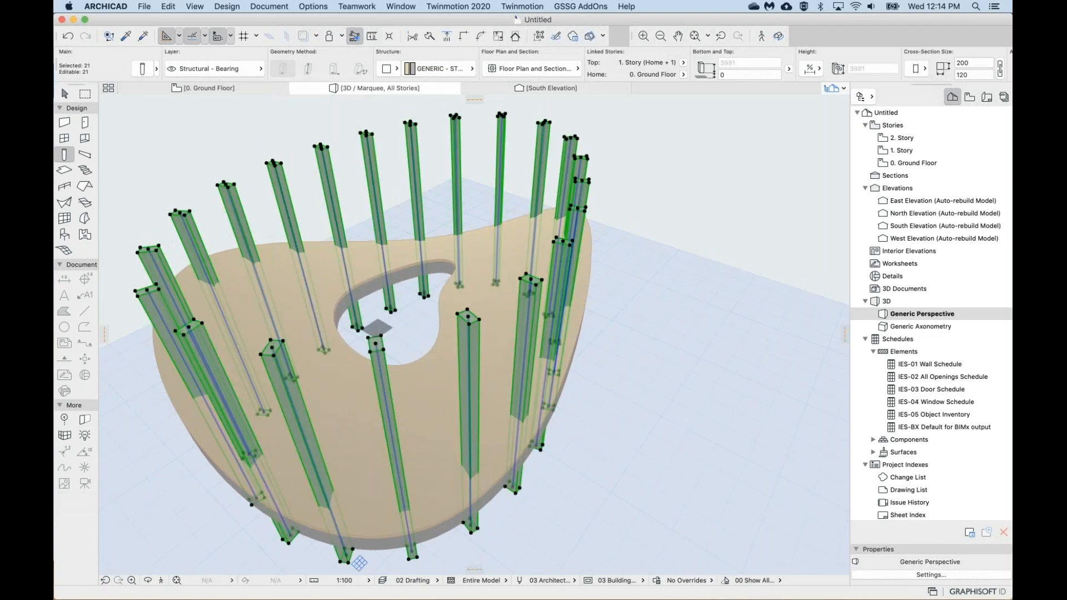
{"action": "left_click", "coordinate": [376, 341]}
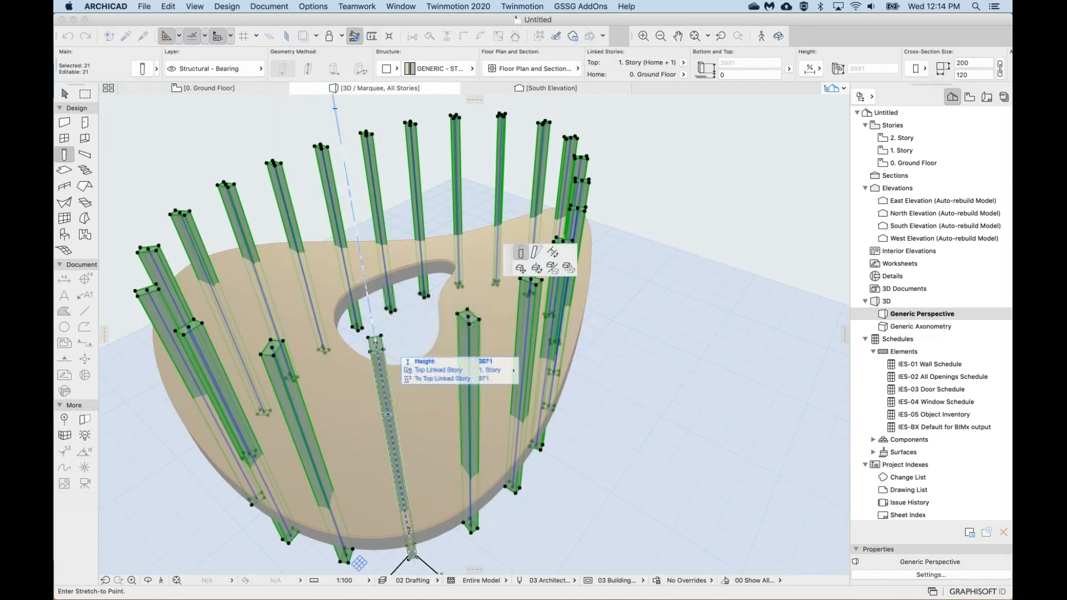
{"action": "left_click", "coordinate": [393, 343]}
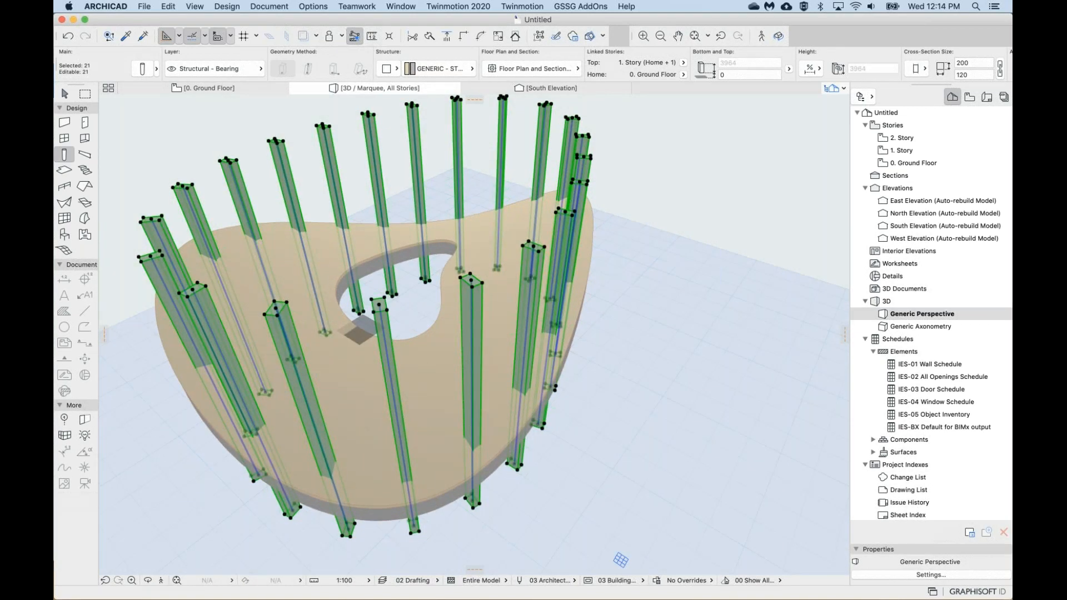
Raise the selected columns to a height of about 4347, and lower them again to about 4013.
{"action": "left_click", "coordinate": [378, 301]}
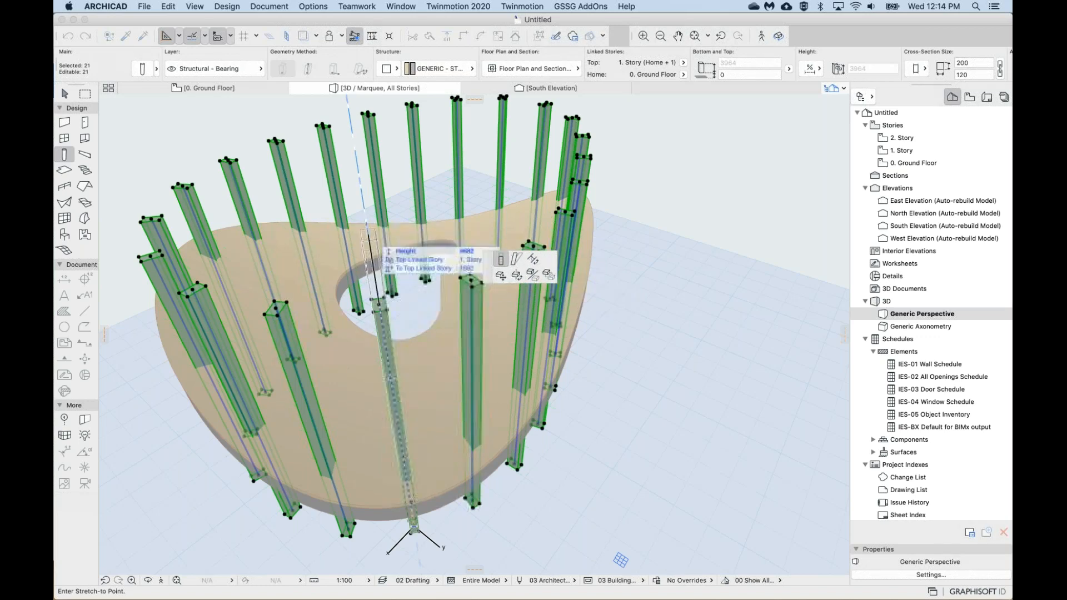
{"action": "left_click", "coordinate": [377, 267]}
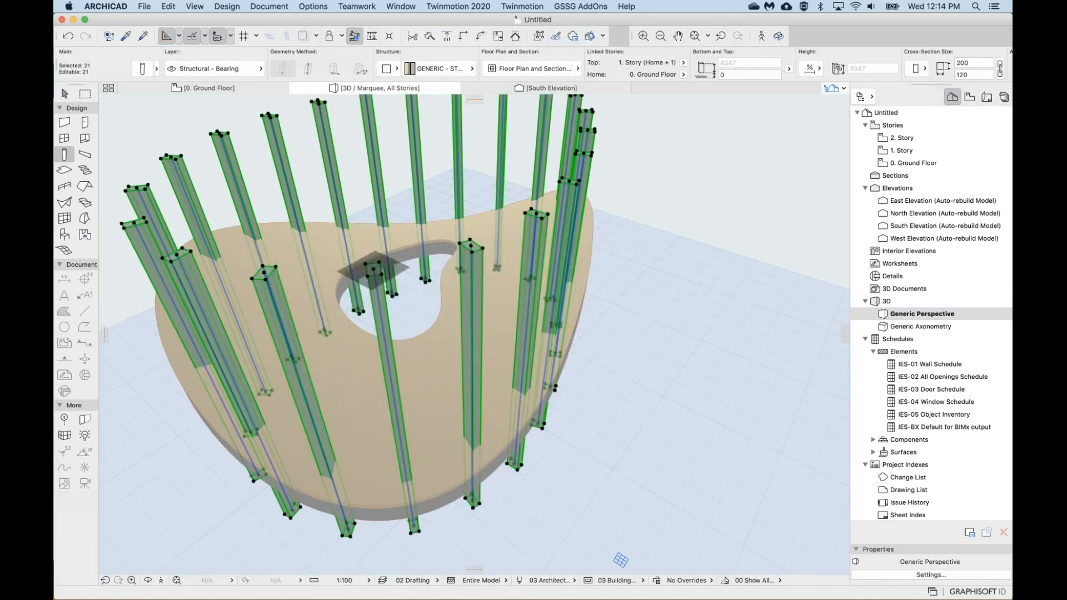
{"action": "scroll", "coordinate": [333, 332], "scroll_direction": "down", "scroll_amount": 5}
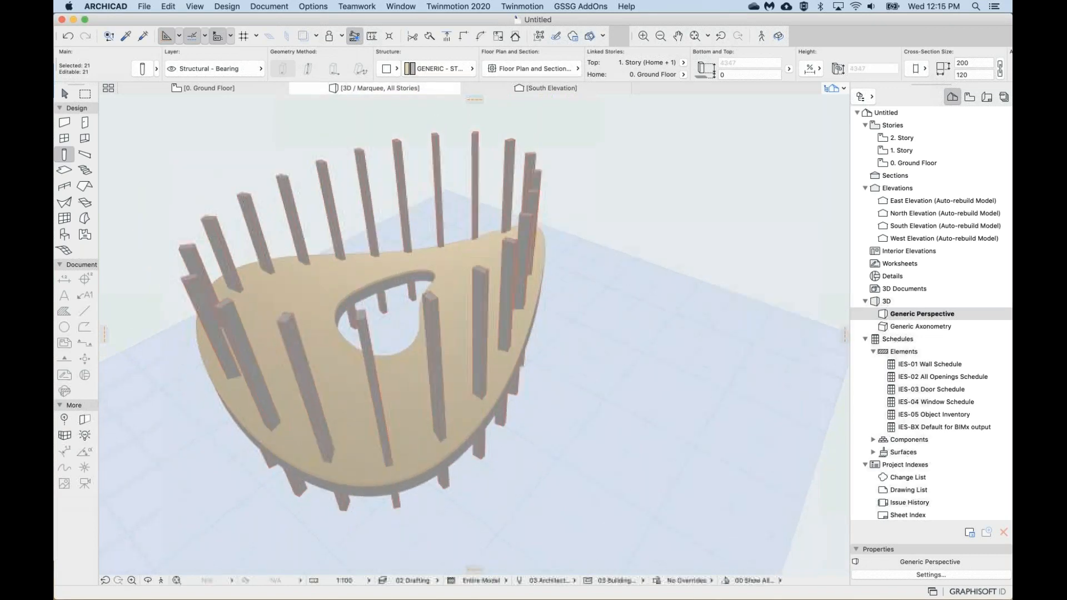
{"action": "left_click", "coordinate": [362, 336]}
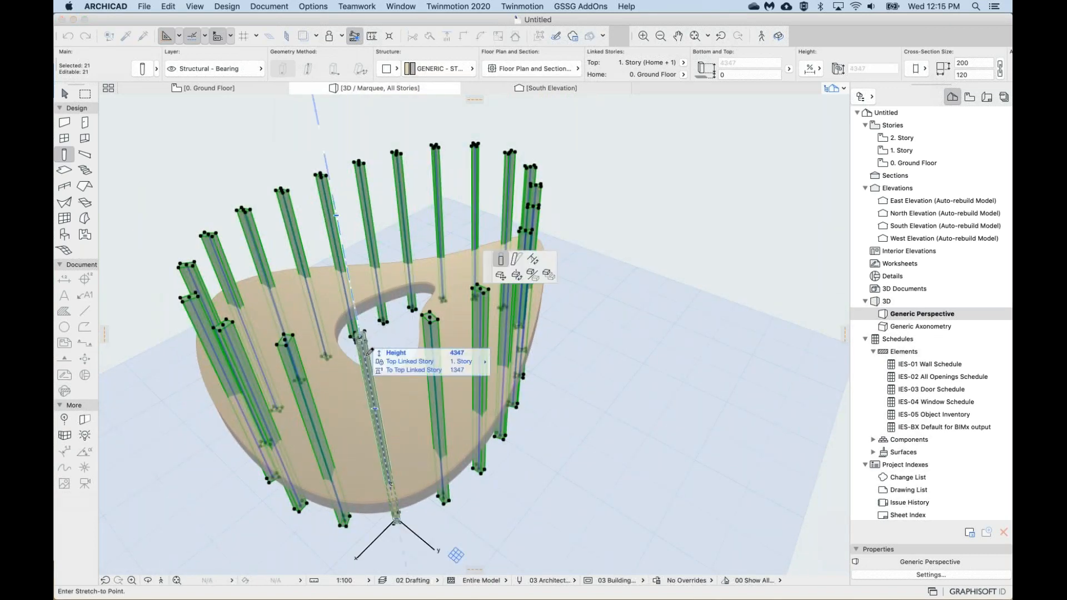
{"action": "left_click", "coordinate": [364, 357]}
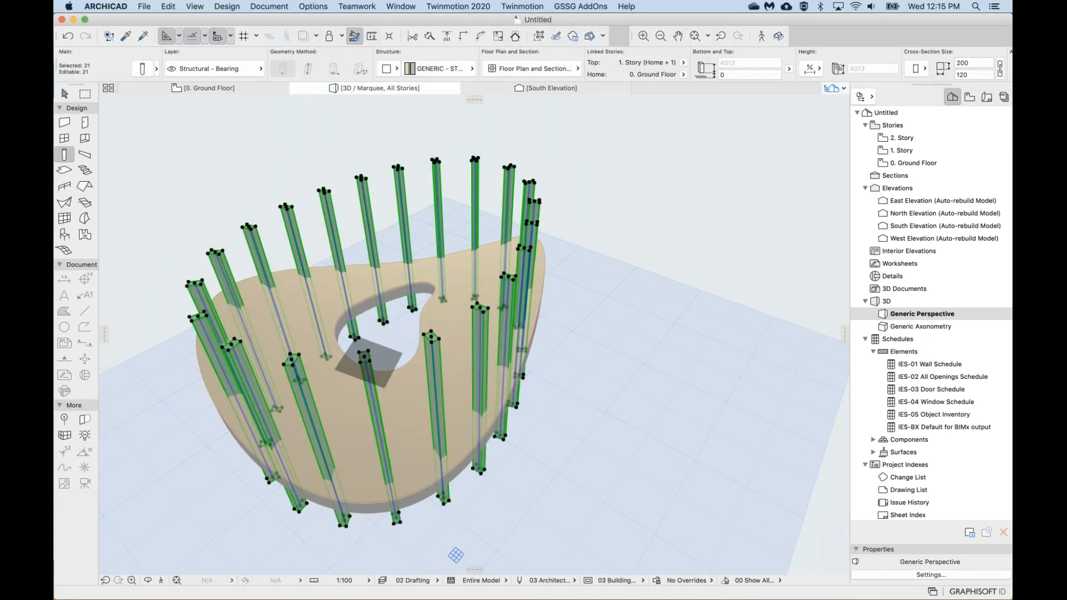
Lower the selected columns' tops from a front column's top node to a height of about 3865.
{"action": "middle_click_drag", "start_coordinate": [456, 555], "coordinate": [523, 561], "text": "shift"}
{"action": "mouse_move", "coordinate": [369, 364]}
{"action": "middle_mouse_down", "text": "shift"}
{"action": "mouse_move", "coordinate": [369, 302]}
{"action": "mouse_move", "coordinate": [369, 353]}
{"action": "middle_mouse_up", "text": "shift"}
{"action": "scroll", "coordinate": [388, 277], "scroll_direction": "up", "scroll_amount": 2}
{"action": "scroll", "coordinate": [387, 277], "scroll_direction": "down", "scroll_amount": 1}
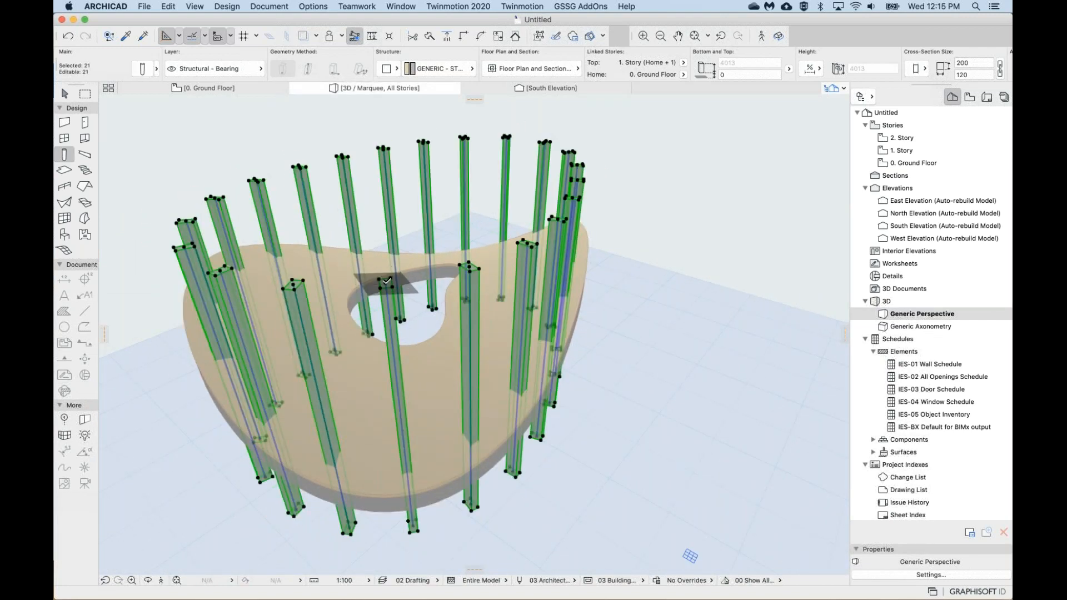
{"action": "left_click", "coordinate": [387, 281]}
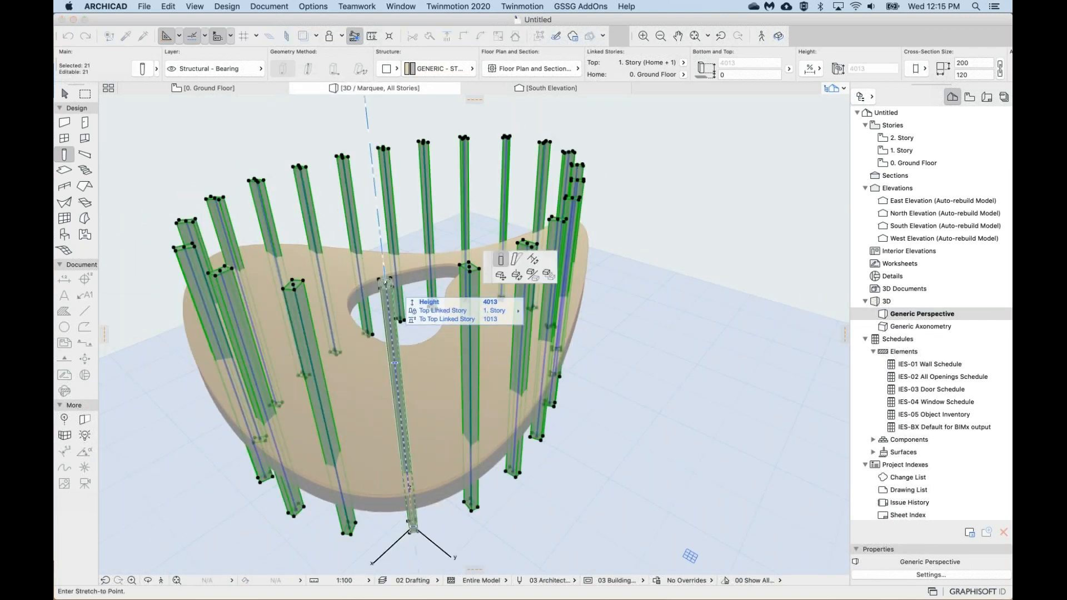
{"action": "left_click", "coordinate": [413, 292]}
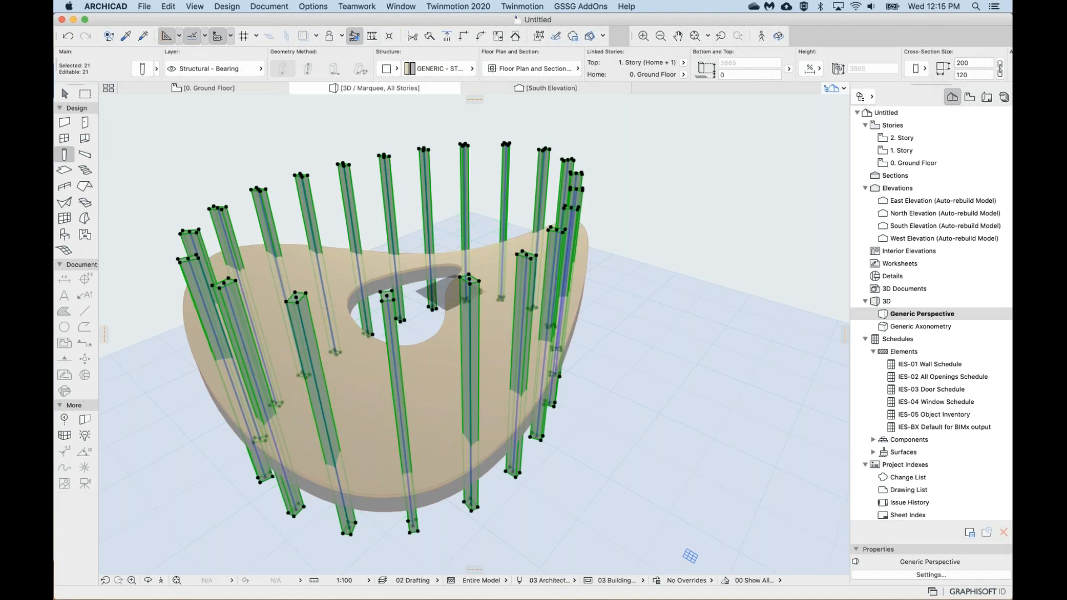
Add the ruled shell to the column selection and trim the columns to it, using the shell from the current selection.
{"action": "left_click", "coordinate": [368, 376], "text": "shift"}
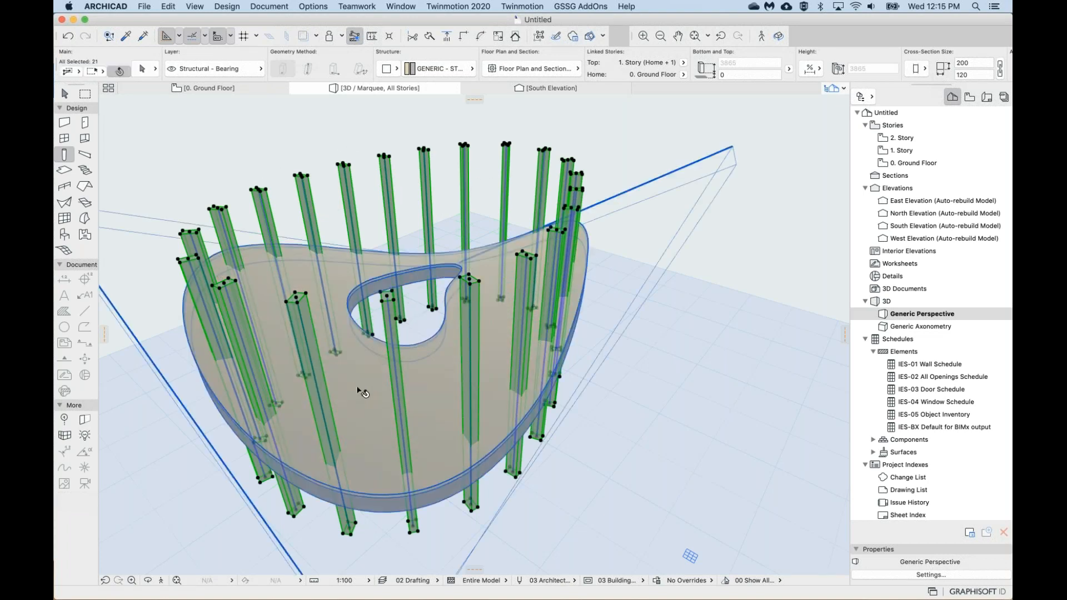
{"action": "left_click", "coordinate": [364, 379], "text": "shift"}
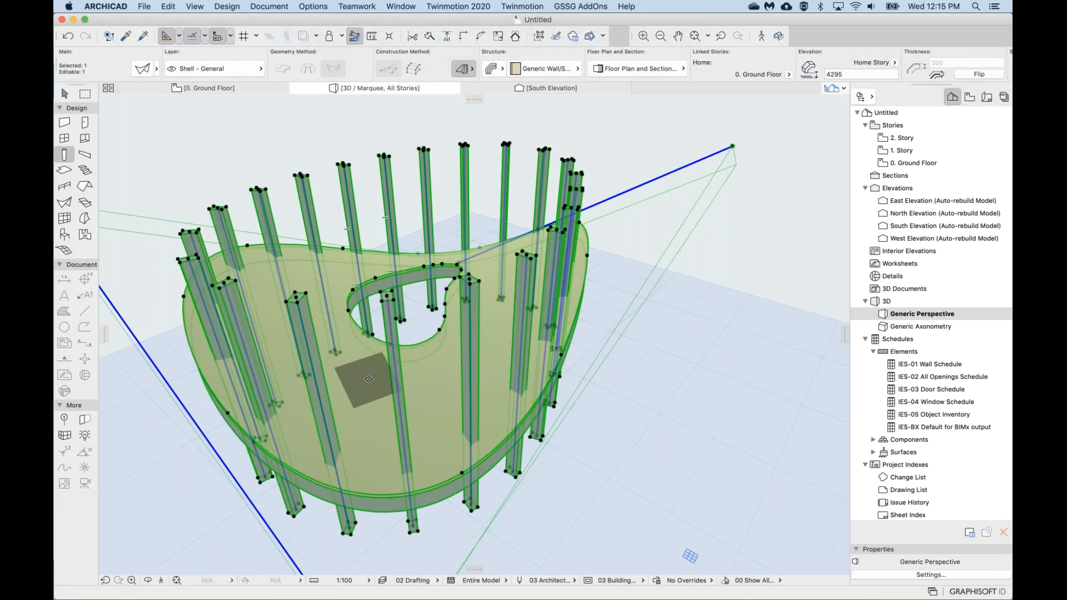
{"action": "key", "text": "super+a"}
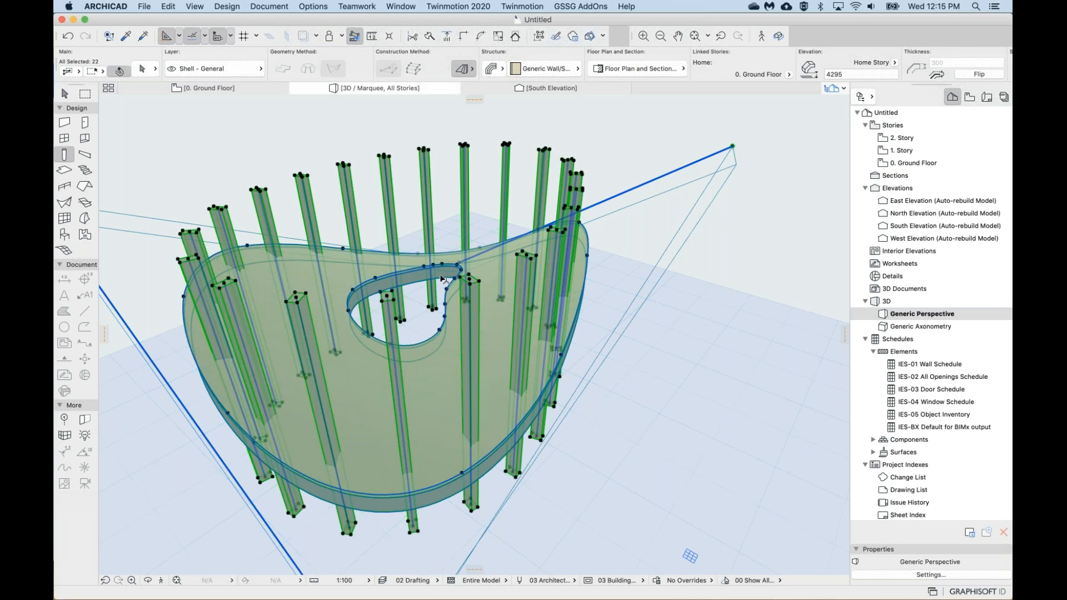
{"action": "left_click", "coordinate": [445, 188]}
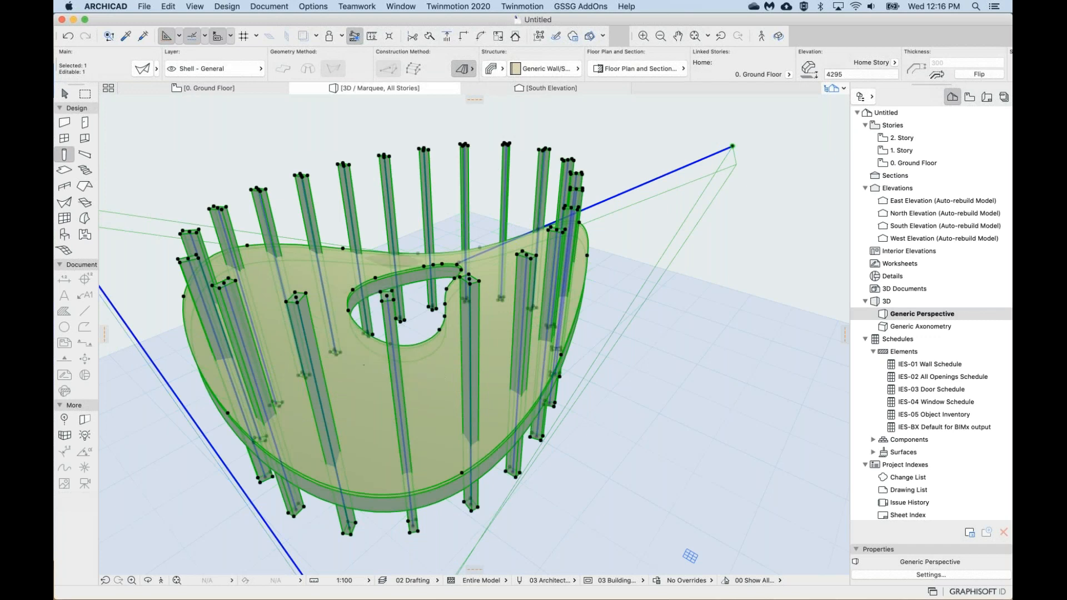
{"action": "right_click", "coordinate": [327, 147]}
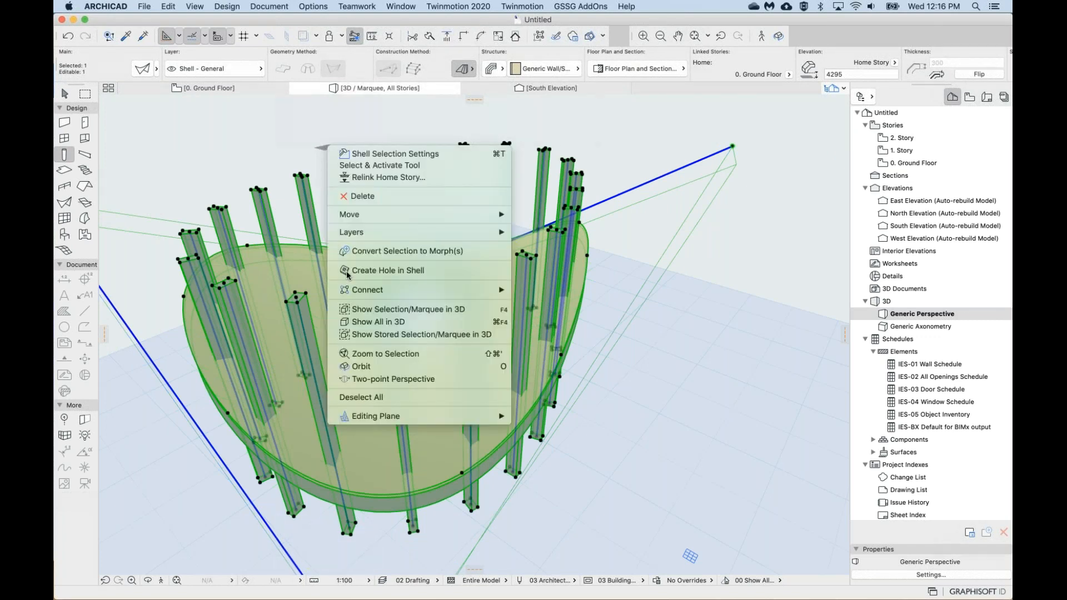
{"action": "mouse_move", "coordinate": [364, 292]}
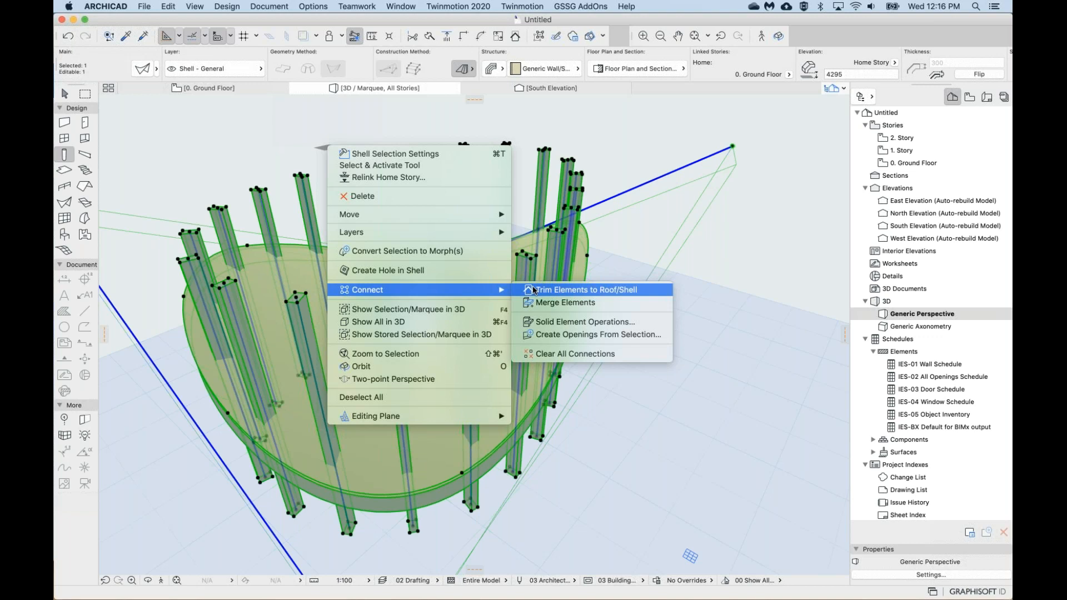
{"action": "left_click", "coordinate": [592, 292]}
{"action": "left_click_drag", "start_coordinate": [445, 213], "coordinate": [365, 213]}
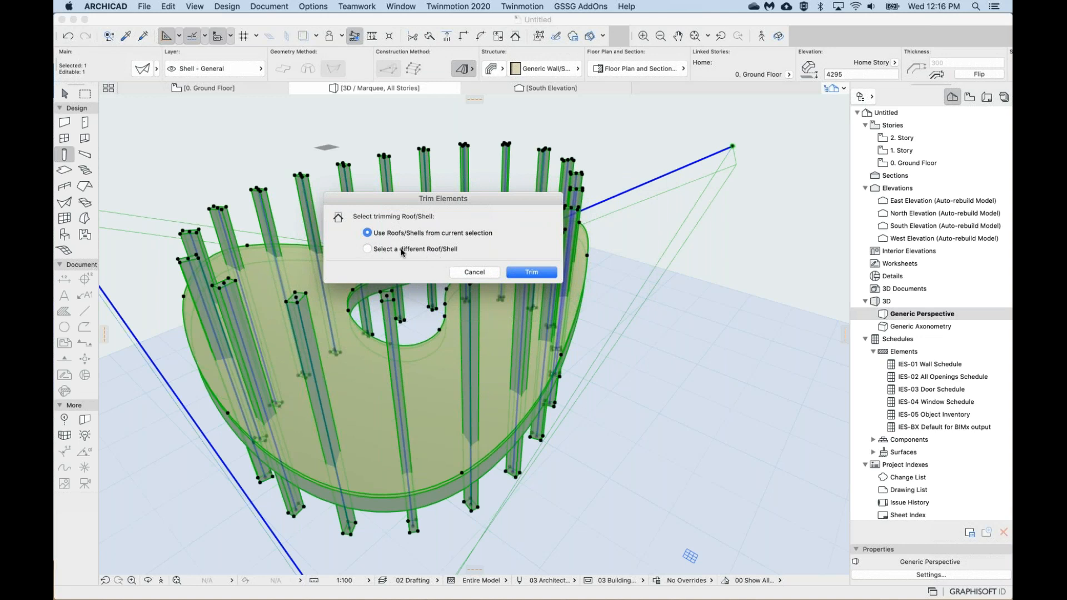
{"action": "left_click", "coordinate": [532, 272]}
{"action": "key", "text": "Escape"}
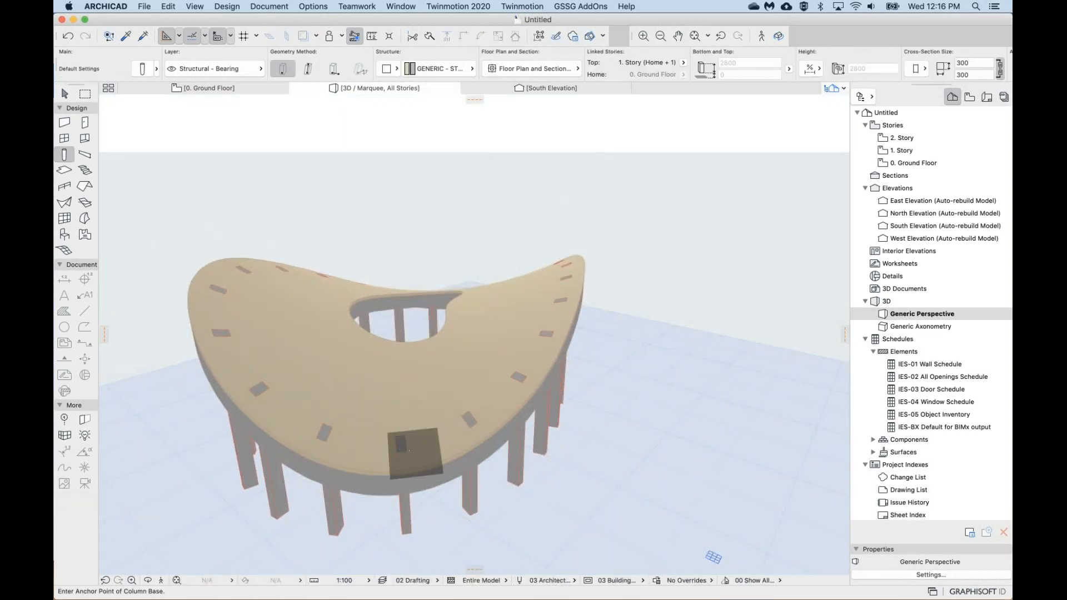
Select one trimmed front column to inspect its extent, and undo the trim to the shell.
{"action": "middle_click_drag", "start_coordinate": [419, 442], "coordinate": [419, 421]}
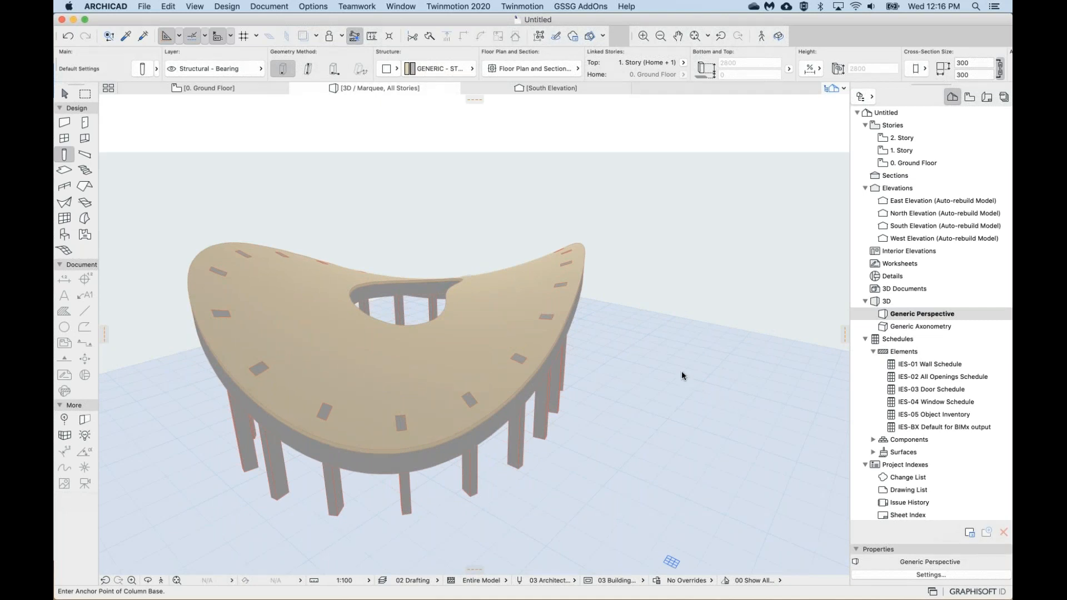
{"action": "left_click", "coordinate": [261, 371], "text": "shift"}
{"action": "left_click", "coordinate": [300, 214]}
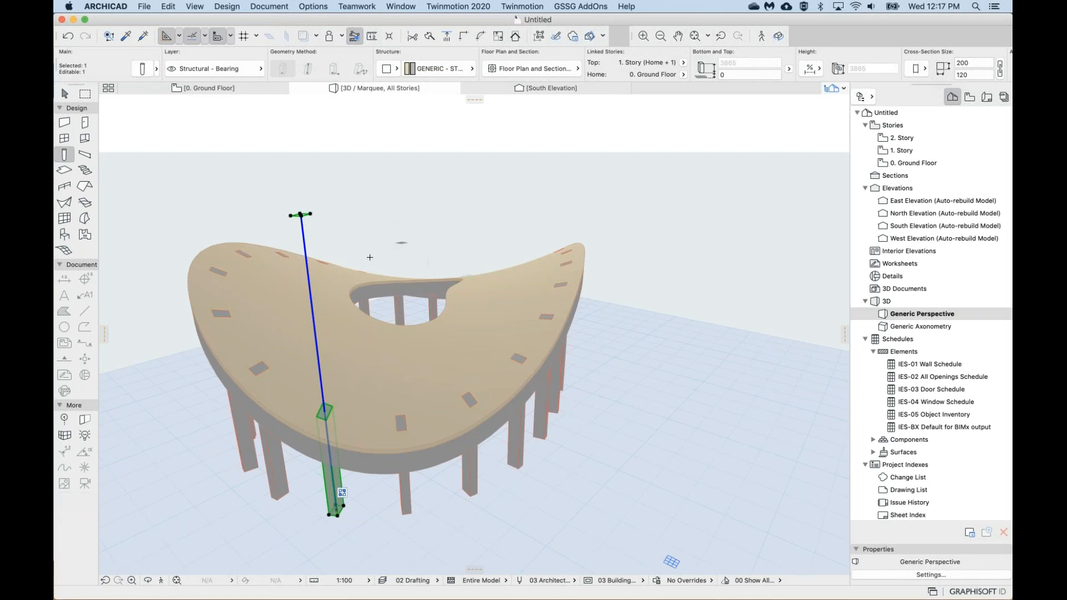
{"action": "key", "text": "Escape"}
{"action": "middle_click_drag", "start_coordinate": [410, 243], "coordinate": [411, 277], "text": "shift"}
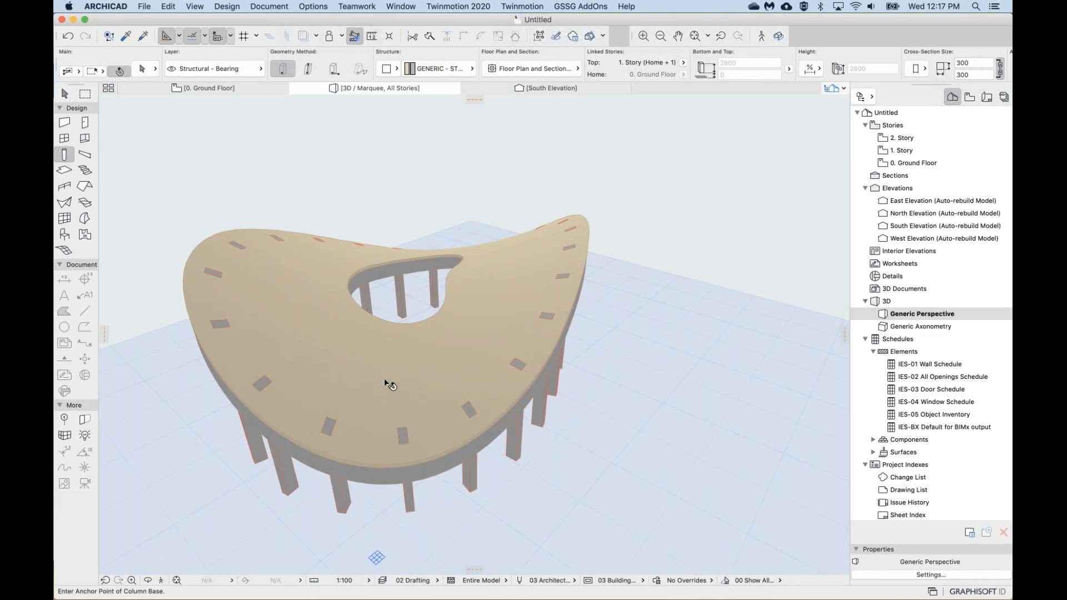
{"action": "key", "text": "super+z"}
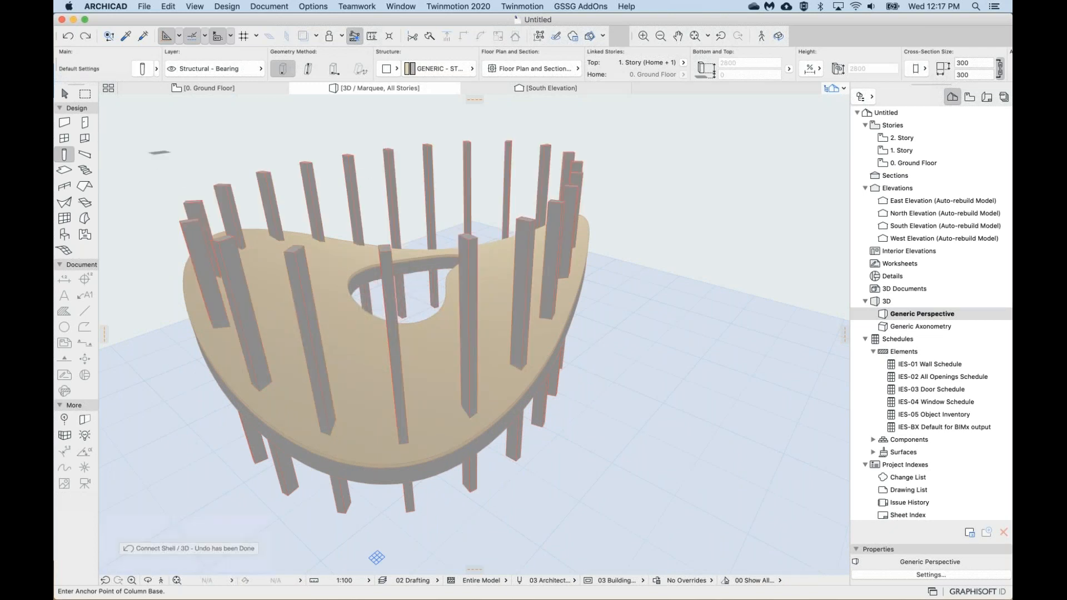
Reselect all columns with the shell and repeat Trim Elements to Roof/Shell with the selected shell, leaving everything deselected.
{"action": "key", "text": "super+a"}
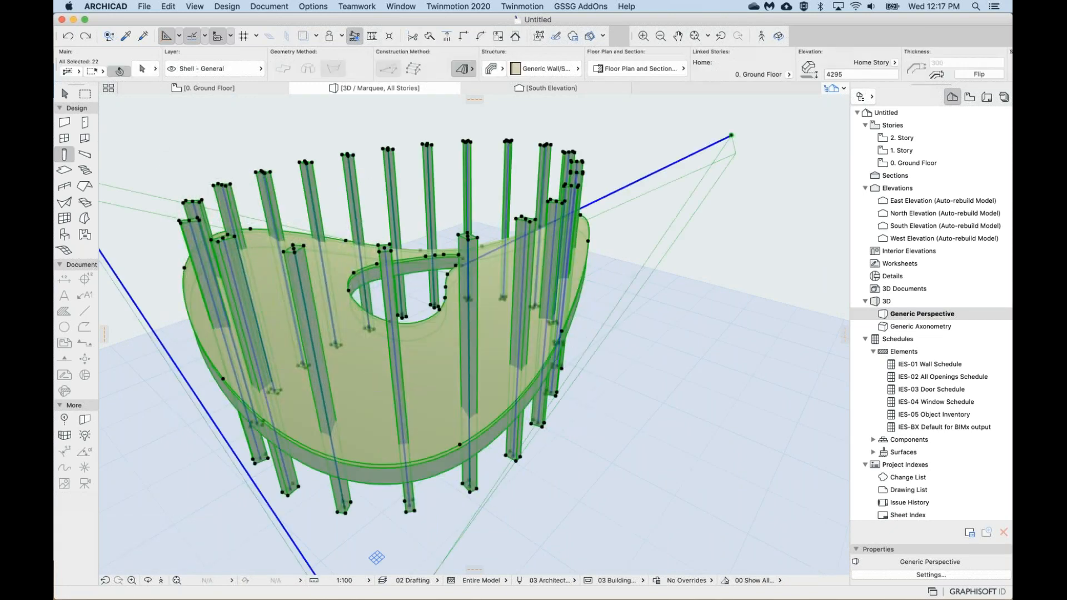
{"action": "key", "text": "Escape"}
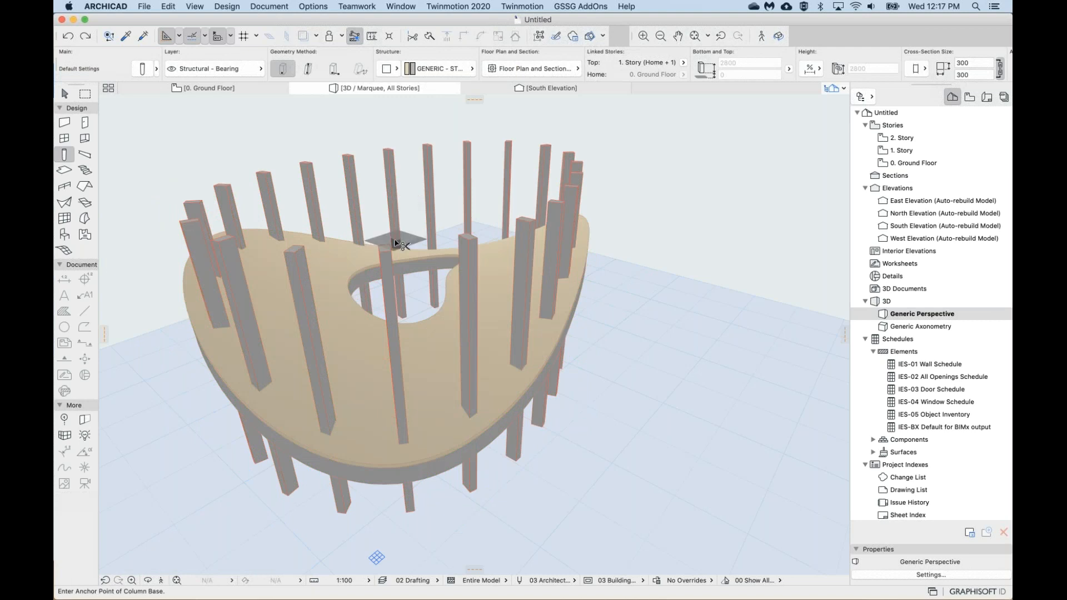
{"action": "key", "text": "super+a"}
{"action": "left_click", "coordinate": [359, 412], "text": "shift"}
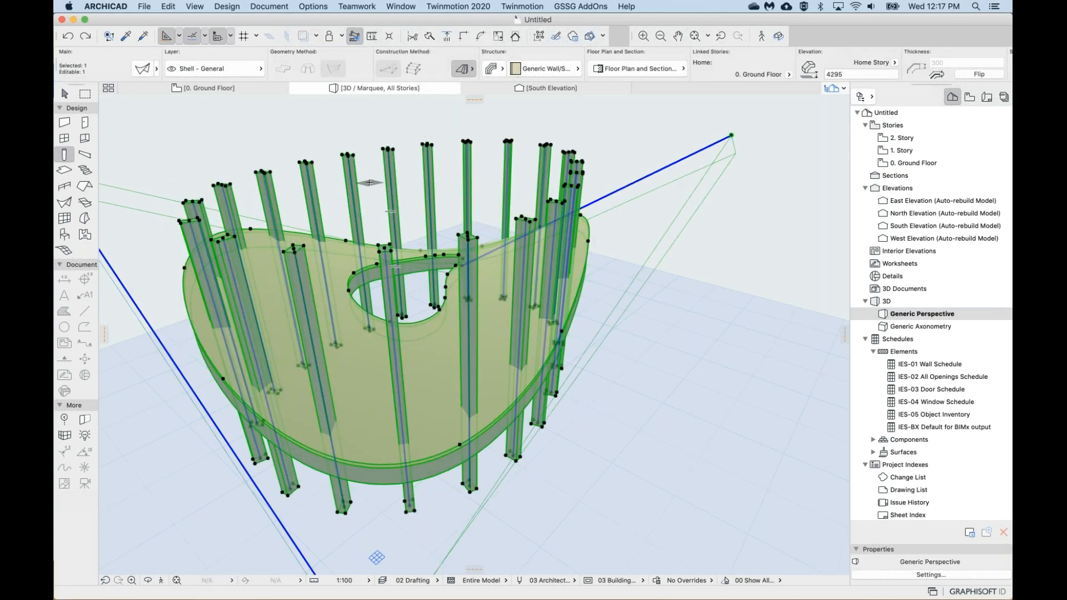
{"action": "right_click", "coordinate": [370, 182]}
{"action": "mouse_move", "coordinate": [403, 330]}
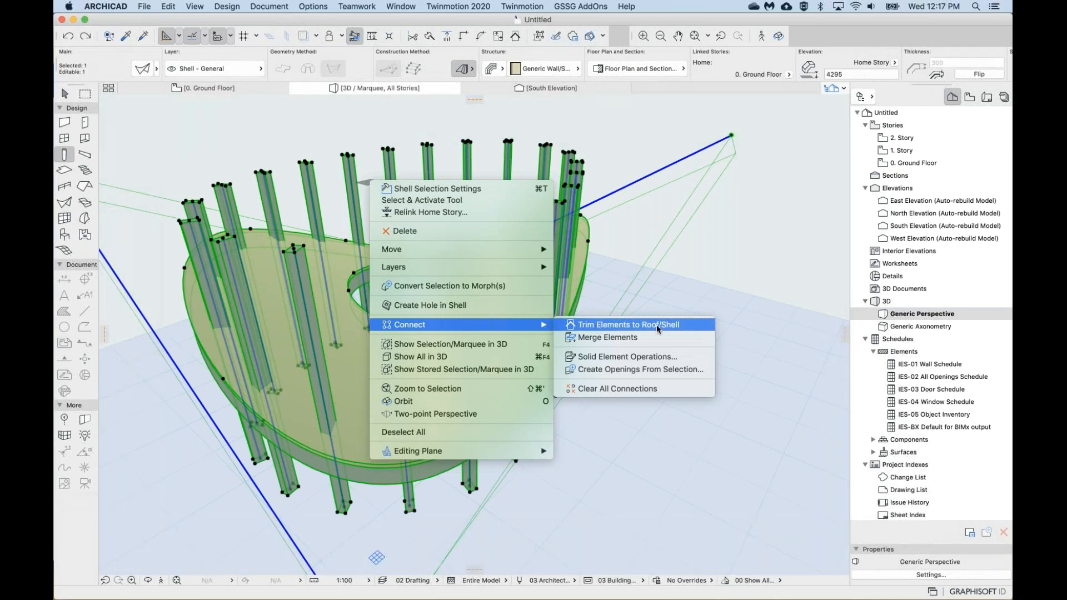
{"action": "left_click", "coordinate": [625, 325]}
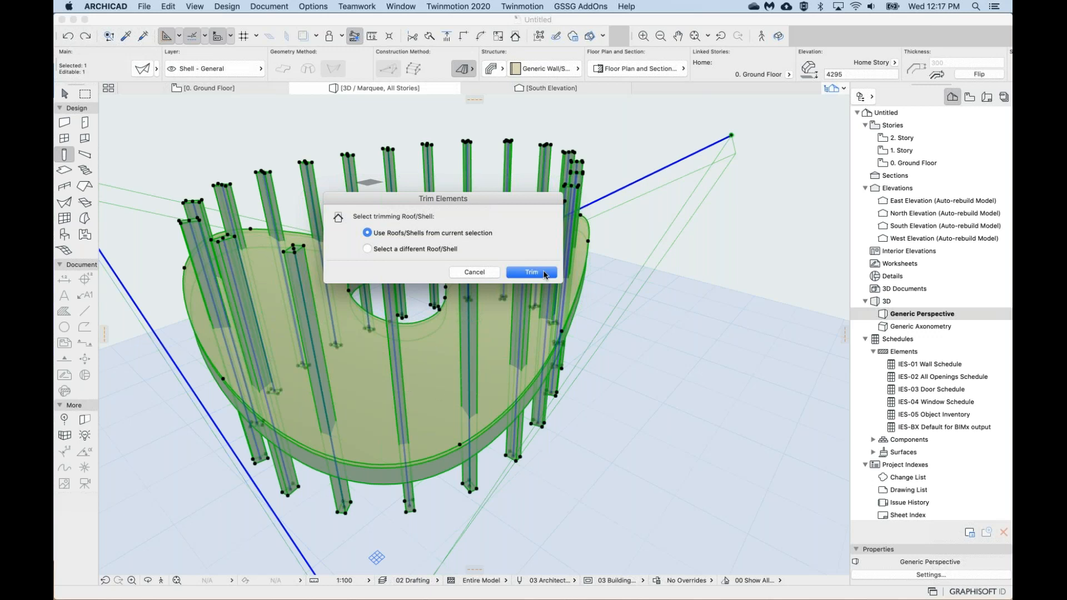
{"action": "left_click", "coordinate": [531, 272]}
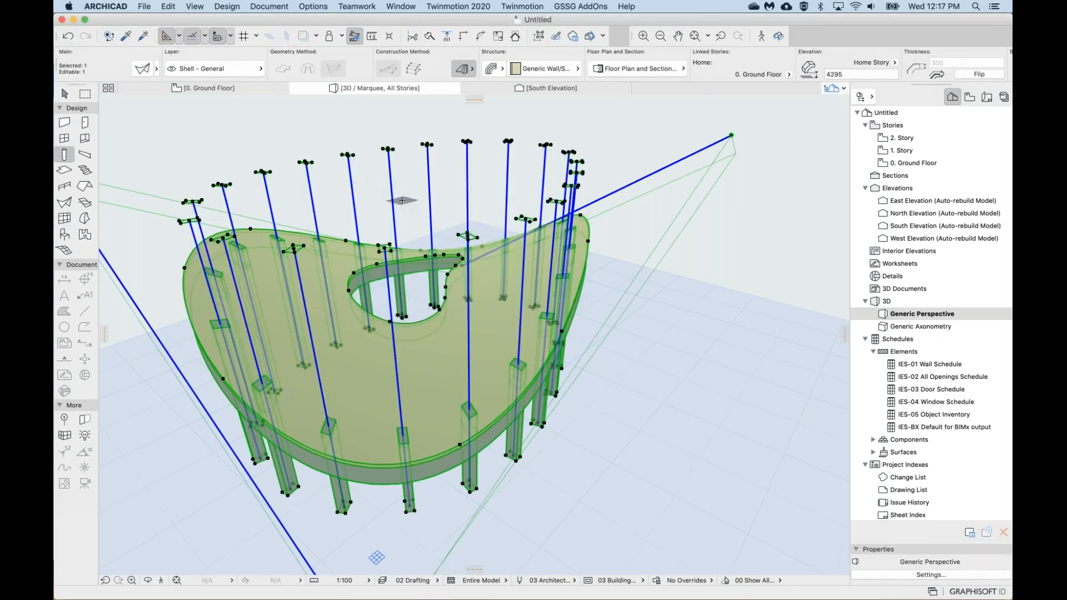
{"action": "key", "text": "Escape"}
Select the trimmed shell and switch its structure to the basic type with reinforced concrete.
{"action": "mouse_move", "coordinate": [372, 352]}
{"action": "middle_mouse_down", "text": "shift"}
{"action": "mouse_move", "coordinate": [389, 255]}
{"action": "mouse_move", "coordinate": [577, 239]}
{"action": "mouse_move", "coordinate": [489, 233]}
{"action": "mouse_move", "coordinate": [378, 261]}
{"action": "mouse_move", "coordinate": [394, 262]}
{"action": "mouse_move", "coordinate": [394, 294]}
{"action": "mouse_move", "coordinate": [372, 328]}
{"action": "mouse_move", "coordinate": [345, 331]}
{"action": "mouse_move", "coordinate": [339, 305]}
{"action": "mouse_move", "coordinate": [339, 378]}
{"action": "mouse_move", "coordinate": [361, 366]}
{"action": "middle_mouse_up", "text": "shift"}
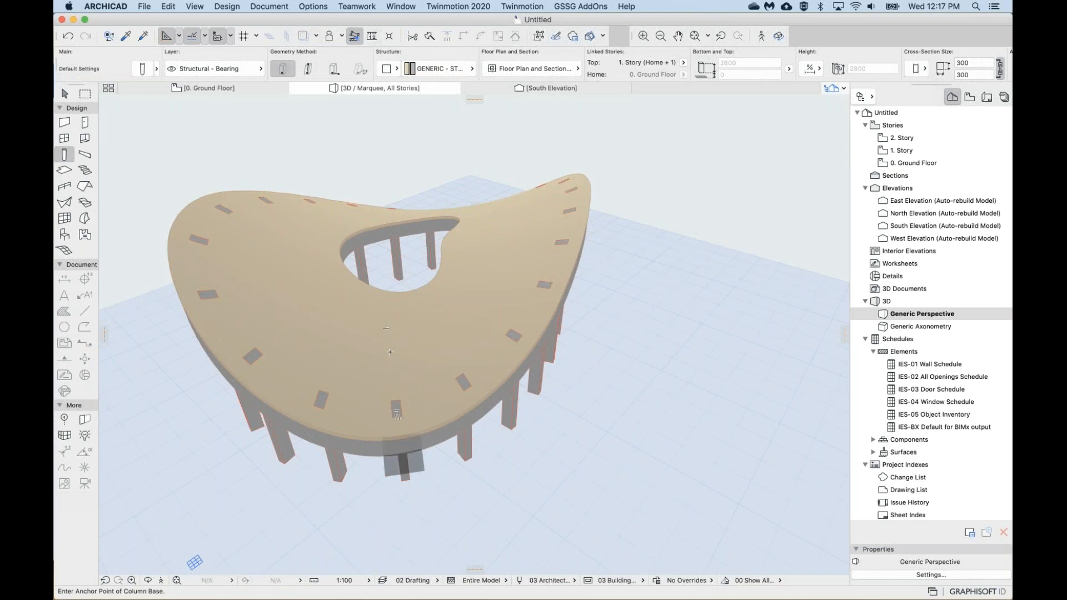
{"action": "left_click", "coordinate": [409, 457]}
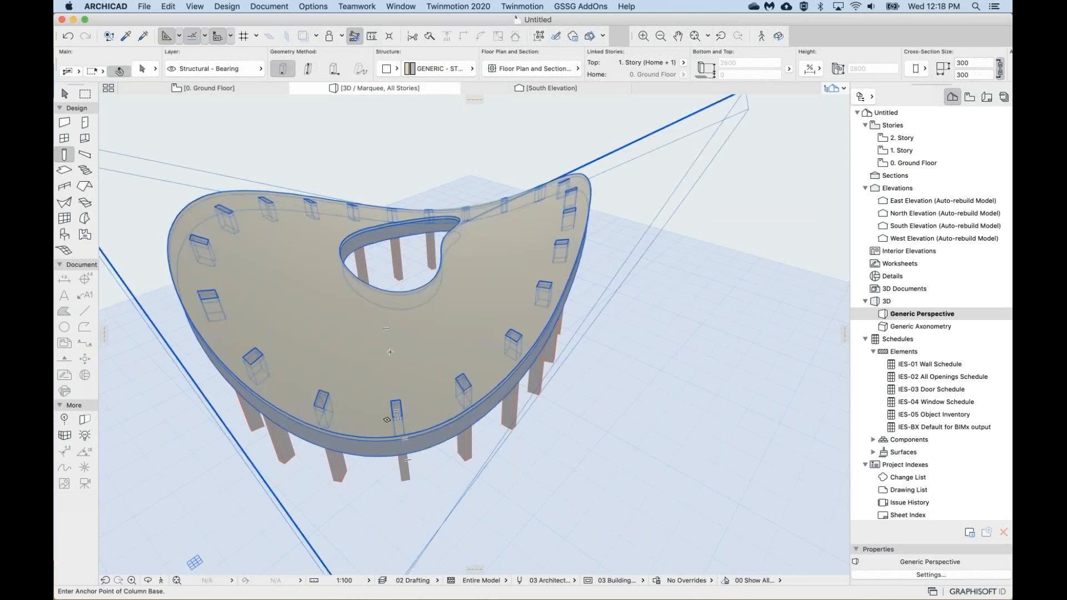
{"action": "key", "text": "shift"}
{"action": "left_click", "coordinate": [411, 343]}
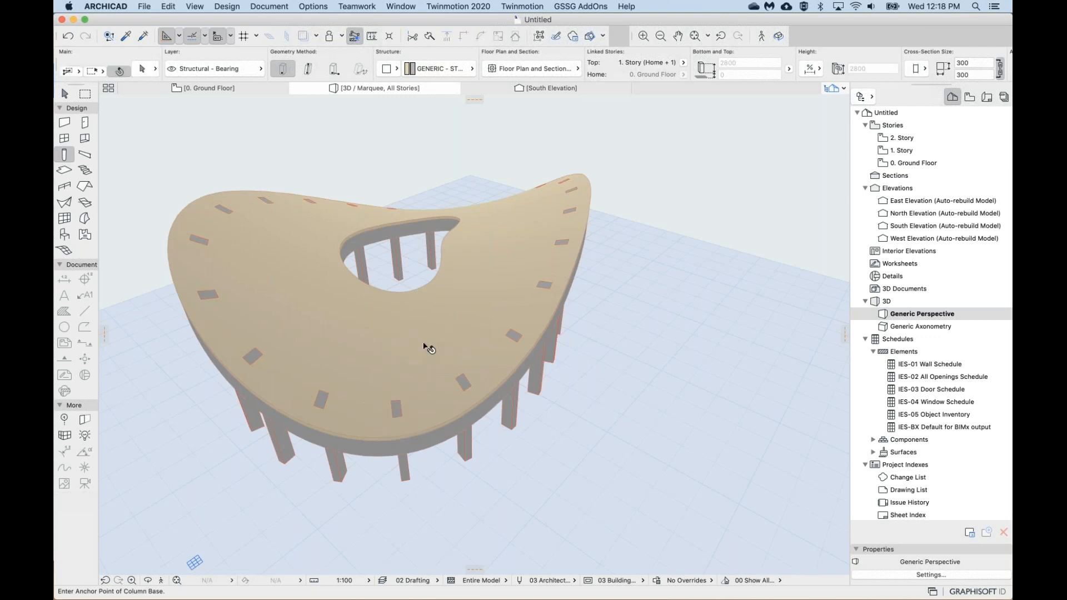
{"action": "left_click", "coordinate": [428, 342], "text": "shift"}
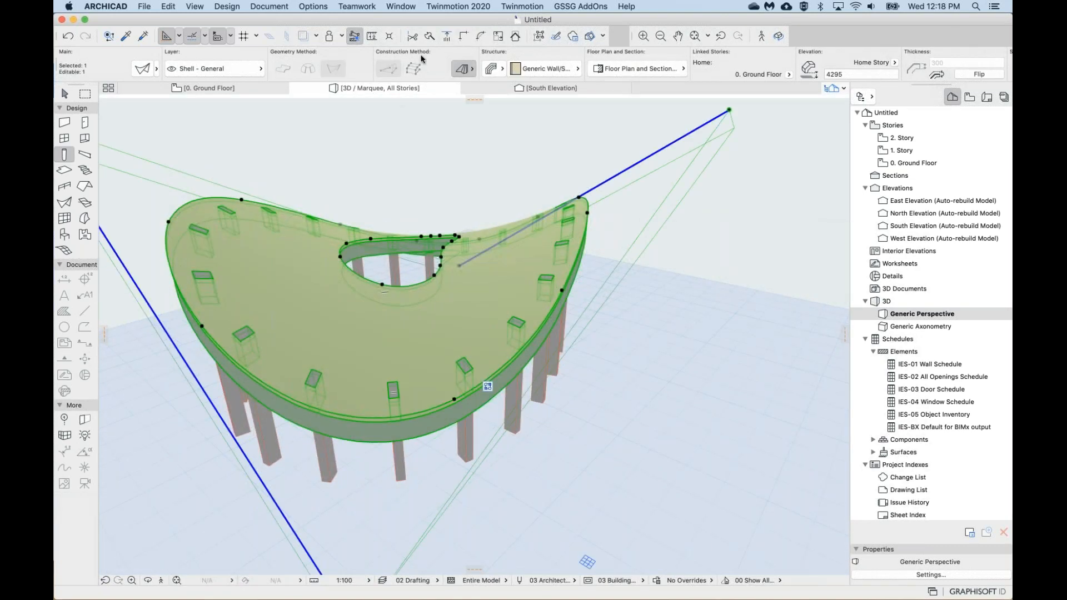
{"action": "scroll", "coordinate": [477, 69], "scroll_direction": "right", "scroll_amount": 3}
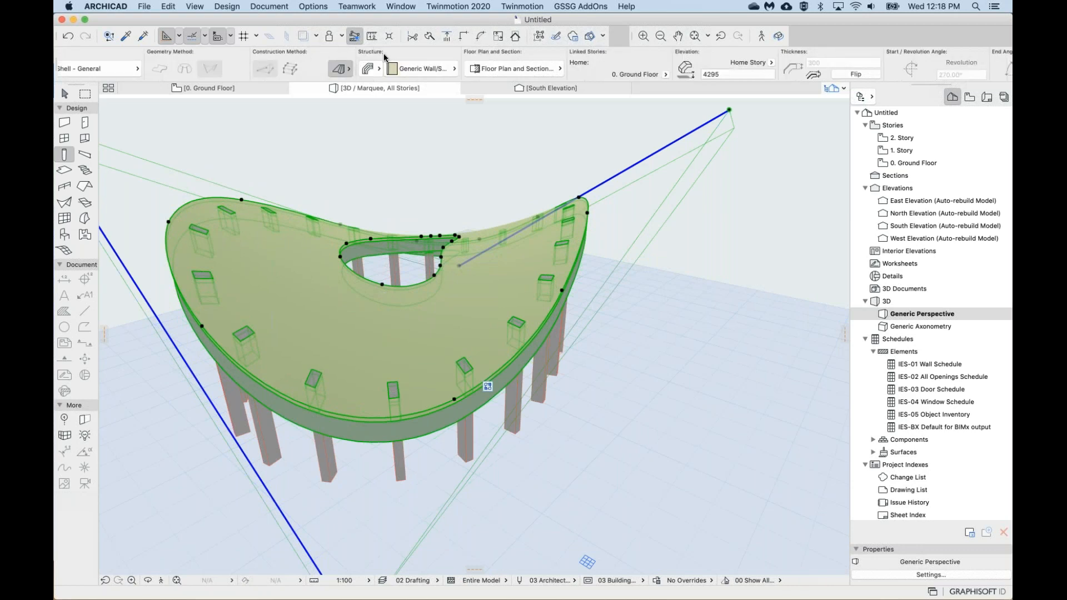
{"action": "left_click", "coordinate": [369, 70]}
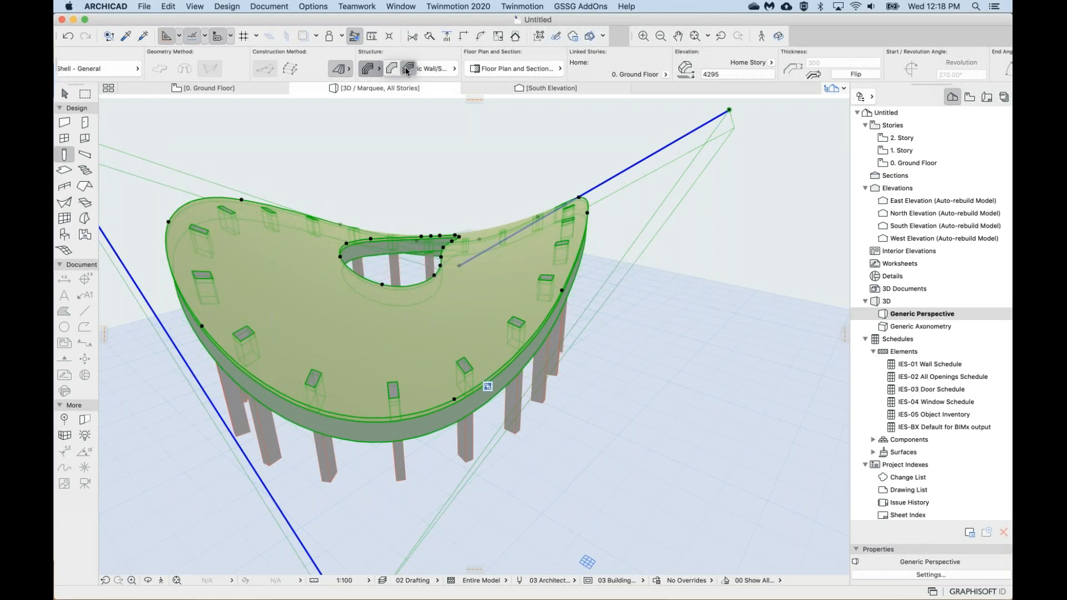
{"action": "left_click", "coordinate": [395, 71]}
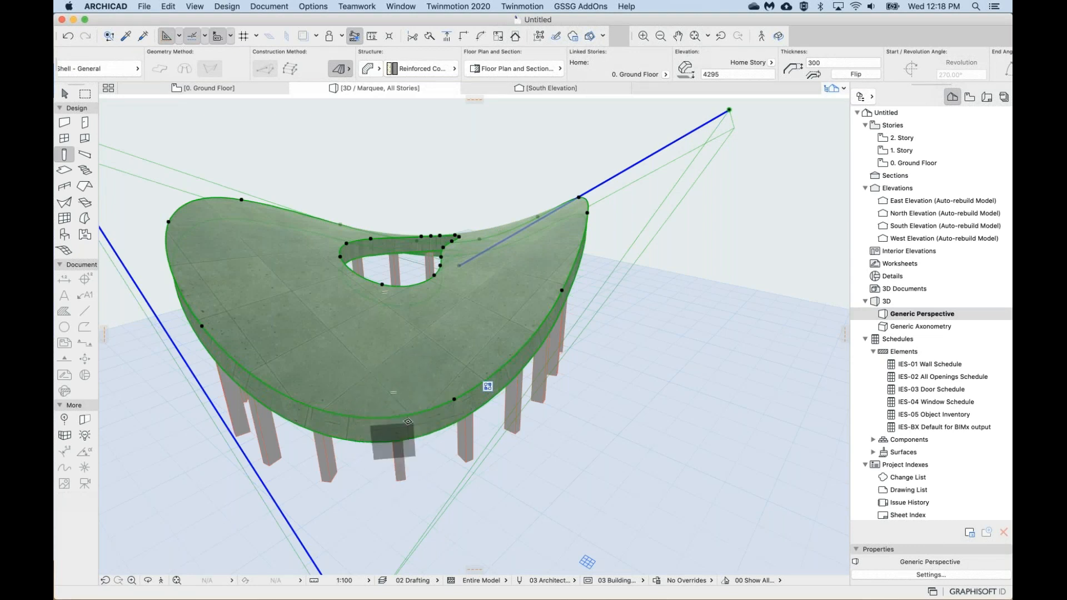
Set the shell's thickness to 200 and deselect it.
{"action": "scroll", "coordinate": [376, 406], "scroll_direction": "up", "scroll_amount": 2}
{"action": "mouse_move", "coordinate": [376, 406]}
{"action": "middle_mouse_down", "text": "shift"}
{"action": "mouse_move", "coordinate": [405, 419]}
{"action": "mouse_move", "coordinate": [400, 302]}
{"action": "mouse_move", "coordinate": [628, 298]}
{"action": "mouse_move", "coordinate": [472, 295]}
{"action": "mouse_move", "coordinate": [377, 407]}
{"action": "middle_mouse_up", "text": "shift"}
{"action": "scroll", "coordinate": [377, 408], "scroll_direction": "down", "scroll_amount": 3}
{"action": "scroll", "coordinate": [377, 404], "scroll_direction": "up", "scroll_amount": 2}
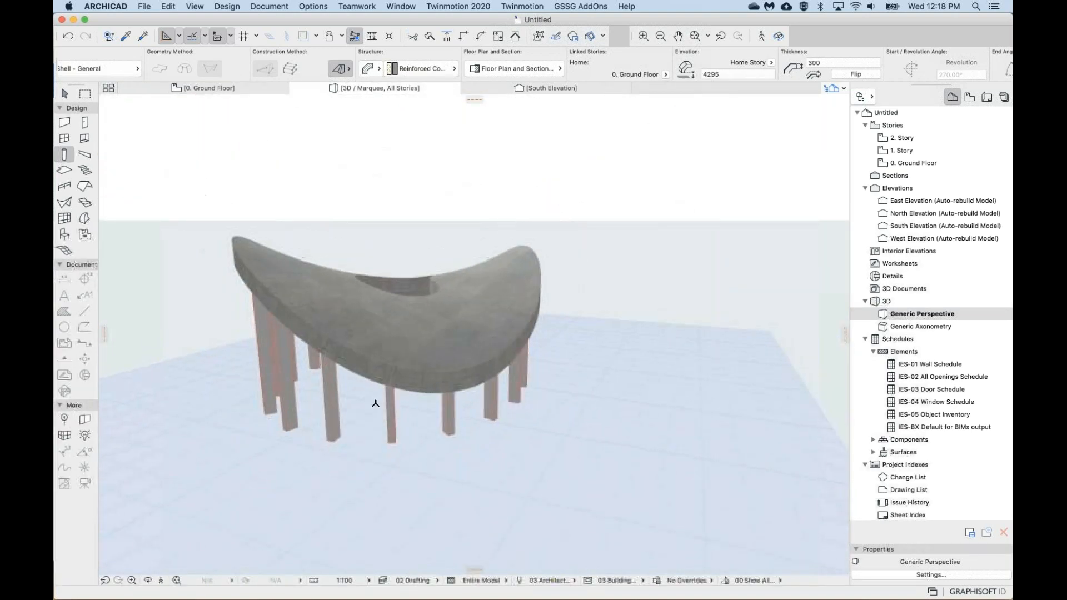
{"action": "scroll", "coordinate": [521, 64], "scroll_direction": "right", "scroll_amount": 5}
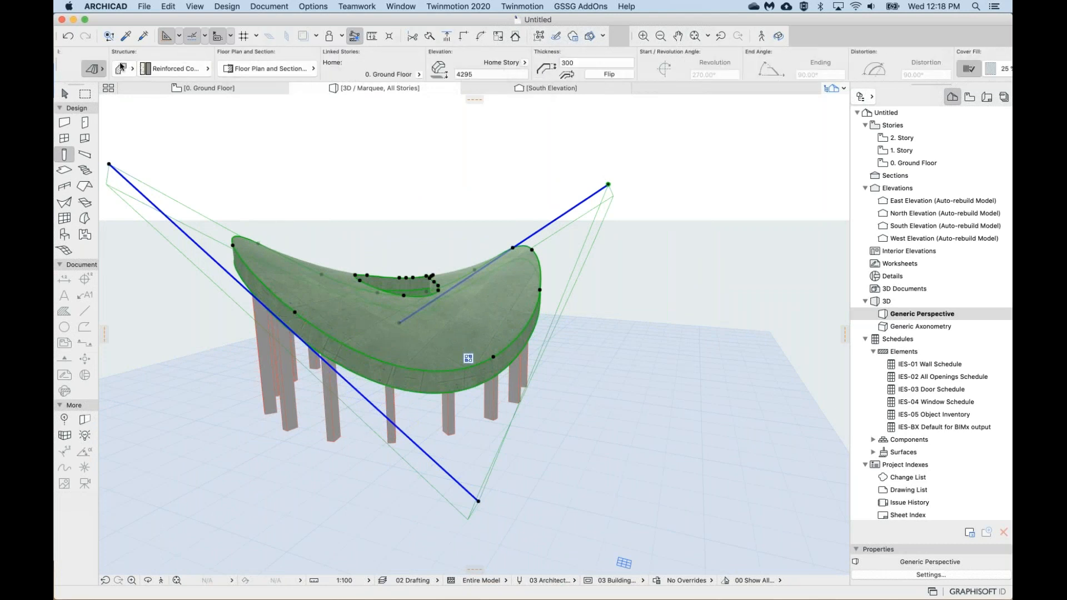
{"action": "left_click", "coordinate": [576, 63]}
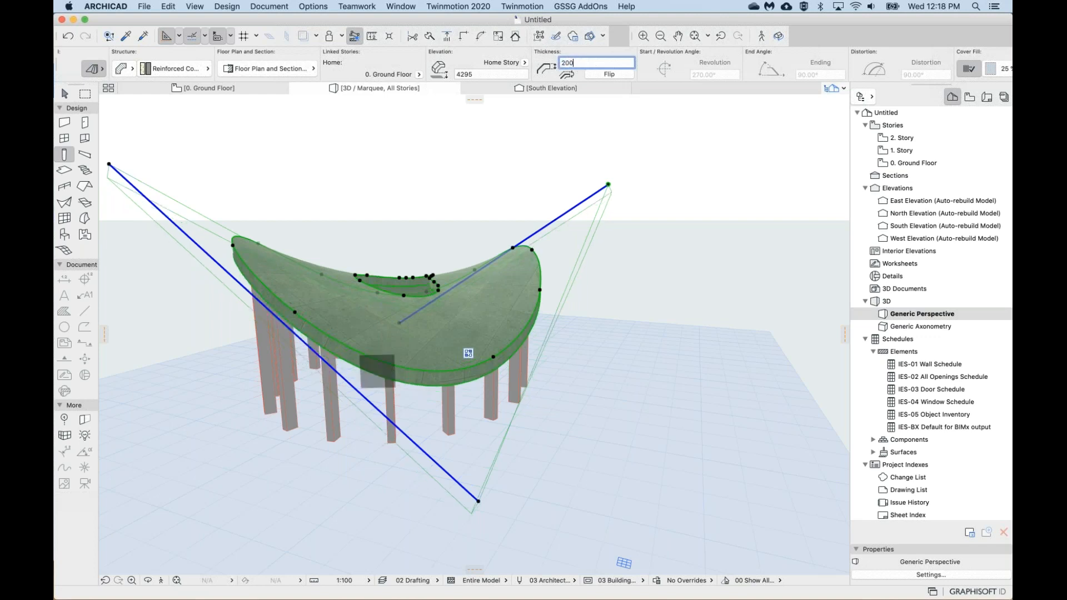
{"action": "key", "text": "Return"}
{"action": "middle_click_drag", "start_coordinate": [479, 345], "coordinate": [431, 374], "text": "shift"}
{"action": "key", "text": "Escape"}
{"action": "mouse_move", "coordinate": [467, 343]}
{"action": "middle_mouse_down", "text": "shift"}
{"action": "mouse_move", "coordinate": [453, 383]}
{"action": "mouse_move", "coordinate": [466, 344]}
{"action": "middle_mouse_up", "text": "shift"}
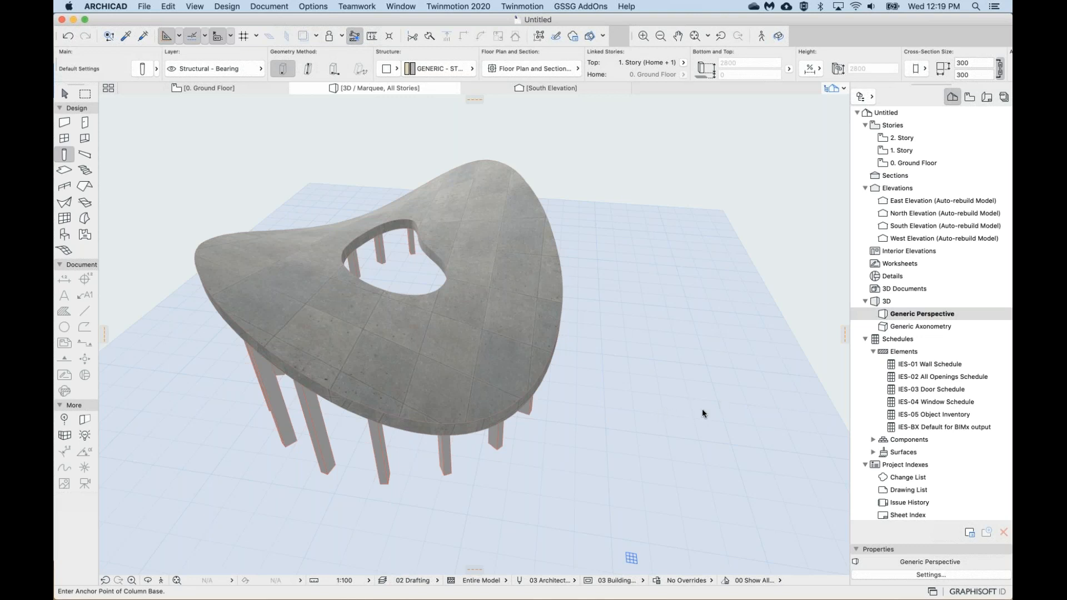
Select the shell and examine its basic and composite structure options.
{"action": "key", "text": "shift"}
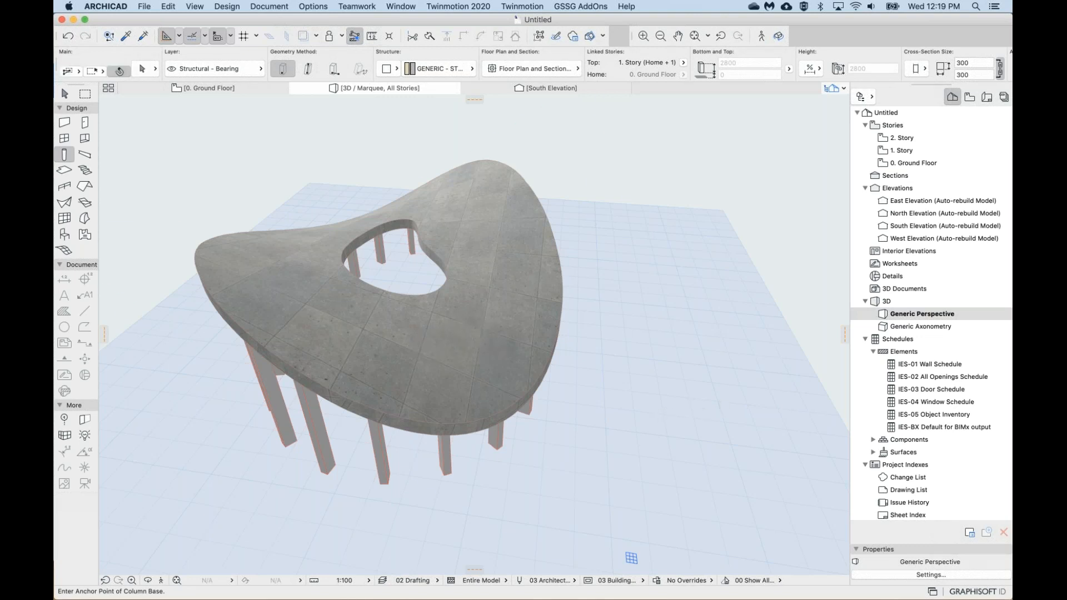
{"action": "left_click", "coordinate": [400, 340], "text": "shift"}
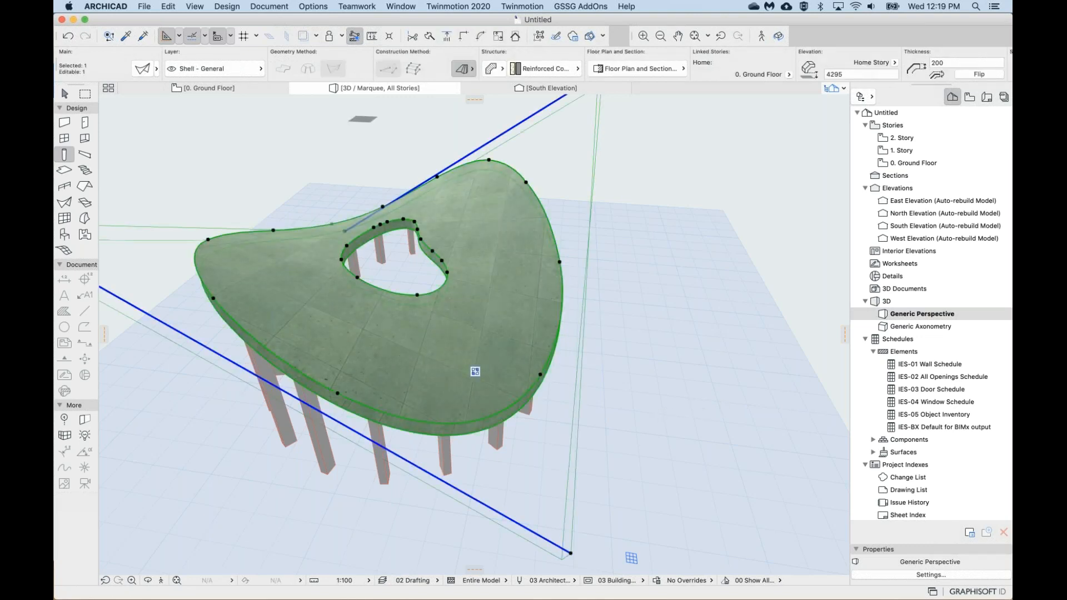
{"action": "left_click", "coordinate": [497, 71]}
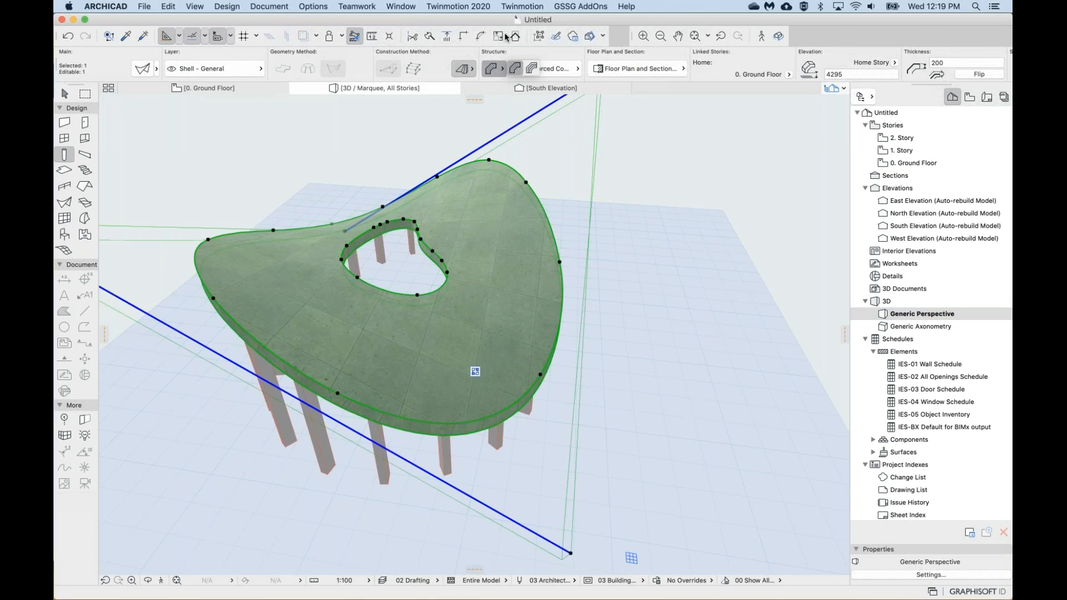
{"action": "left_click", "coordinate": [514, 63]}
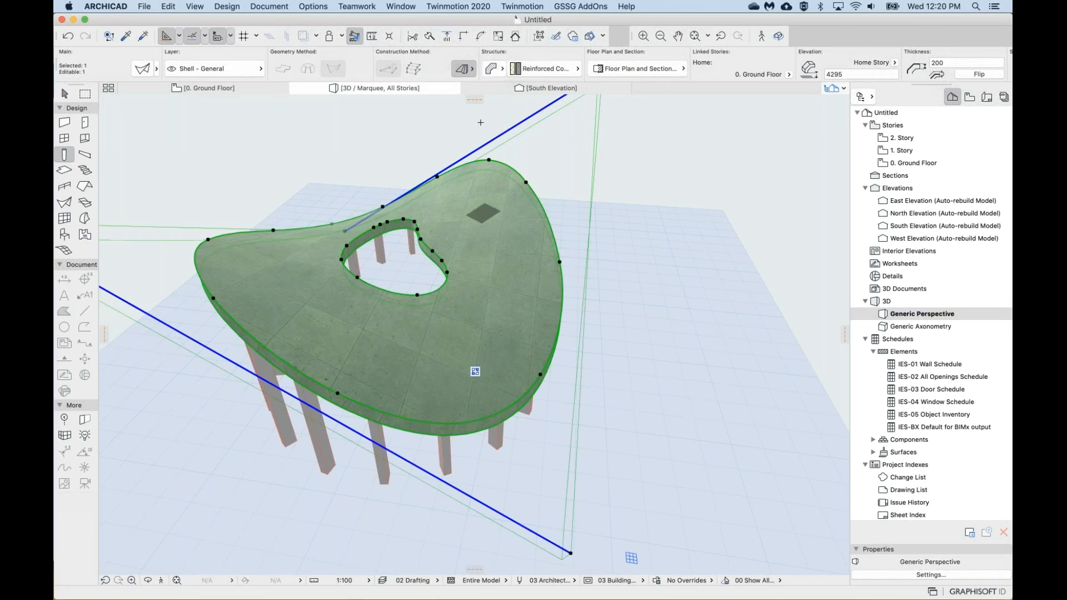
{"action": "left_click", "coordinate": [492, 68]}
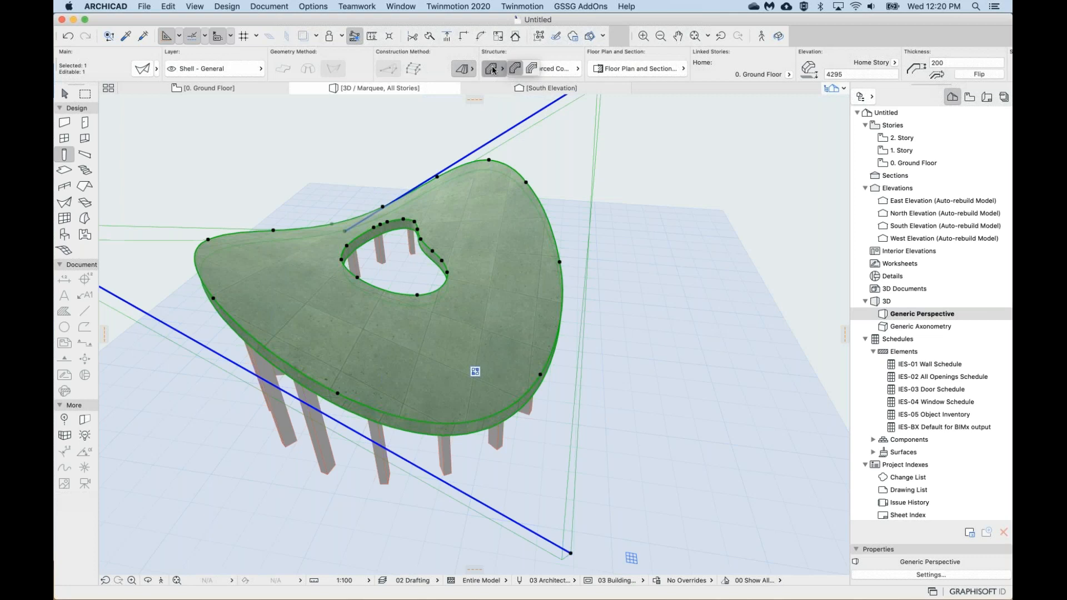
{"action": "left_click", "coordinate": [531, 67]}
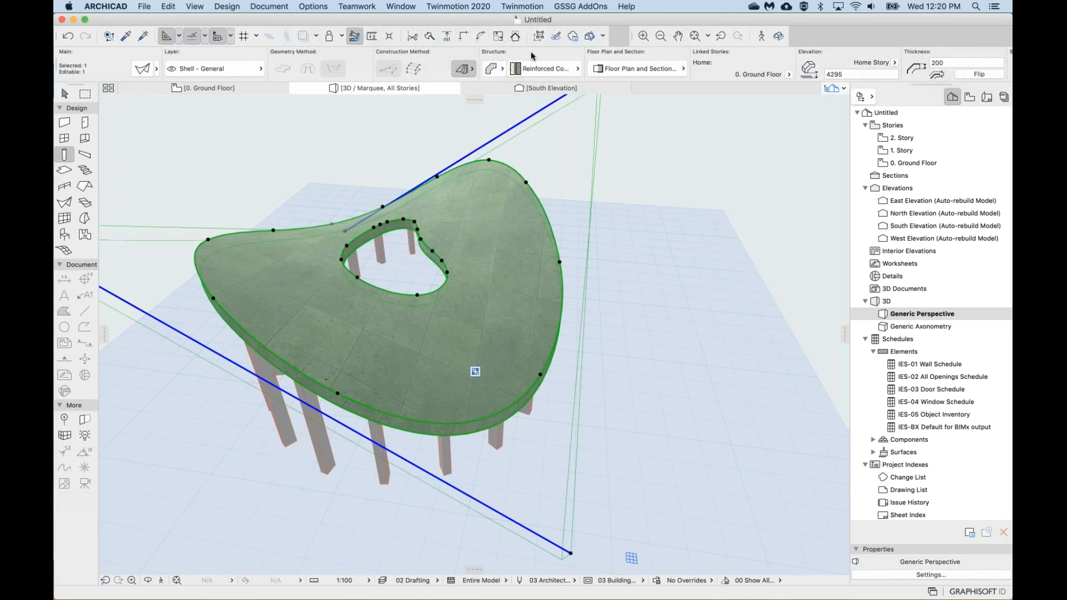
Examine the selected shell's thickness and body-reversal settings, then deselect the shell.
{"action": "scroll", "coordinate": [532, 52], "scroll_direction": "right", "scroll_amount": 10}
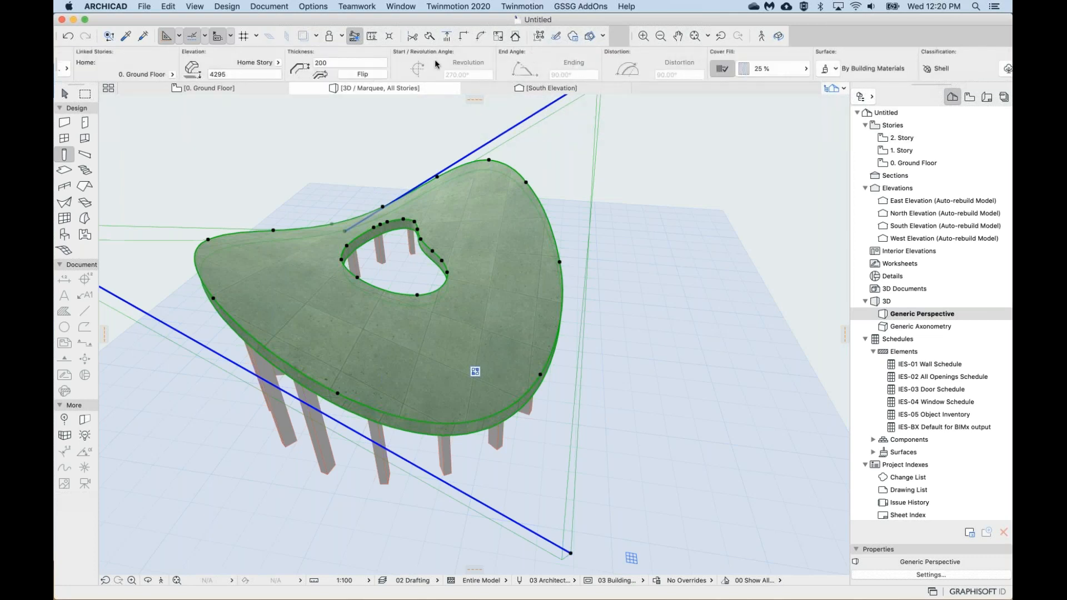
{"action": "left_click", "coordinate": [309, 62]}
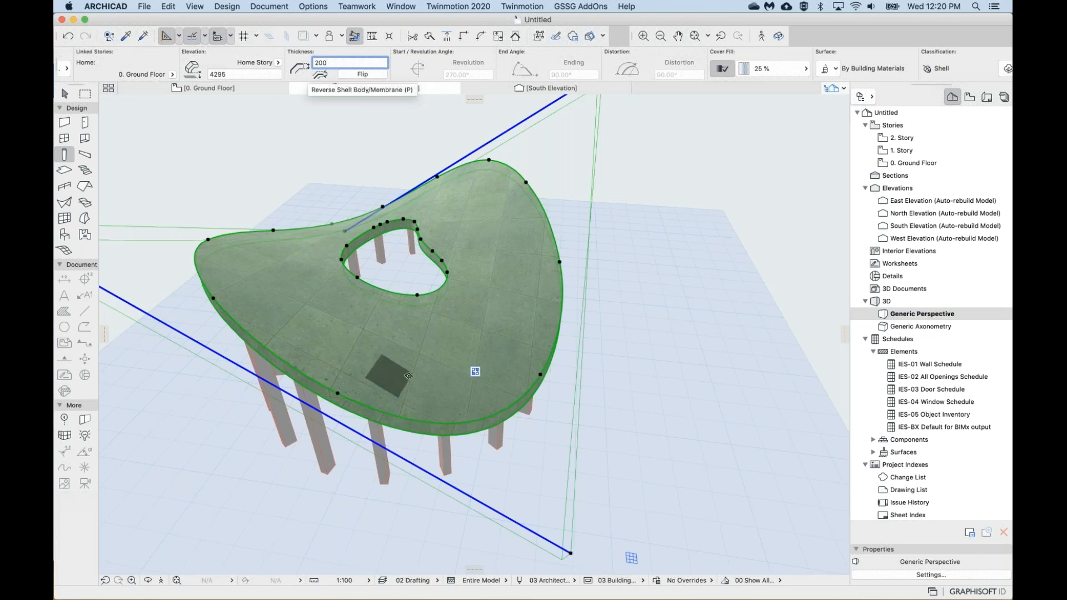
{"action": "left_click", "coordinate": [411, 364]}
{"action": "middle_click_drag", "start_coordinate": [411, 364], "coordinate": [414, 317], "text": "shift"}
{"action": "left_click", "coordinate": [484, 346]}
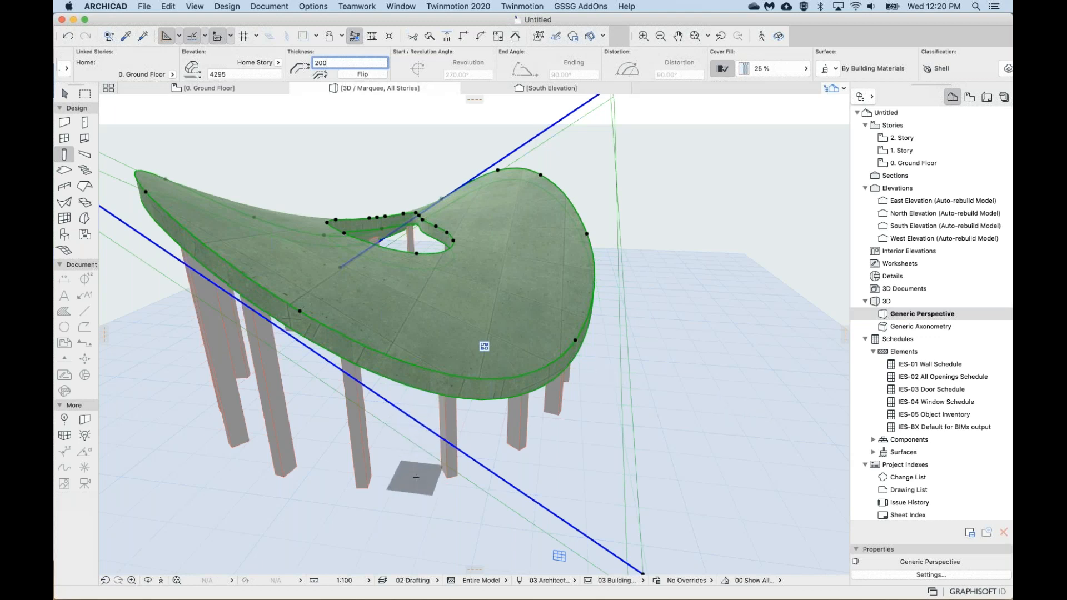
{"action": "key", "text": "Escape"}
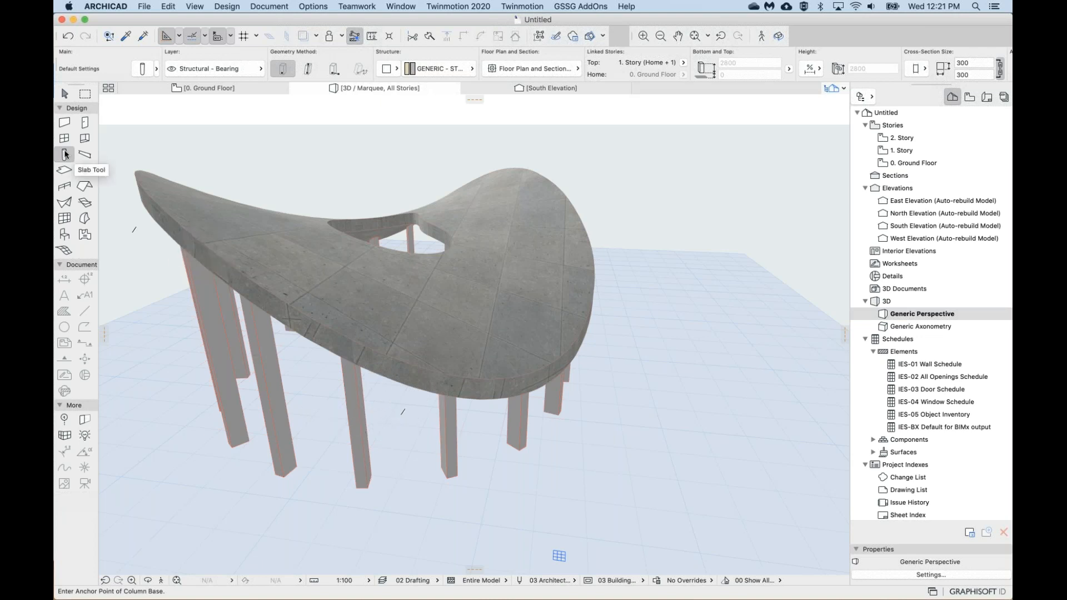
Set the uncut line pen of all 200 x 120 columns to pen 1 (0.13 mm) and leave them deselected.
{"action": "key", "text": "super+a"}
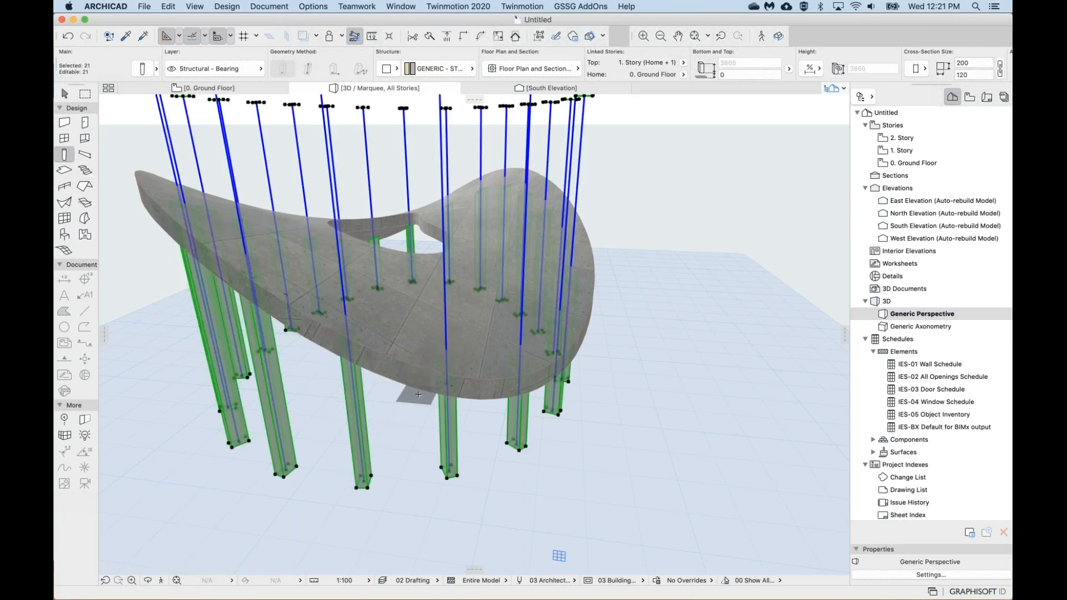
{"action": "key", "text": "super+t"}
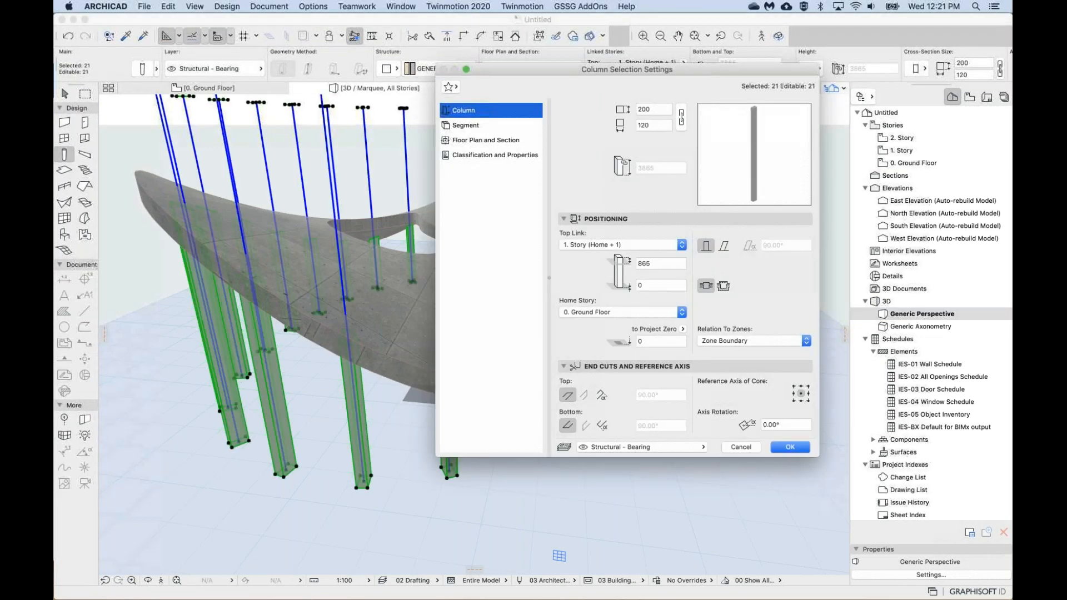
{"action": "left_click_drag", "start_coordinate": [549, 67], "coordinate": [285, 124]}
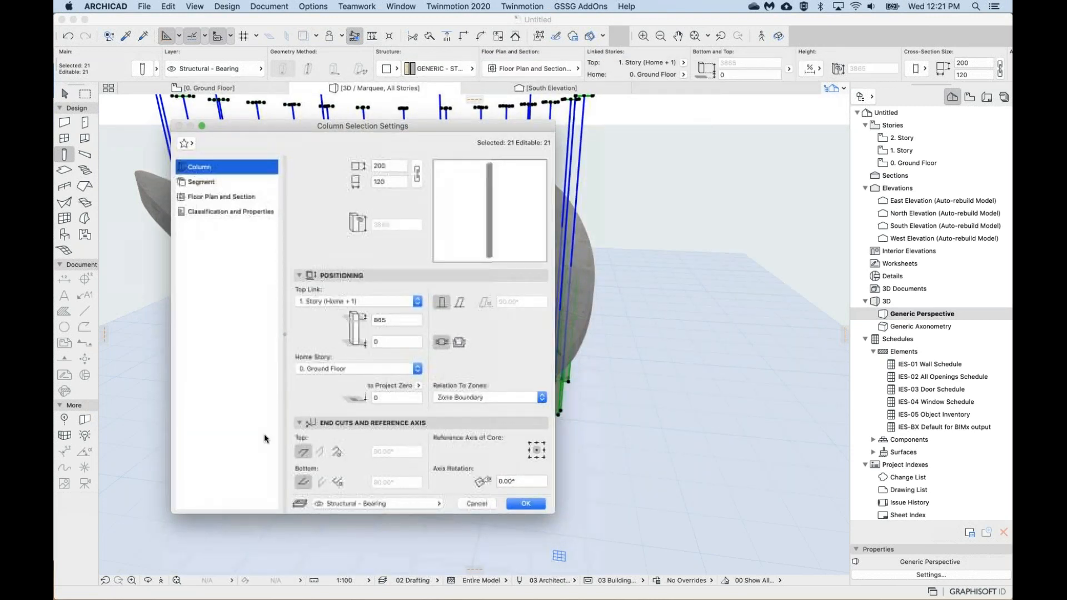
{"action": "left_click", "coordinate": [222, 197]}
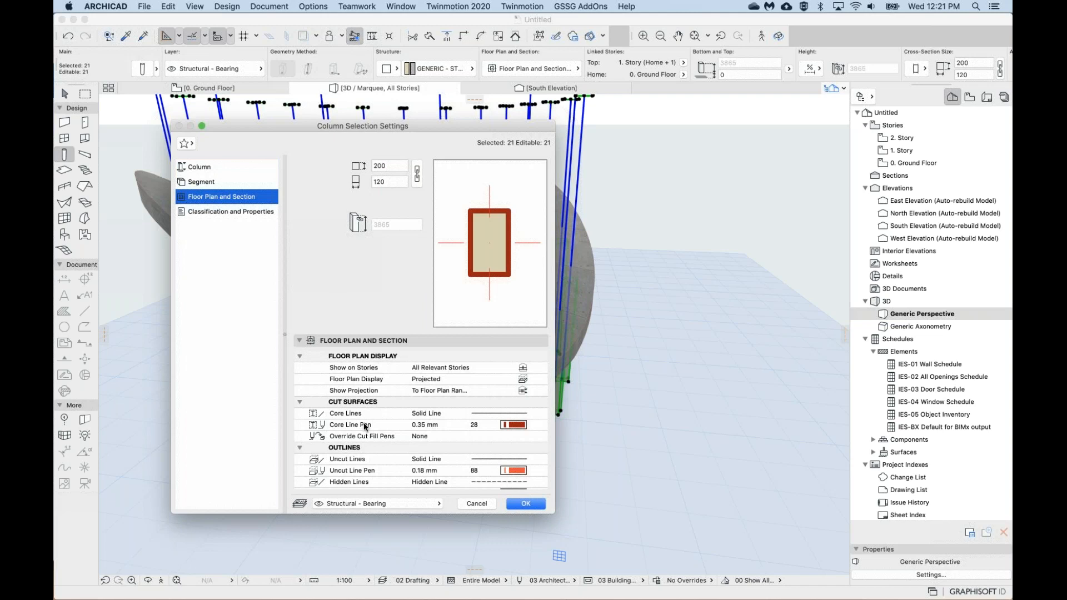
{"action": "scroll", "coordinate": [366, 425], "scroll_direction": "down", "scroll_amount": 3}
{"action": "left_click", "coordinate": [342, 440]}
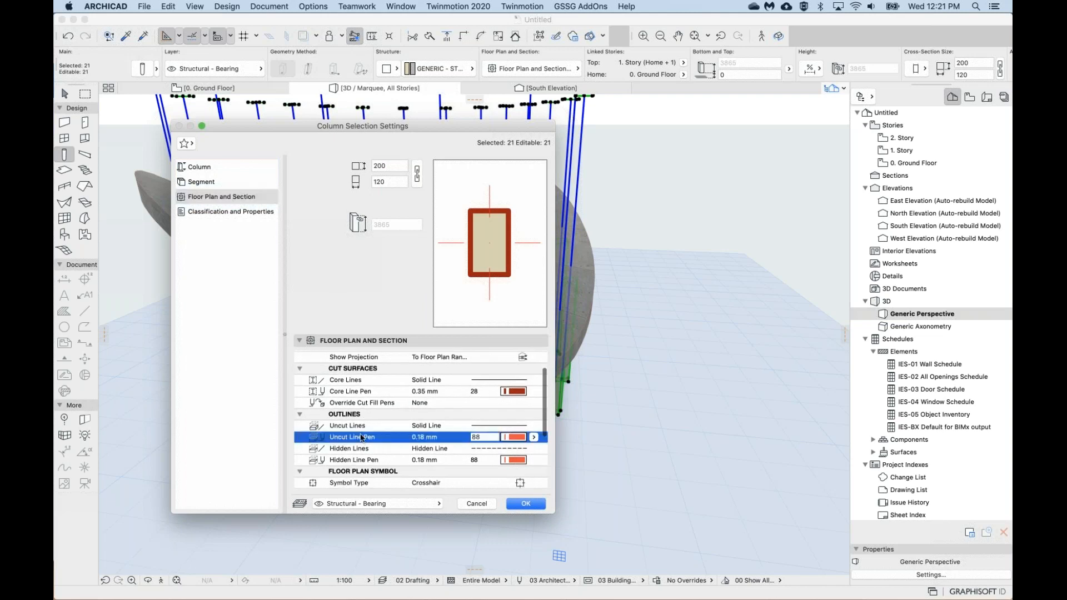
{"action": "left_click", "coordinate": [534, 438]}
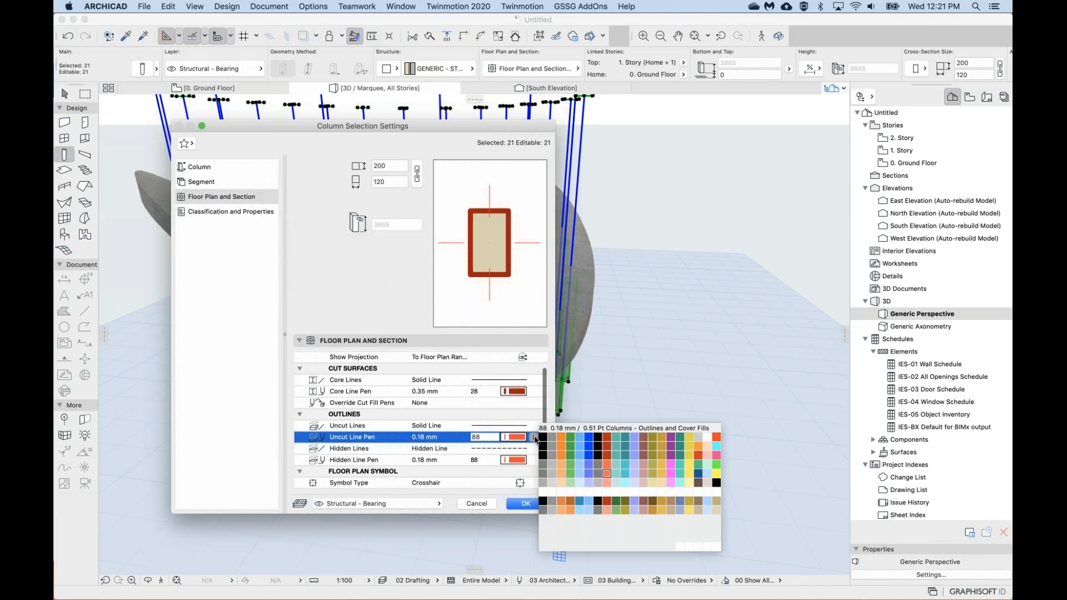
{"action": "left_click", "coordinate": [544, 439]}
{"action": "left_click", "coordinate": [526, 504]}
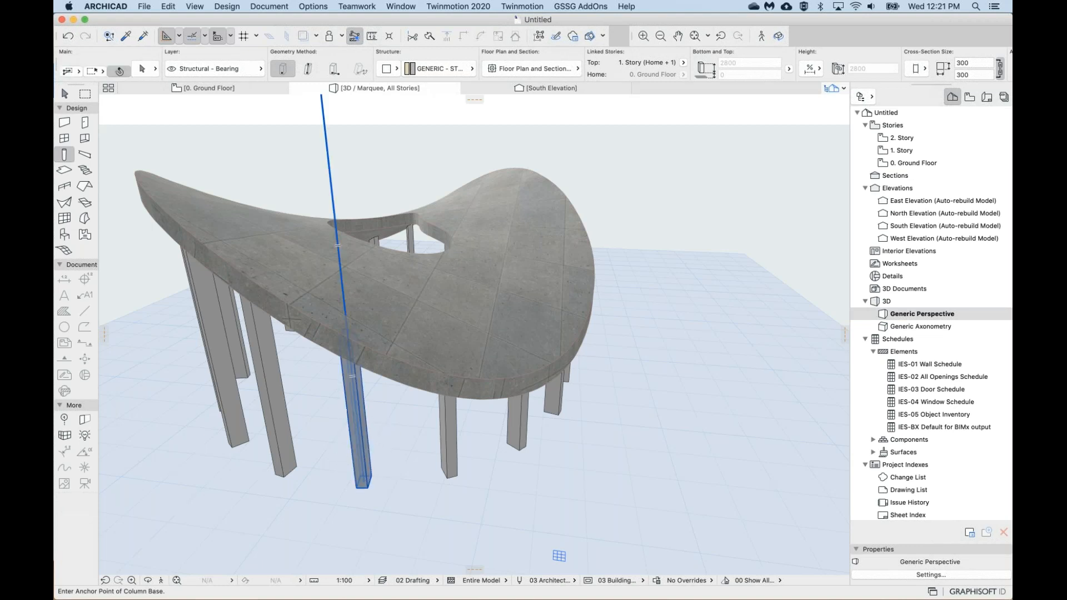
{"action": "left_click", "coordinate": [354, 372], "text": "shift"}
{"action": "key", "text": "Escape"}
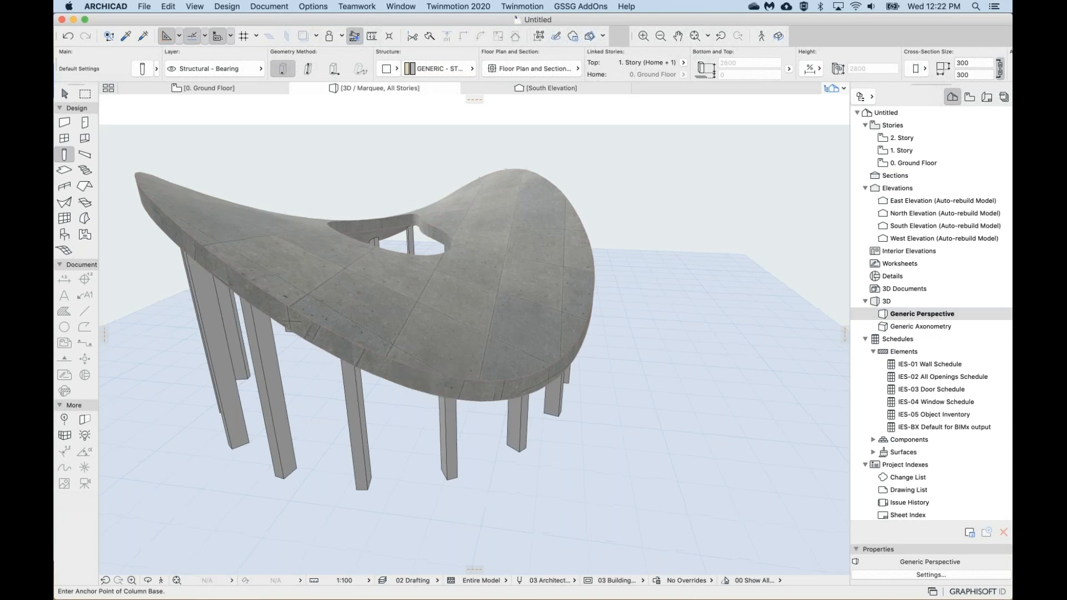
Reopen the settings of all columns to review their uncut line pen under outlines, leaving everything deselected.
{"action": "middle_click_drag", "start_coordinate": [419, 389], "coordinate": [429, 404]}
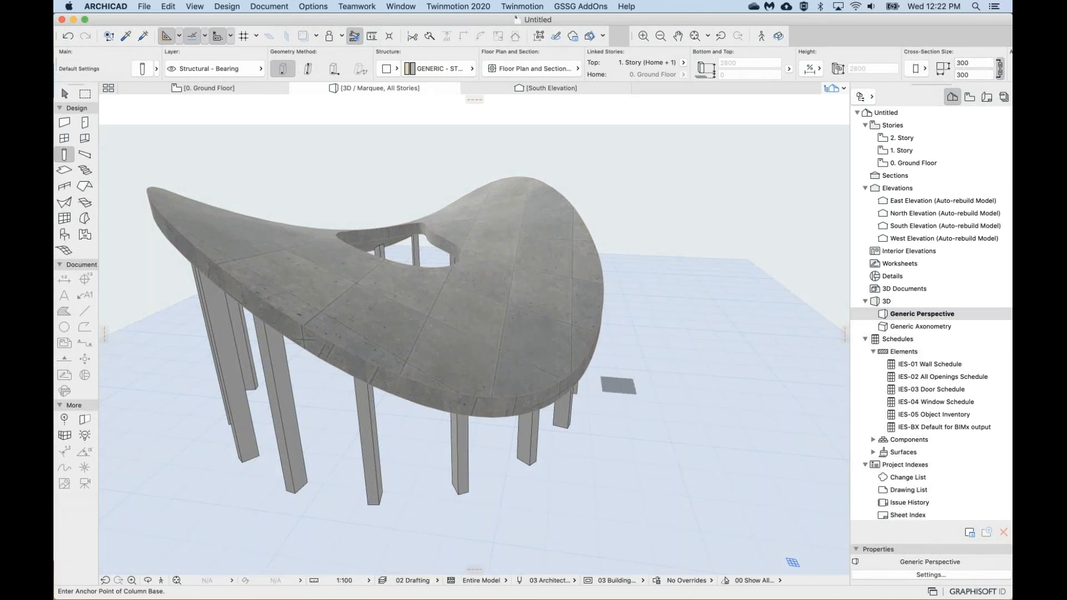
{"action": "left_click", "coordinate": [368, 443]}
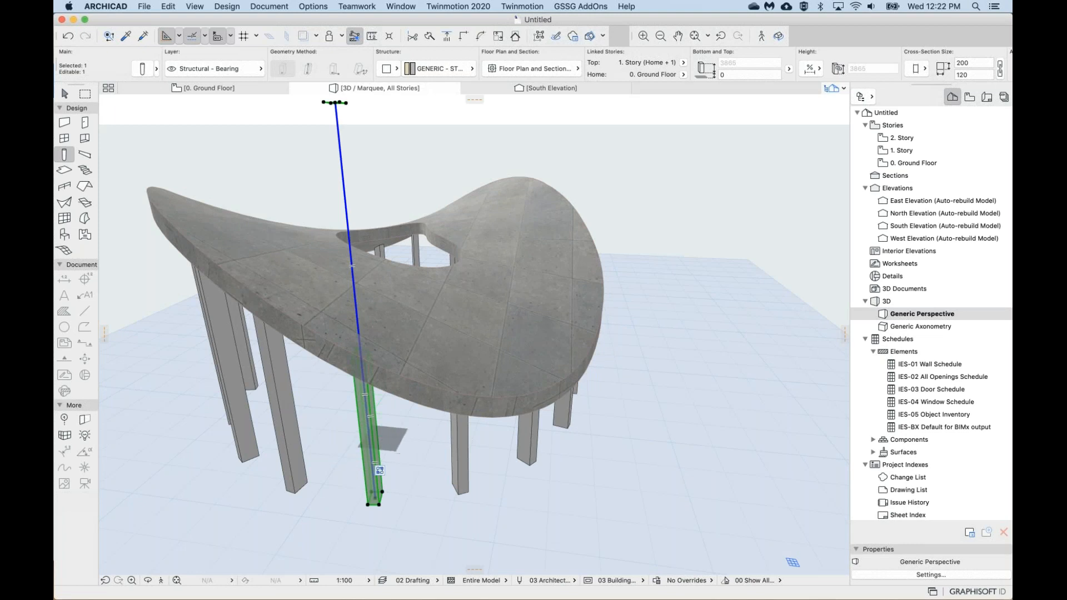
{"action": "key", "text": "super+a"}
{"action": "key", "text": "super+t"}
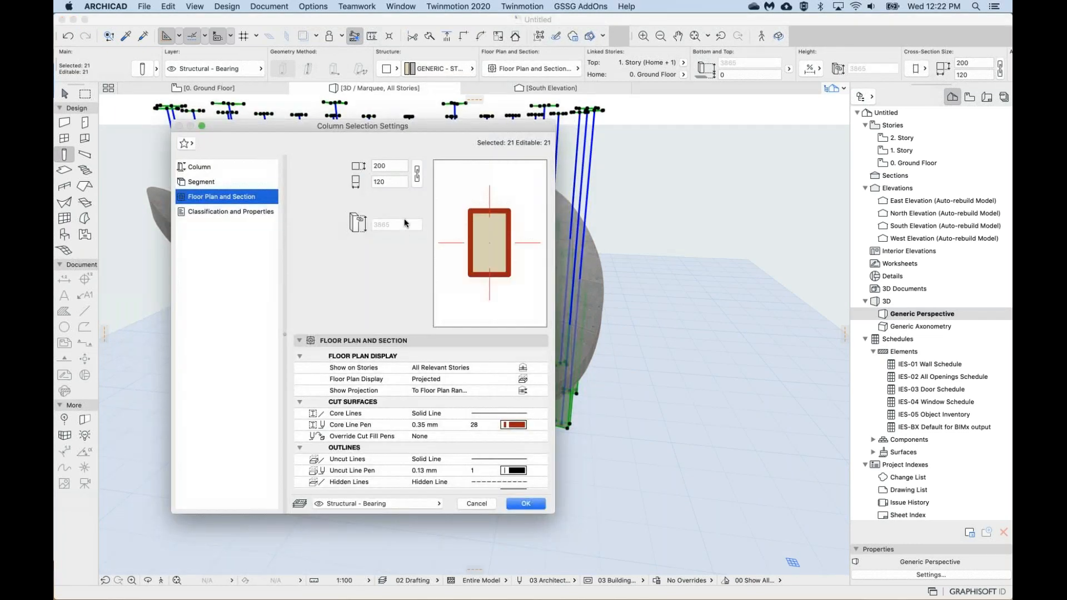
{"action": "left_click_drag", "start_coordinate": [392, 129], "coordinate": [390, 137]}
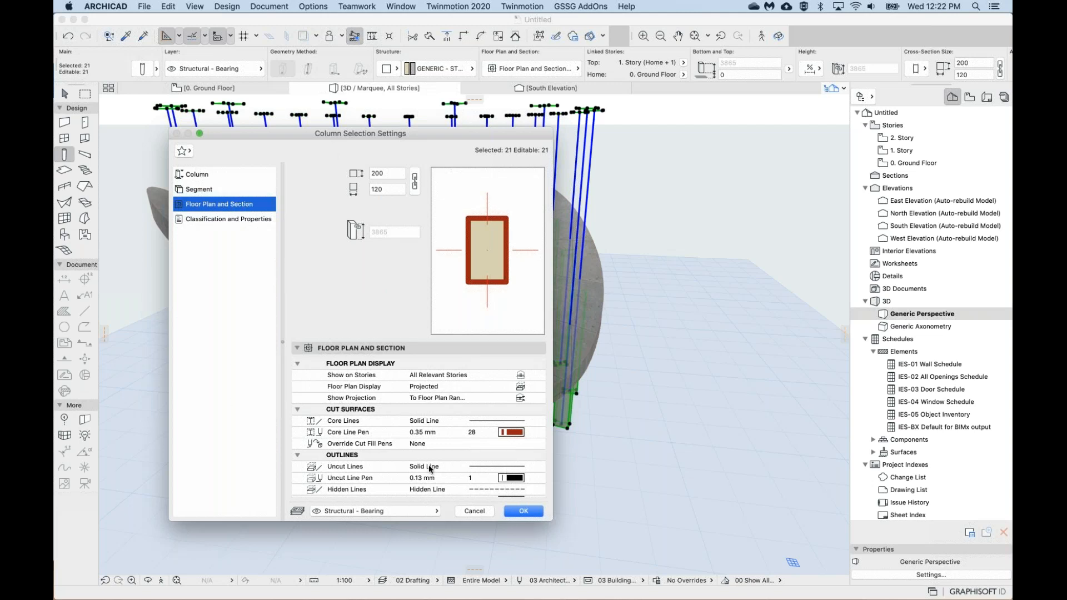
{"action": "scroll", "coordinate": [429, 469], "scroll_direction": "down", "scroll_amount": 2}
{"action": "left_click", "coordinate": [351, 436]}
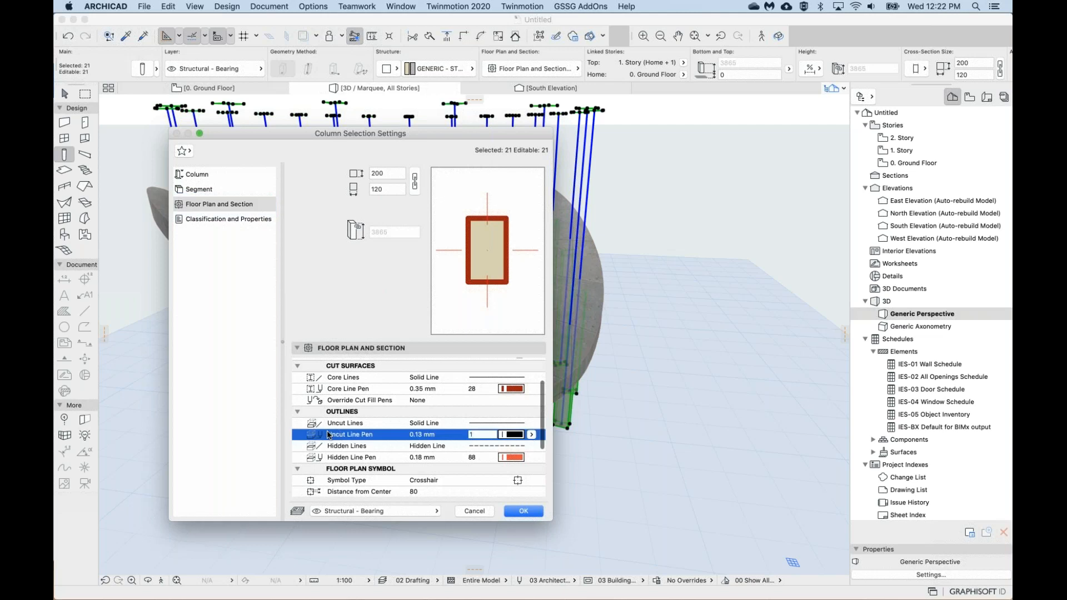
{"action": "left_click", "coordinate": [523, 511]}
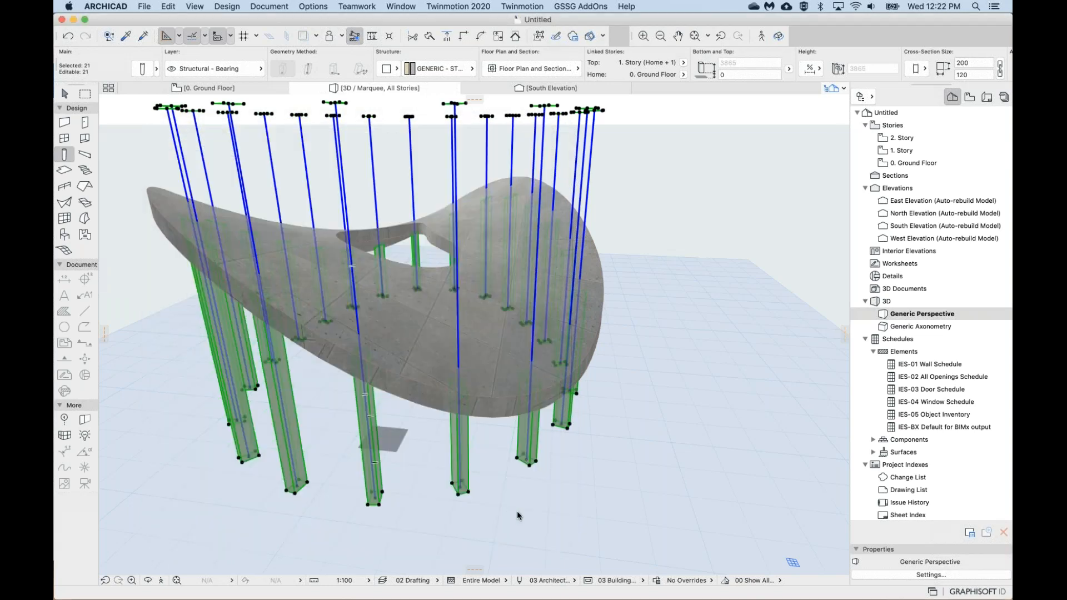
{"action": "key", "text": "Escape"}
{"action": "middle_click_drag", "start_coordinate": [503, 465], "coordinate": [503, 470]}
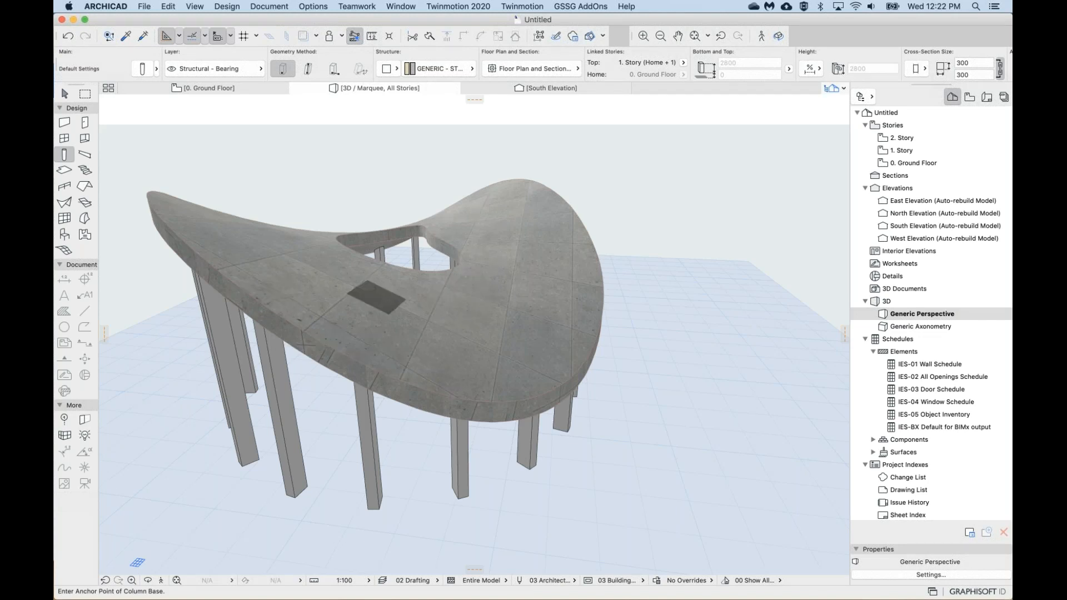
{"action": "middle_click_drag", "start_coordinate": [440, 305], "coordinate": [448, 317]}
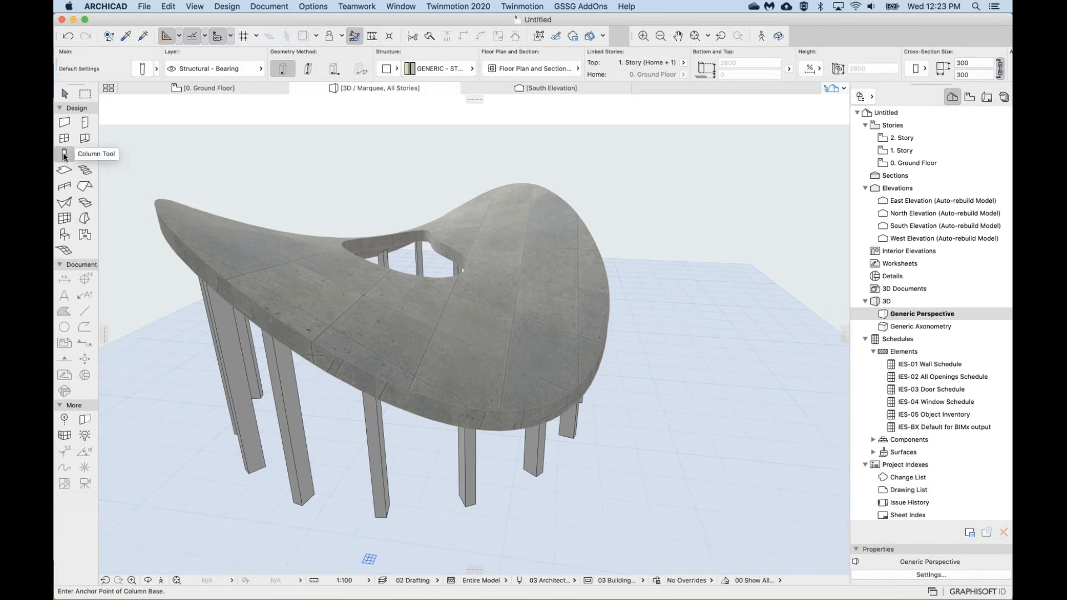
Set the floor plan symbol type of all columns to Plain and deselect them.
{"action": "key", "text": "super+a"}
{"action": "key", "text": "super+t"}
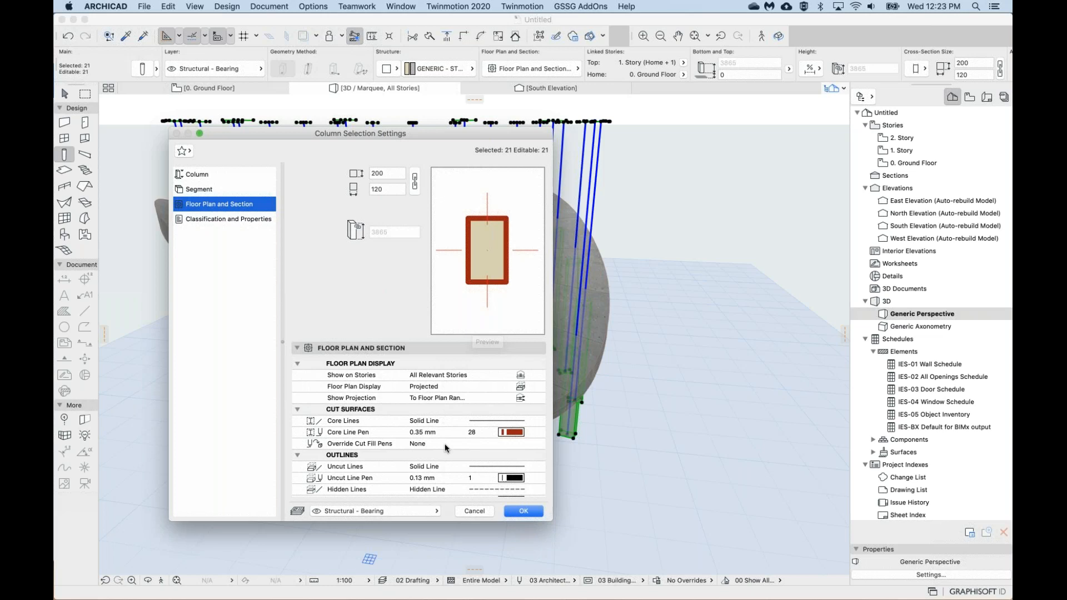
{"action": "scroll", "coordinate": [445, 447], "scroll_direction": "down", "scroll_amount": 5}
{"action": "scroll", "coordinate": [422, 433], "scroll_direction": "up", "scroll_amount": 1}
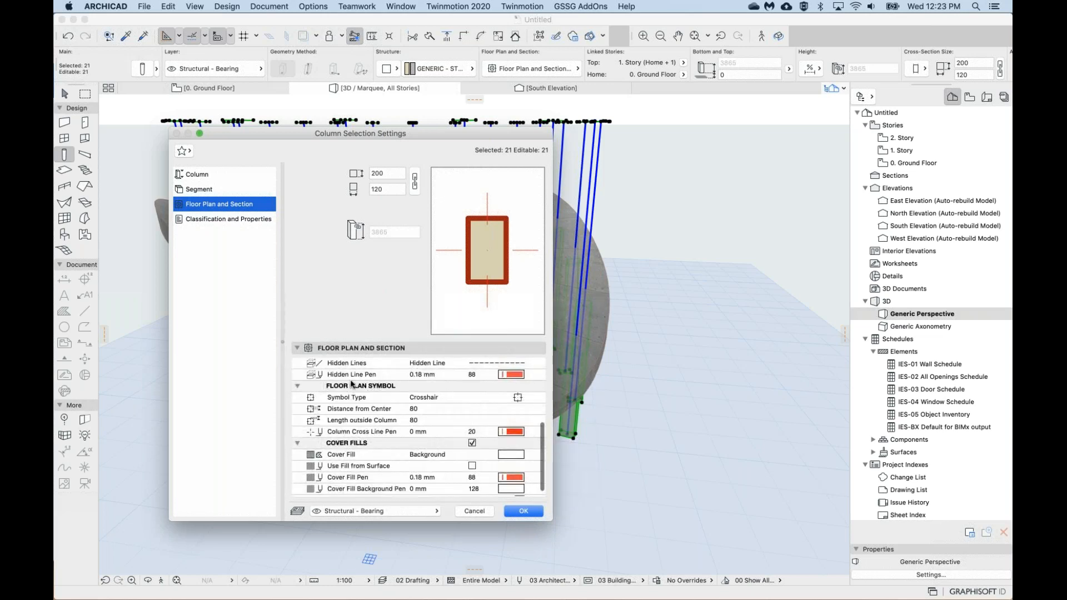
{"action": "left_click", "coordinate": [409, 398]}
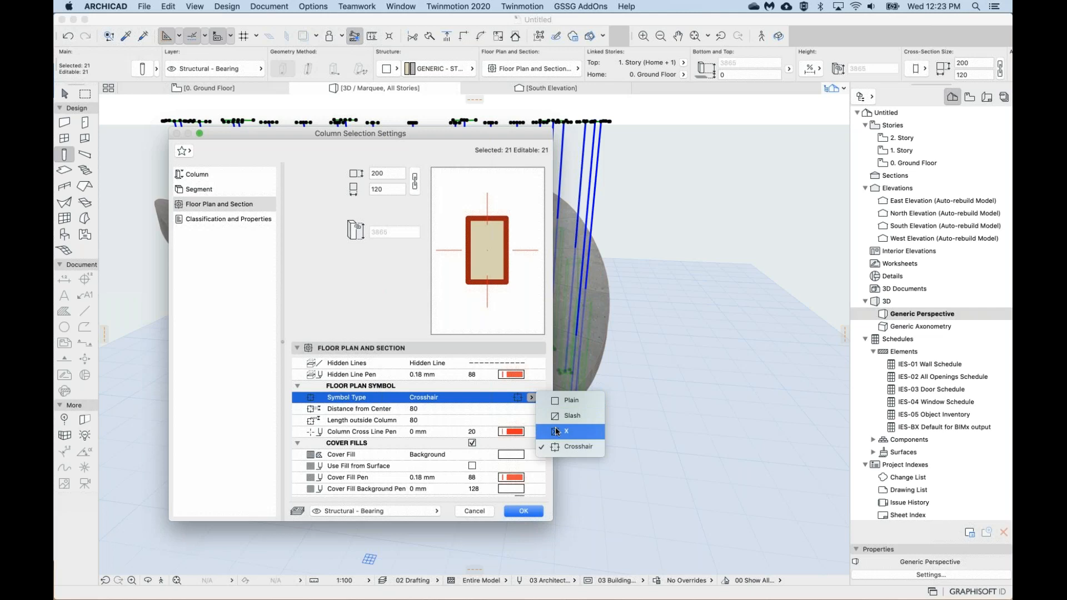
{"action": "left_click", "coordinate": [571, 400]}
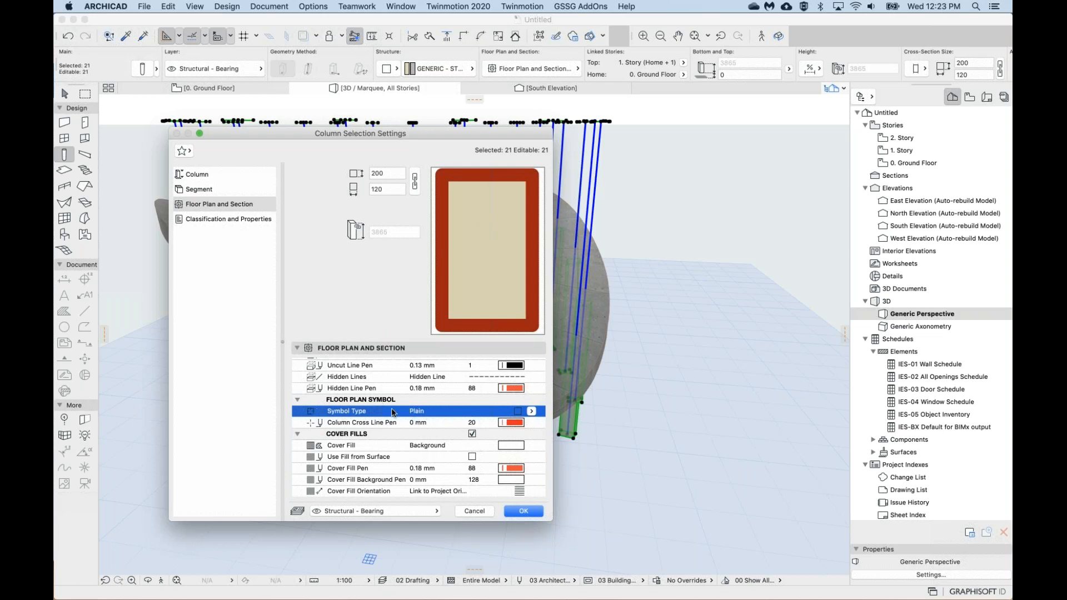
{"action": "left_click", "coordinate": [532, 511]}
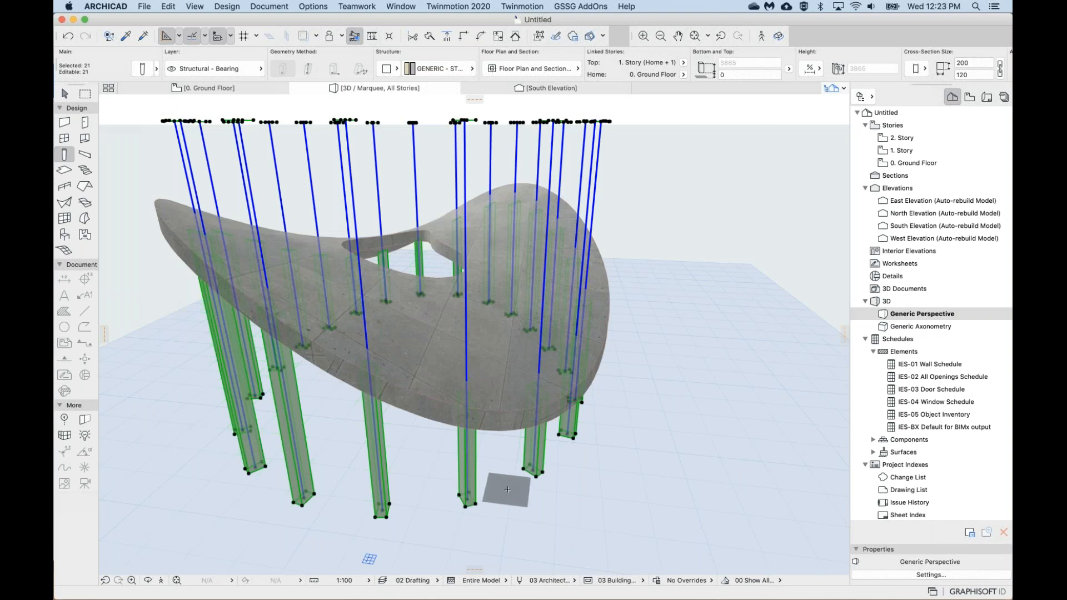
{"action": "key", "text": "Escape"}
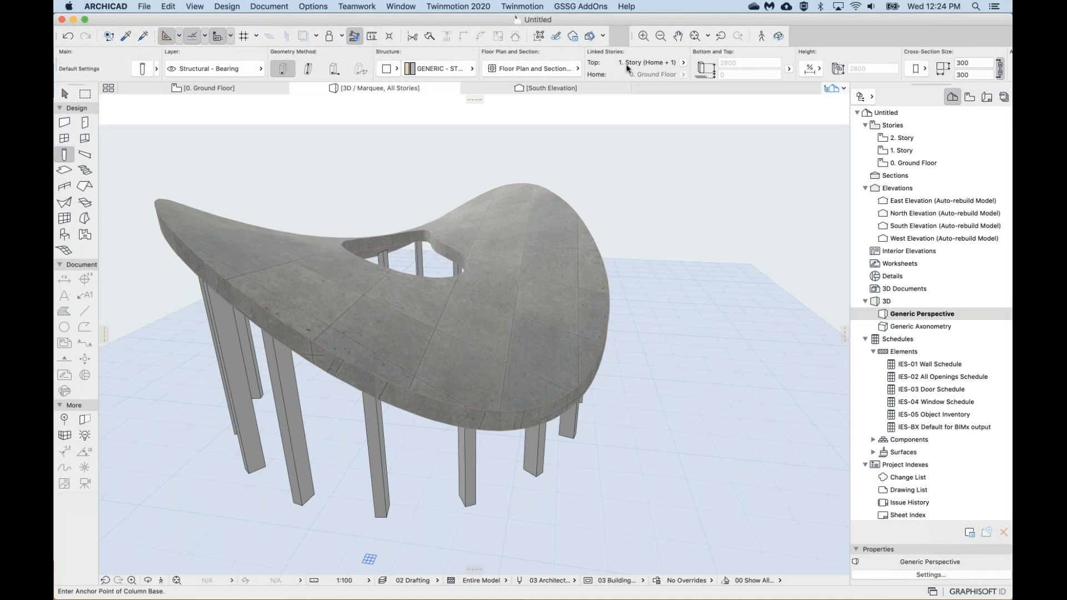
{"action": "key", "text": "super+Tab"}
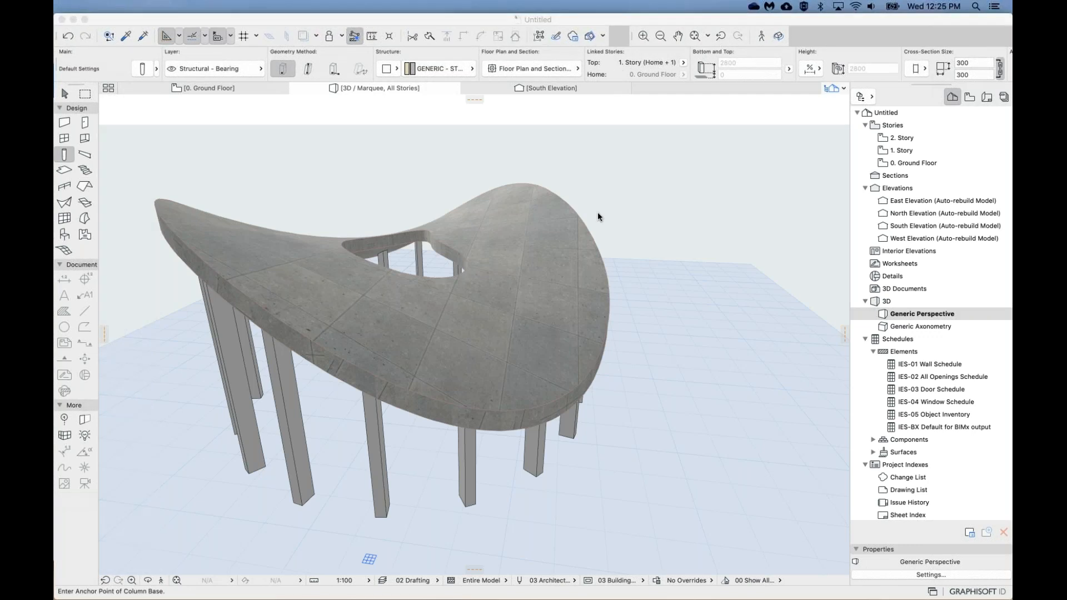